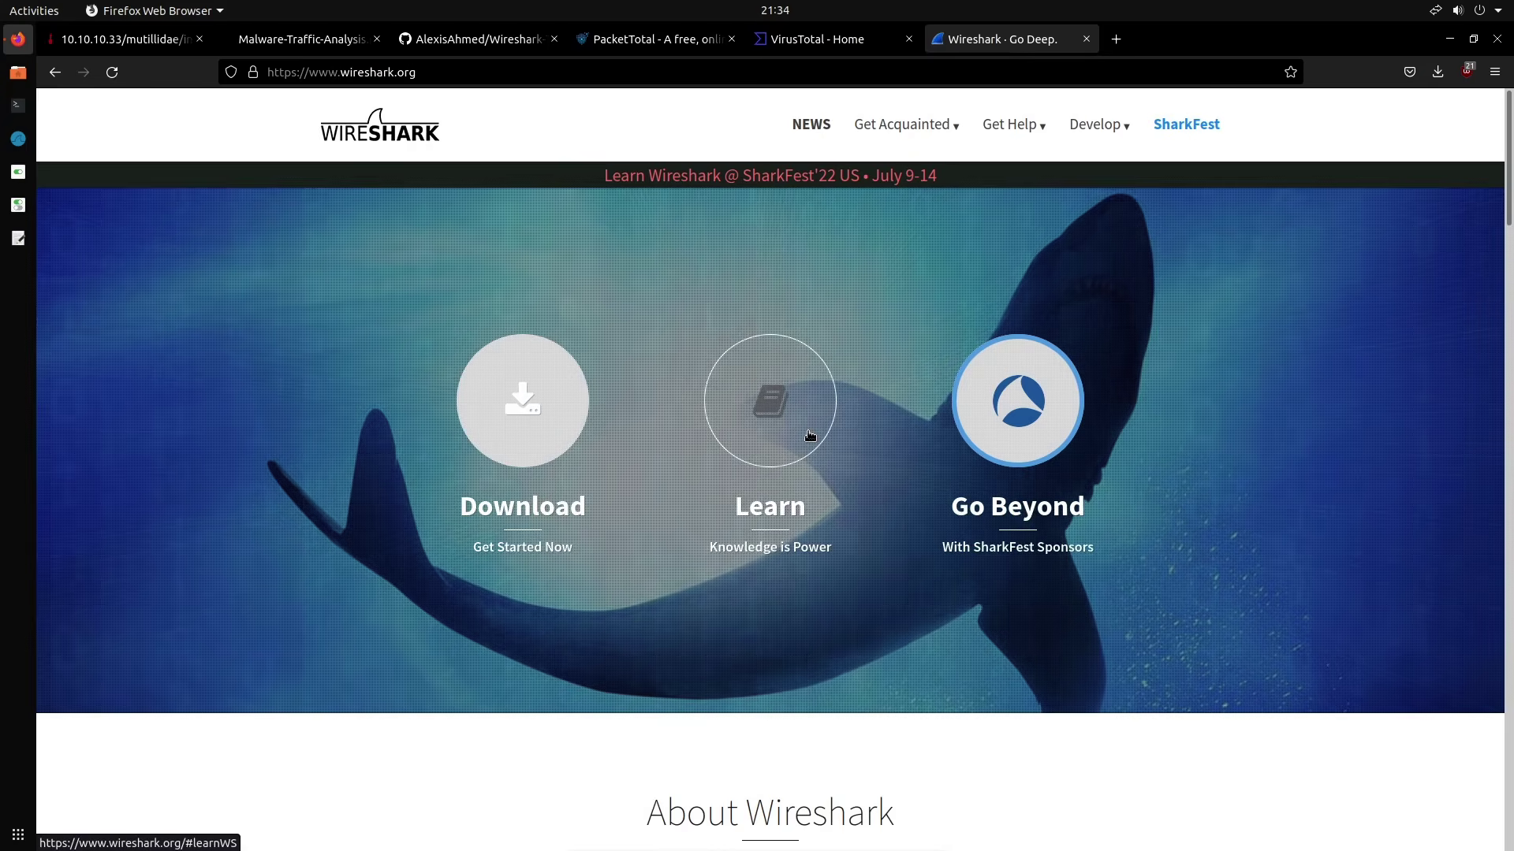
# Browse the Learn Wireshark section of wireshark.org
pyautogui.click(810, 436)
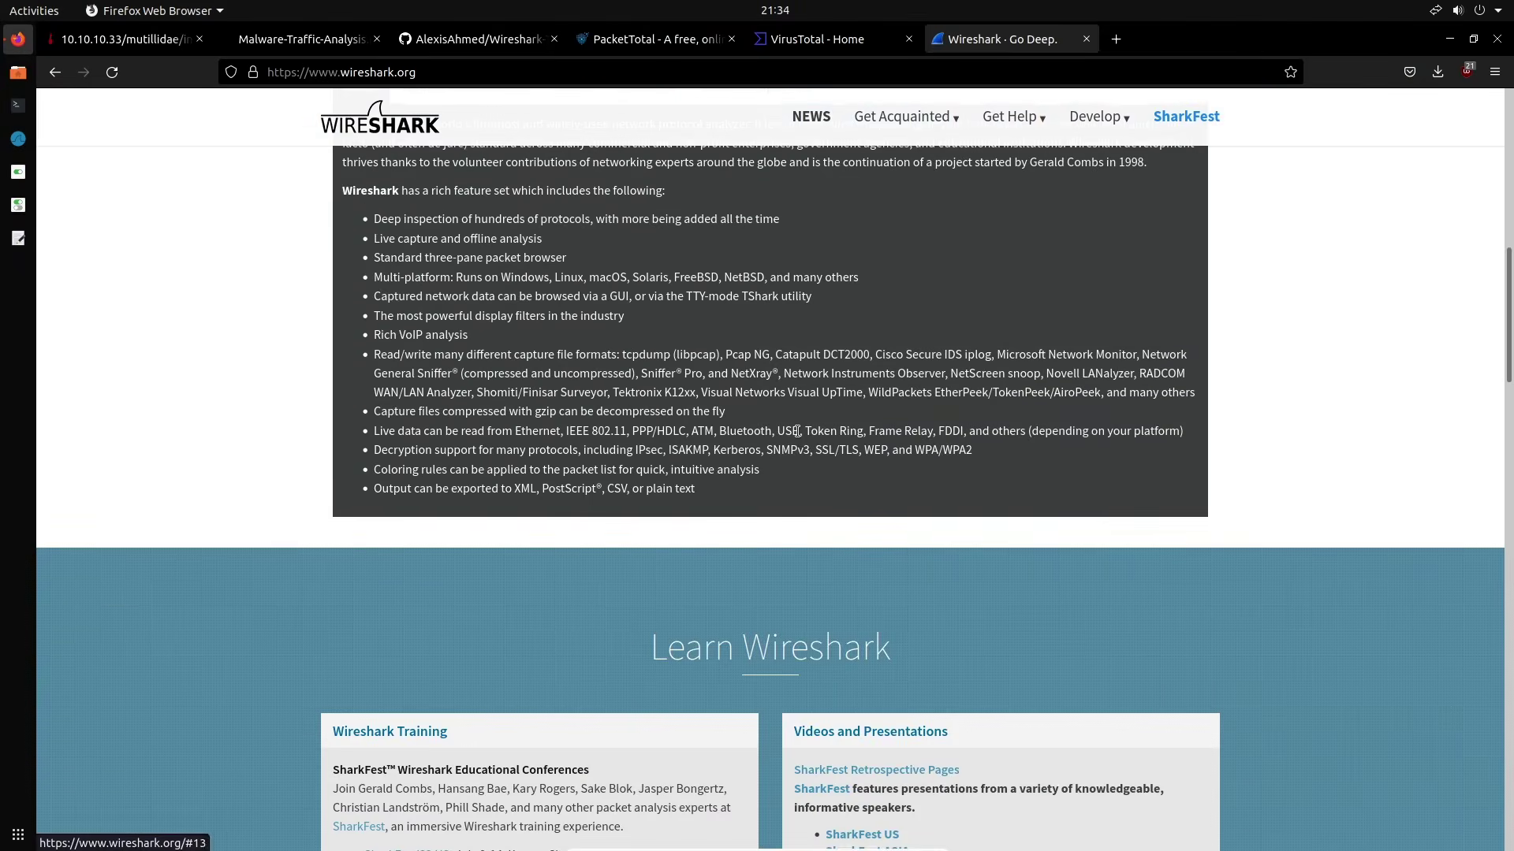
pyautogui.scroll(-5, 796, 436)
pyautogui.scroll(-2, 978, 420)
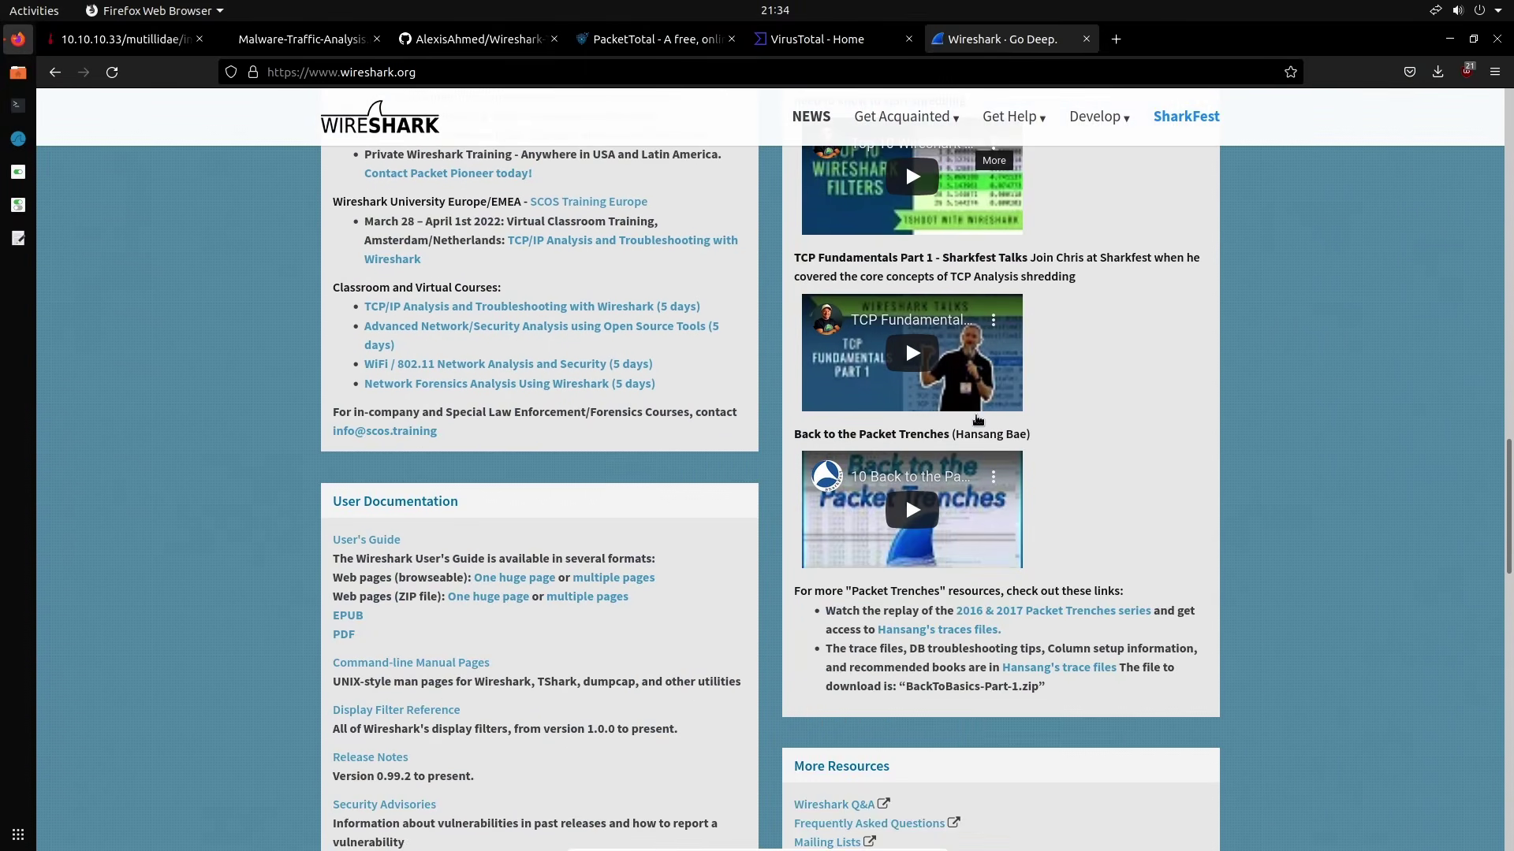
pyautogui.scroll(4, 978, 420)
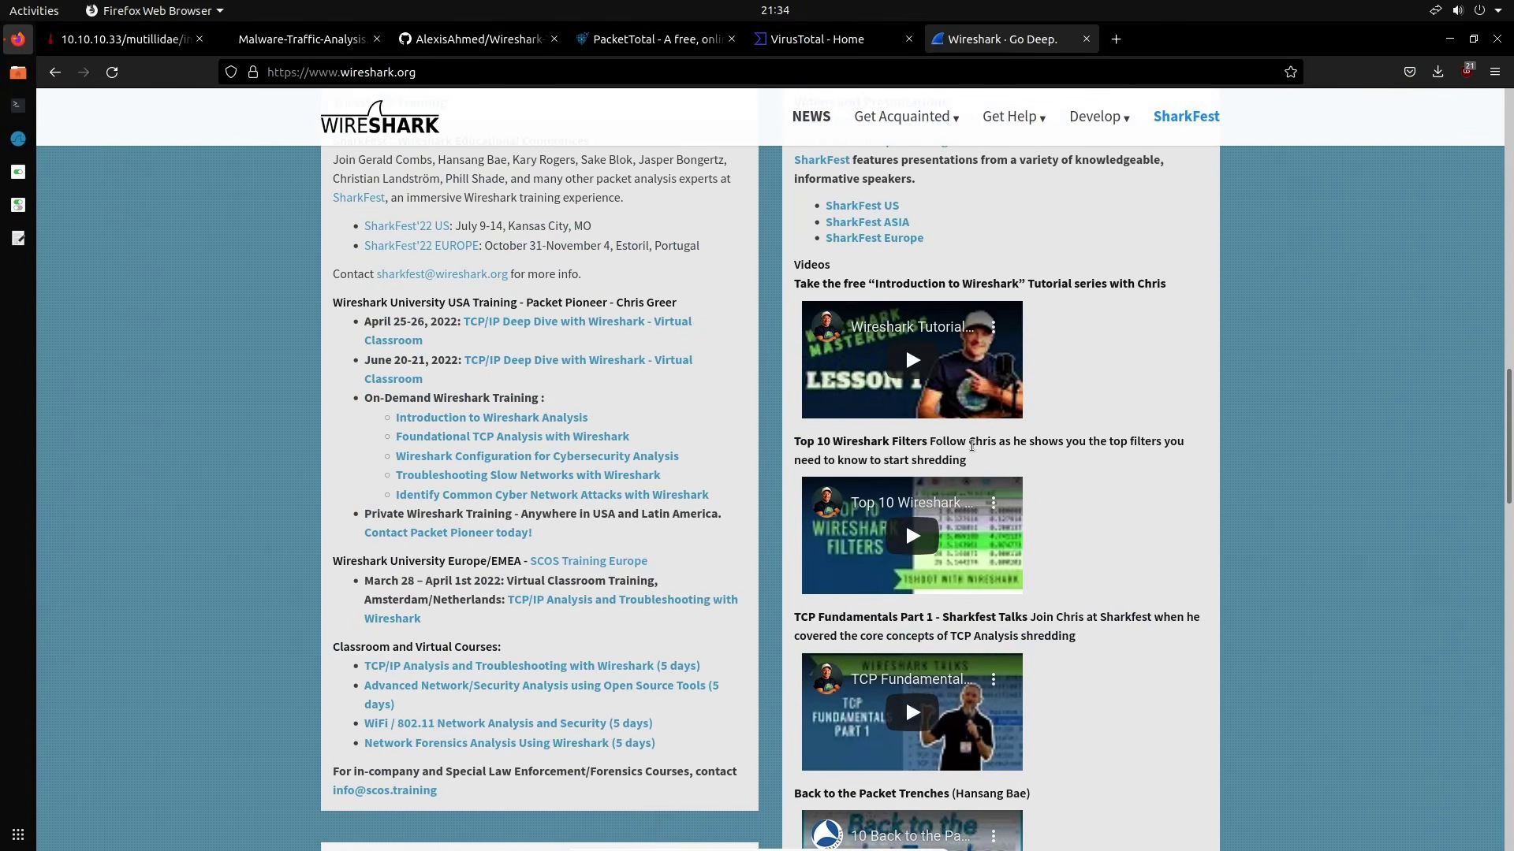
pyautogui.scroll(2, 972, 442)
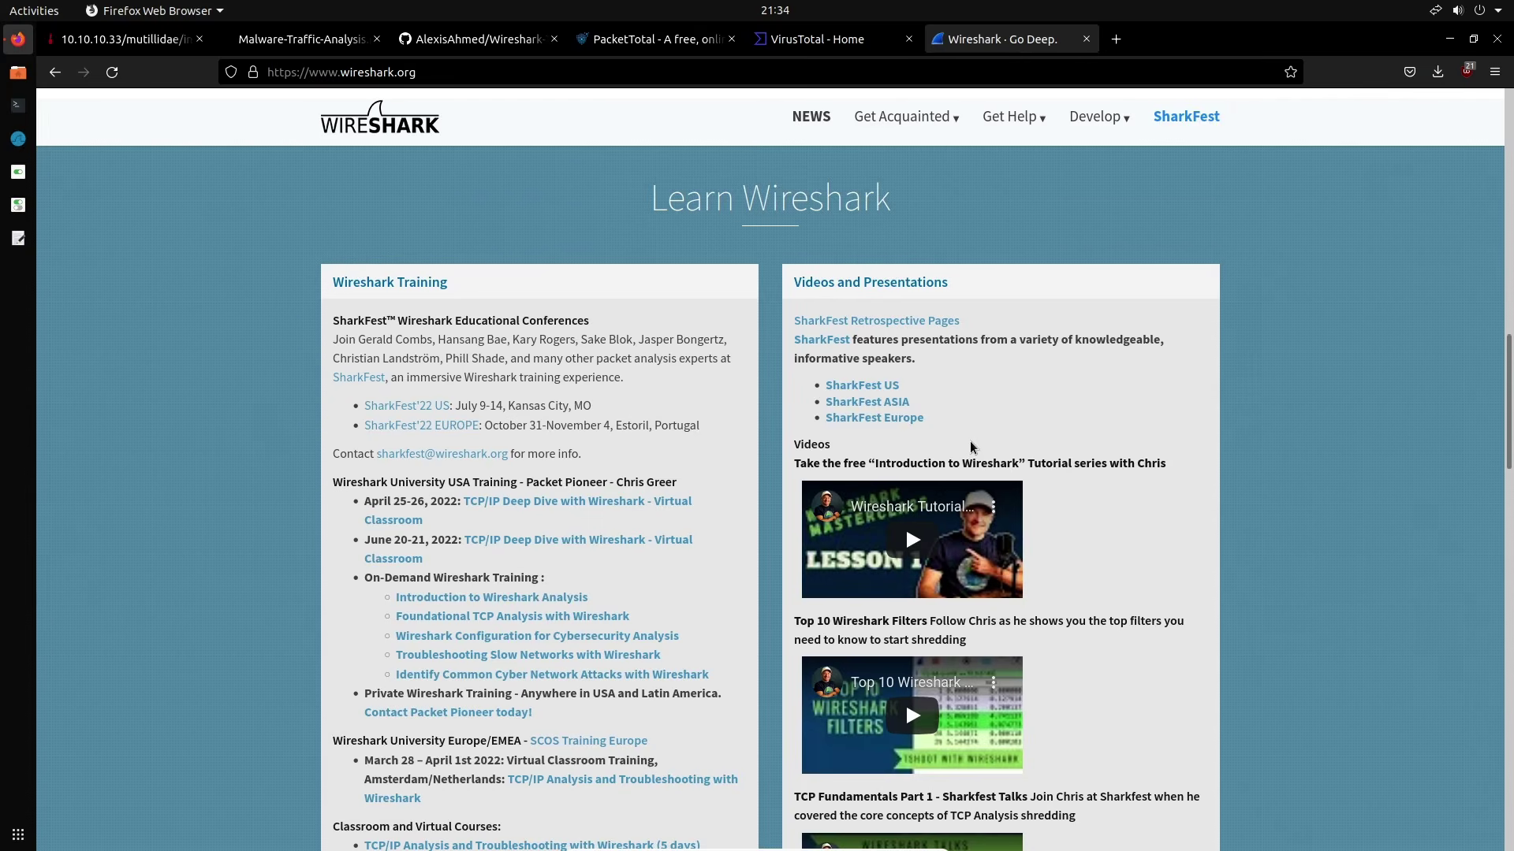
pyautogui.scroll(10, 954, 438)
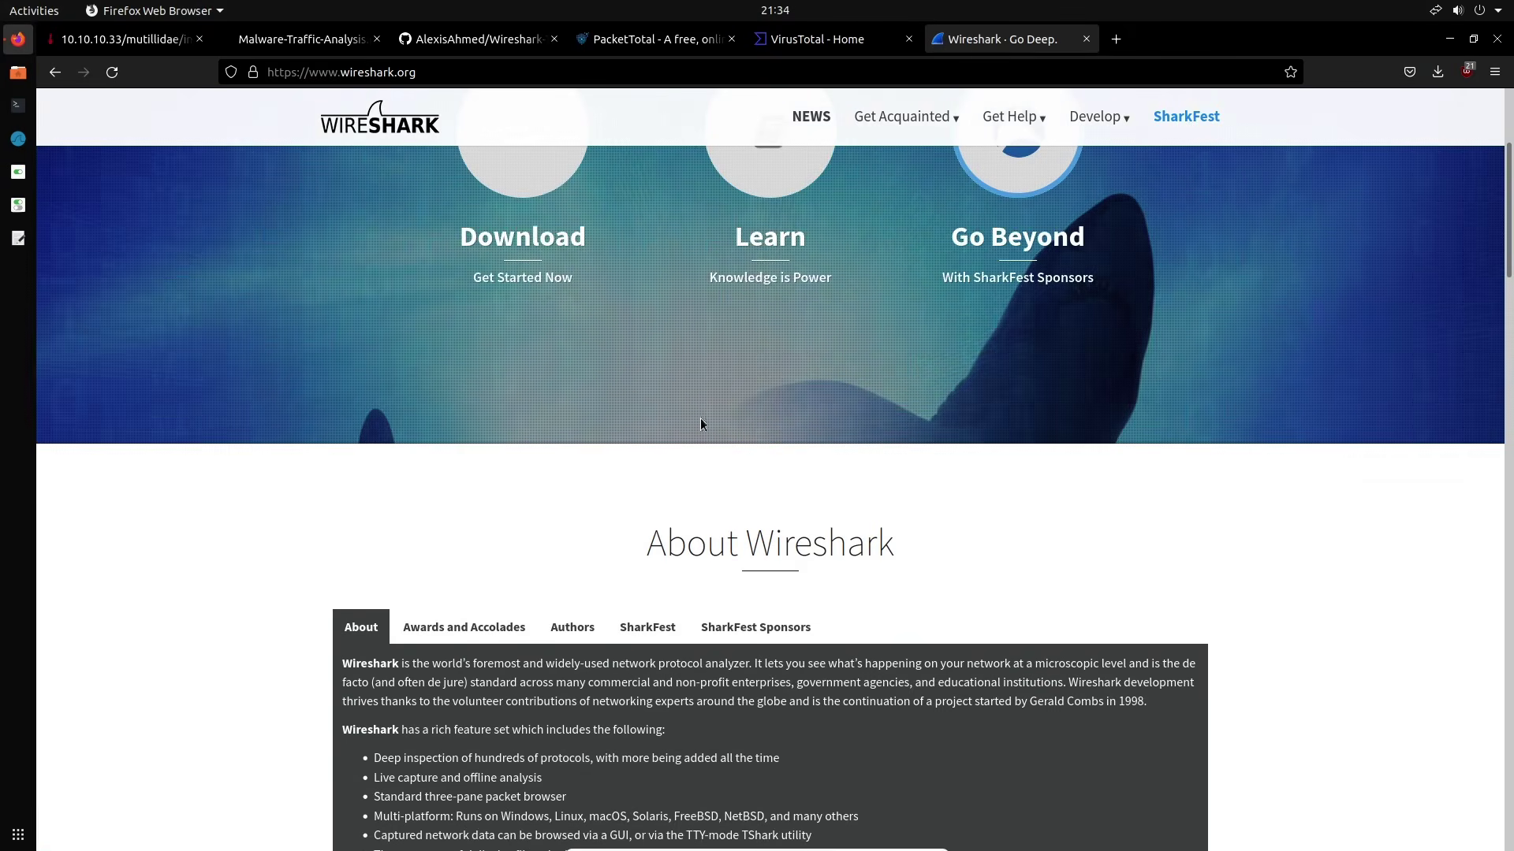
# Review the Download page's Stable Release links, then minimize Firefox
pyautogui.click(544, 175)
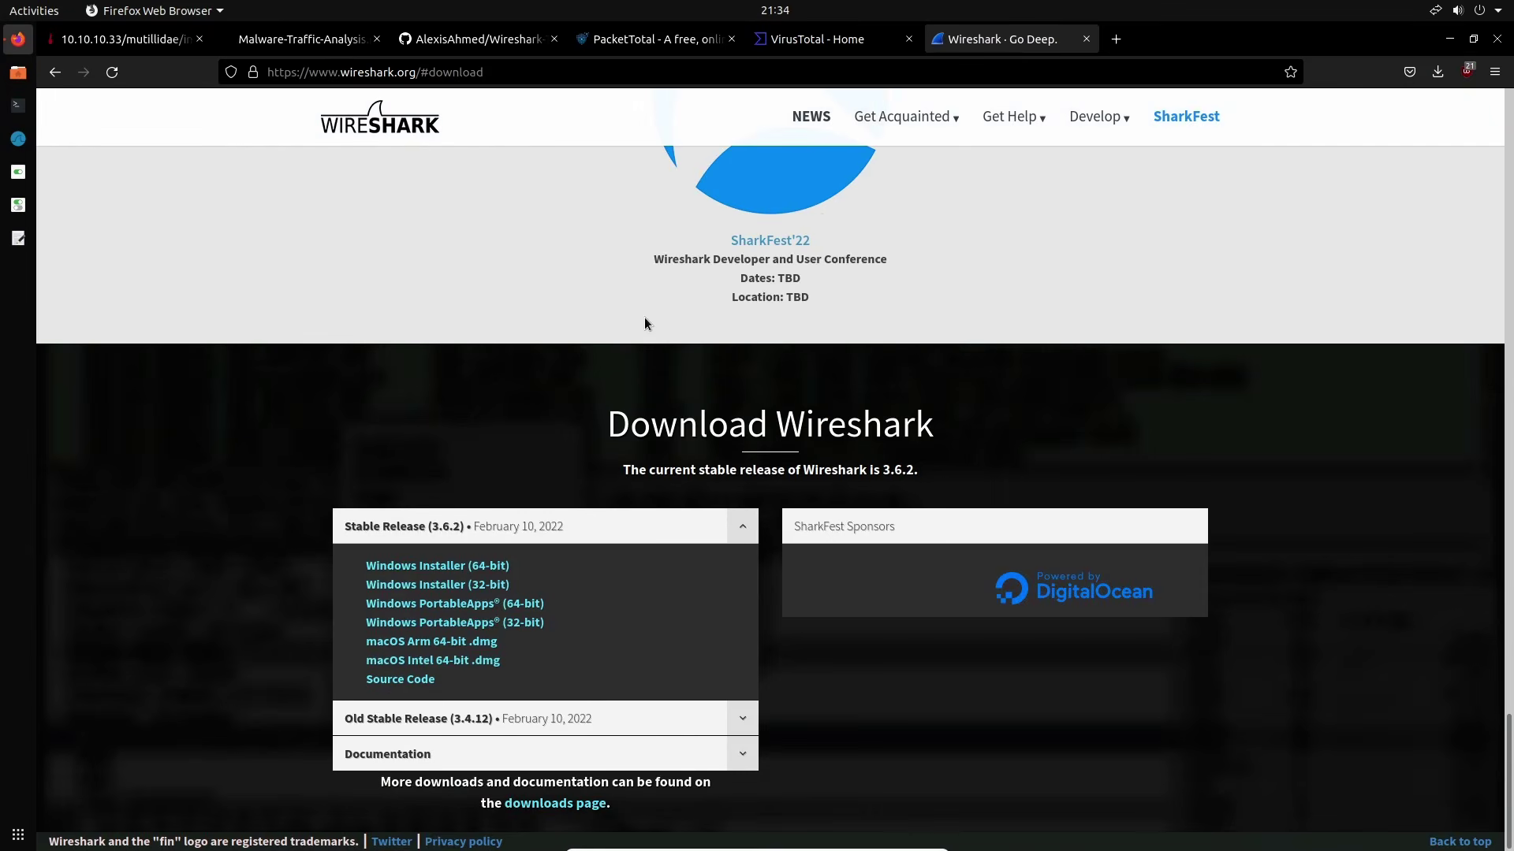
pyautogui.click(740, 533)
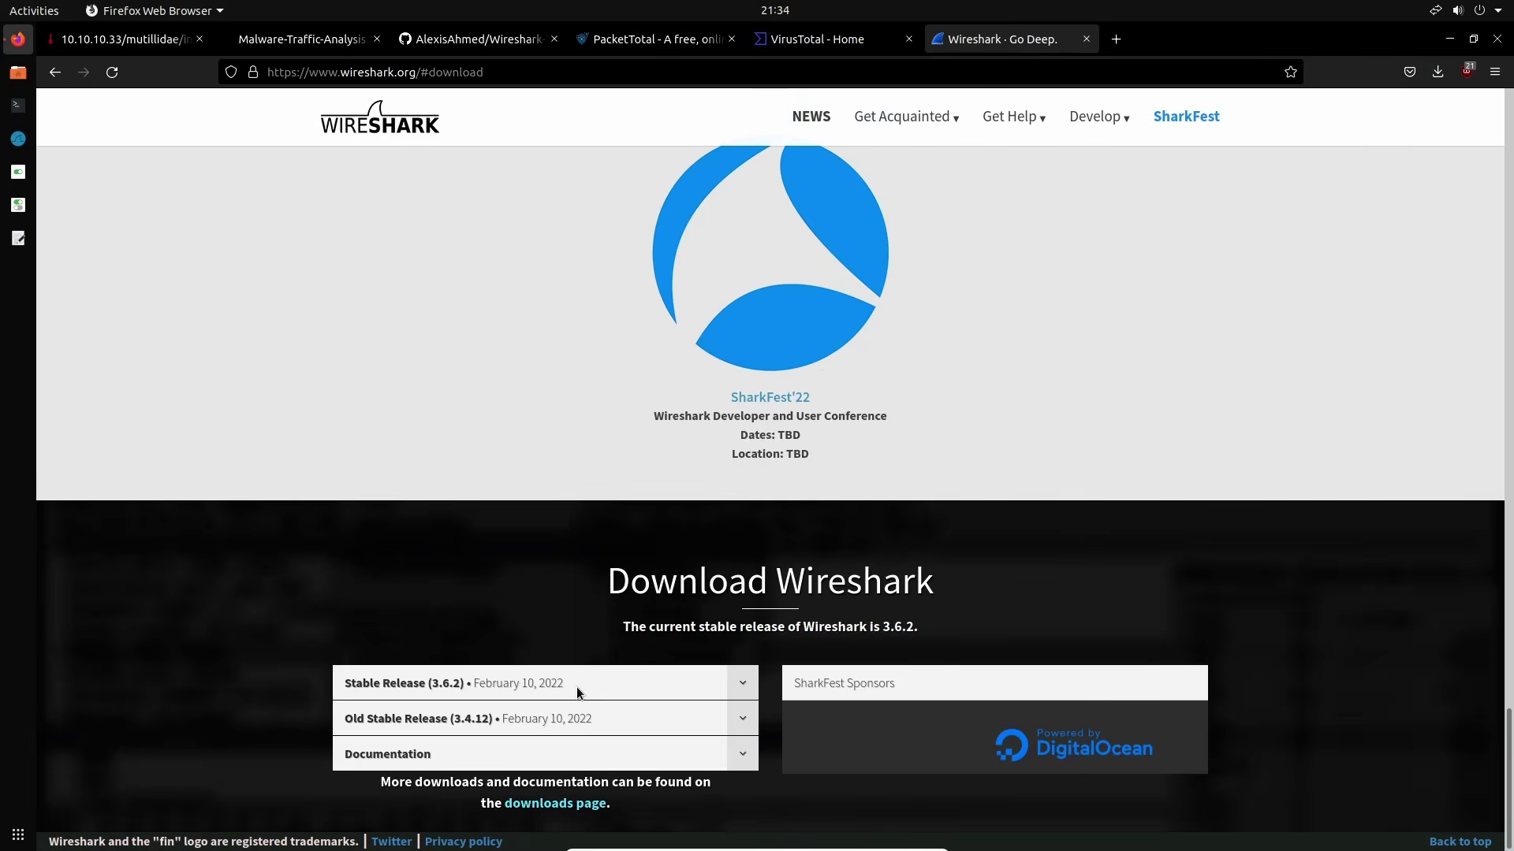
pyautogui.click(742, 683)
pyautogui.scroll(-2, 694, 693)
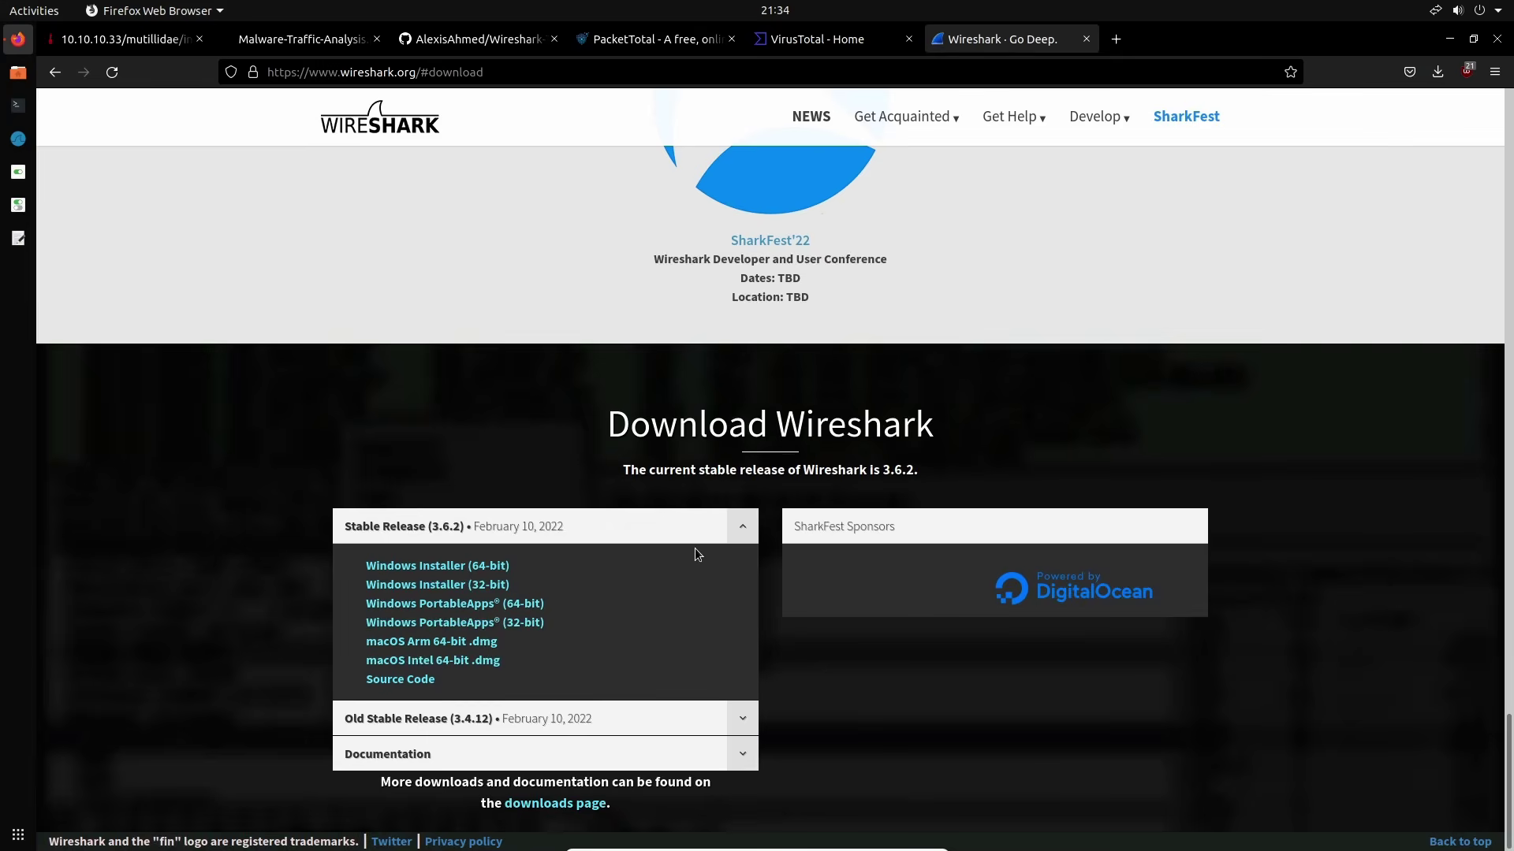
pyautogui.click(741, 533)
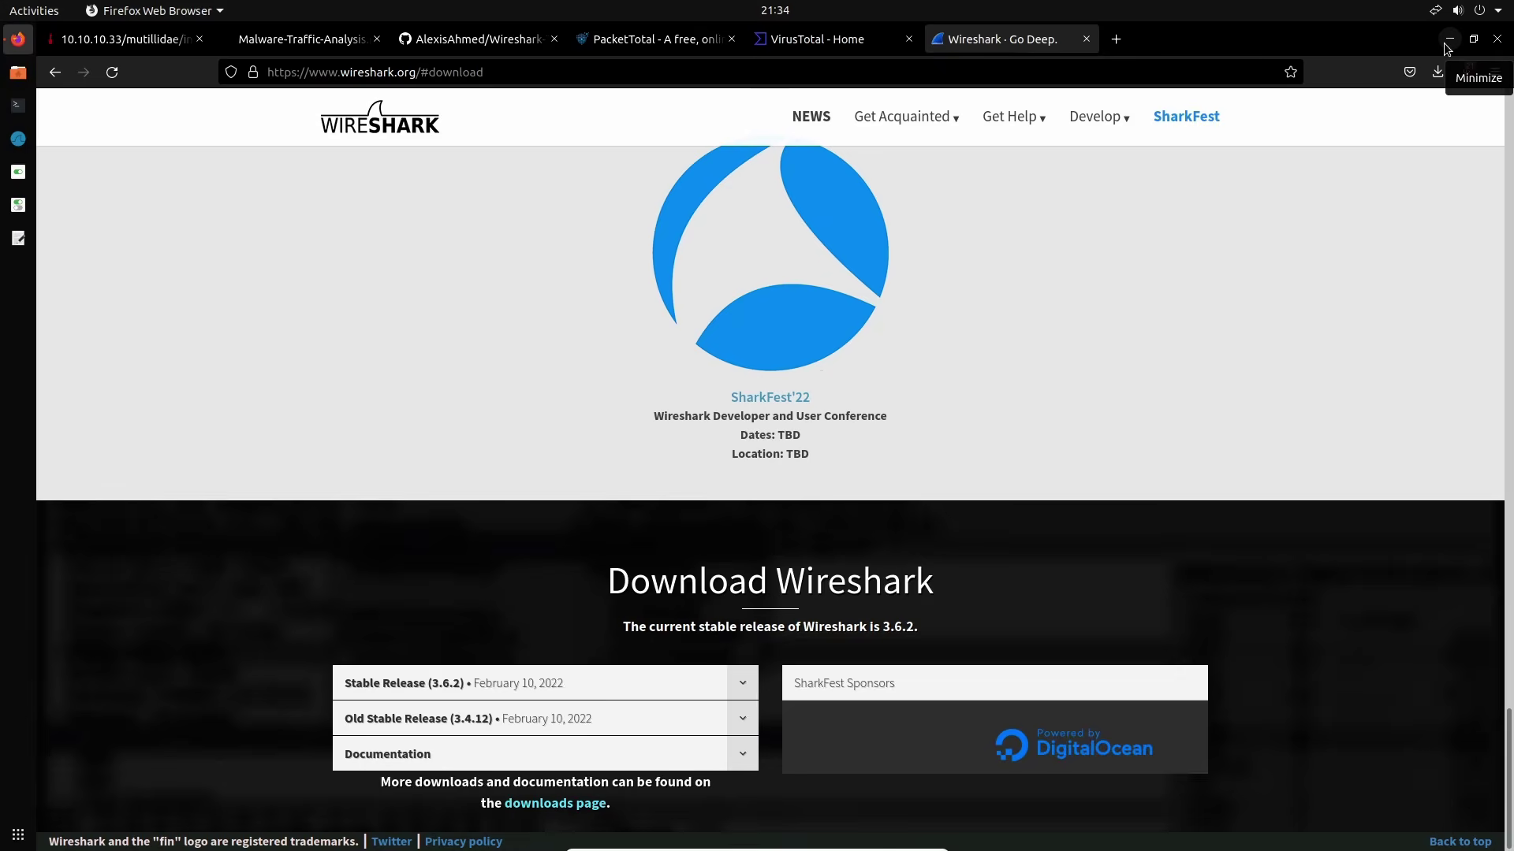
pyautogui.click(1448, 41)
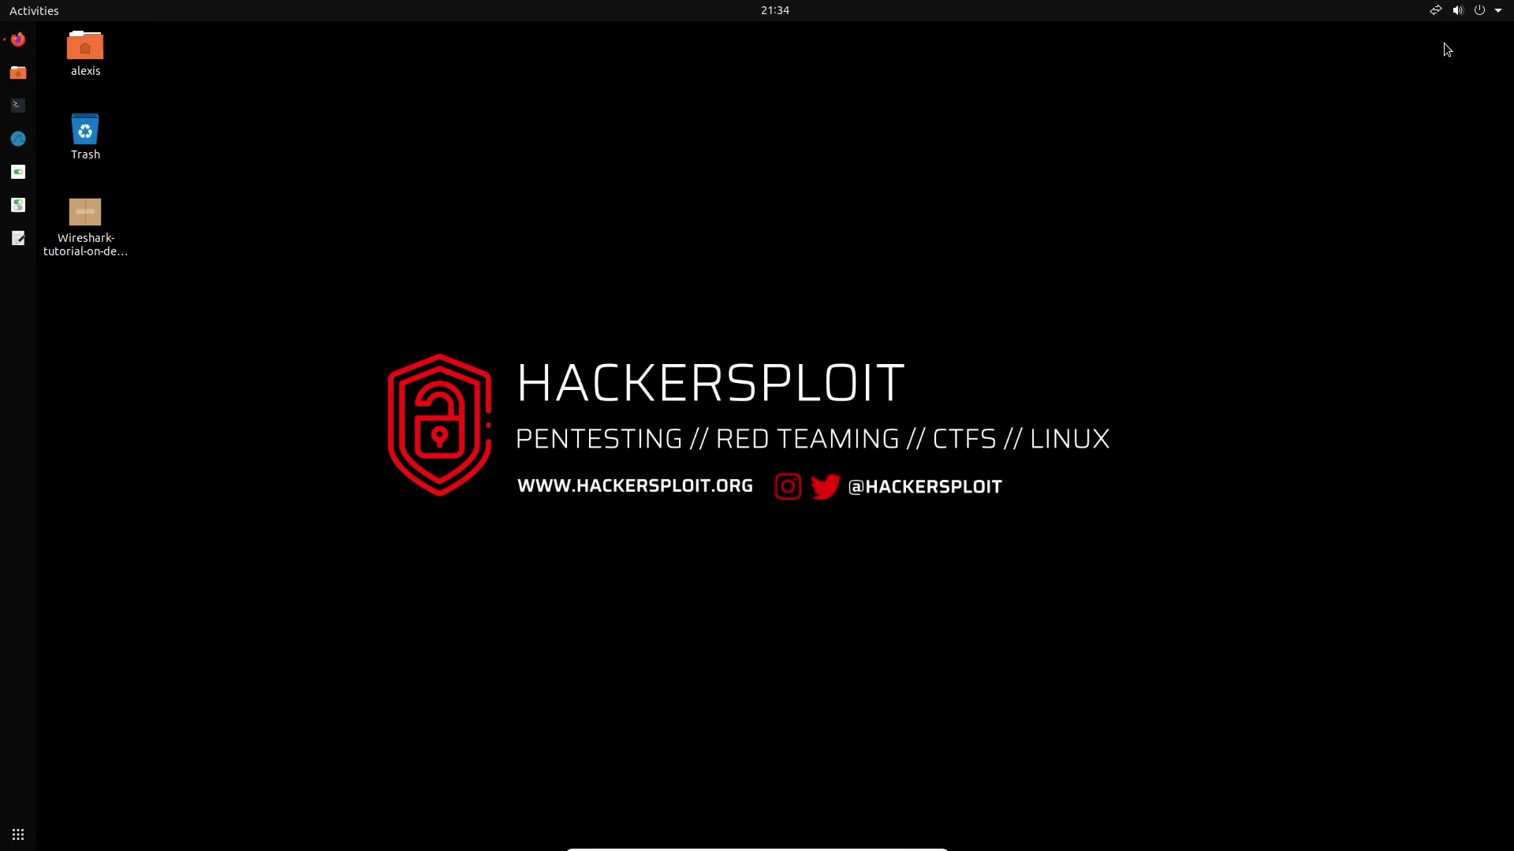
# Open a maximized Terminator window with a cleared screen and enlarged text
pyautogui.click(17, 106)
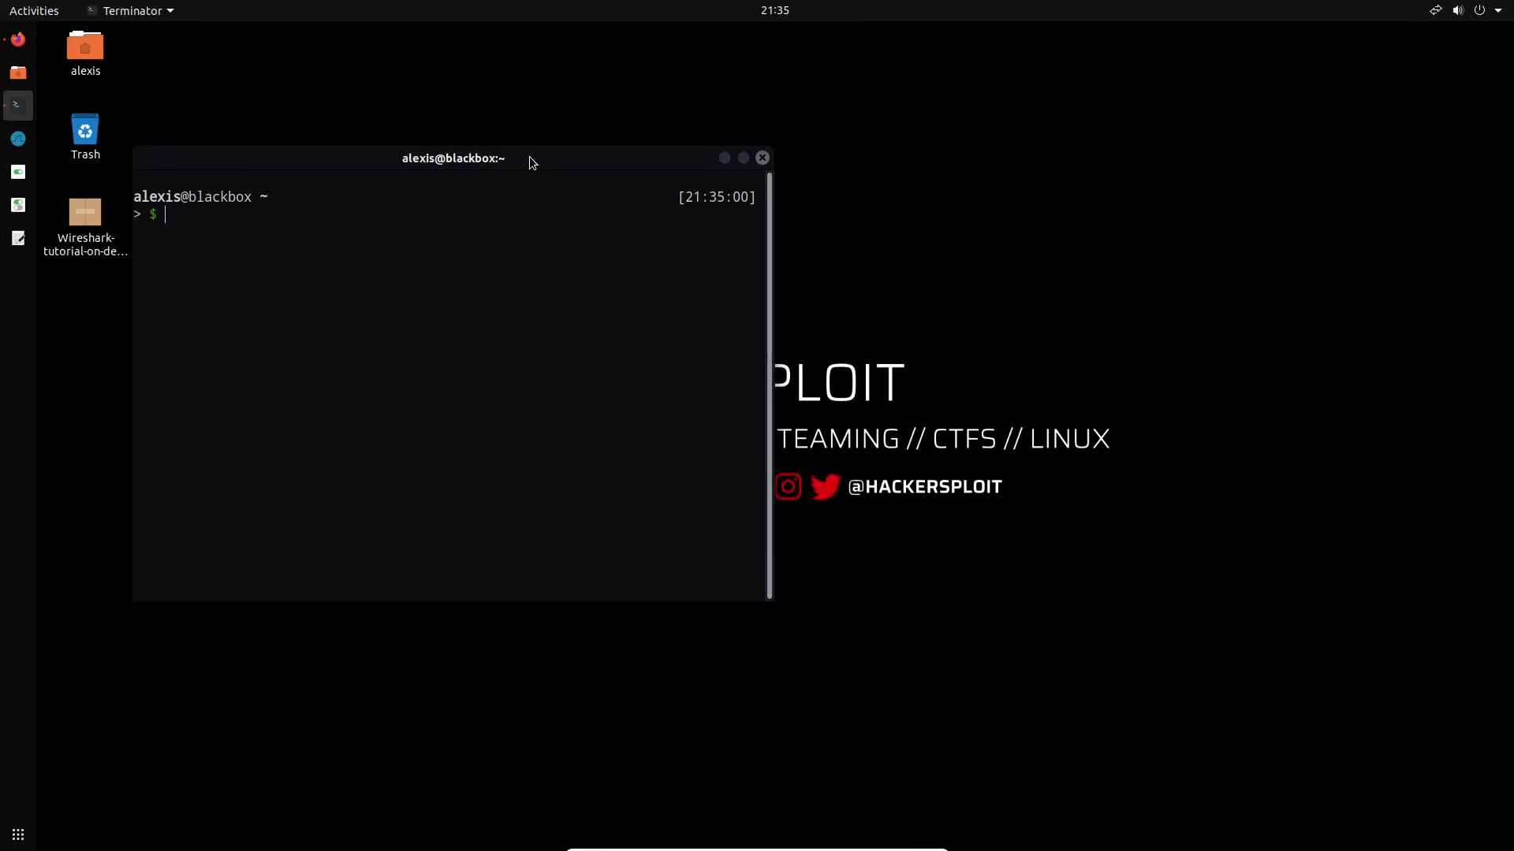
pyautogui.doubleClick(528, 158)
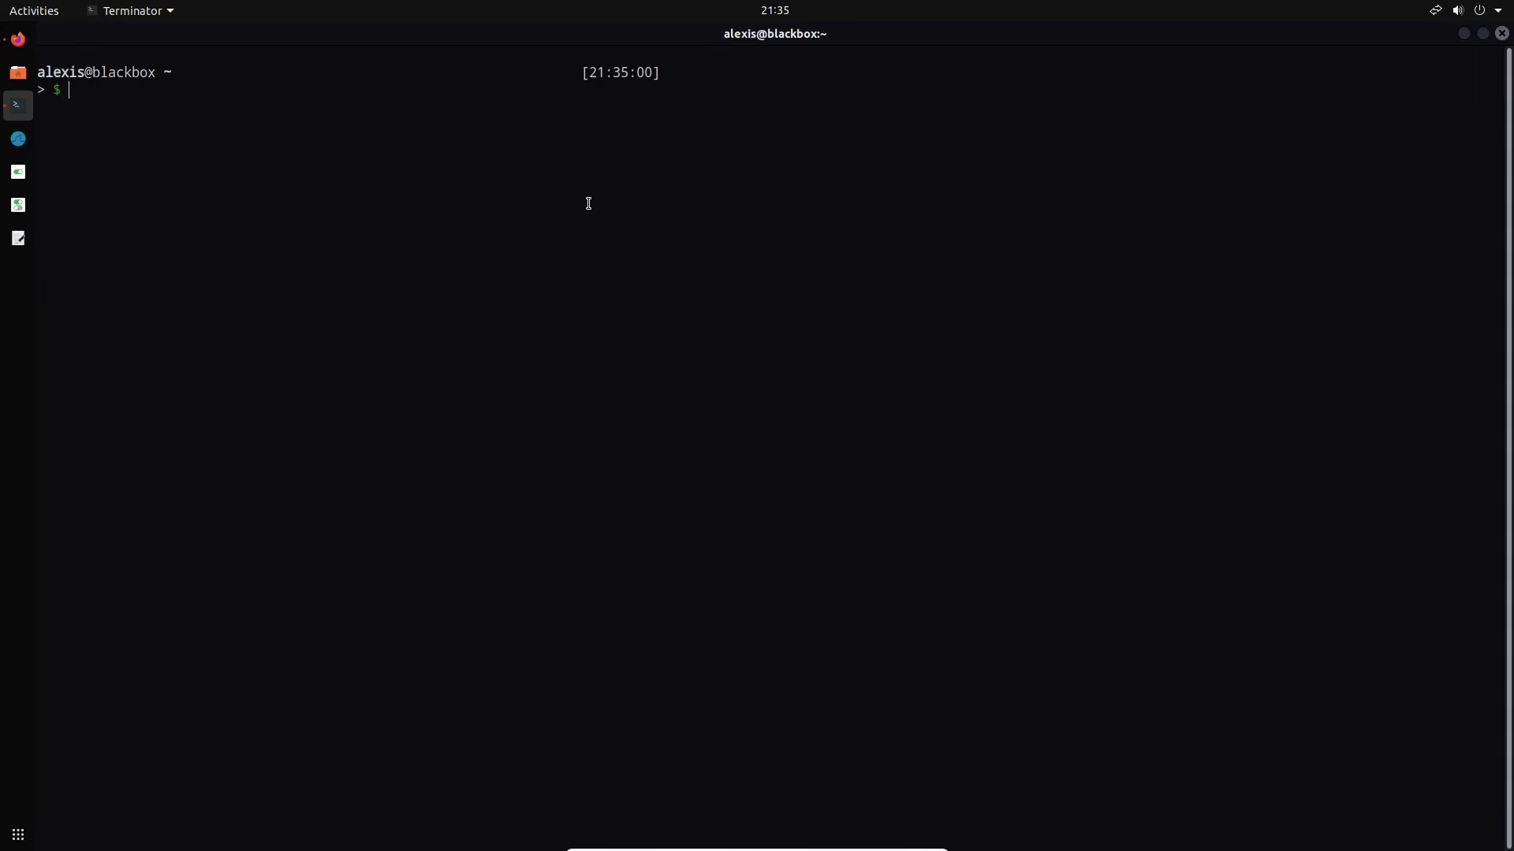
pyautogui.hotkey('ctrl', 'l')
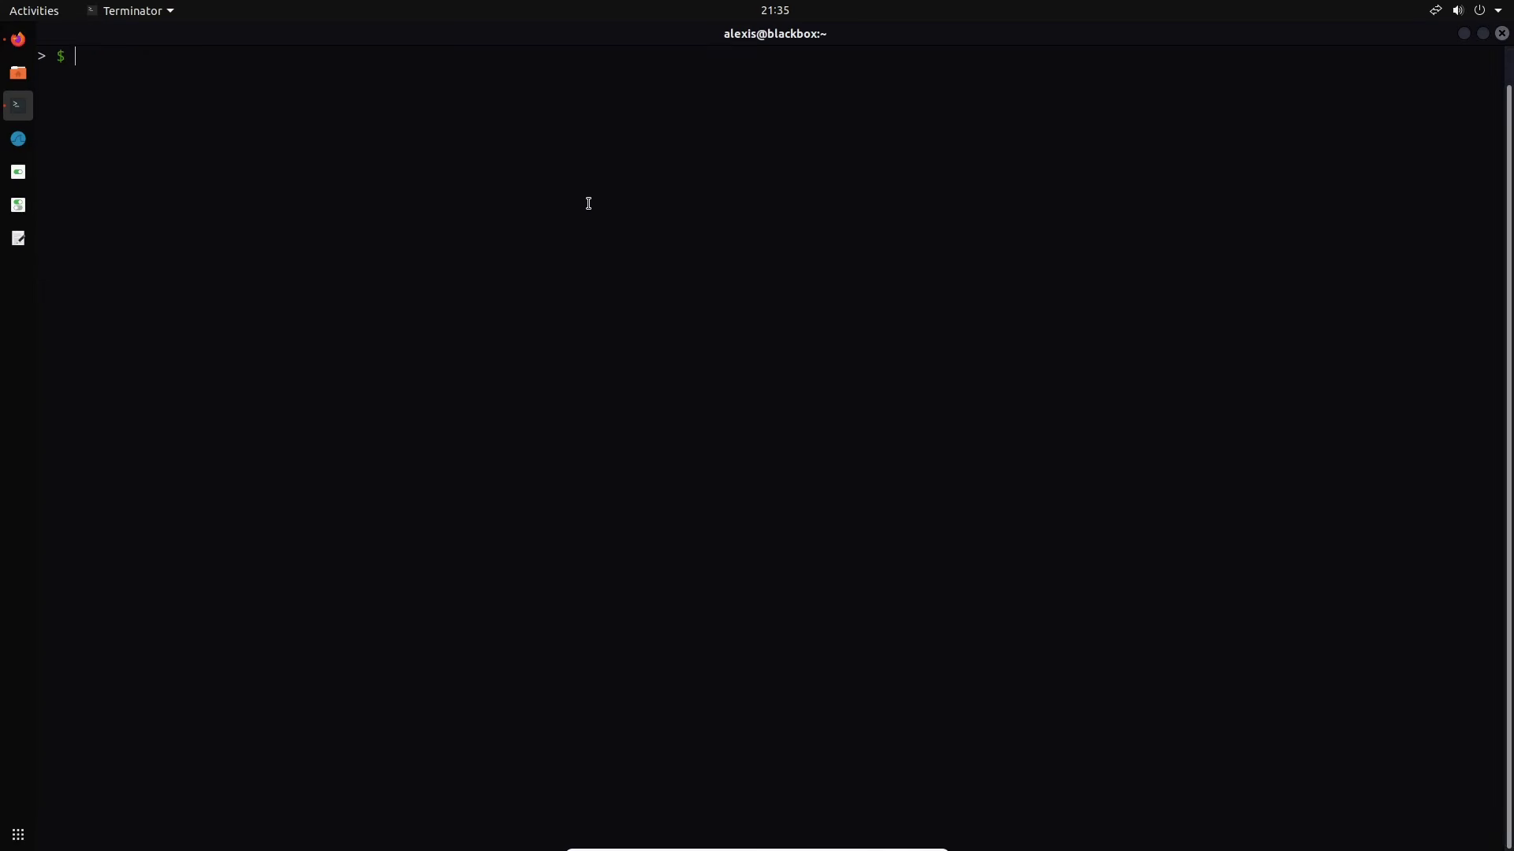
pyautogui.hotkey('ctrl', '+')
pyautogui.hotkey('ctrl', '+')
# Run 'sudo apt-get install wireshark -y' with the sudo password, then minimize the terminal
pyautogui.write('sudo apt-get install w')
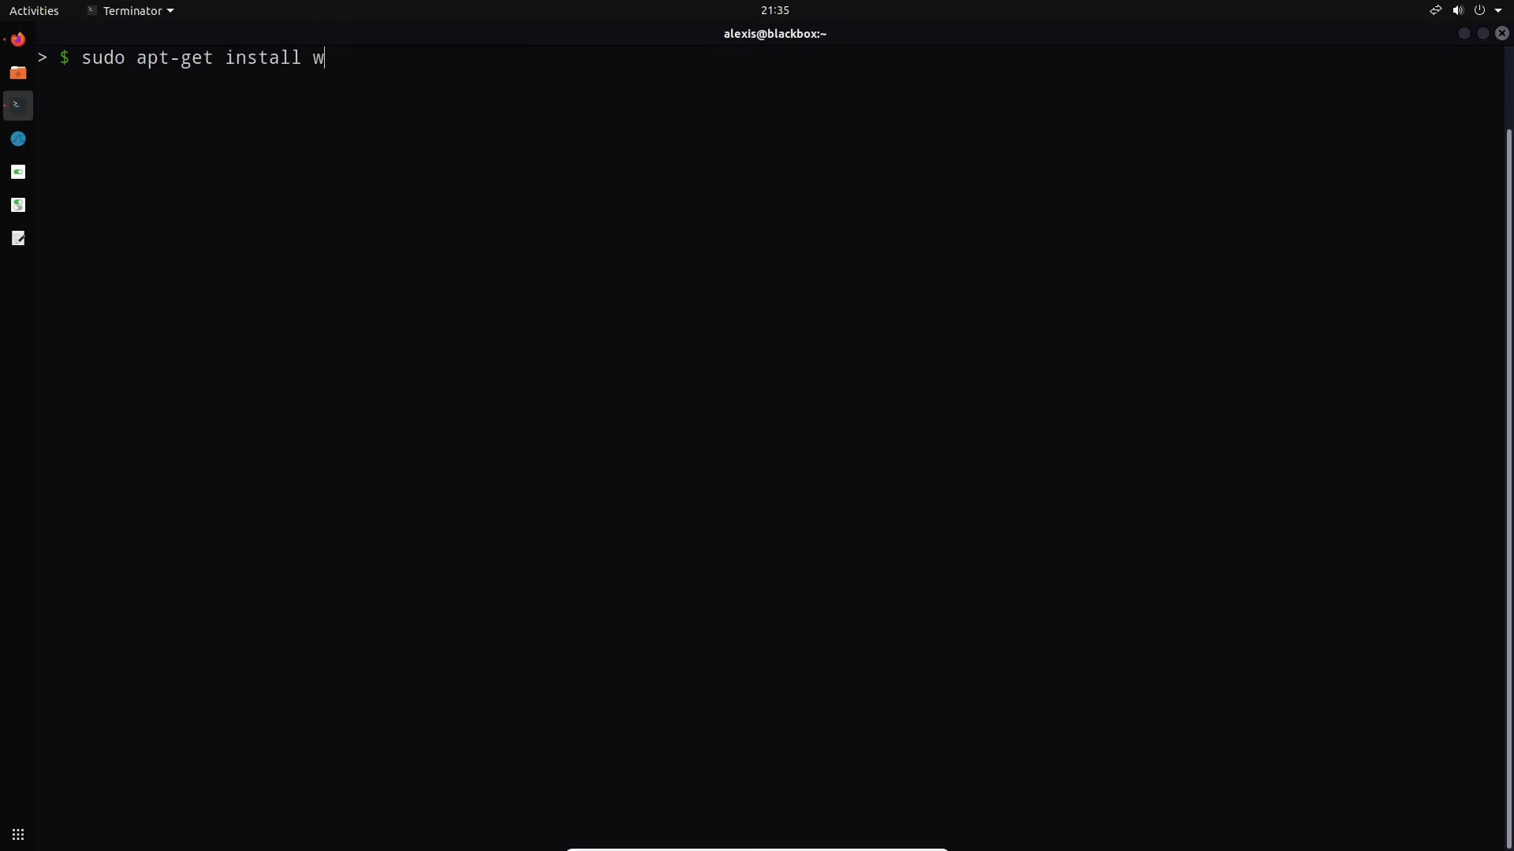
pyautogui.write('ireshark')
pyautogui.write('-y')
pyautogui.press('Return')
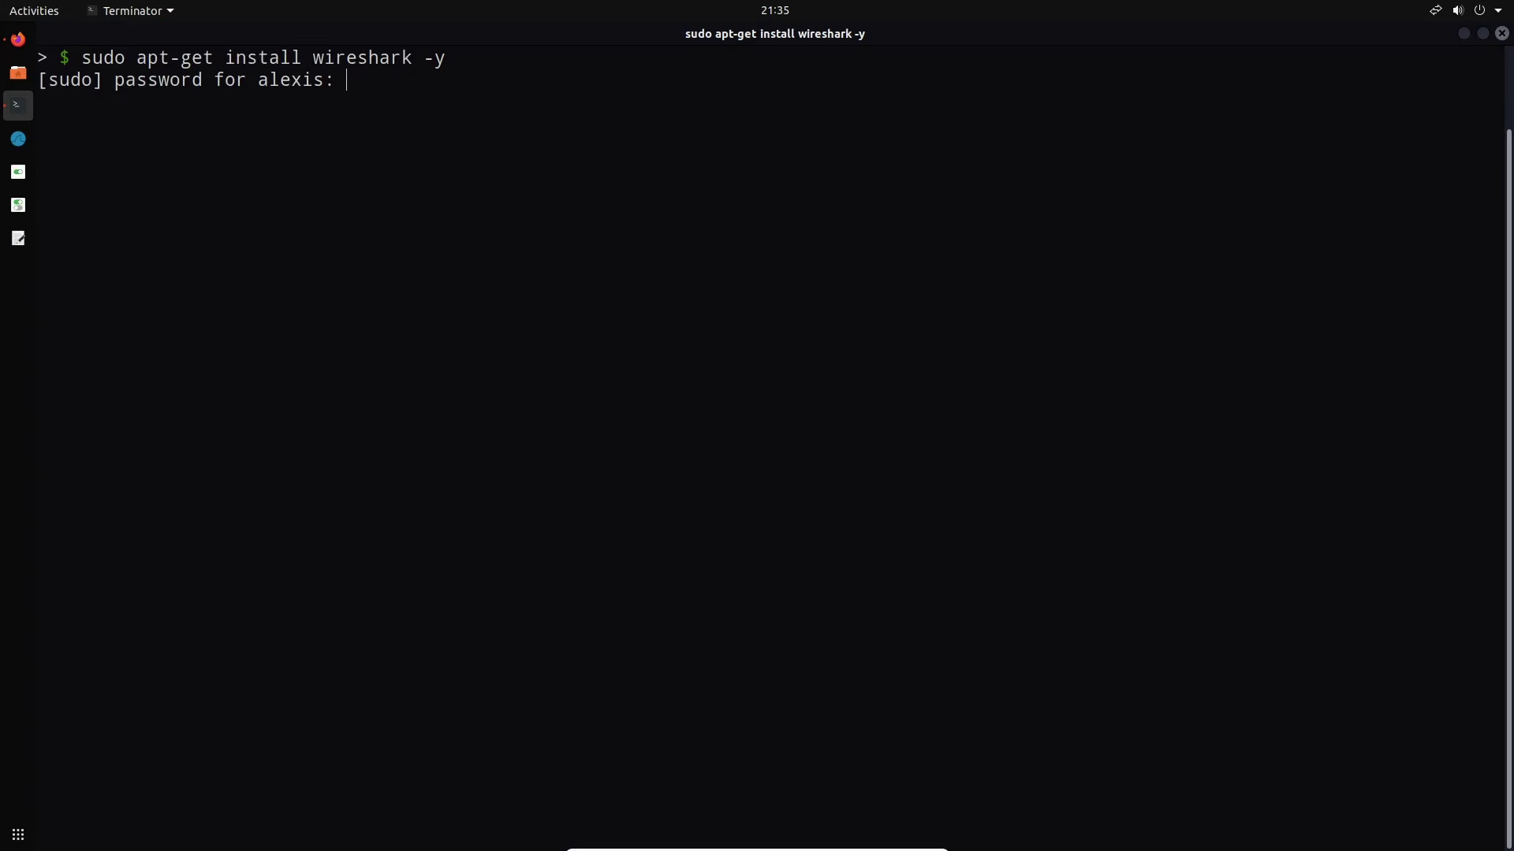
pyautogui.press('Return')
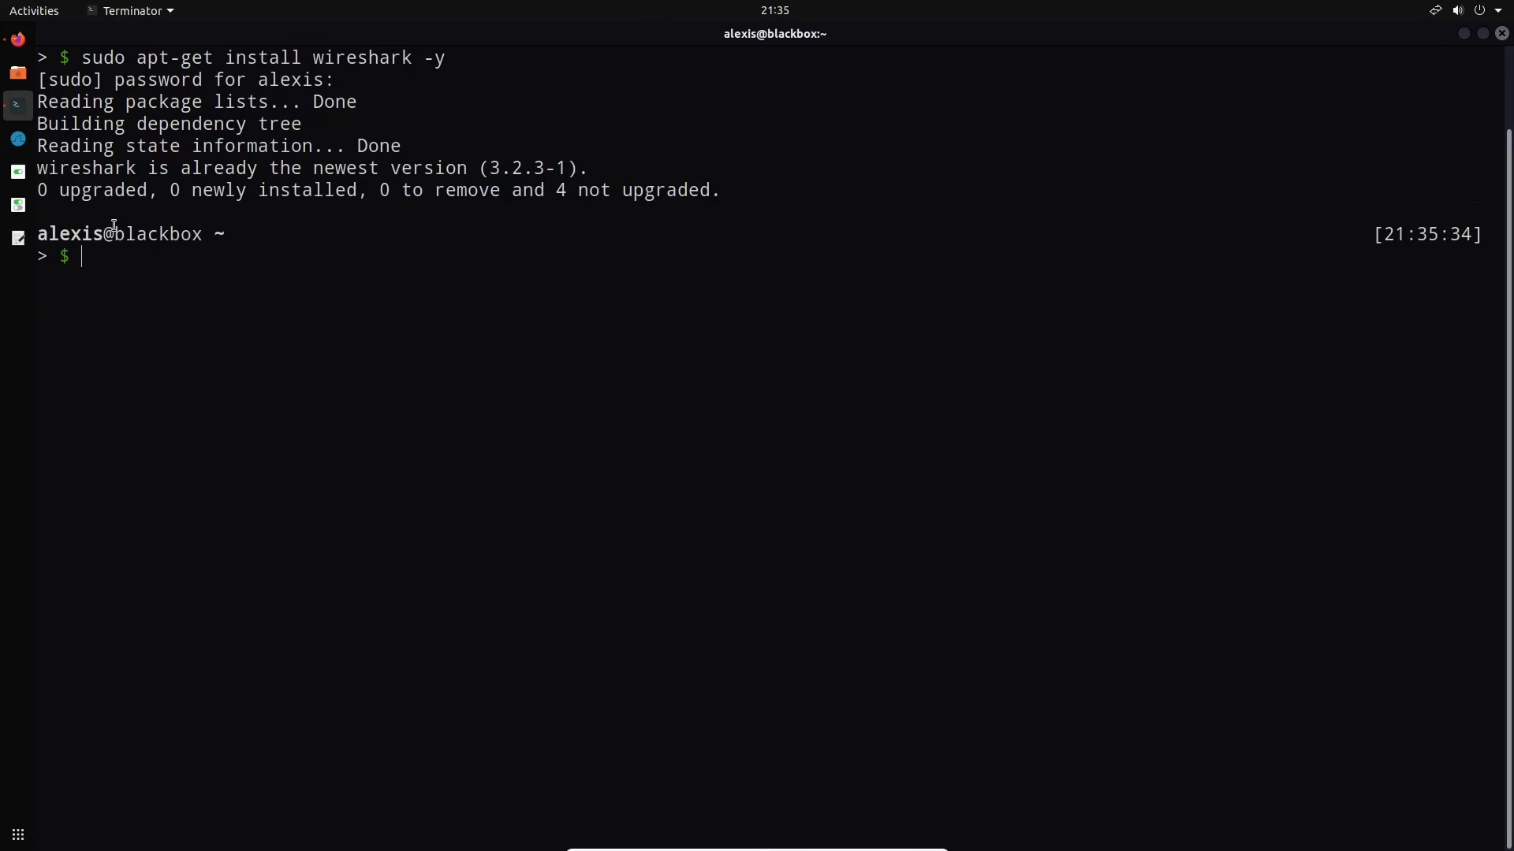
pyautogui.moveTo(38, 235); pyautogui.dragTo(226, 233)
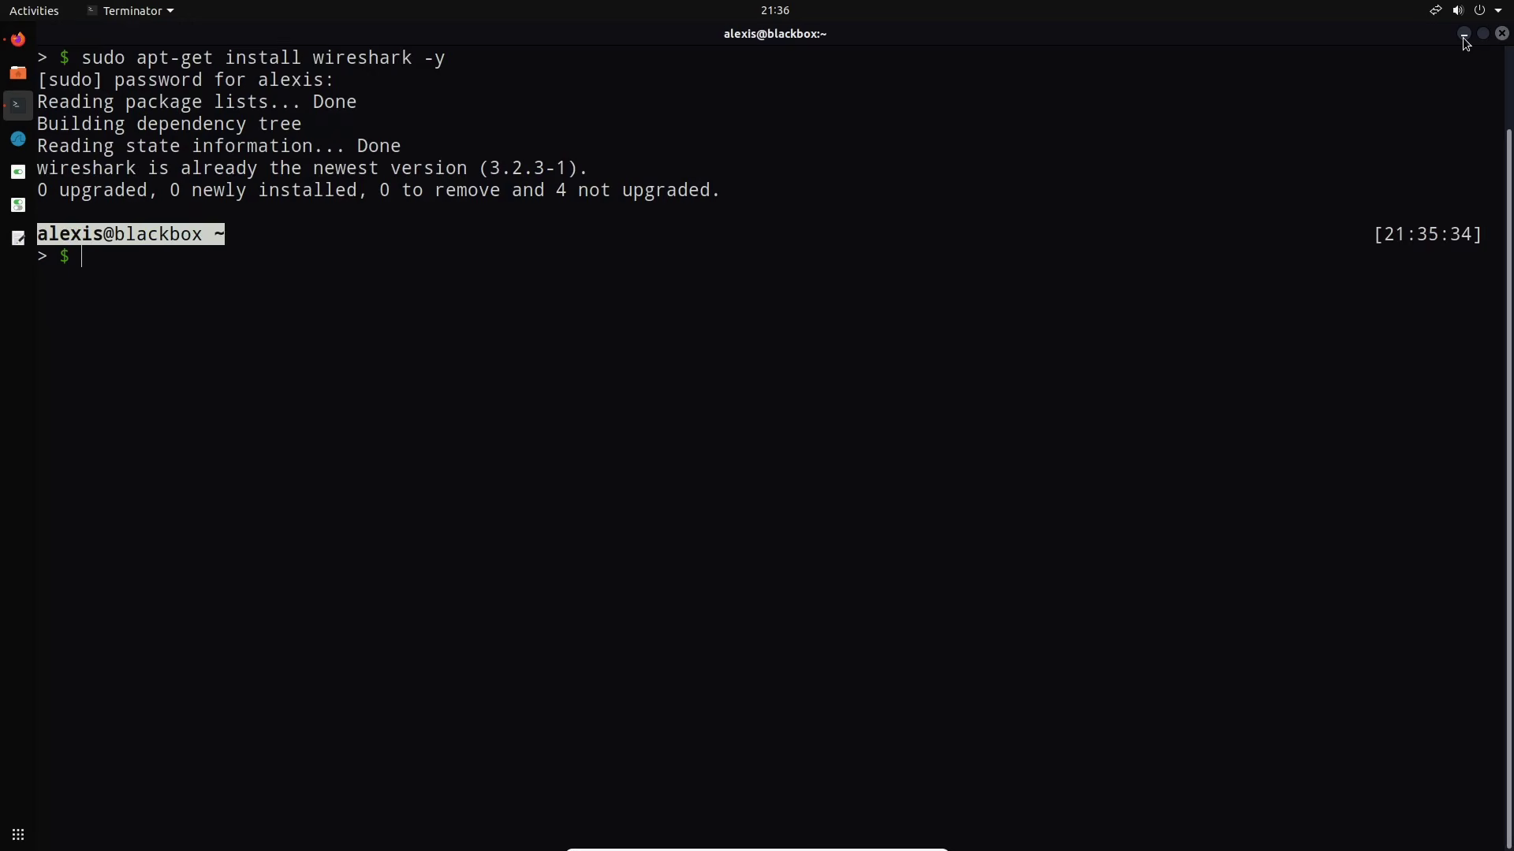
pyautogui.click(1463, 34)
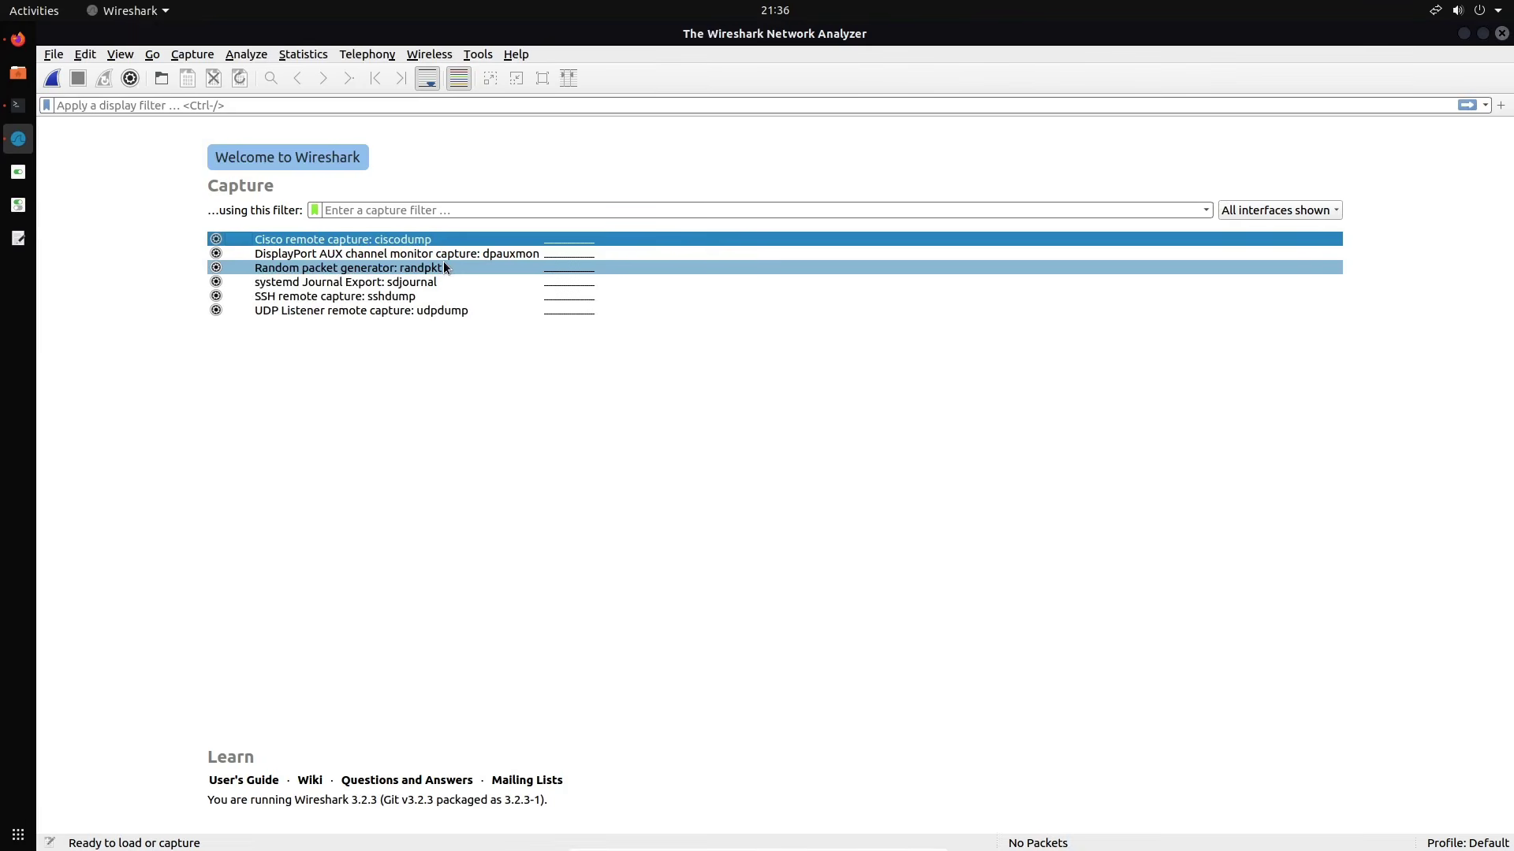
pyautogui.click(1502, 34)
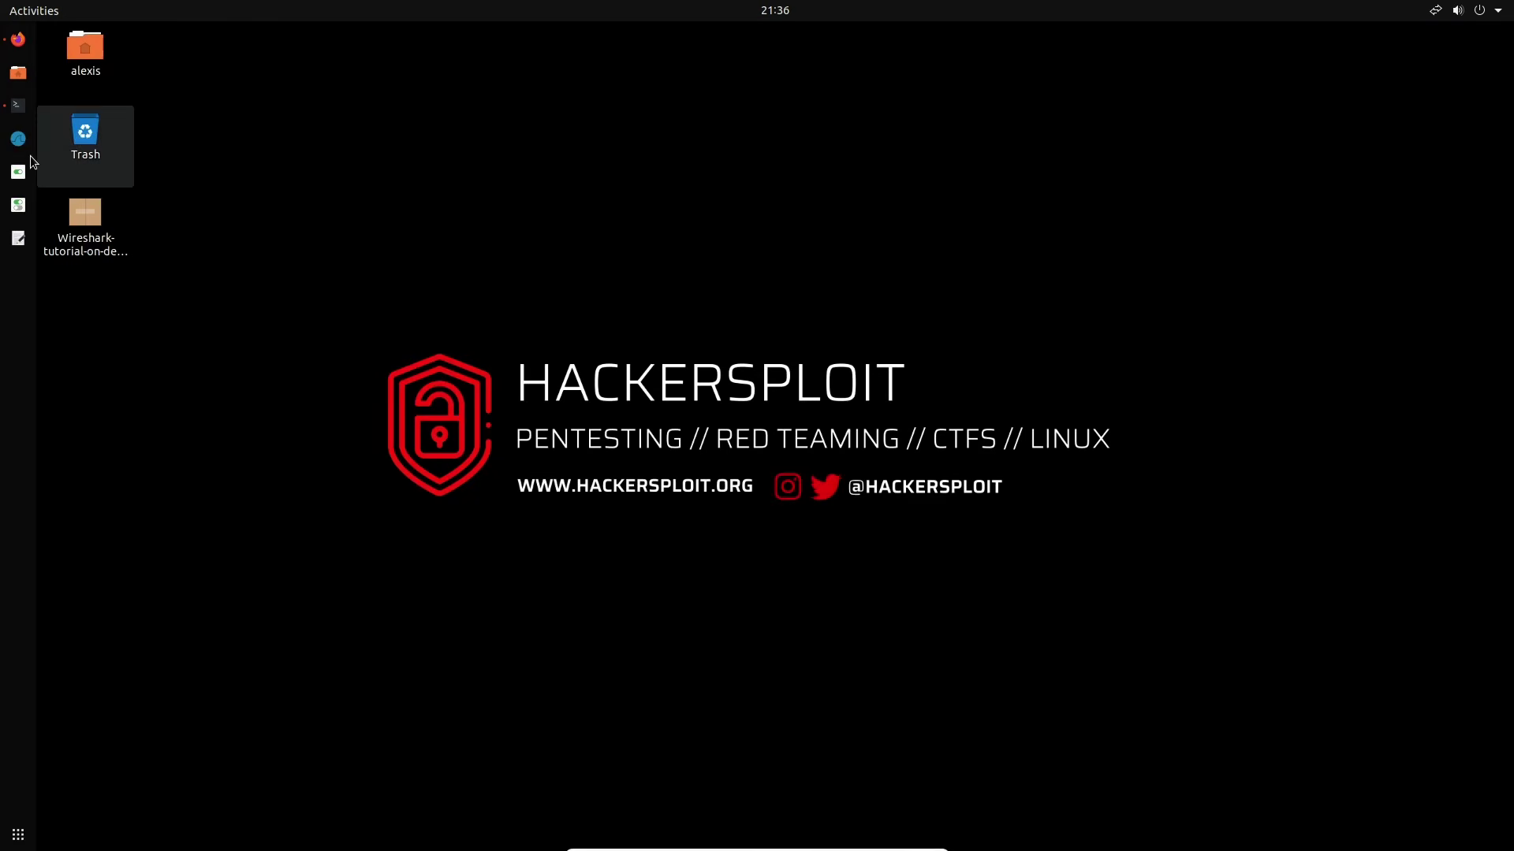
# Launch Wireshark as root with 'sudo wireshark', select enp0s3, and return to Terminator
pyautogui.click(18, 104)
pyautogui.write('sudo')
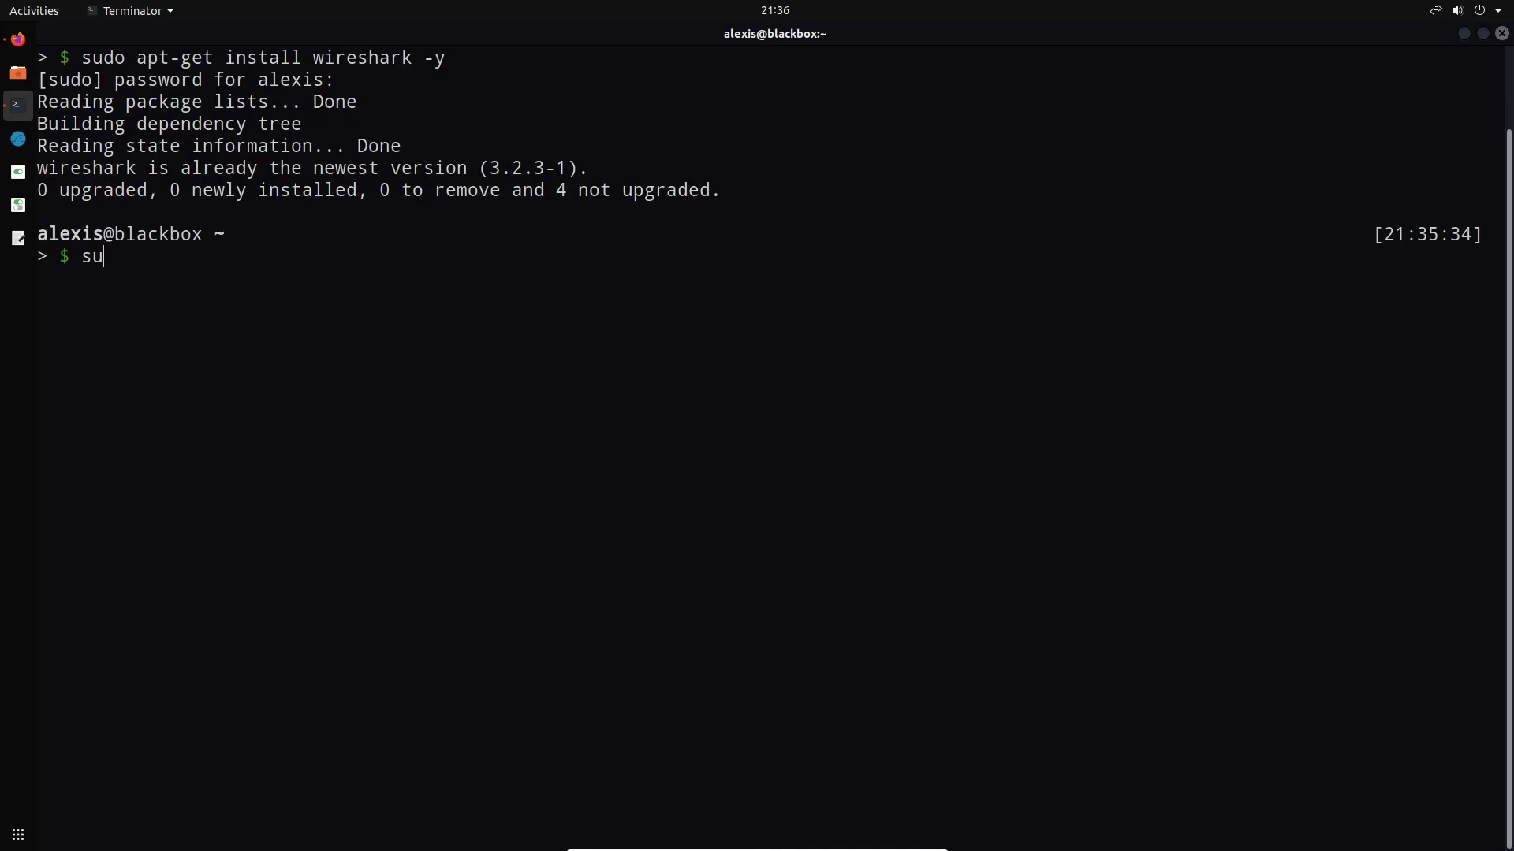
pyautogui.write(' wireshark')
pyautogui.press('Return')
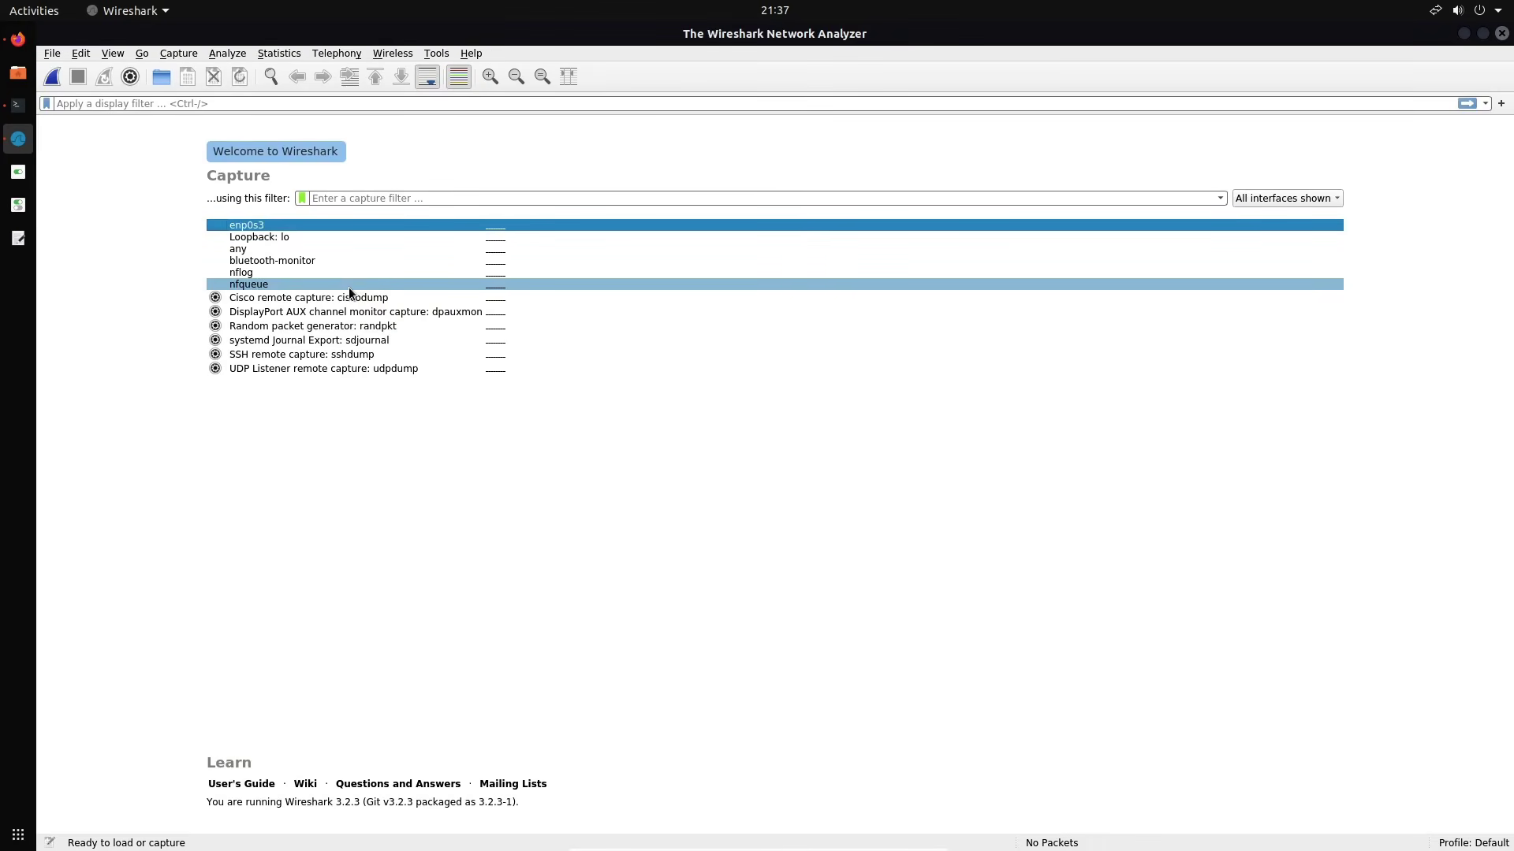
pyautogui.click(237, 228)
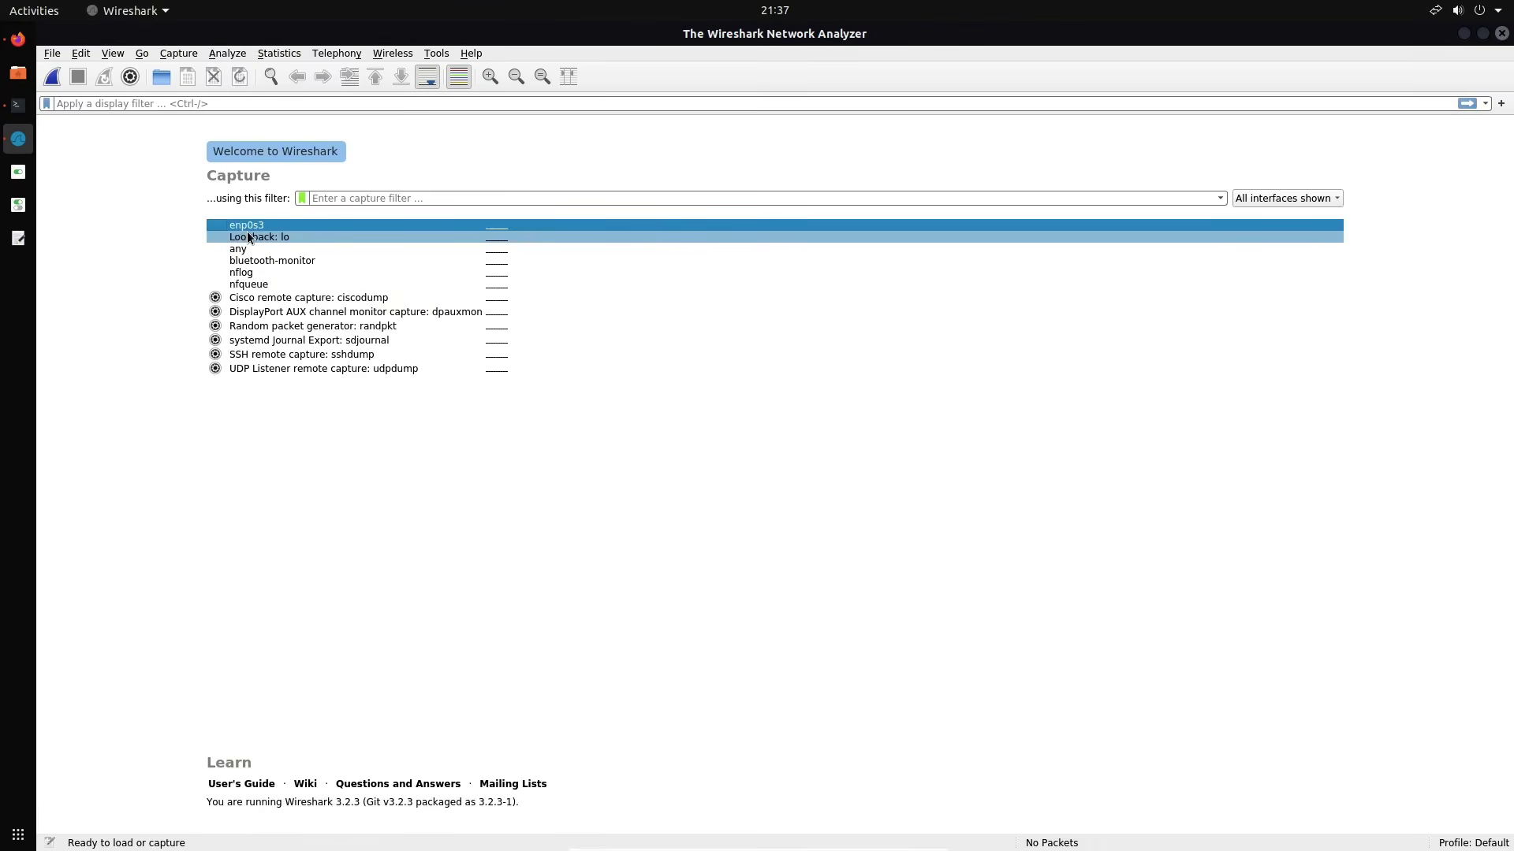
pyautogui.click(19, 113)
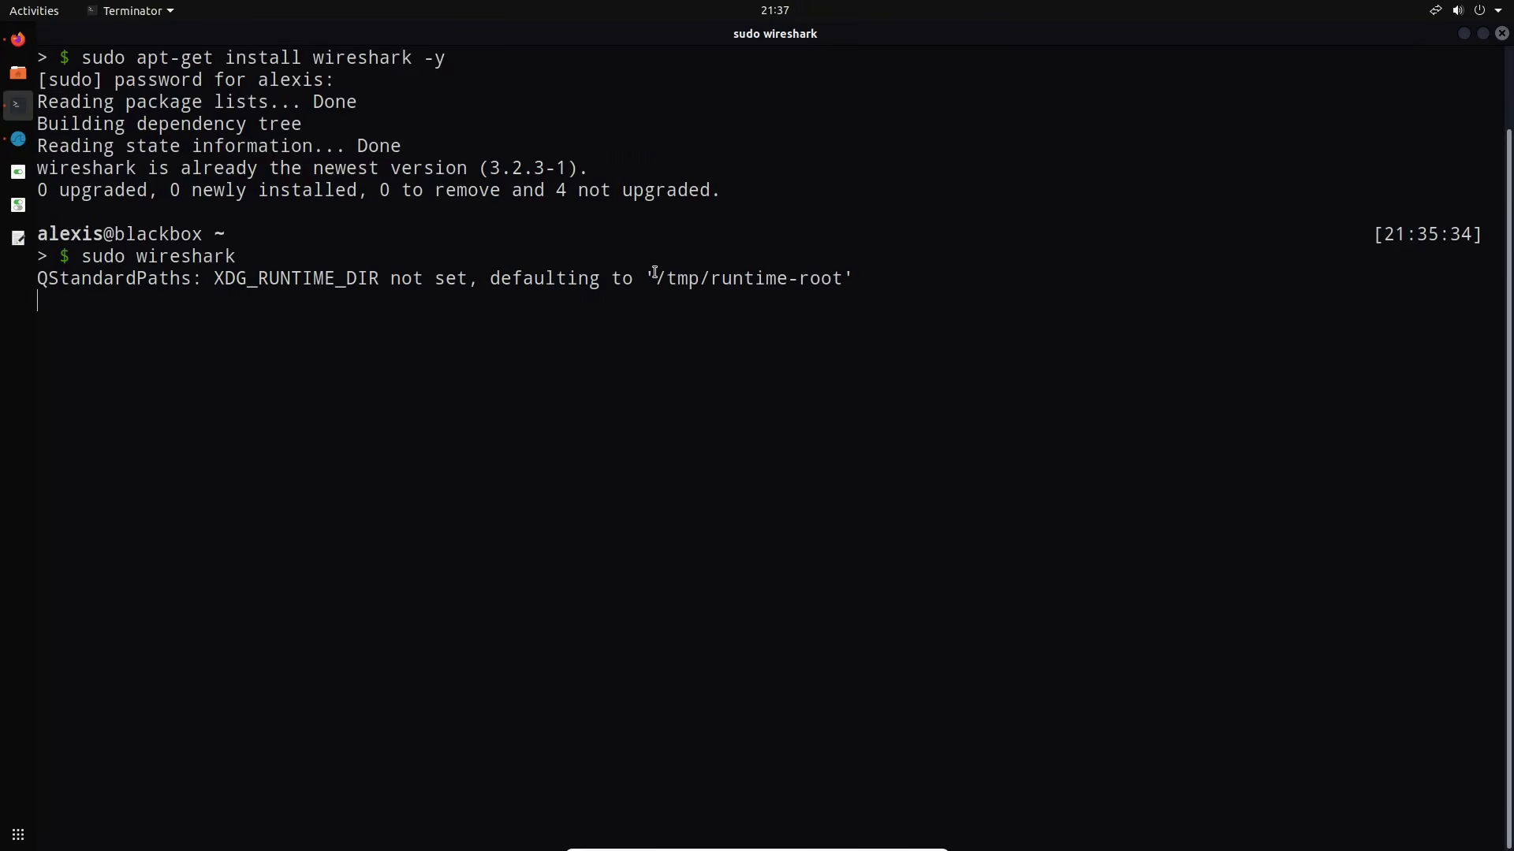
# Split Terminator side by side and run ifconfig in a widened right pane
pyautogui.hotkey('ctrl', 'shift', 'e')
pyautogui.write('ifconfi')
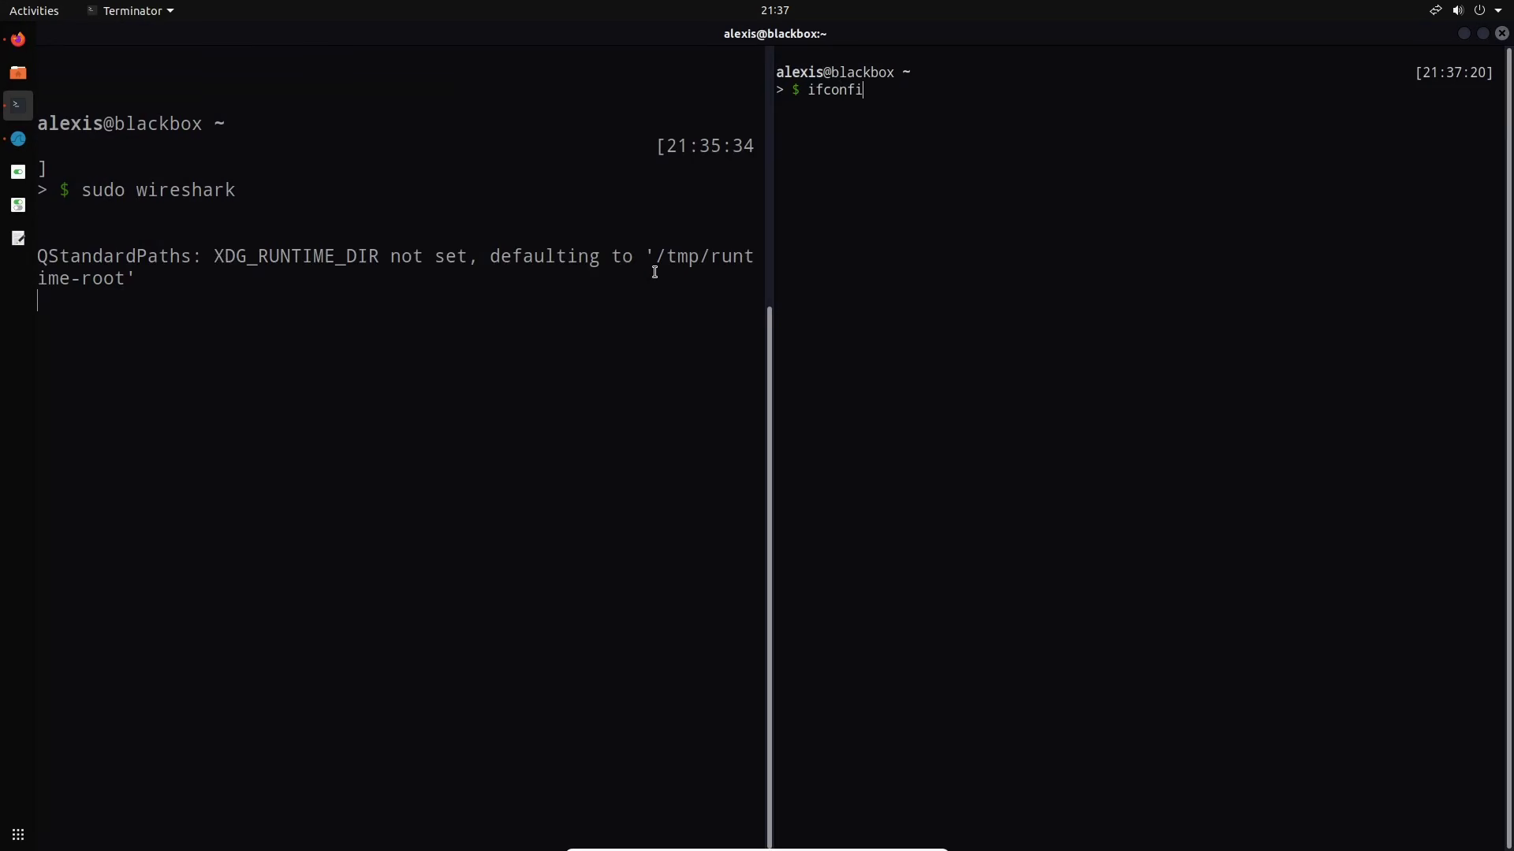
pyautogui.write('g')
pyautogui.press('Return')
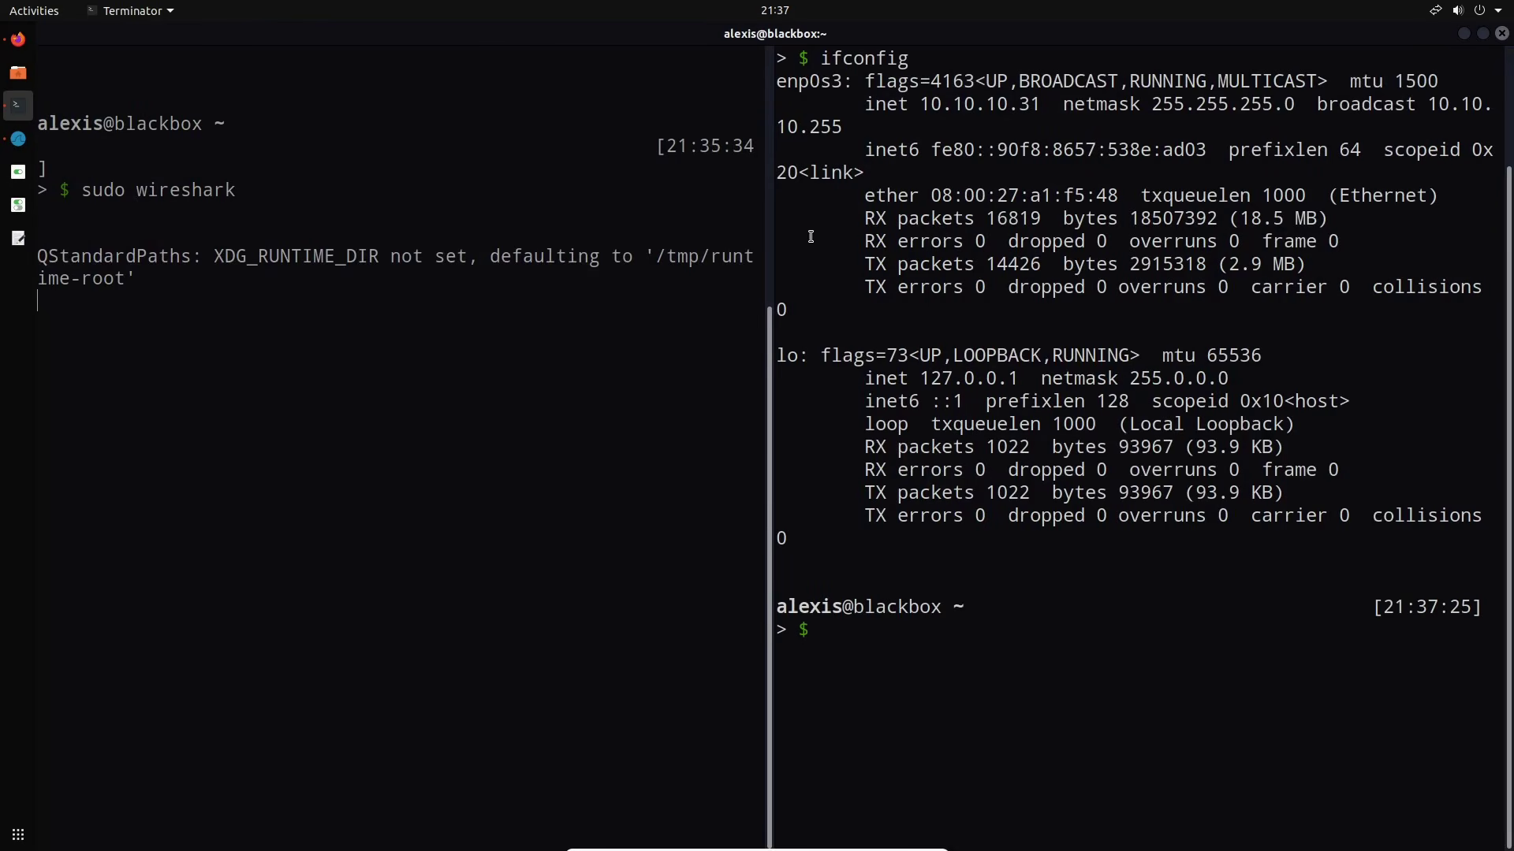
pyautogui.scroll(2, 866, 316)
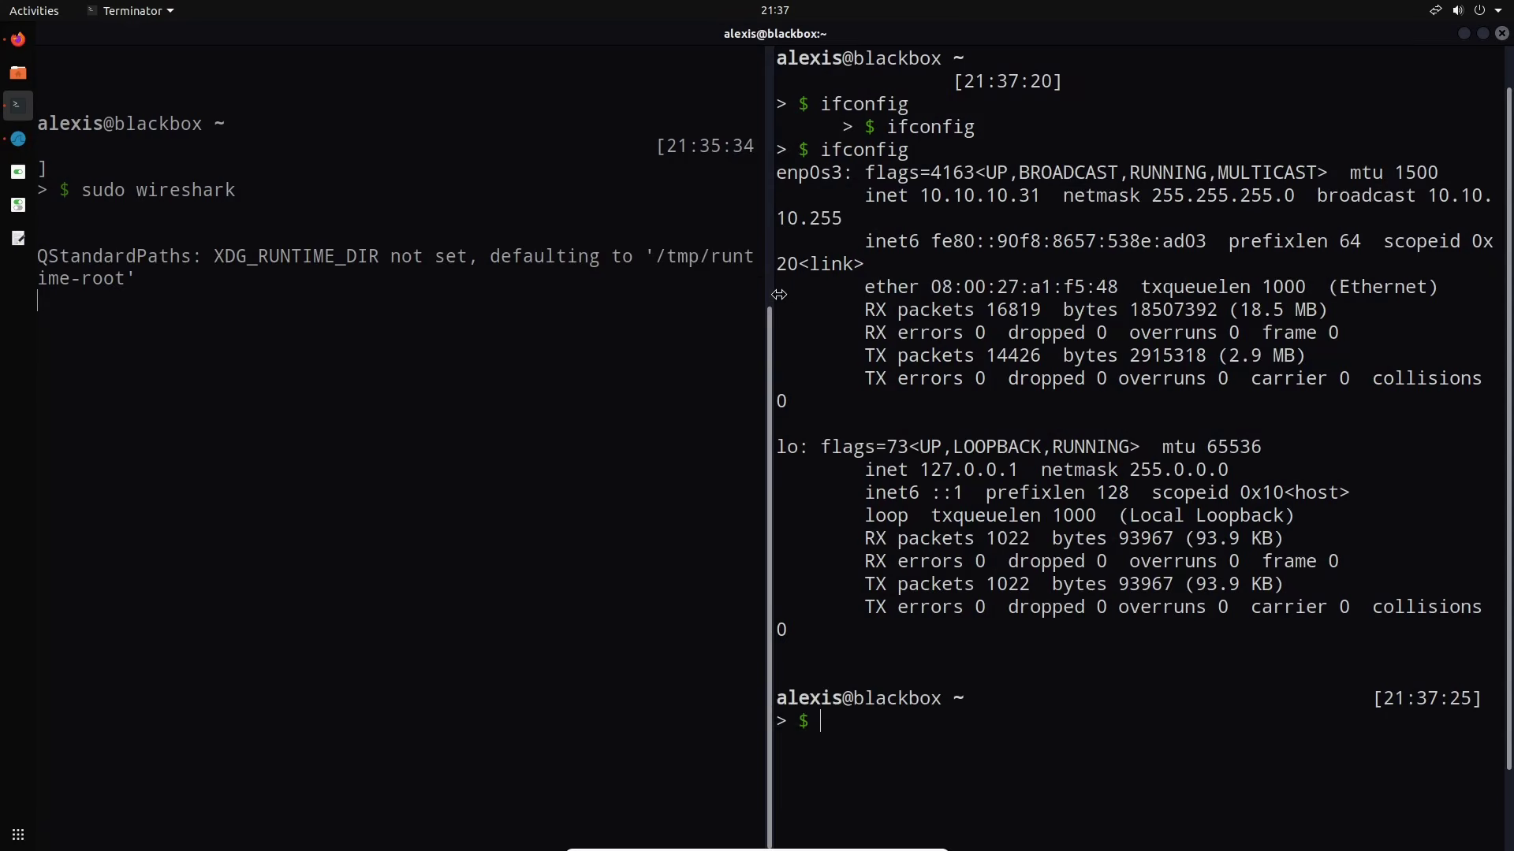
pyautogui.moveTo(779, 294); pyautogui.dragTo(578, 294)
pyautogui.moveTo(535, 294); pyautogui.dragTo(468, 294)
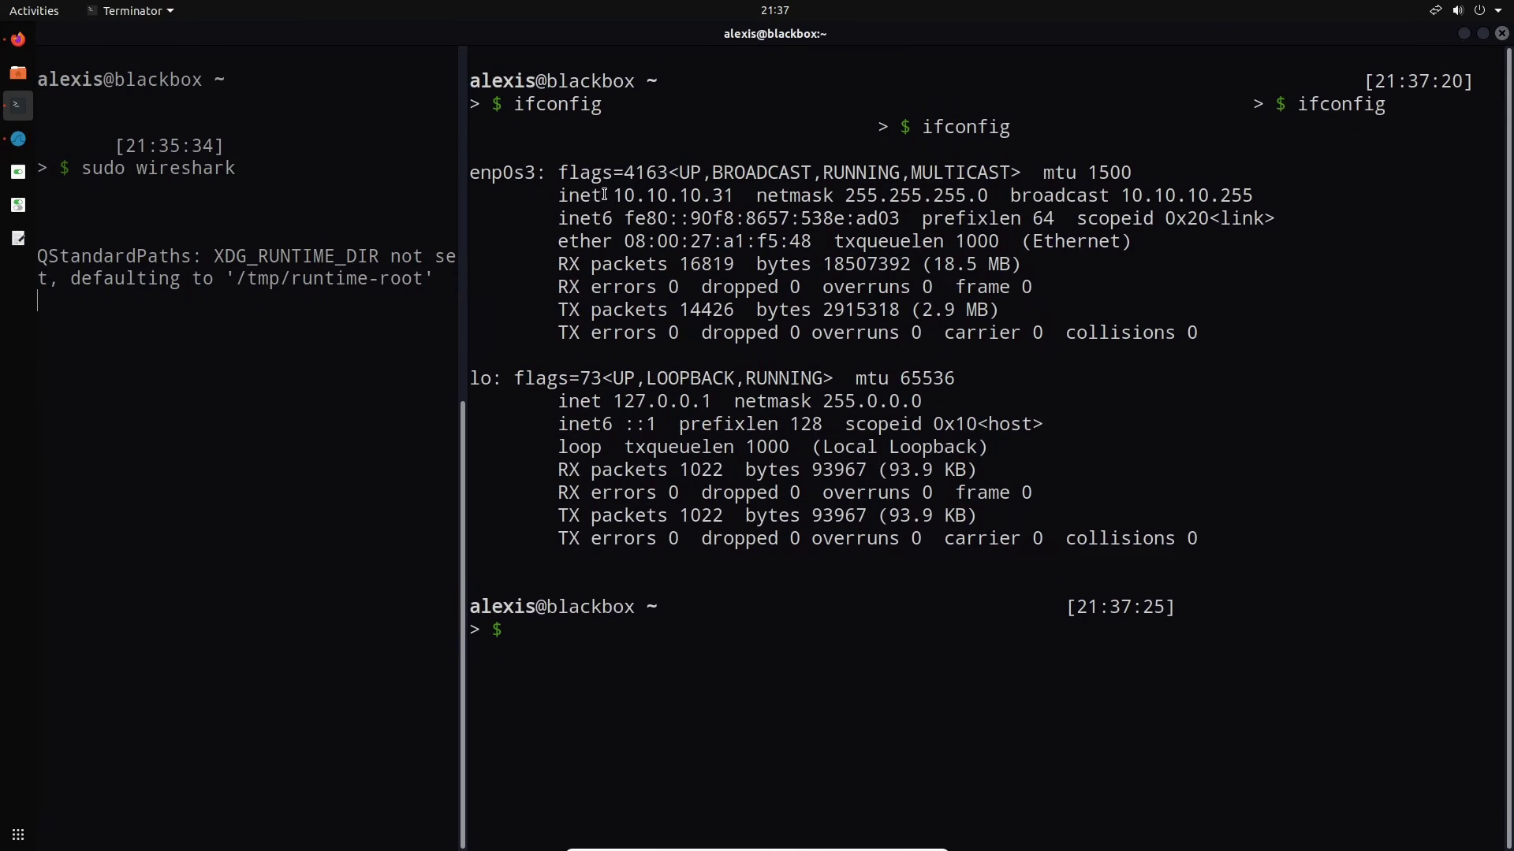
# Highlight enp0s3's address 10.10.10.31, narrow the pane, and switch to Wireshark
pyautogui.moveTo(614, 197); pyautogui.dragTo(736, 198)
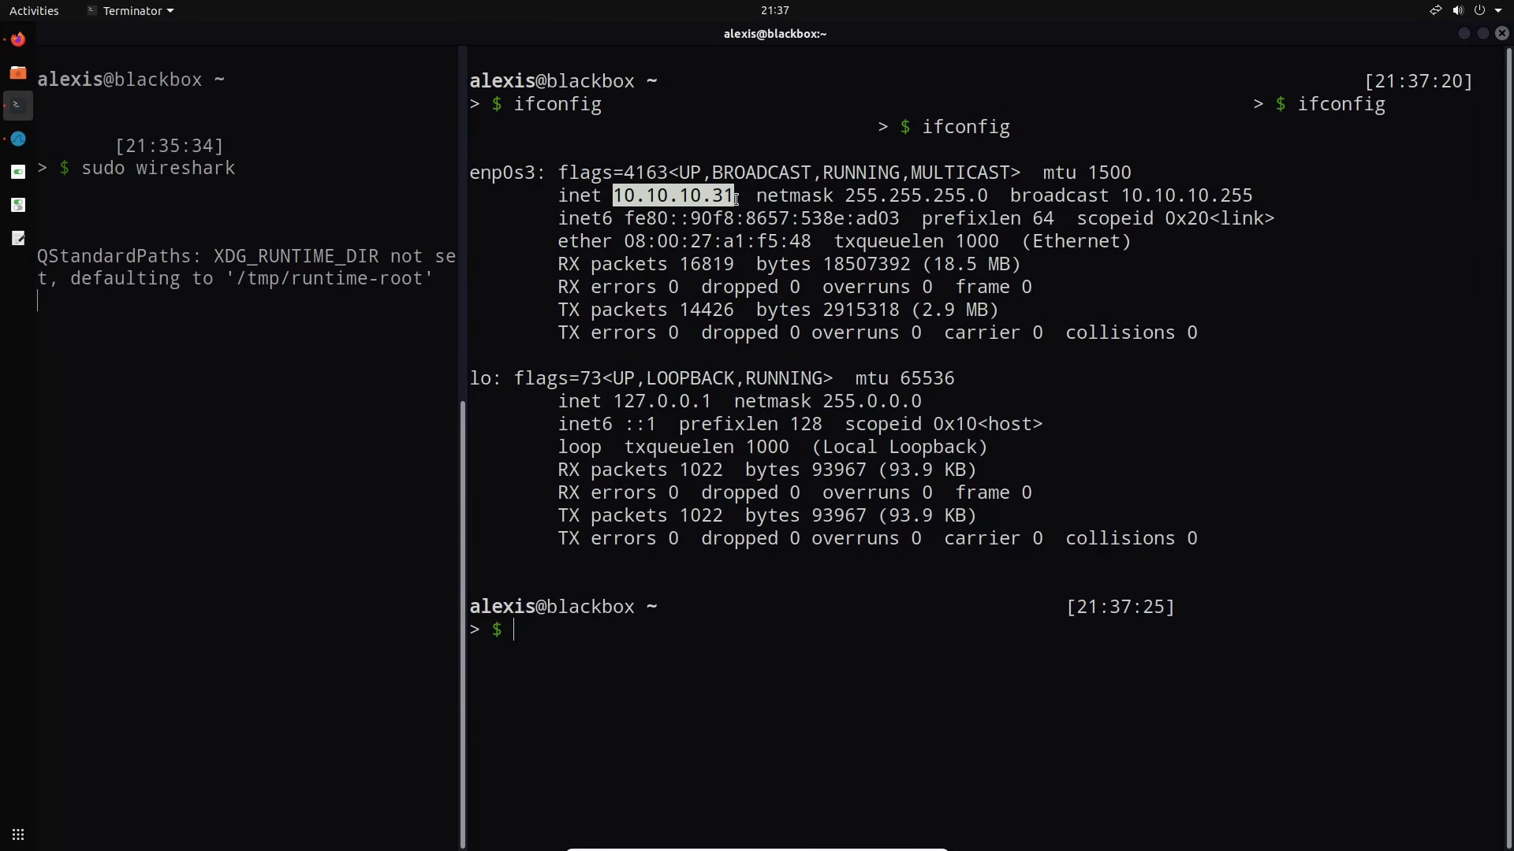
pyautogui.moveTo(735, 198)
pyautogui.mouseDown()
pyautogui.moveTo(635, 198)
pyautogui.moveTo(737, 195)
pyautogui.mouseUp()
pyautogui.moveTo(469, 255); pyautogui.dragTo(749, 255)
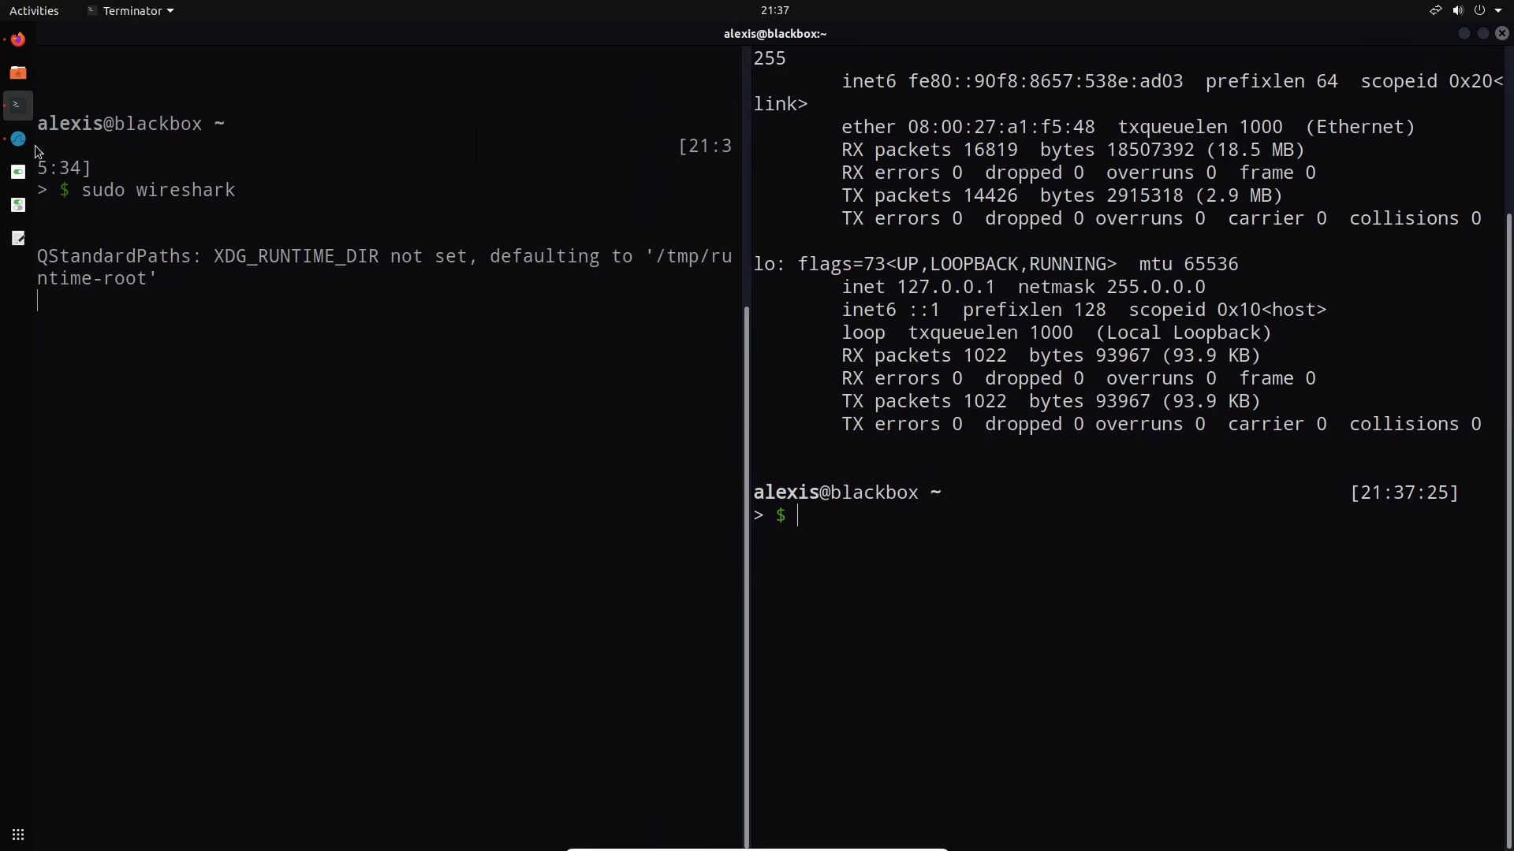
pyautogui.click(18, 138)
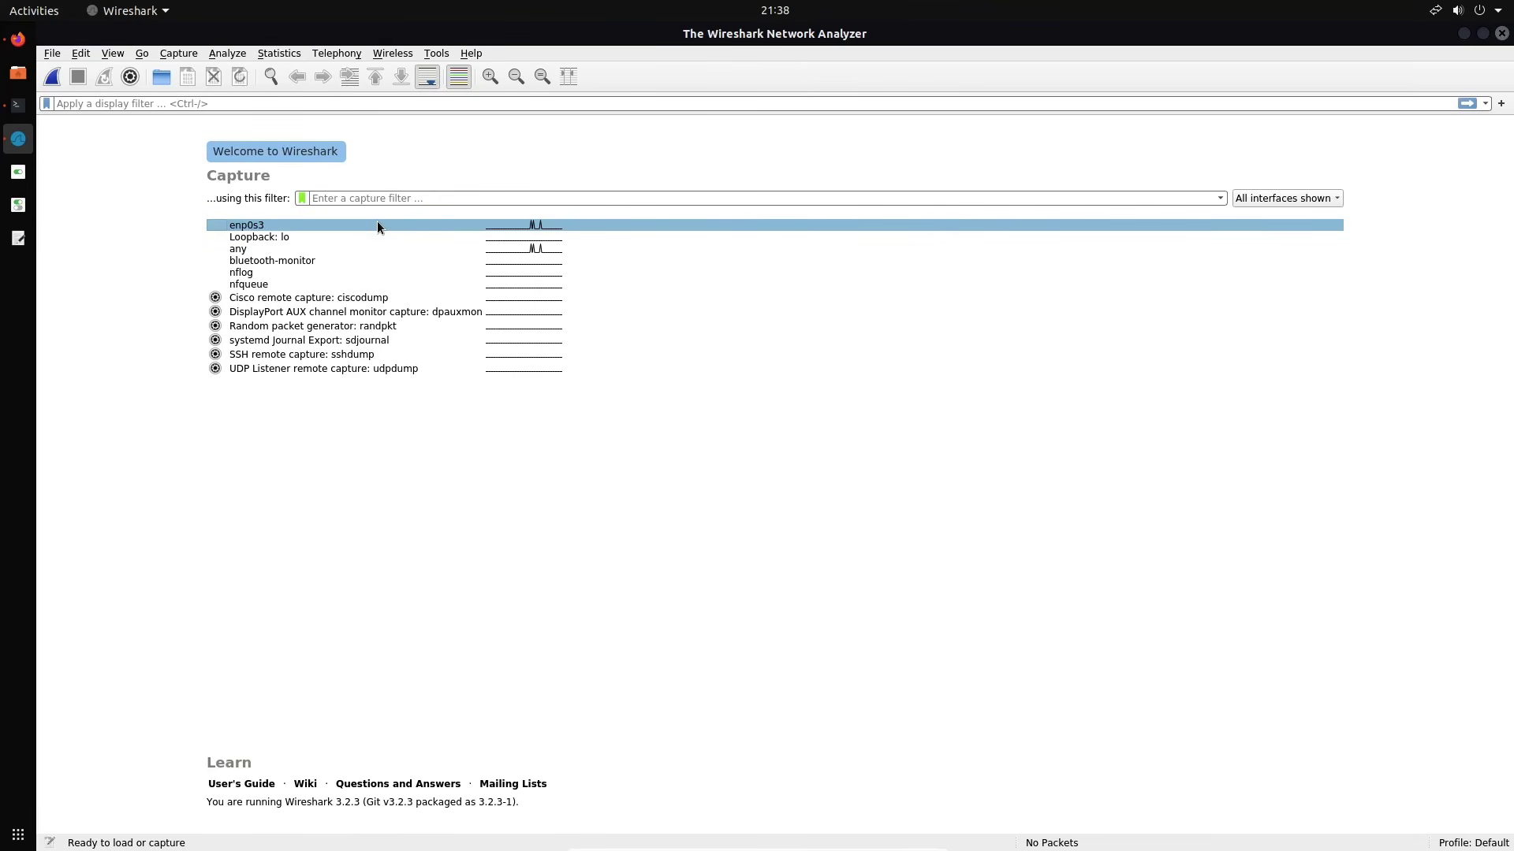
# Begin capturing on enp0s3 by double-clicking it on the welcome screen
pyautogui.click(377, 226)
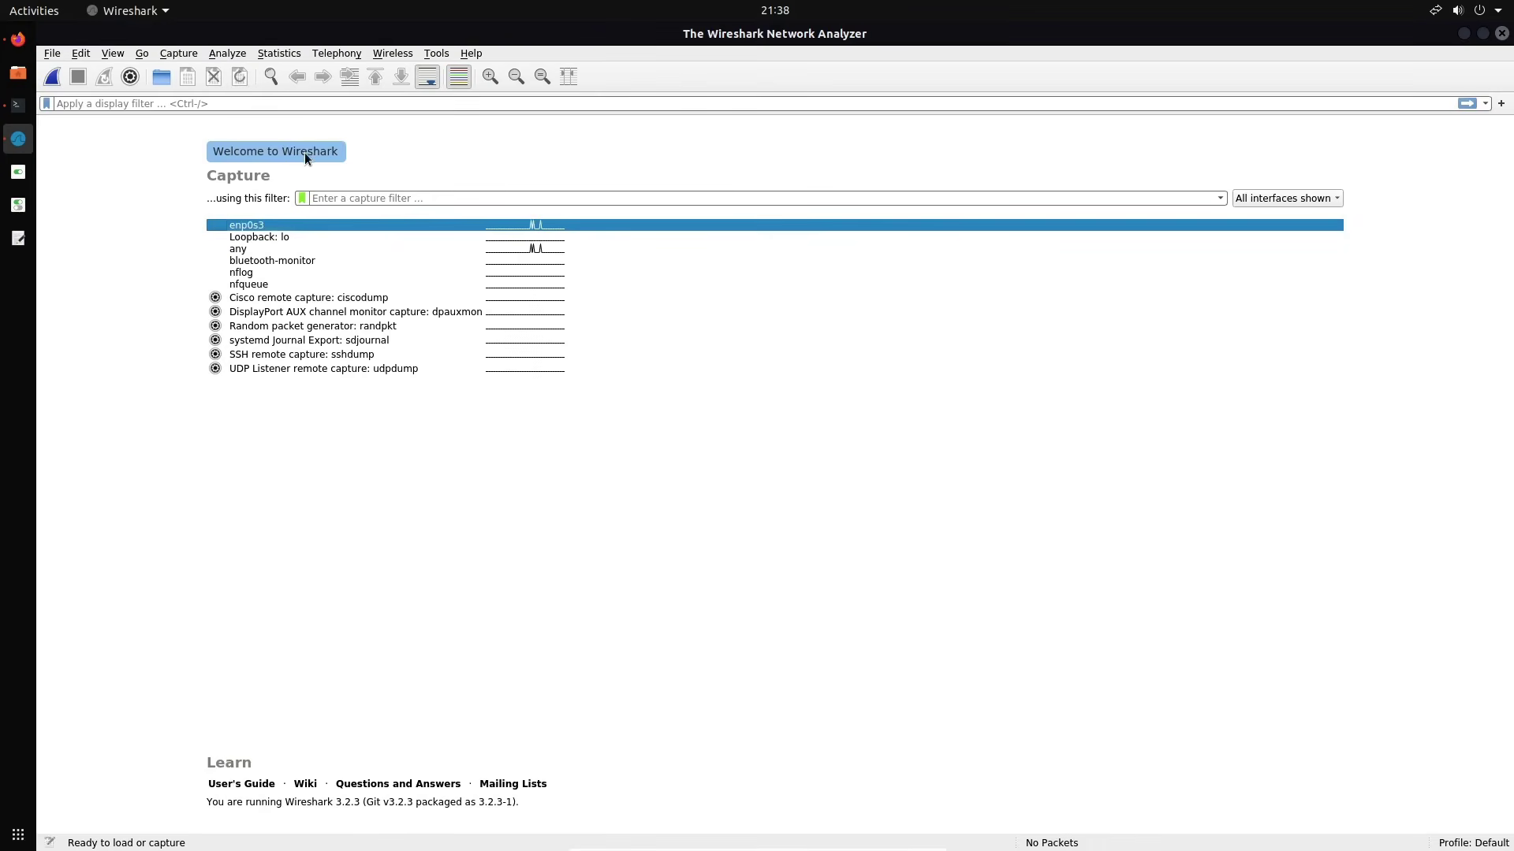
pyautogui.click(361, 197)
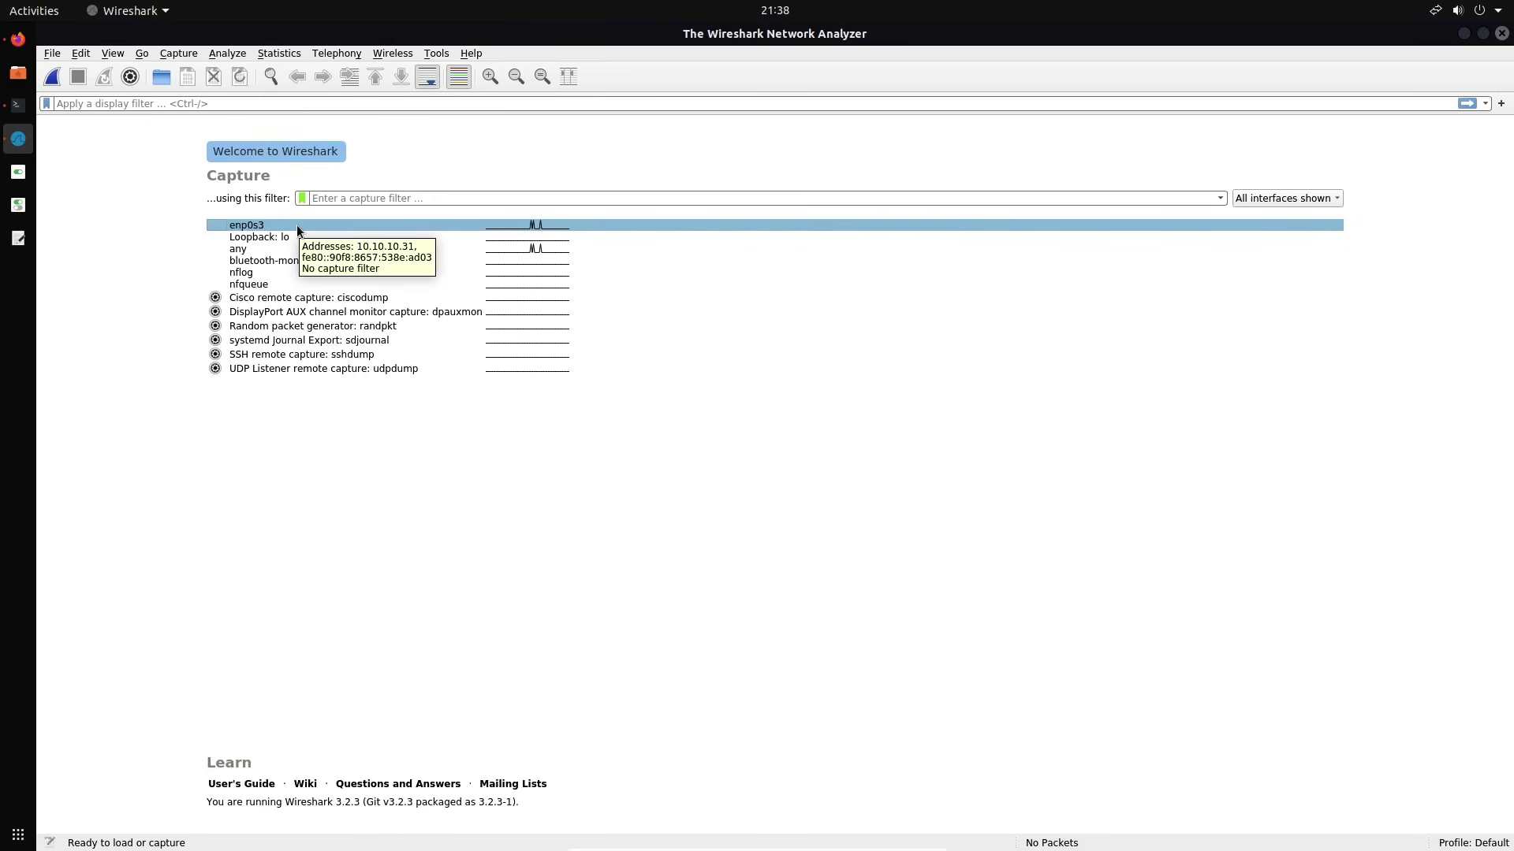
pyautogui.doubleClick(296, 227)
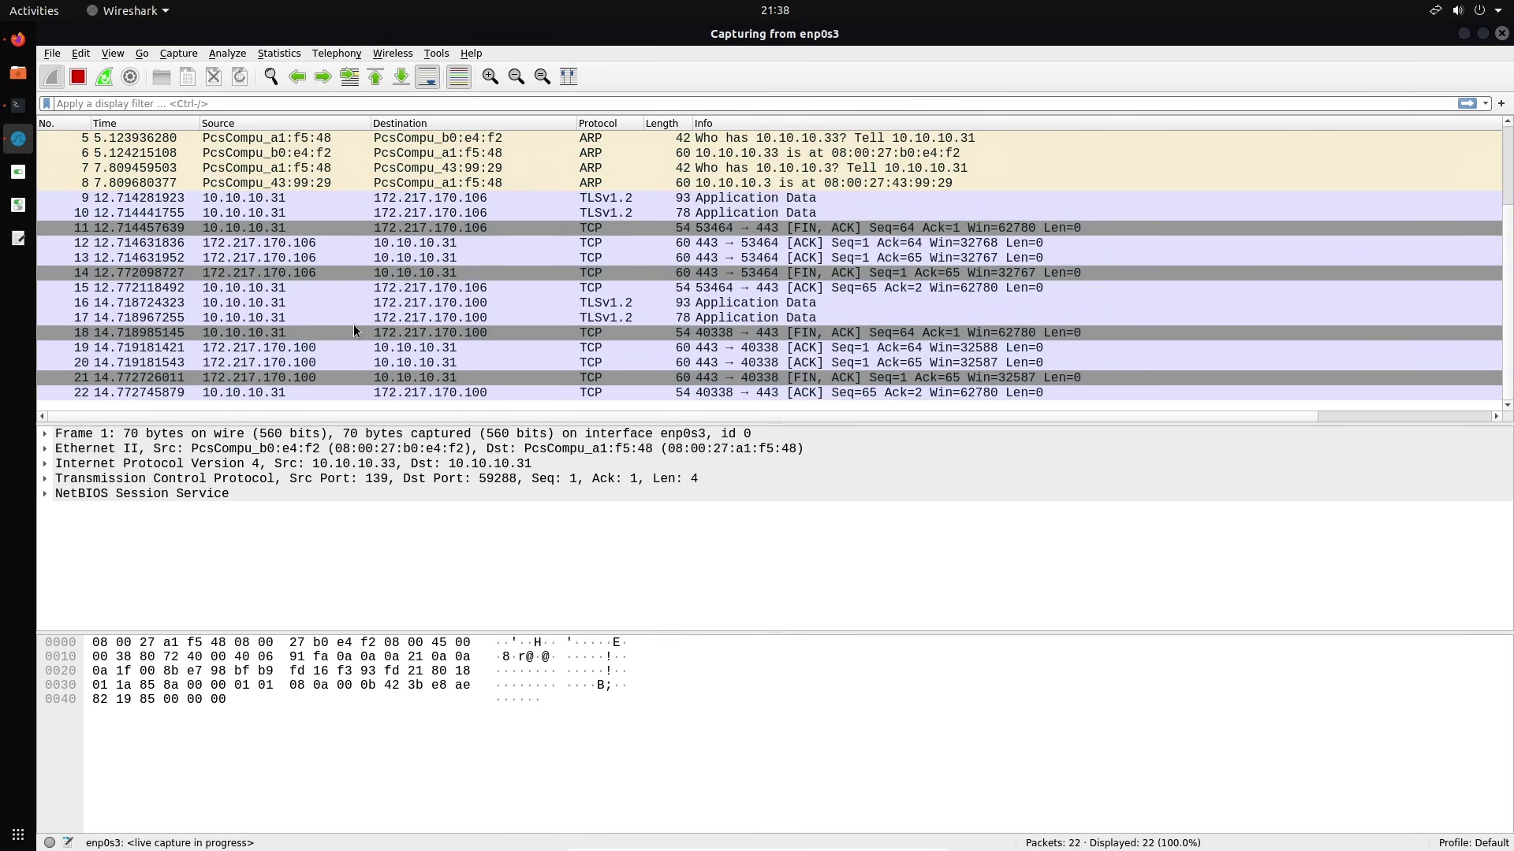
pyautogui.click(365, 290)
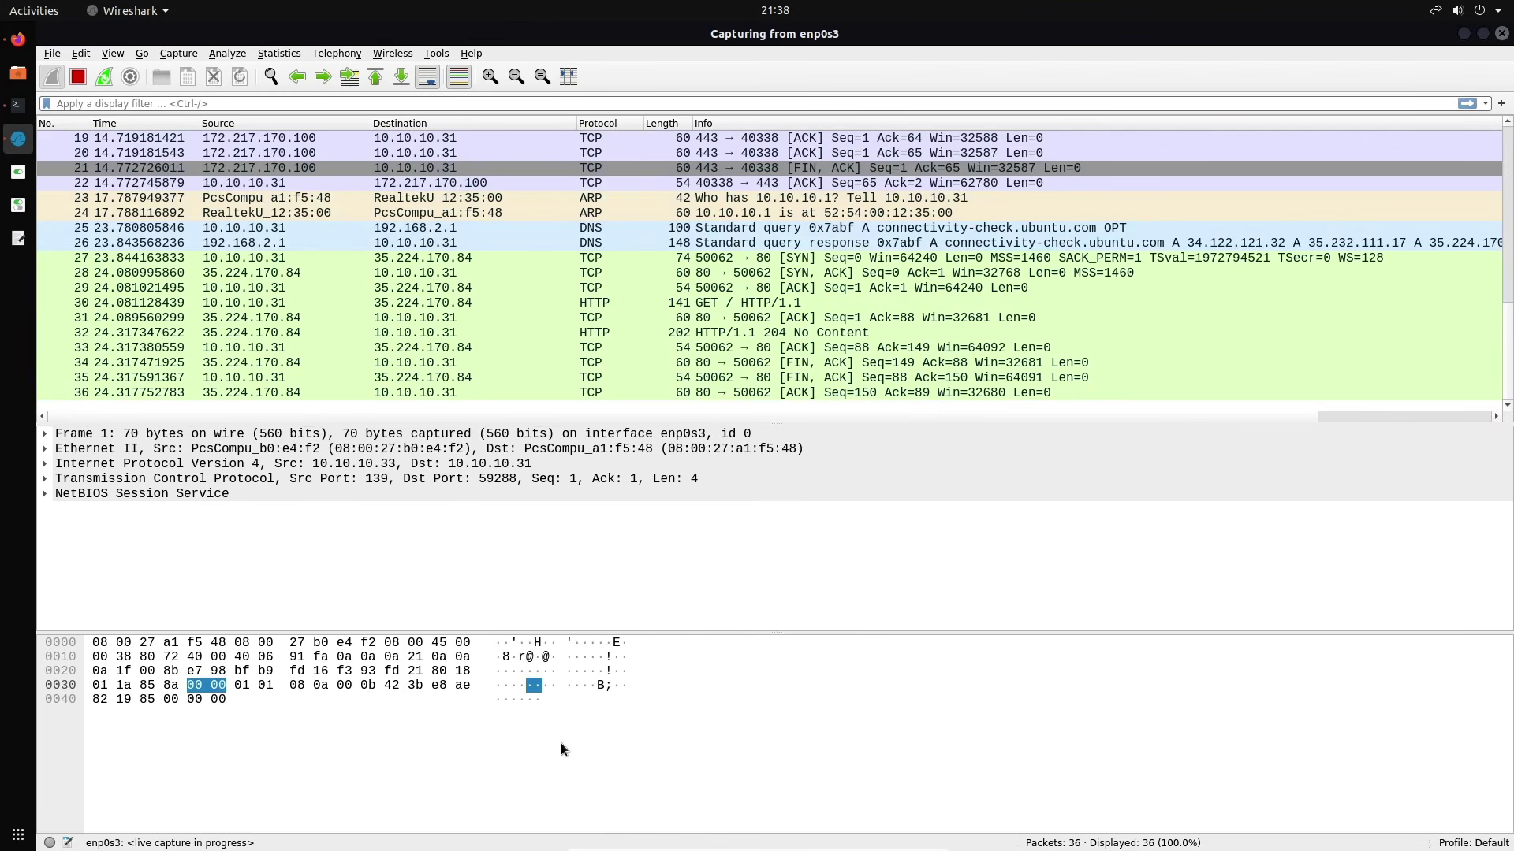
pyautogui.click(458, 242)
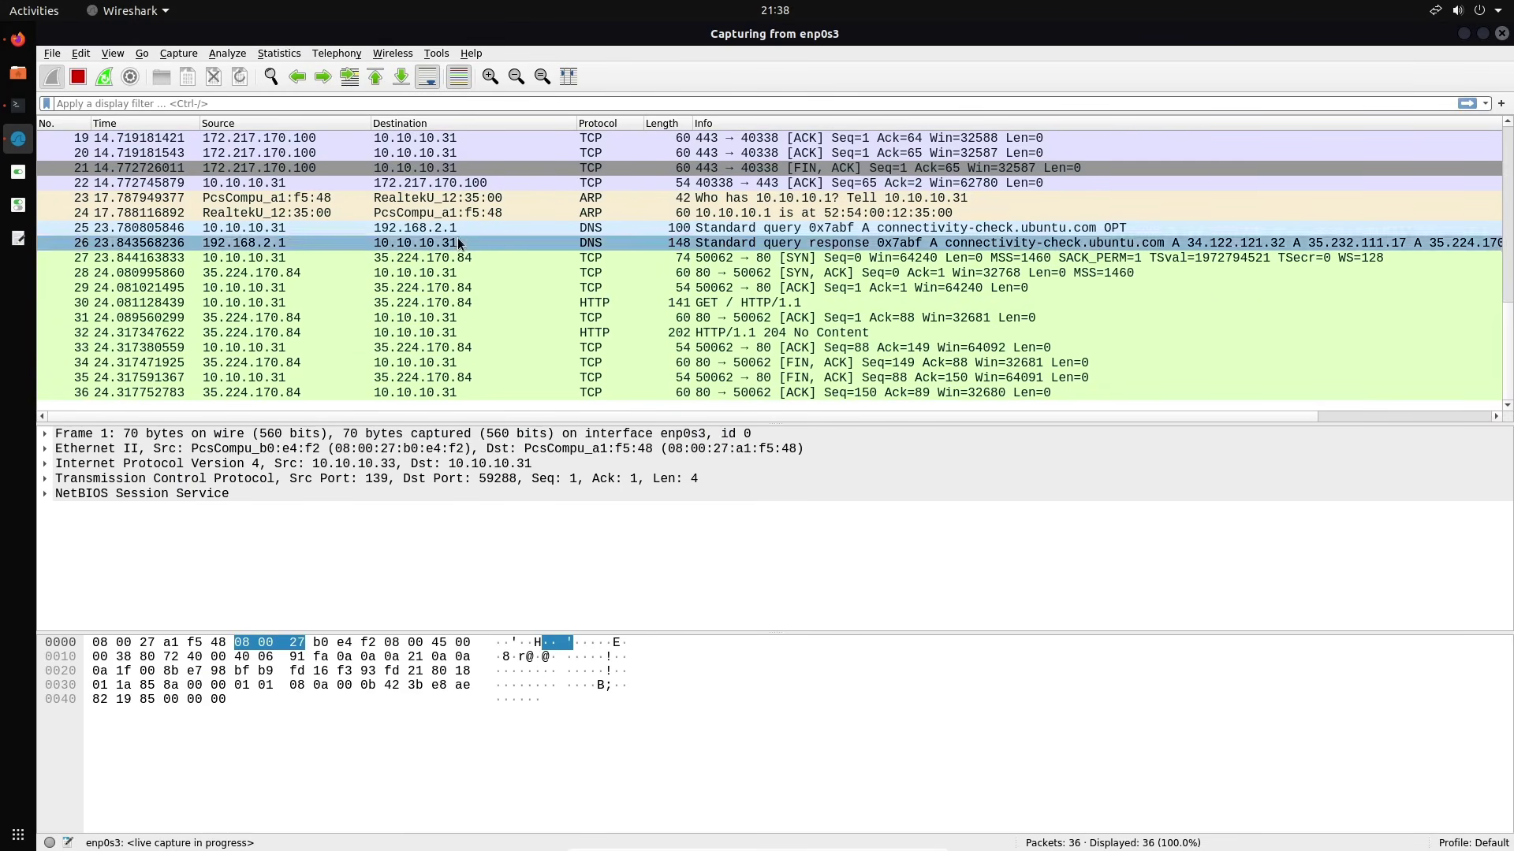
pyautogui.scroll(5, 458, 243)
pyautogui.scroll(1, 437, 197)
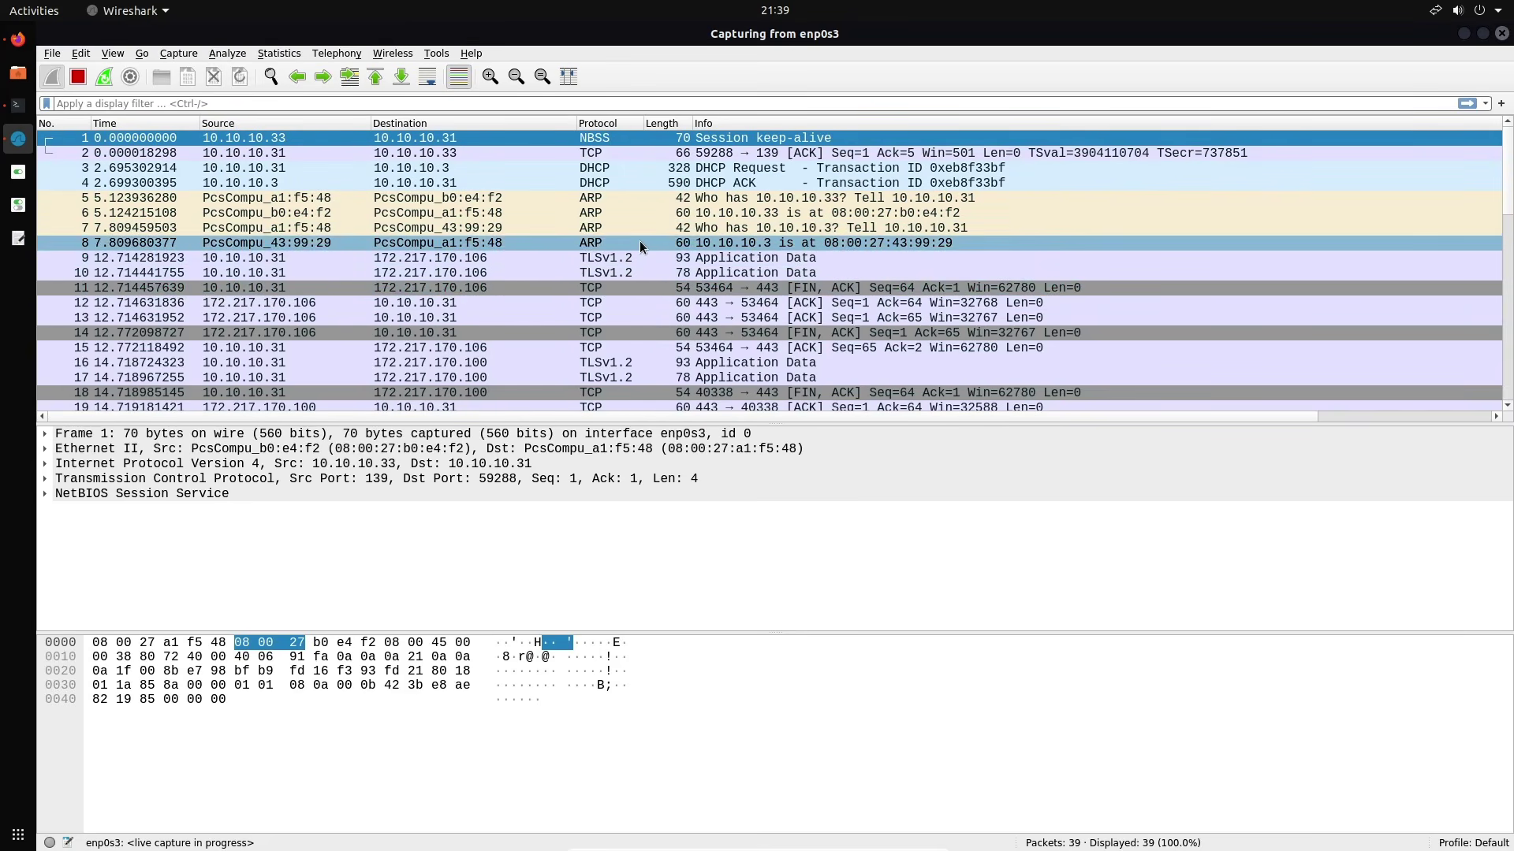
pyautogui.scroll(-2, 654, 284)
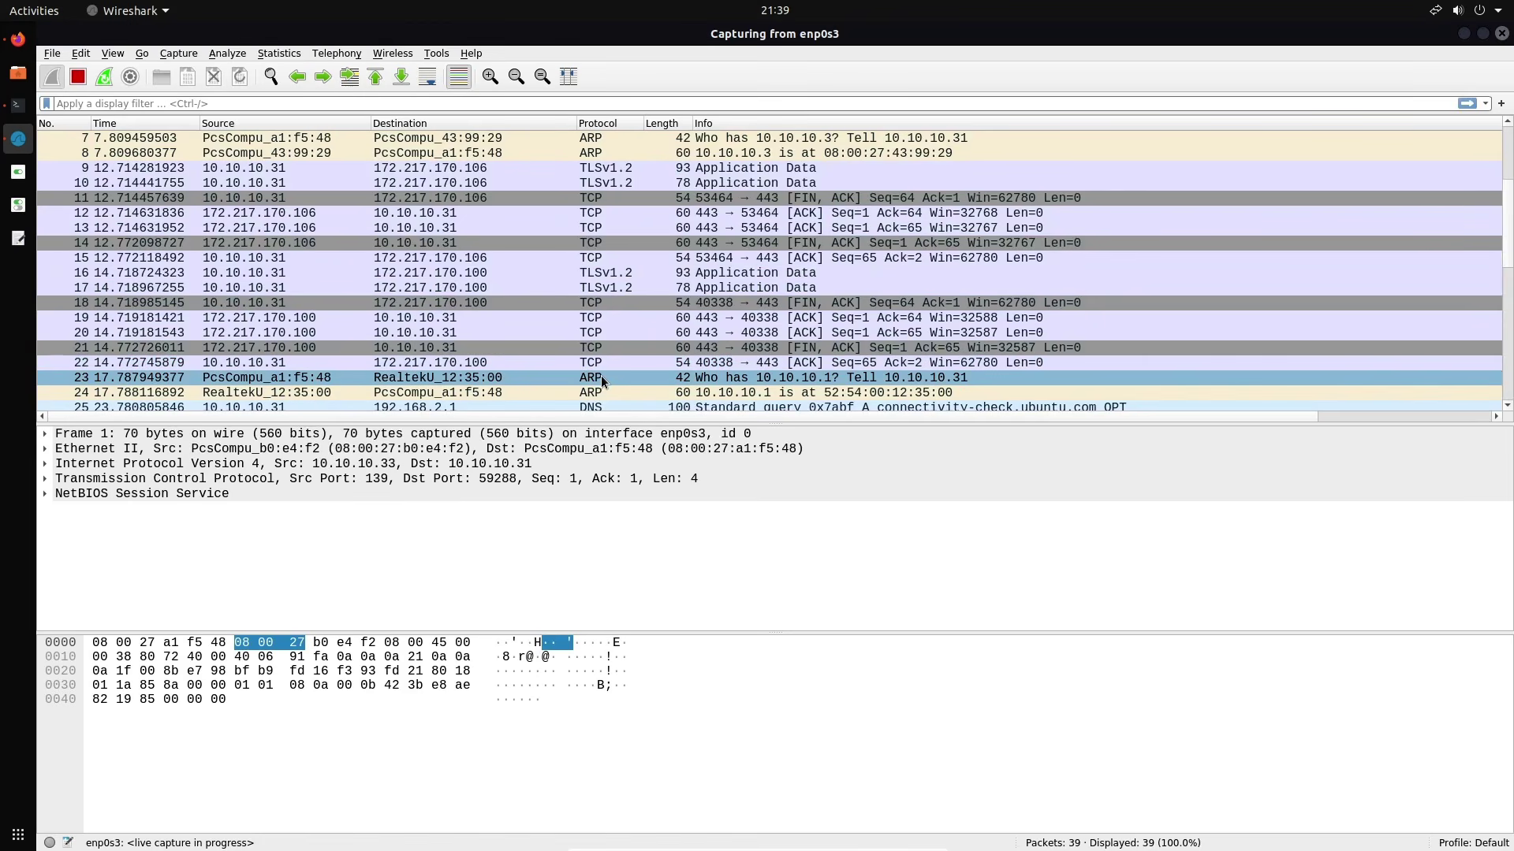
pyautogui.scroll(2, 626, 229)
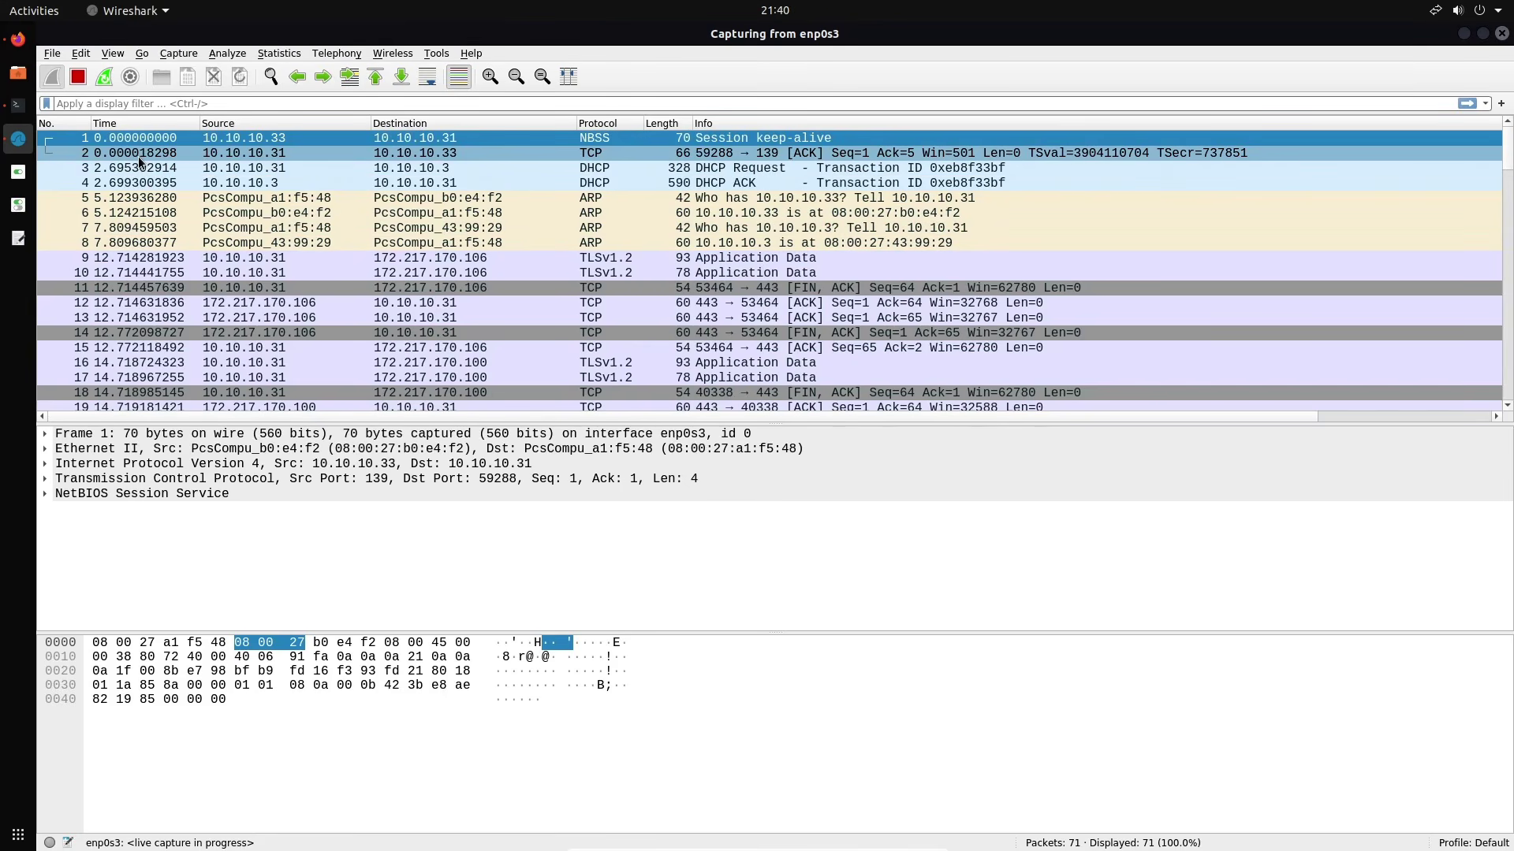
# Inspect packets 4 (DHCP ACK) and 5 (ARP), ending on packet 3, the DHCP Request
pyautogui.click(139, 156)
pyautogui.click(138, 174)
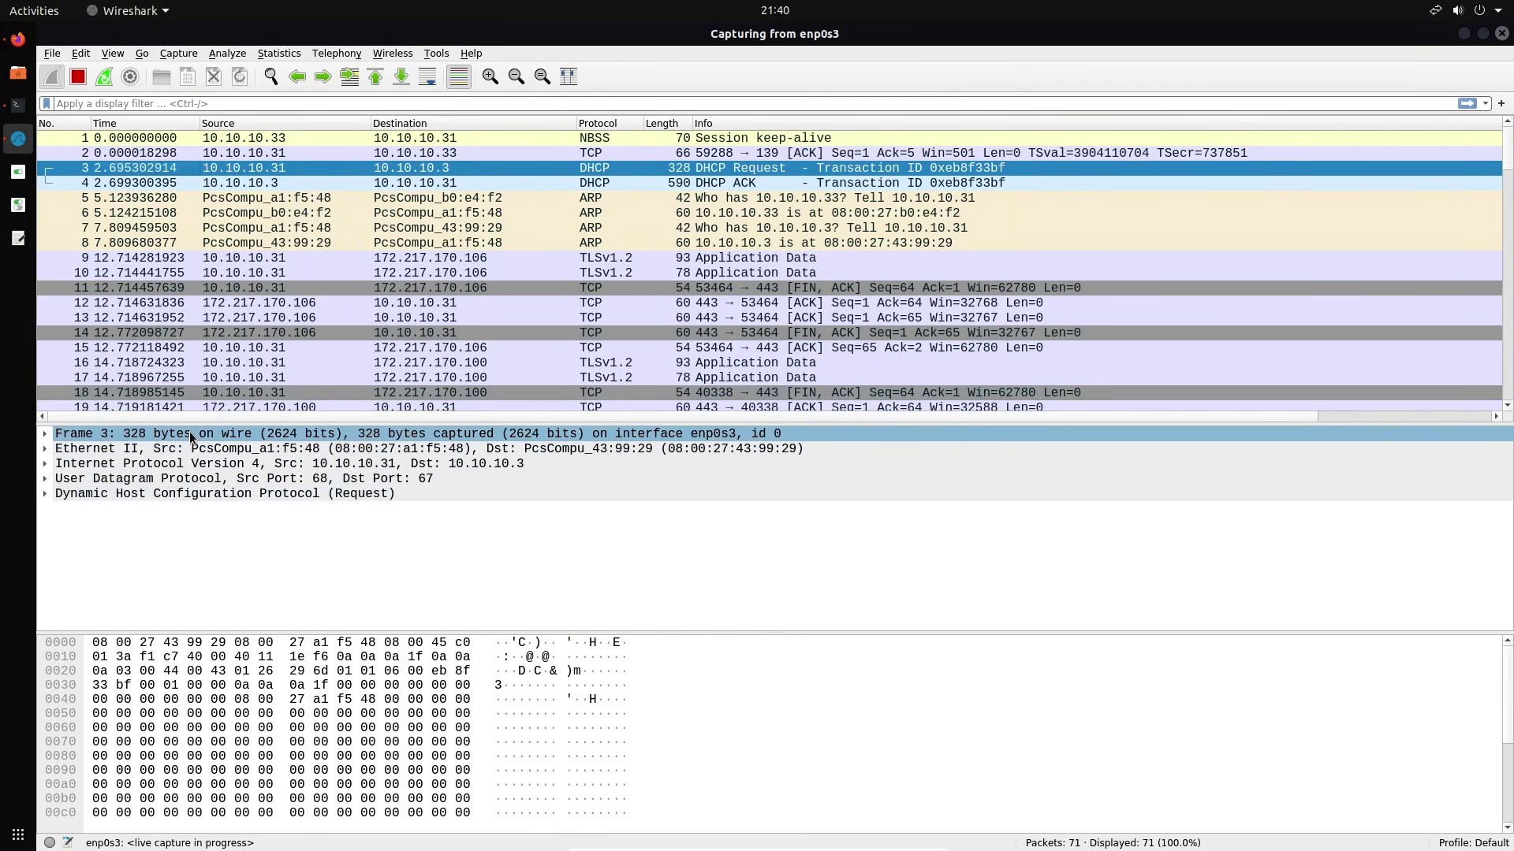
pyautogui.click(183, 478)
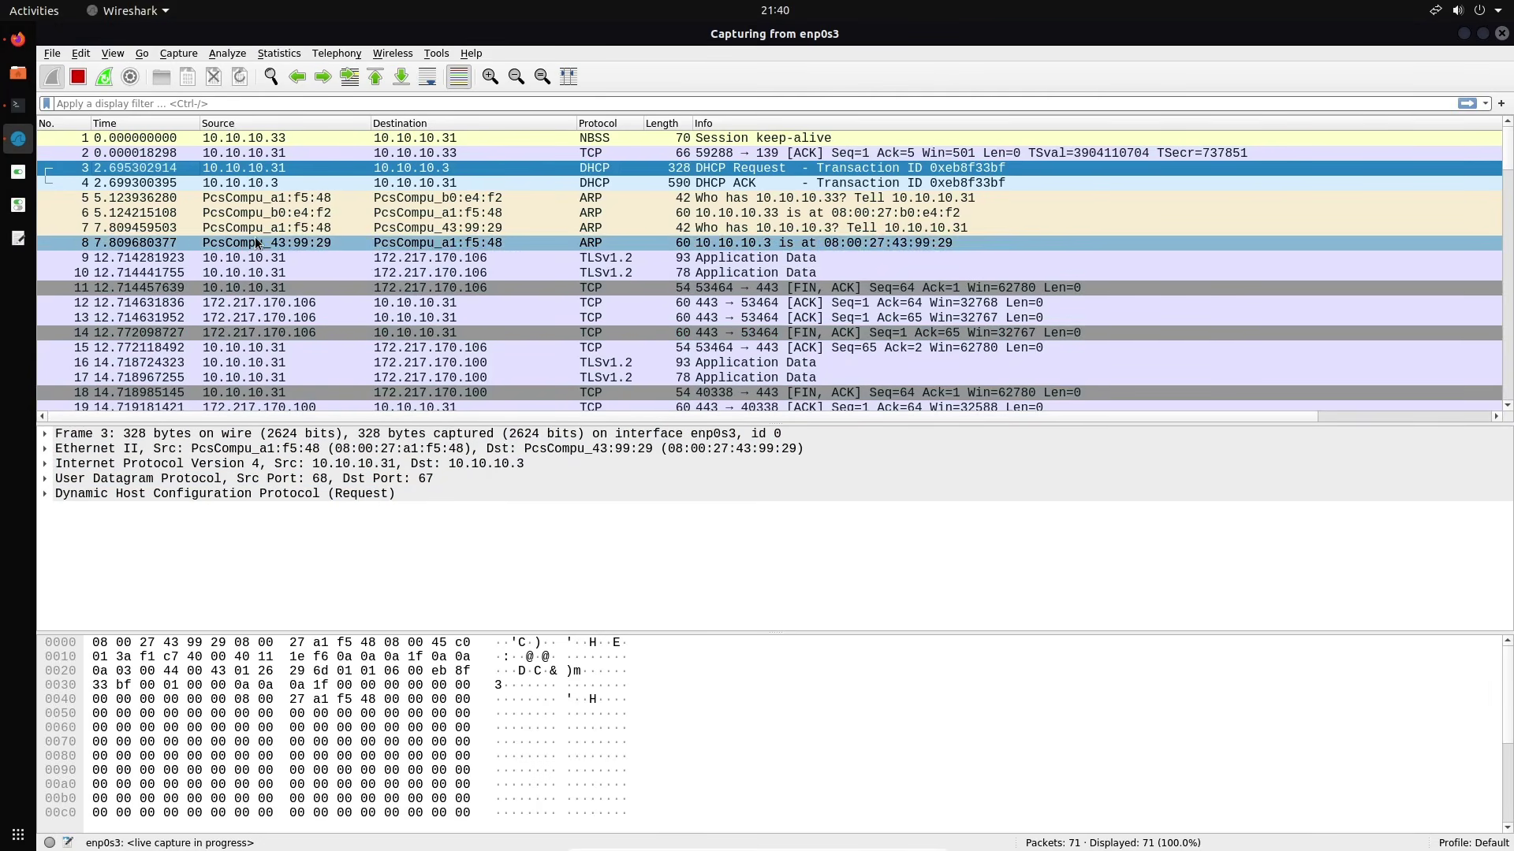
pyautogui.click(250, 187)
pyautogui.click(249, 197)
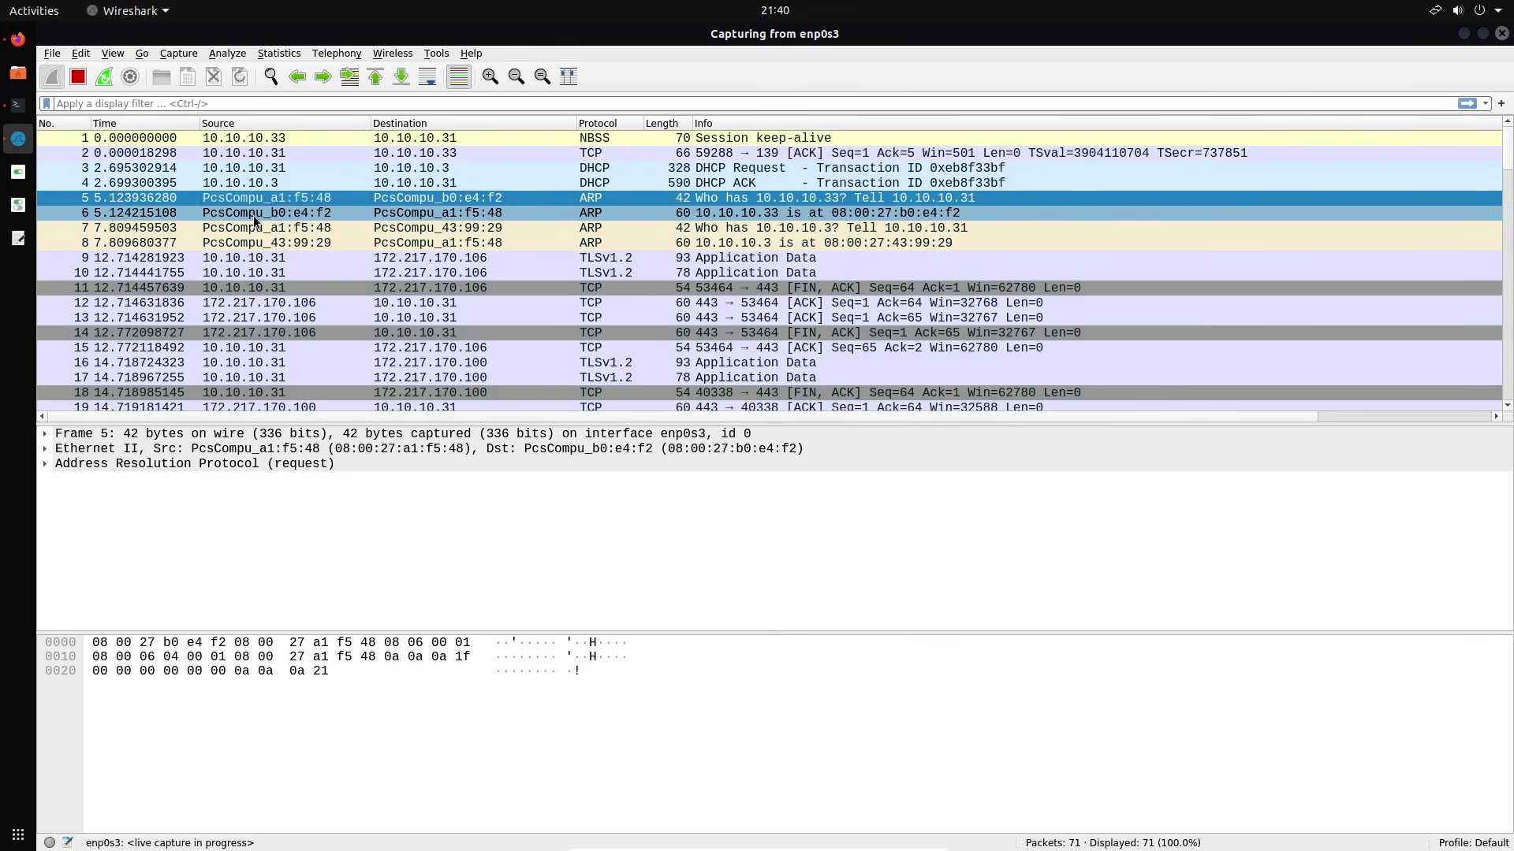
pyautogui.click(301, 181)
pyautogui.click(92, 436)
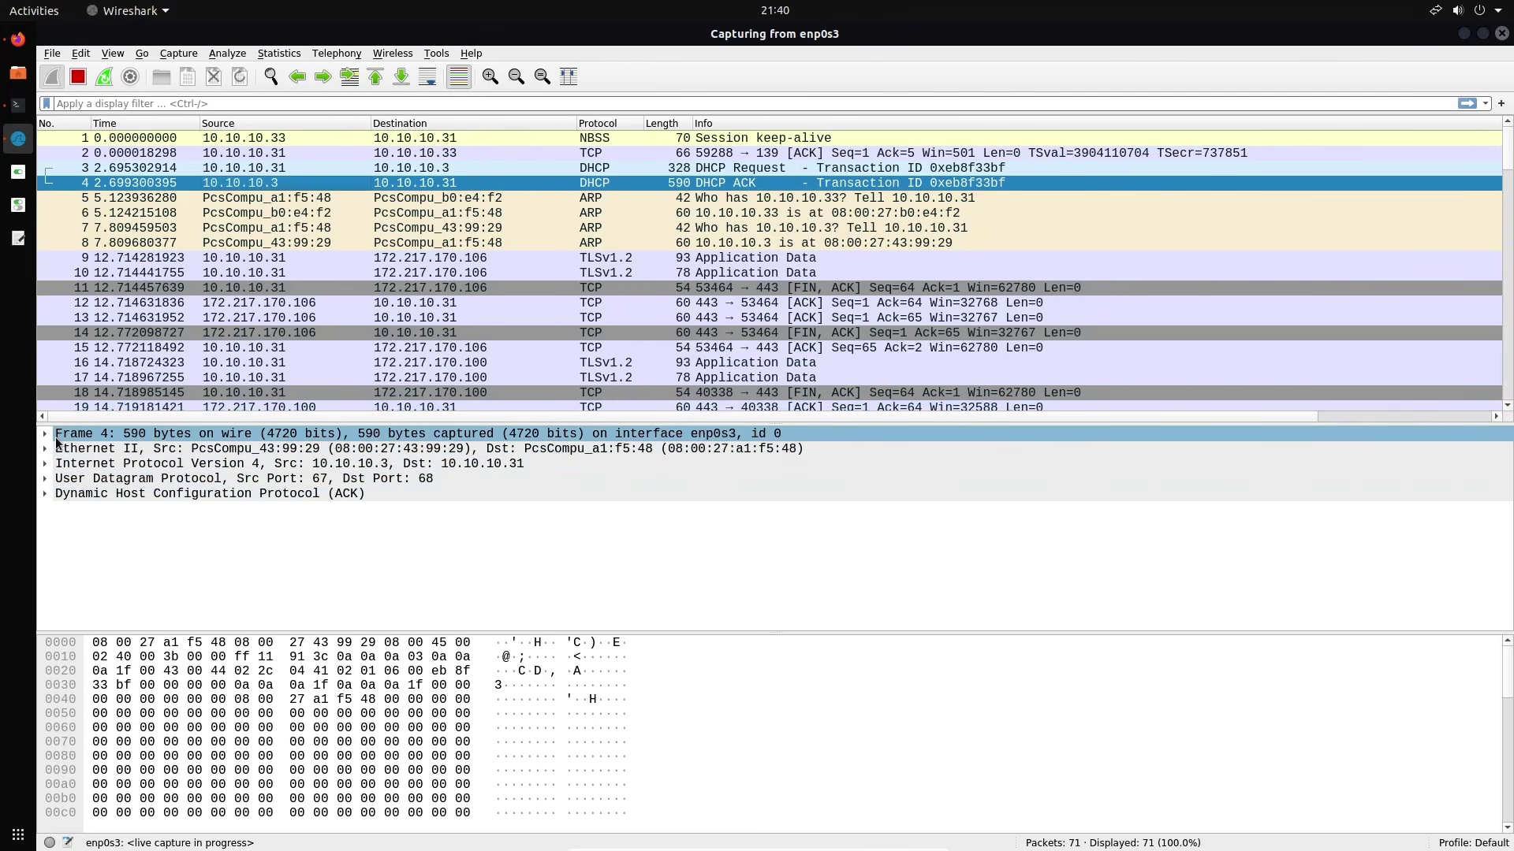
pyautogui.click(68, 494)
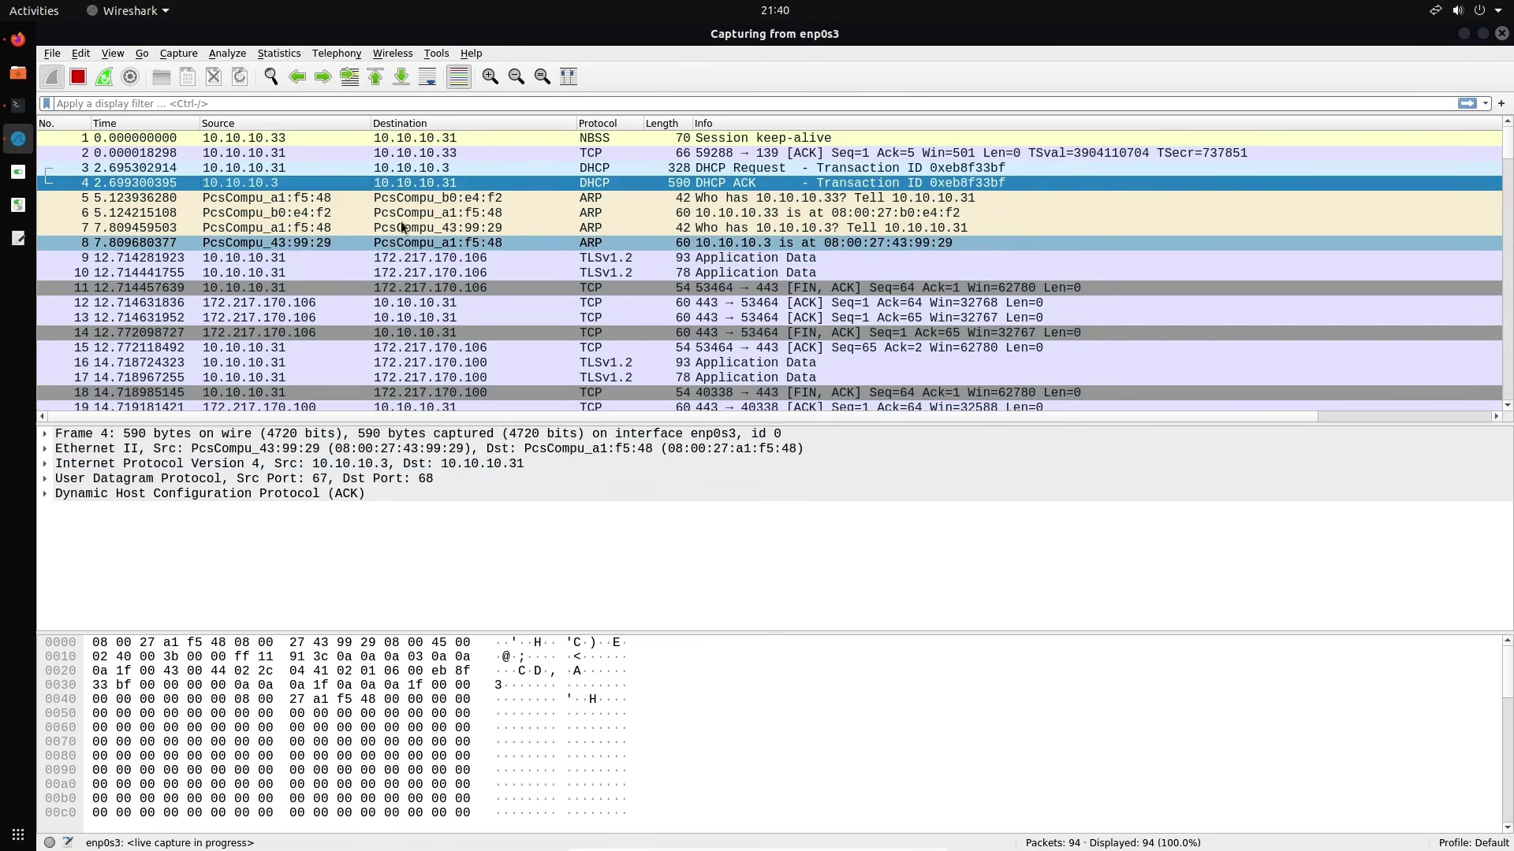
pyautogui.click(414, 169)
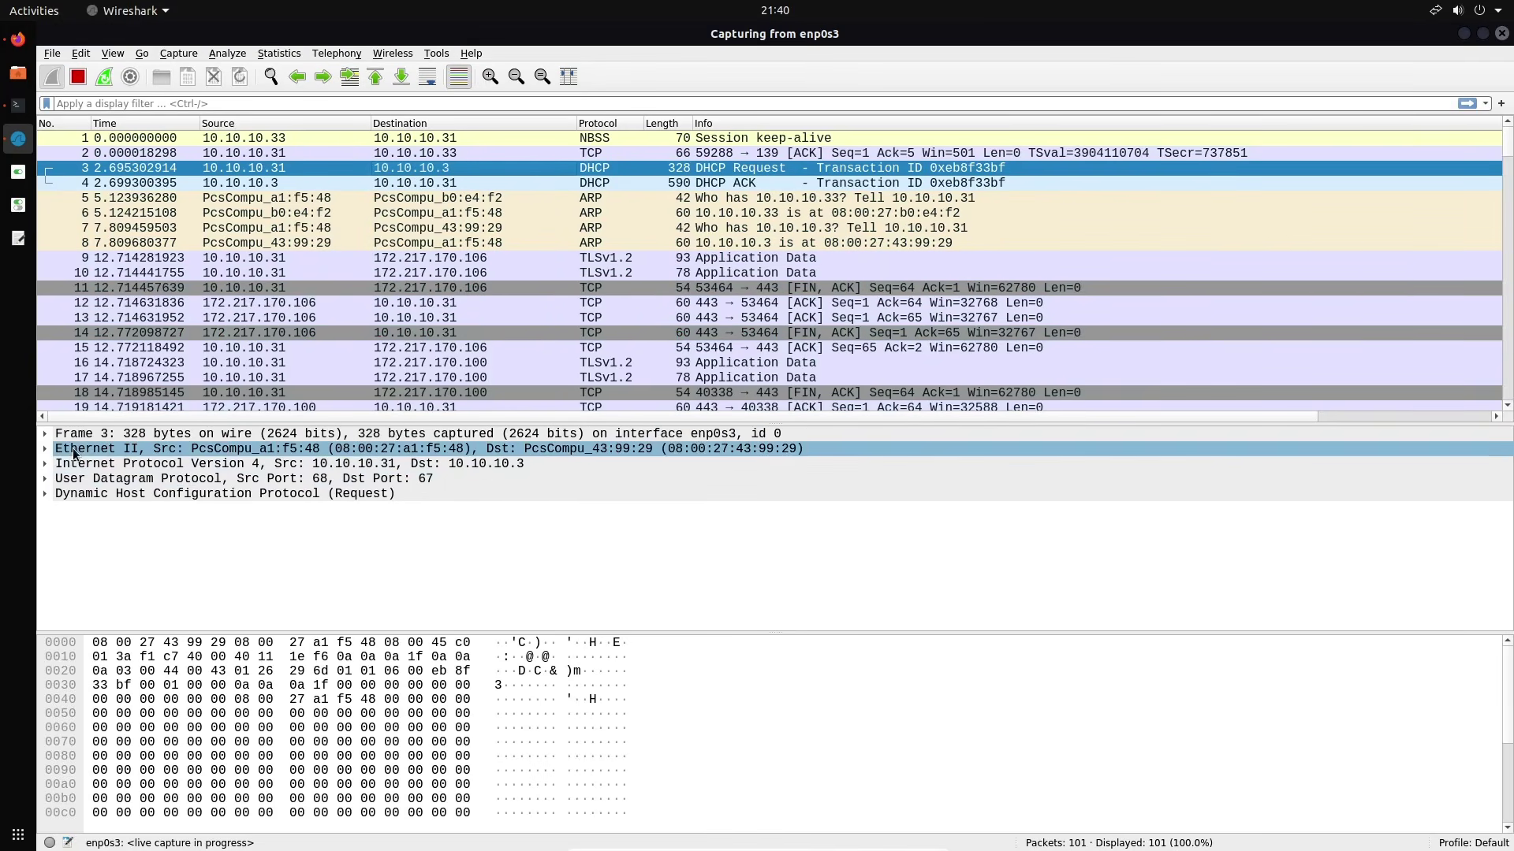
# Expand and collapse packet 3's Frame, Ethernet and IPv4 layers in the details pane
pyautogui.click(46, 434)
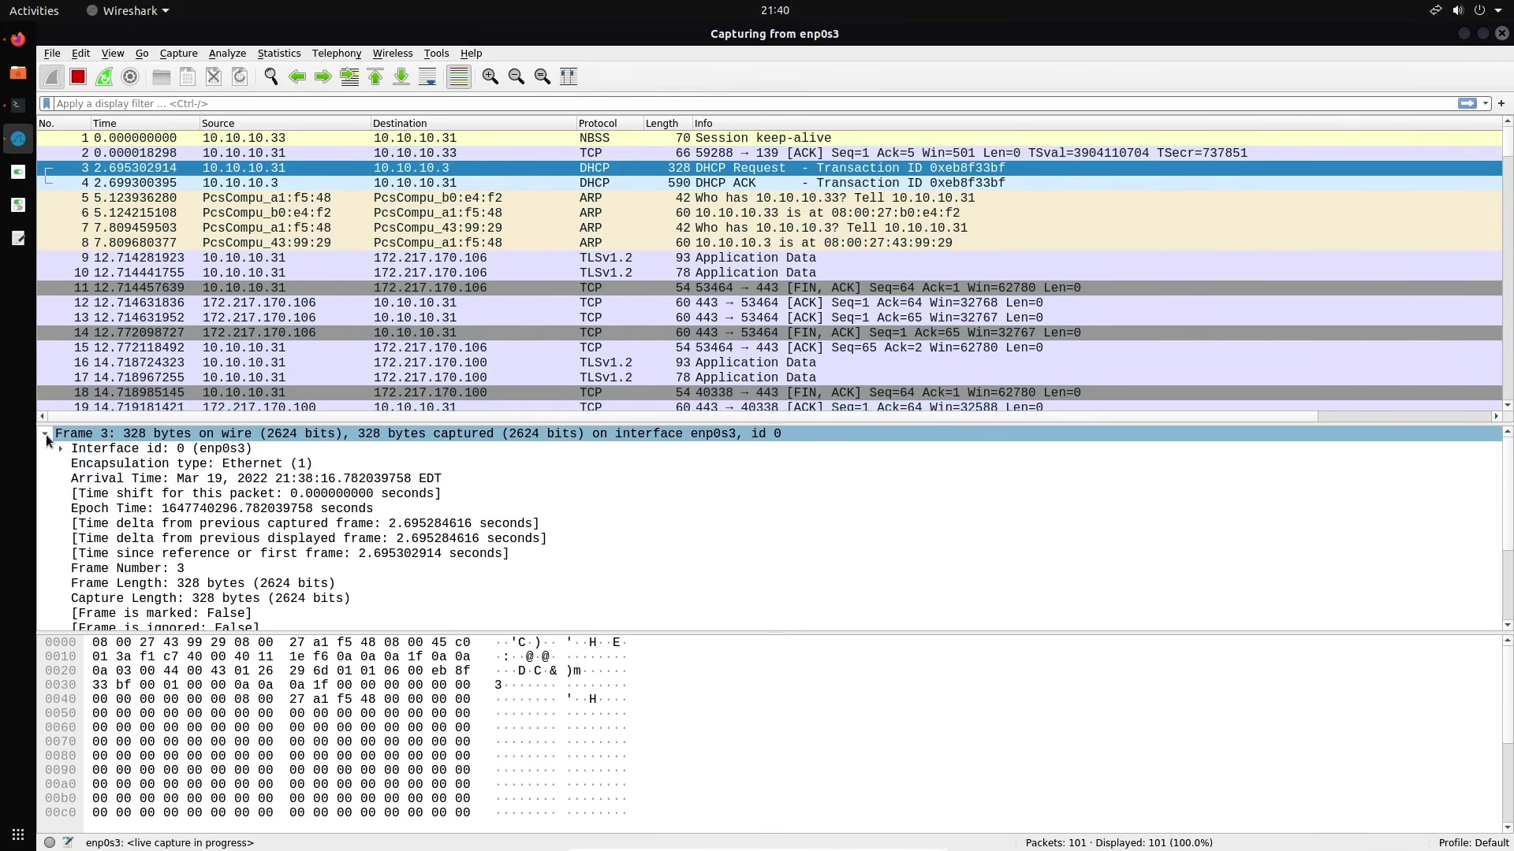
pyautogui.click(44, 434)
pyautogui.click(49, 449)
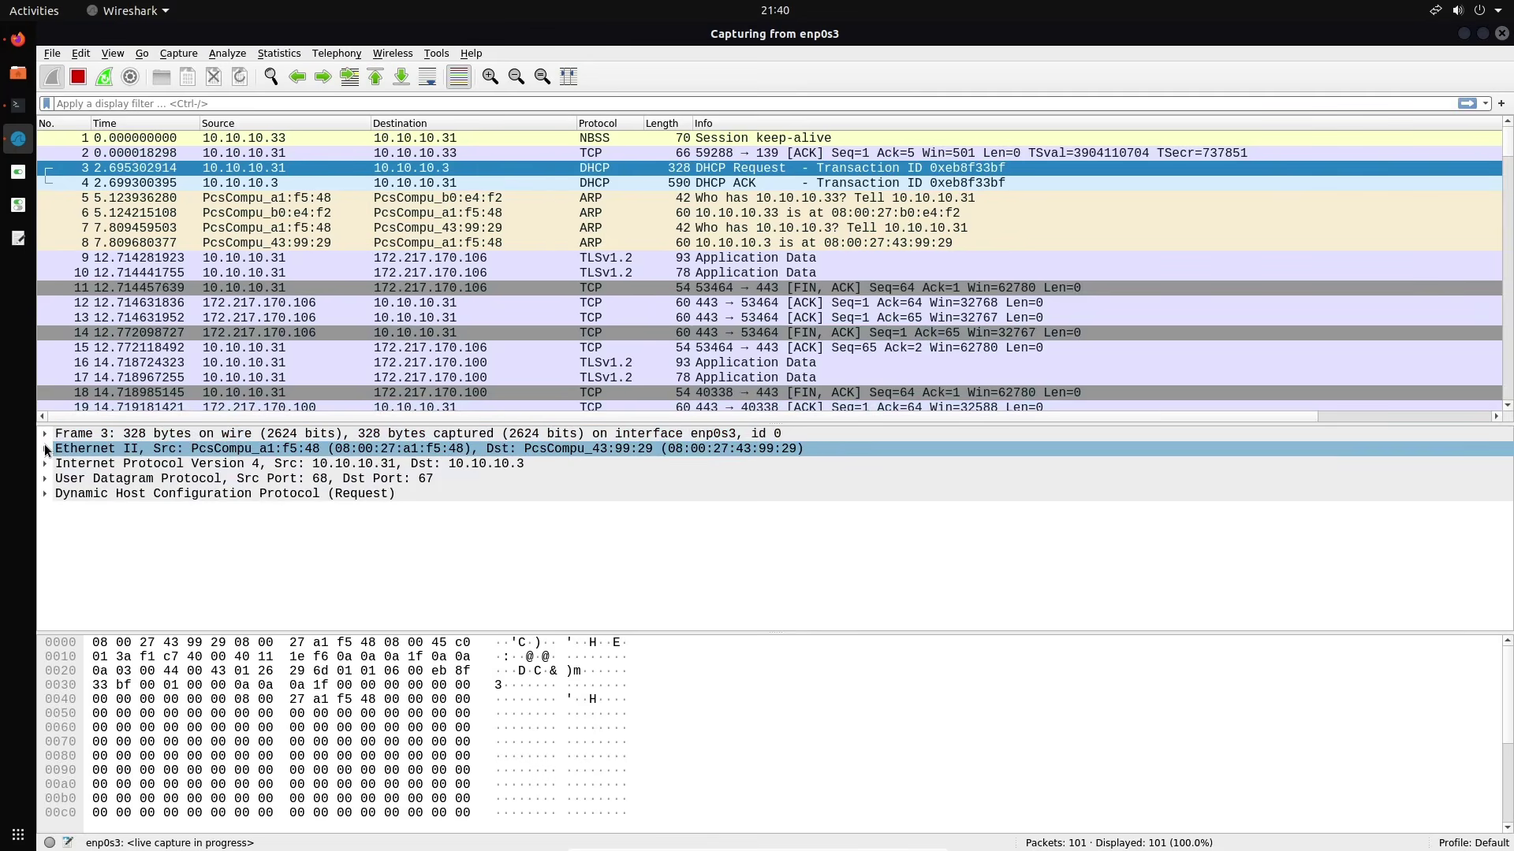
pyautogui.click(49, 464)
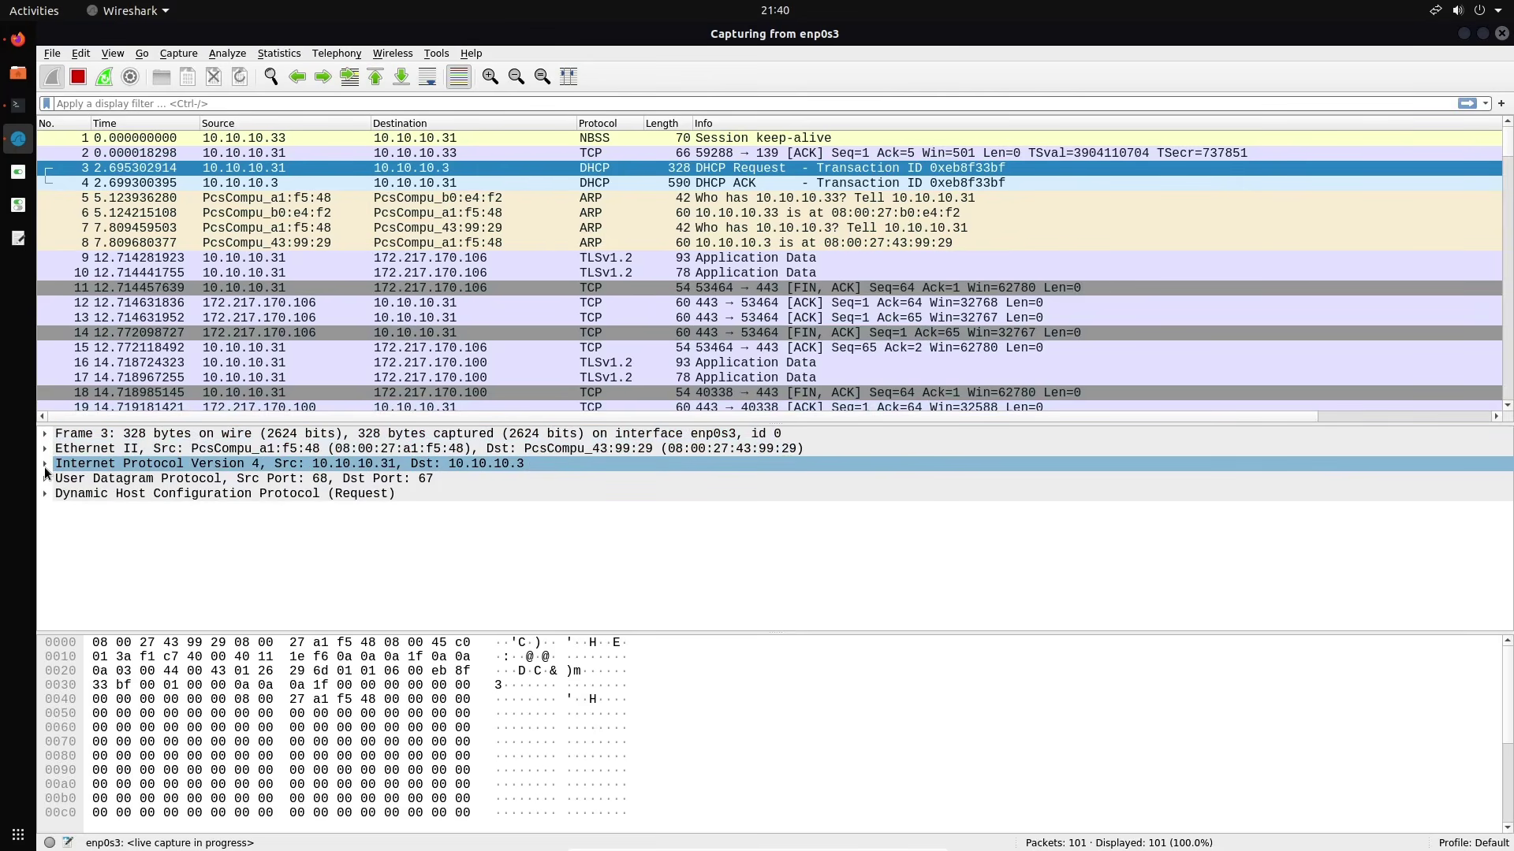
pyautogui.click(45, 465)
pyautogui.click(44, 465)
# Check packet 3's UDP ports, then select packet 11, the TCP FIN/ACK
pyautogui.click(55, 481)
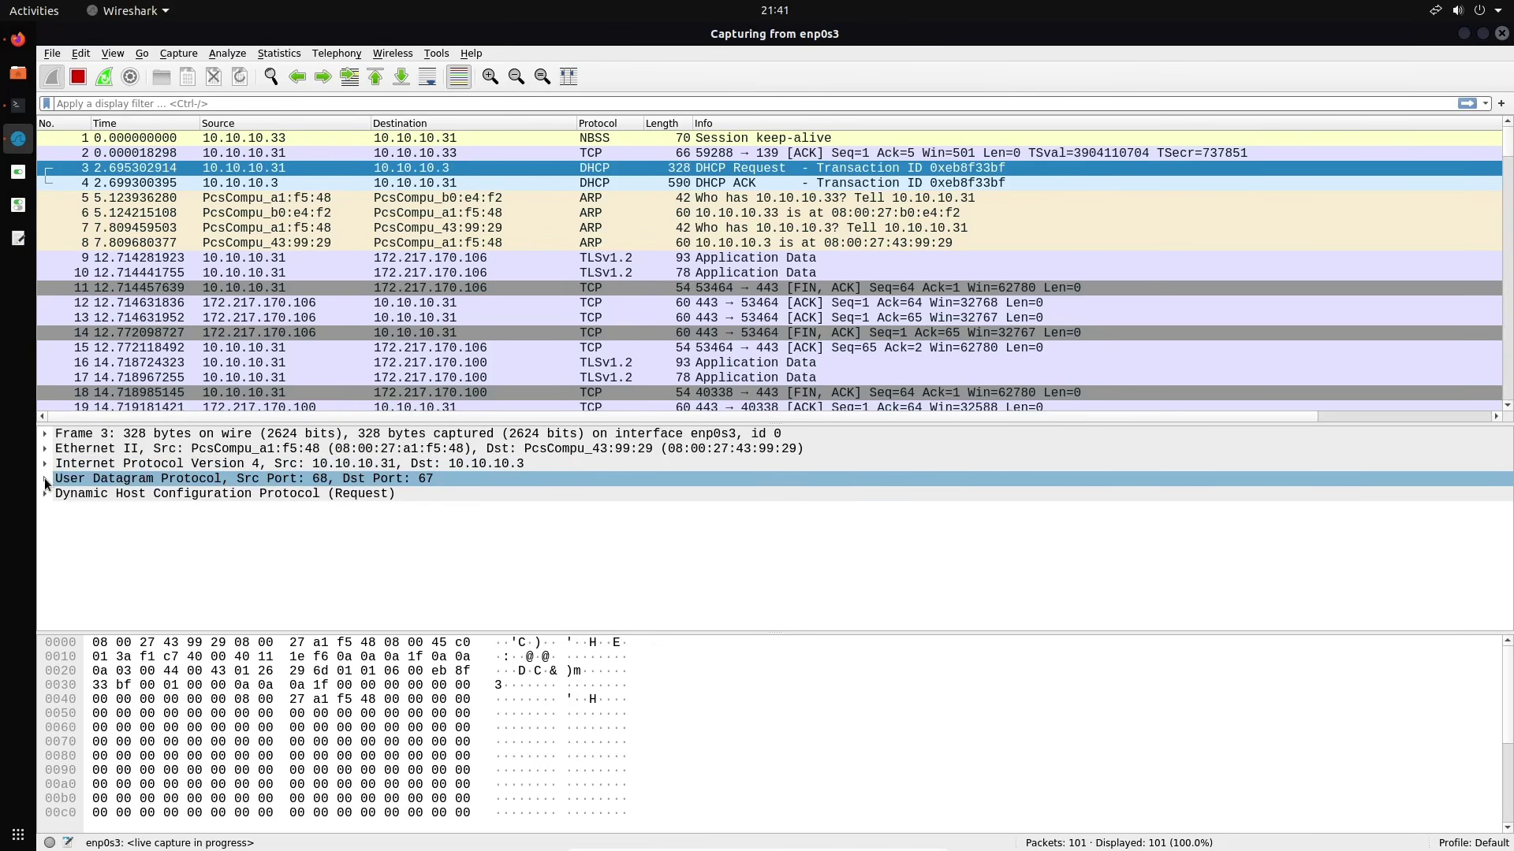
pyautogui.click(44, 479)
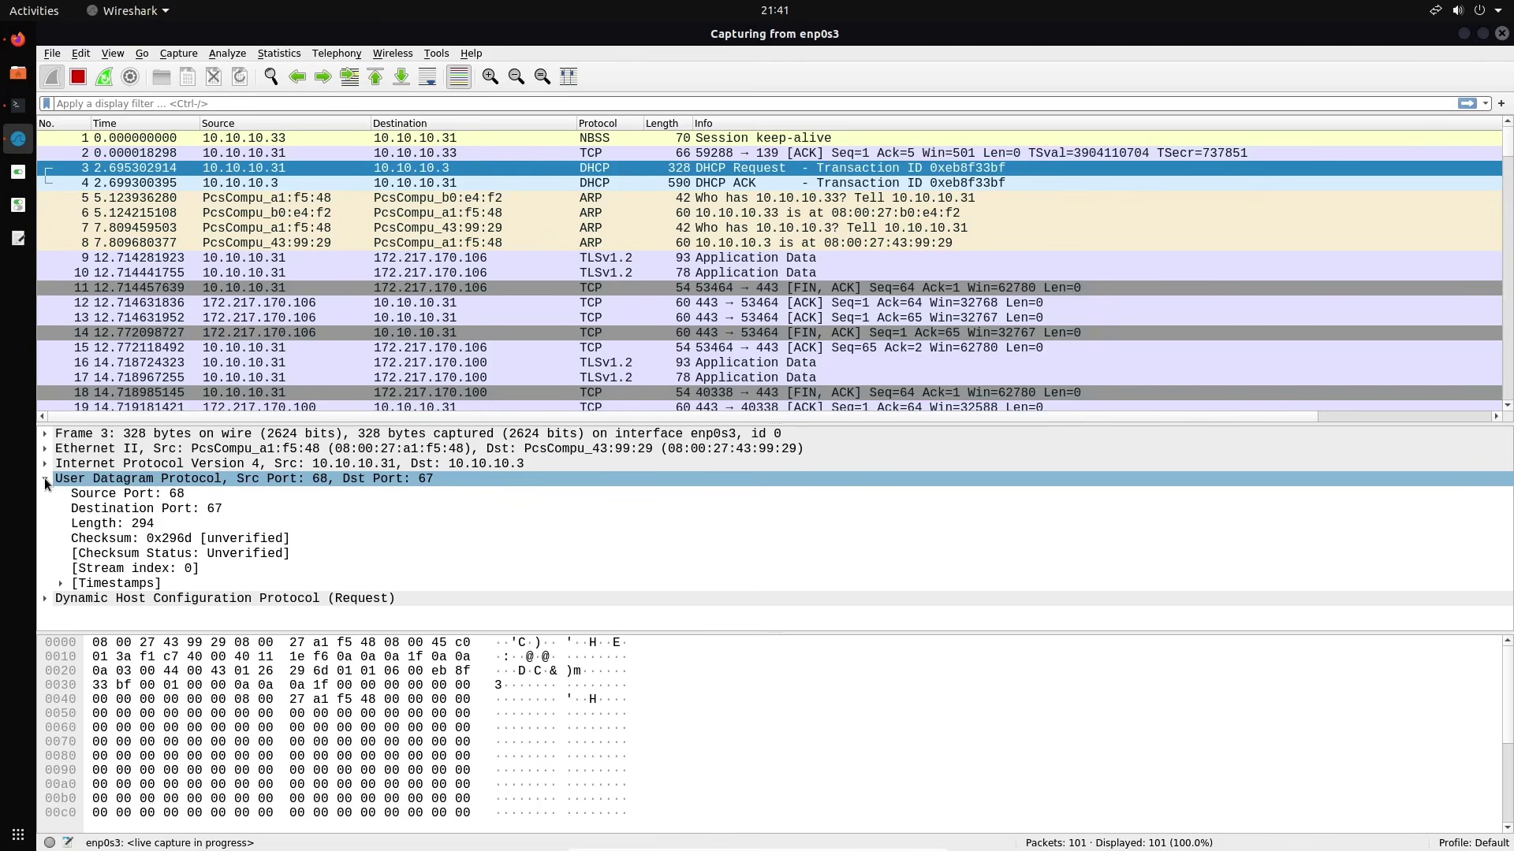
pyautogui.click(45, 478)
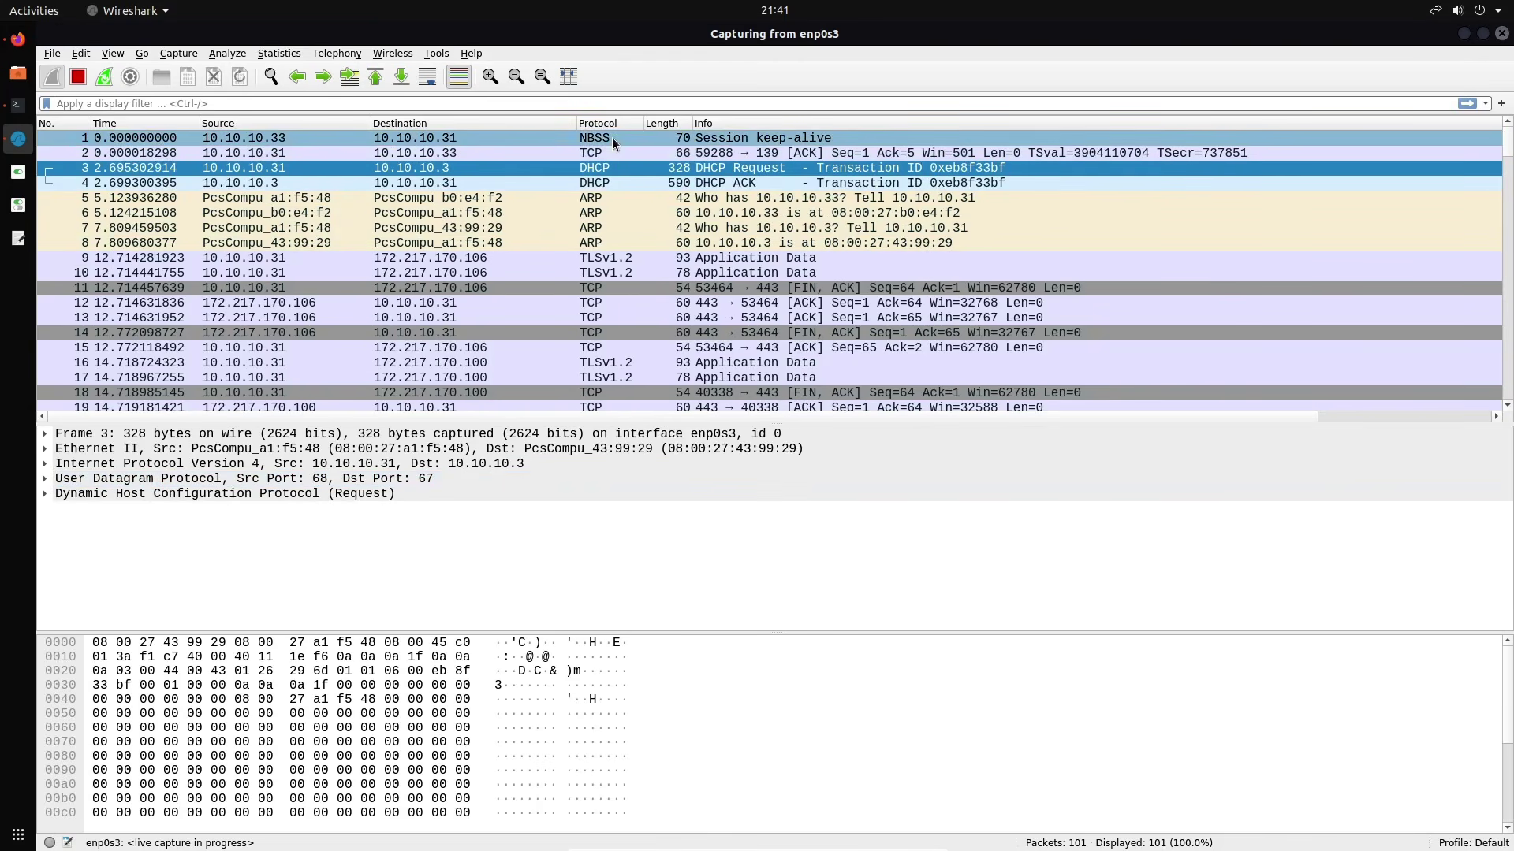
pyautogui.click(600, 286)
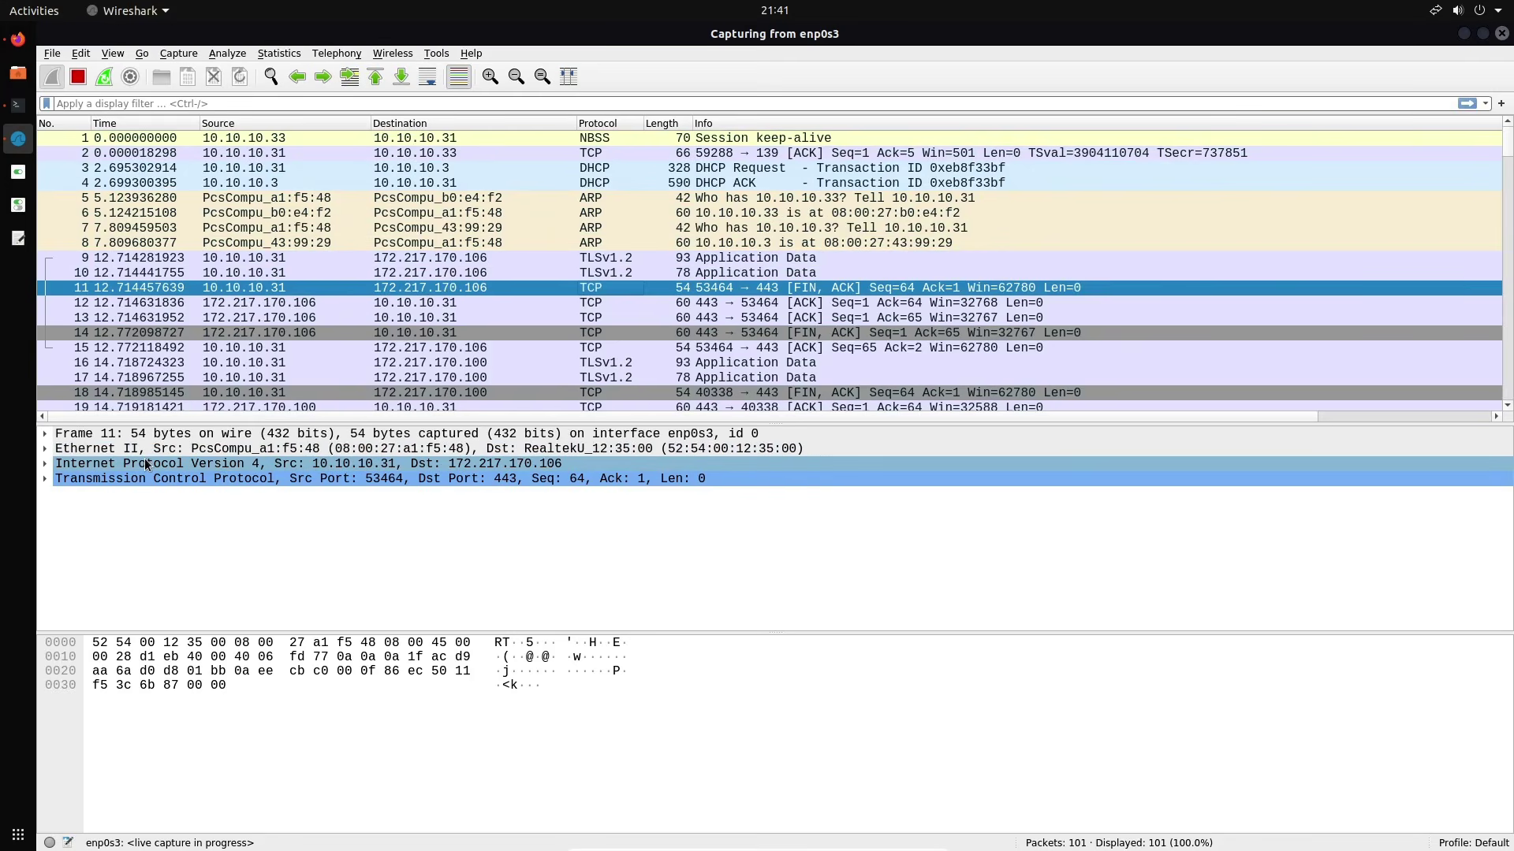
pyautogui.scroll(-5, 318, 186)
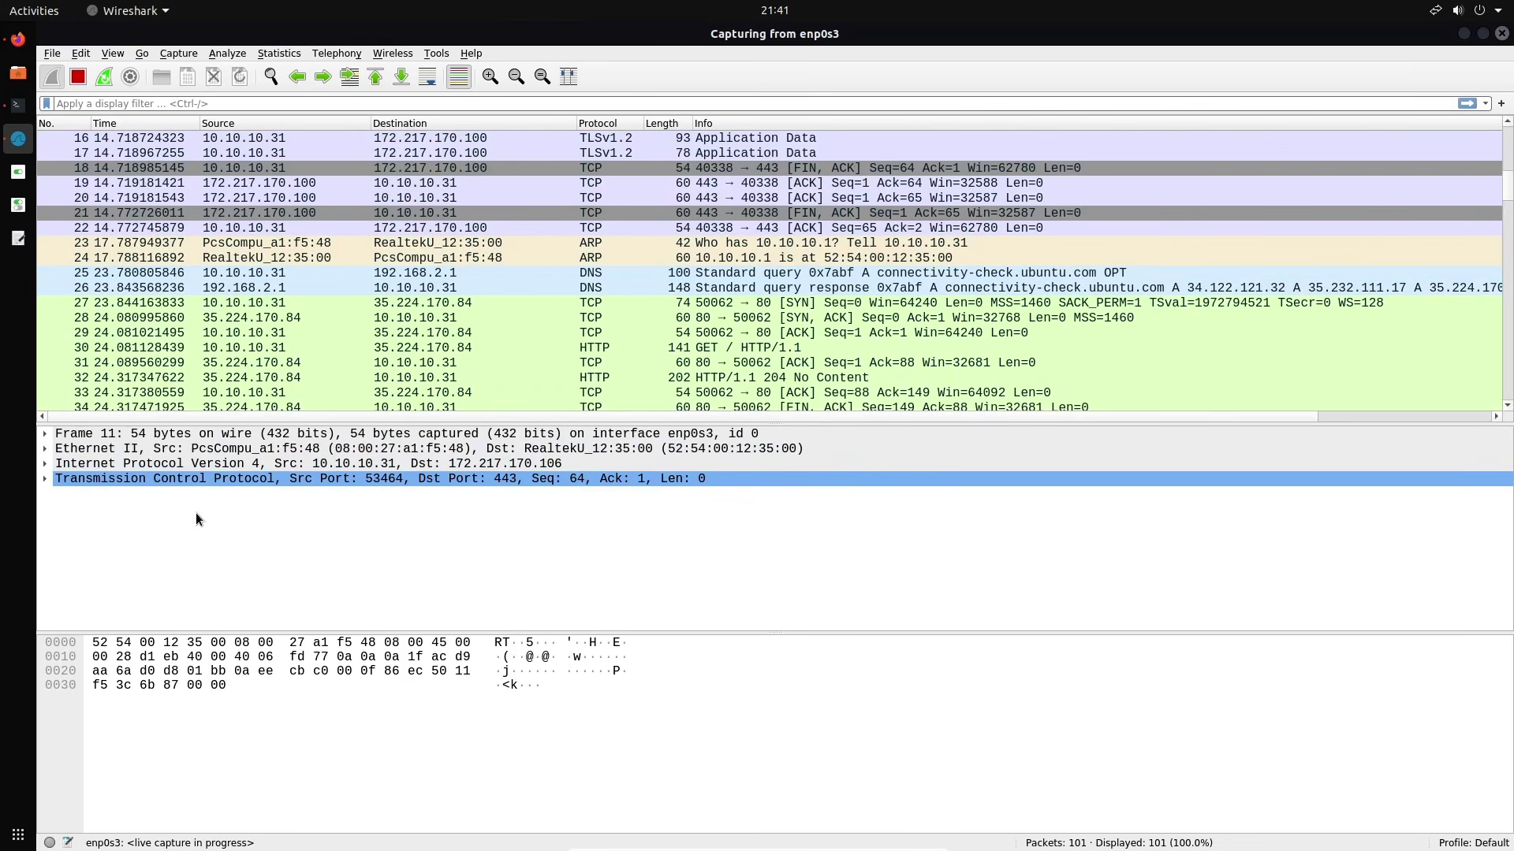
pyautogui.click(45, 434)
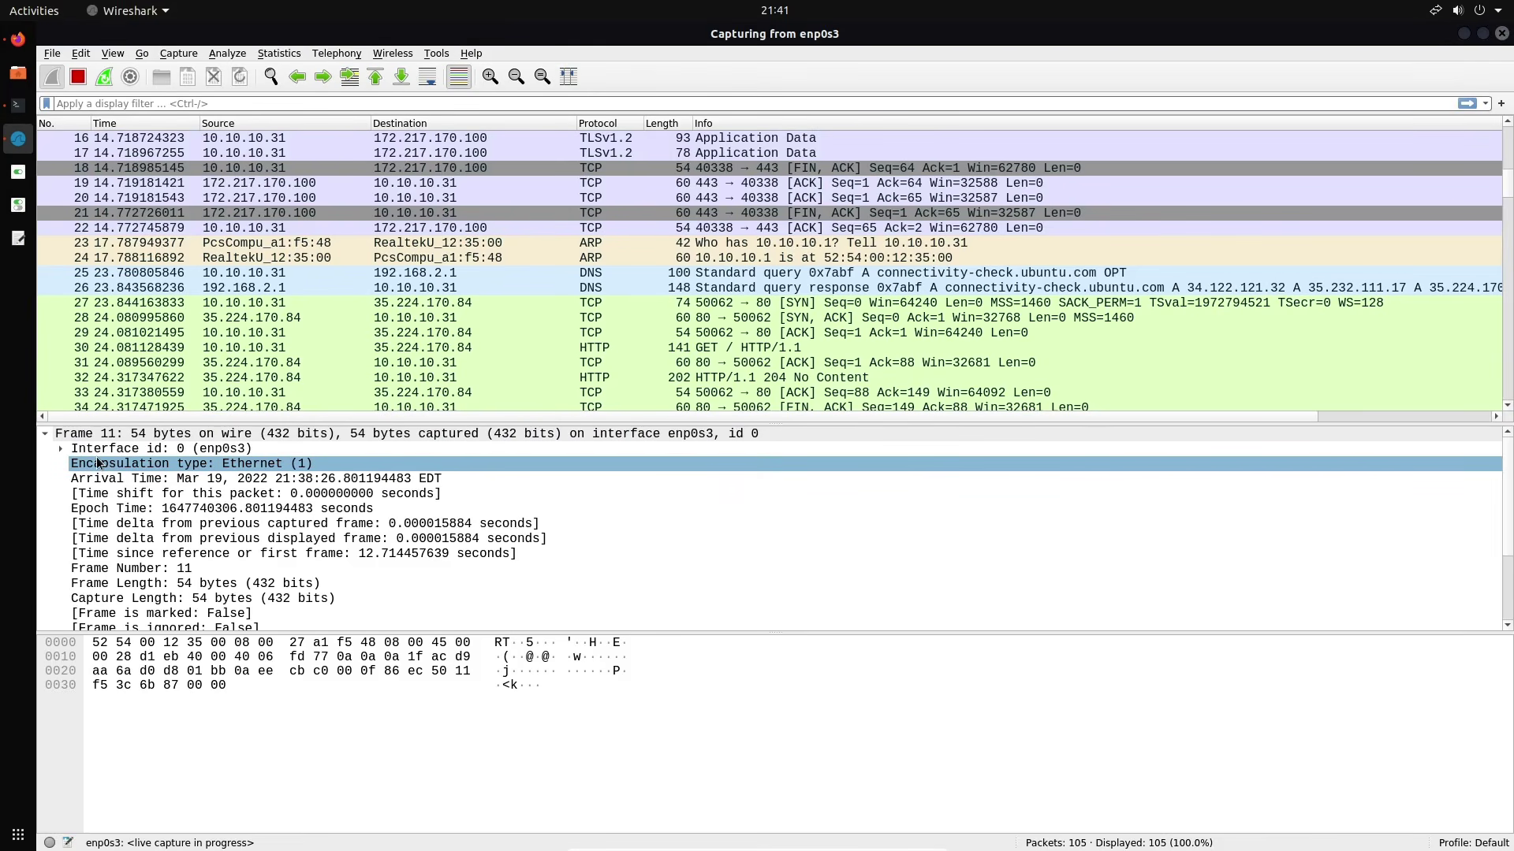
pyautogui.click(45, 433)
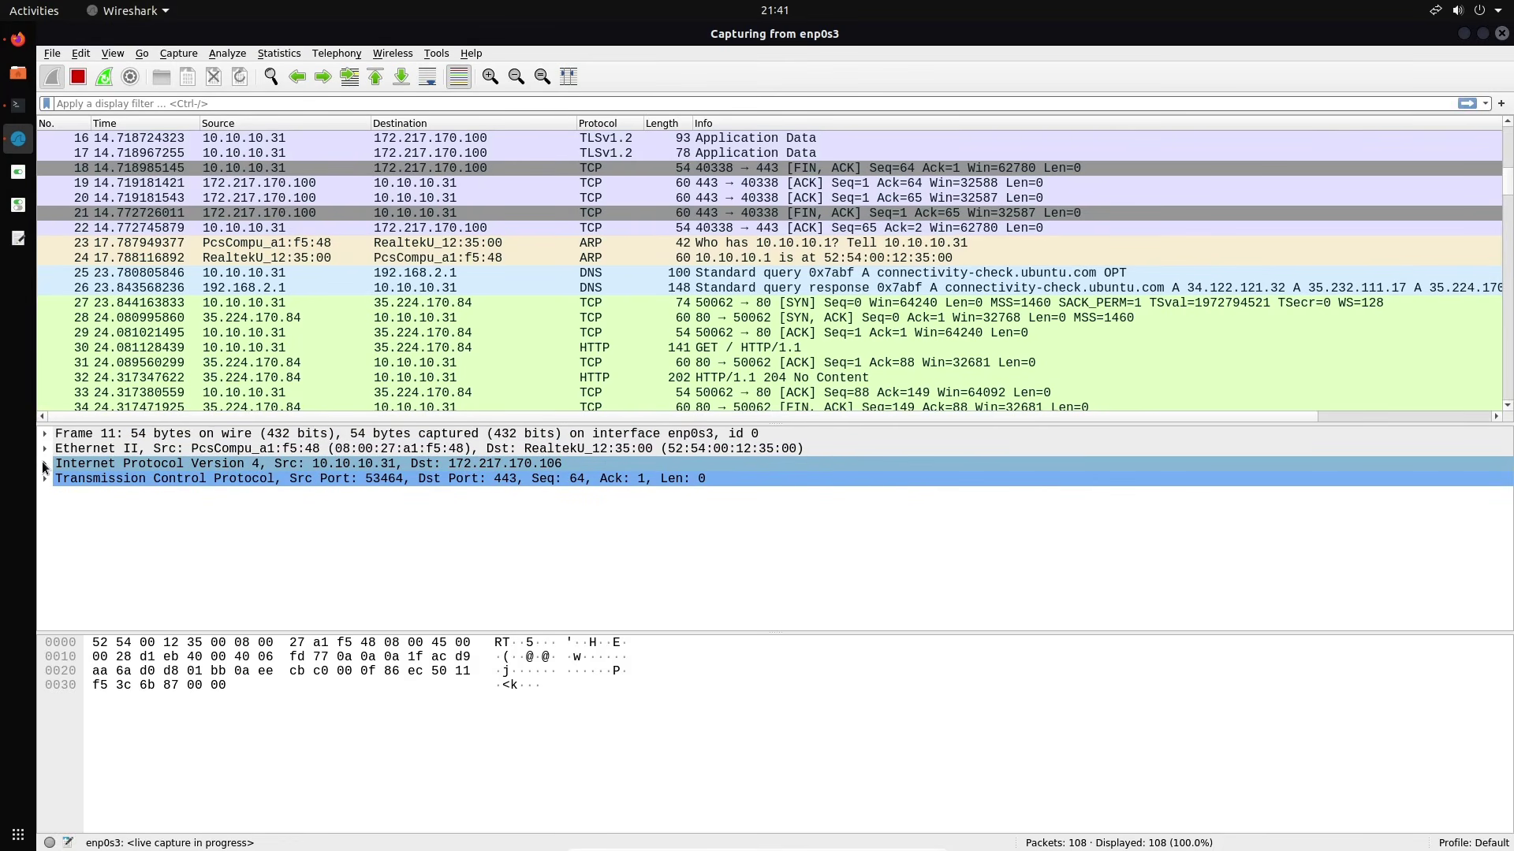
pyautogui.click(41, 461)
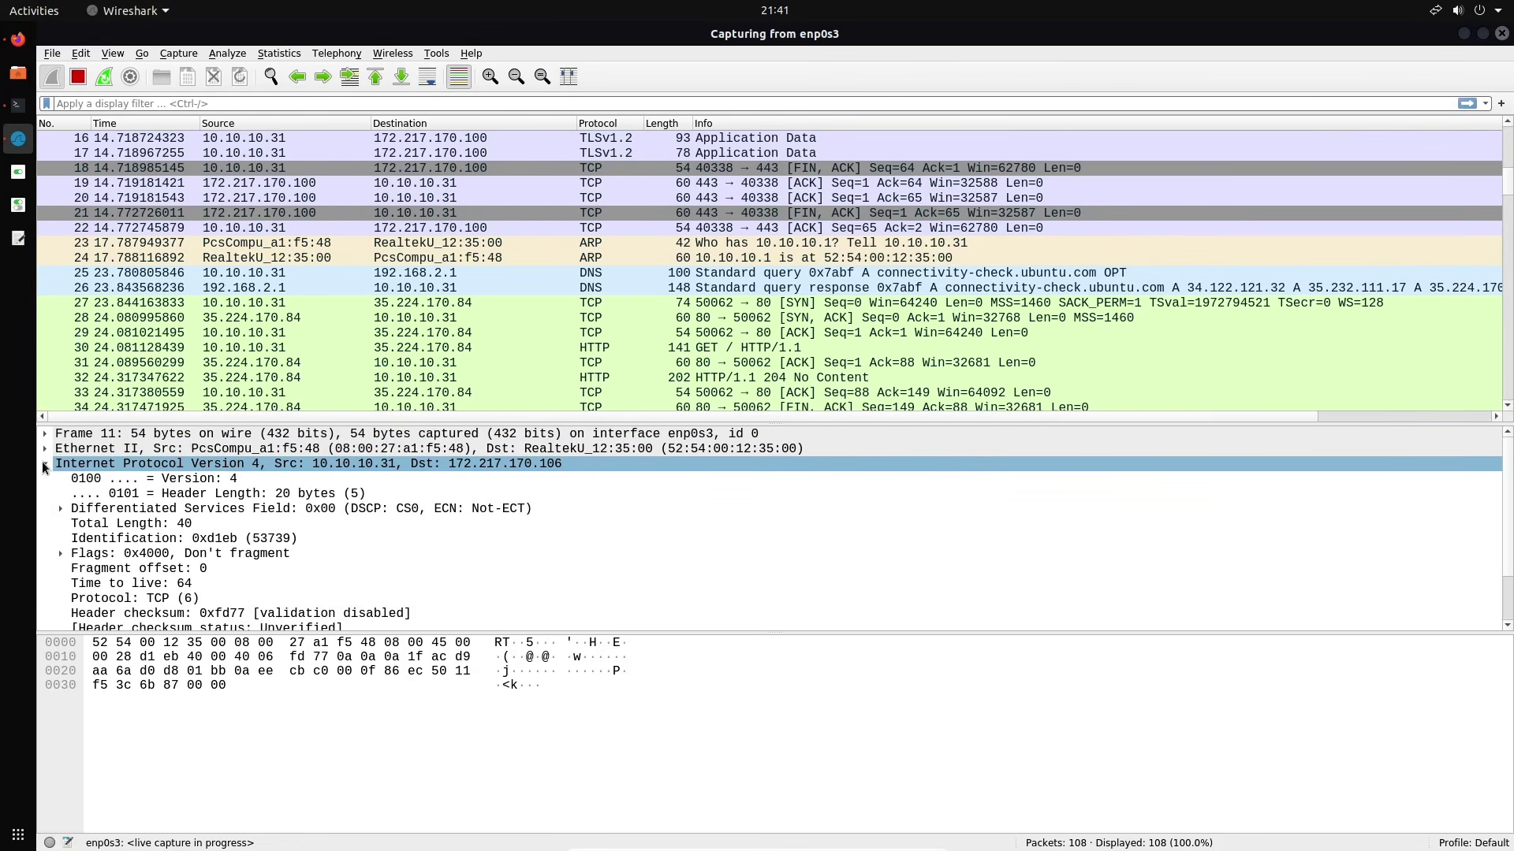
pyautogui.click(43, 466)
pyautogui.click(141, 480)
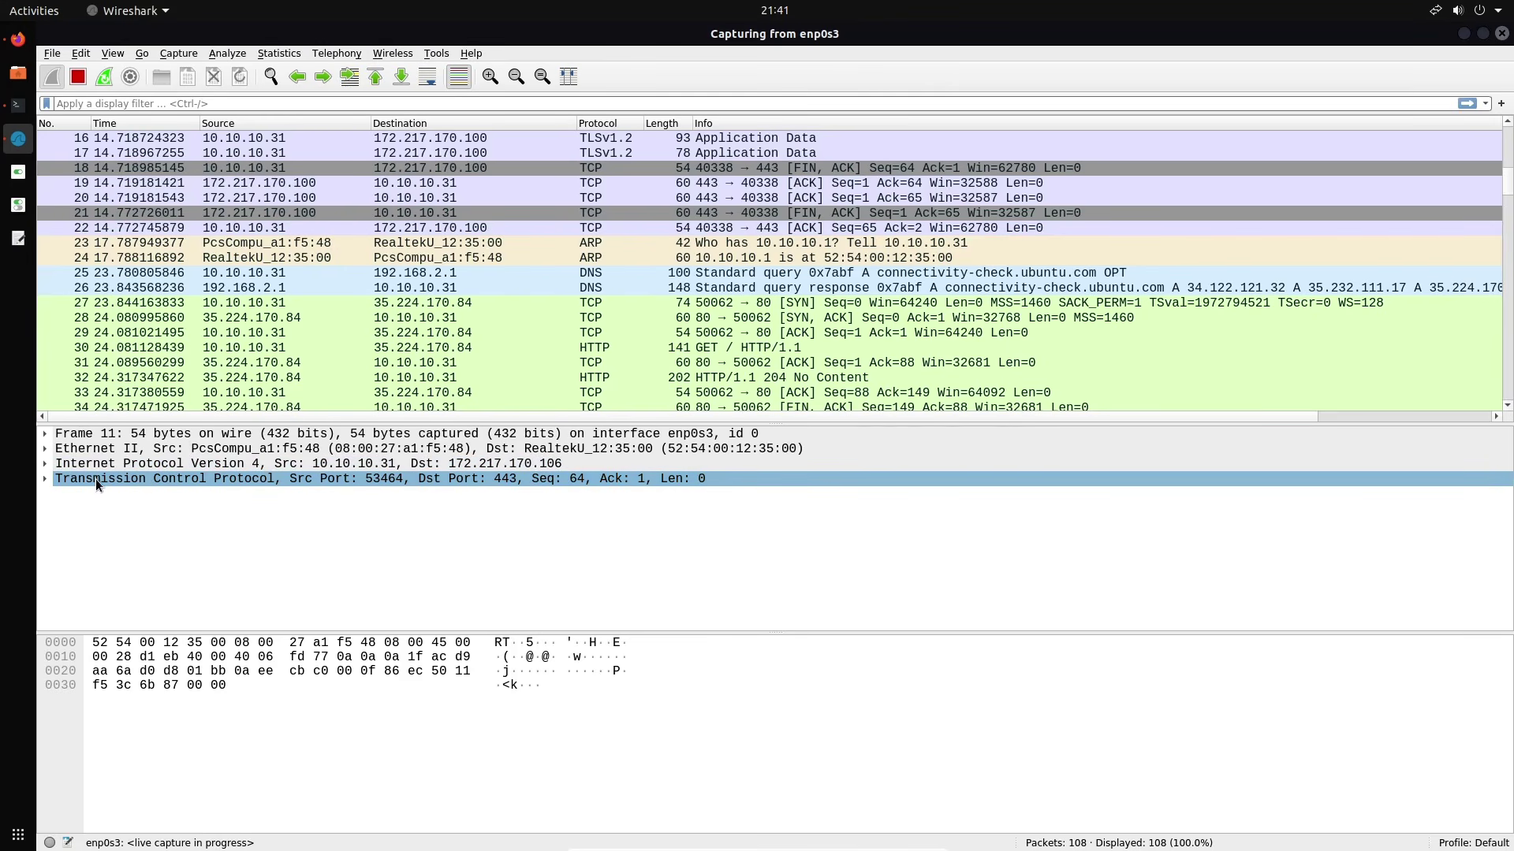
pyautogui.click(174, 479)
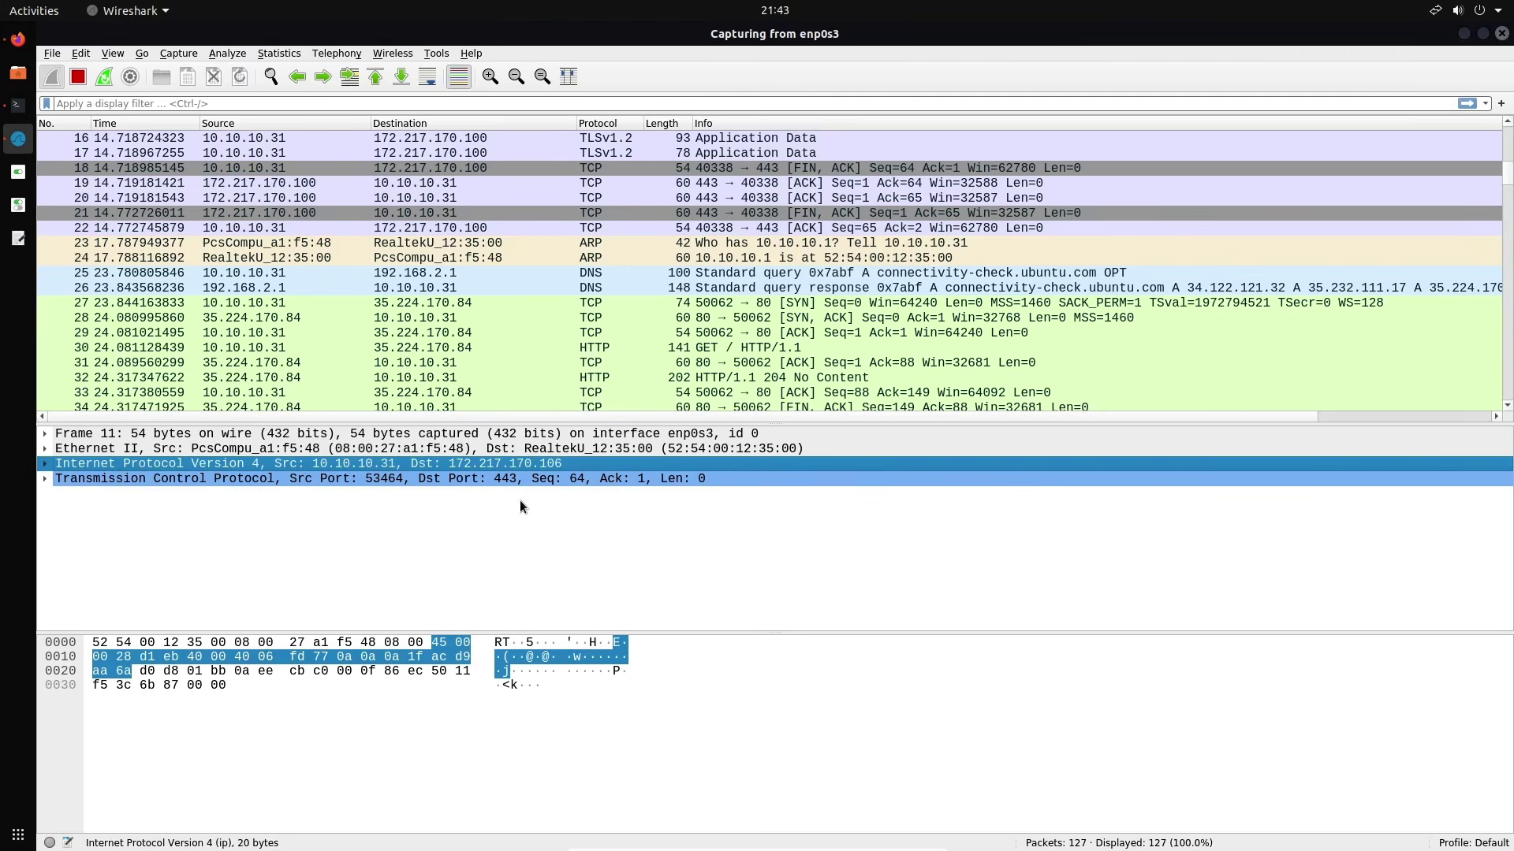
pyautogui.click(494, 484)
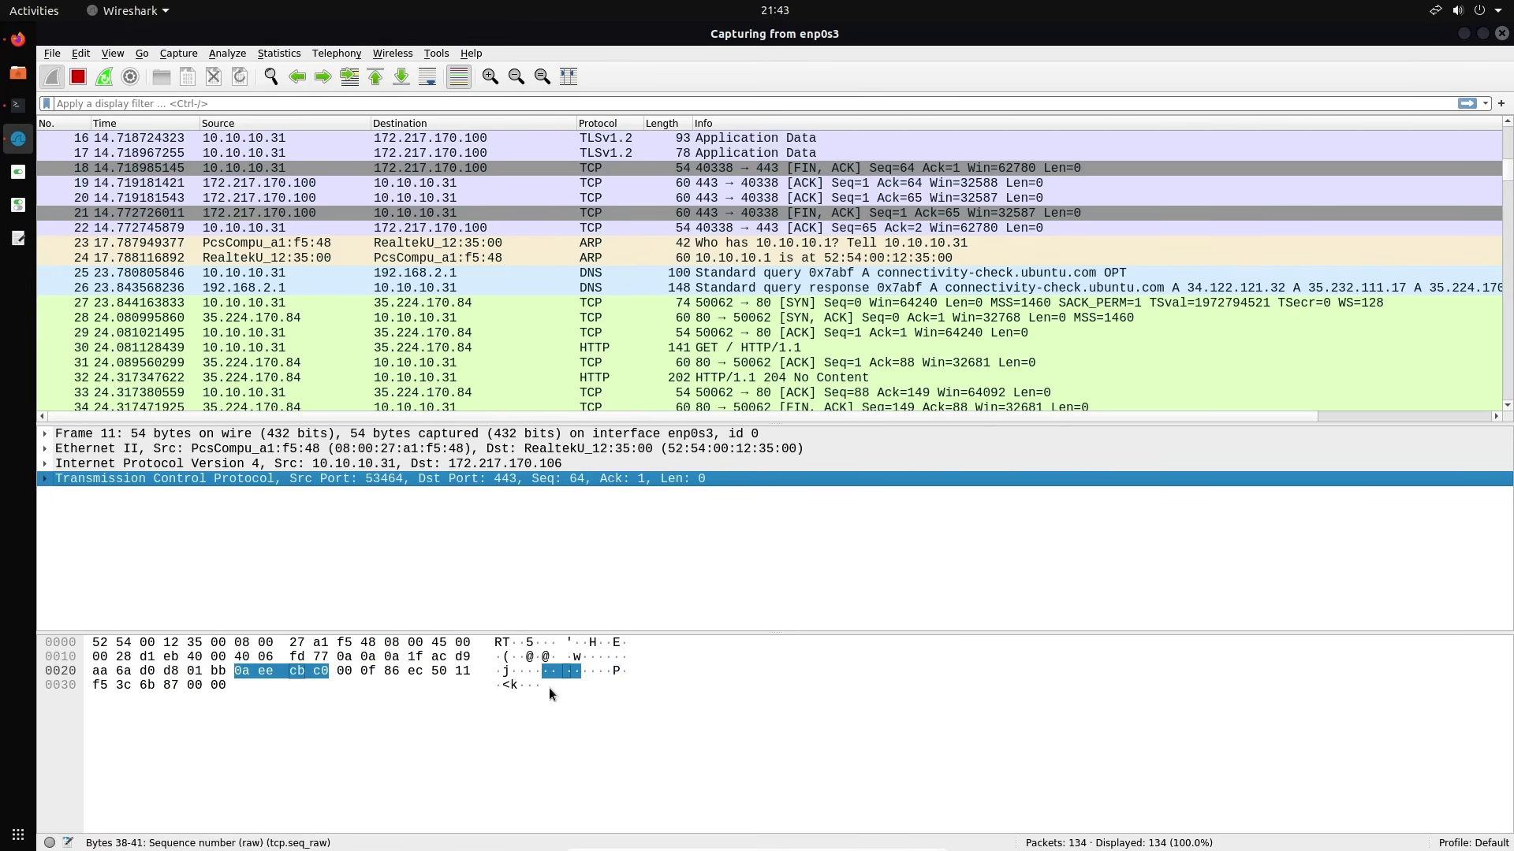
# Set the packet bytes pane's Show text option to '...as ASCII'
pyautogui.rightClick(400, 704)
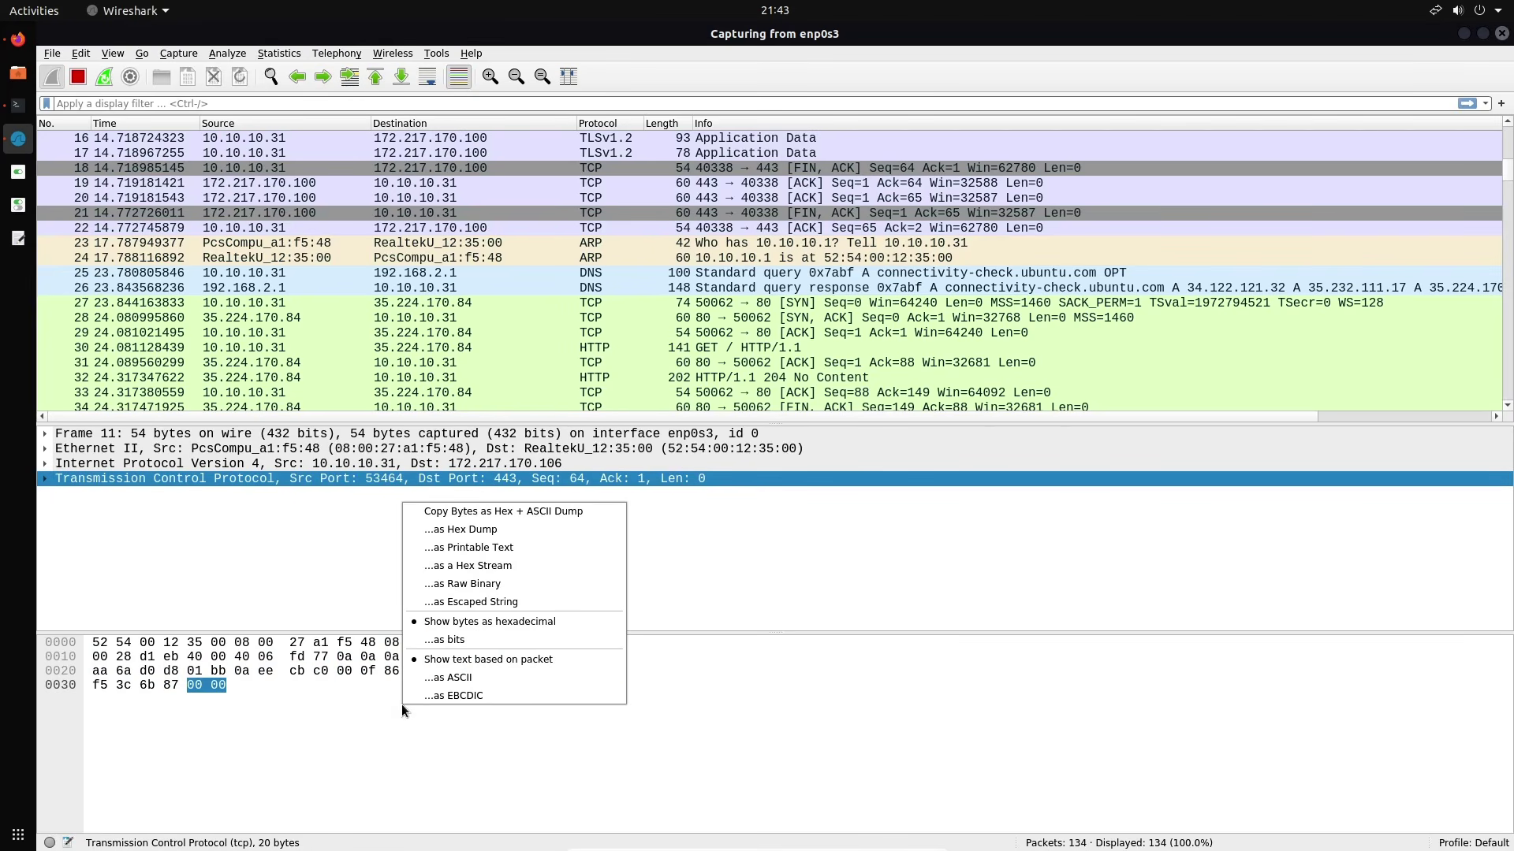
pyautogui.click(479, 675)
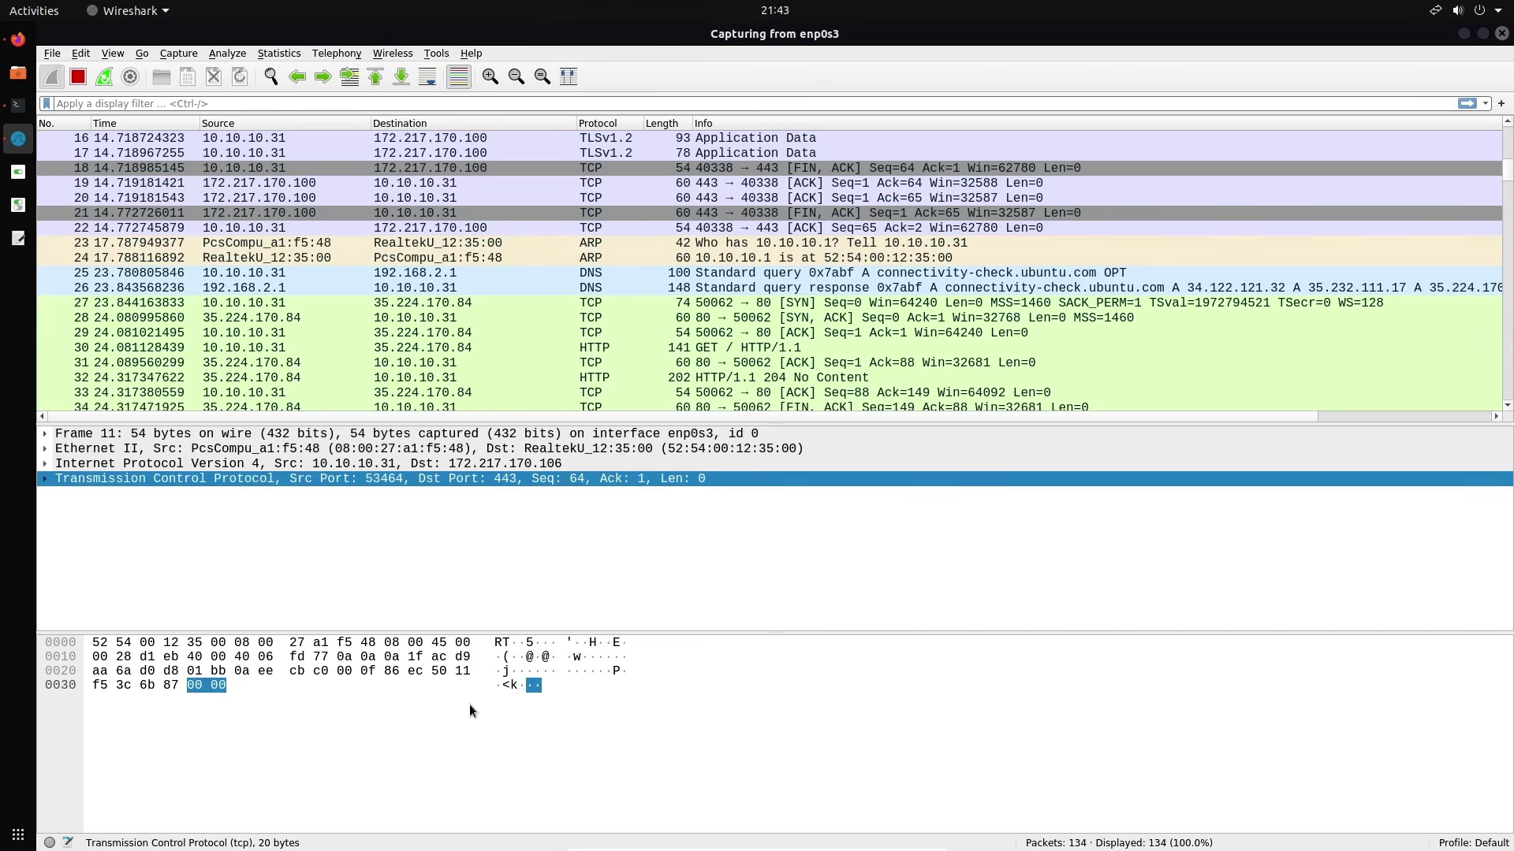
pyautogui.rightClick(424, 719)
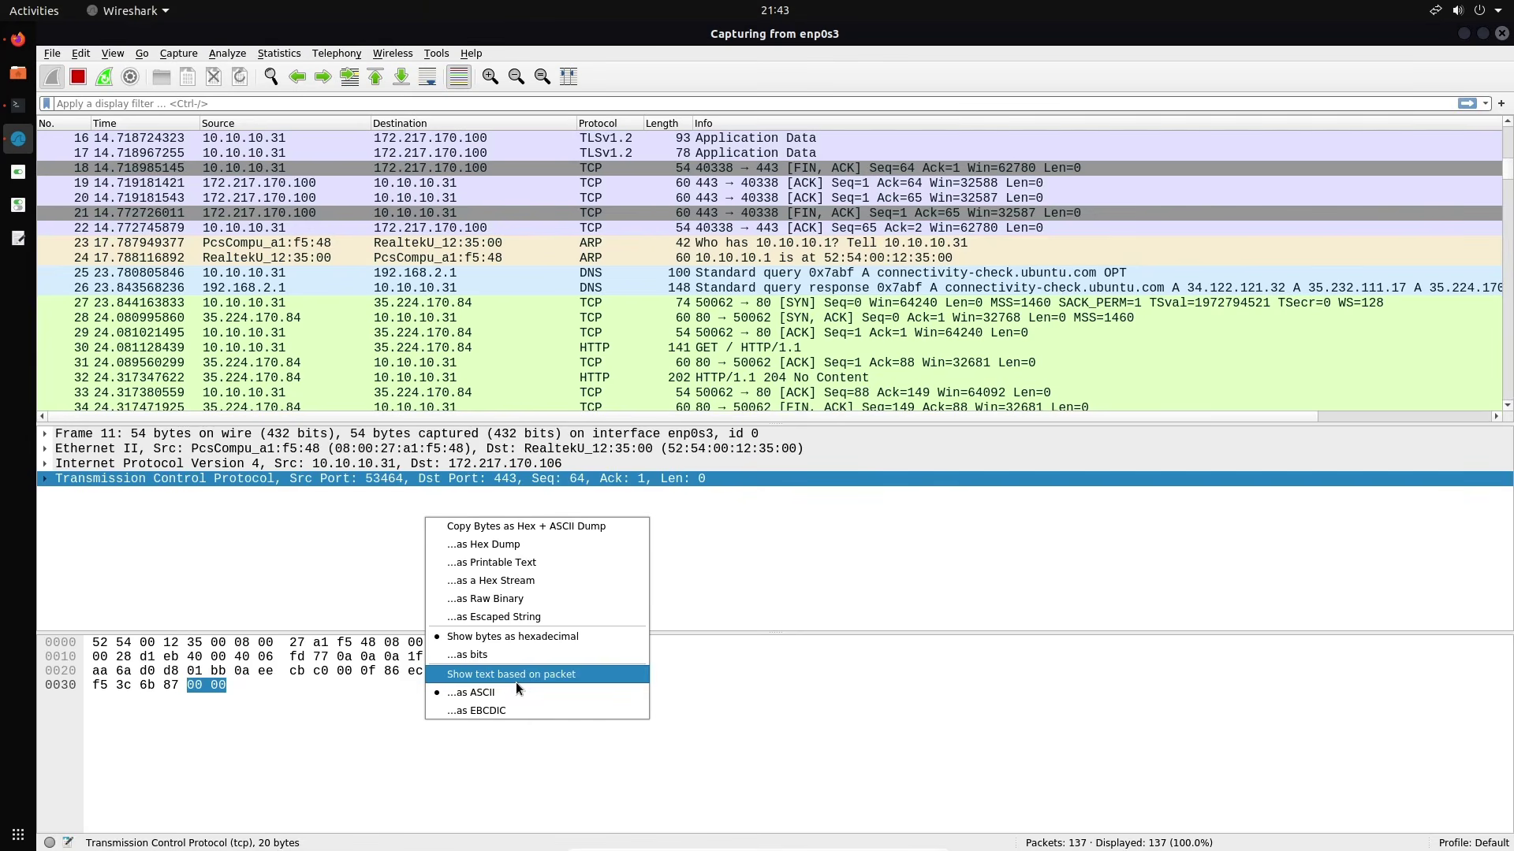
pyautogui.click(536, 580)
pyautogui.rightClick(423, 699)
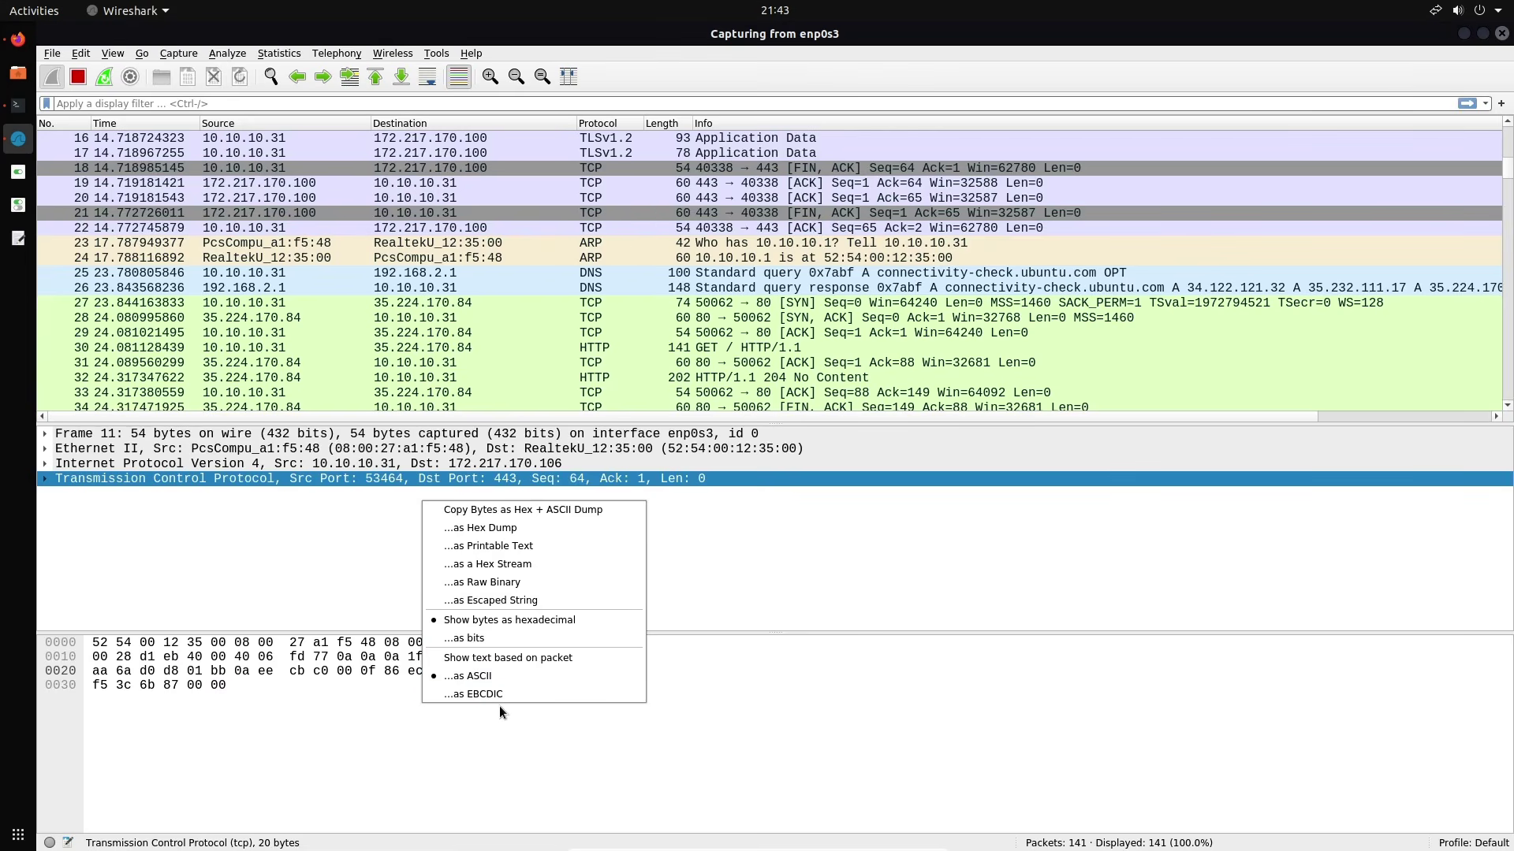
pyautogui.click(499, 731)
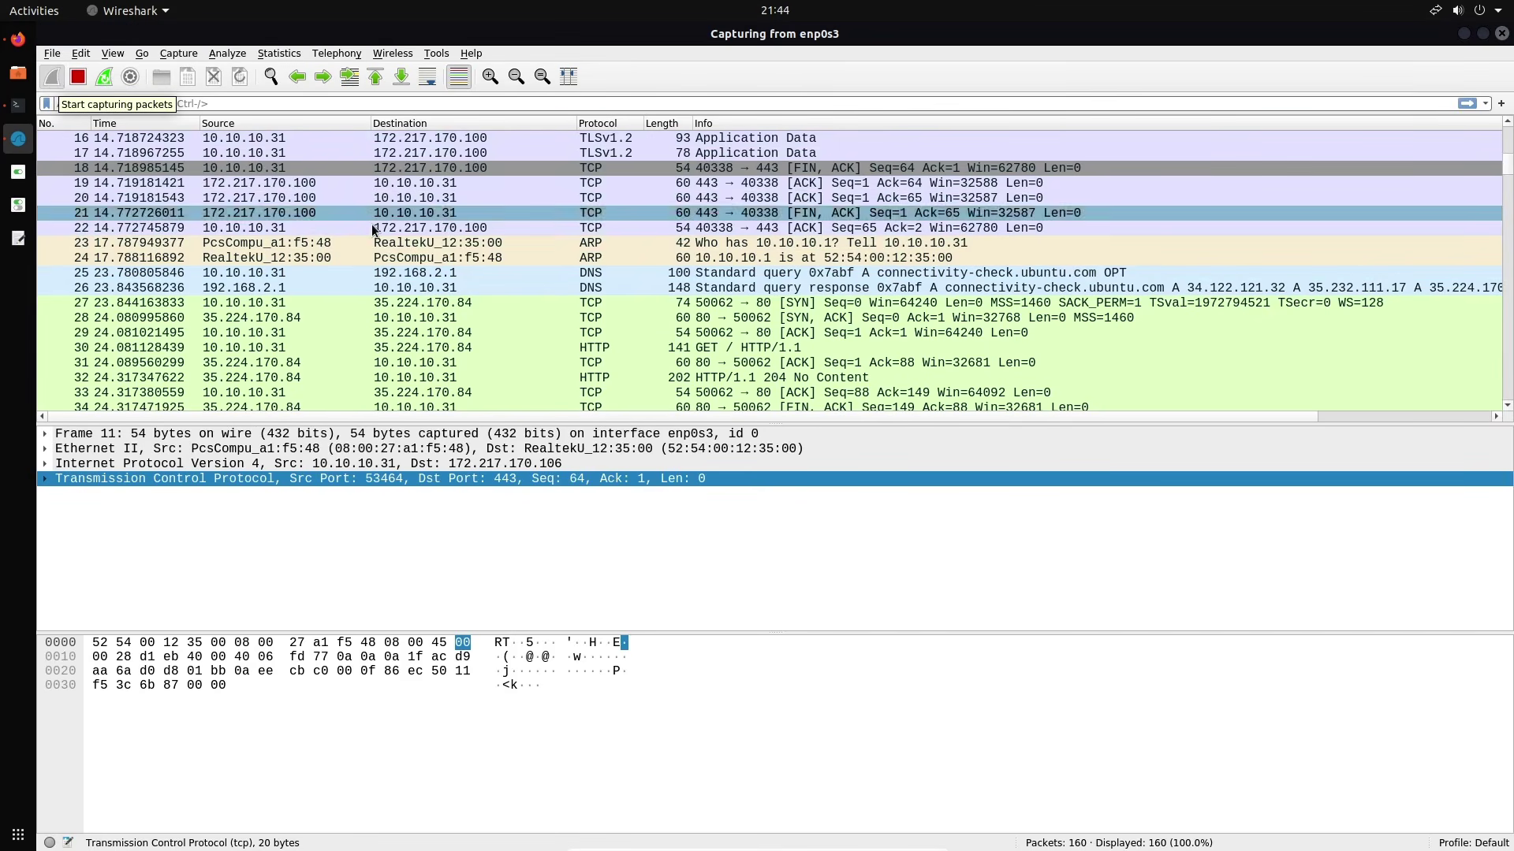
# Select NTP server packet 162 and stop the capture at 164 packets
pyautogui.scroll(-20, 372, 225)
pyautogui.scroll(-19, 374, 230)
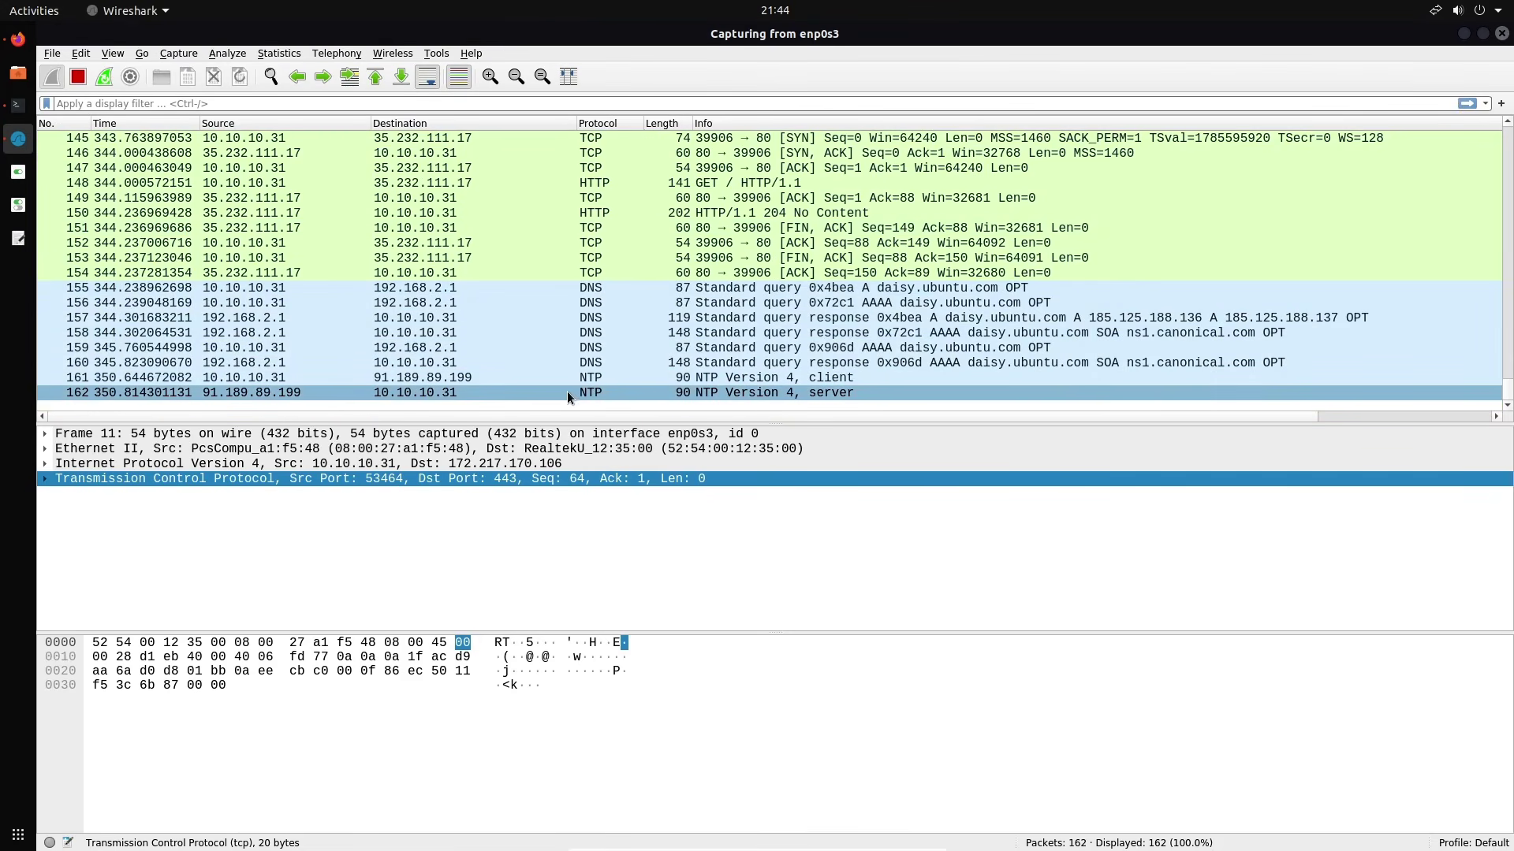
pyautogui.click(655, 394)
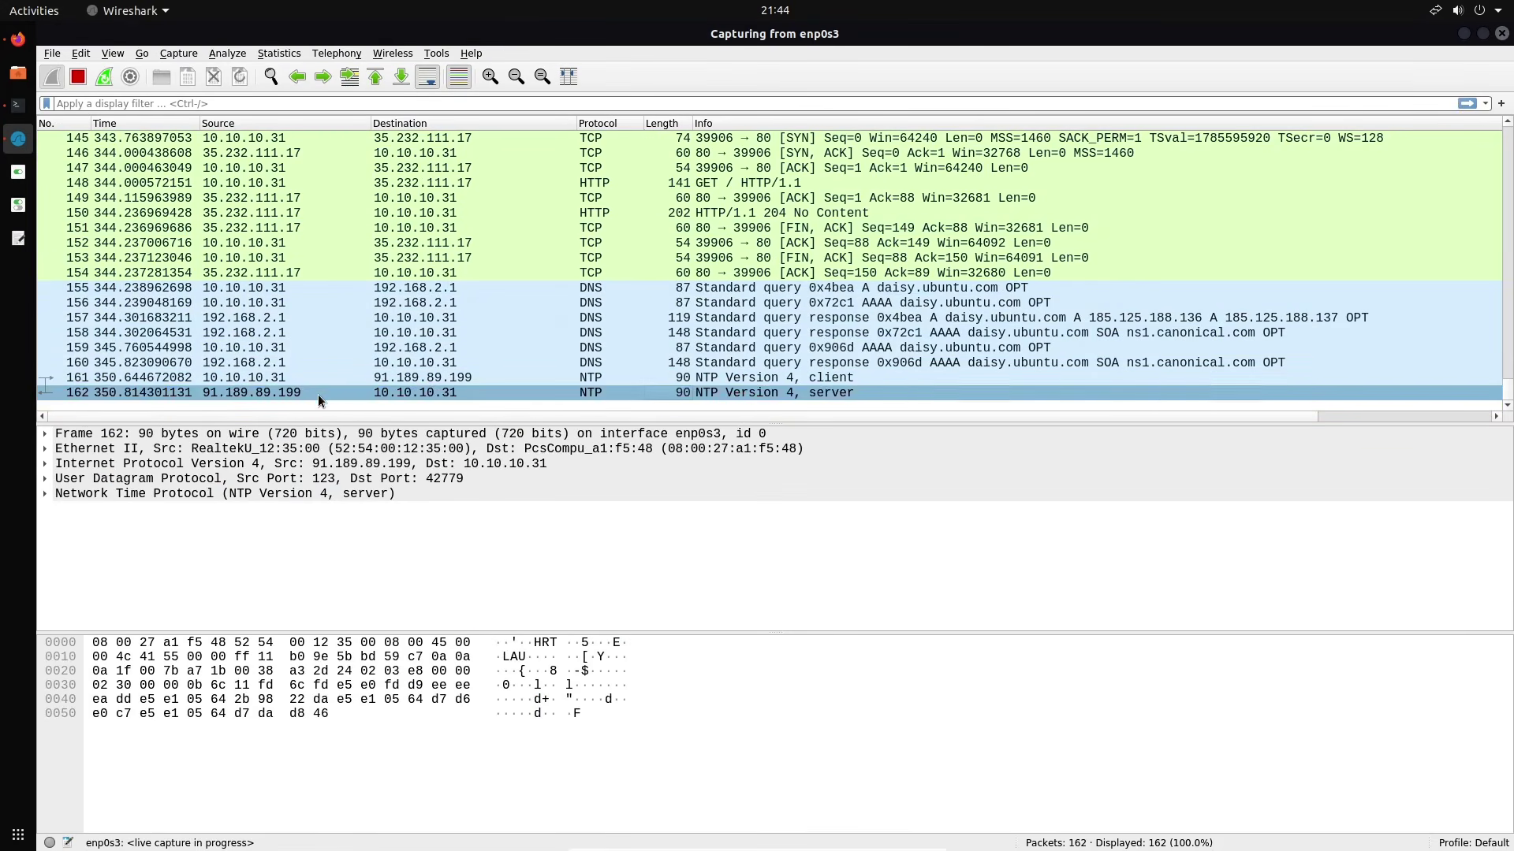
pyautogui.click(78, 77)
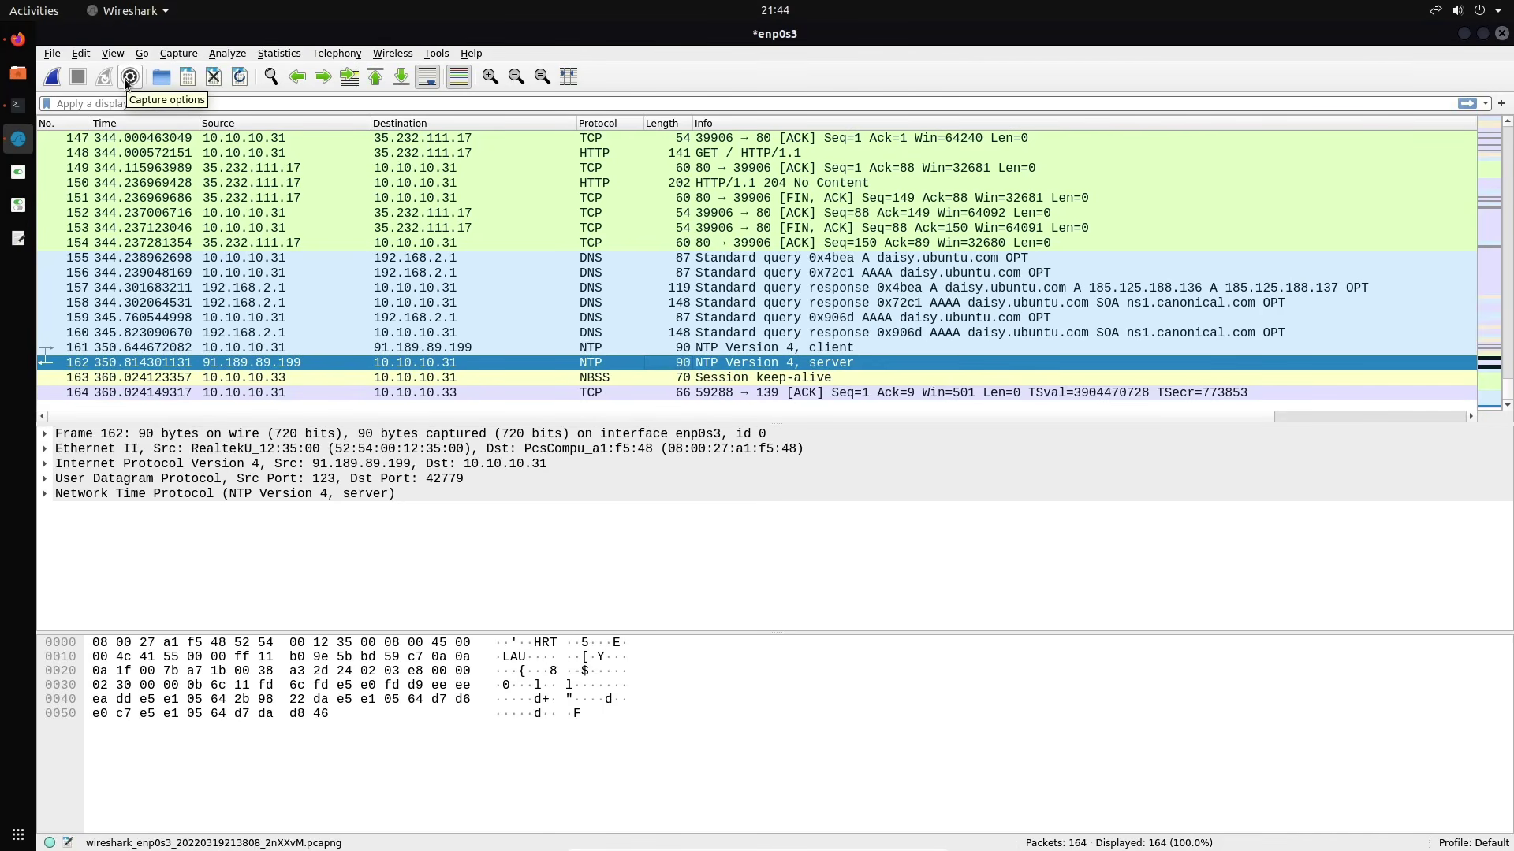
# Resize the Promiscuous, Traffic, Link-layer and Monitor Mode columns in Capture Options, then view Output
pyautogui.click(128, 79)
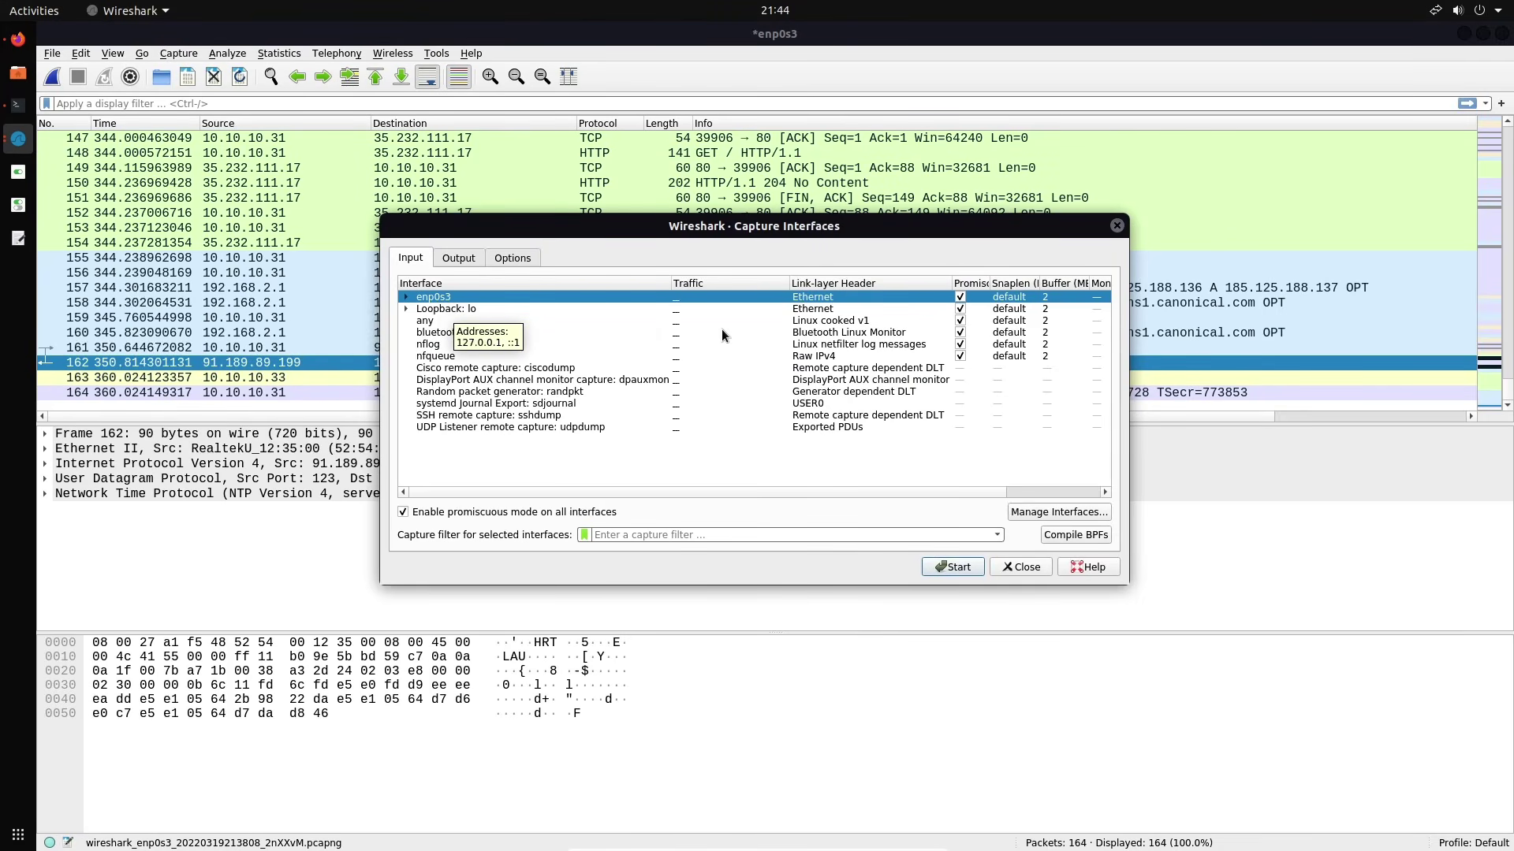
pyautogui.moveTo(1018, 283); pyautogui.dragTo(1025, 283)
pyautogui.moveTo(785, 289); pyautogui.dragTo(749, 289)
pyautogui.moveTo(912, 284); pyautogui.dragTo(883, 284)
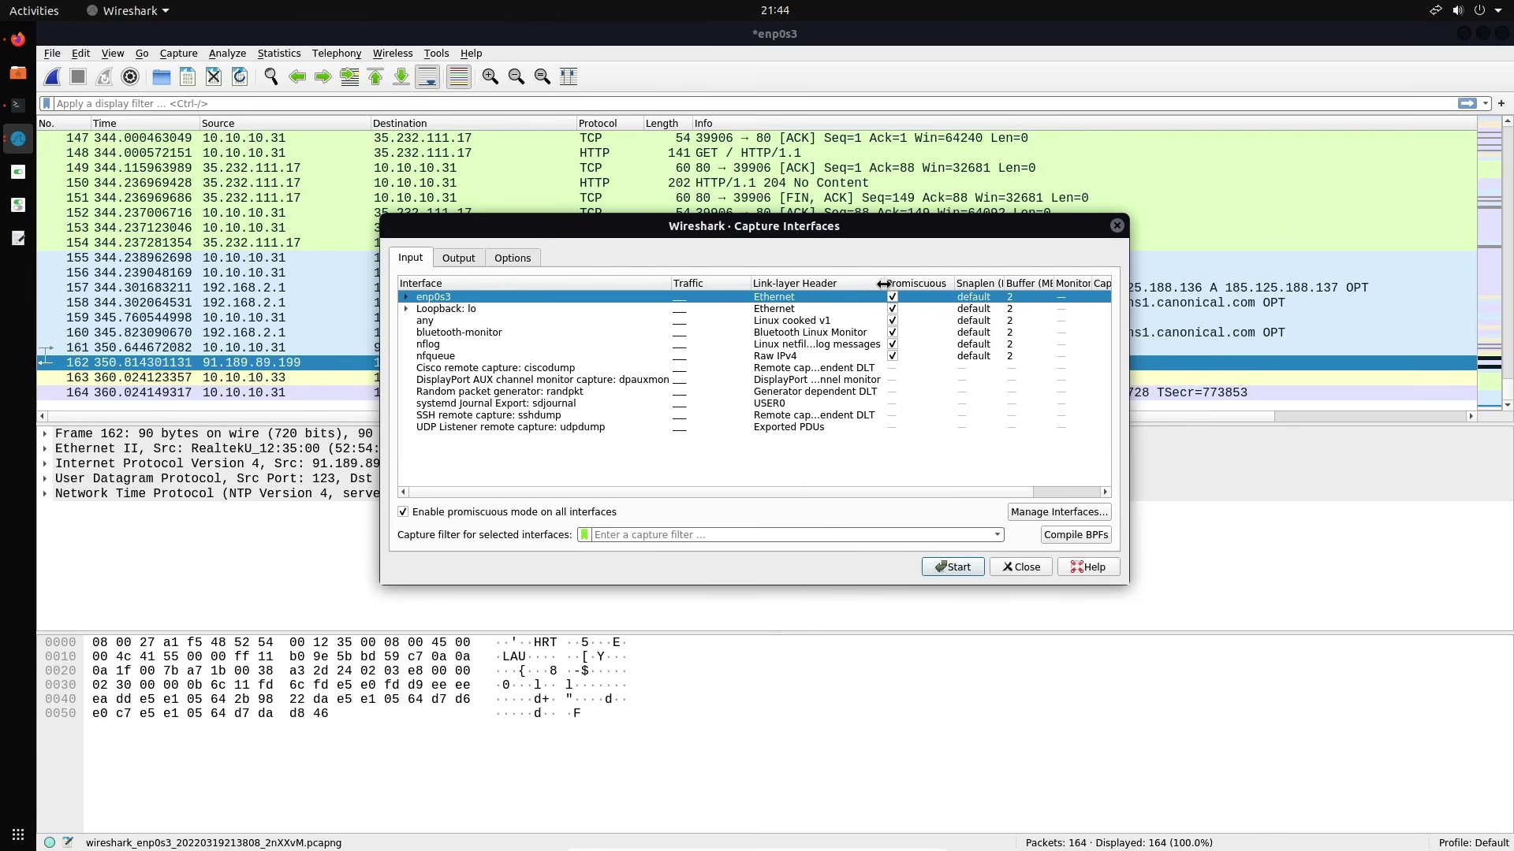
pyautogui.moveTo(1123, 578); pyautogui.dragTo(1258, 661)
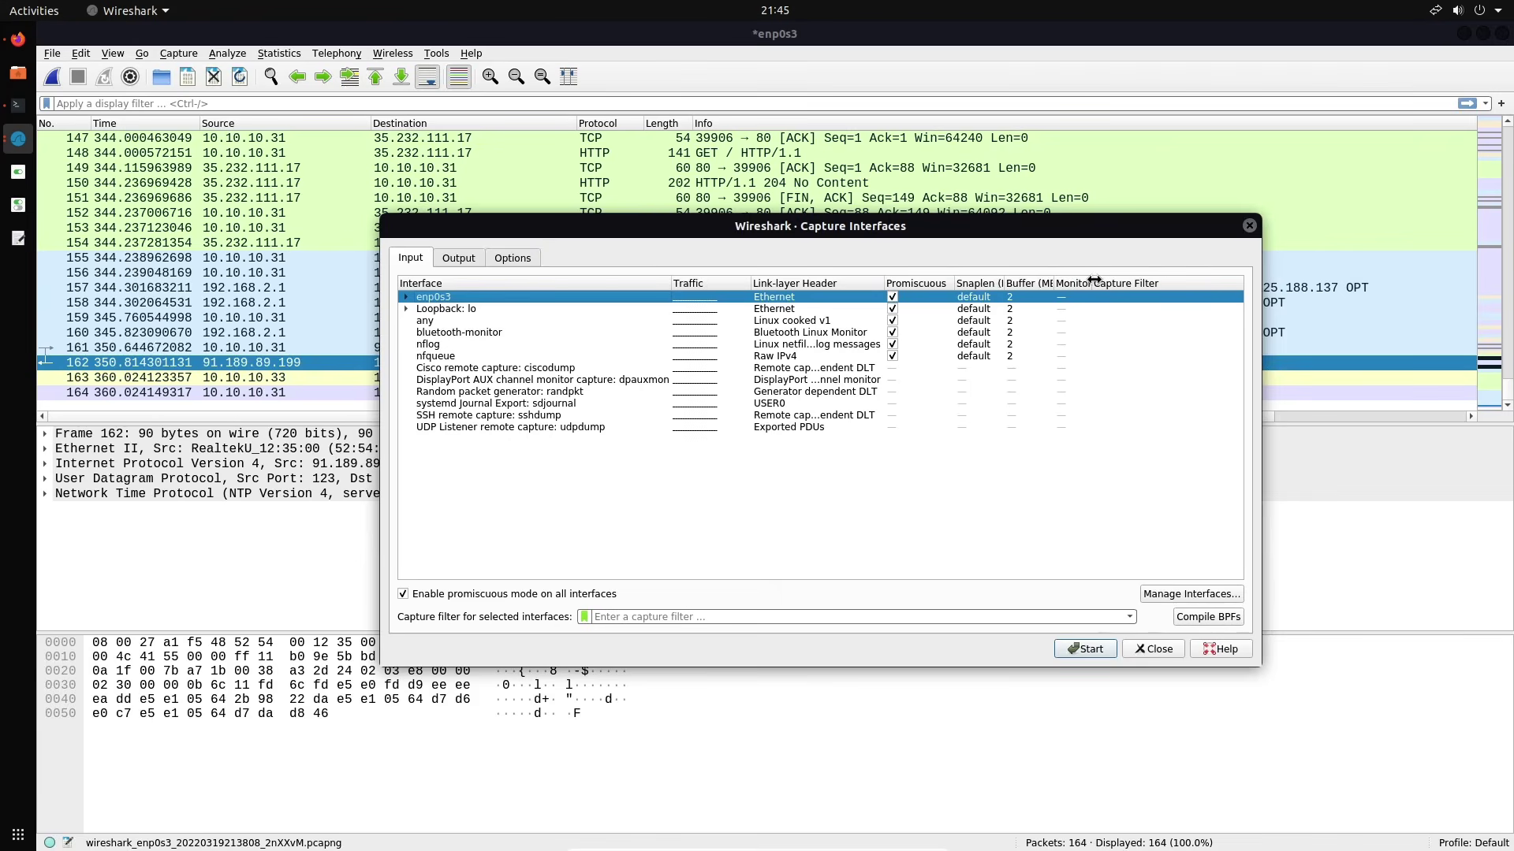
pyautogui.moveTo(1094, 280); pyautogui.dragTo(1133, 282)
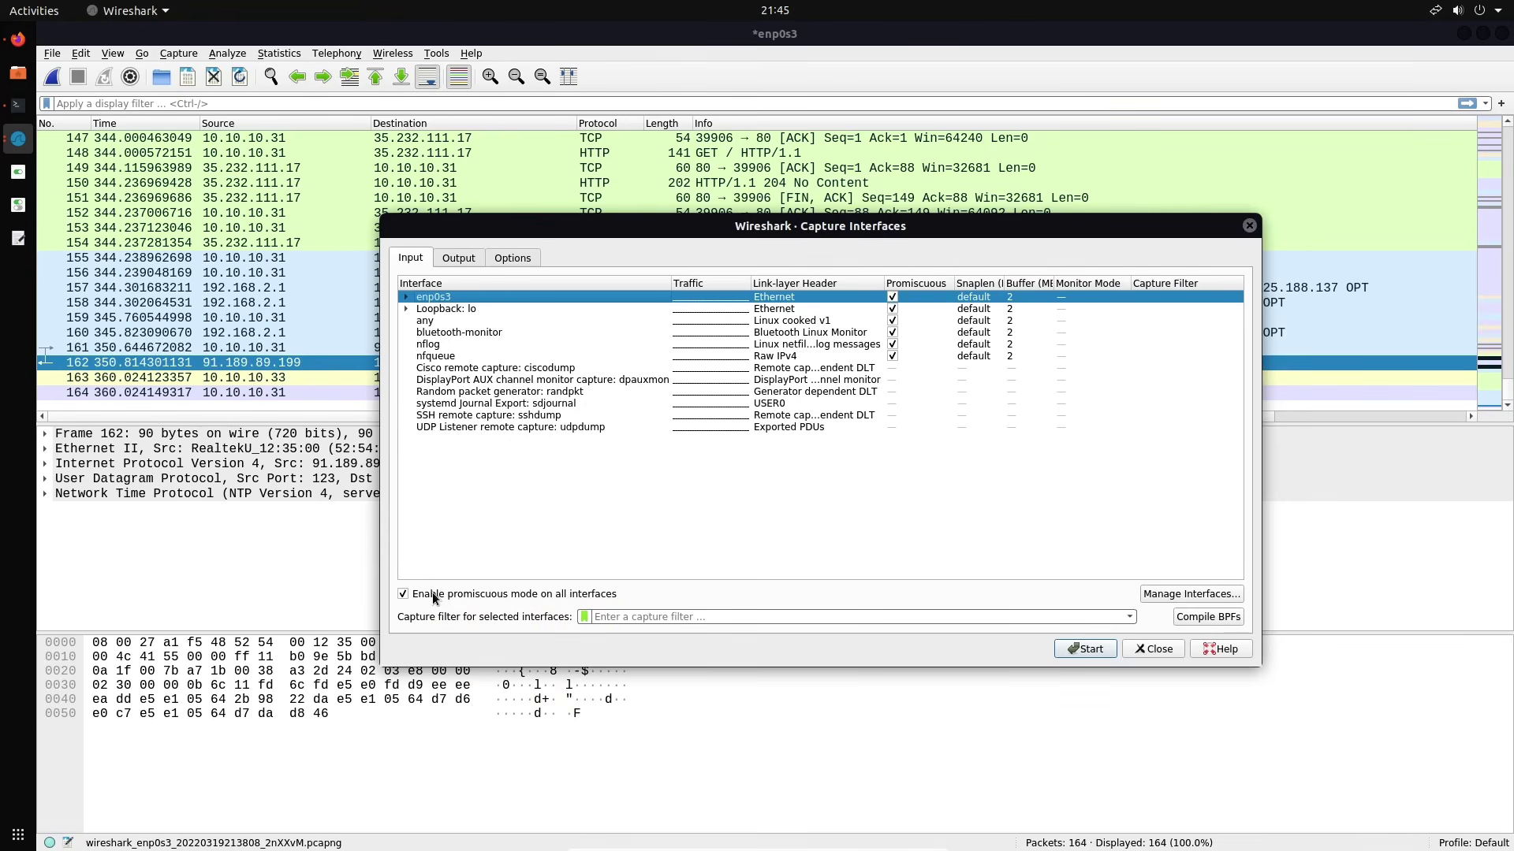
pyautogui.click(461, 260)
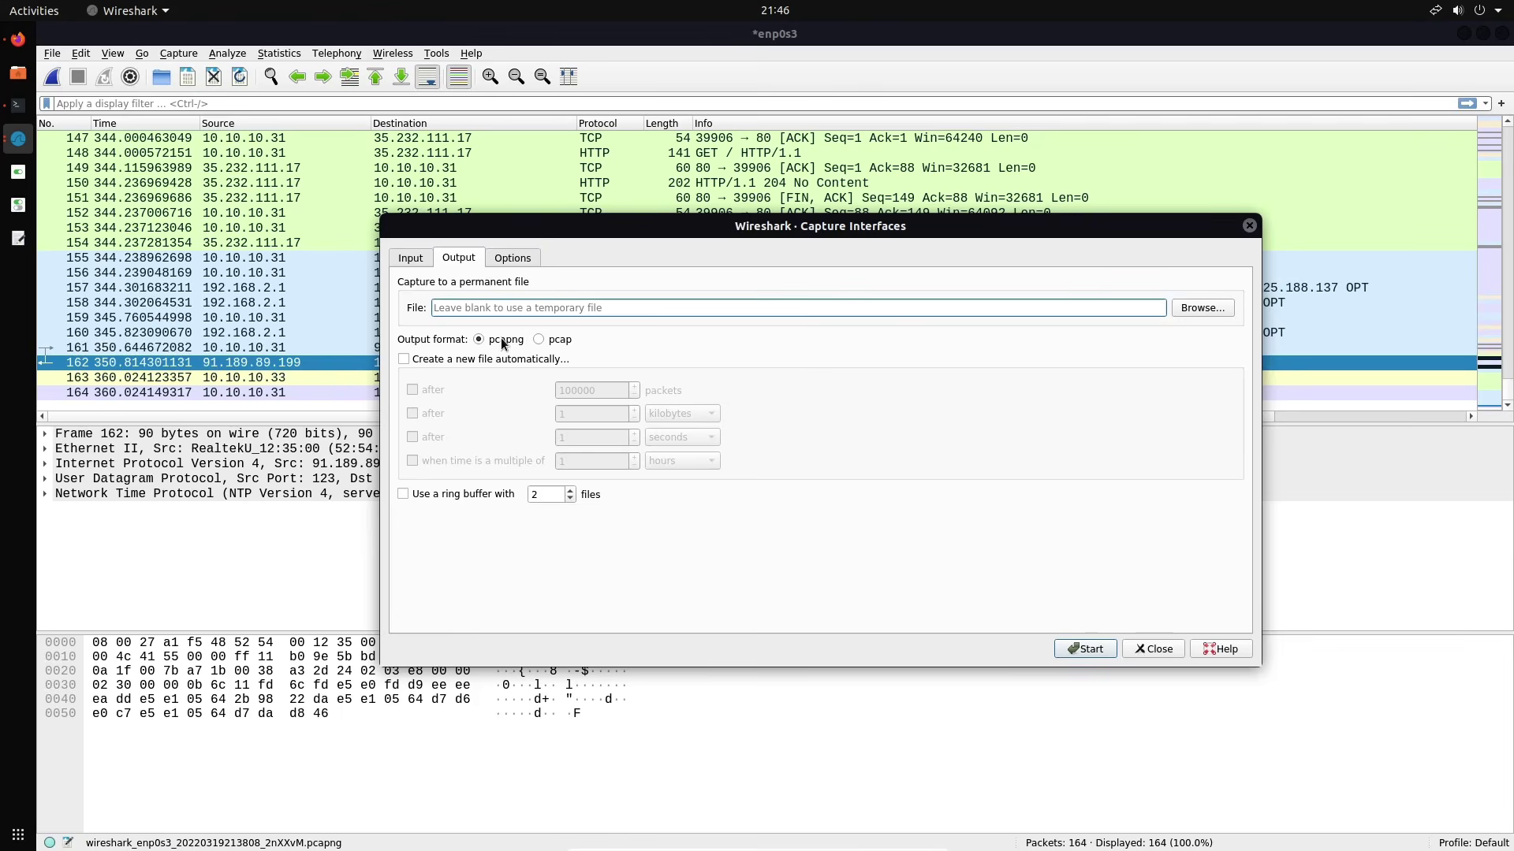
# Write captures in pcap format instead of pcapng, then bring up the display and name-resolution options
pyautogui.click(553, 339)
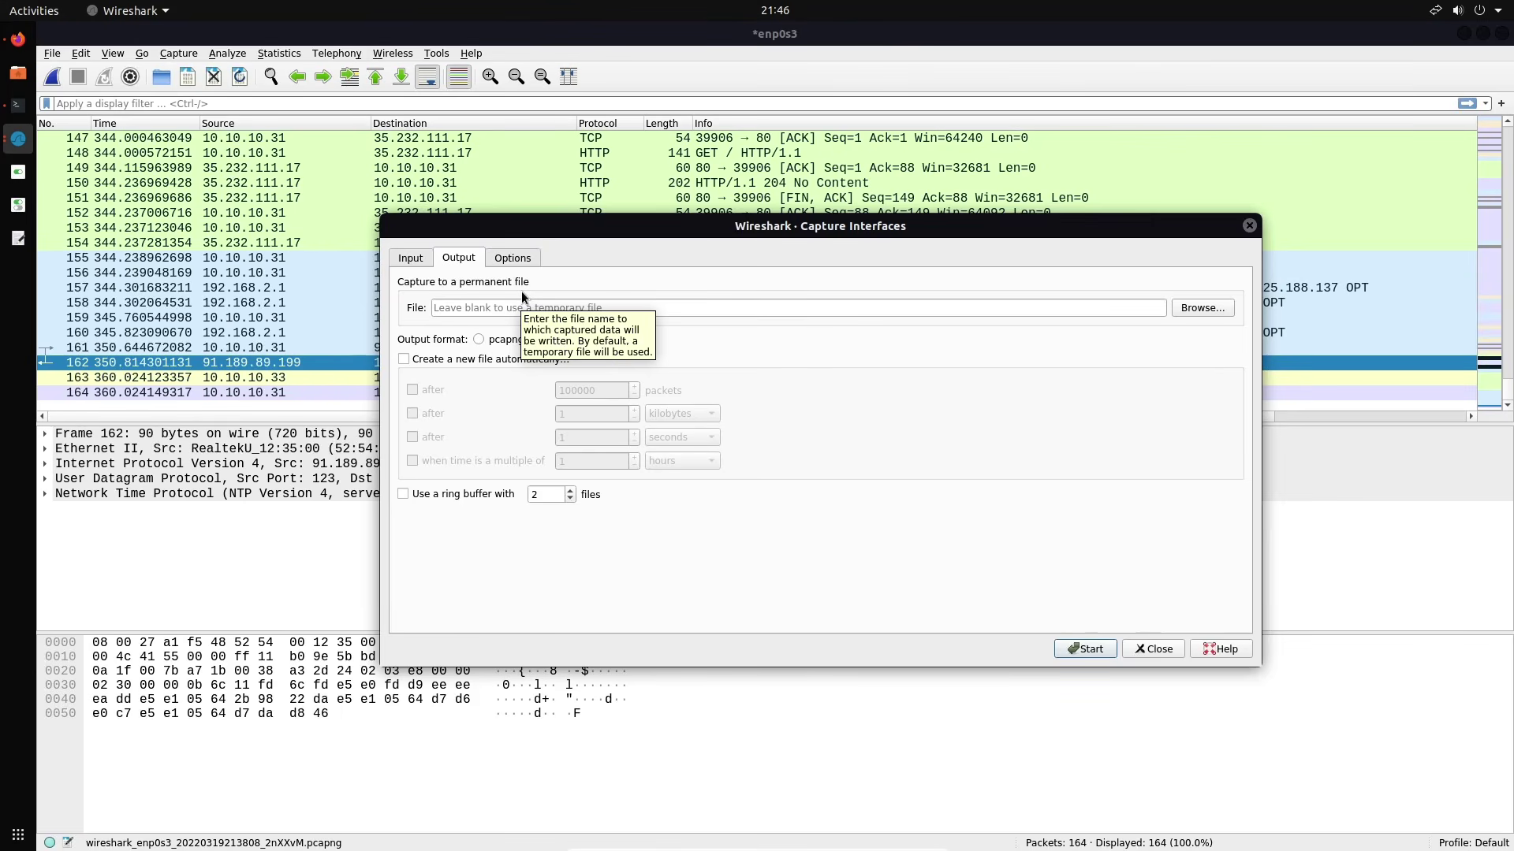
pyautogui.click(513, 259)
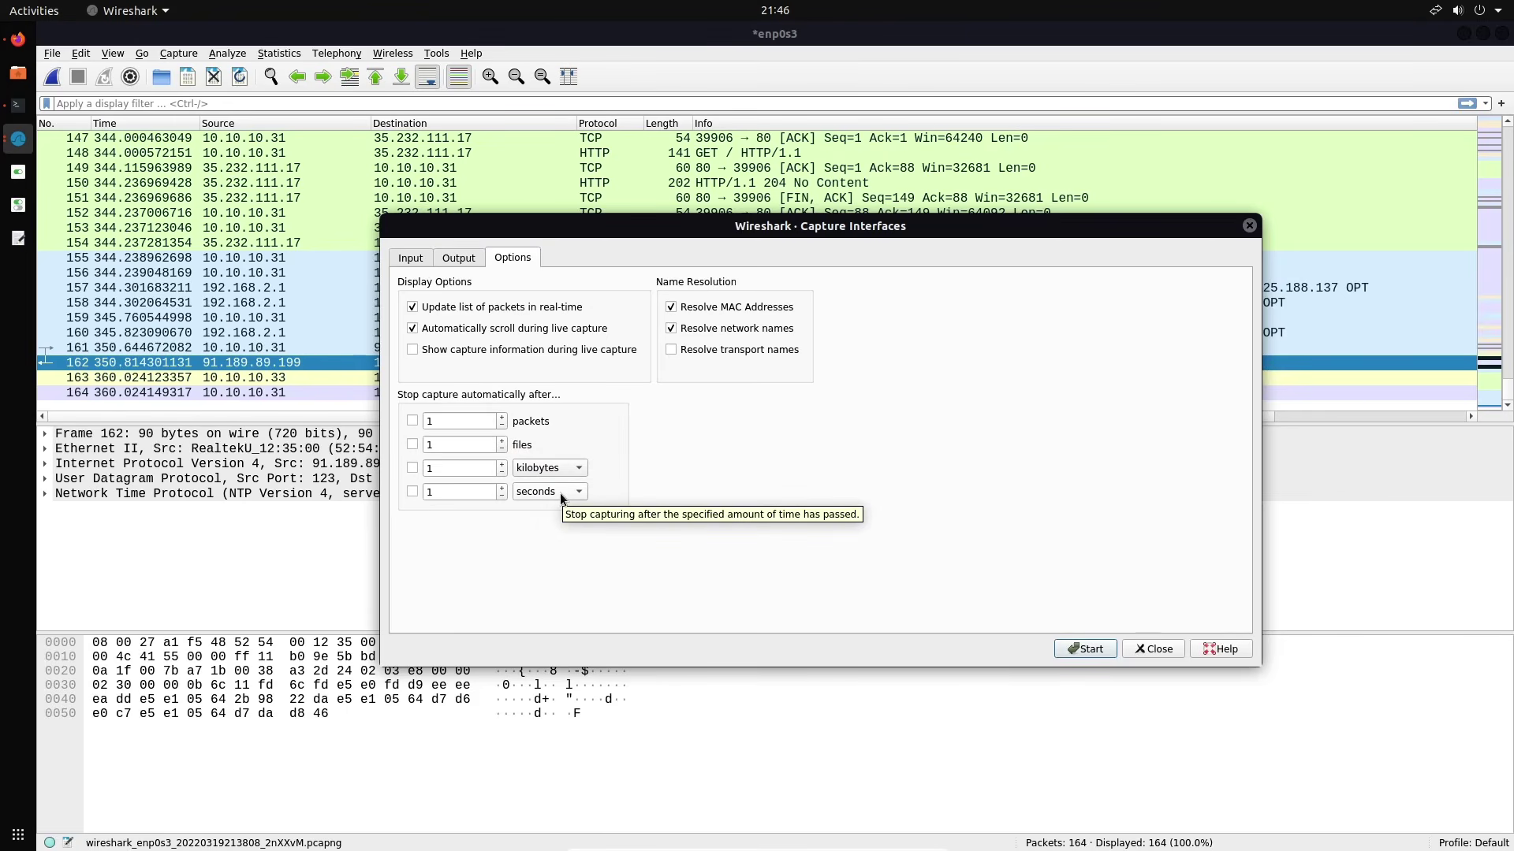
# Close the Capture Interfaces dialog to return to the stopped 164-packet enp0s3 capture
pyautogui.click(410, 260)
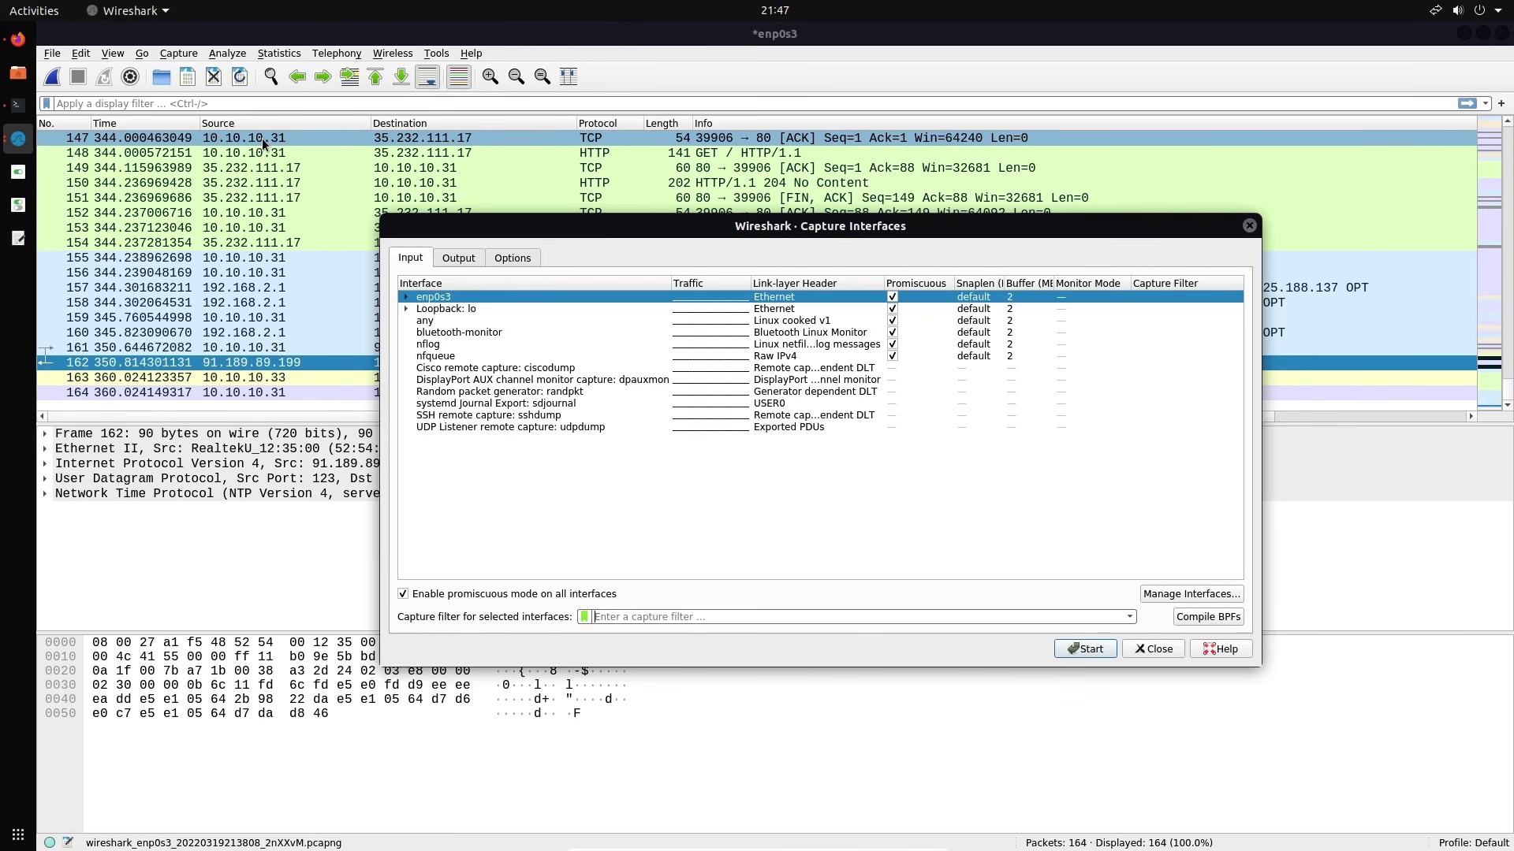
pyautogui.click(1248, 226)
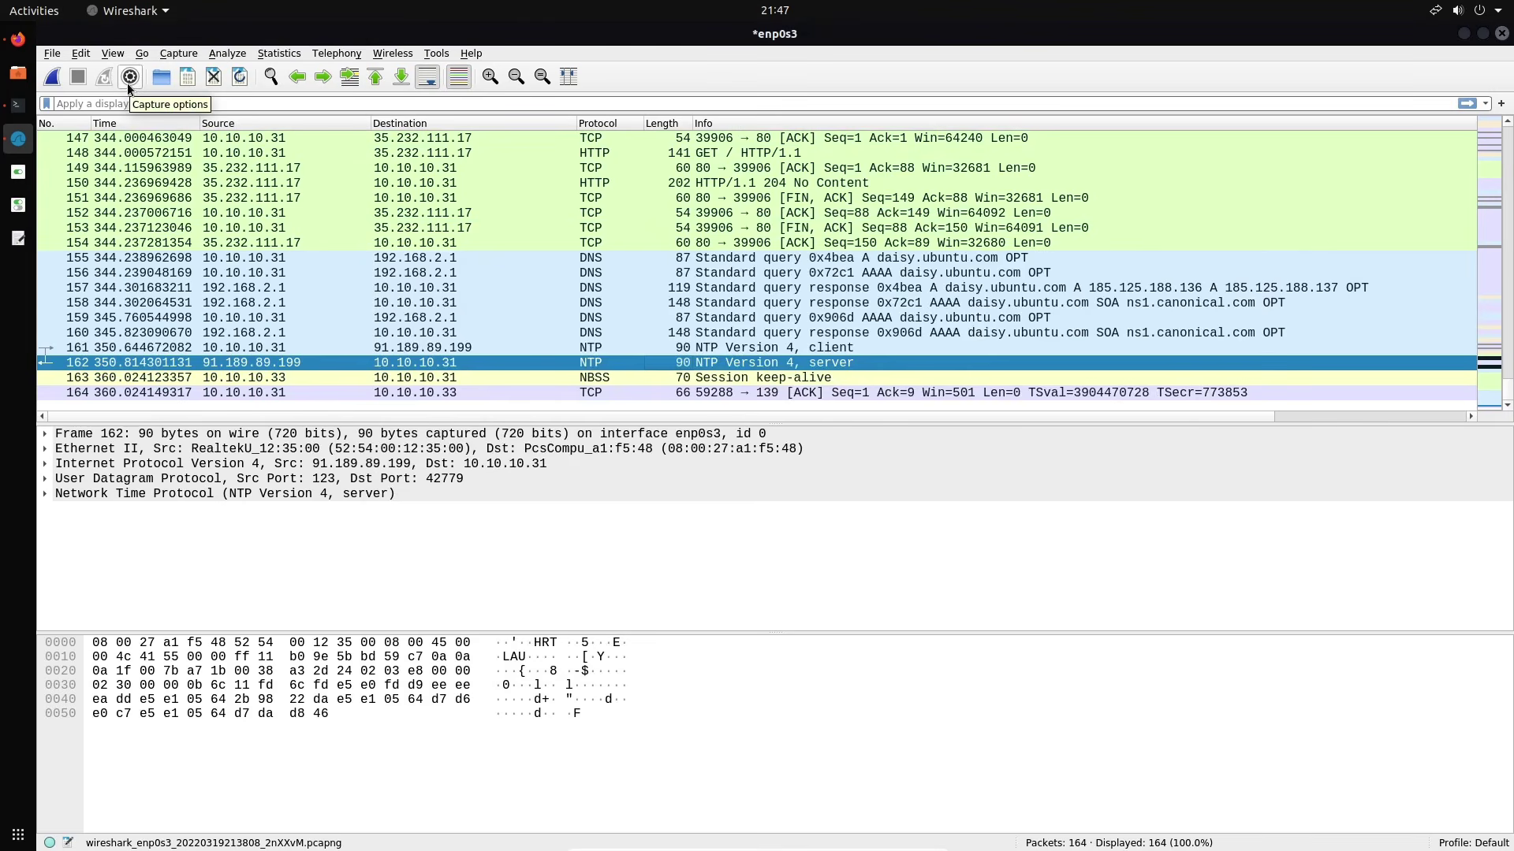
pyautogui.click(191, 79)
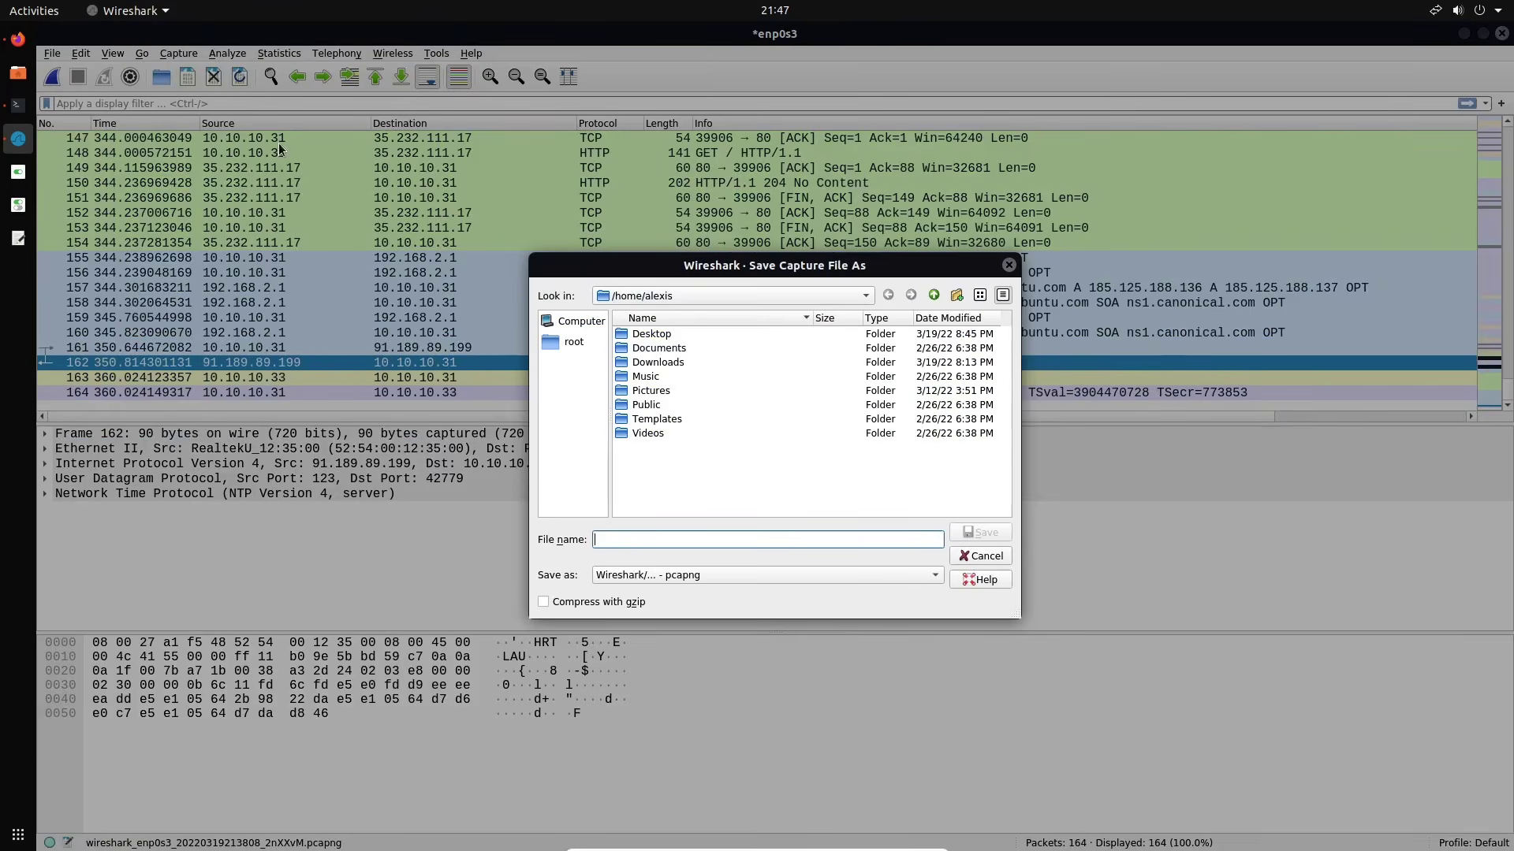
pyautogui.doubleClick(651, 334)
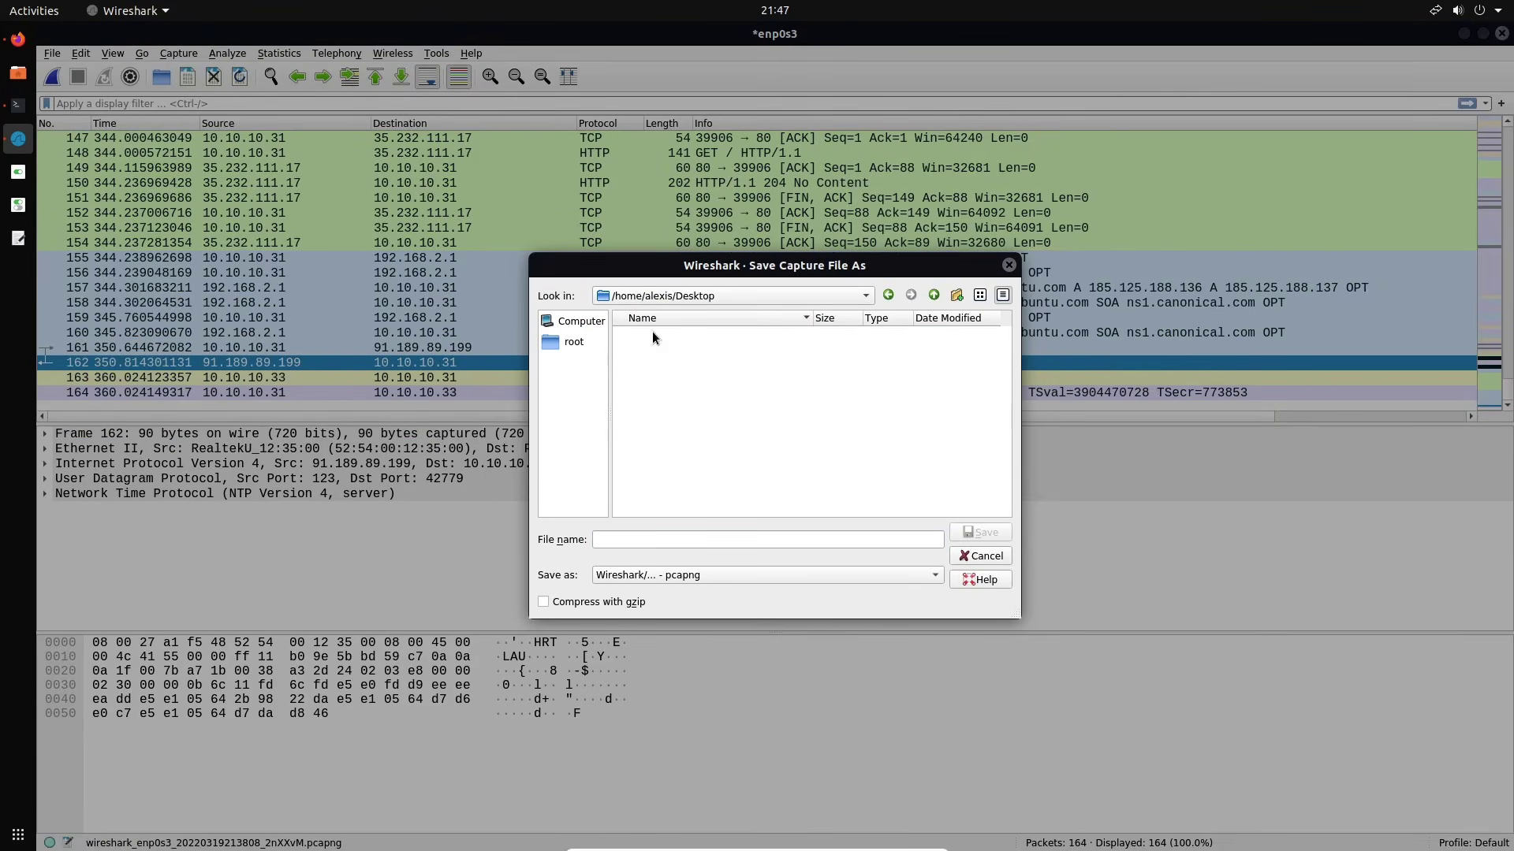
pyautogui.click(698, 575)
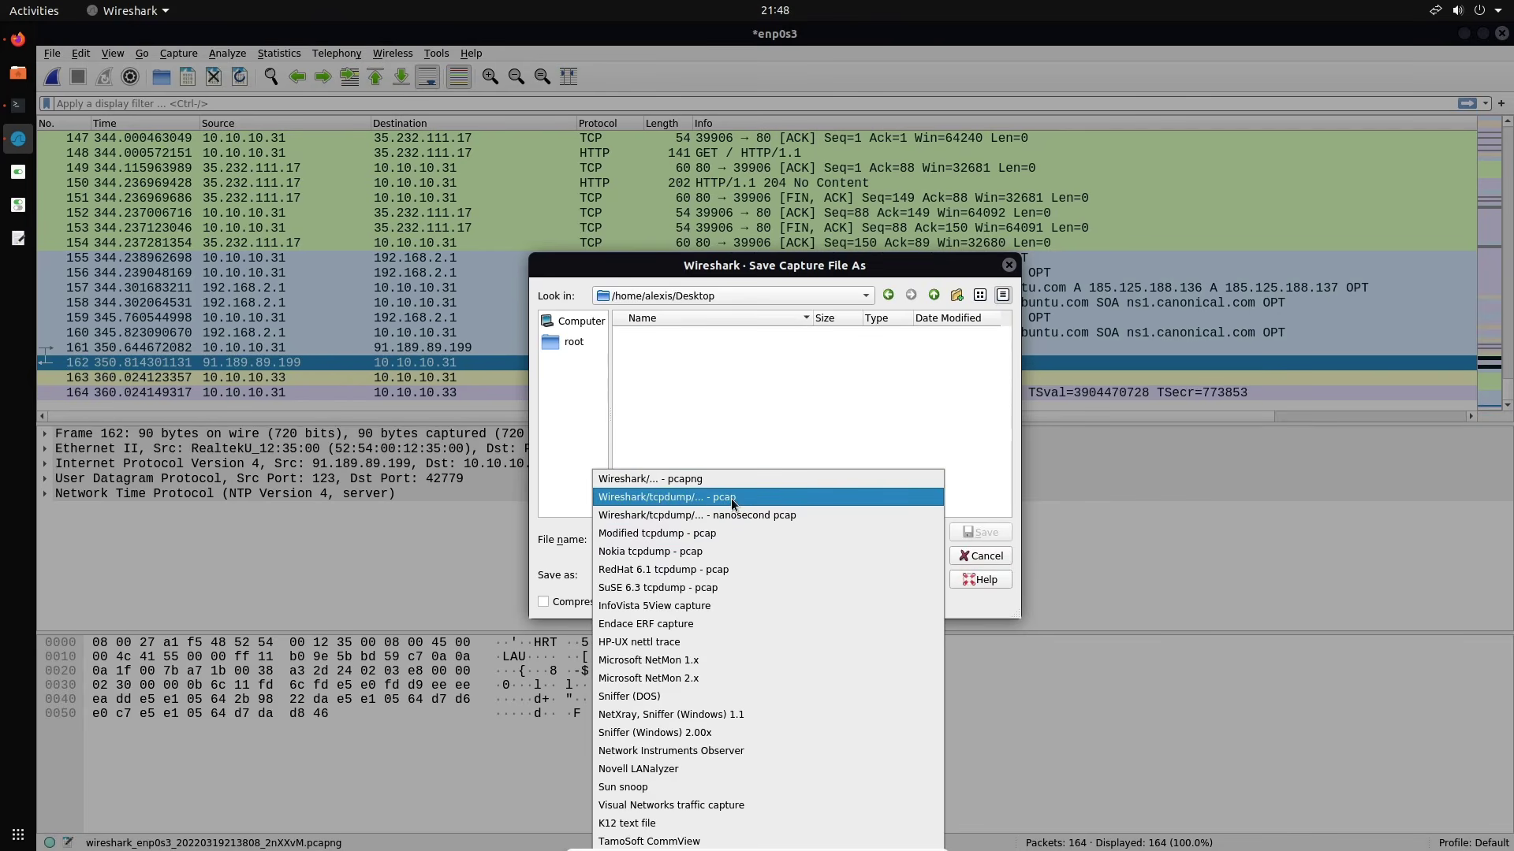
pyautogui.click(716, 500)
pyautogui.click(692, 539)
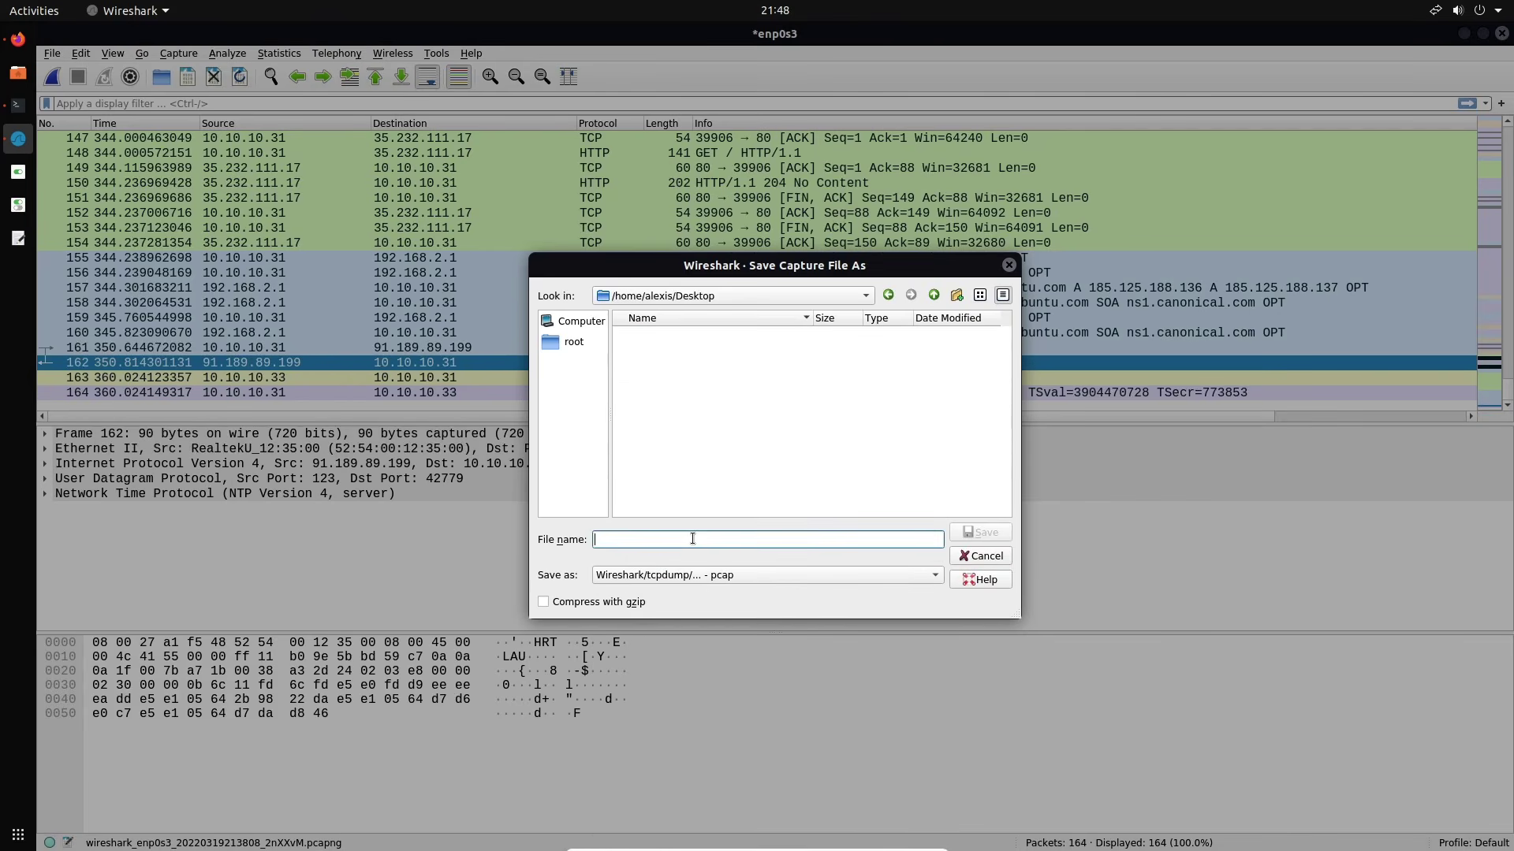
pyautogui.click(1009, 265)
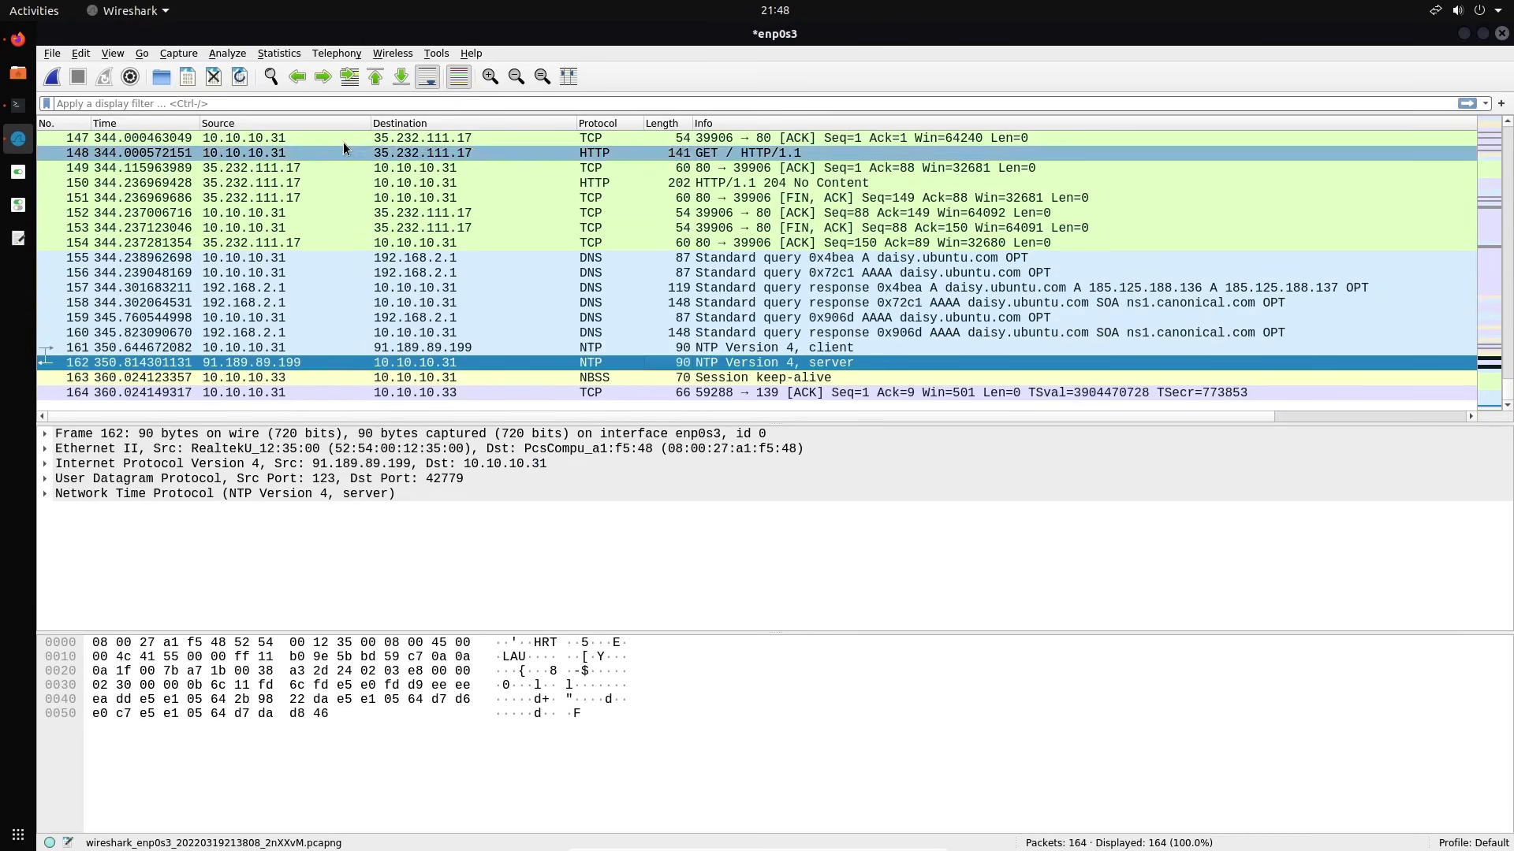
# Close the 164-packet enp0s3 capture without saving it
pyautogui.click(214, 81)
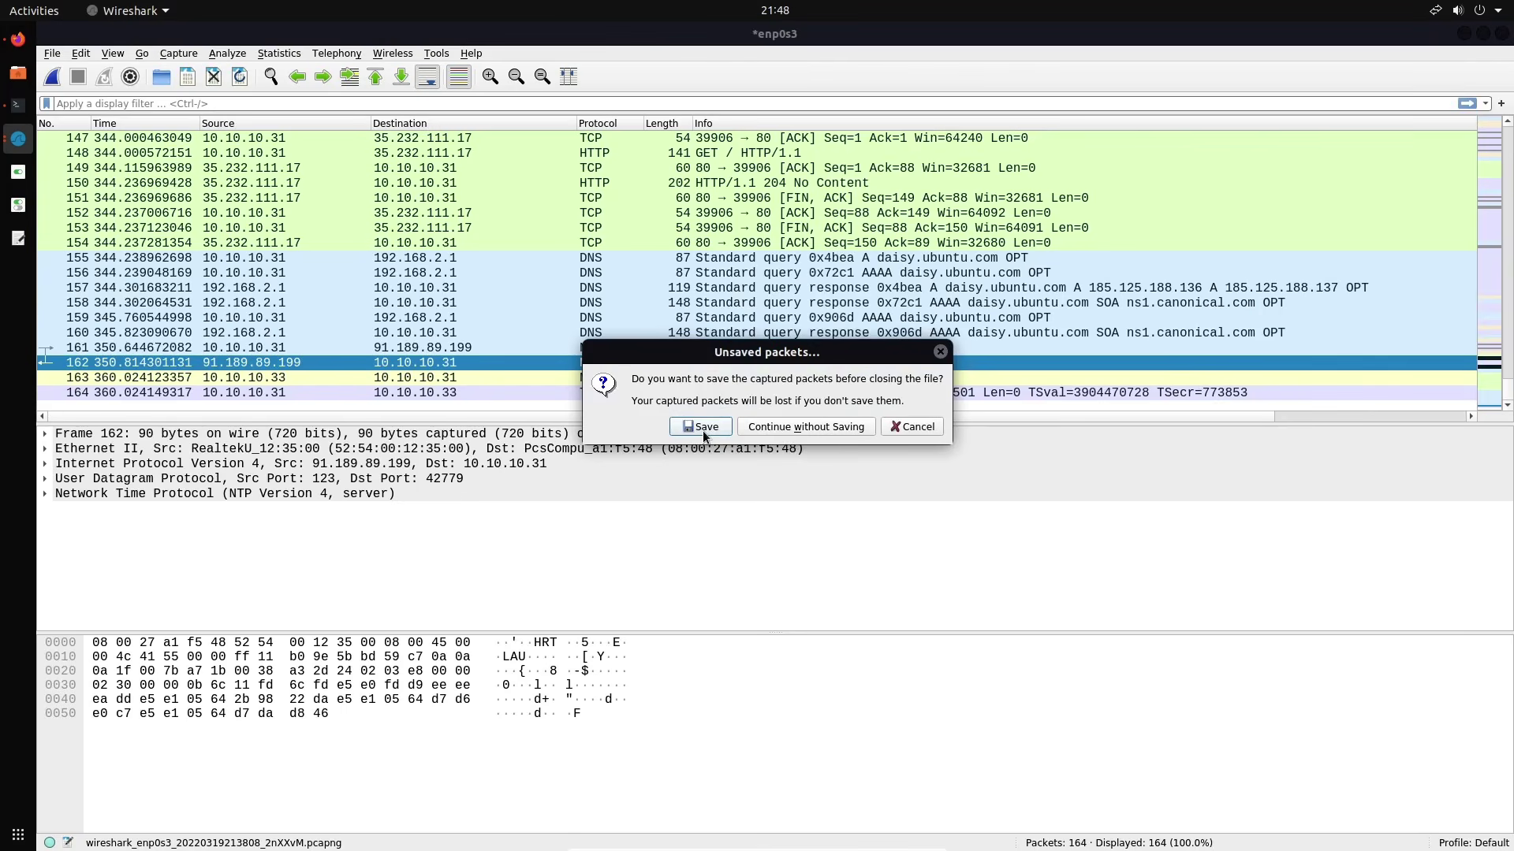
pyautogui.click(778, 426)
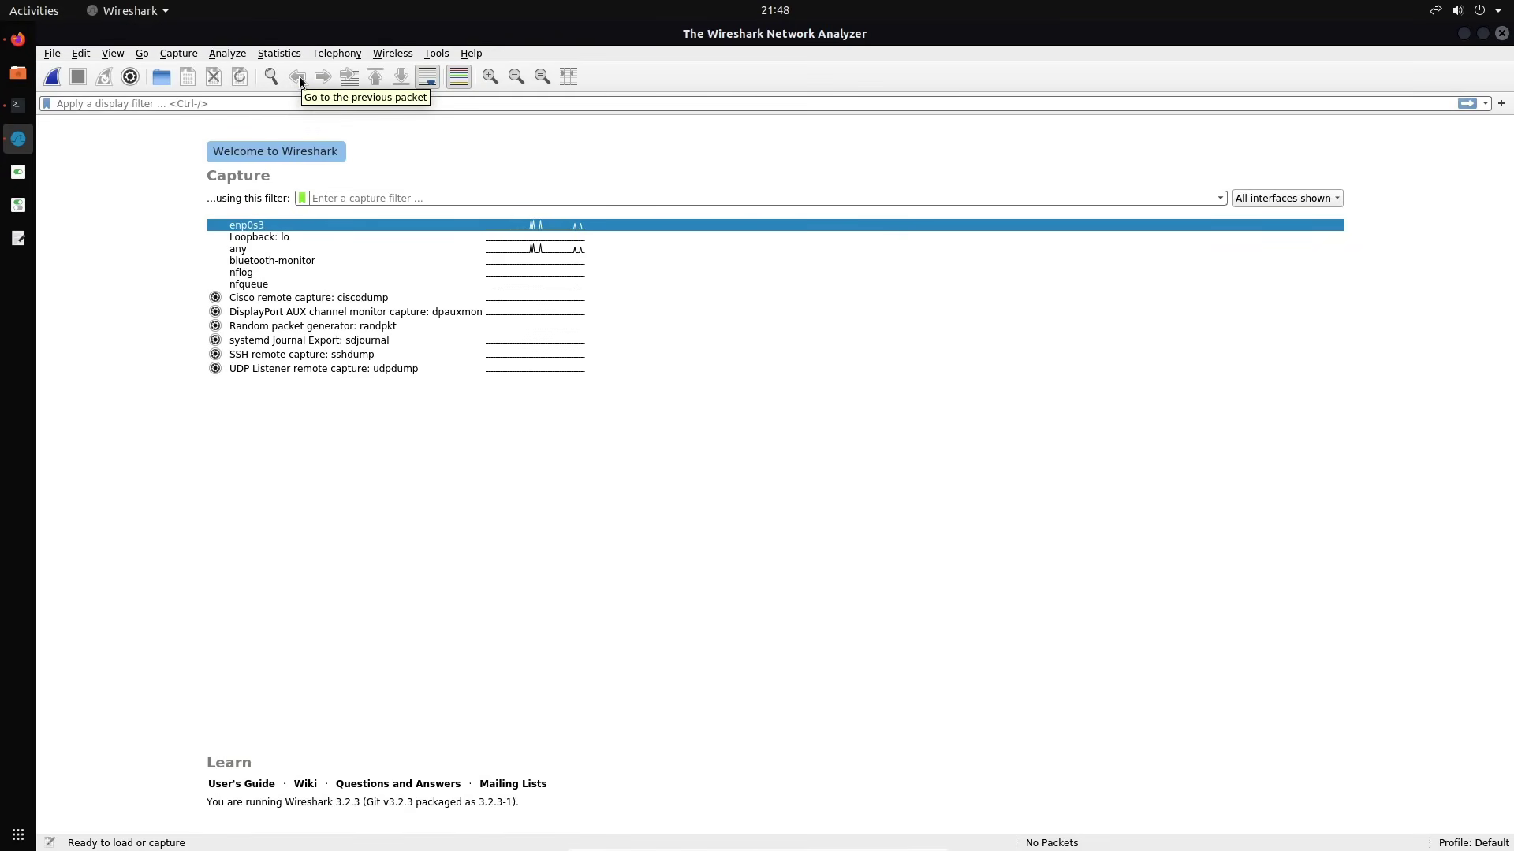
# Start a live enp0s3 capture, enlarge its packet text, then stop it for capture options
pyautogui.doubleClick(352, 225)
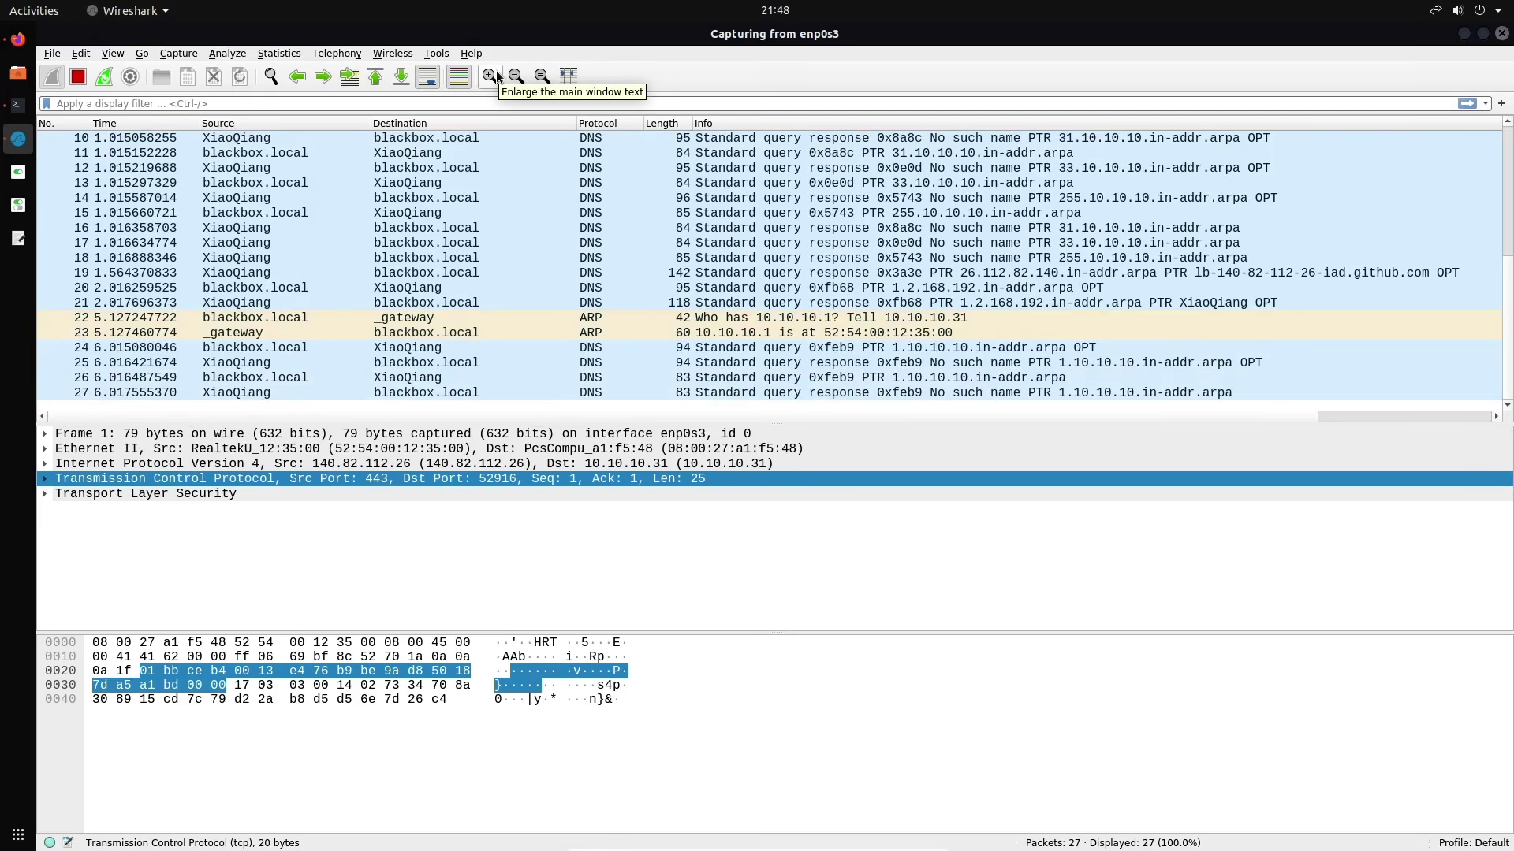
pyautogui.click(494, 76)
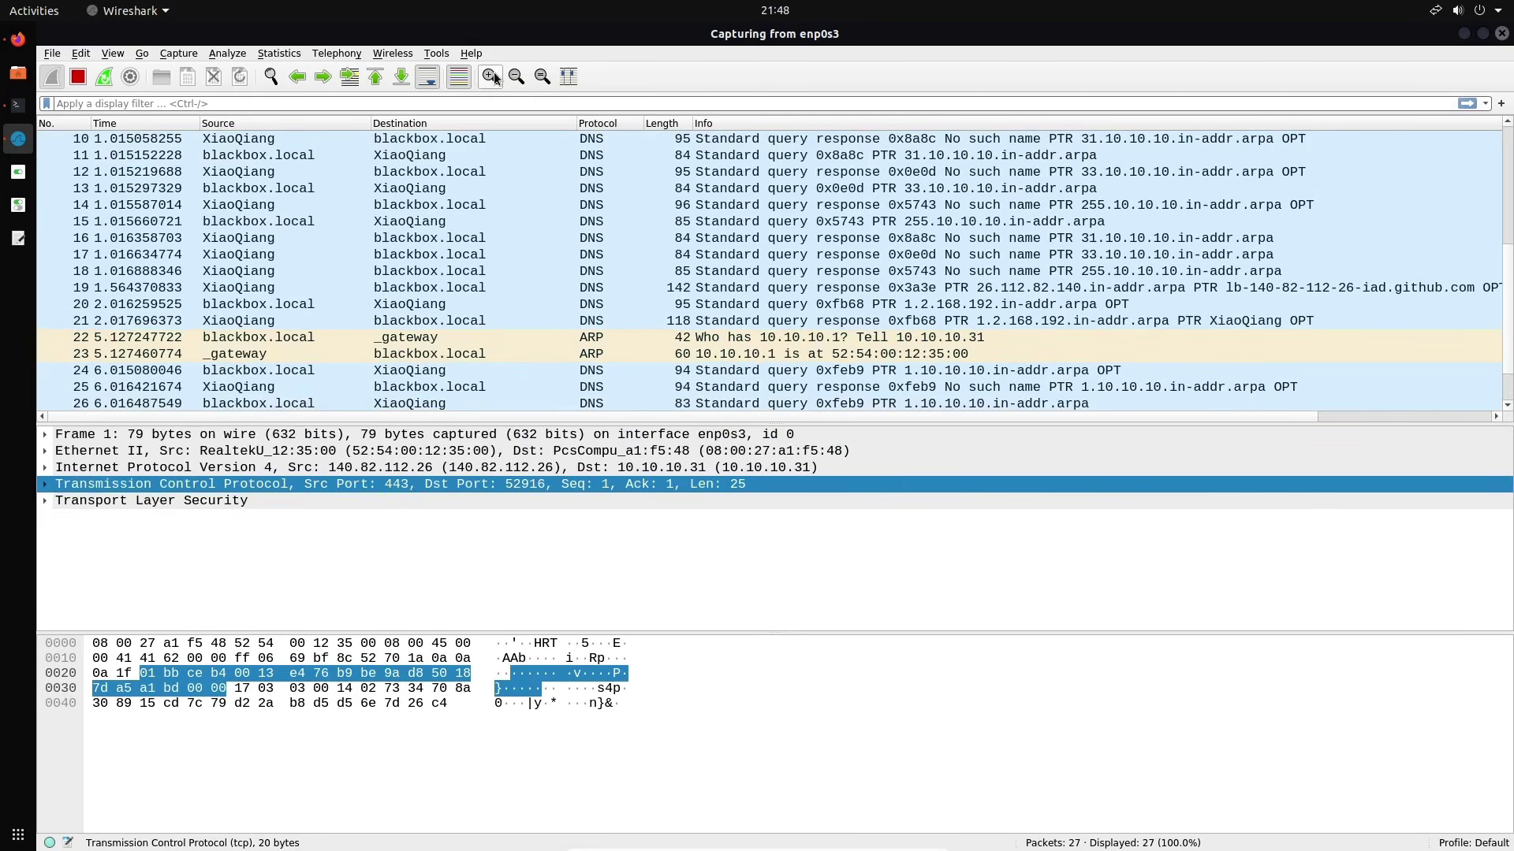
pyautogui.click(494, 76)
pyautogui.click(494, 76)
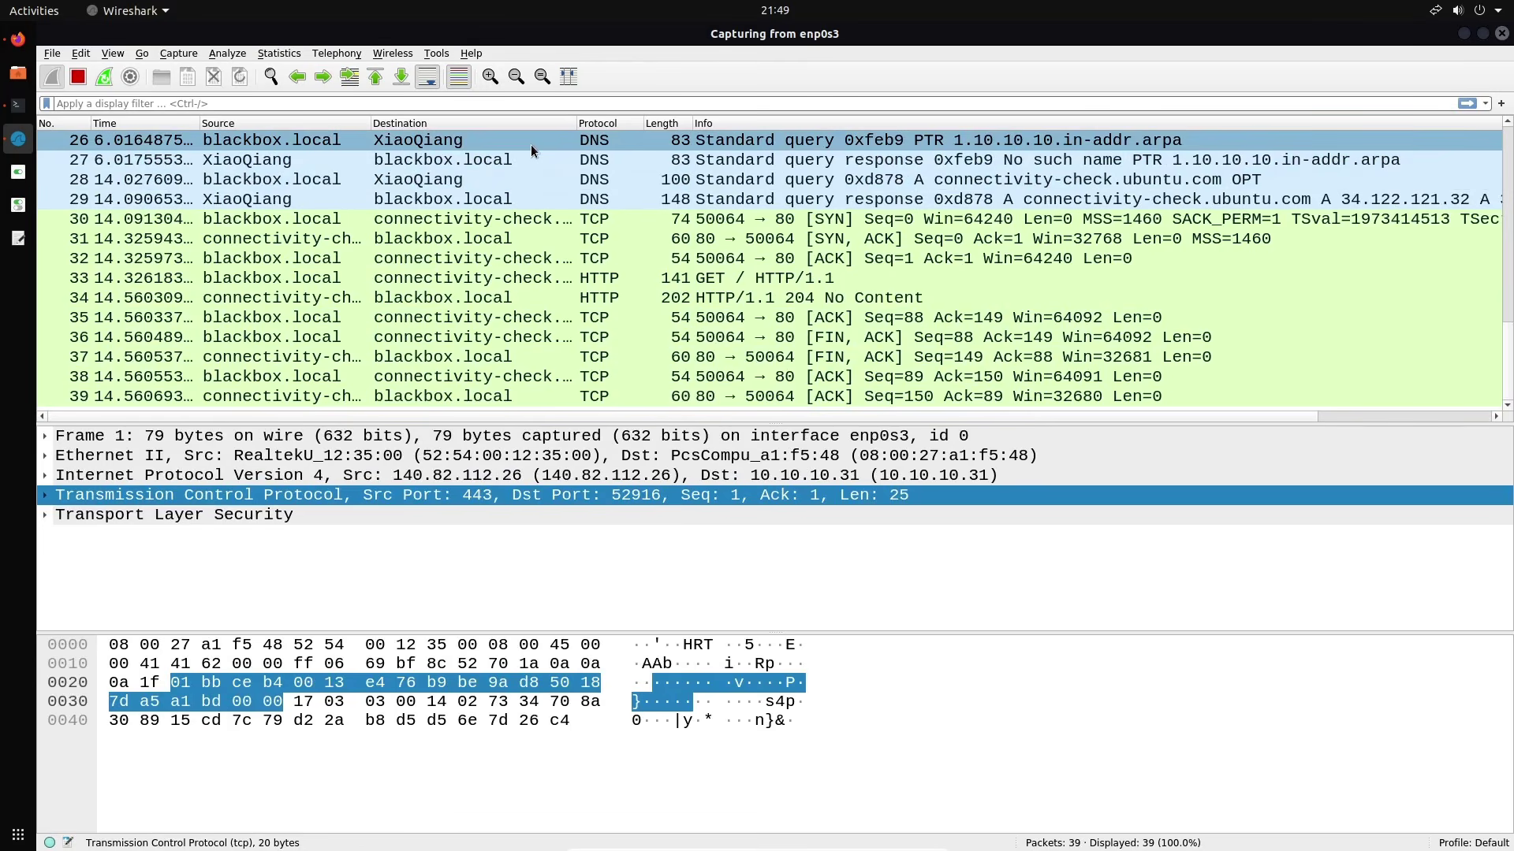
pyautogui.click(517, 76)
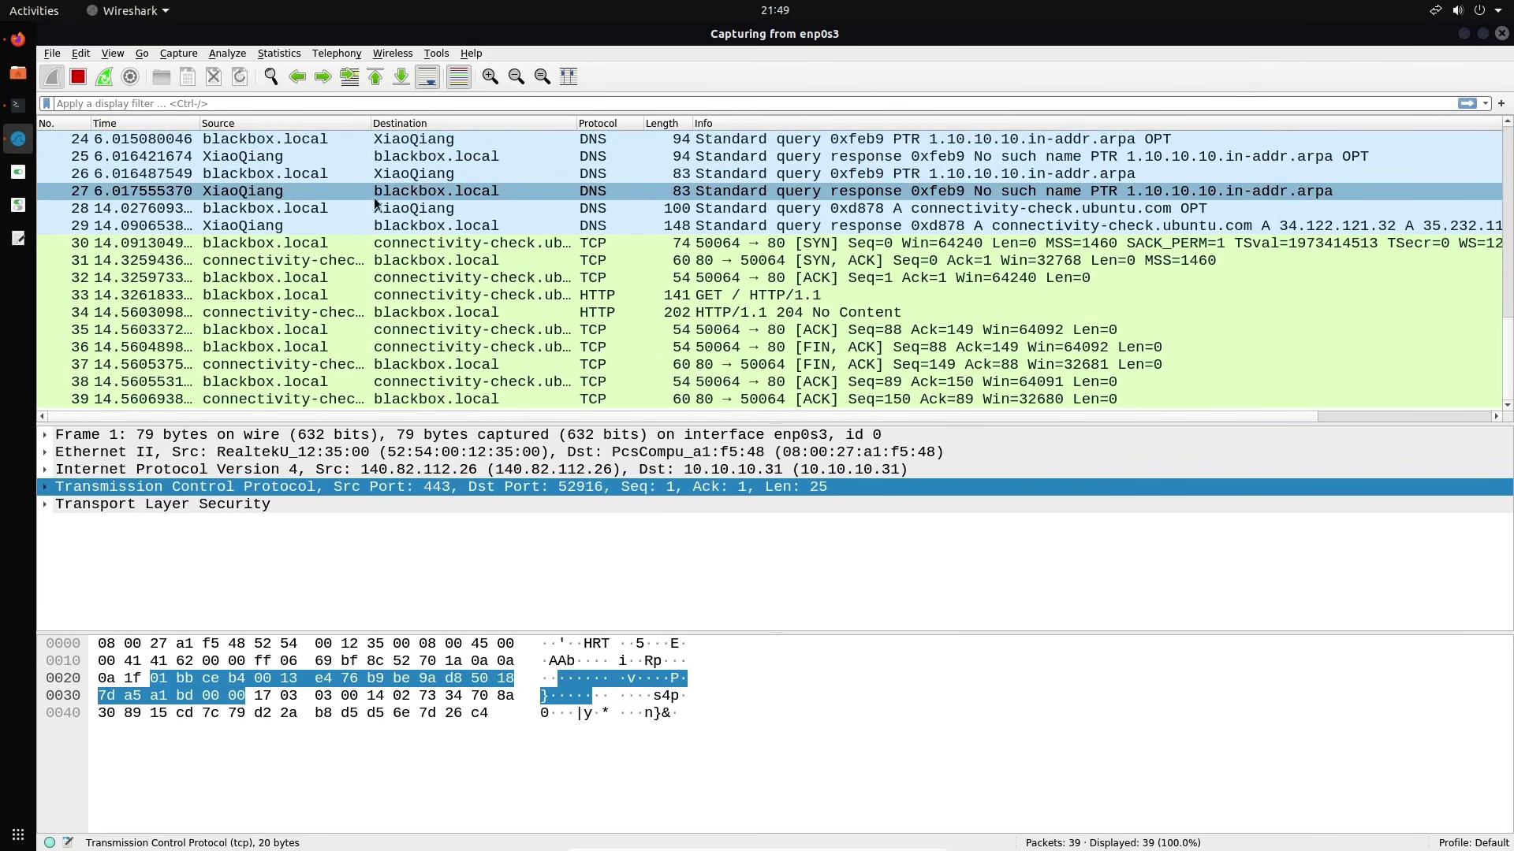
pyautogui.click(136, 77)
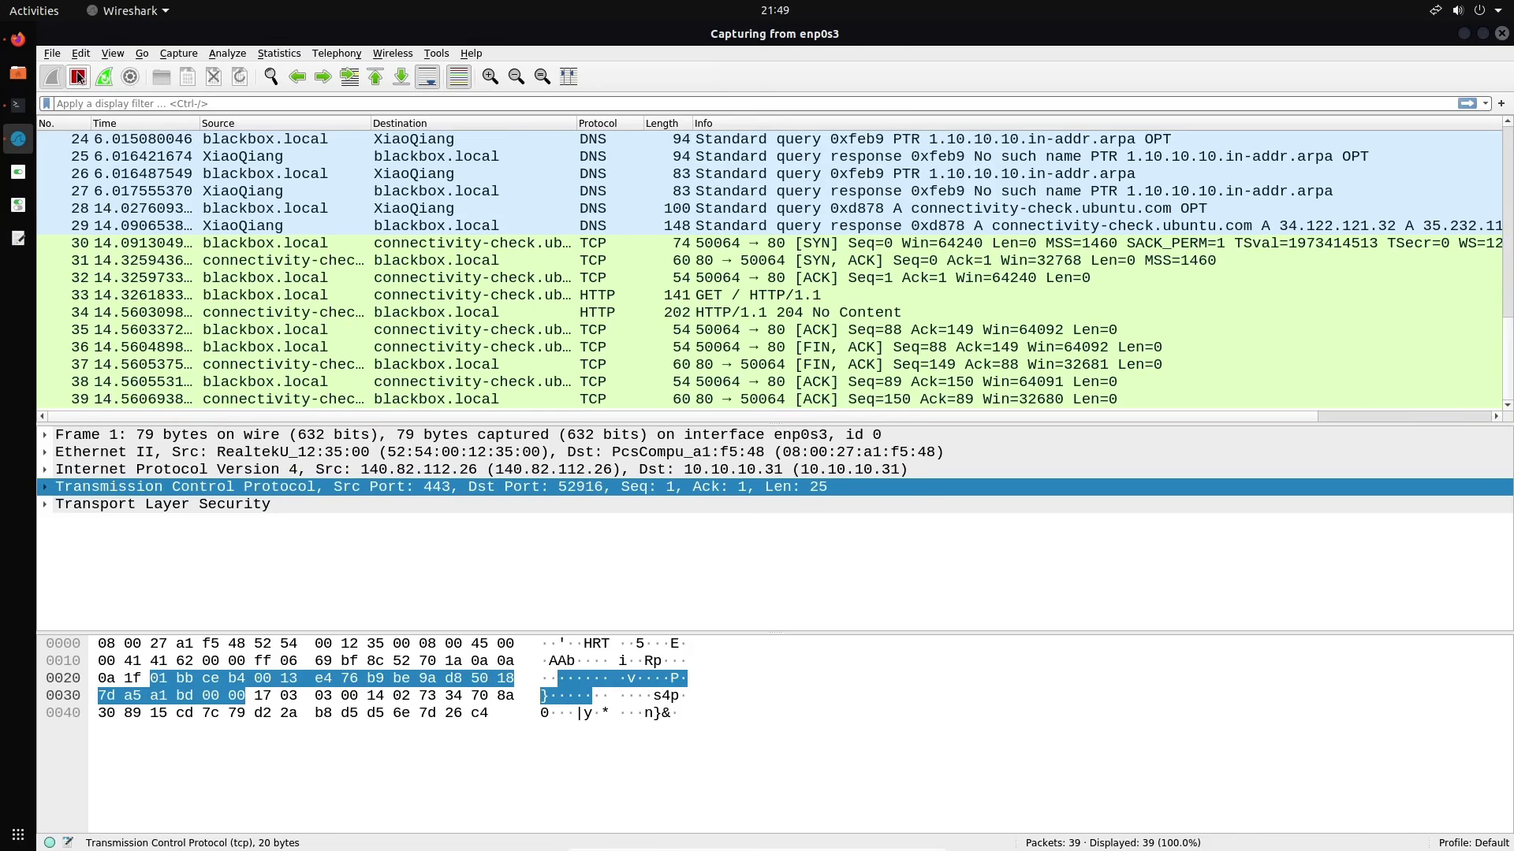
# Disable network name resolution, restart the enp0s3 capture without saving, then stop it empty
pyautogui.click(467, 243)
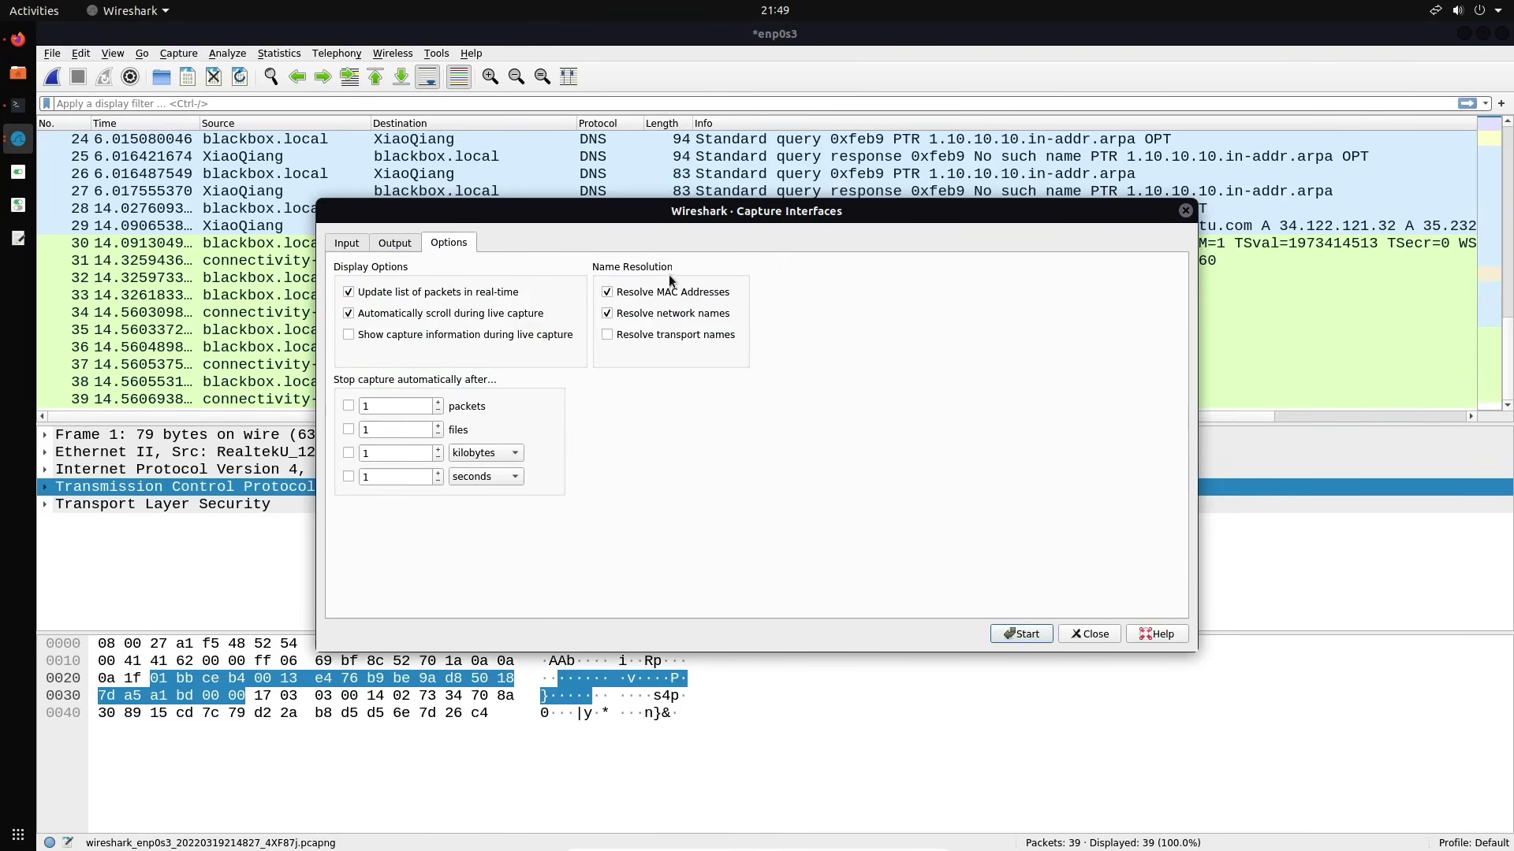
pyautogui.click(651, 322)
pyautogui.click(1023, 640)
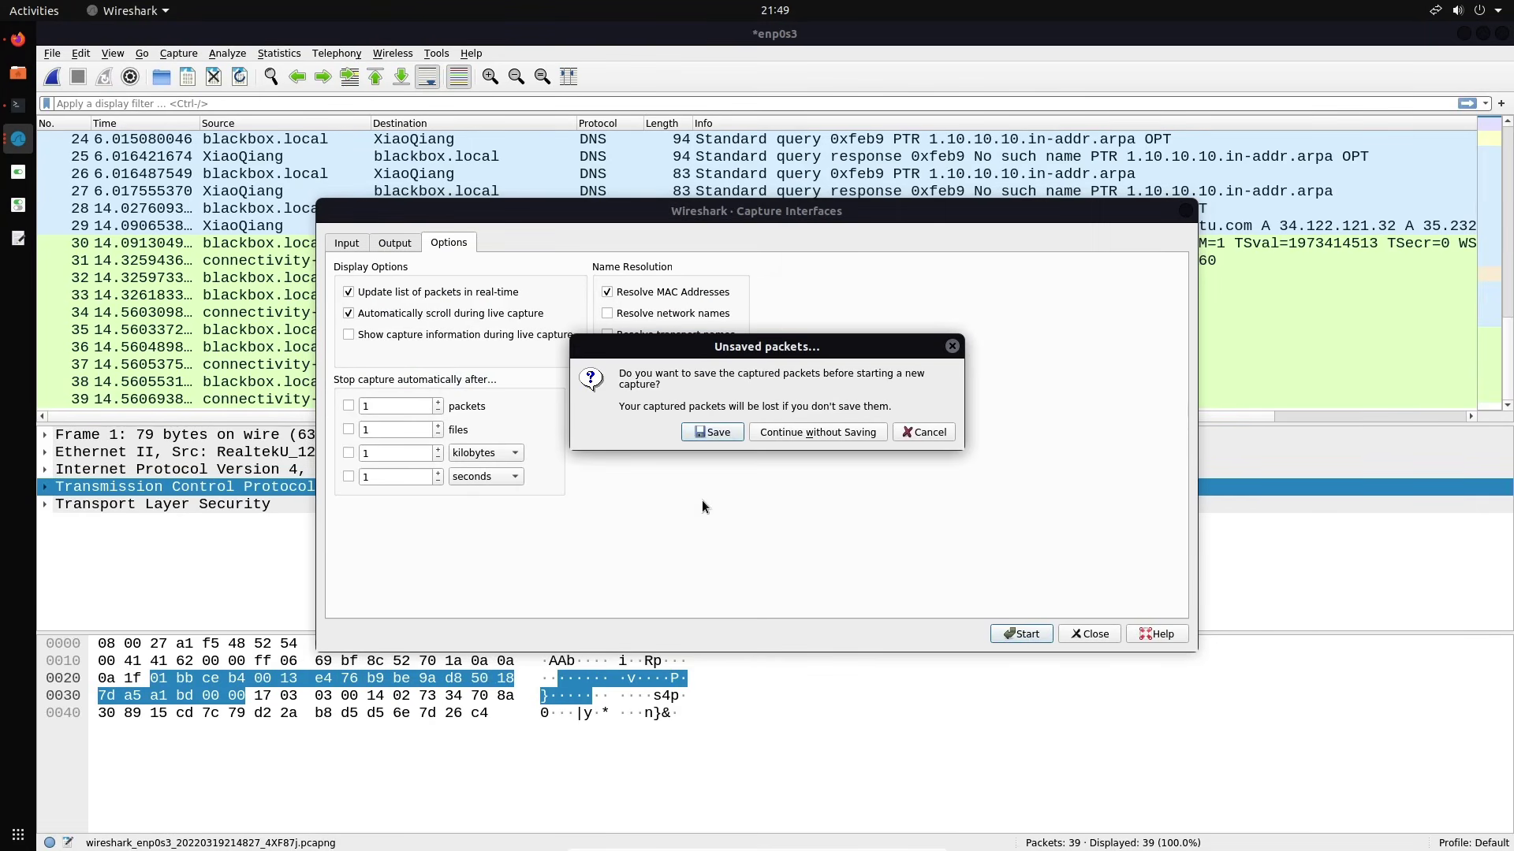
pyautogui.click(792, 435)
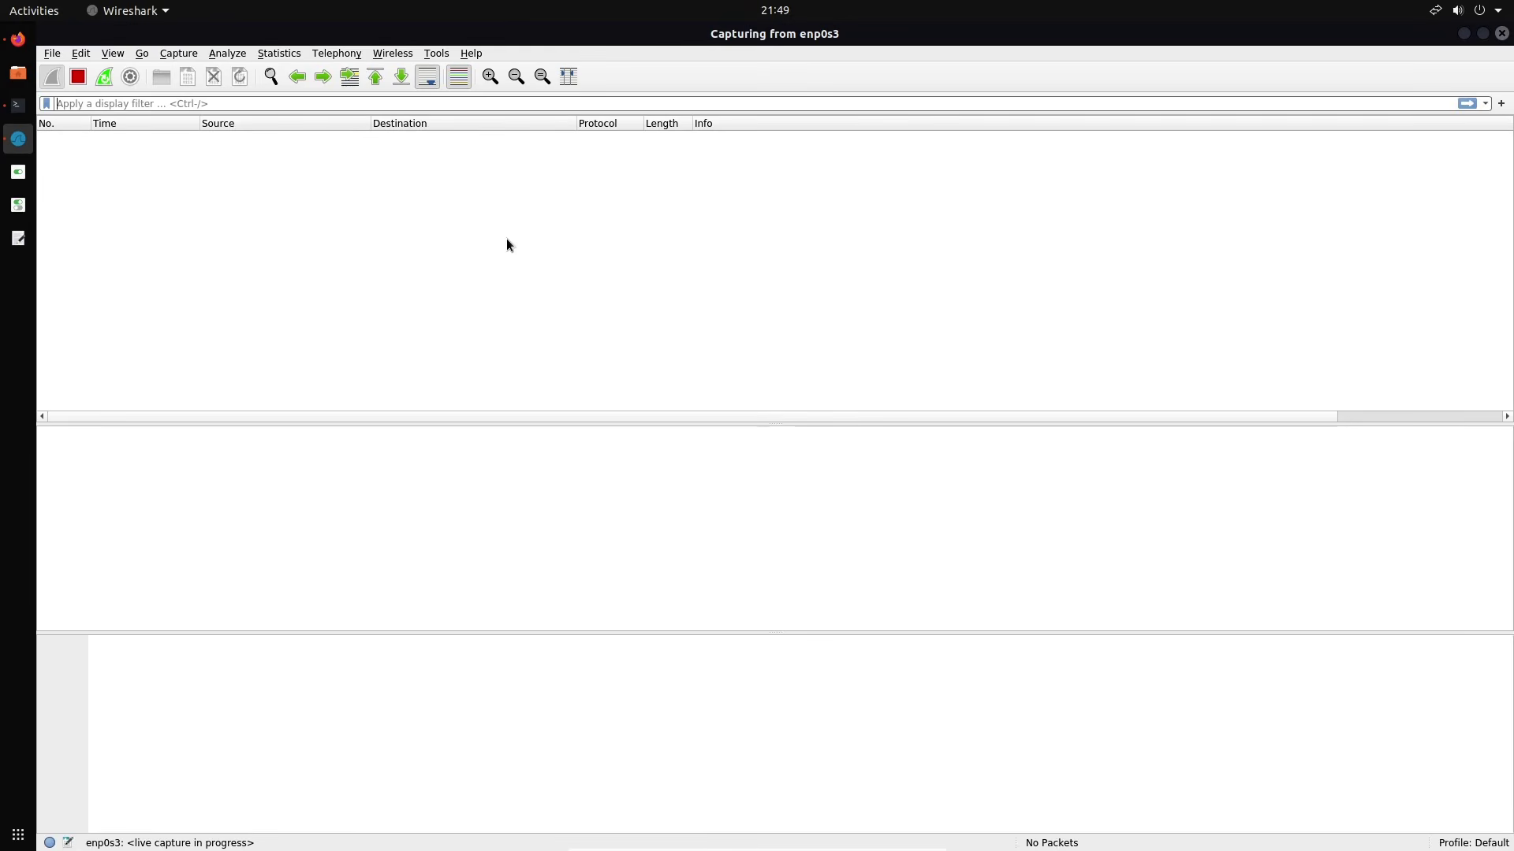
pyautogui.click(78, 76)
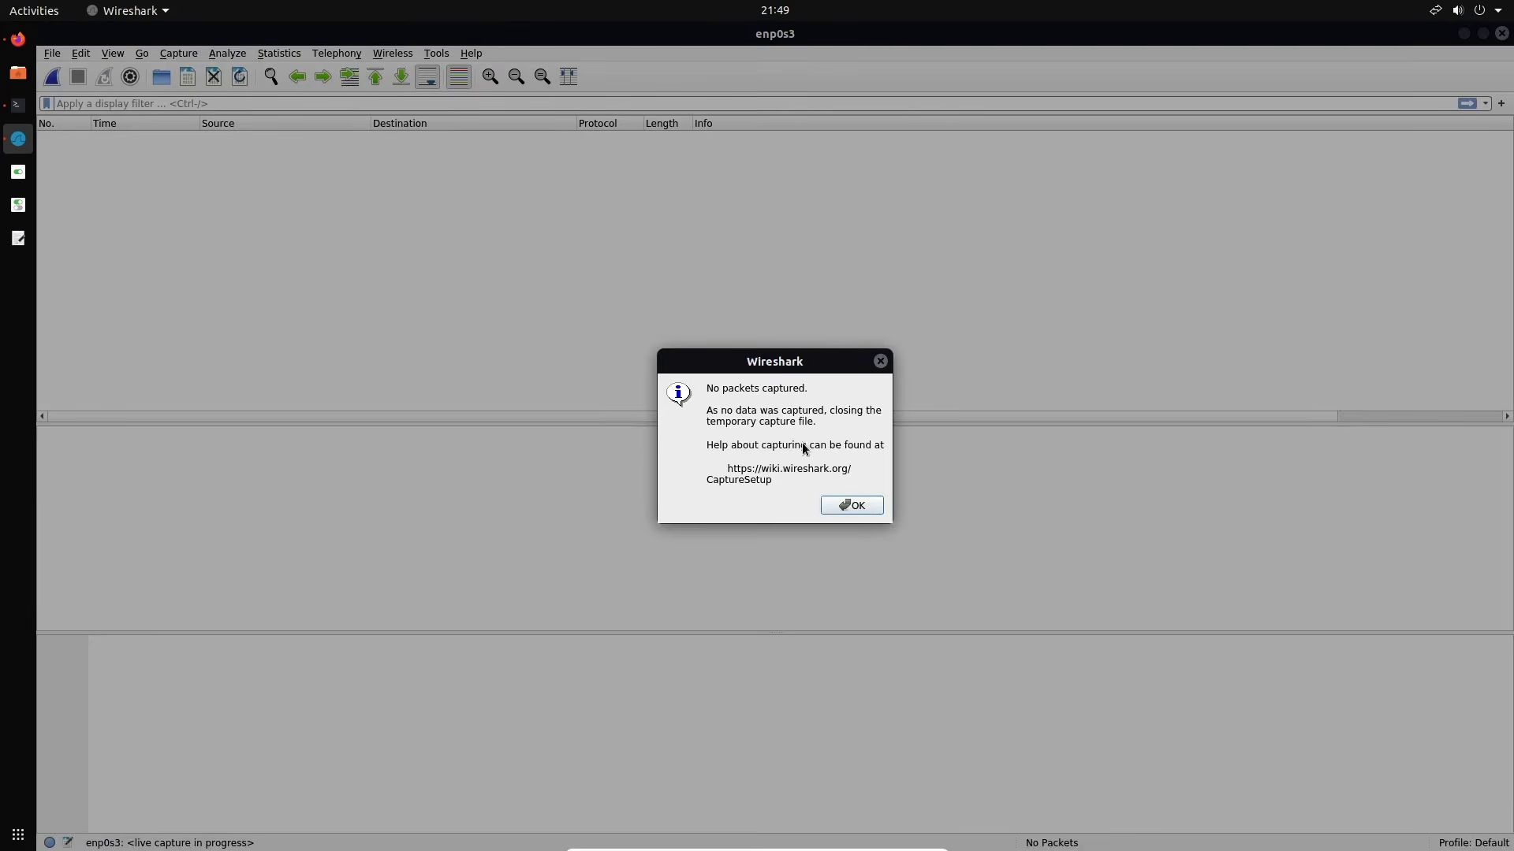
# Dismiss the no-packets notice and select enp0s3 in the welcome screen's interface list
pyautogui.click(847, 505)
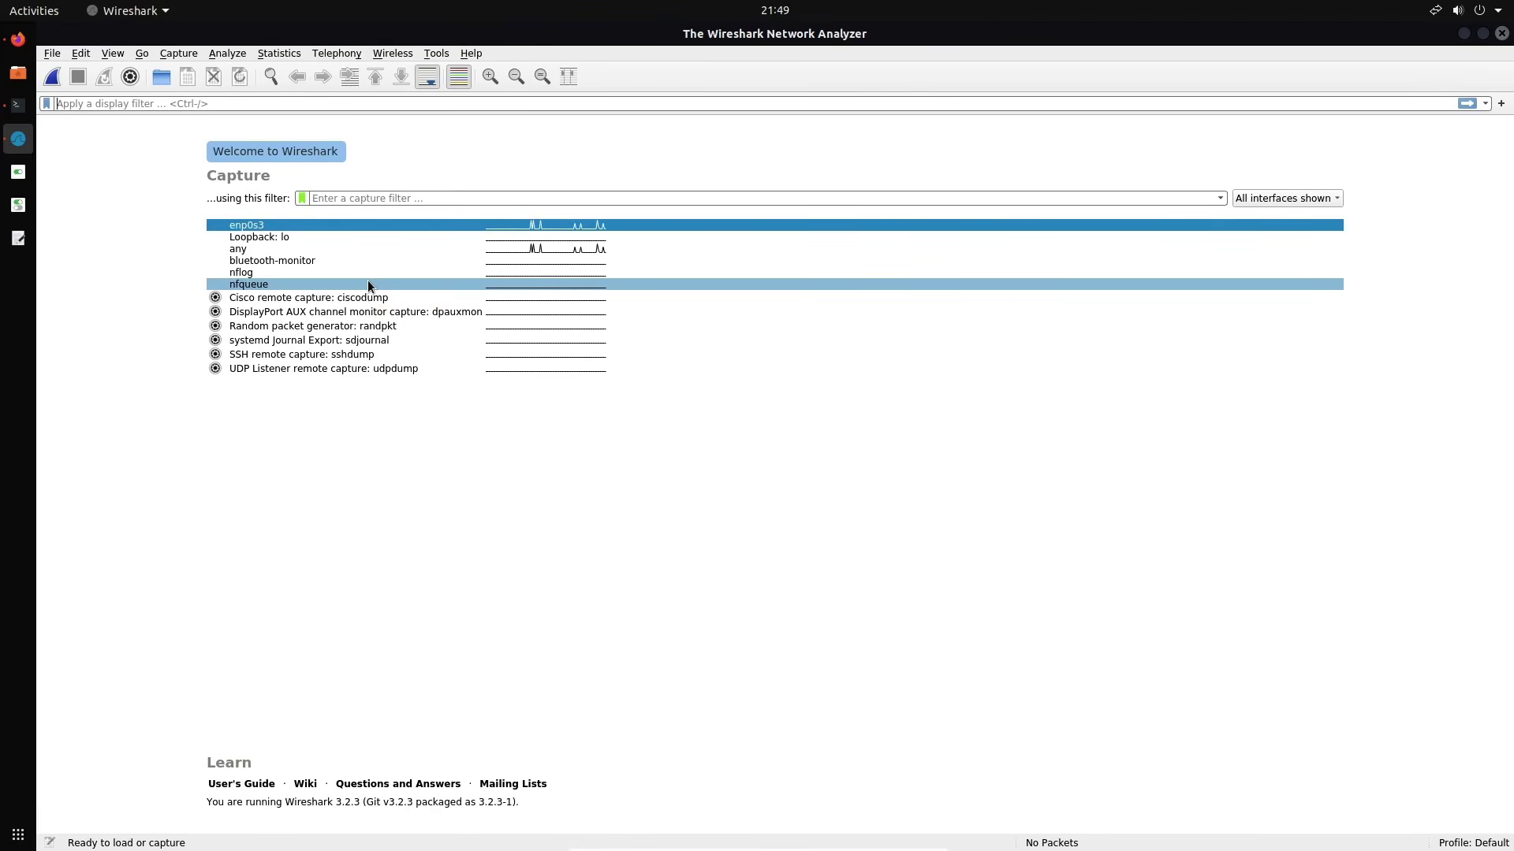
pyautogui.click(773, 524)
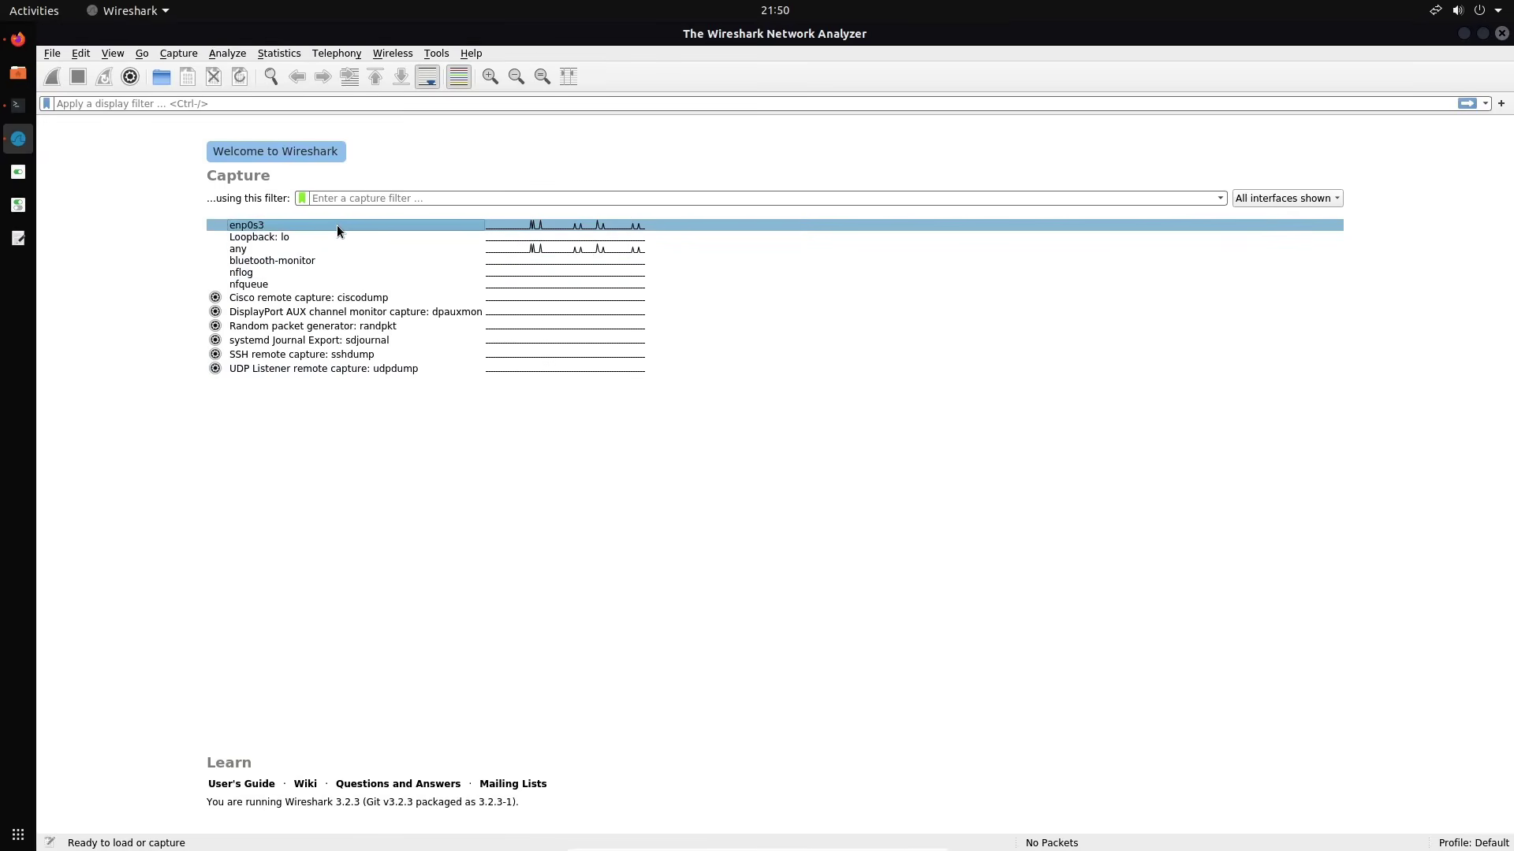
pyautogui.moveTo(337, 225)
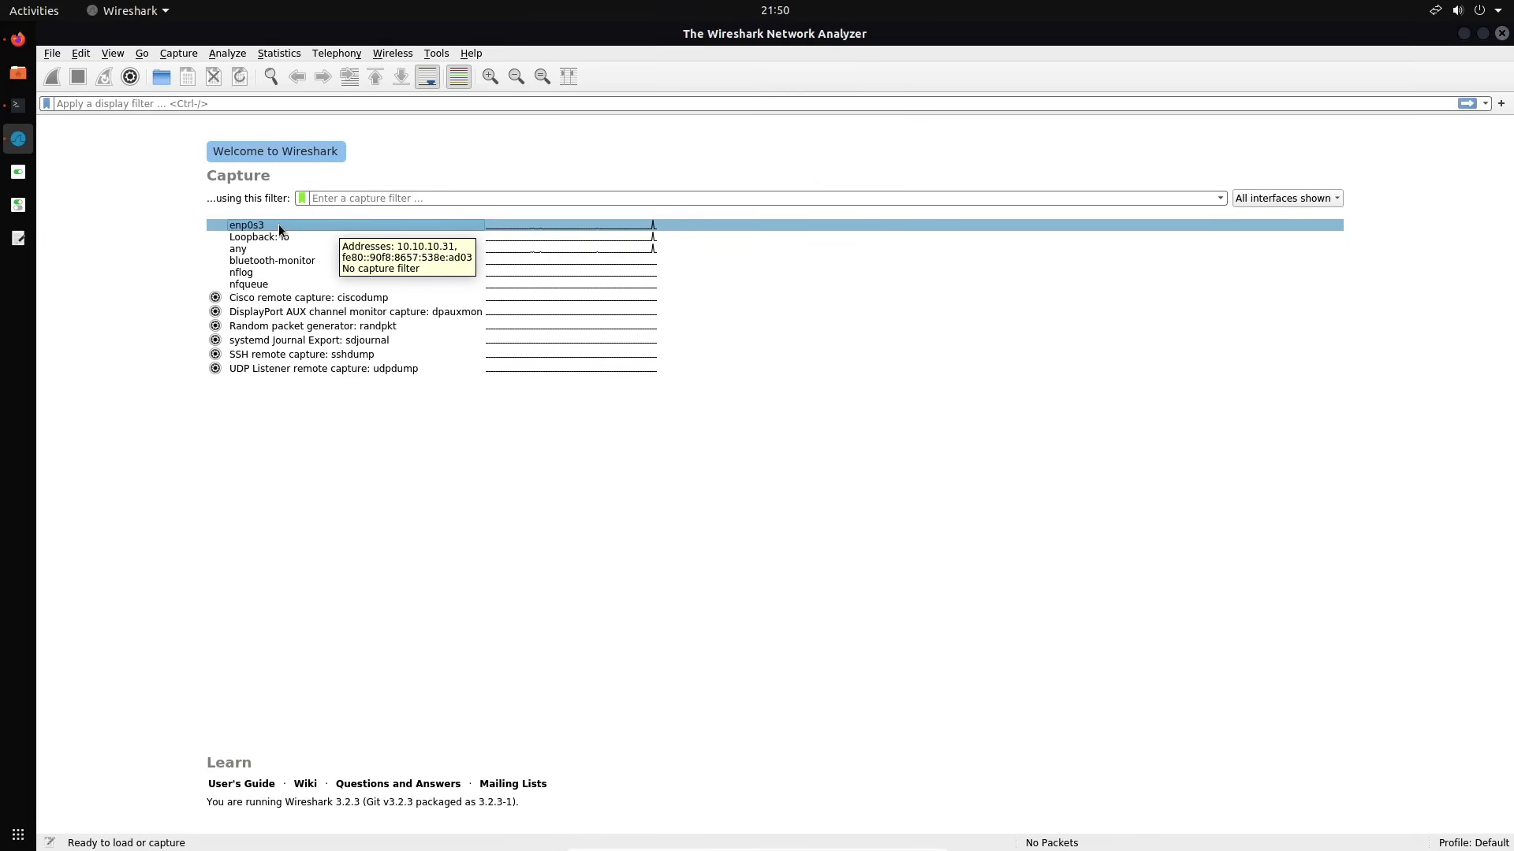
# Start a live enp0s3 capture and open Preferences, enlarging and repositioning its window
pyautogui.doubleClick(279, 226)
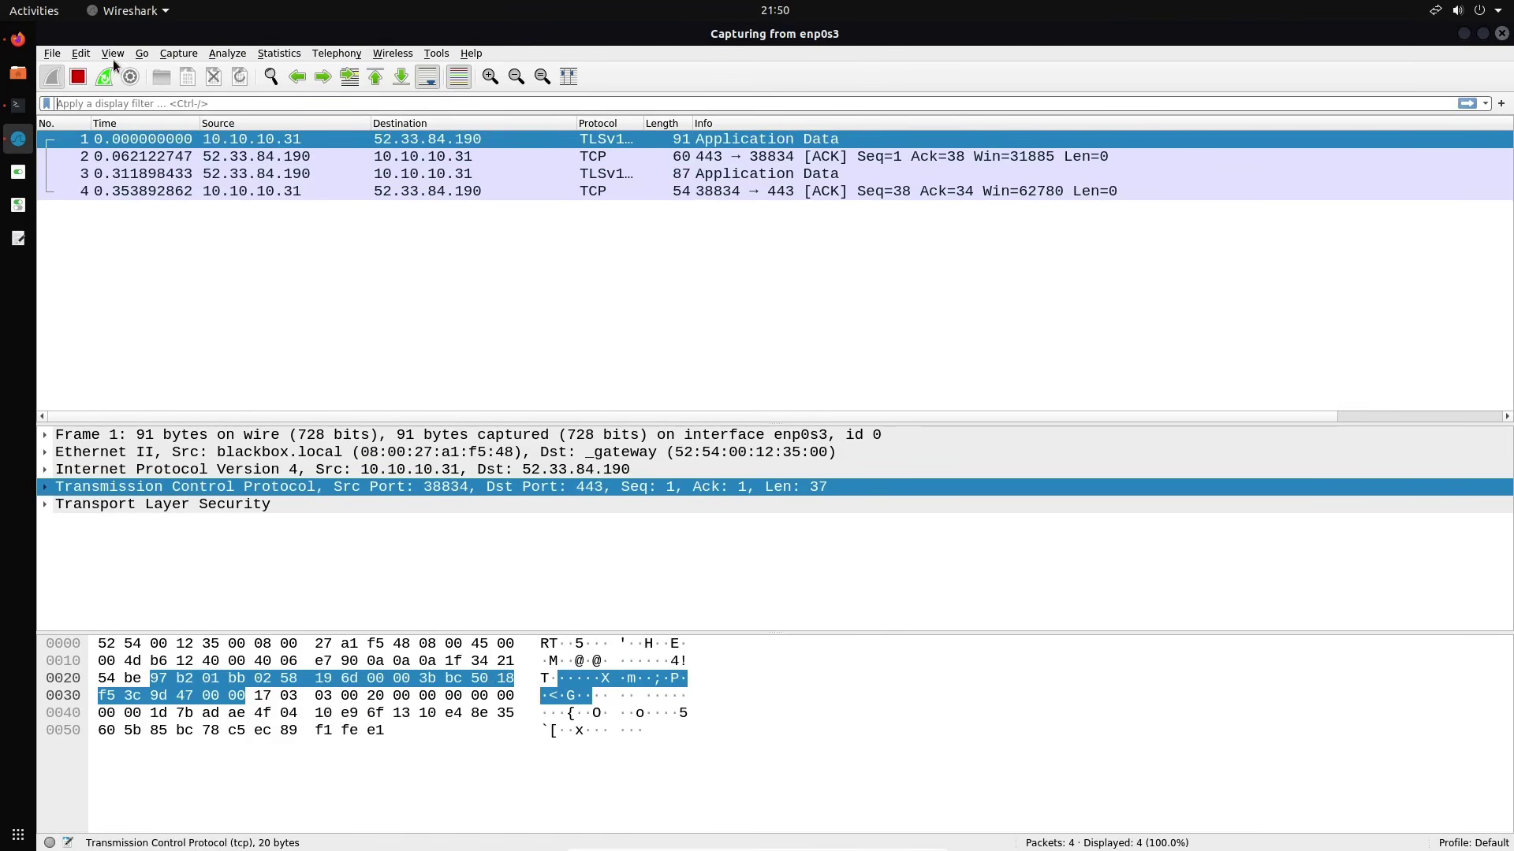
pyautogui.click(88, 54)
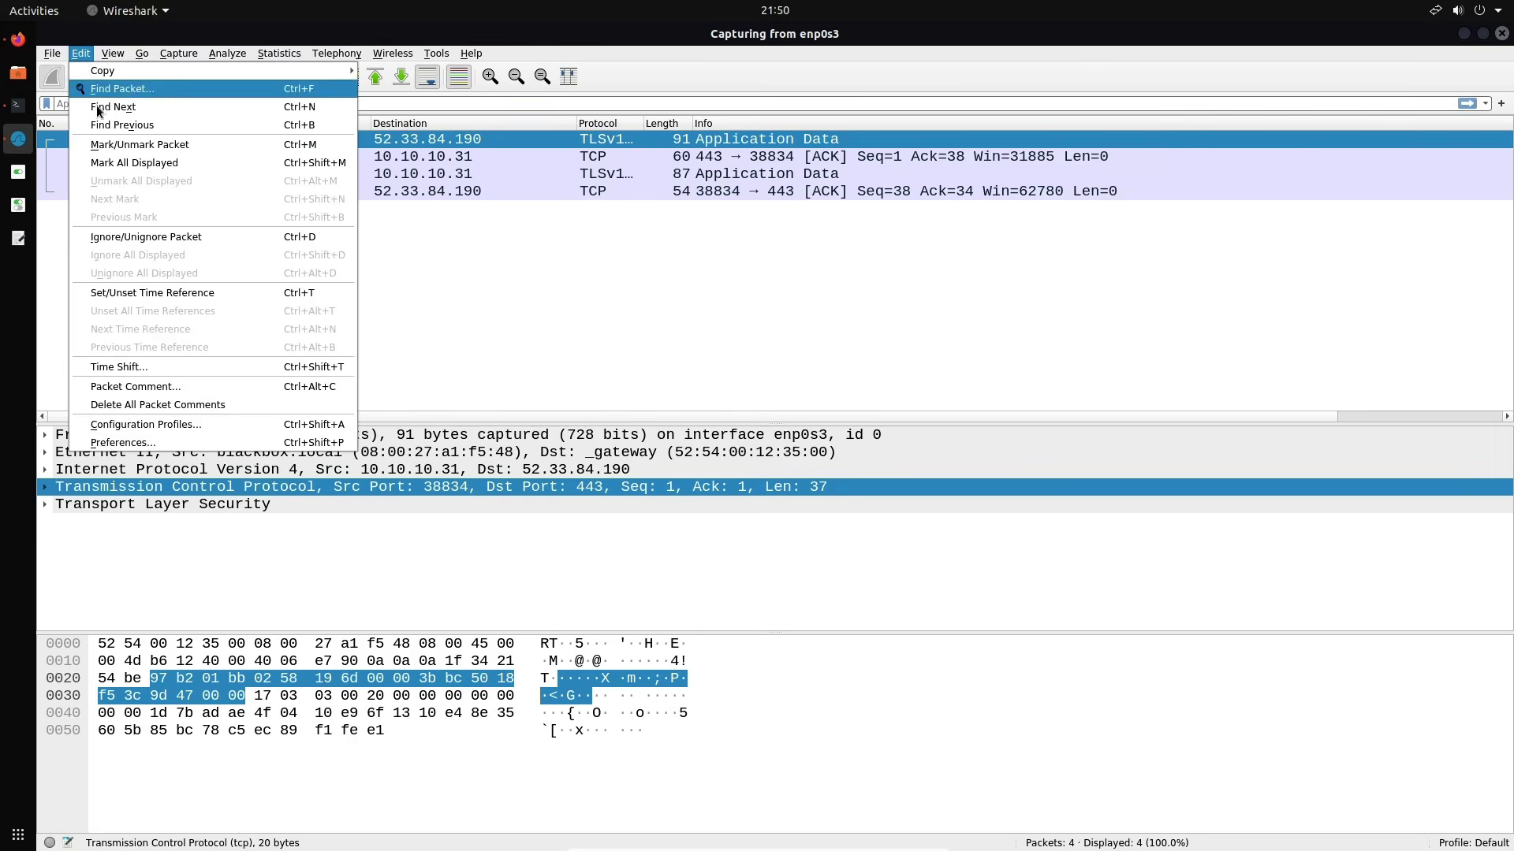
pyautogui.click(113, 444)
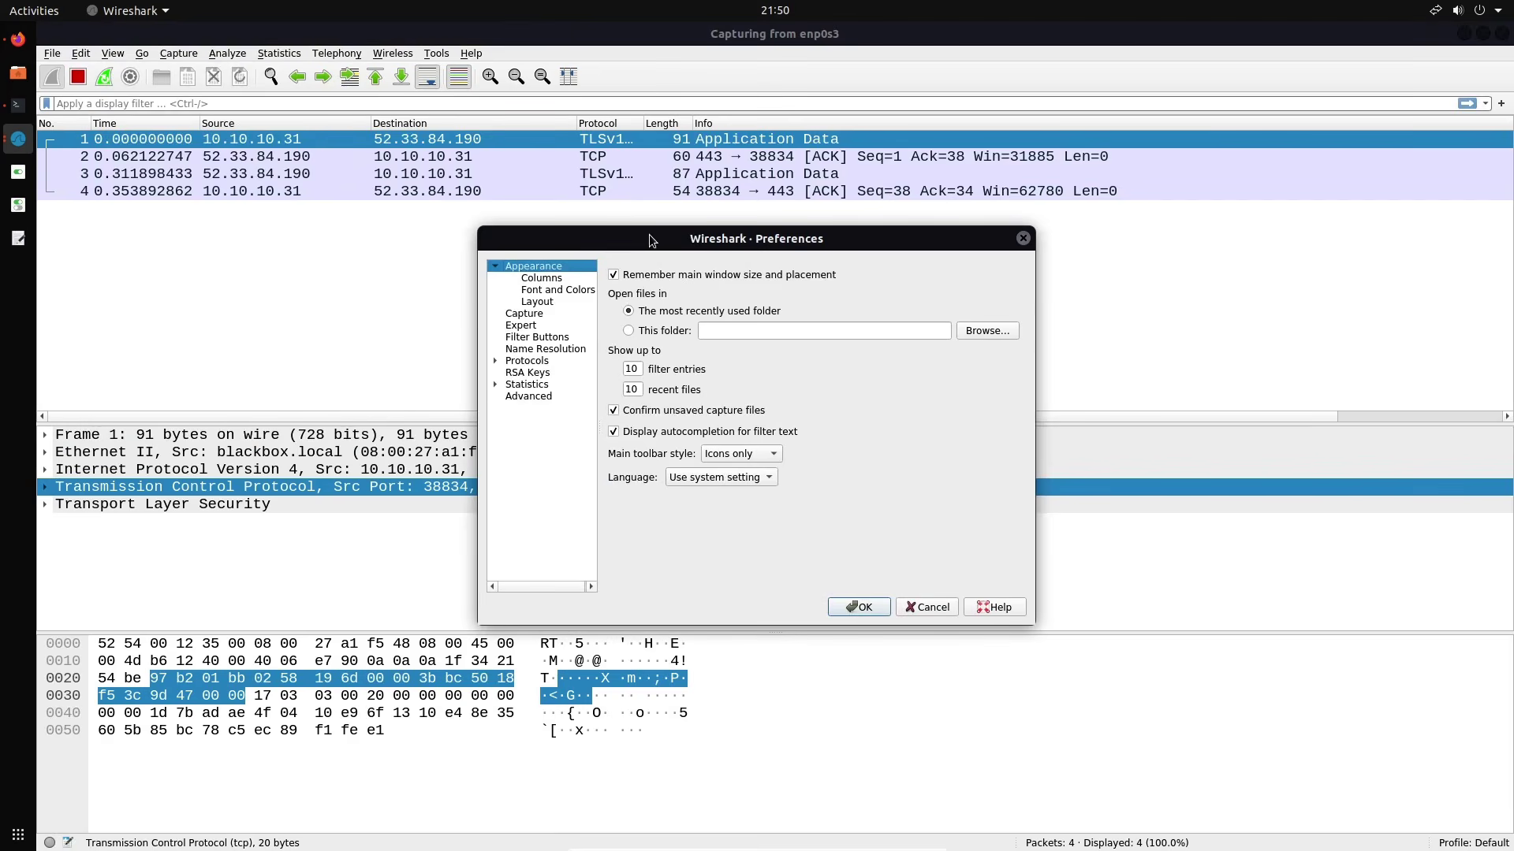
pyautogui.moveTo(649, 240); pyautogui.dragTo(597, 204)
pyautogui.moveTo(982, 591); pyautogui.dragTo(1171, 690)
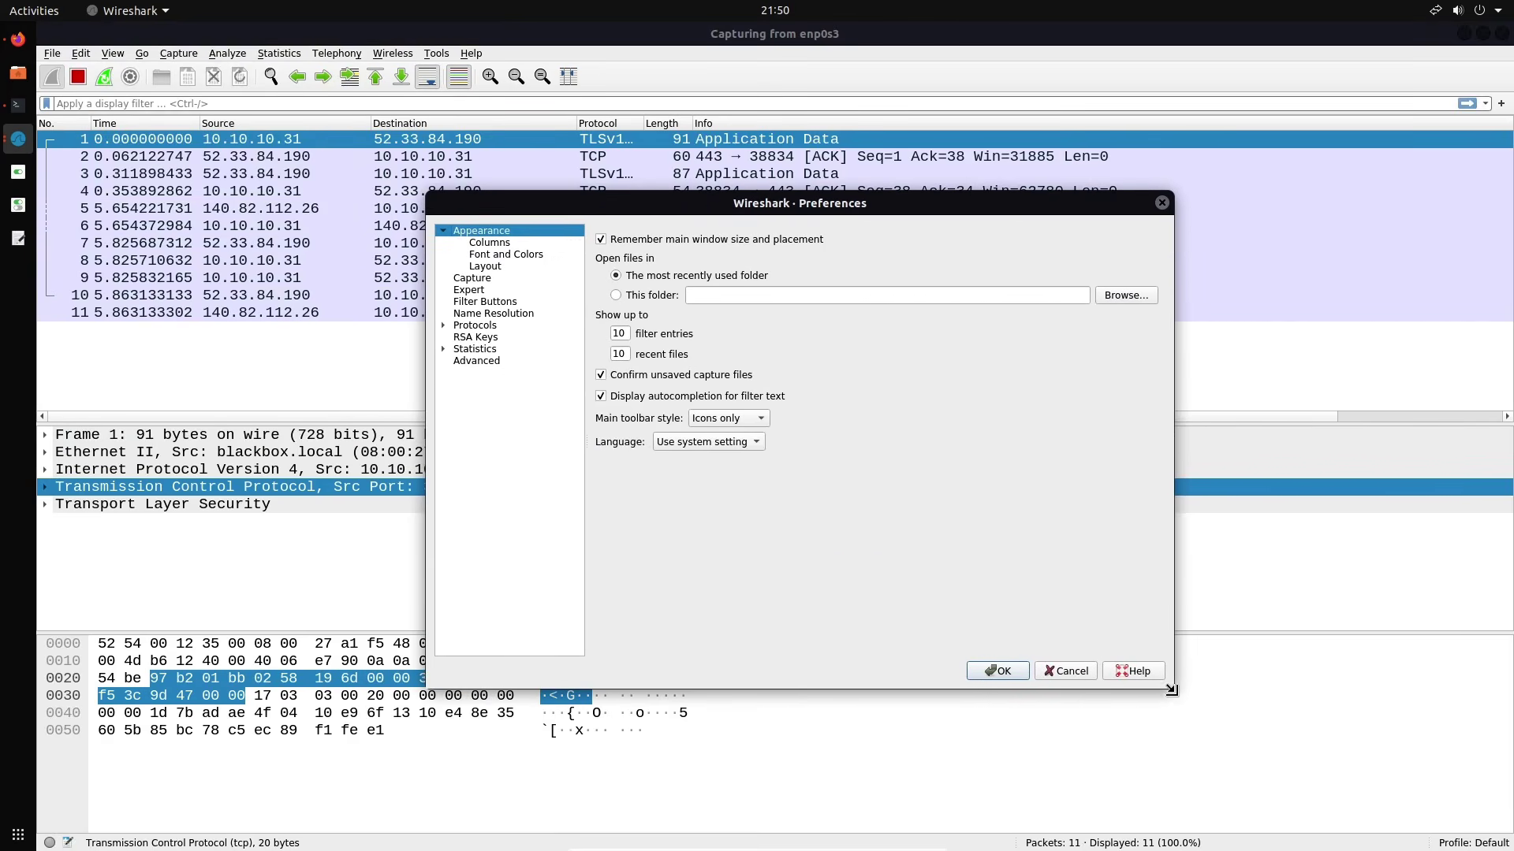
pyautogui.moveTo(748, 210); pyautogui.dragTo(710, 190)
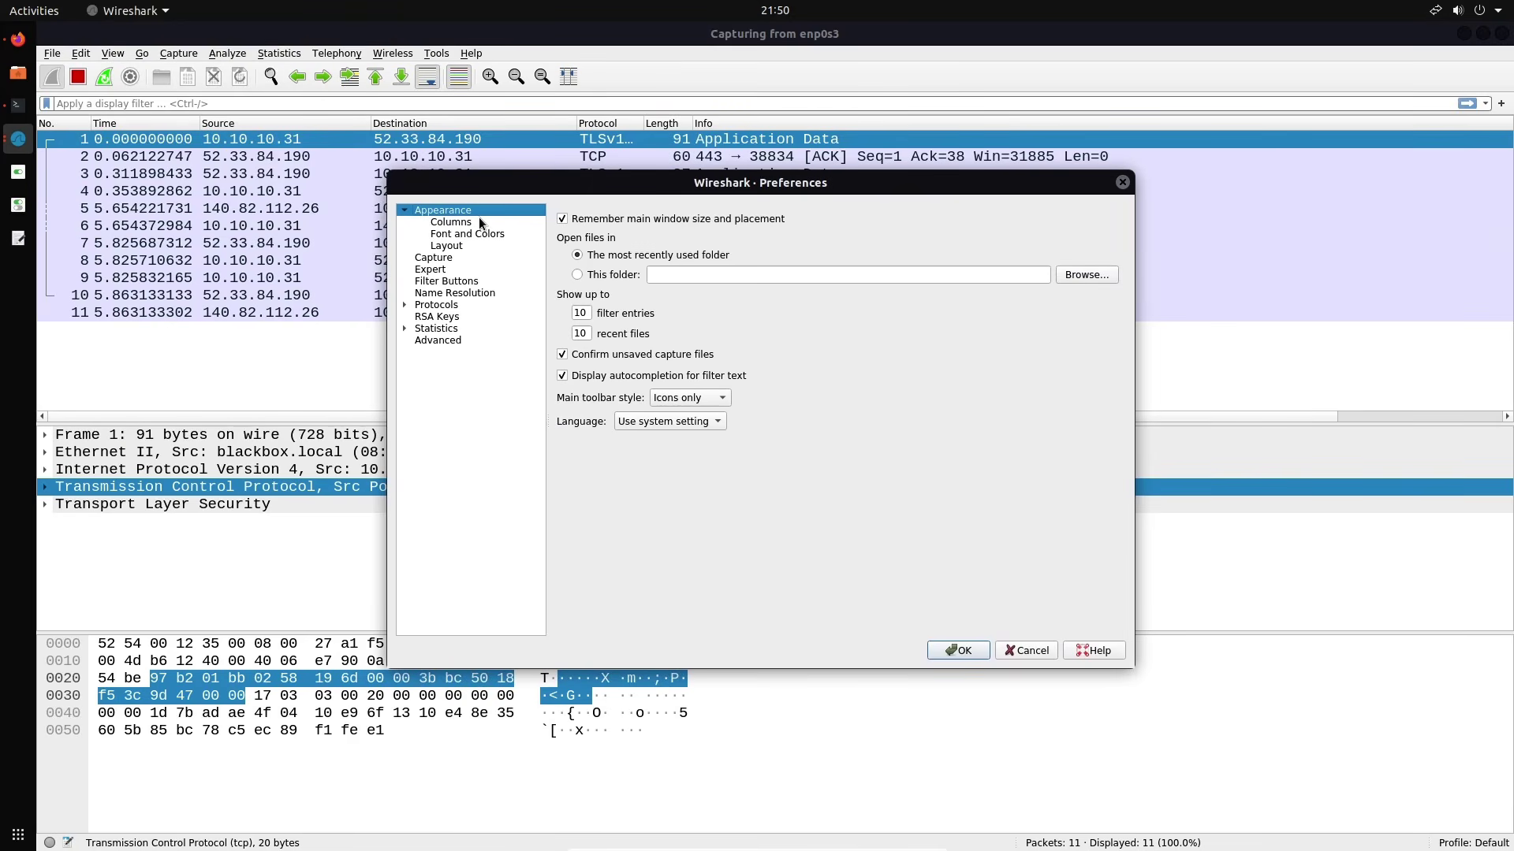
# Set the main window font to Liberation Mono Italic size 11 and apply it
pyautogui.click(480, 219)
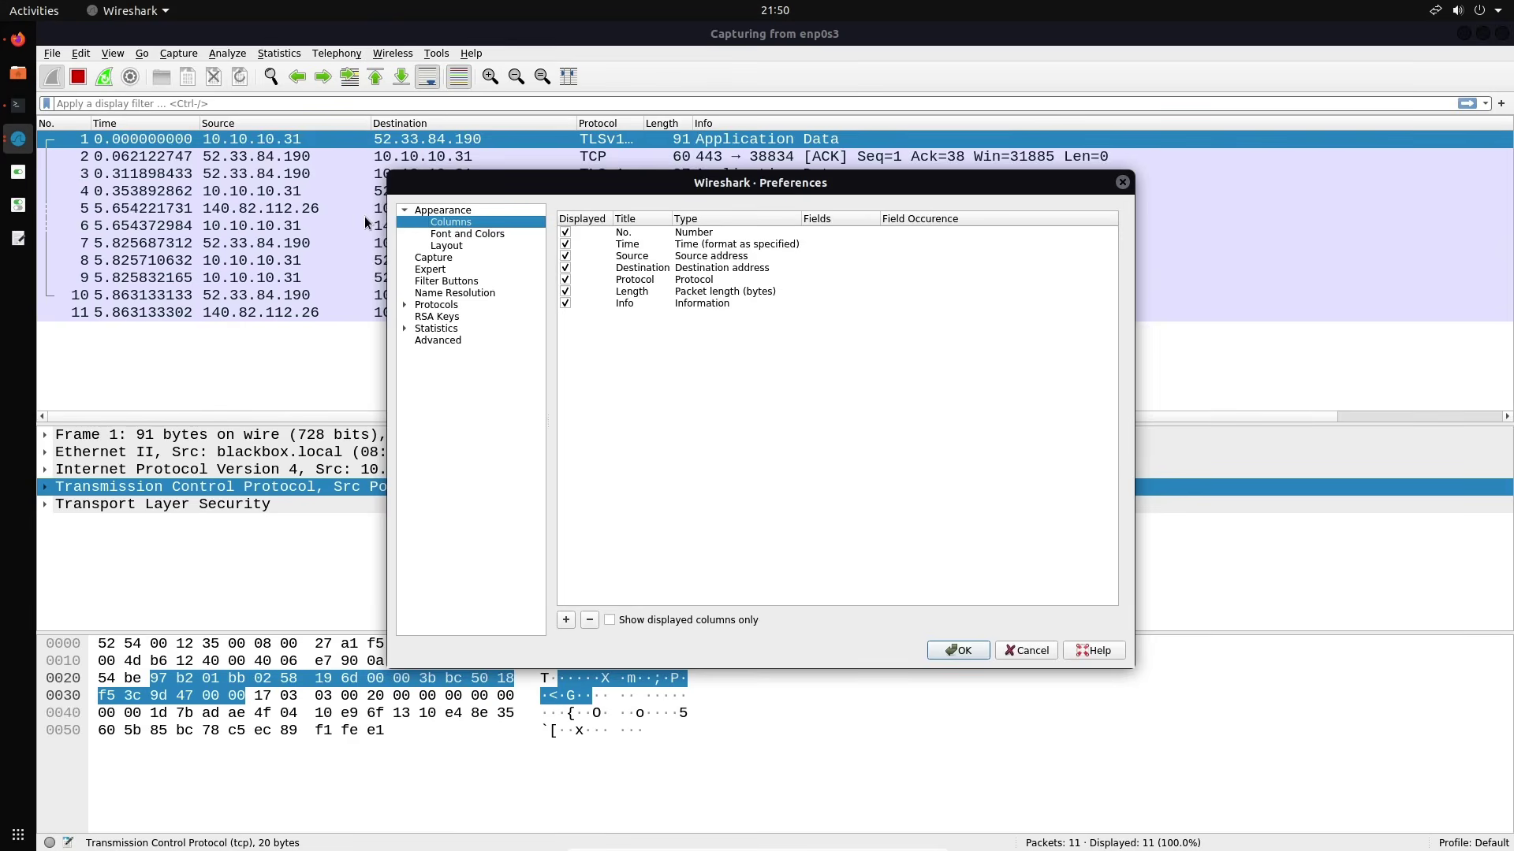
pyautogui.moveTo(609, 192); pyautogui.dragTo(531, 243)
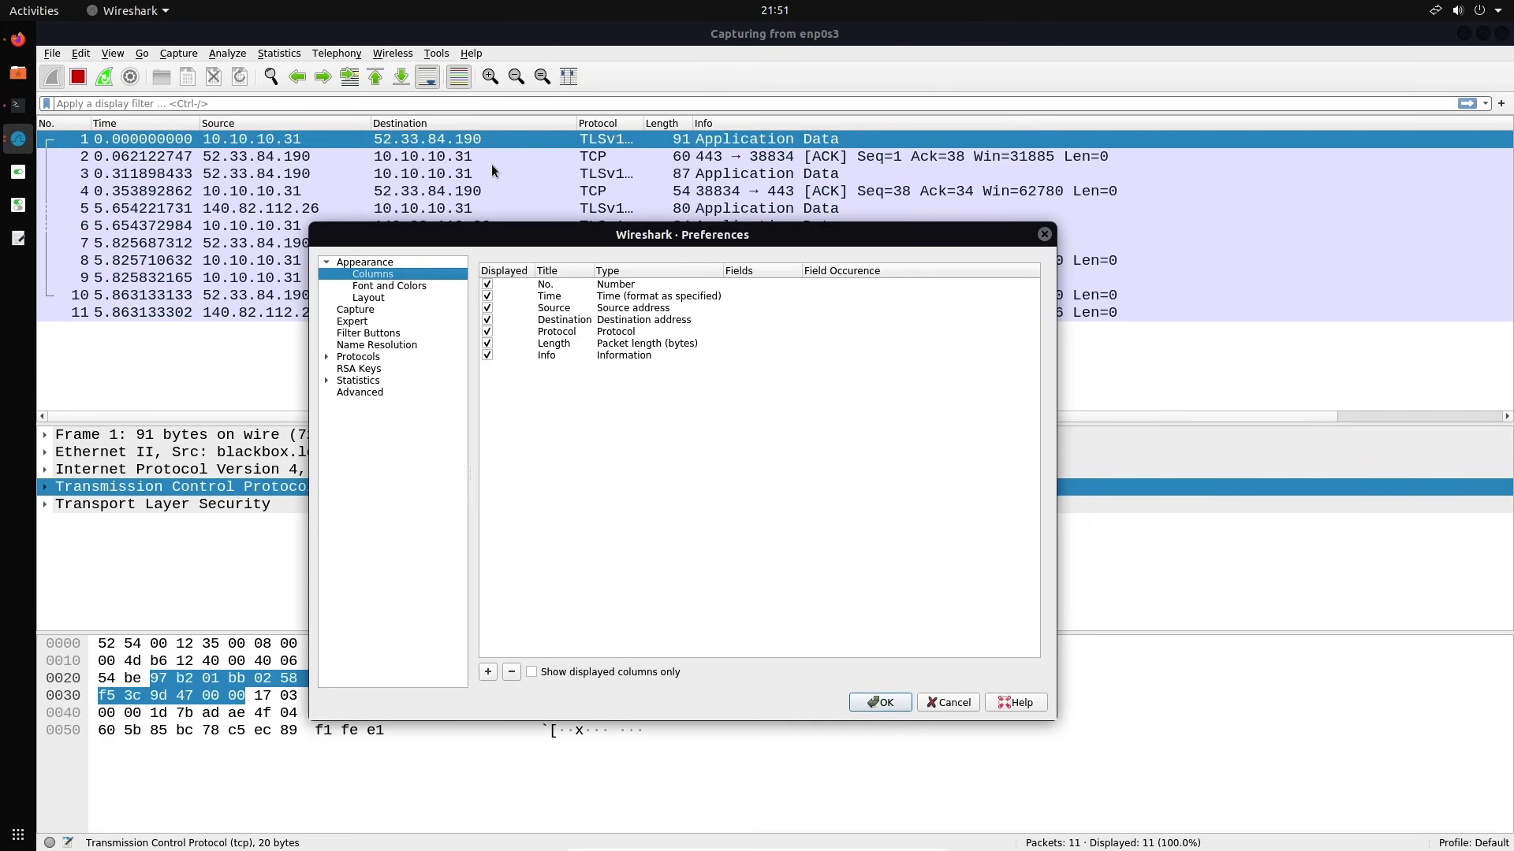
pyautogui.click(419, 288)
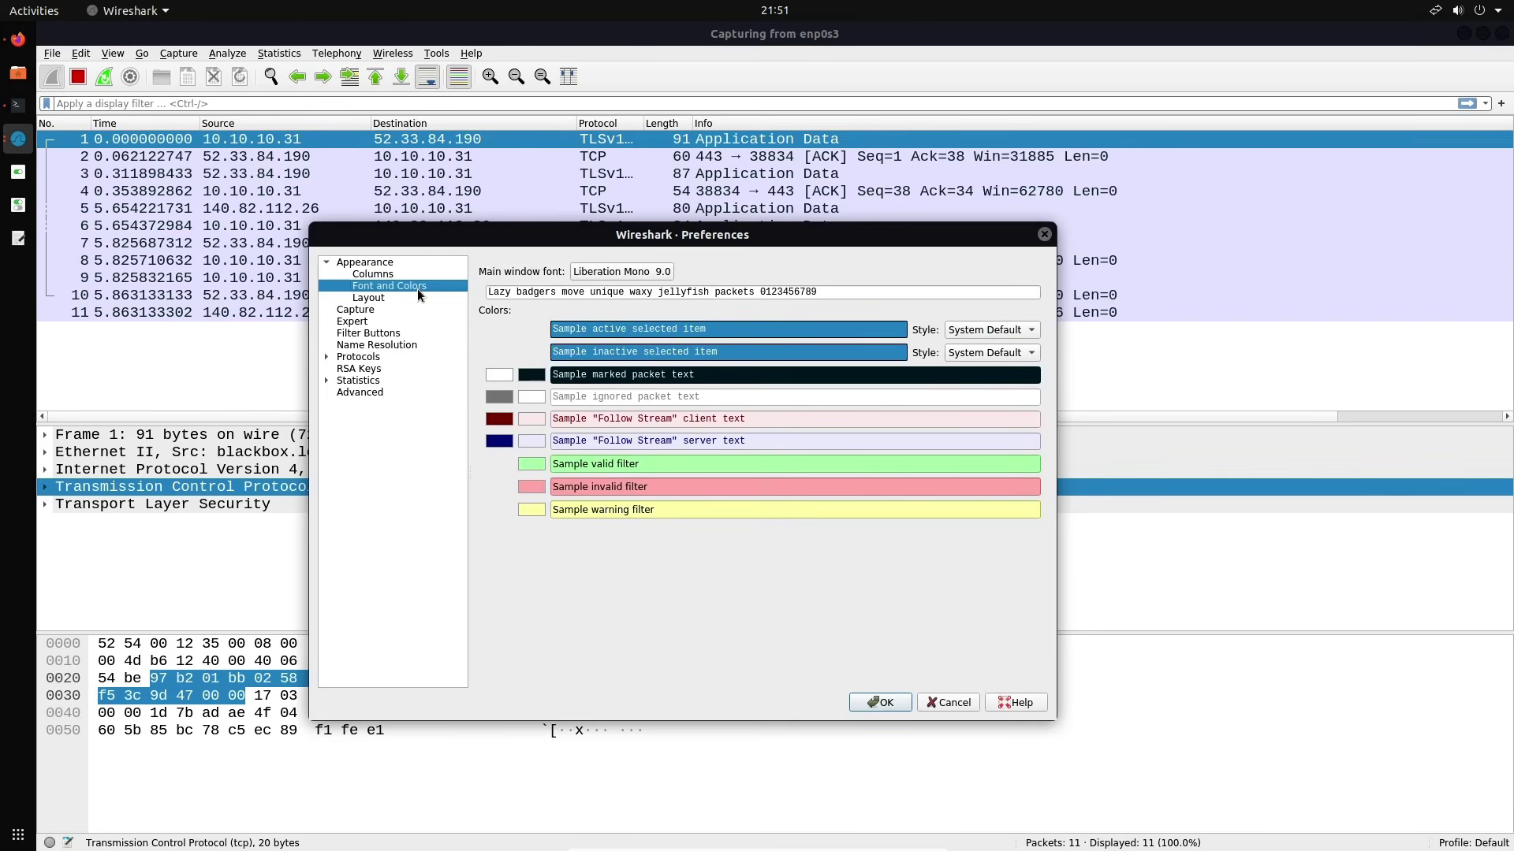
pyautogui.moveTo(839, 234); pyautogui.dragTo(858, 197)
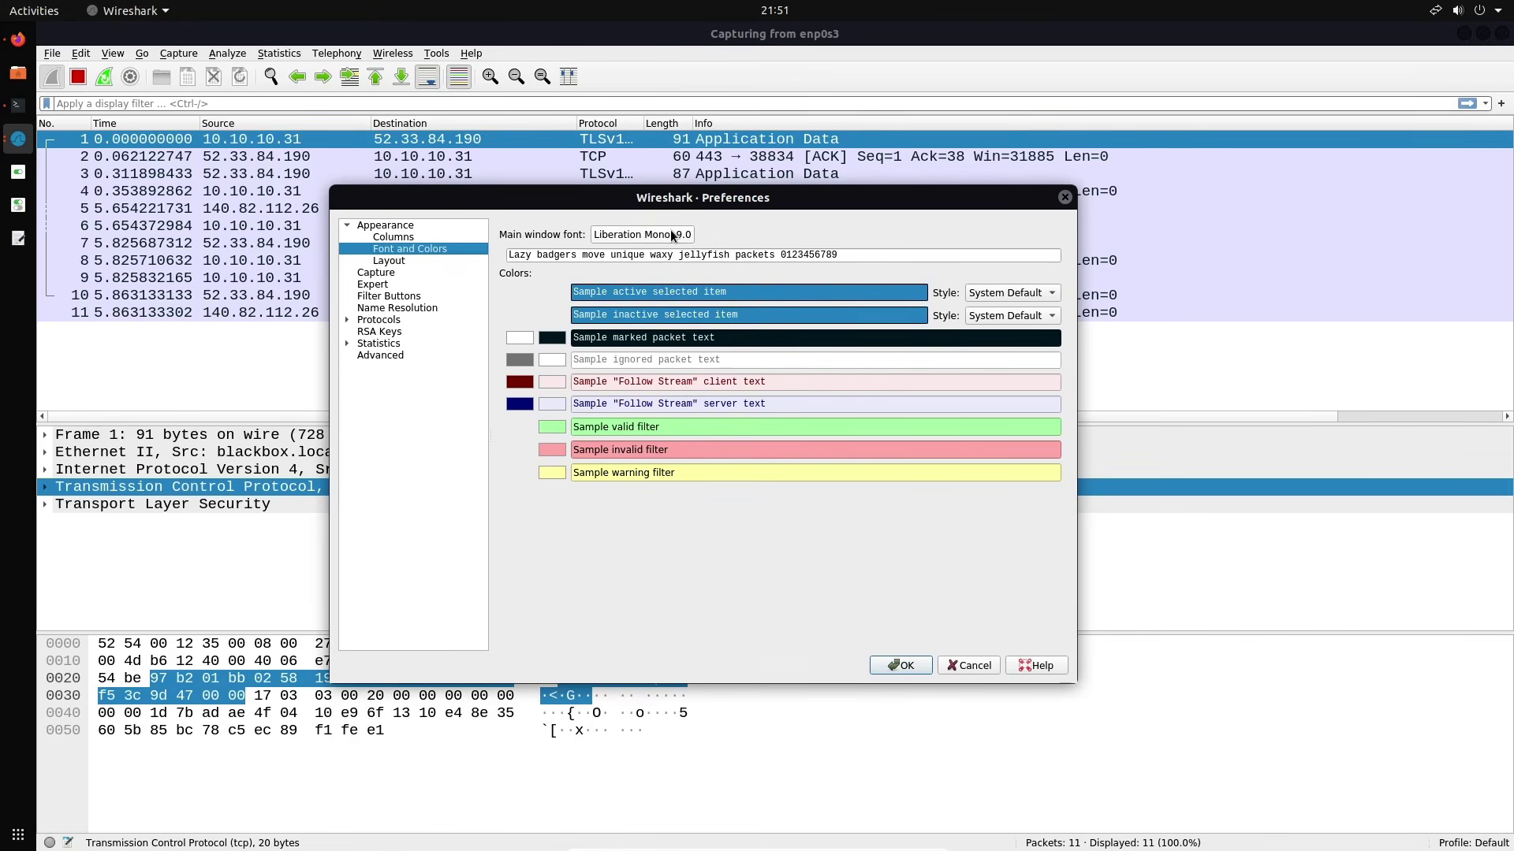
pyautogui.moveTo(722, 207); pyautogui.dragTo(783, 204)
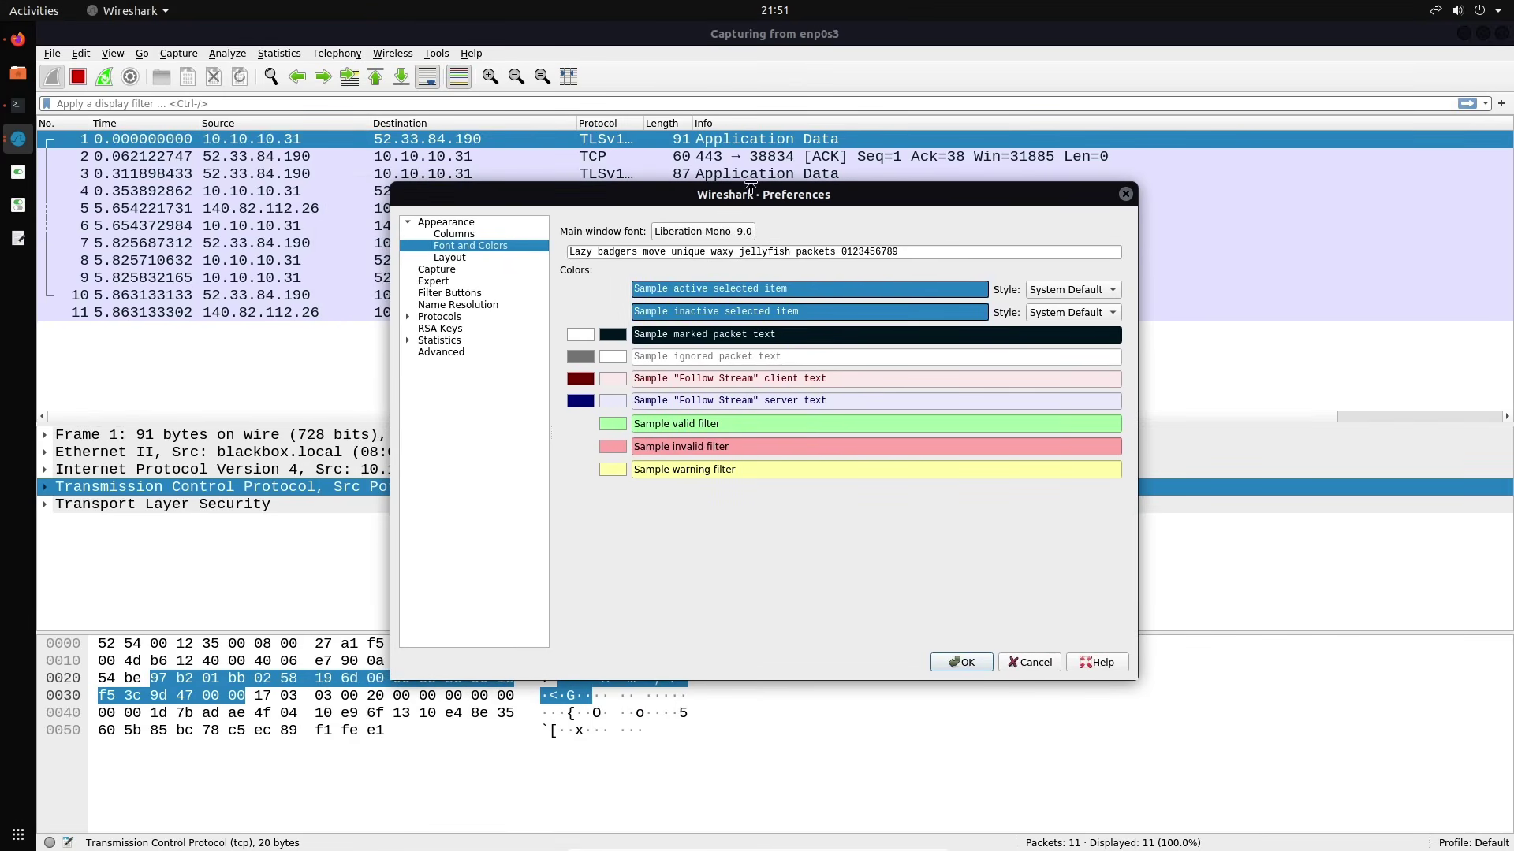
pyautogui.click(718, 235)
pyautogui.click(922, 394)
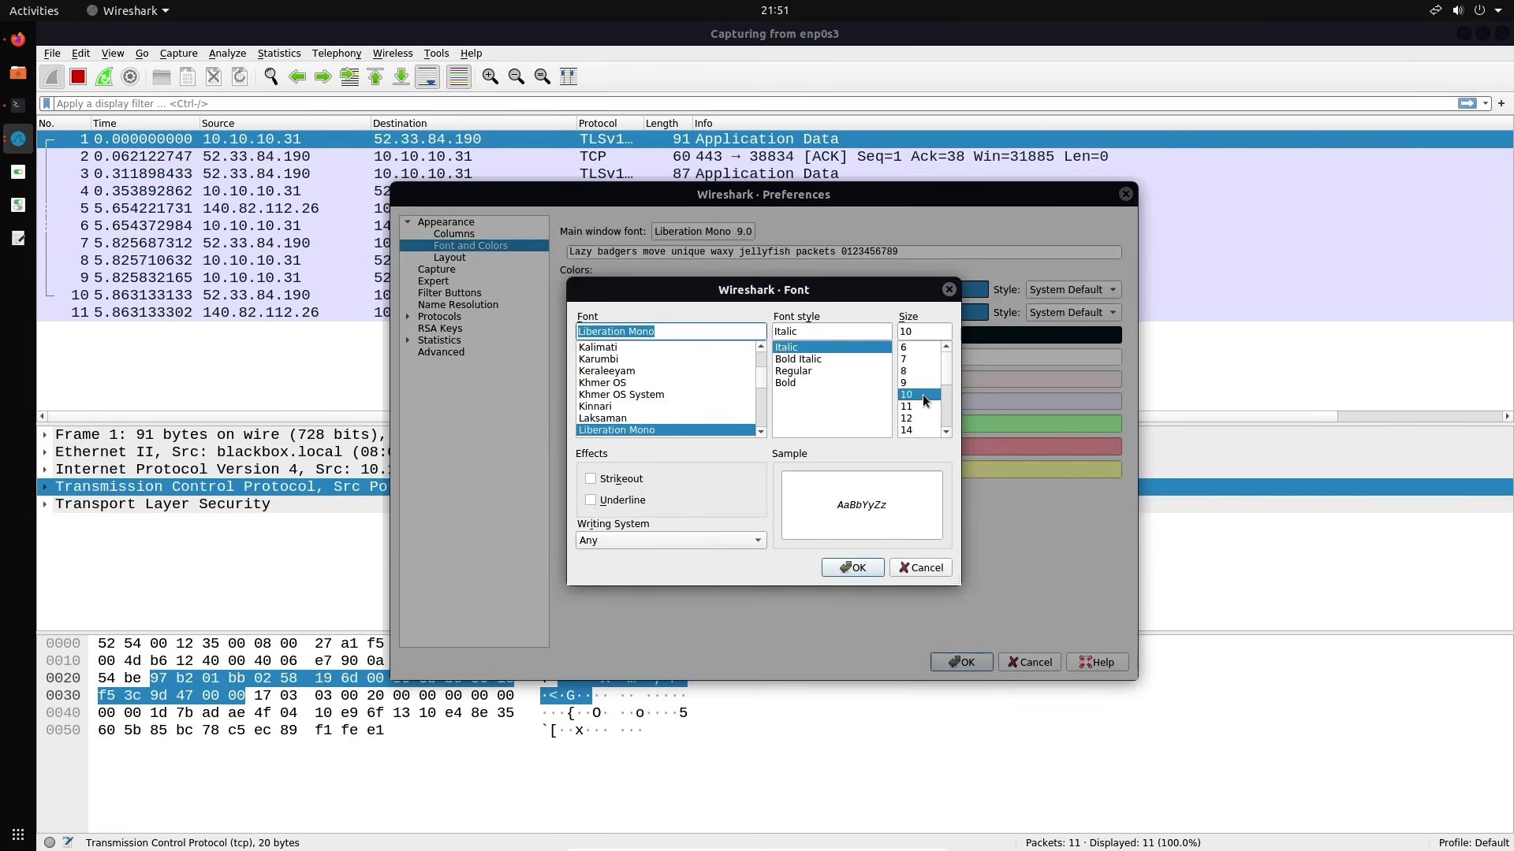
pyautogui.click(918, 407)
pyautogui.click(871, 566)
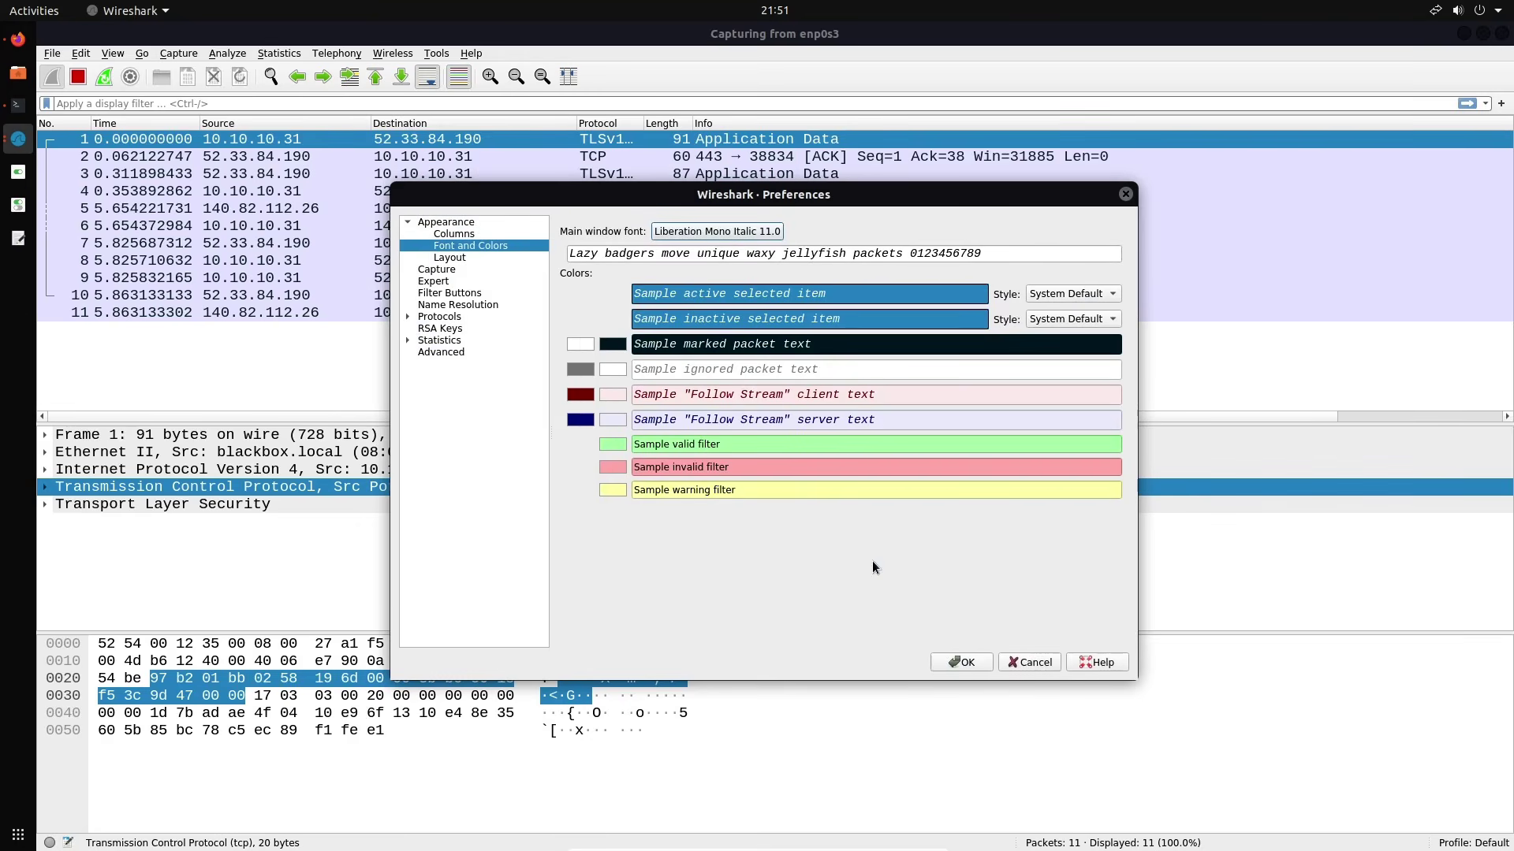
pyautogui.click(964, 662)
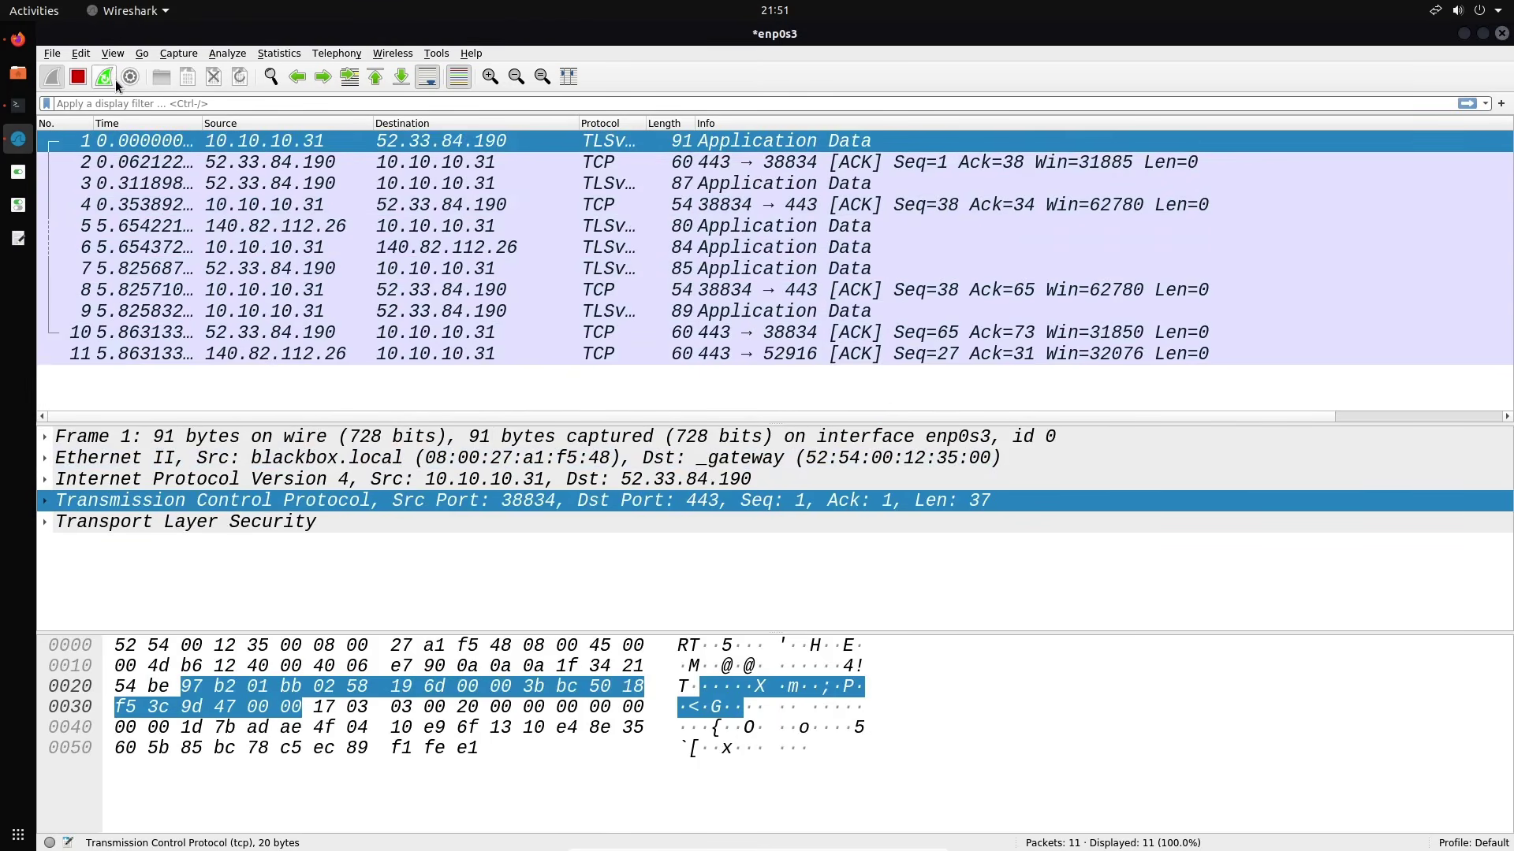
# Change the main window font to Liberation Mono Regular 11 in Preferences
pyautogui.click(91, 55)
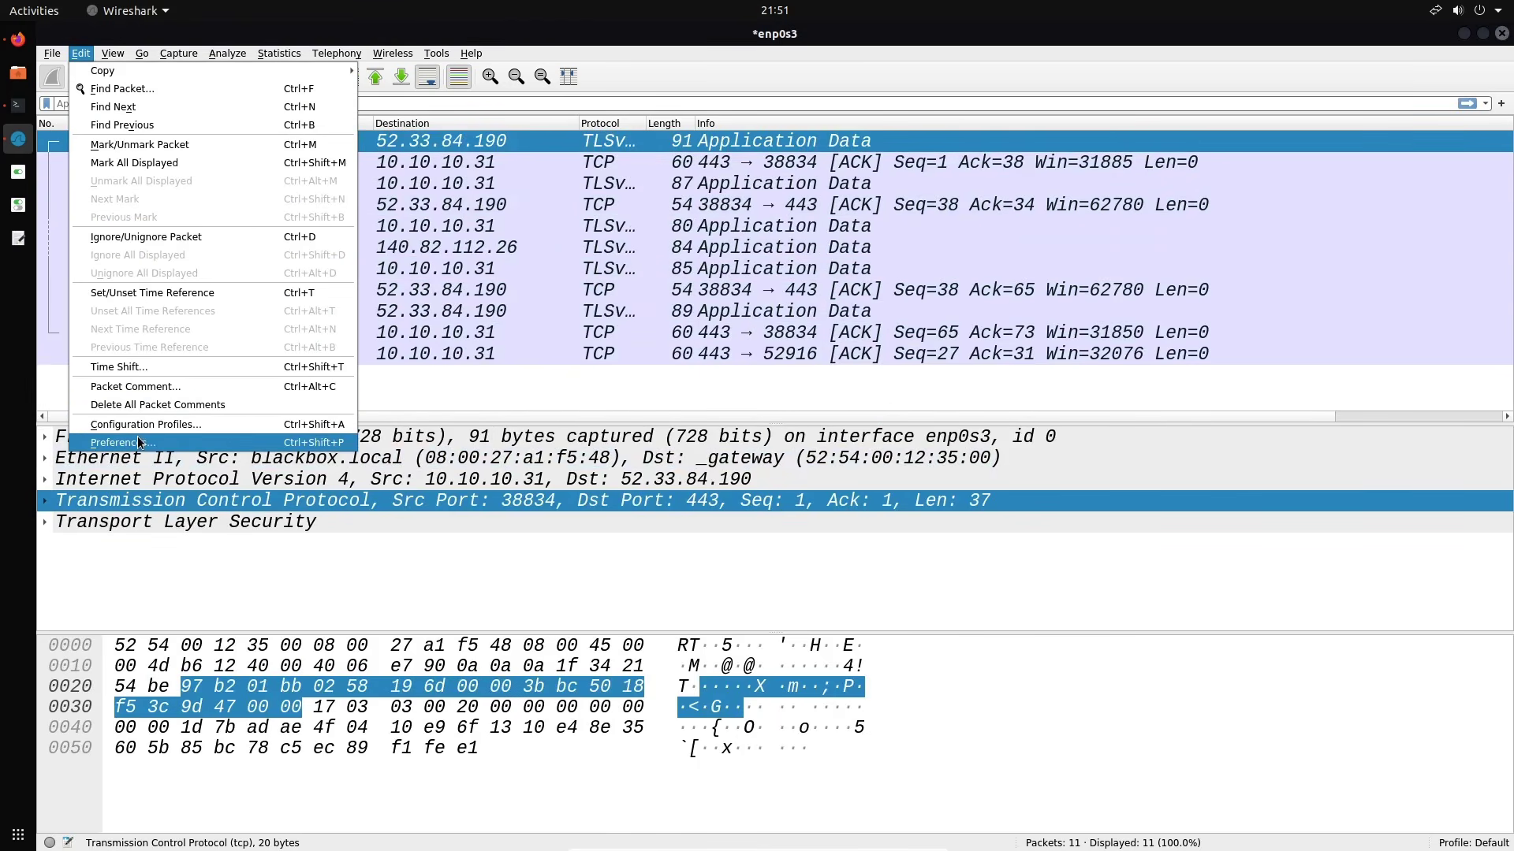
pyautogui.click(110, 442)
pyautogui.click(464, 235)
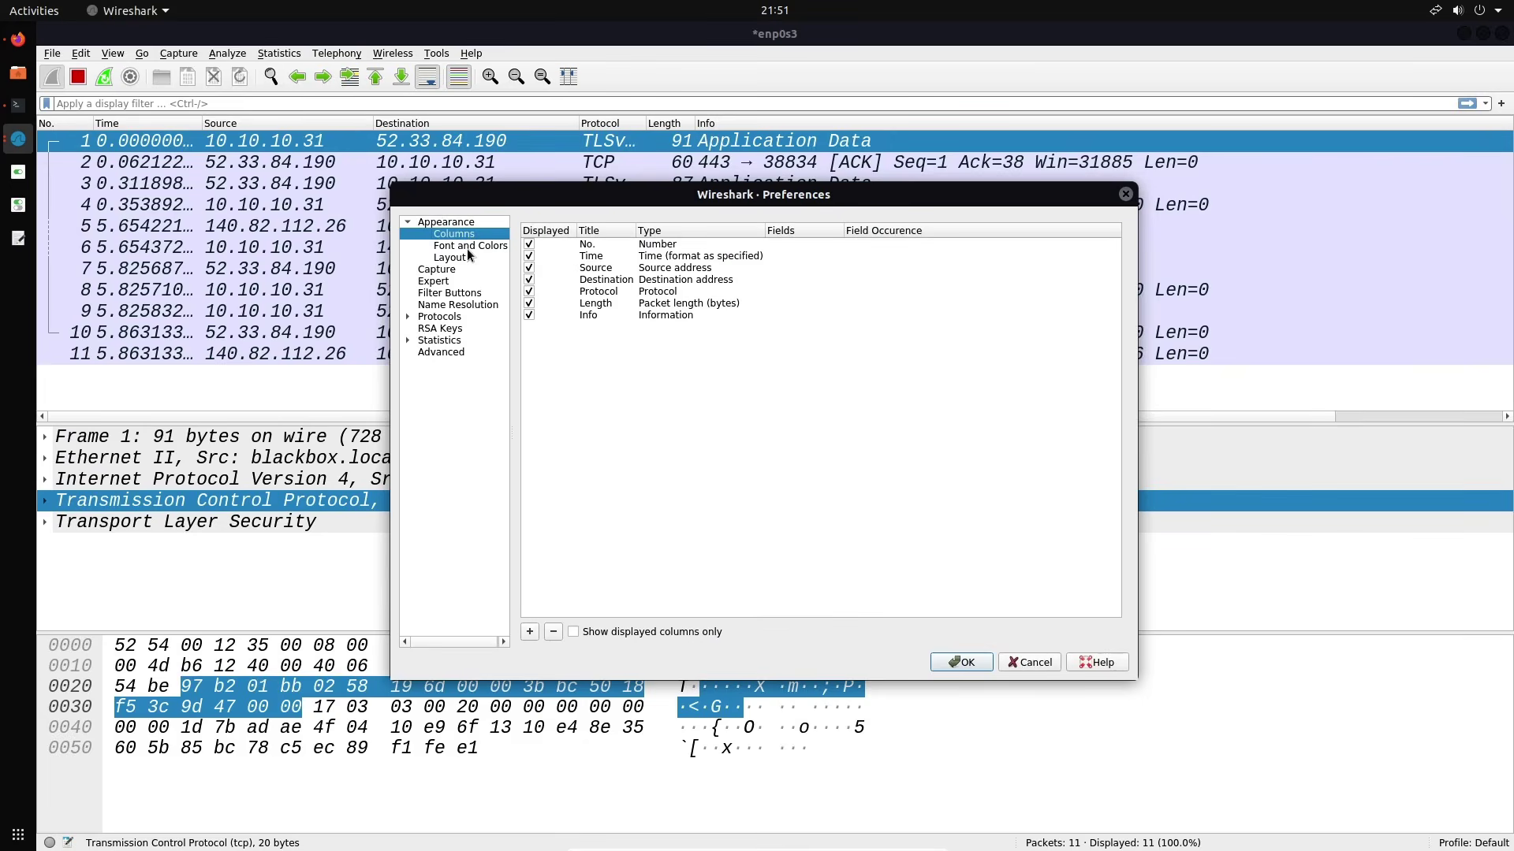
pyautogui.click(467, 248)
pyautogui.click(710, 235)
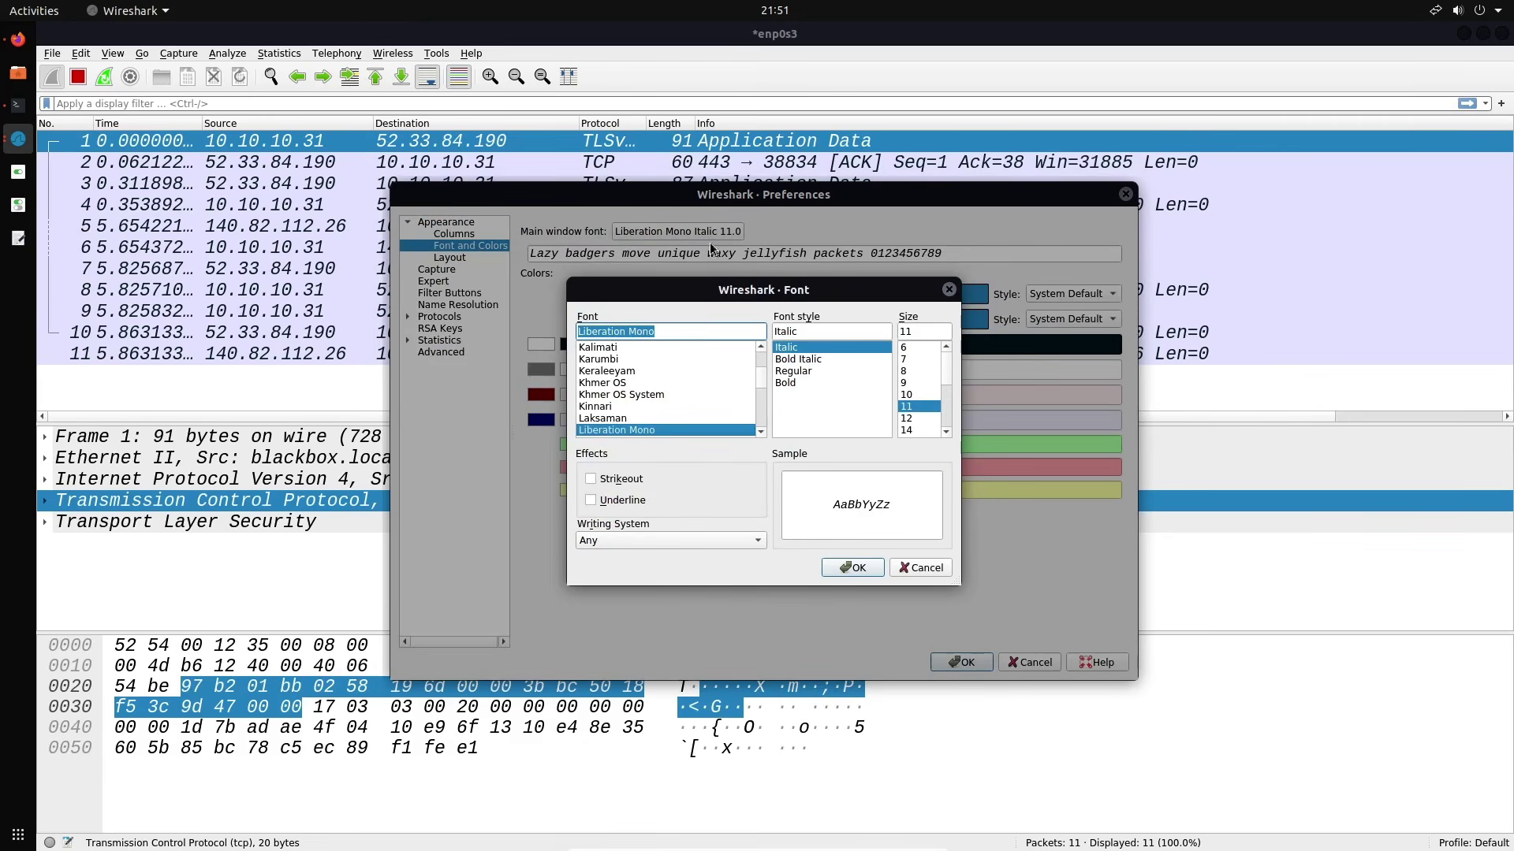
pyautogui.click(802, 372)
pyautogui.click(852, 568)
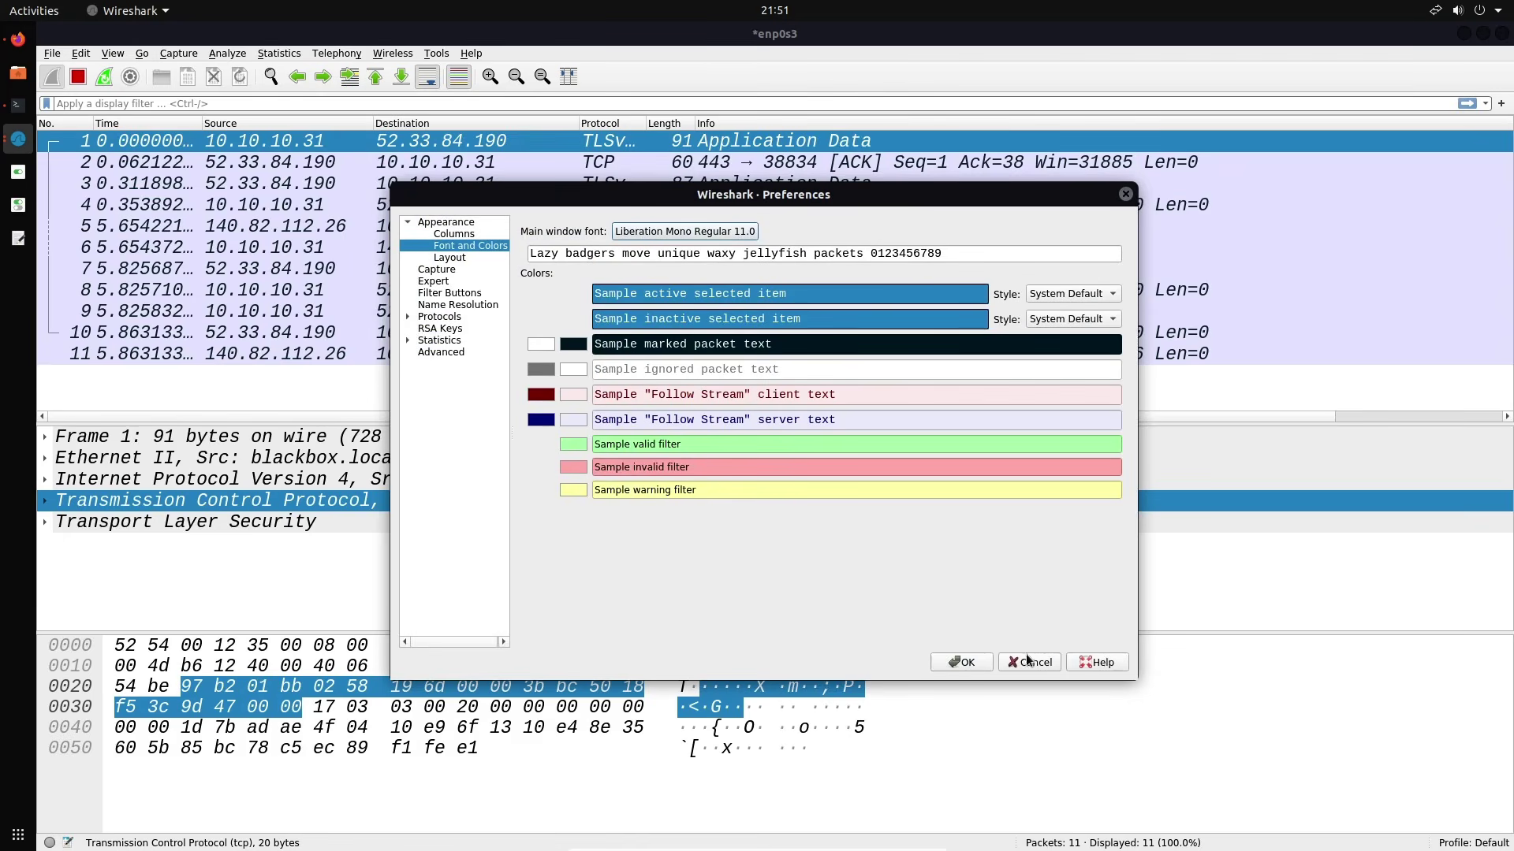
pyautogui.click(954, 663)
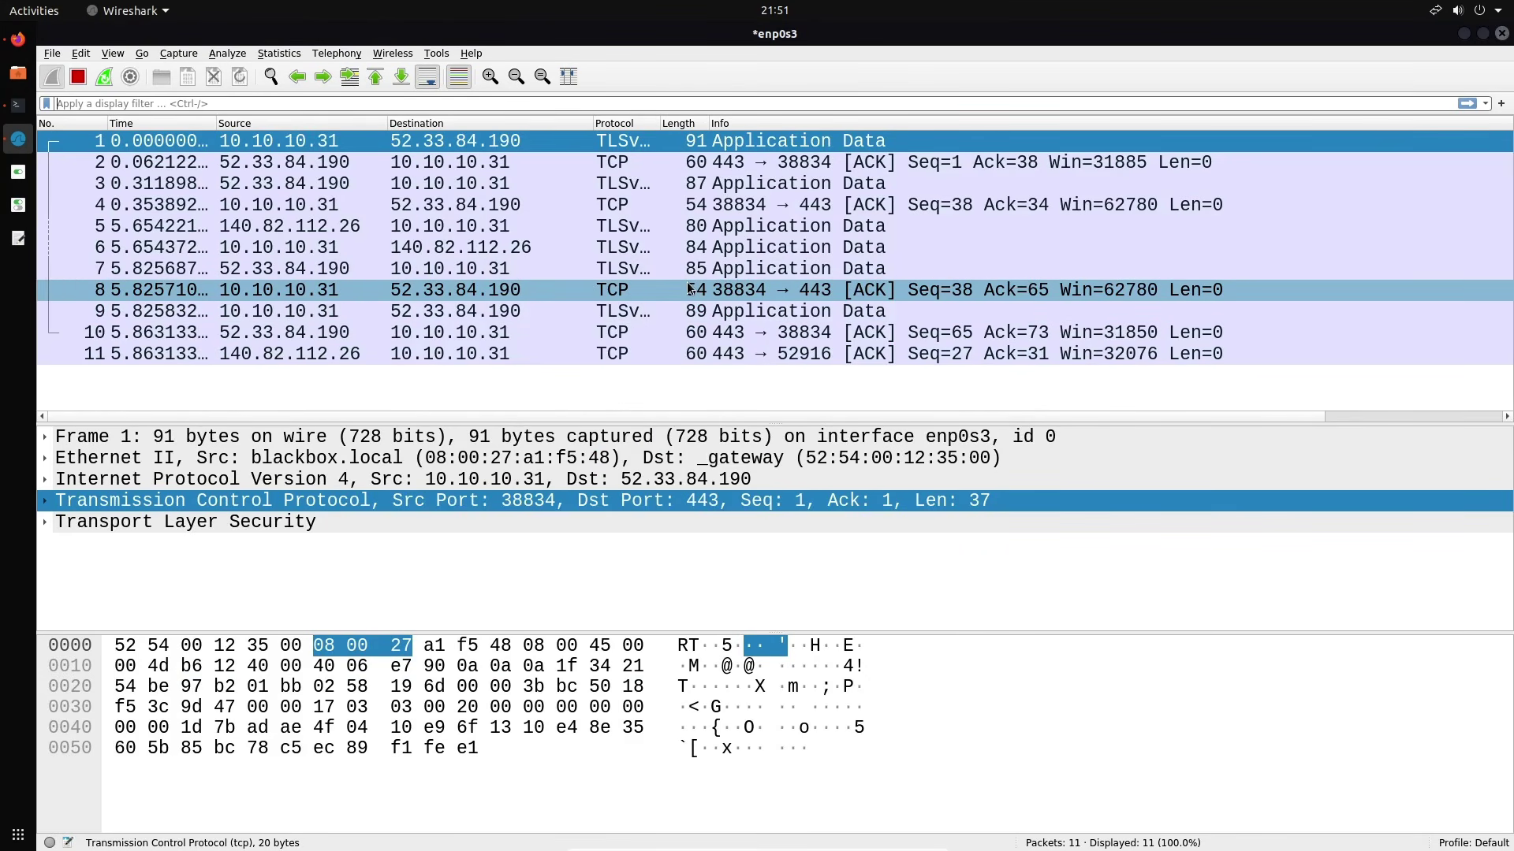
# Zoom the packet text out and in with Ctrl+plus/minus, ending at its original size
pyautogui.click(516, 77)
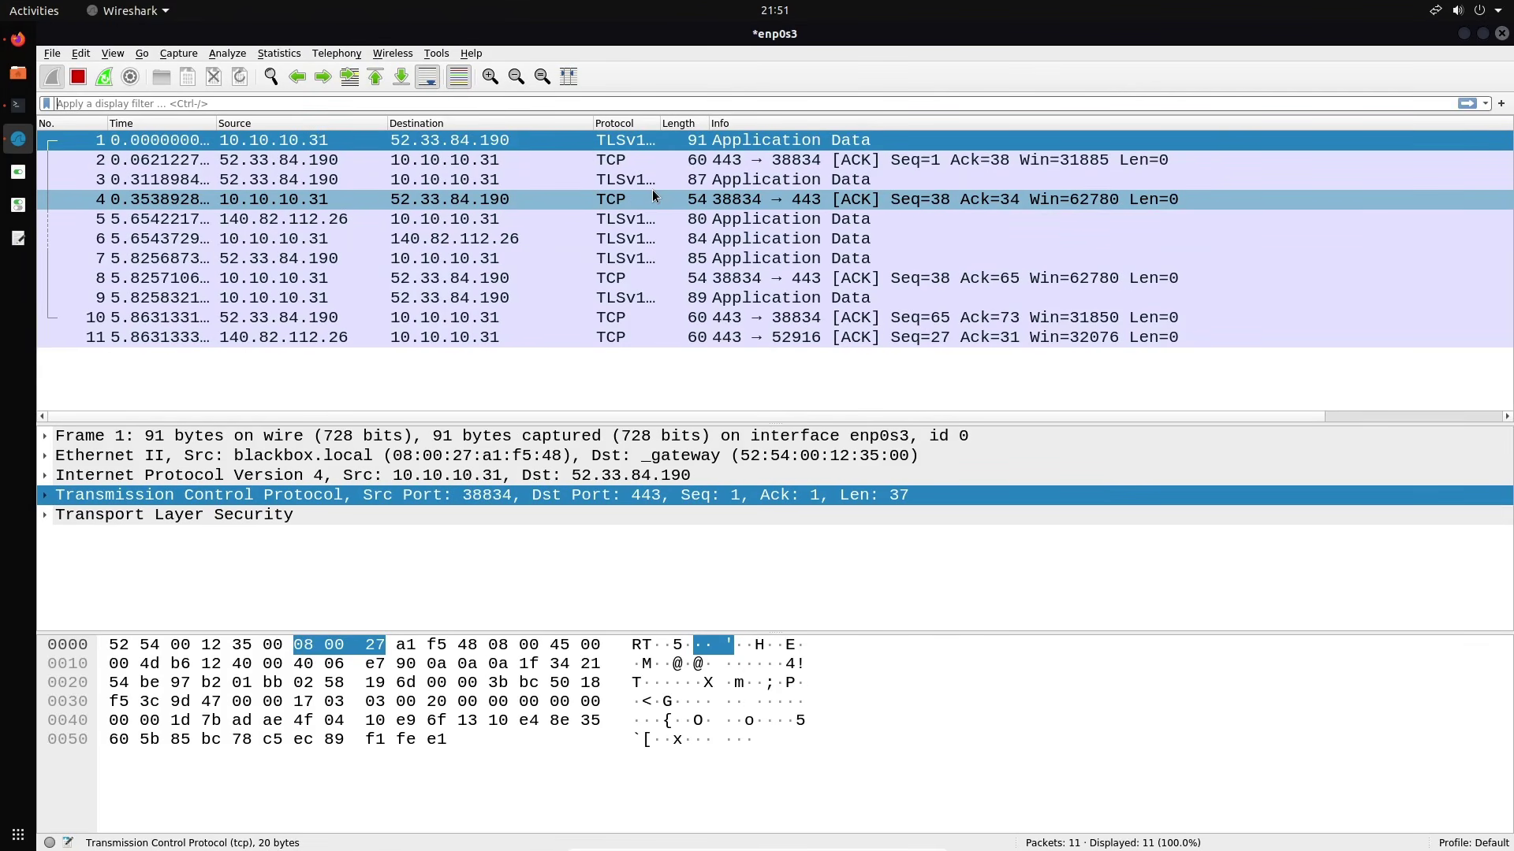
pyautogui.hotkey('ctrl', '+')
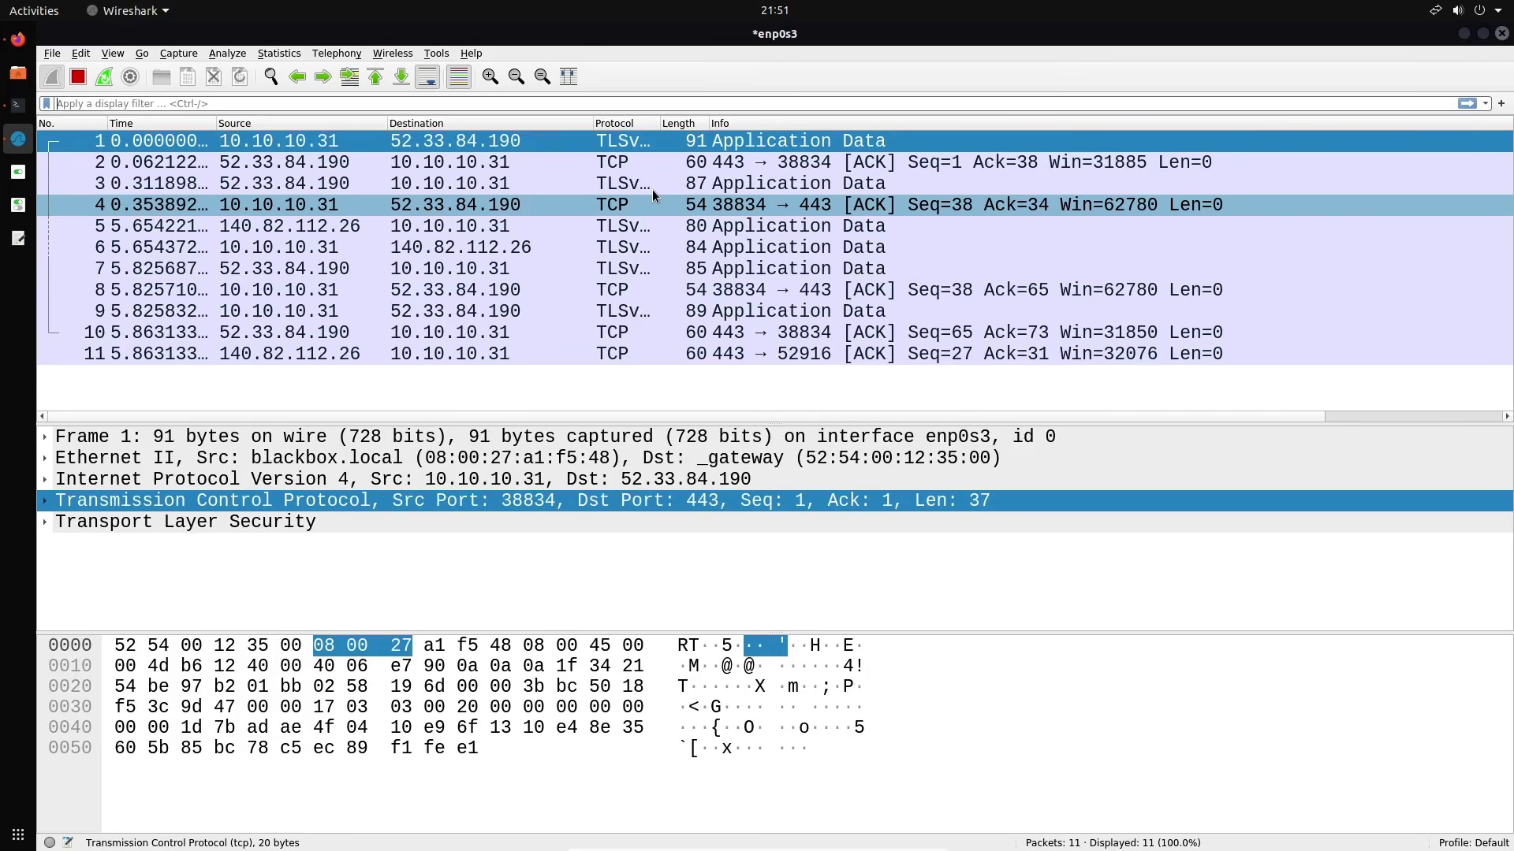
pyautogui.hotkey('ctrl', '+')
pyautogui.hotkey('ctrl', '+')
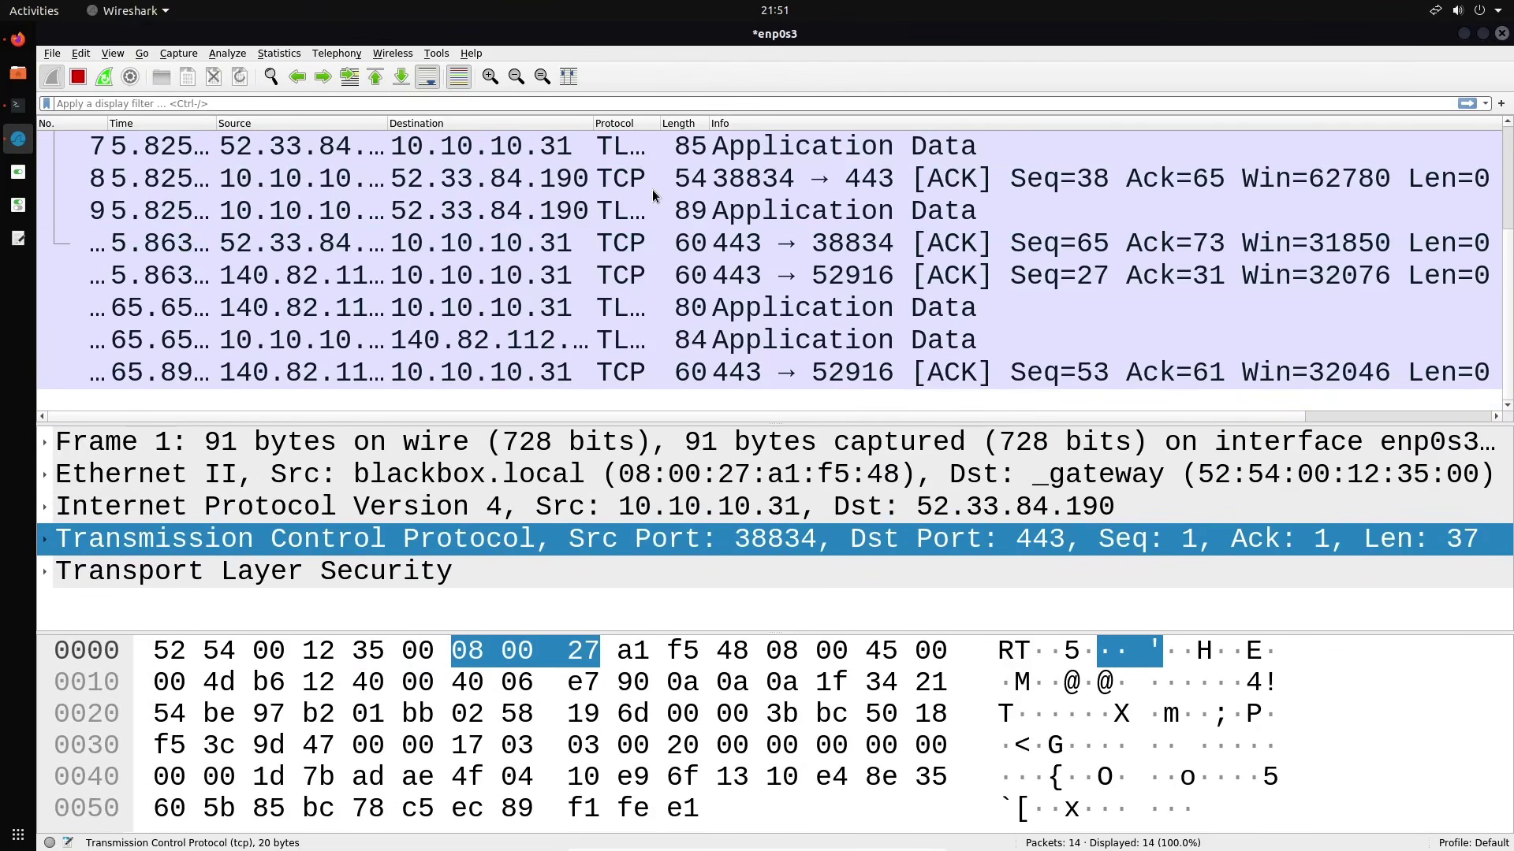
pyautogui.hotkey('ctrl', '-')
pyautogui.hotkey('ctrl', '-')
pyautogui.hotkey('ctrl', '-')
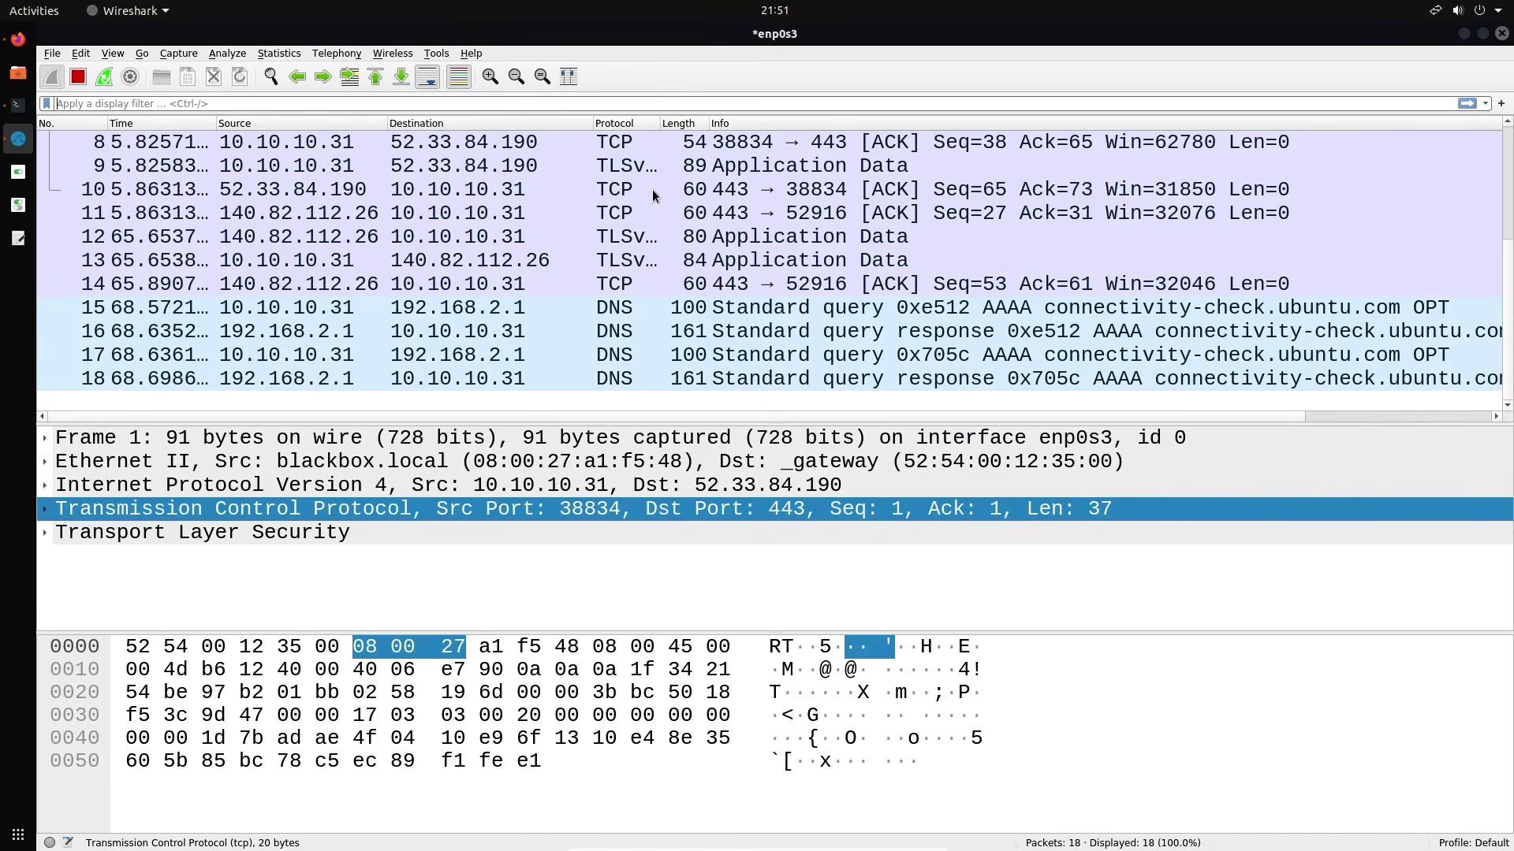
pyautogui.hotkey('ctrl', '-')
pyautogui.hotkey('ctrl', '-')
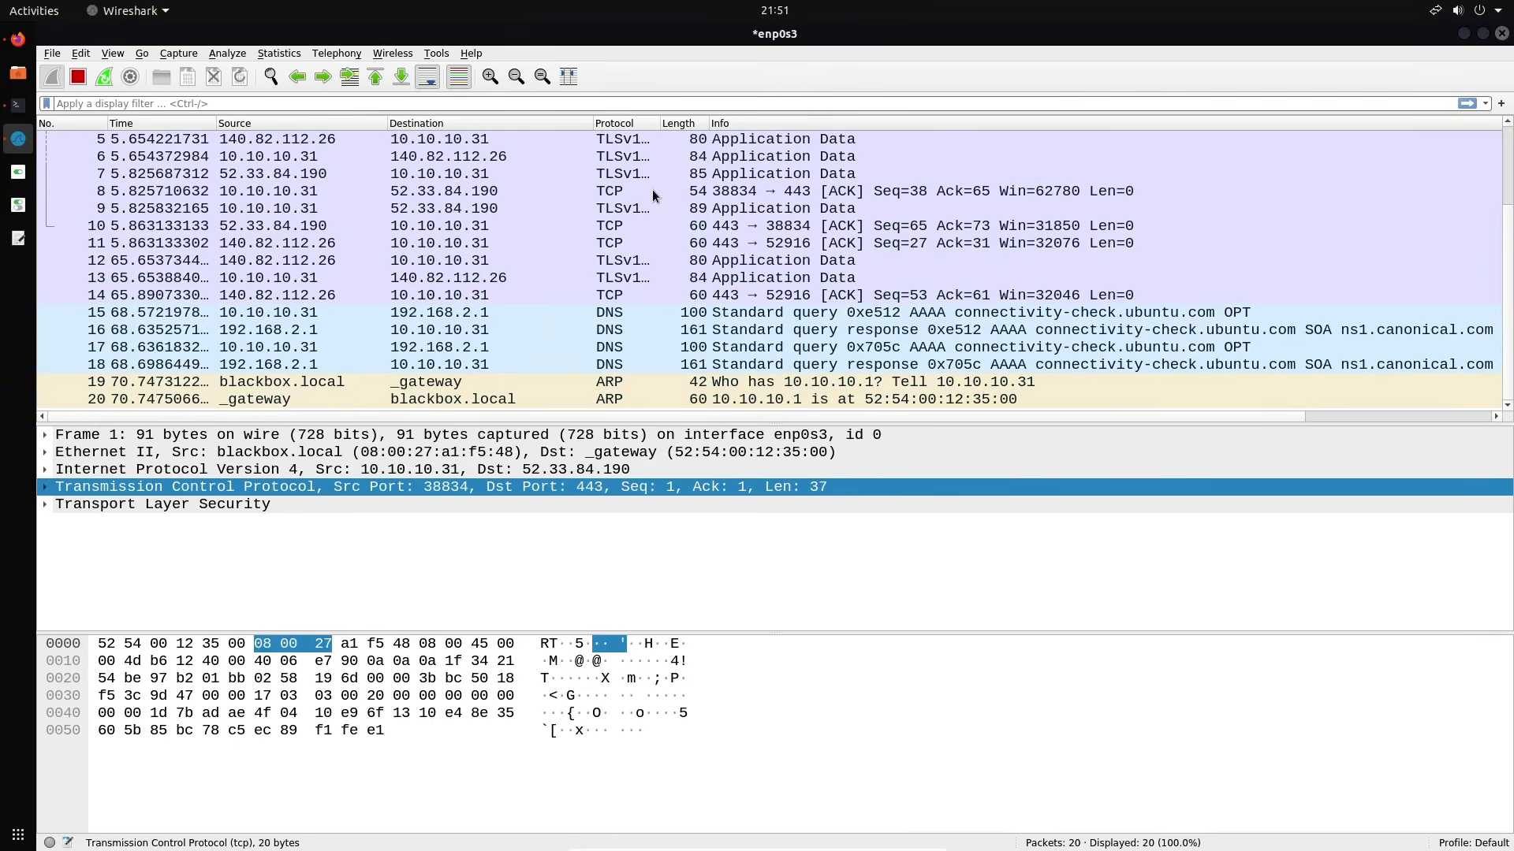
pyautogui.hotkey('ctrl', '+')
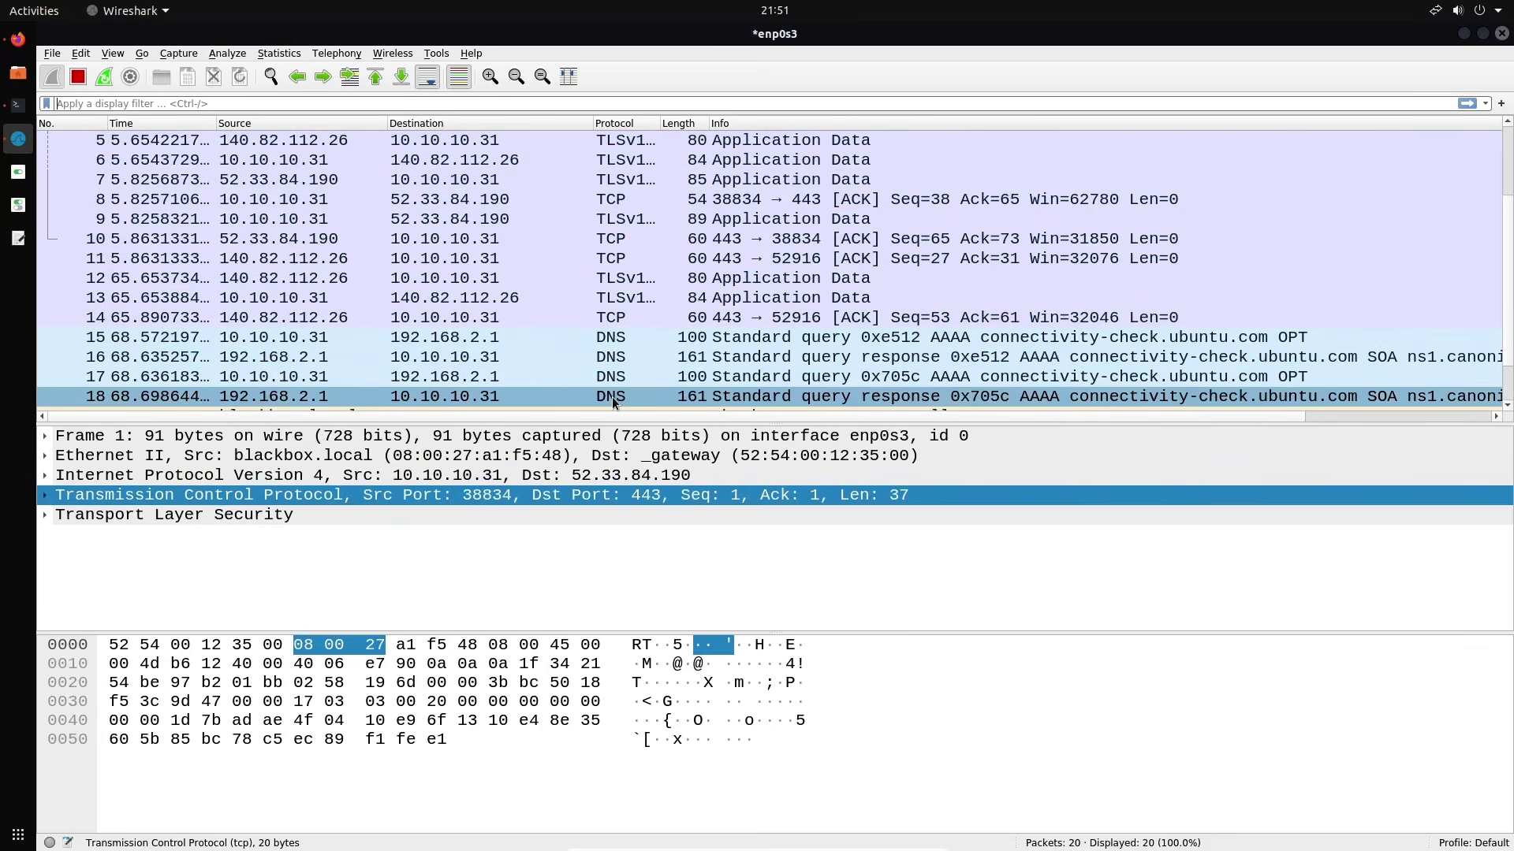
# Stop the live capture and bring up the Preferences pane layout settings
pyautogui.click(84, 76)
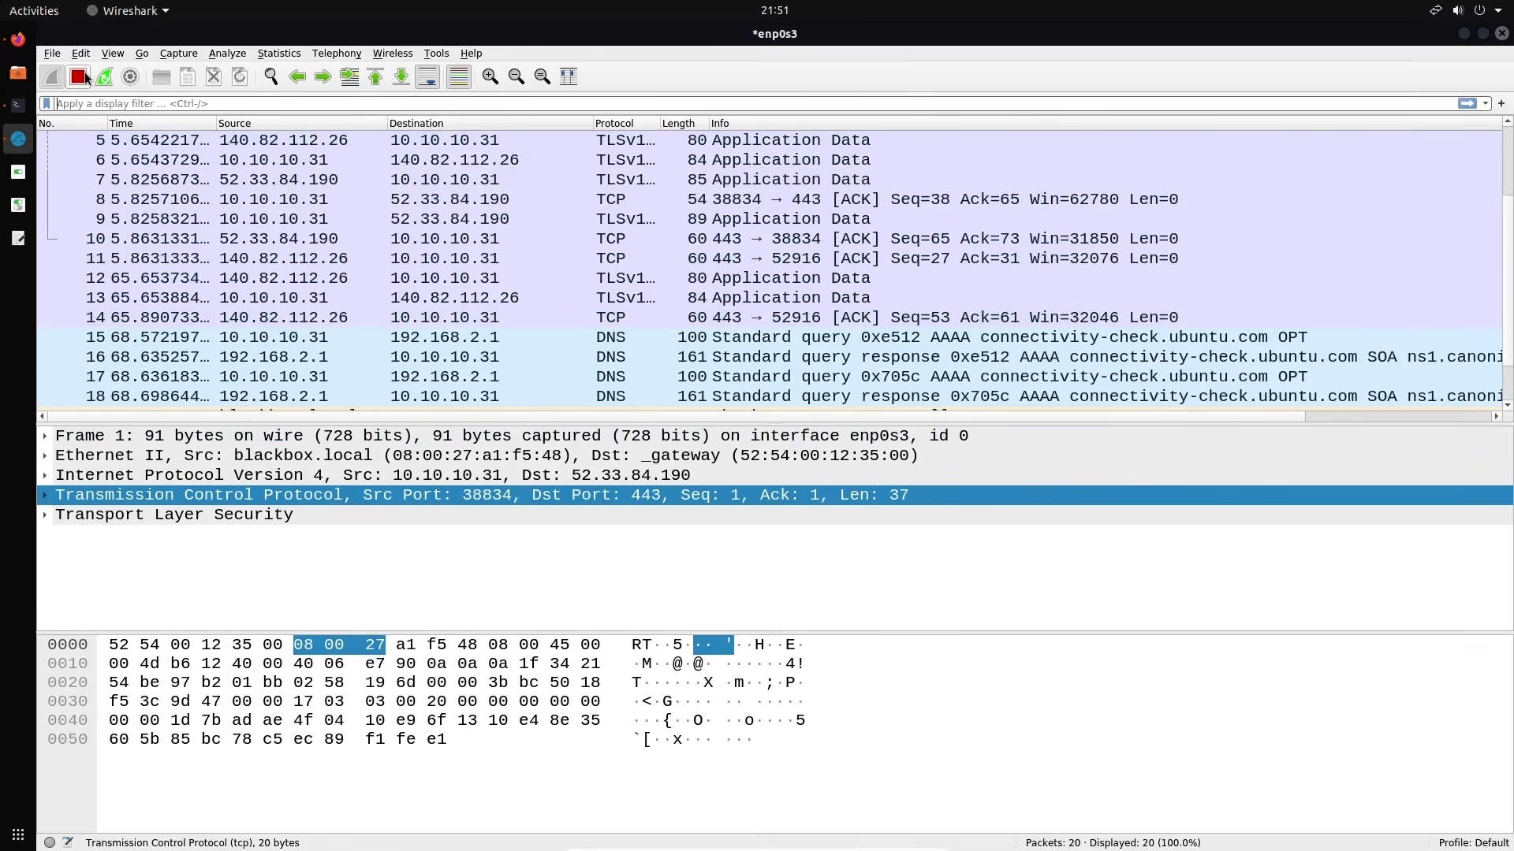
pyautogui.click(94, 54)
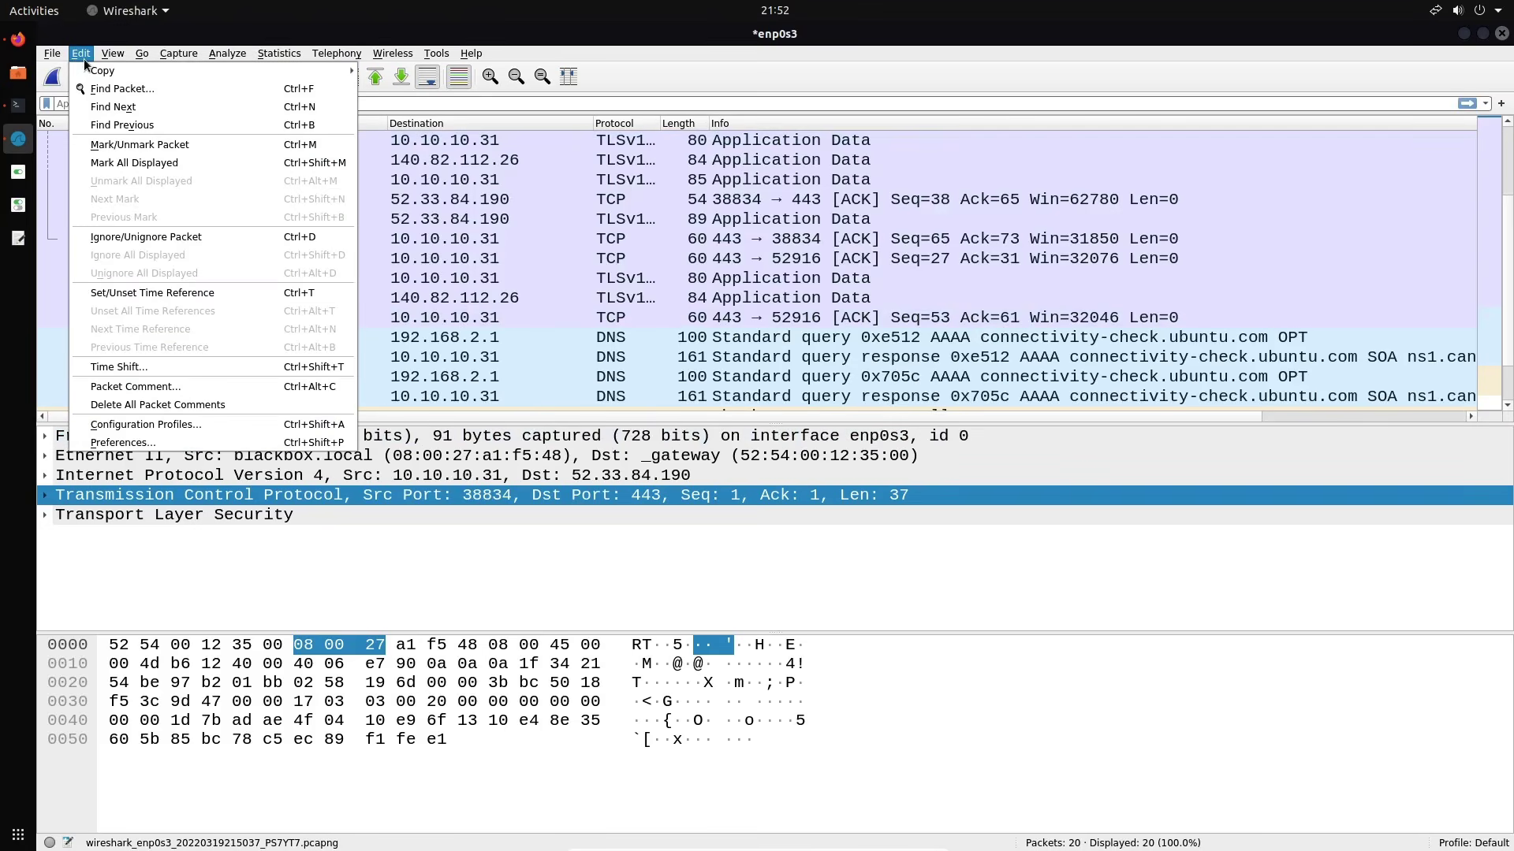
pyautogui.click(155, 433)
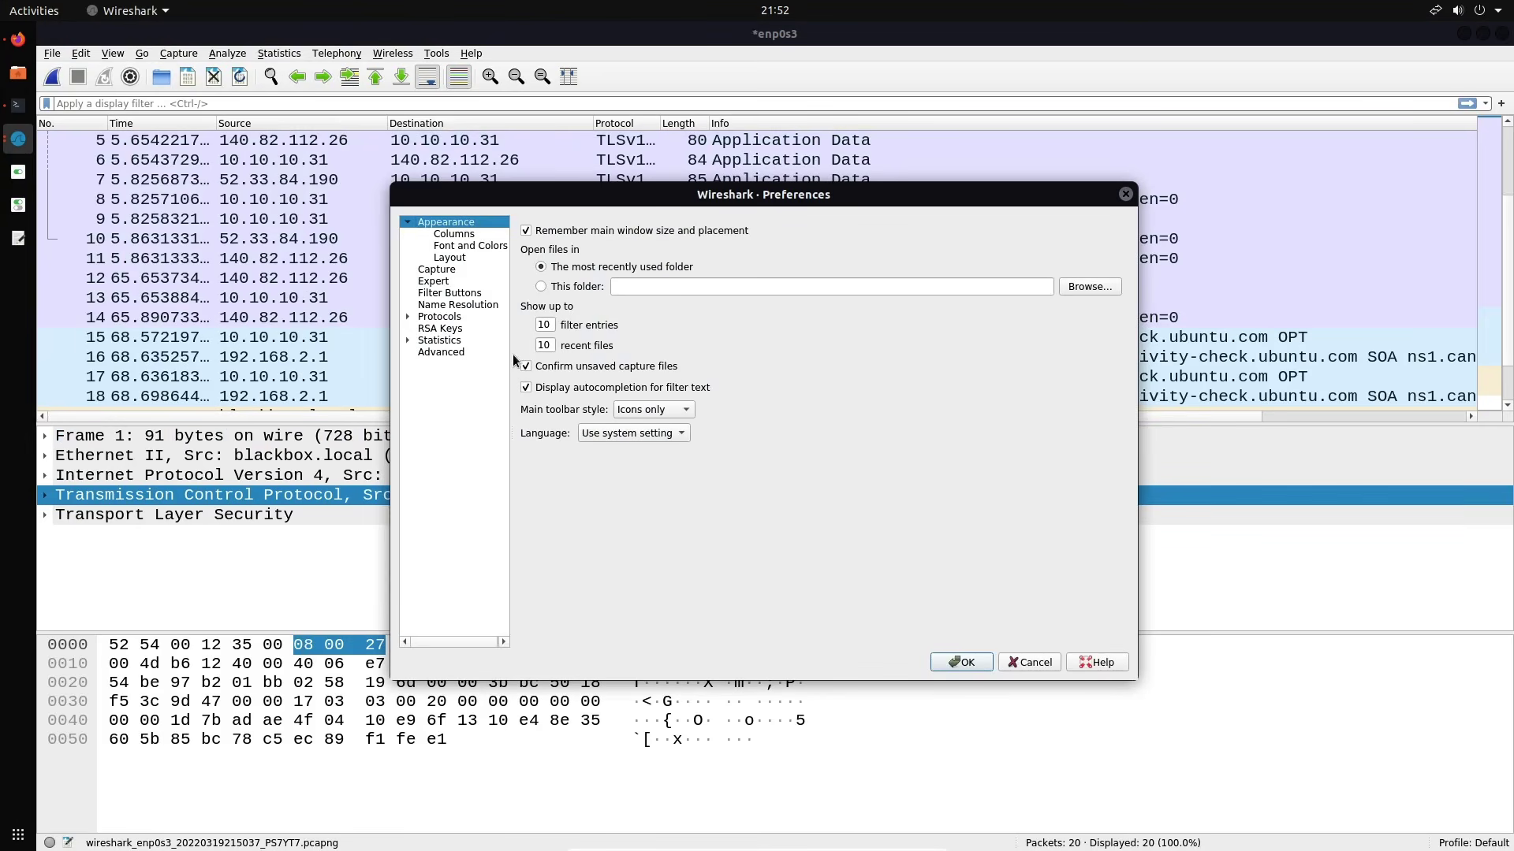
pyautogui.click(465, 258)
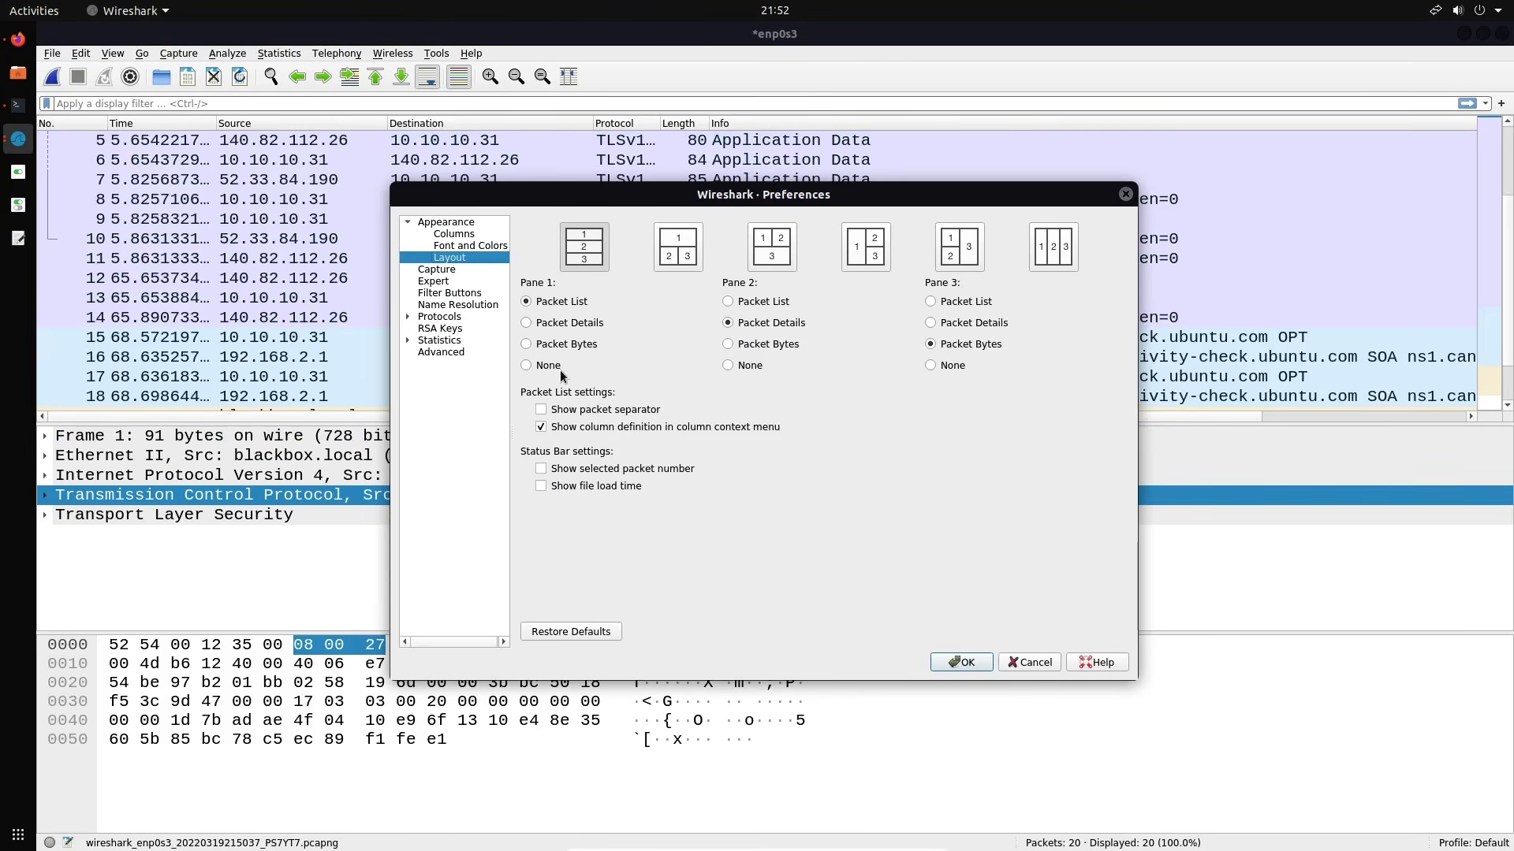
pyautogui.moveTo(804, 199); pyautogui.dragTo(785, 167)
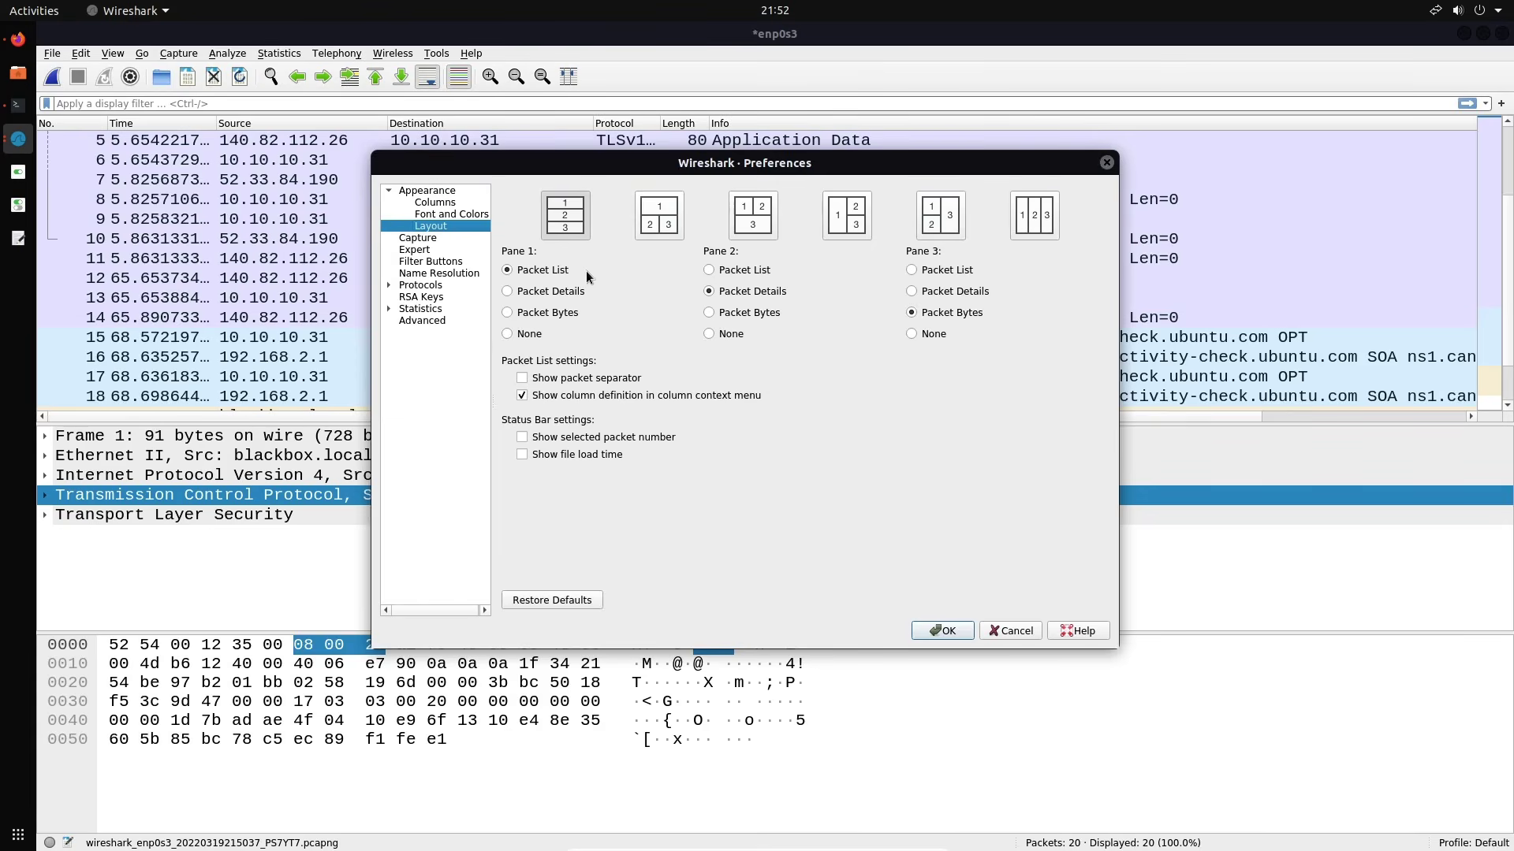
# Choose the layout with packet details and bytes side by side beneath the packet list
pyautogui.click(572, 293)
pyautogui.click(558, 271)
pyautogui.click(564, 599)
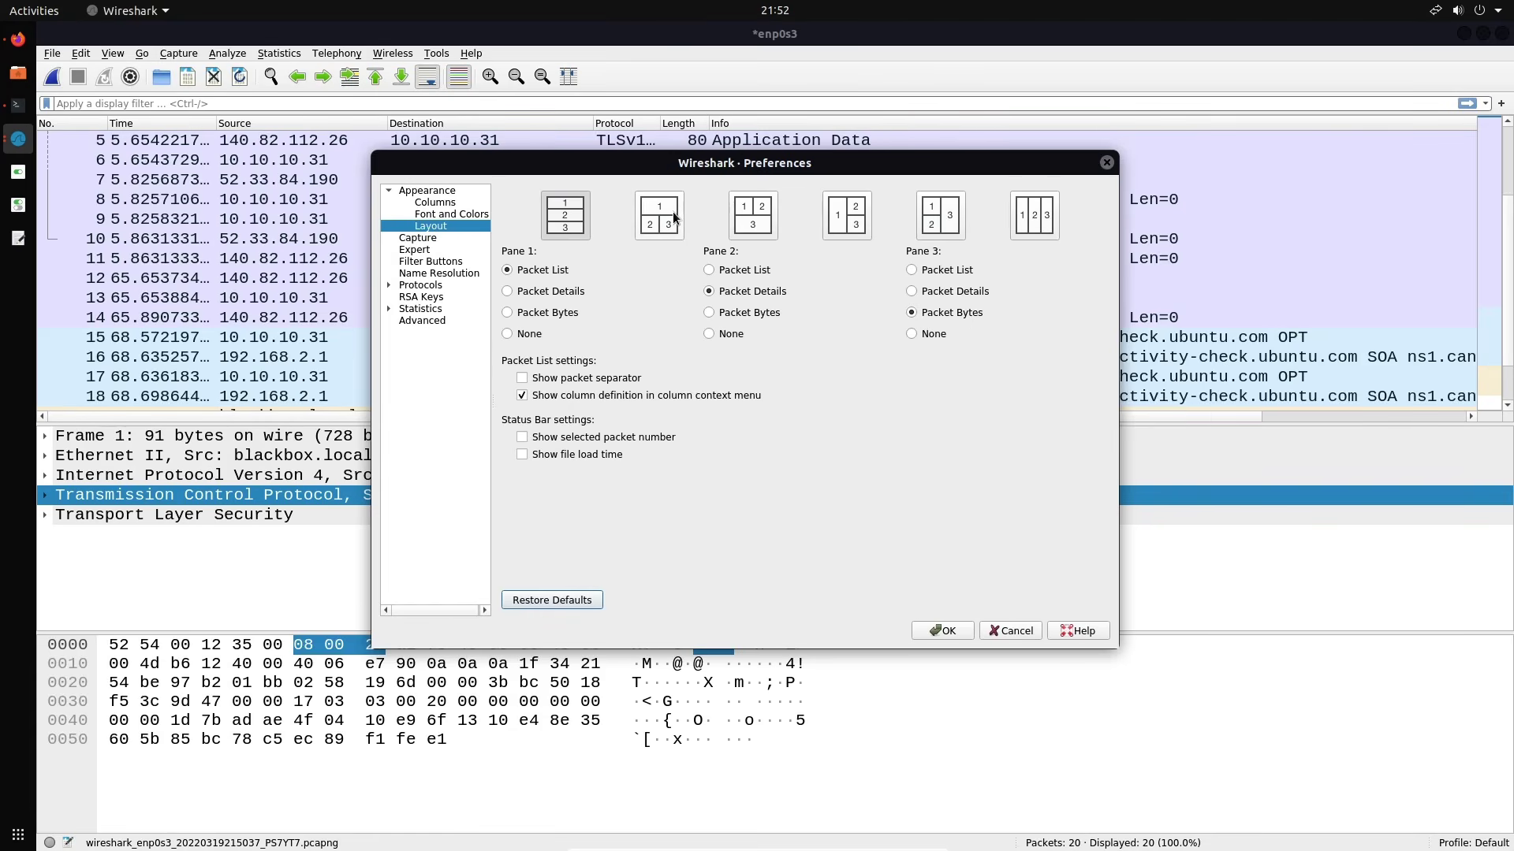
pyautogui.click(674, 212)
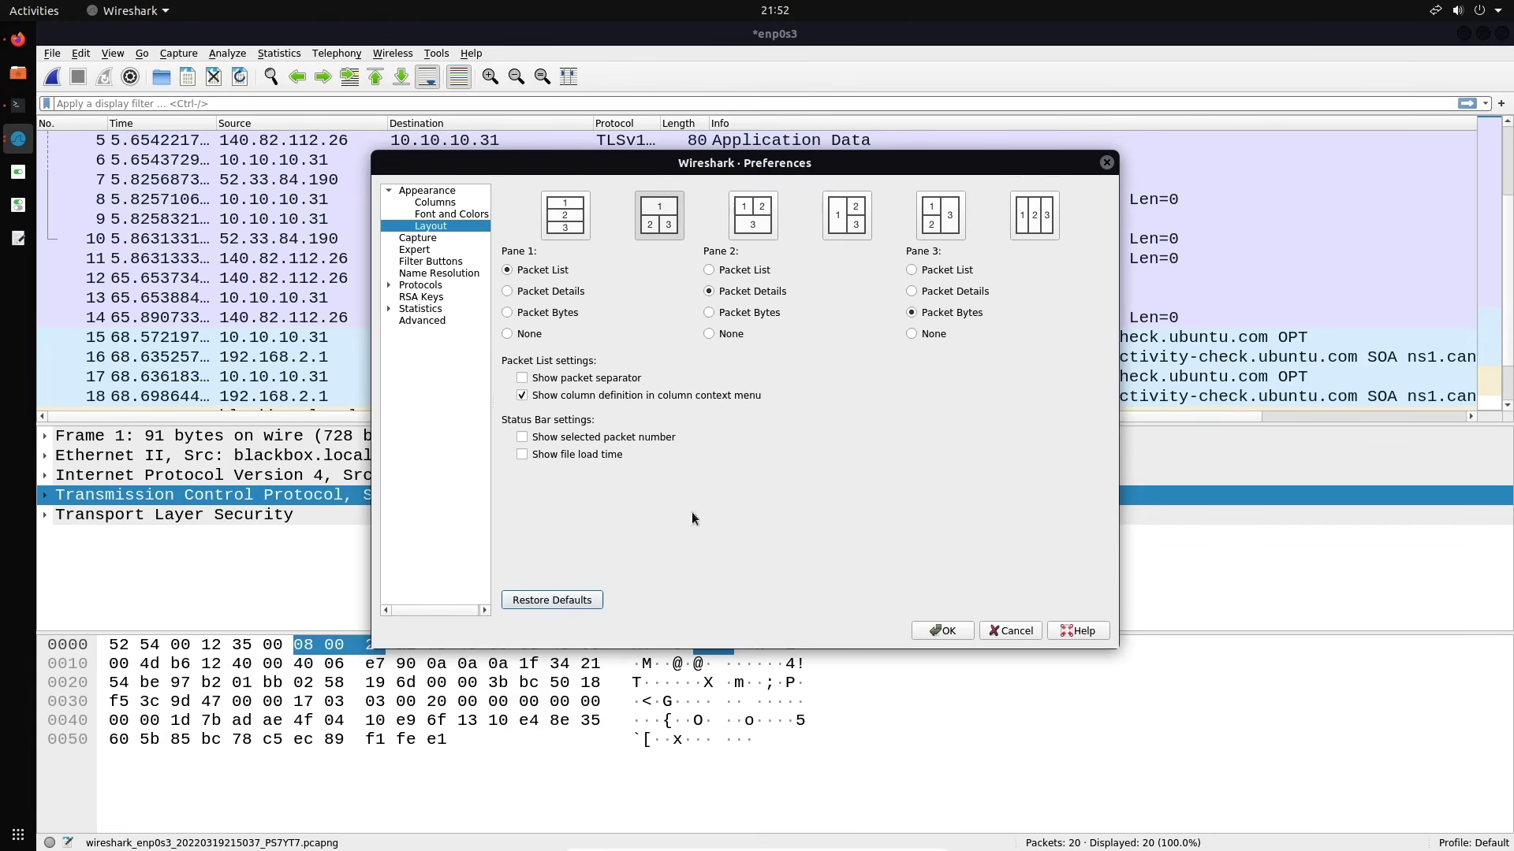
pyautogui.click(957, 632)
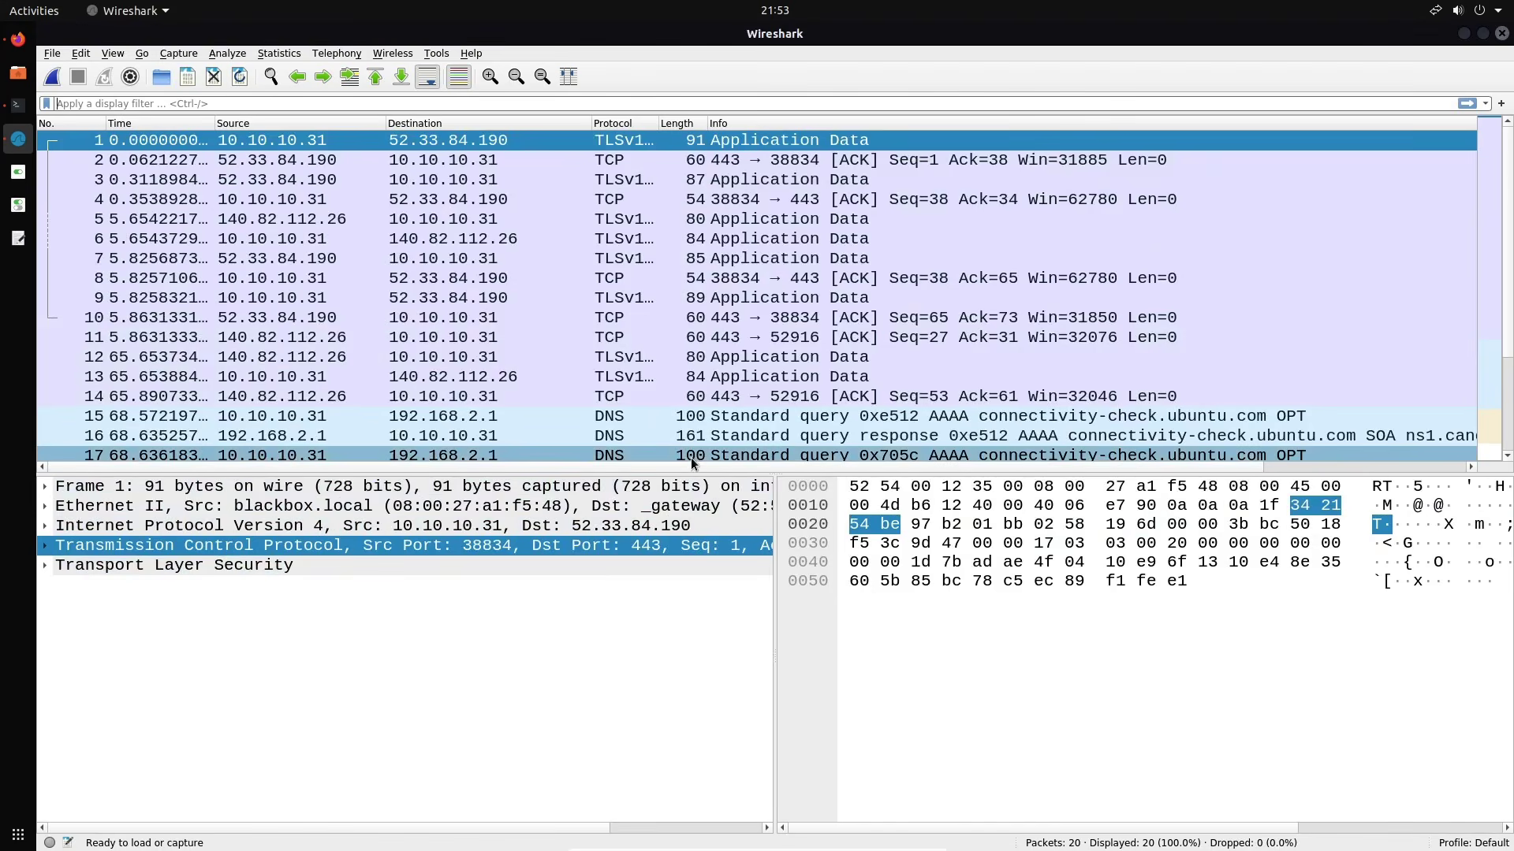
pyautogui.moveTo(688, 474); pyautogui.dragTo(676, 504)
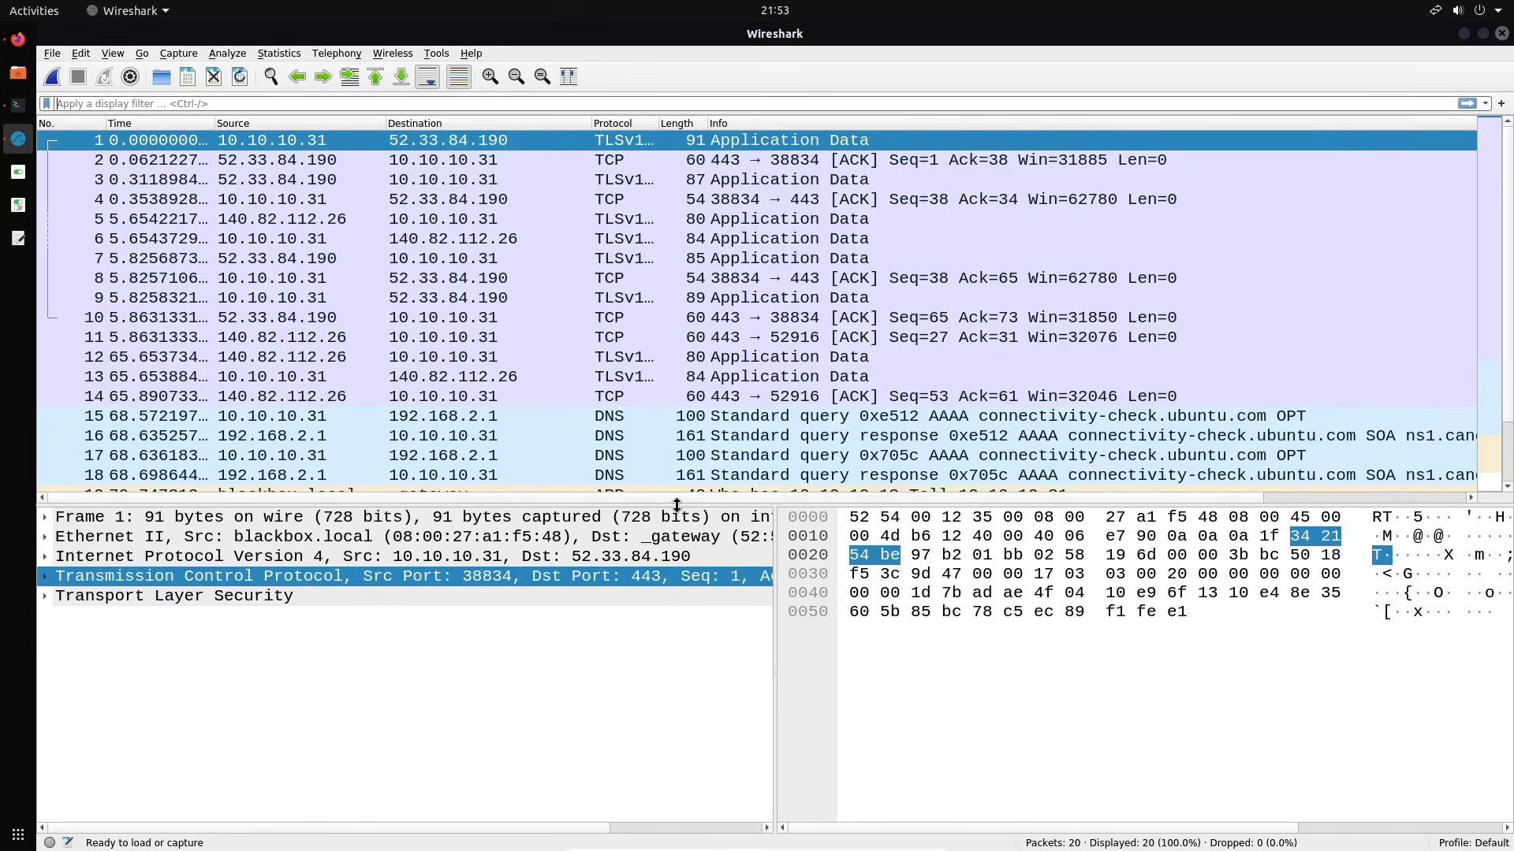
pyautogui.moveTo(676, 505)
pyautogui.mouseDown()
pyautogui.moveTo(675, 531)
pyautogui.moveTo(670, 490)
pyautogui.mouseUp()
pyautogui.scroll(-1, 669, 345)
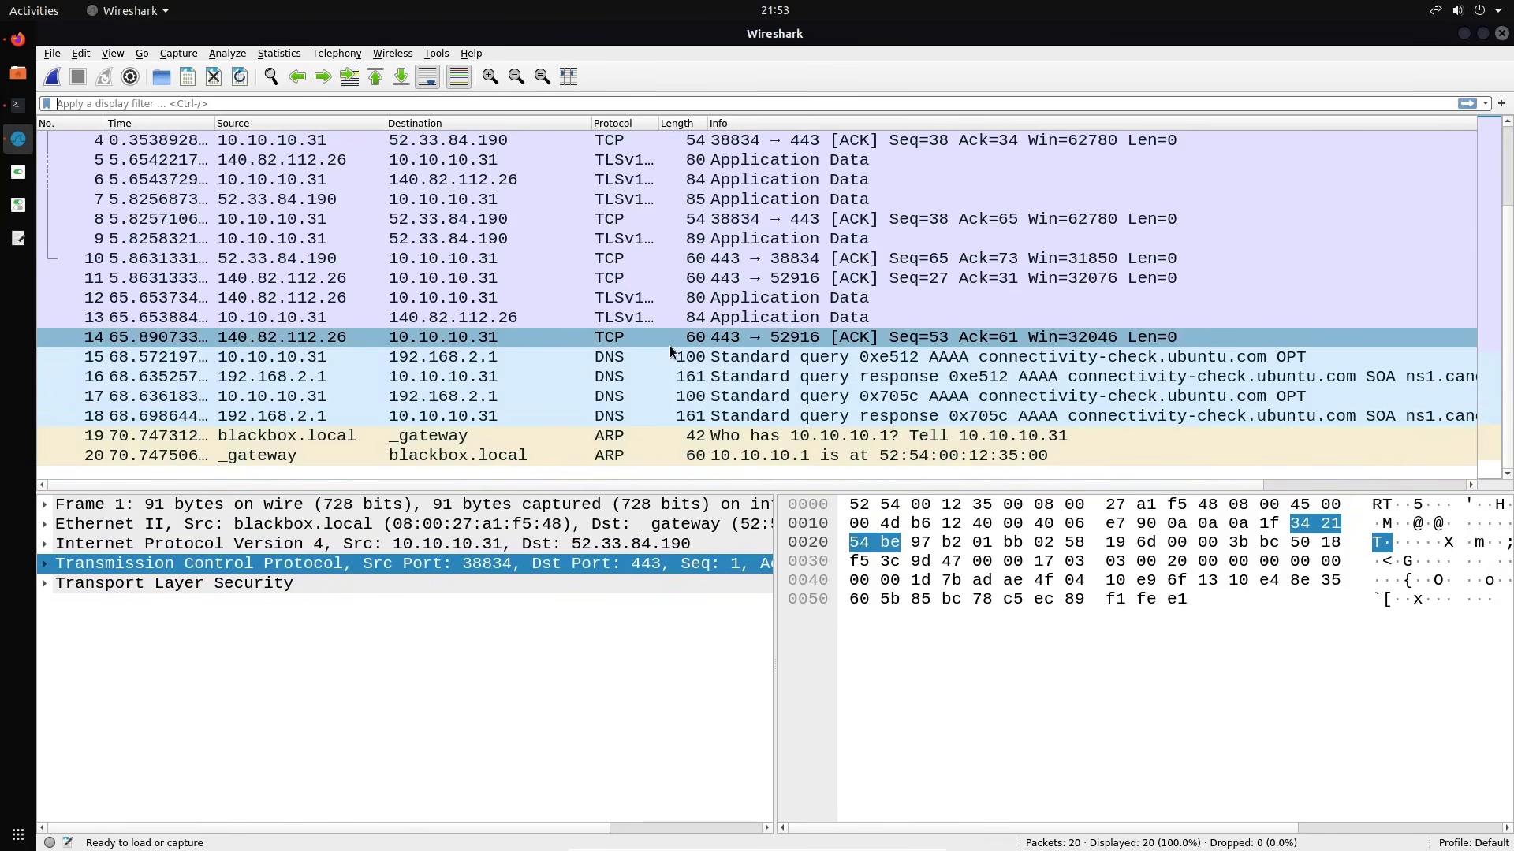
pyautogui.scroll(1, 669, 347)
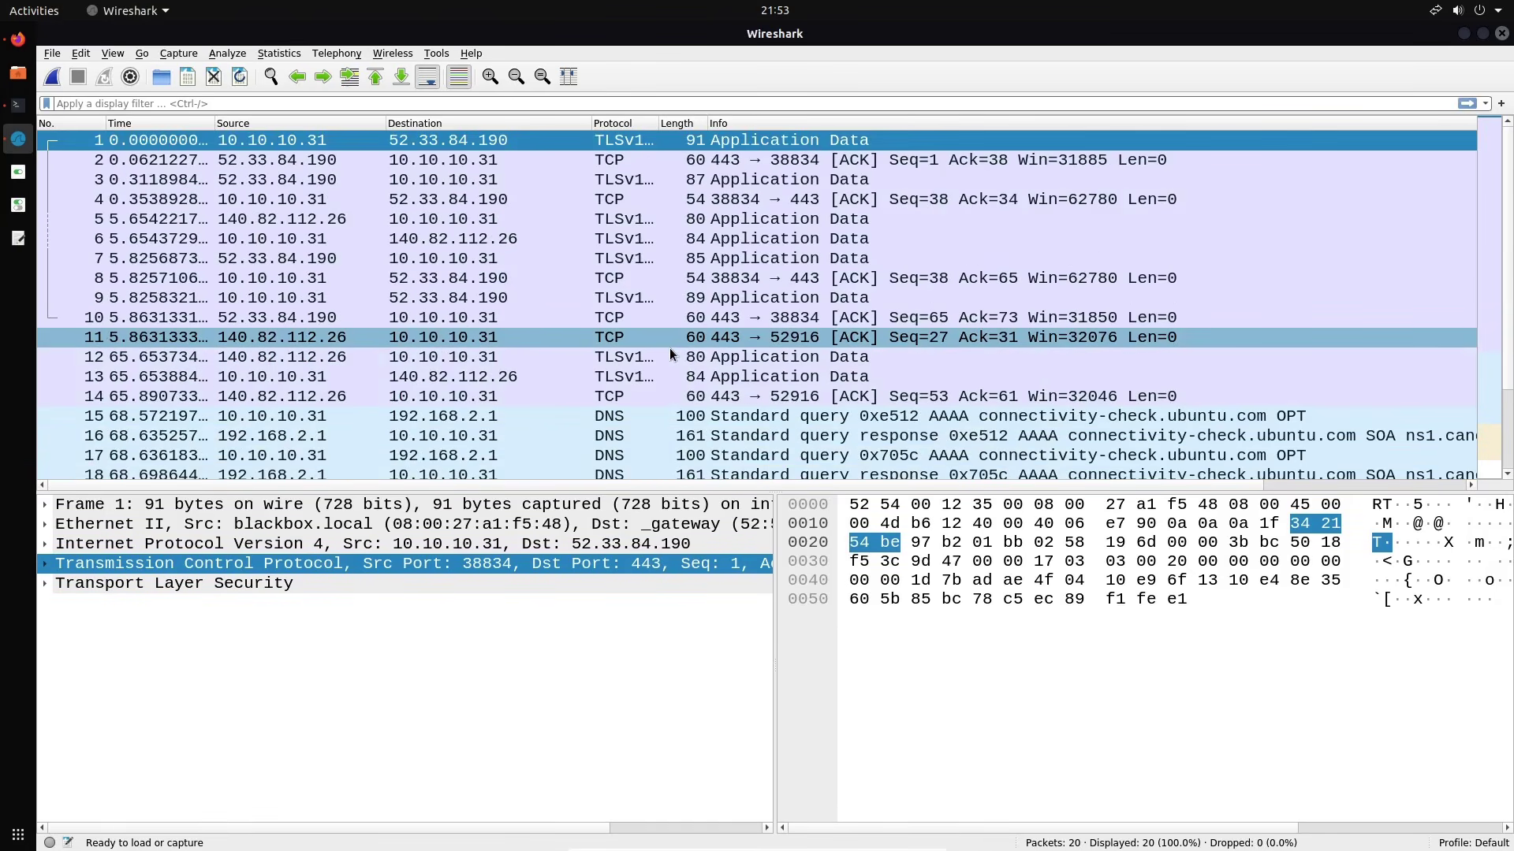
# Enable 'Show packet separator' in the Preferences Layout settings and apply it
pyautogui.click(82, 53)
pyautogui.click(134, 442)
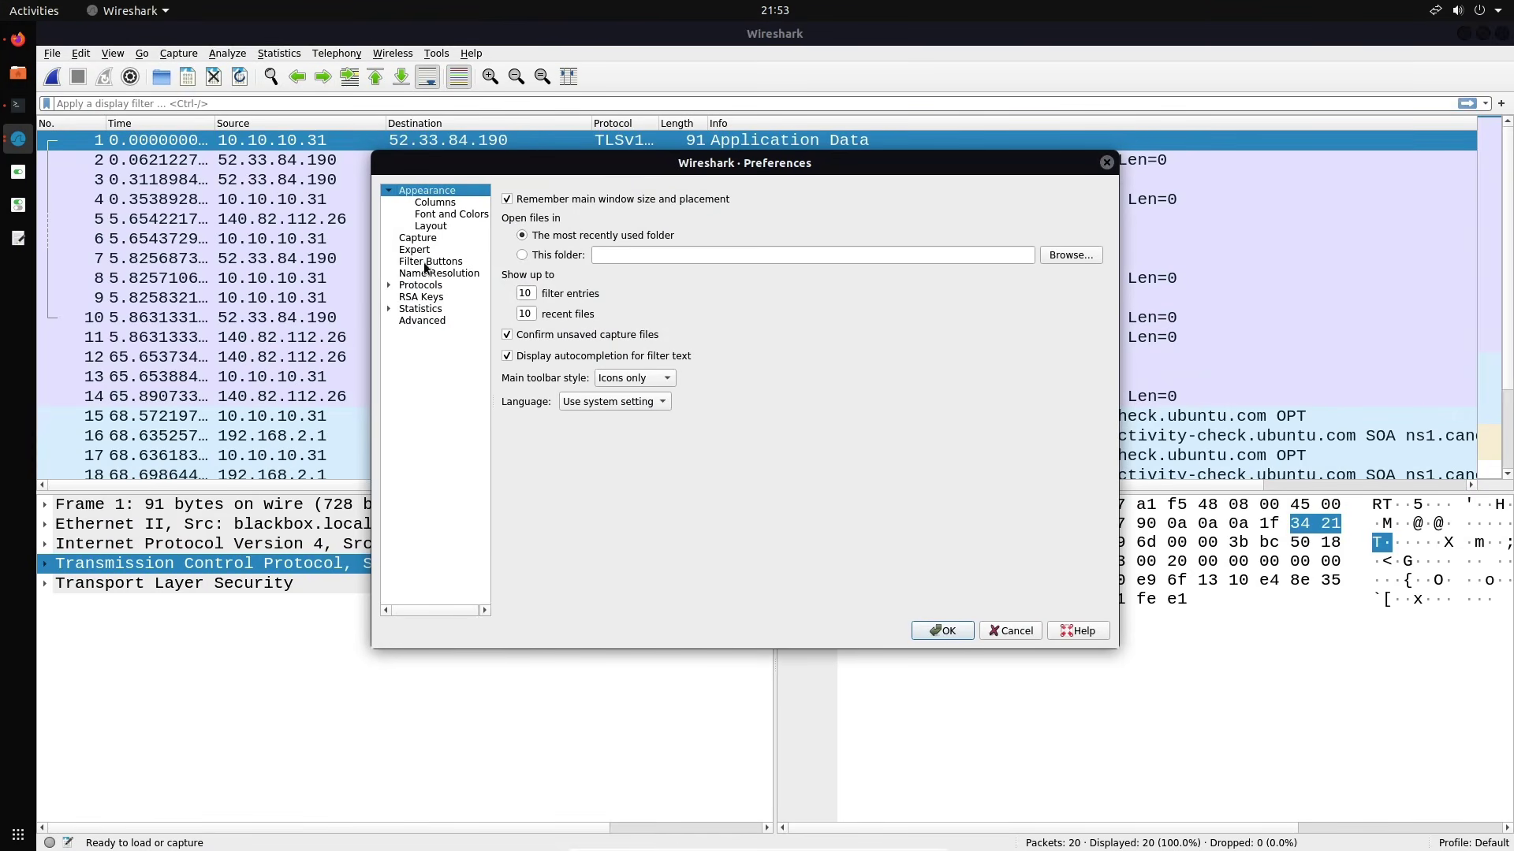
pyautogui.click(431, 226)
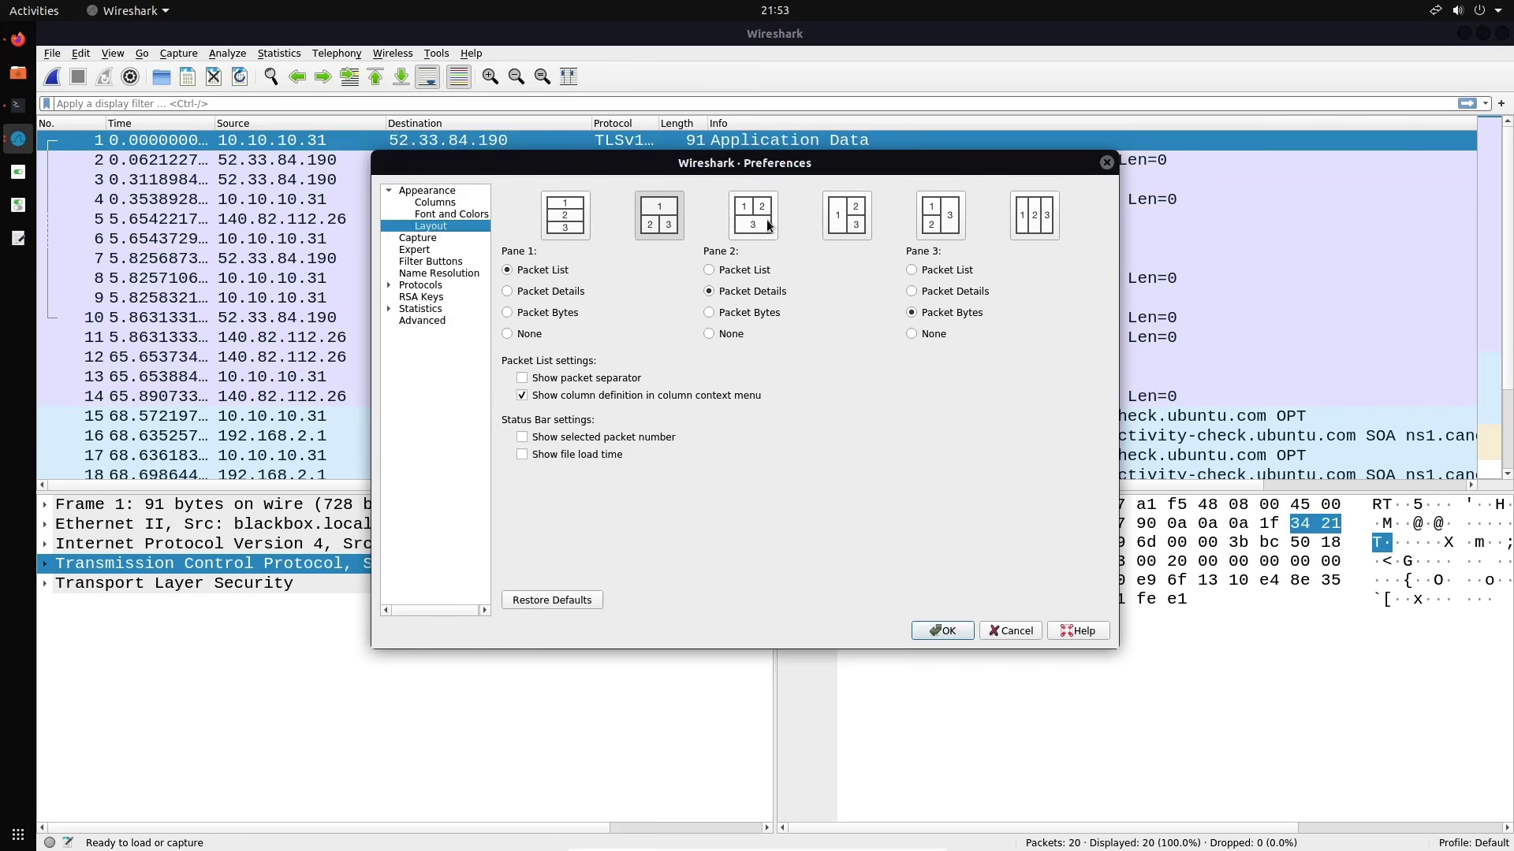
pyautogui.moveTo(766, 169); pyautogui.dragTo(760, 293)
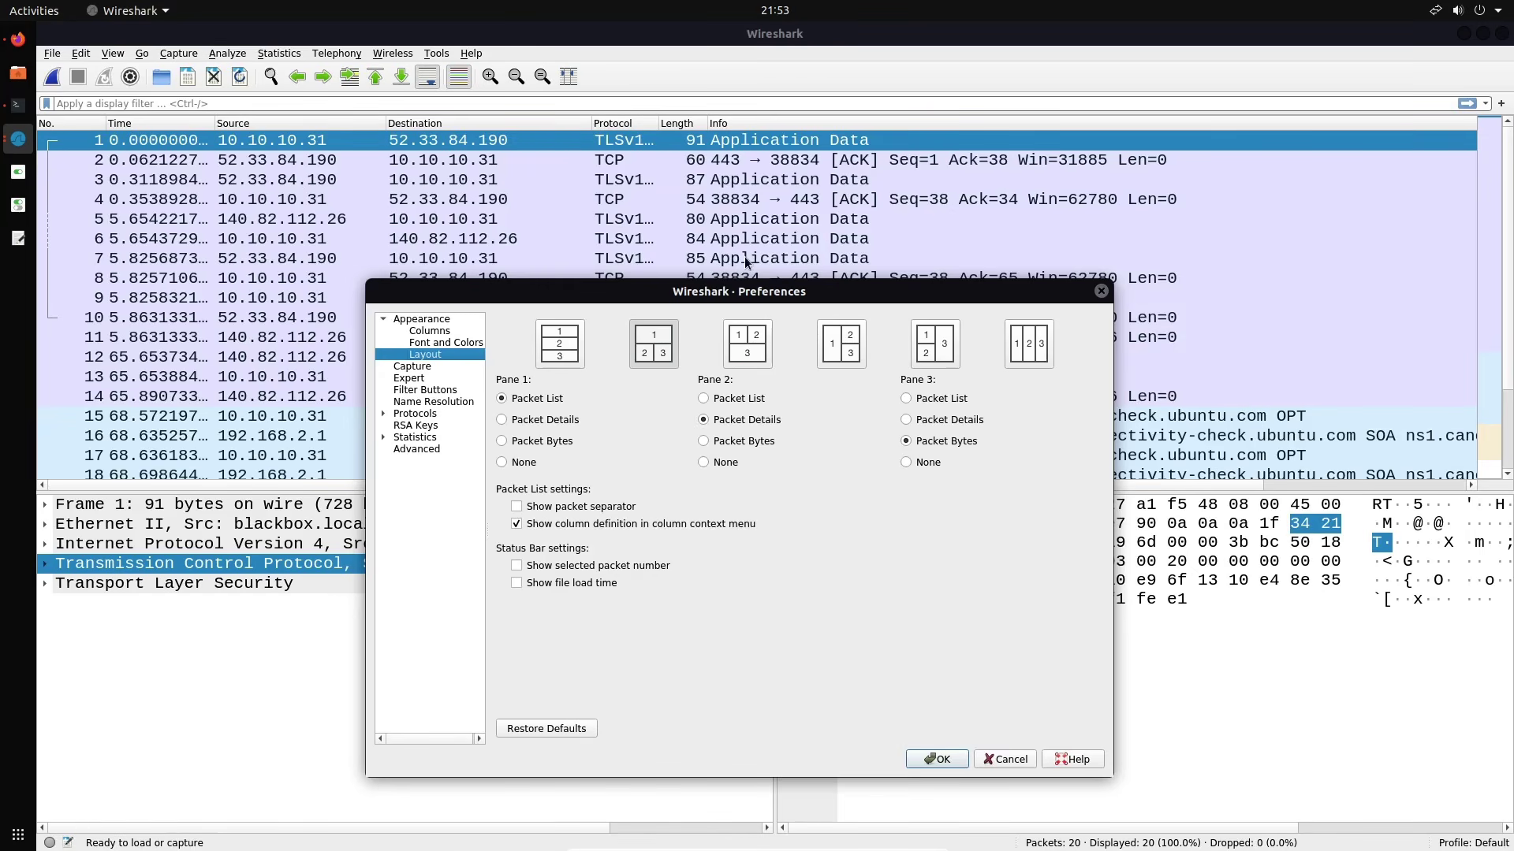
pyautogui.moveTo(771, 293); pyautogui.dragTo(751, 213)
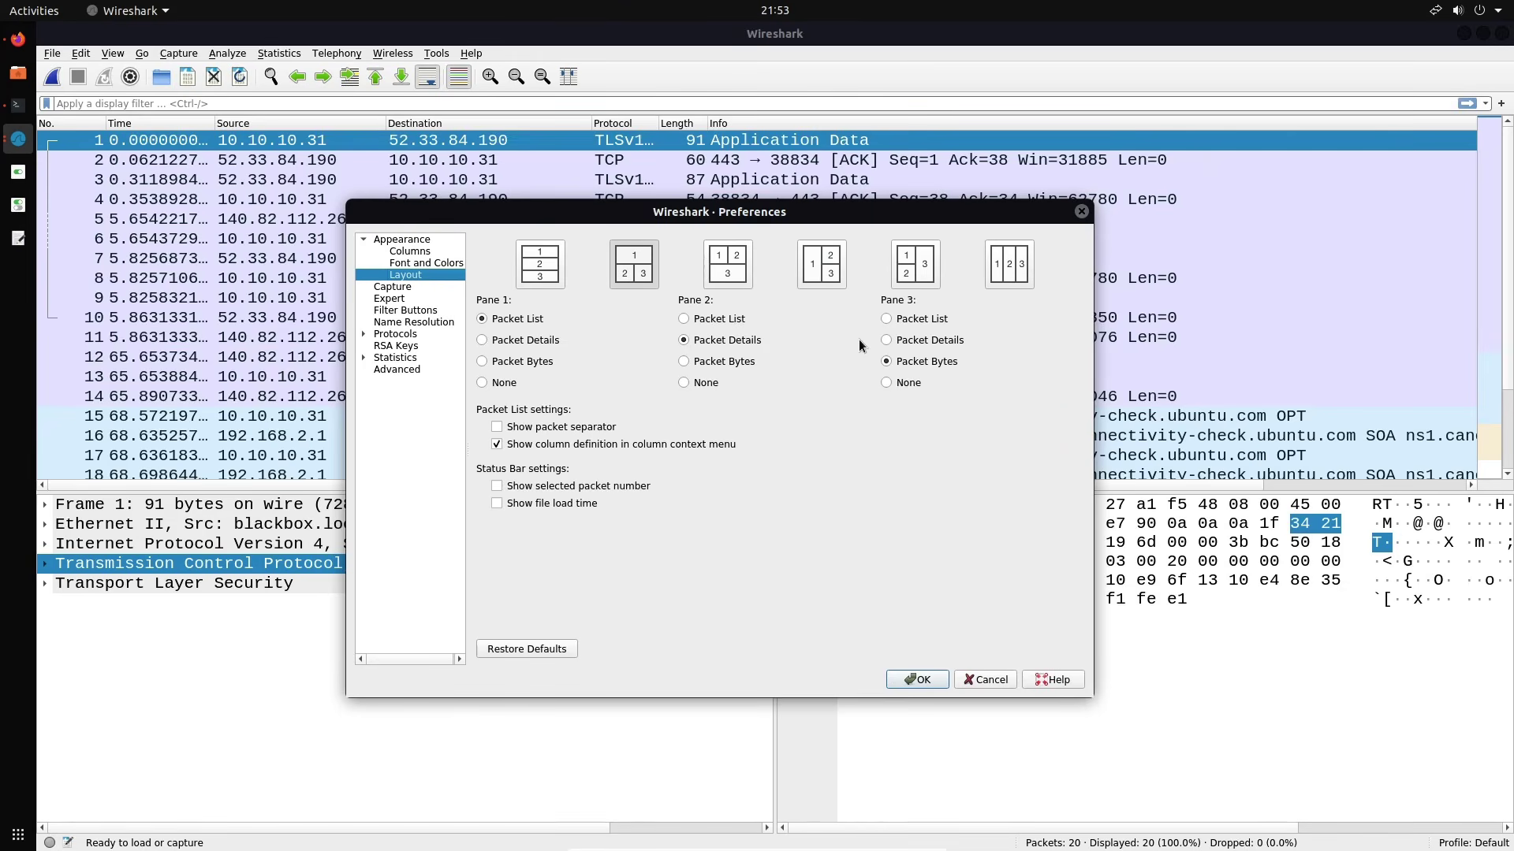
pyautogui.click(588, 428)
pyautogui.click(915, 680)
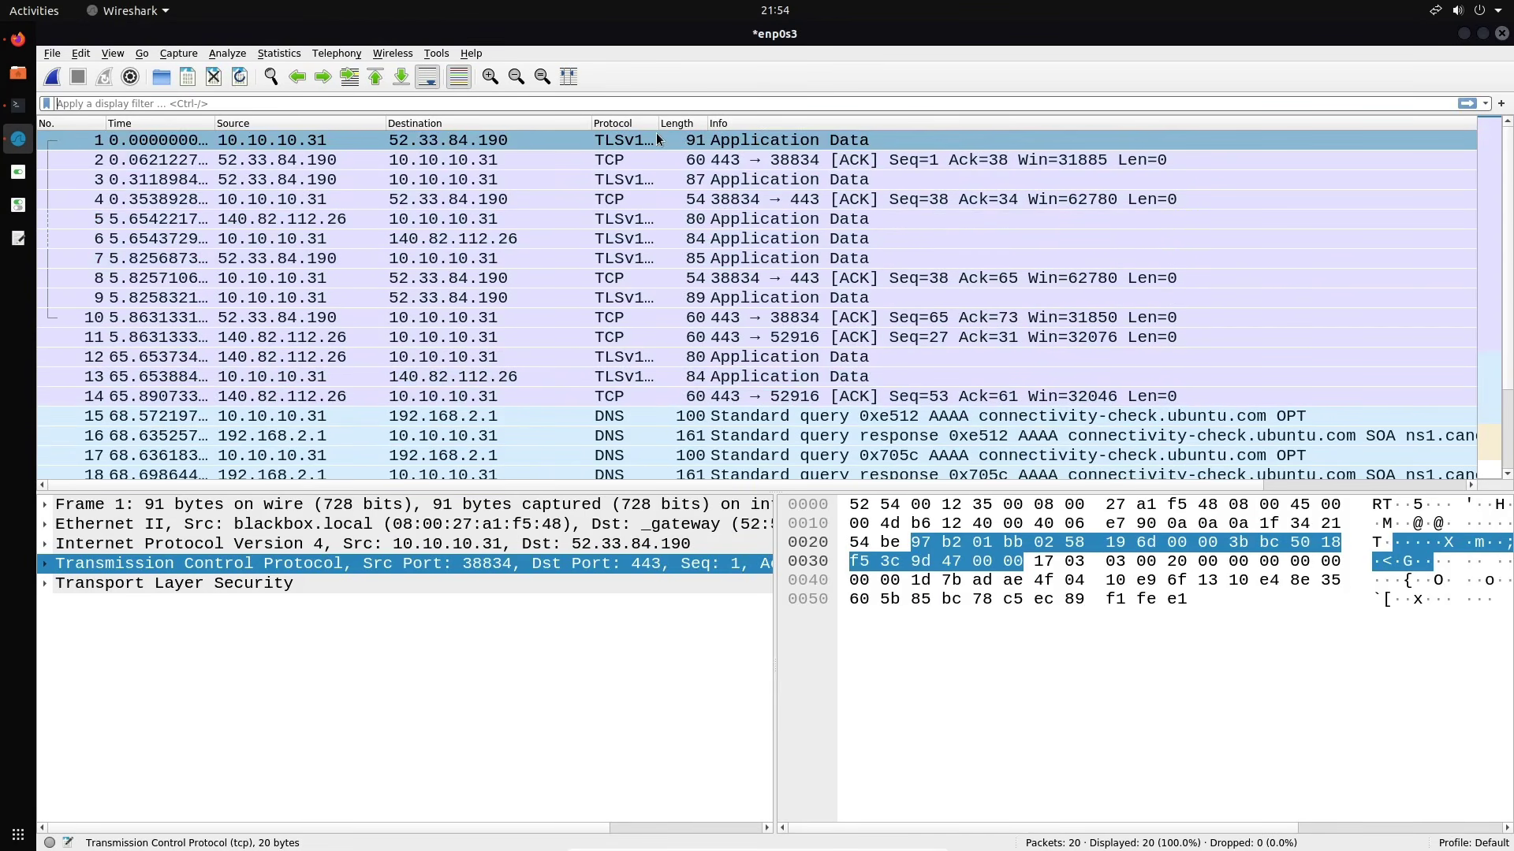
# Widen the Protocol column to show TLSv1.2 in full, then go to Preferences' Appearance > Columns page
pyautogui.moveTo(657, 123)
pyautogui.mouseDown()
pyautogui.moveTo(699, 125)
pyautogui.moveTo(683, 126)
pyautogui.mouseUp()
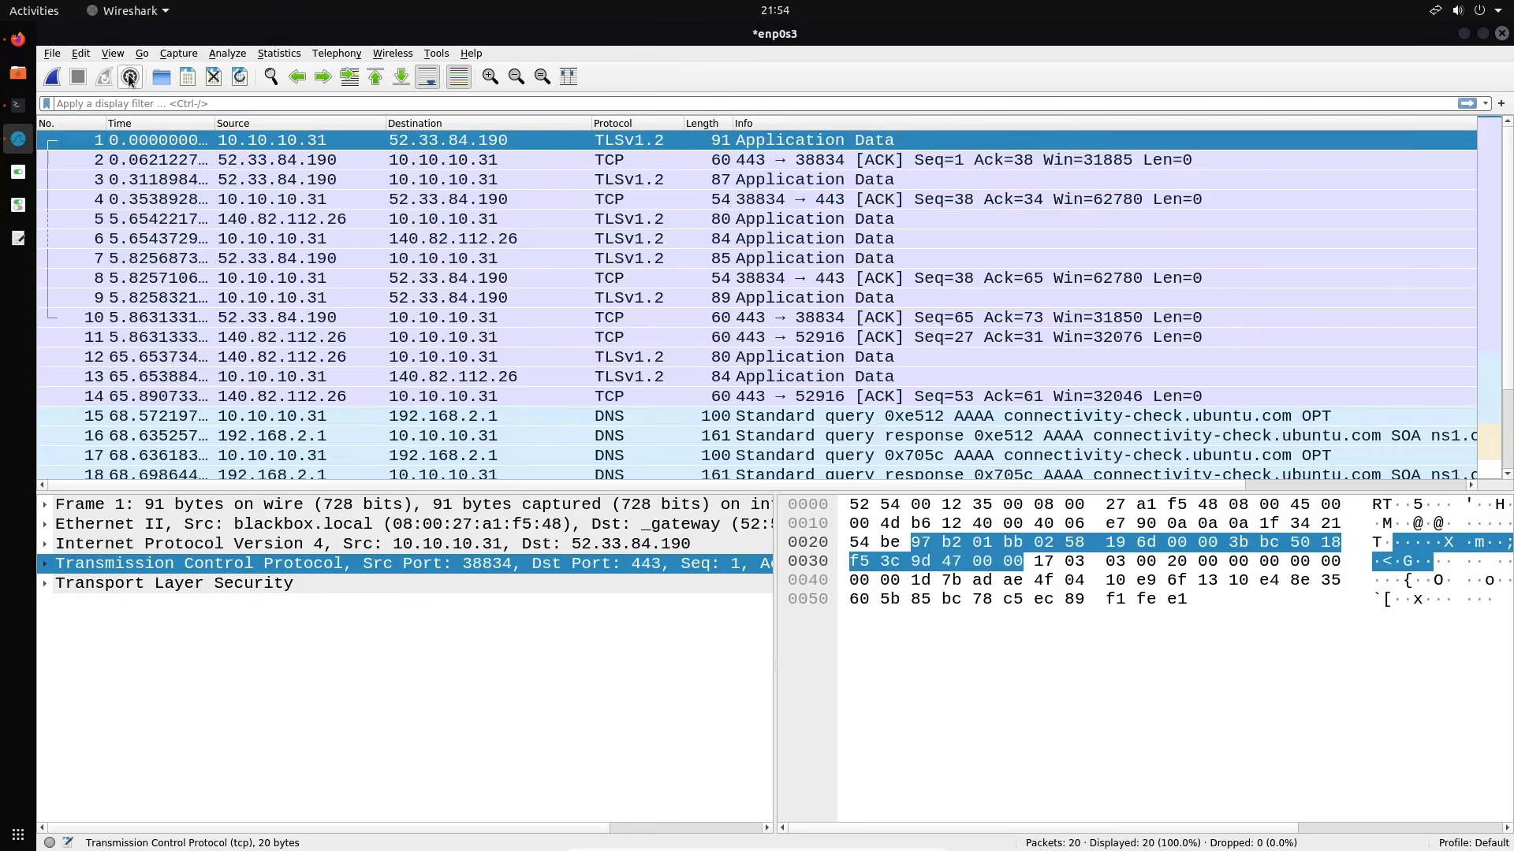
pyautogui.click(81, 52)
pyautogui.click(126, 442)
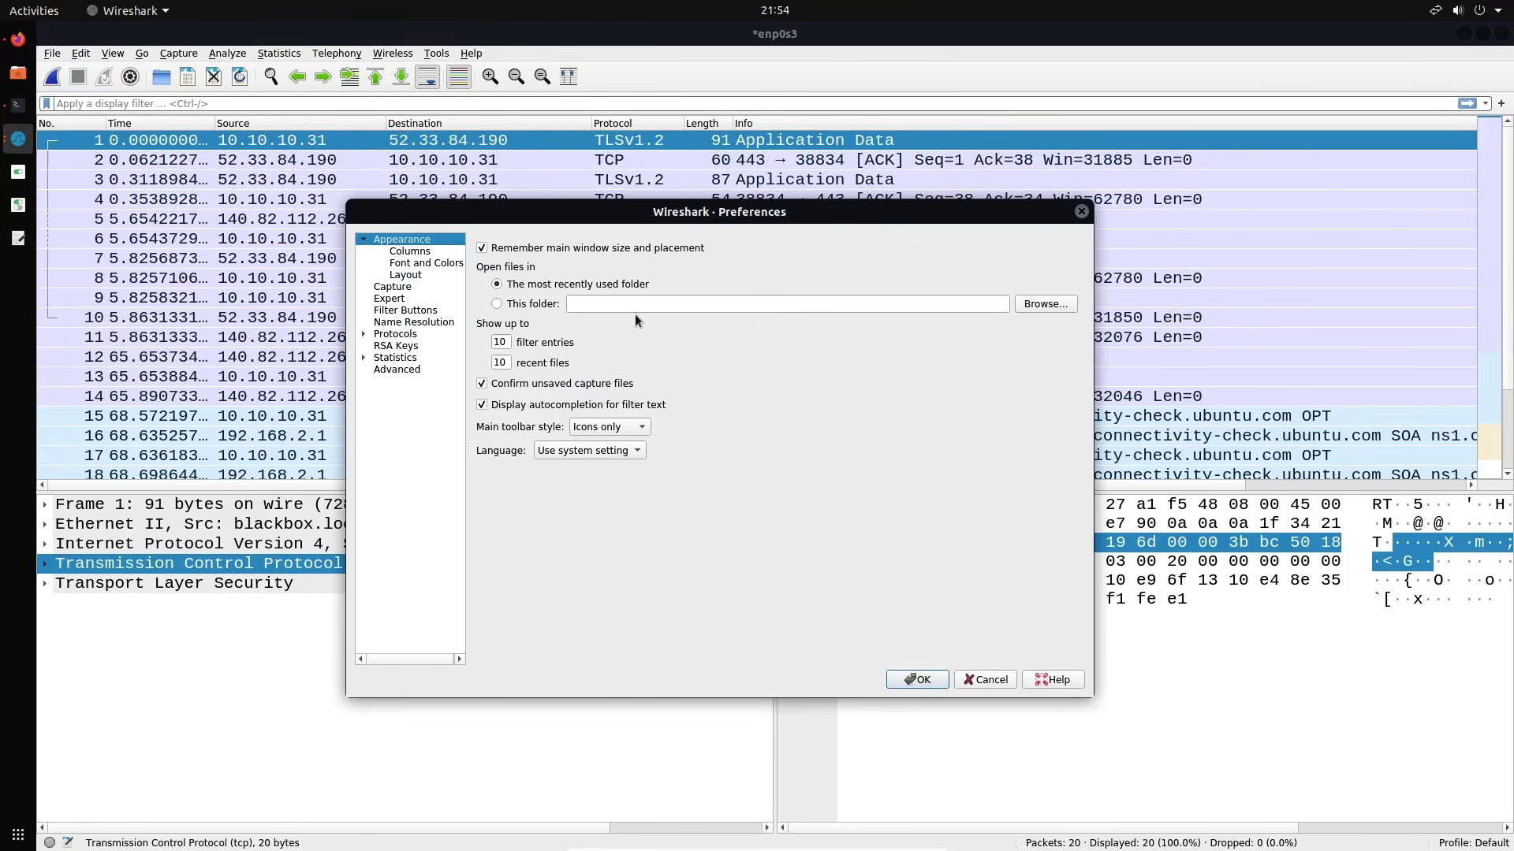
pyautogui.click(416, 273)
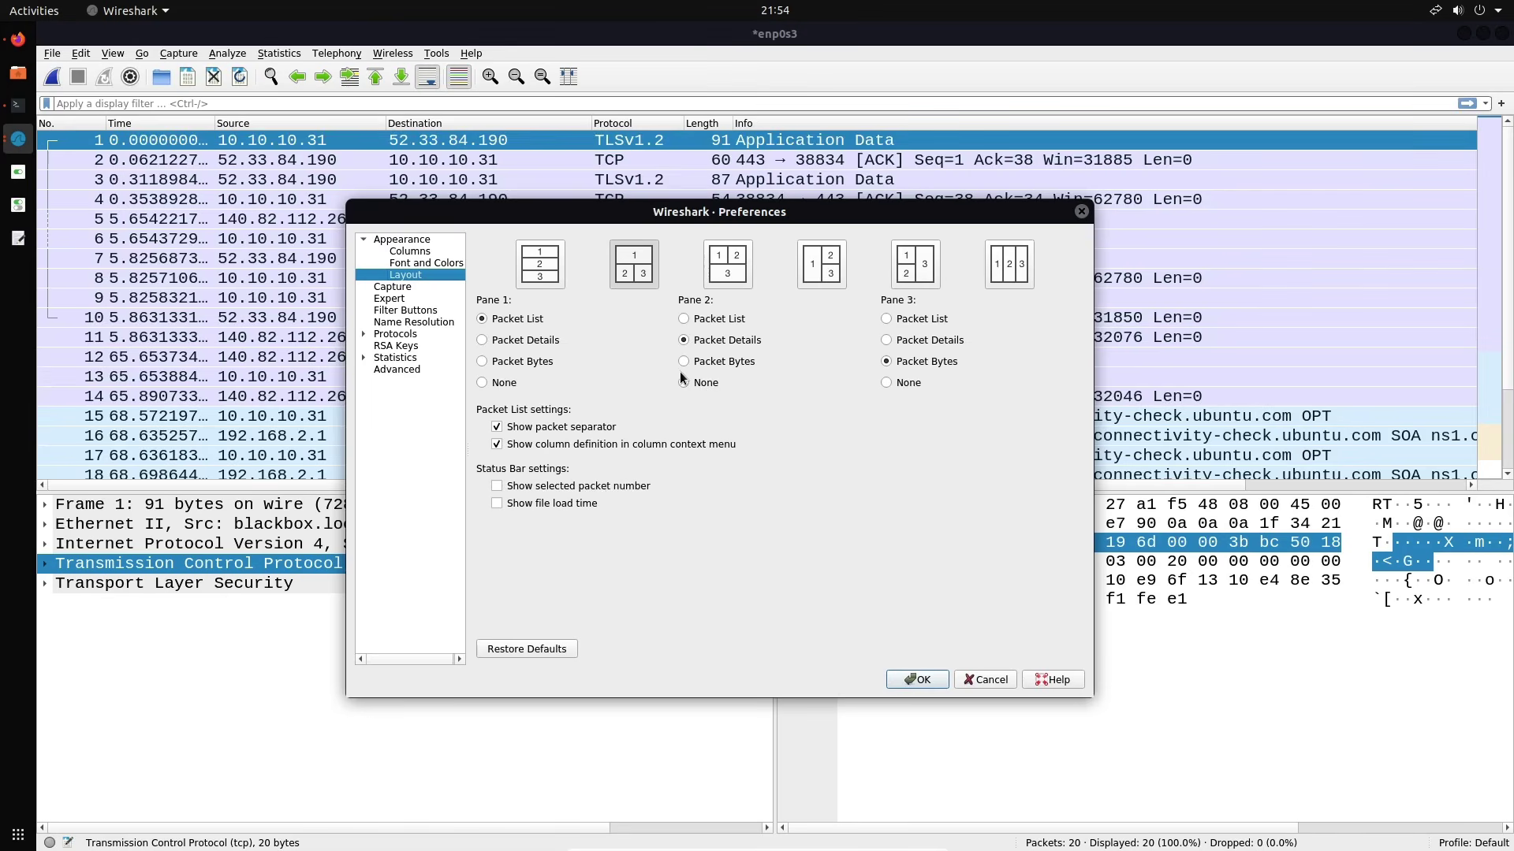
pyautogui.click(426, 251)
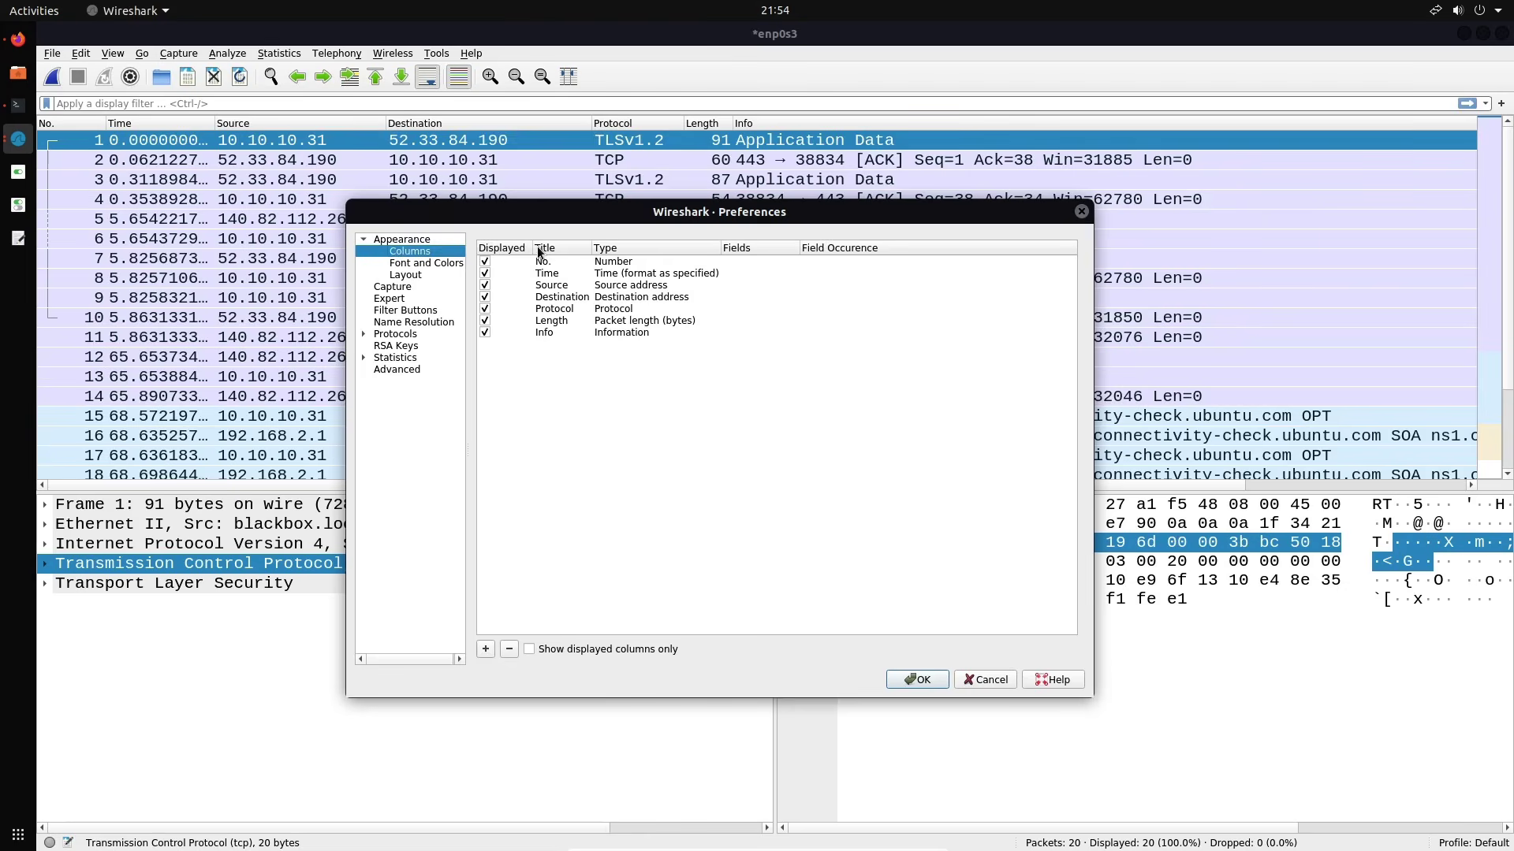
# Change the Time column's type to UTC time and add a new column to the list
pyautogui.moveTo(535, 250); pyautogui.dragTo(636, 250)
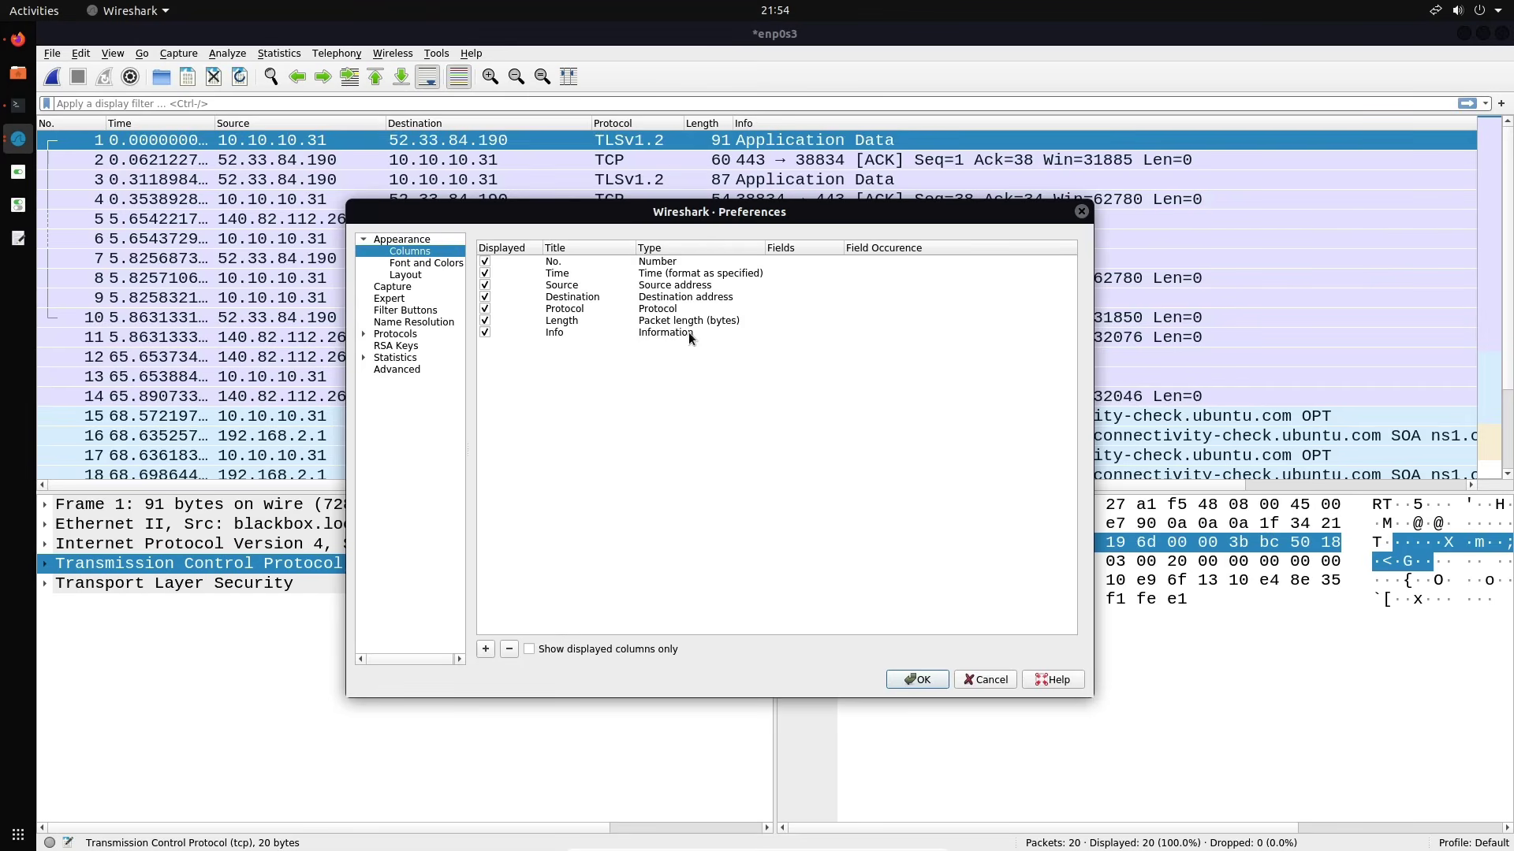
pyautogui.doubleClick(693, 273)
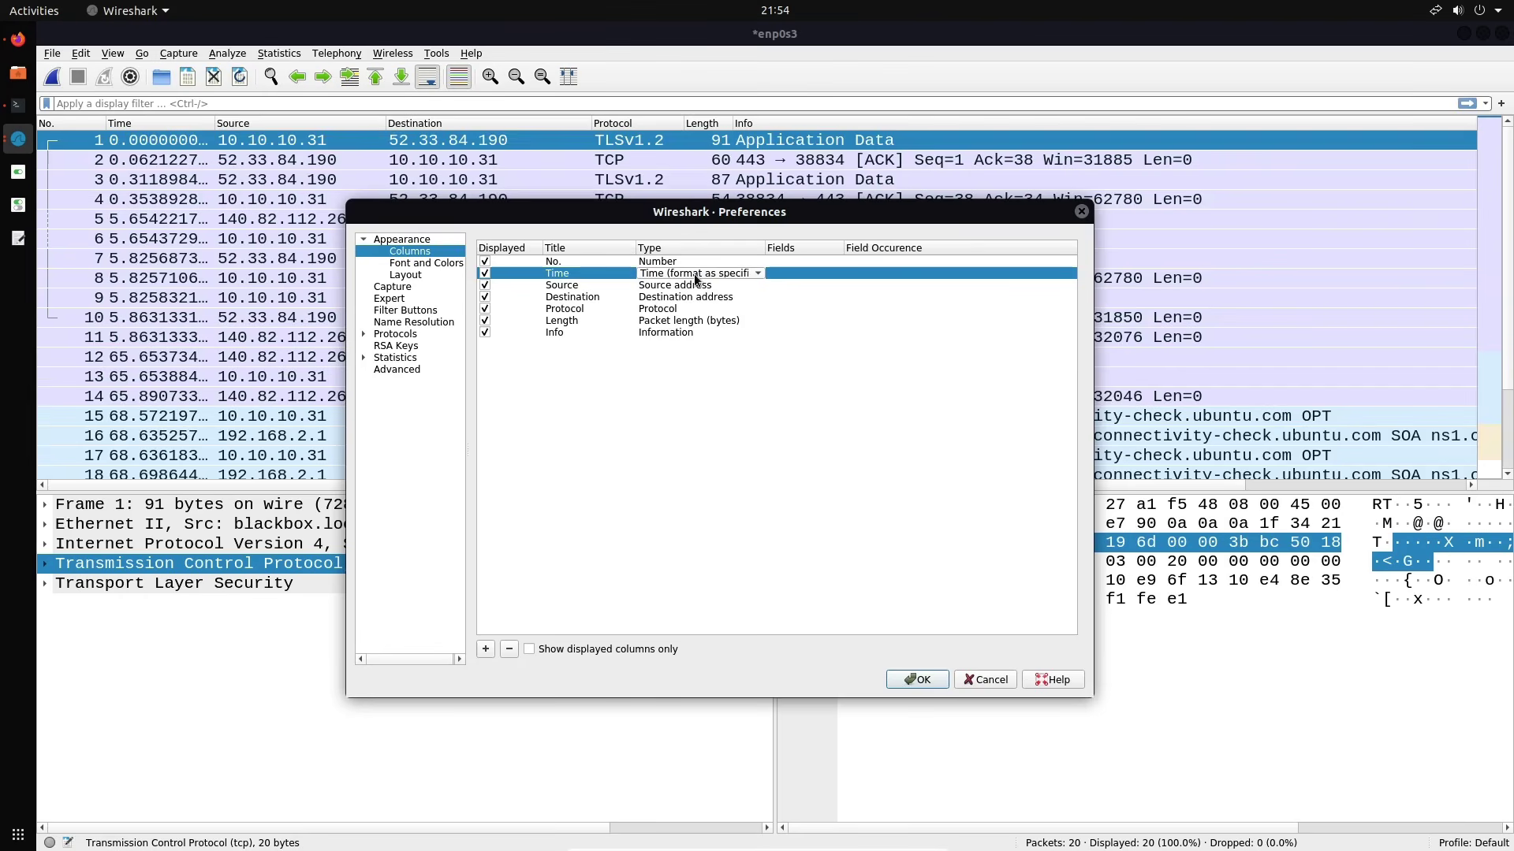
pyautogui.click(694, 275)
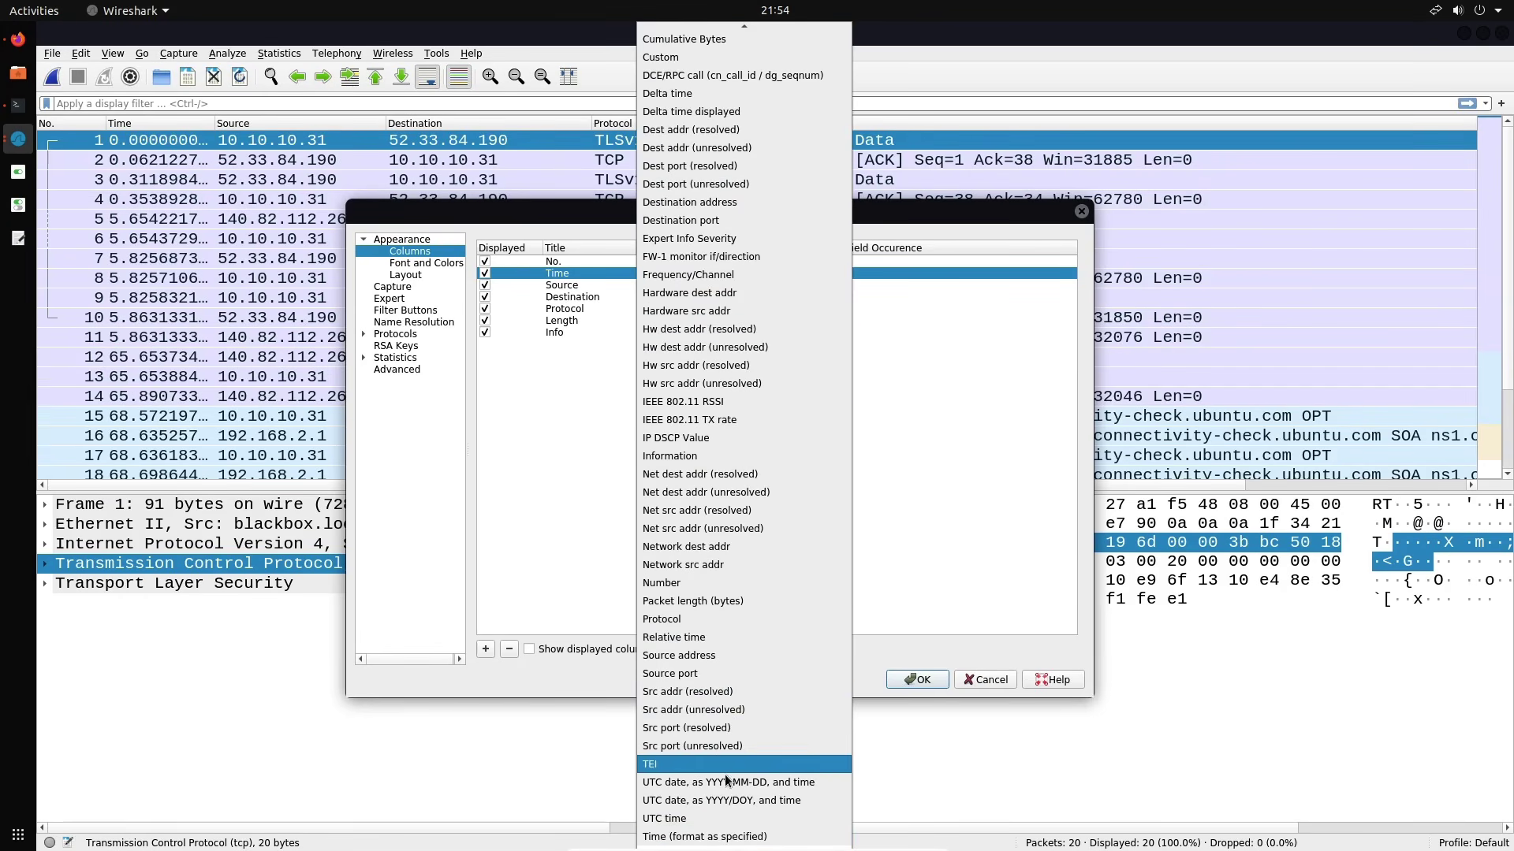
pyautogui.click(717, 820)
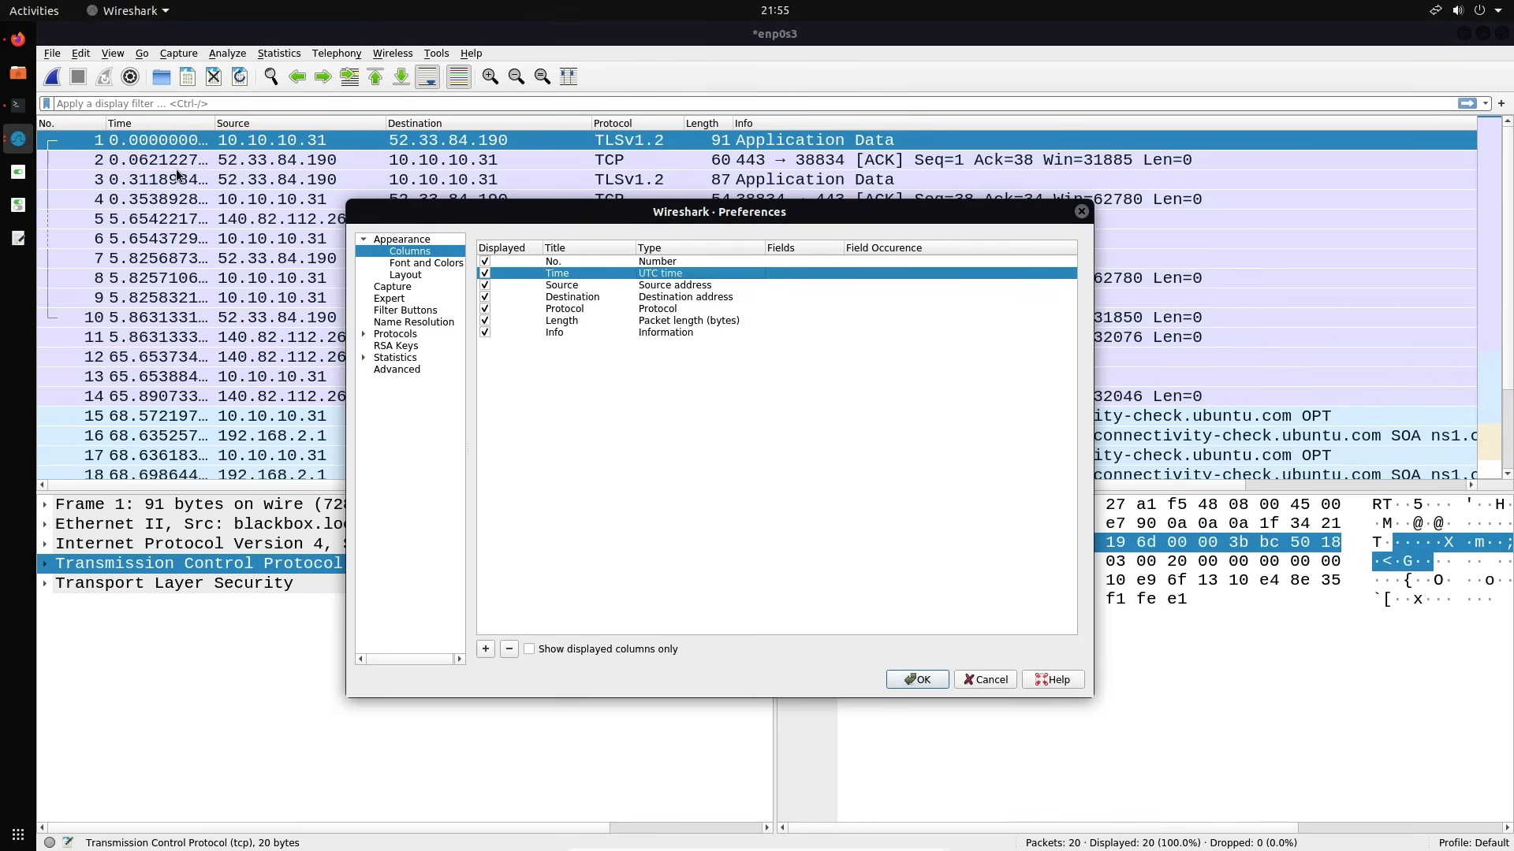
pyautogui.click(486, 648)
pyautogui.doubleClick(567, 346)
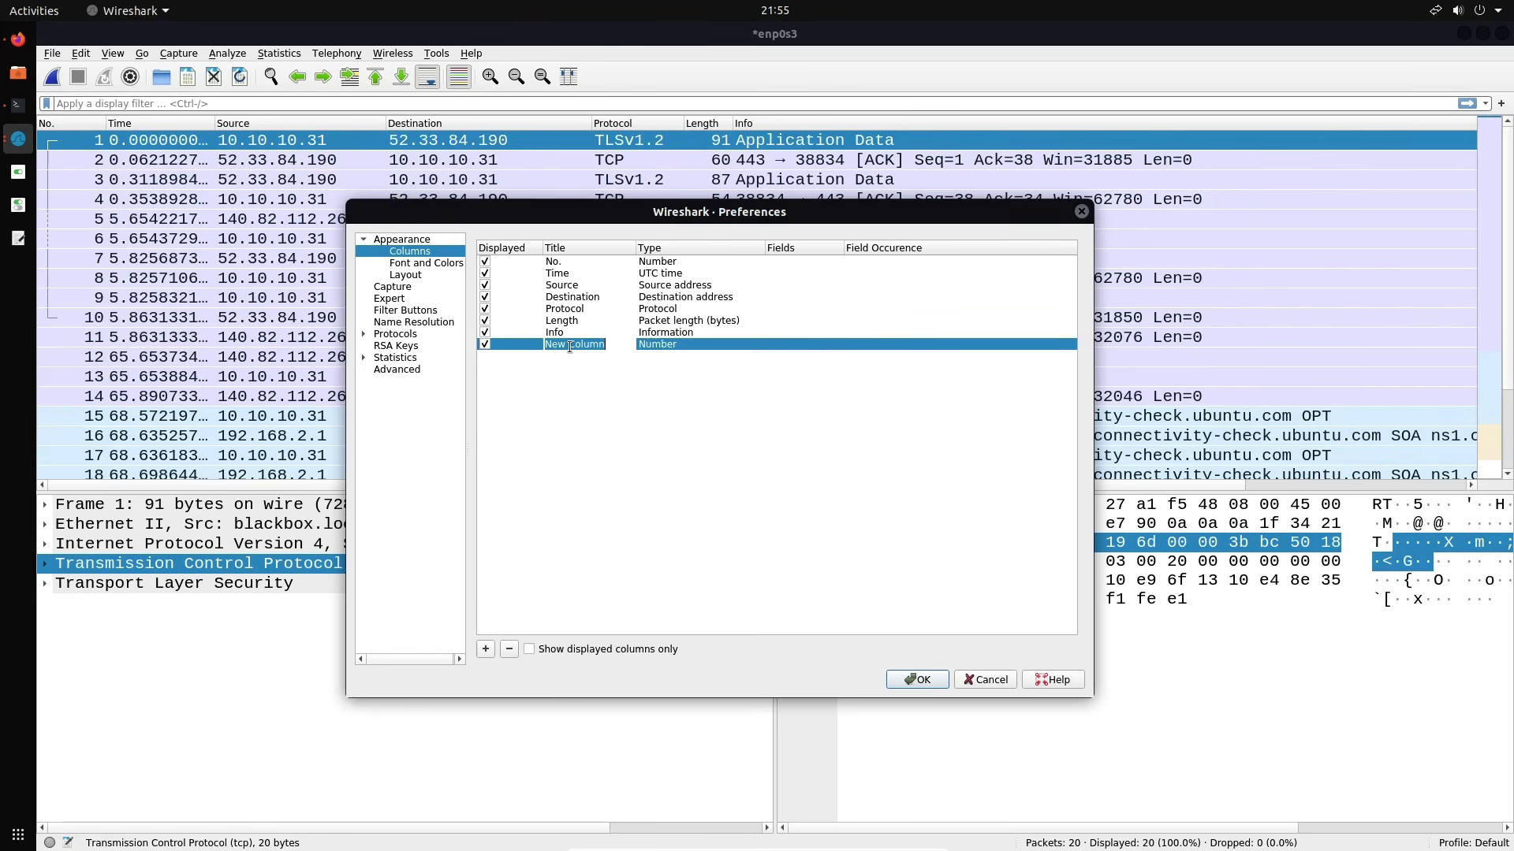
# Name the new column 'Source Port' with type Src port (unresolved)
pyautogui.write('Source Port')
pyautogui.click(654, 352)
pyautogui.doubleClick(678, 347)
pyautogui.click(678, 347)
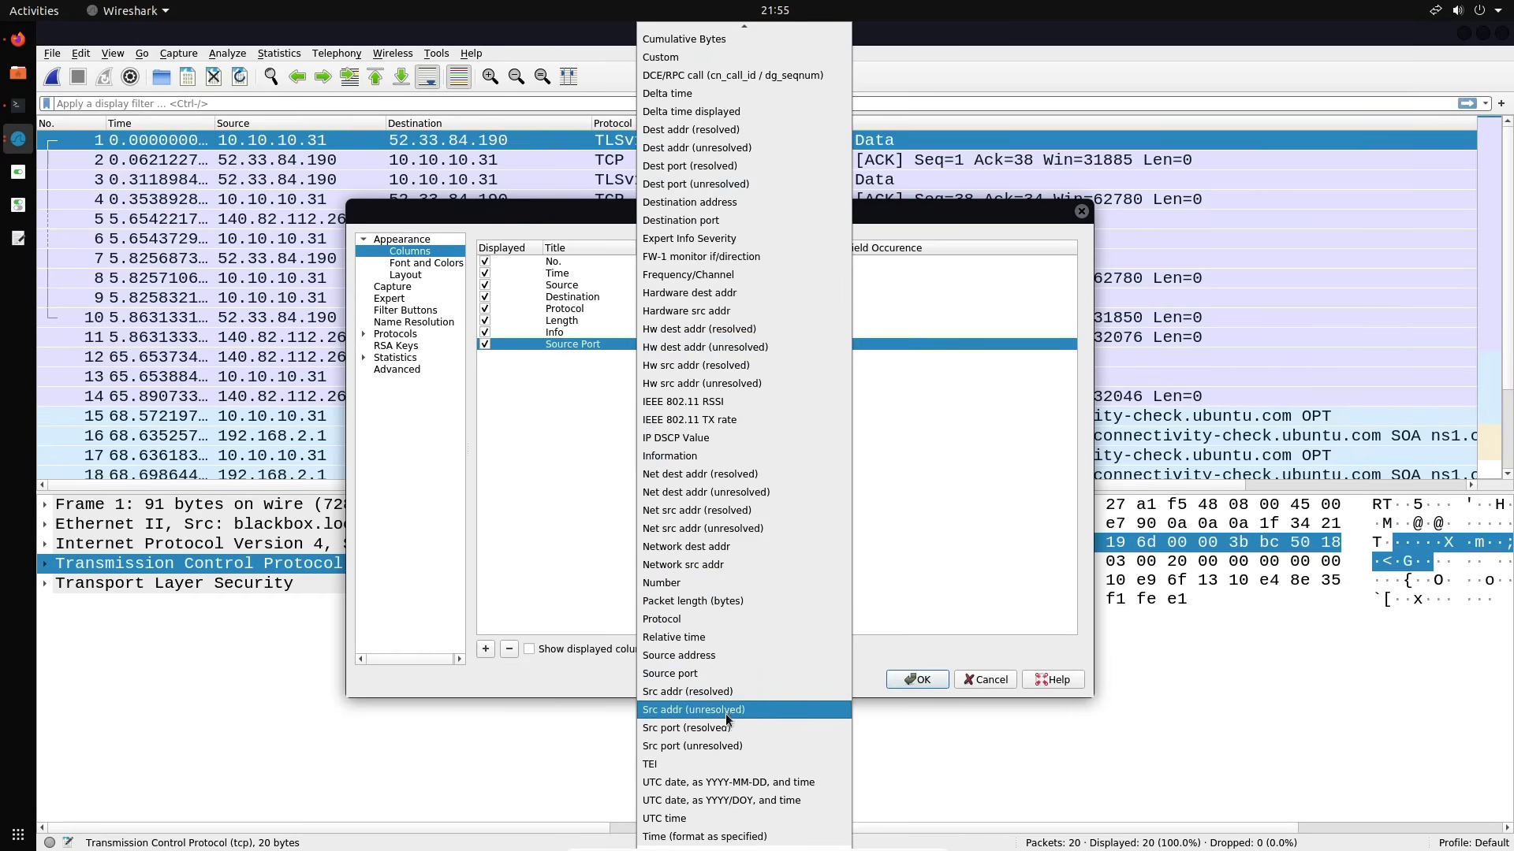
pyautogui.click(709, 753)
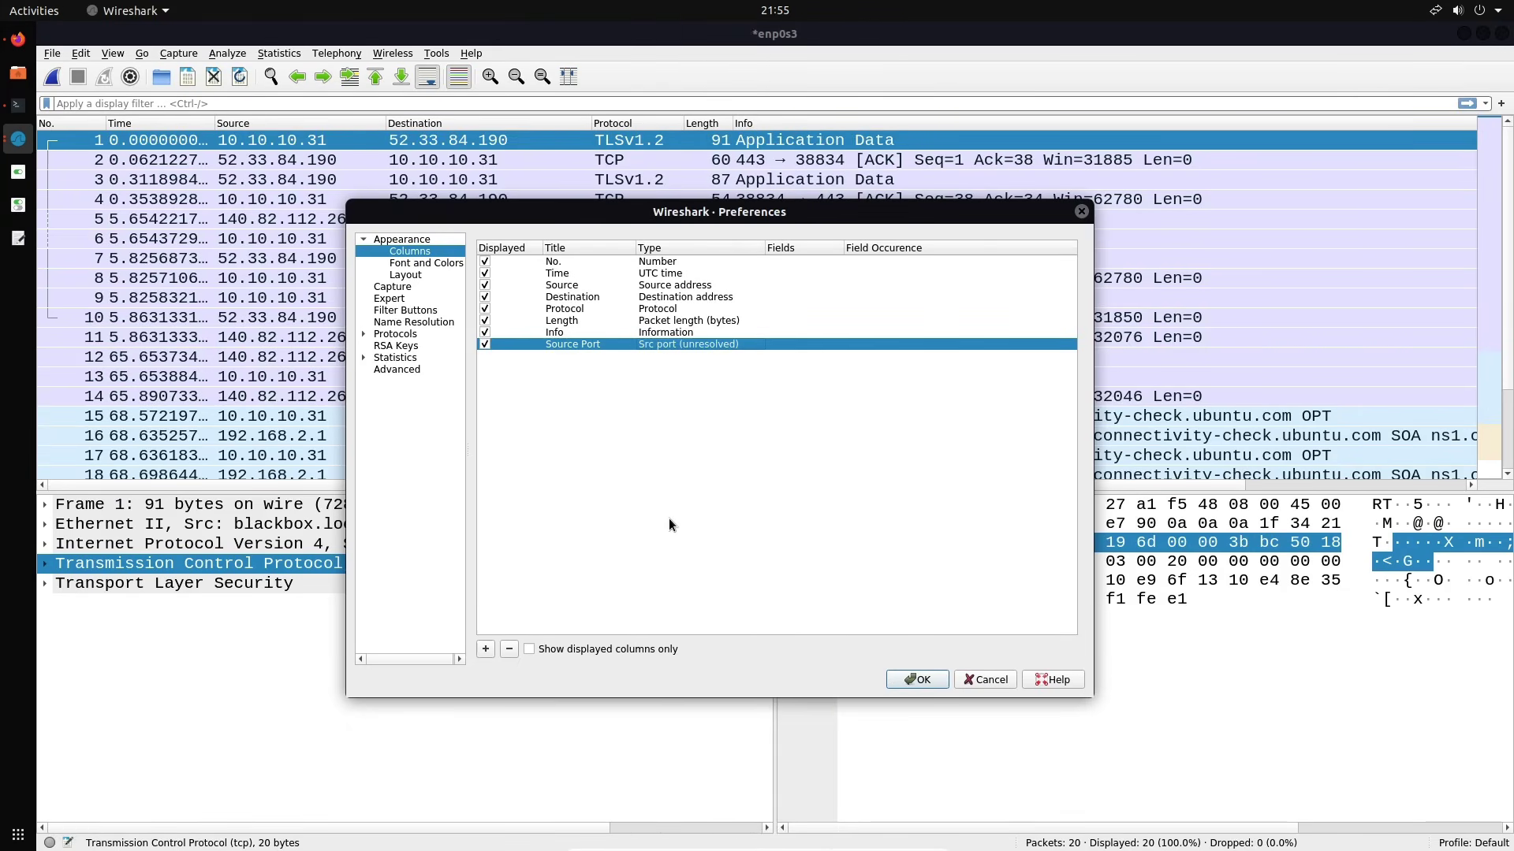
# Add a 'Destination Port' column with type Dest port (unresolved)
pyautogui.click(486, 649)
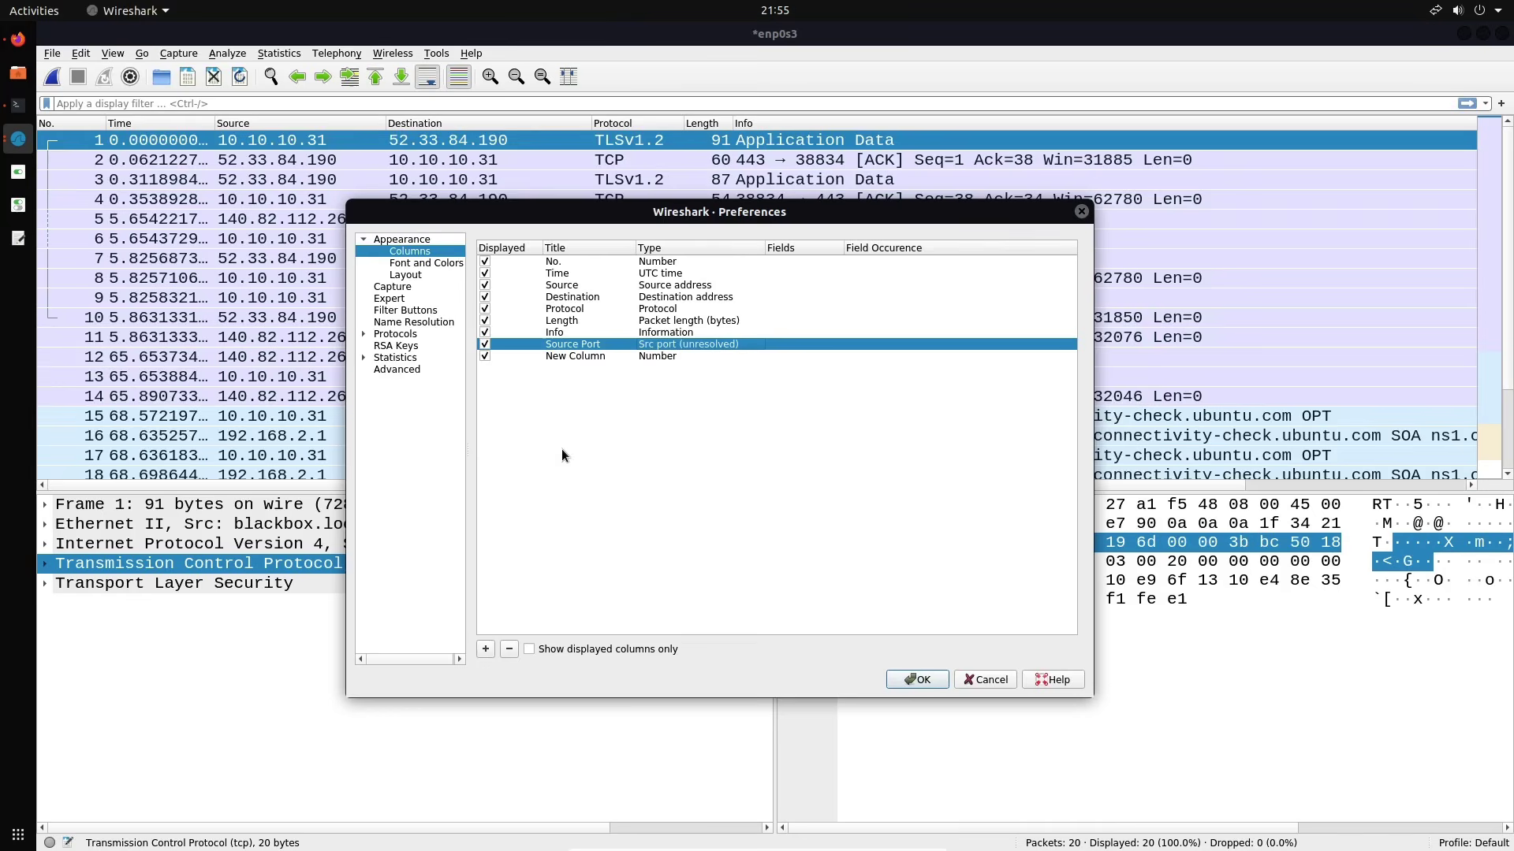
pyautogui.doubleClick(588, 357)
pyautogui.write('Desti')
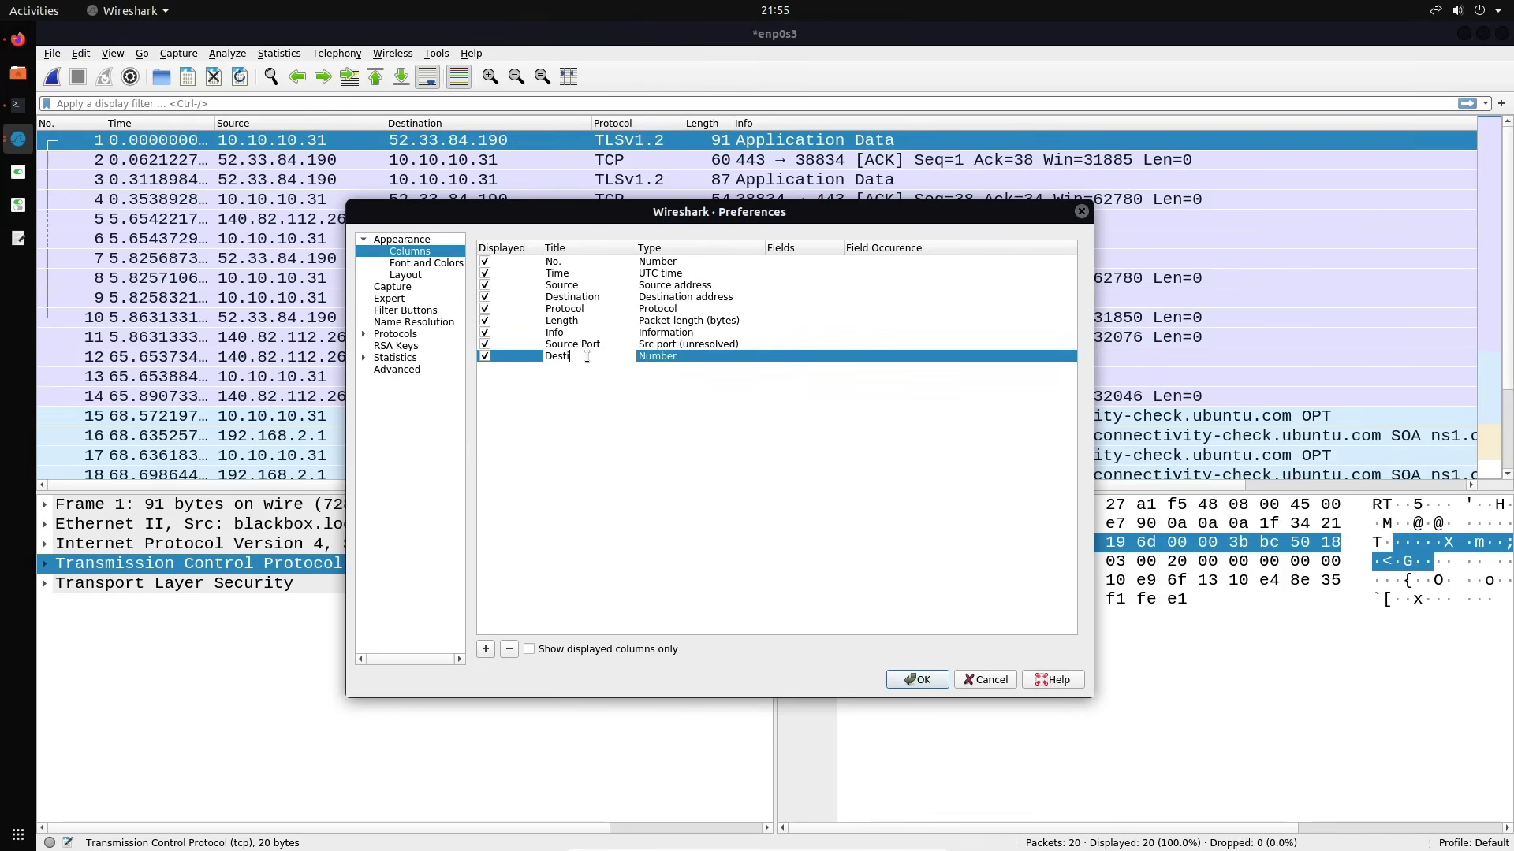
pyautogui.write('nation Port')
pyautogui.click(620, 389)
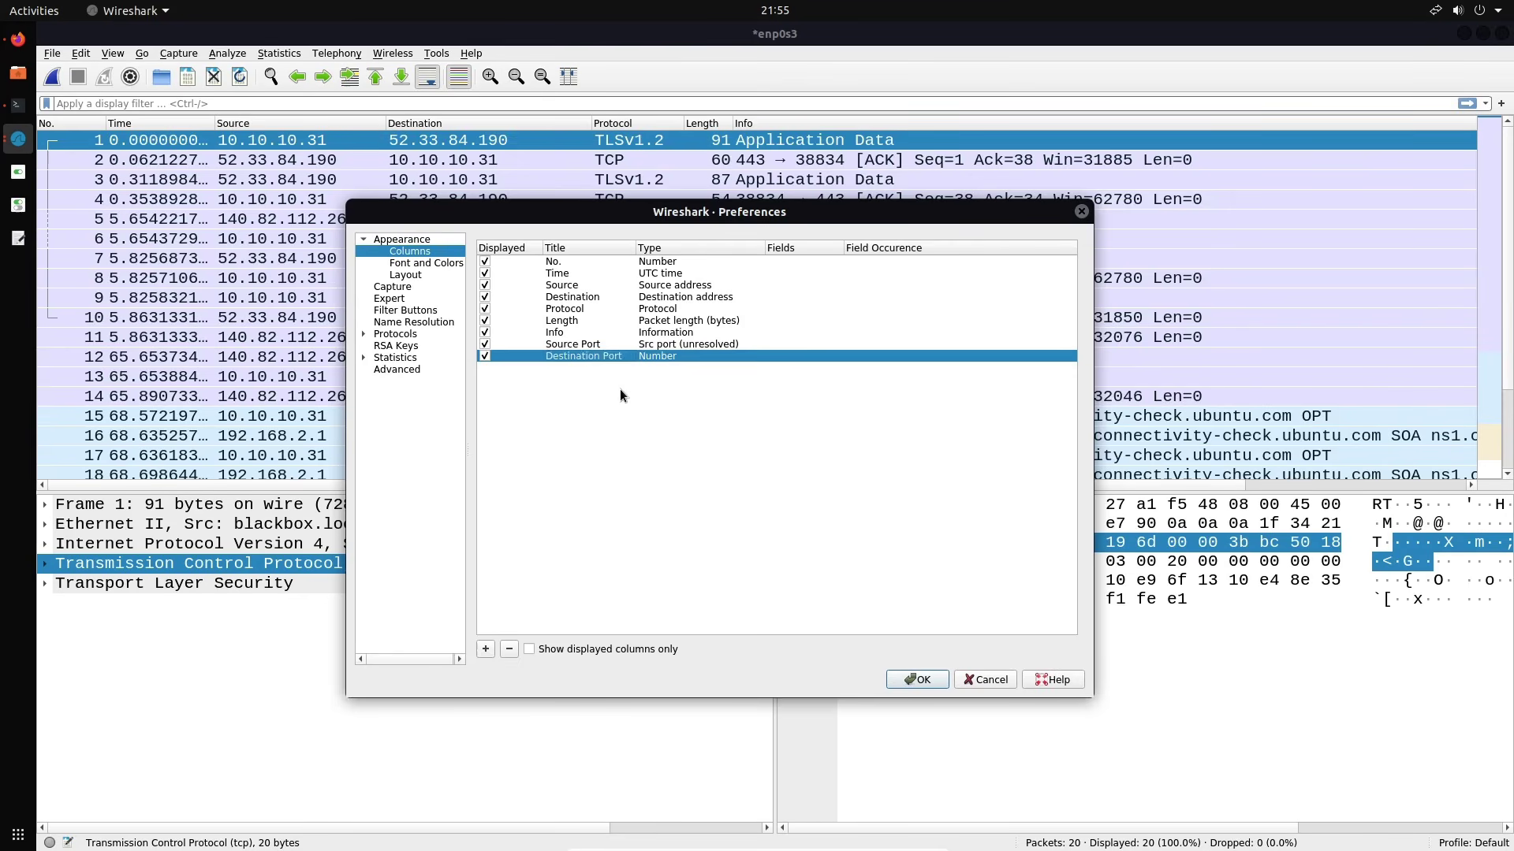
pyautogui.doubleClick(694, 358)
pyautogui.click(699, 357)
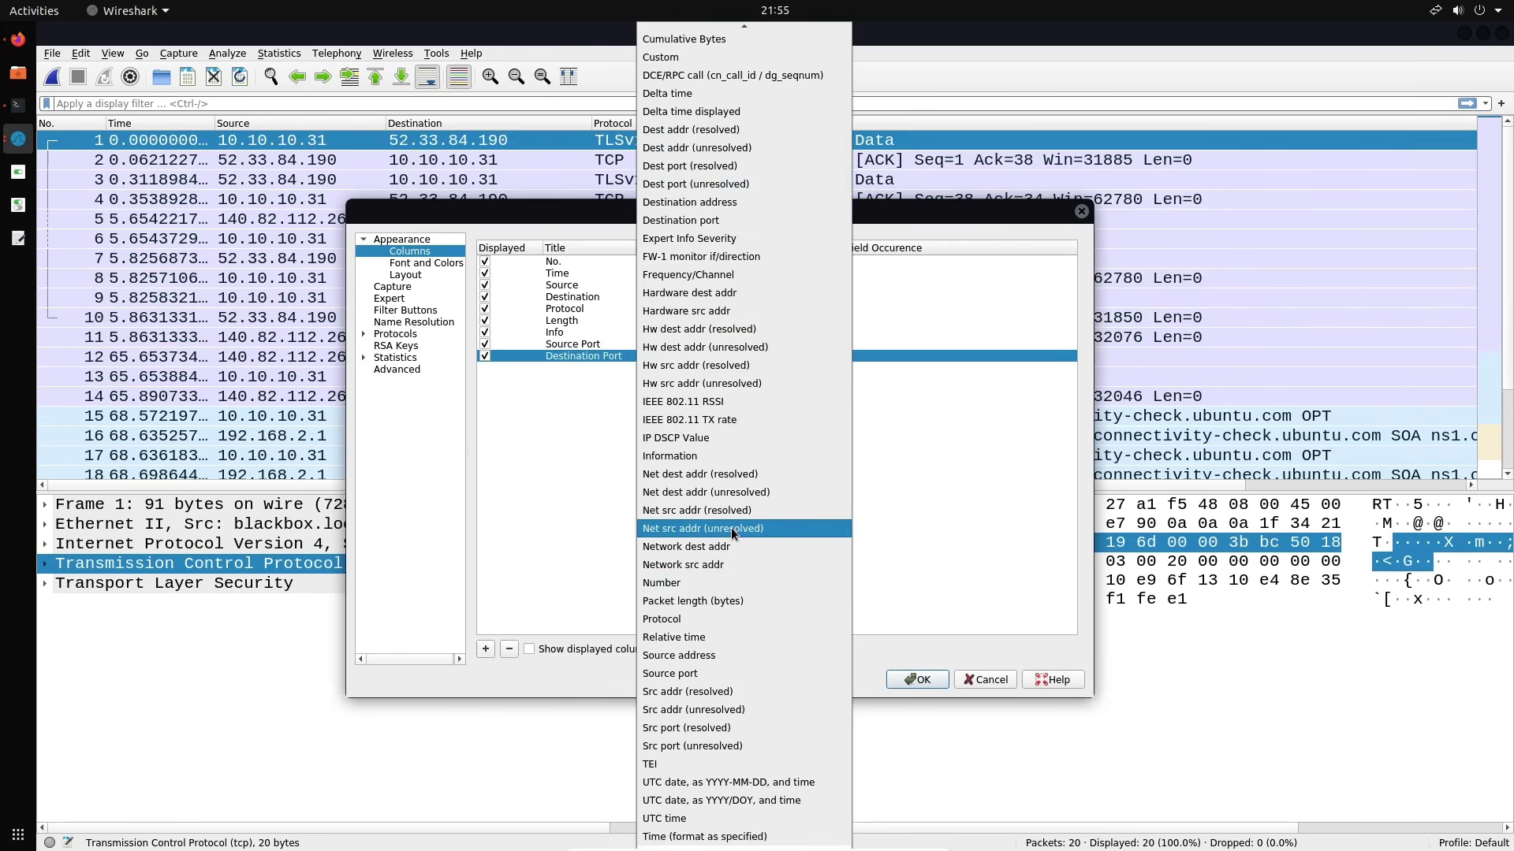
pyautogui.scroll(2, 798, 370)
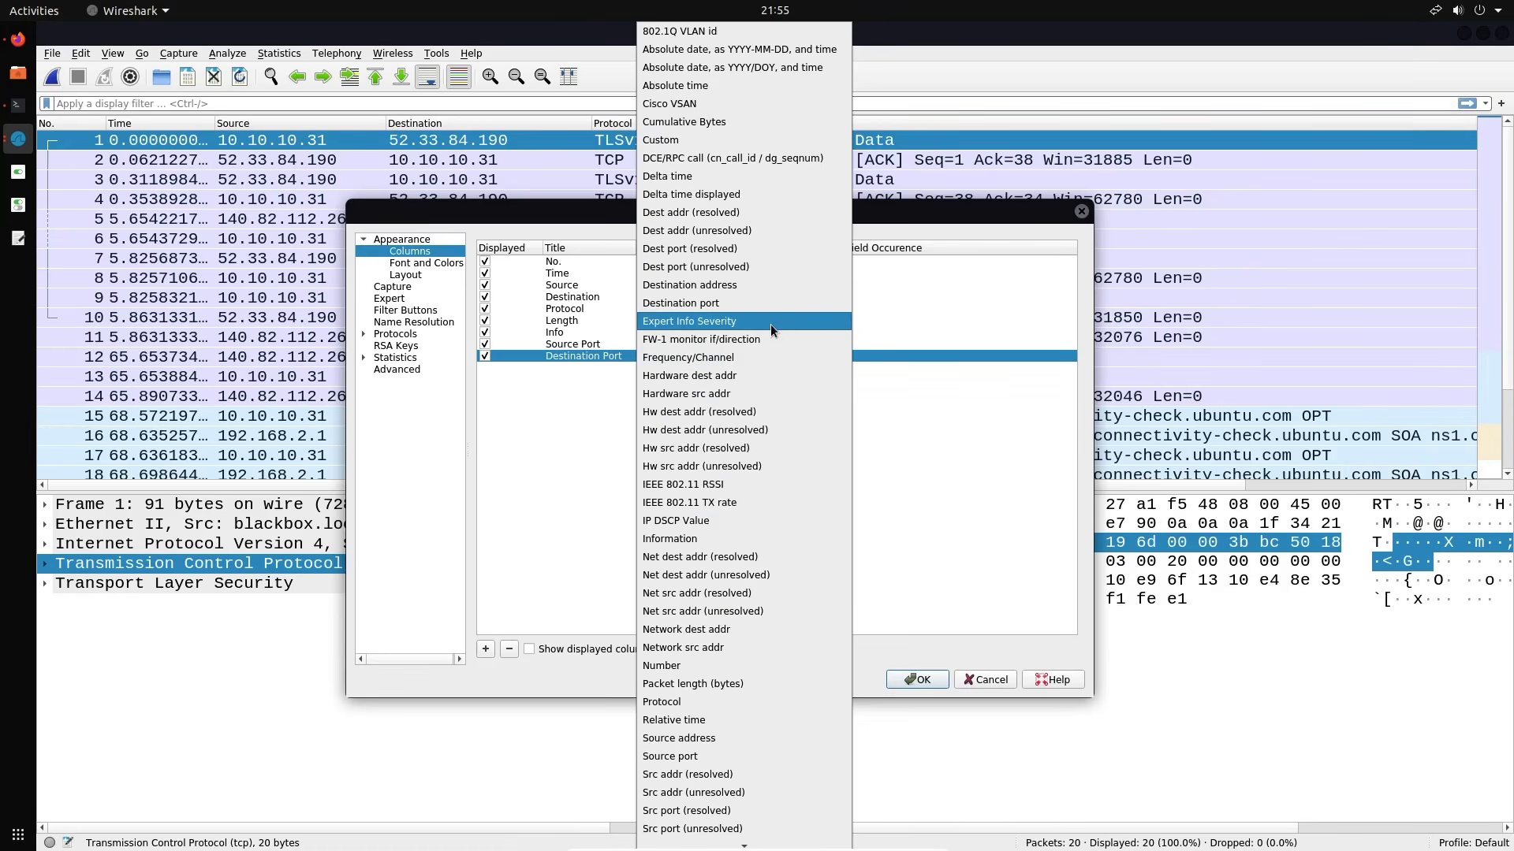
pyautogui.click(748, 265)
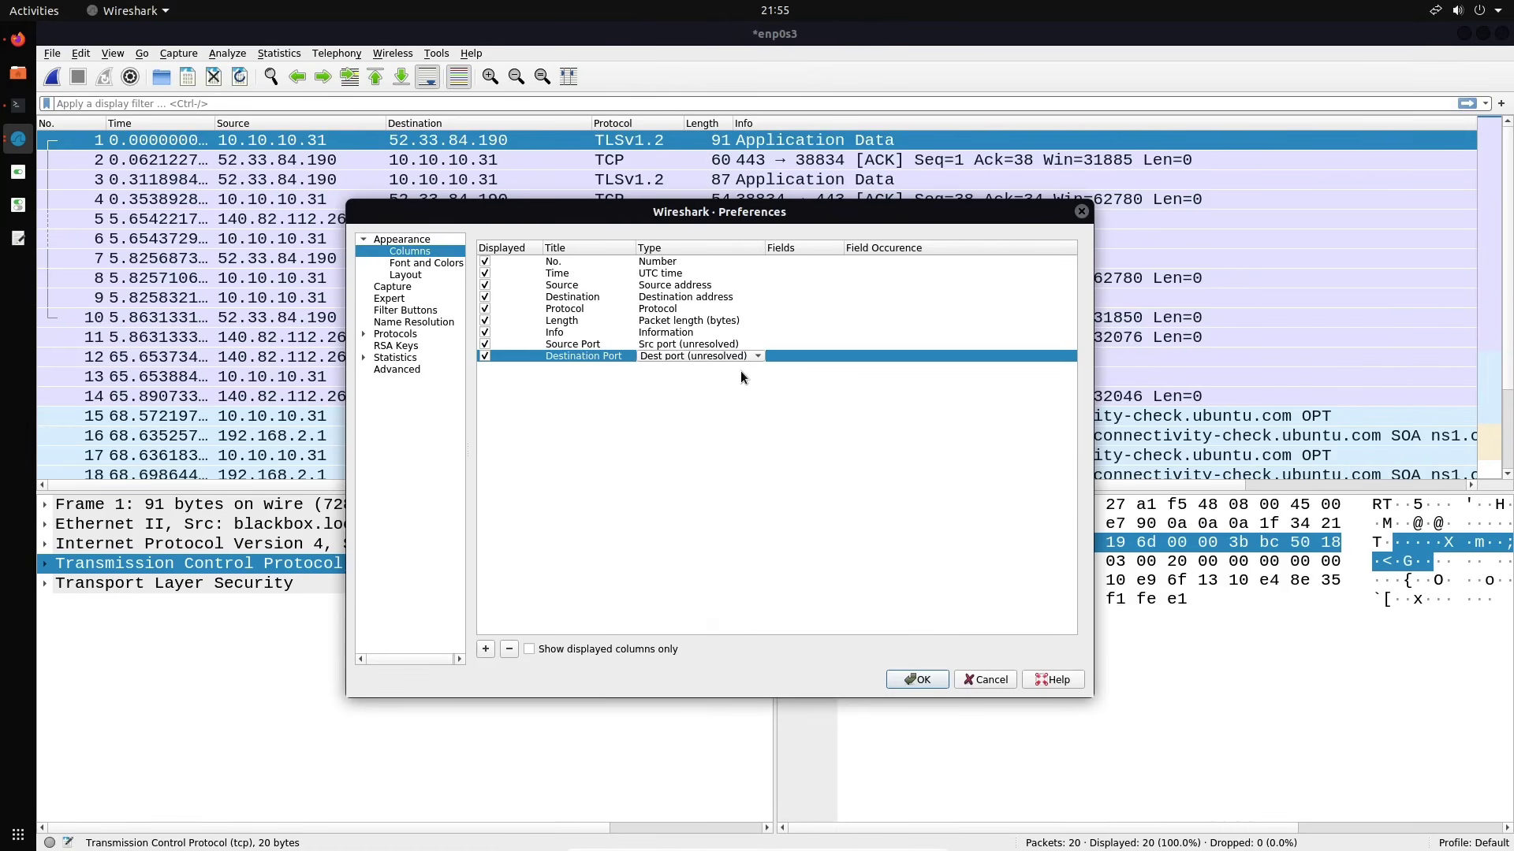
# Move Source Port below Source and Destination Port below Destination
pyautogui.click(566, 346)
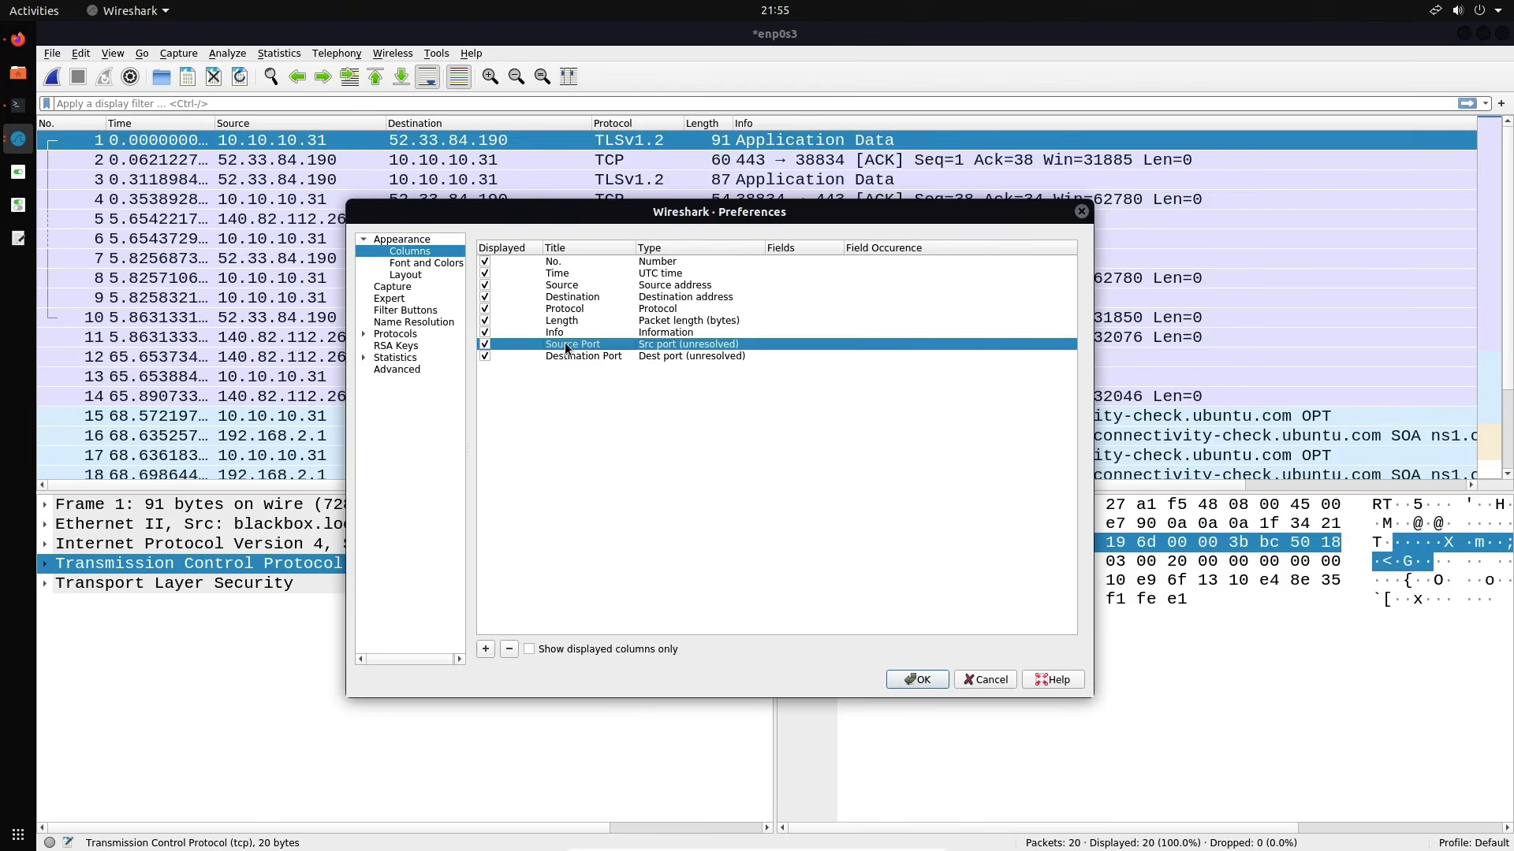
pyautogui.moveTo(566, 346); pyautogui.dragTo(562, 294)
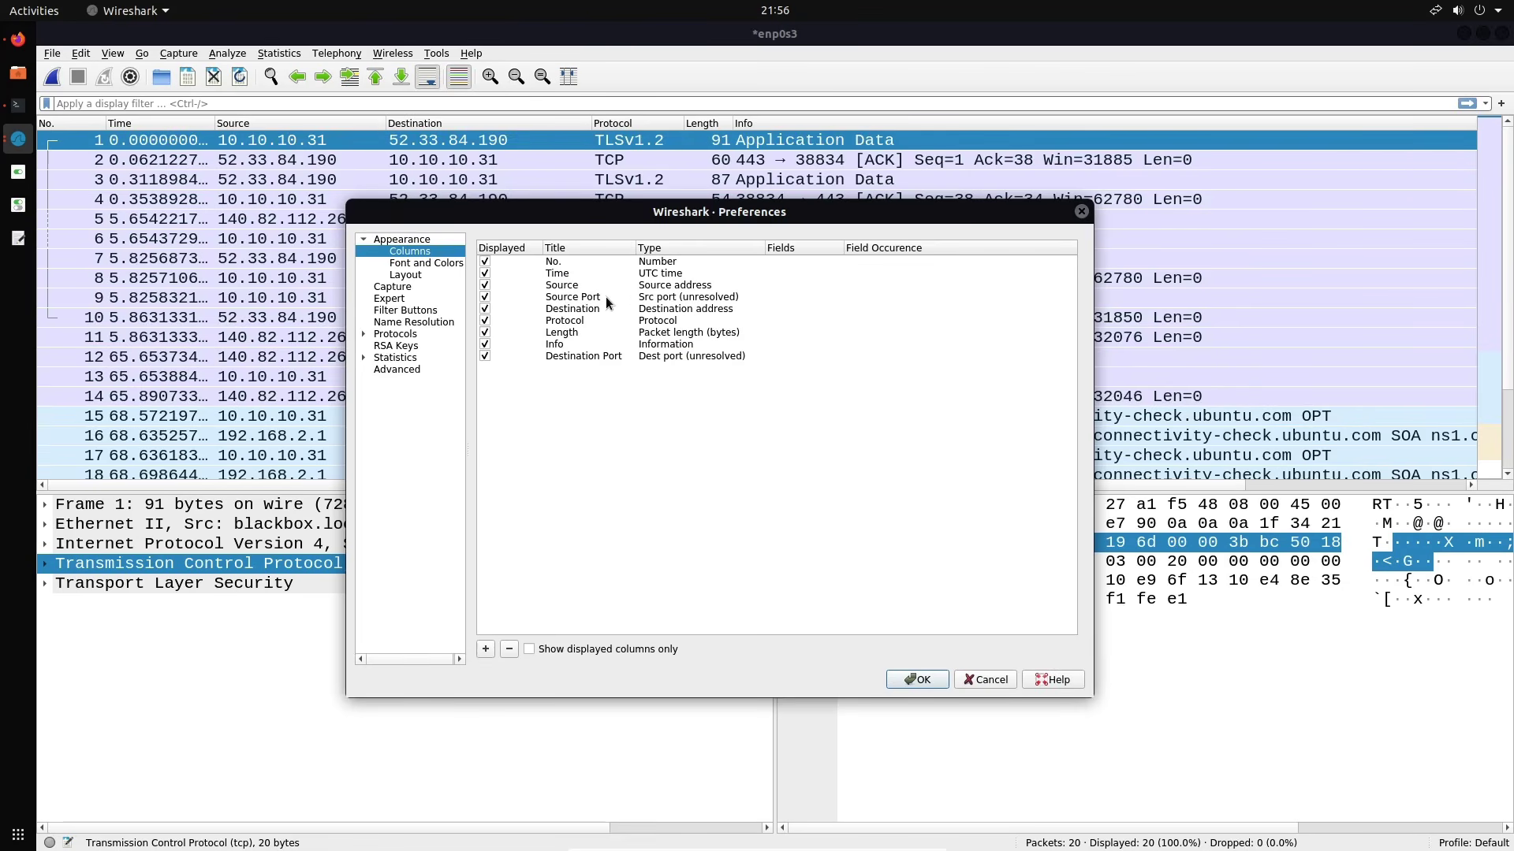
pyautogui.moveTo(590, 359); pyautogui.dragTo(583, 320)
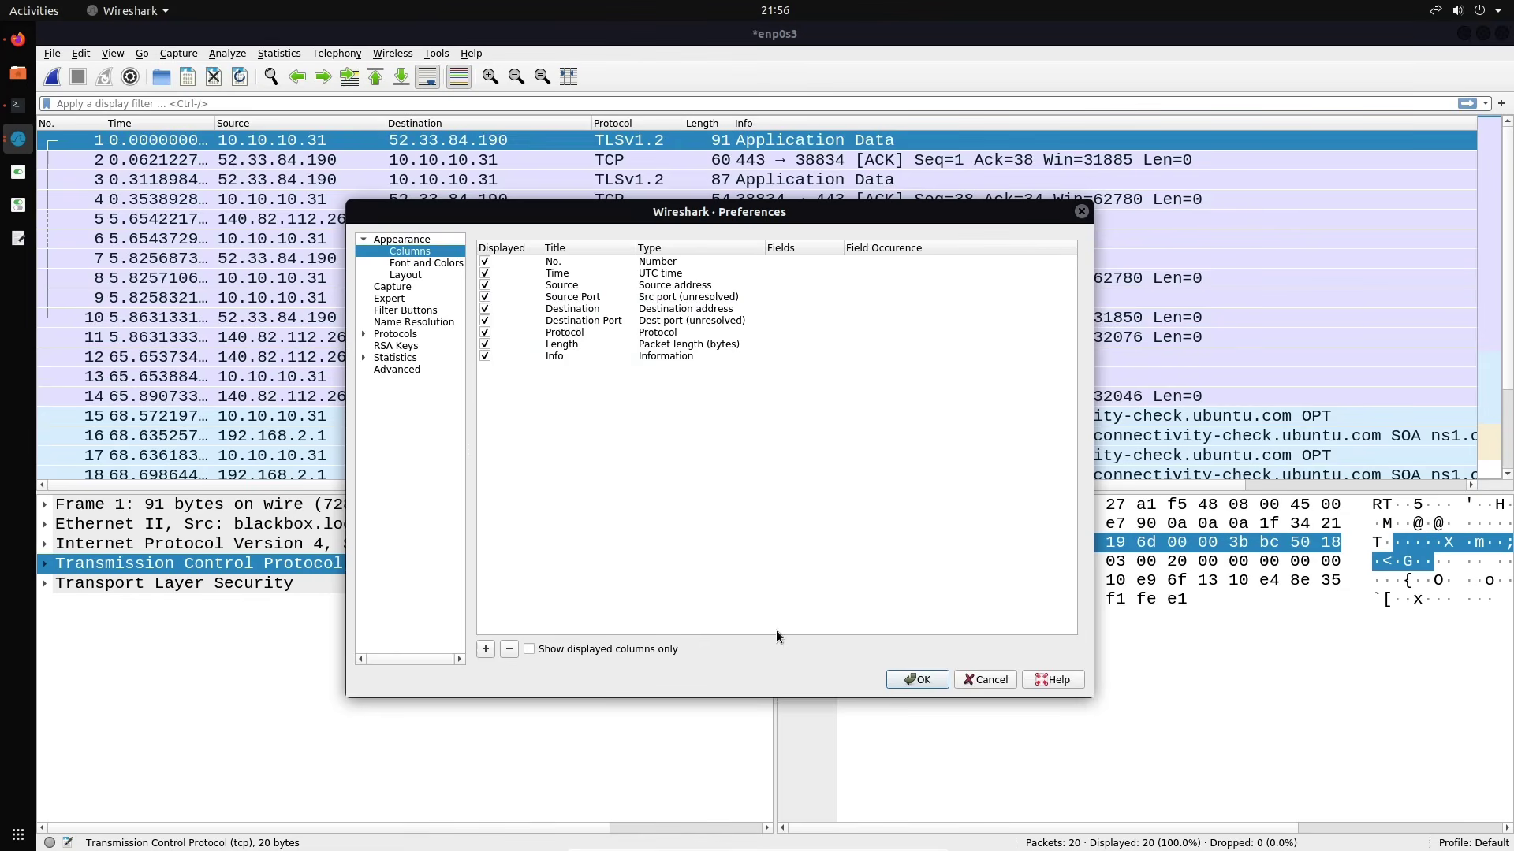
# Apply the column preferences so the packet list shows Source Port, Destination Port and UTC times
pyautogui.click(917, 679)
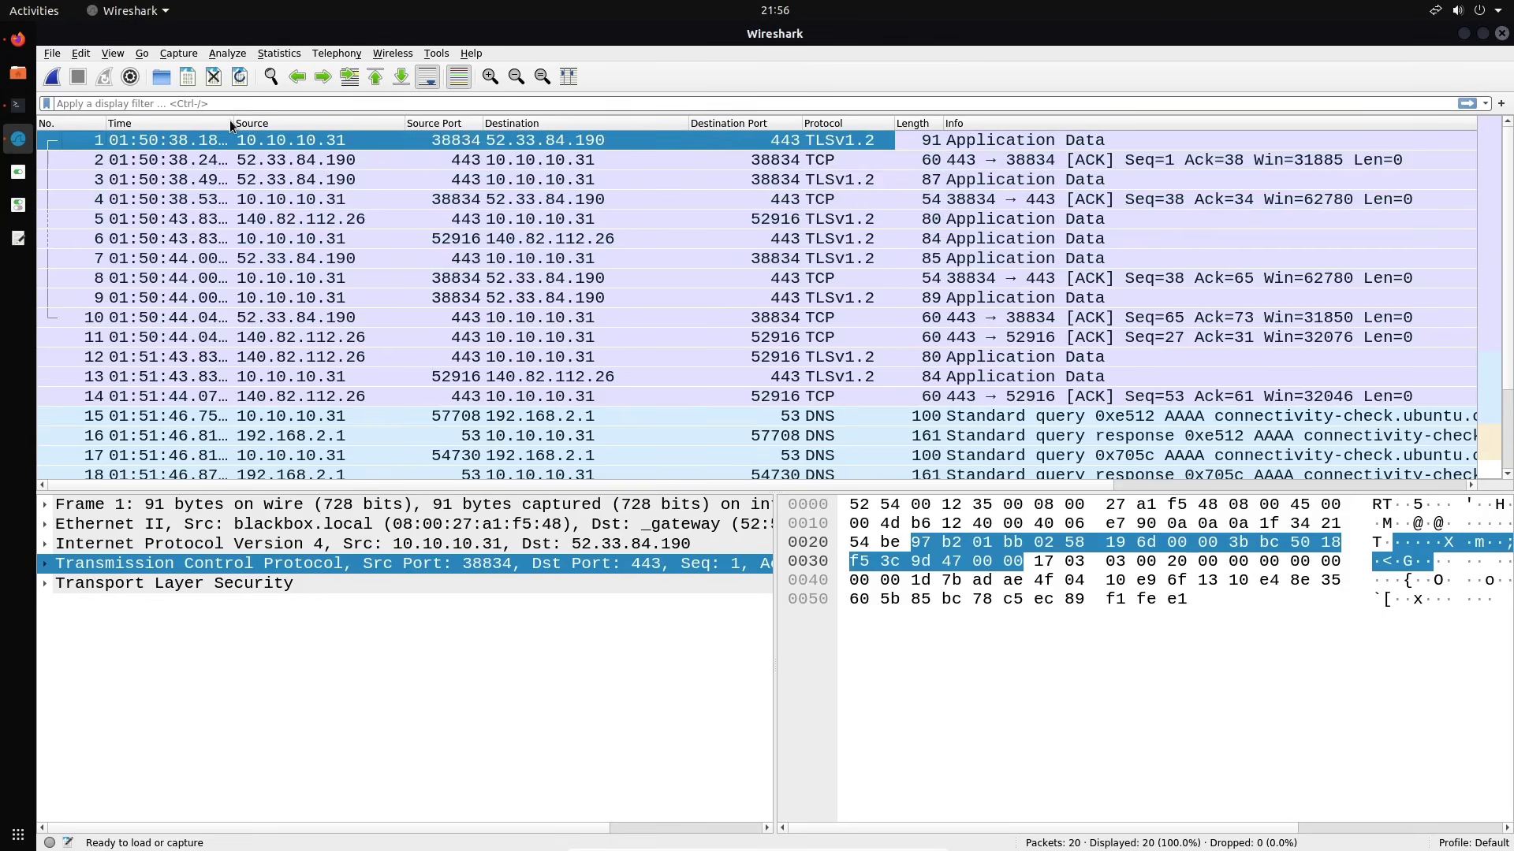
# Widen Time, narrow No., and centre-align the Source Port and Destination Port columns
pyautogui.moveTo(230, 125)
pyautogui.mouseDown()
pyautogui.moveTo(327, 128)
pyautogui.moveTo(231, 127)
pyautogui.mouseUp()
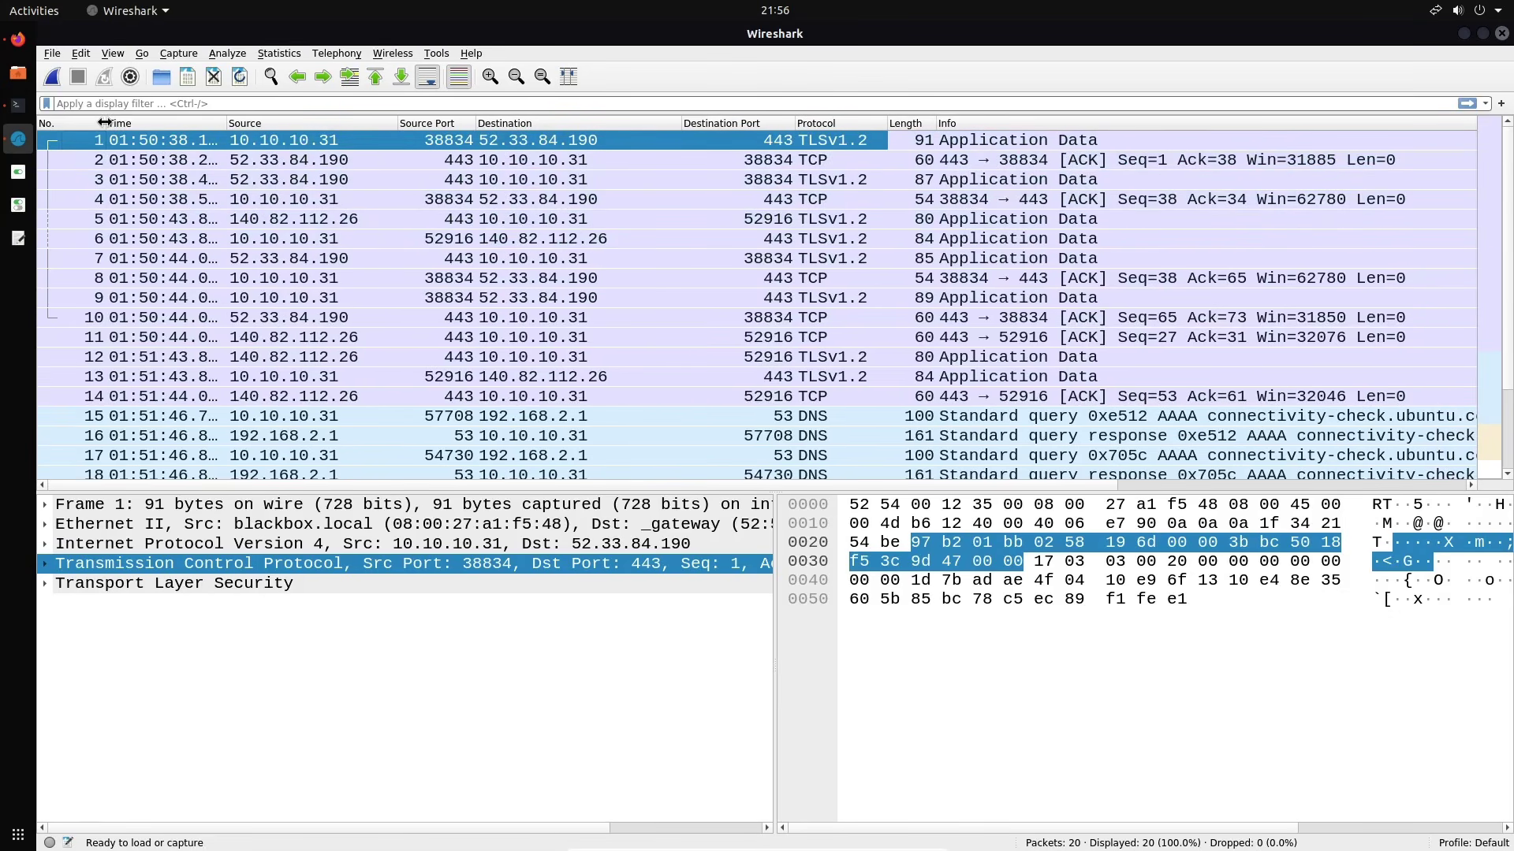
pyautogui.moveTo(105, 122); pyautogui.dragTo(90, 130)
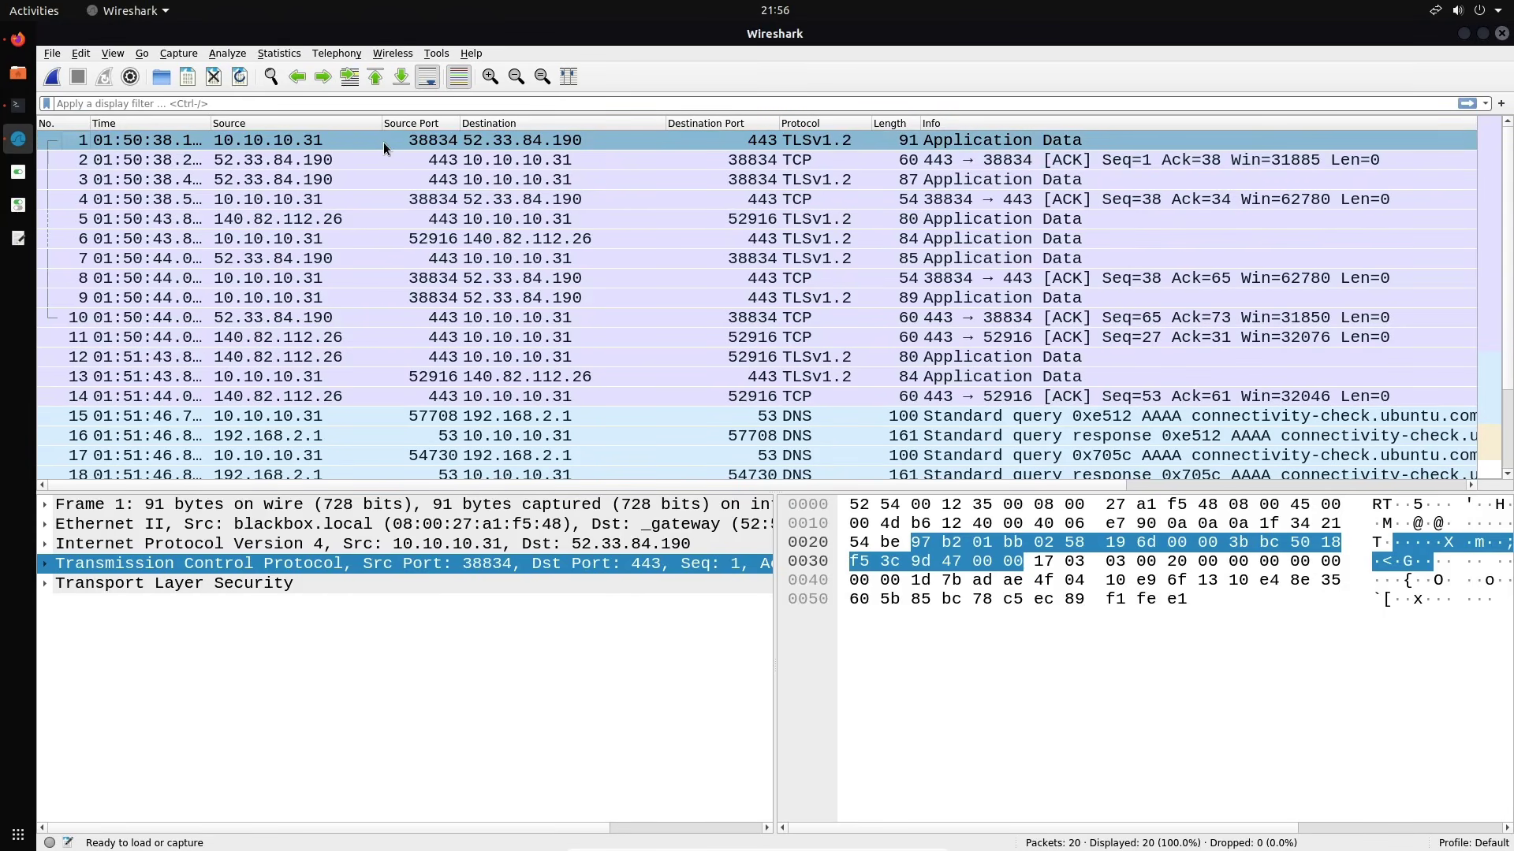
pyautogui.rightClick(415, 122)
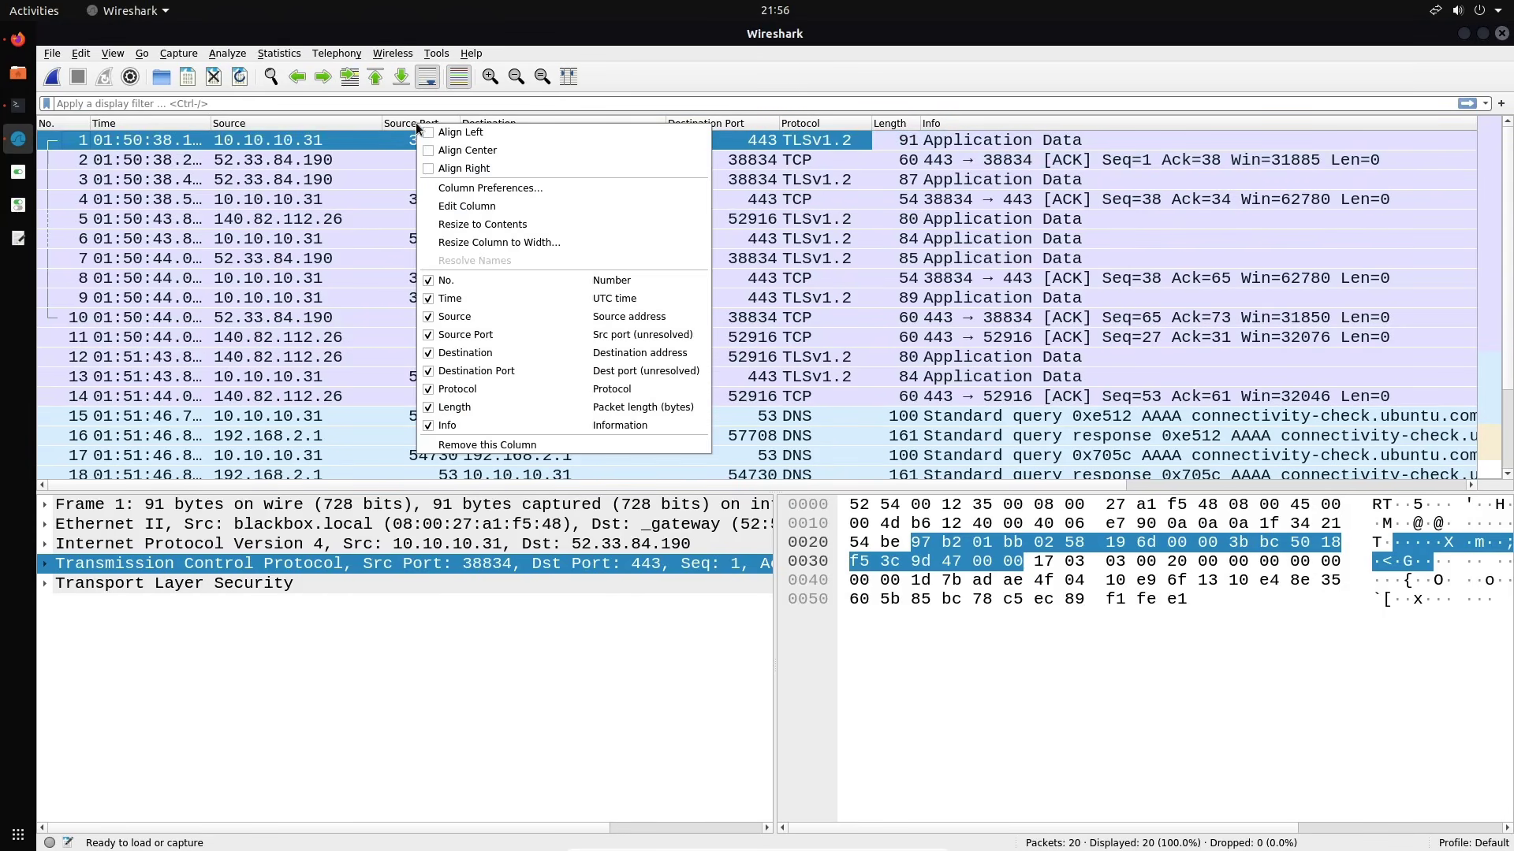
pyautogui.click(451, 151)
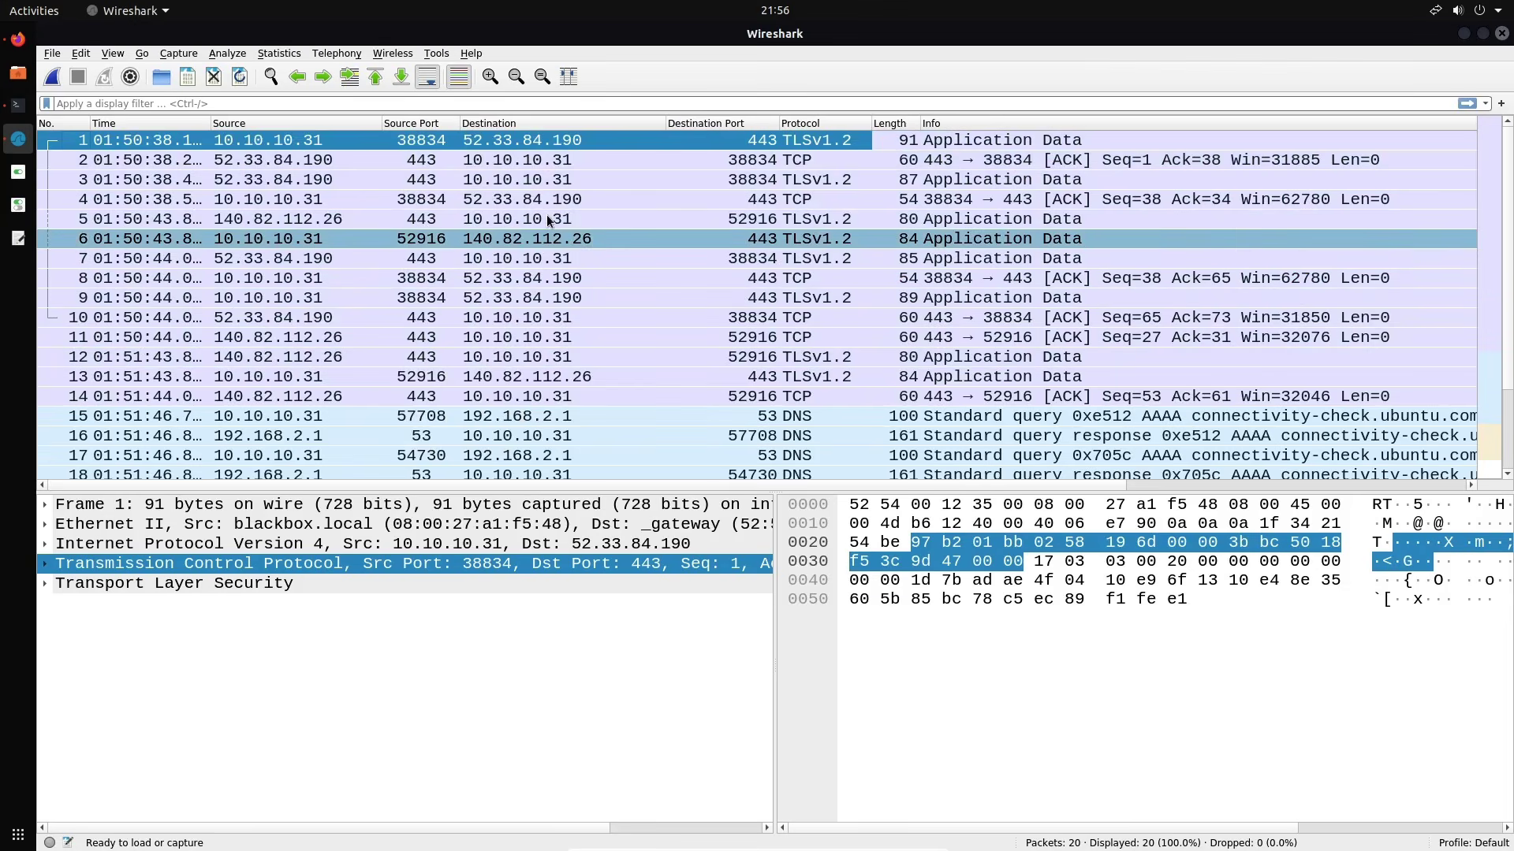
pyautogui.rightClick(703, 124)
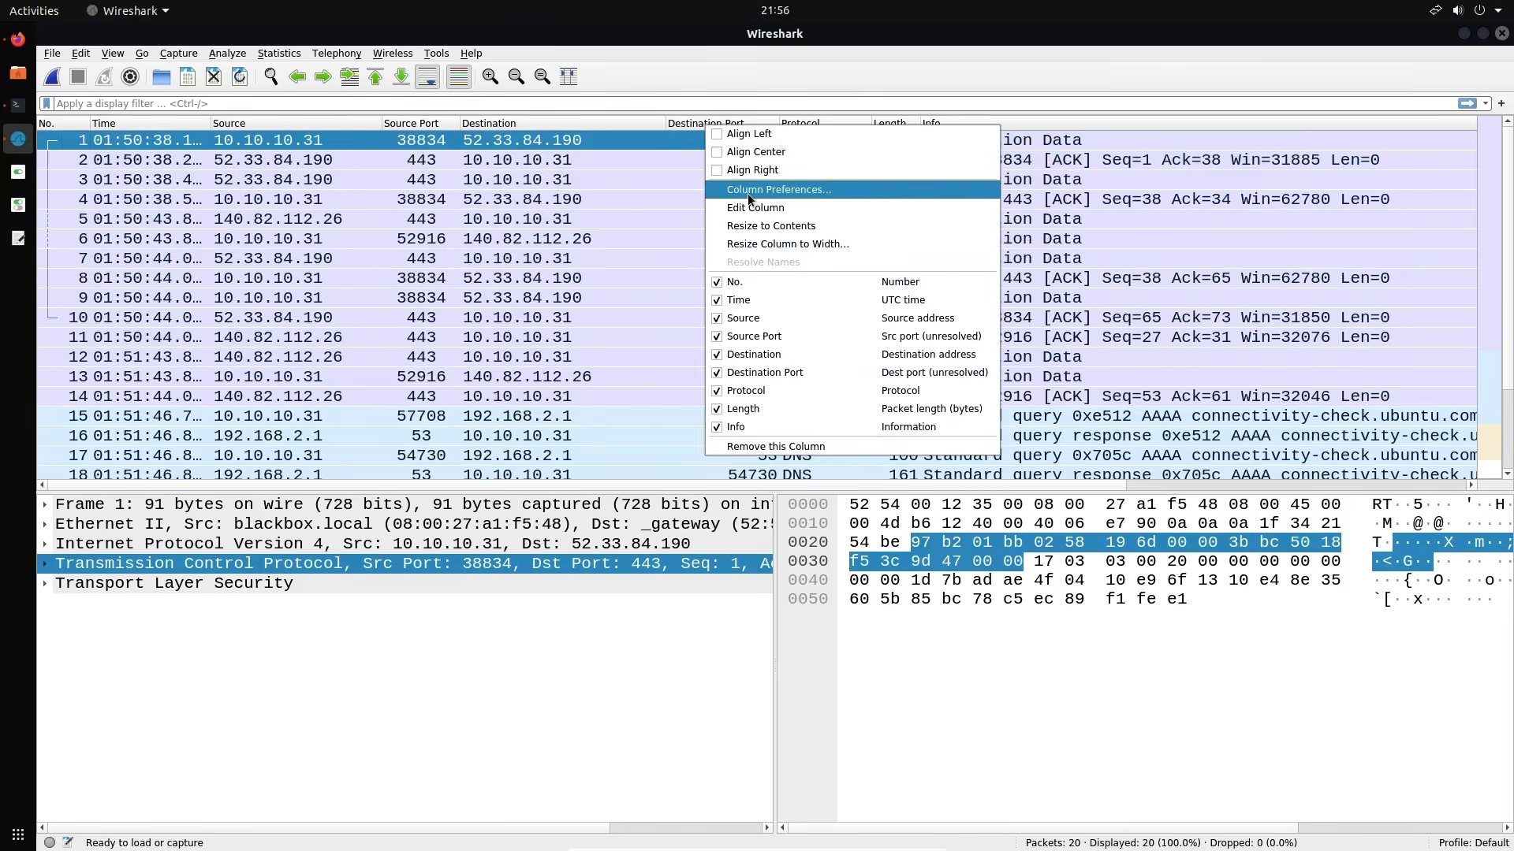
pyautogui.click(755, 154)
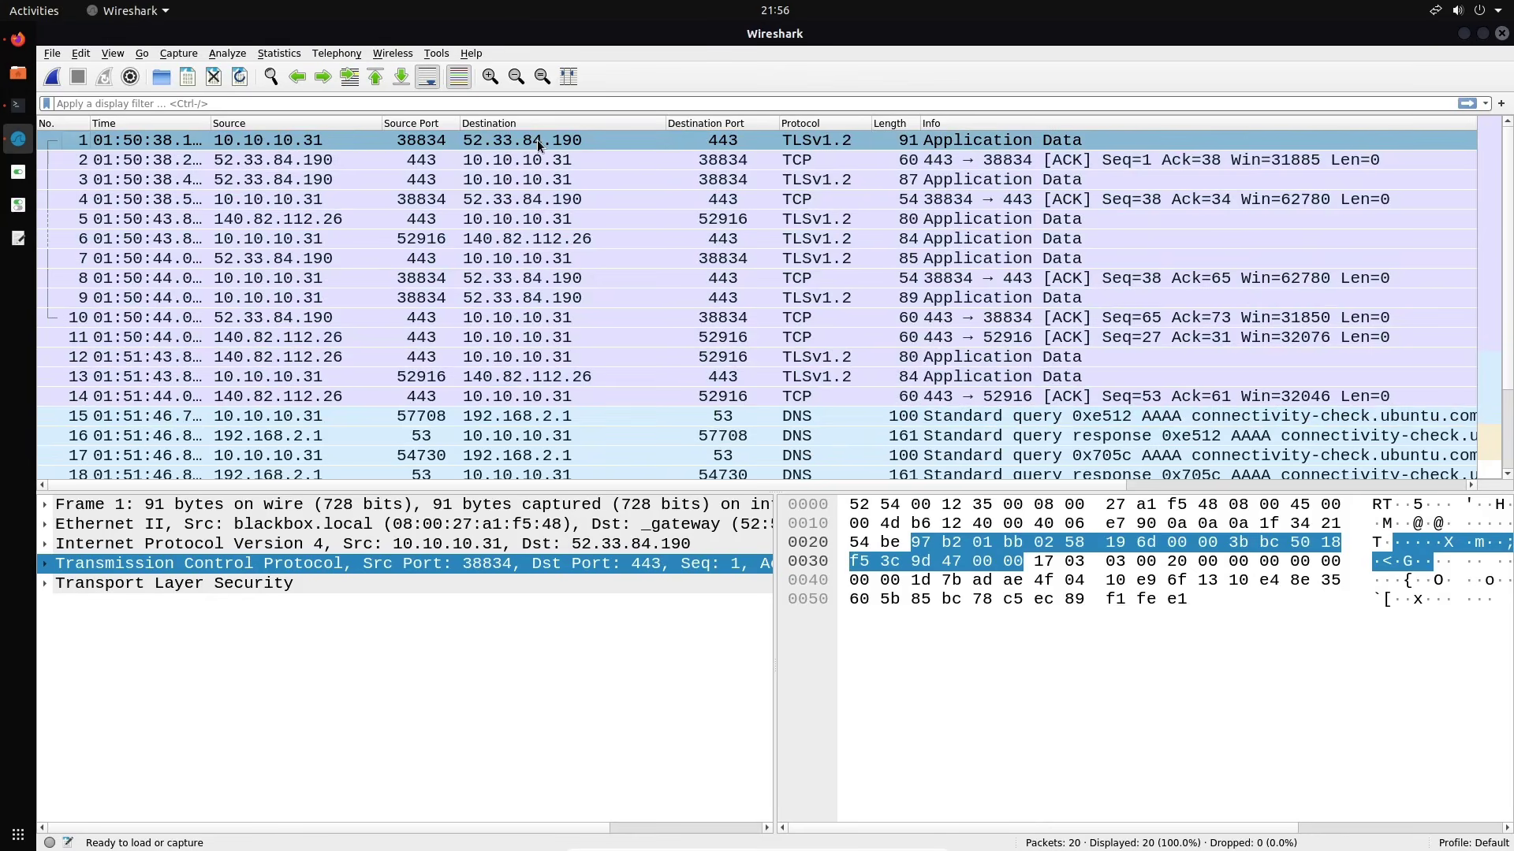
# Centre the Source and Destination columns, then return both to left alignment
pyautogui.rightClick(334, 124)
pyautogui.click(354, 144)
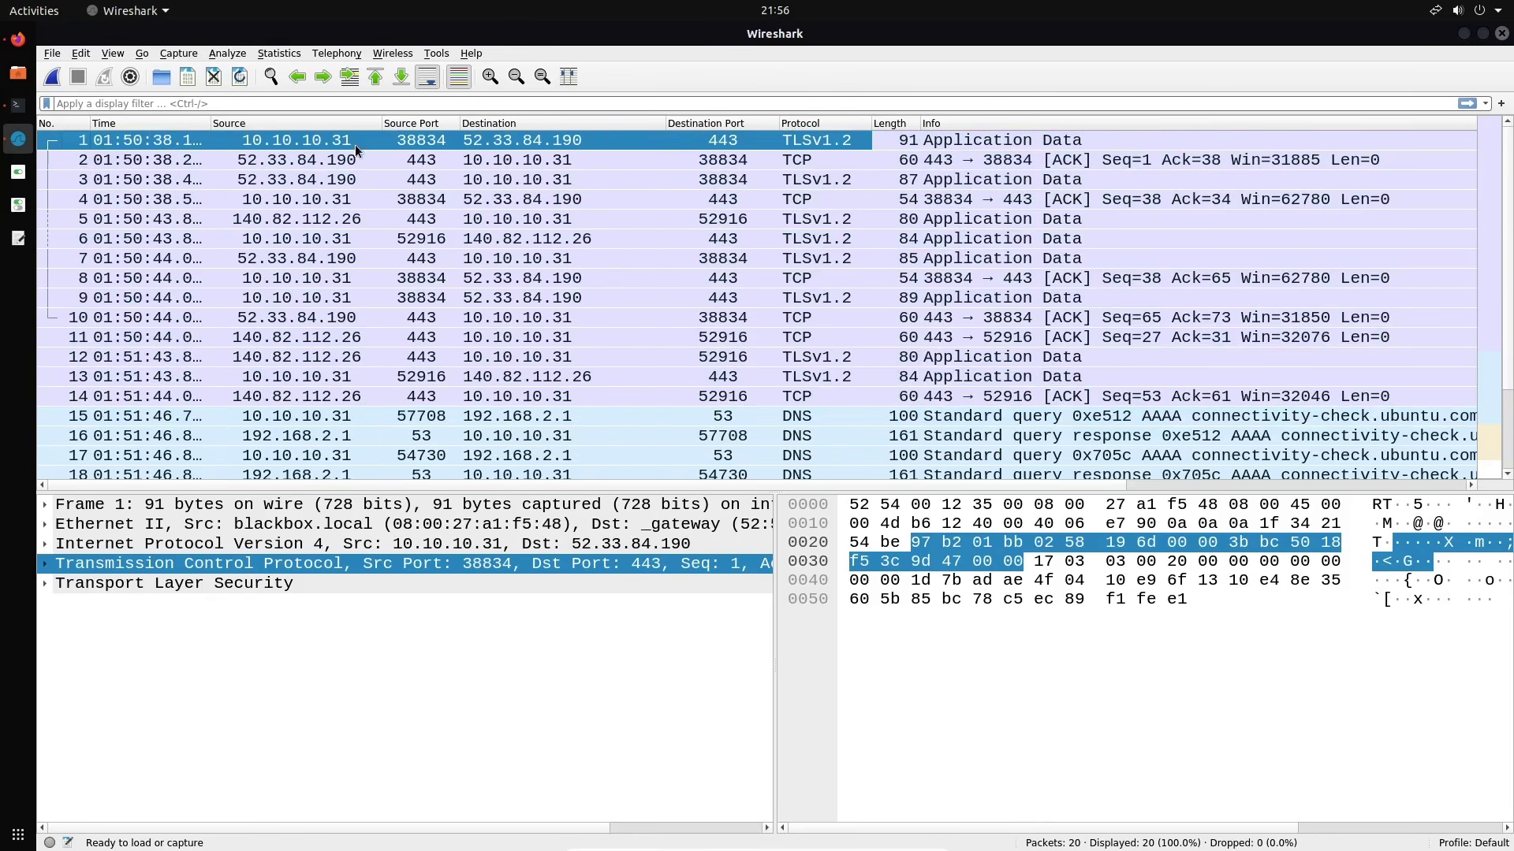
pyautogui.rightClick(593, 126)
pyautogui.click(654, 154)
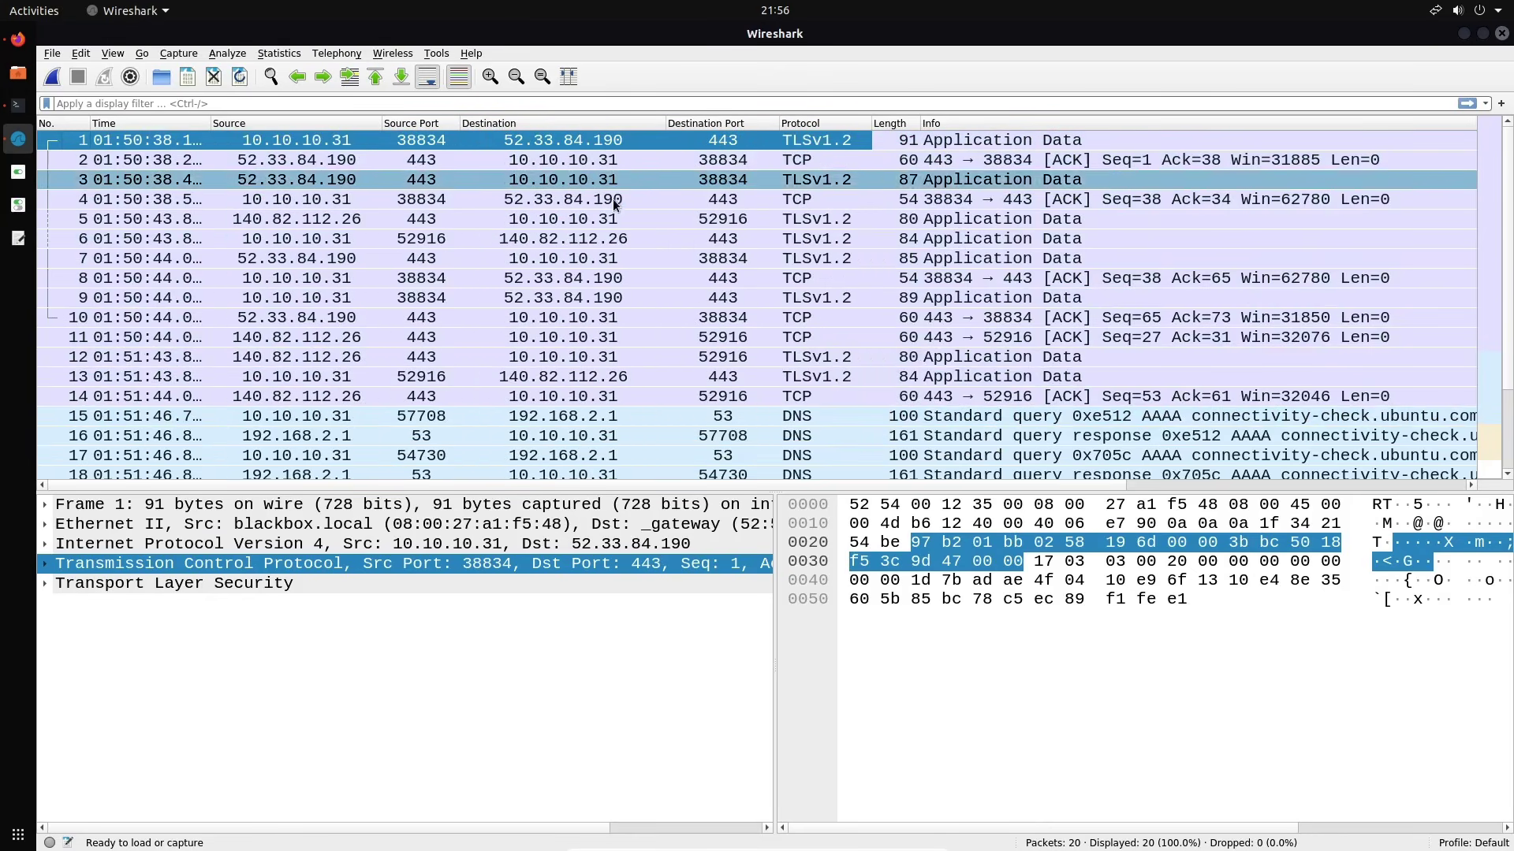
pyautogui.rightClick(286, 124)
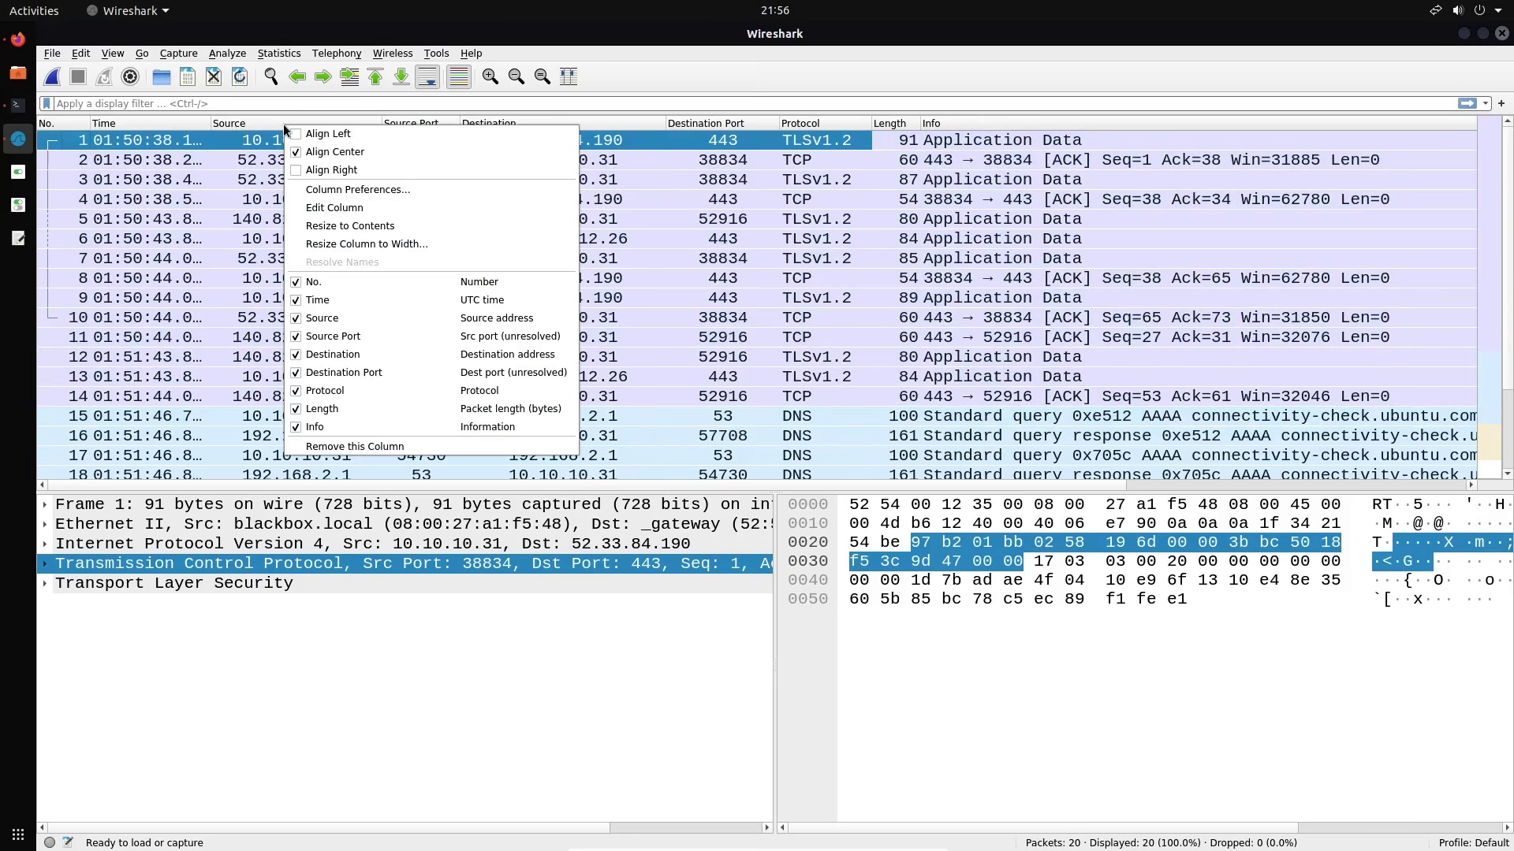
pyautogui.click(355, 149)
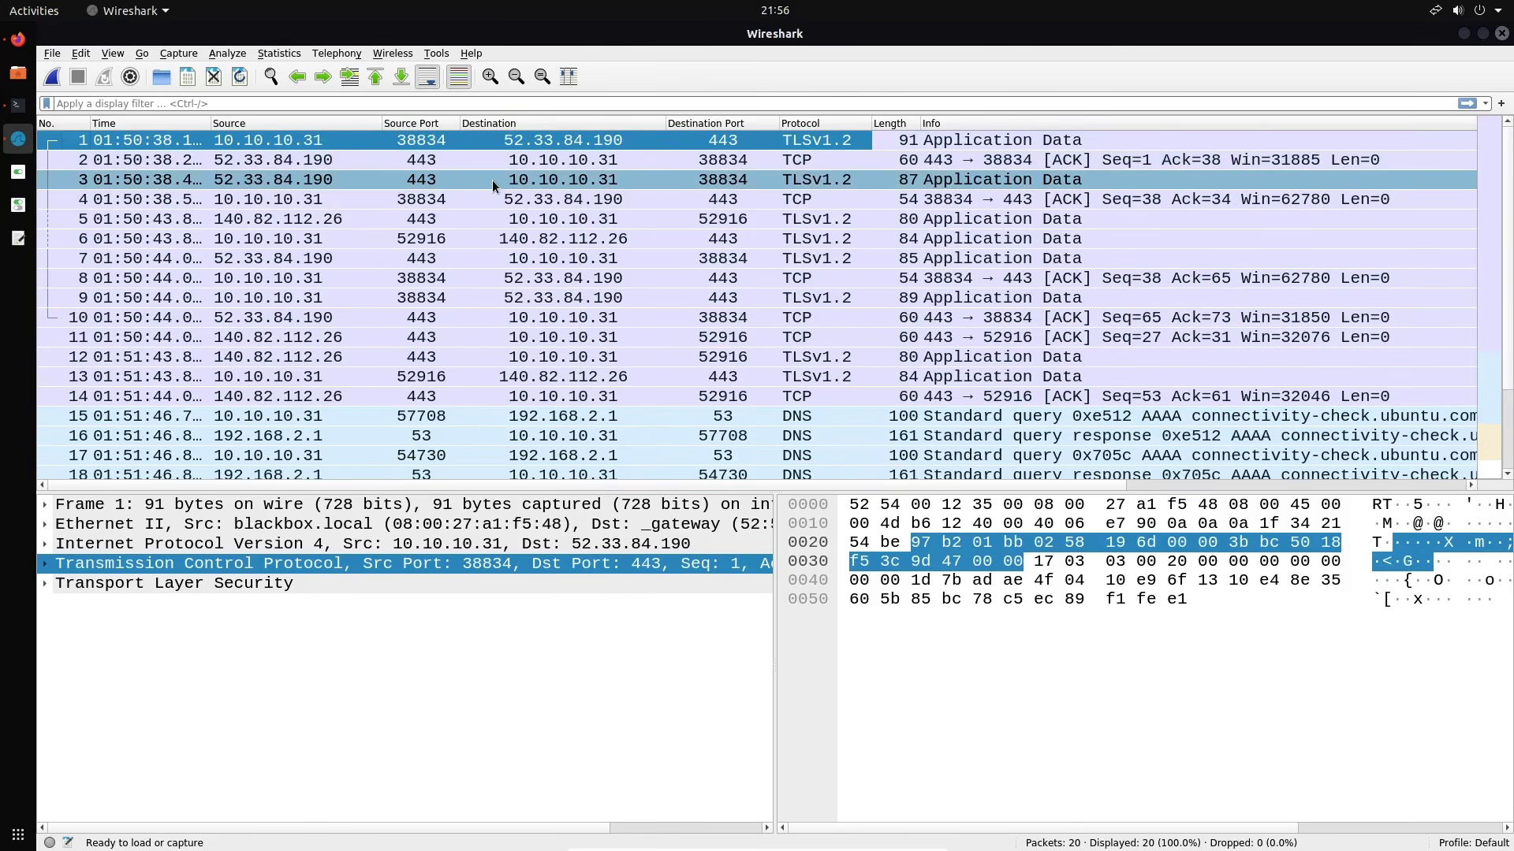
pyautogui.rightClick(575, 125)
pyautogui.click(614, 149)
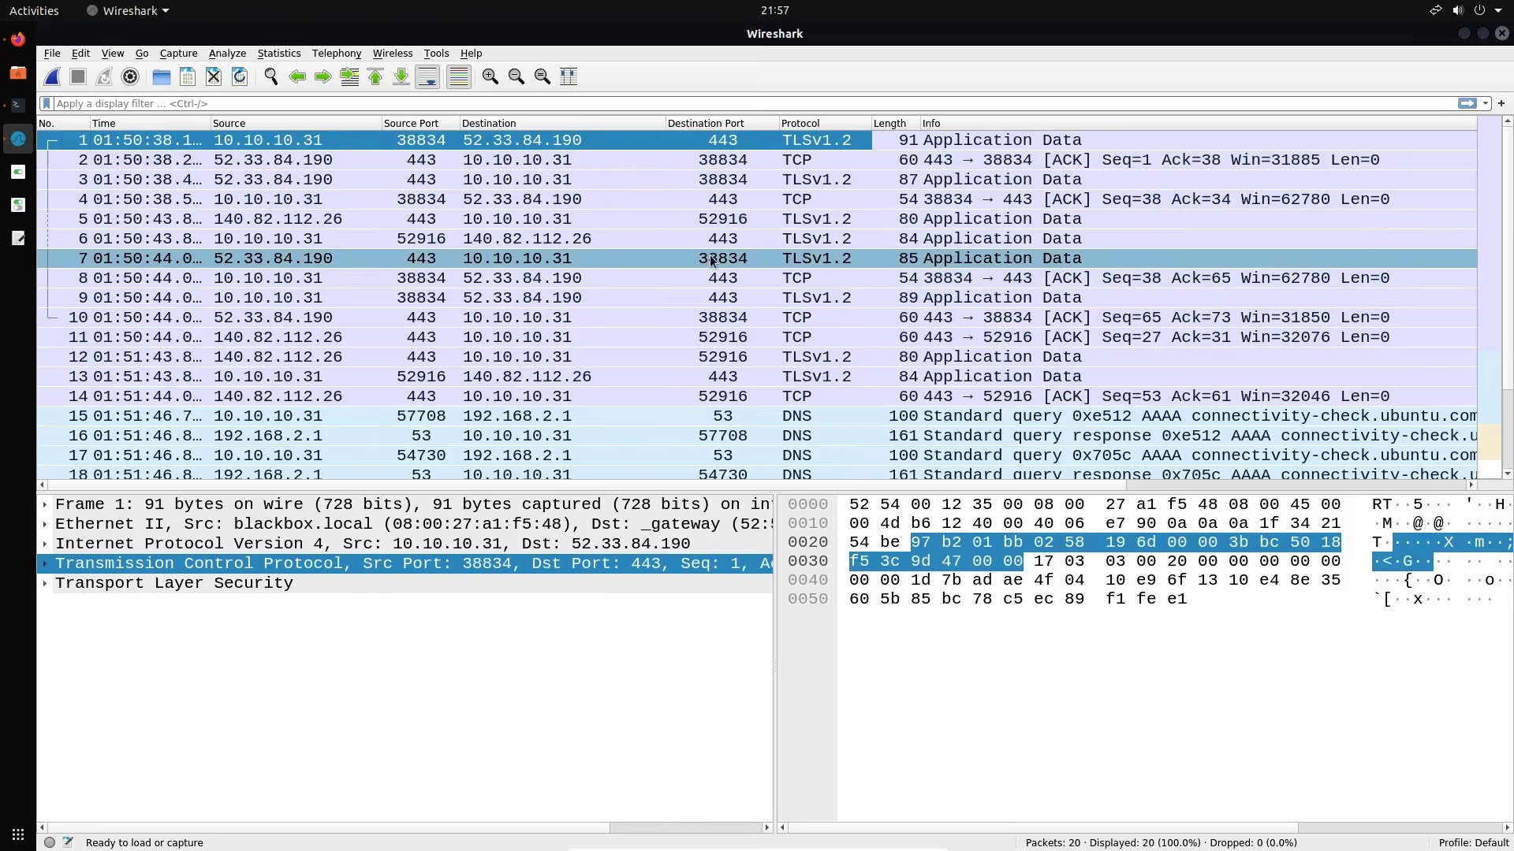
# Narrow the Destination, Source and Destination Port column headers to free space for Info
pyautogui.moveTo(667, 125); pyautogui.dragTo(609, 125)
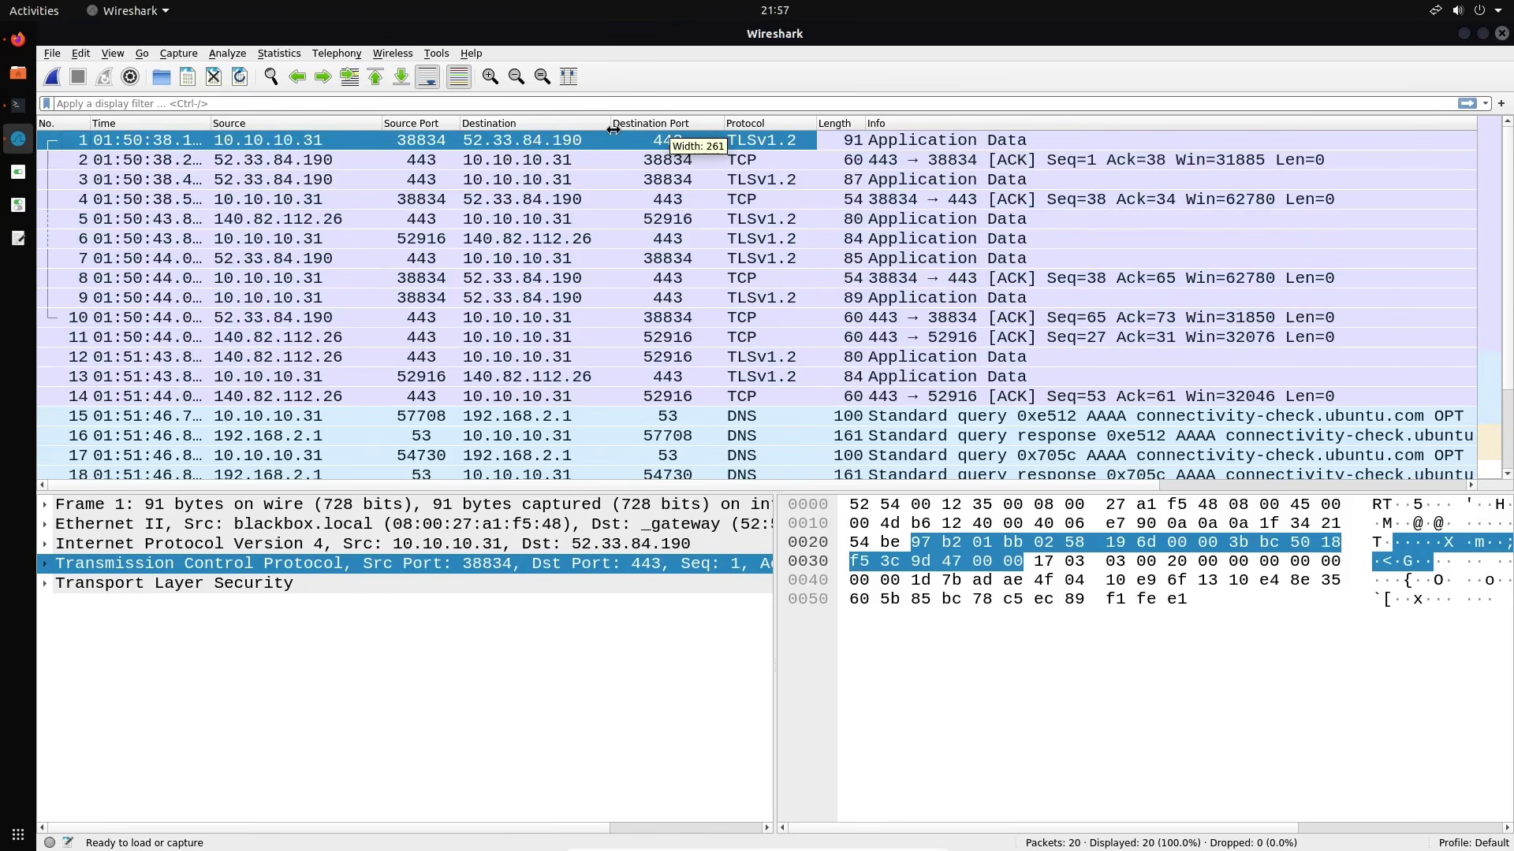
pyautogui.moveTo(386, 118); pyautogui.dragTo(363, 118)
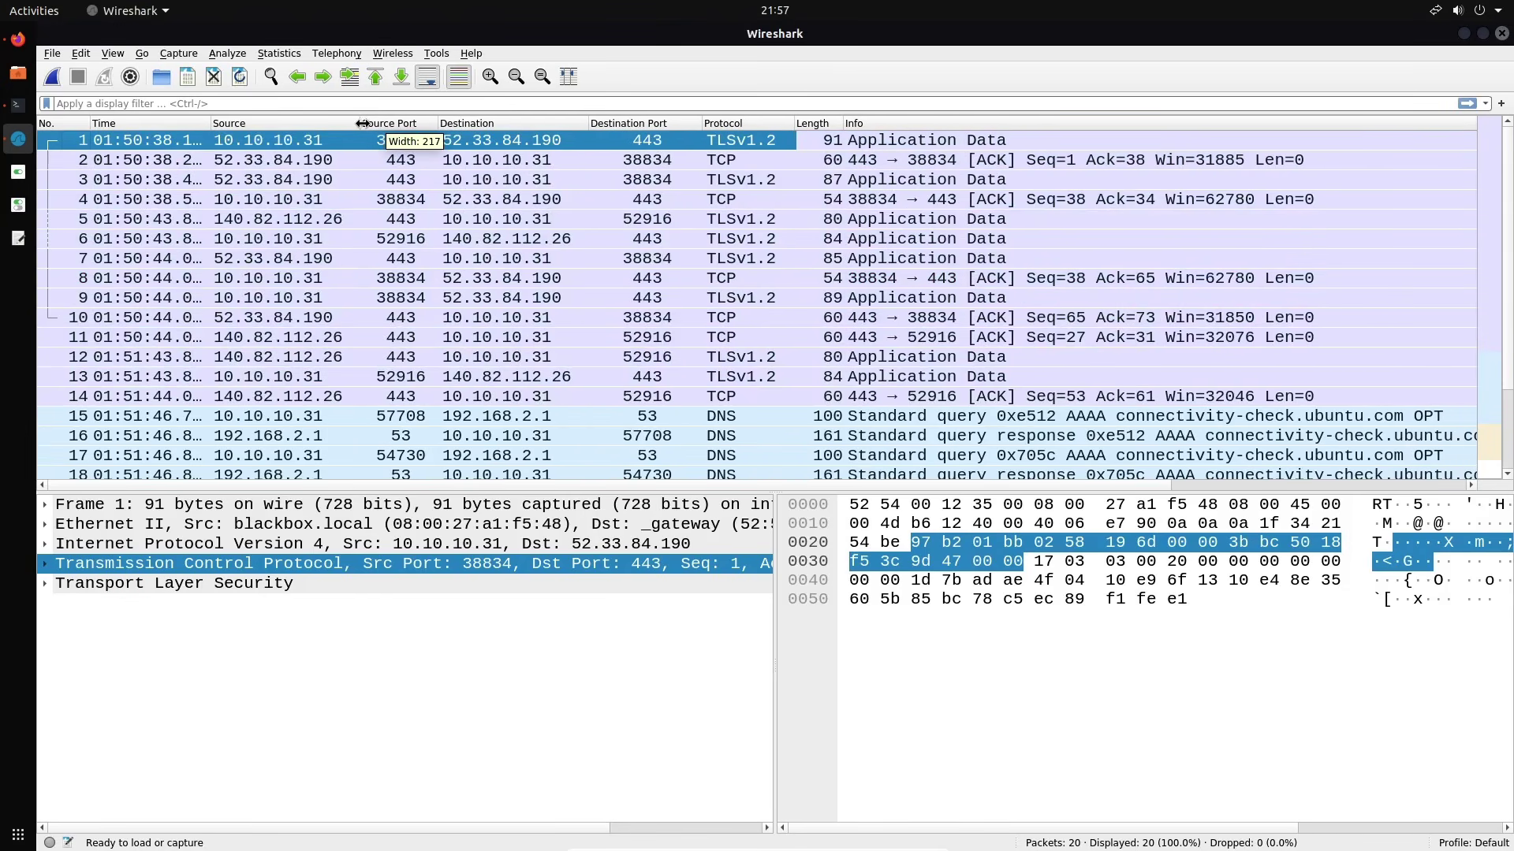
pyautogui.moveTo(703, 124); pyautogui.dragTo(675, 124)
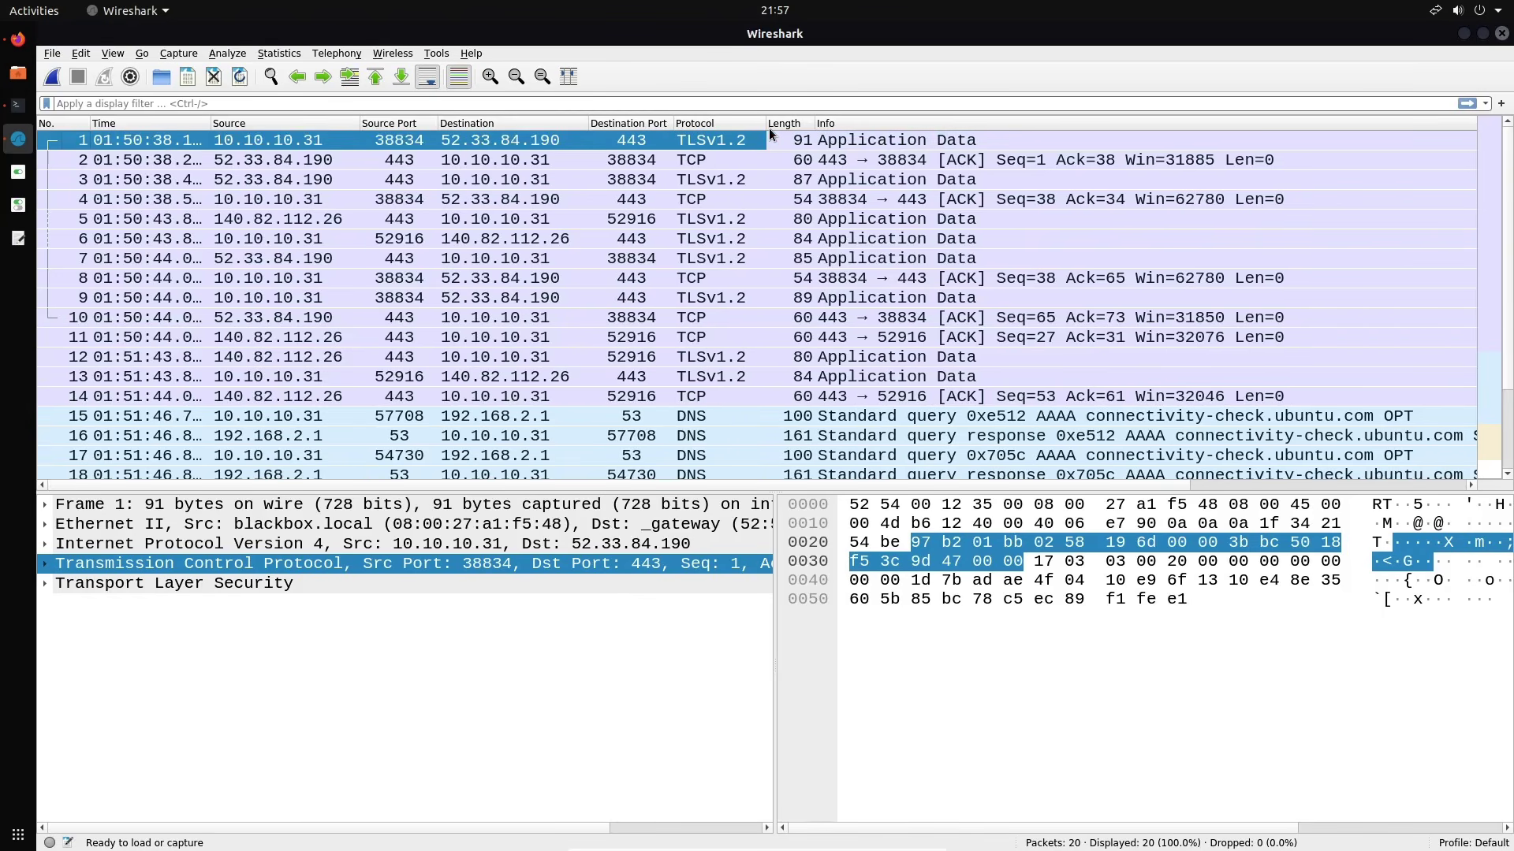
pyautogui.scroll(-1, 1061, 281)
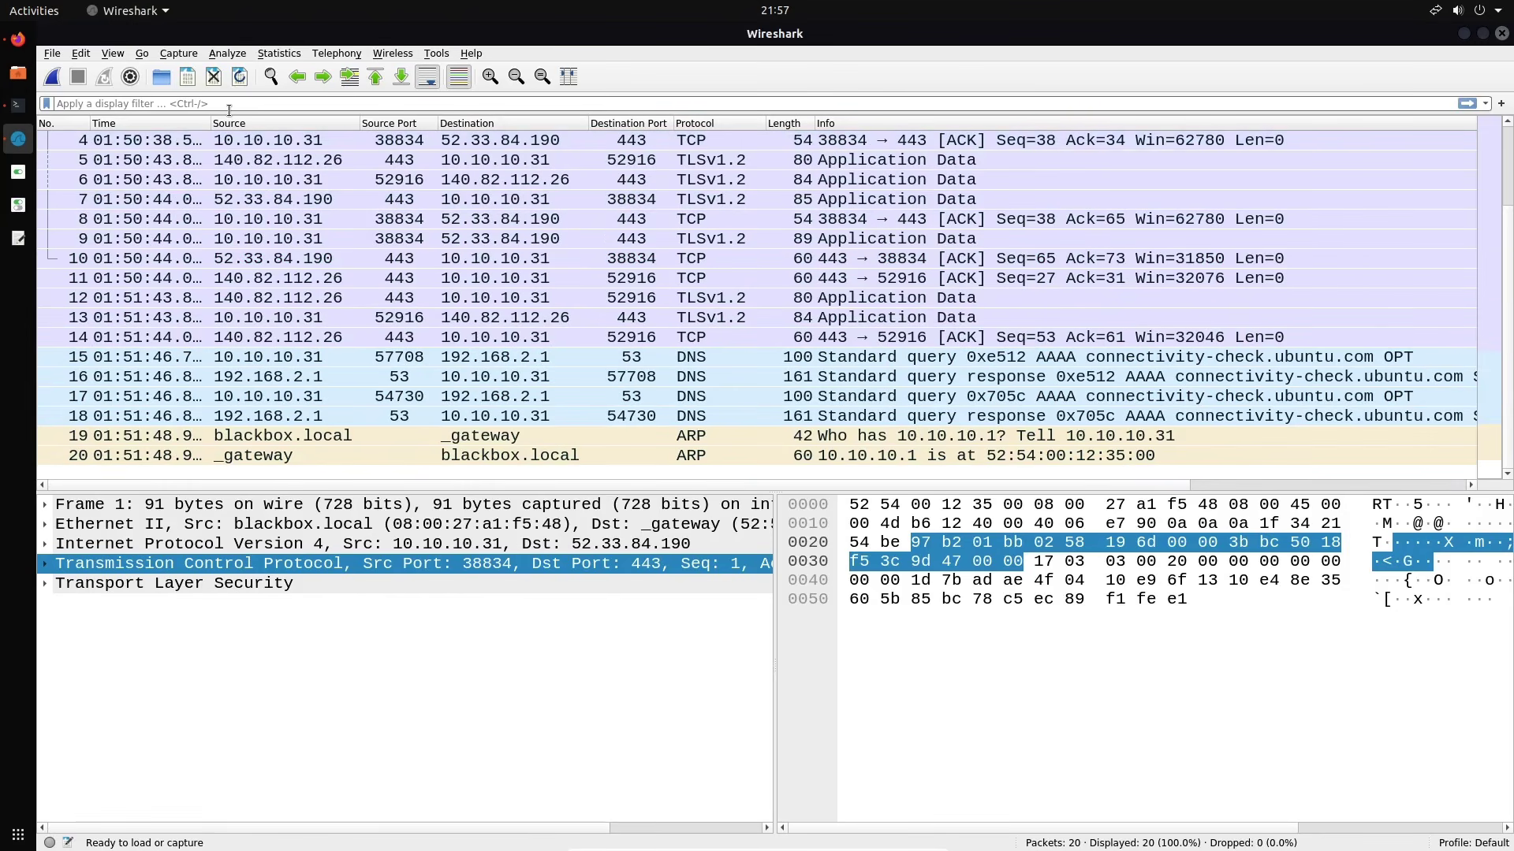
pyautogui.scroll(1, 575, 254)
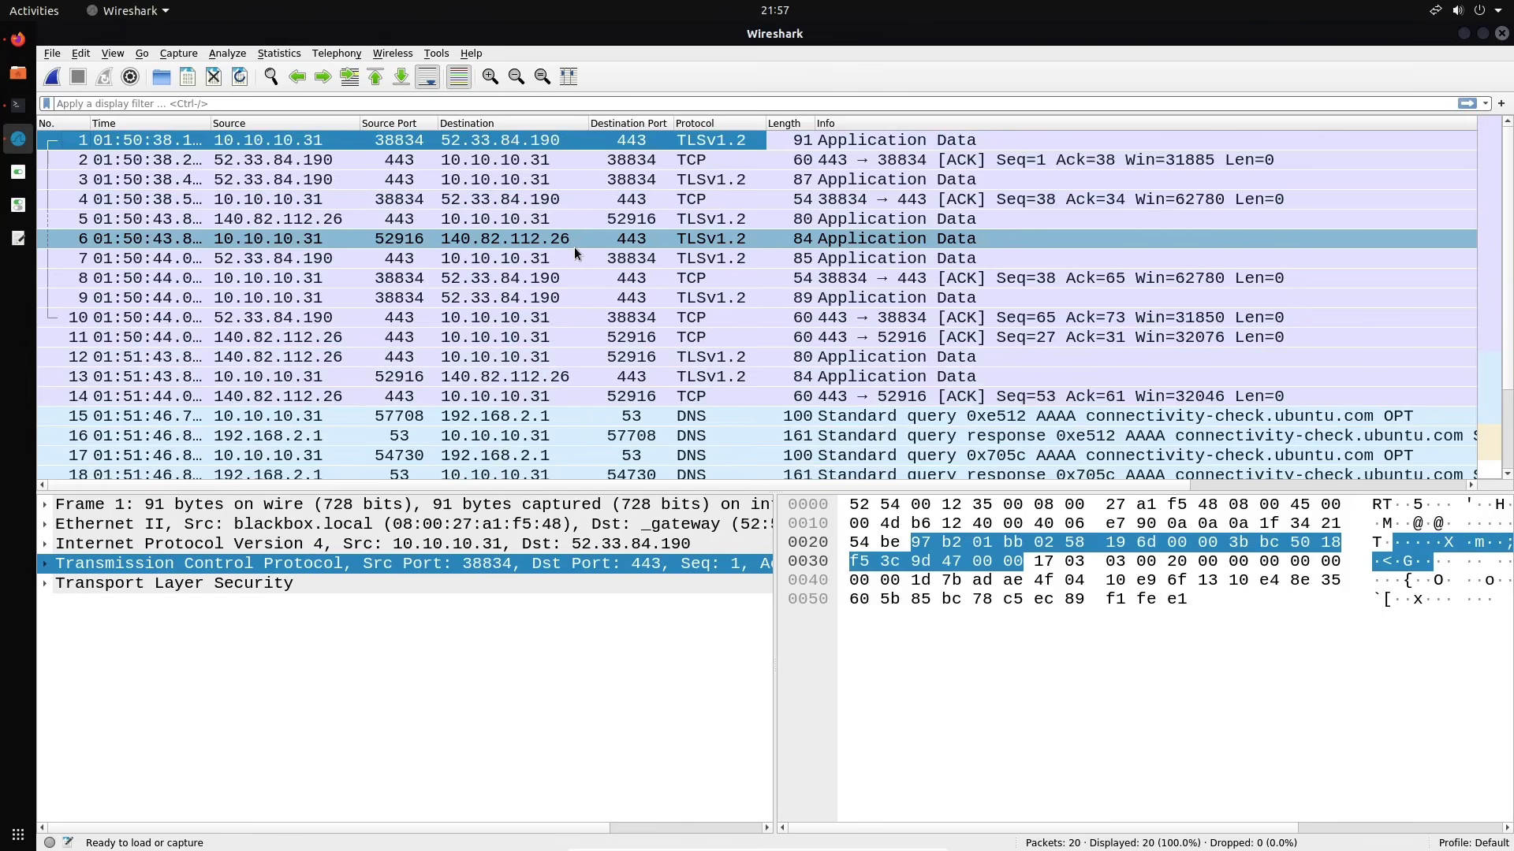
# Disable Colorize Packet List from the View menu, then re-enable it with the toolbar button
pyautogui.click(78, 58)
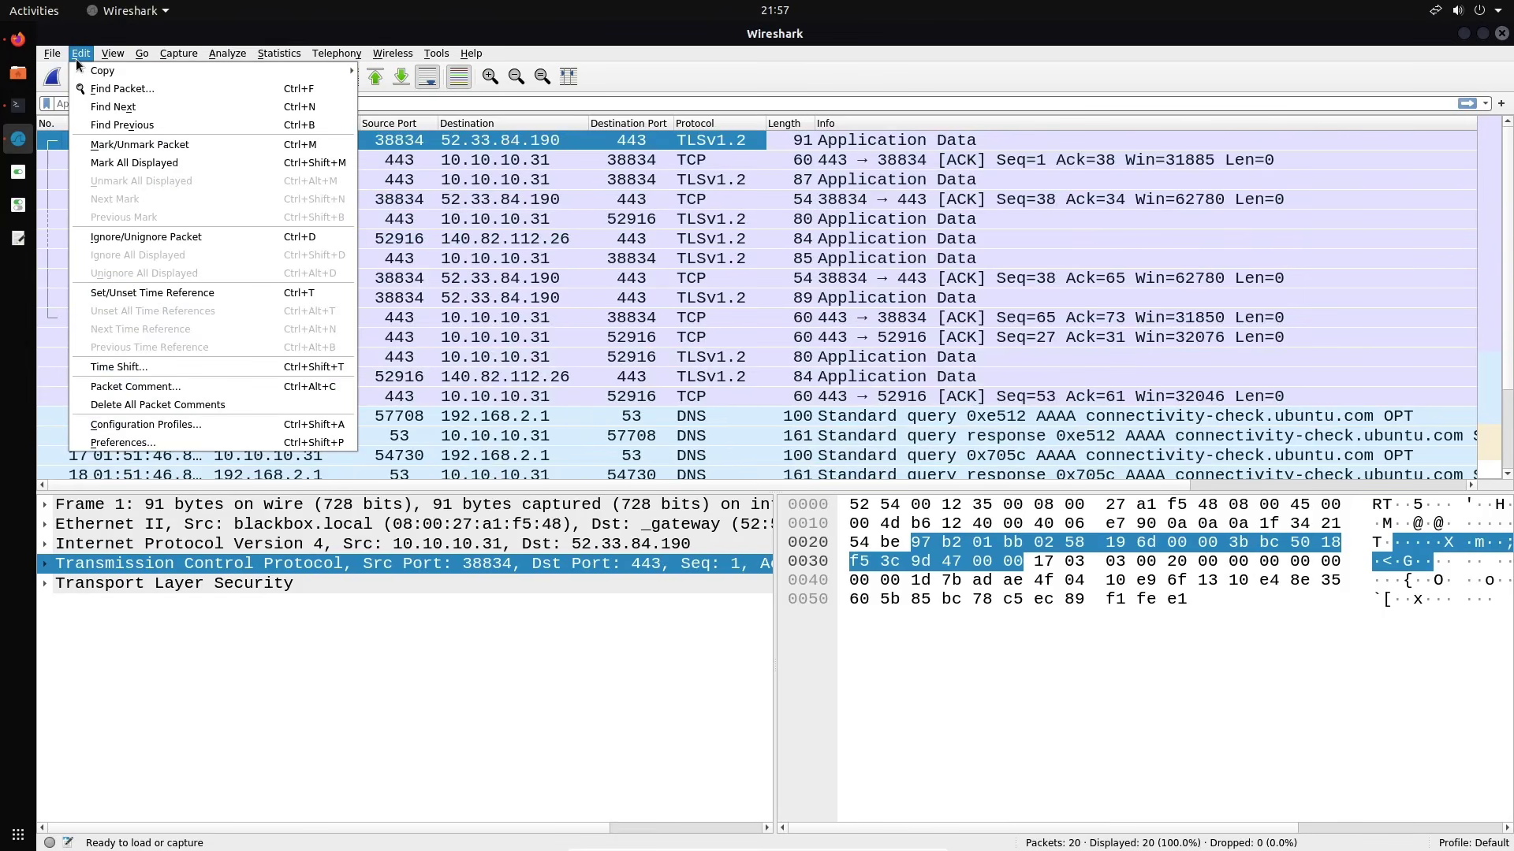
pyautogui.moveTo(111, 55)
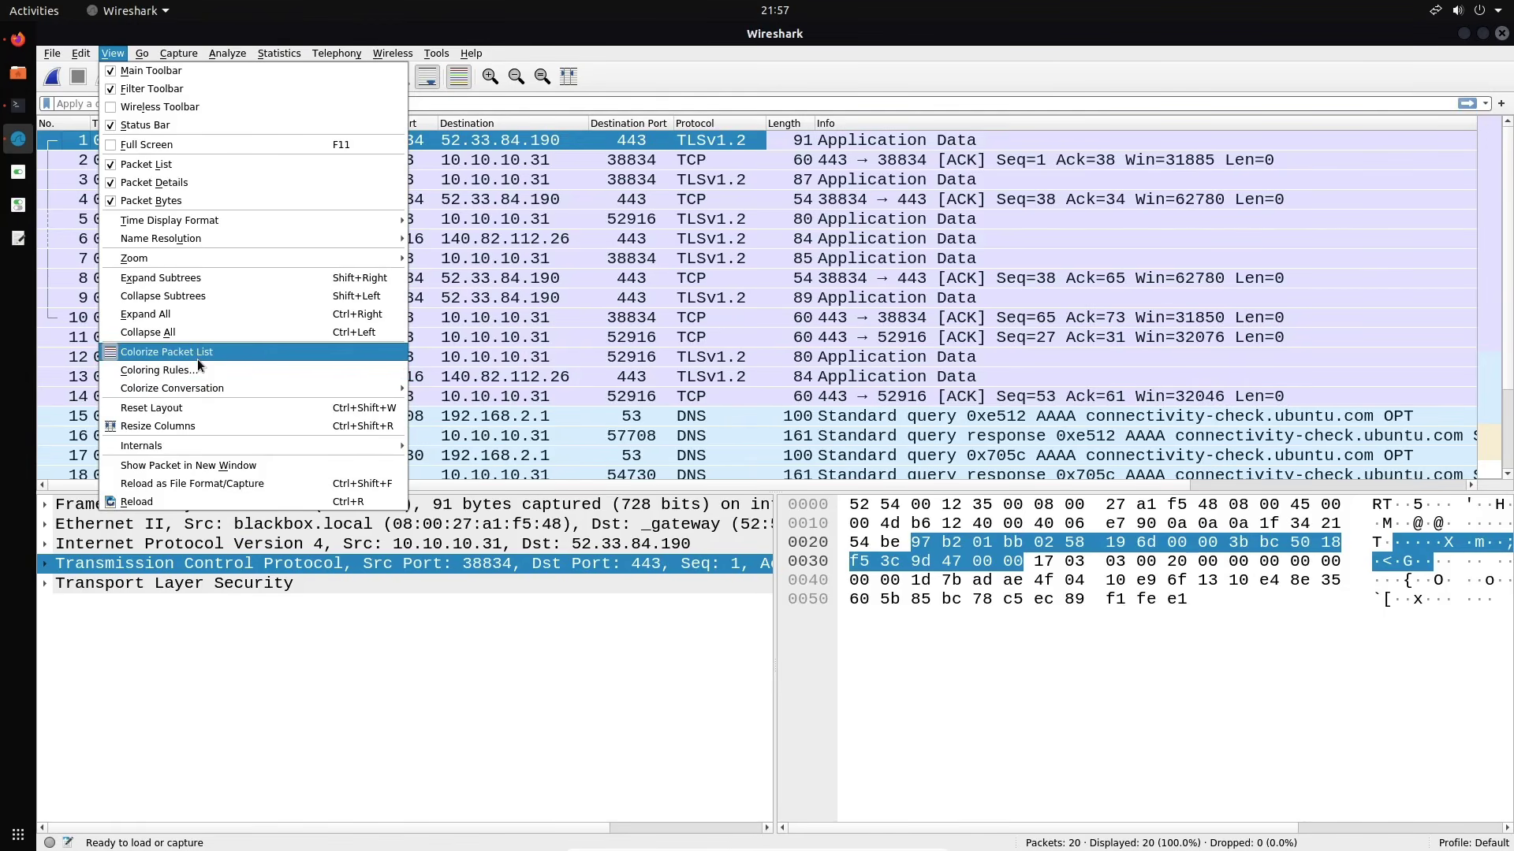
pyautogui.click(197, 356)
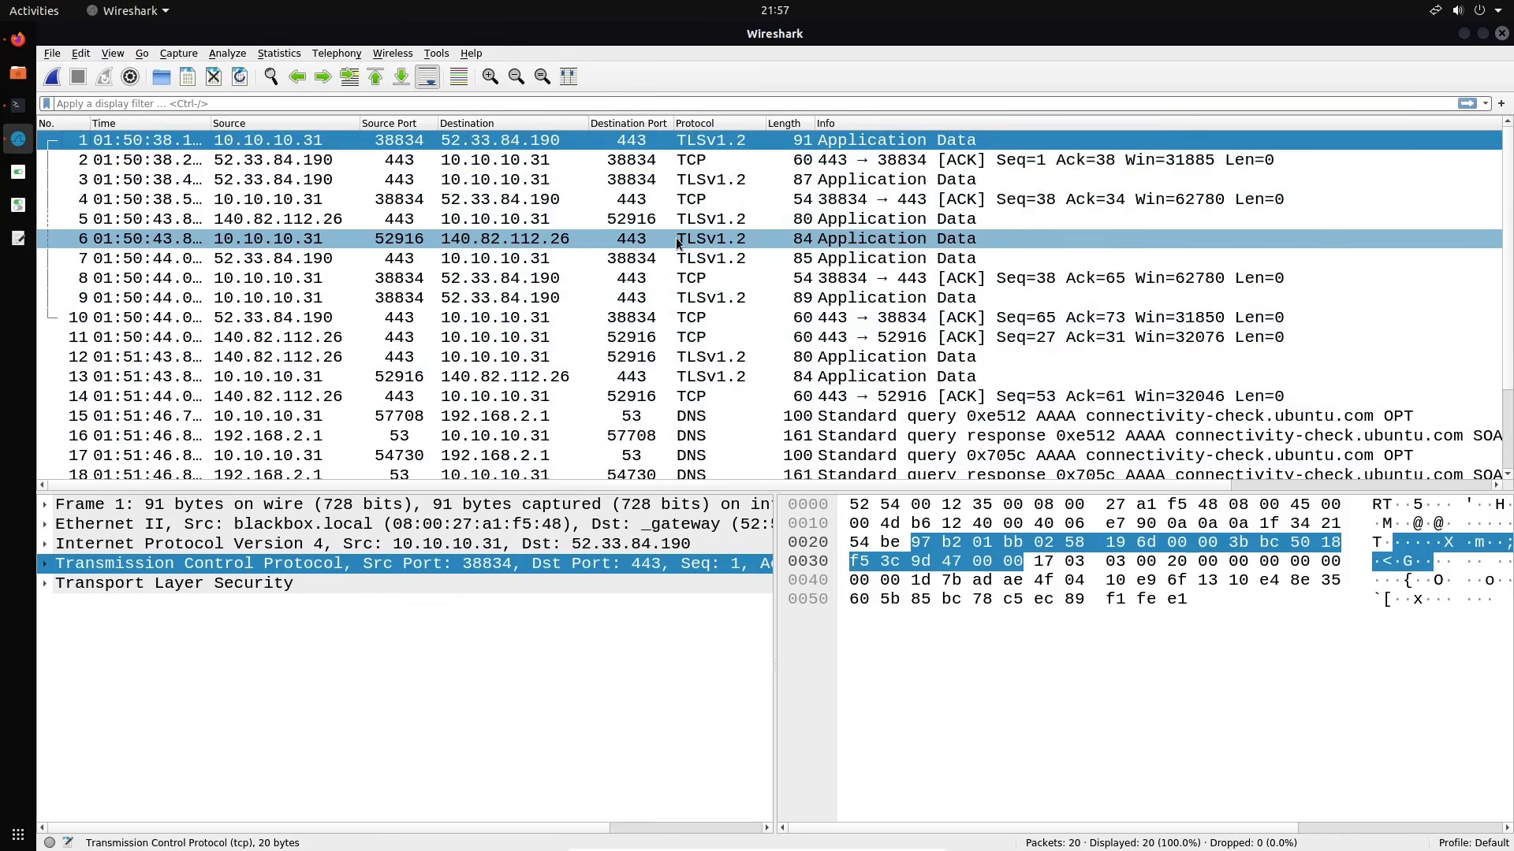
pyautogui.scroll(-1, 680, 280)
pyautogui.scroll(1, 680, 280)
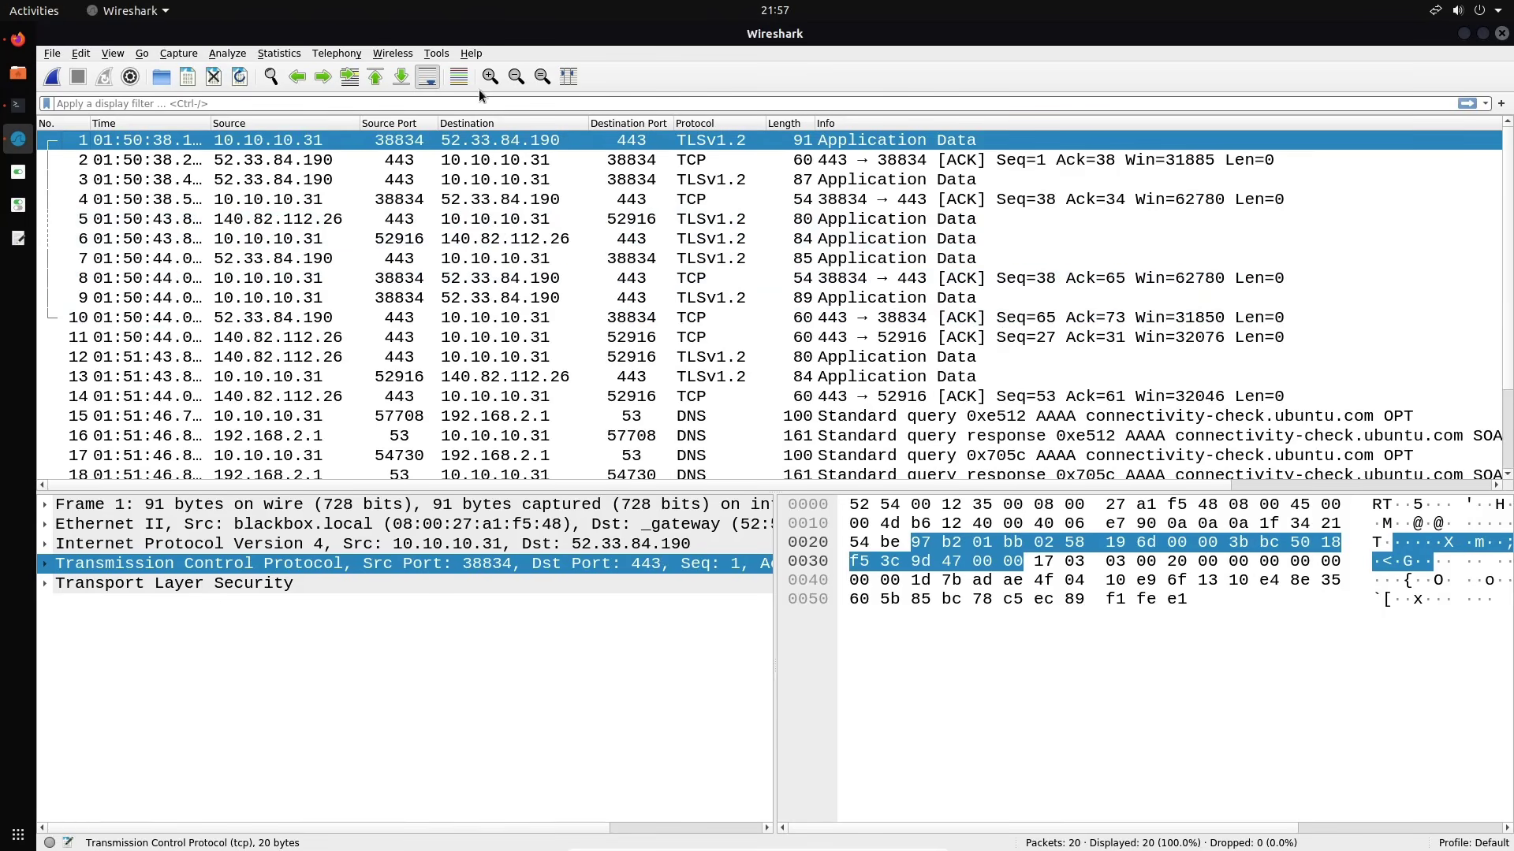
pyautogui.click(458, 77)
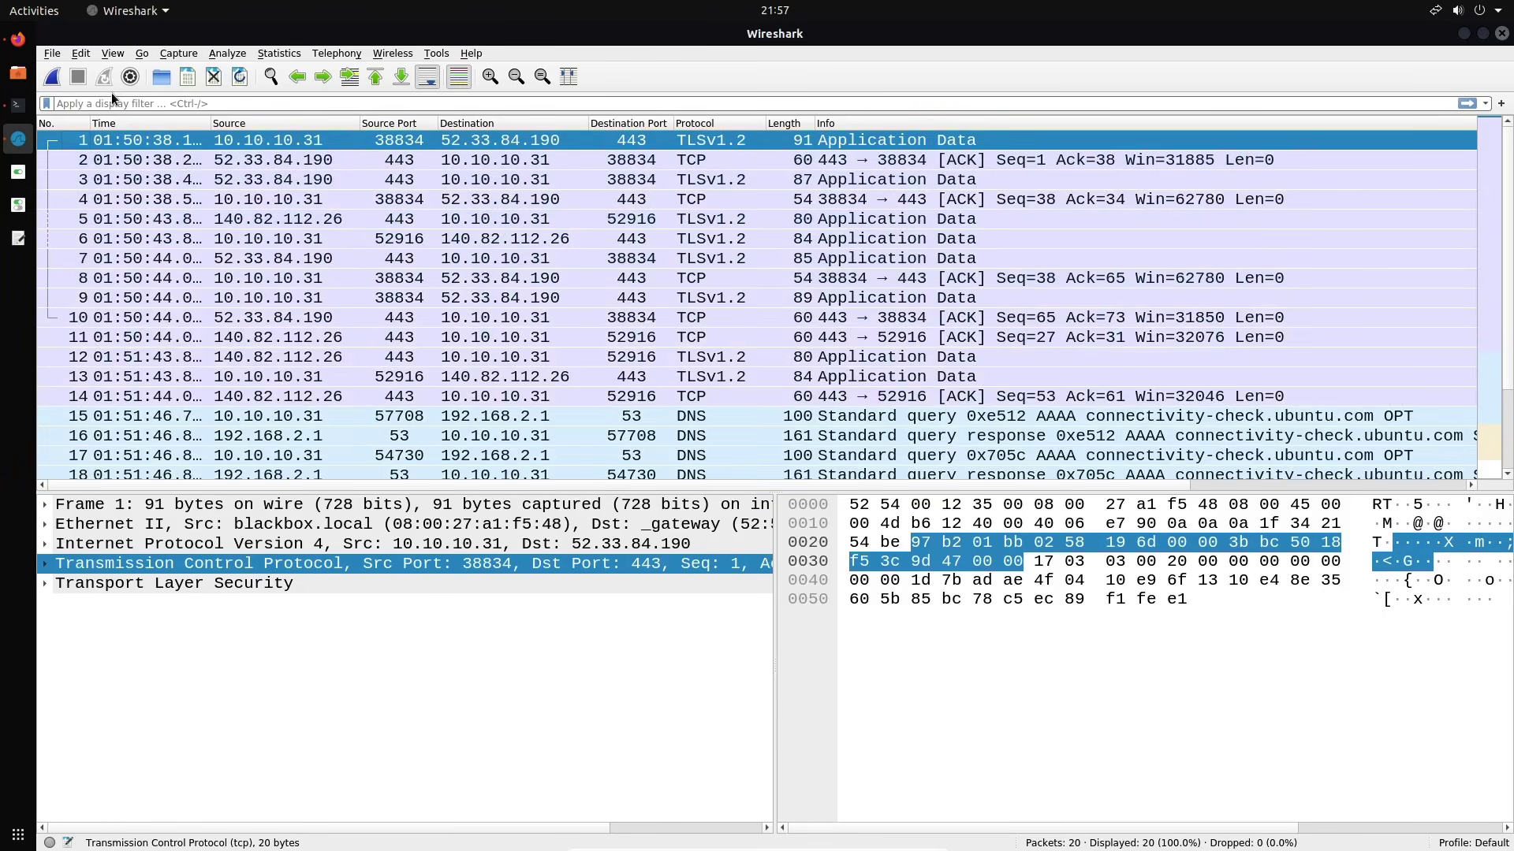
pyautogui.click(112, 53)
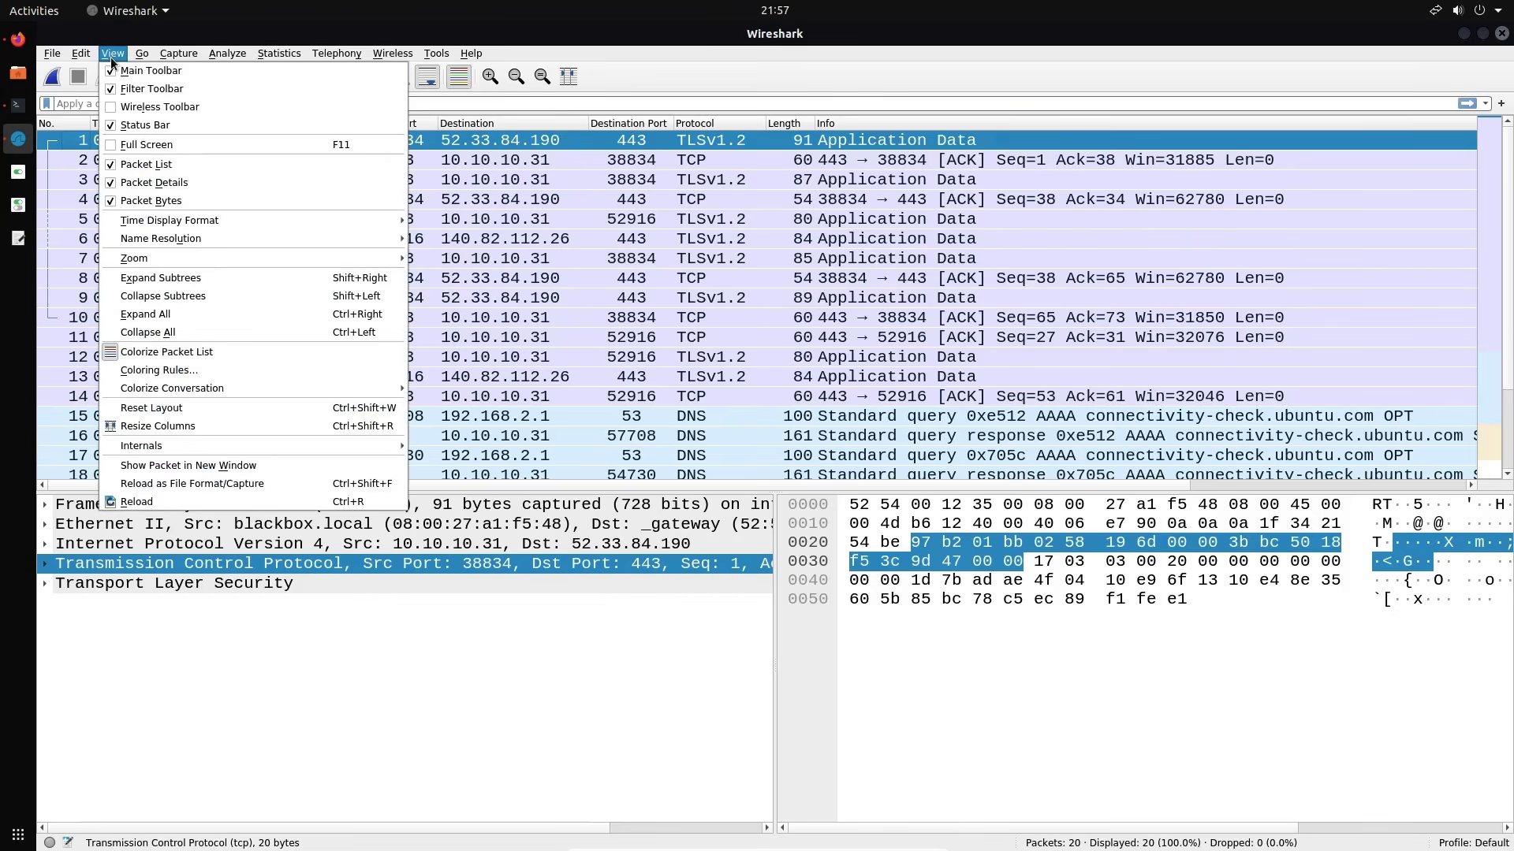
pyautogui.click(165, 372)
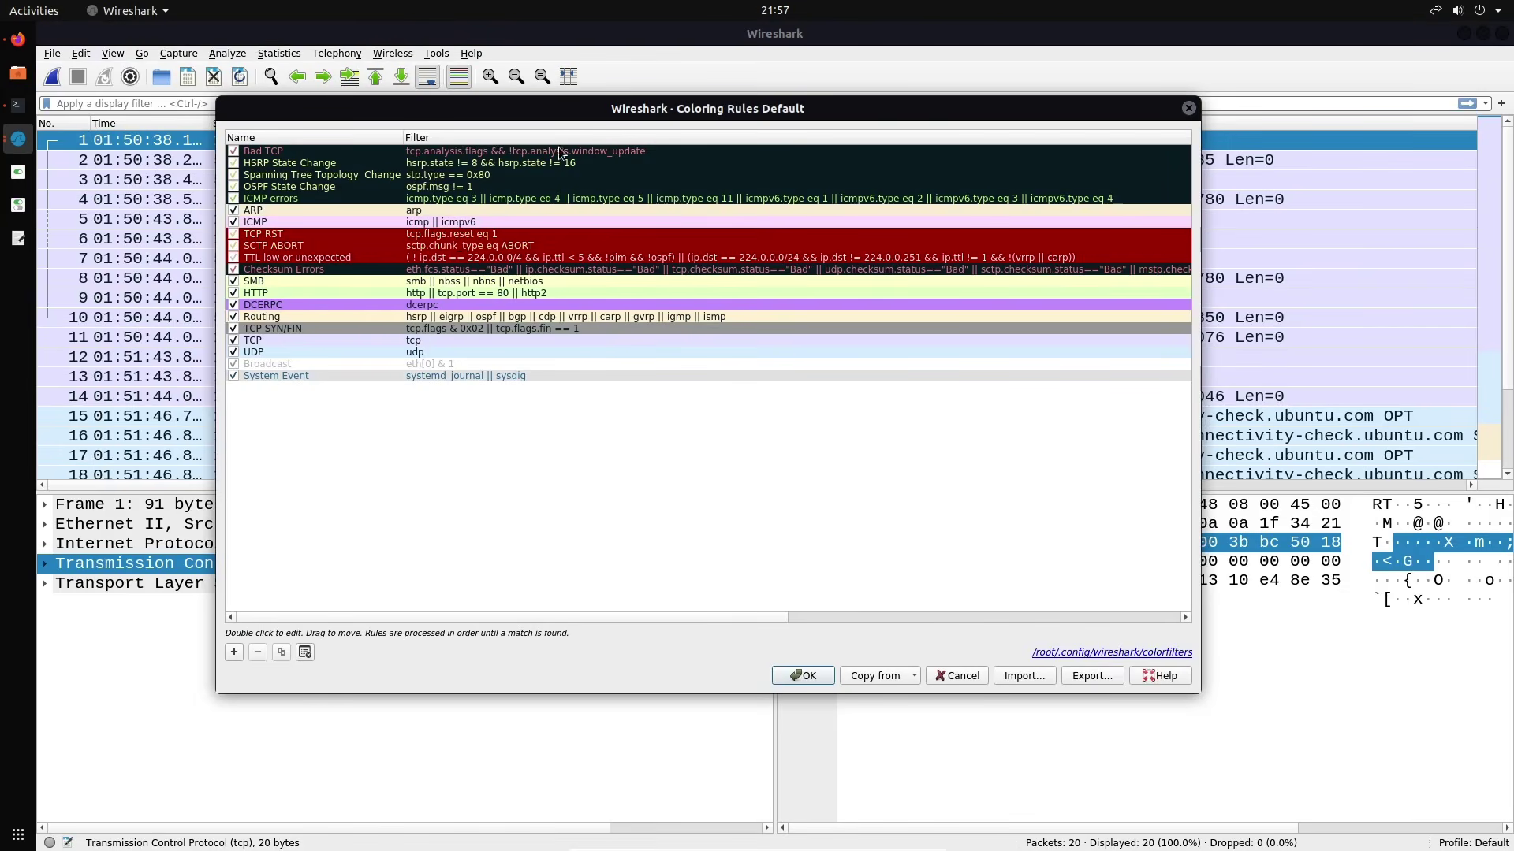
pyautogui.moveTo(584, 110); pyautogui.dragTo(673, 130)
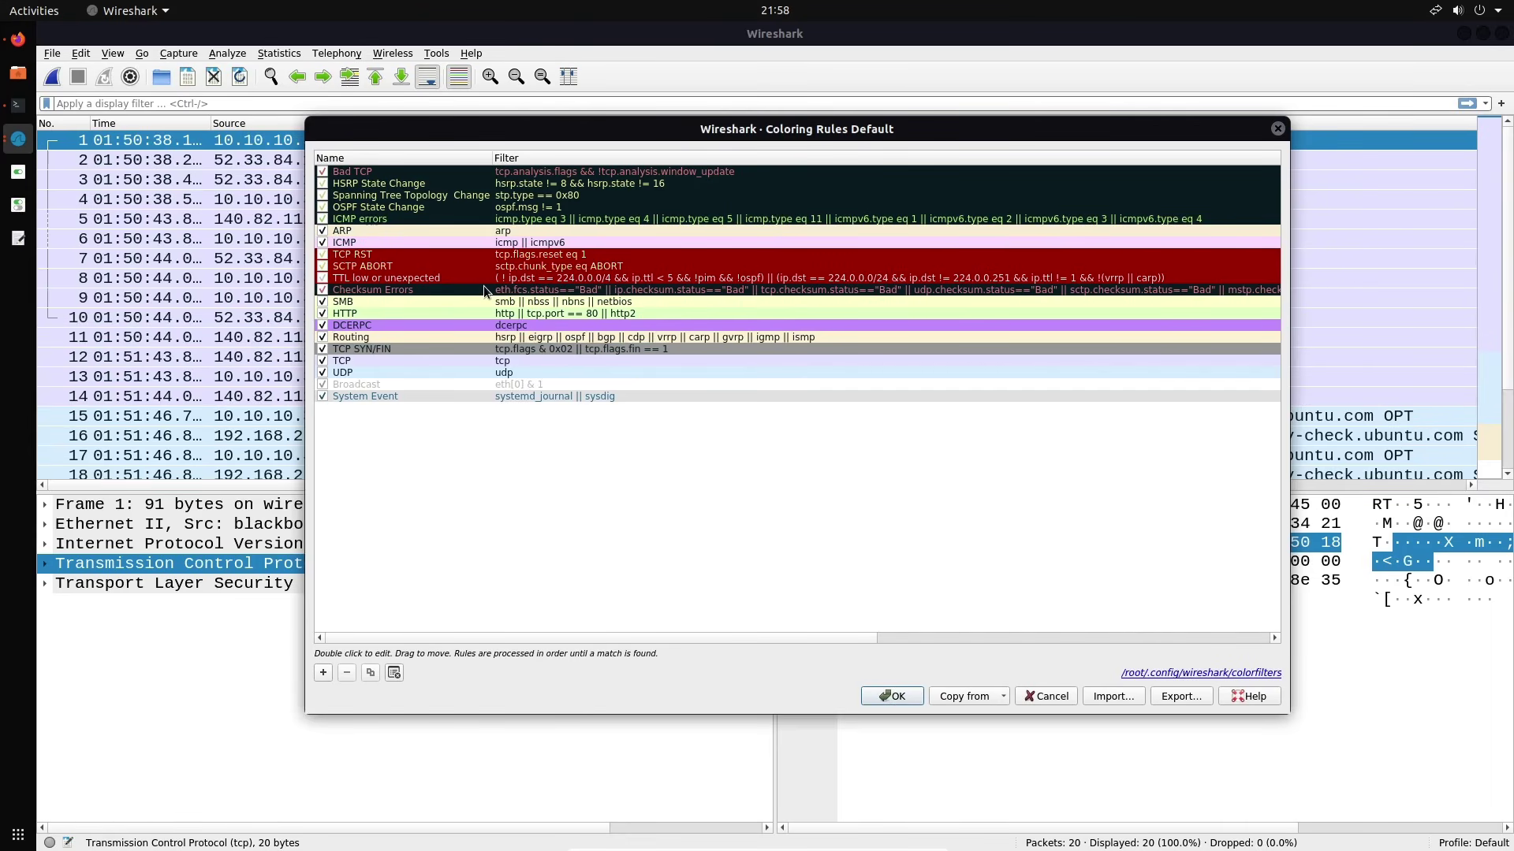
pyautogui.click(1277, 129)
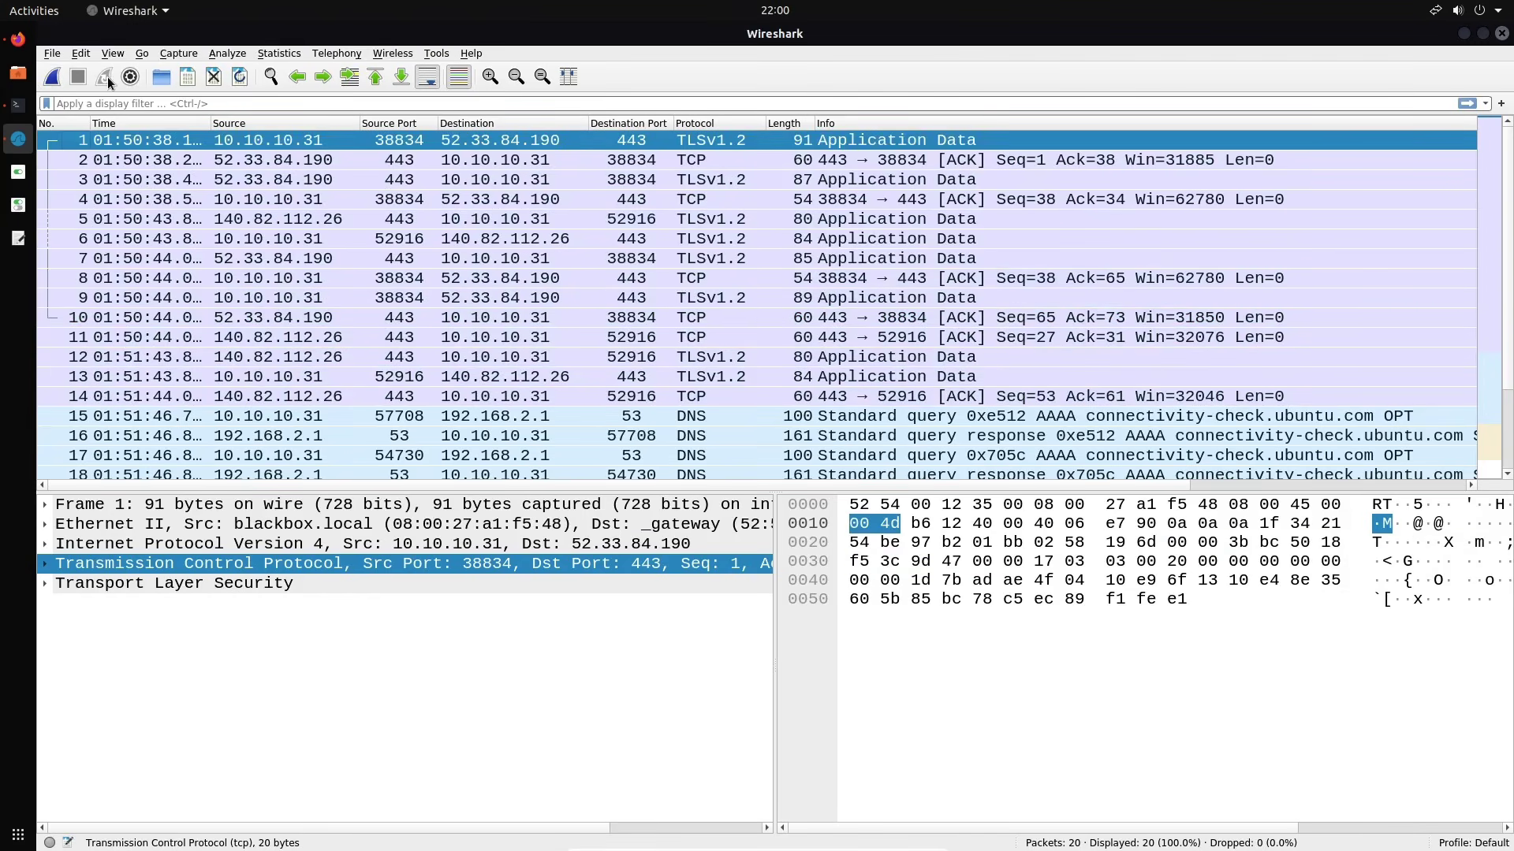
# Close the 20-packet capture file, continuing without saving
pyautogui.click(211, 79)
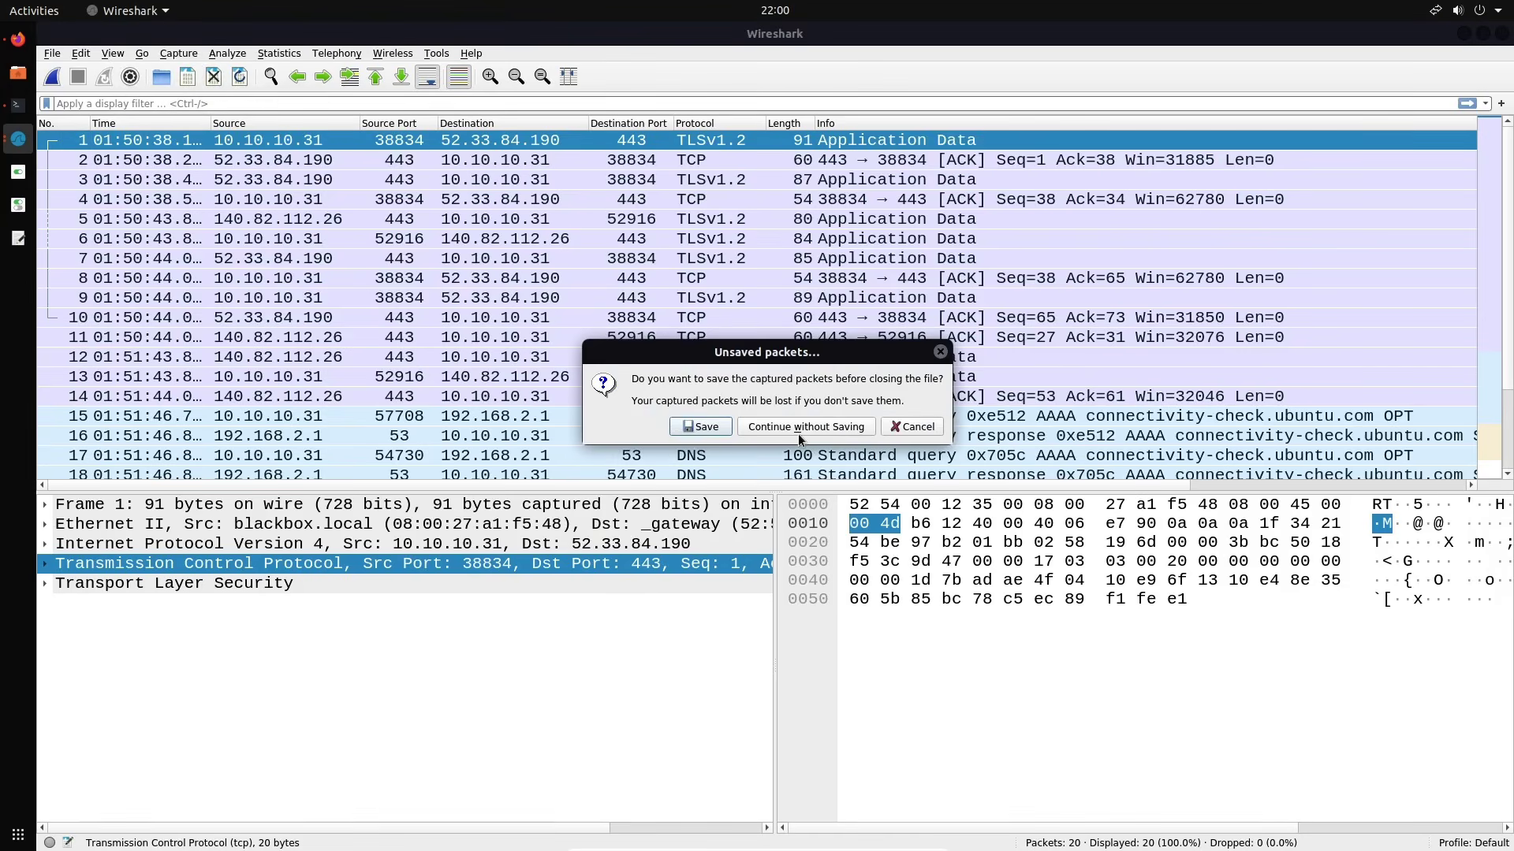
pyautogui.click(798, 428)
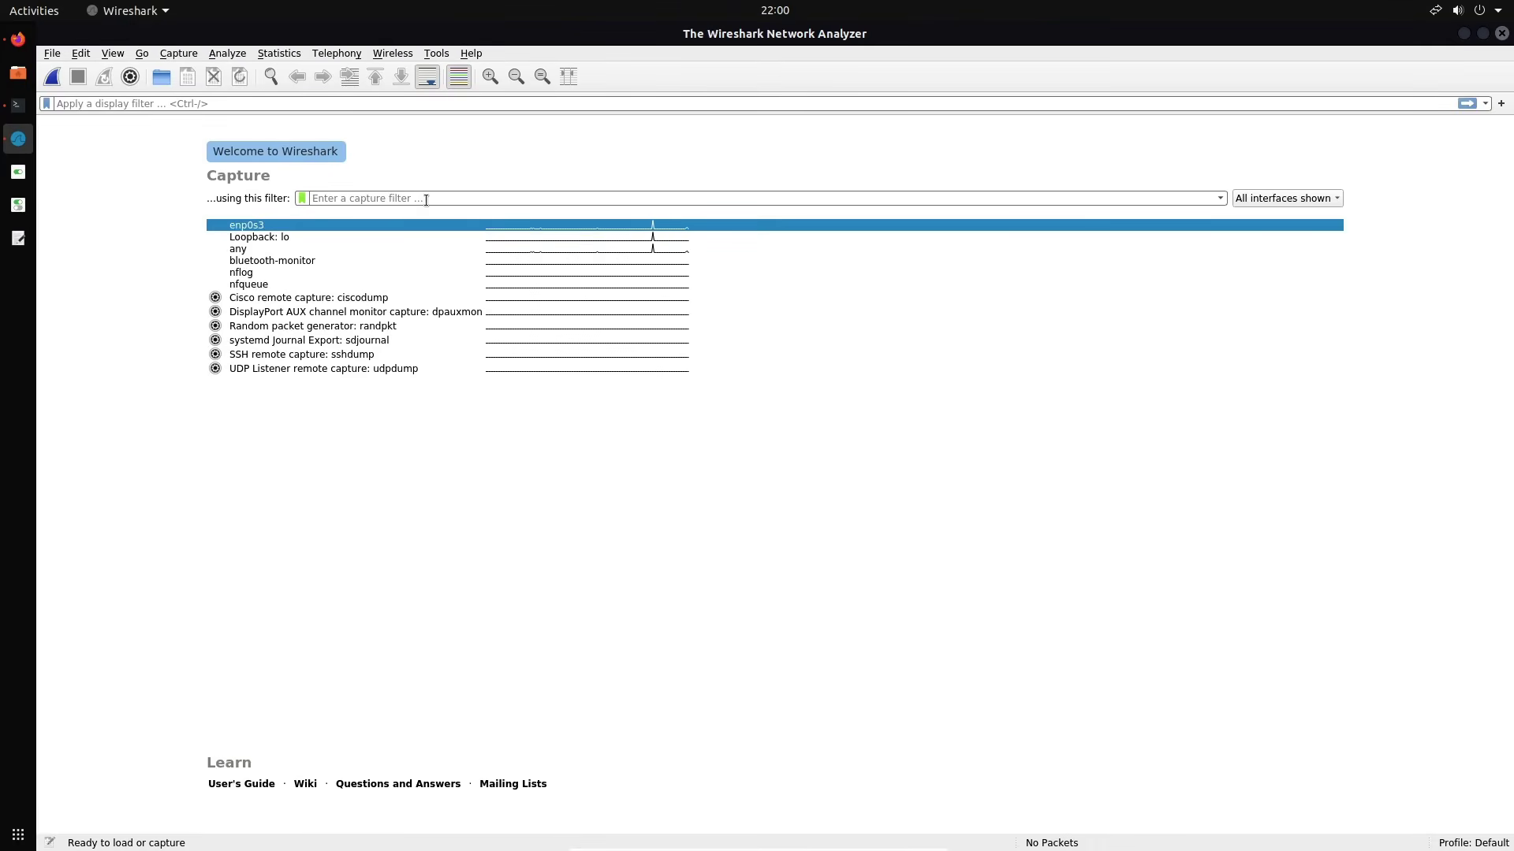
# Set the capture filter to icmp and start capturing on enp0s3
pyautogui.write('tcp')
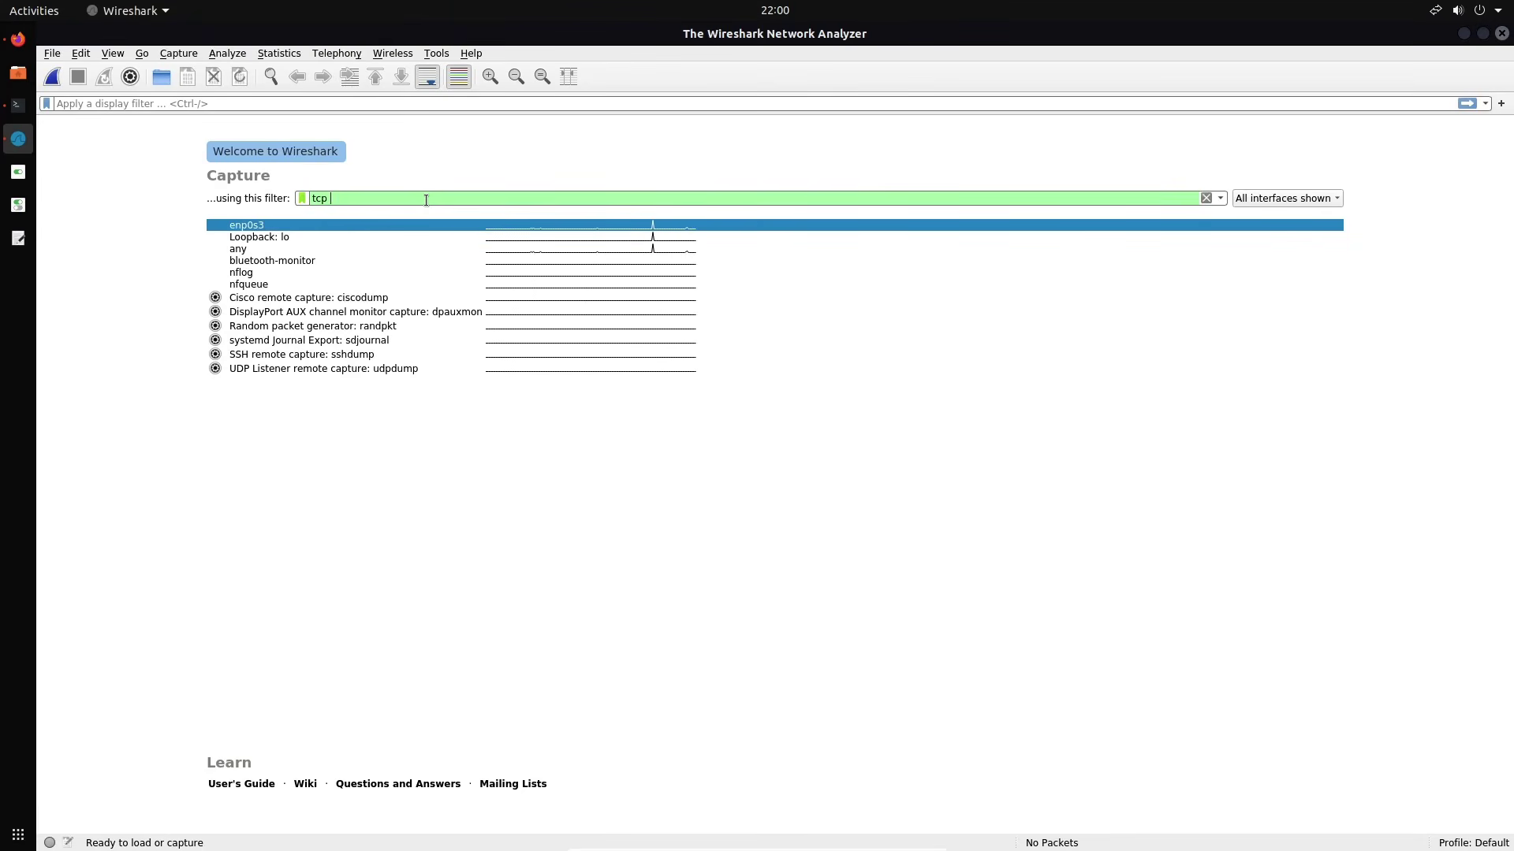
pyautogui.press('BackSpace')
pyautogui.press('BackSpace')
pyautogui.press('BackSpace')
pyautogui.press('BackSpace')
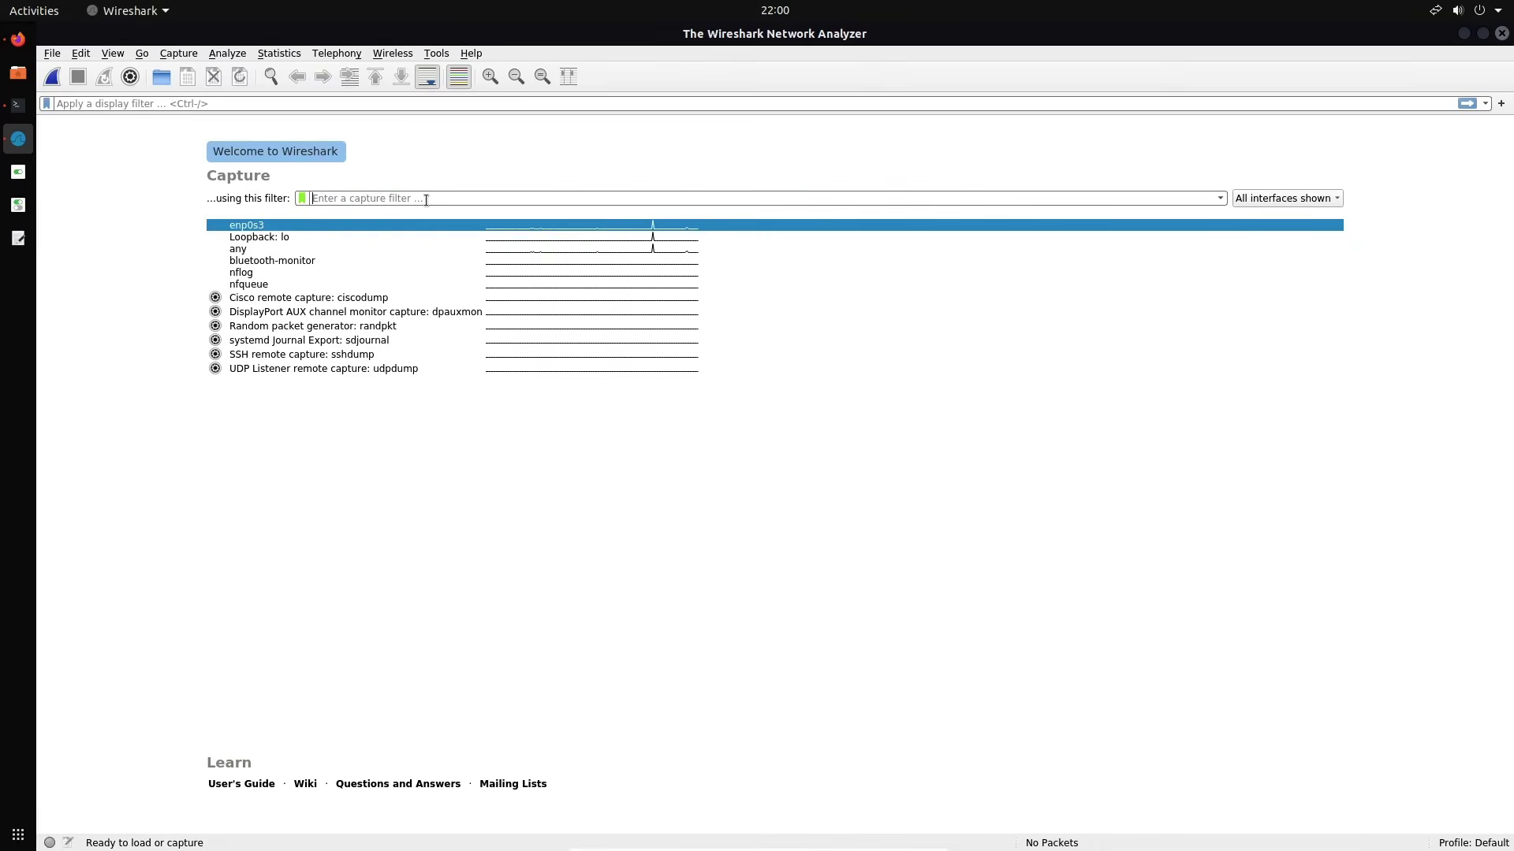
pyautogui.write('udp')
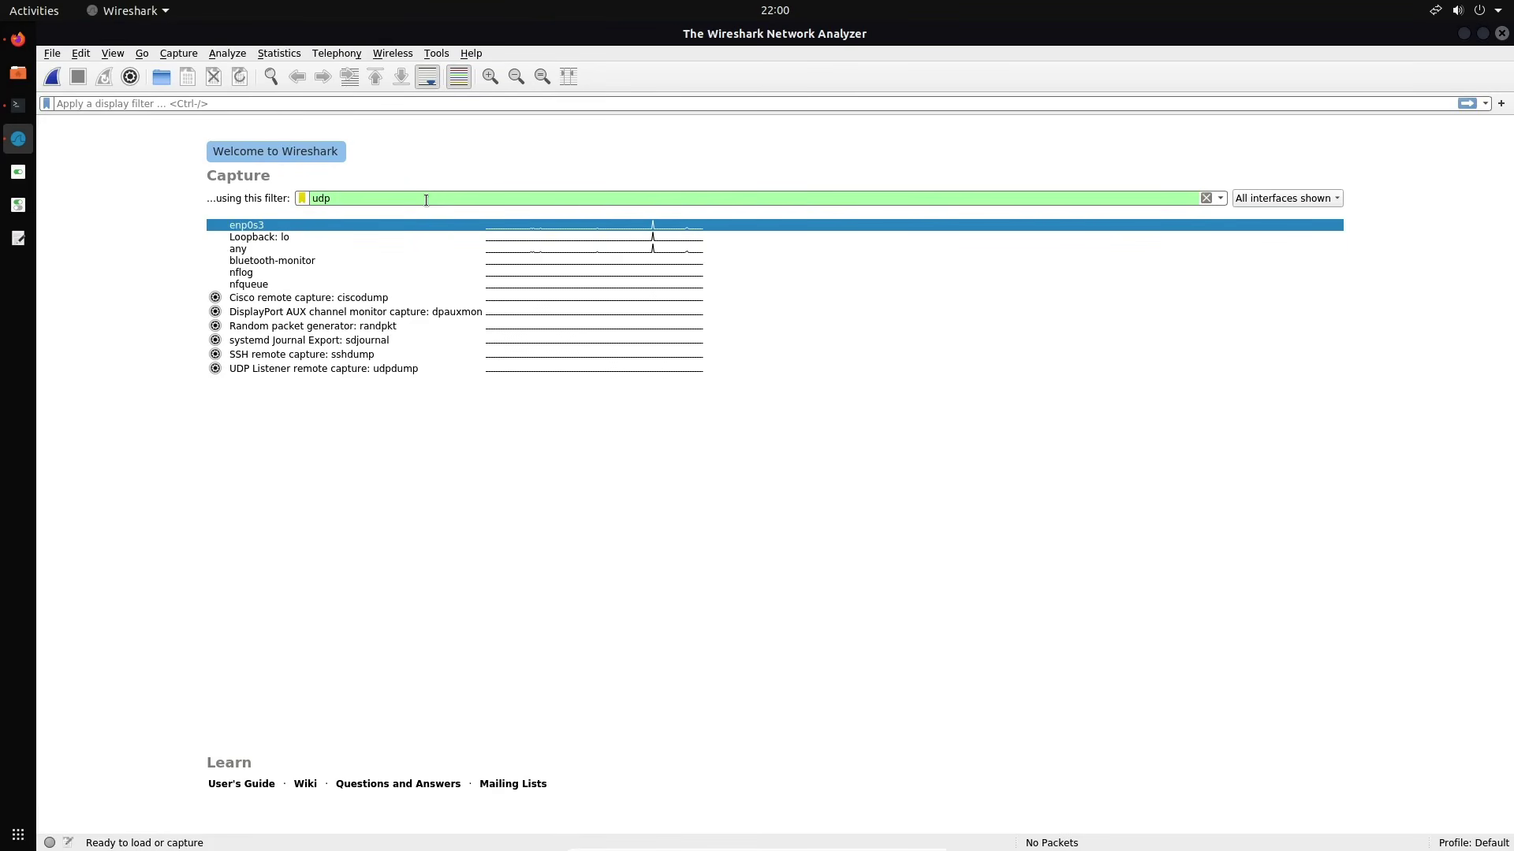
pyautogui.press('BackSpace')
pyautogui.press('BackSpace')
pyautogui.press('BackSpace')
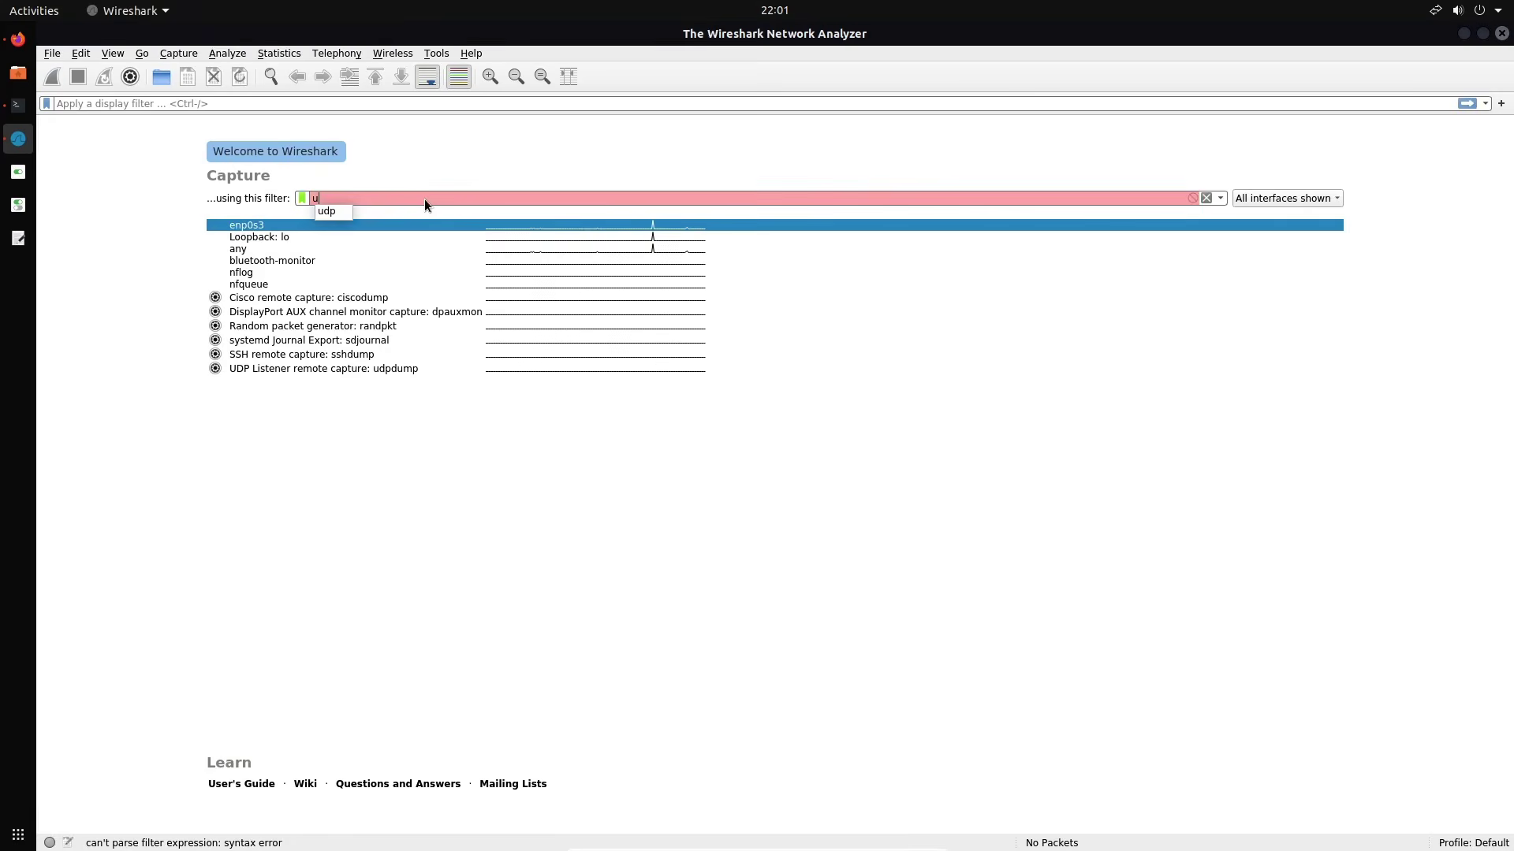
pyautogui.write('icmp')
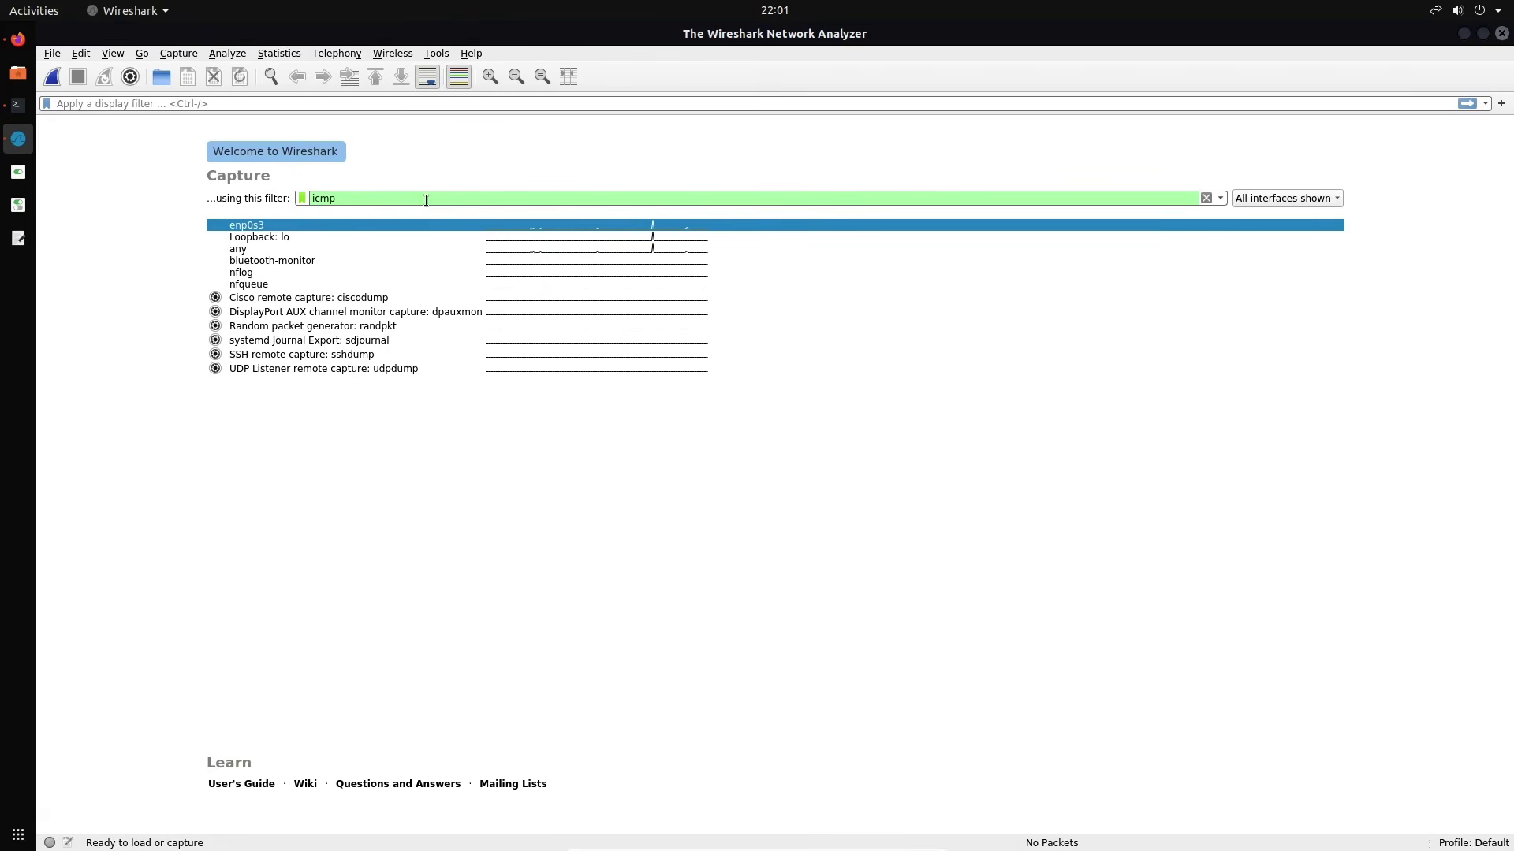
pyautogui.doubleClick(425, 200)
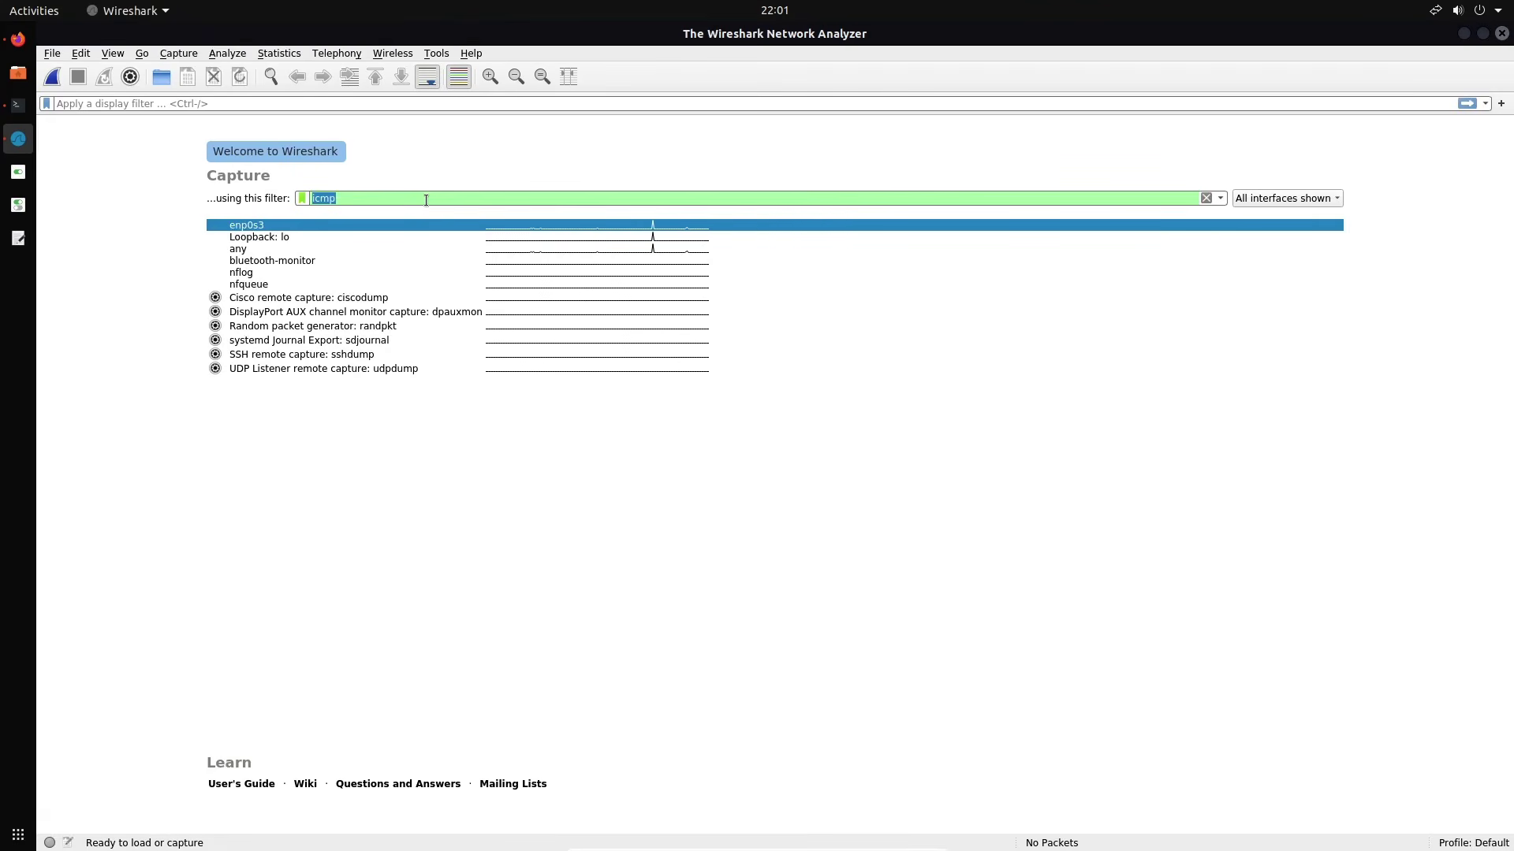
pyautogui.doubleClick(366, 225)
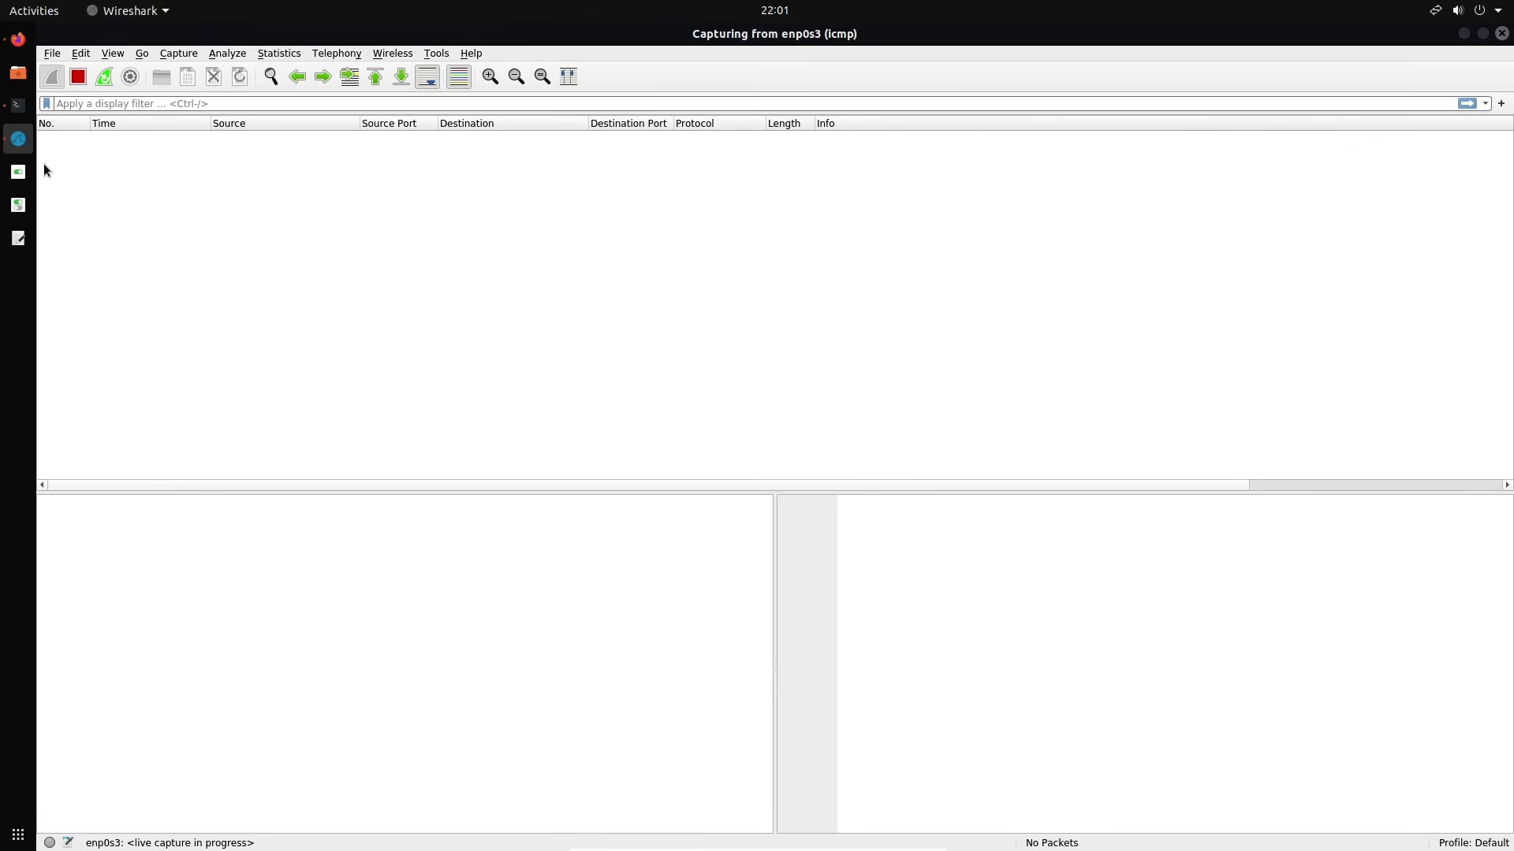
# Switch to Firefox's Mutillidae login tab and reload the page
pyautogui.click(18, 39)
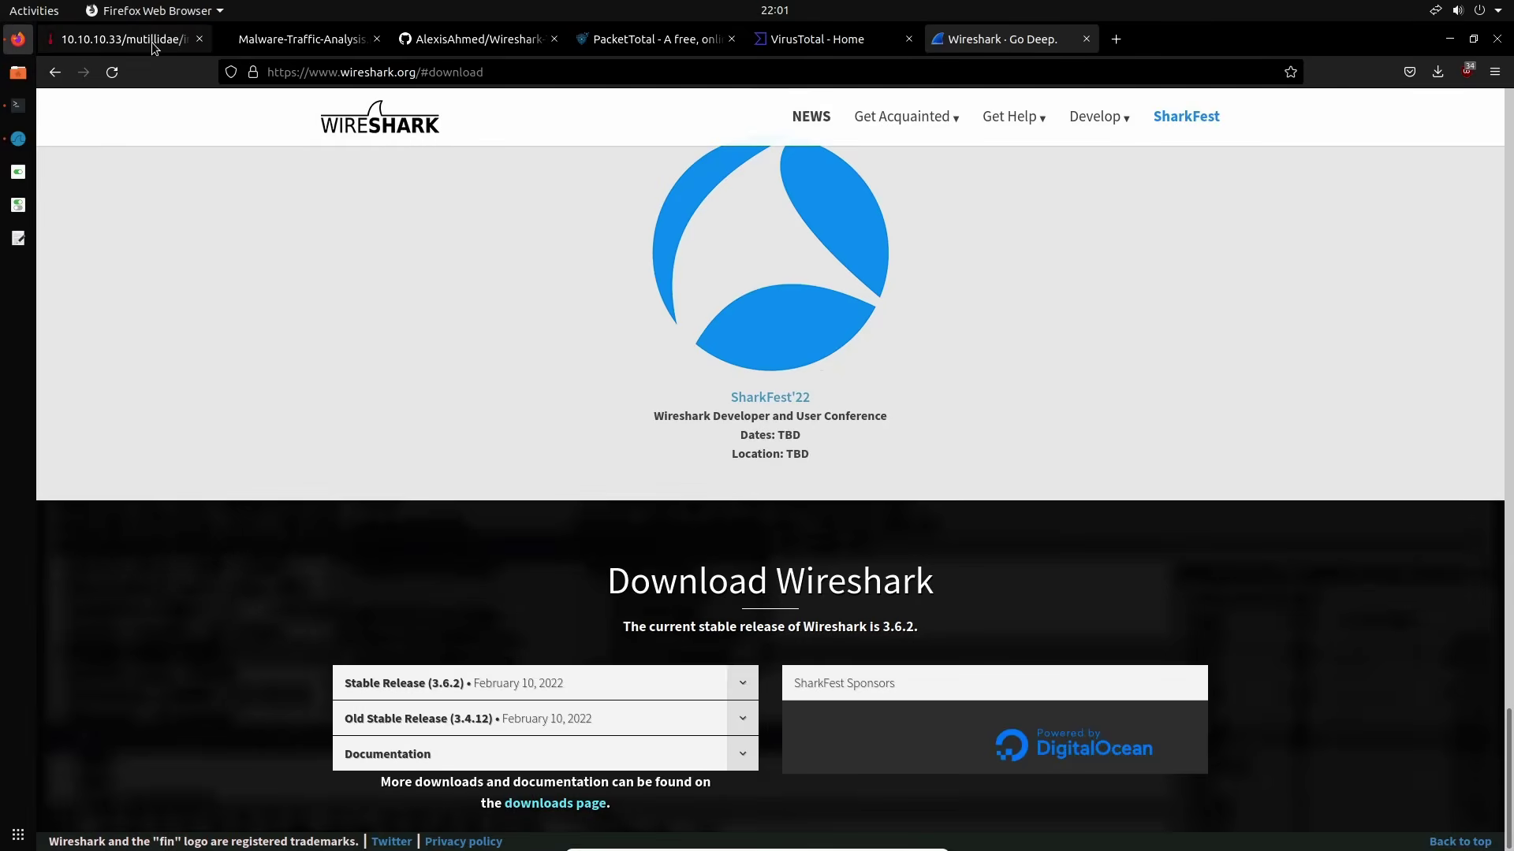
pyautogui.click(152, 45)
pyautogui.click(112, 72)
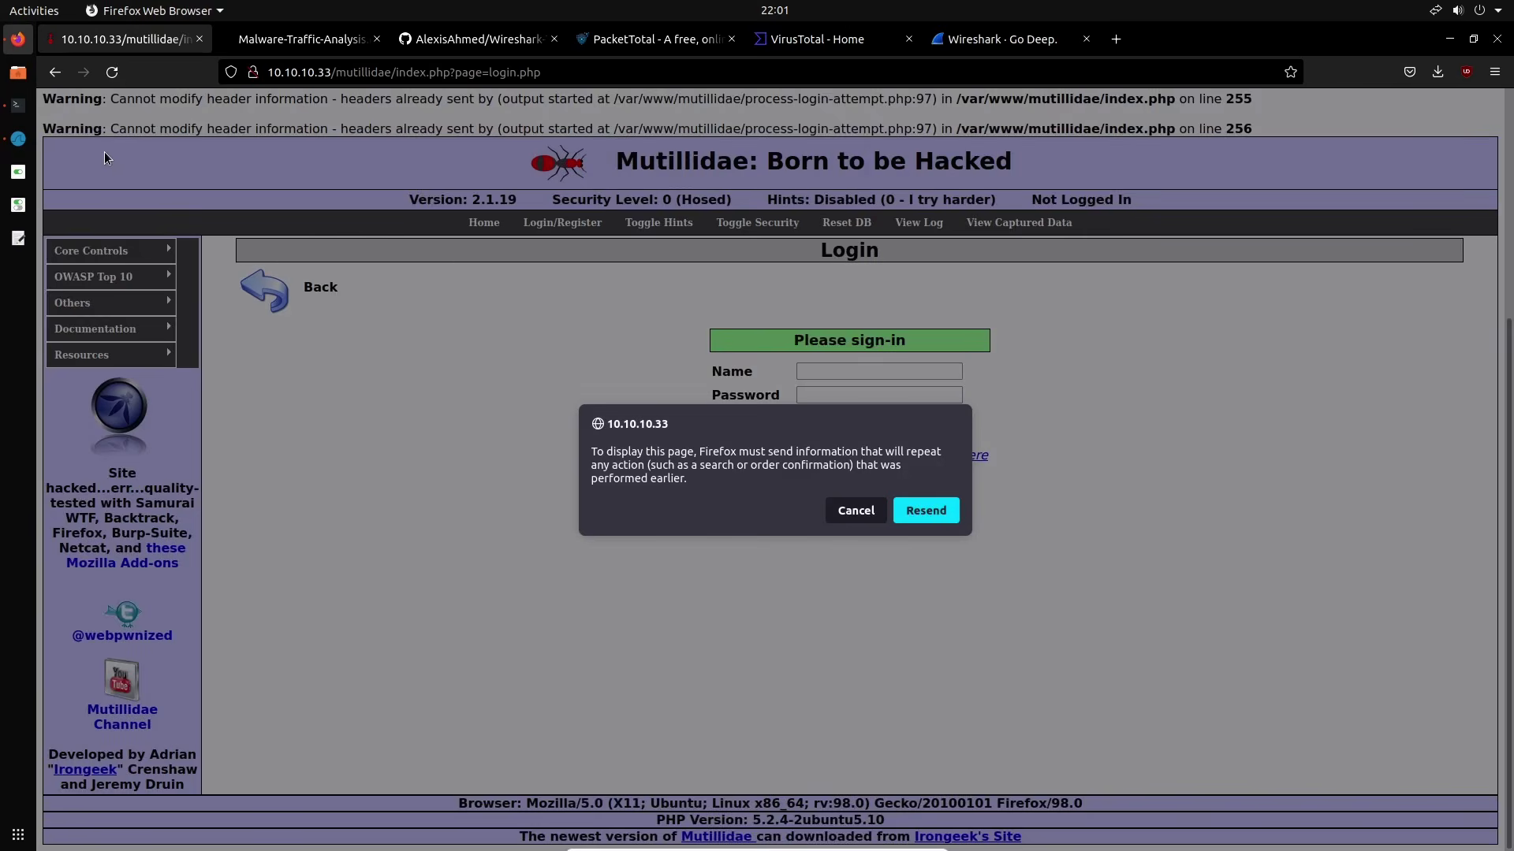
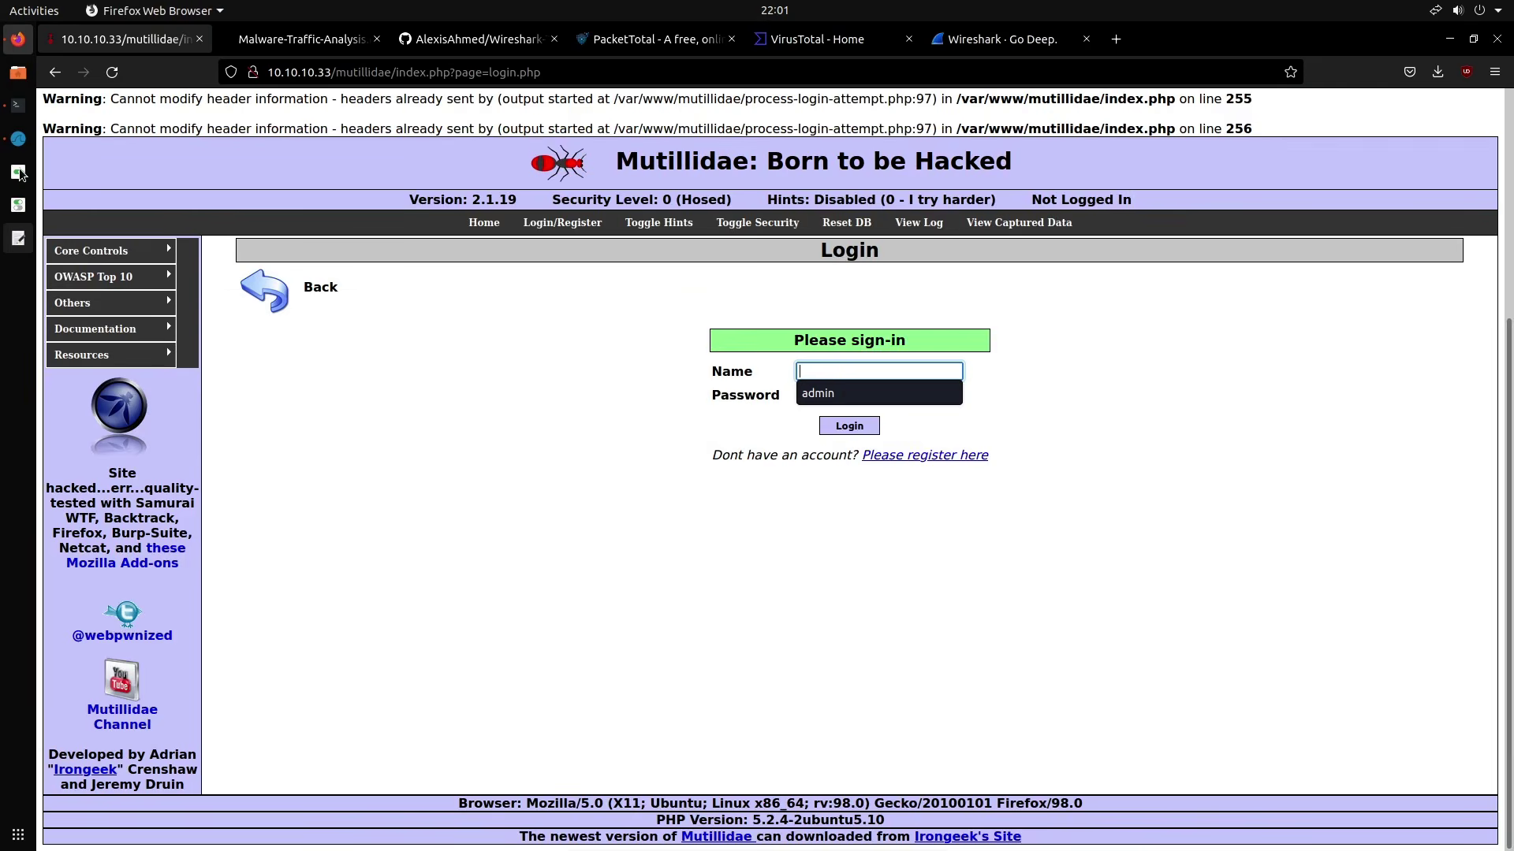
# In a cleared Terminator pane, ping google.com and stop it after five replies with 0% loss
pyautogui.click(18, 138)
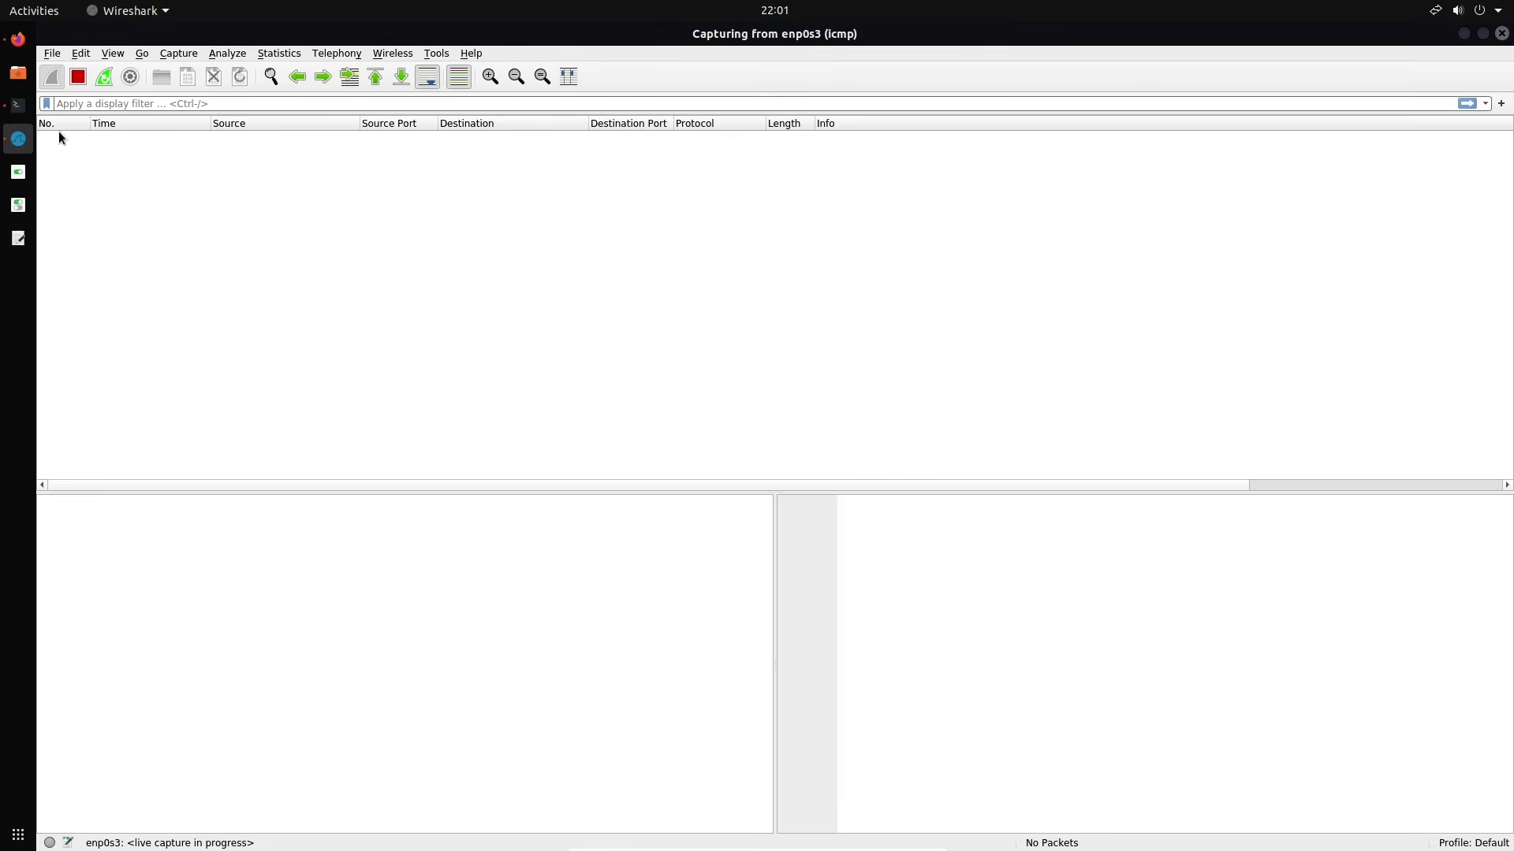
pyautogui.click(18, 105)
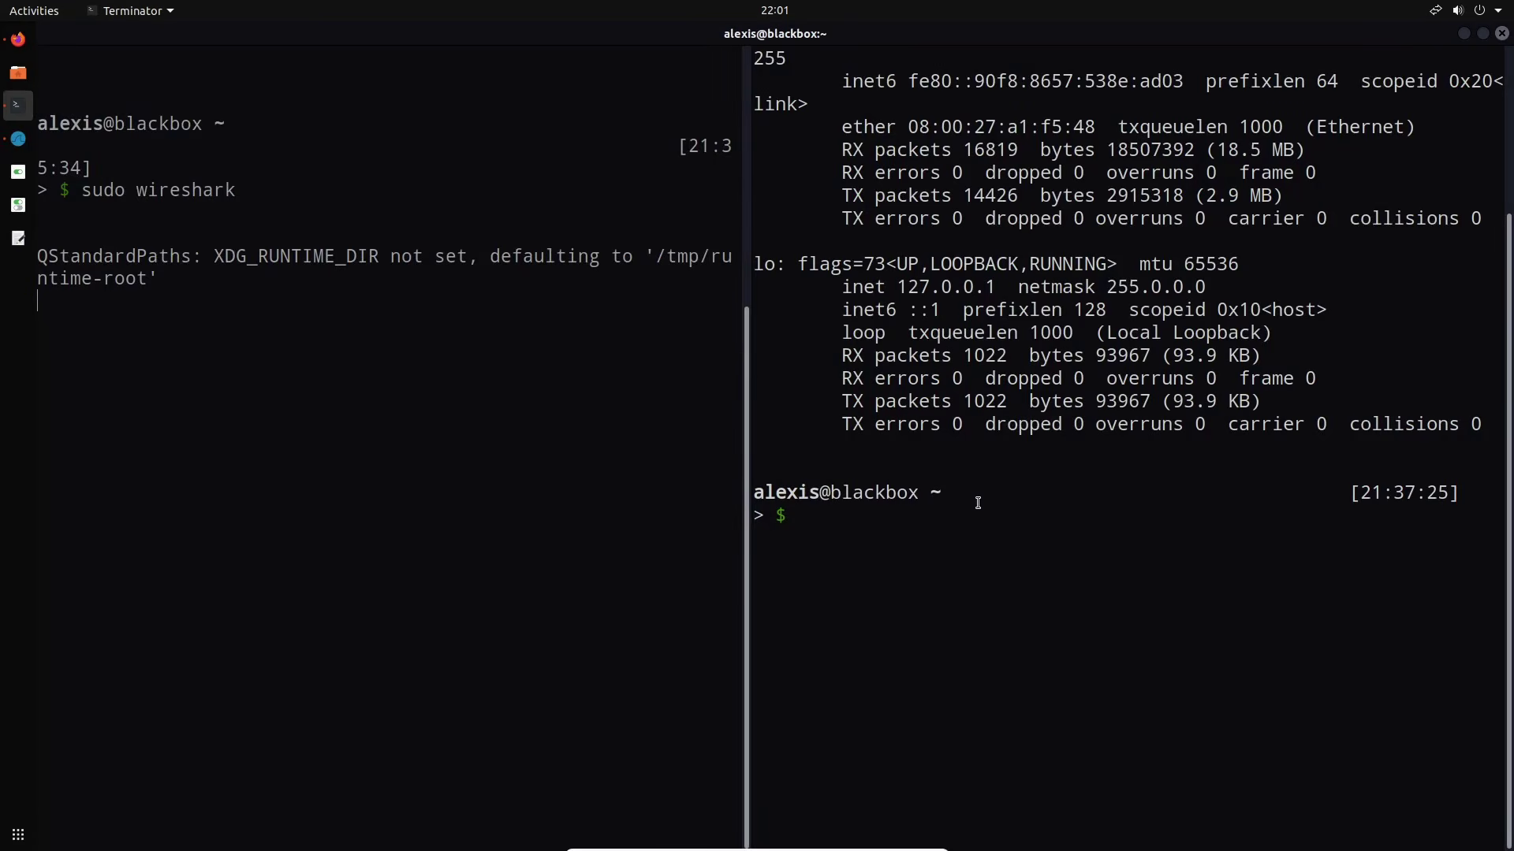
pyautogui.hotkey('ctrl', 'l')
pyautogui.write('pi')
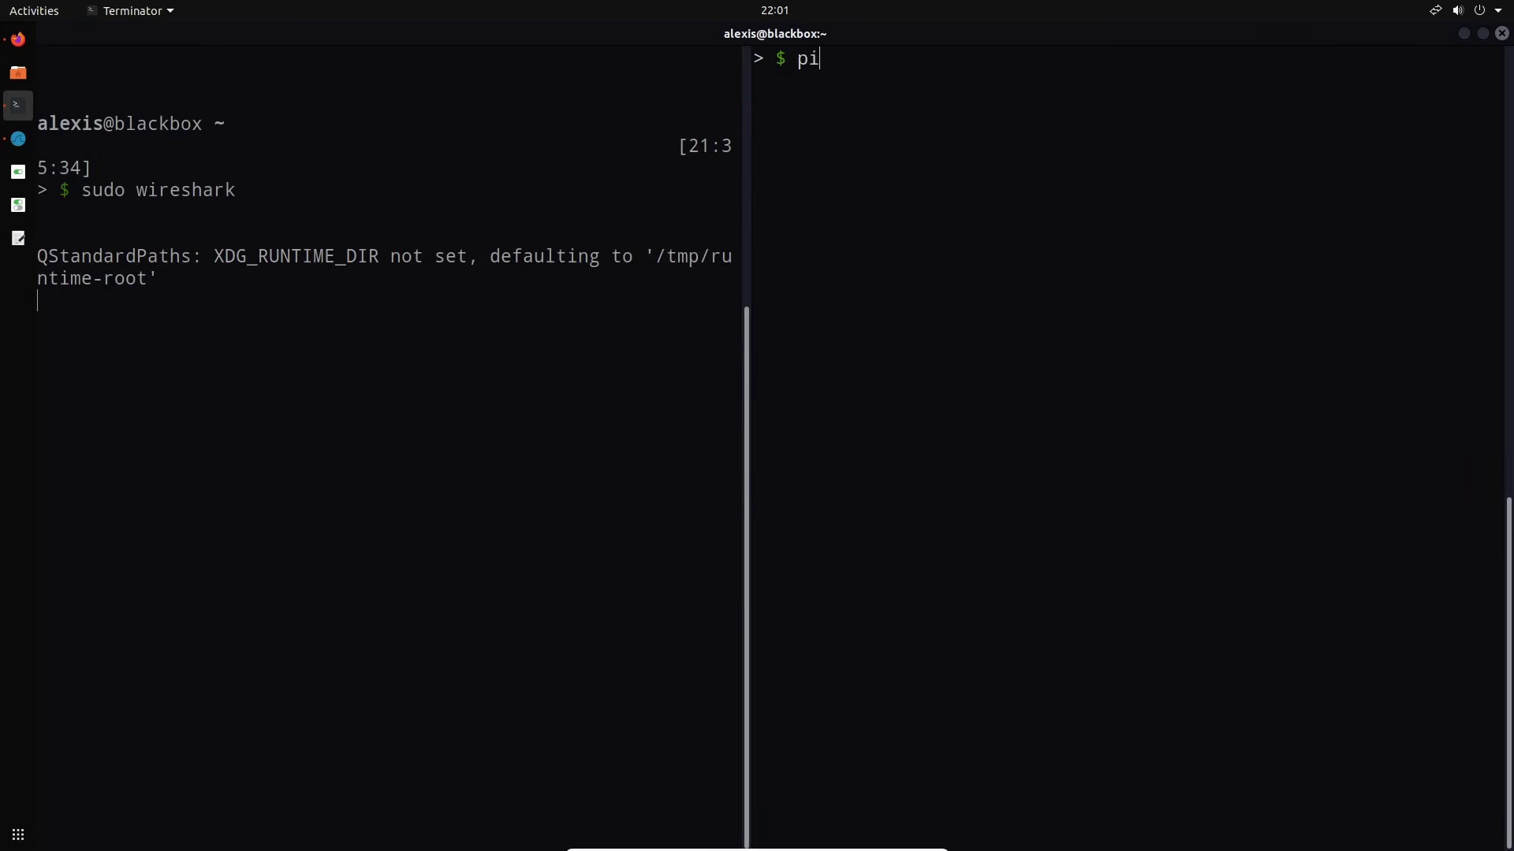
pyautogui.write('ng google.com')
pyautogui.press('Return')
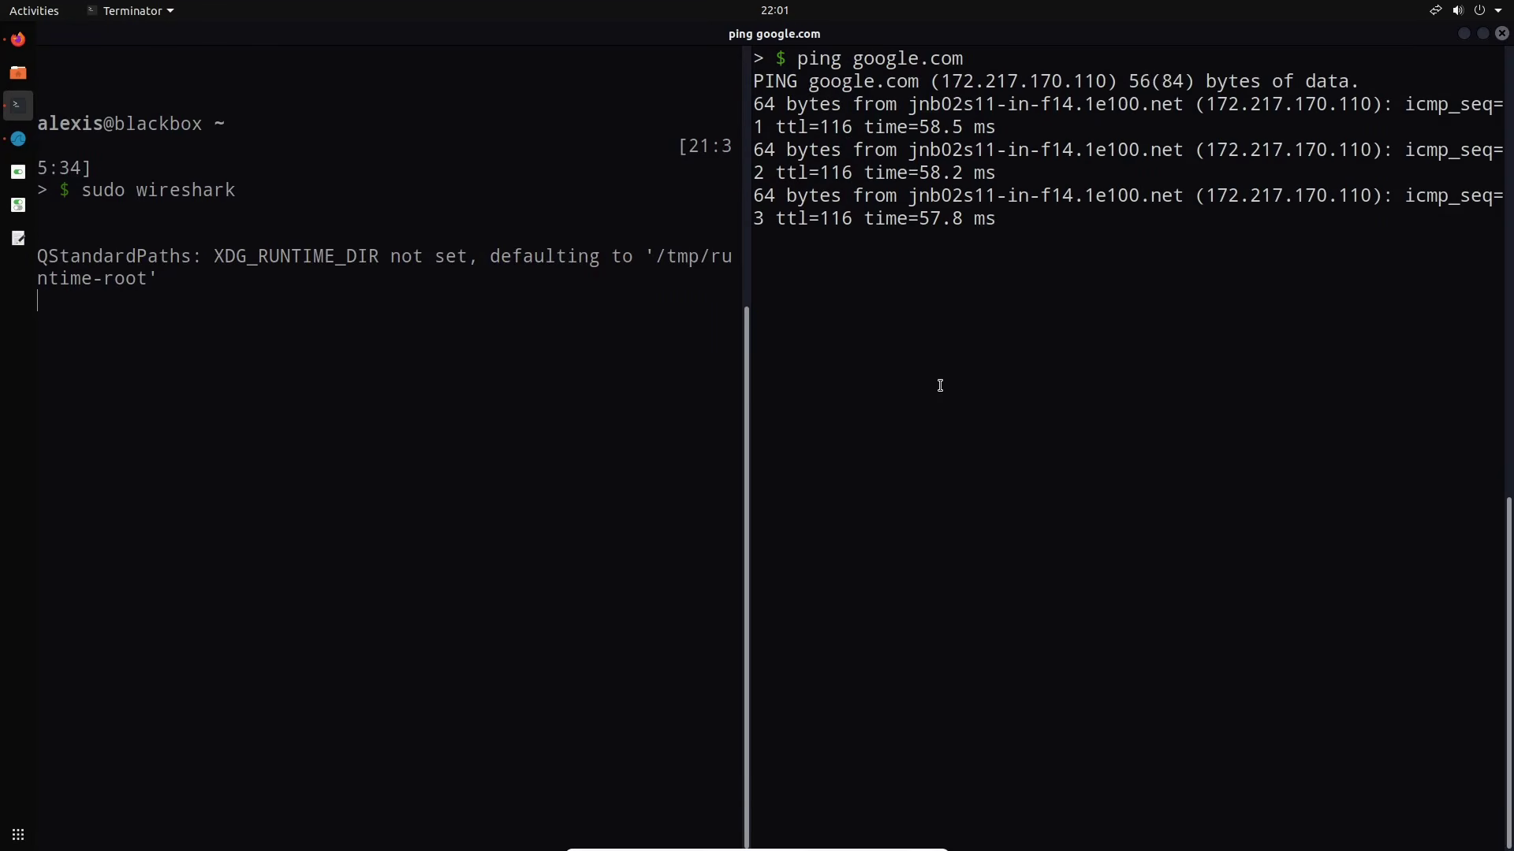
pyautogui.hotkey('ctrl', 'c')
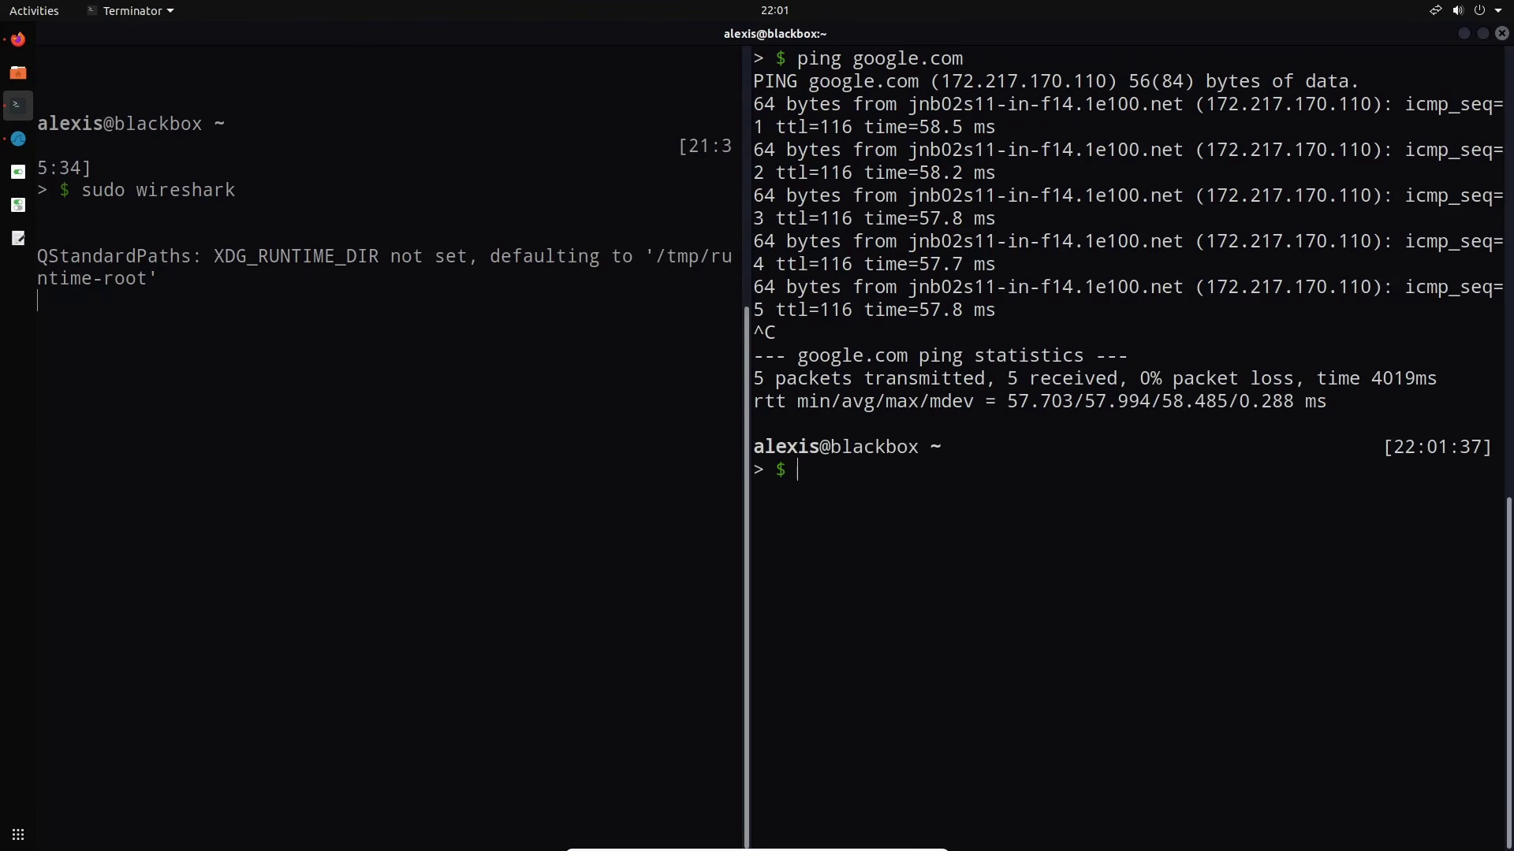
# Stop the ten-packet ICMP capture, close it without saving, and select the icmp filter text
pyautogui.click(18, 138)
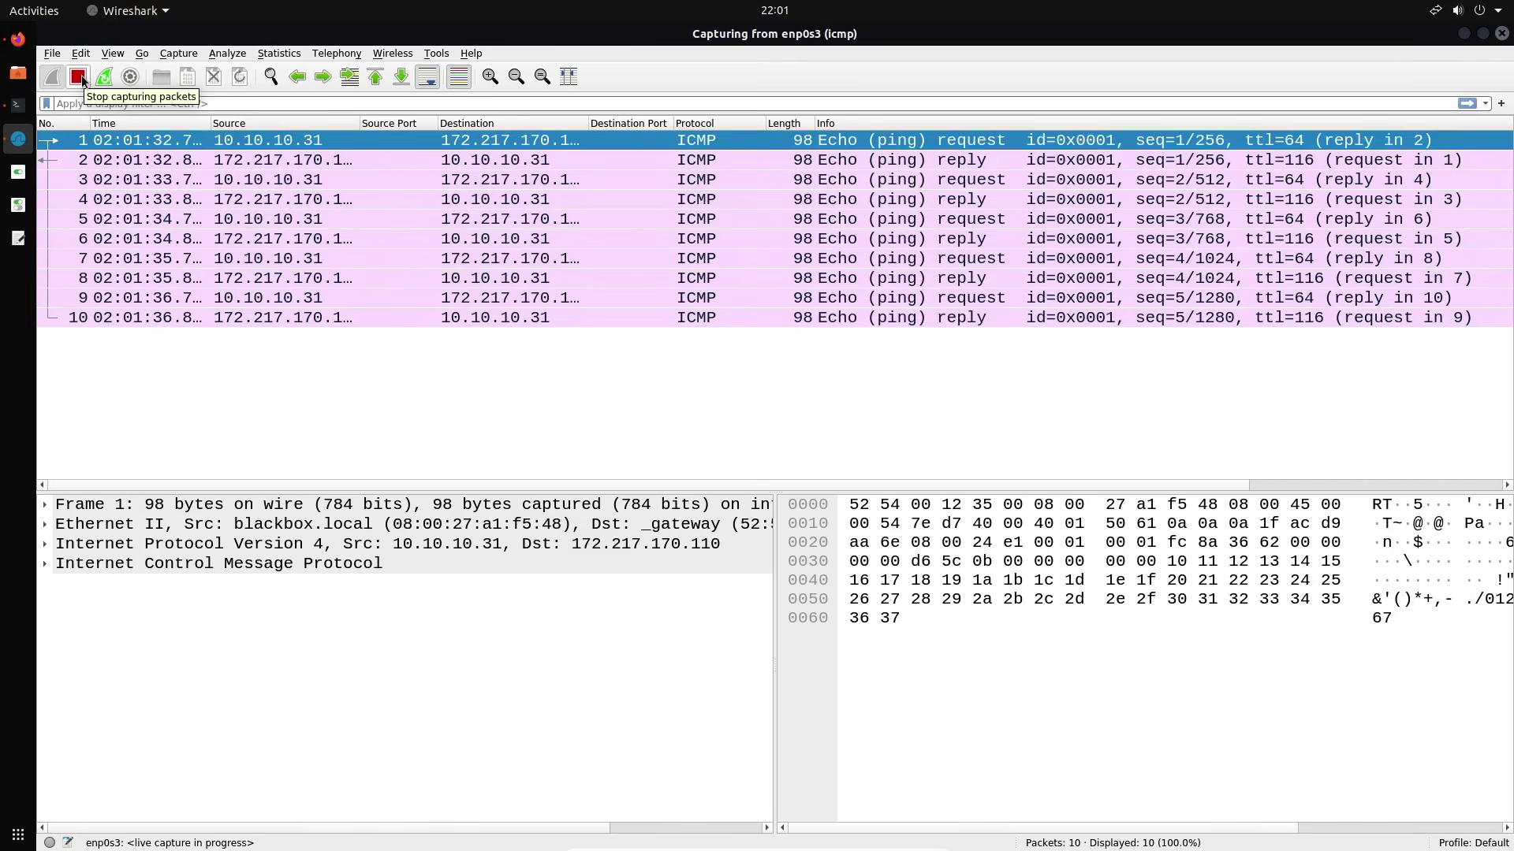
pyautogui.click(78, 77)
pyautogui.click(214, 82)
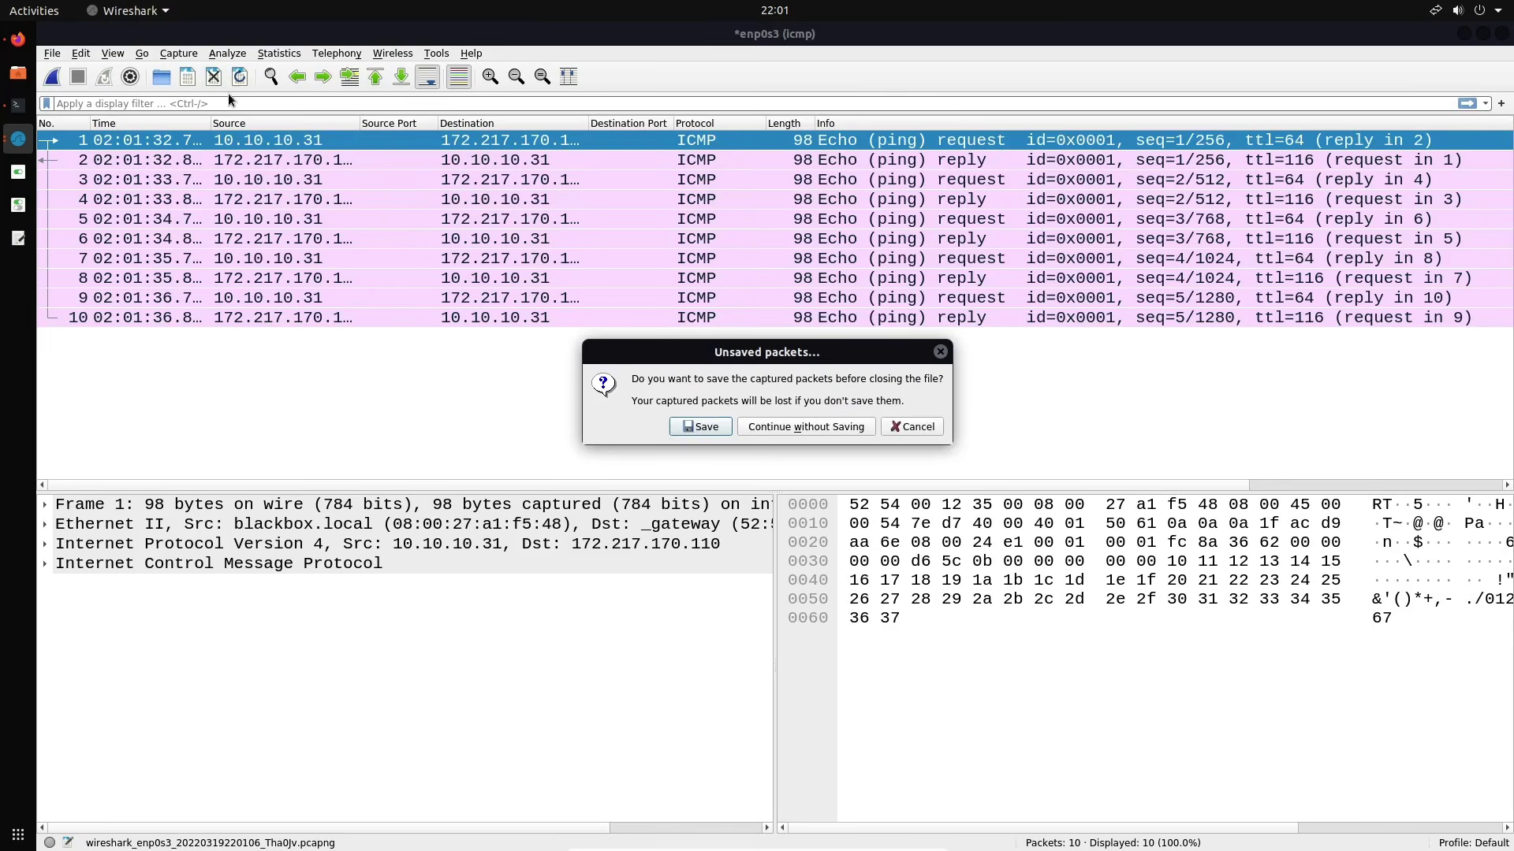
pyautogui.click(774, 432)
pyautogui.doubleClick(478, 199)
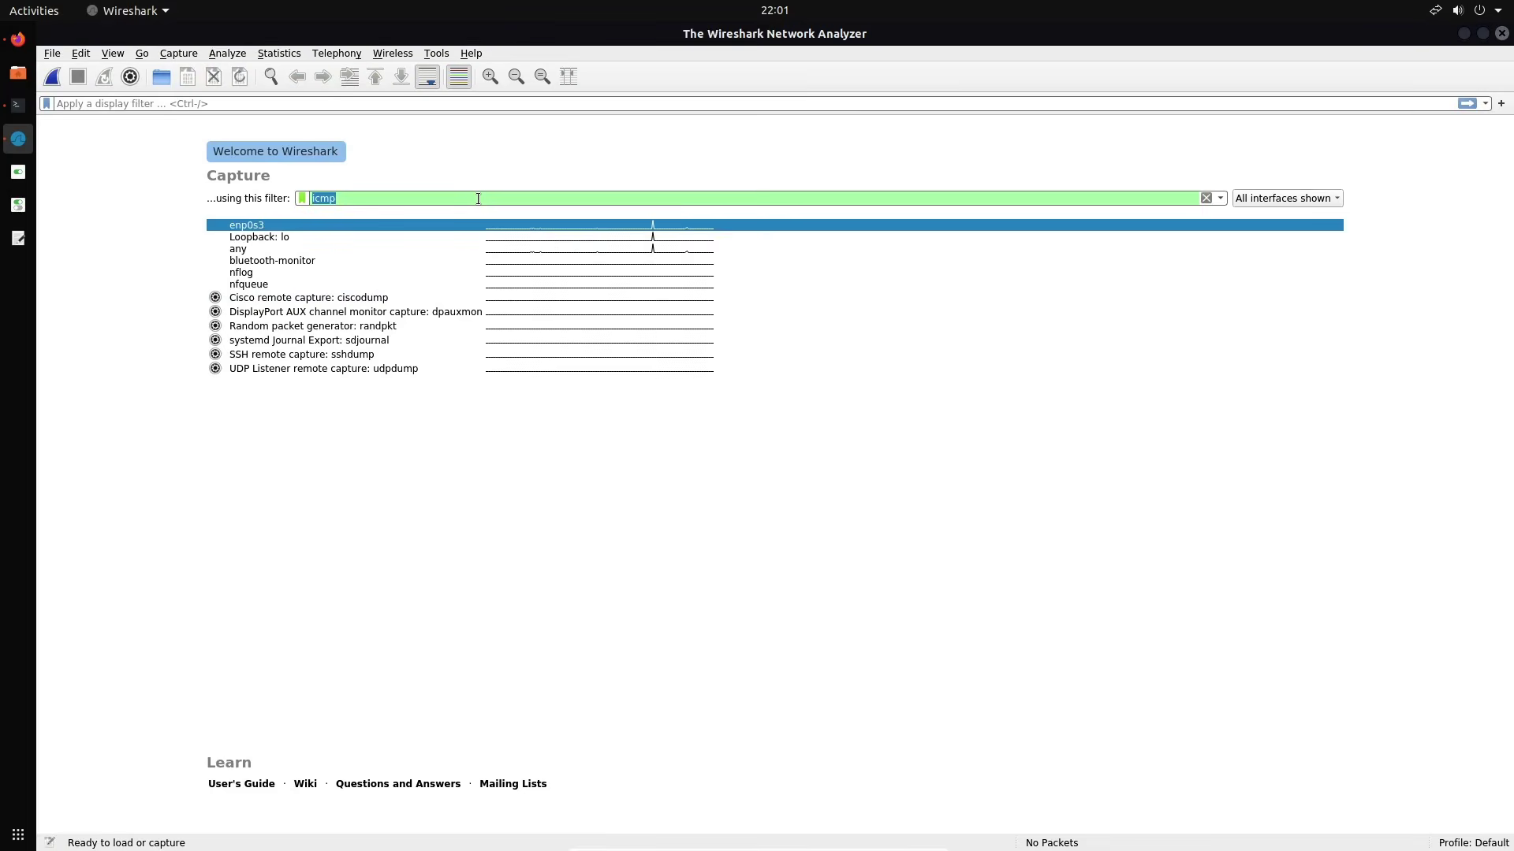
# Delete icmp from the welcome screen's capture filter and type src 10.10.10.31
pyautogui.press('BackSpace')
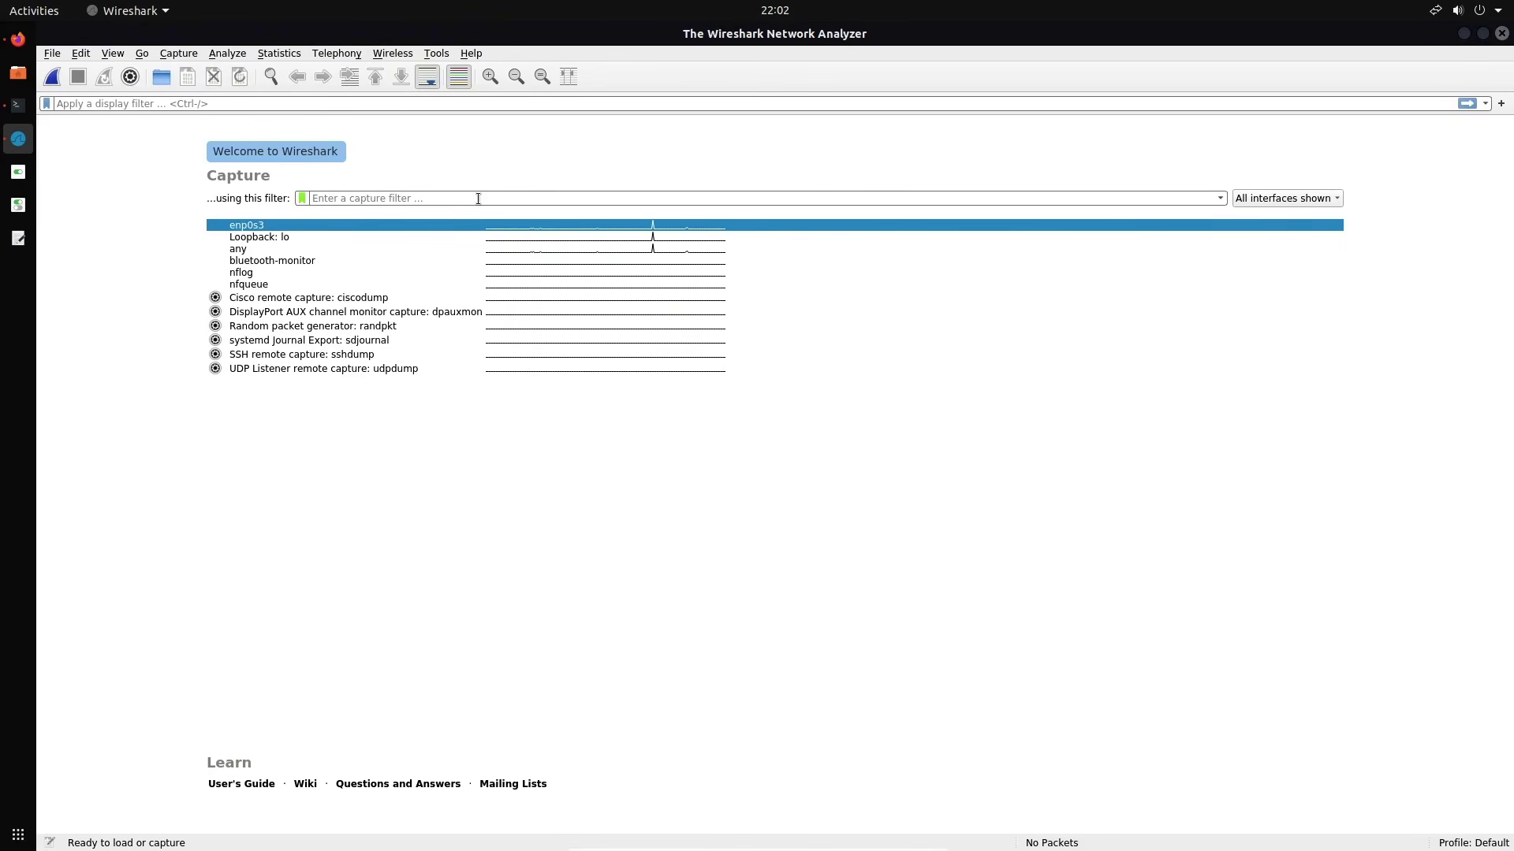
pyautogui.write('src')
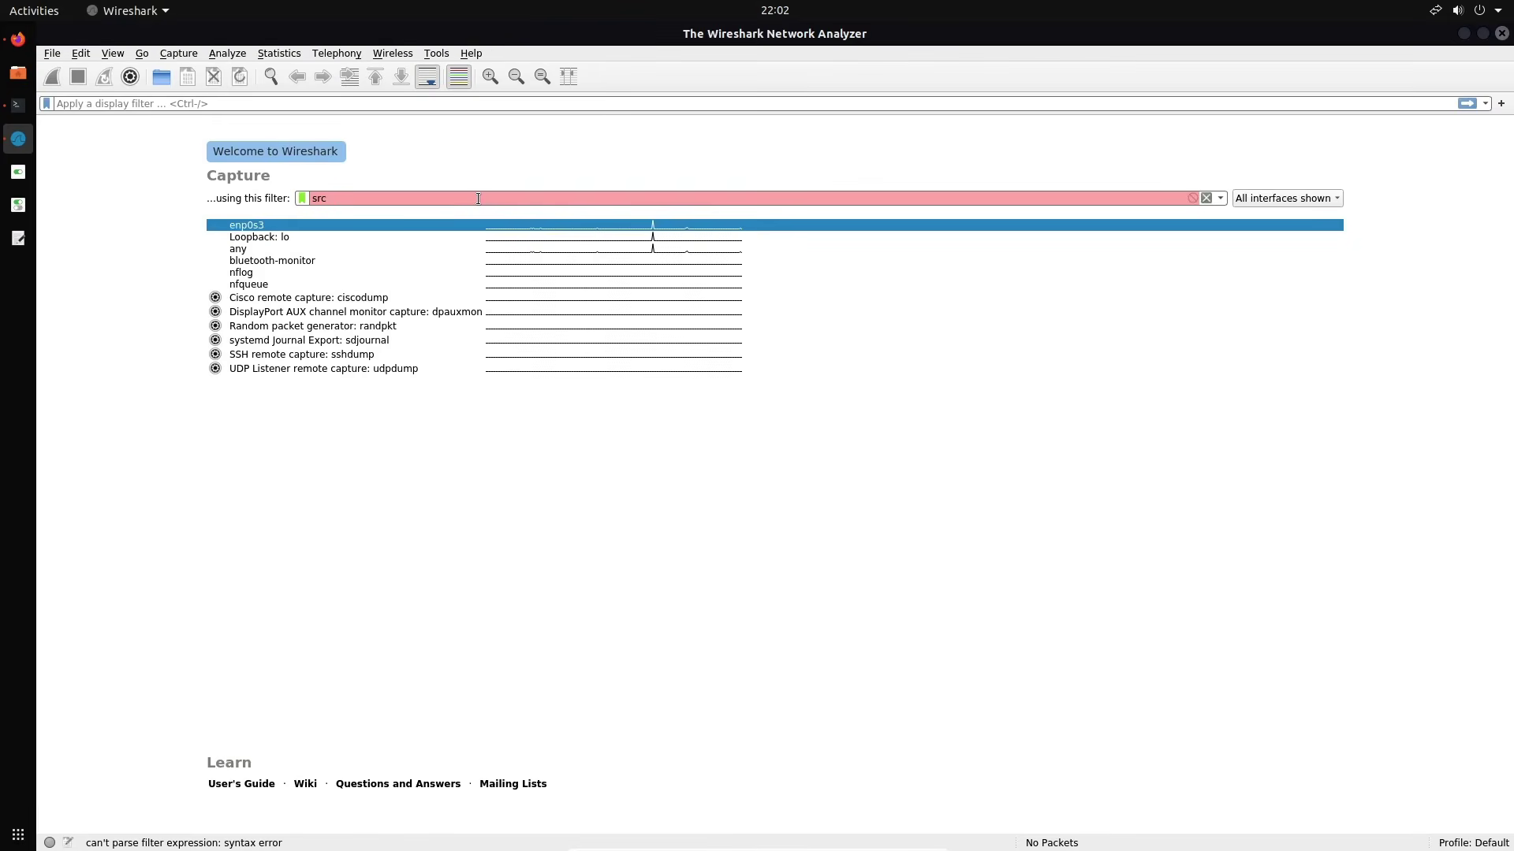
pyautogui.write('10.10.')
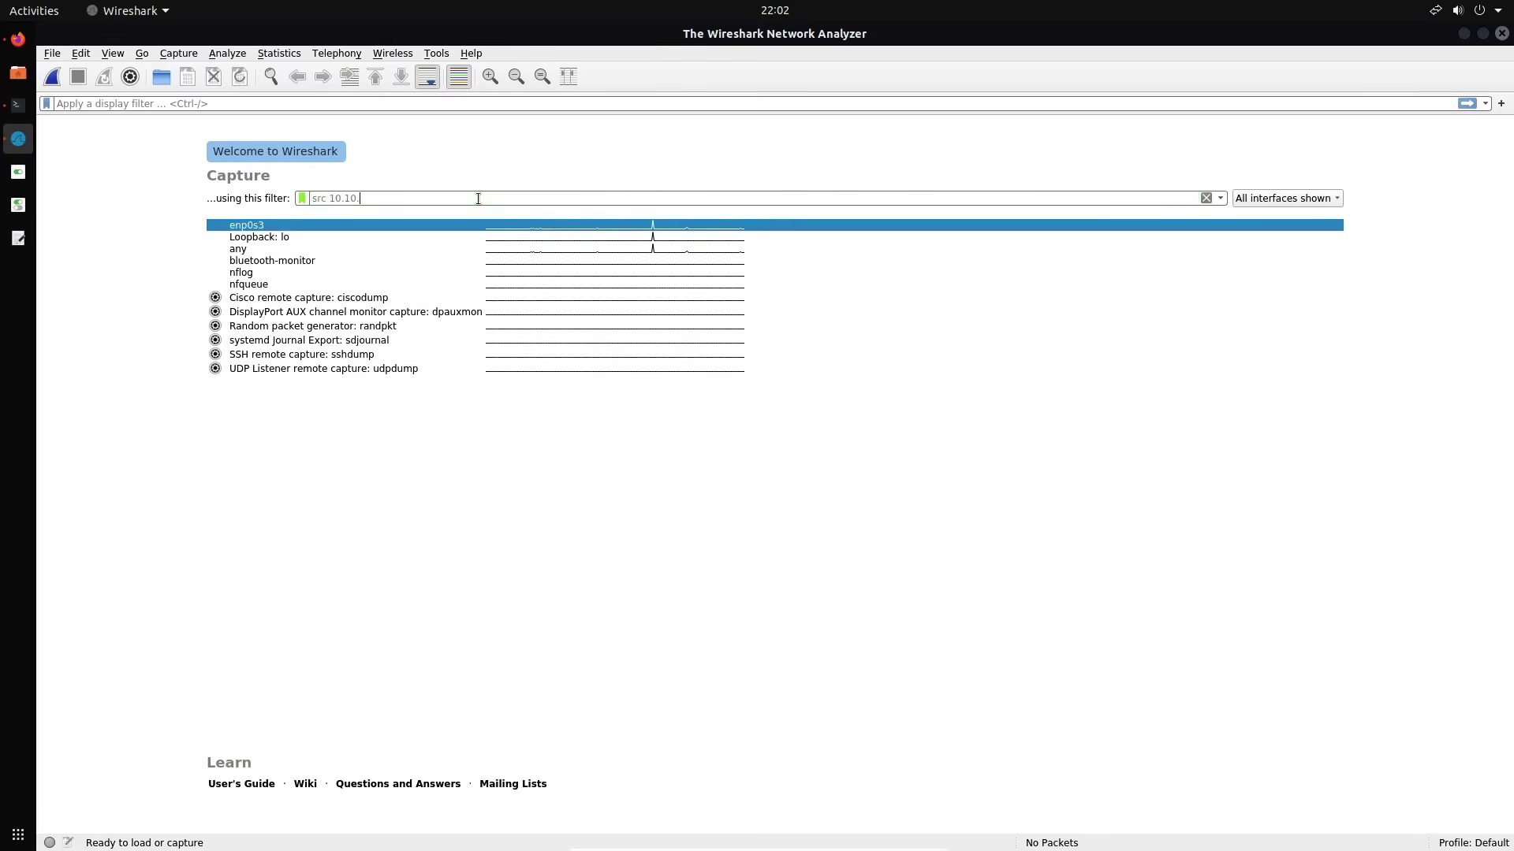
pyautogui.write('10.31')
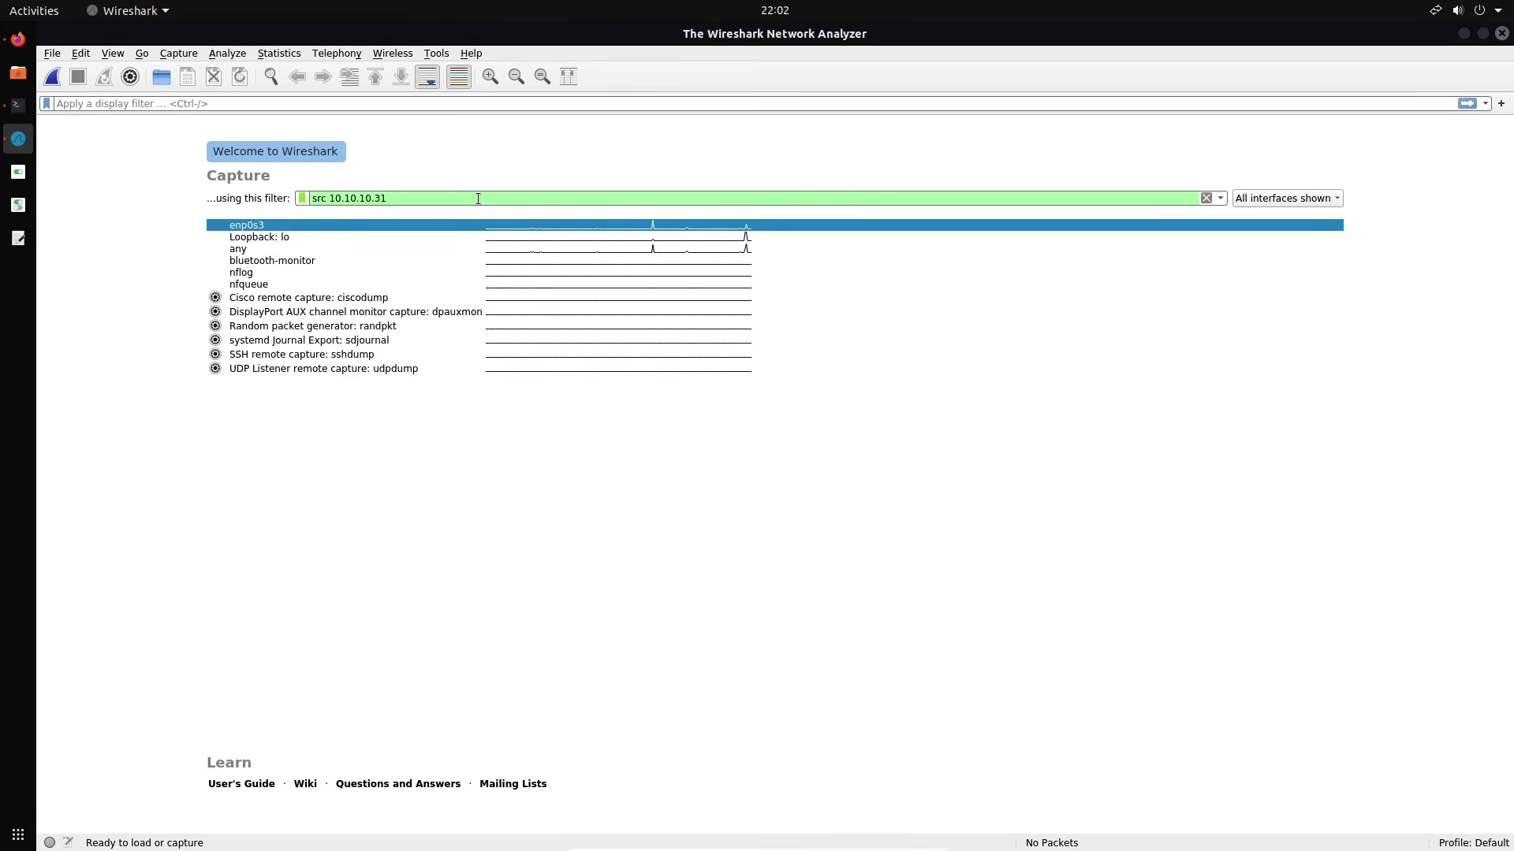
pyautogui.doubleClick(388, 225)
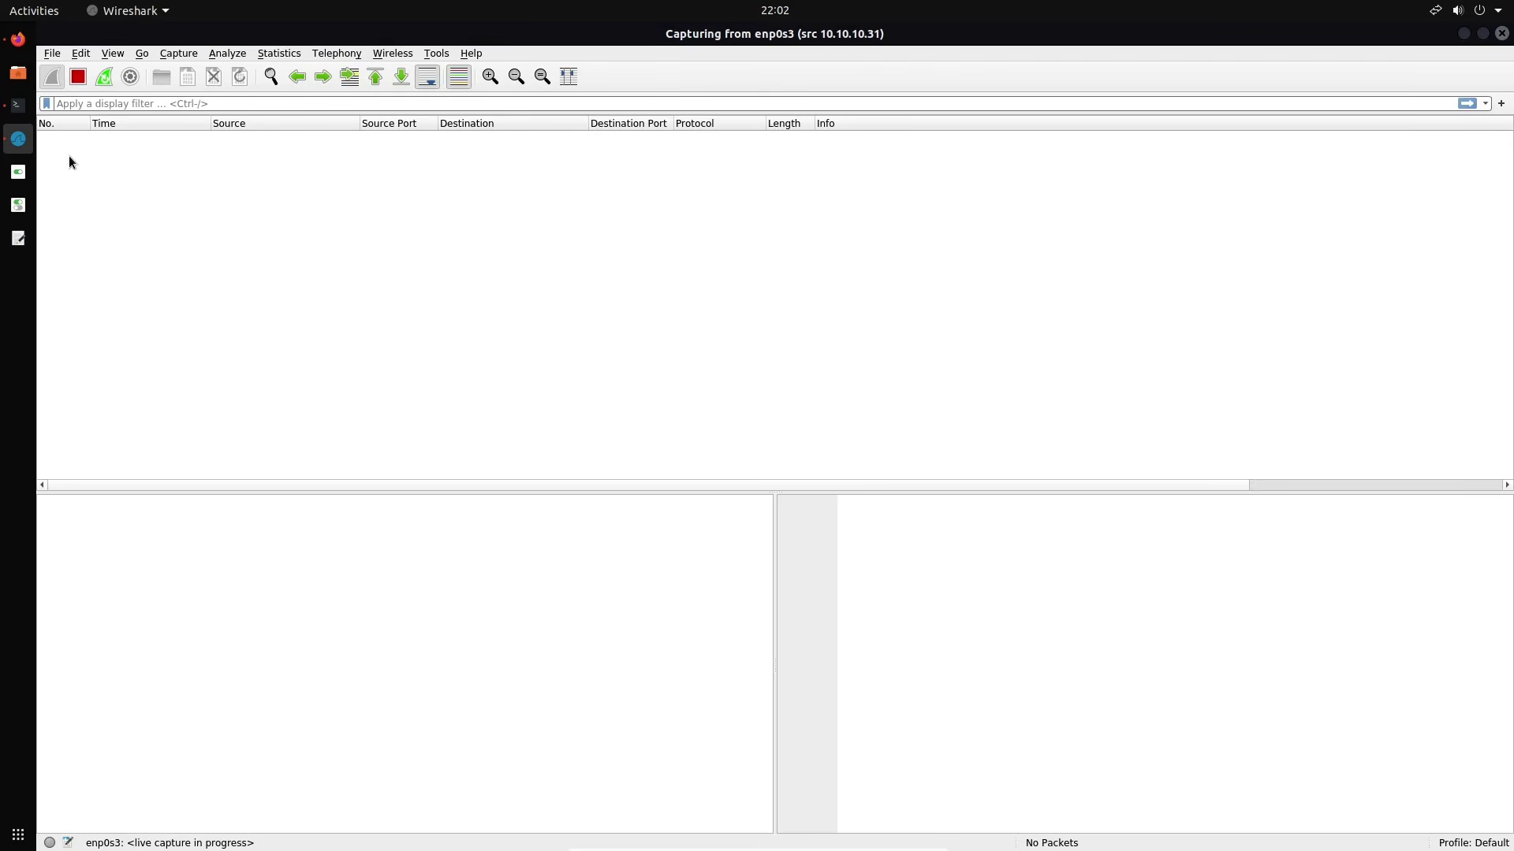
pyautogui.click(18, 38)
pyautogui.click(112, 72)
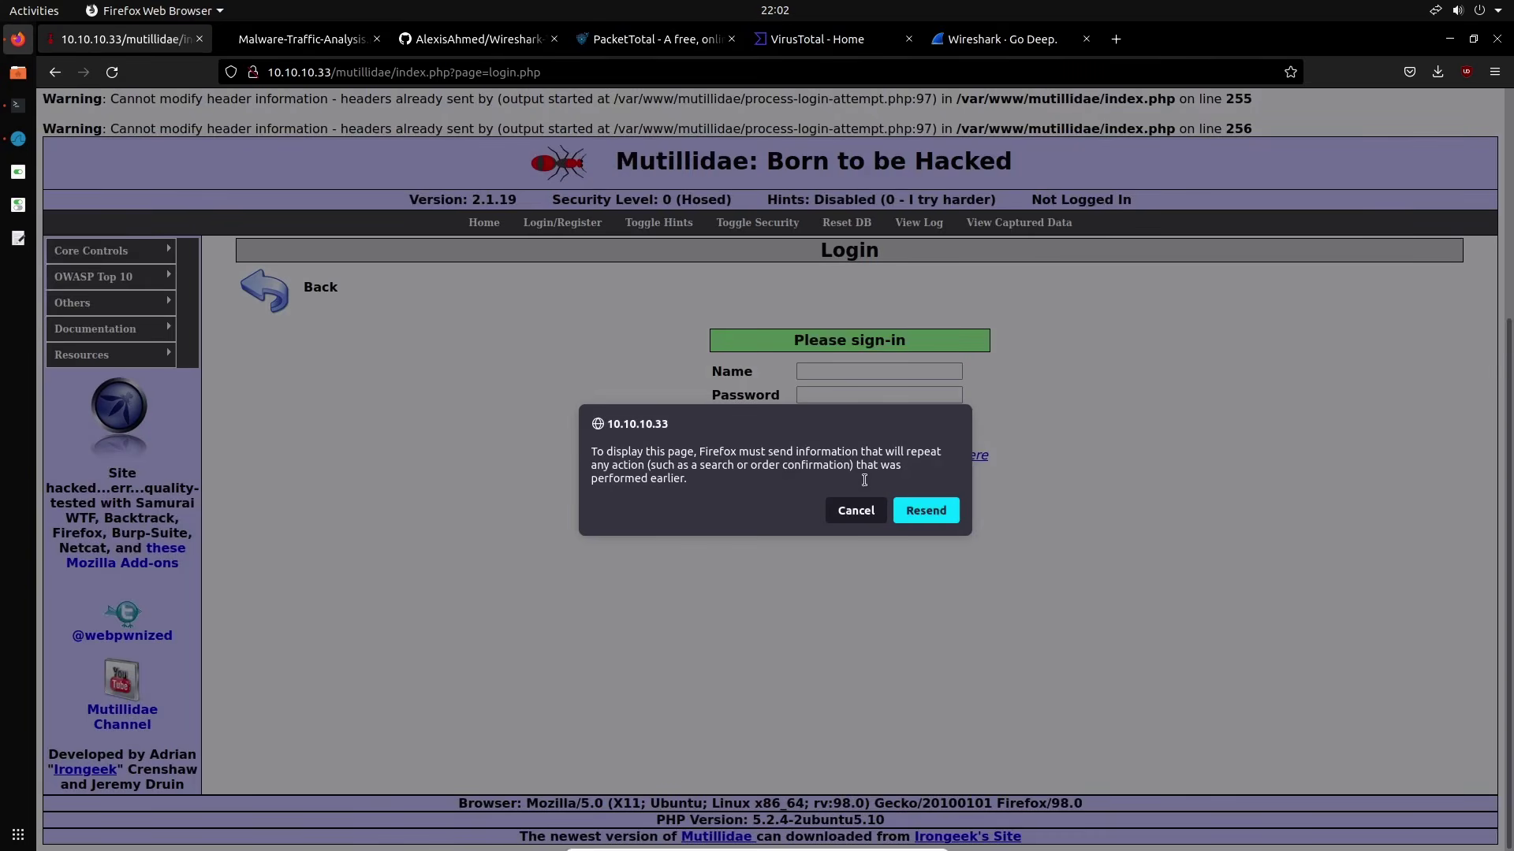
pyautogui.click(925, 510)
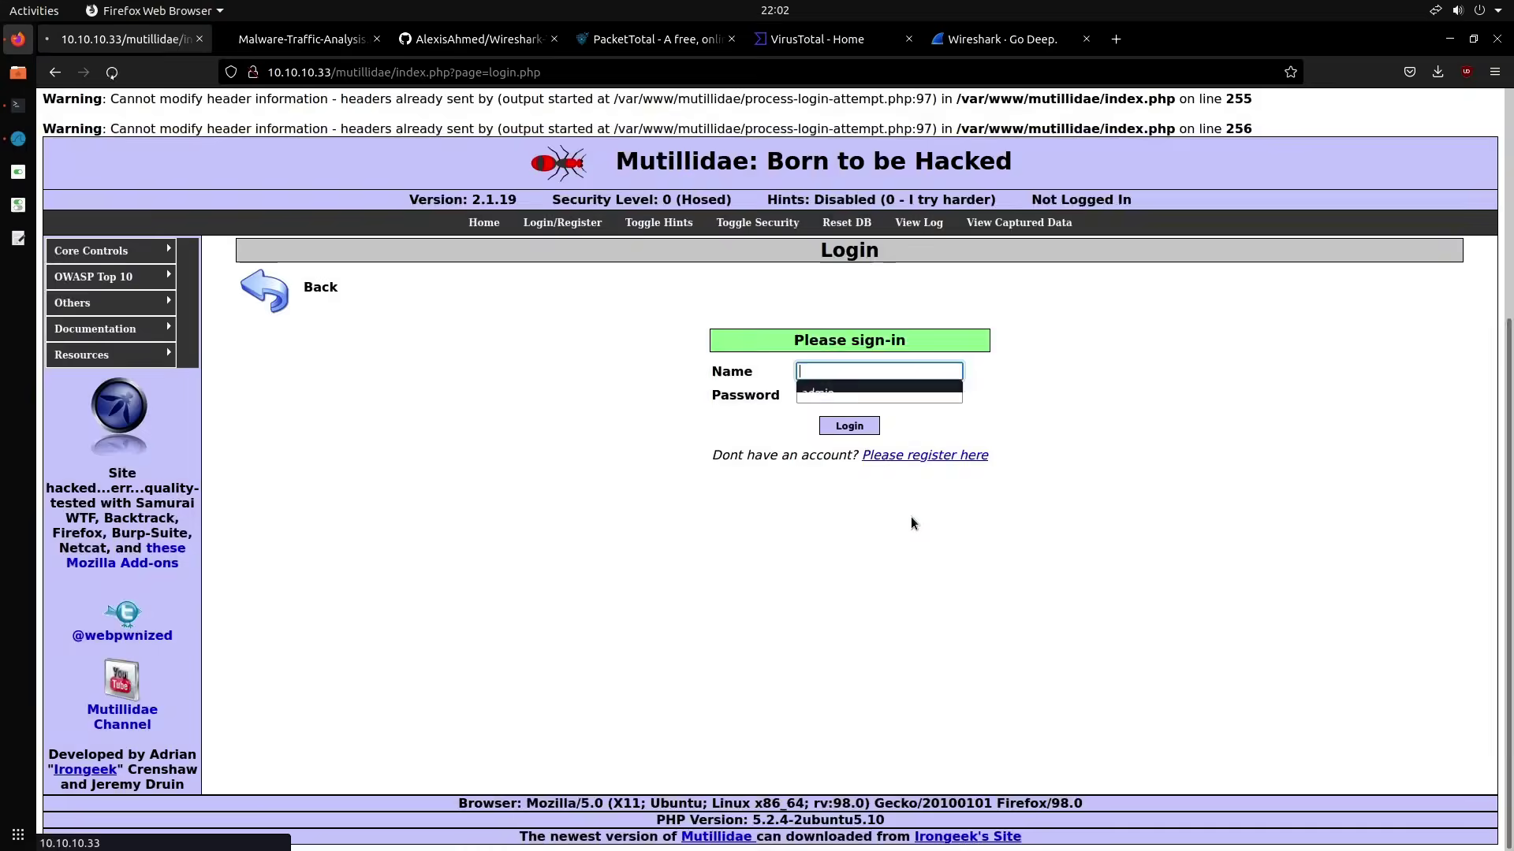
pyautogui.click(27, 147)
pyautogui.scroll(5, 555, 297)
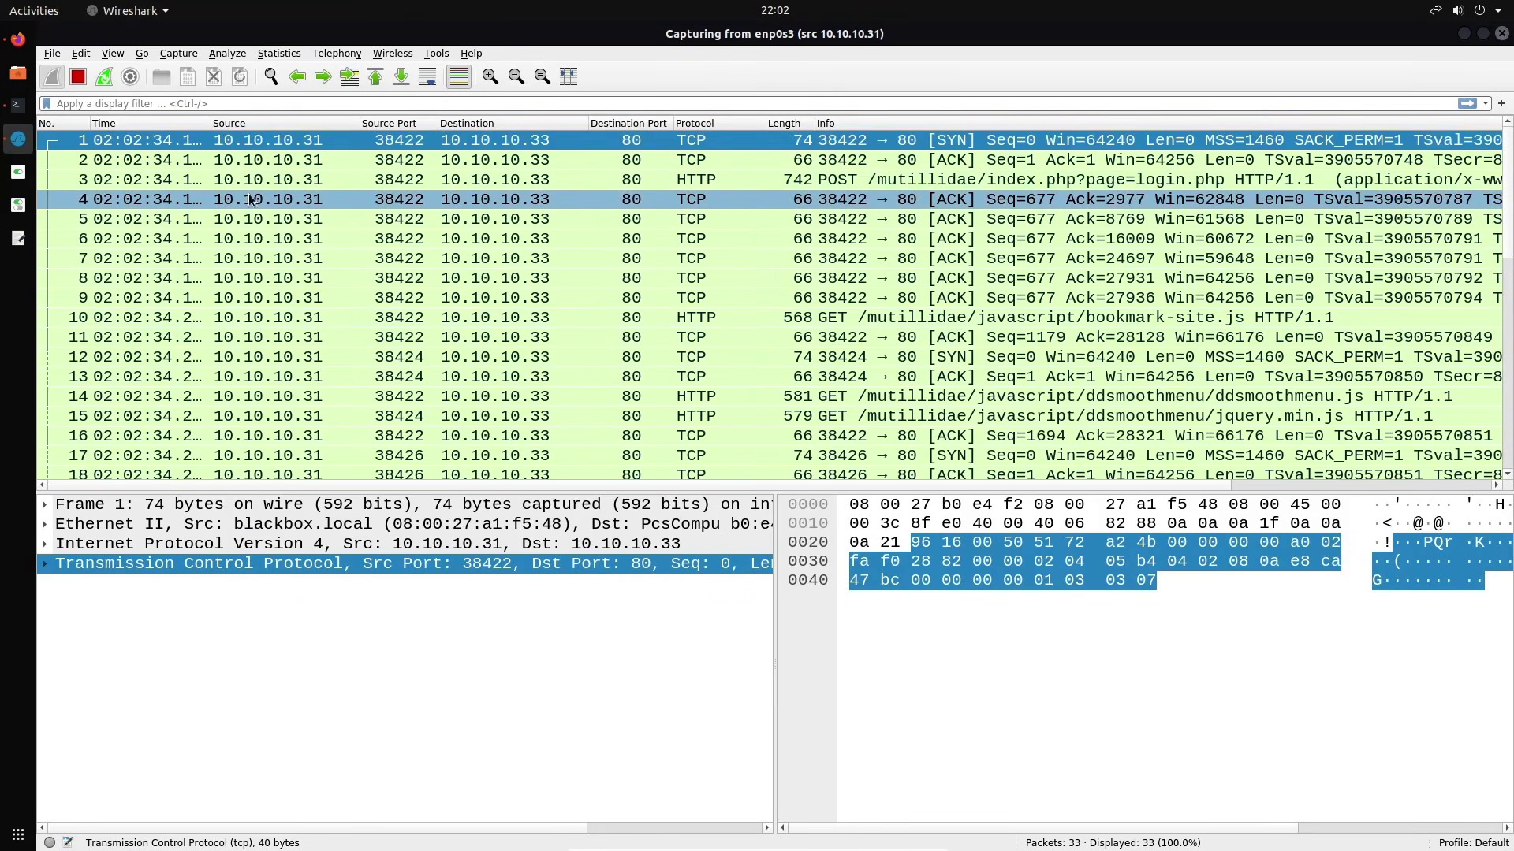
pyautogui.click(77, 77)
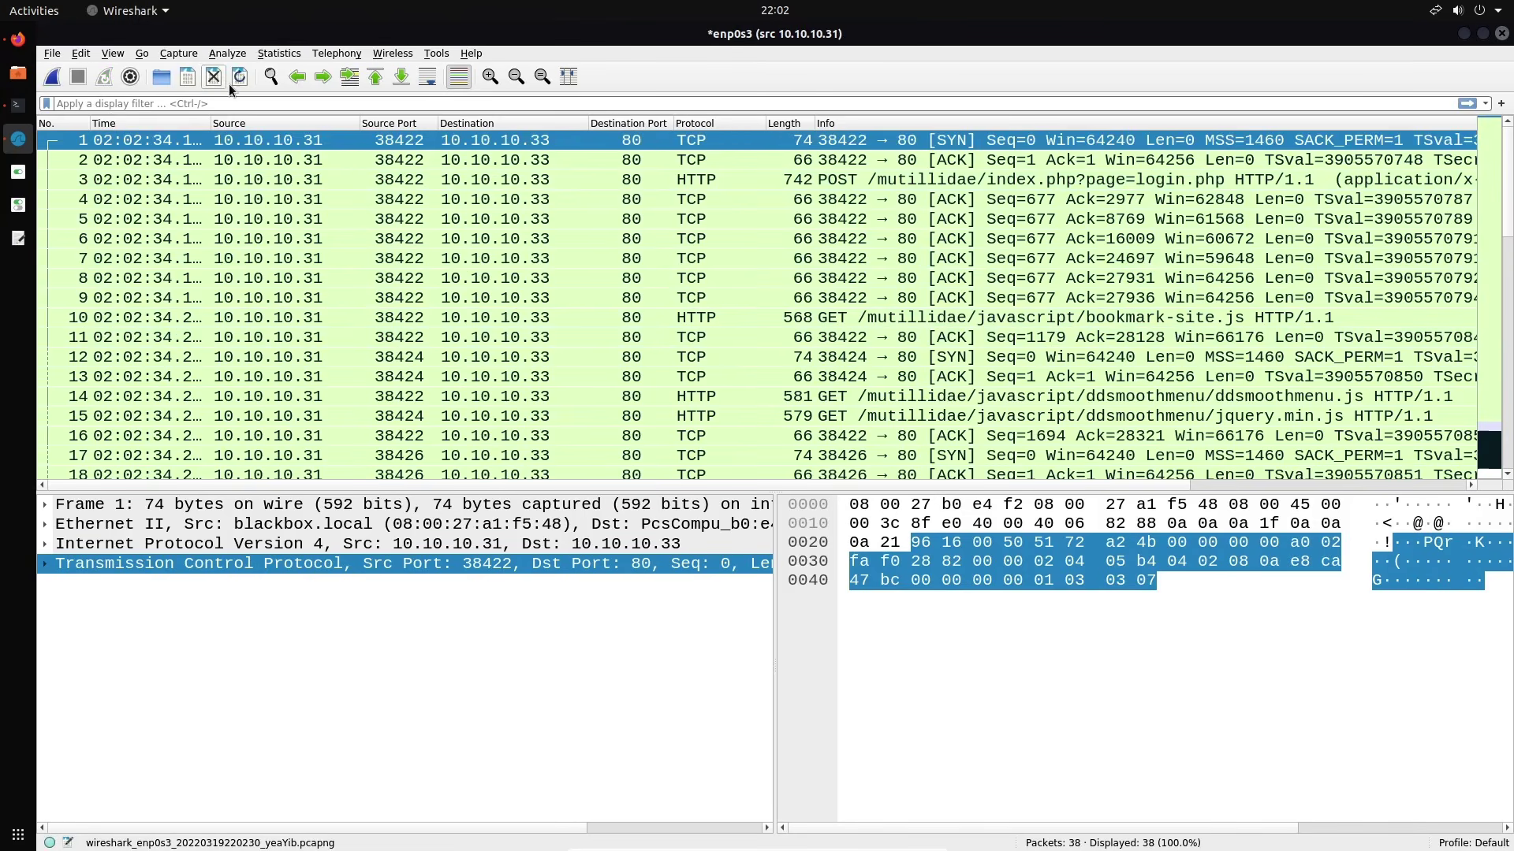
pyautogui.click(213, 78)
pyautogui.click(789, 432)
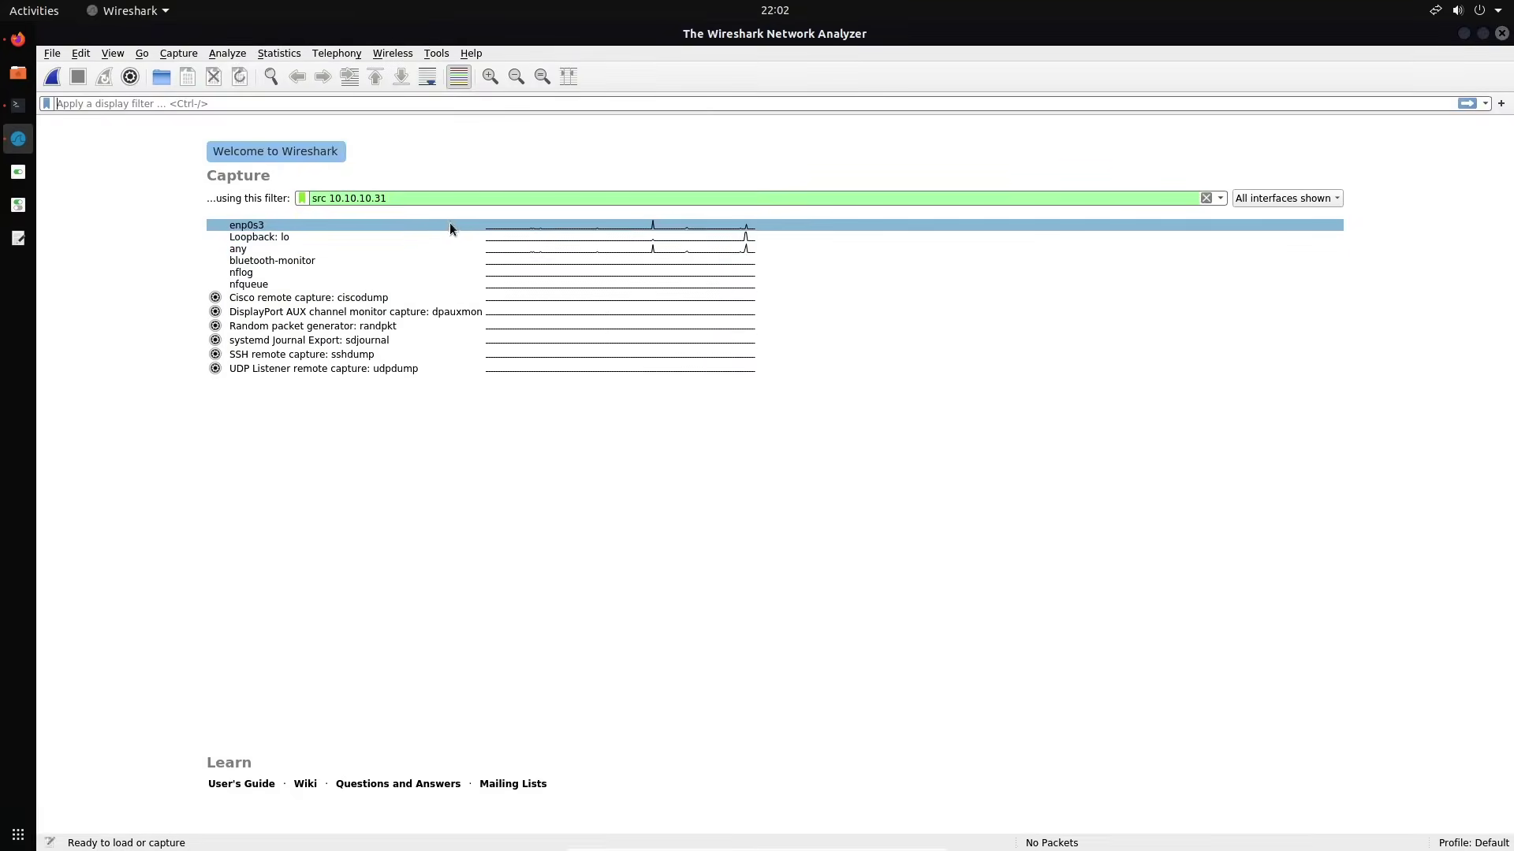
# Change the capture filter to dst 10.10.10.1 and start capturing on enp0s3
pyautogui.doubleClick(447, 199)
pyautogui.click(447, 199)
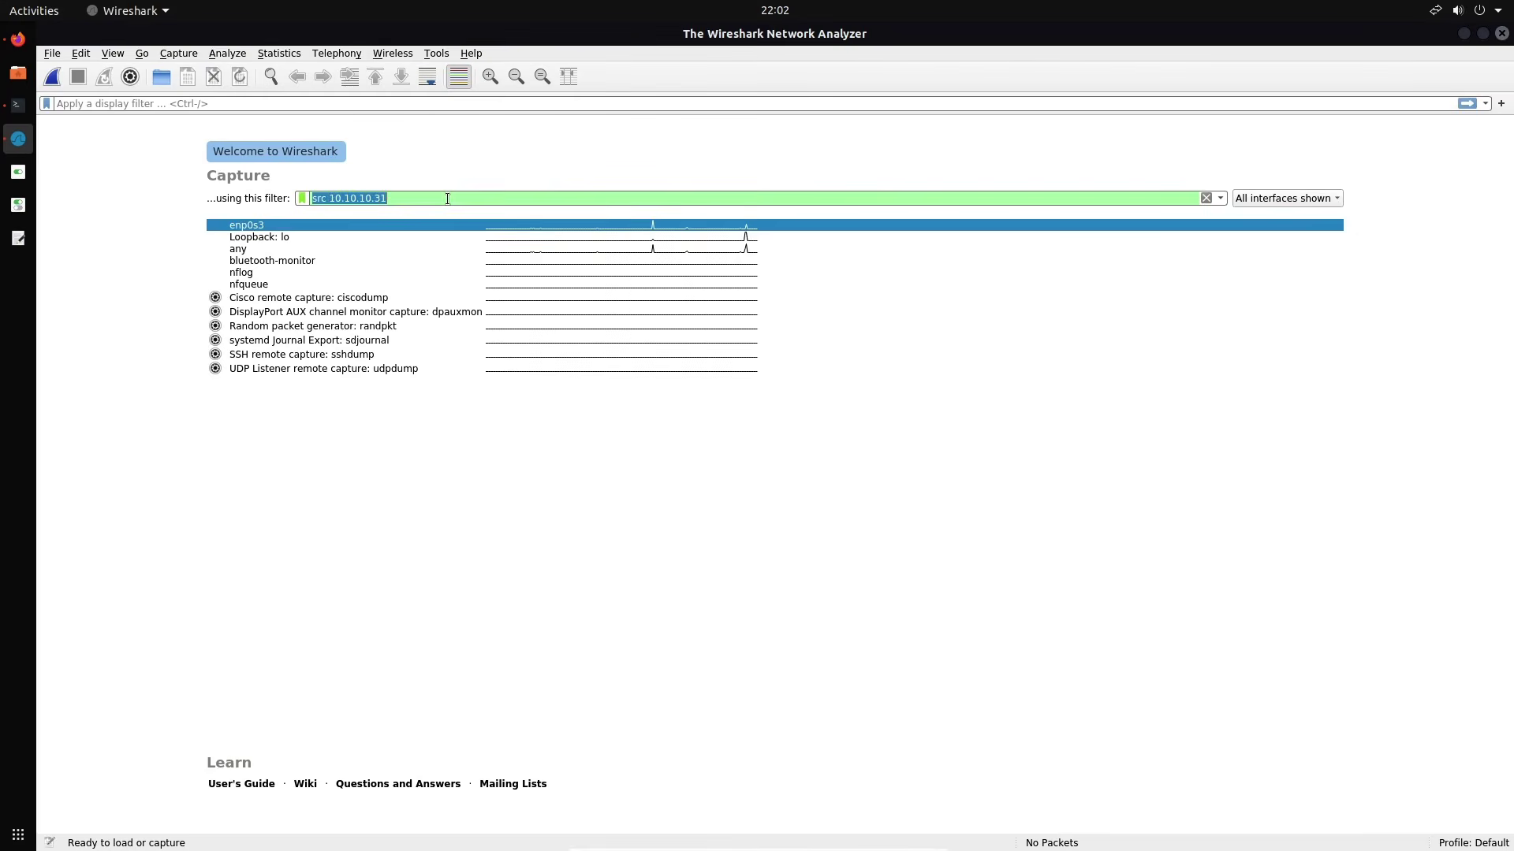
pyautogui.write('dst ')
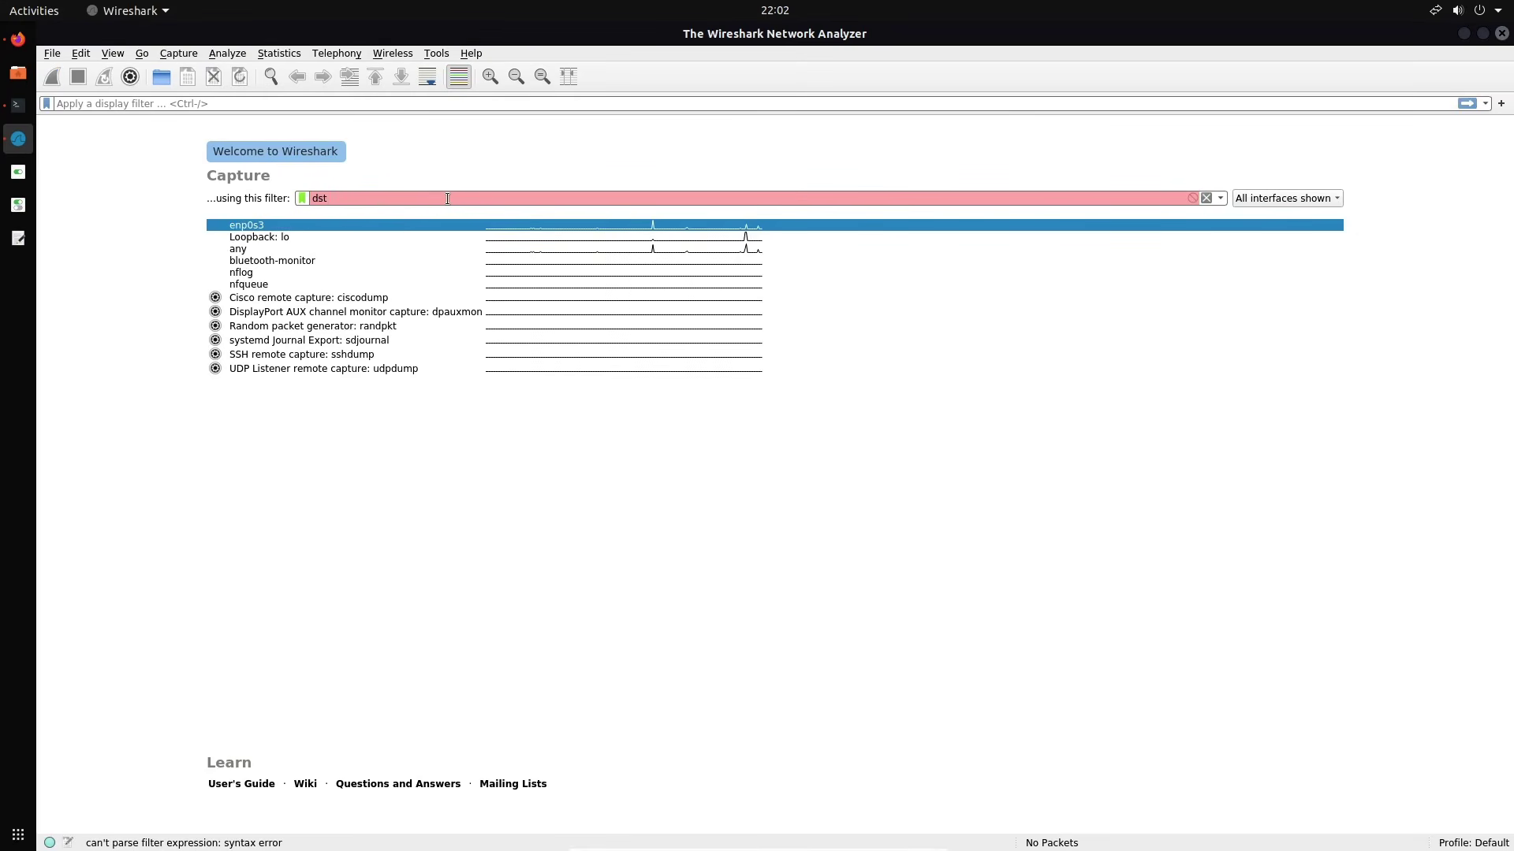
pyautogui.write('10.10.10.1')
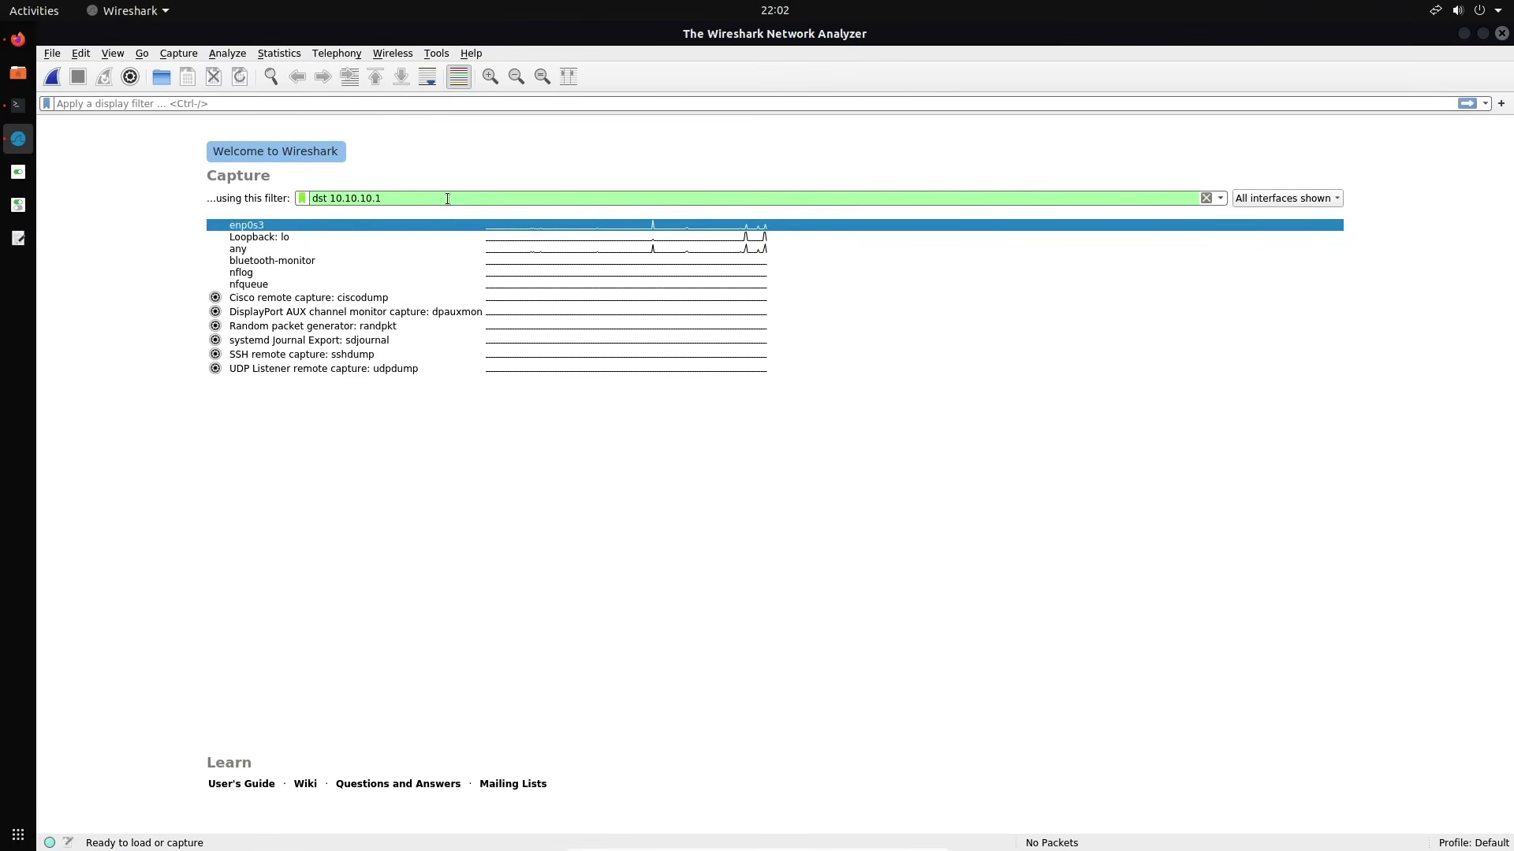
pyautogui.doubleClick(380, 222)
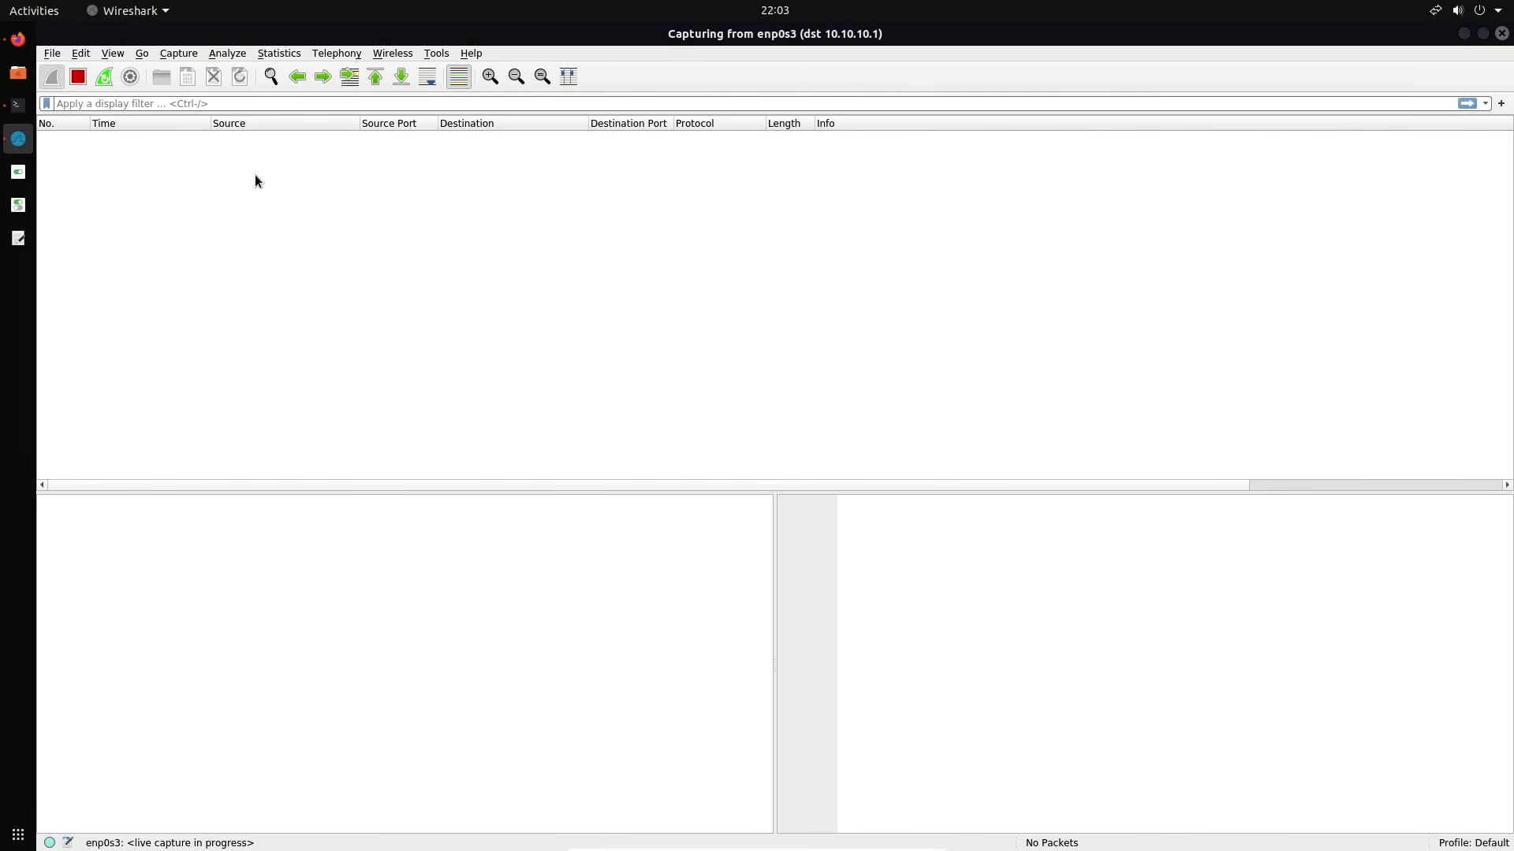
# Discard a half-typed netdiscover command, then ping 10.10.10.1 from Terminator and stop it
pyautogui.click(26, 115)
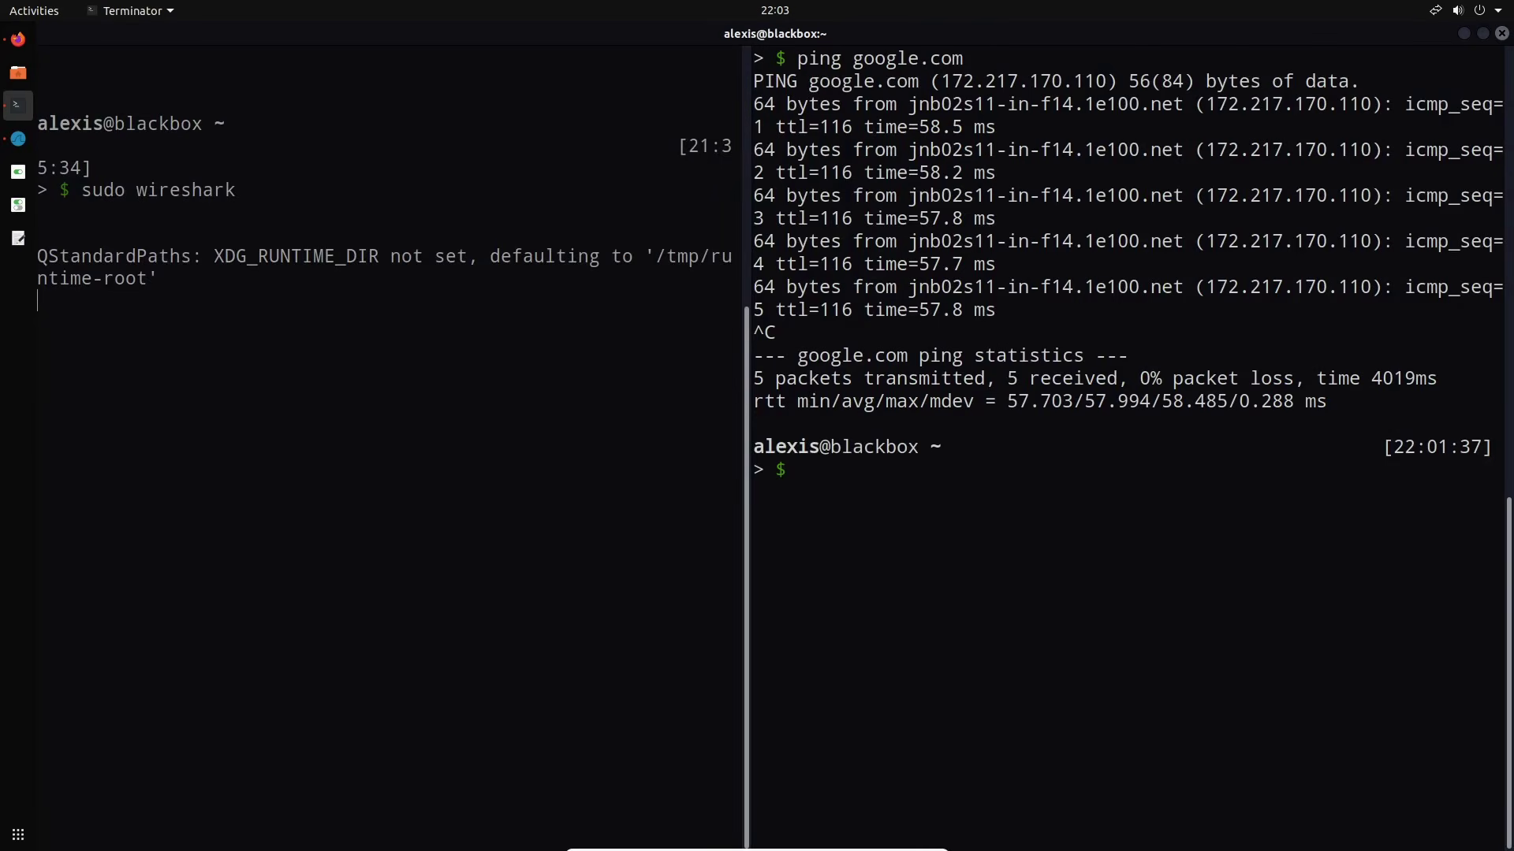
pyautogui.write('net')
pyautogui.write('cover ')
pyautogui.write('sudo')
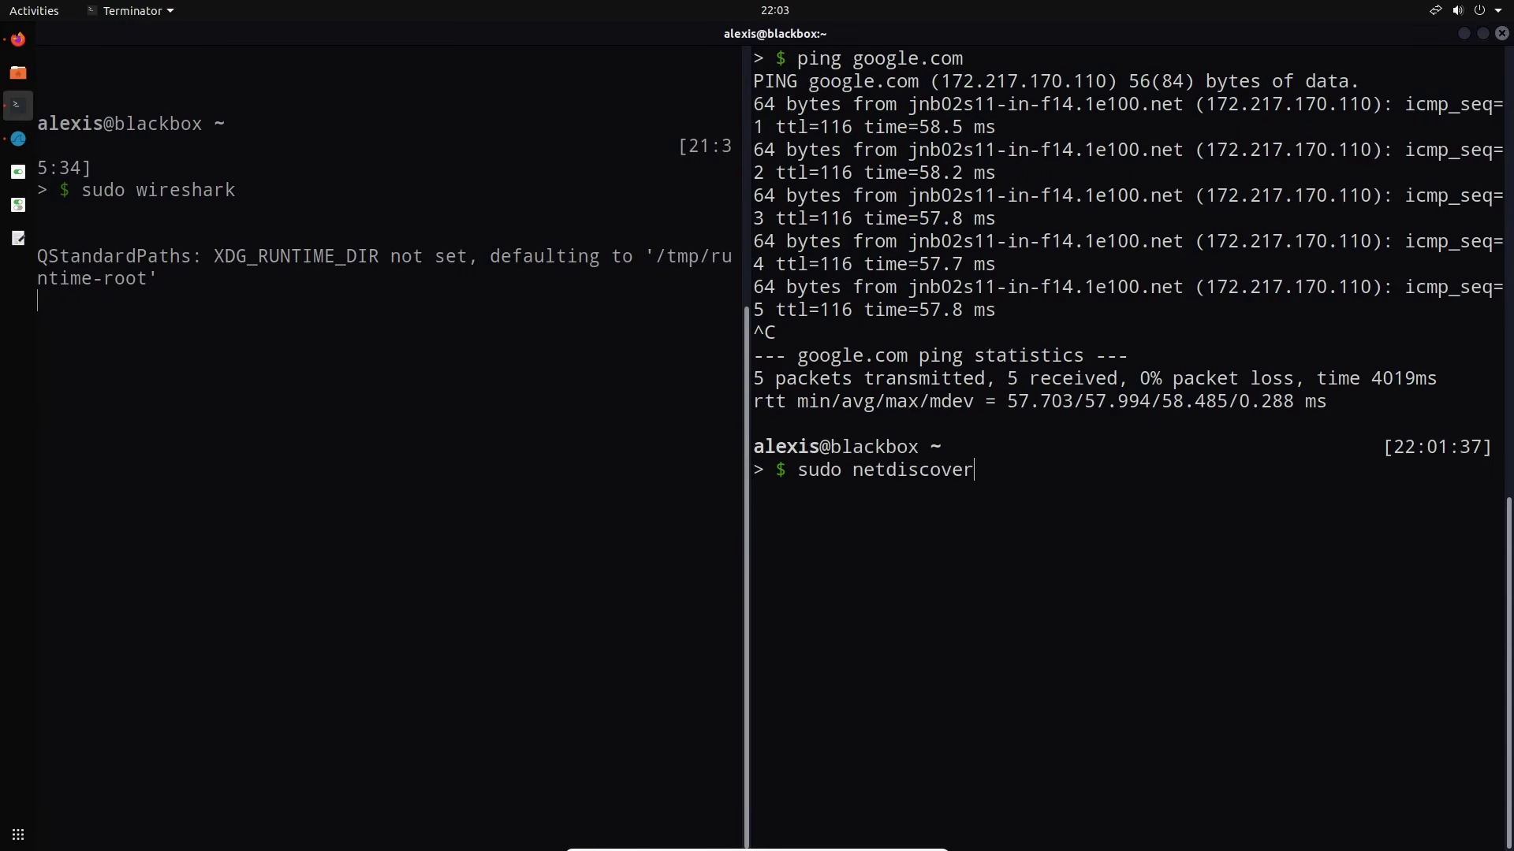
pyautogui.press('BackSpace')
pyautogui.press('BackSpace')
pyautogui.press('BackSpace')
pyautogui.press('BackSpace')
pyautogui.press('BackSpace')
pyautogui.press('BackSpace')
pyautogui.press('BackSpace')
pyautogui.press('BackSpace')
pyautogui.press('BackSpace')
pyautogui.press('BackSpace')
pyautogui.press('BackSpace')
pyautogui.press('BackSpace')
pyautogui.press('BackSpace')
pyautogui.press('BackSpace')
pyautogui.press('BackSpace')
pyautogui.press('BackSpace')
pyautogui.write('ping')
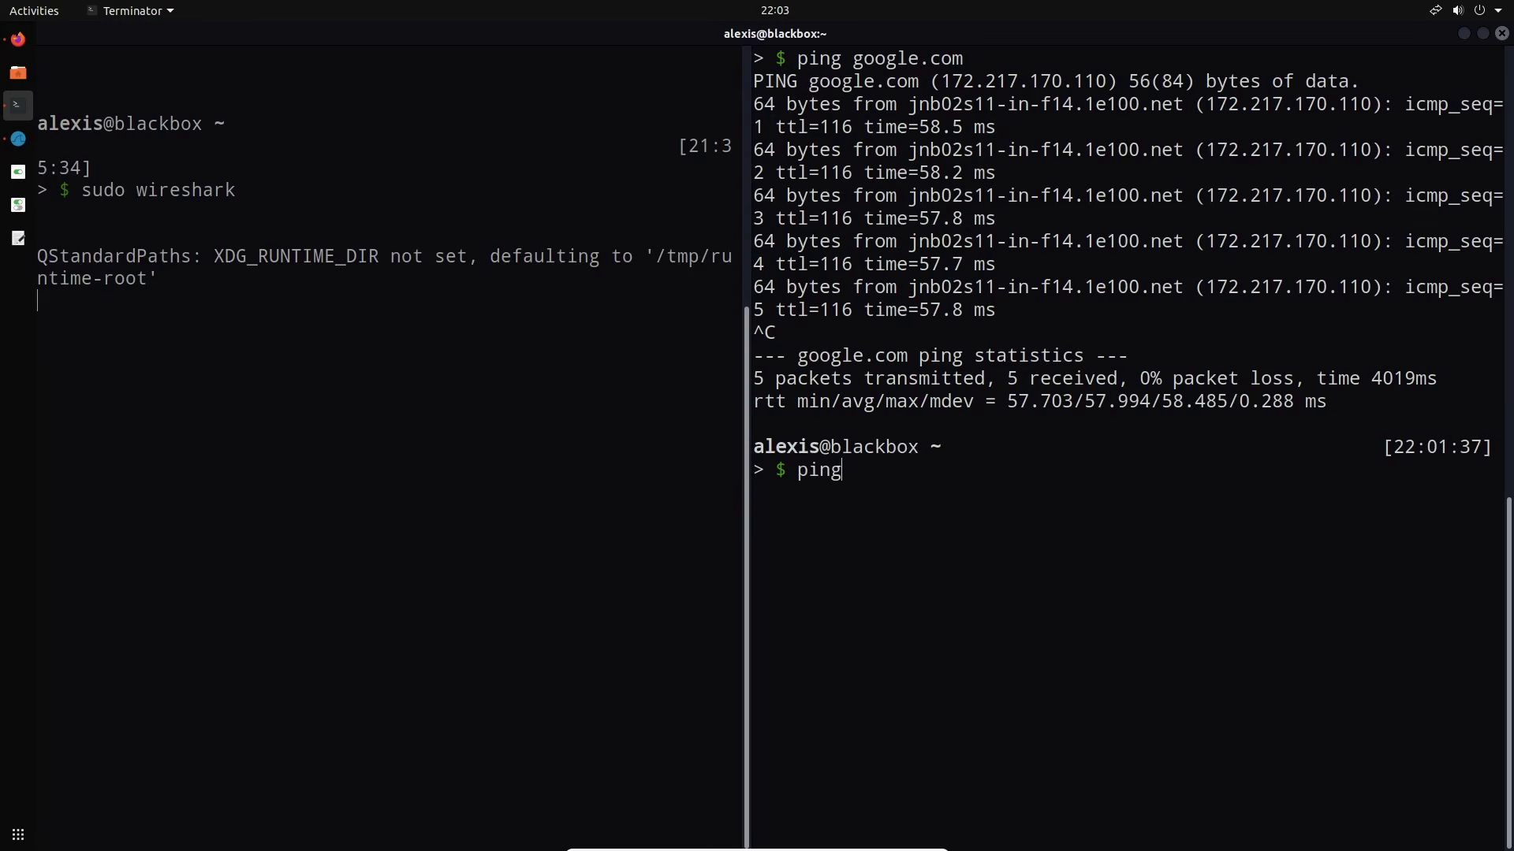
pyautogui.write(' 10.10.10.1')
pyautogui.press('Return')
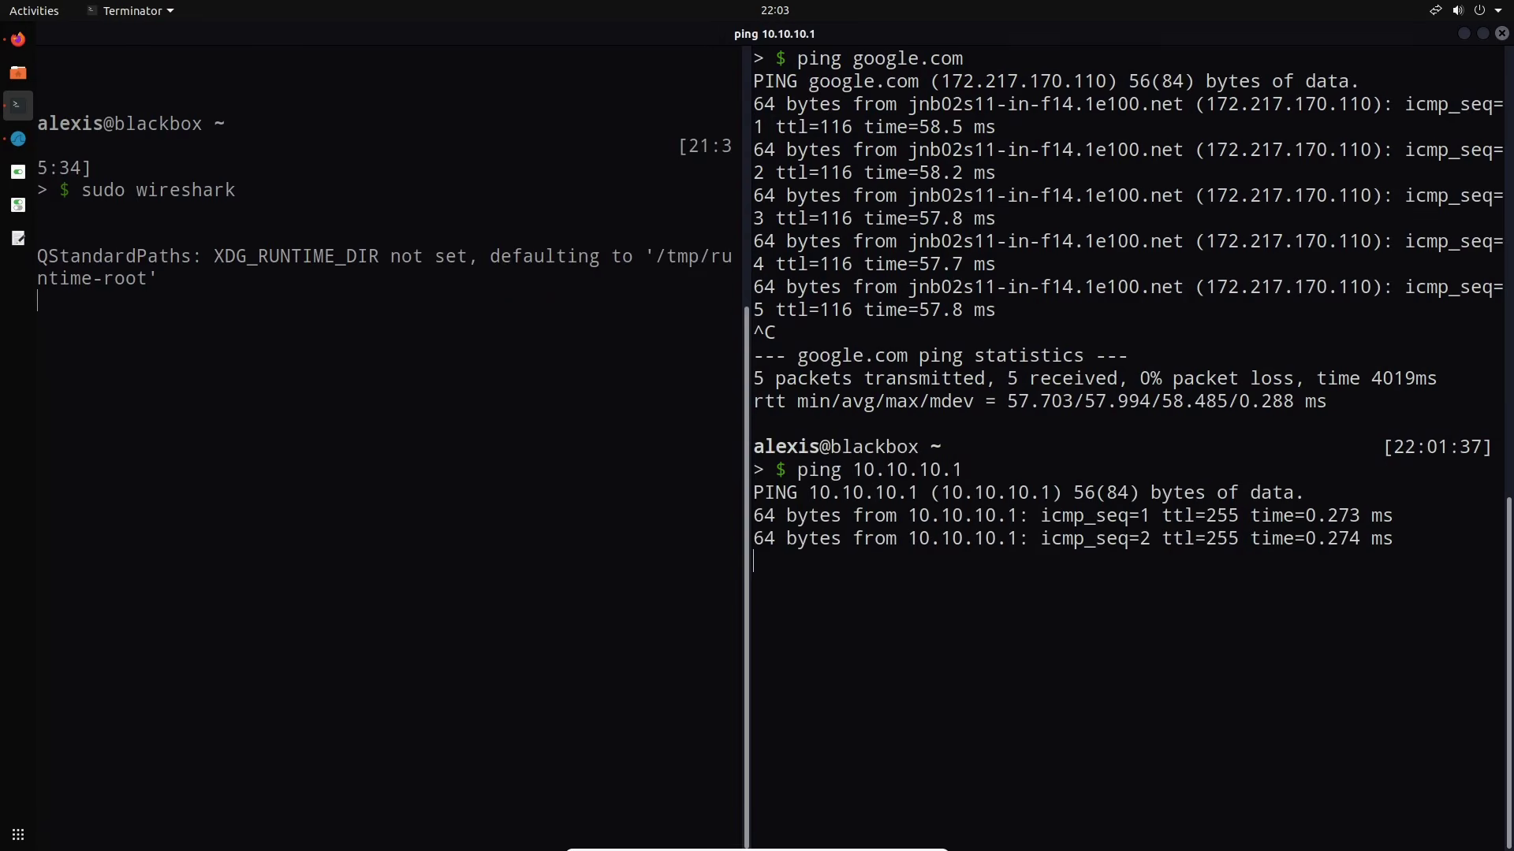
pyautogui.hotkey('ctrl', 'c')
# Inspect the first captured ping request, stop the capture, and close it without saving
pyautogui.click(18, 139)
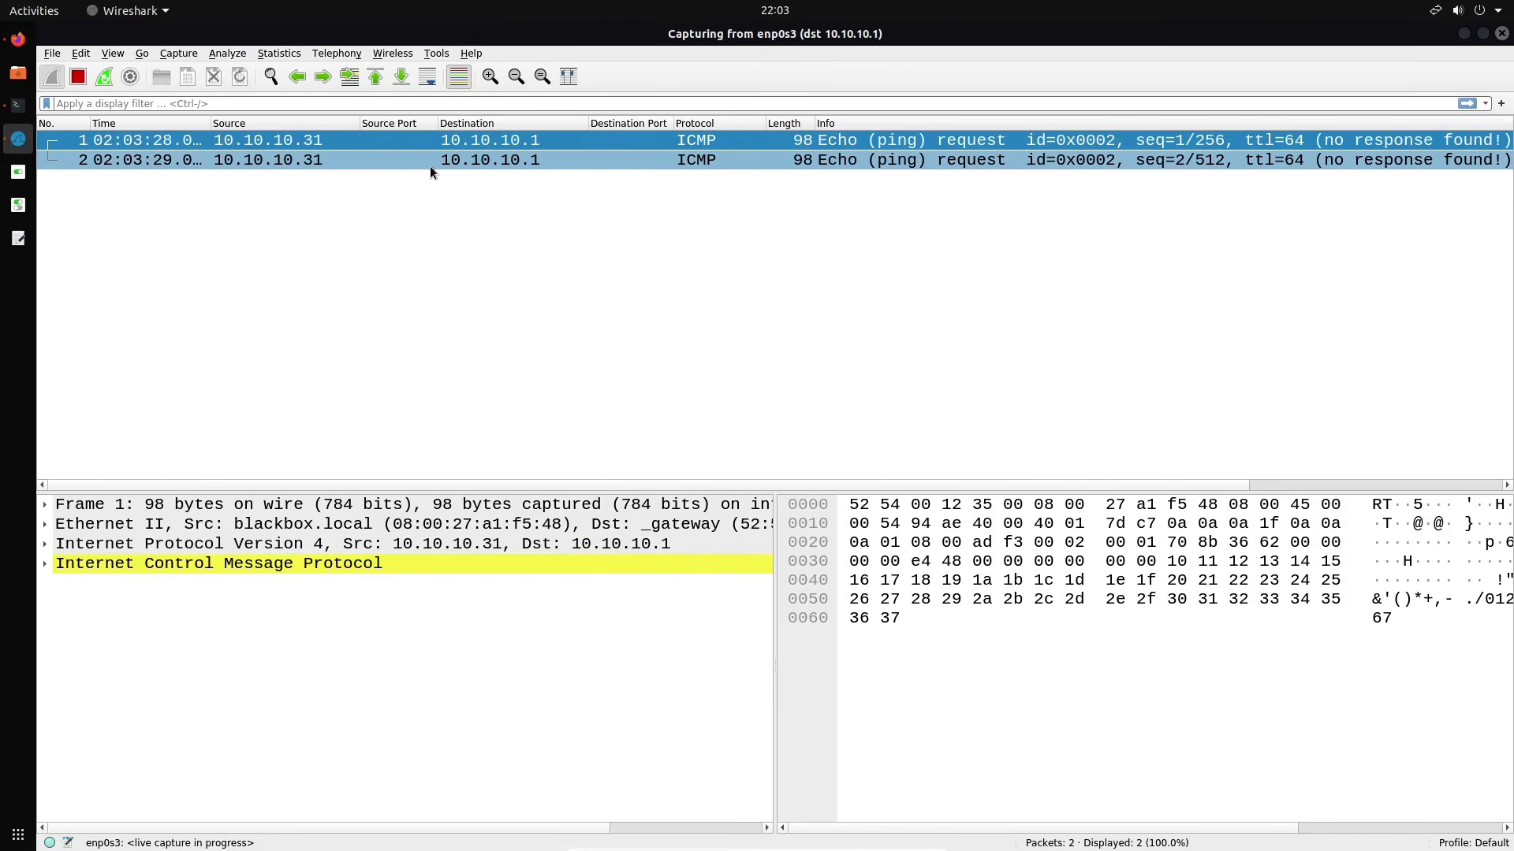
pyautogui.click(515, 143)
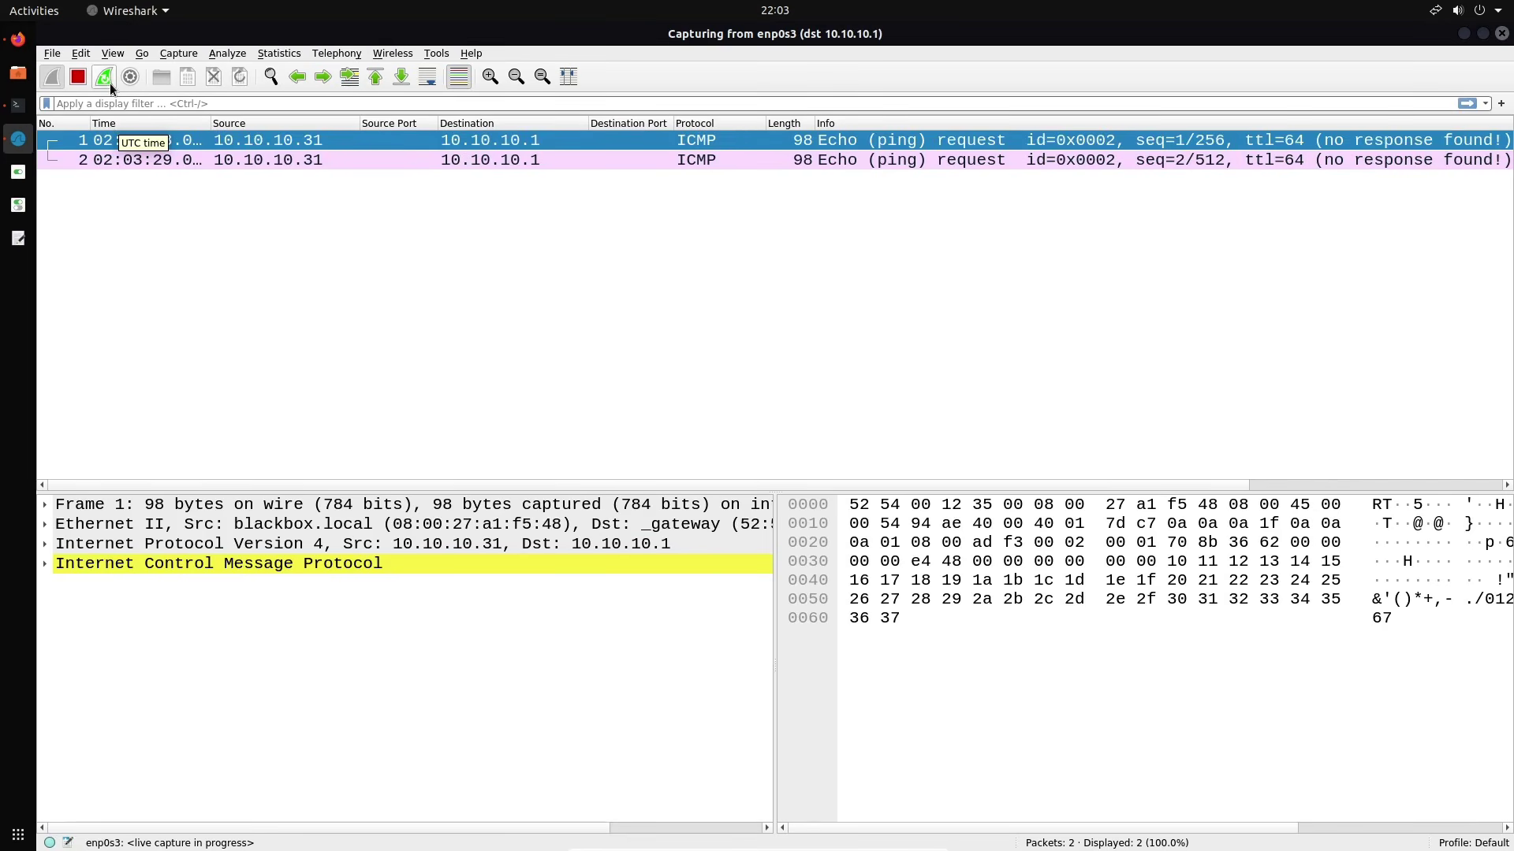
pyautogui.click(77, 77)
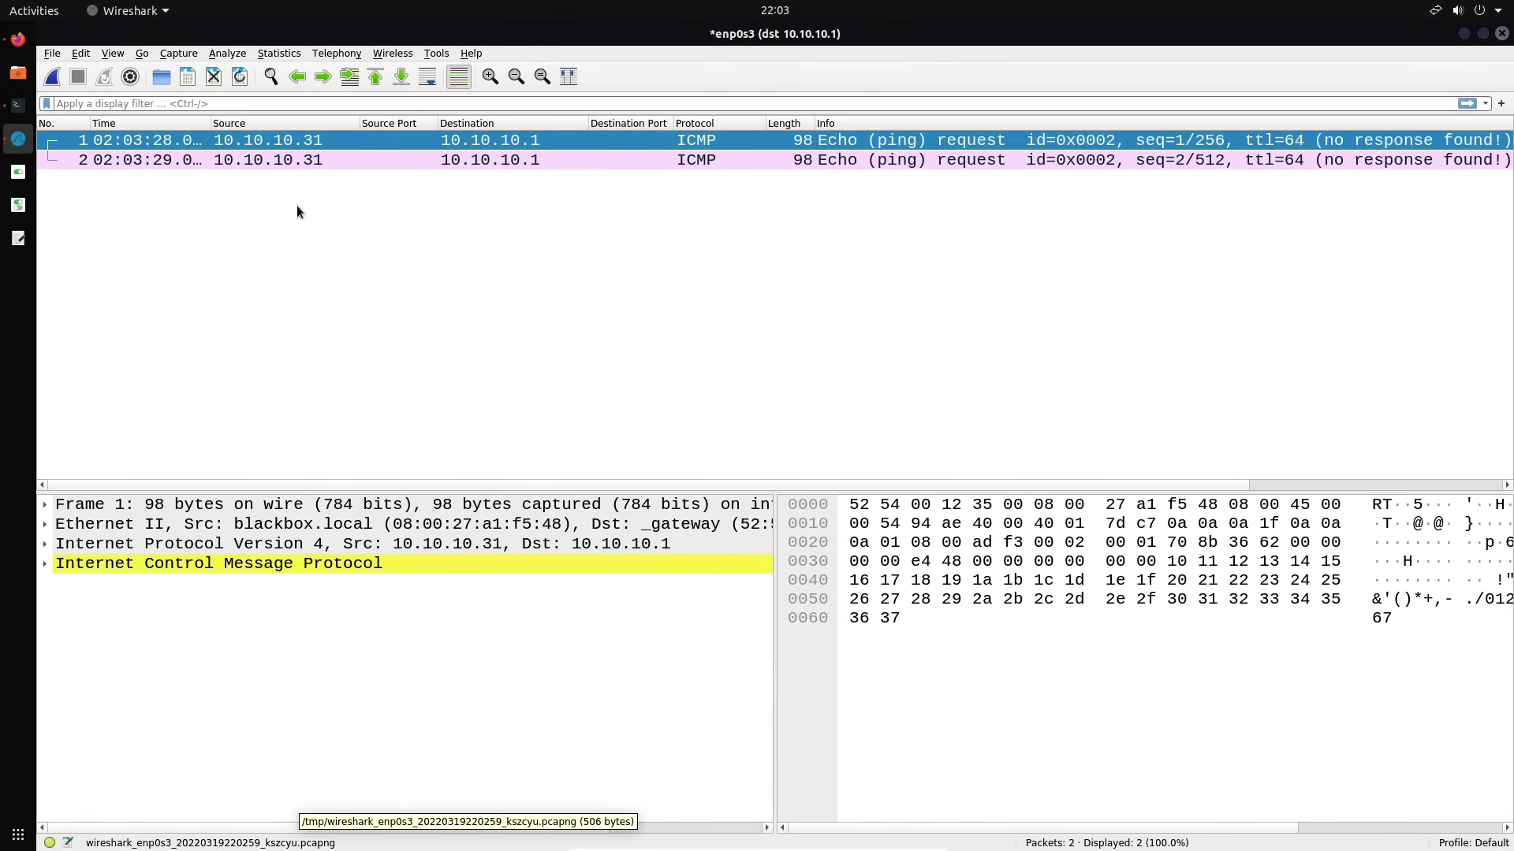
pyautogui.click(212, 77)
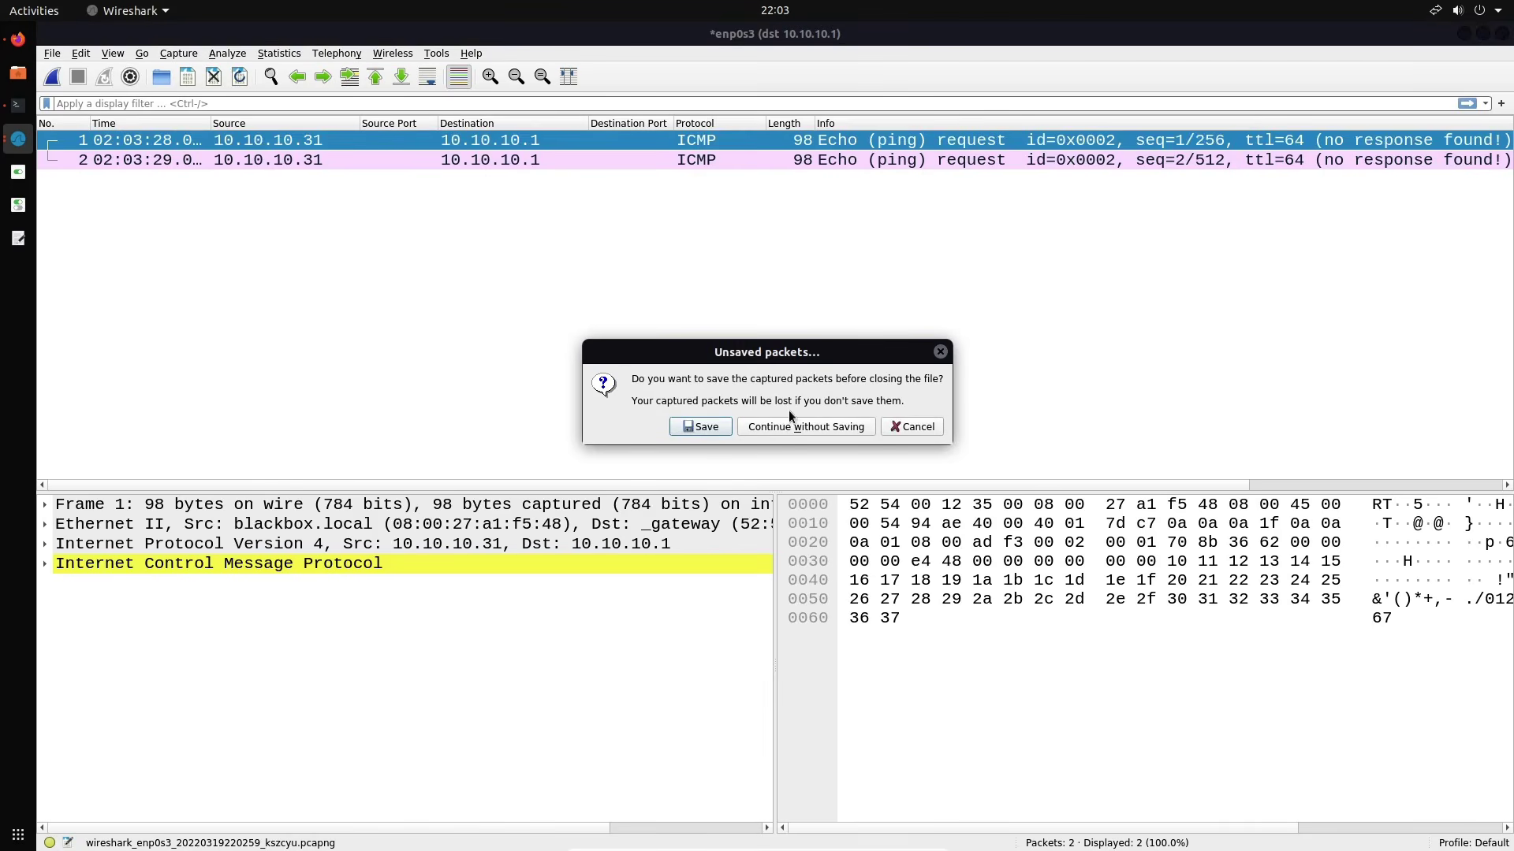
pyautogui.click(795, 429)
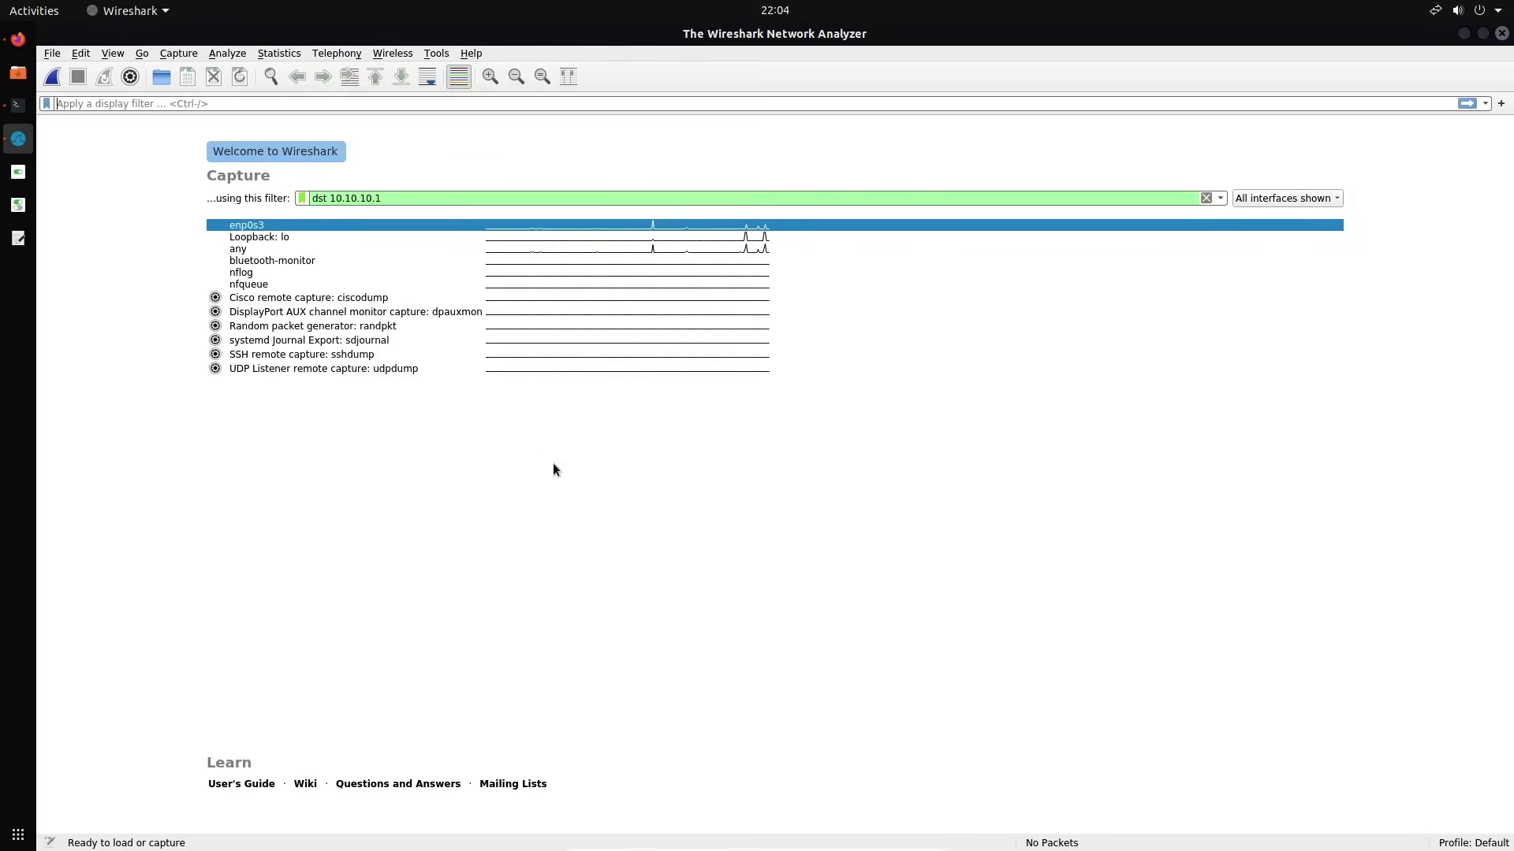
# Set the capture filter to src 10.10.10.31 and icmp and start capturing on enp0s3
pyautogui.tripleClick(468, 195)
pyautogui.press('BackSpace')
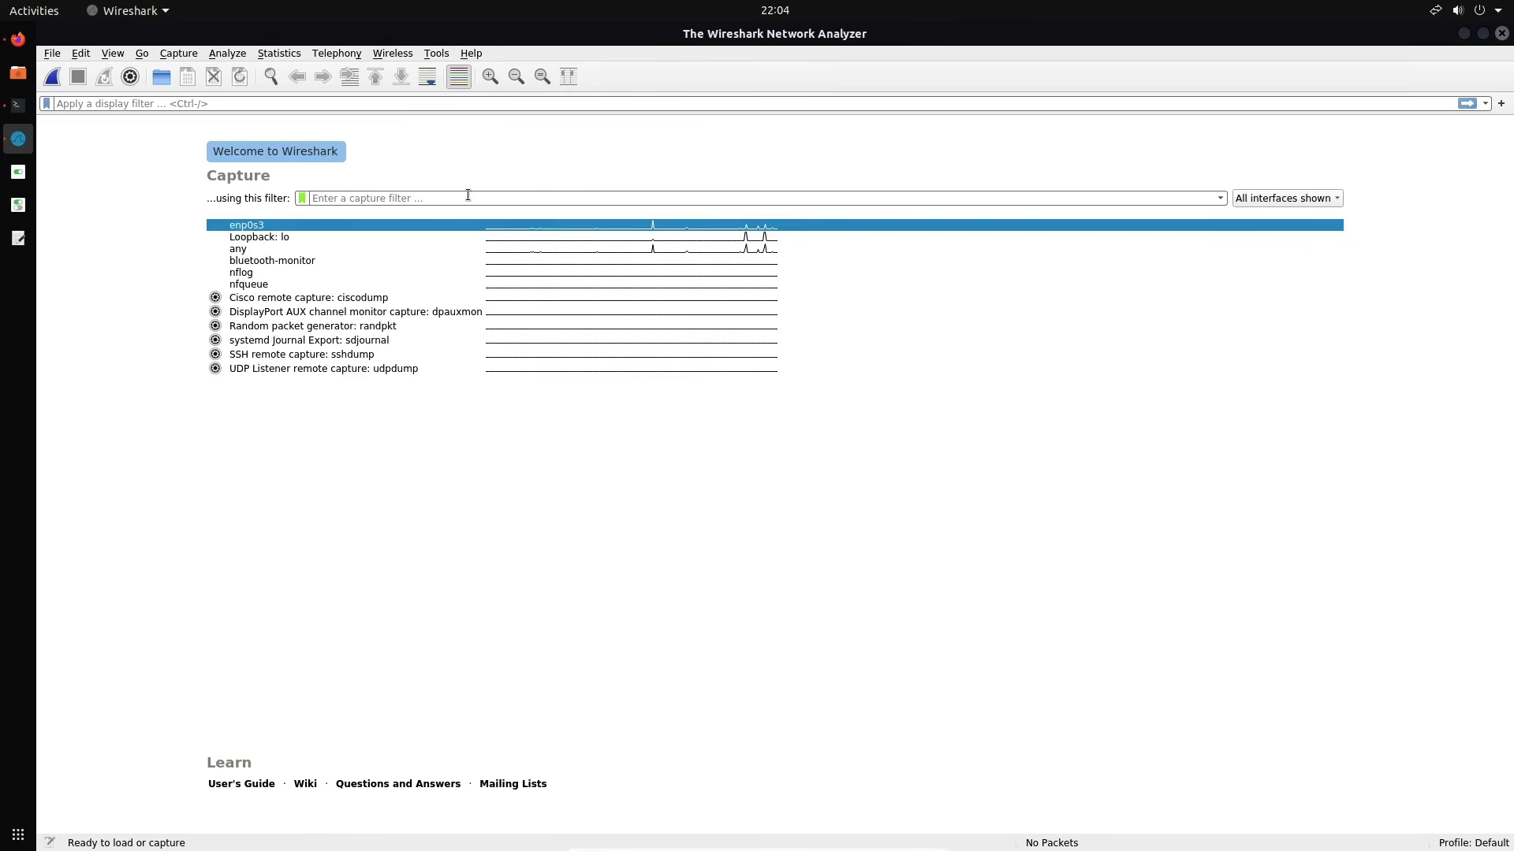
pyautogui.write('and')
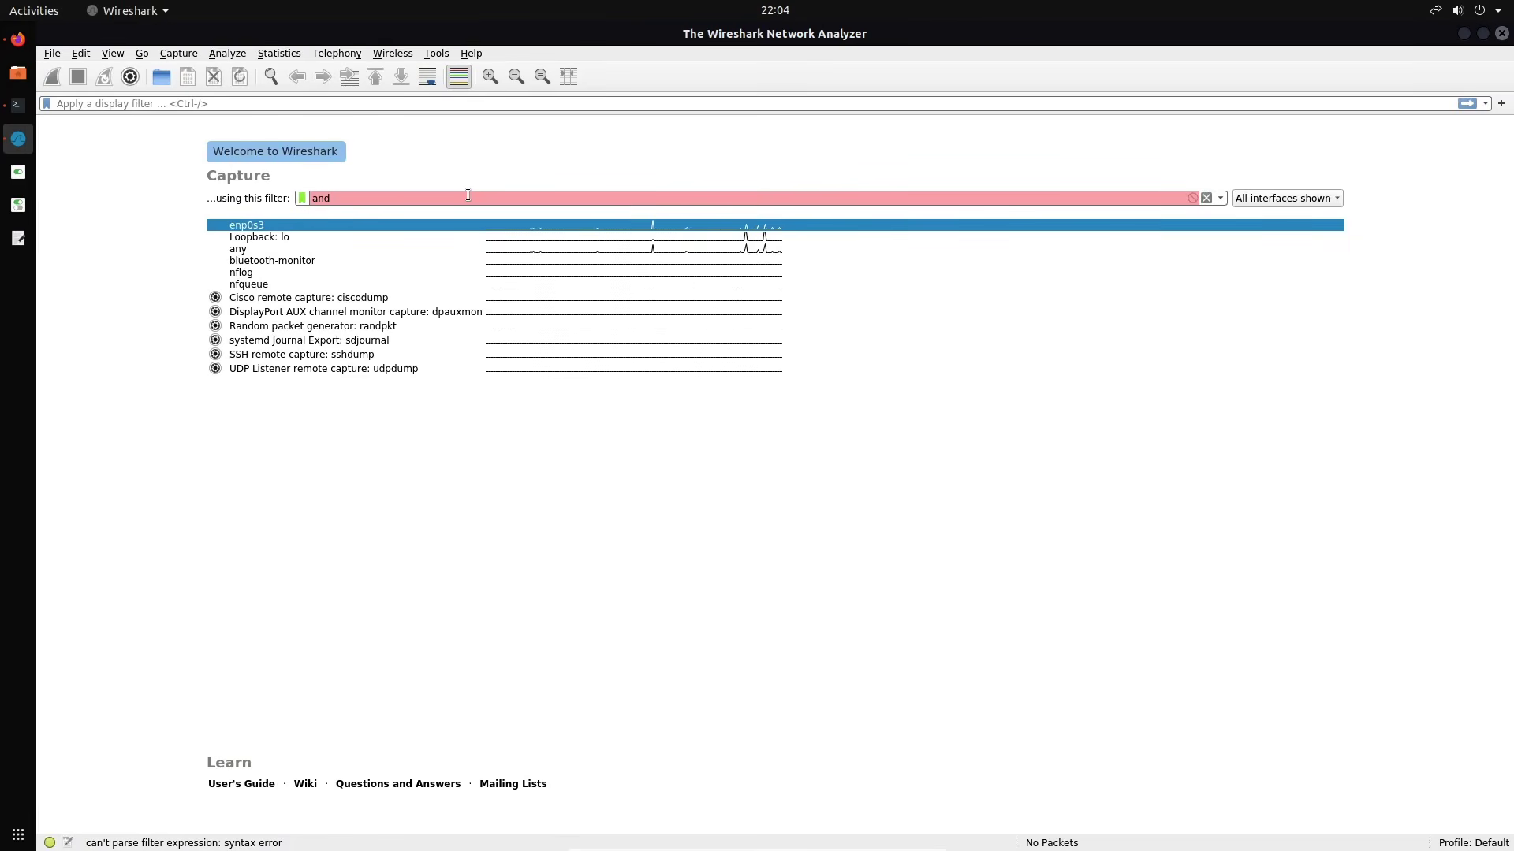
pyautogui.press('BackSpace')
pyautogui.press('BackSpace')
pyautogui.press('BackSpace')
pyautogui.press('BackSpace')
pyautogui.write('or')
pyautogui.press('BackSpace')
pyautogui.press('BackSpace')
pyautogui.press('BackSpace')
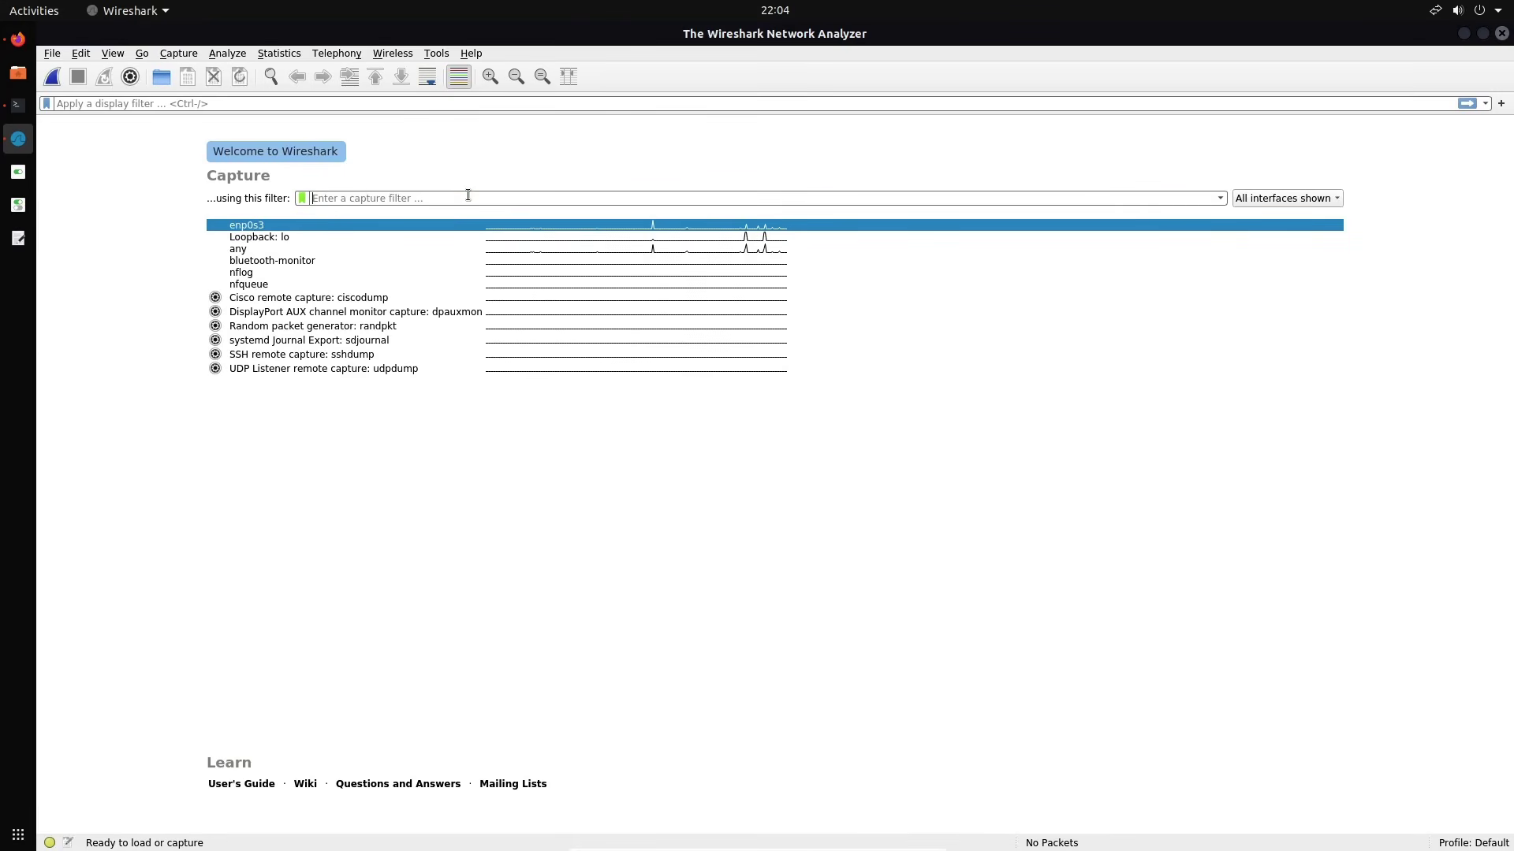
pyautogui.write('not')
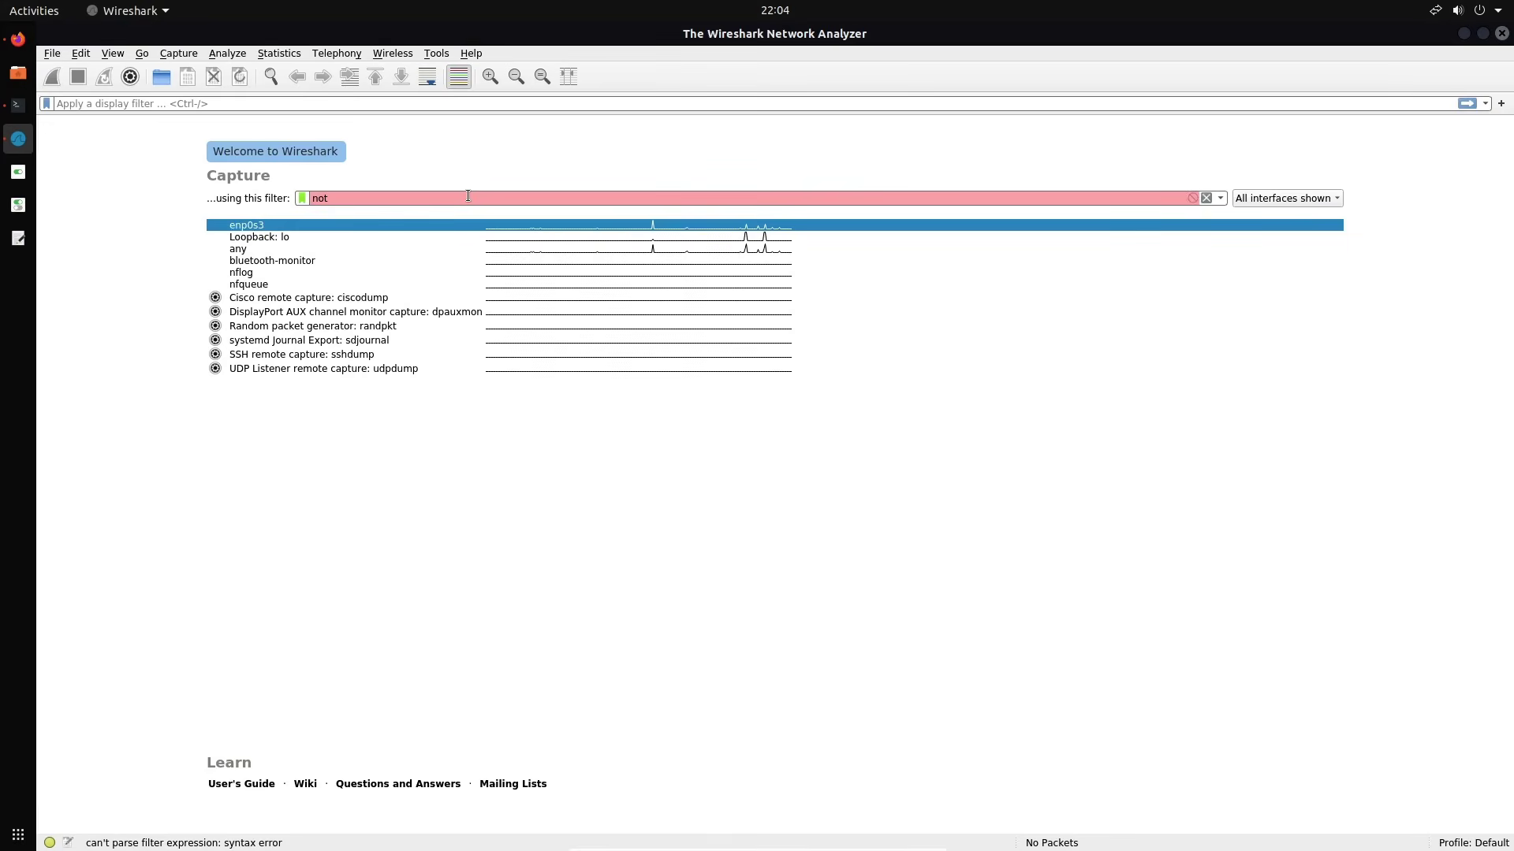
pyautogui.press('BackSpace')
pyautogui.press('BackSpace')
pyautogui.press('BackSpace')
pyautogui.press('BackSpace')
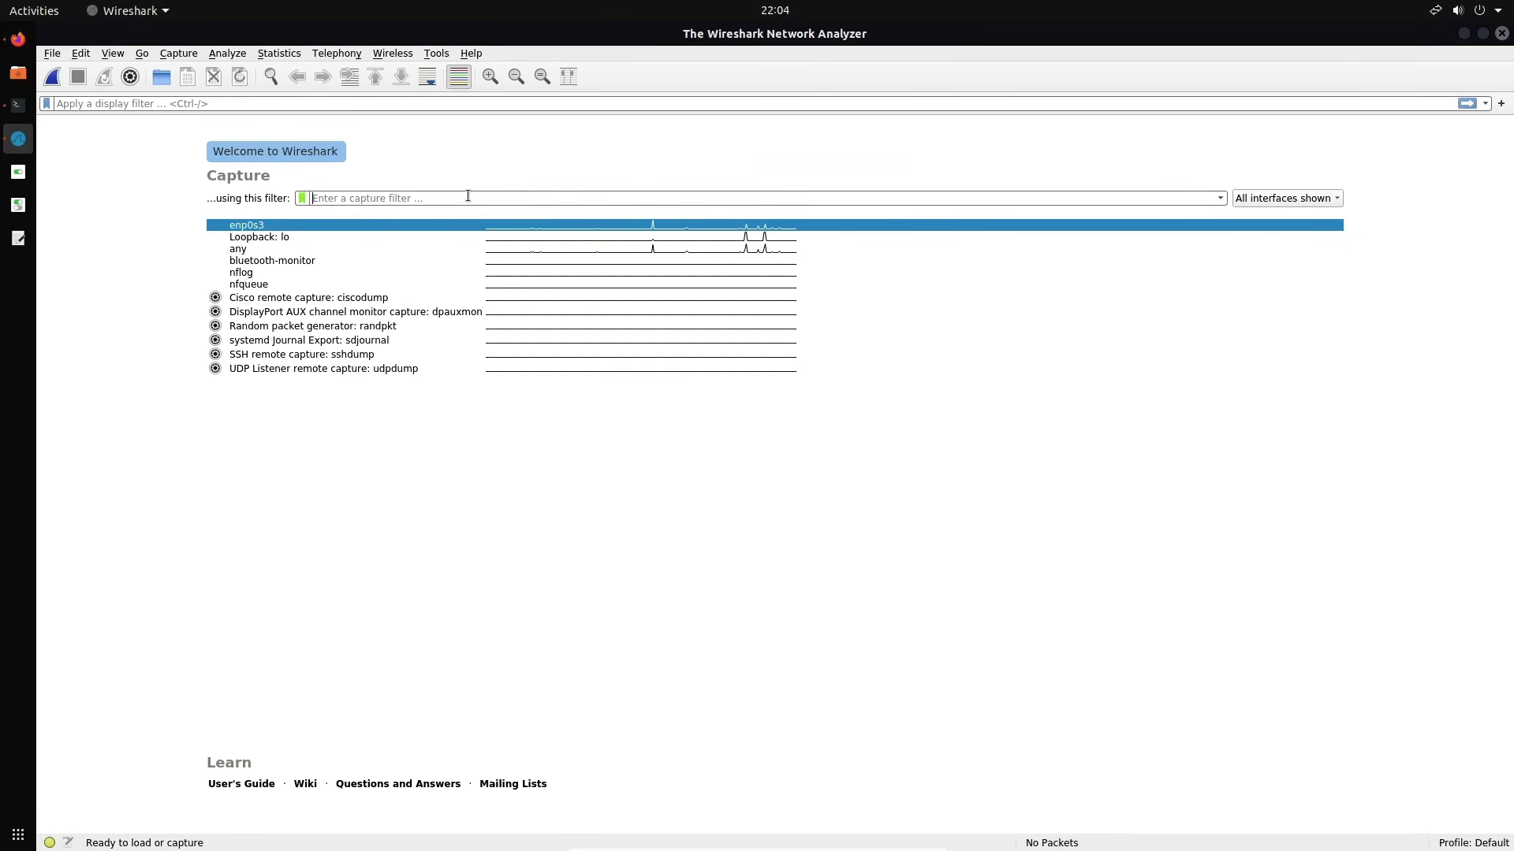
pyautogui.write('src ')
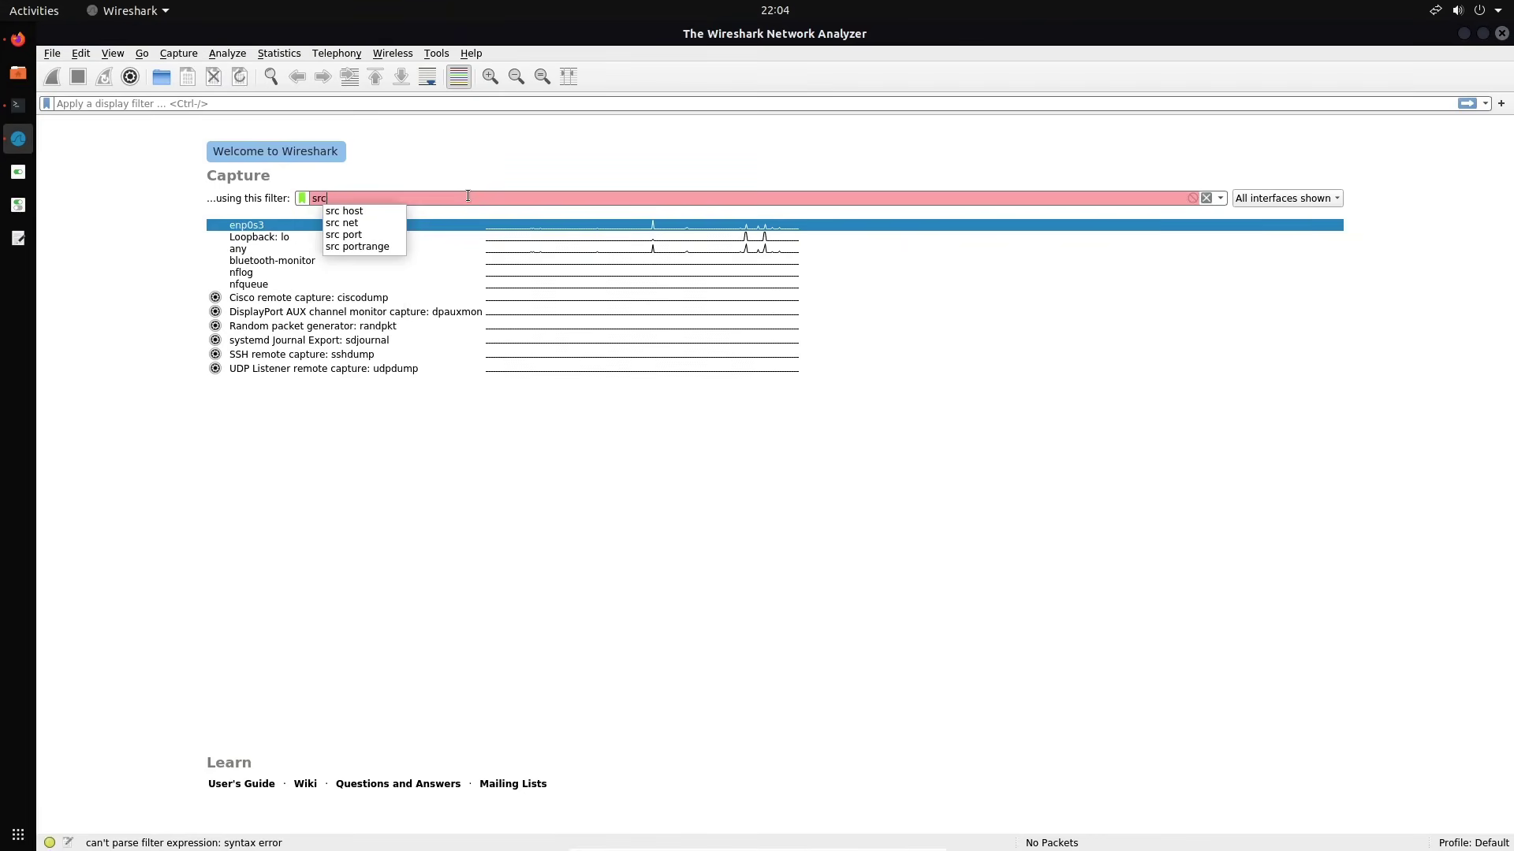
pyautogui.write('10.10.10.32')
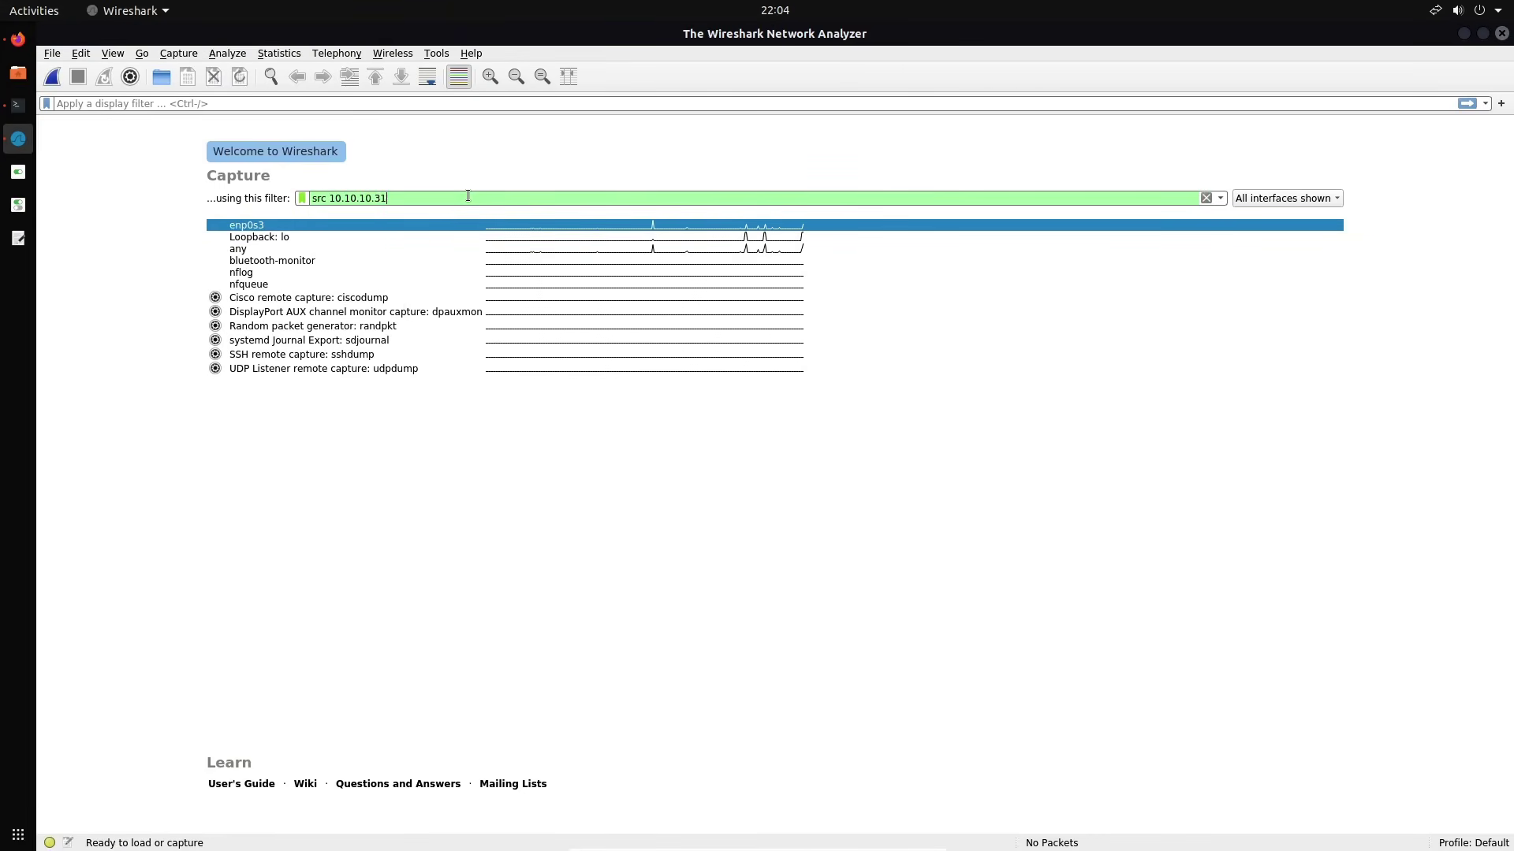
pyautogui.write(' and ')
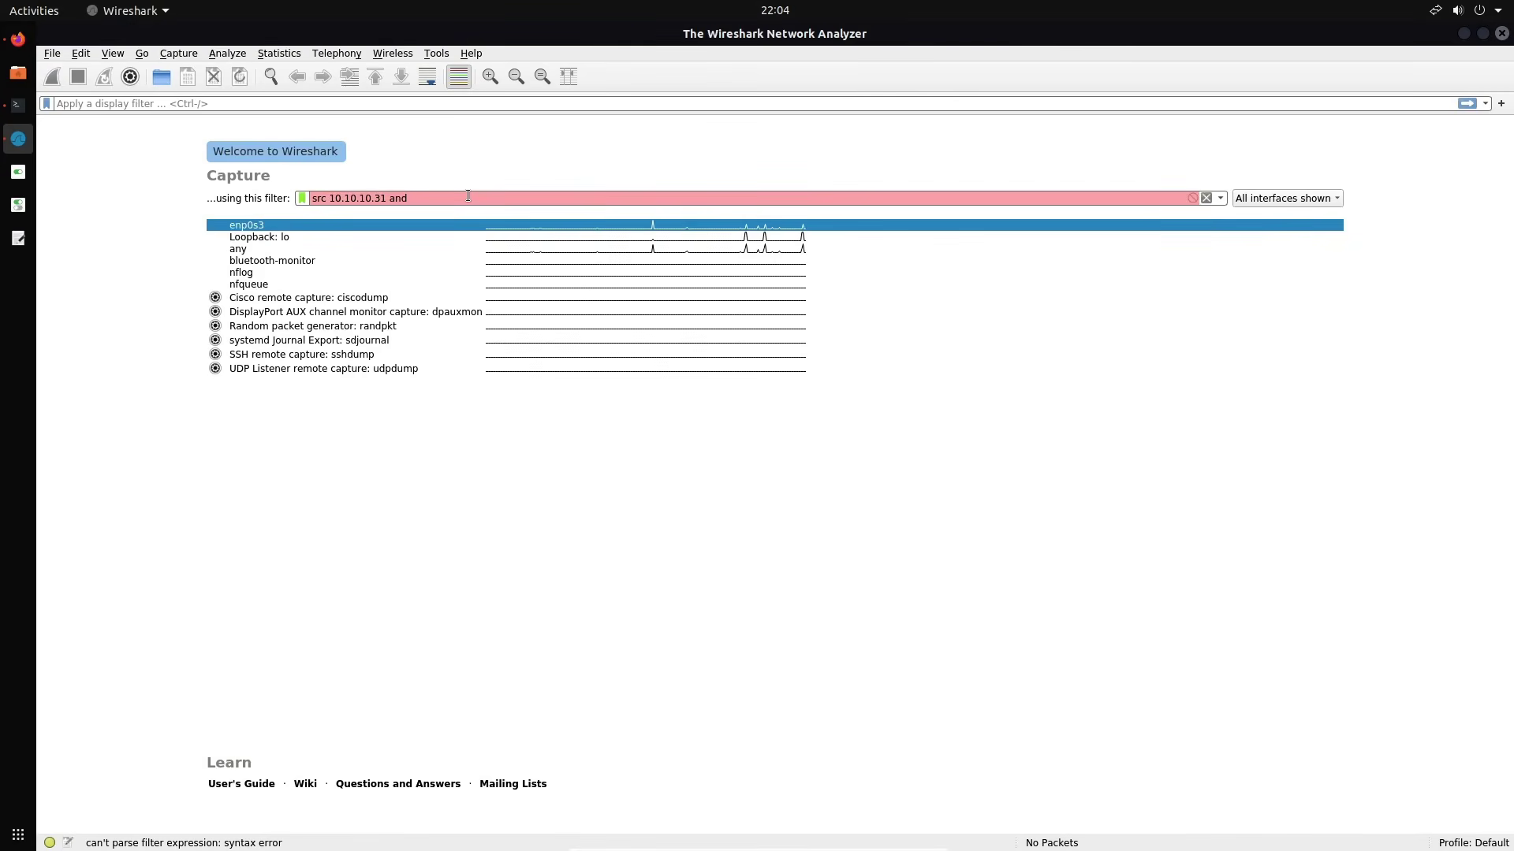
pyautogui.write('icmp')
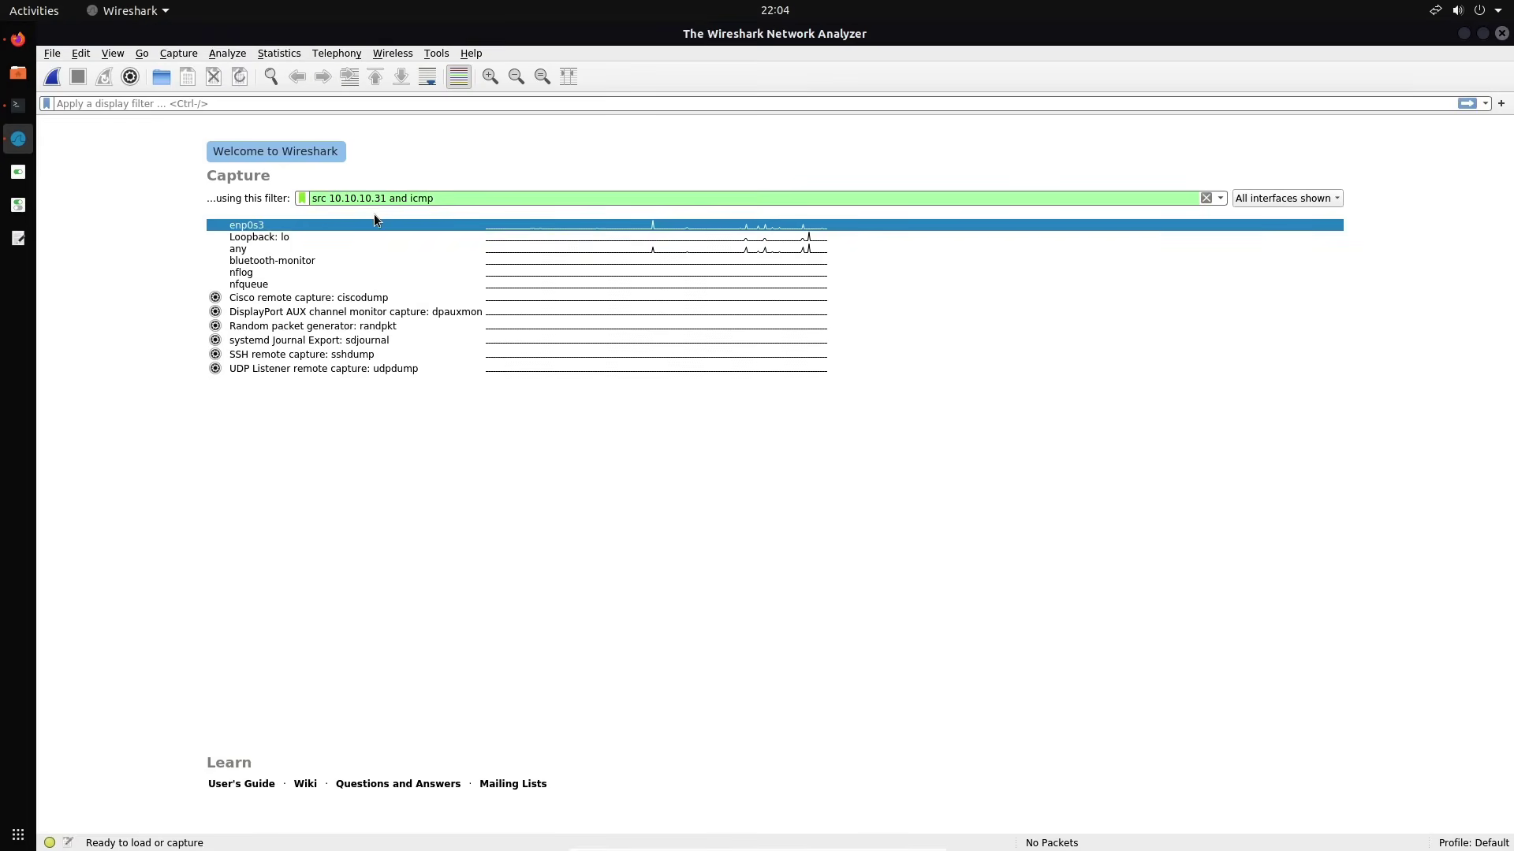
pyautogui.doubleClick(369, 225)
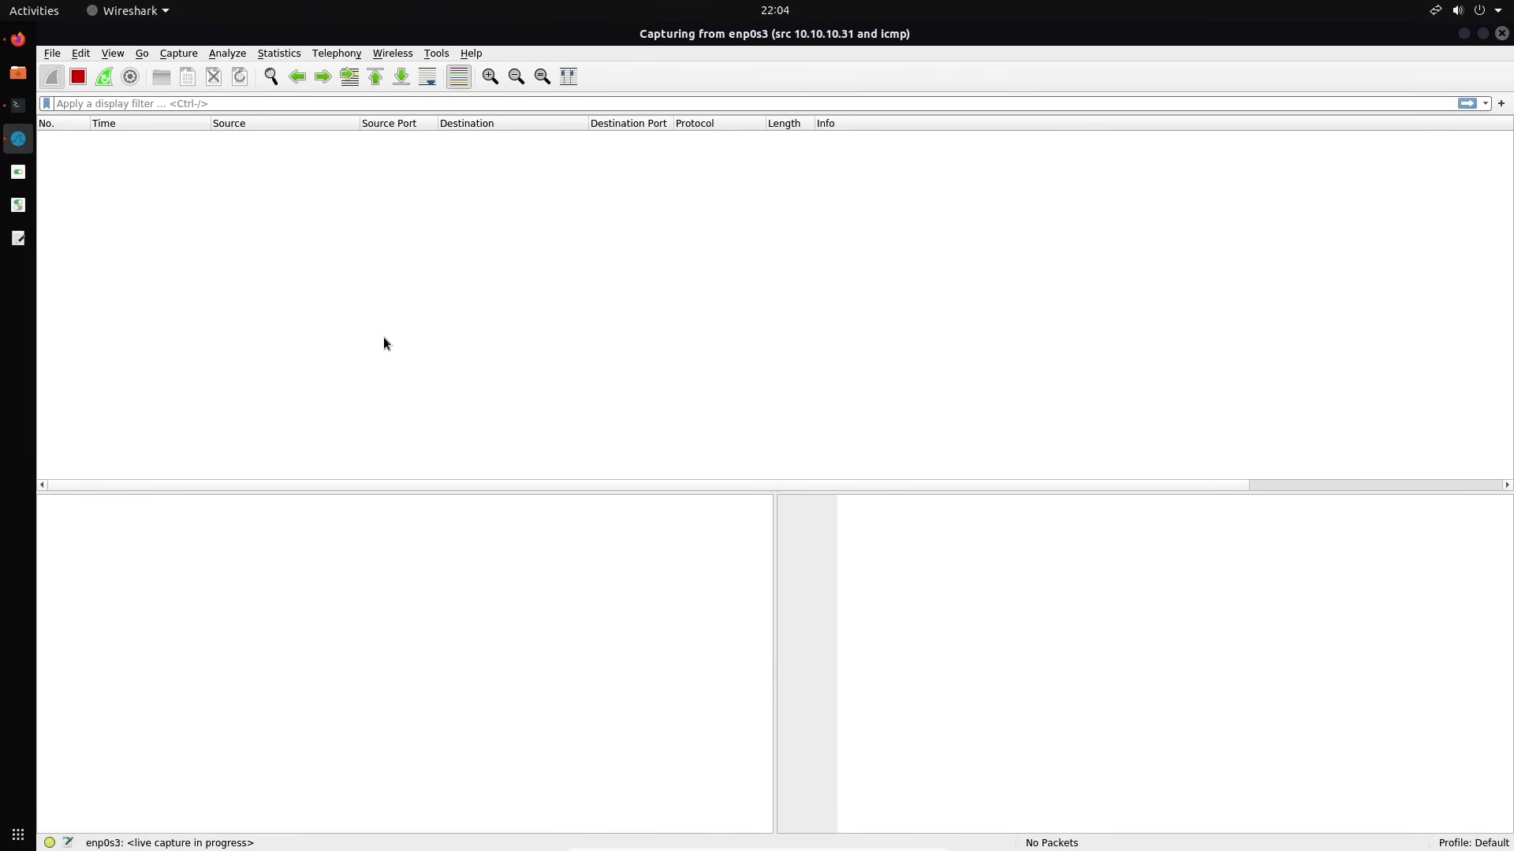
# Reload the Mutillidae login page in Firefox, confirming the form data resend
pyautogui.click(18, 39)
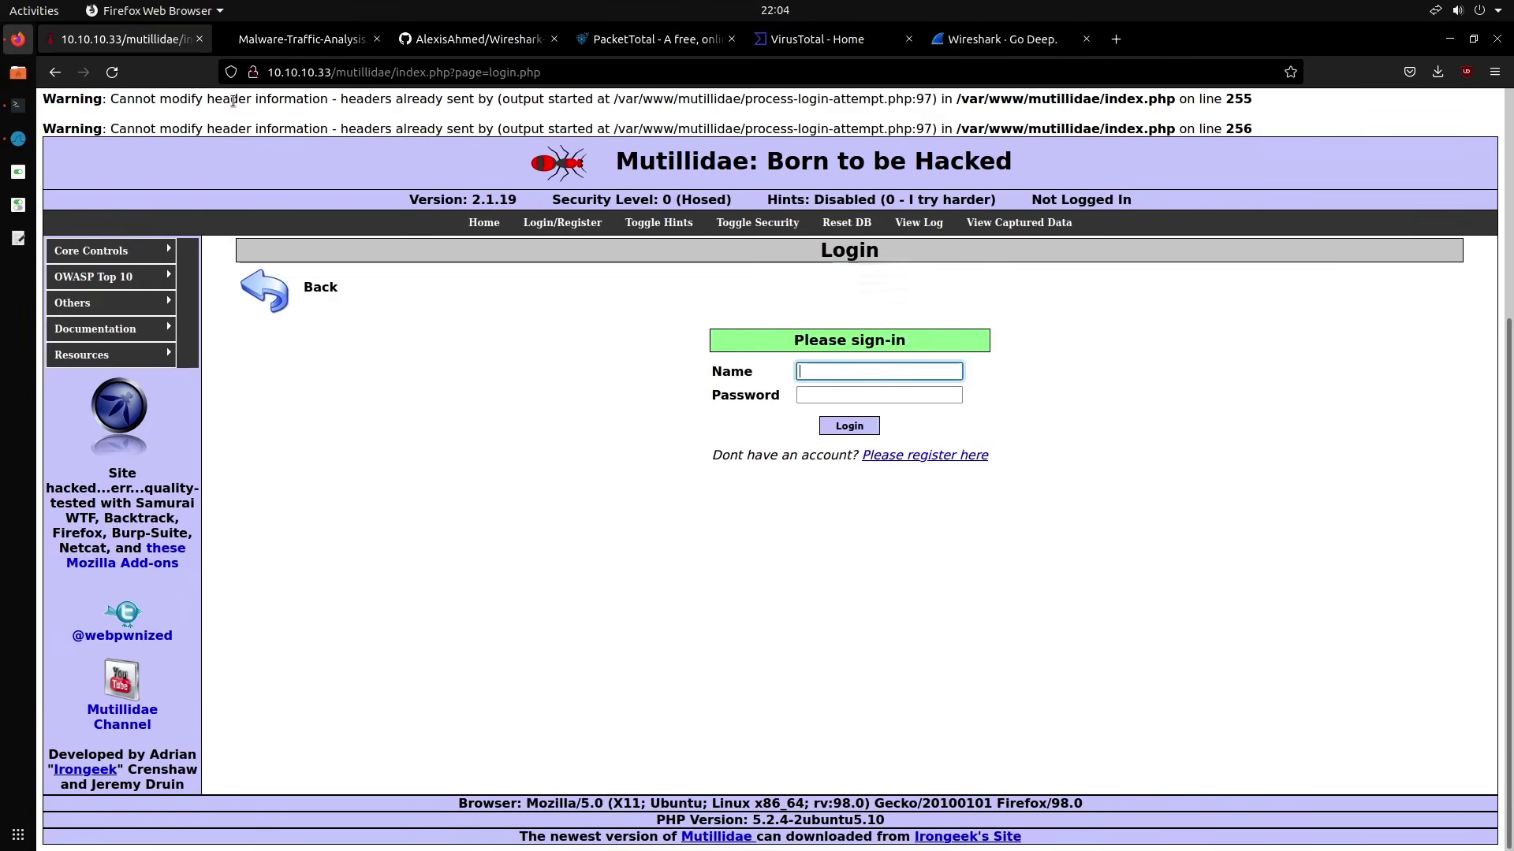
pyautogui.click(113, 73)
pyautogui.click(924, 510)
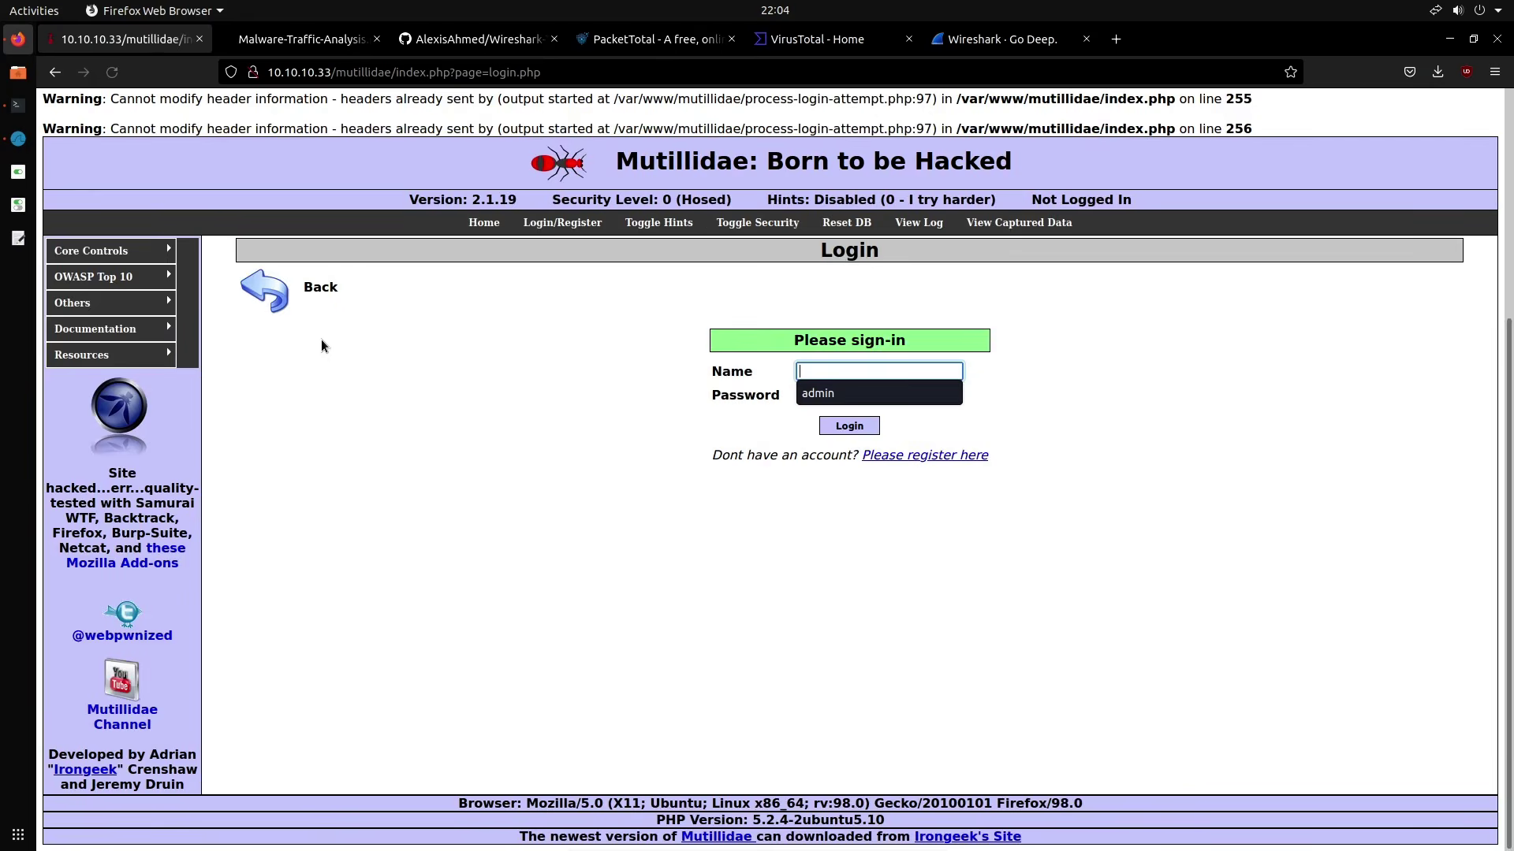
# Ping google.com from Terminator, stop it, and return to Wireshark to view the captured requests
pyautogui.click(23, 144)
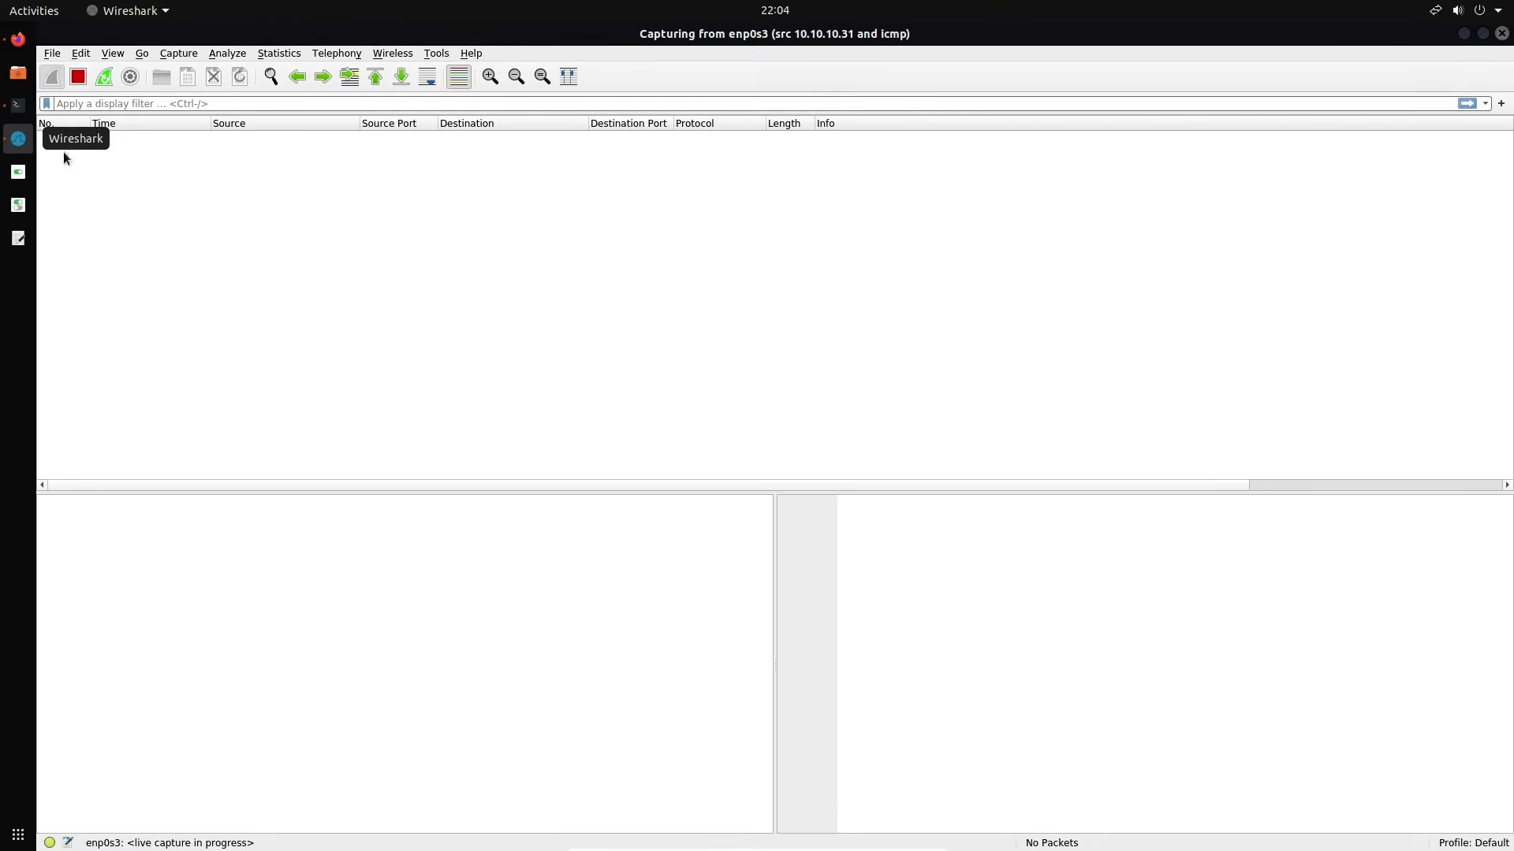
pyautogui.click(18, 105)
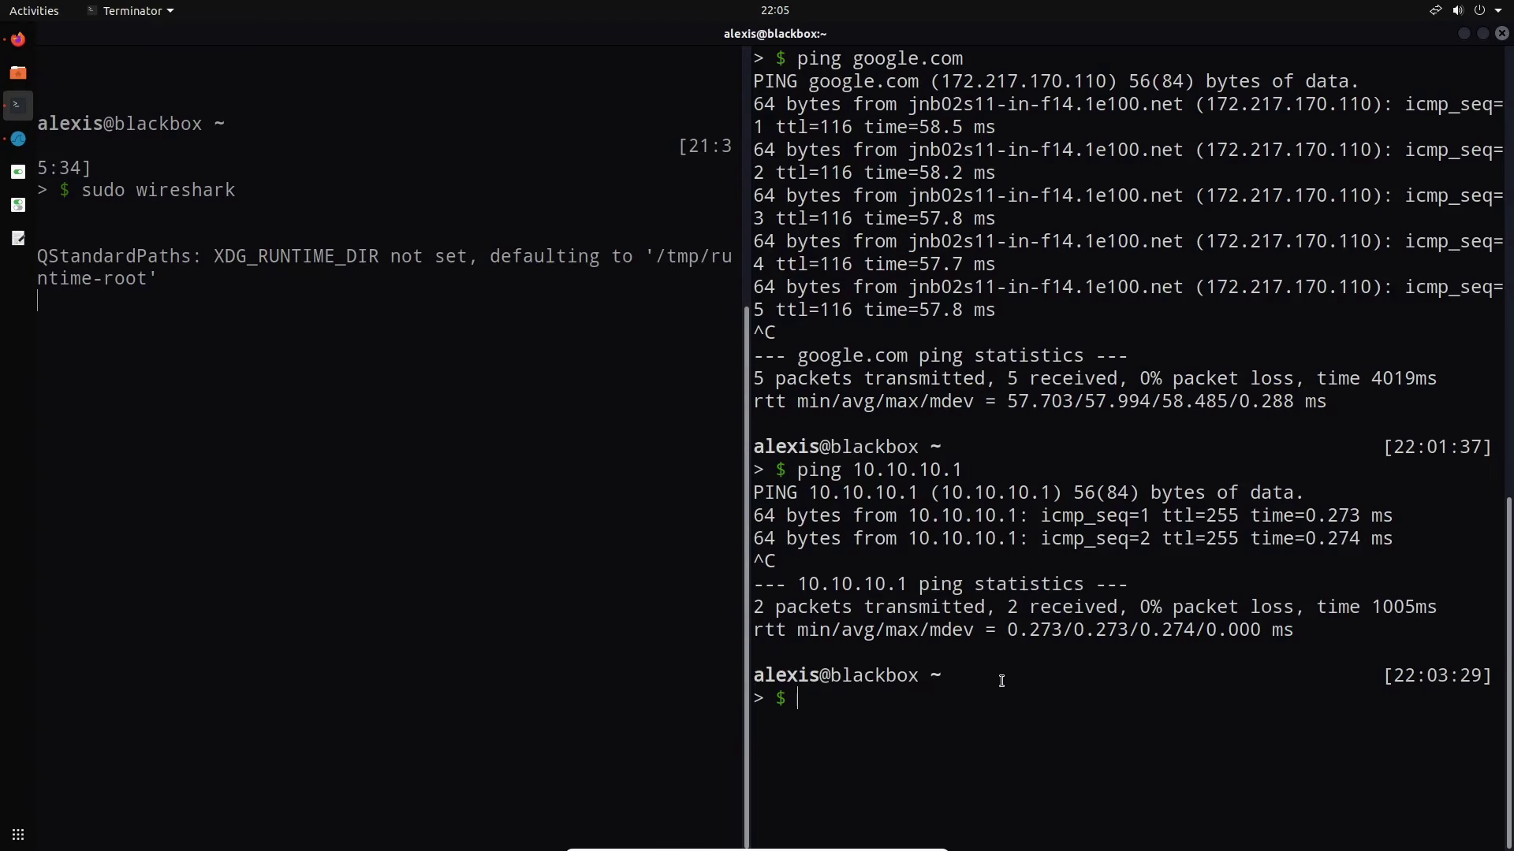
pyautogui.write('ping google.com')
pyautogui.press('Return')
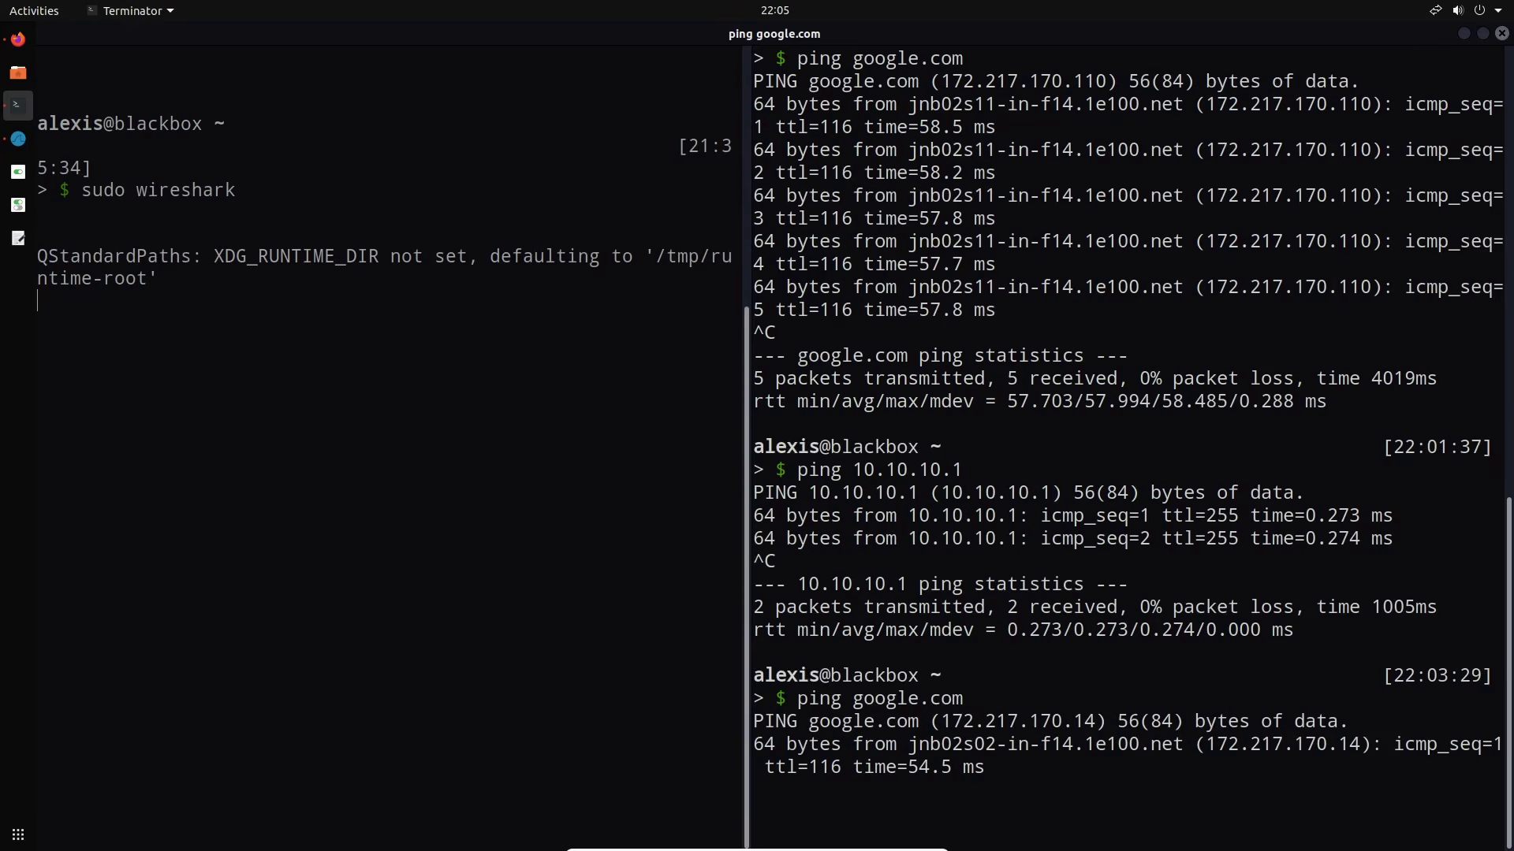
pyautogui.hotkey('ctrl', 'c')
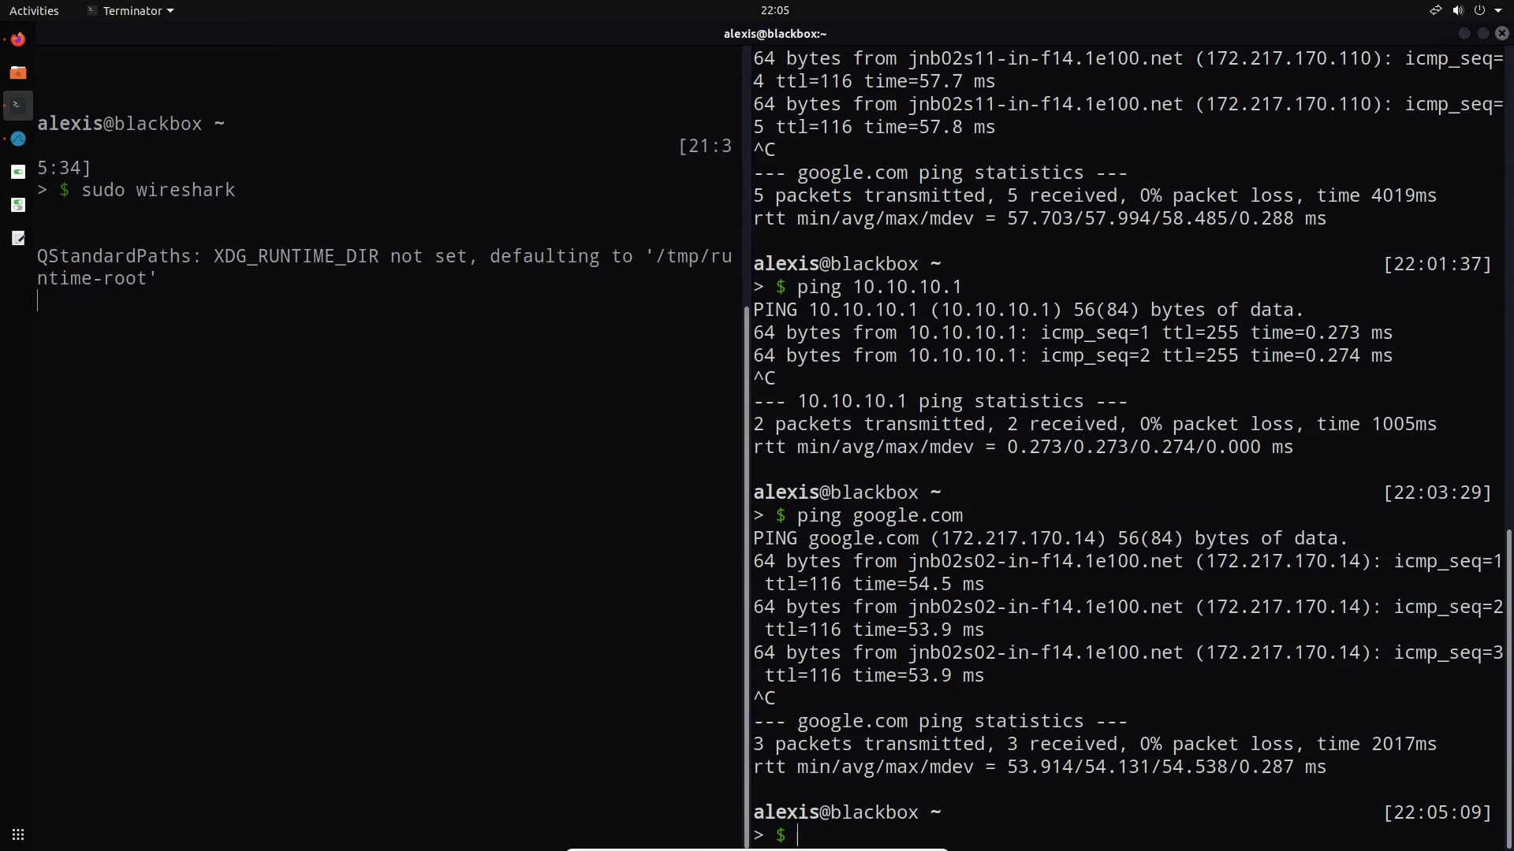
pyautogui.click(28, 148)
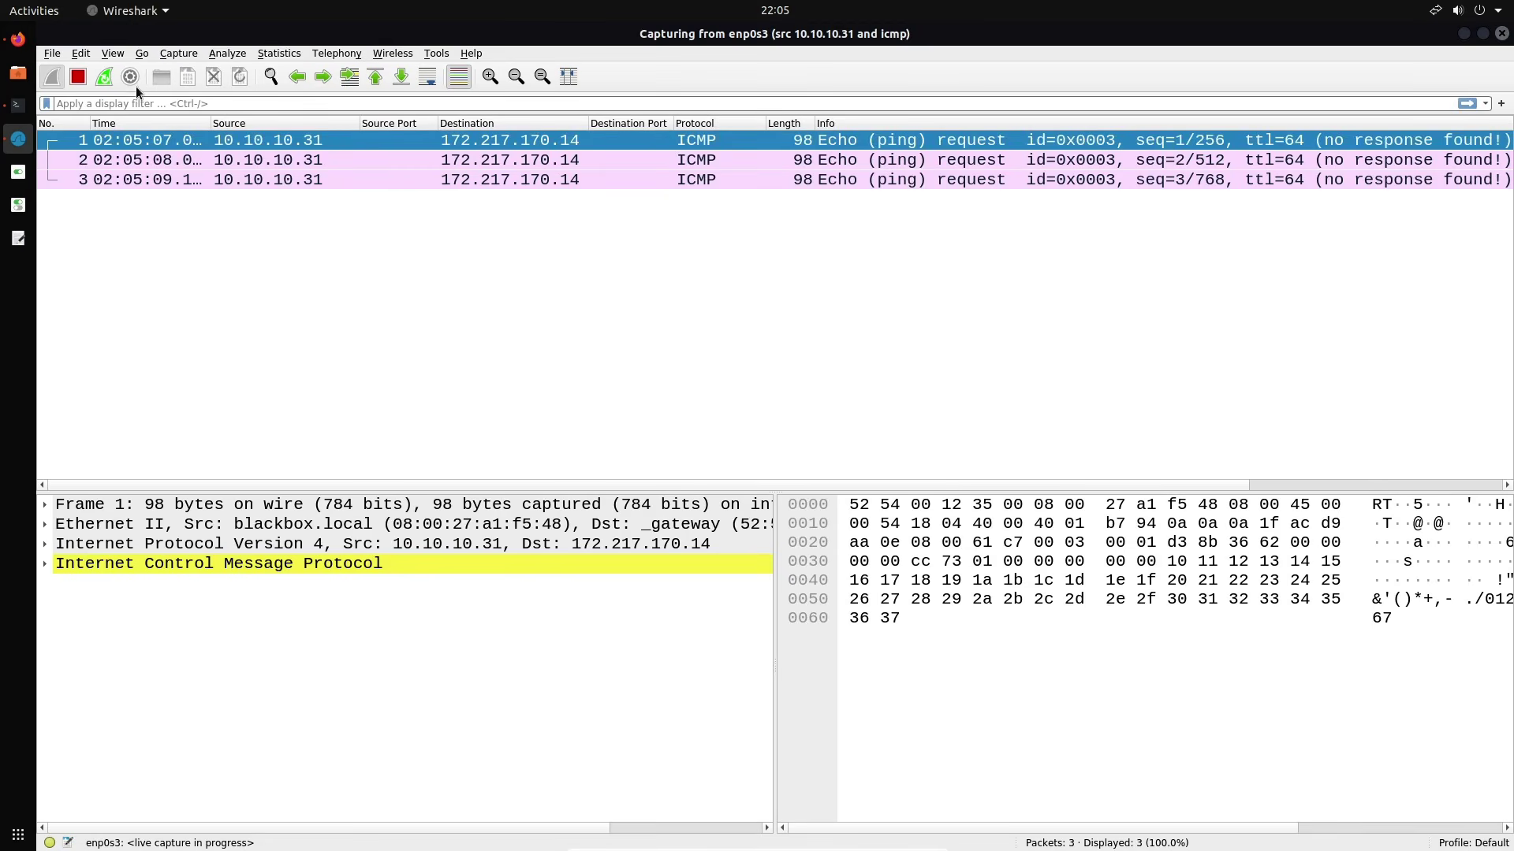
# Stop the Google ping capture and close it without saving
pyautogui.hotkey('ctrl', 'e')
pyautogui.click(219, 77)
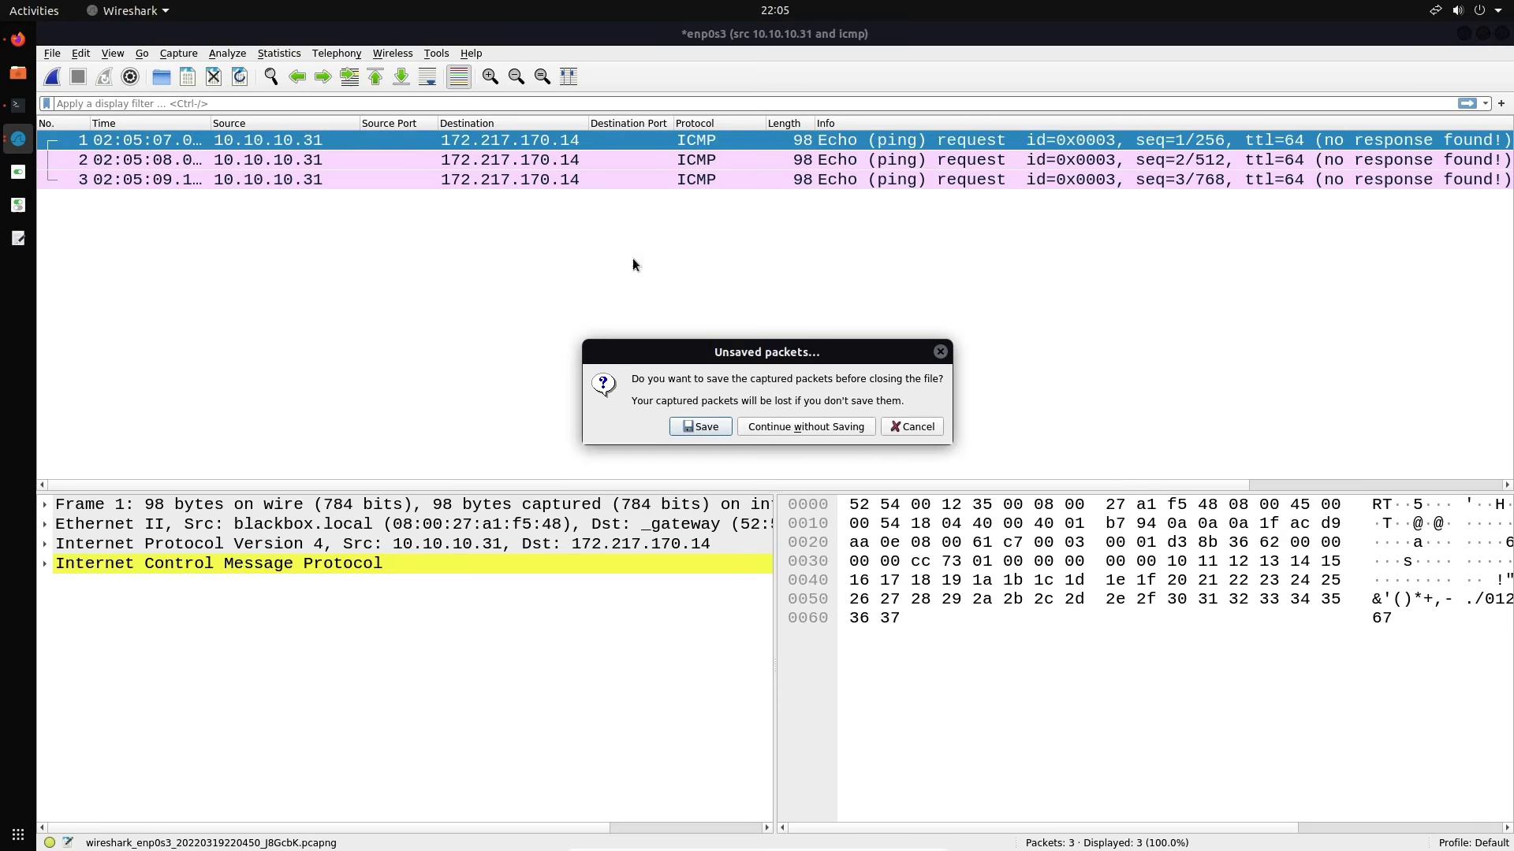
pyautogui.click(773, 423)
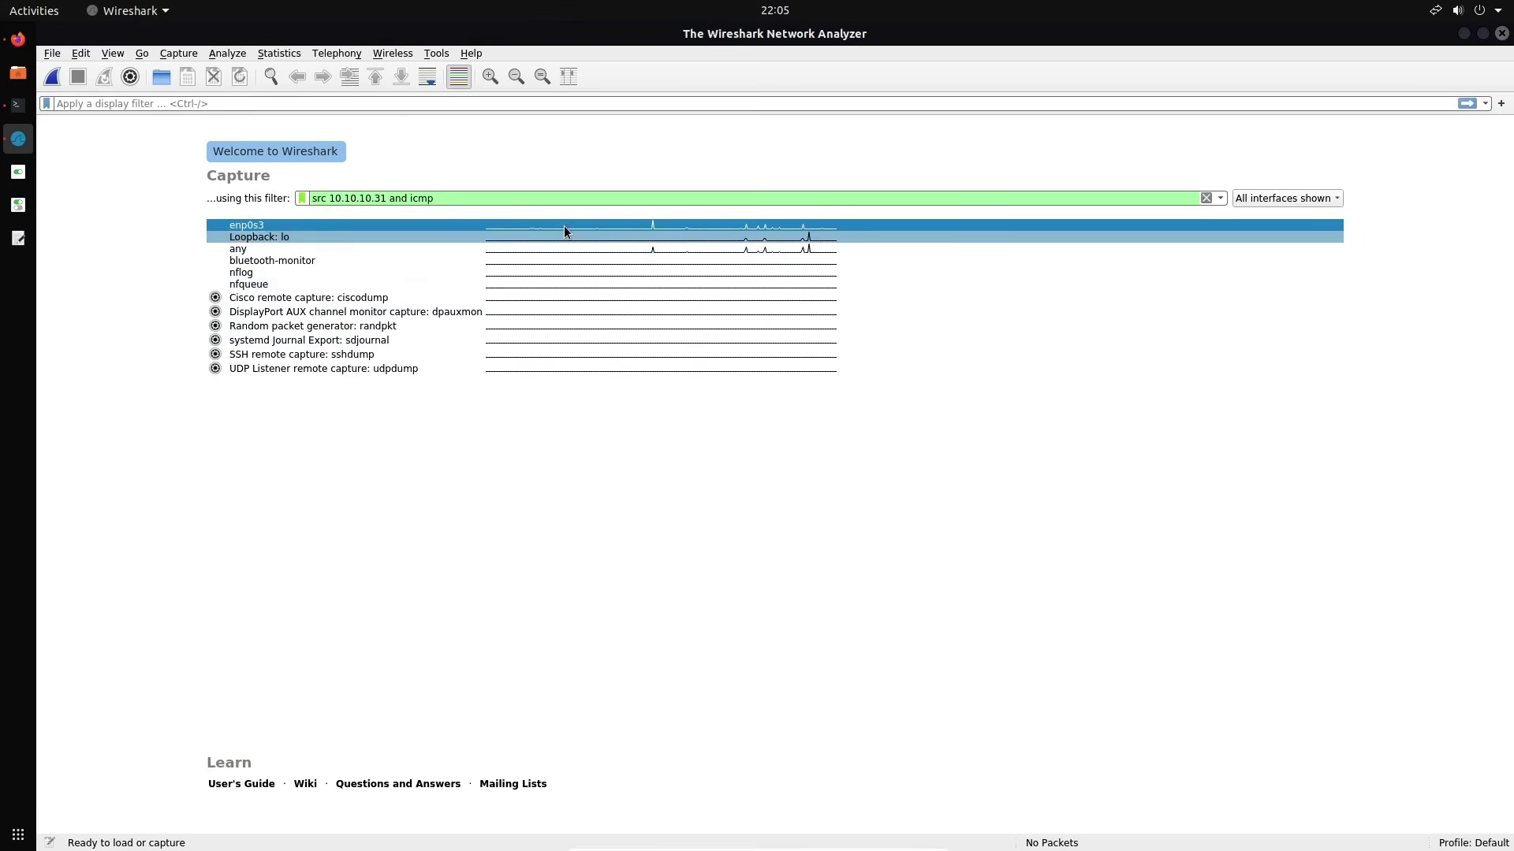
# Clear the src 10.10.10.31 and icmp text from the capture filter field
pyautogui.tripleClick(530, 198)
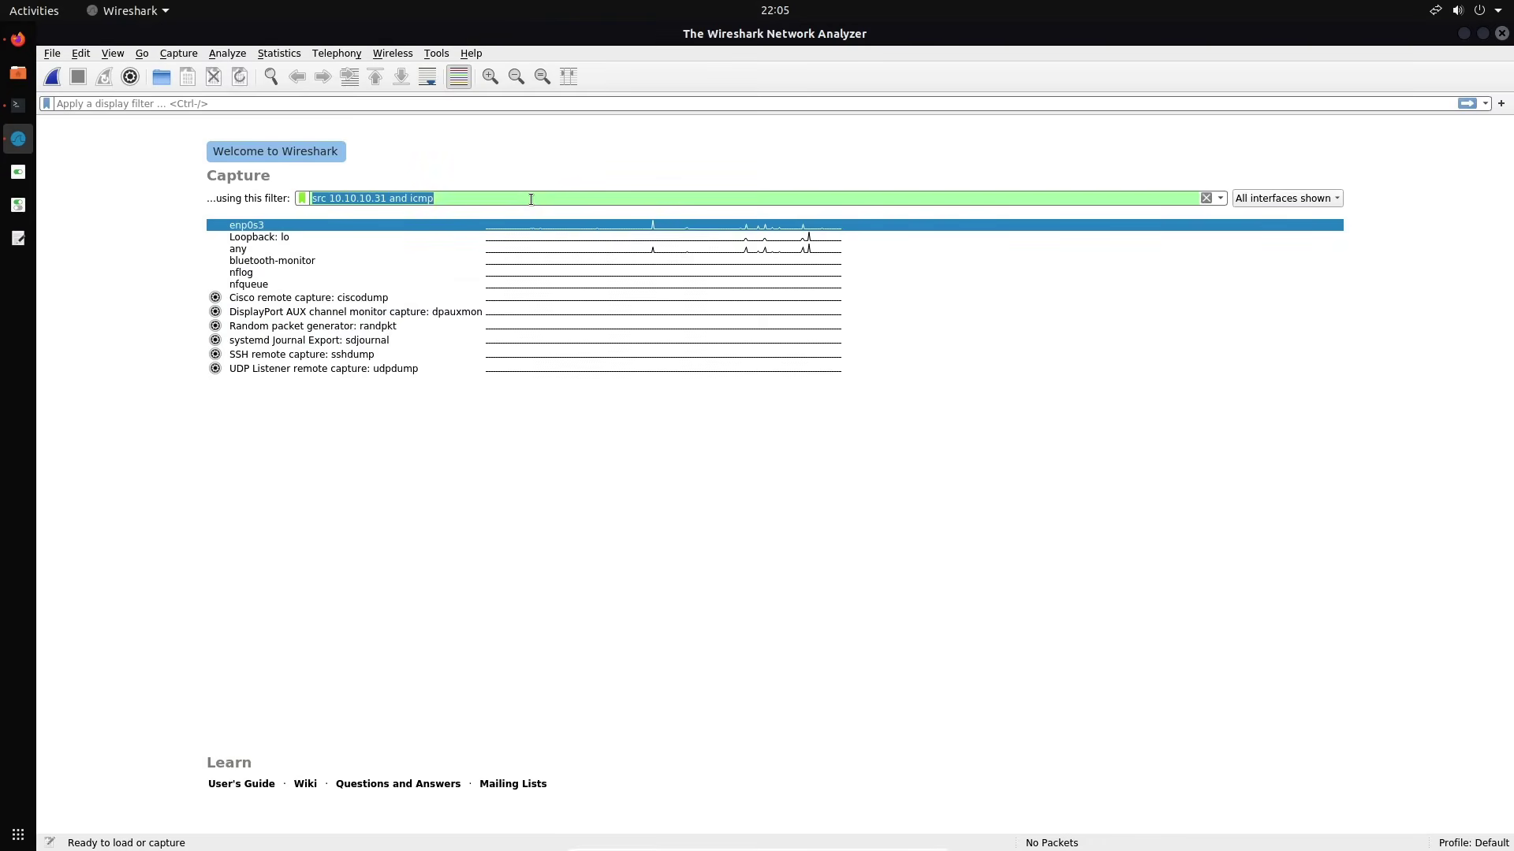
pyautogui.write('80')
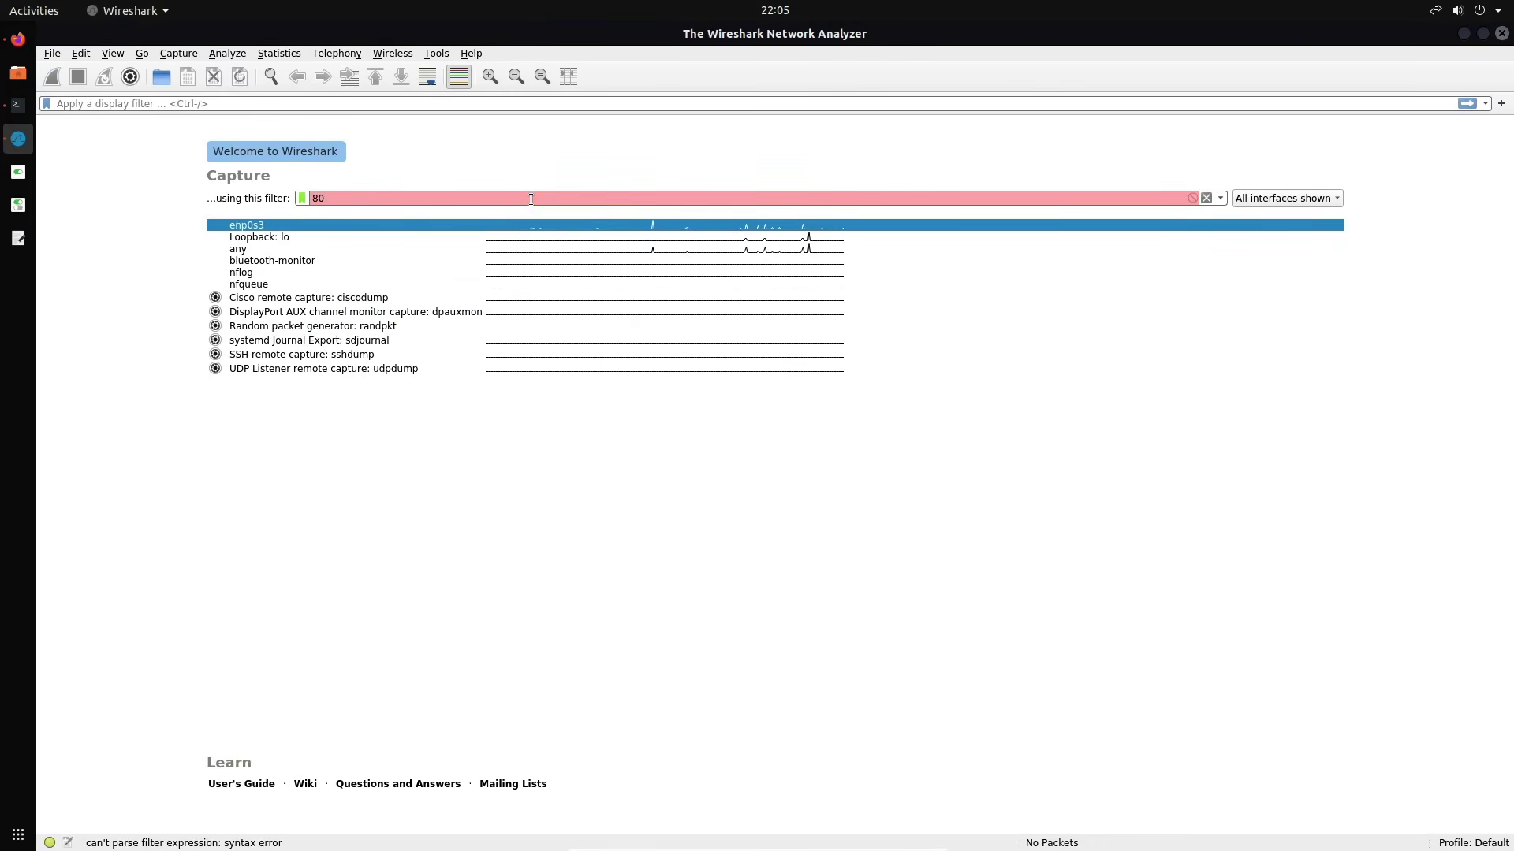
pyautogui.press('BackSpace')
pyautogui.press('BackSpace')
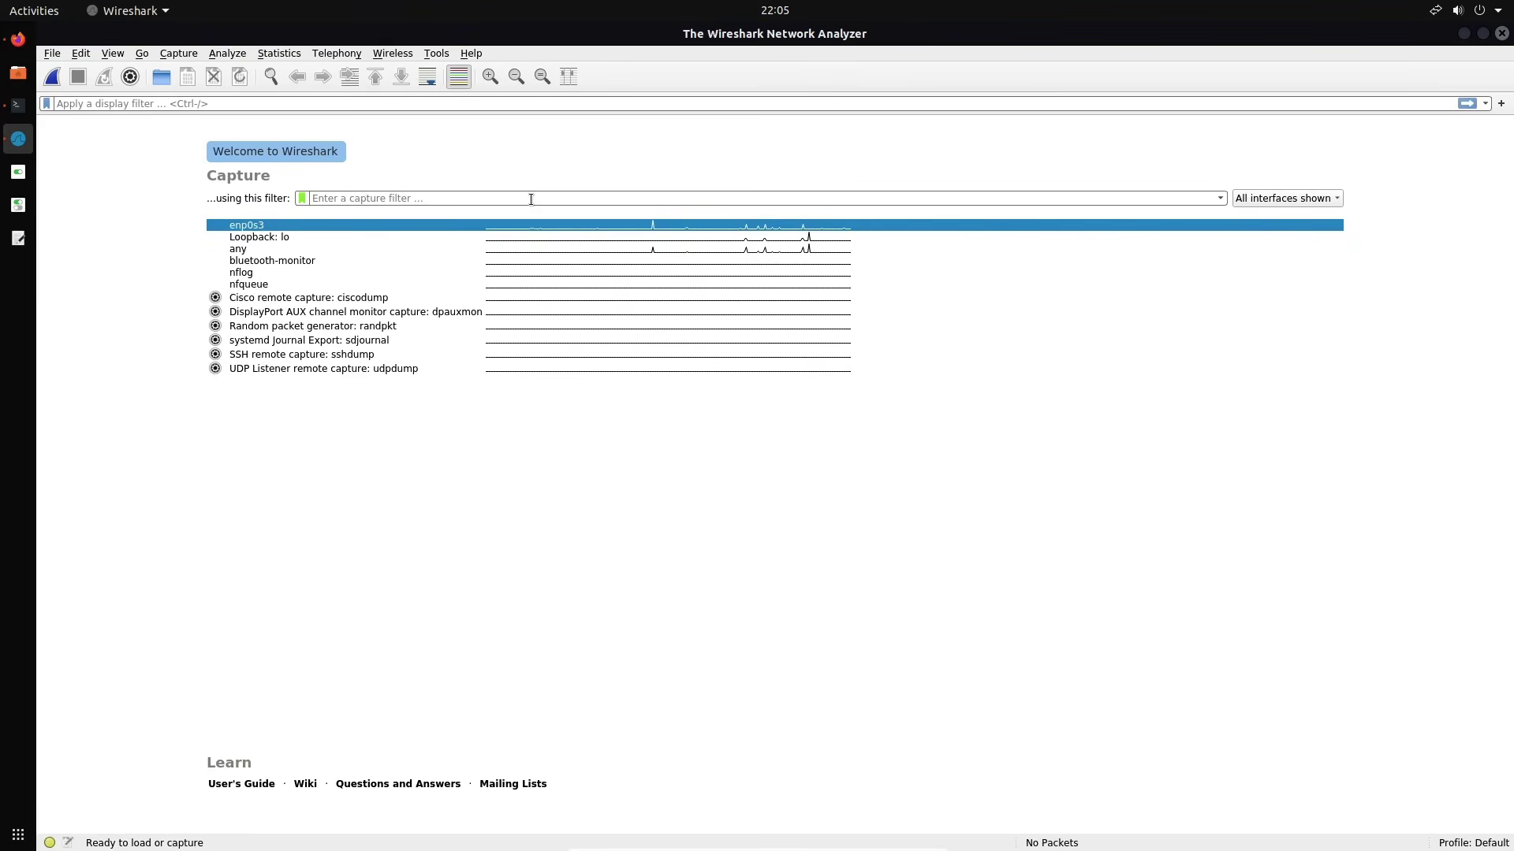
# Rework the capture filter toward src 10.10.10.31 and http, trying 80, tcp and and variants
pyautogui.write('src ')
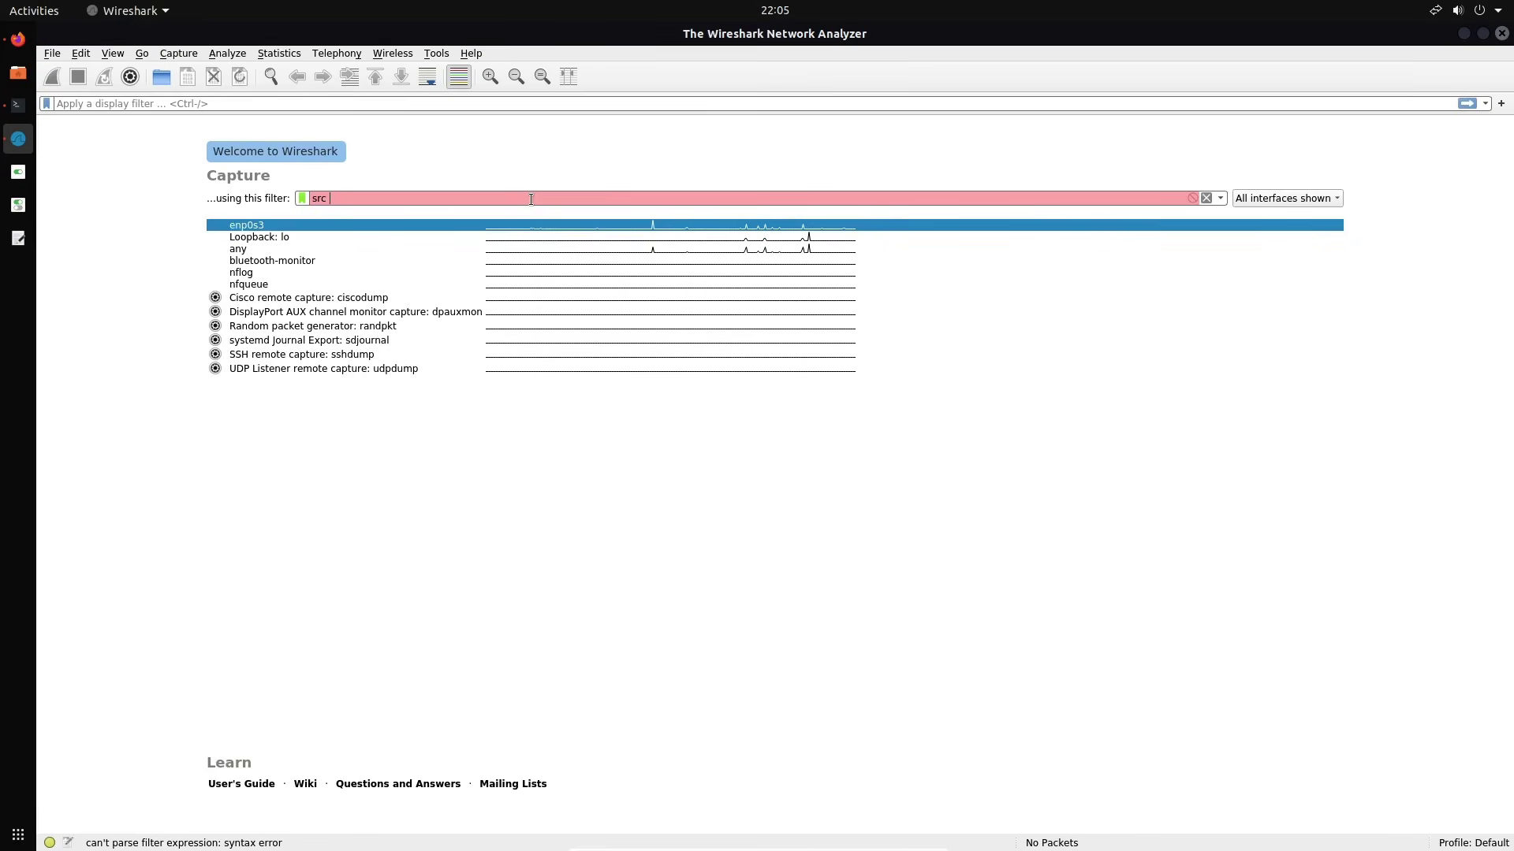
pyautogui.write('10.10.1')
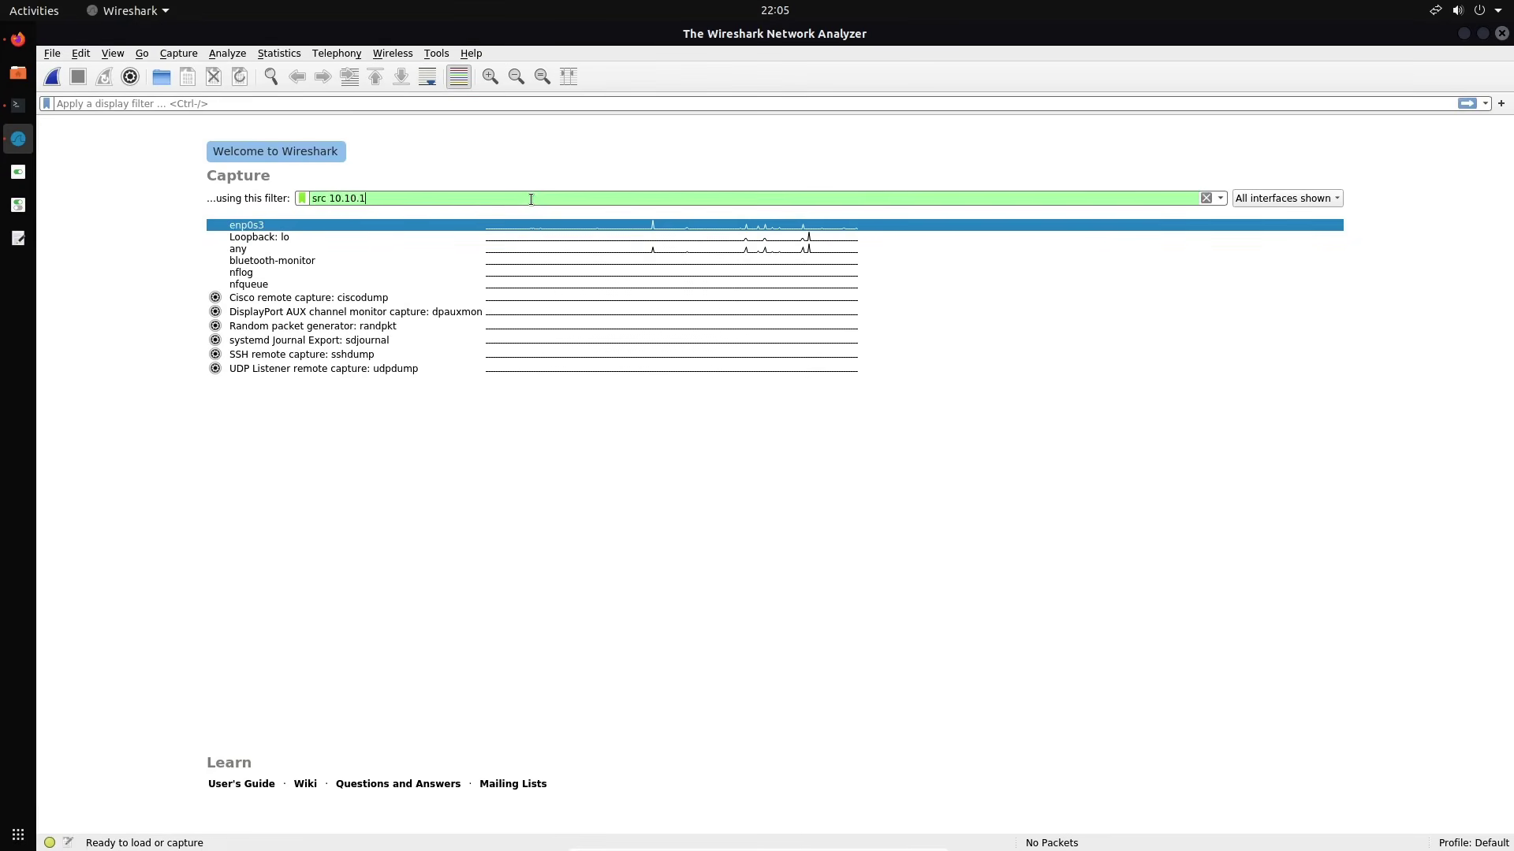
pyautogui.write('0.31 80')
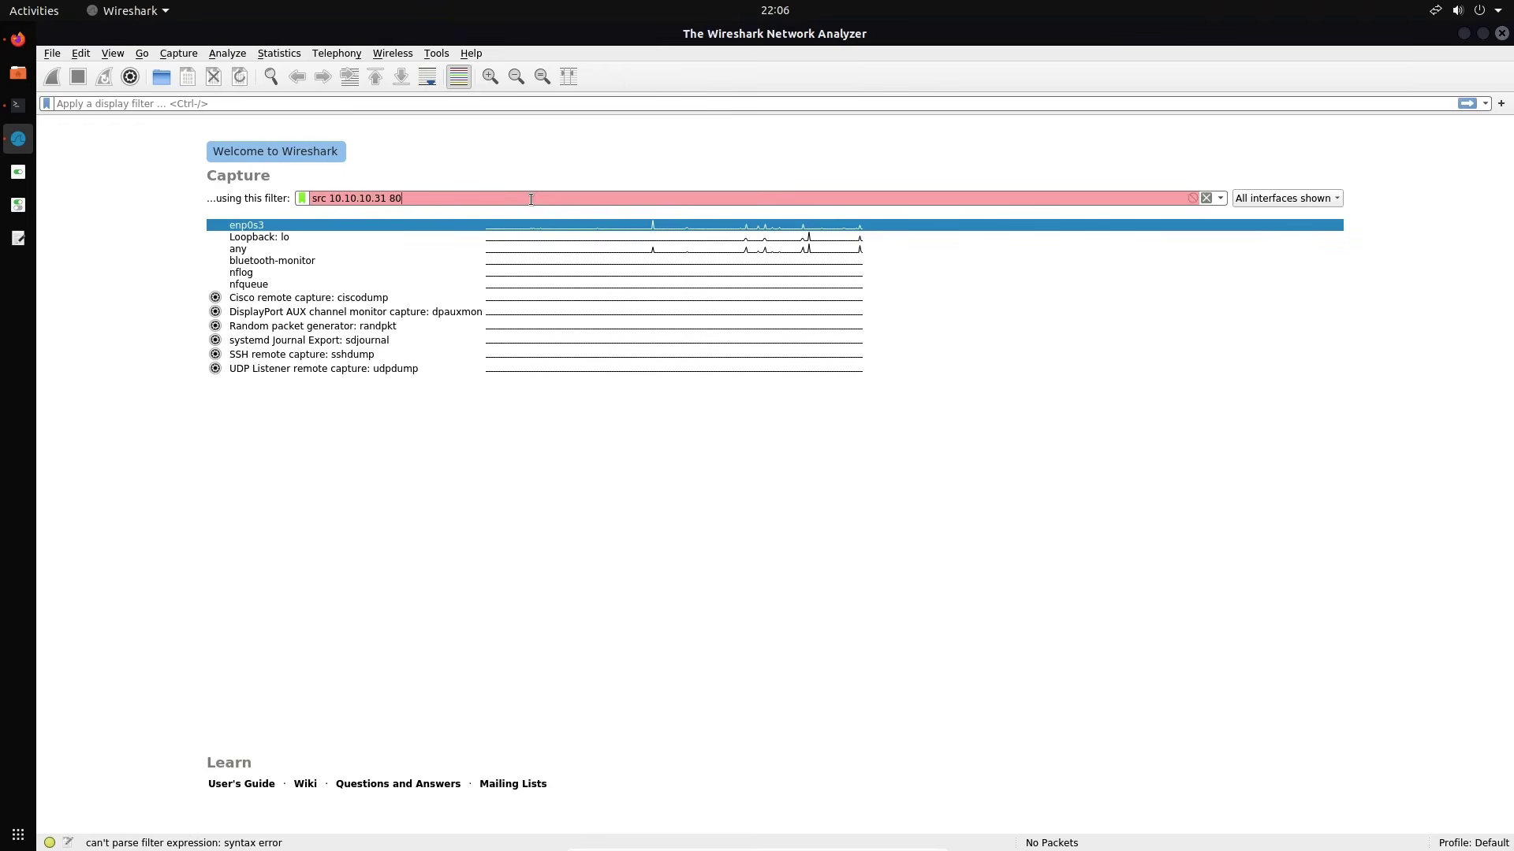
pyautogui.press('BackSpace')
pyautogui.press('BackSpace')
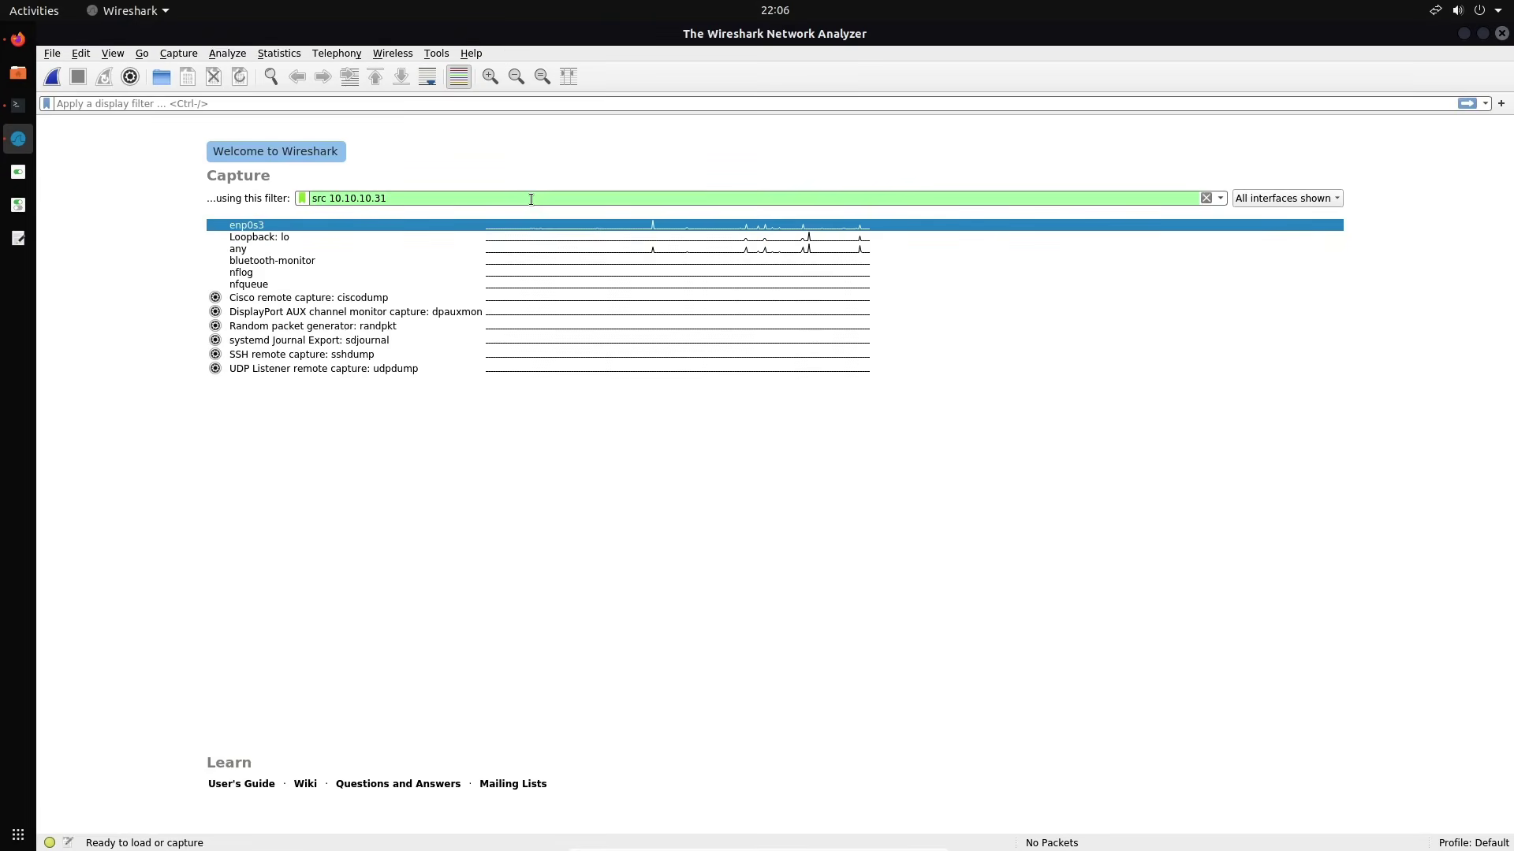
pyautogui.write('tcp')
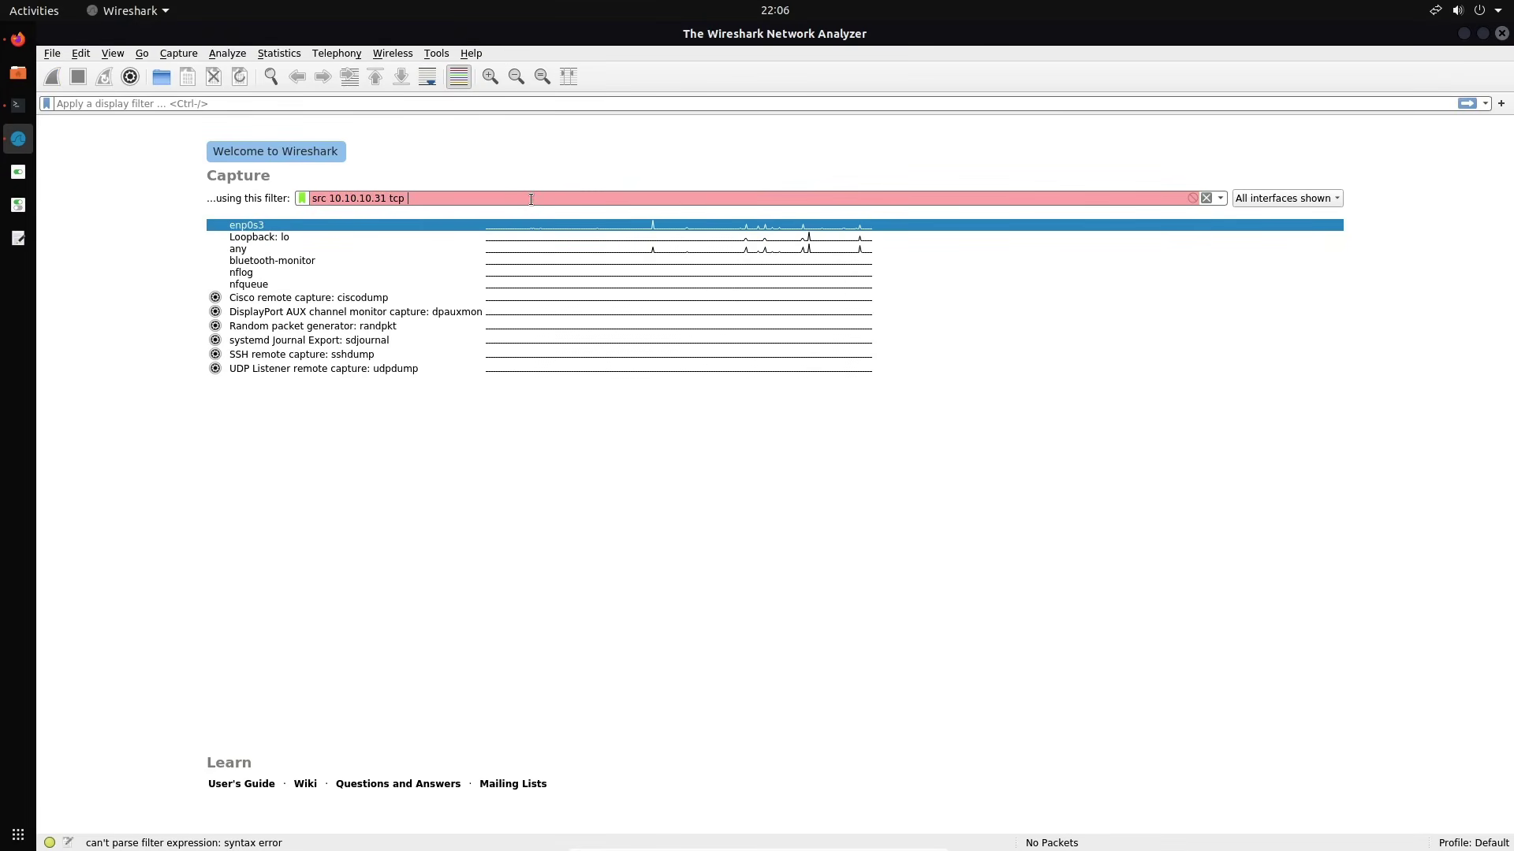
pyautogui.press('BackSpace')
pyautogui.press('BackSpace')
pyautogui.press('BackSpace')
pyautogui.press('BackSpace')
pyautogui.press('BackSpace')
pyautogui.press('BackSpace')
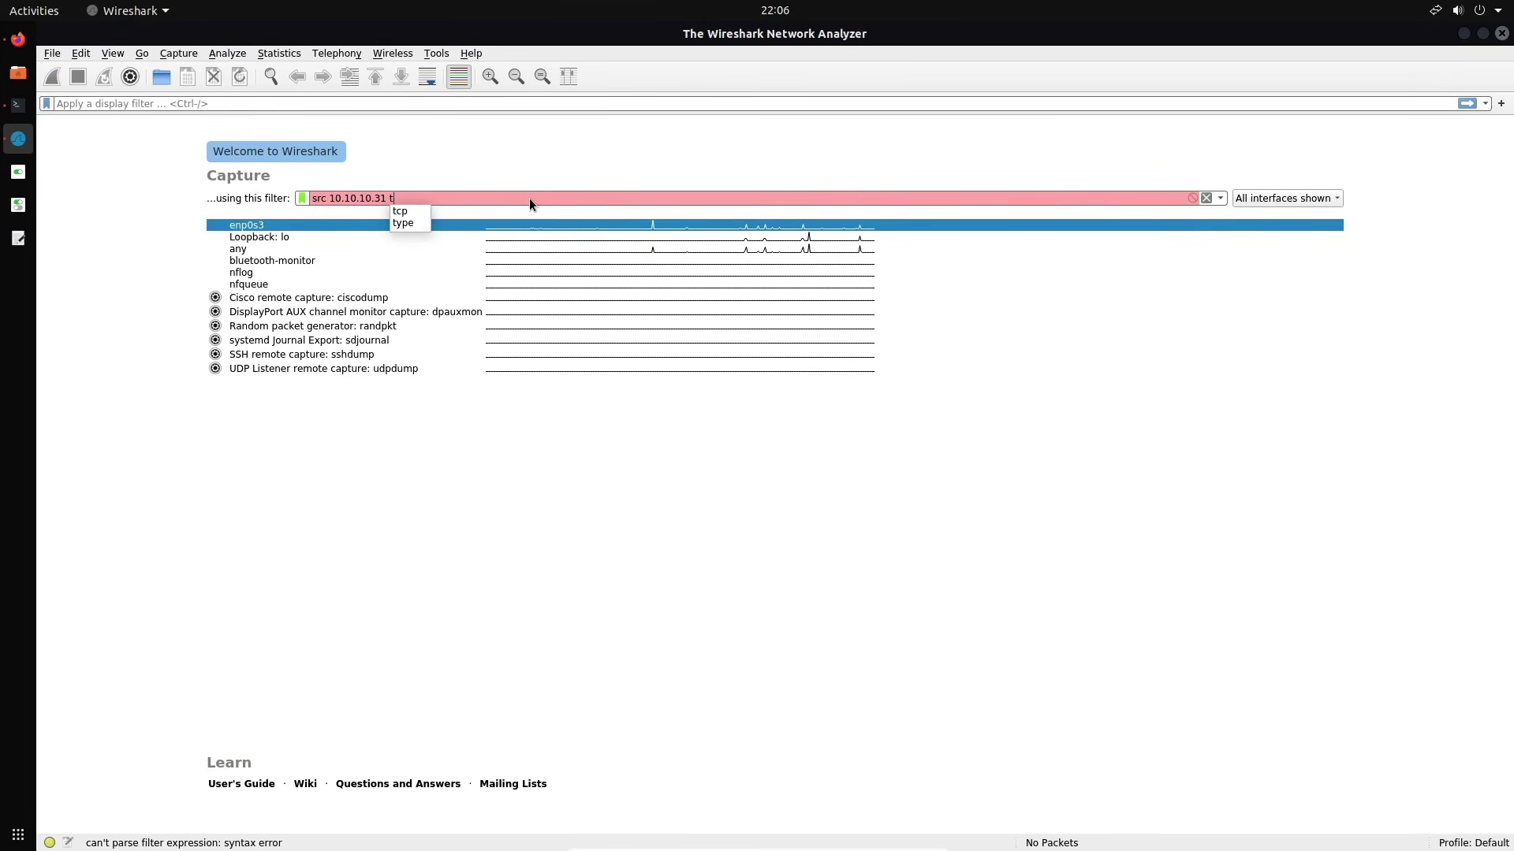
pyautogui.write('and')
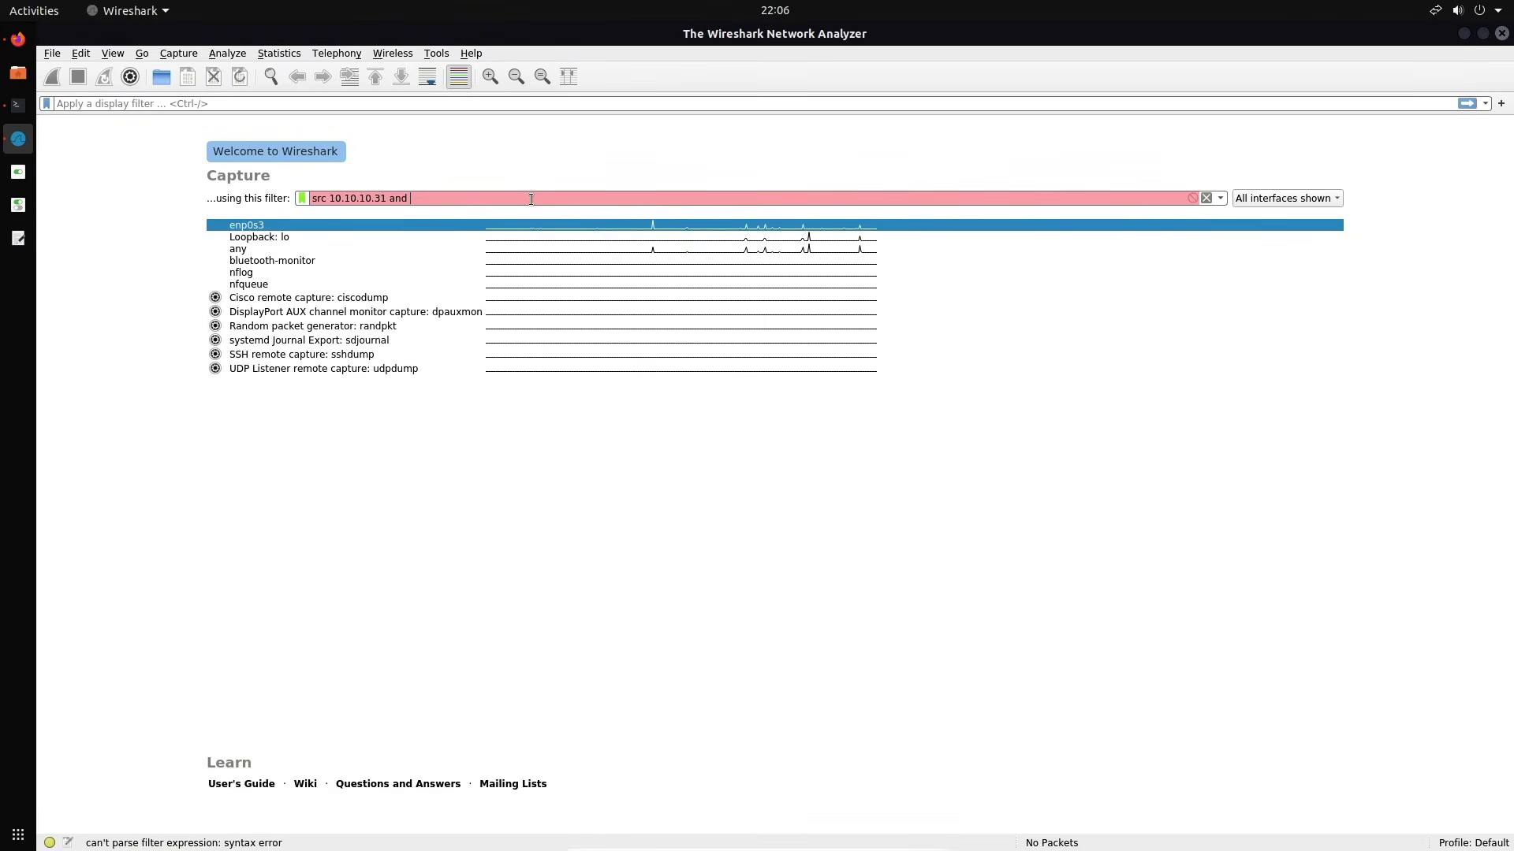
pyautogui.press('BackSpace')
pyautogui.press('BackSpace')
pyautogui.press('BackSpace')
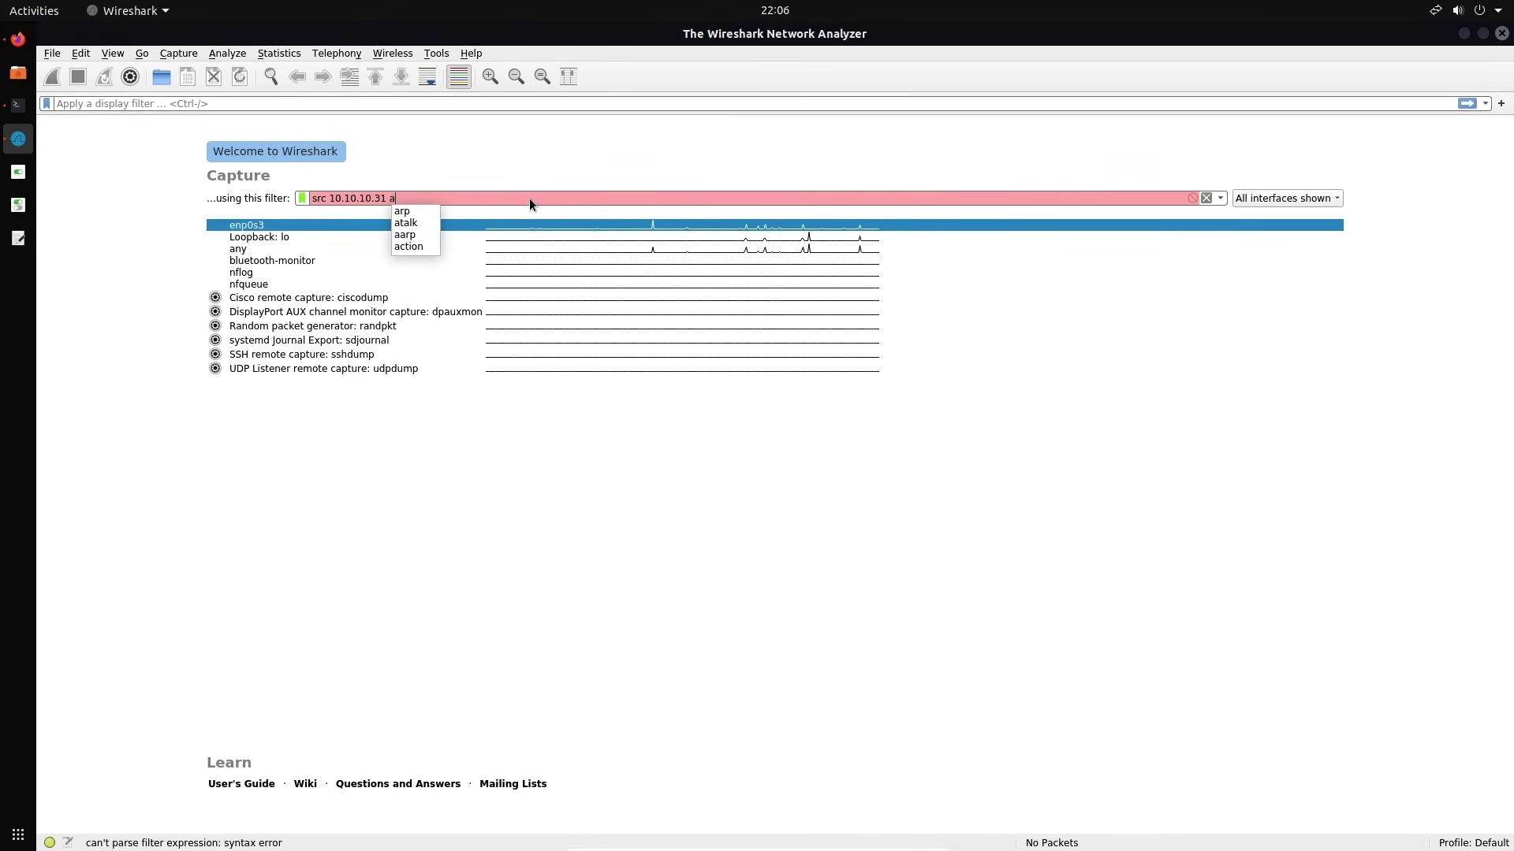
pyautogui.press('BackSpace')
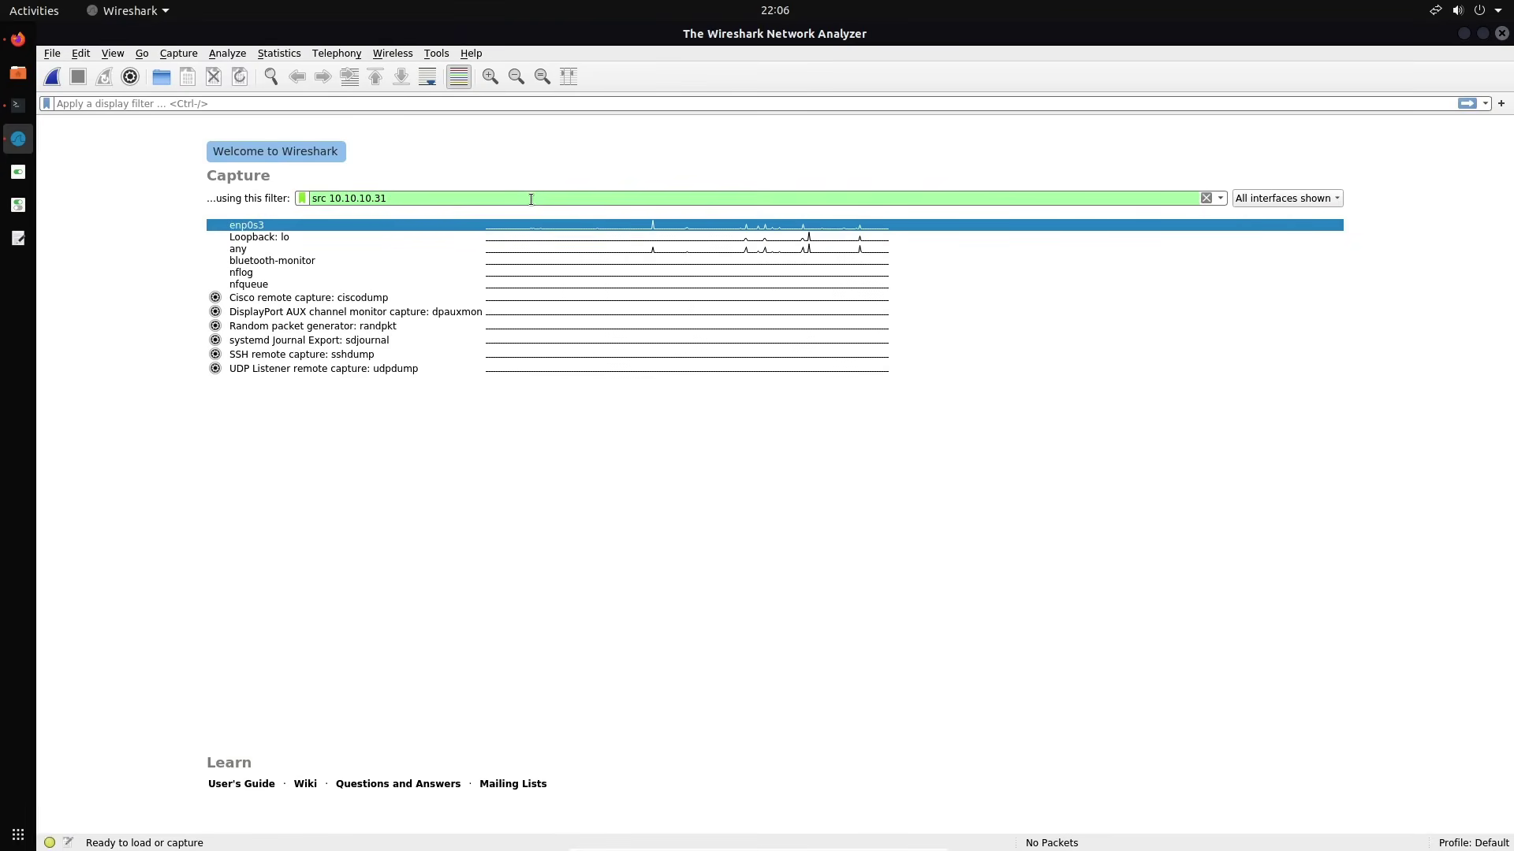
pyautogui.write('http')
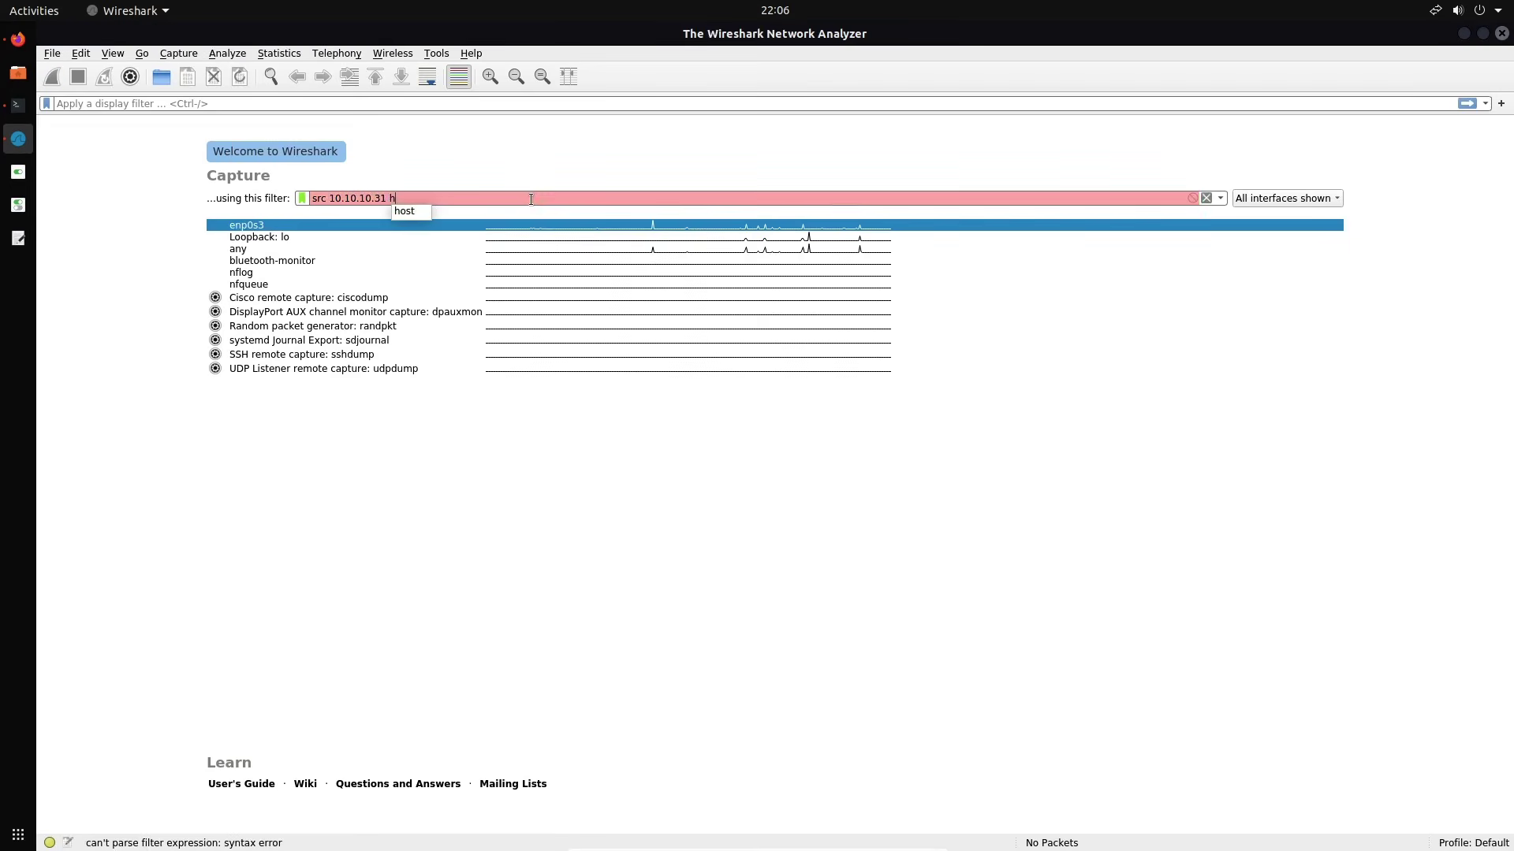
pyautogui.press('BackSpace')
pyautogui.press('BackSpace')
pyautogui.press('BackSpace')
pyautogui.press('BackSpace')
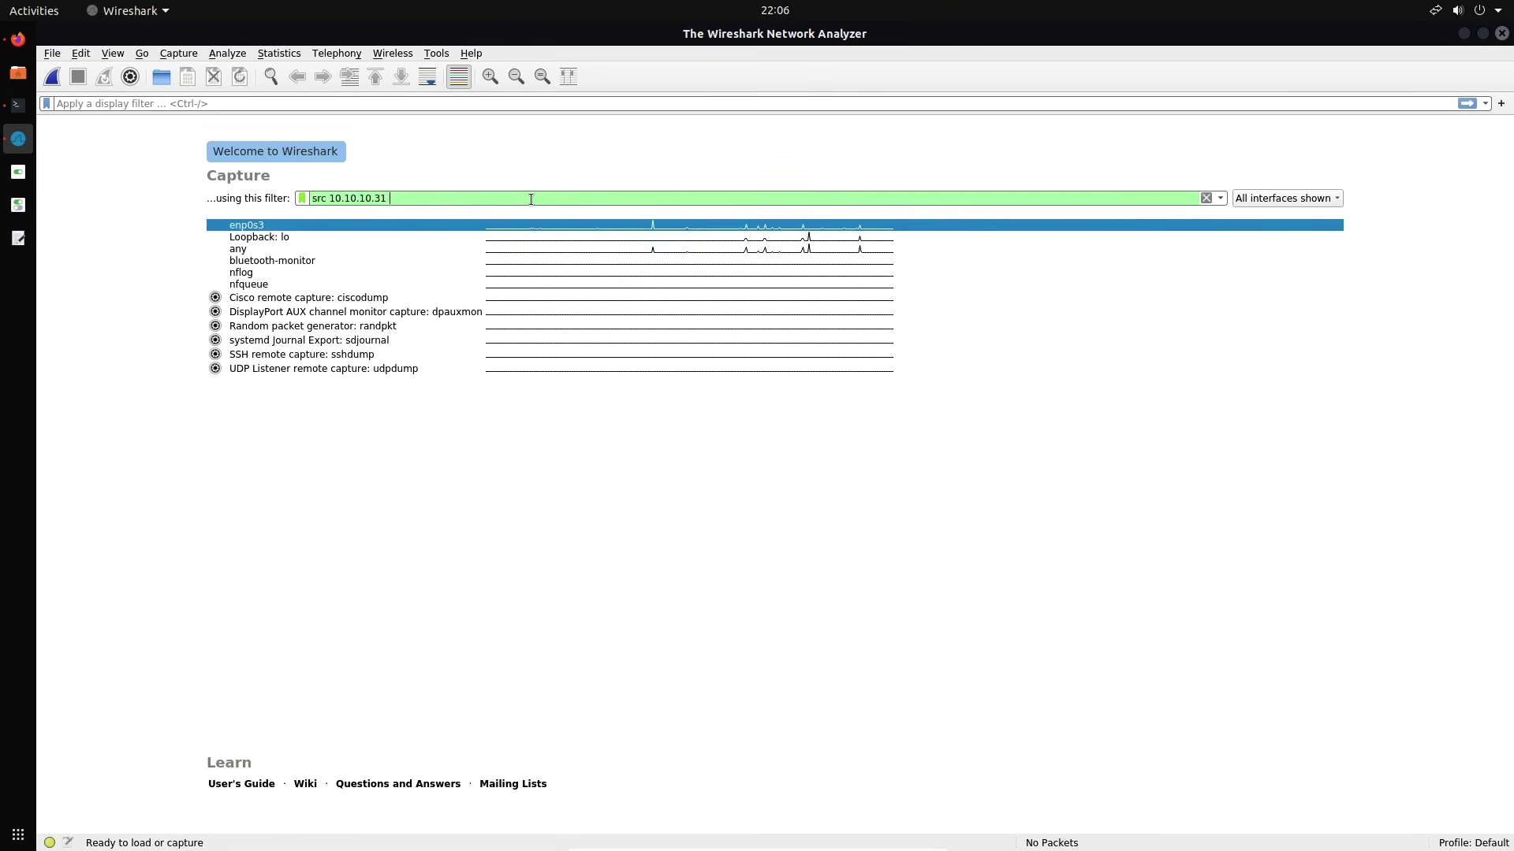
pyautogui.write('a')
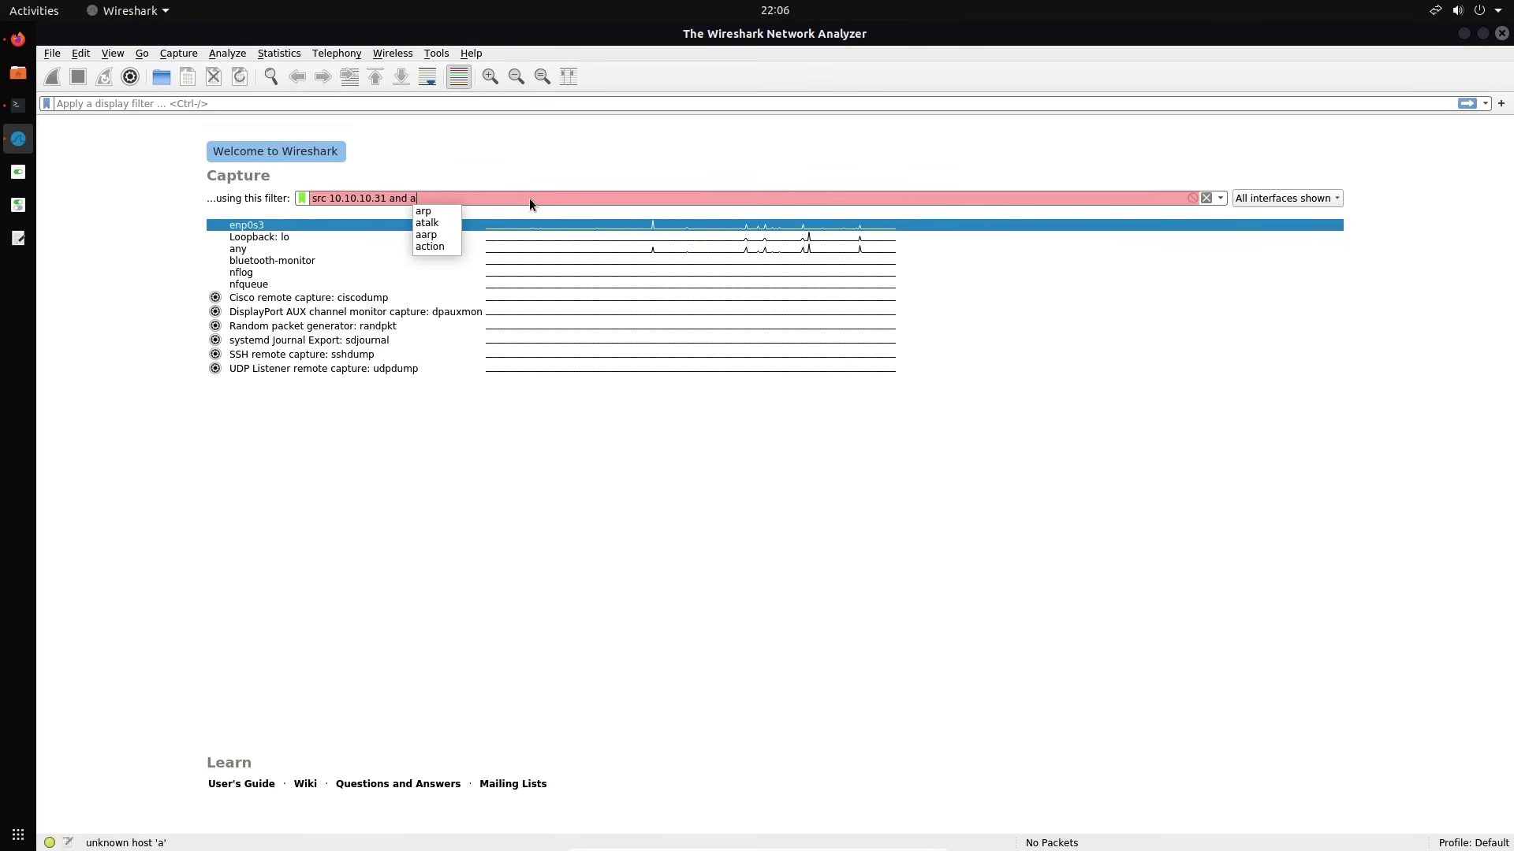
pyautogui.press('BackSpace')
pyautogui.write('http')
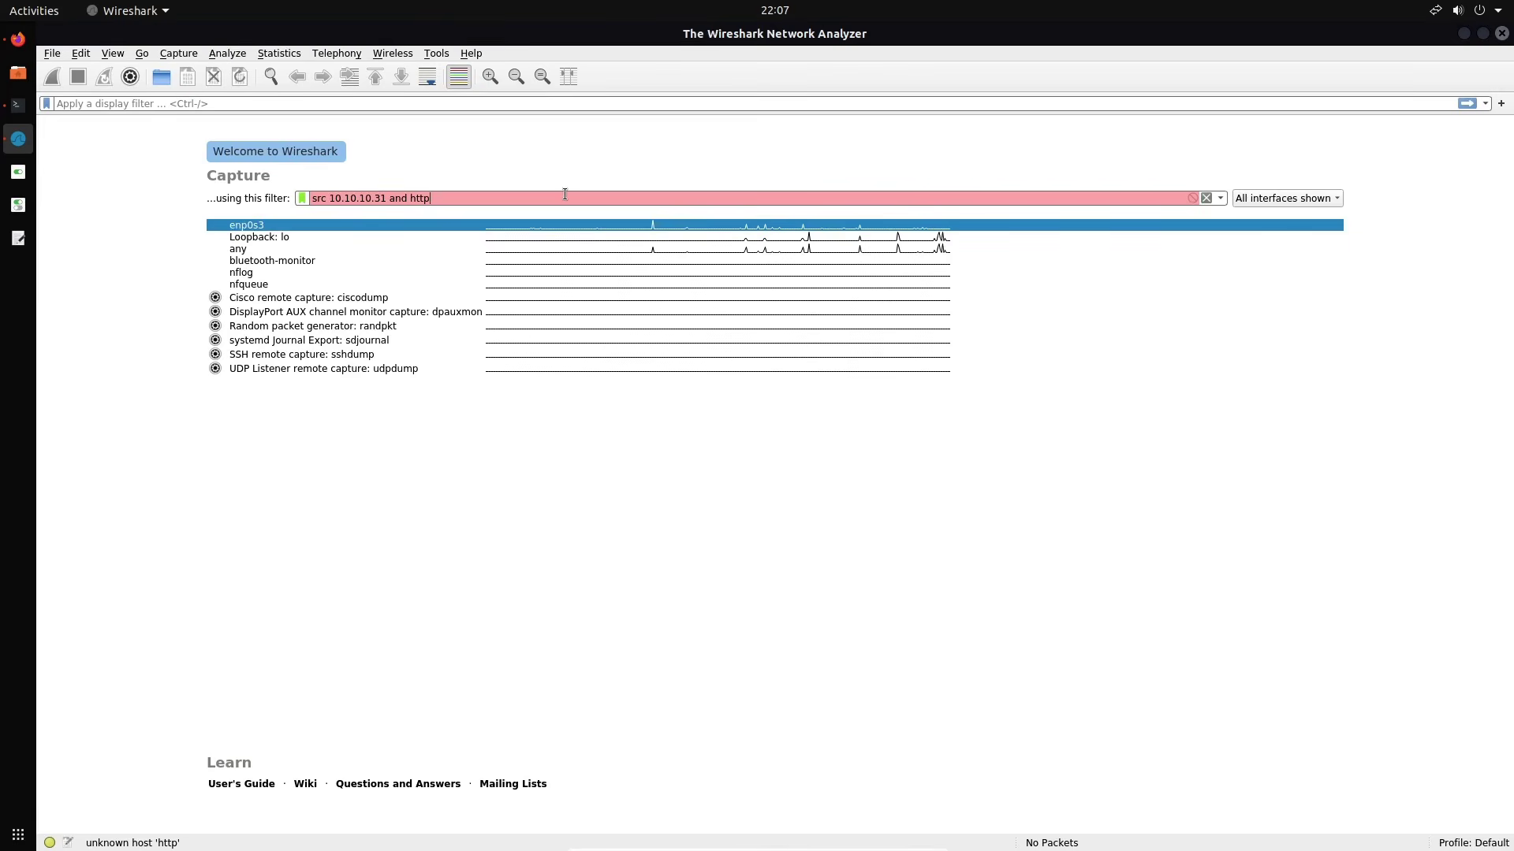
# Change the capture filter to 'src 10.10.10.31 and port 80', correcting the source address digits
pyautogui.press('BackSpace')
pyautogui.press('BackSpace')
pyautogui.press('BackSpace')
pyautogui.press('BackSpace')
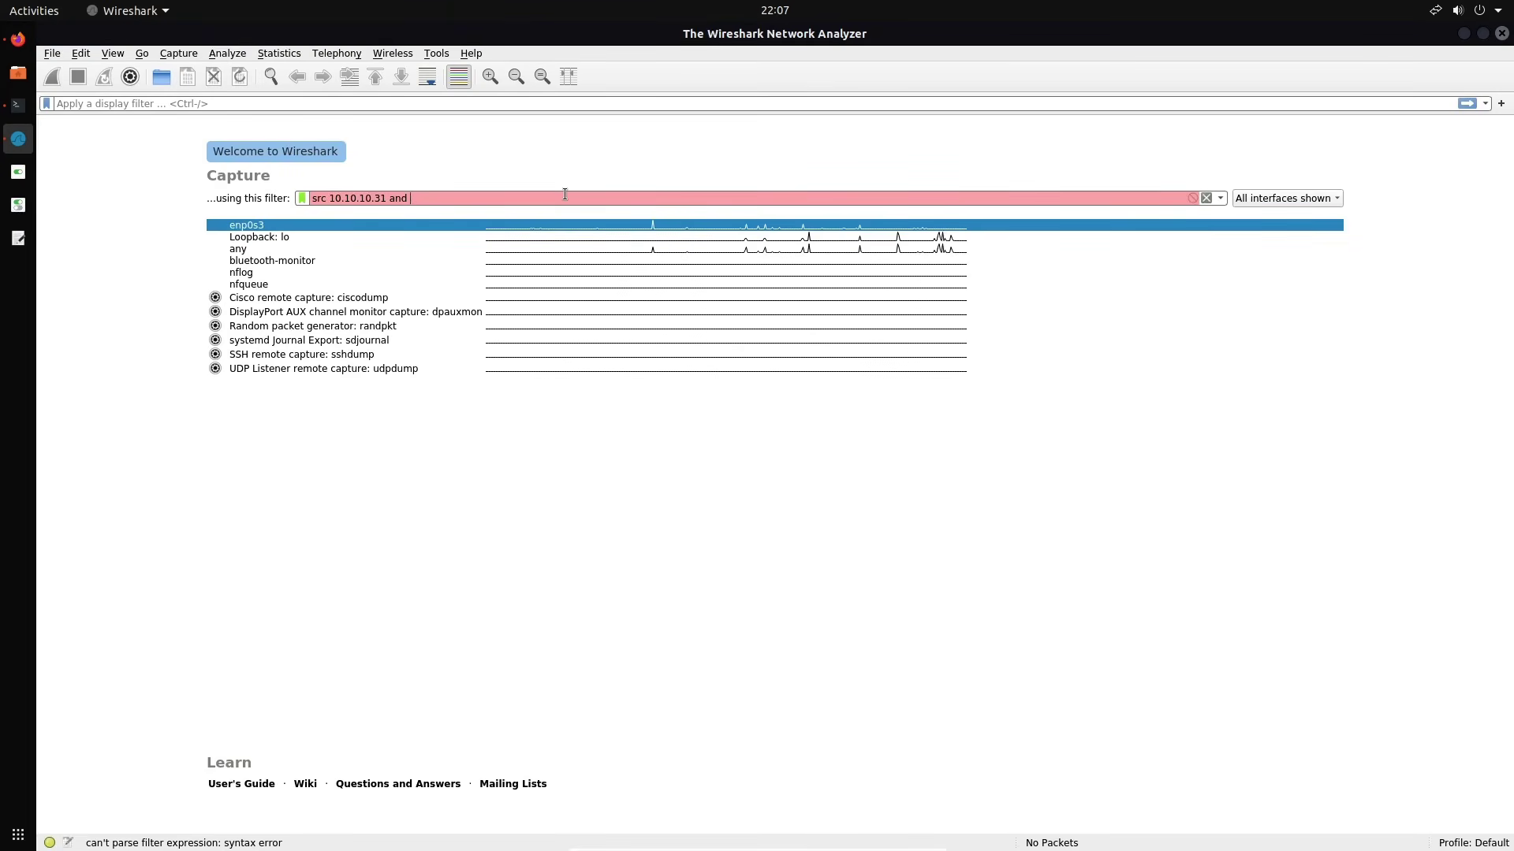
pyautogui.write('port 80')
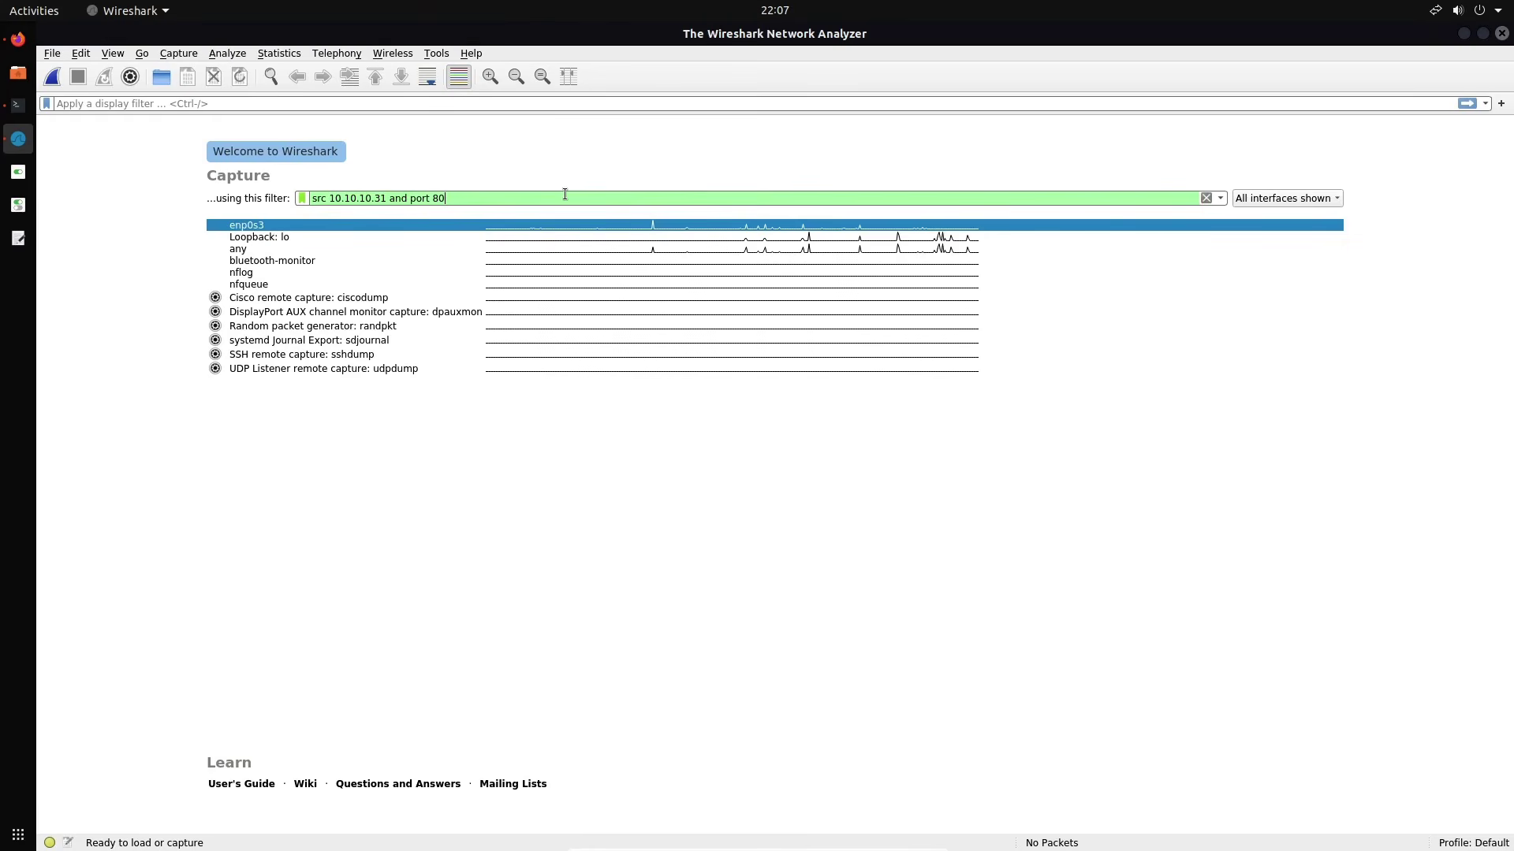
pyautogui.press('Left')
pyautogui.press('Left')
pyautogui.press('Left')
pyautogui.press('Left')
pyautogui.press('Left')
pyautogui.press('Left')
pyautogui.press('Left')
pyautogui.press('Left')
pyautogui.press('Left')
pyautogui.press('Left')
pyautogui.press('BackSpace')
pyautogui.press('BackSpace')
pyautogui.write('1')
pyautogui.press('BackSpace')
pyautogui.write('31')
# Start capturing on enp0s3, then reload the Mutillidae login page in Firefox and resend its data
pyautogui.doubleClick(331, 228)
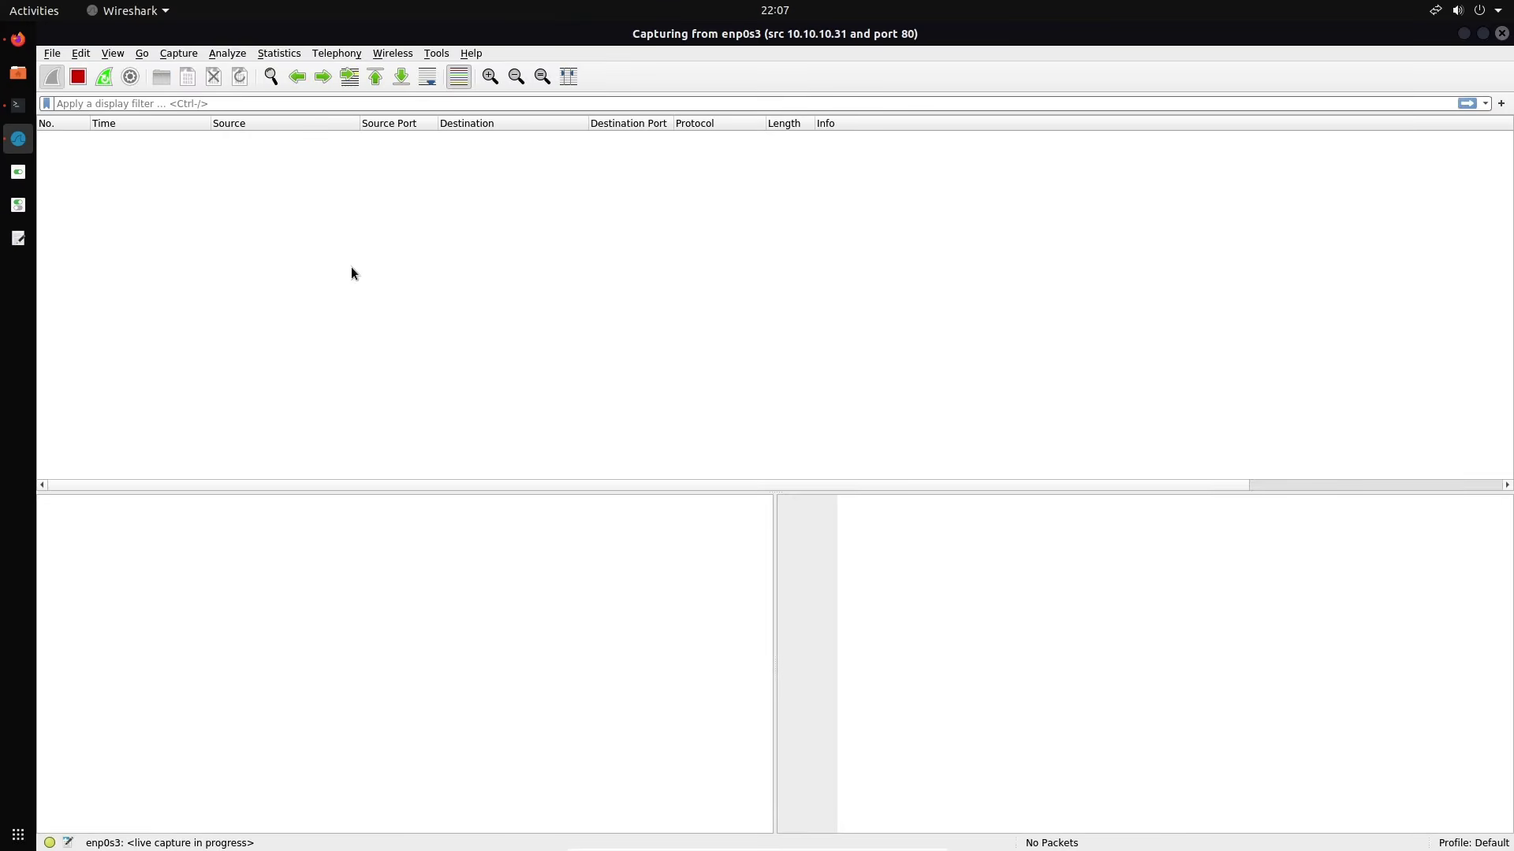
pyautogui.click(19, 41)
pyautogui.click(112, 72)
pyautogui.click(896, 502)
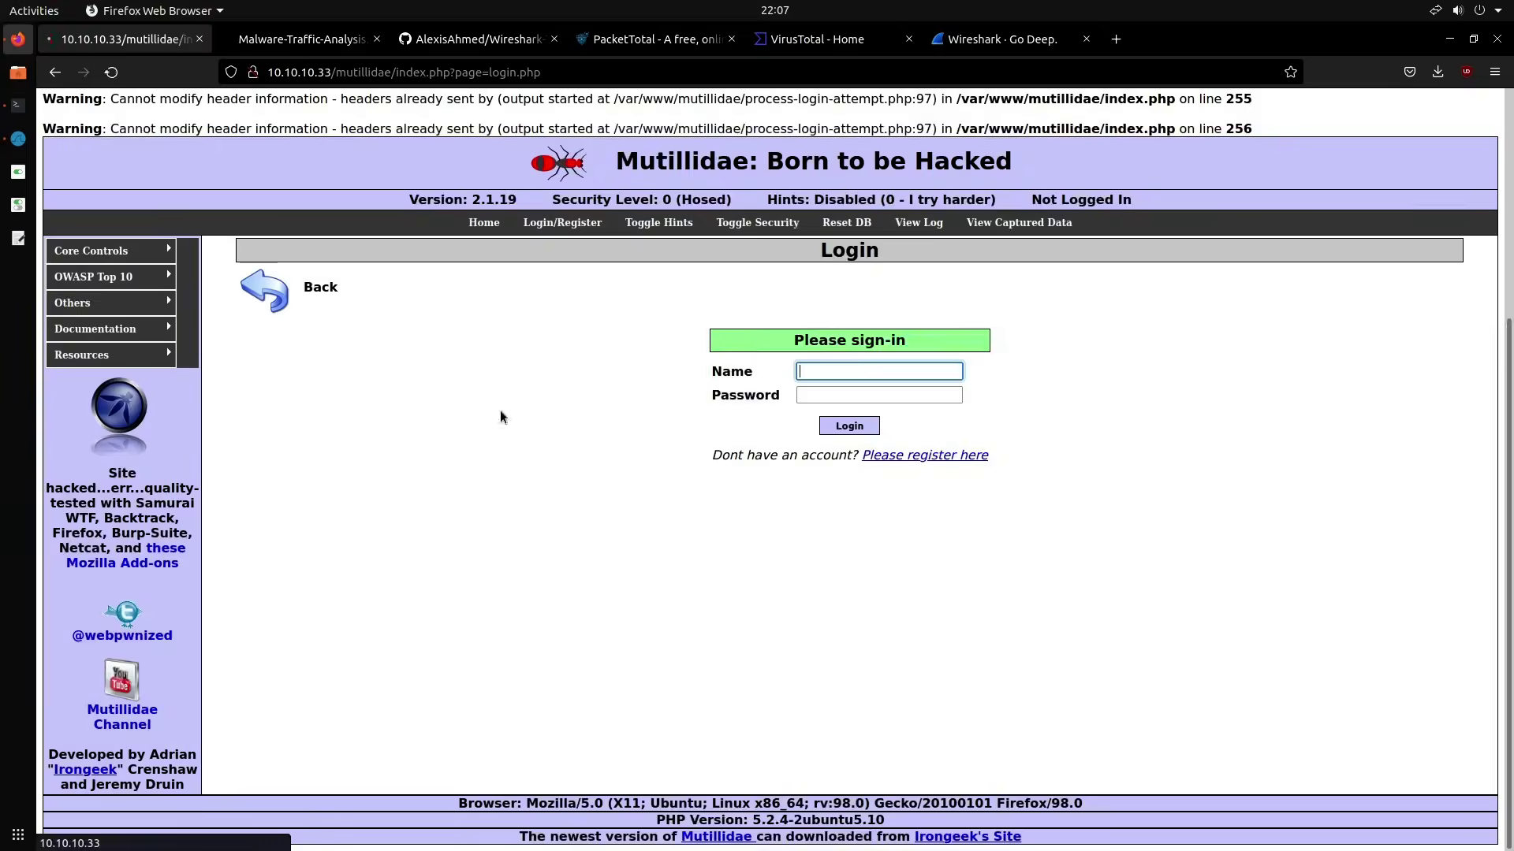
# Review the captured port-80 packets in Wireshark and stop the capture at 31 packets
pyautogui.click(19, 141)
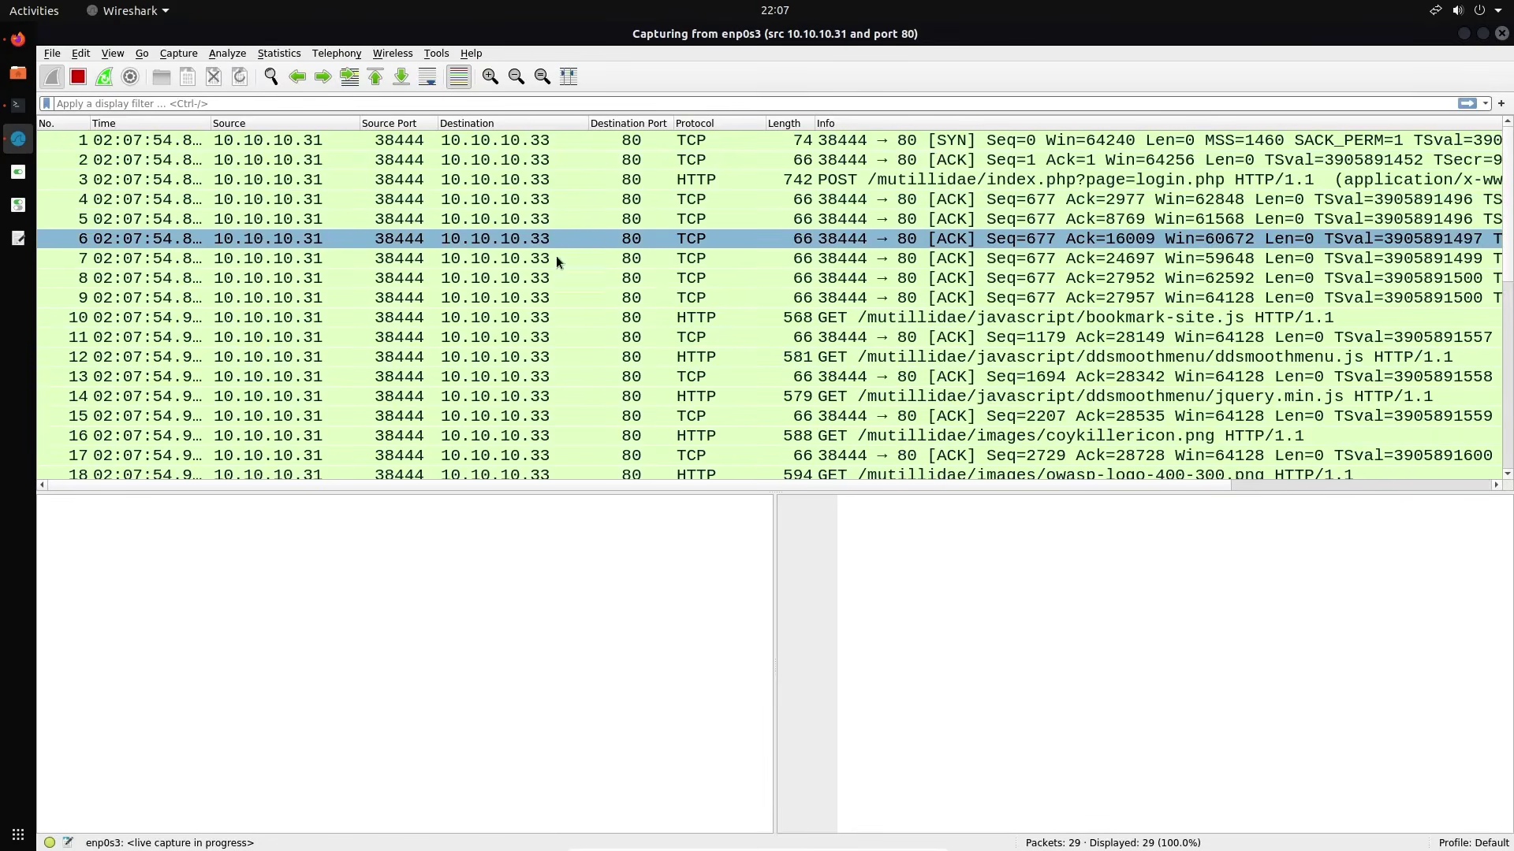
pyautogui.scroll(-4, 726, 266)
pyautogui.scroll(4, 725, 267)
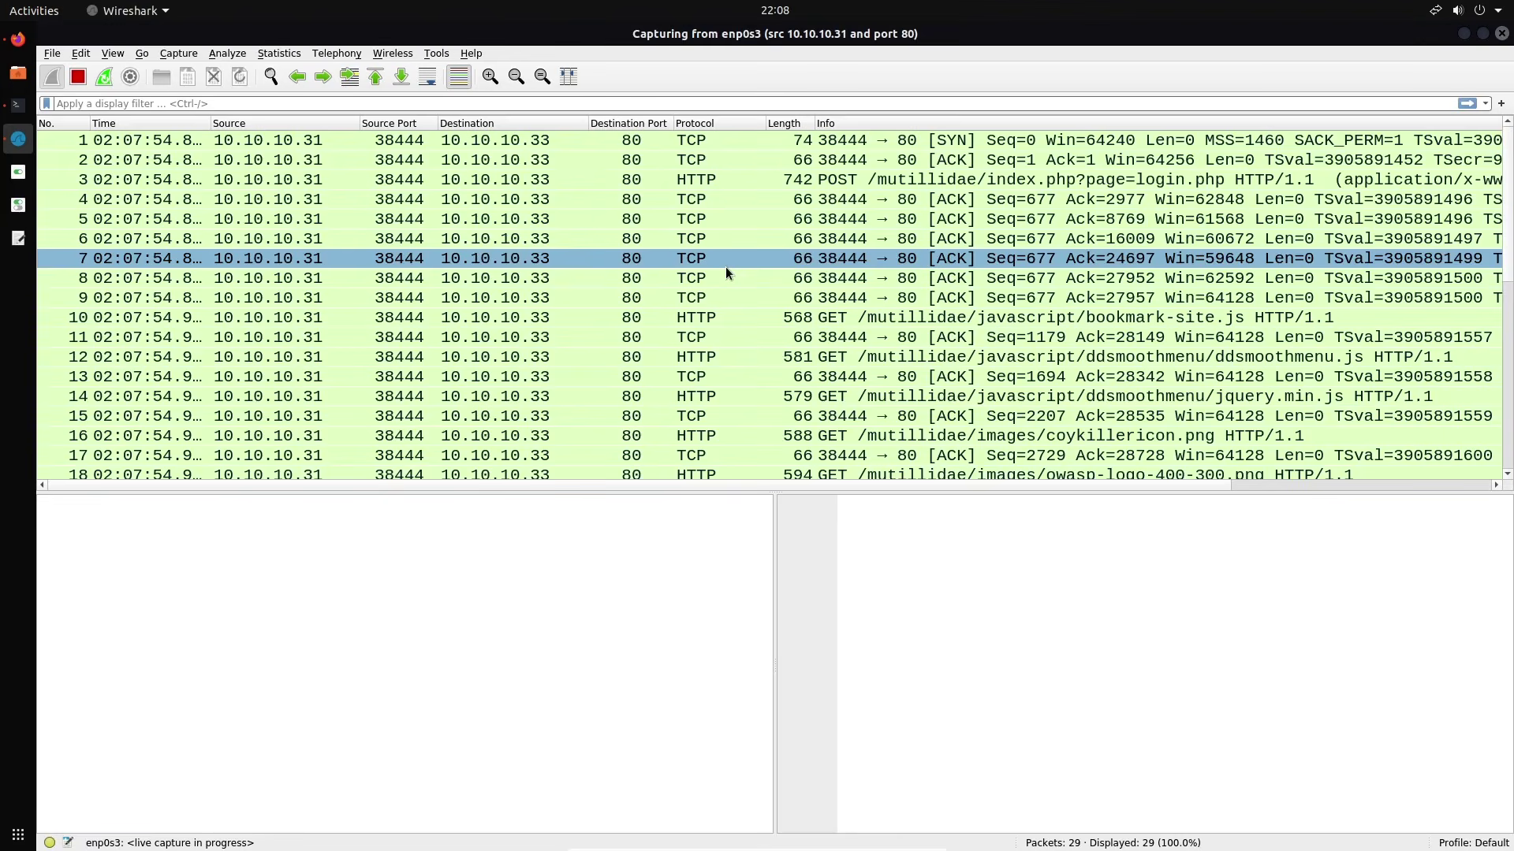
pyautogui.scroll(-4, 726, 266)
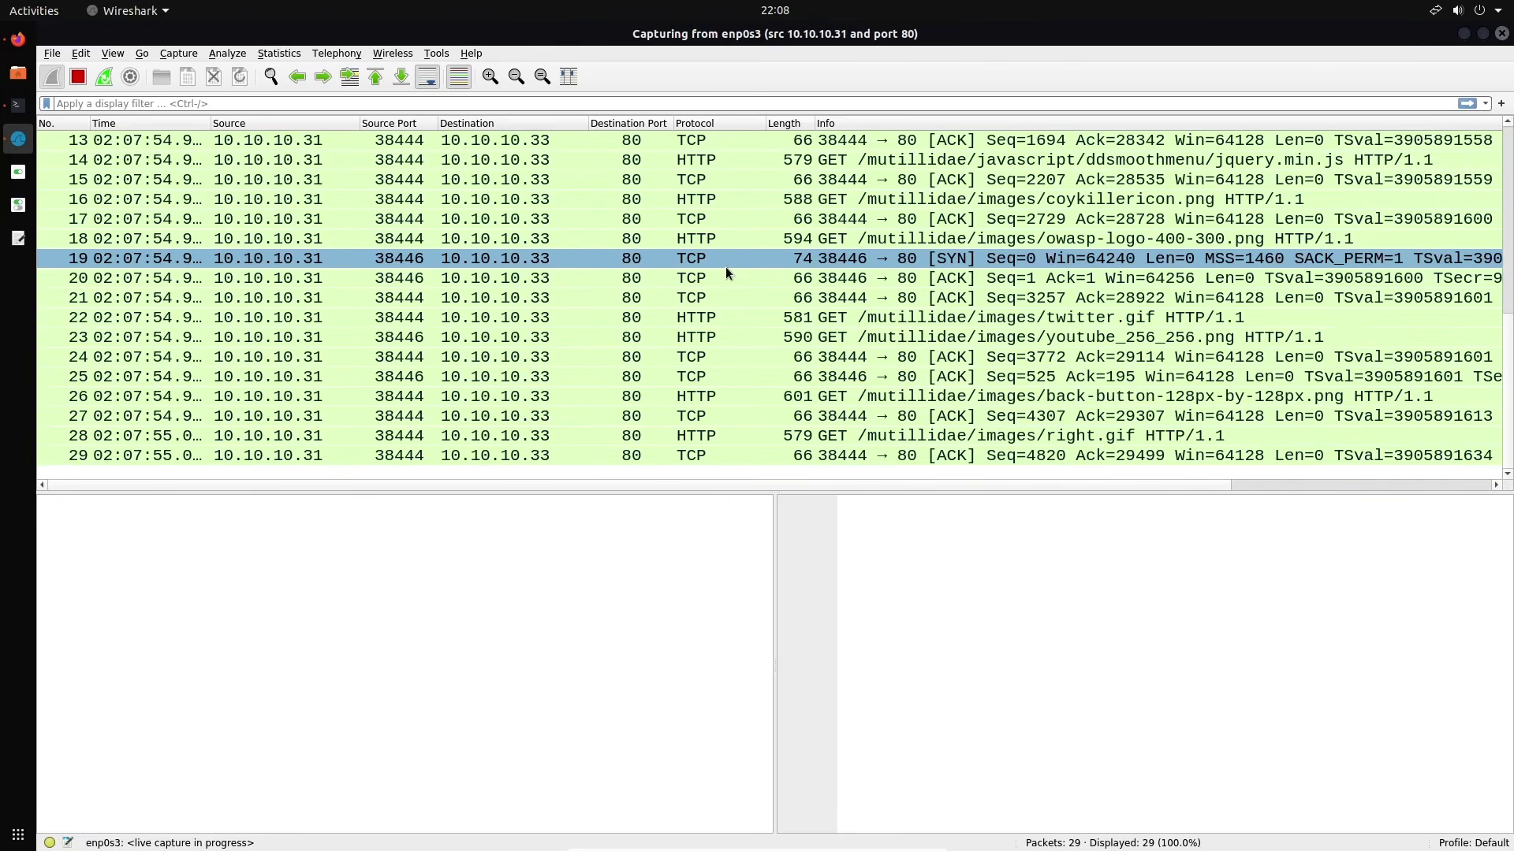
pyautogui.scroll(4, 725, 267)
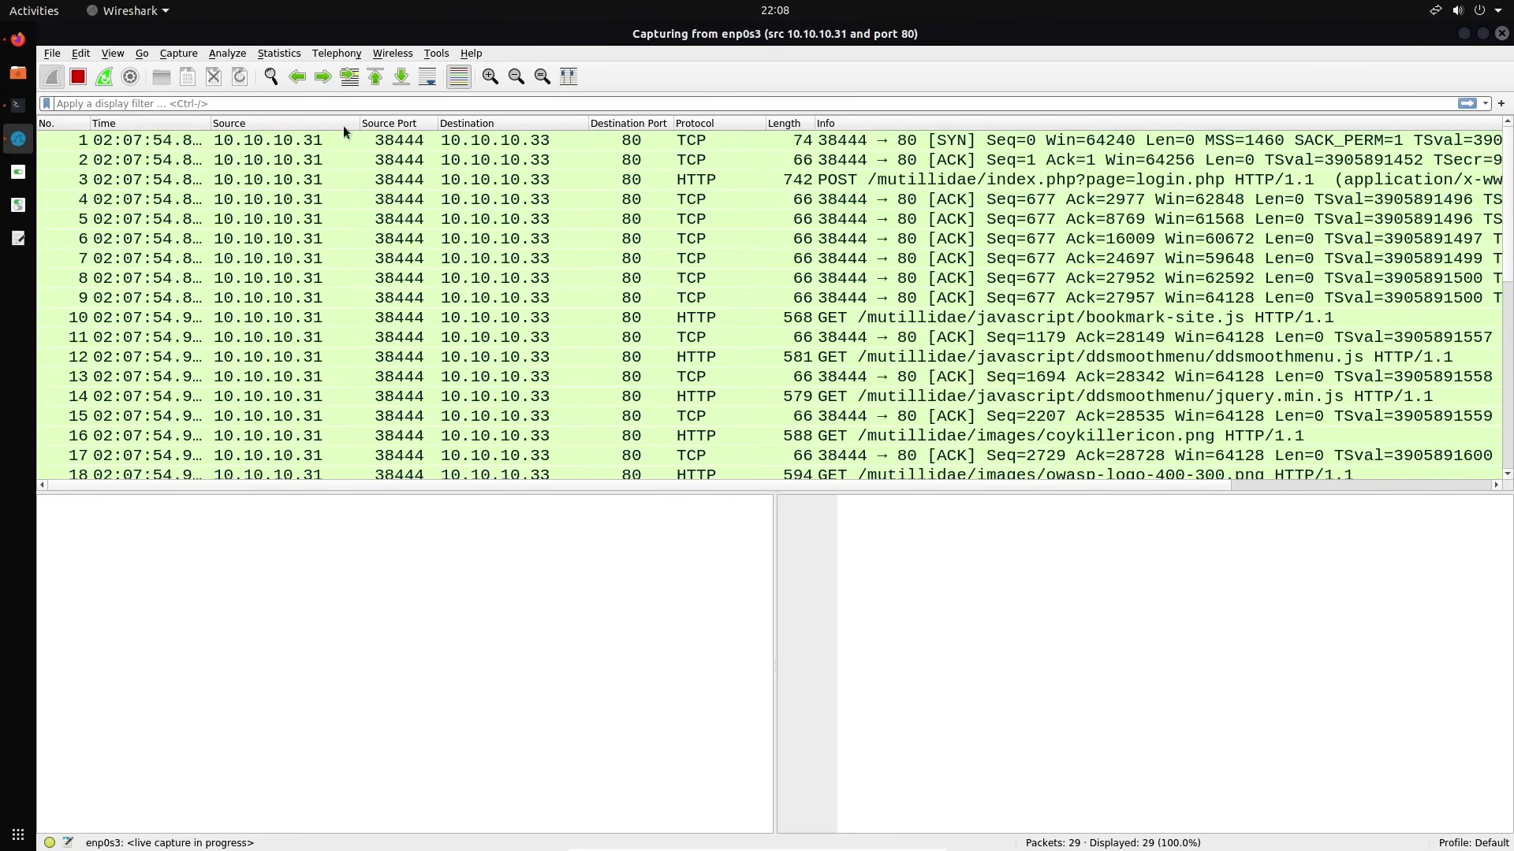
pyautogui.click(69, 82)
# Discard the filtered capture, empty the capture filter, and start an unfiltered capture on enp0s3
pyautogui.click(221, 79)
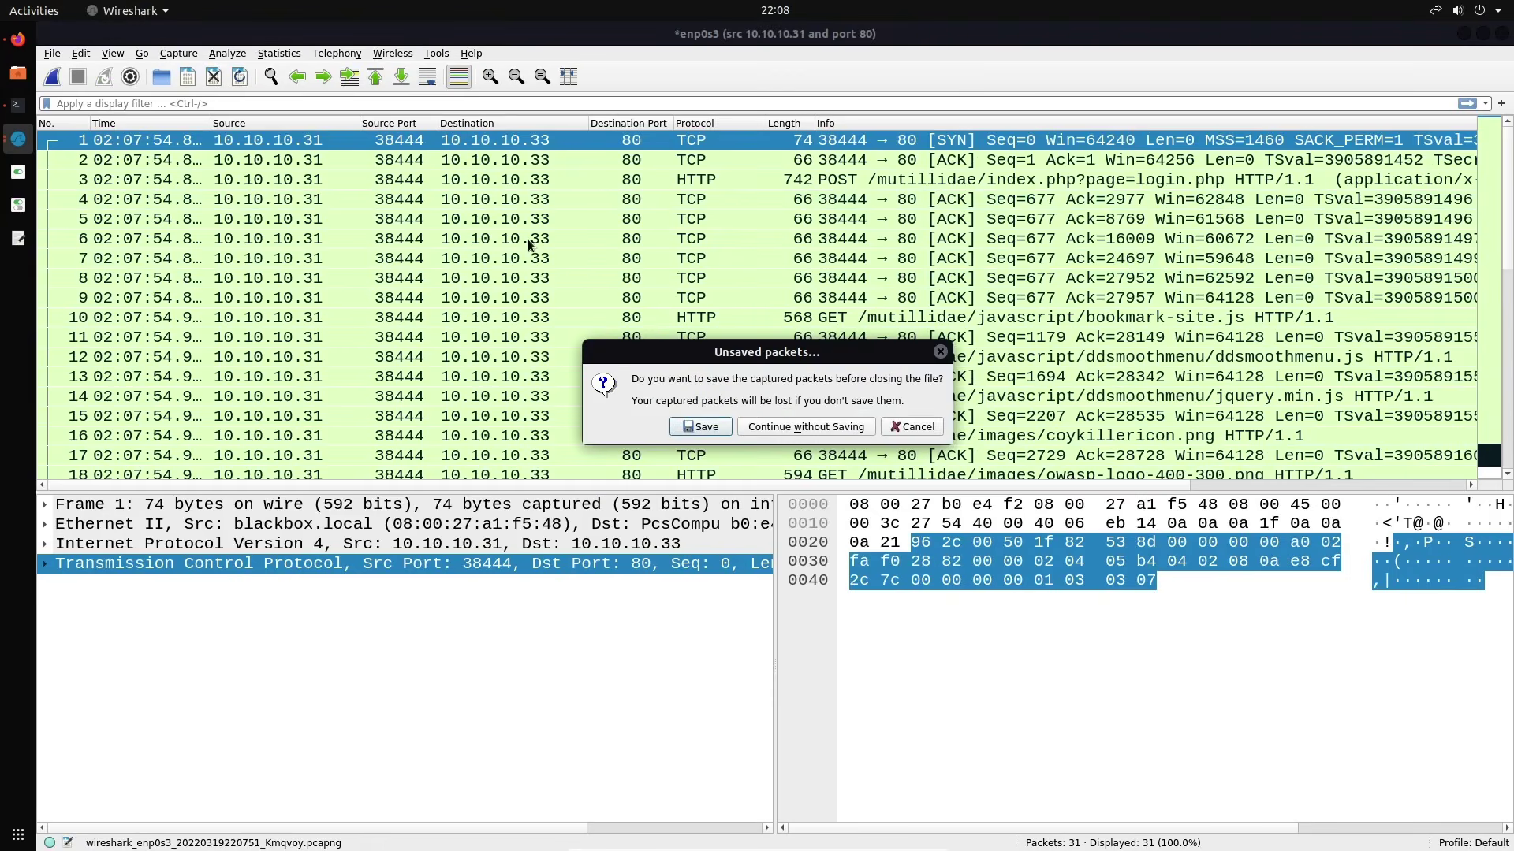
pyautogui.click(802, 428)
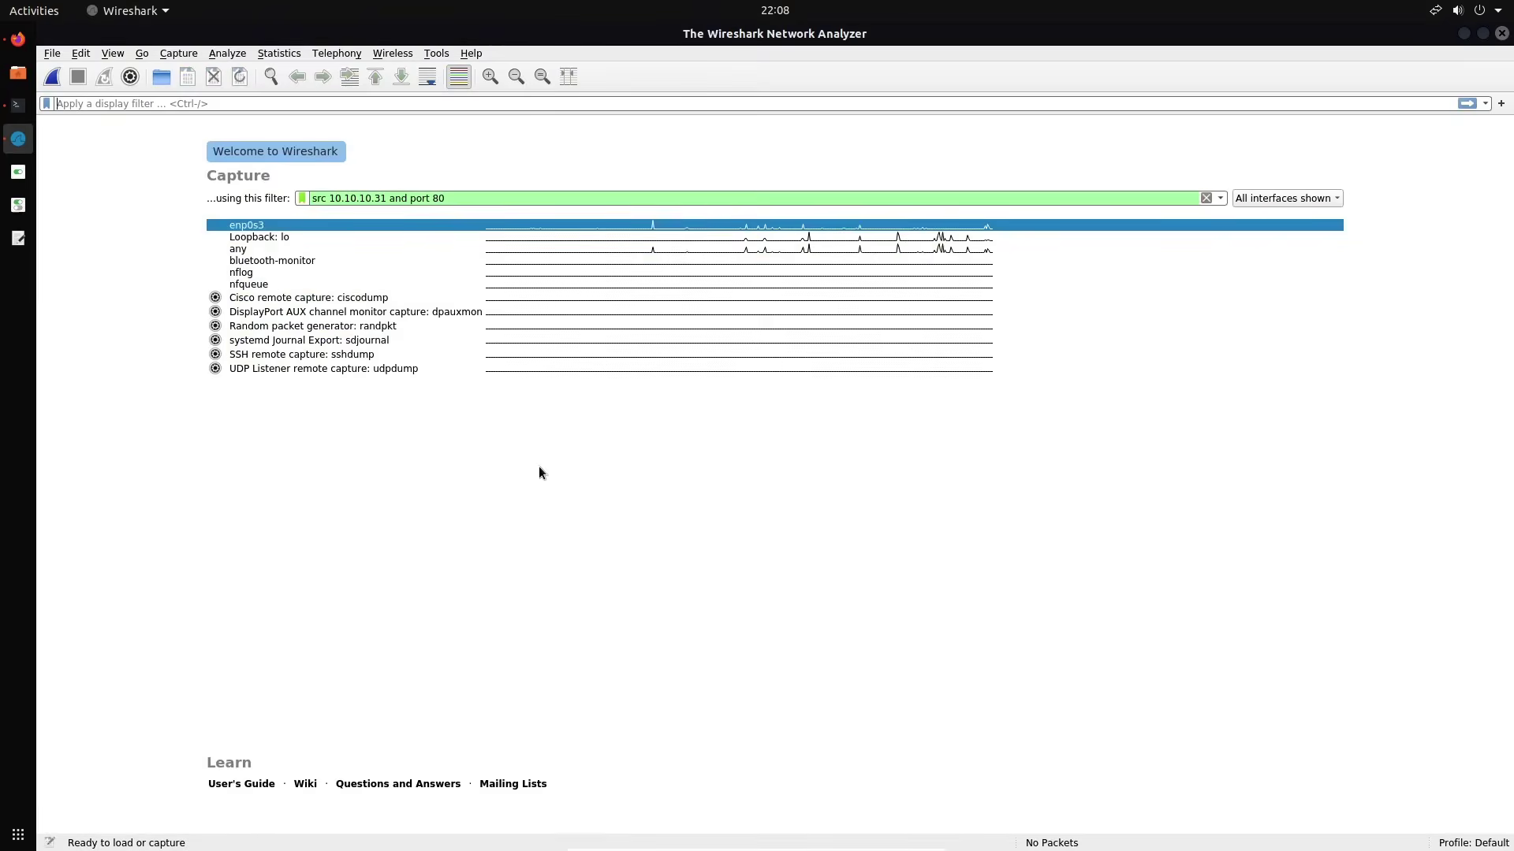
pyautogui.tripleClick(490, 201)
pyautogui.press('BackSpace')
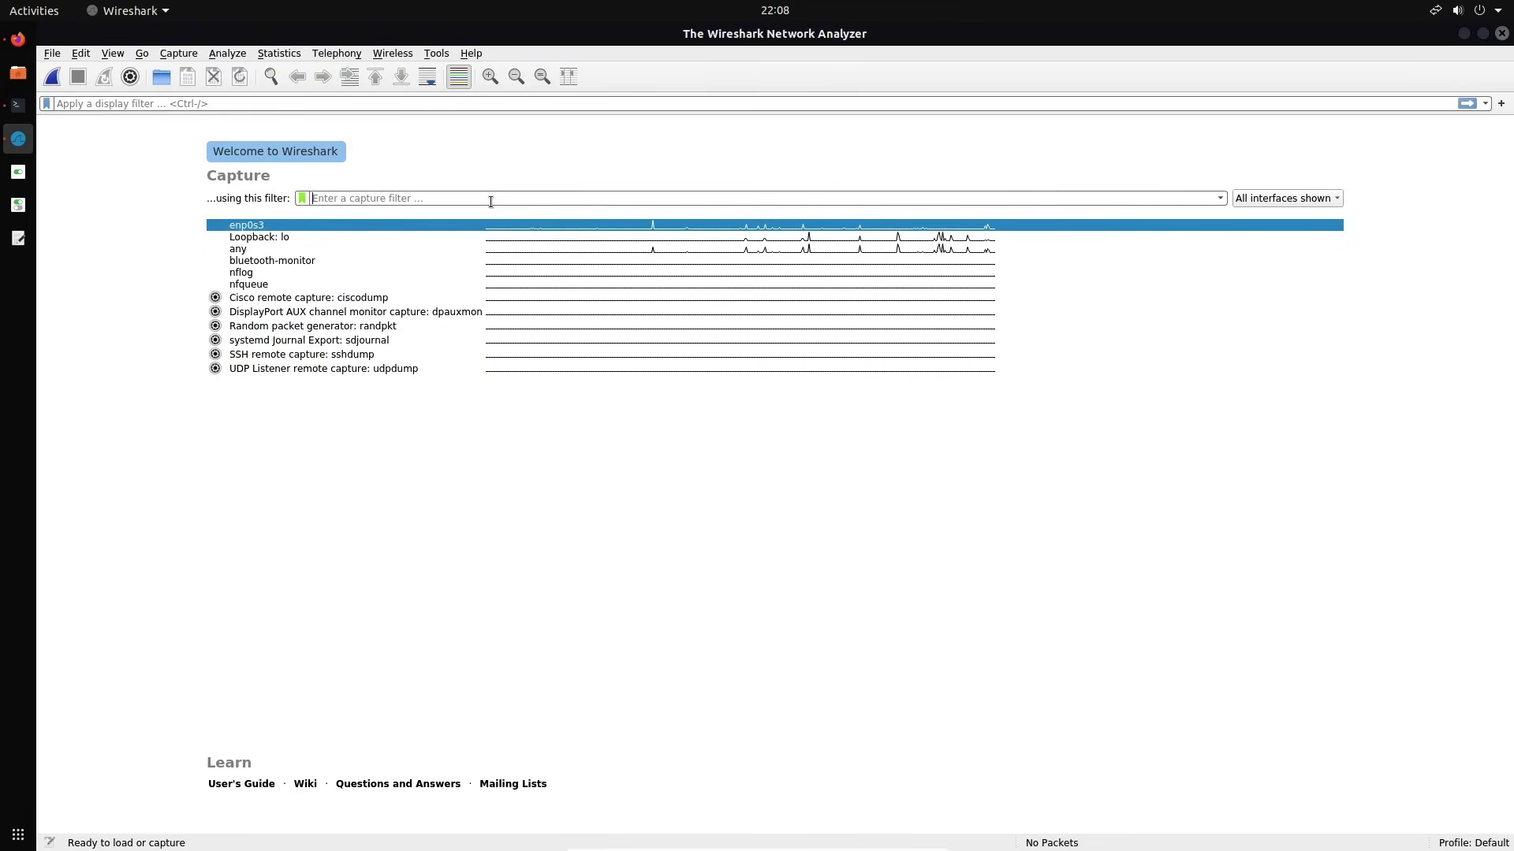
pyautogui.click(415, 473)
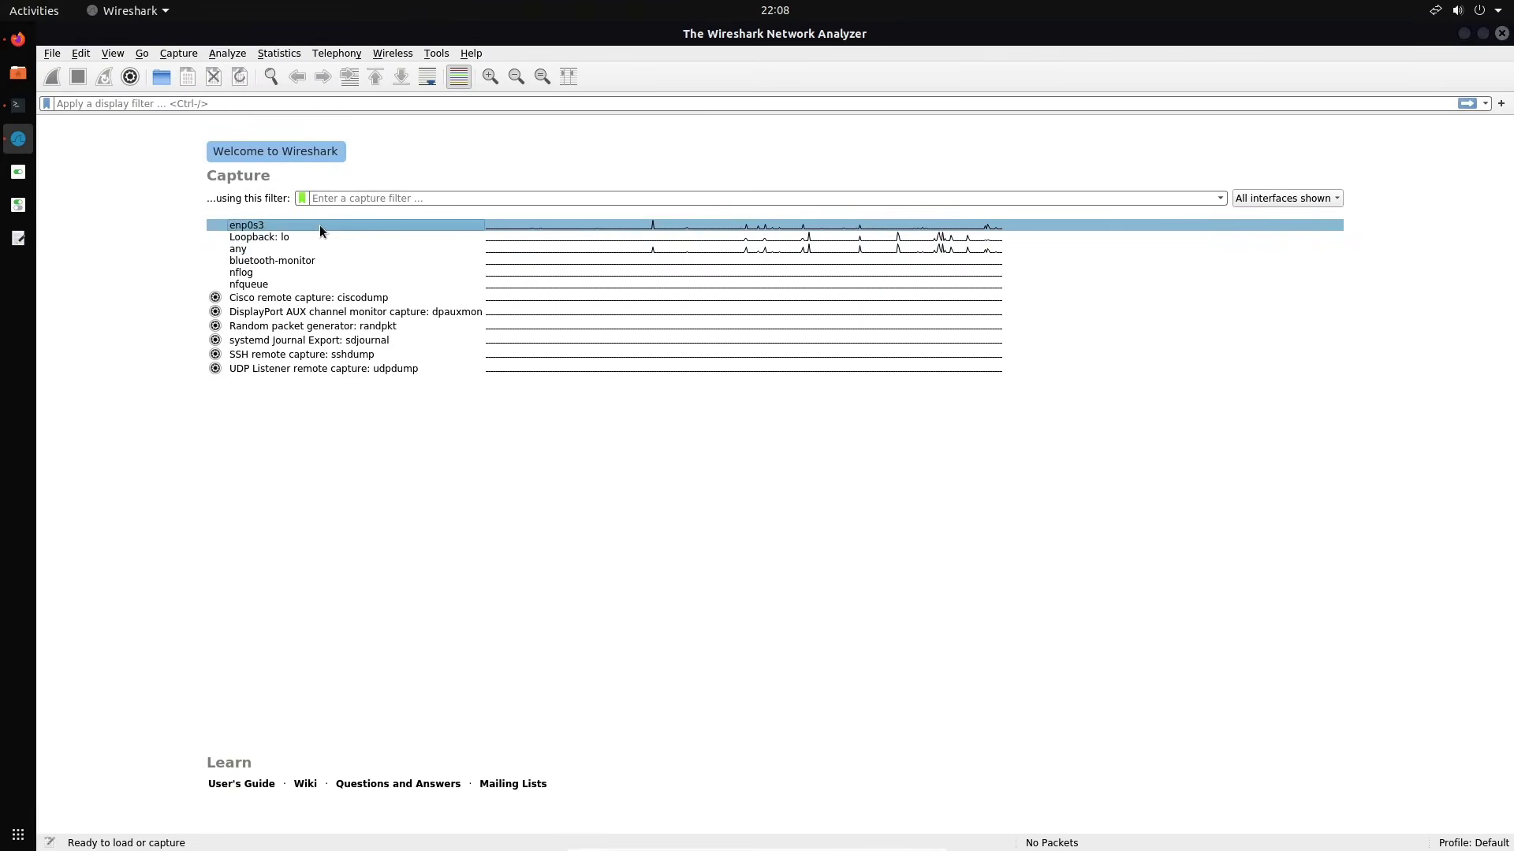
pyautogui.moveTo(375, 235)
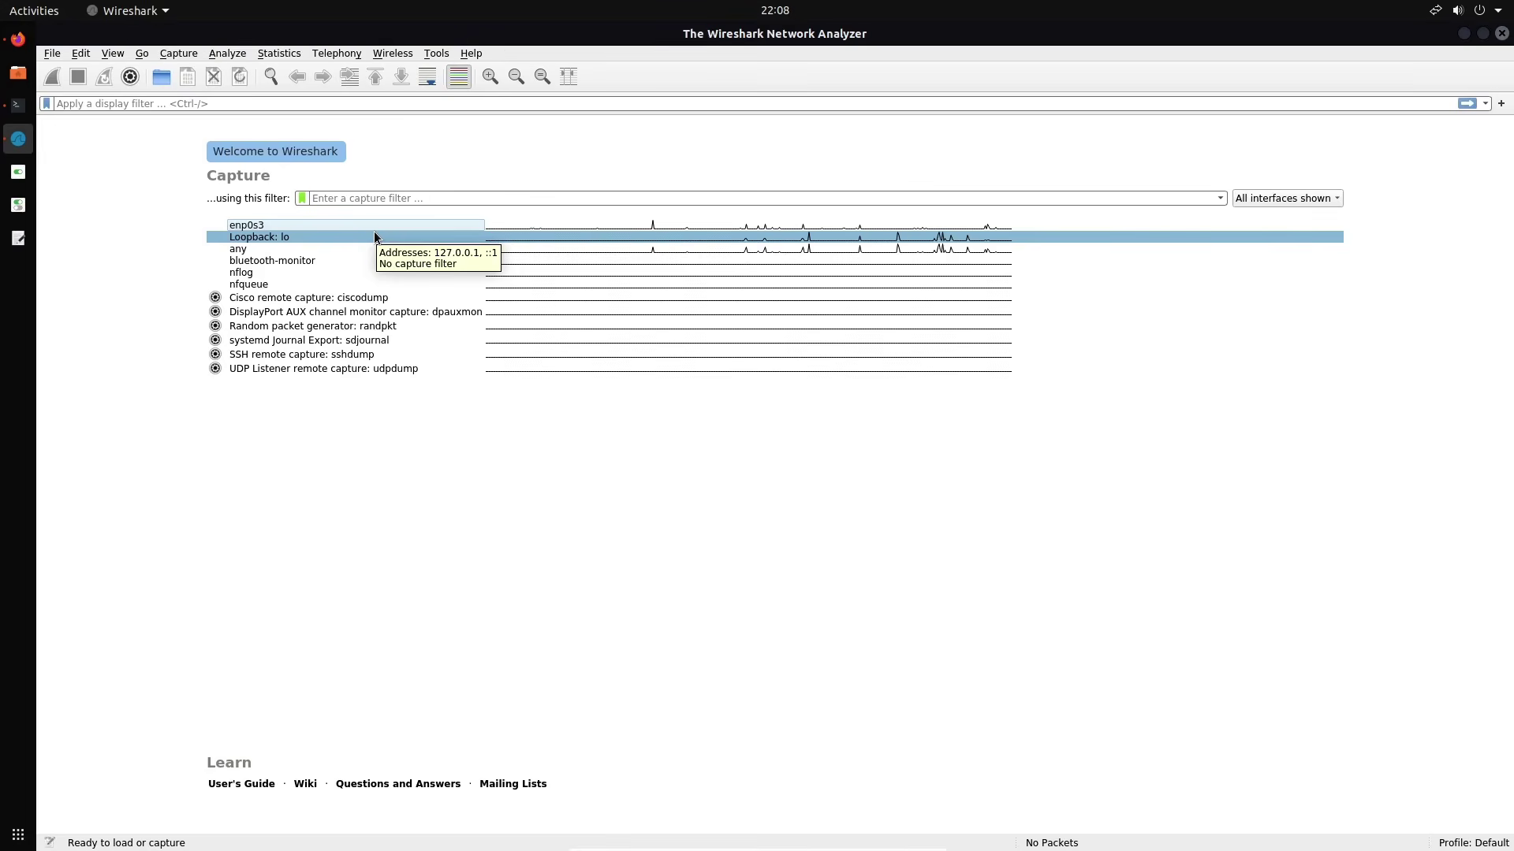
pyautogui.doubleClick(330, 230)
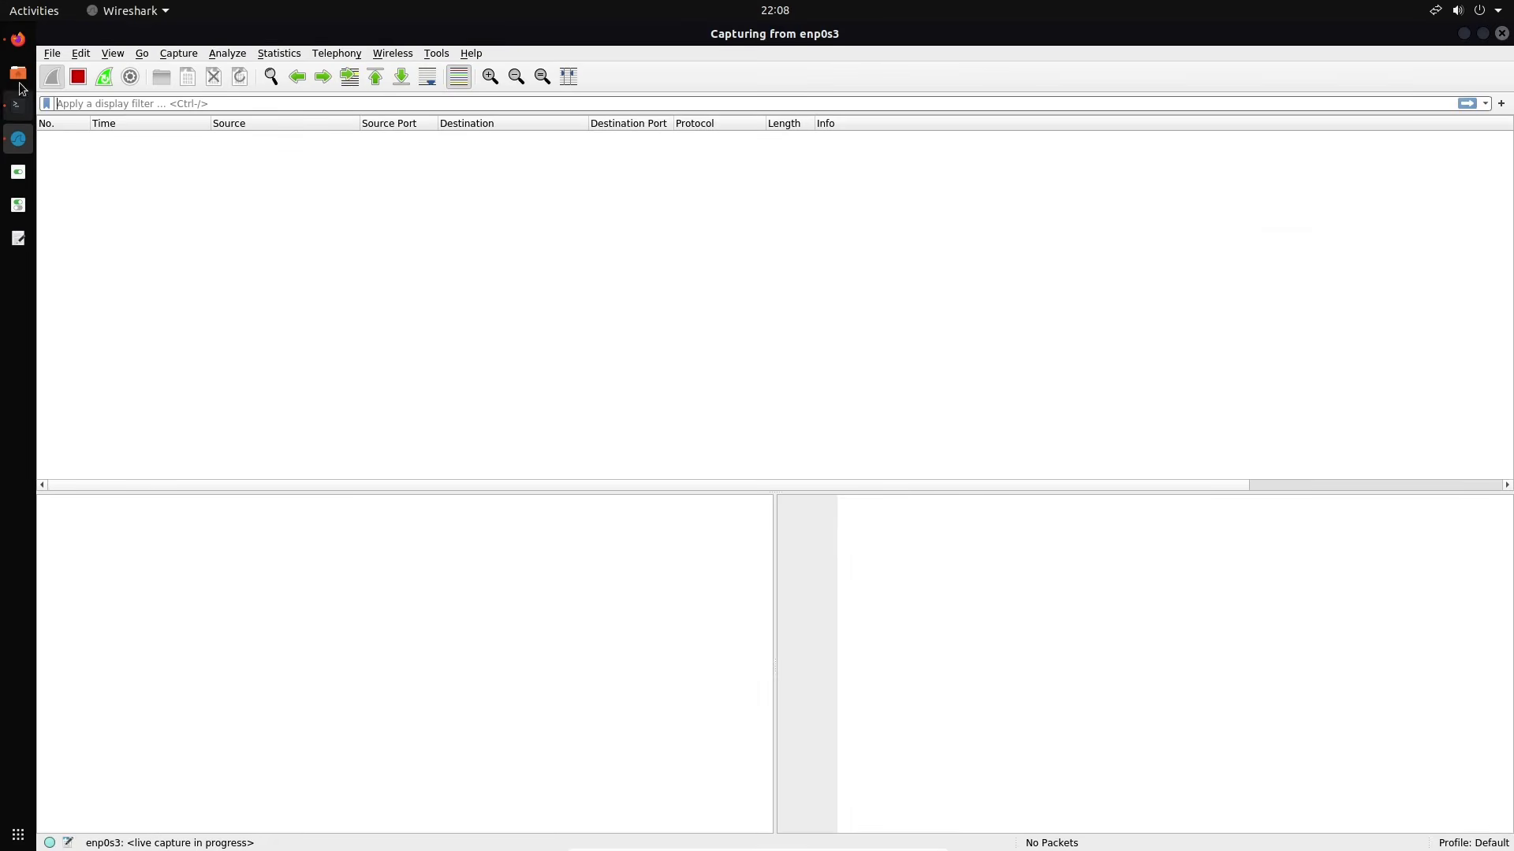
# Reload the Mutillidae login page in Firefox, resending its data
pyautogui.click(17, 39)
pyautogui.click(112, 72)
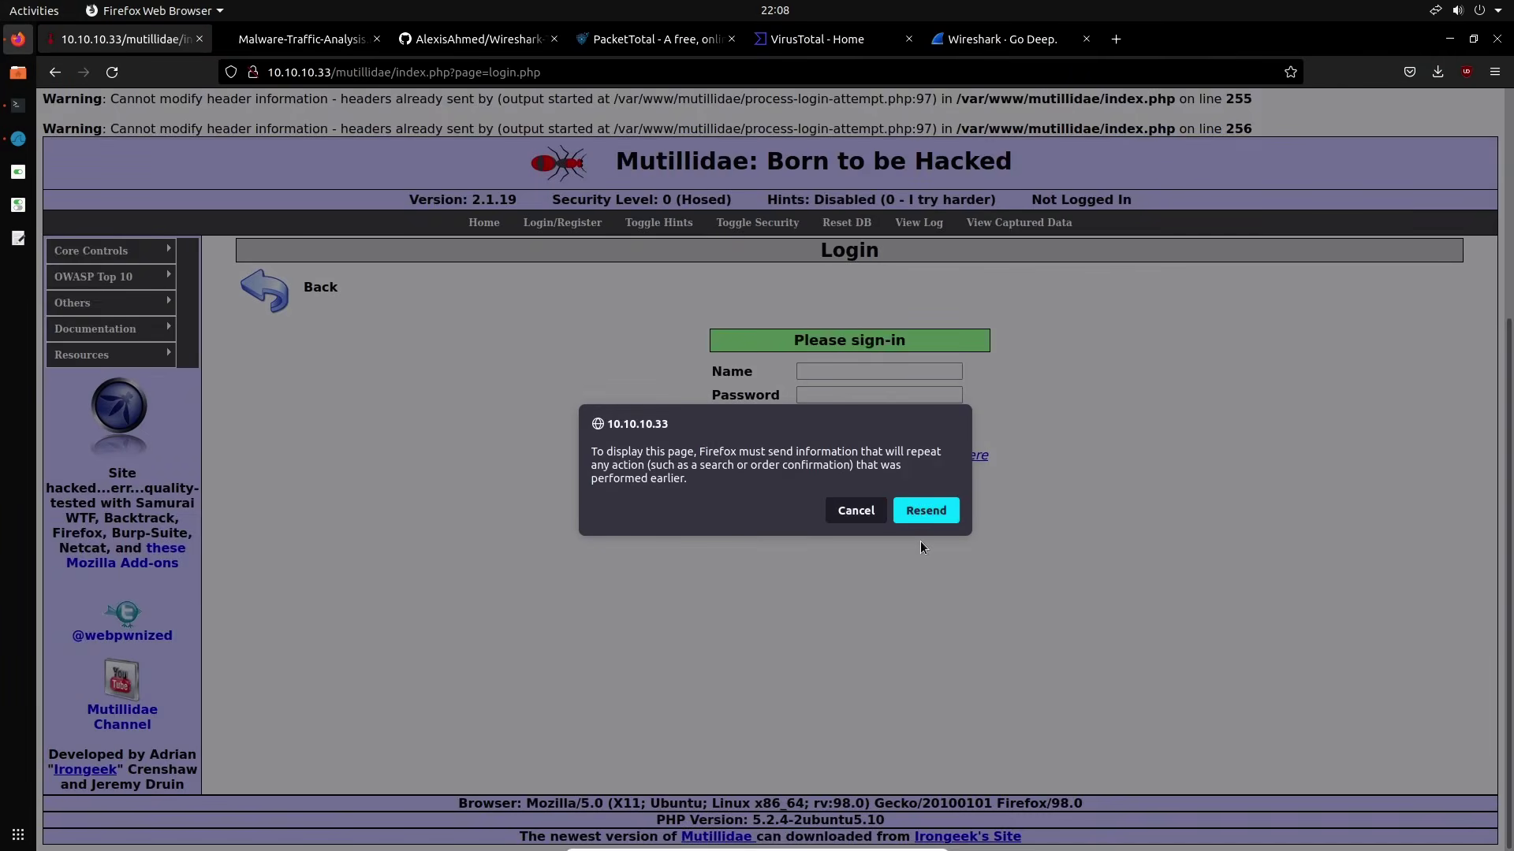
pyautogui.click(925, 510)
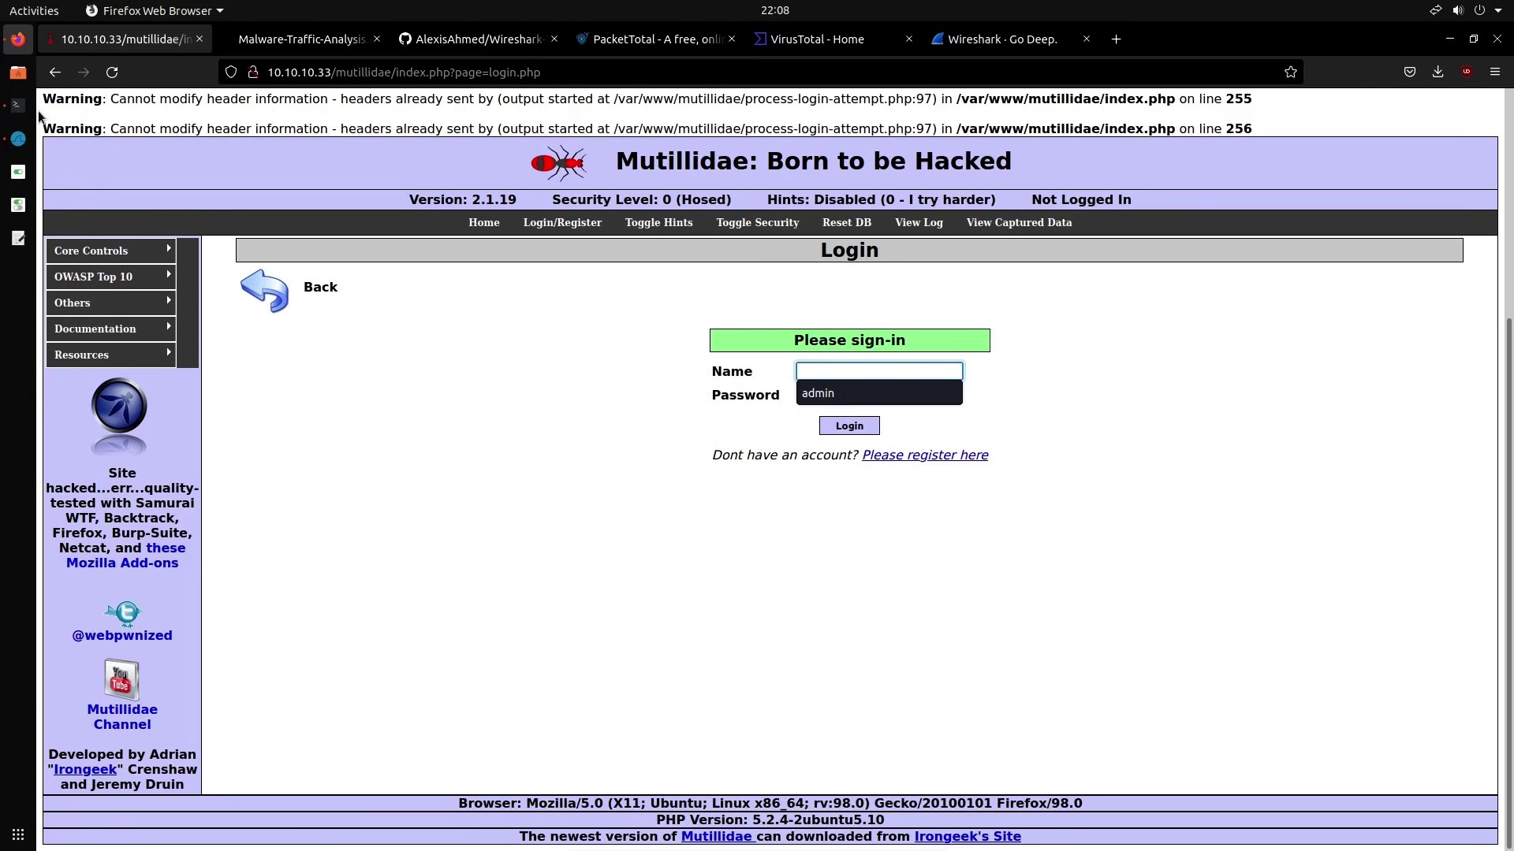
pyautogui.press('Escape')
# Rerun the earlier 'ping google.com' in Terminator, then stop it
pyautogui.click(17, 104)
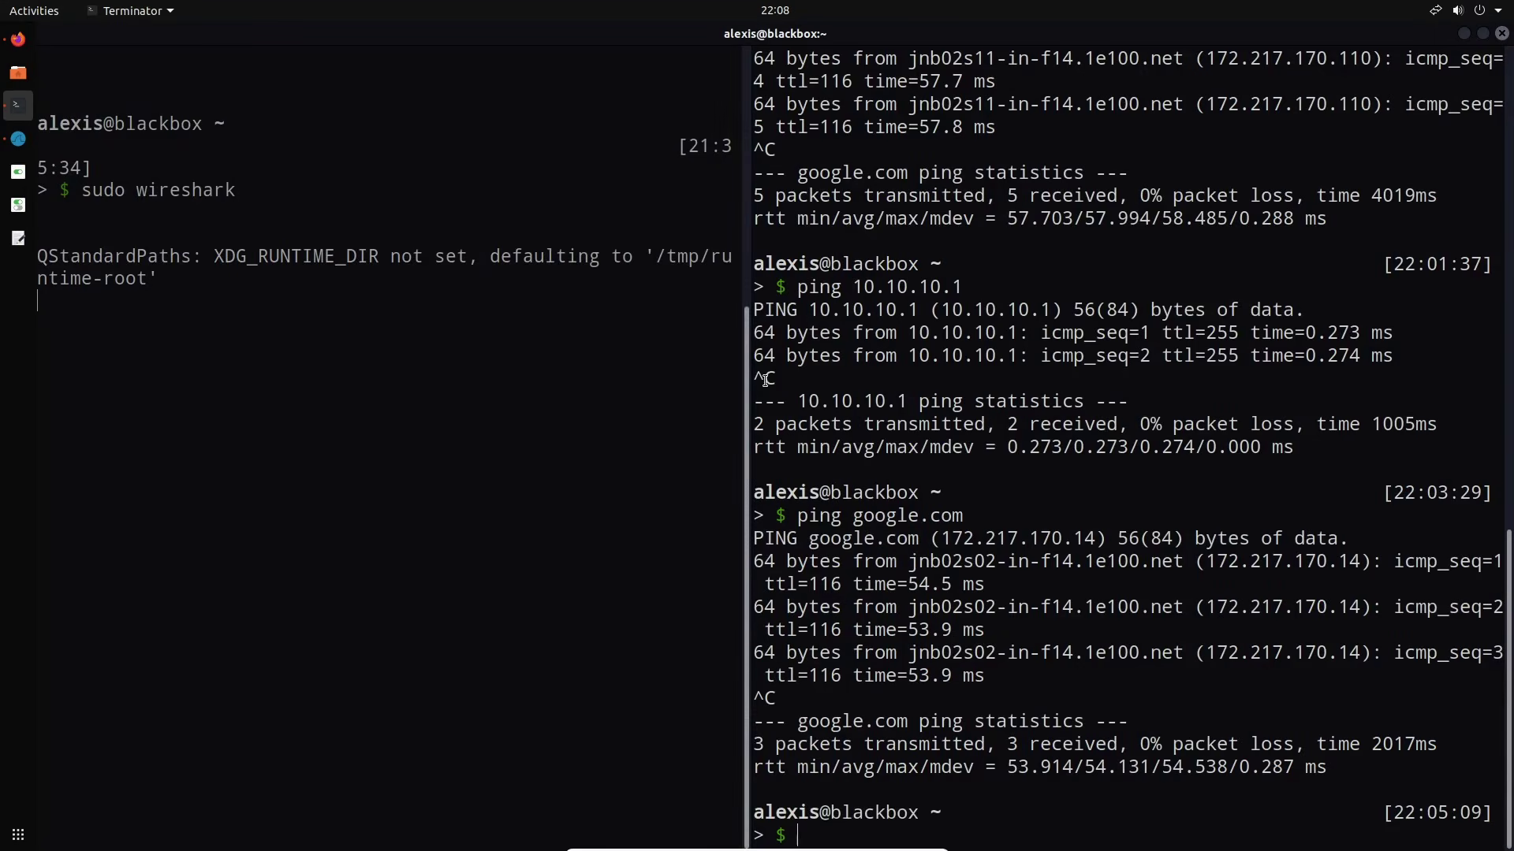
pyautogui.press('Up')
pyautogui.press('Return')
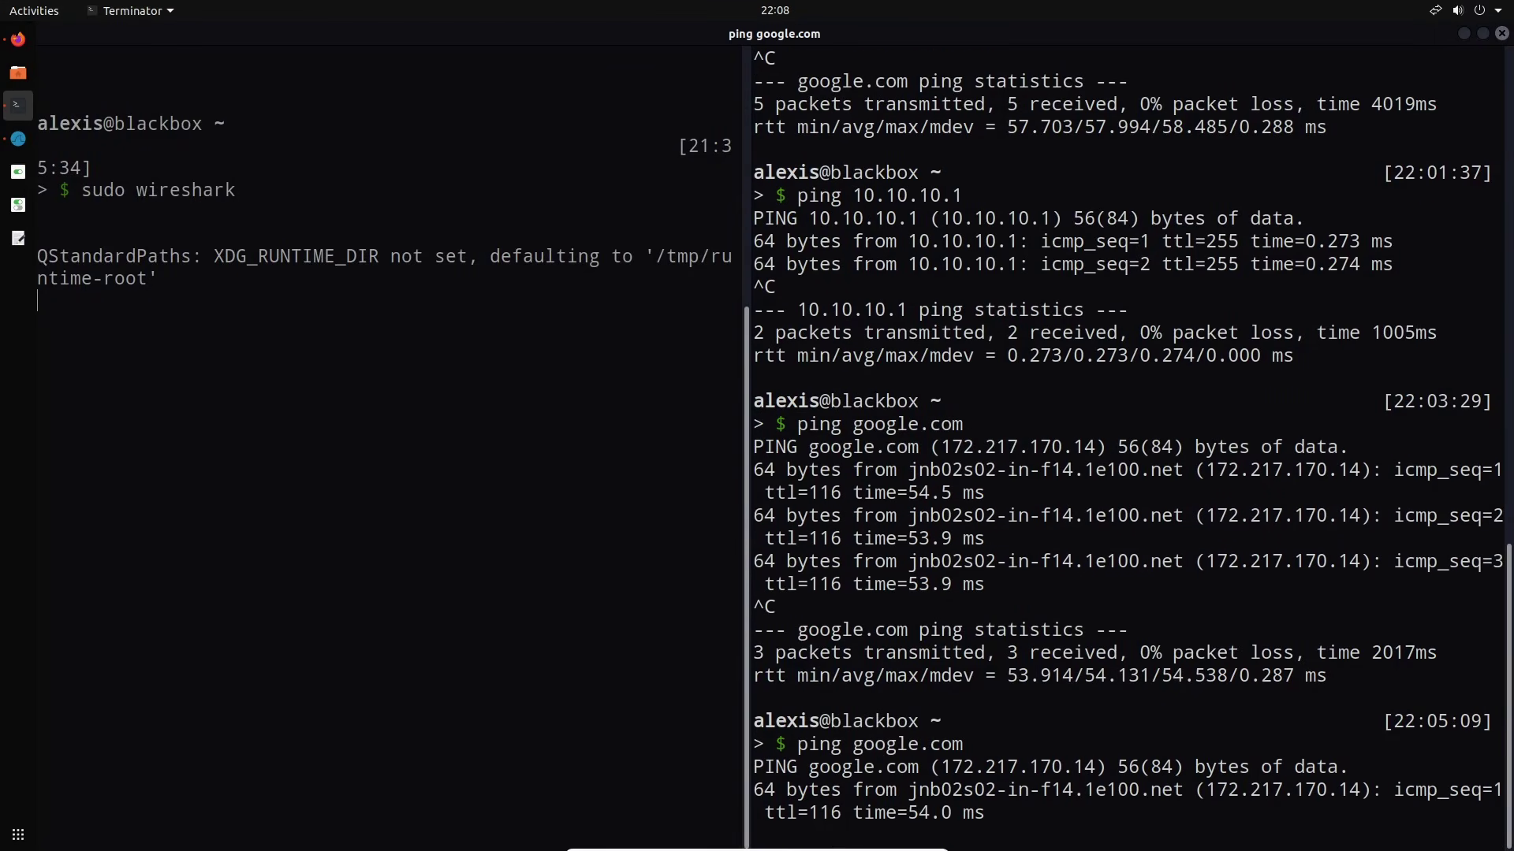
pyautogui.hotkey('ctrl', 'c')
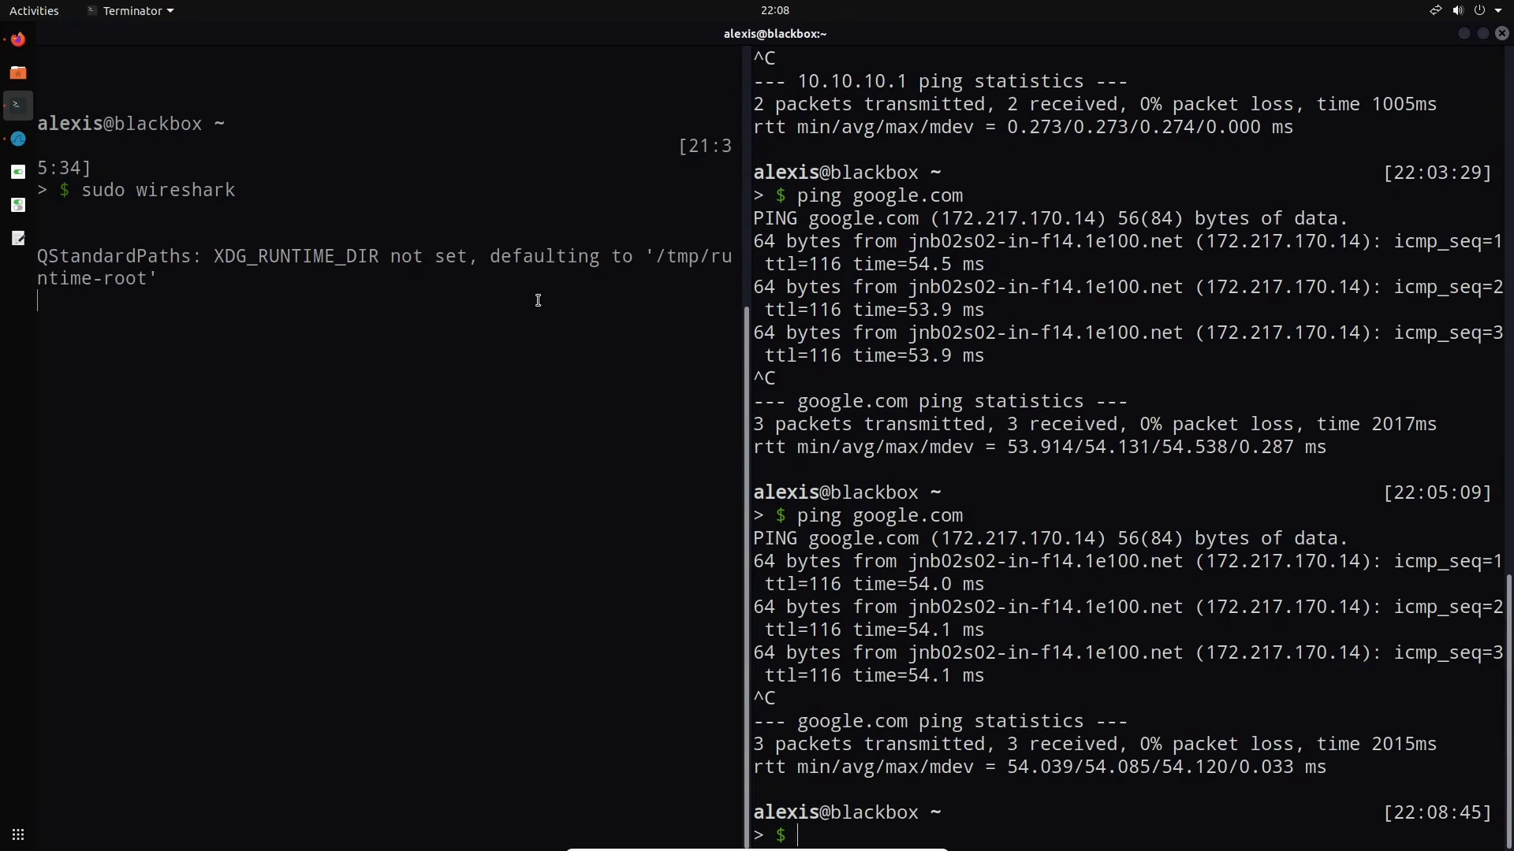
# Scroll Wireshark's packet list through the newest captured packets, up to packet 91
pyautogui.hotkey('alt', 'Tab')
pyautogui.scroll(-17, 597, 263)
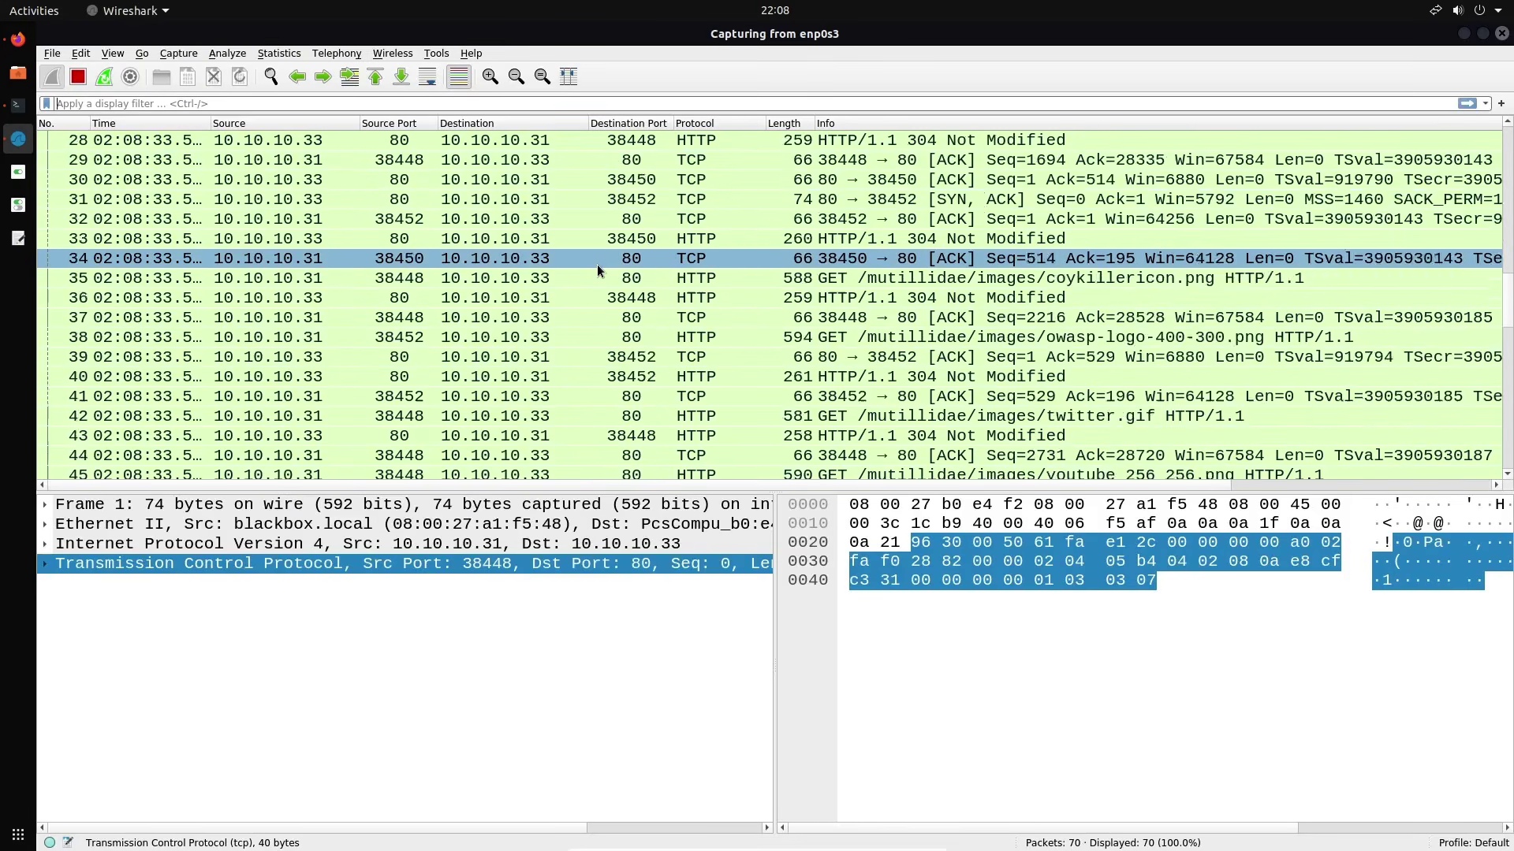
pyautogui.scroll(7, 596, 263)
pyautogui.scroll(-10, 596, 263)
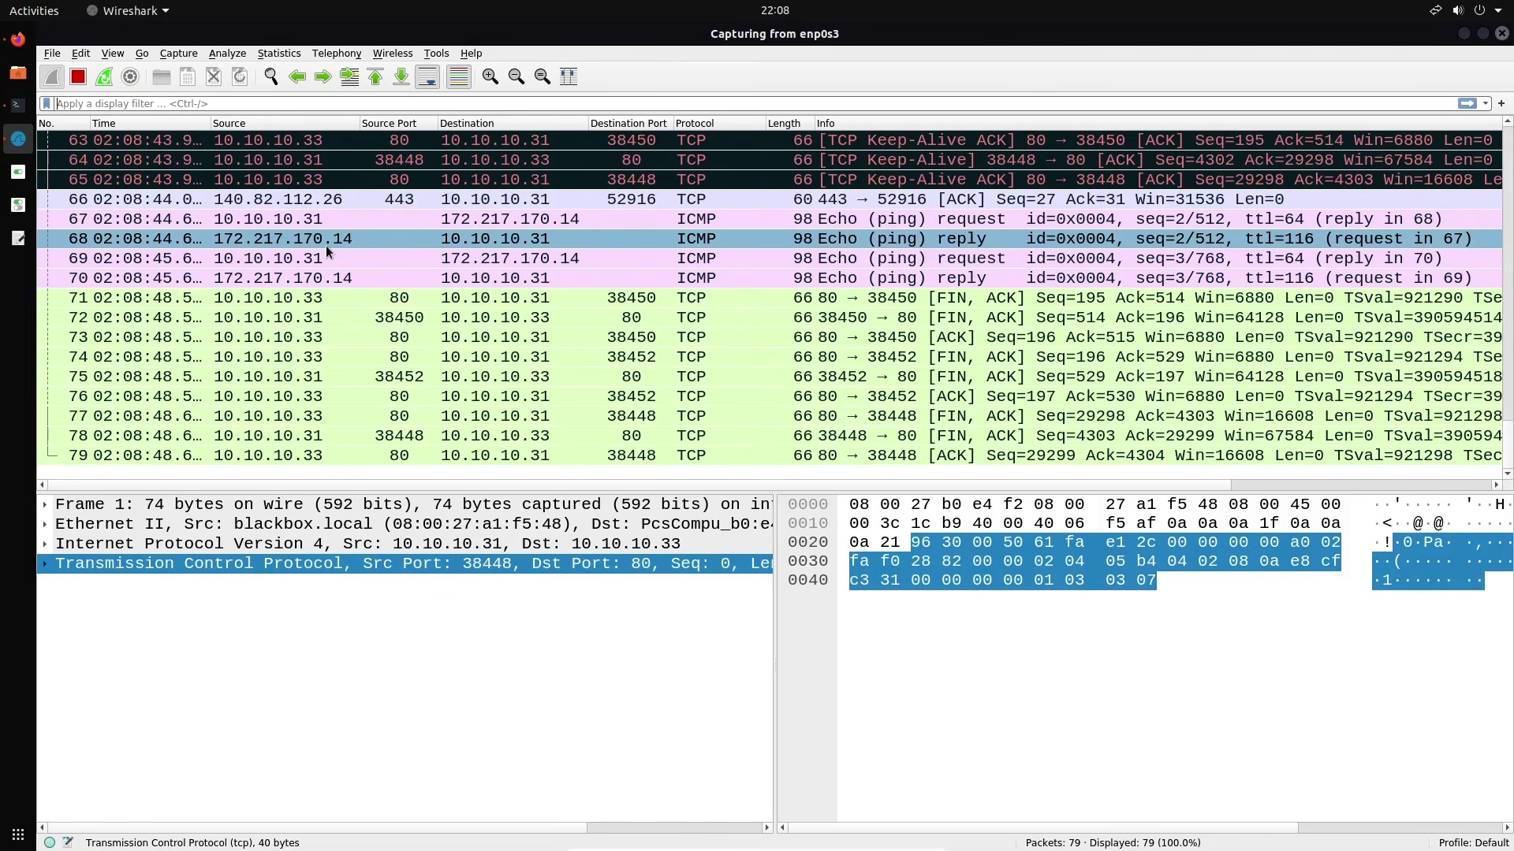
pyautogui.scroll(6, 327, 251)
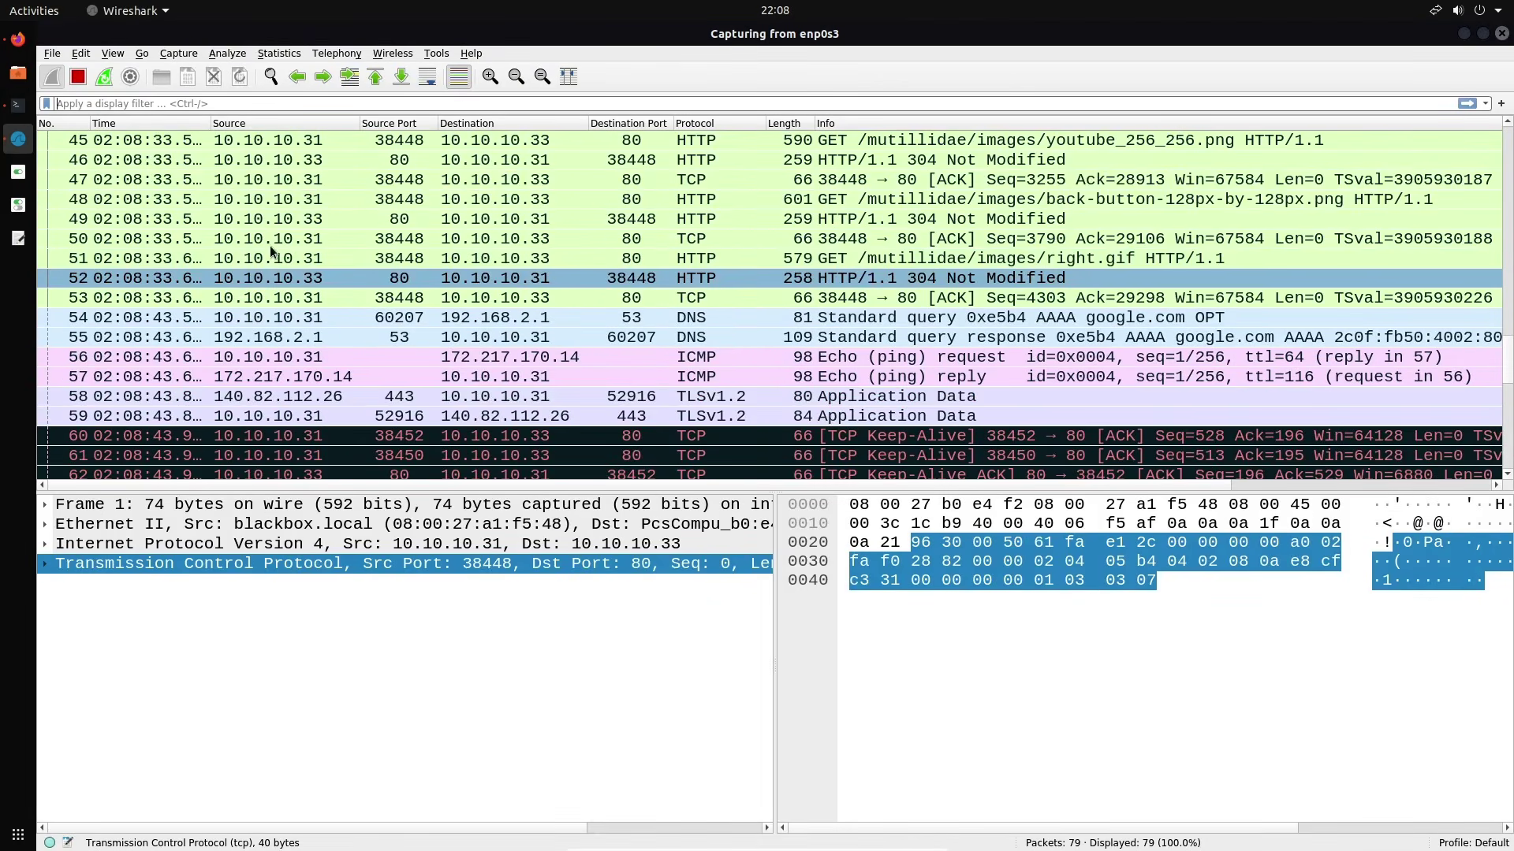
pyautogui.scroll(1, 276, 258)
pyautogui.scroll(-5, 287, 300)
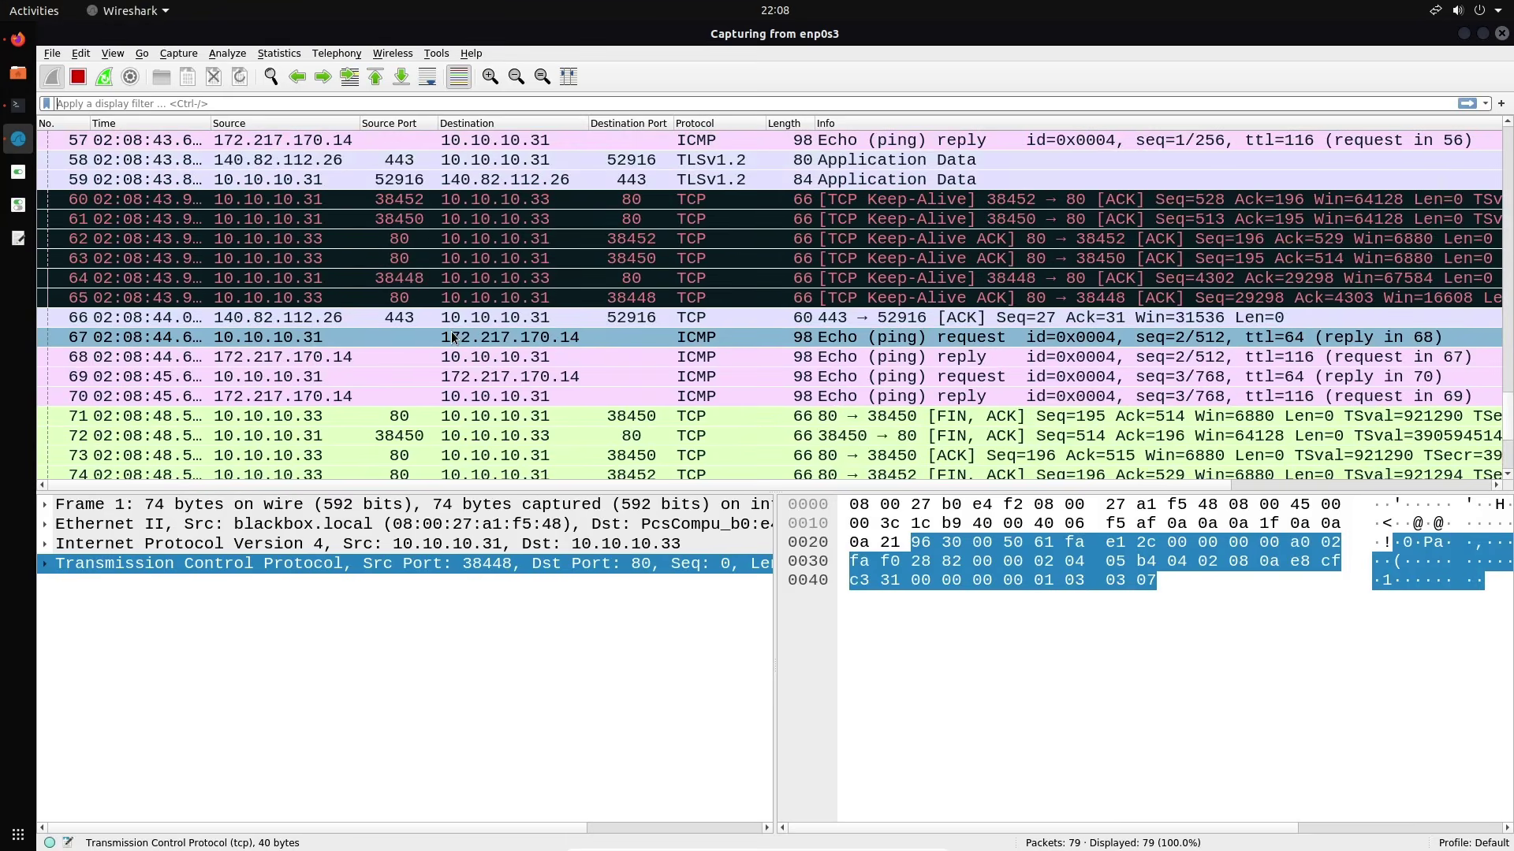
pyautogui.scroll(-6, 452, 338)
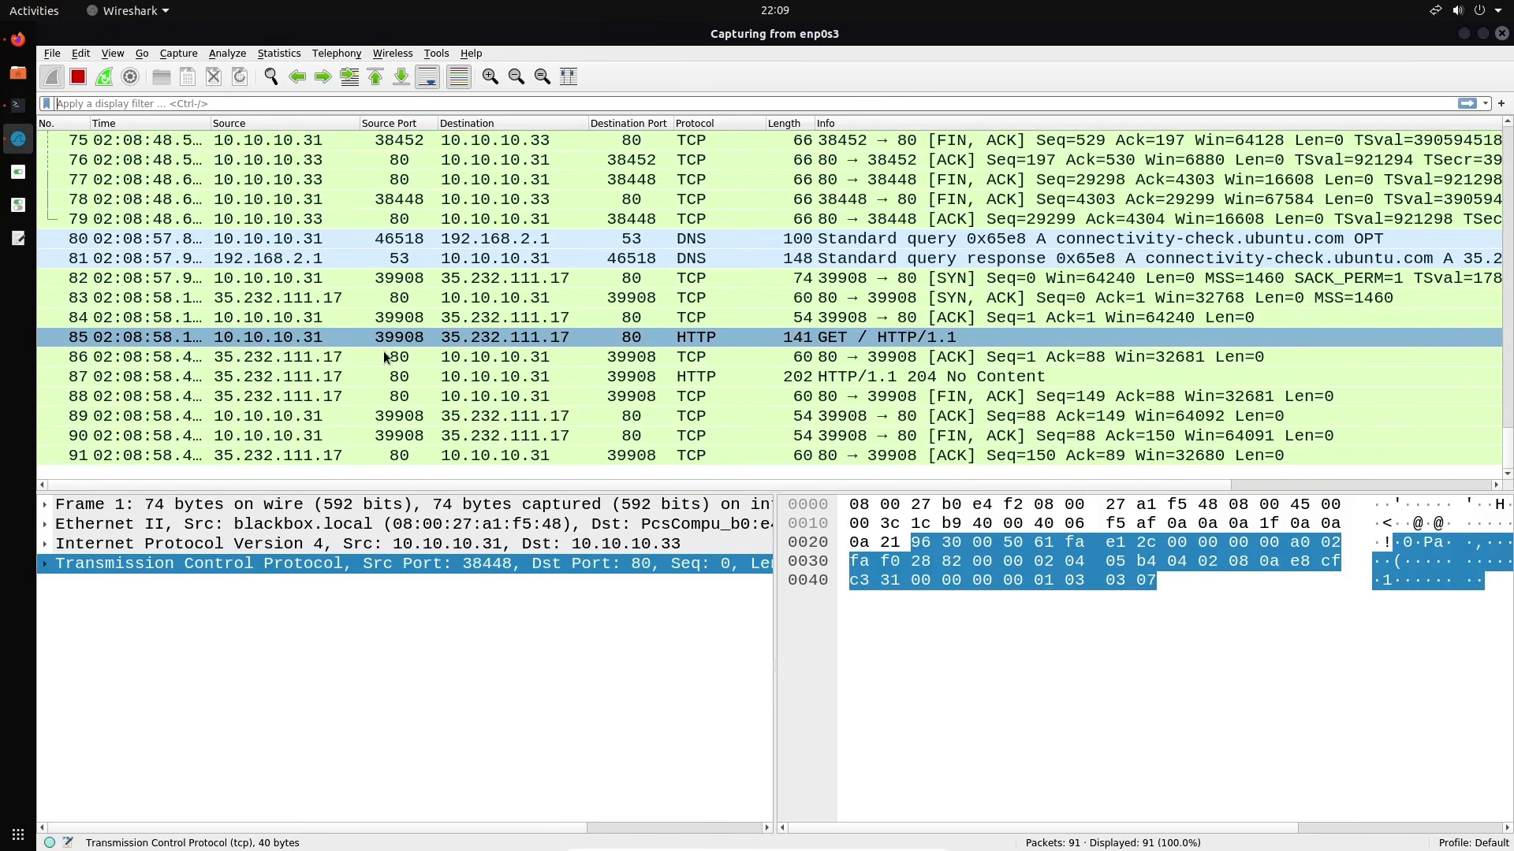
pyautogui.scroll(5, 306, 284)
pyautogui.scroll(6, 305, 281)
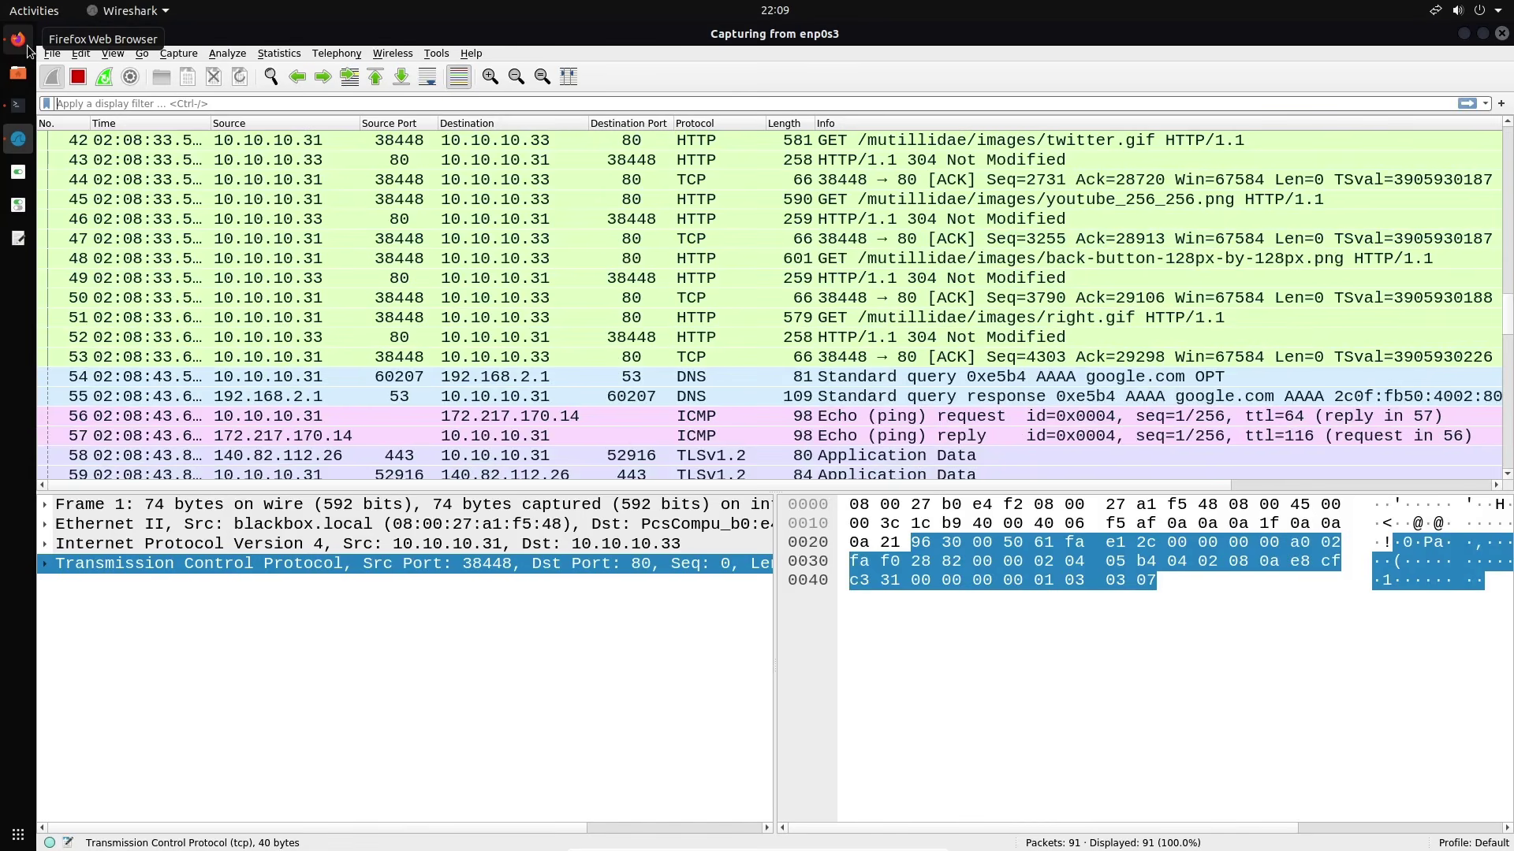
pyautogui.scroll(-11, 483, 258)
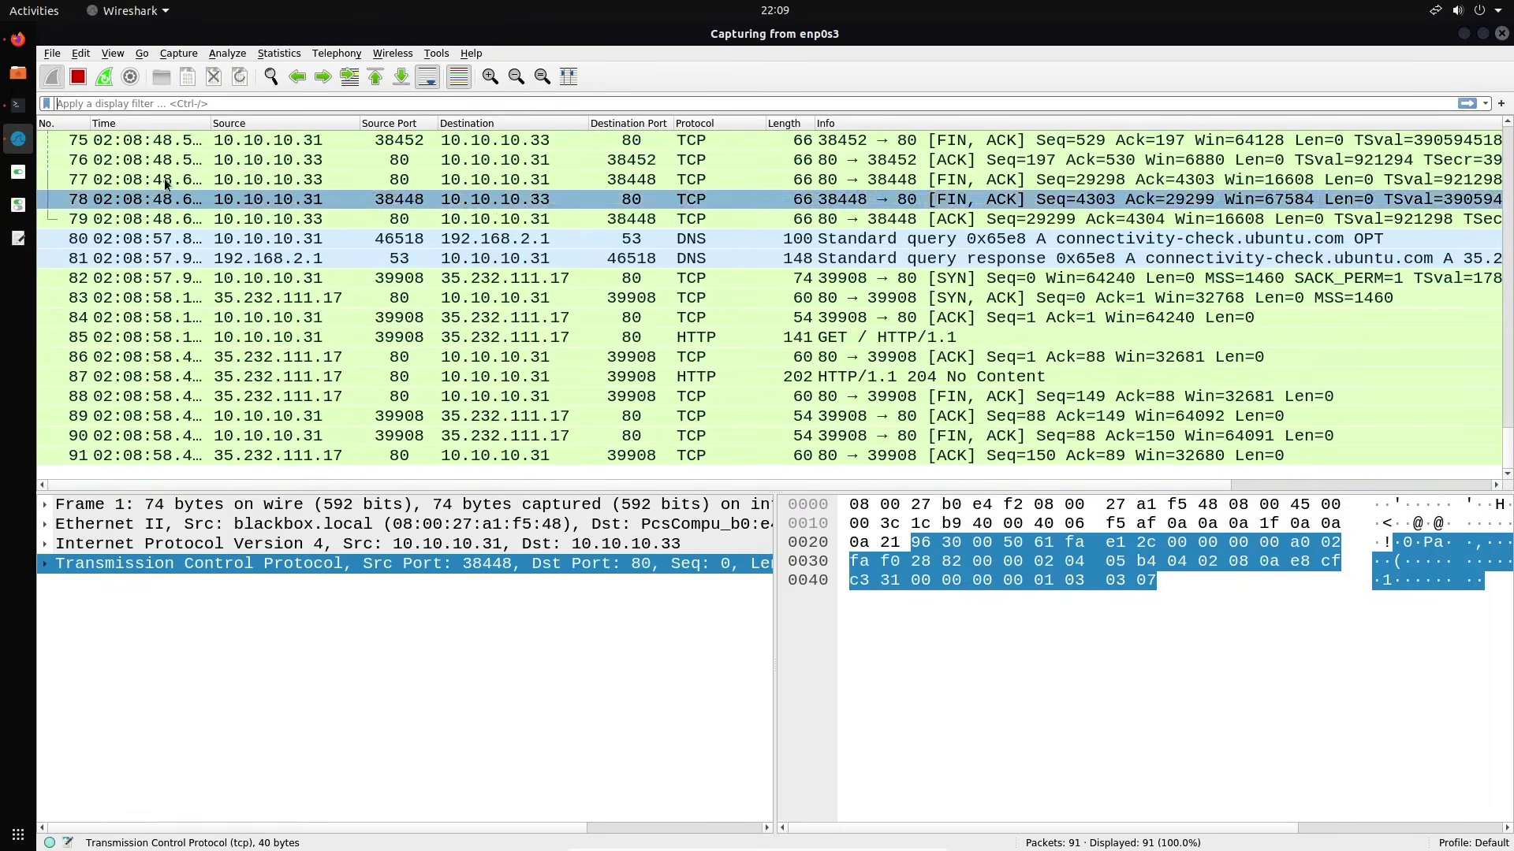
# Stop the enp0s3 capture, keeping all 91 captured packets
pyautogui.click(78, 76)
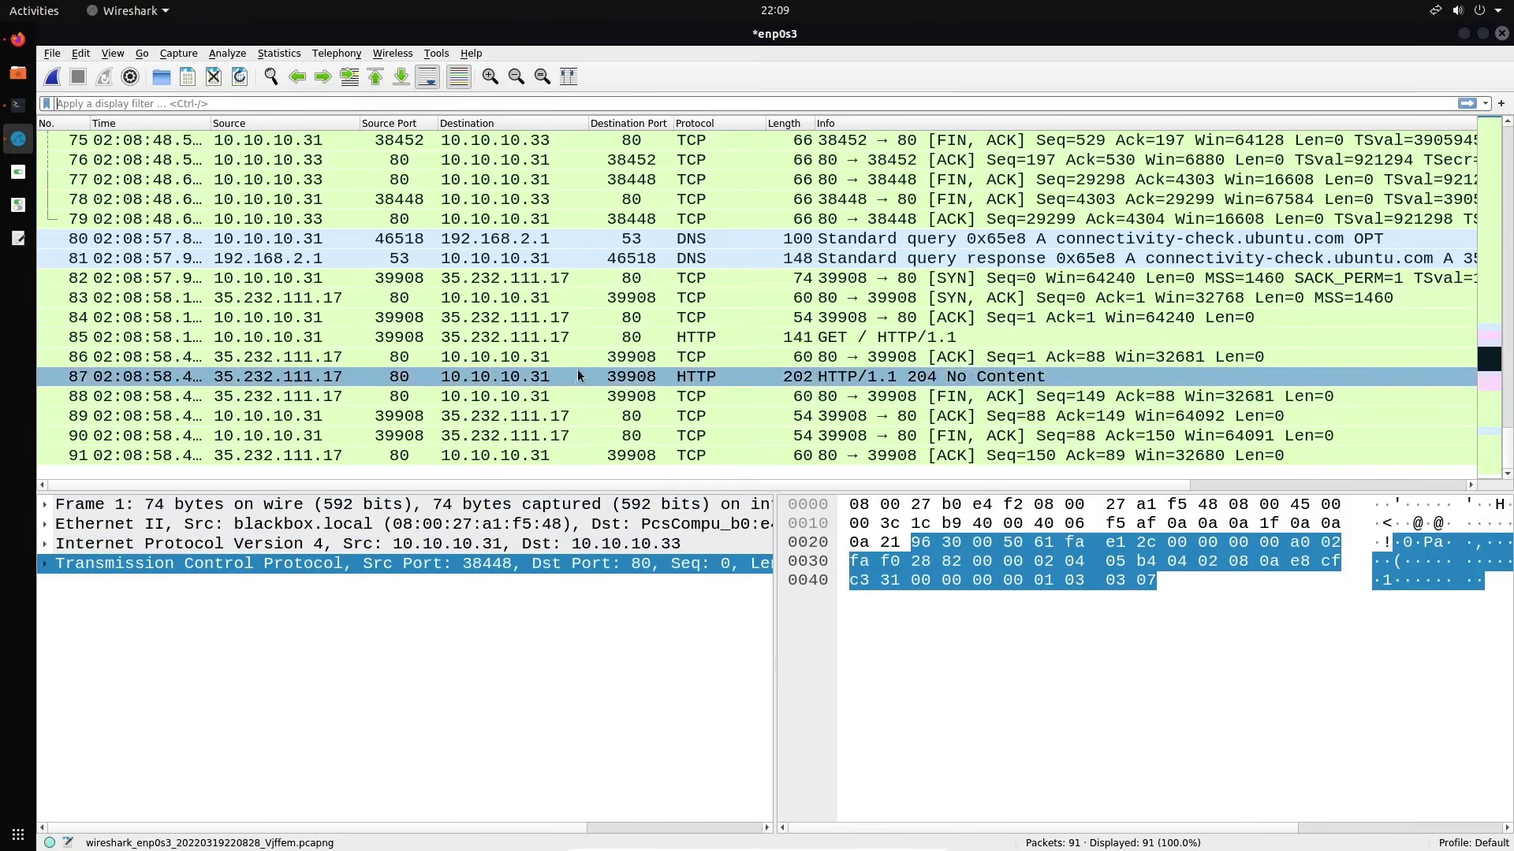
# Apply the http.request display filter to show only HTTP requests
pyautogui.click(563, 103)
pyautogui.write('http.')
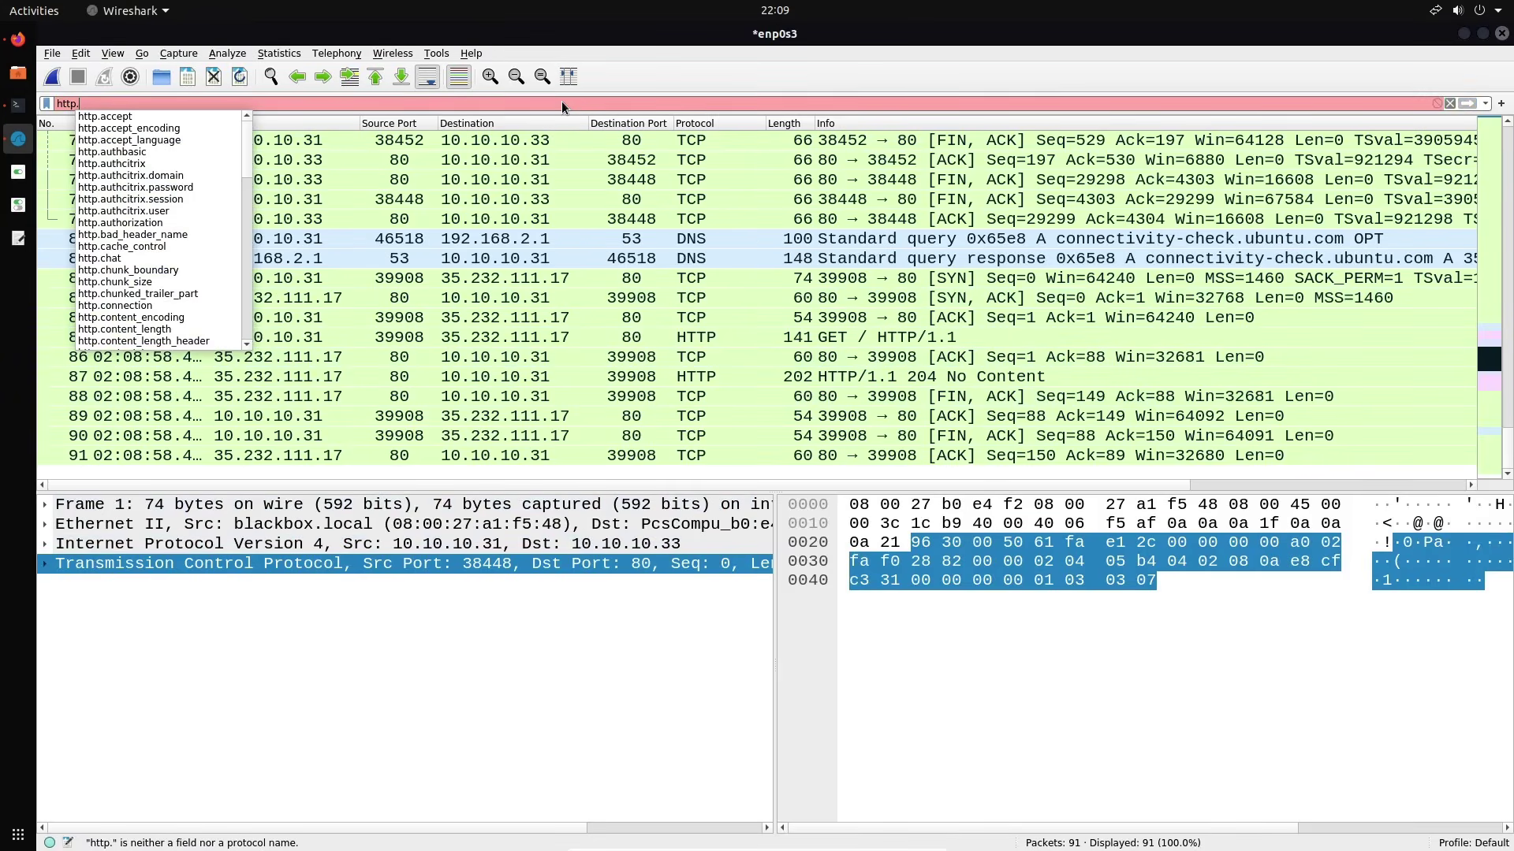
pyautogui.write('req')
pyautogui.press('Down')
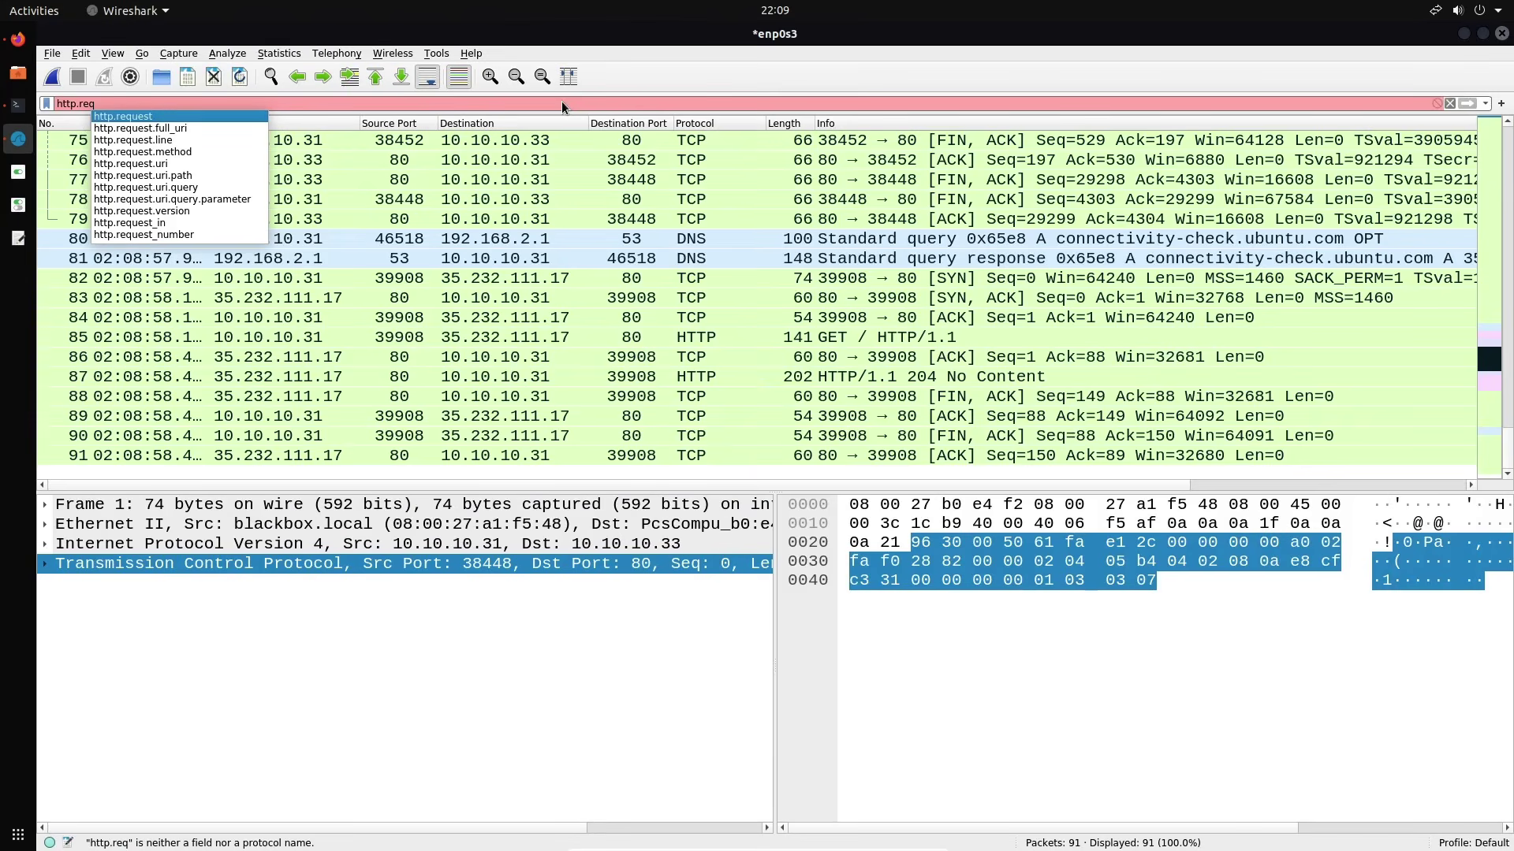
pyautogui.press('Return')
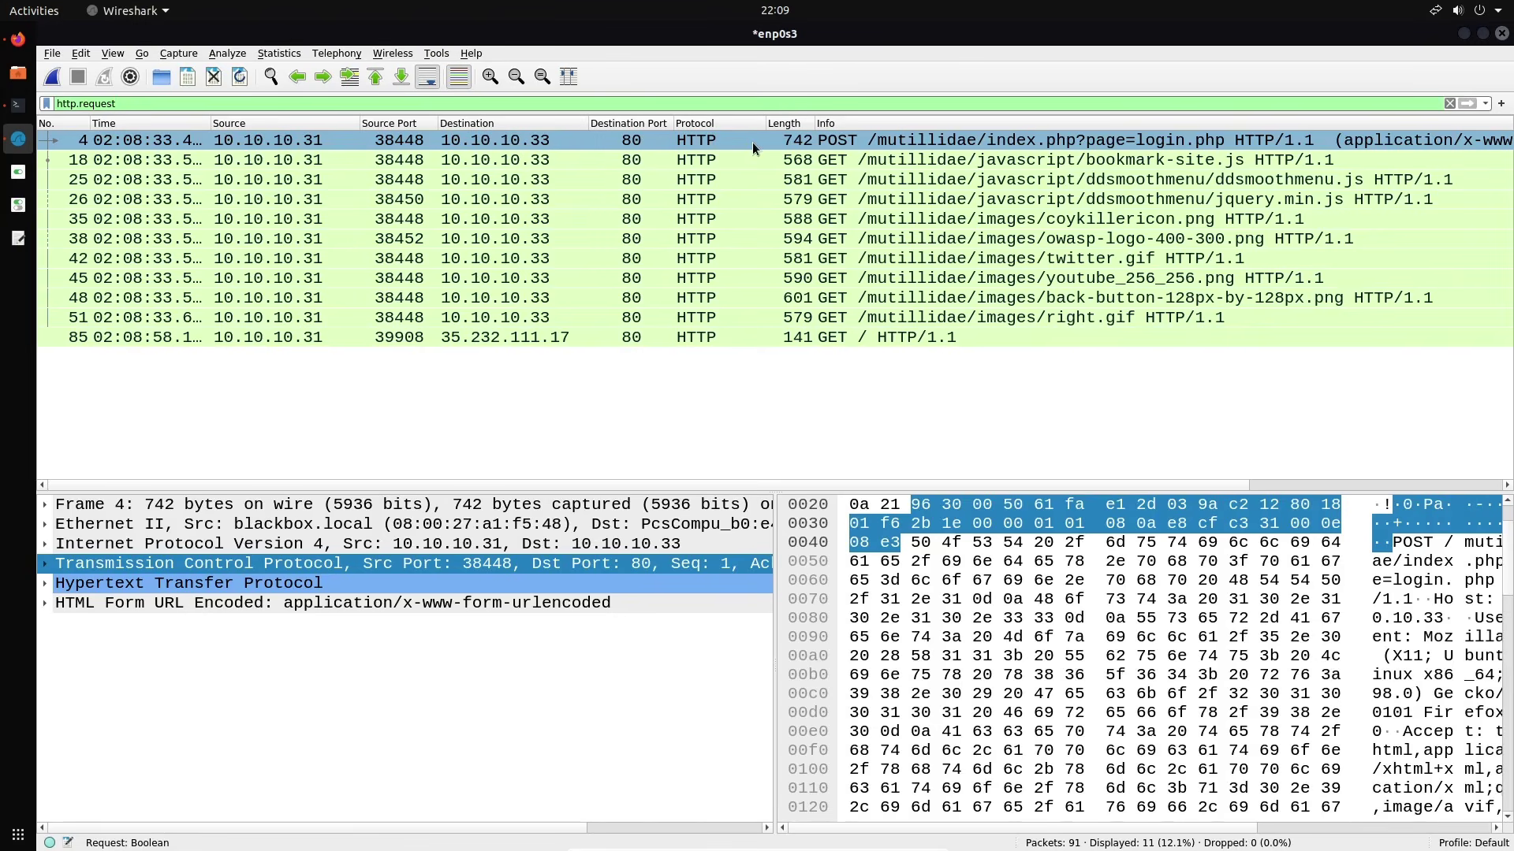
# Replace it with the http filter, showing 22 of 91 packets including responses
pyautogui.tripleClick(628, 104)
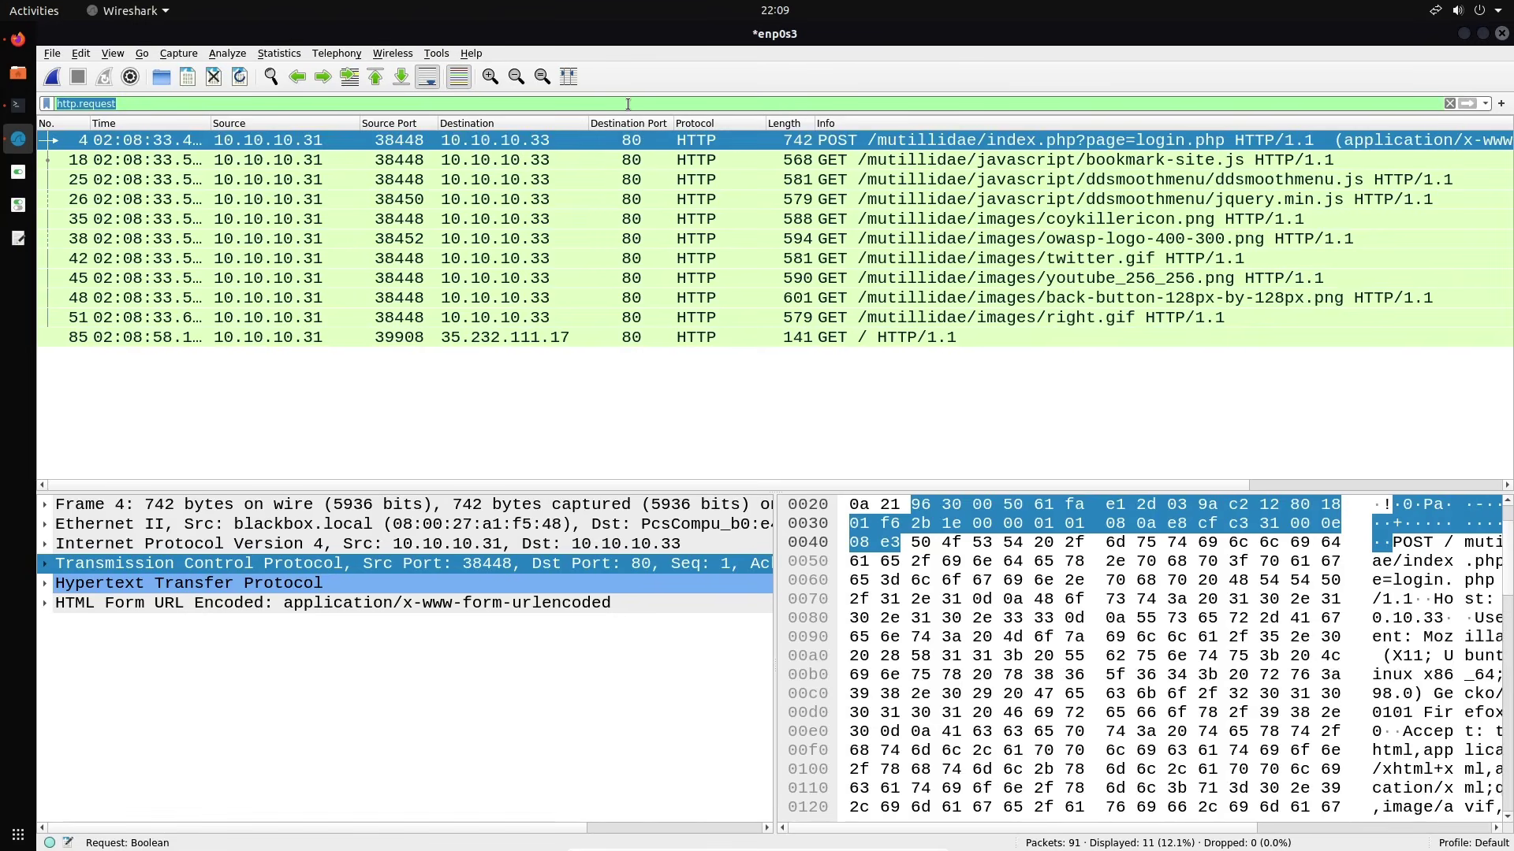
pyautogui.write('http')
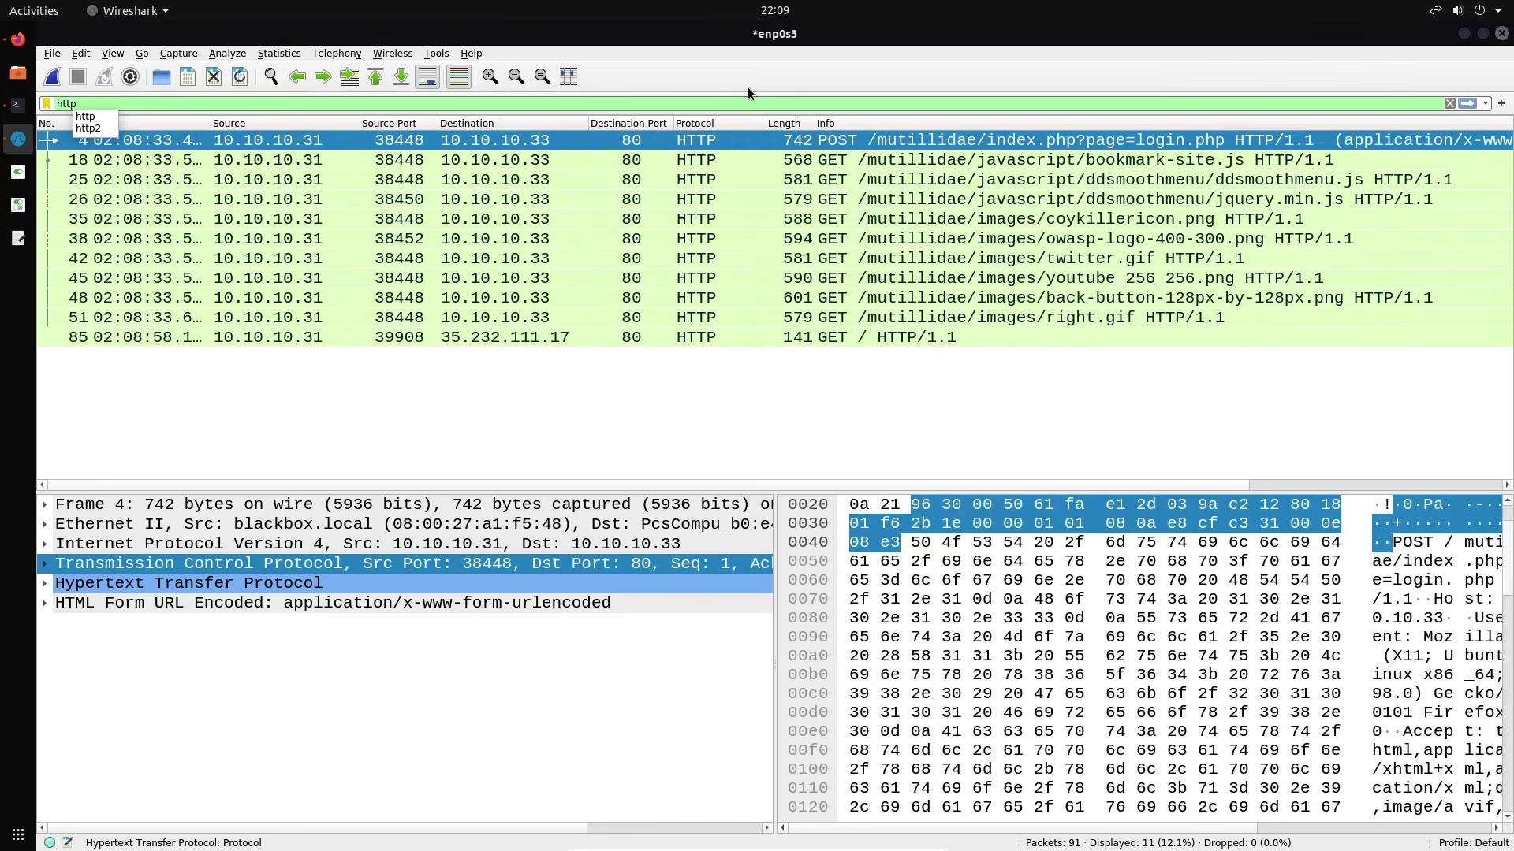
pyautogui.press('Return')
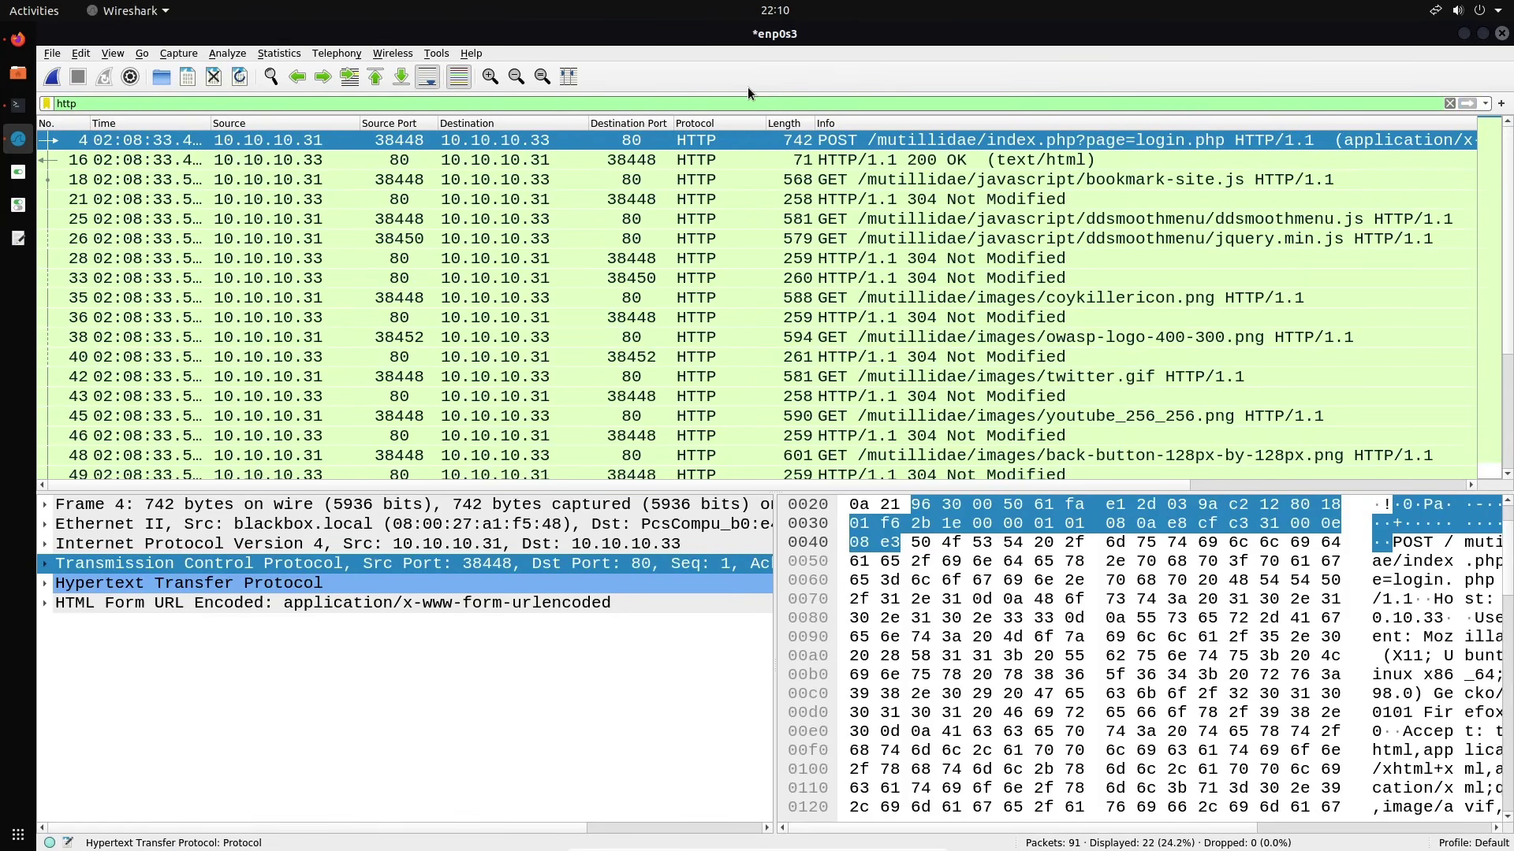
pyautogui.scroll(-2, 741, 207)
pyautogui.scroll(2, 741, 206)
pyautogui.tripleClick(548, 105)
# Apply the tcp, udp and dns display filters in turn
pyautogui.write('tcp')
pyautogui.press('Return')
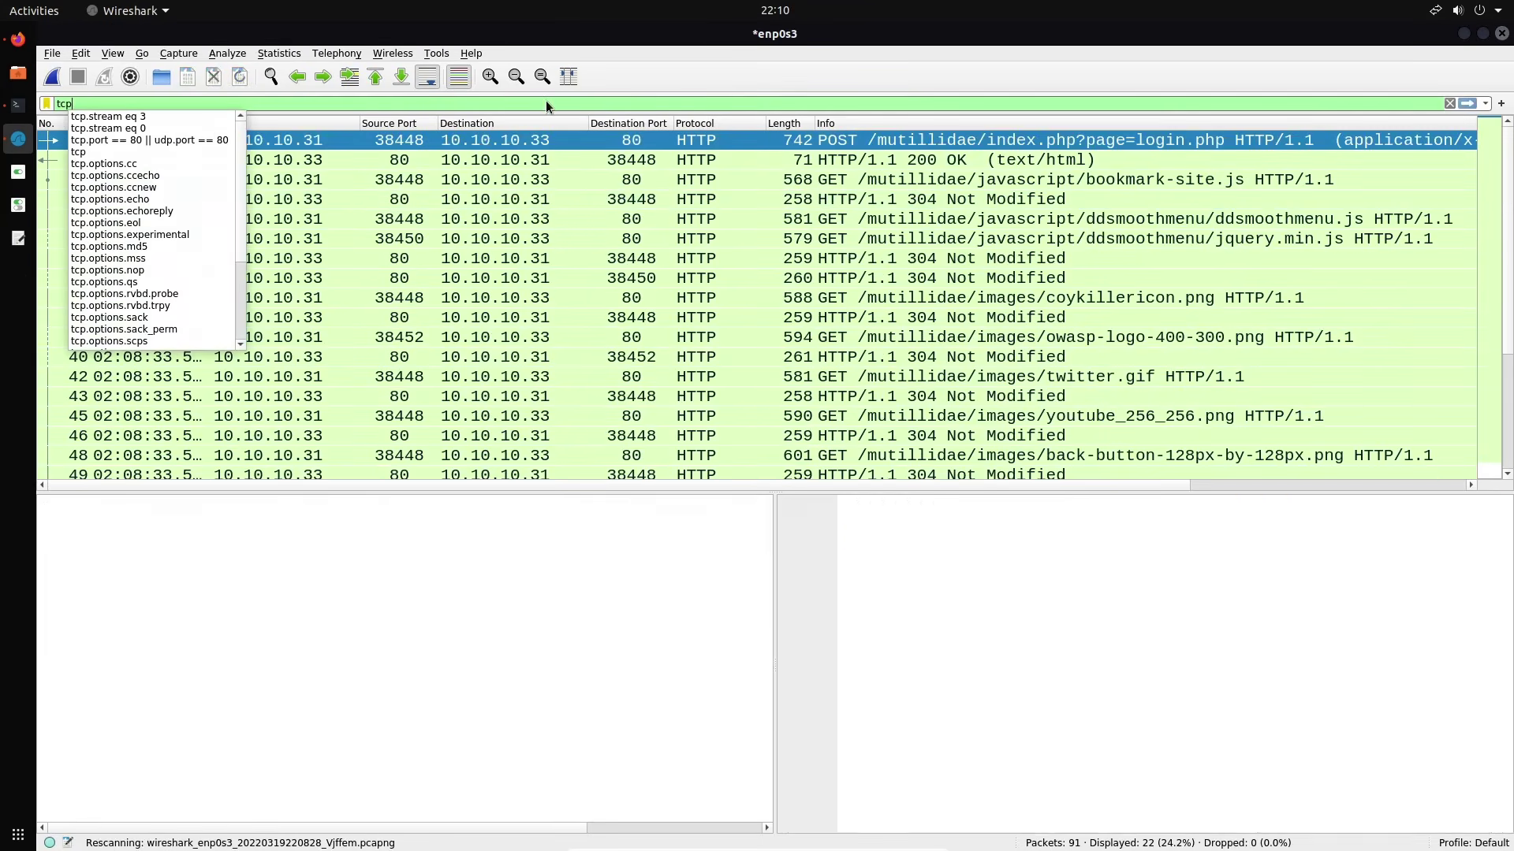
pyautogui.press('BackSpace')
pyautogui.press('BackSpace')
pyautogui.press('BackSpace')
pyautogui.write('udp')
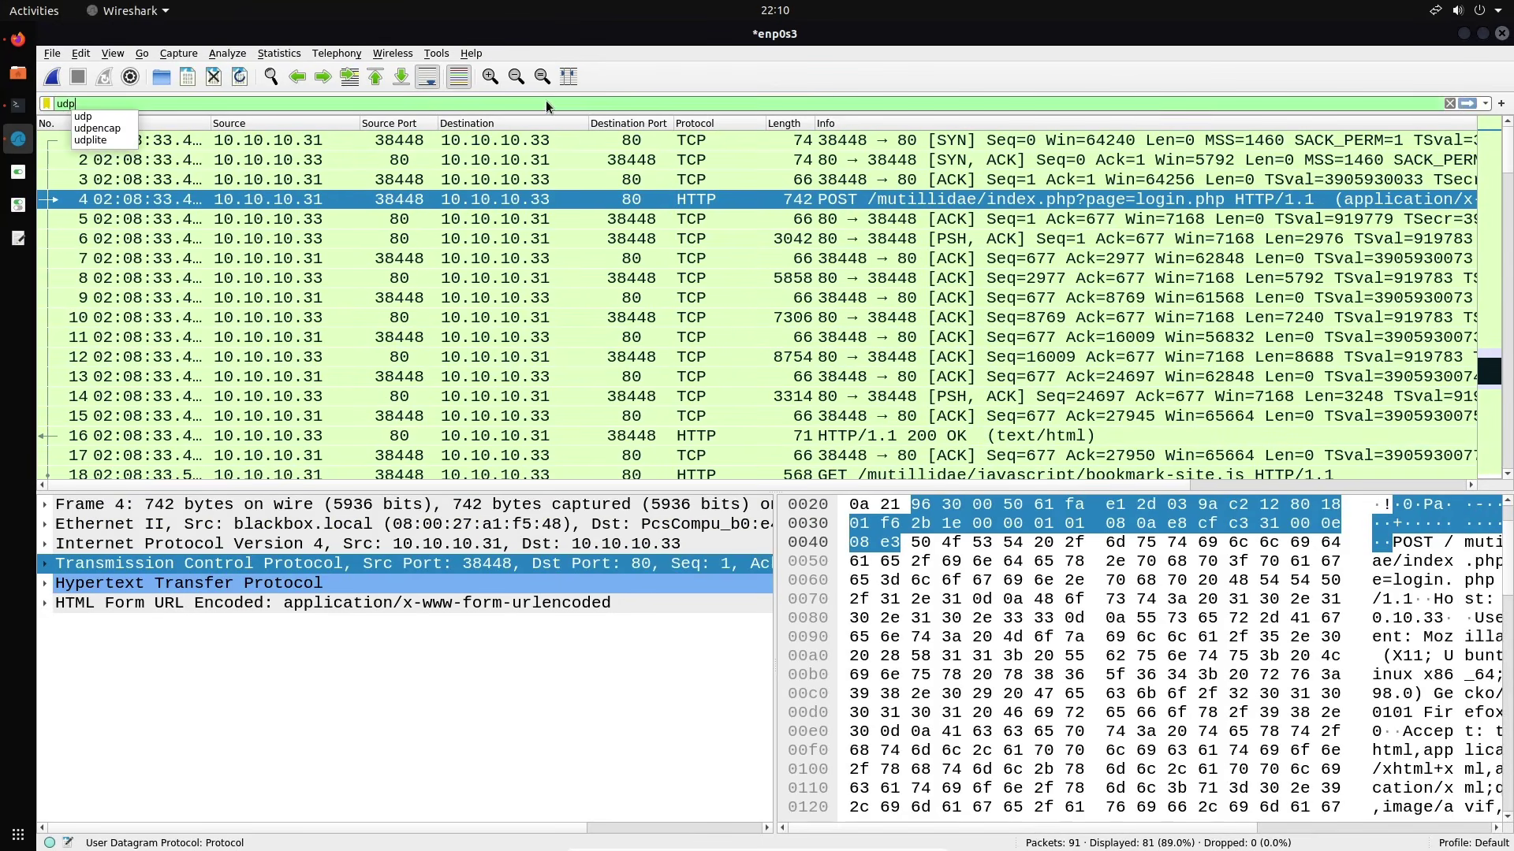
pyautogui.press('Return')
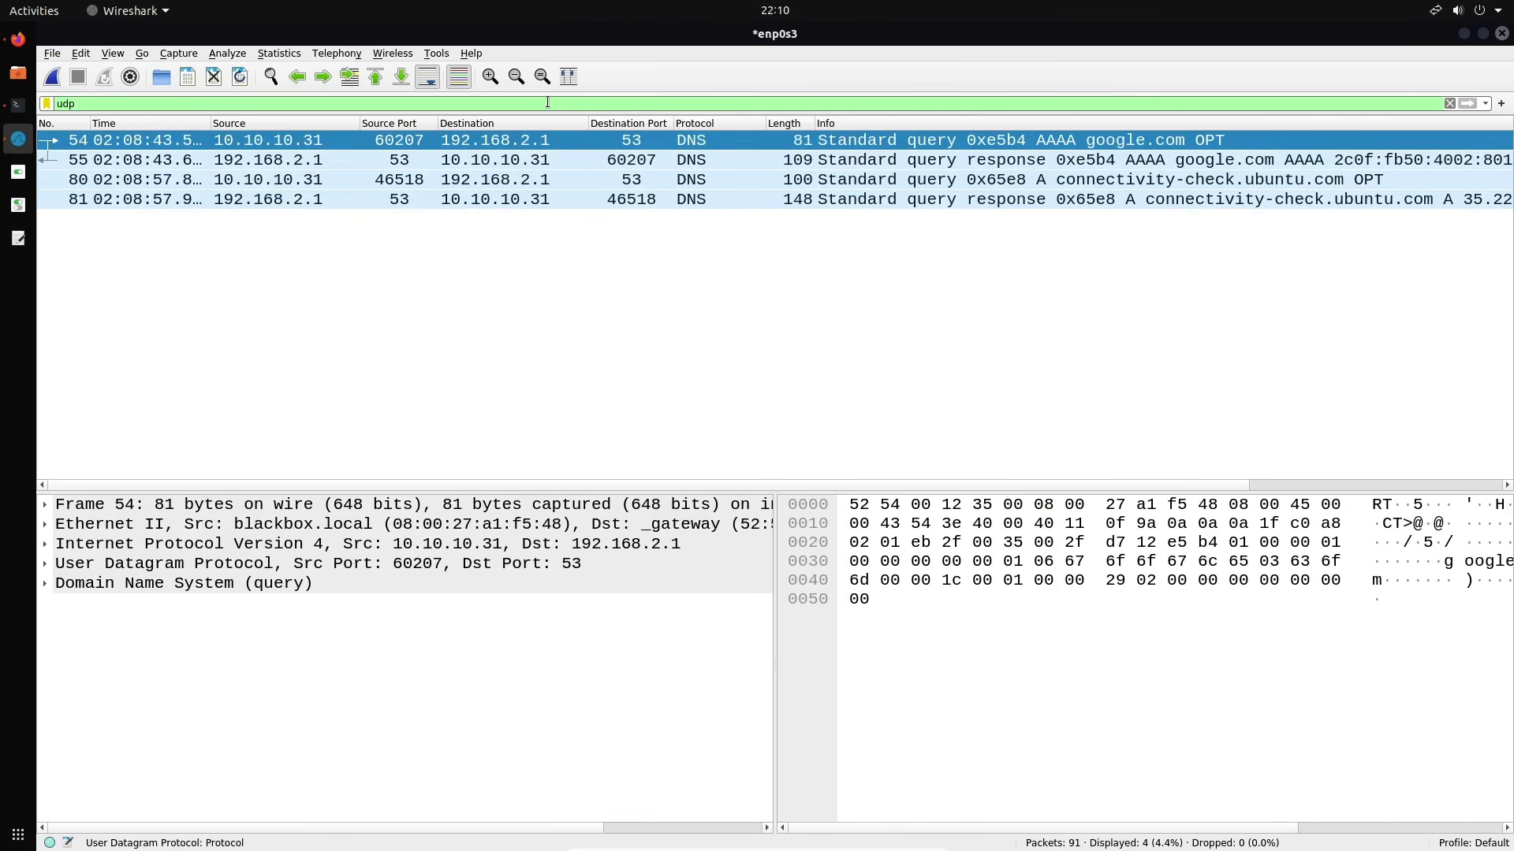
pyautogui.press('BackSpace')
pyautogui.press('BackSpace')
pyautogui.press('BackSpace')
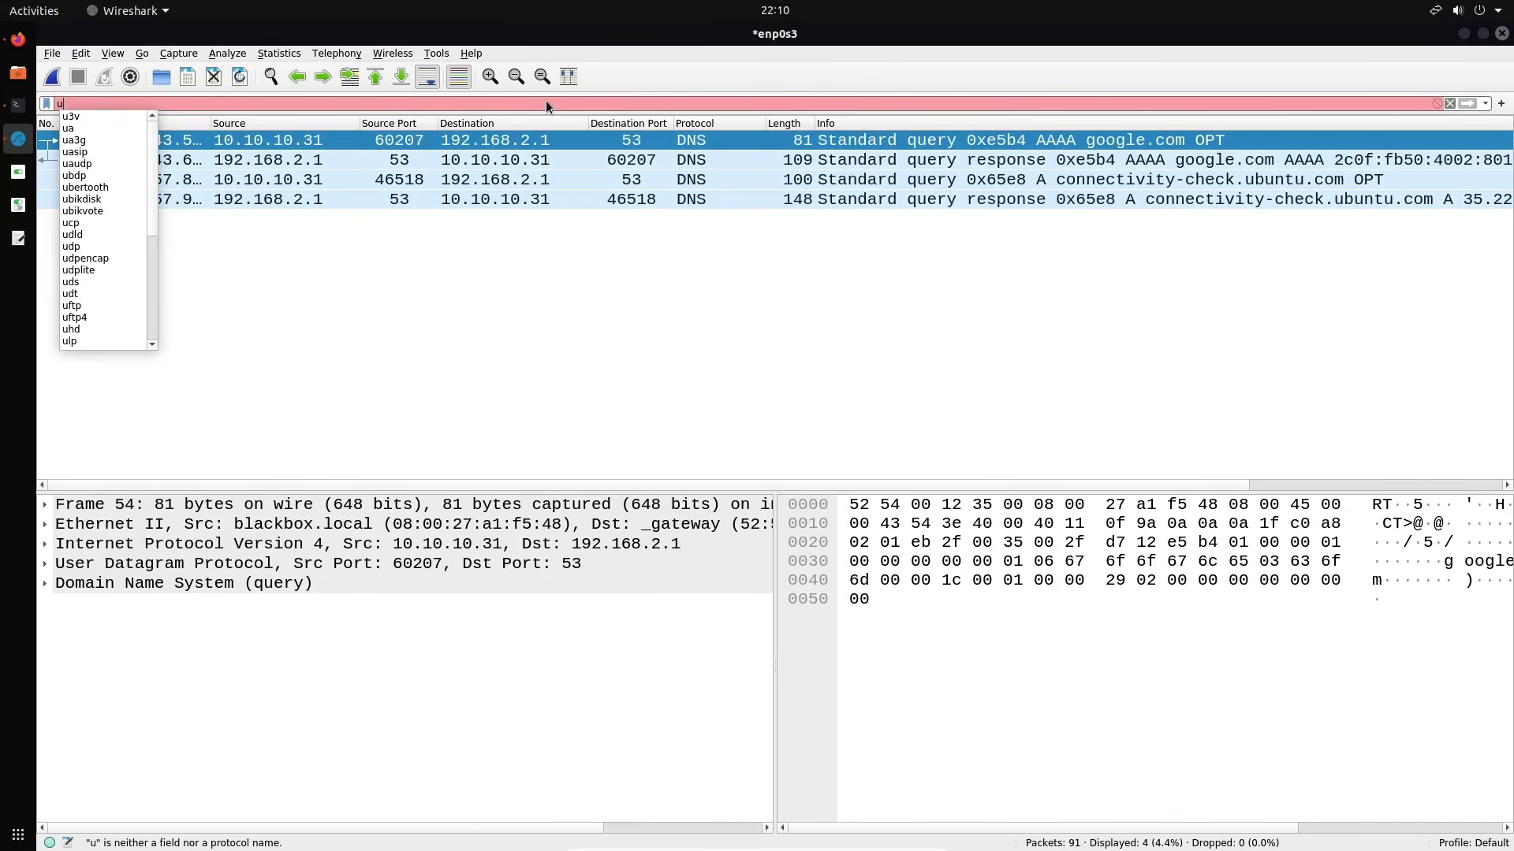
pyautogui.write('dns')
pyautogui.press('Return')
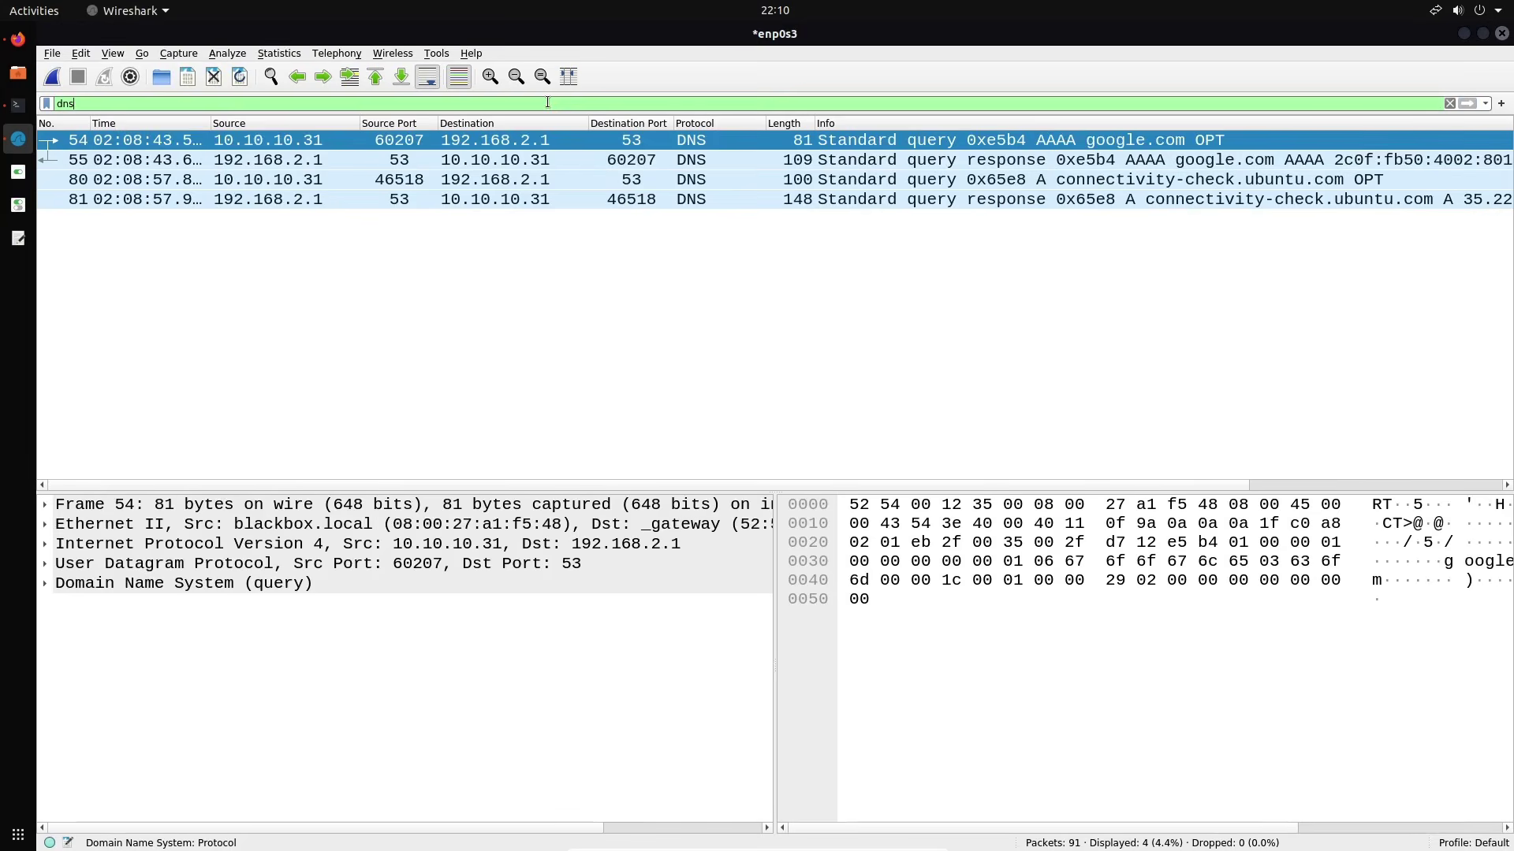
# Try the ftp and ssh filters, then clear the filter to show all 91 packets
pyautogui.press('BackSpace')
pyautogui.press('BackSpace')
pyautogui.press('BackSpace')
pyautogui.write('ftp')
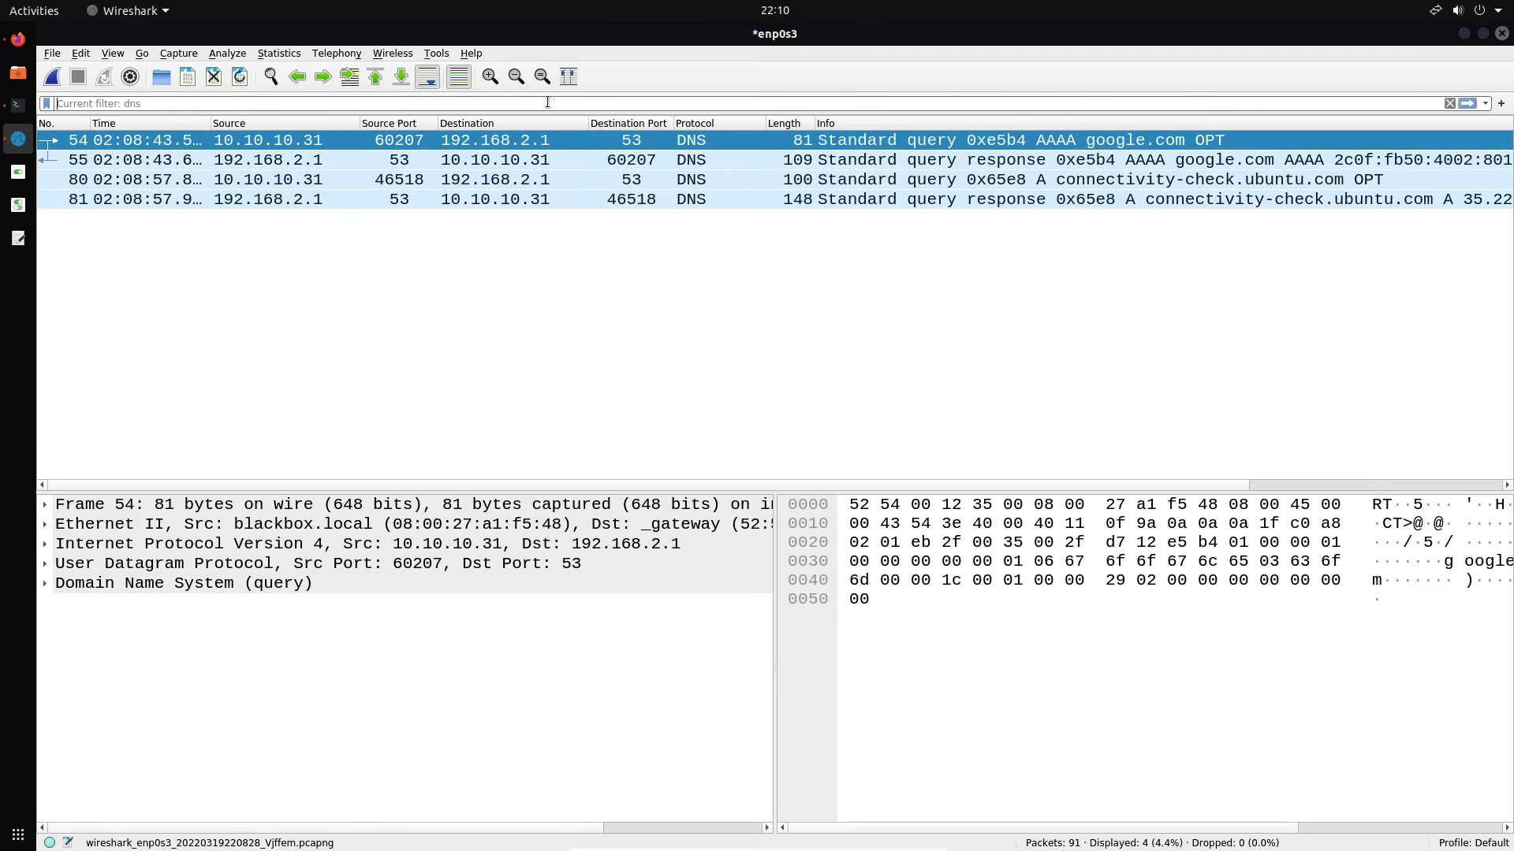
pyautogui.press('Return')
pyautogui.press('BackSpace')
pyautogui.press('BackSpace')
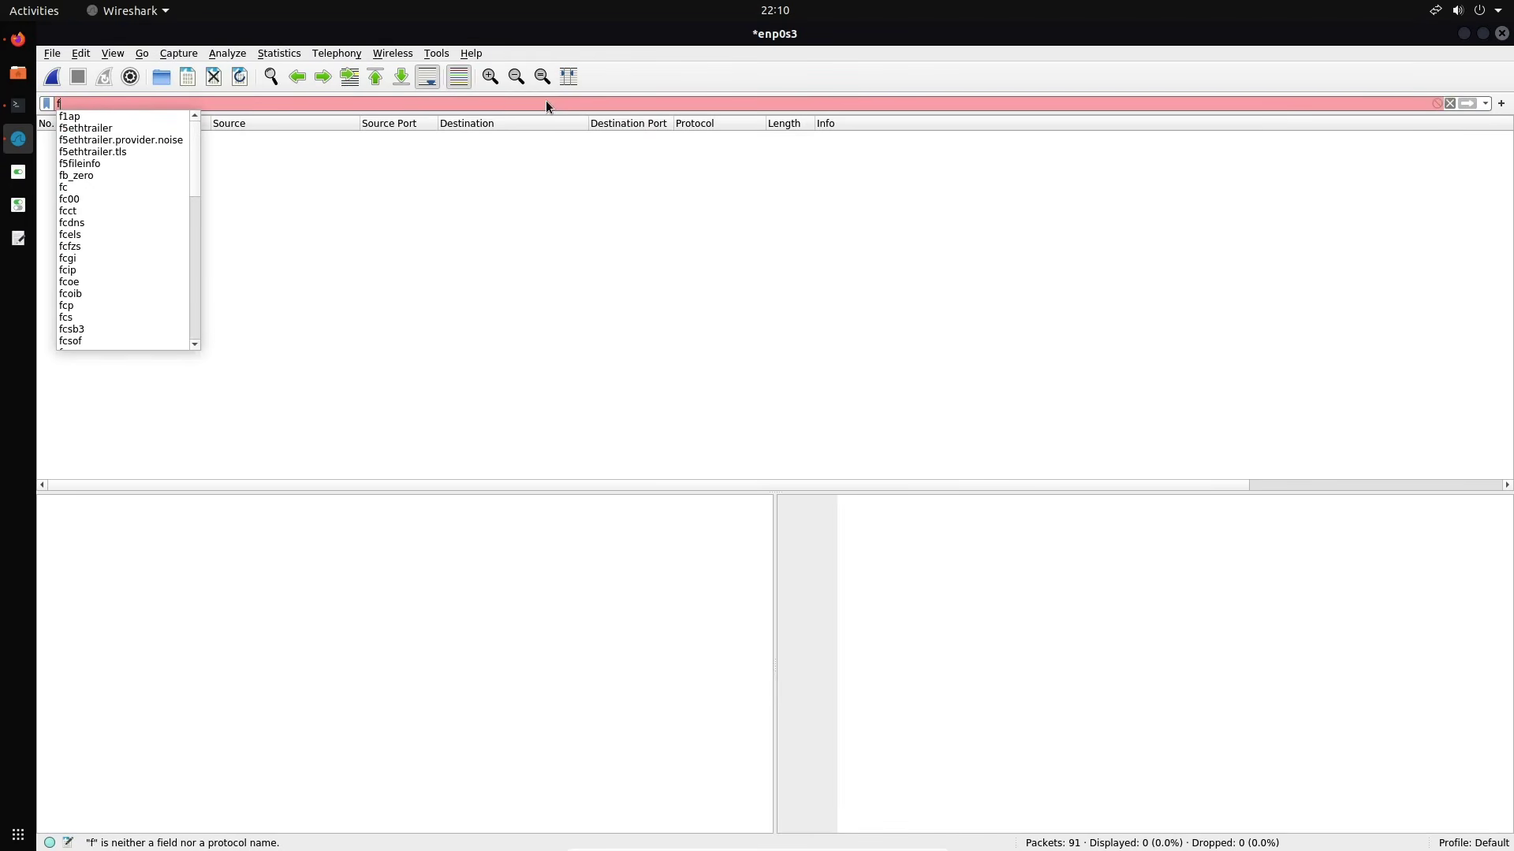
pyautogui.press('BackSpace')
pyautogui.write('ssh')
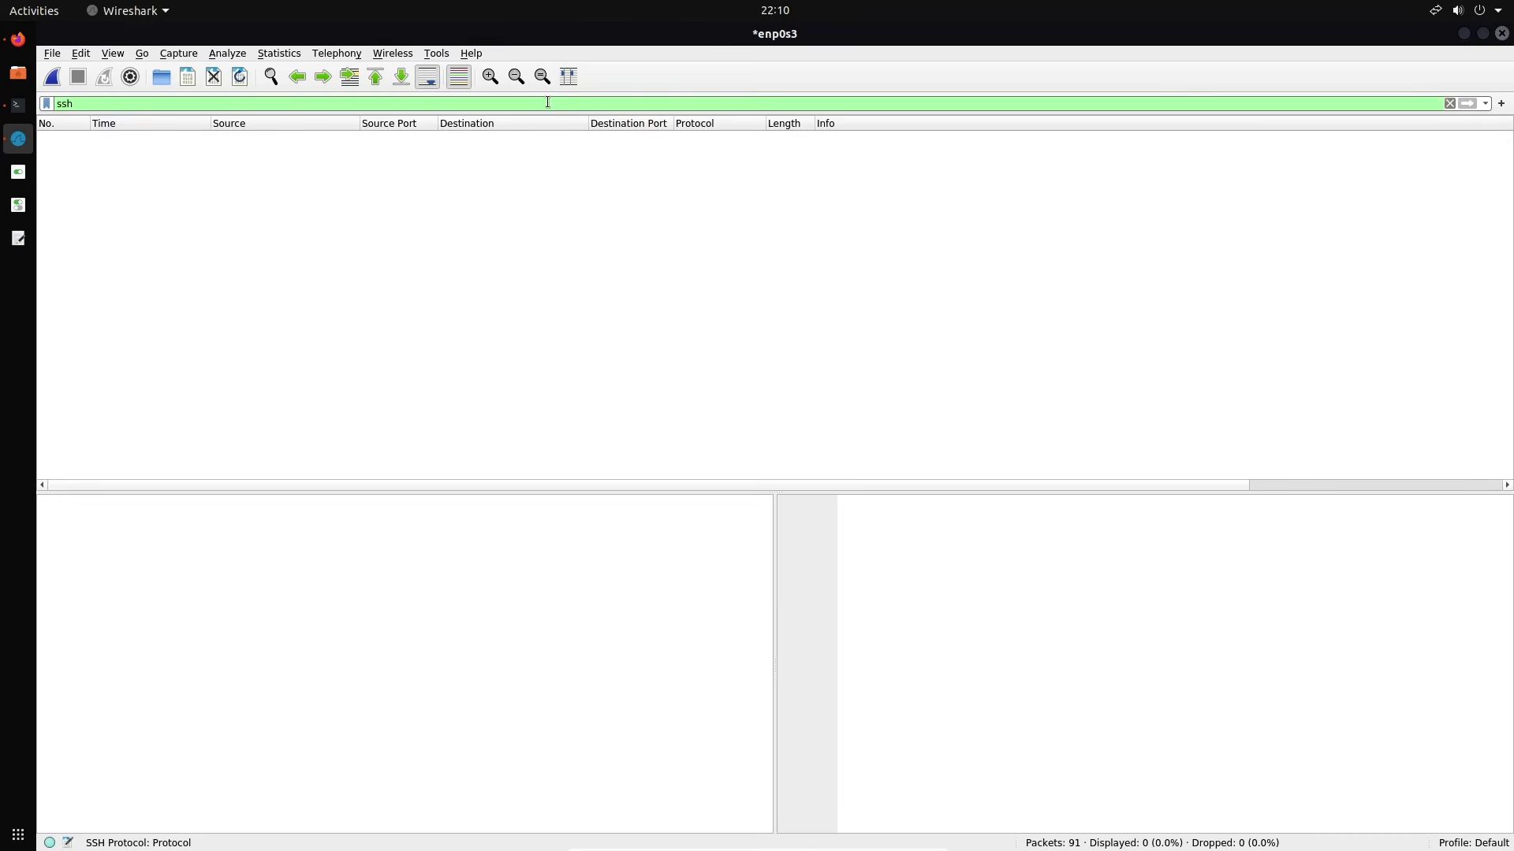
pyautogui.press('BackSpace')
pyautogui.press('BackSpace')
pyautogui.press('BackSpace')
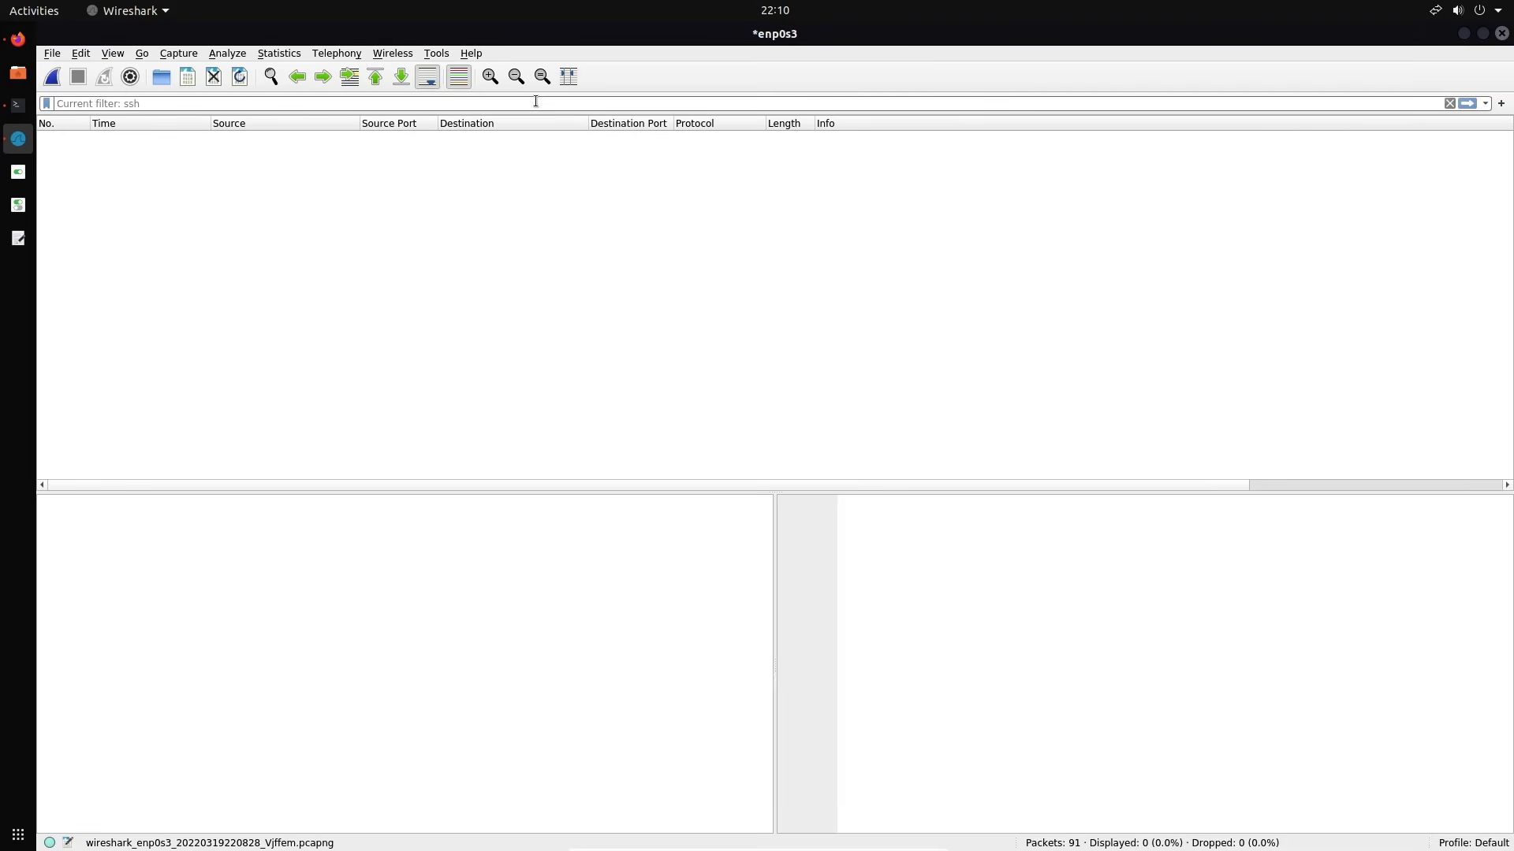
pyautogui.press('Return')
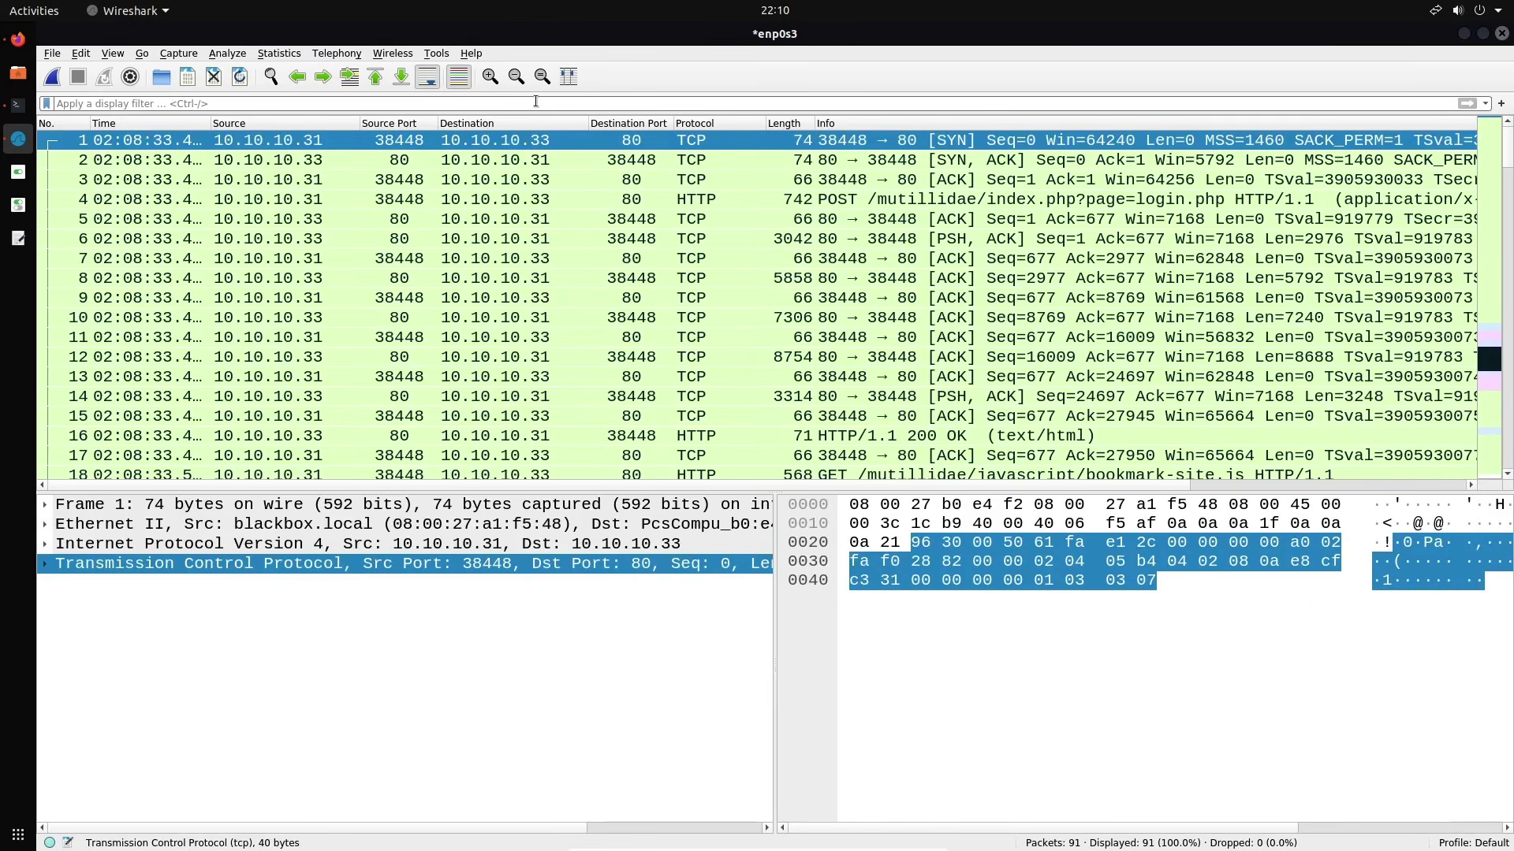
# Apply 'ip.src == 10.10.10.31 && ip.dst == 10.10.10.33 && tcp.port == 80', leaving 37 packets
pyautogui.write('i')
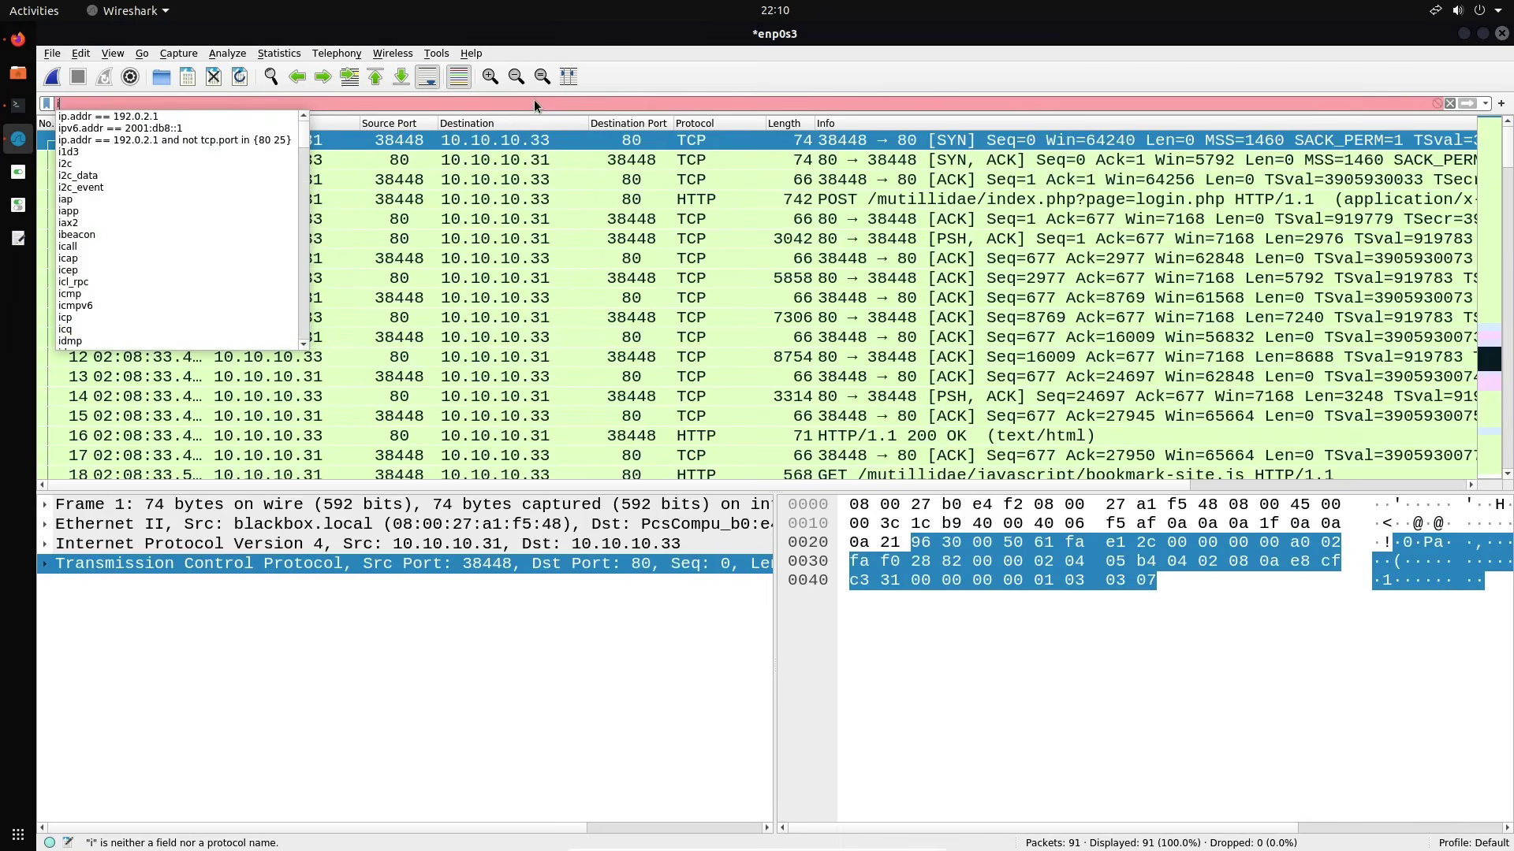
pyautogui.write('p.src')
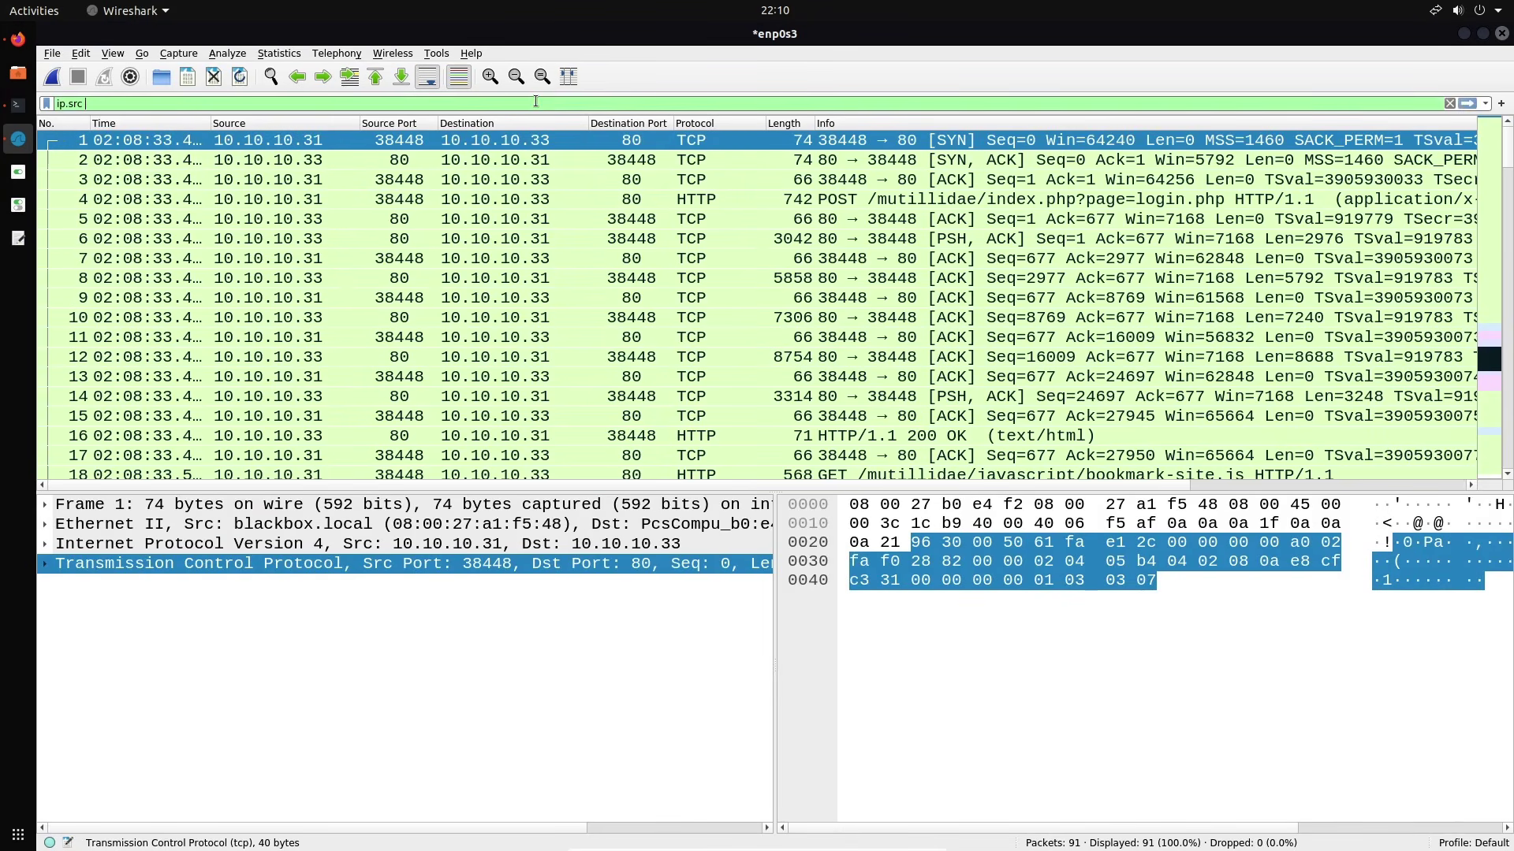
pyautogui.write(' ==')
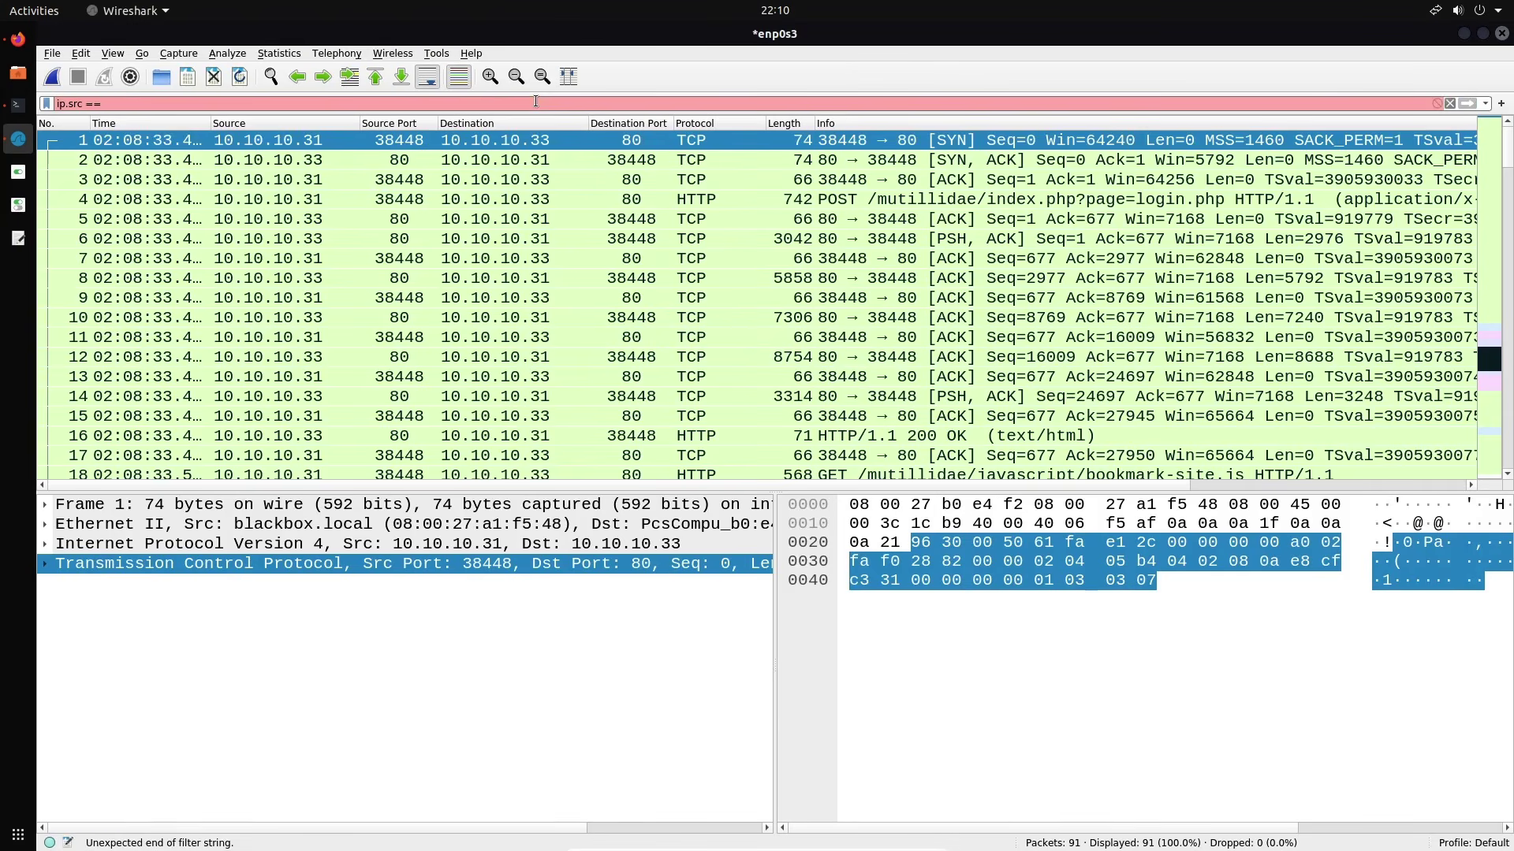
pyautogui.write('10.10')
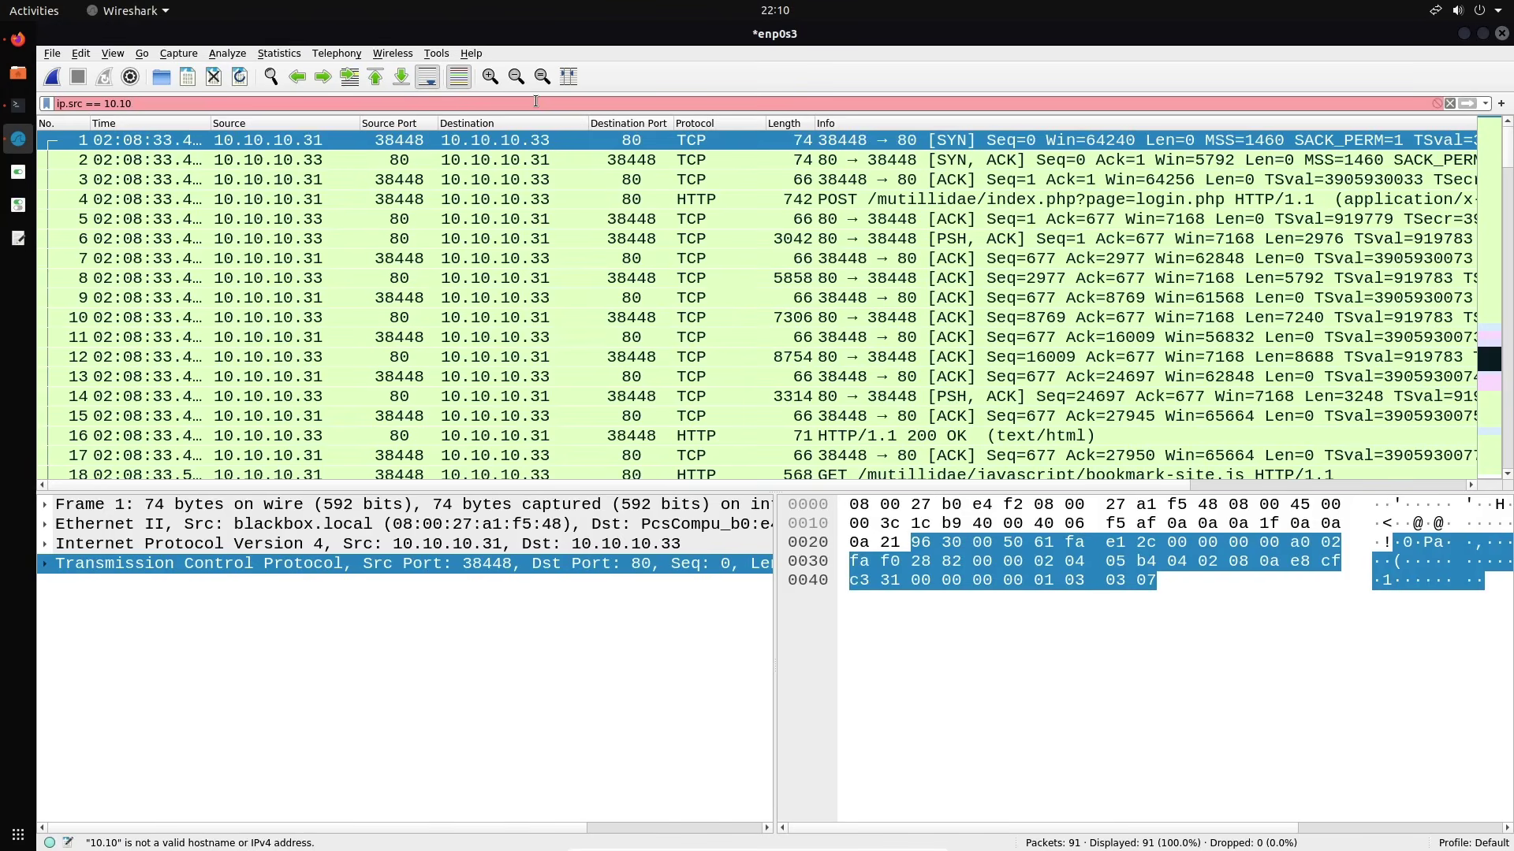
pyautogui.write('.10.31')
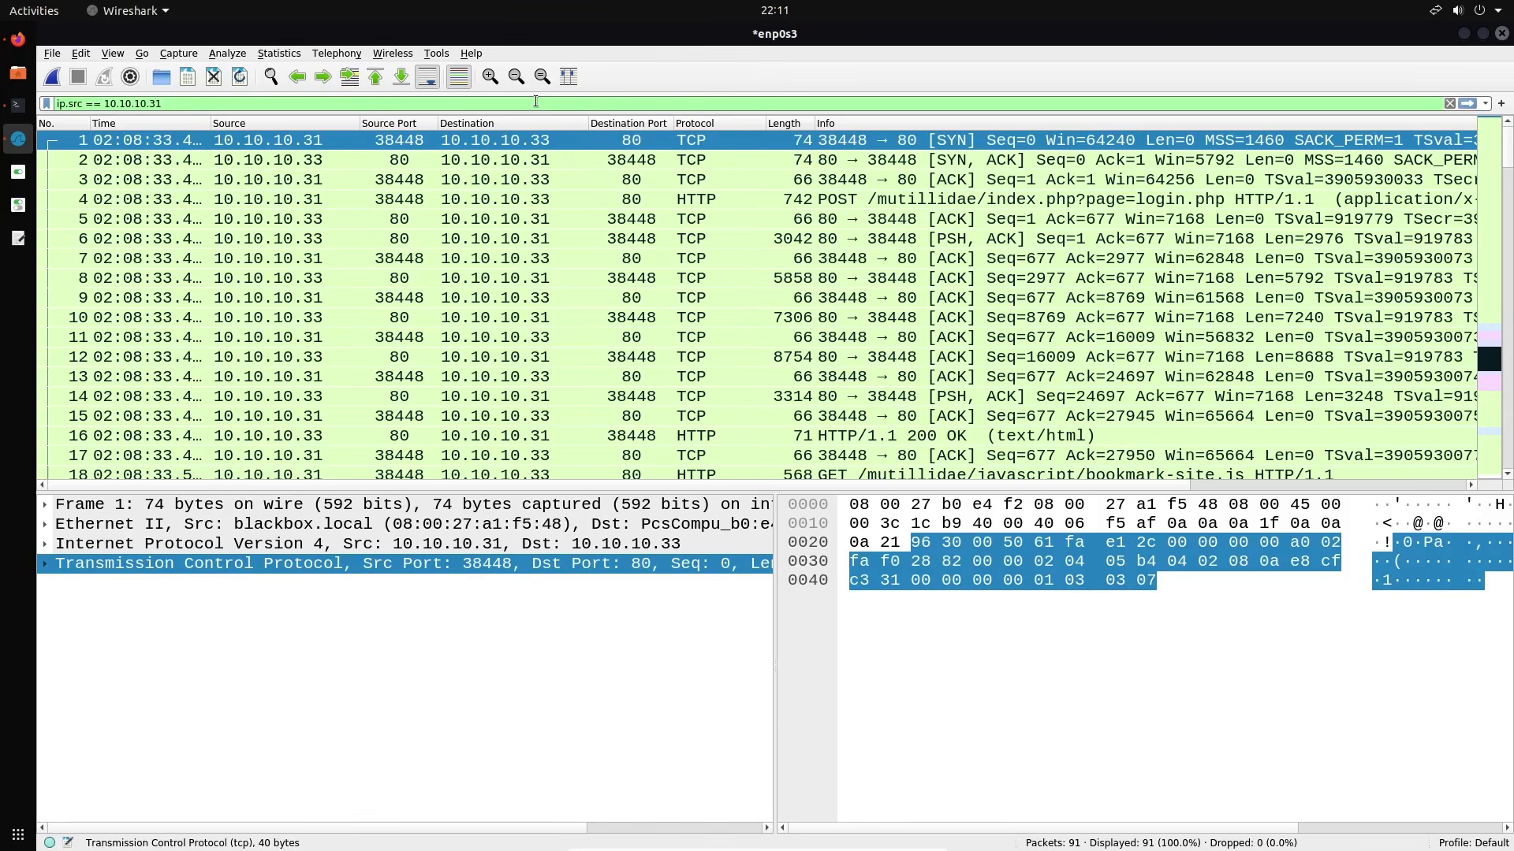
pyautogui.write('&&')
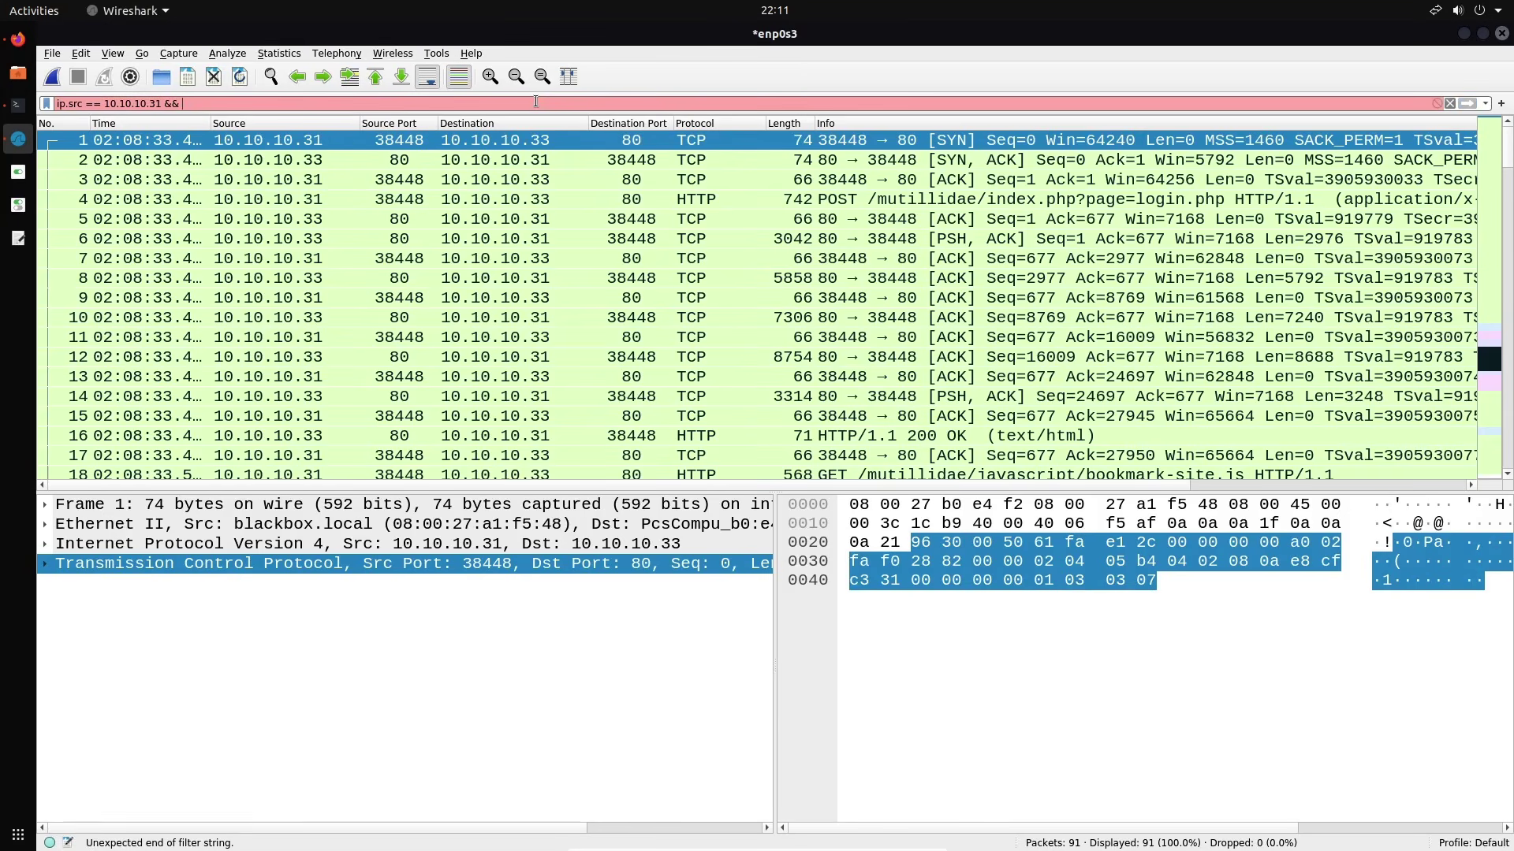
pyautogui.write(' ip.ds')
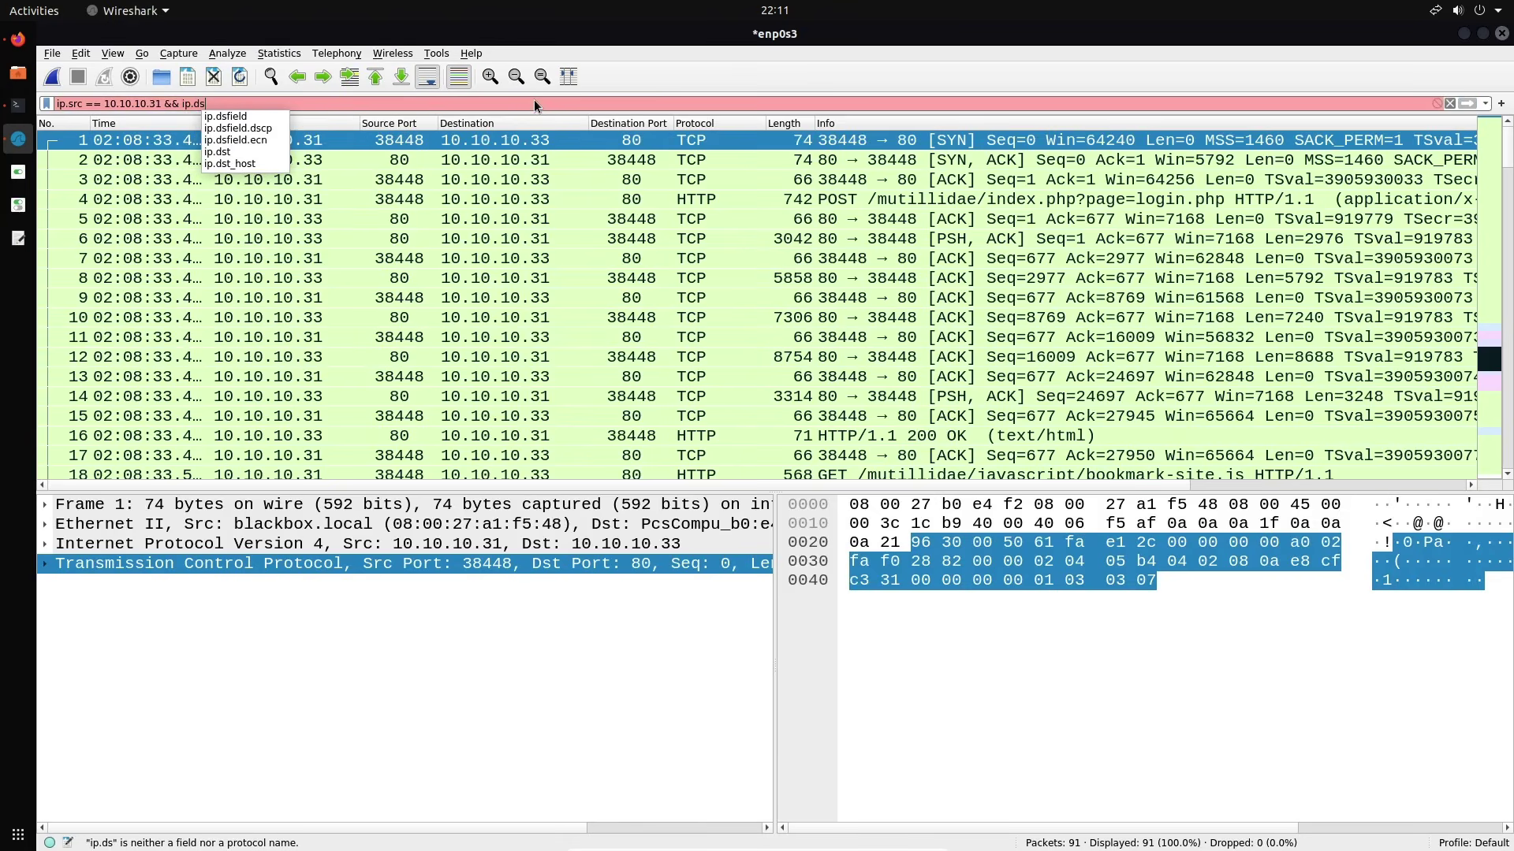
pyautogui.write('t == ')
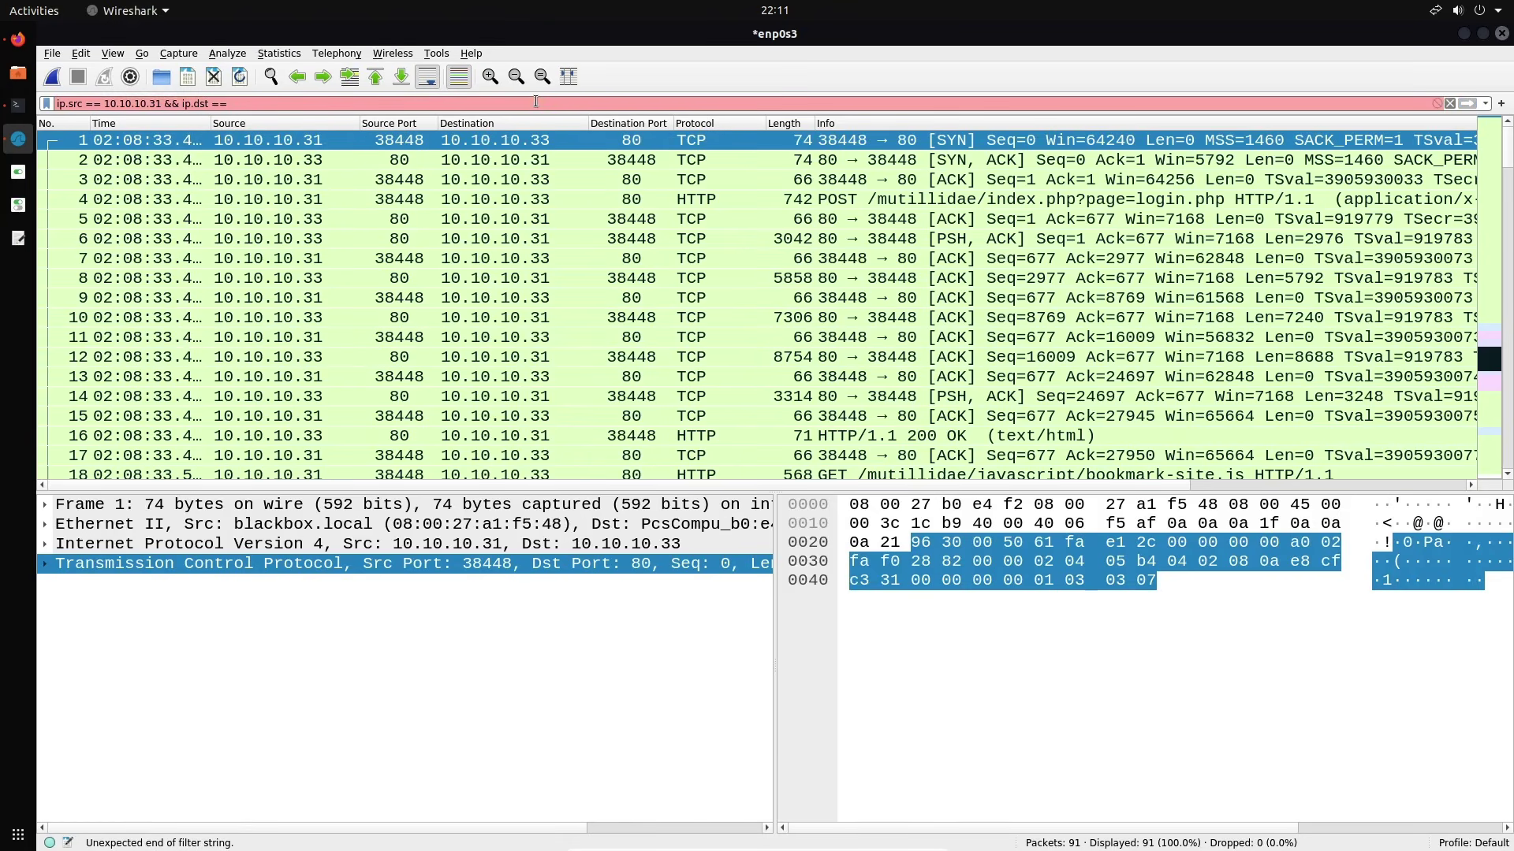
pyautogui.write('10.10.')
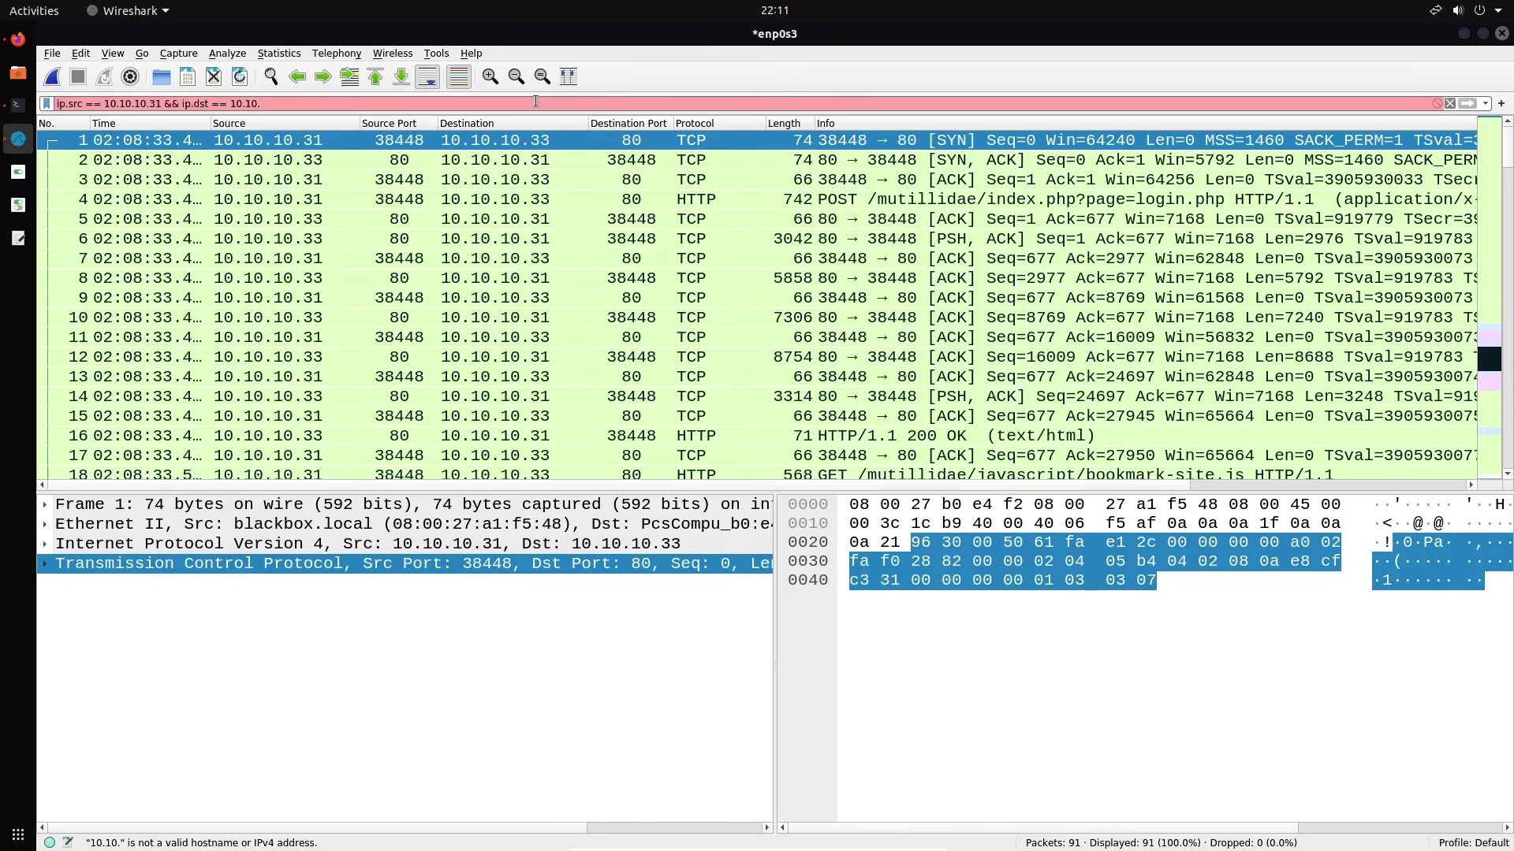
pyautogui.write('10.33')
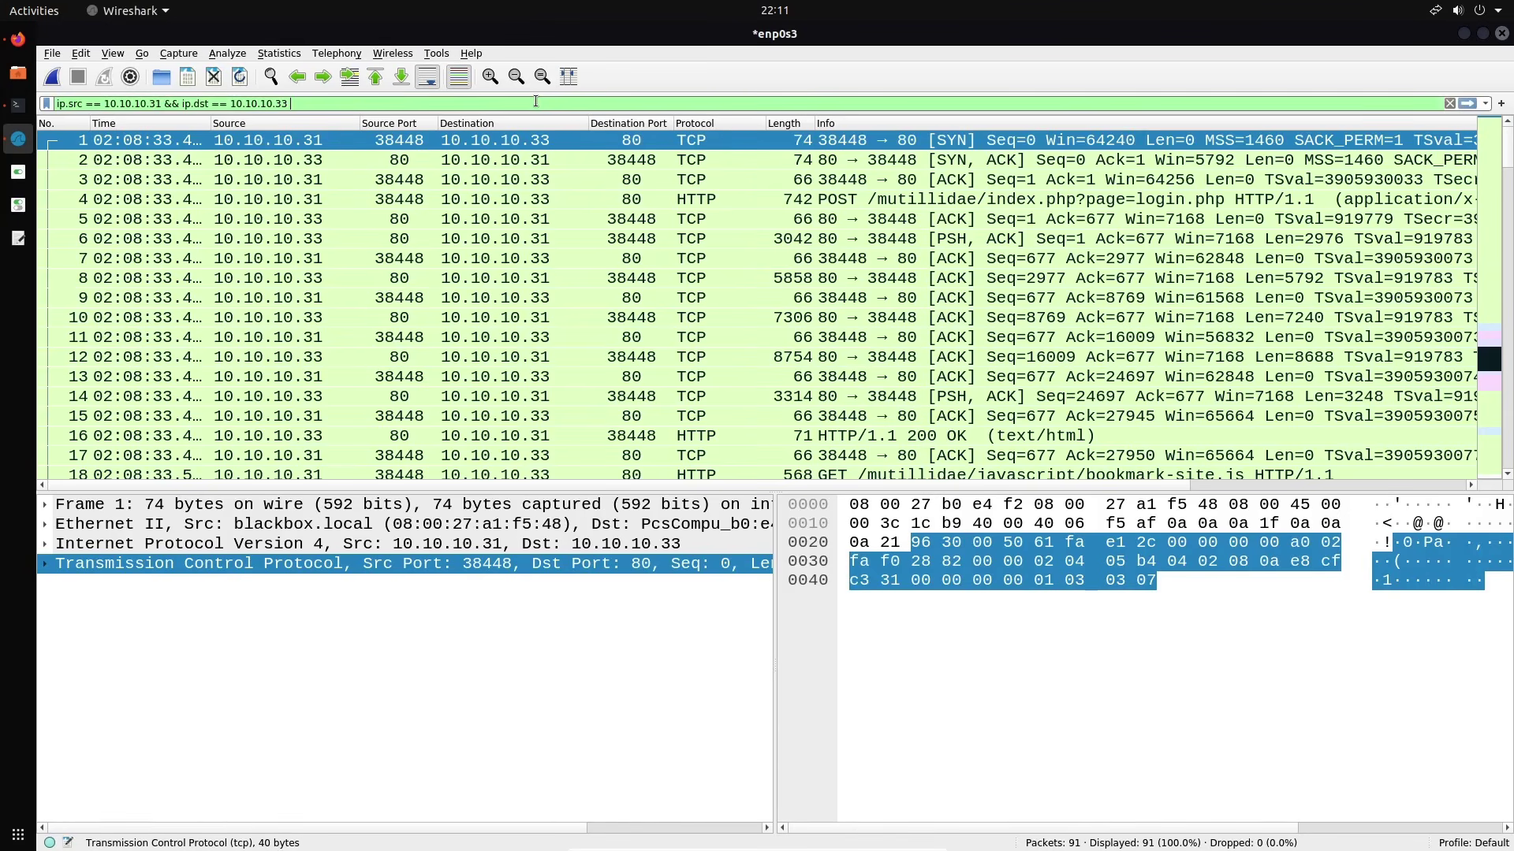
pyautogui.write('&& tcp.p')
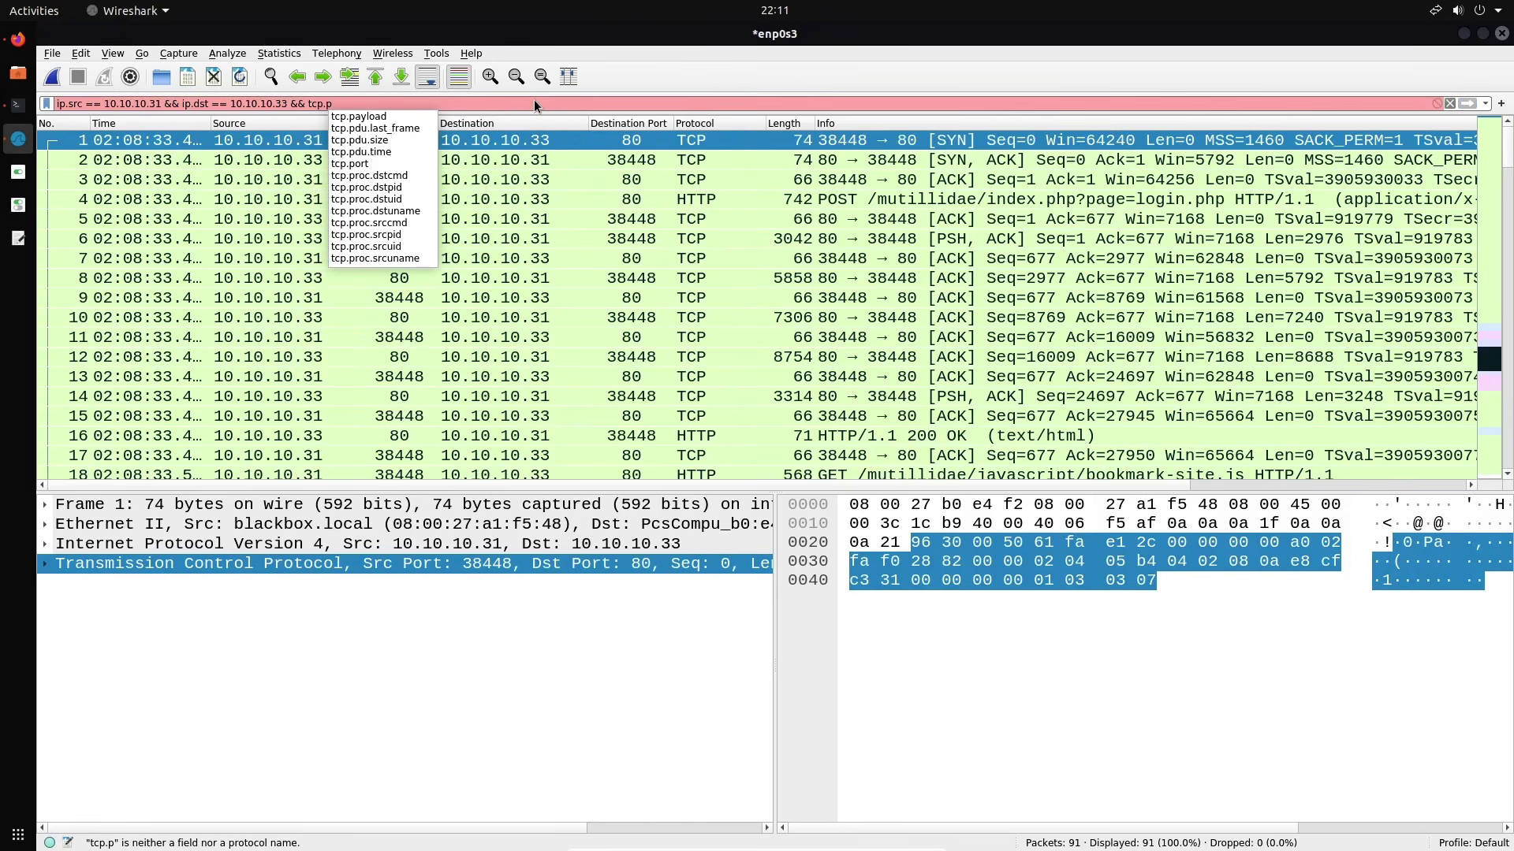
pyautogui.write('ort')
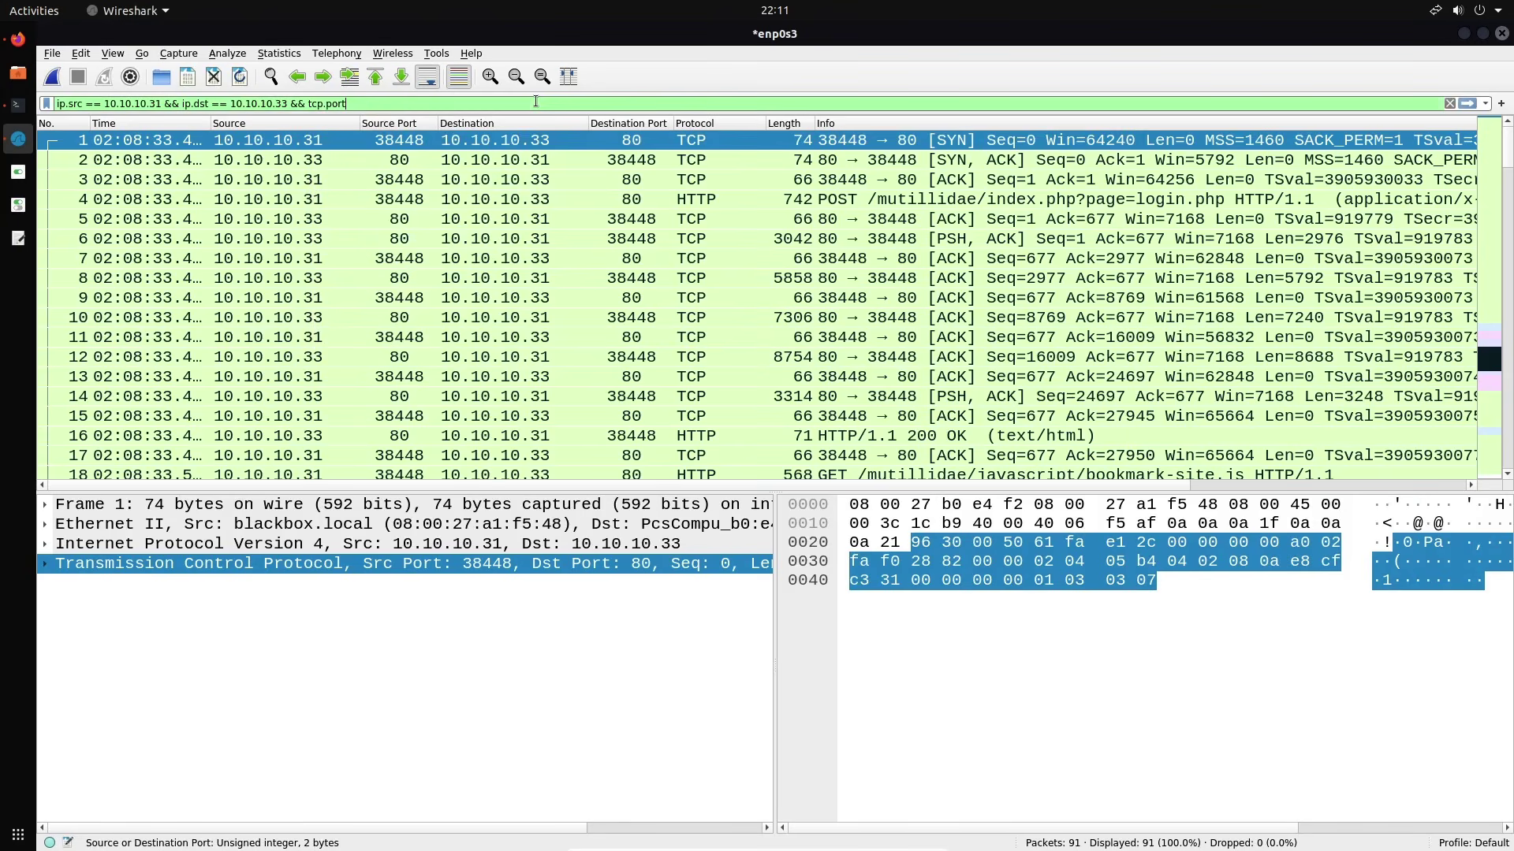
pyautogui.write(' == 80')
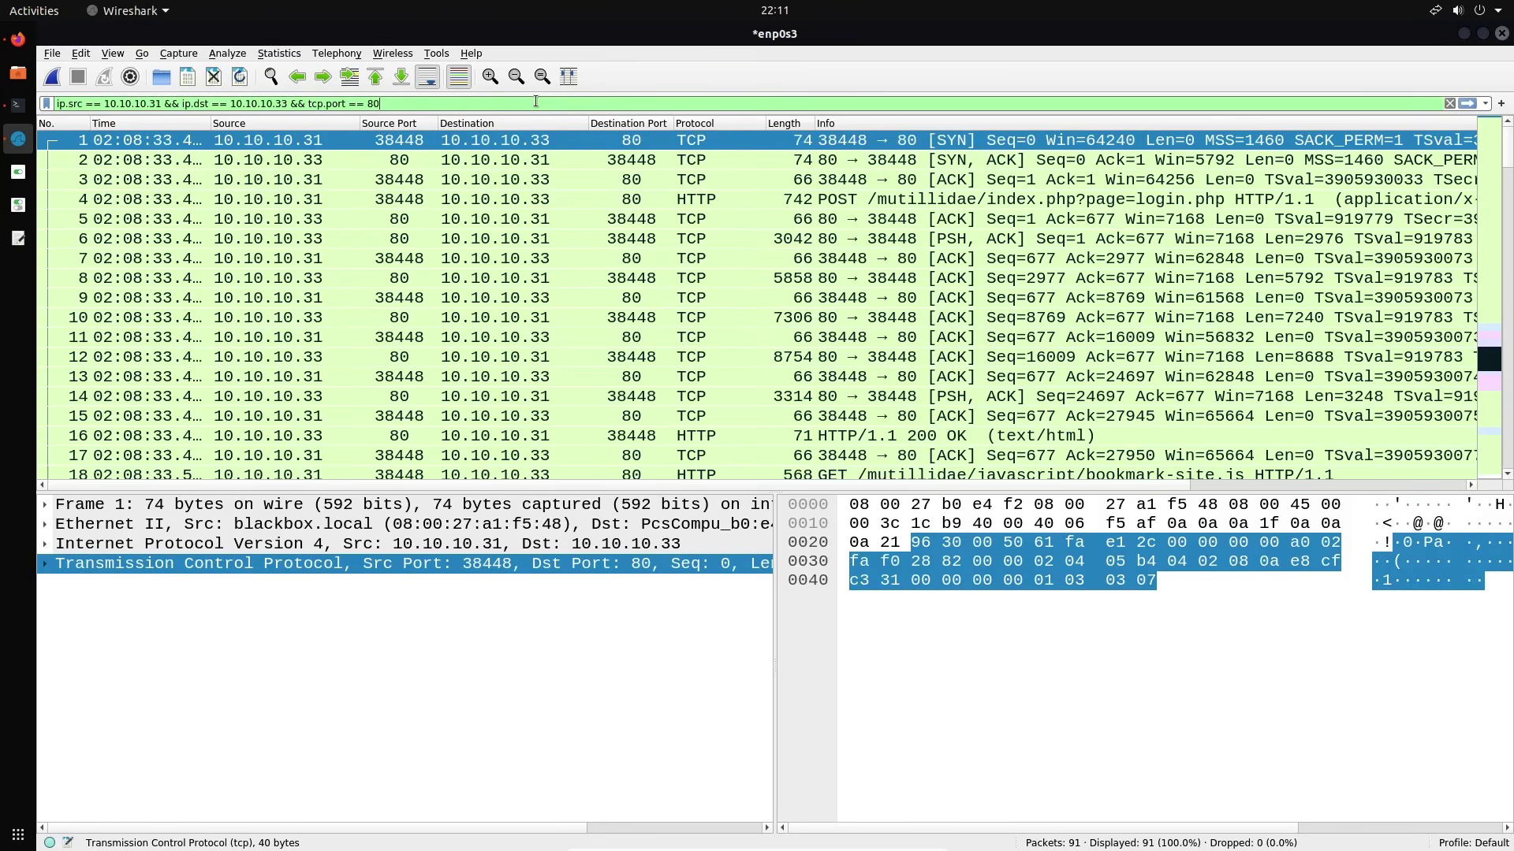
pyautogui.press('Return')
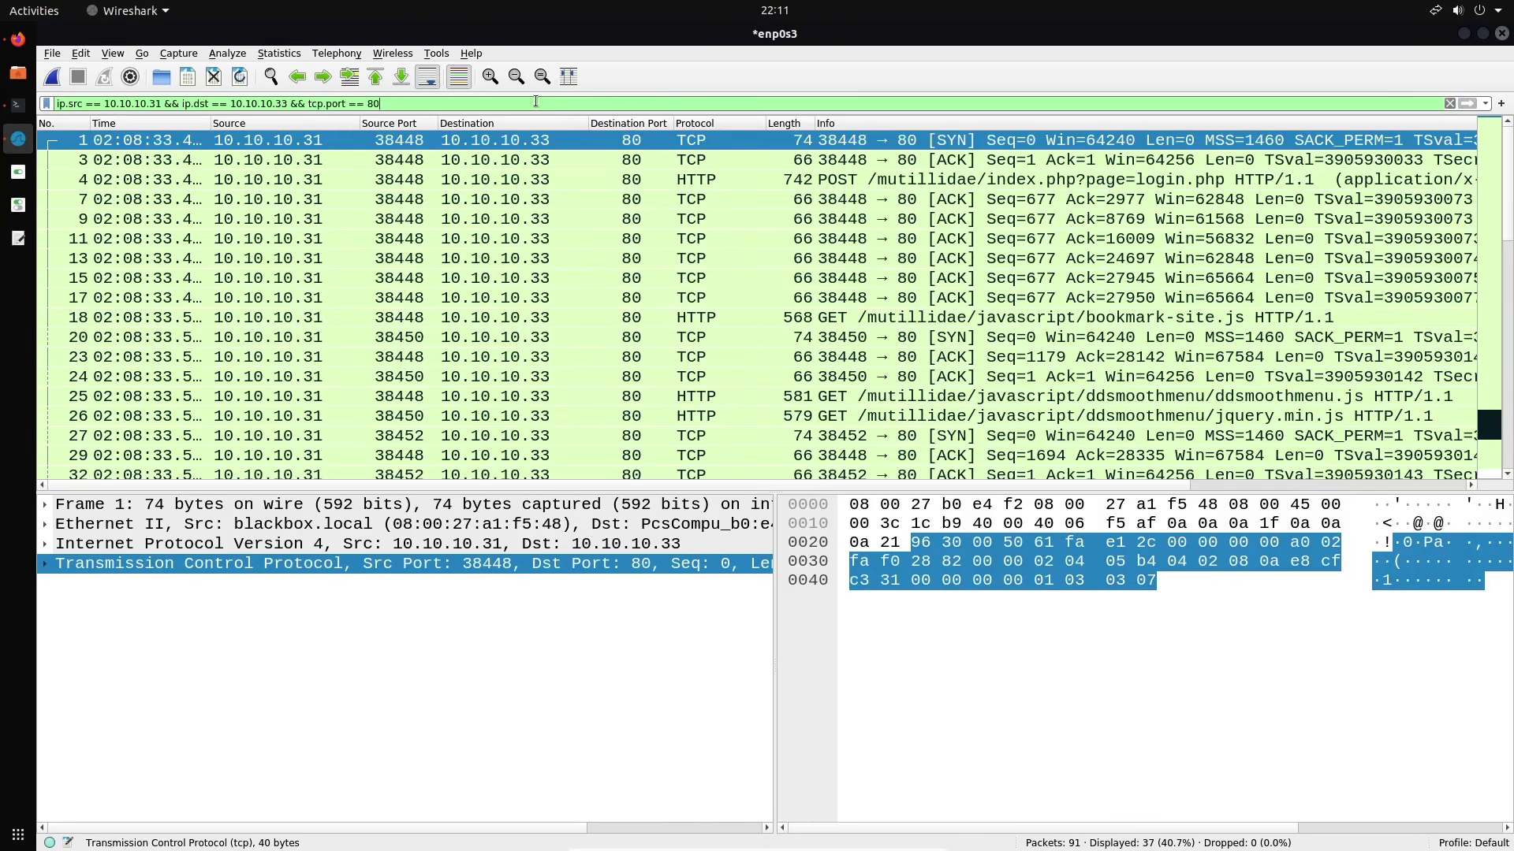
pyautogui.scroll(-7, 728, 202)
pyautogui.scroll(6, 728, 202)
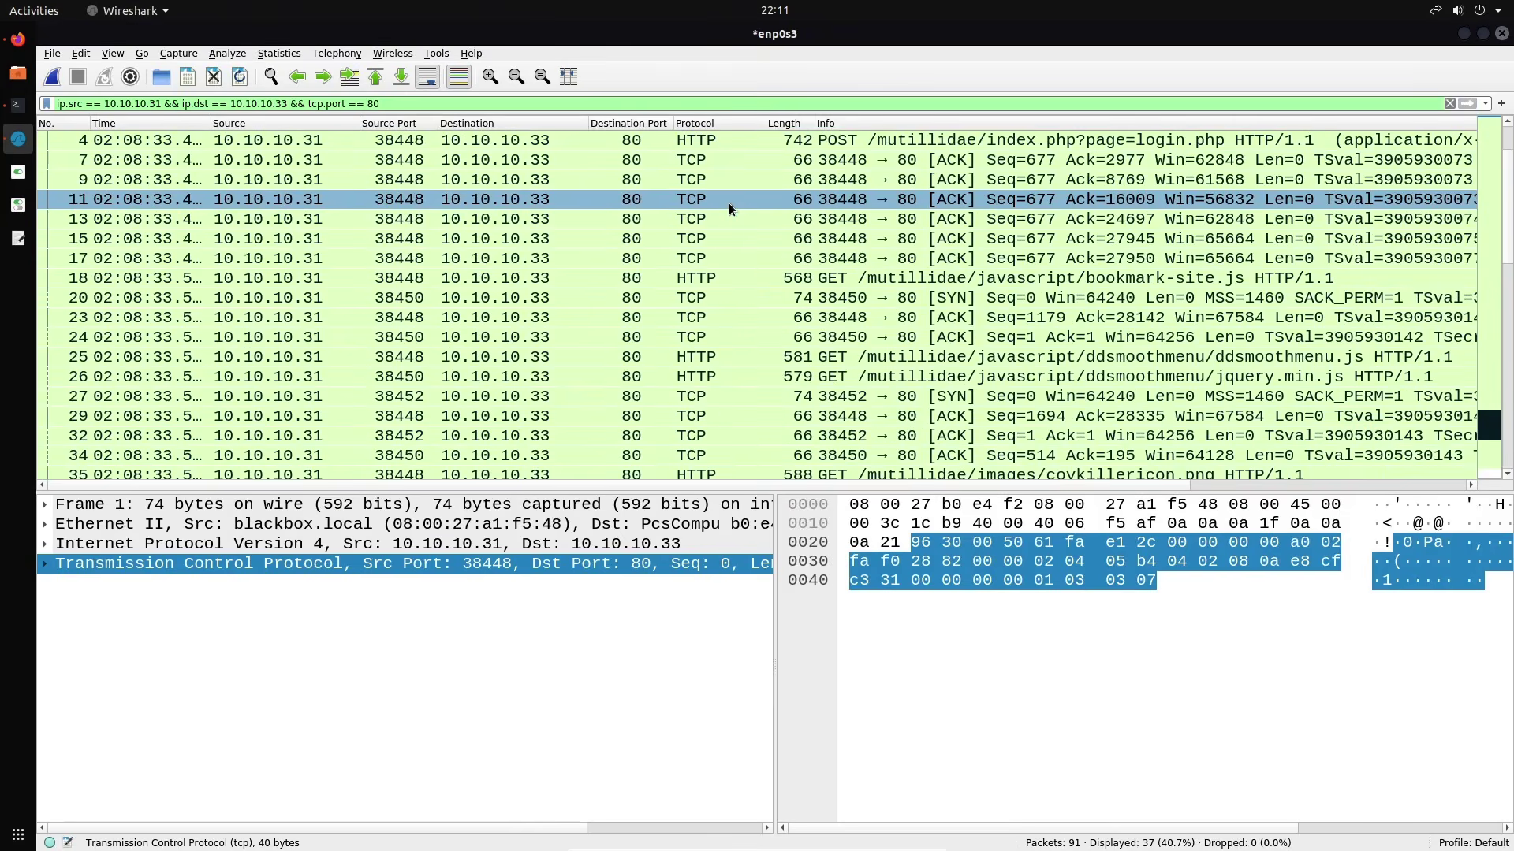
pyautogui.scroll(1, 729, 202)
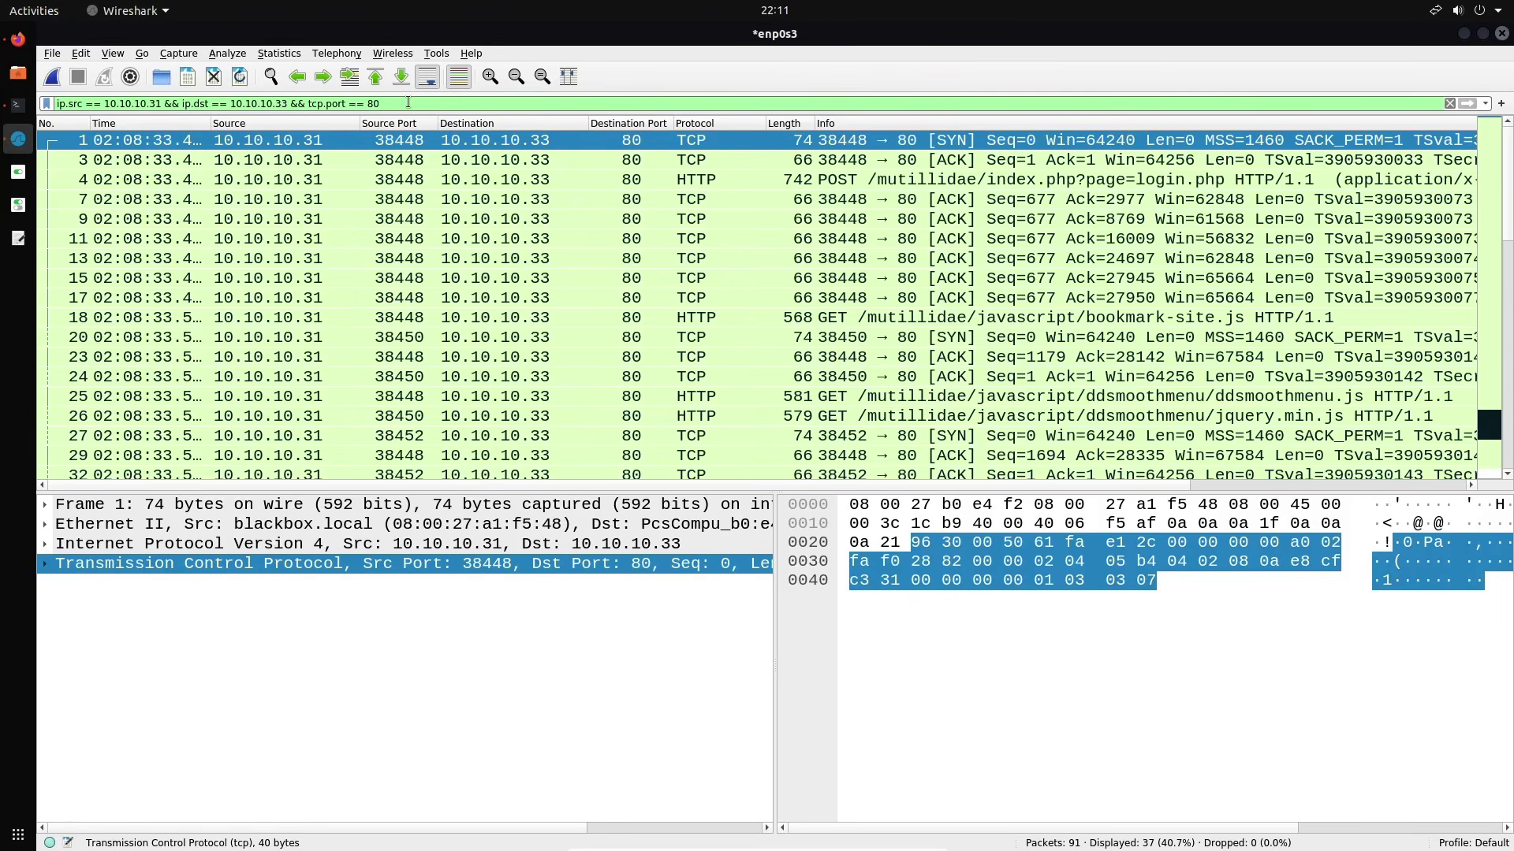
# Change the filter's port to tcp.port == 21, which matches no packets
pyautogui.press('BackSpace')
pyautogui.press('BackSpace')
pyautogui.write('21')
pyautogui.press('Return')
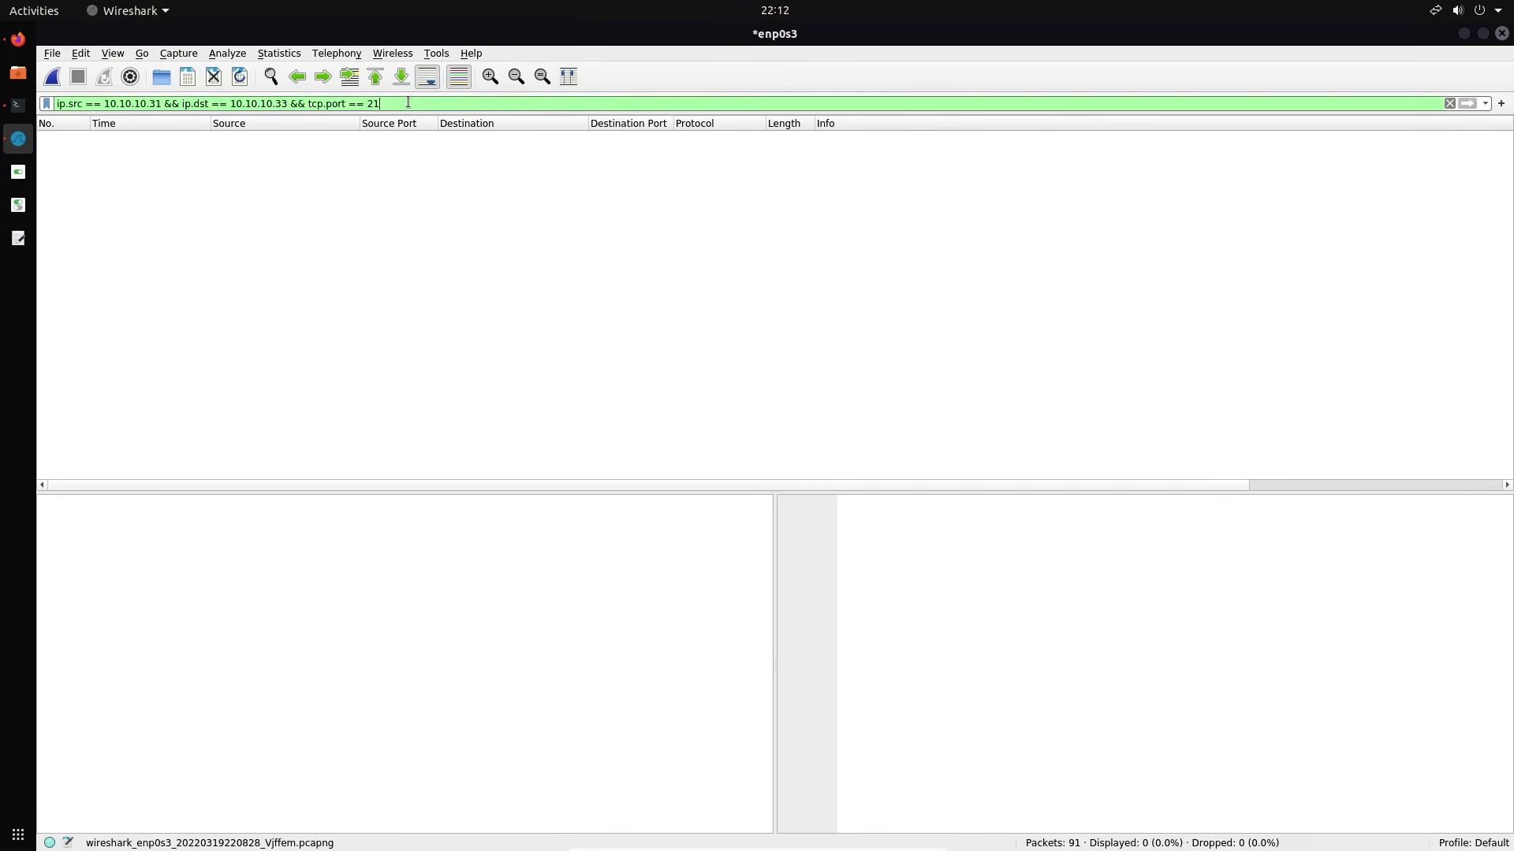
# Replace the filter with dhcp, which also matches 0 of 91 packets
pyautogui.hotkey('ctrl', 'a')
pyautogui.press('BackSpace')
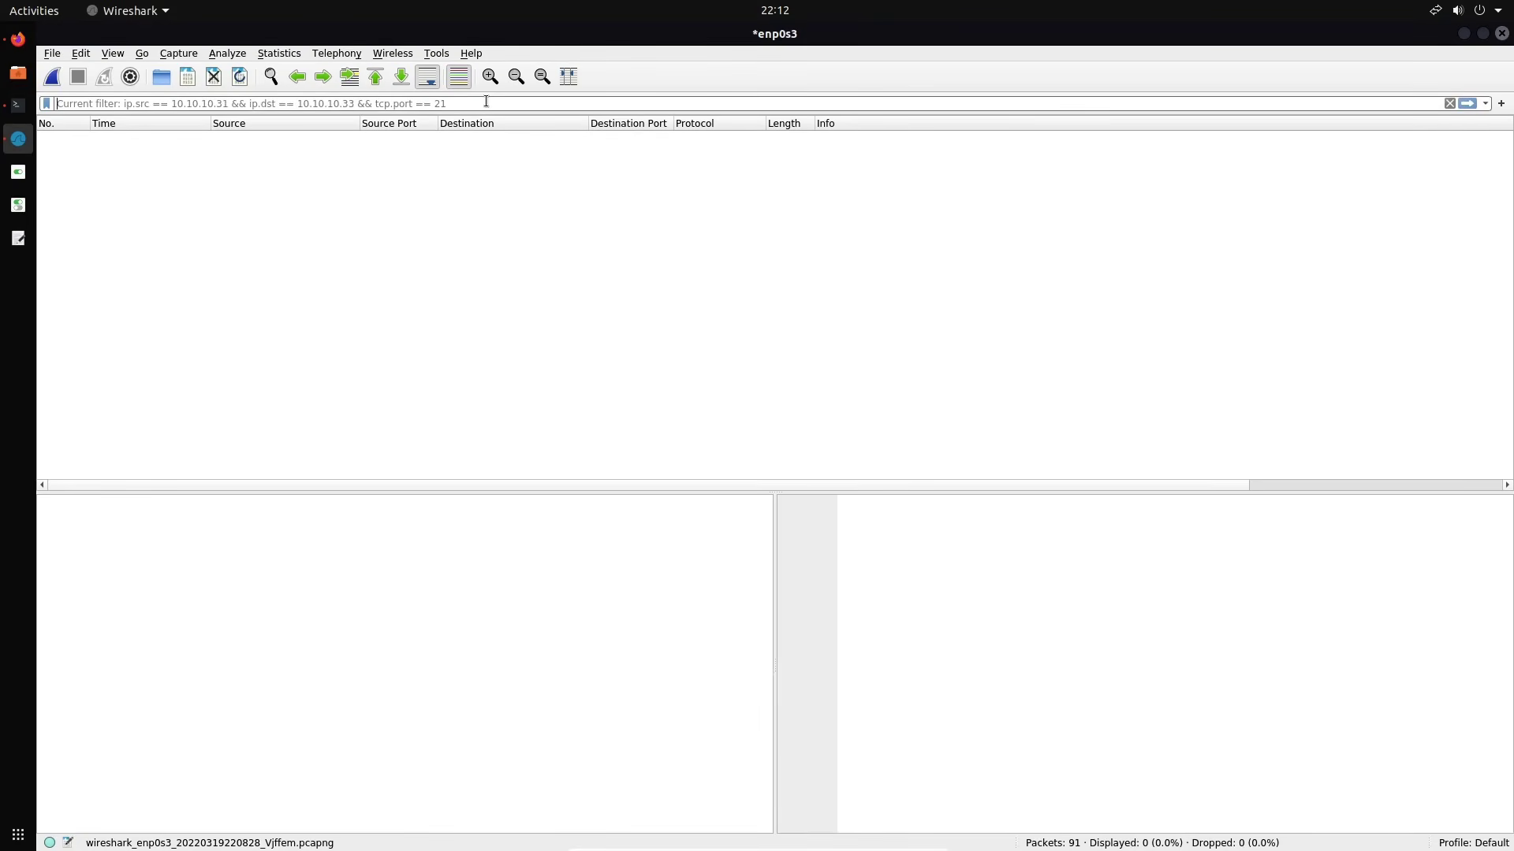
pyautogui.write('dhcp')
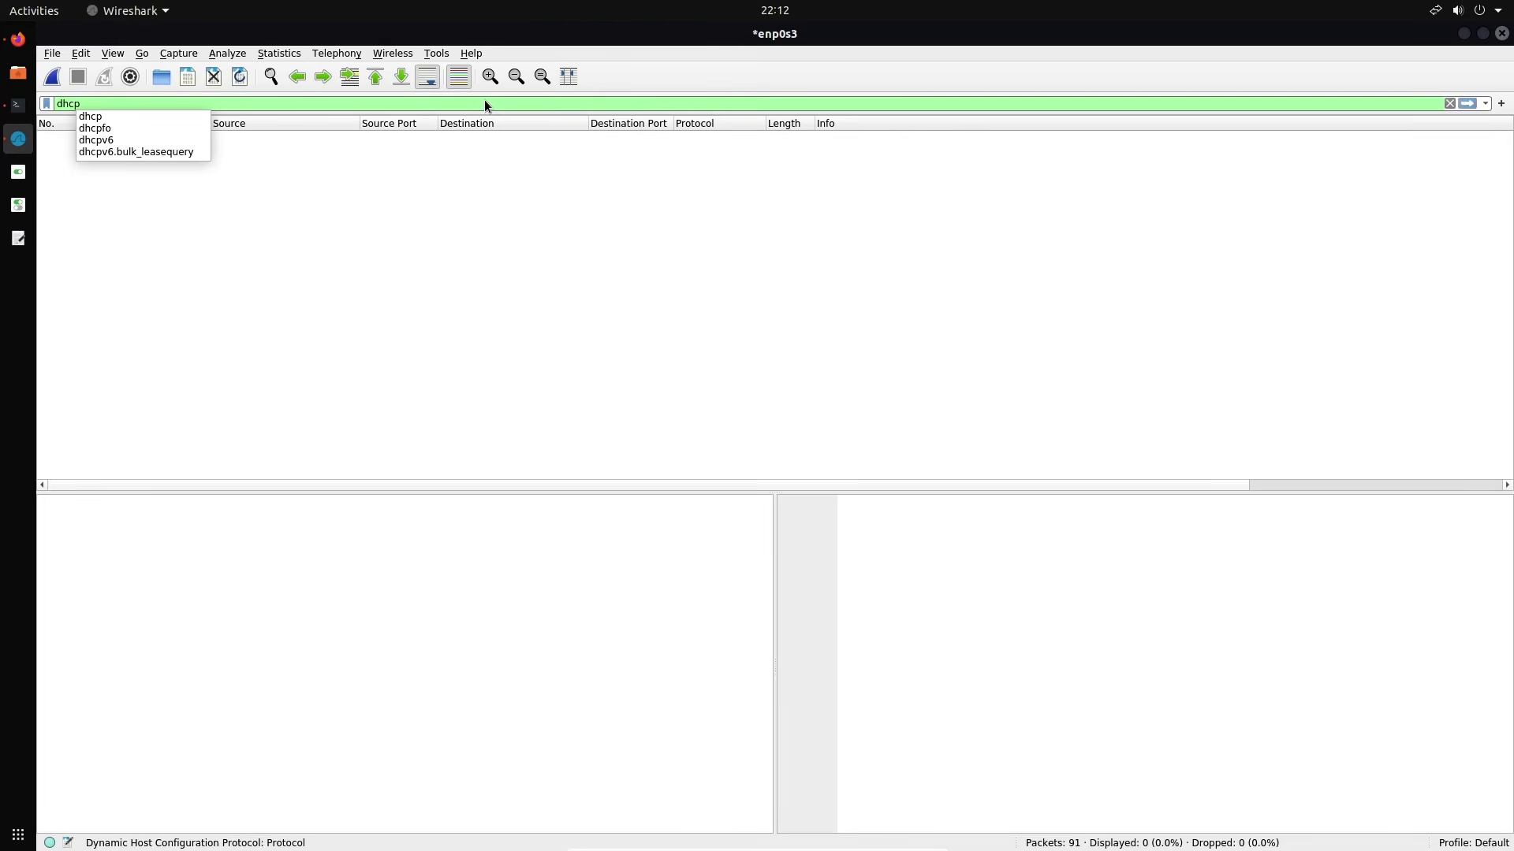
pyautogui.press('Return')
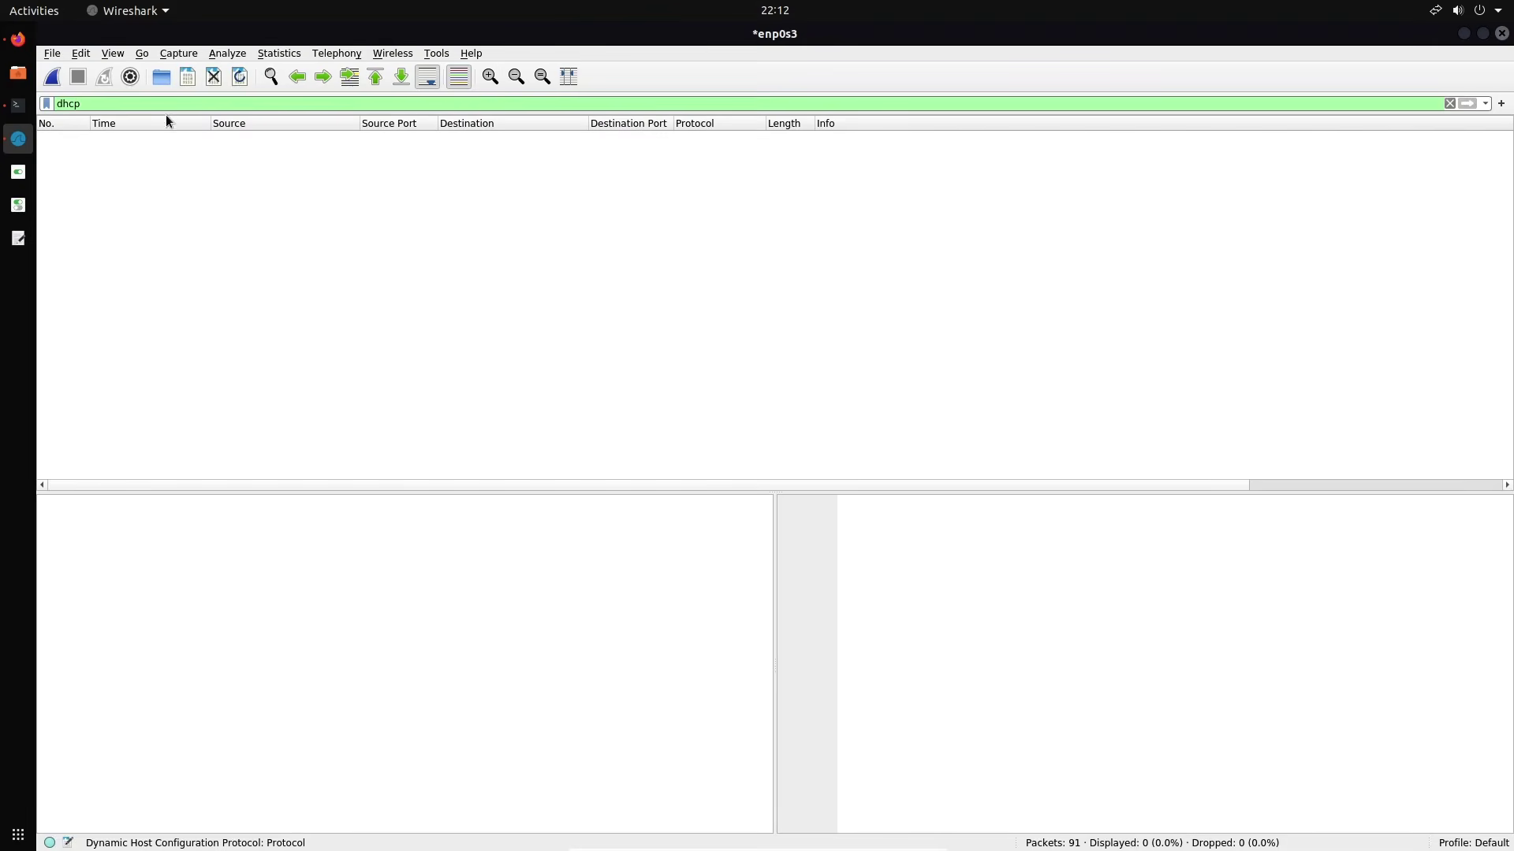
pyautogui.click(18, 105)
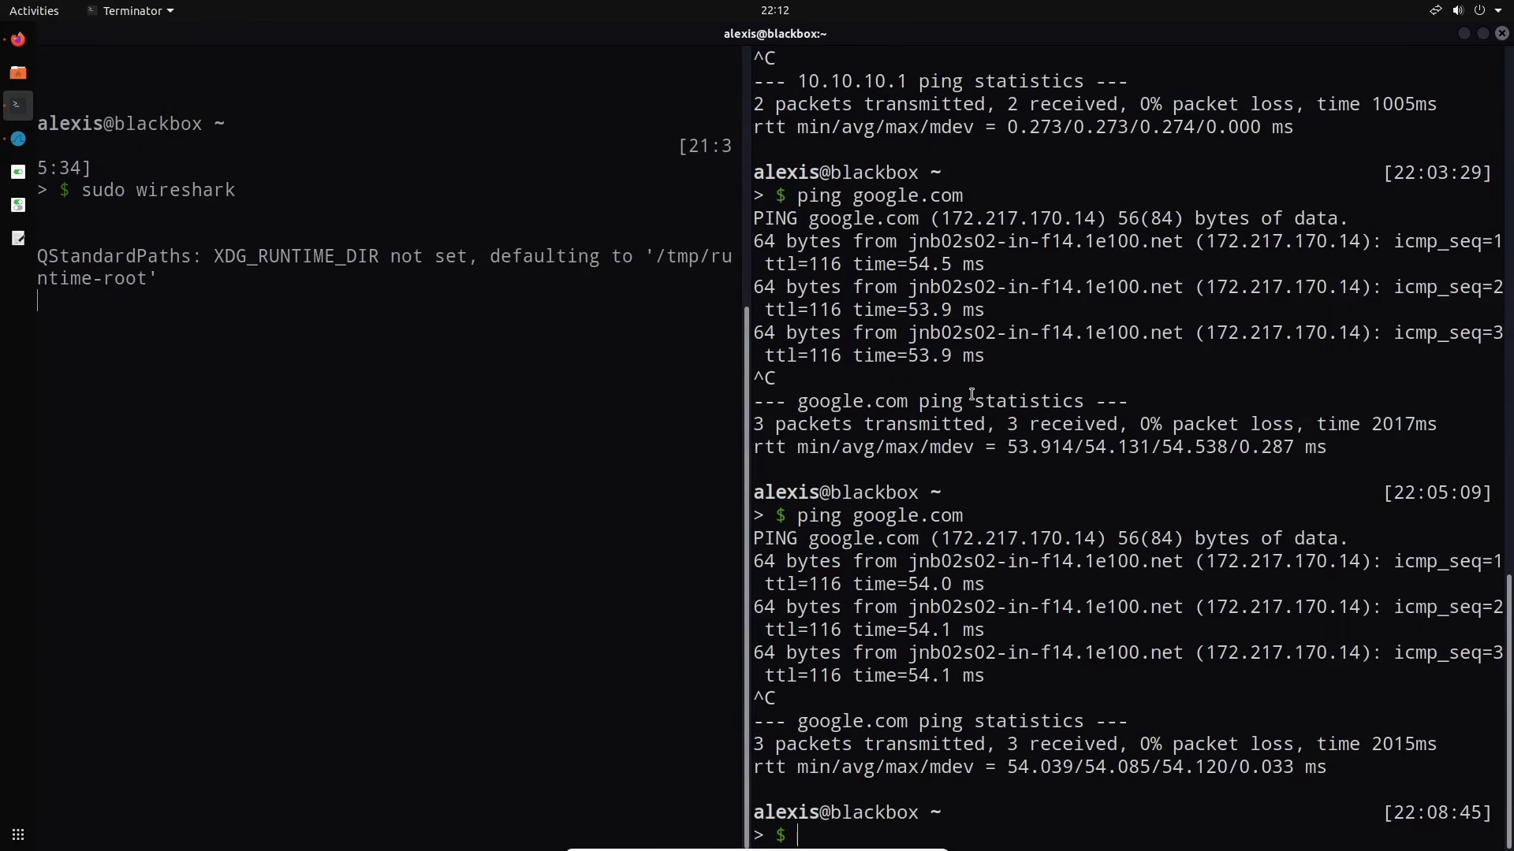
# Try netdiscover, find it missing, and run 'sudo apt-get install netdiscover -y'
pyautogui.write('netdiscover')
pyautogui.press('Return')
pyautogui.write('sudo')
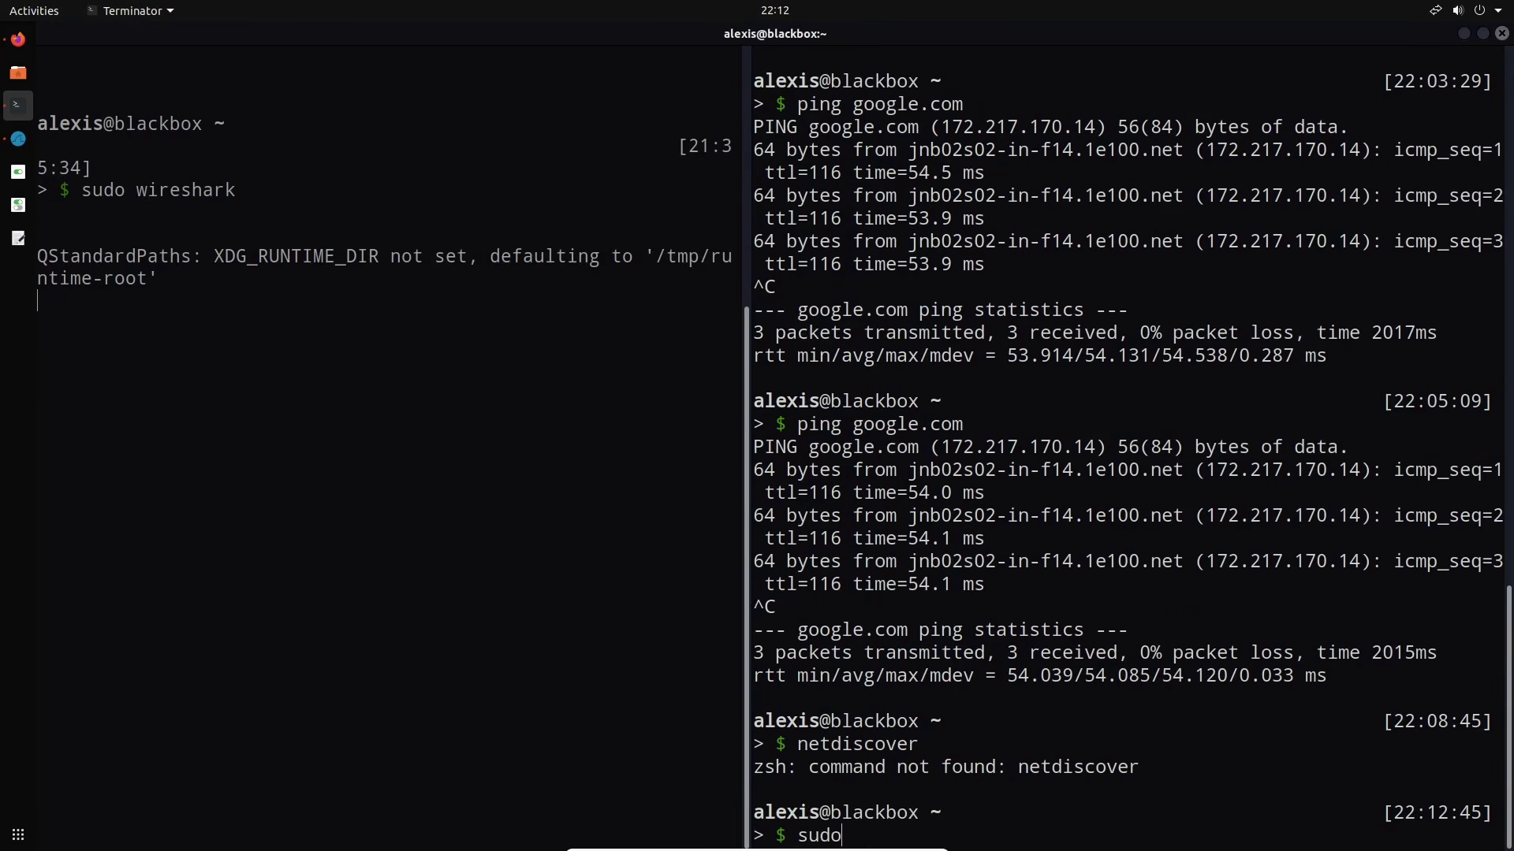
pyautogui.write(' apt-get install netdiscover -')
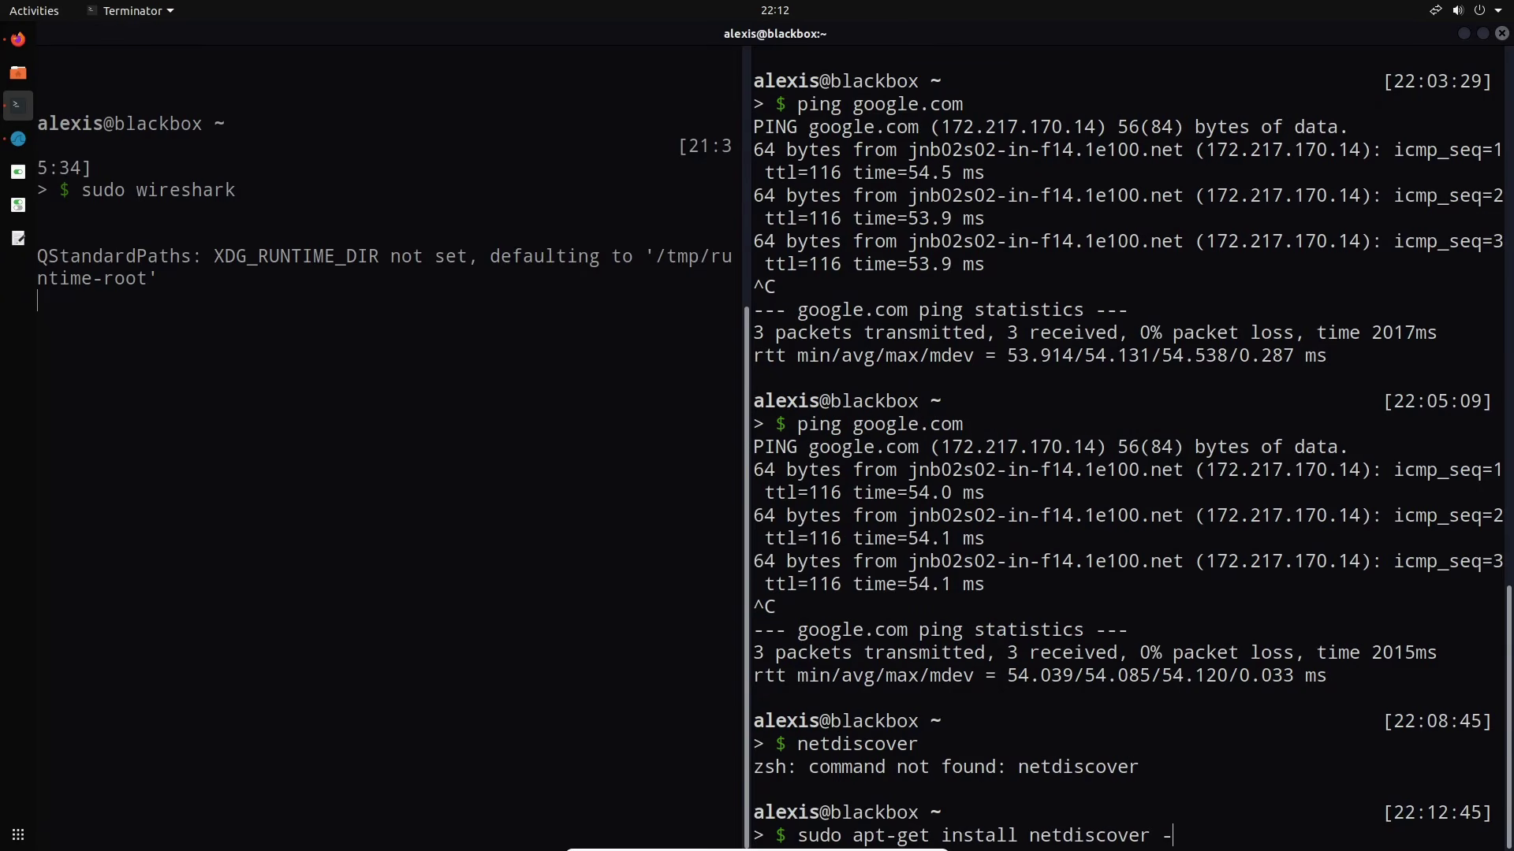
pyautogui.write('y')
pyautogui.press('Return')
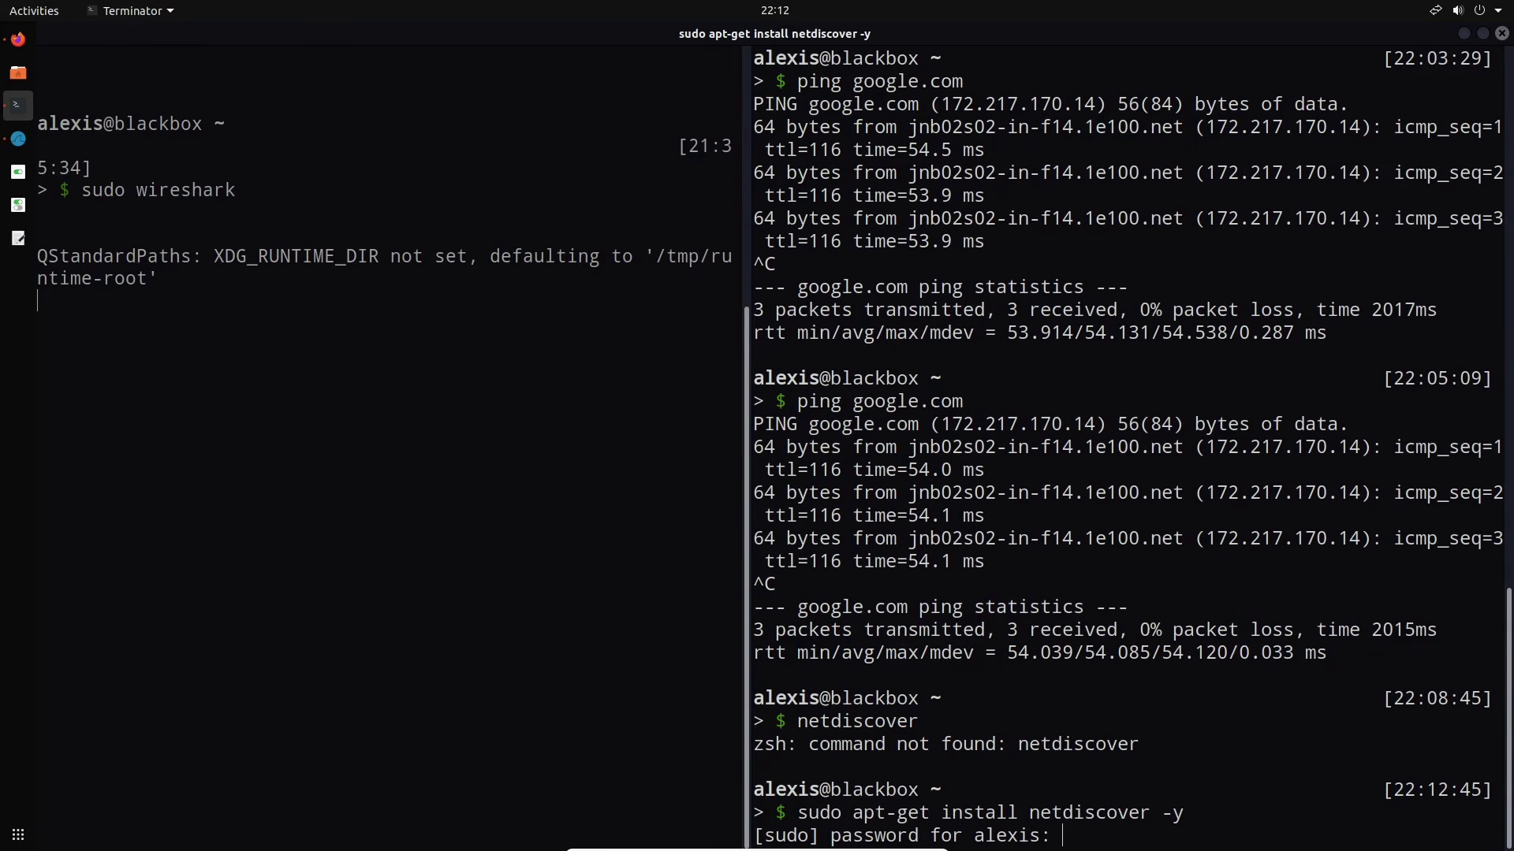
# Enter the sudo password to finish the install, then type 'sudo netdiscover -i'
pyautogui.press('Return')
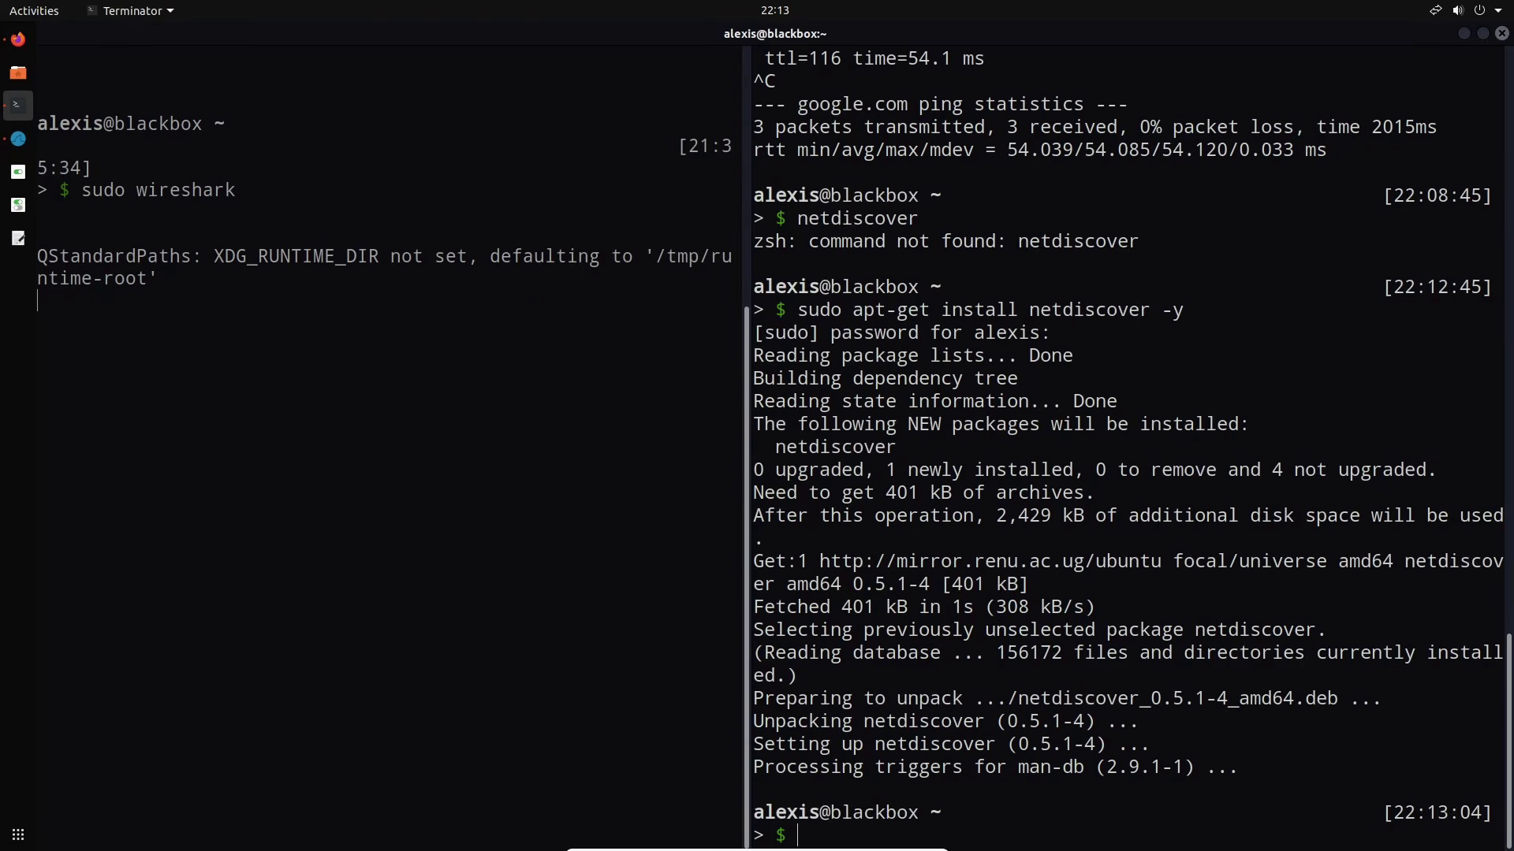
pyautogui.write('sudo netdiscover')
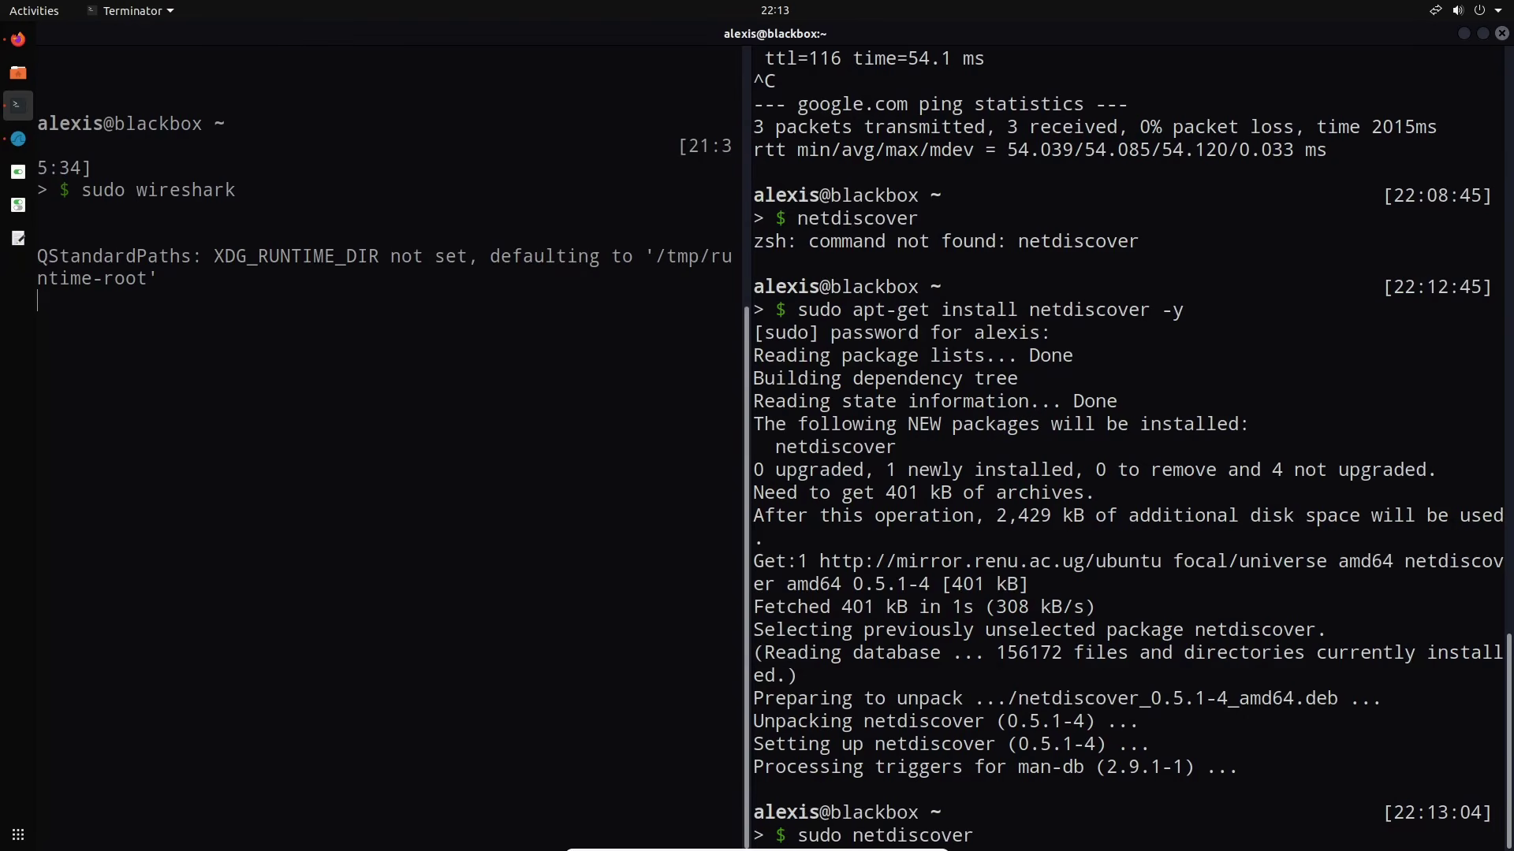
pyautogui.write(' -i')
pyautogui.click(538, 444)
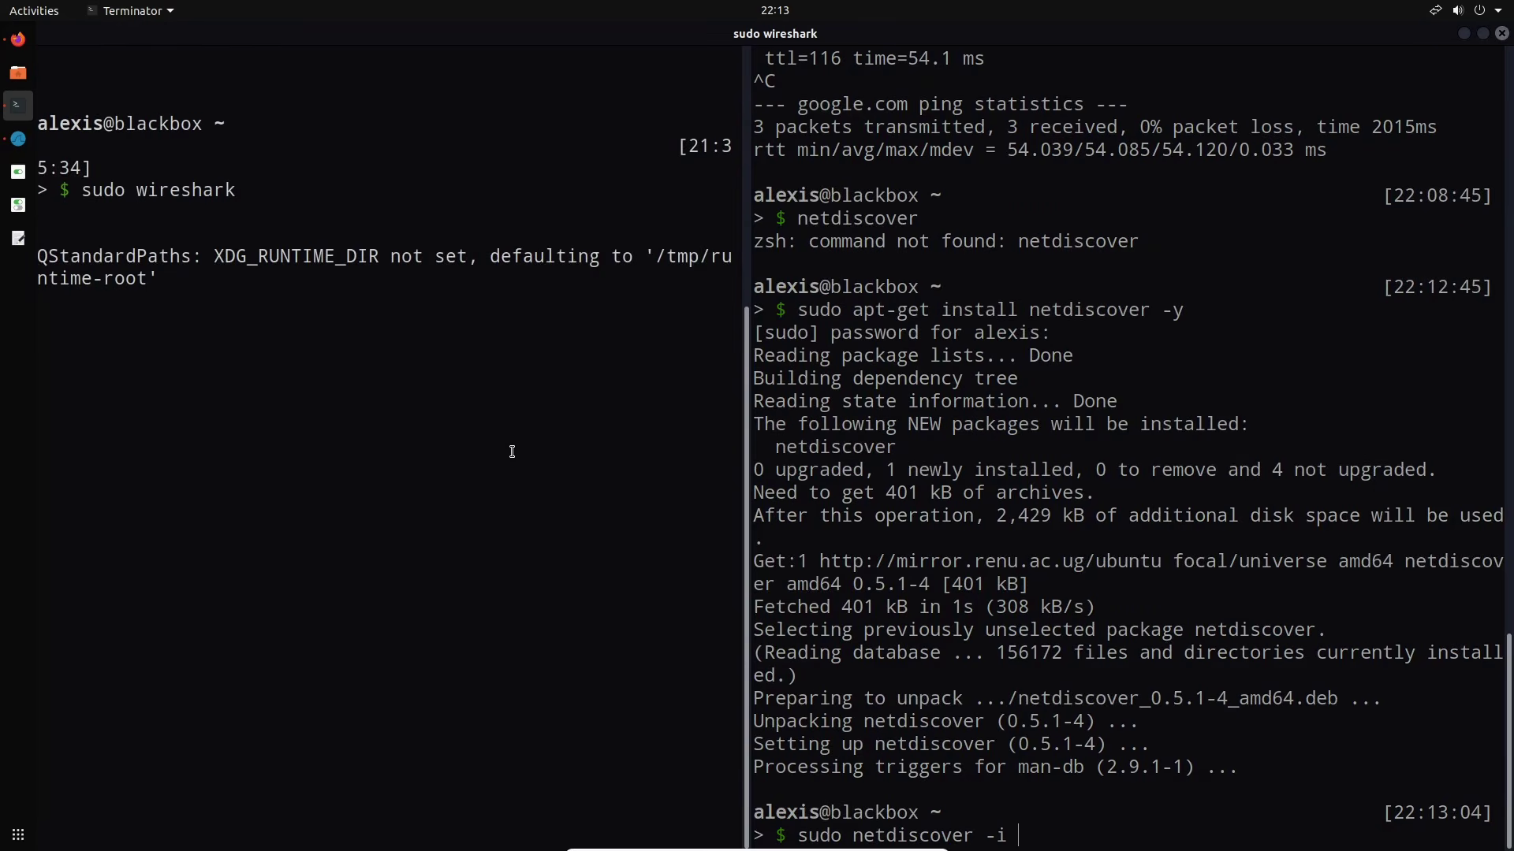
# Run ifconfig in a new split pane and start netdiscover scanning 10.10.10.1/24 on enp0s3
pyautogui.hotkey('ctrl', 'shift', 'o')
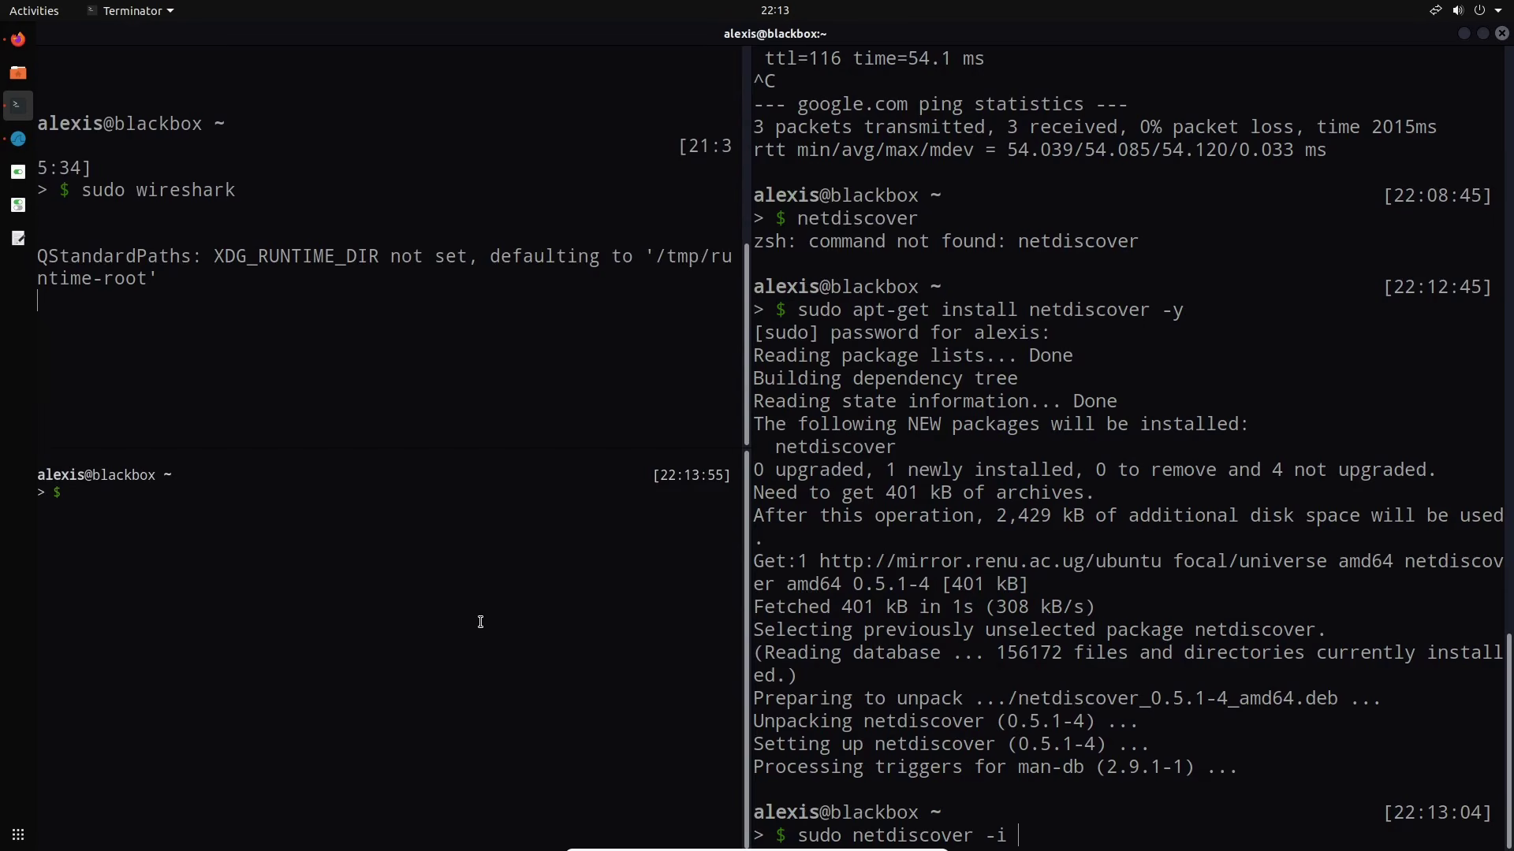
pyautogui.write('ifconfig')
pyautogui.press('Return')
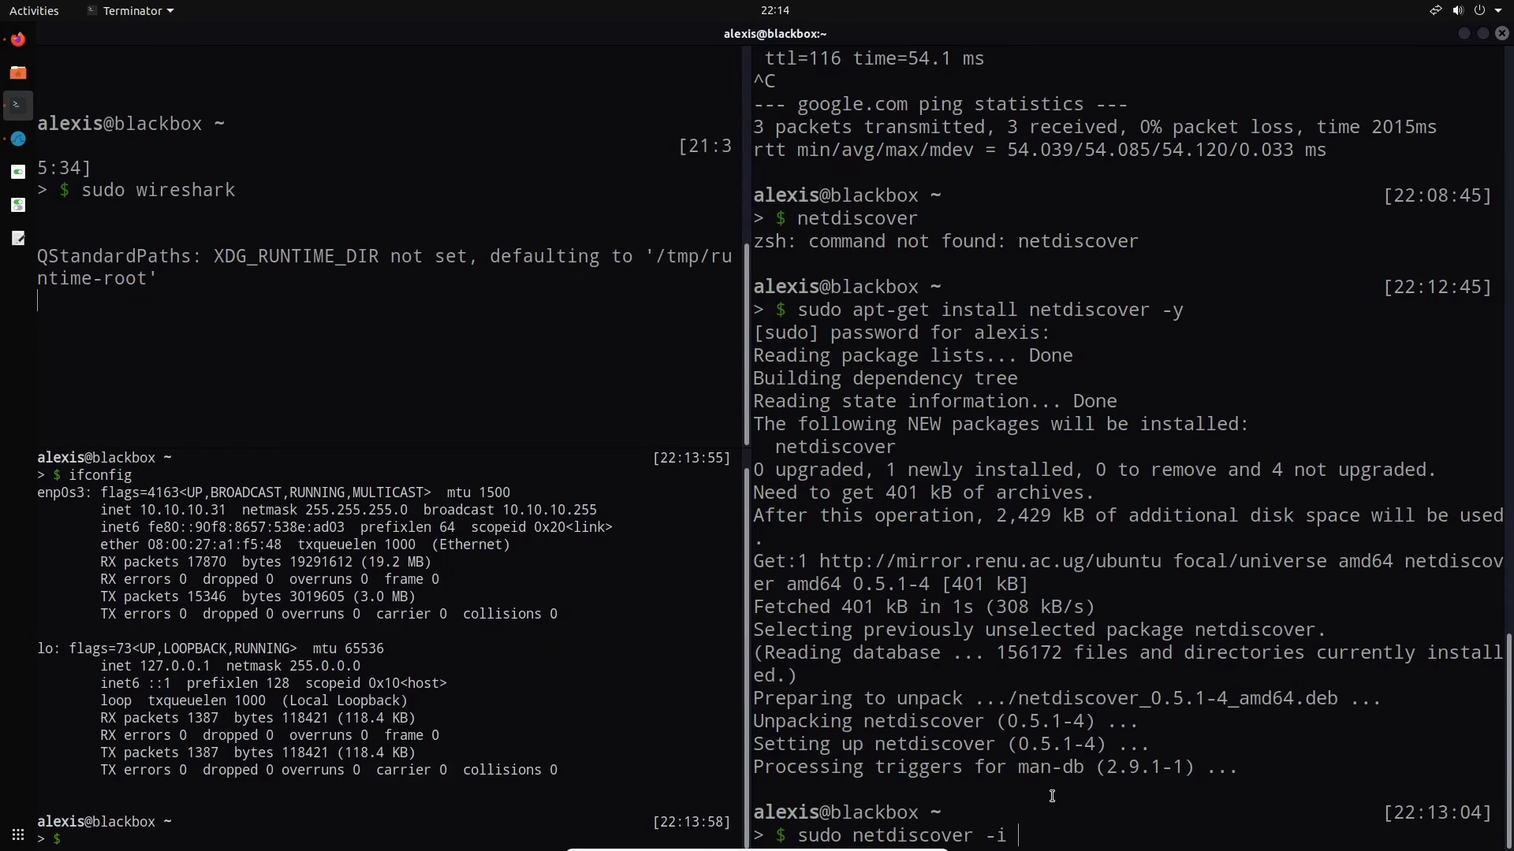
pyautogui.write('enp0s')
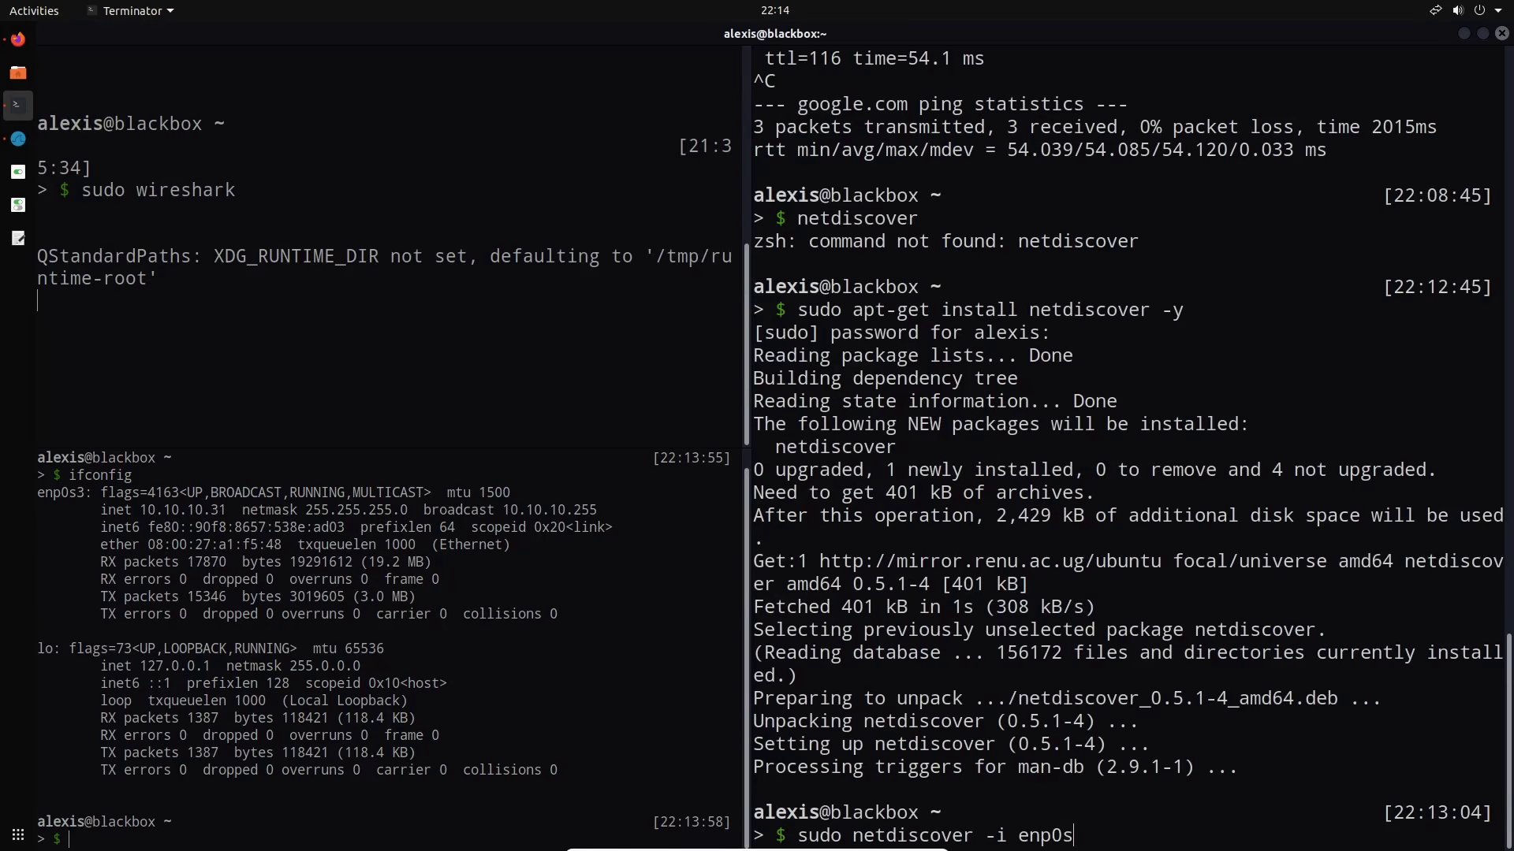
pyautogui.write('3 -r 10.10.10.1/24')
pyautogui.press('Return')
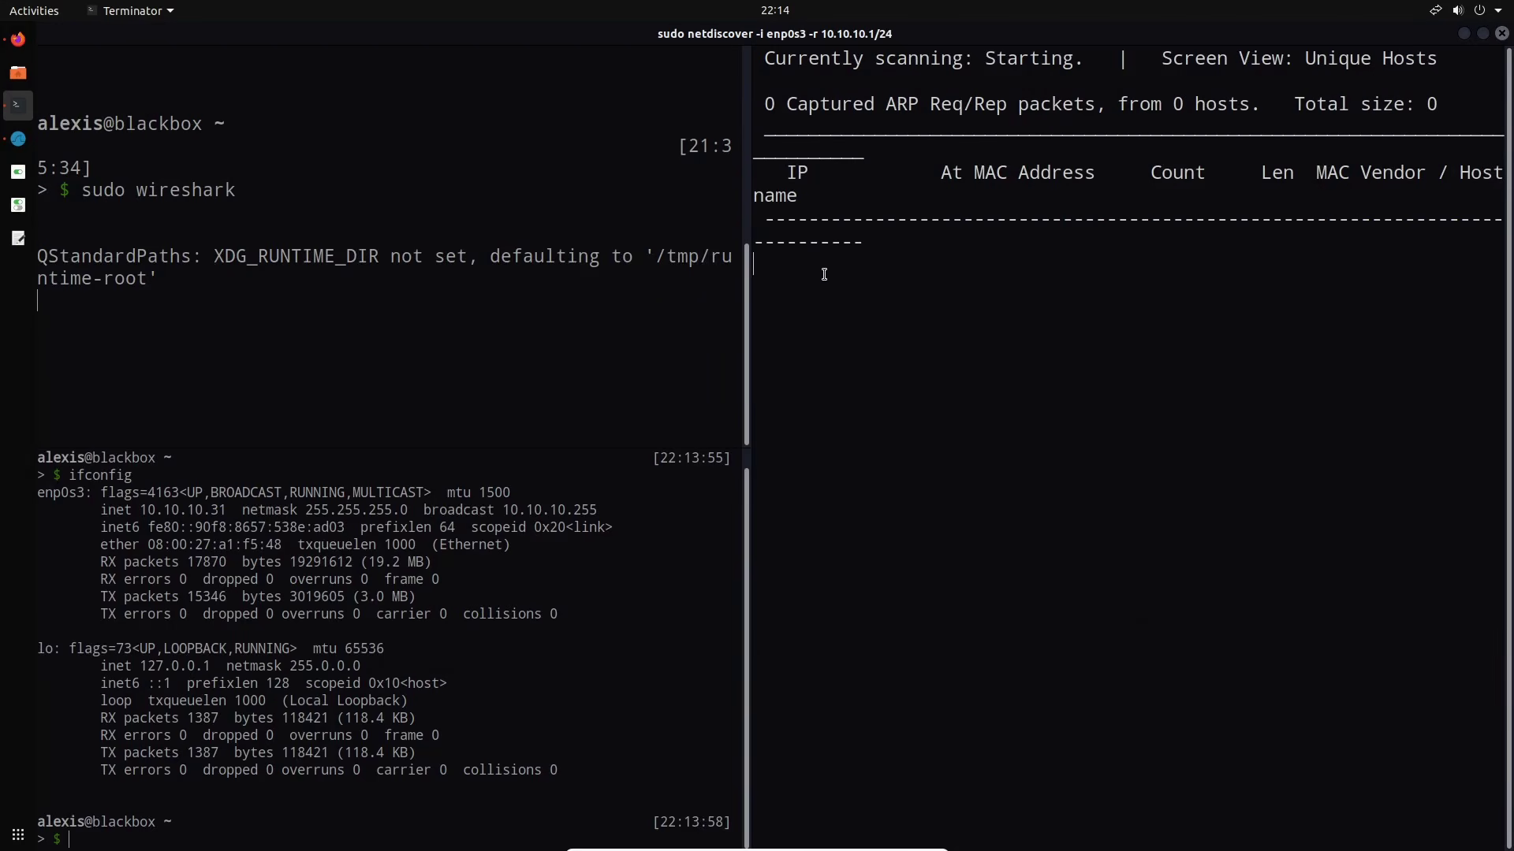
# Clear the dhcp display filter and restart the capture, discarding the old packets
pyautogui.click(18, 139)
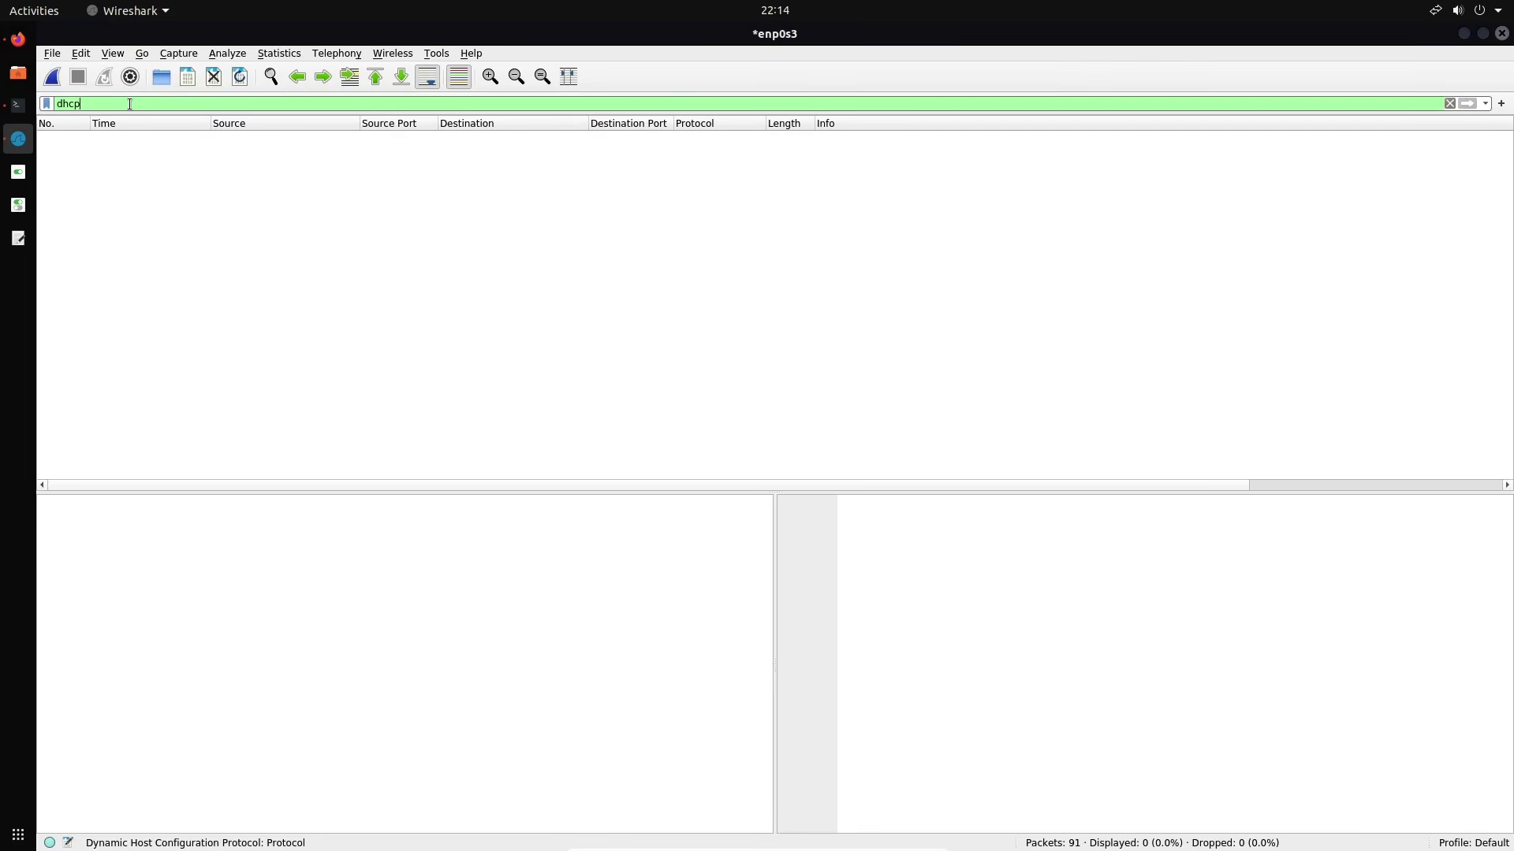
pyautogui.tripleClick(133, 100)
pyautogui.press('BackSpace')
pyautogui.press('Return')
pyautogui.click(52, 76)
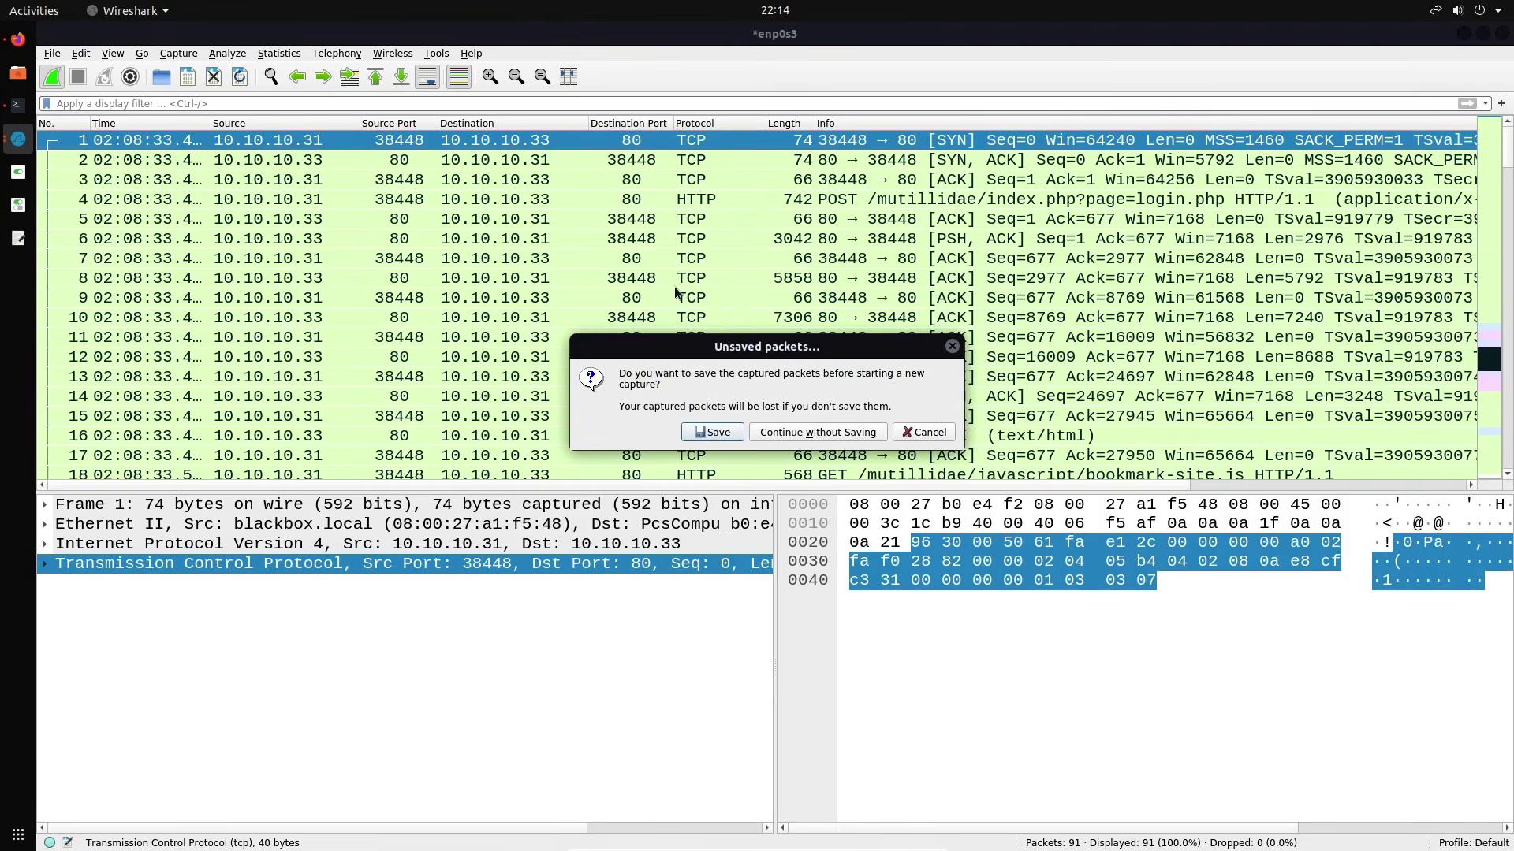
pyautogui.click(838, 434)
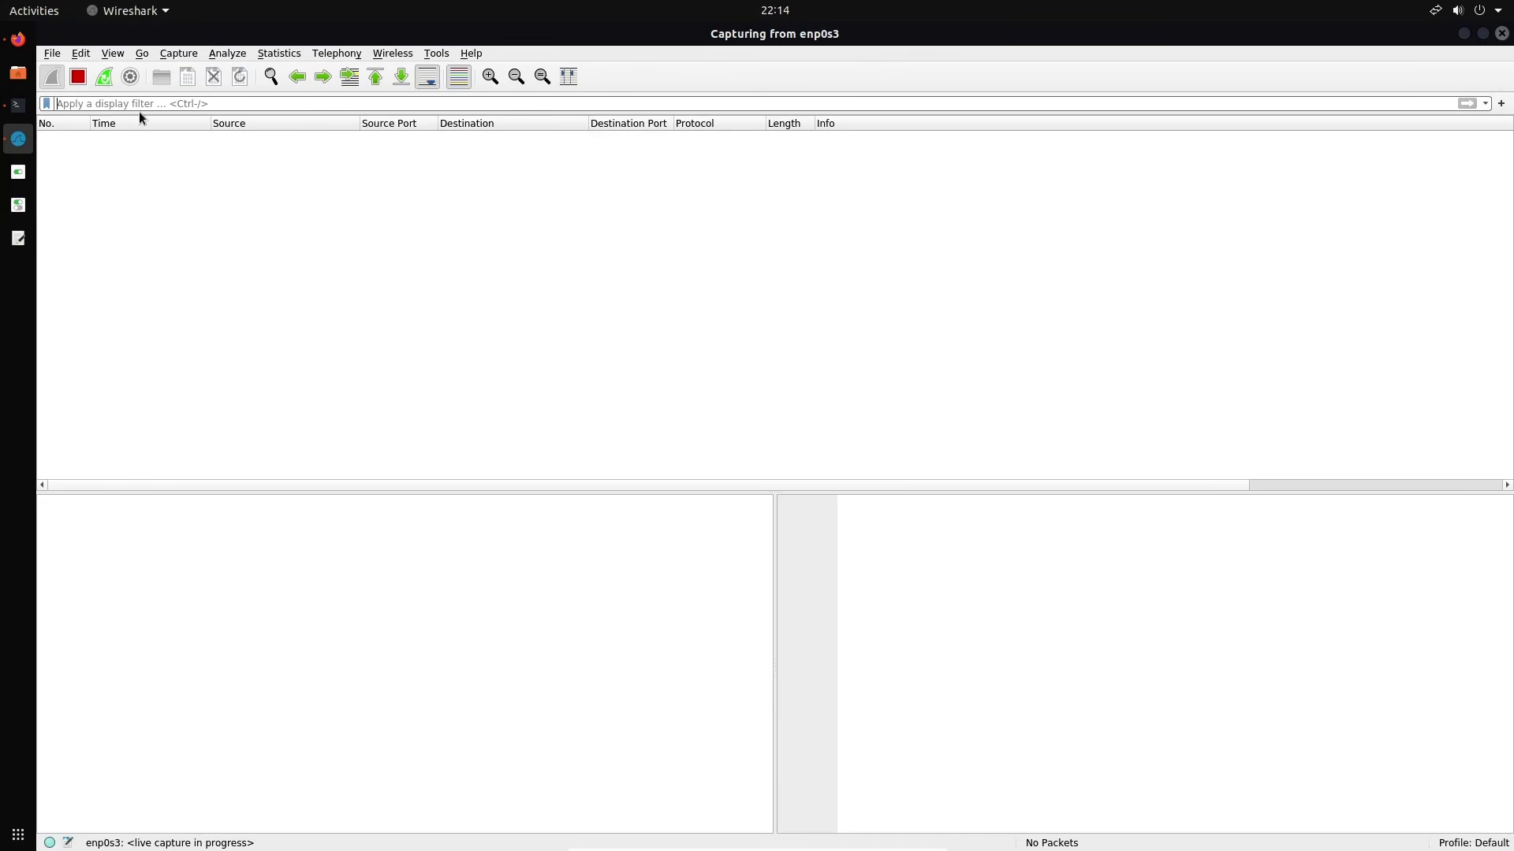
# Rerun the previous netdiscover scan in the terminal
pyautogui.click(18, 104)
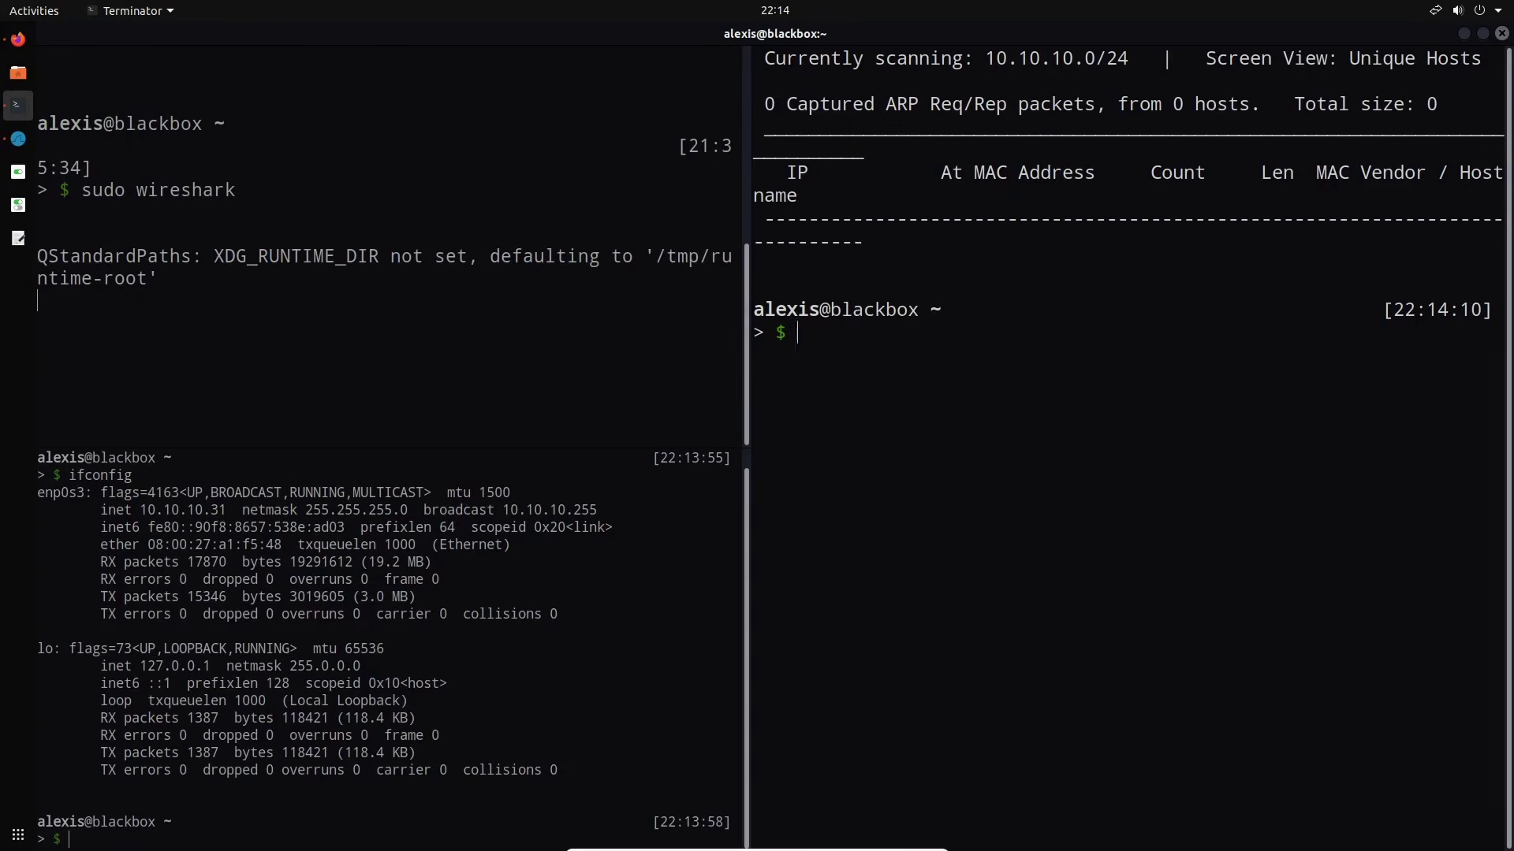
pyautogui.press('Up')
pyautogui.press('Return')
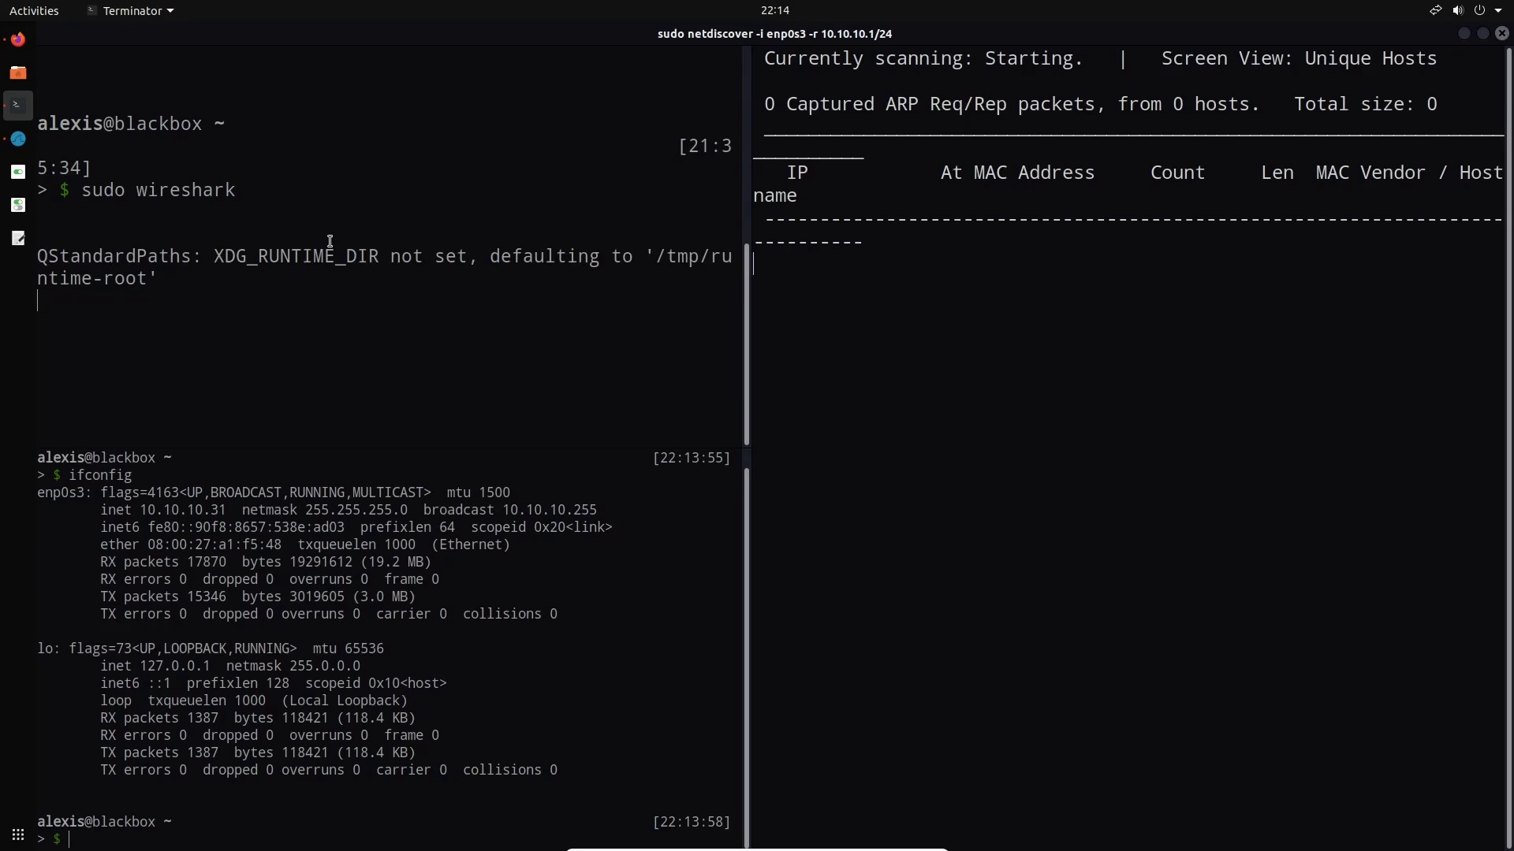
# Scroll back to packet 1 and expand its Ethernet II and ARP request details
pyautogui.click(18, 139)
pyautogui.click(700, 298)
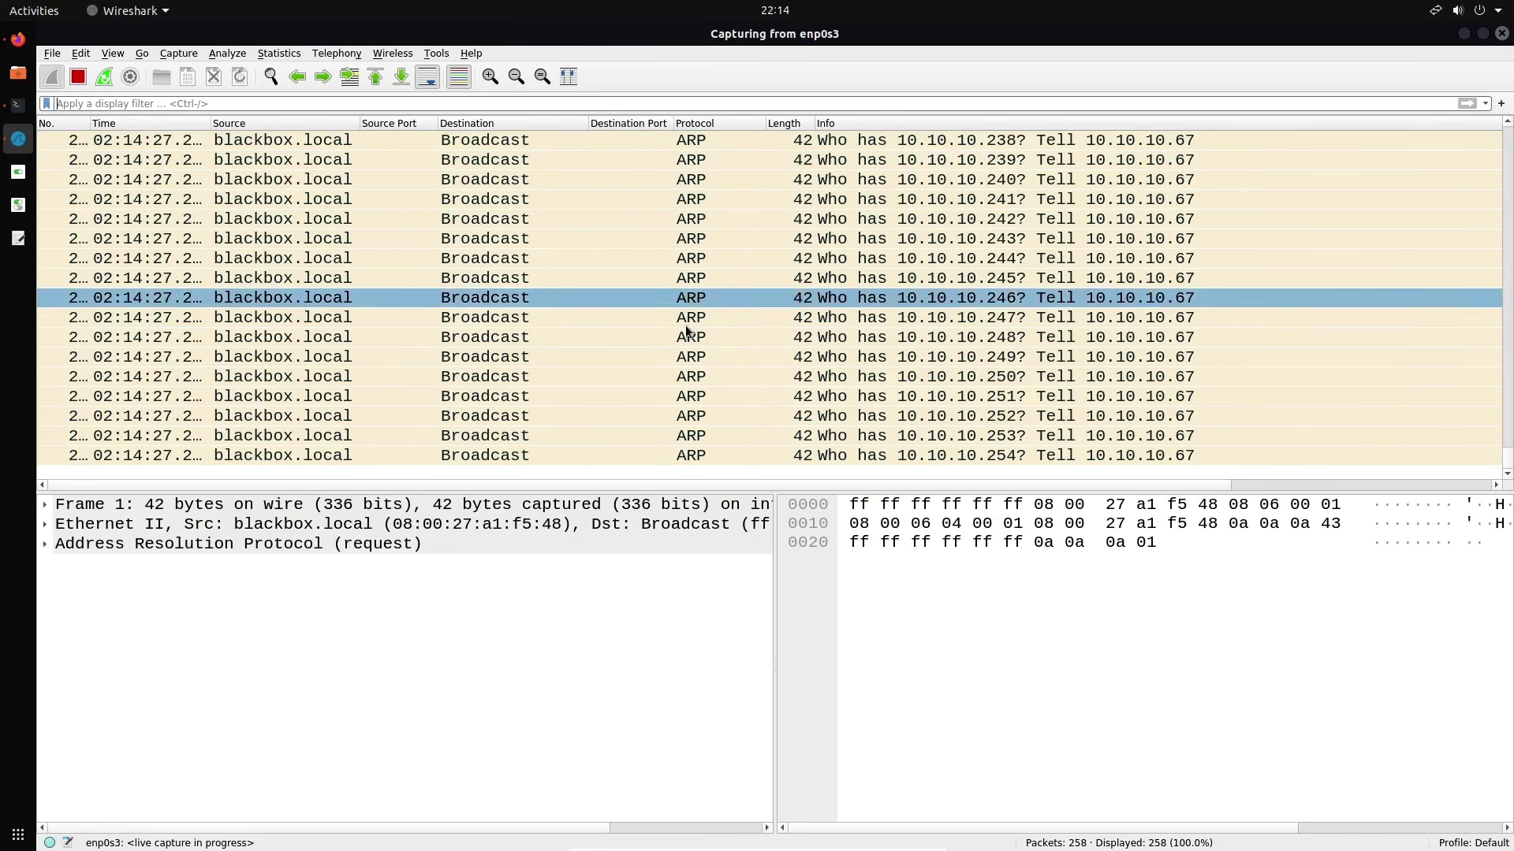
pyautogui.scroll(10, 705, 216)
pyautogui.click(705, 225)
pyautogui.scroll(20, 705, 225)
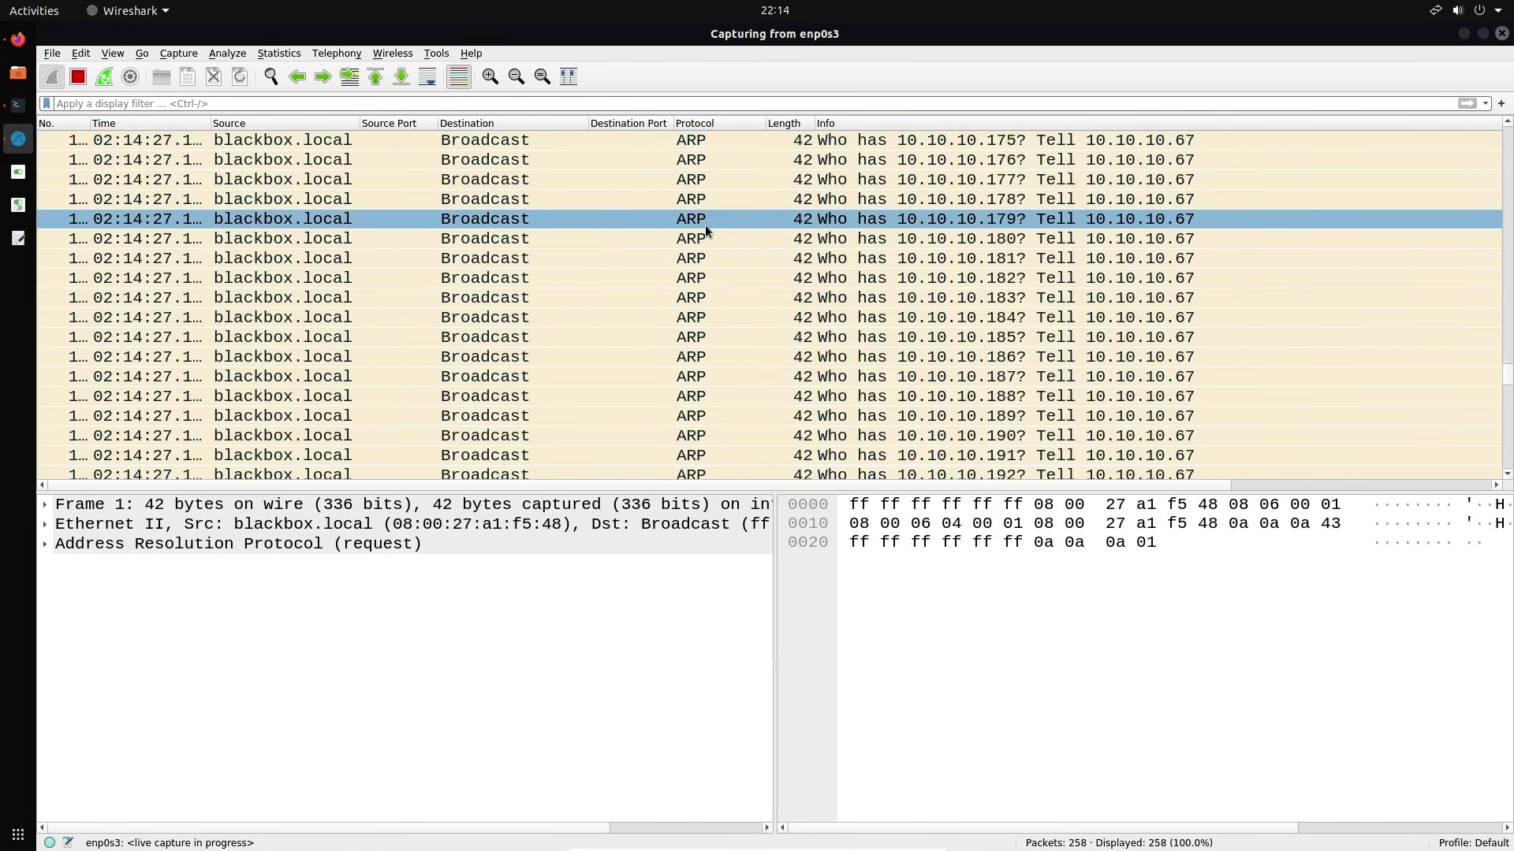
pyautogui.scroll(18, 705, 225)
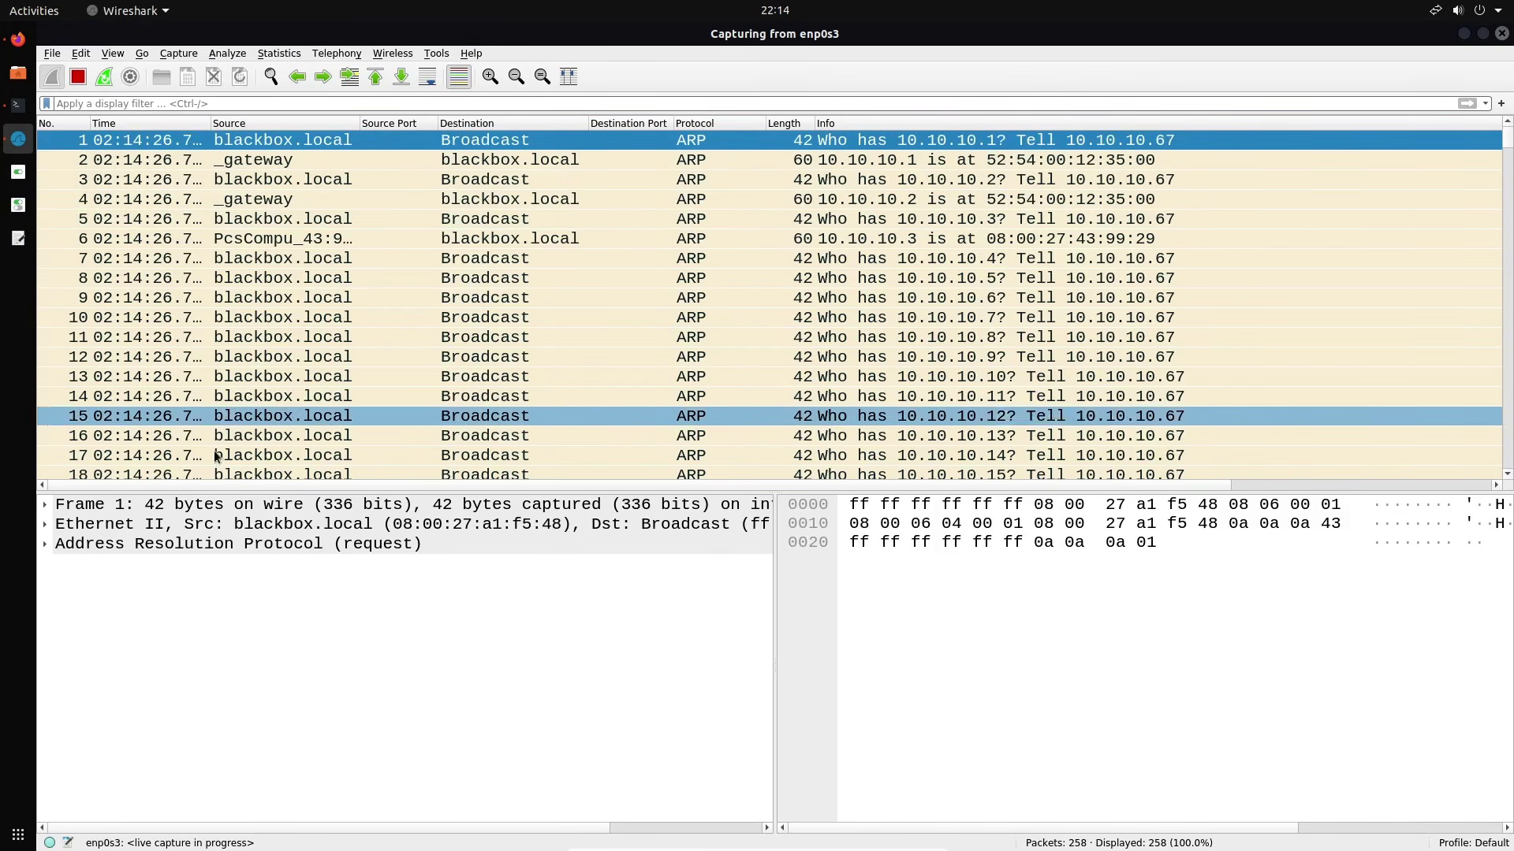
pyautogui.click(65, 526)
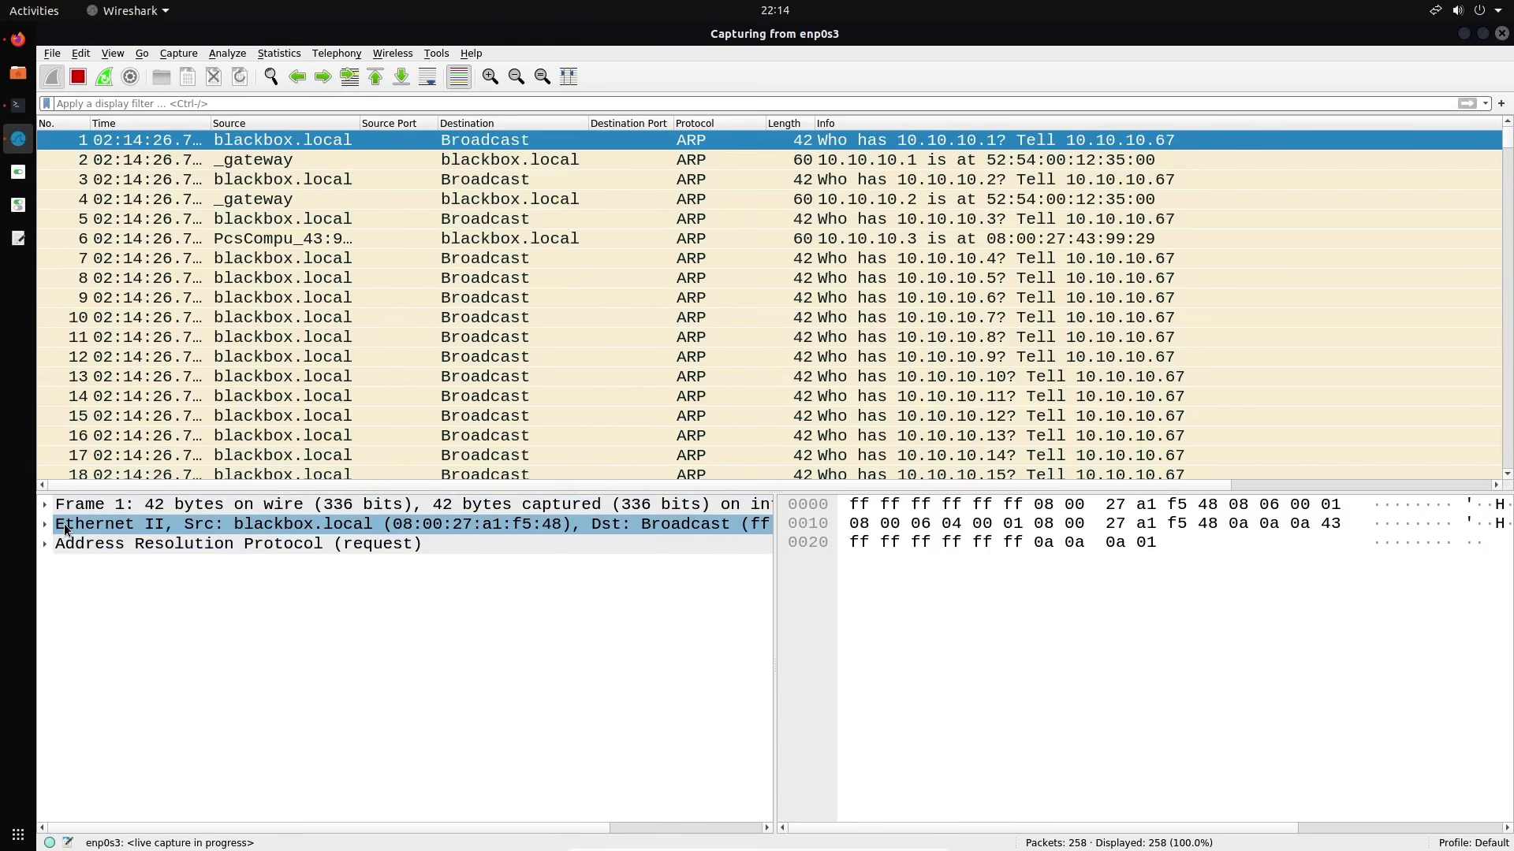
pyautogui.click(45, 545)
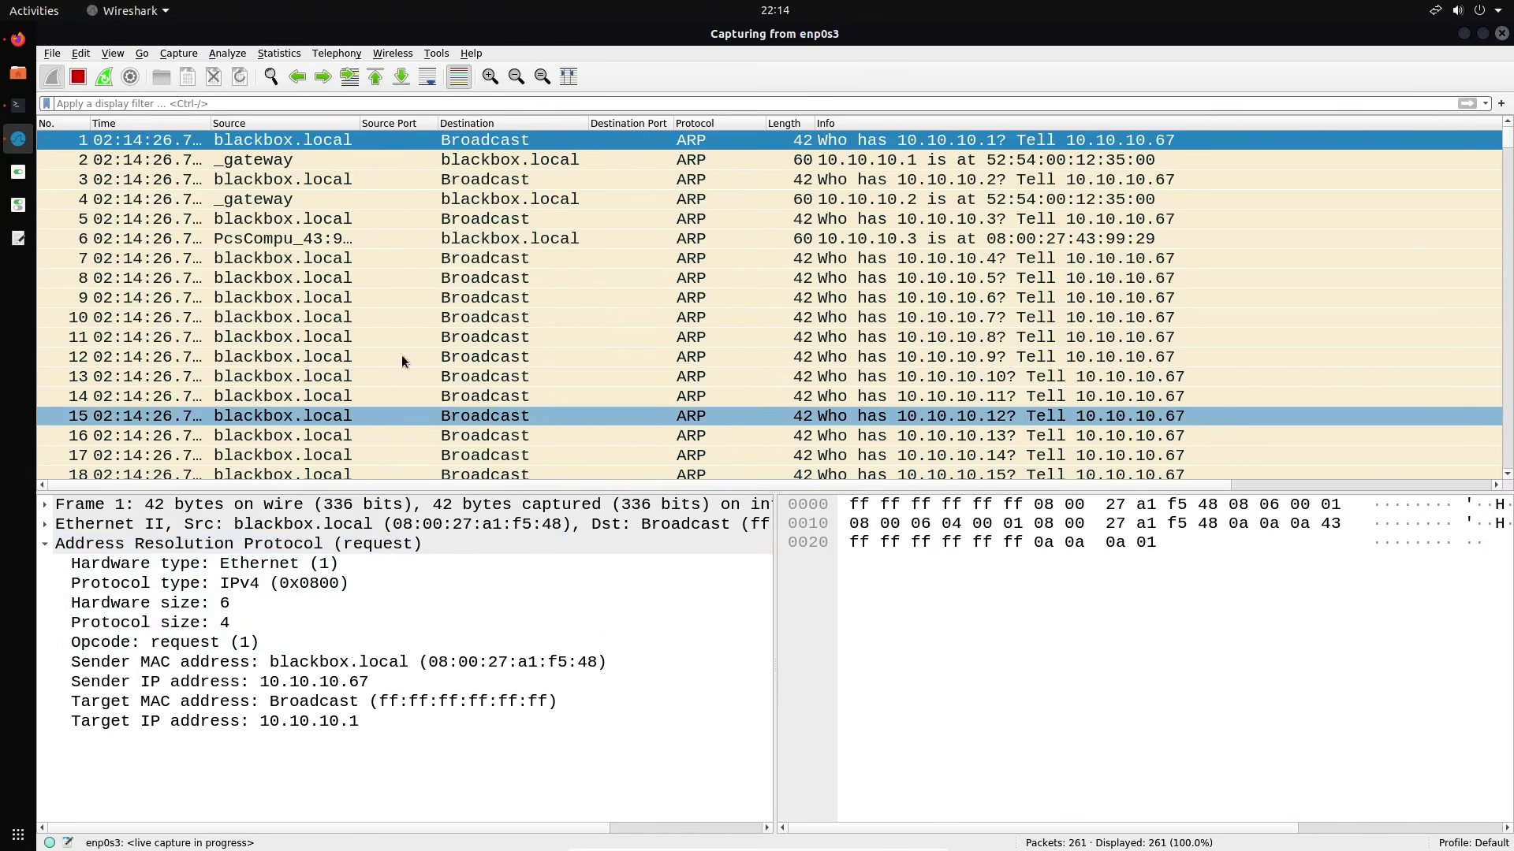
# Compare the ARP reply in packet 6, the first request, and the gateway's reply in frame 4
pyautogui.click(534, 243)
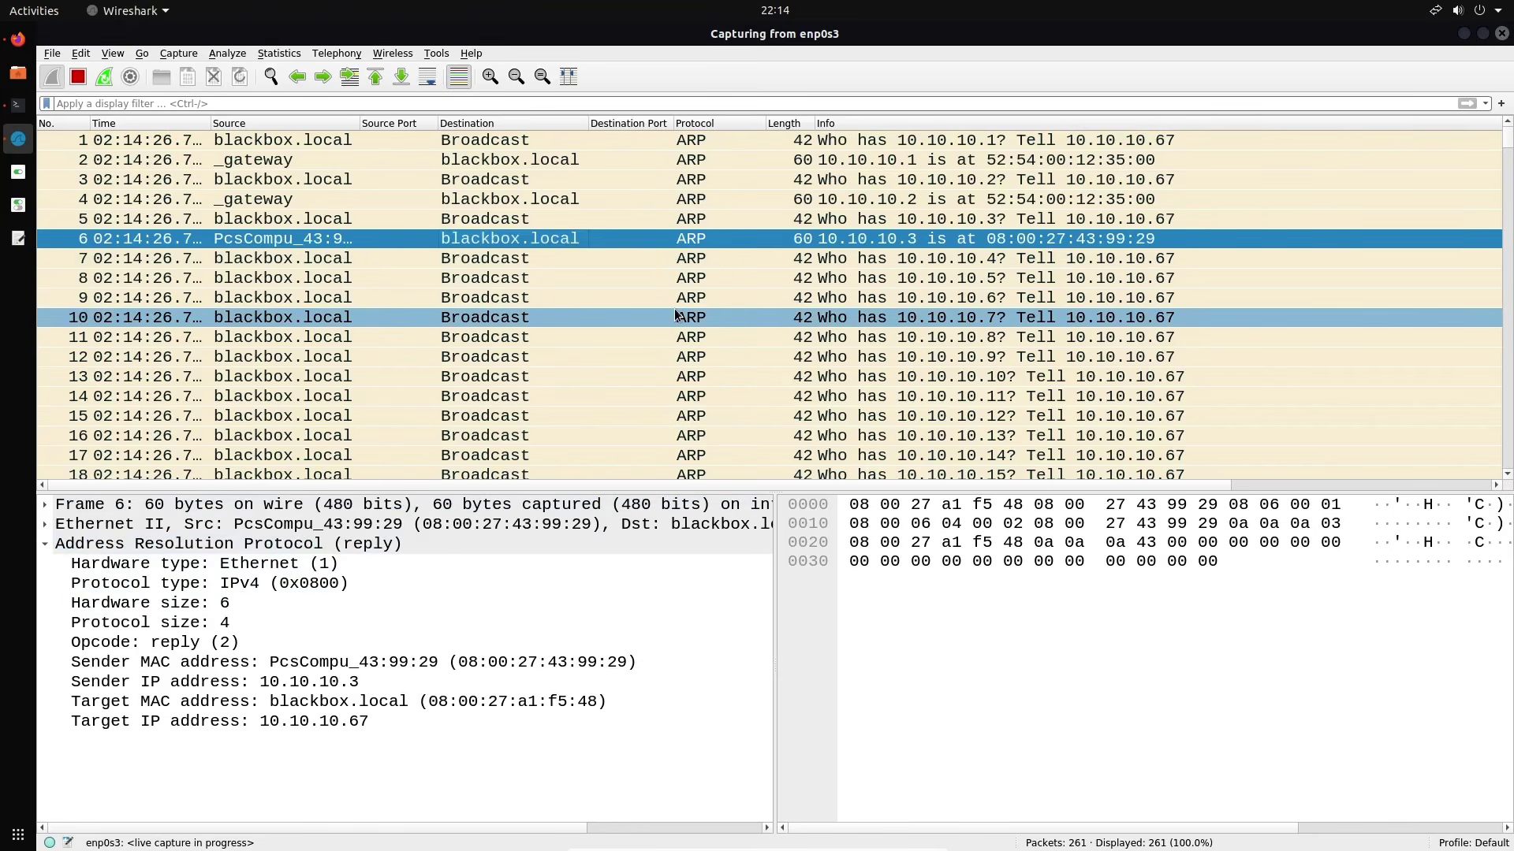
pyautogui.click(660, 141)
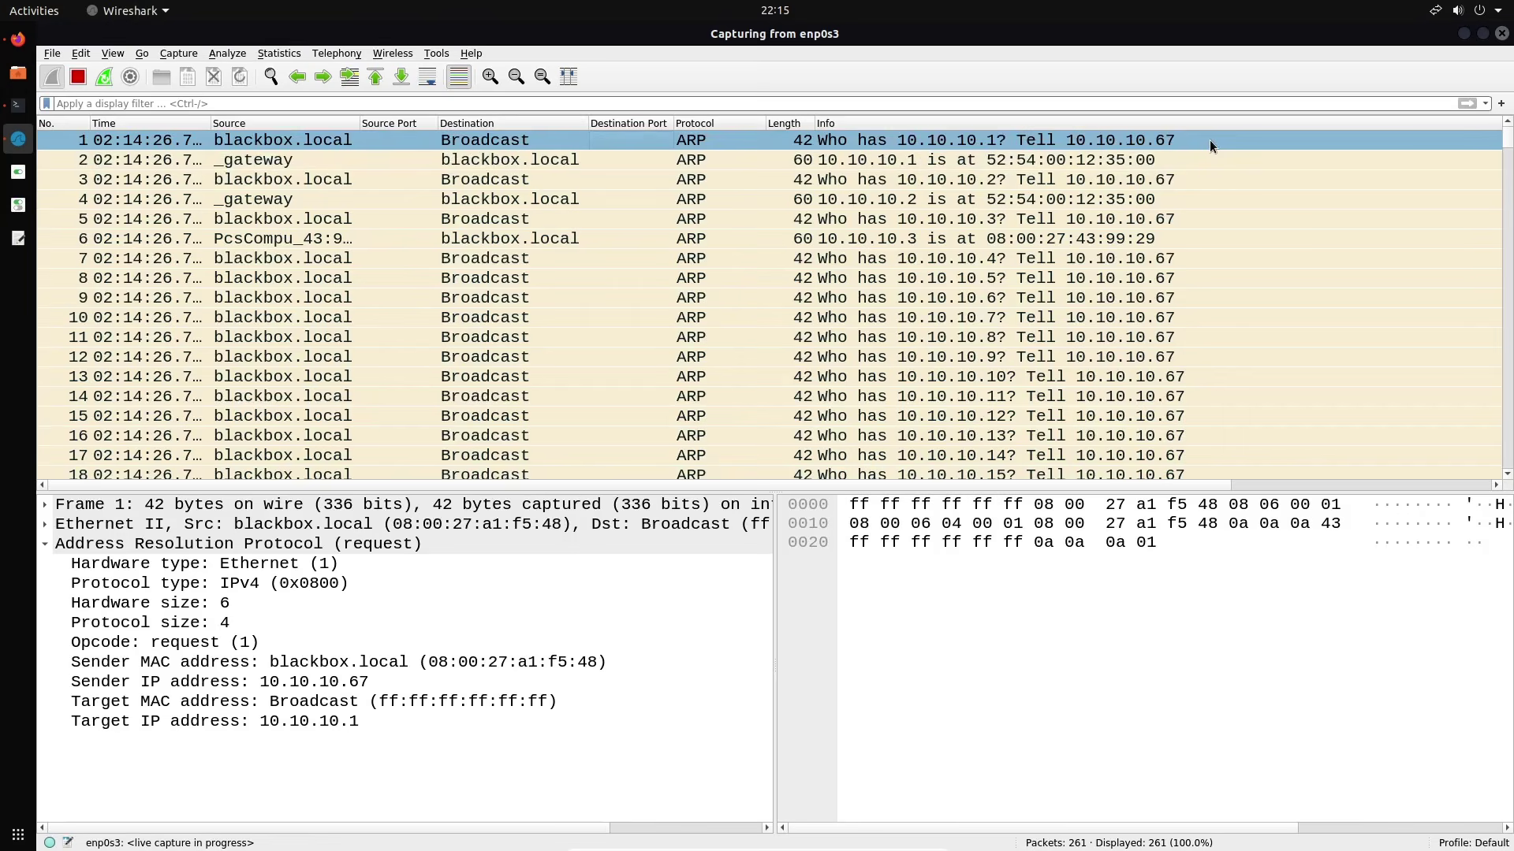
pyautogui.click(1028, 197)
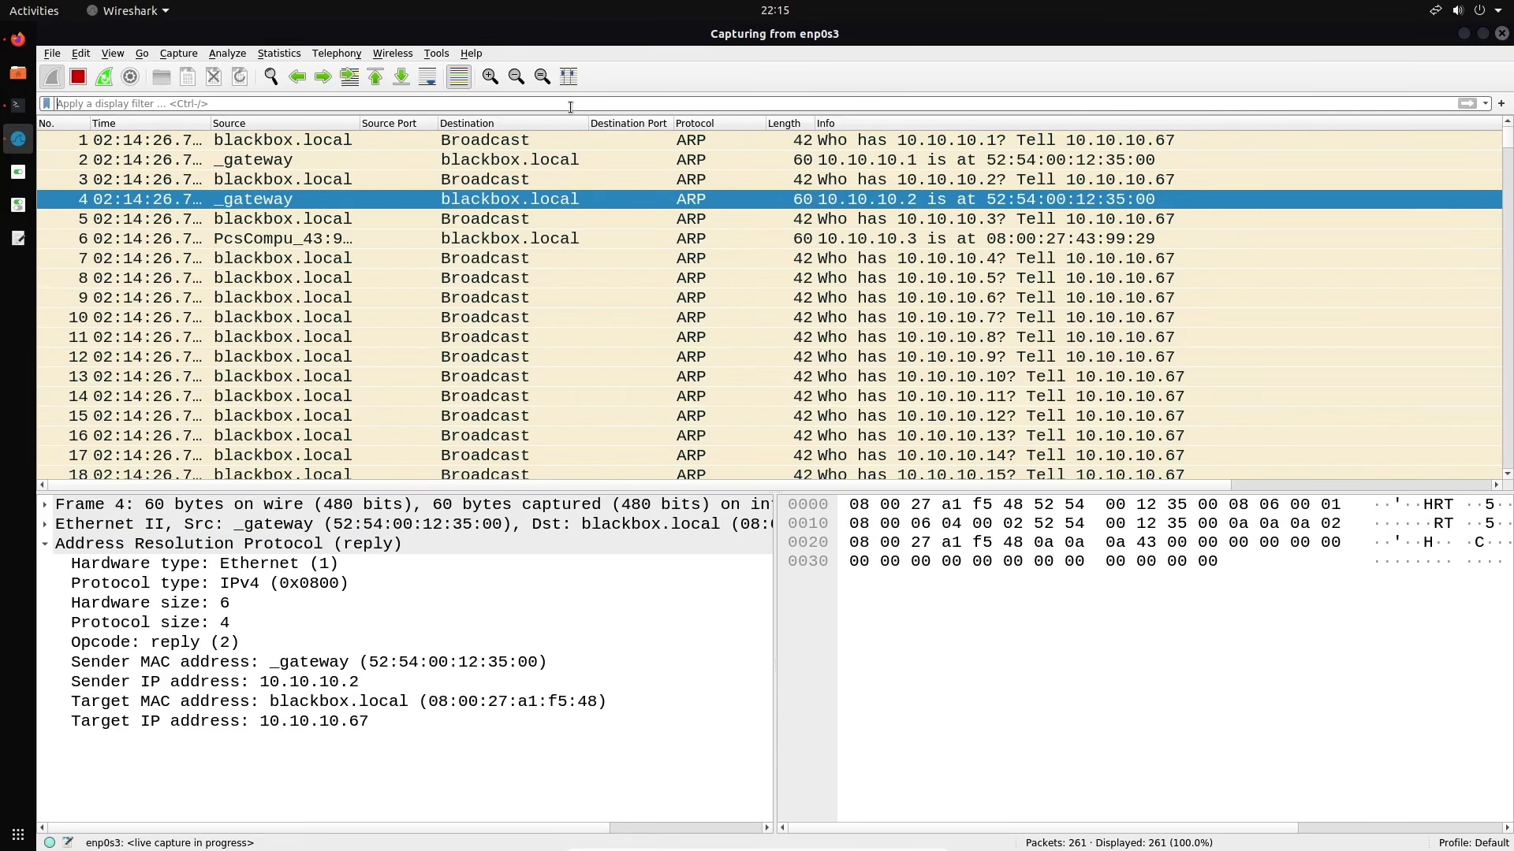
pyautogui.write('nbns')
pyautogui.press('Return')
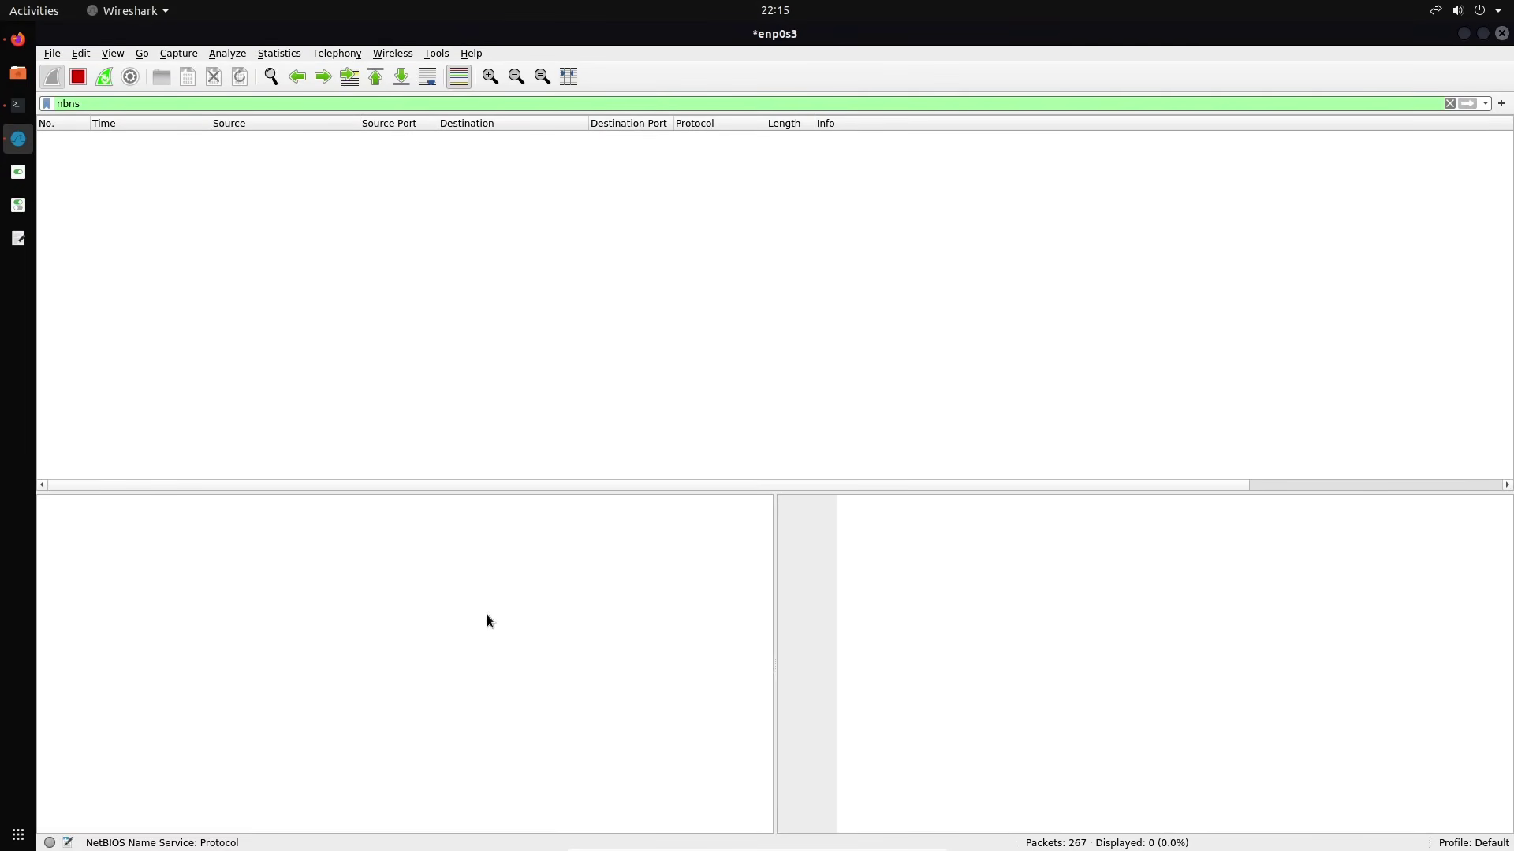
pyautogui.doubleClick(464, 109)
pyautogui.write('http.')
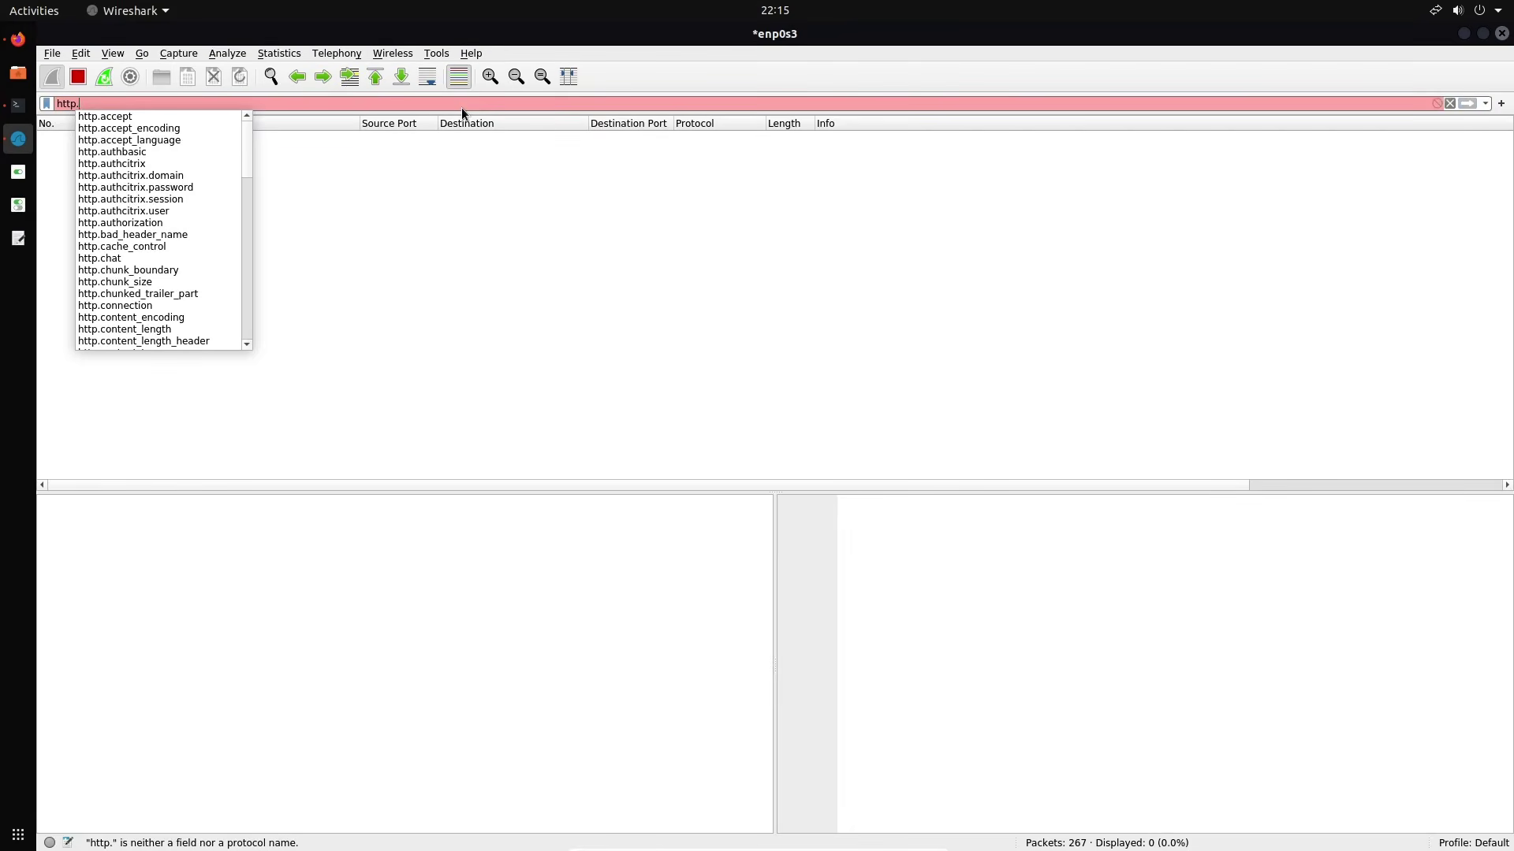
pyautogui.press('Down')
pyautogui.press('Down')
pyautogui.press('Down')
pyautogui.press('Down')
pyautogui.press('Down')
pyautogui.press('Down')
pyautogui.press('Down')
pyautogui.press('Down')
pyautogui.press('Down')
pyautogui.press('Down')
pyautogui.press('Down')
pyautogui.press('Down')
pyautogui.press('Down')
pyautogui.press('Down')
pyautogui.press('Down')
pyautogui.press('Down')
pyautogui.press('Down')
pyautogui.press('Down')
pyautogui.press('Down')
pyautogui.press('Down')
pyautogui.press('Down')
pyautogui.press('Down')
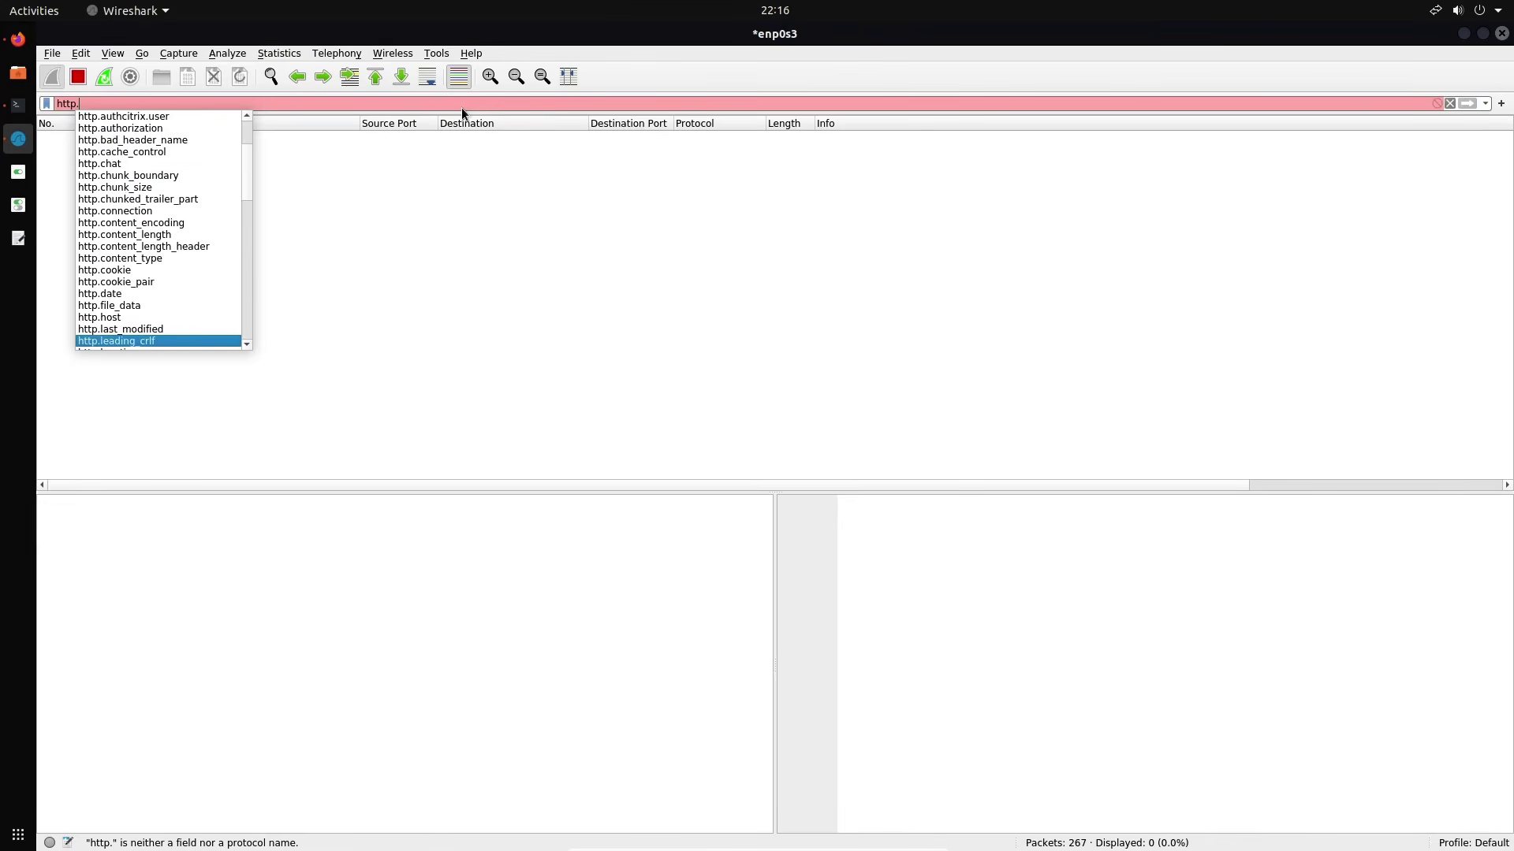
pyautogui.press('Up')
pyautogui.press('Up')
pyautogui.press('Up')
pyautogui.press('Up')
pyautogui.press('Up')
pyautogui.press('Up')
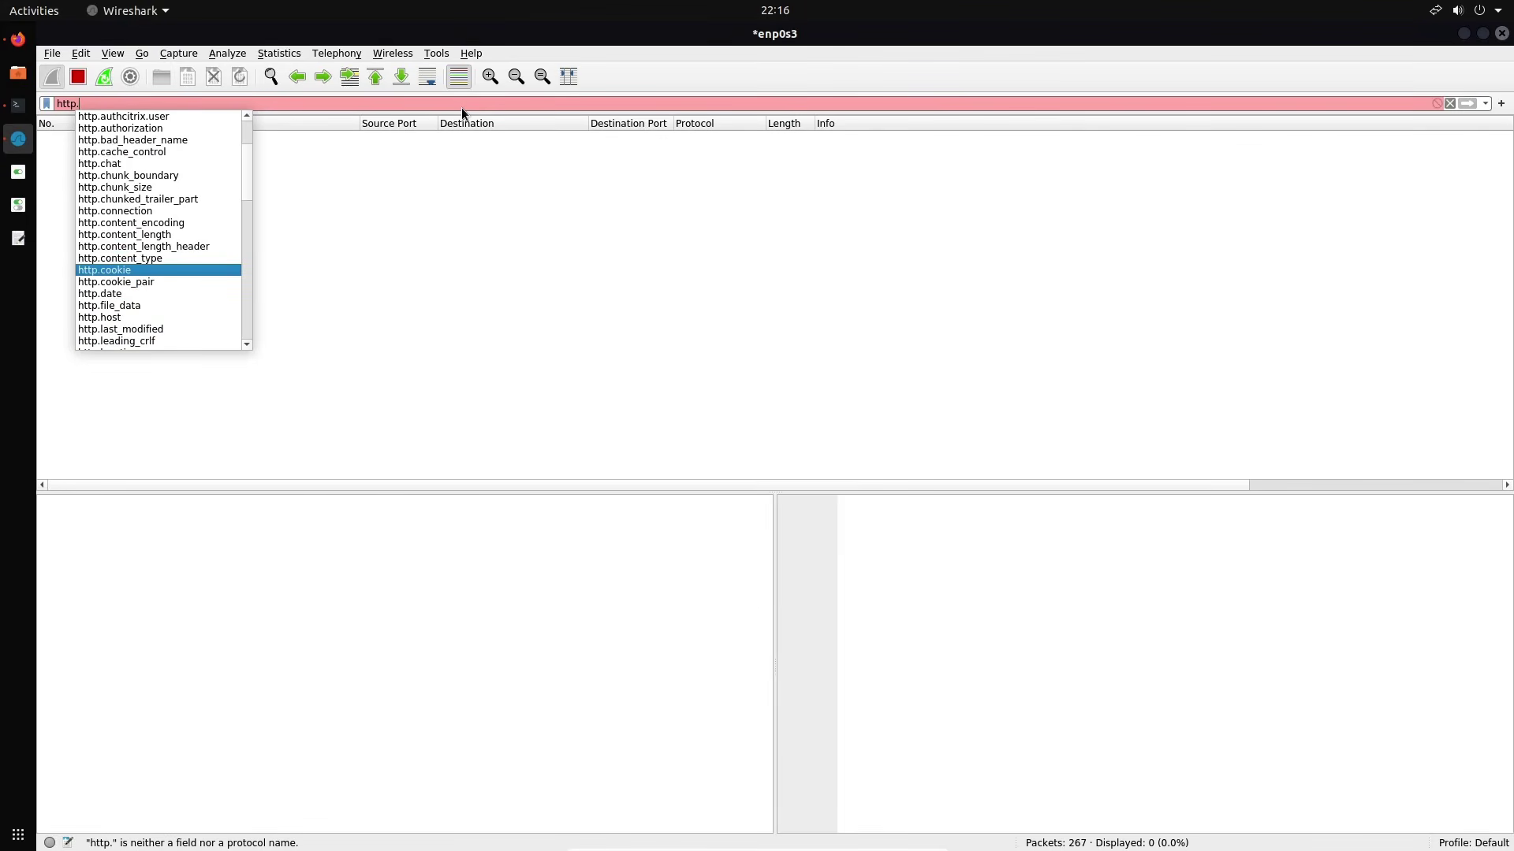
pyautogui.press('Return')
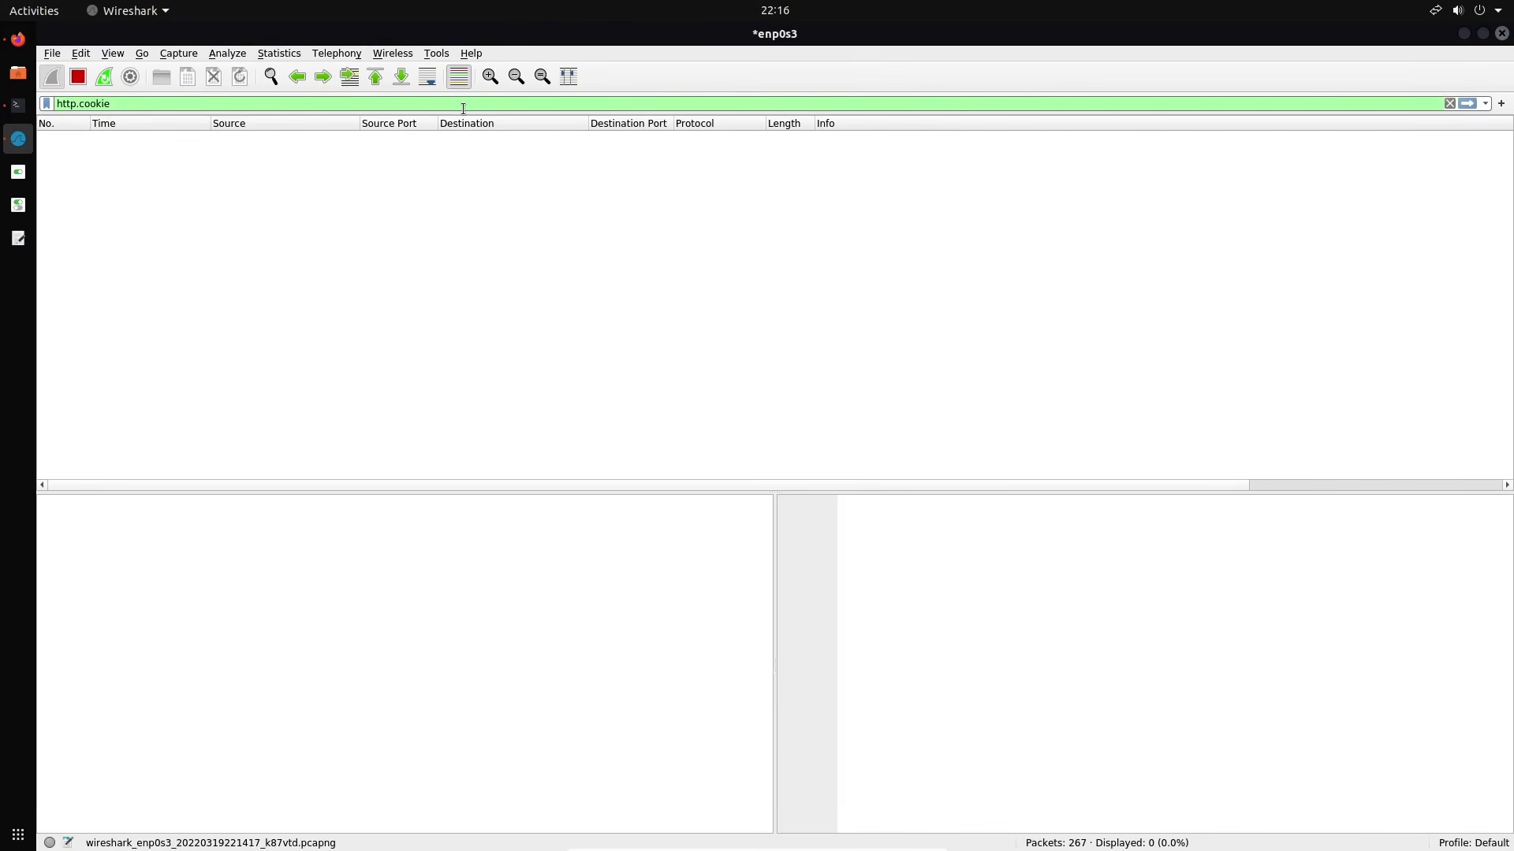
pyautogui.hotkey('ctrl', 'a')
pyautogui.press('BackSpace')
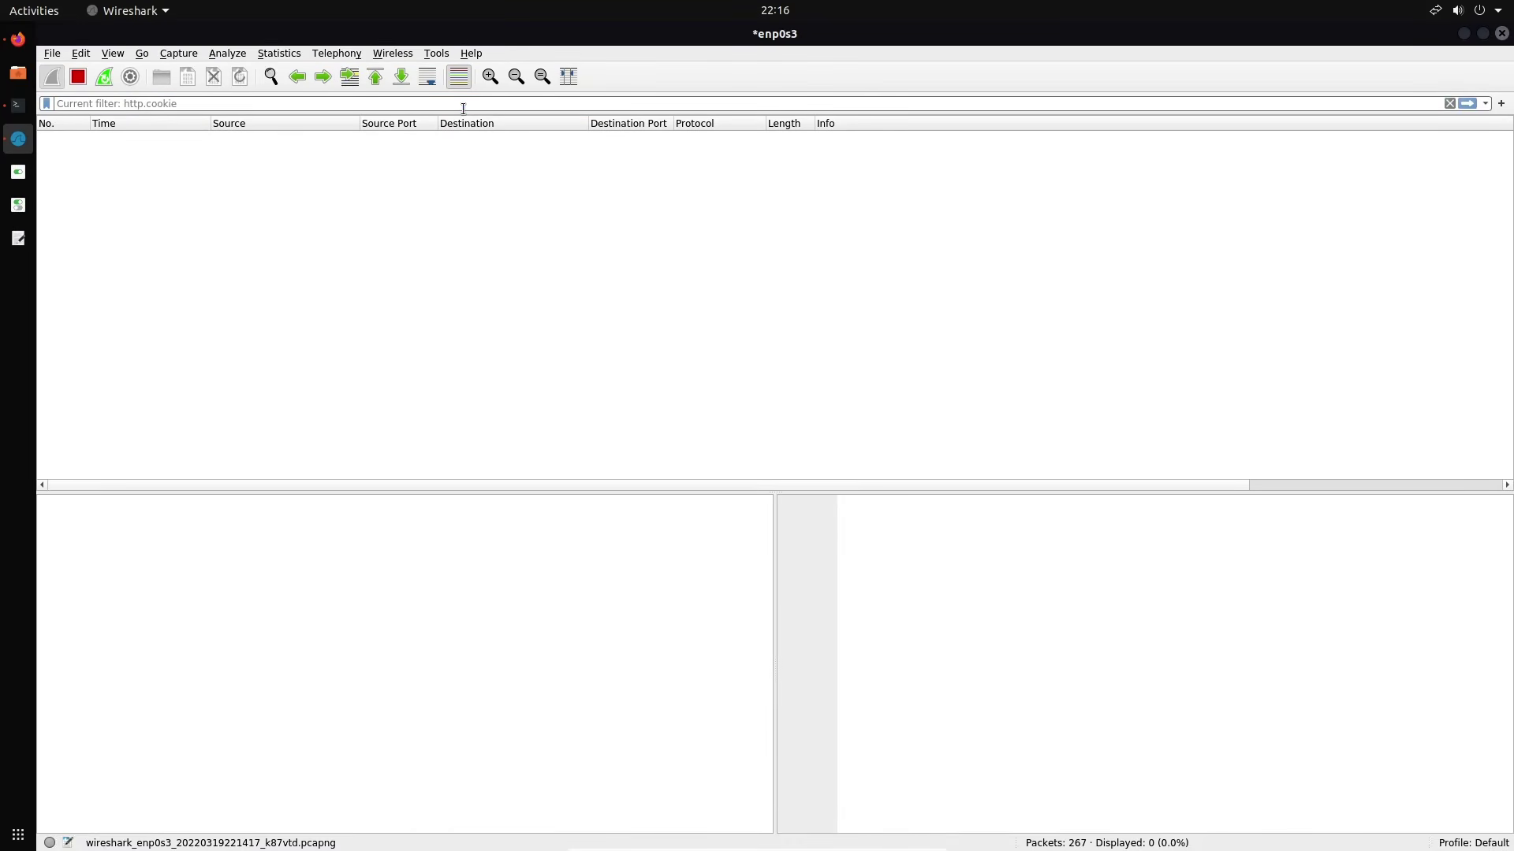
pyautogui.press('Return')
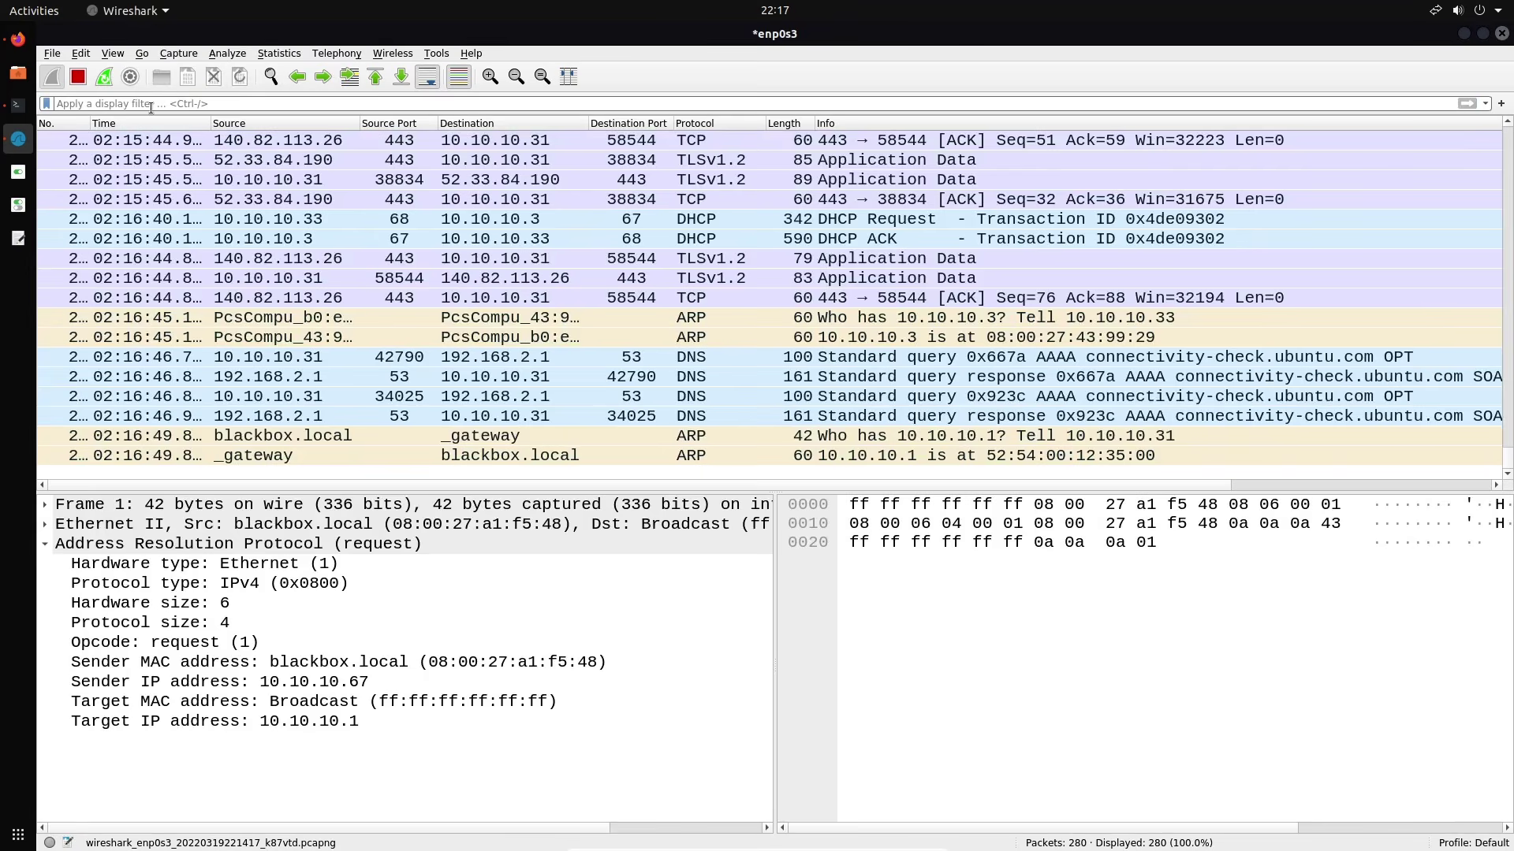
# Apply the display filter ip.addr == 10.10.10.33 to isolate its DHCP packets
pyautogui.write('i')
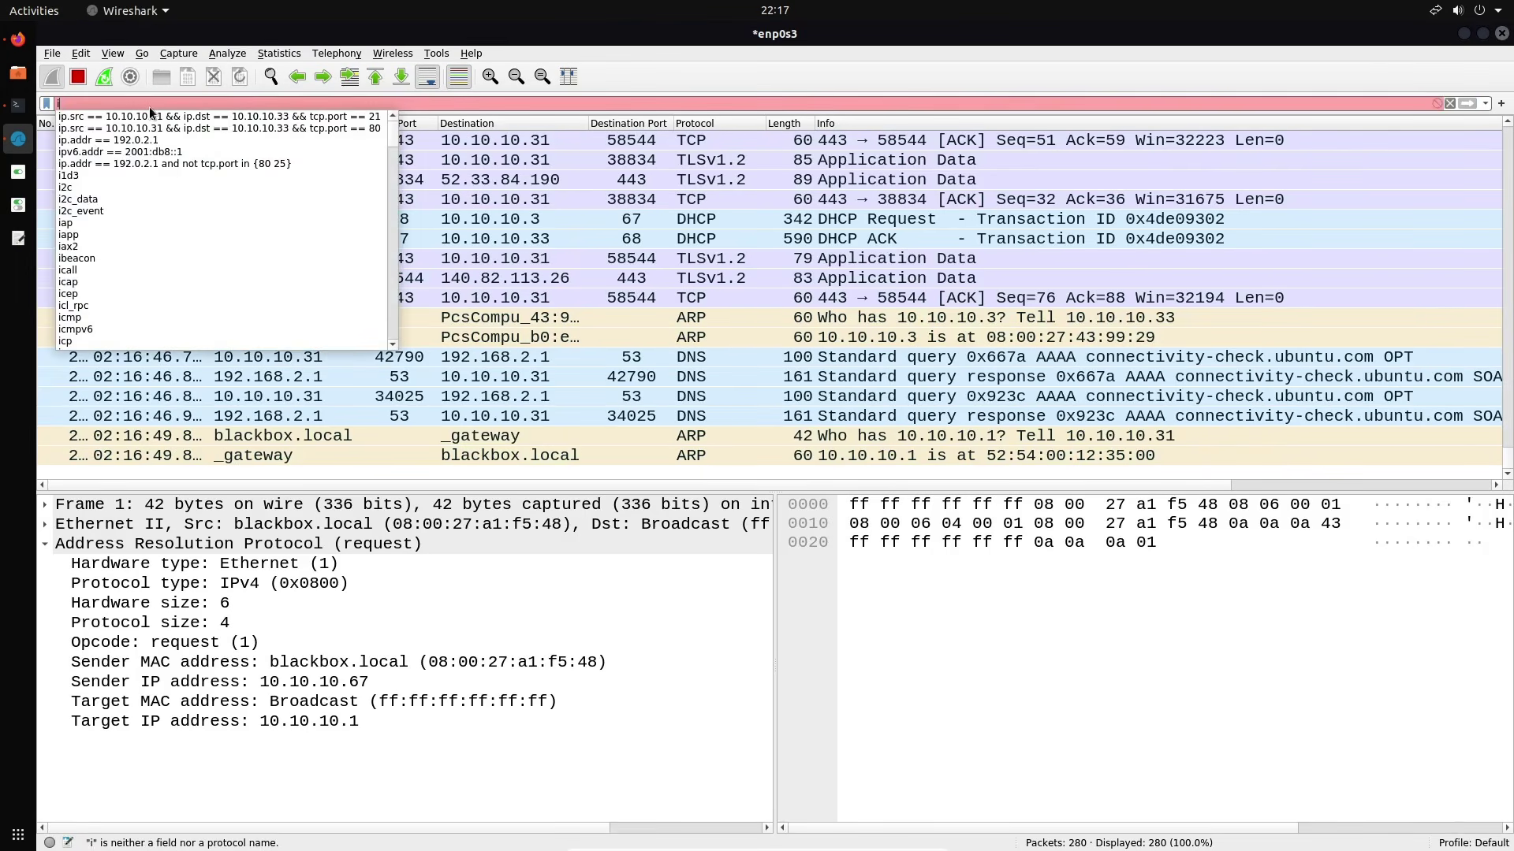
pyautogui.write('p.')
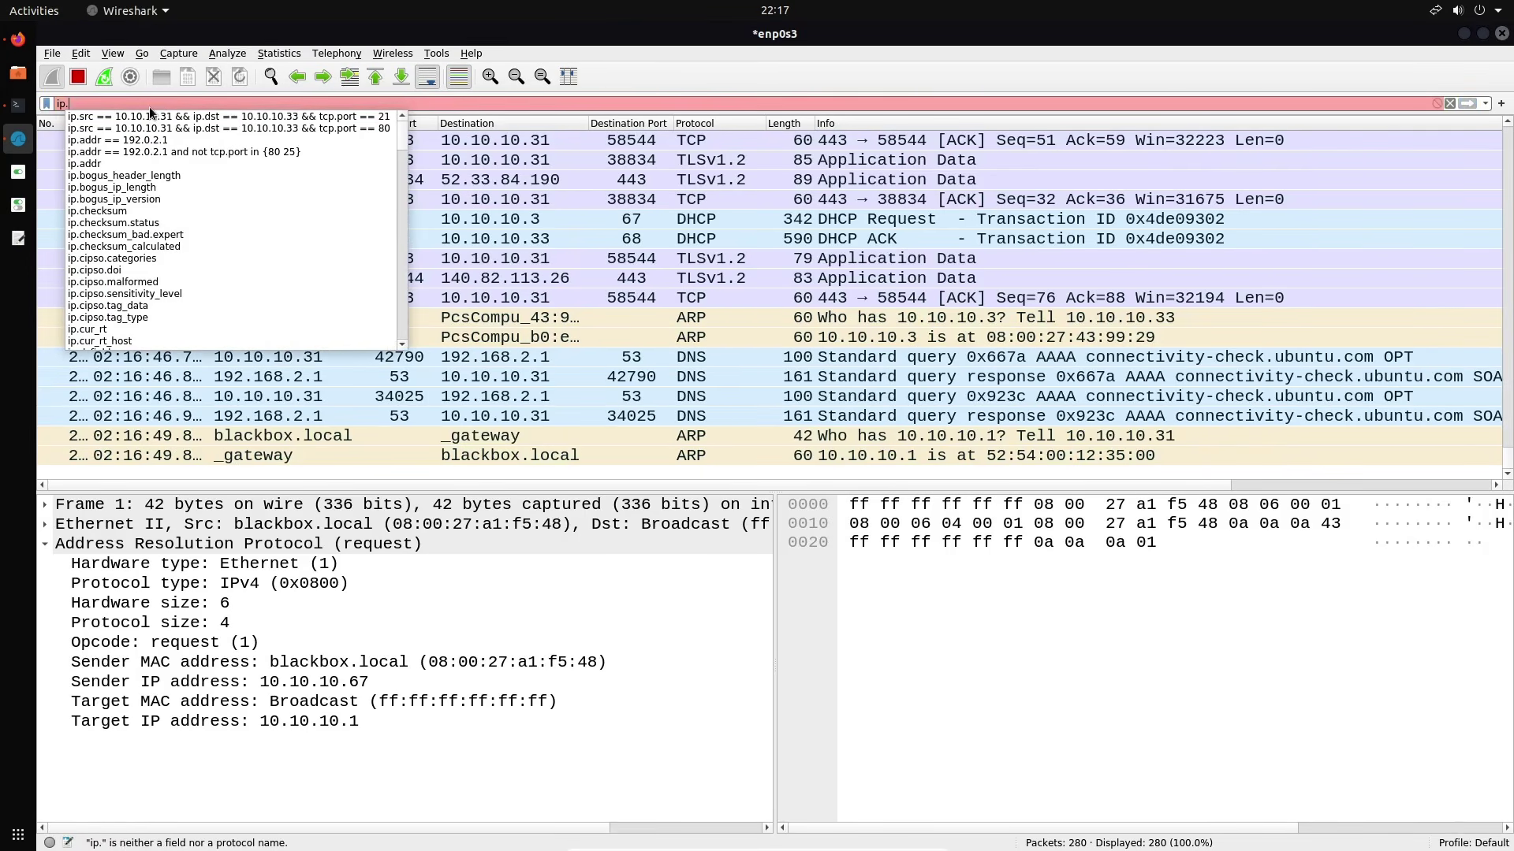
pyautogui.write('addr ')
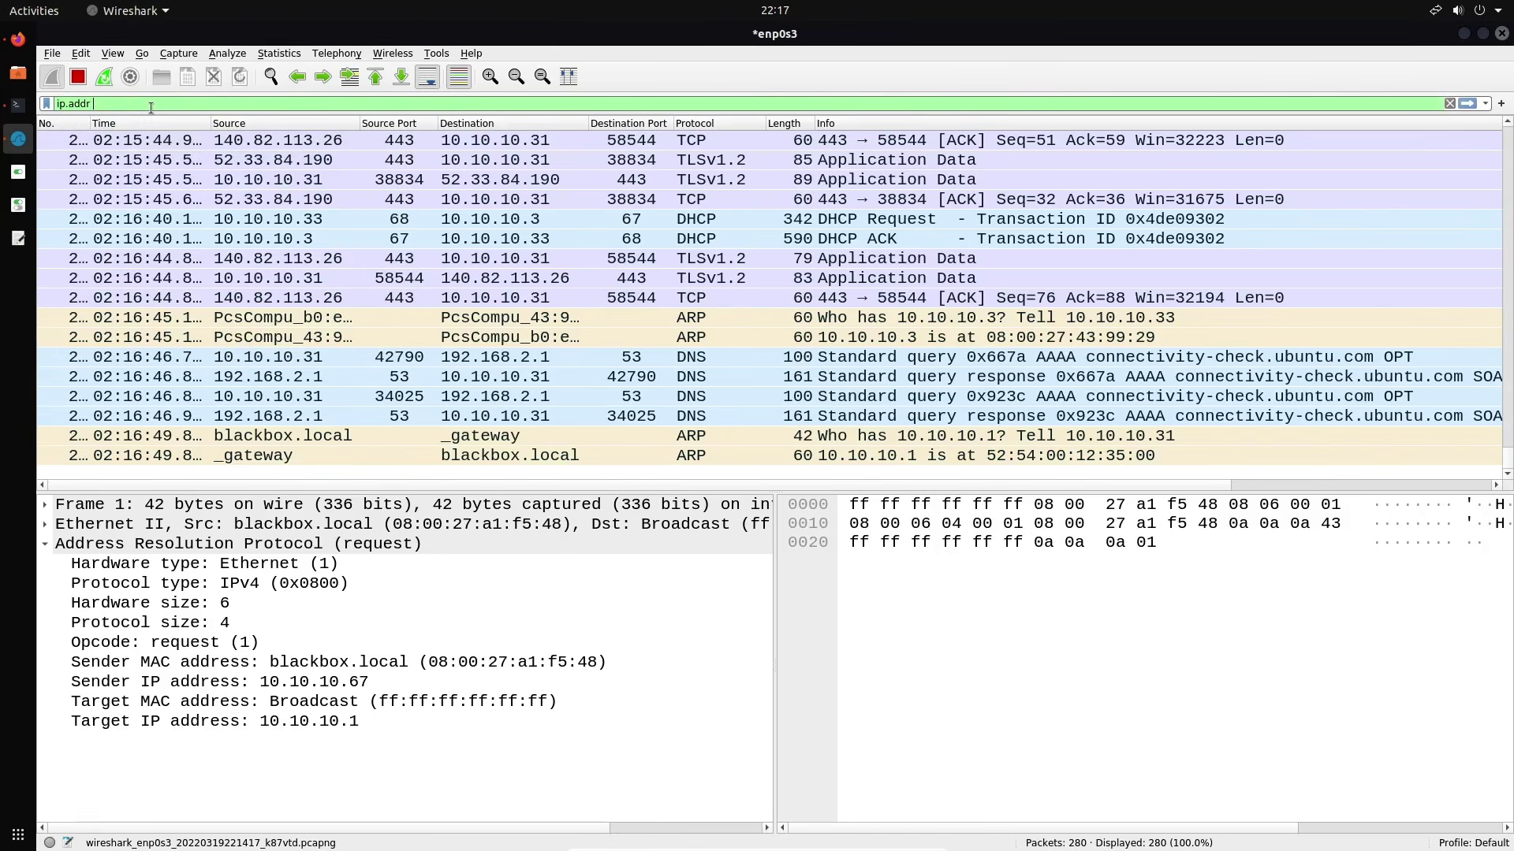
pyautogui.write('==')
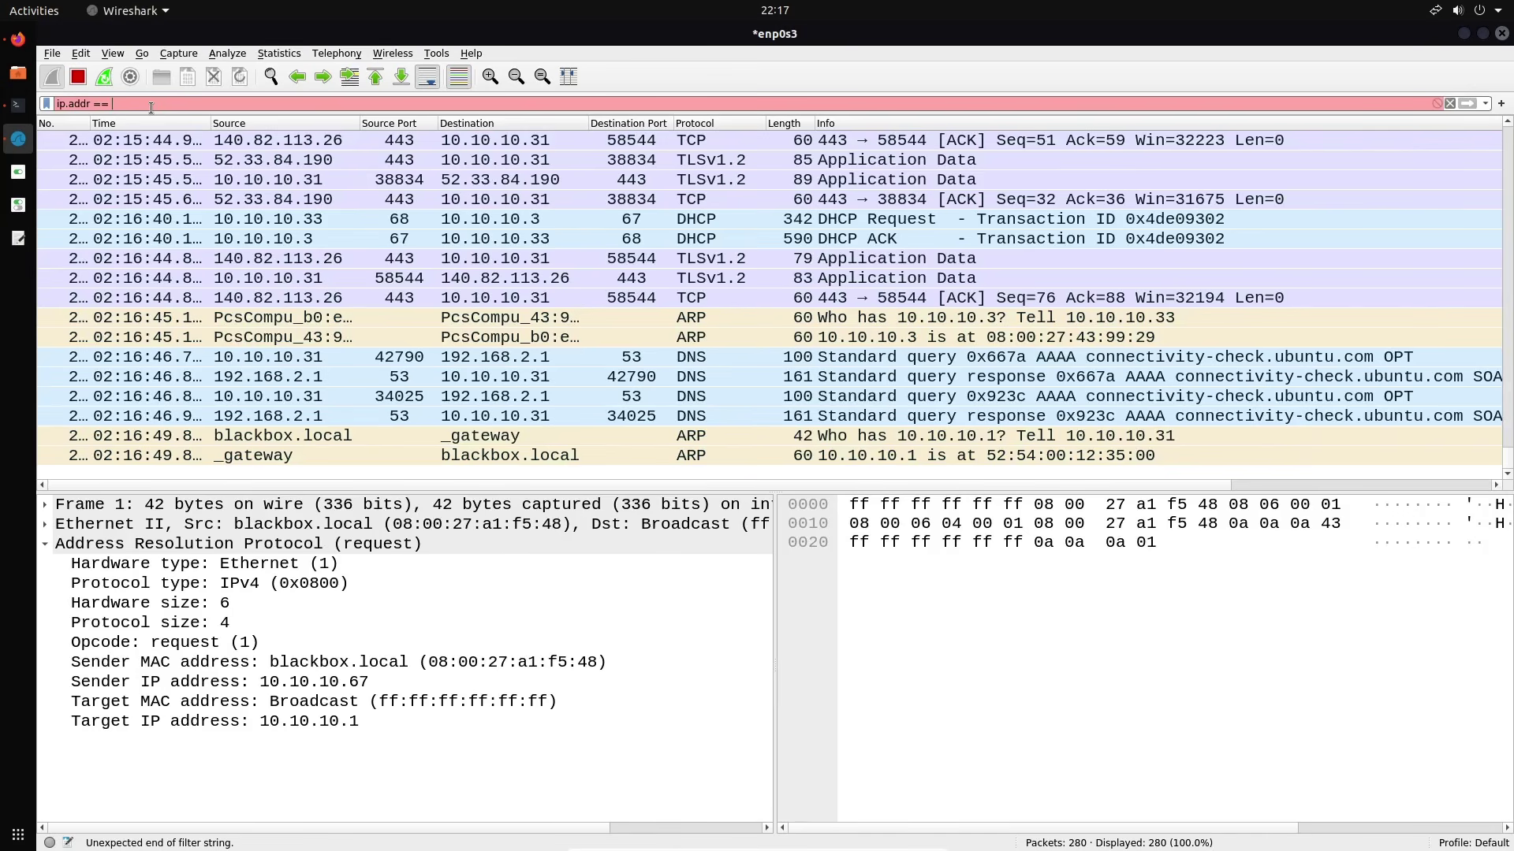
pyautogui.write('10.10.10')
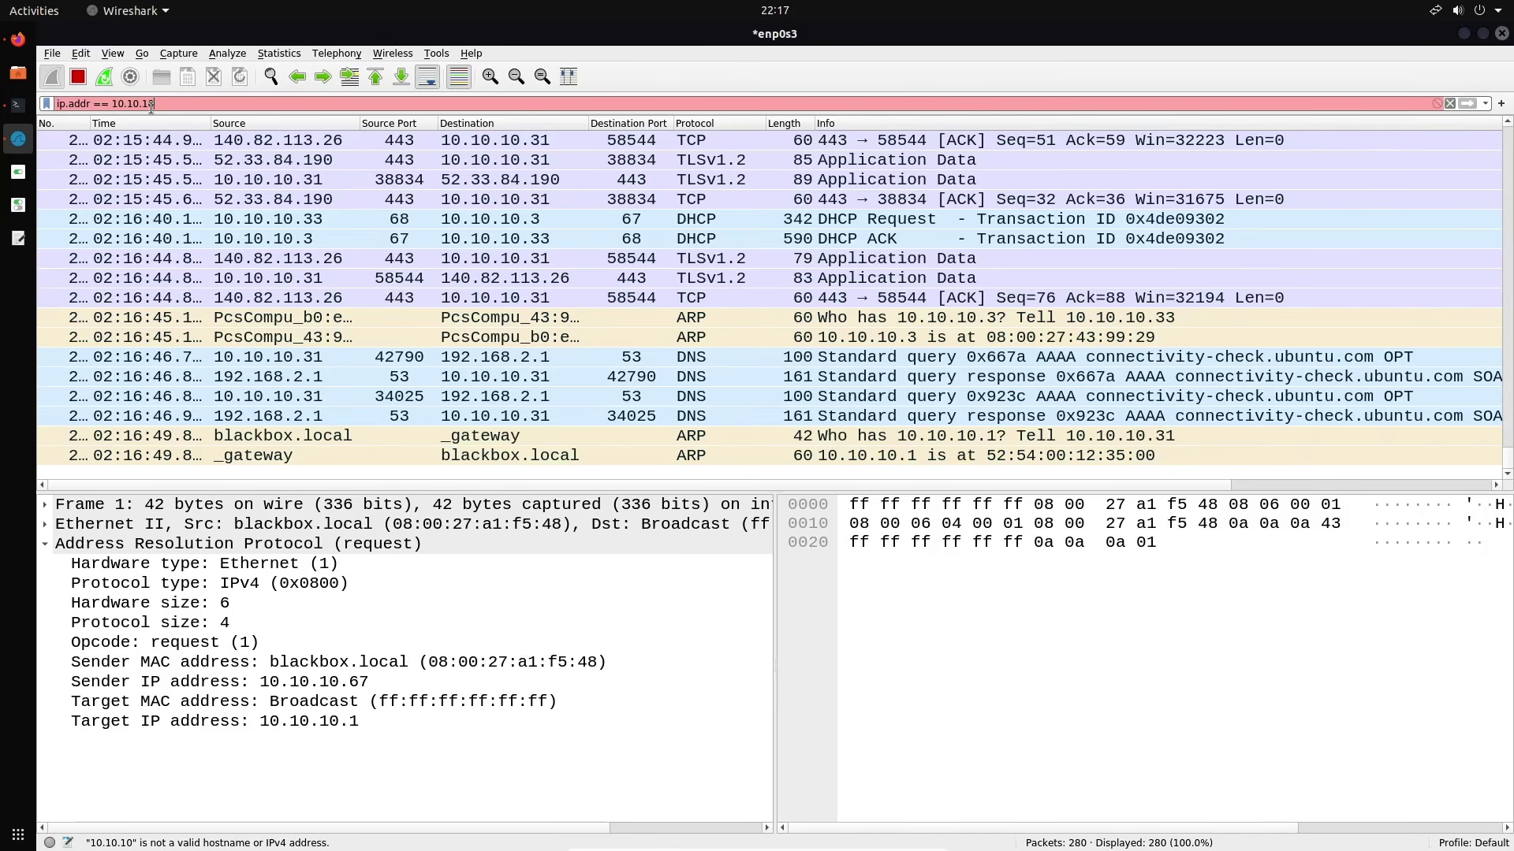
pyautogui.write('.33')
pyautogui.press('Return')
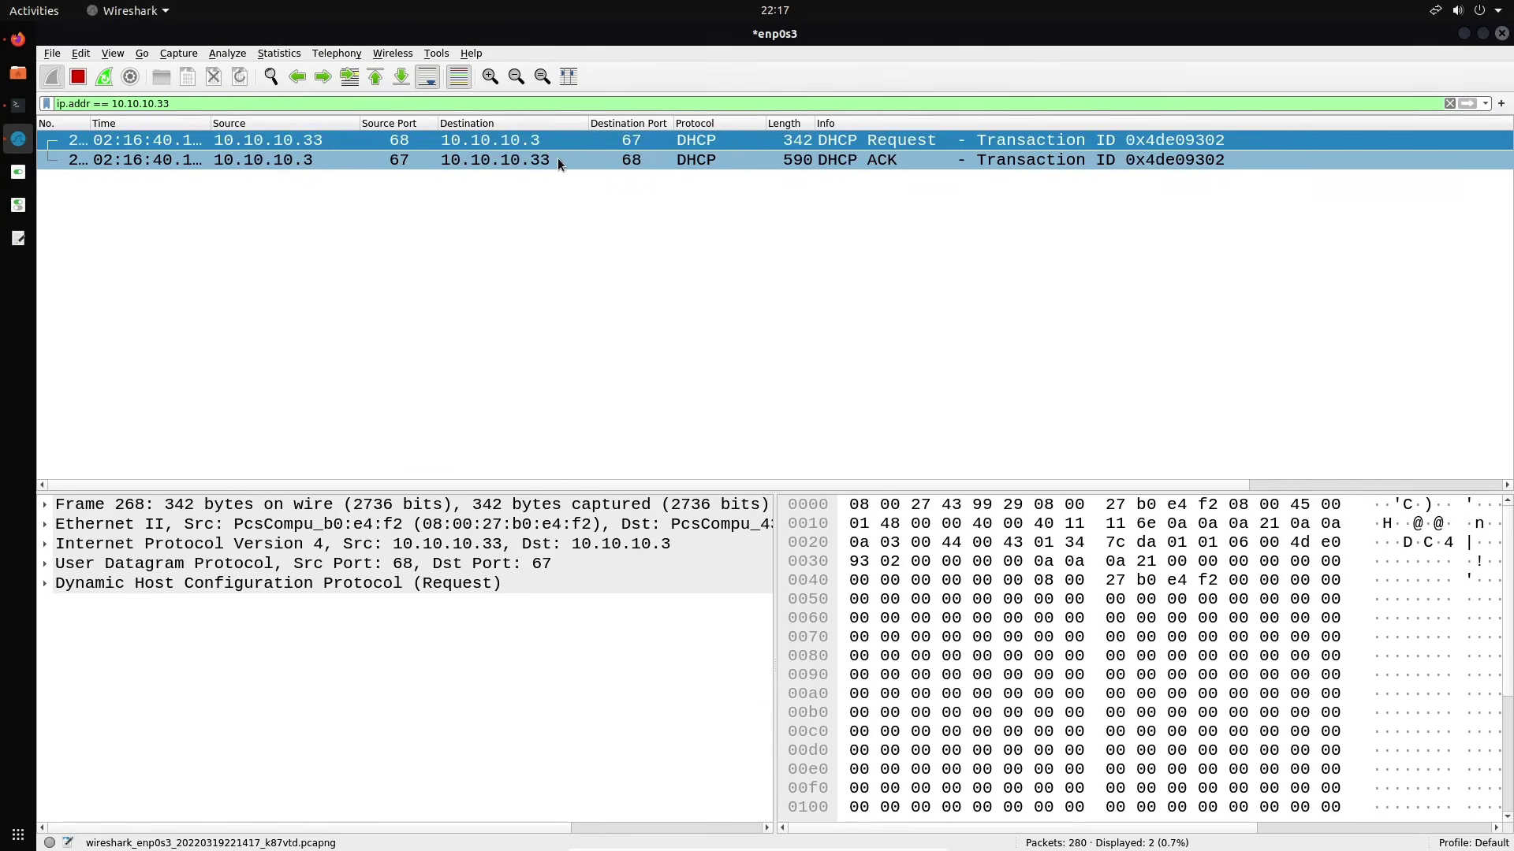
# Replace it with ip.addr >= 10.10.10.1 && ip.addr <= 10.10.10.33, showing 28 packets
pyautogui.tripleClick(416, 104)
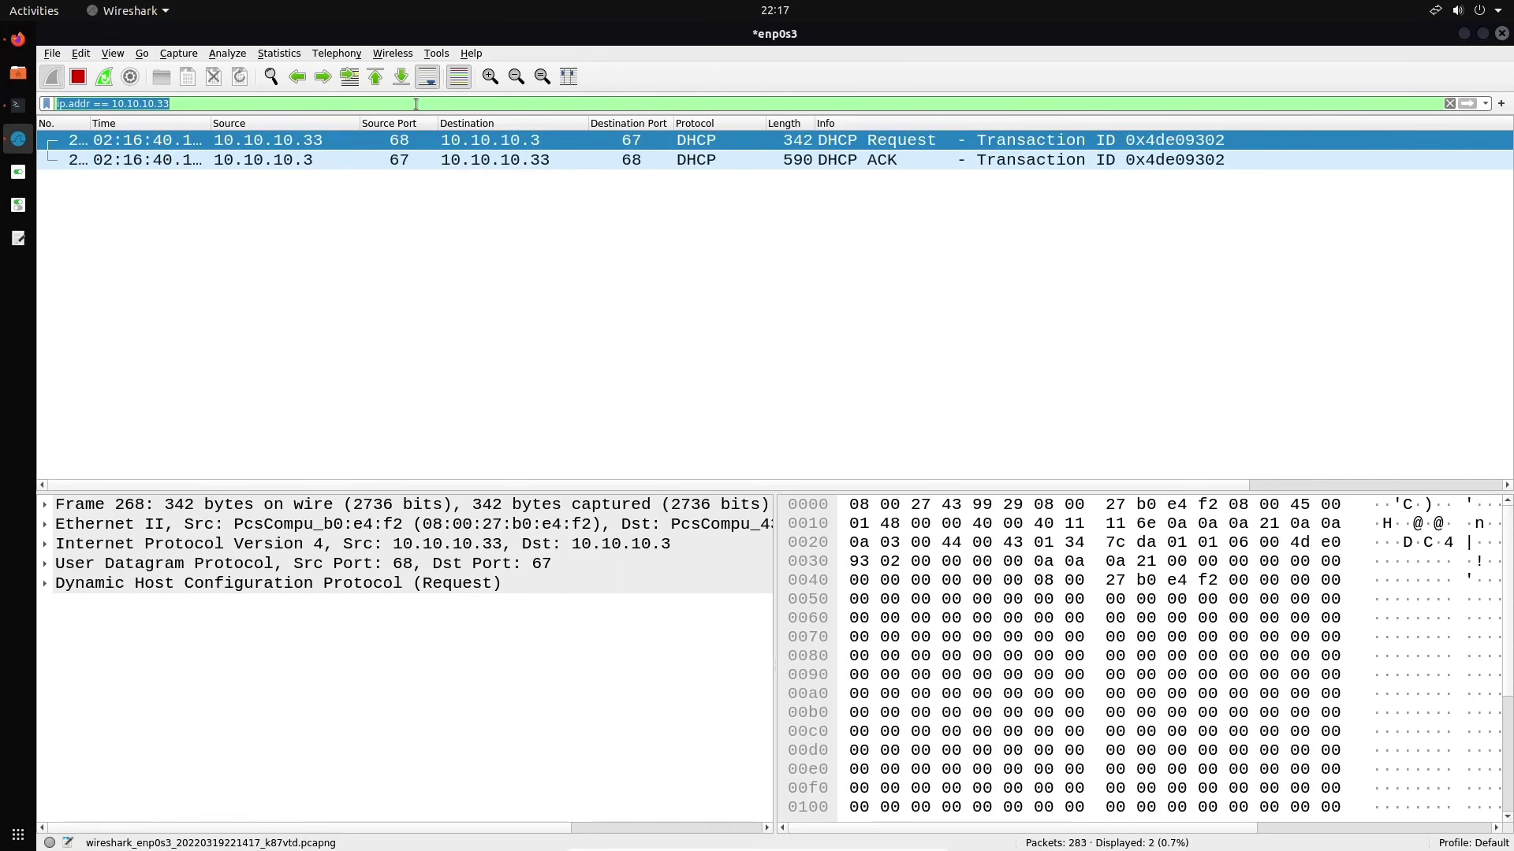
pyautogui.press('BackSpace')
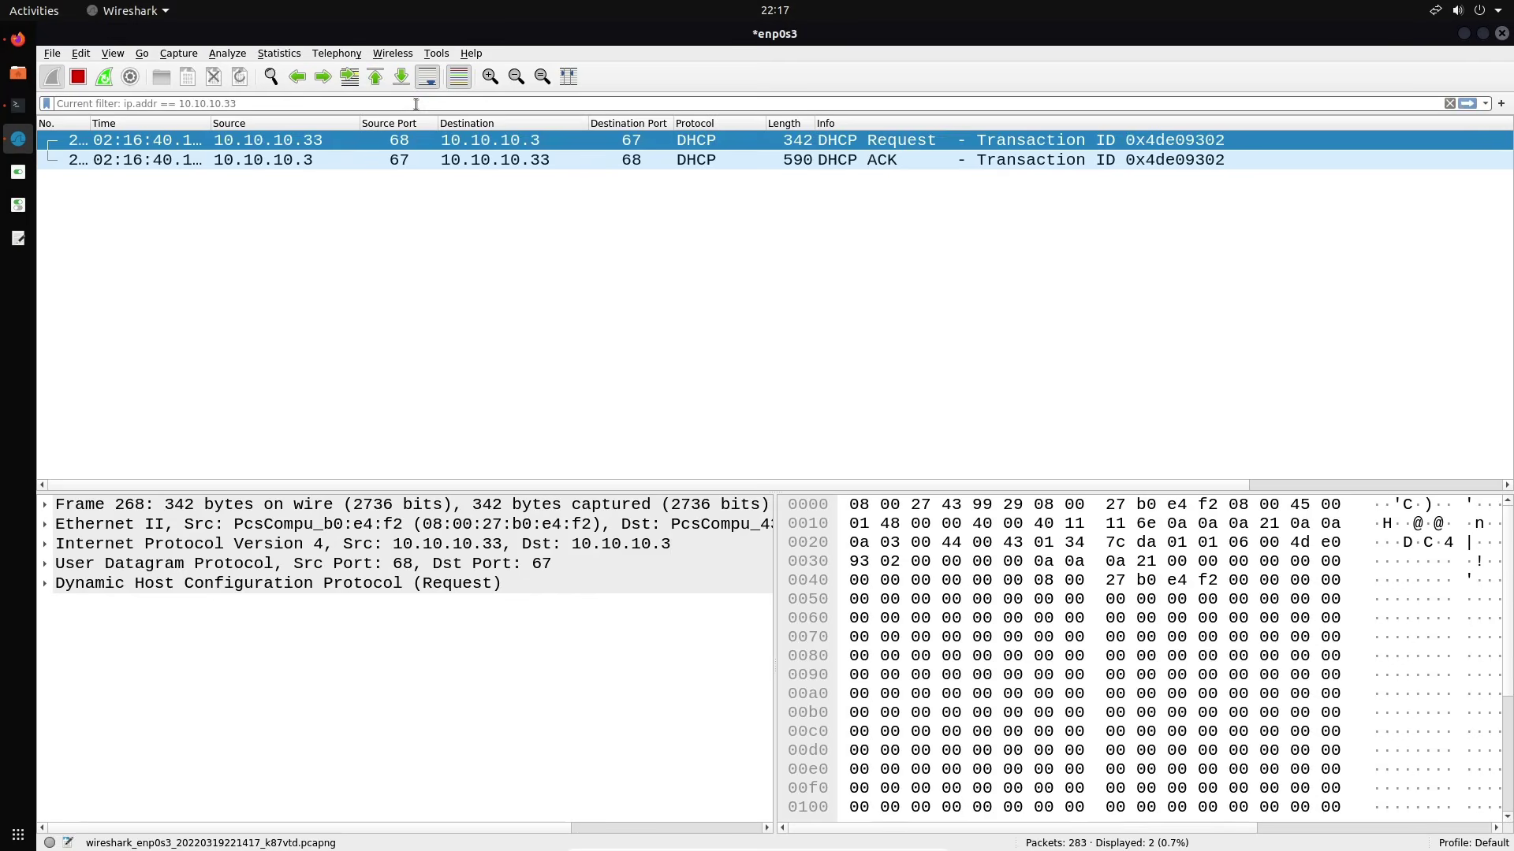
pyautogui.write('ip.')
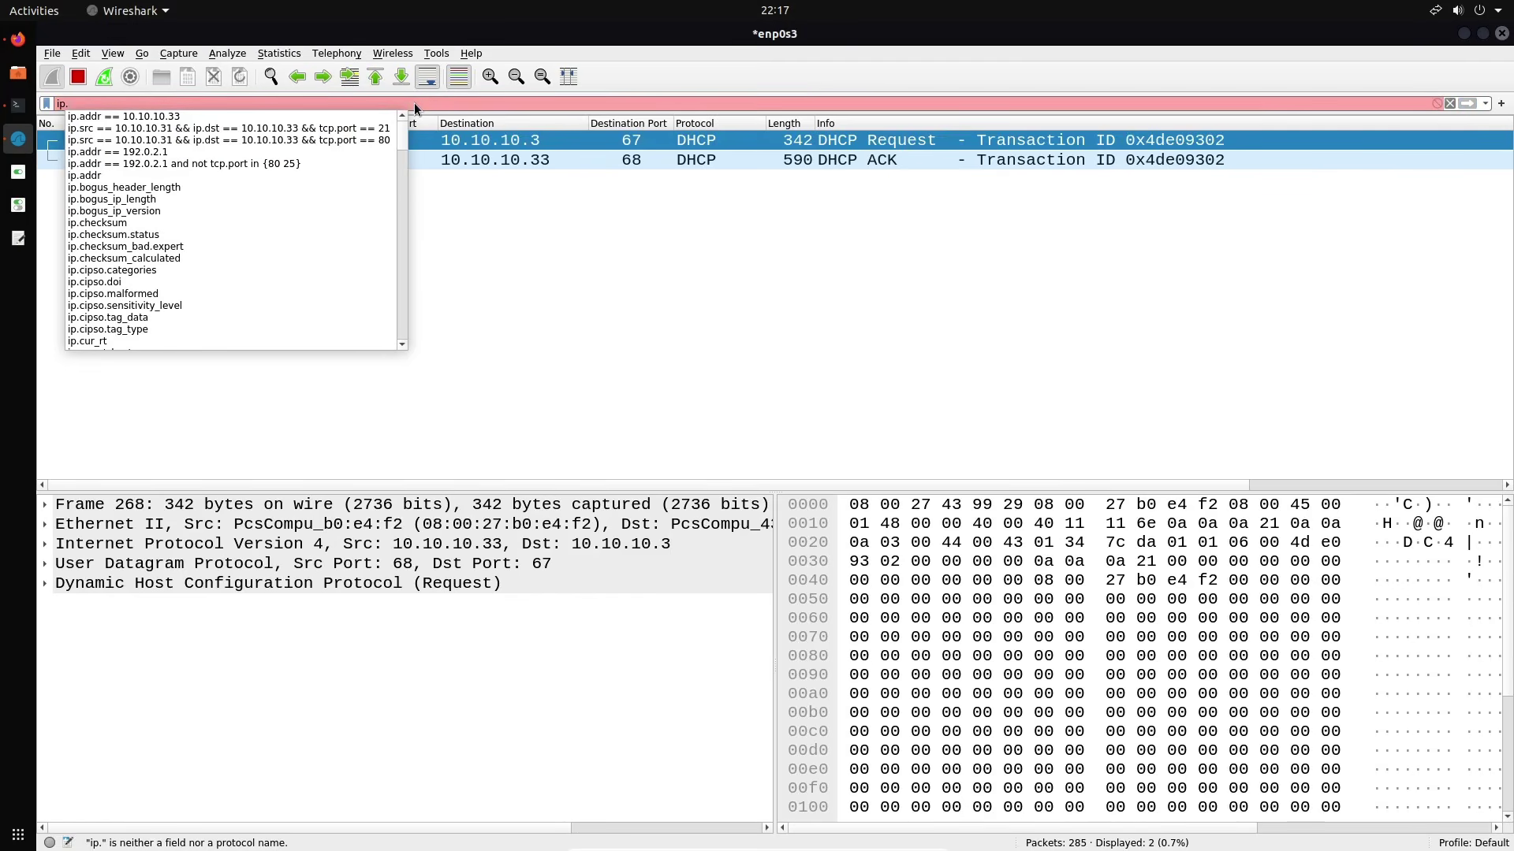
pyautogui.write('addr ')
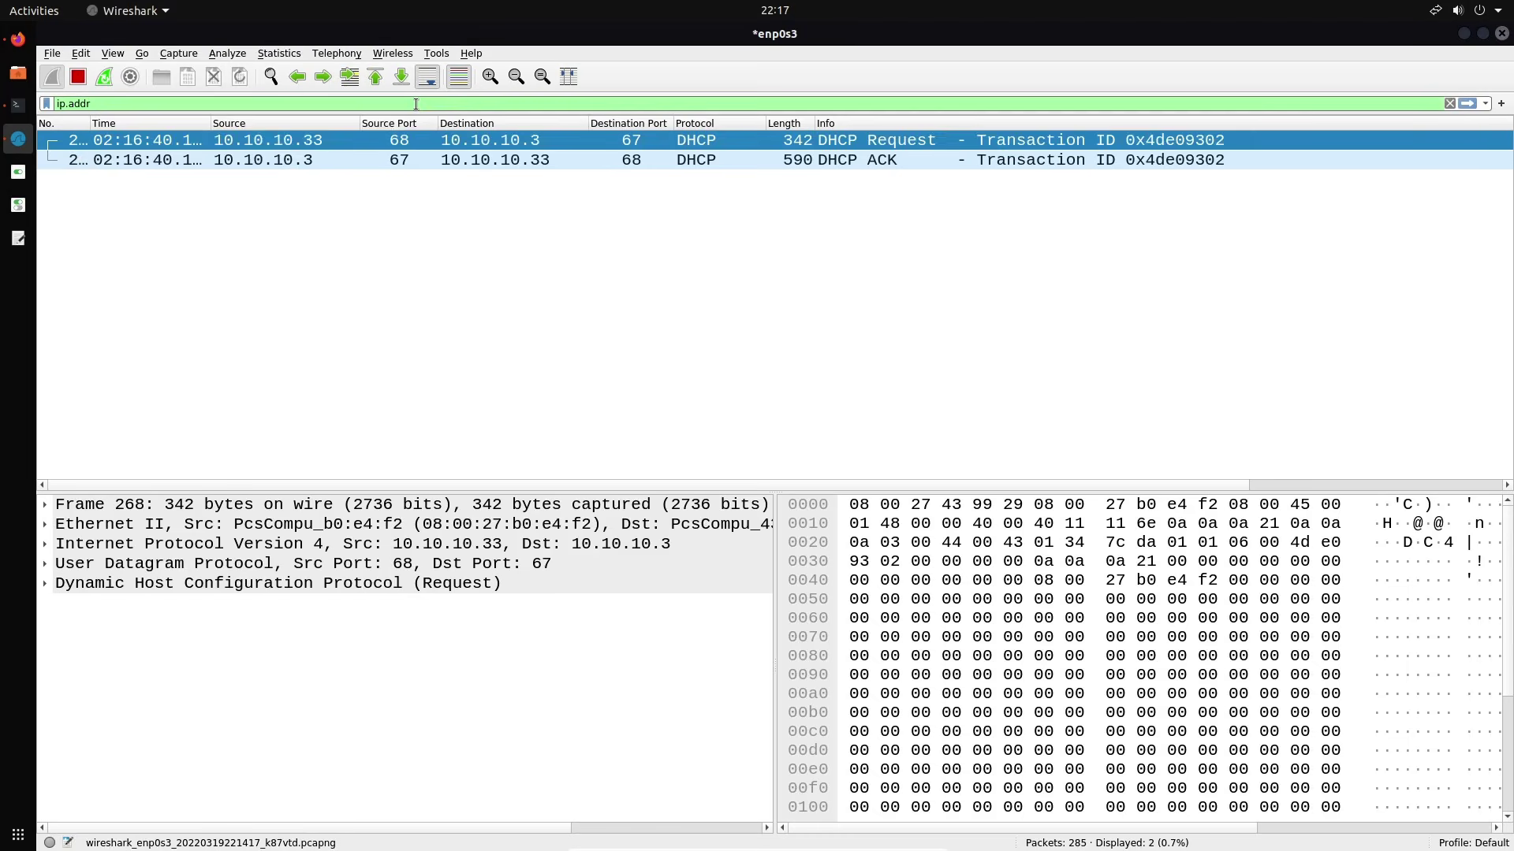
pyautogui.write('>')
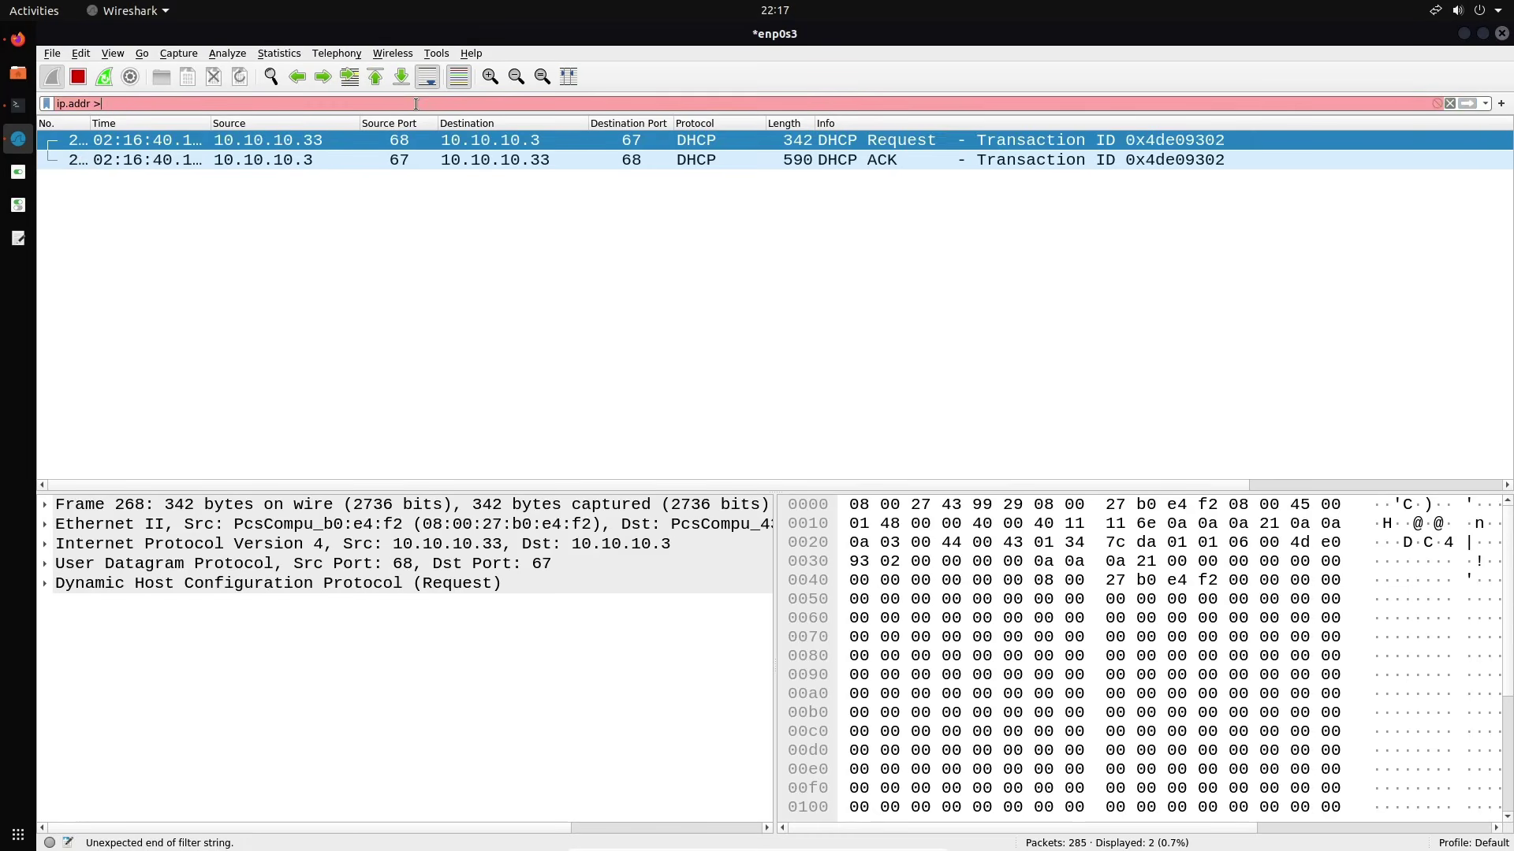
pyautogui.write('= 10.10.10.1')
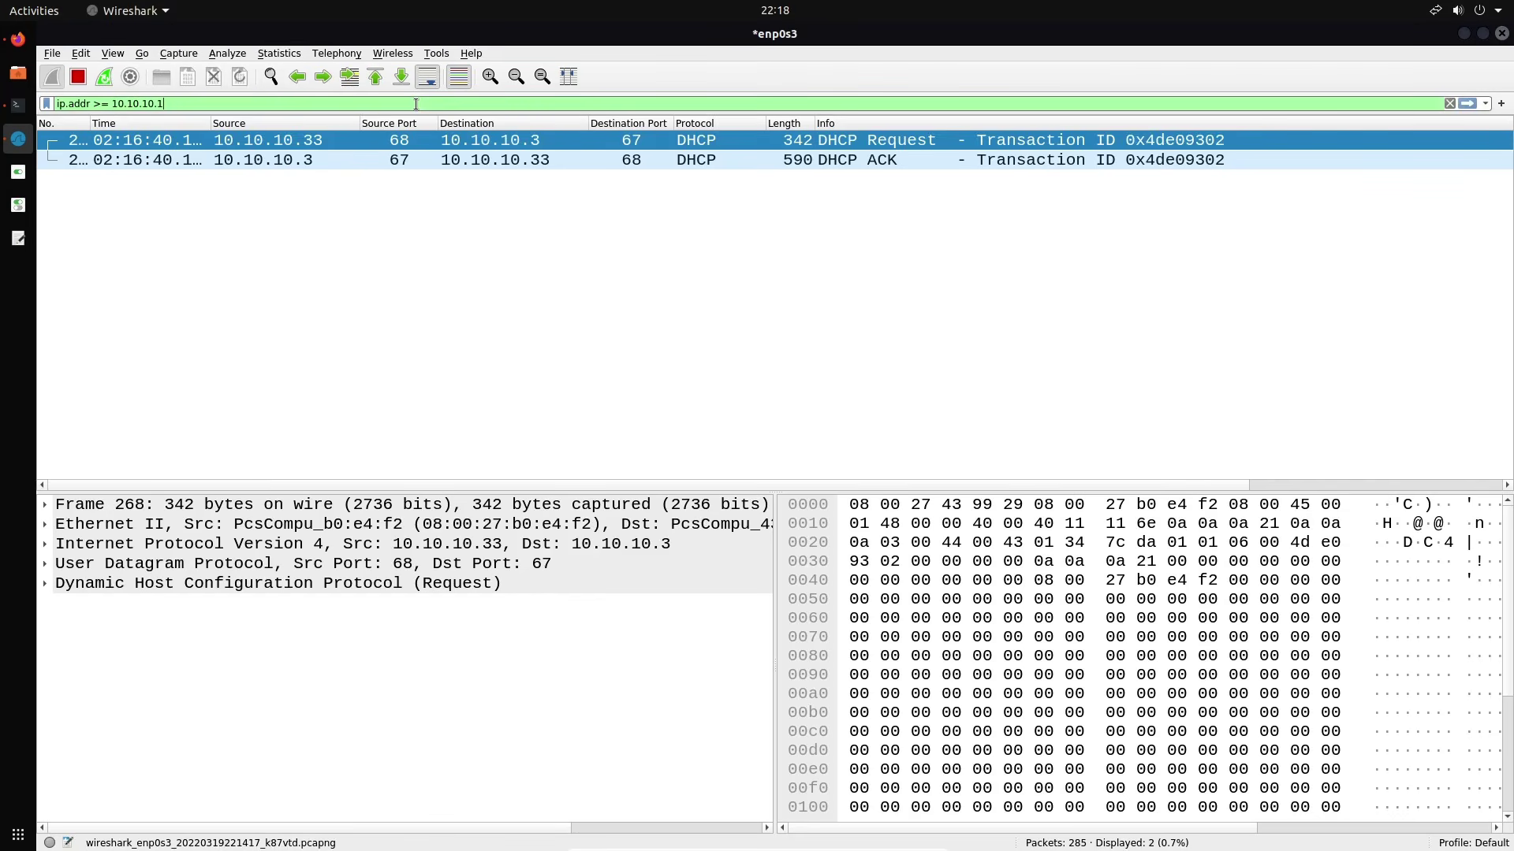
pyautogui.write(' and')
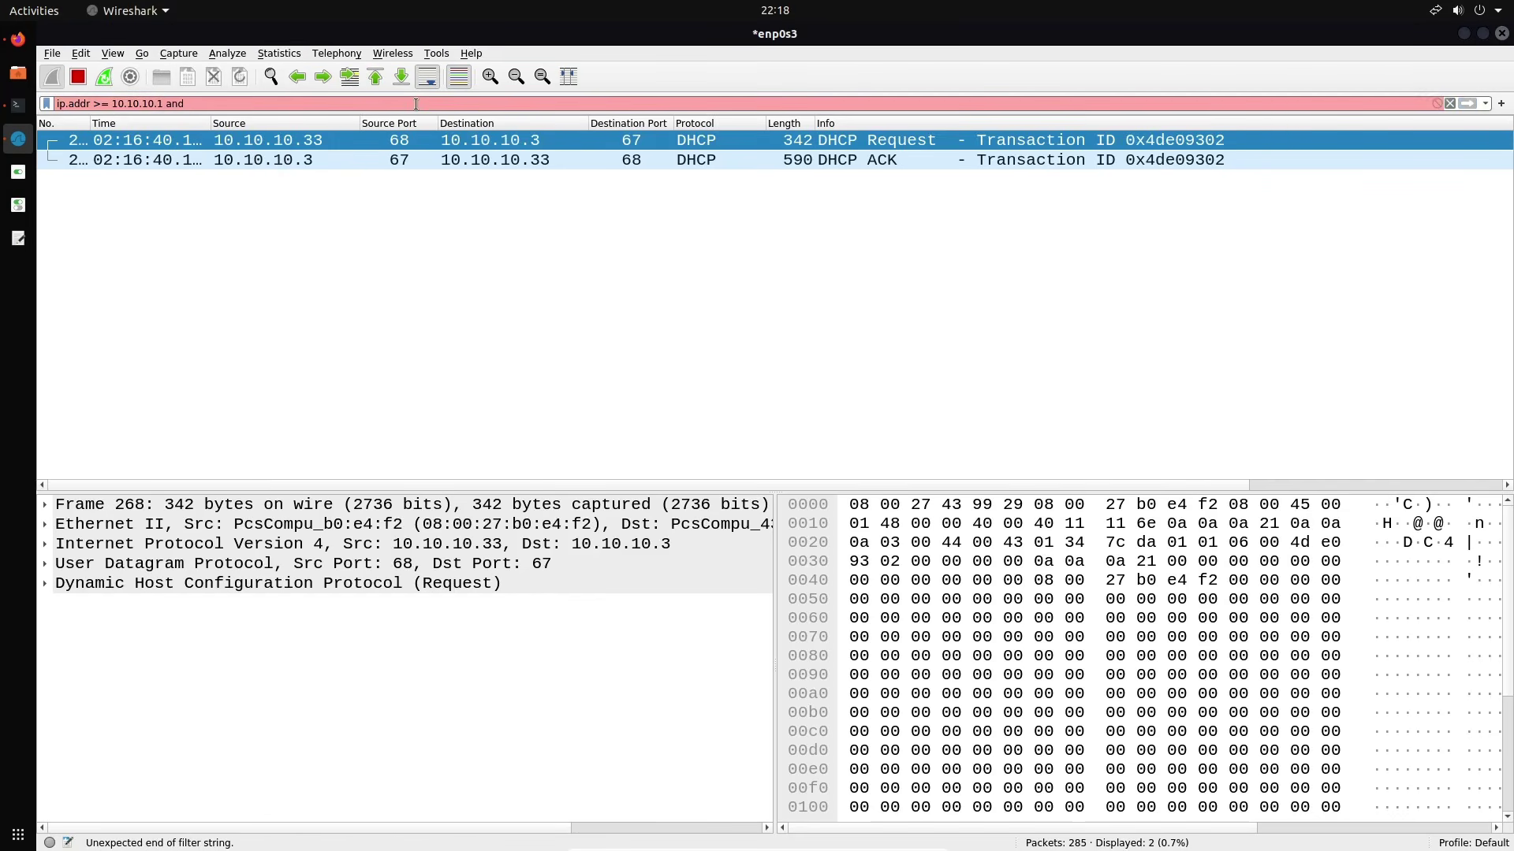
pyautogui.press('BackSpace')
pyautogui.press('BackSpace')
pyautogui.press('BackSpace')
pyautogui.press('BackSpace')
pyautogui.write('&& ip.addr ')
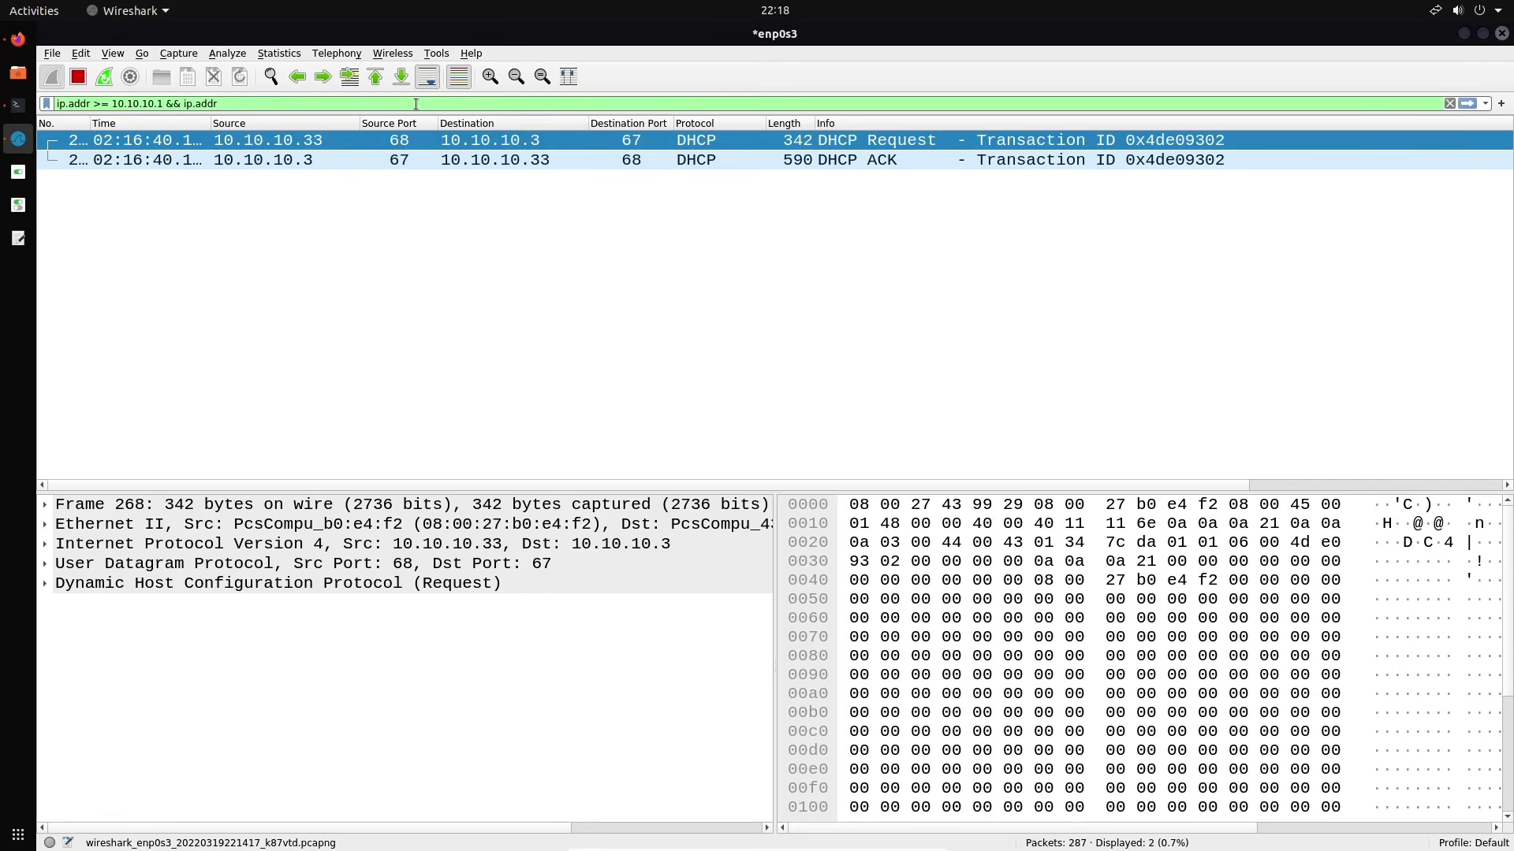
pyautogui.write('>')
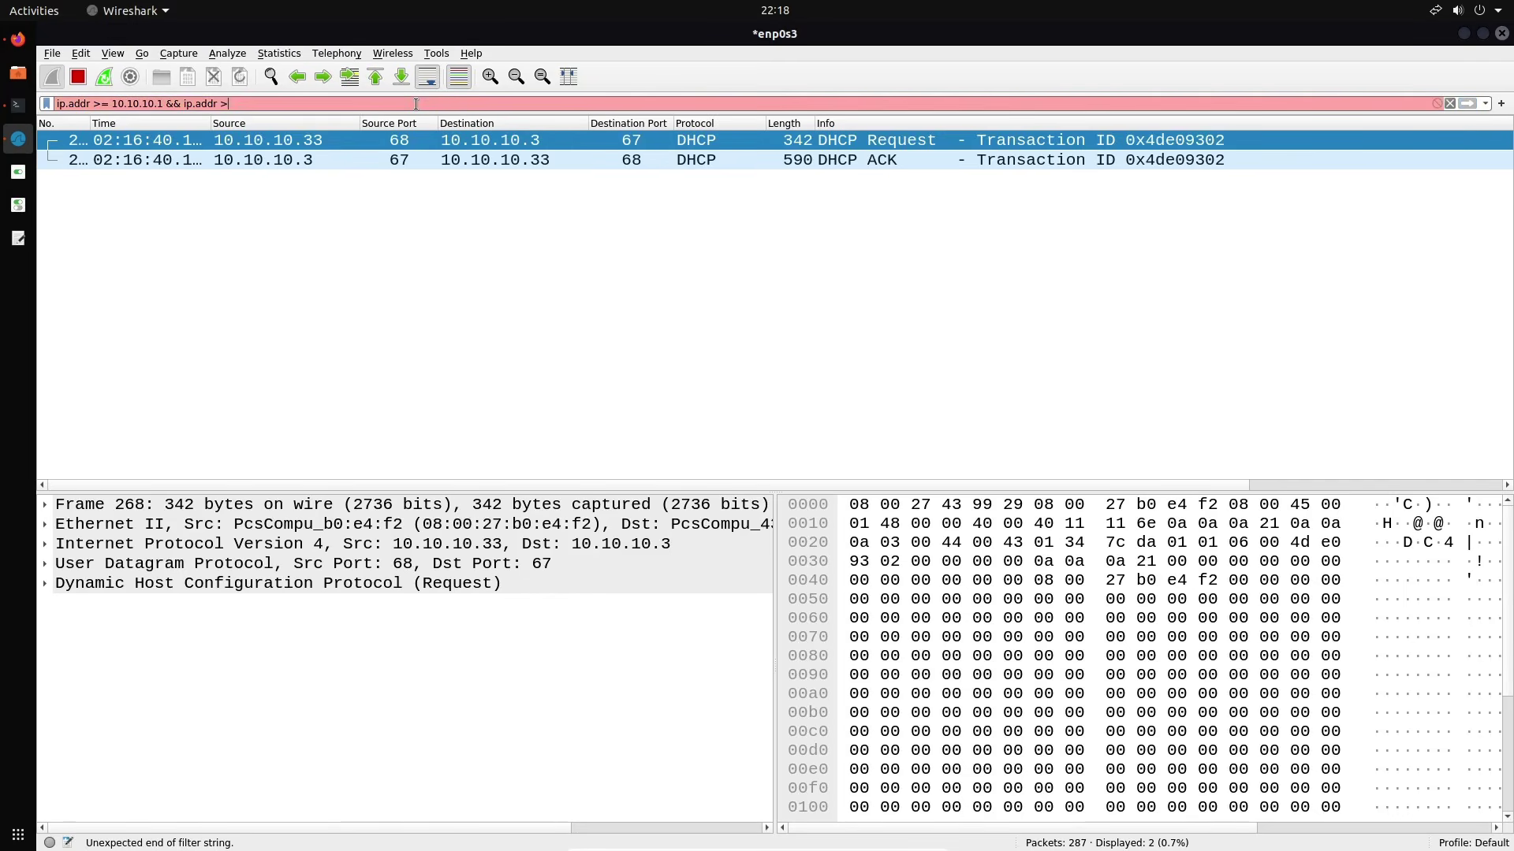
pyautogui.press('BackSpace')
pyautogui.write('<= 10.10.10.3')
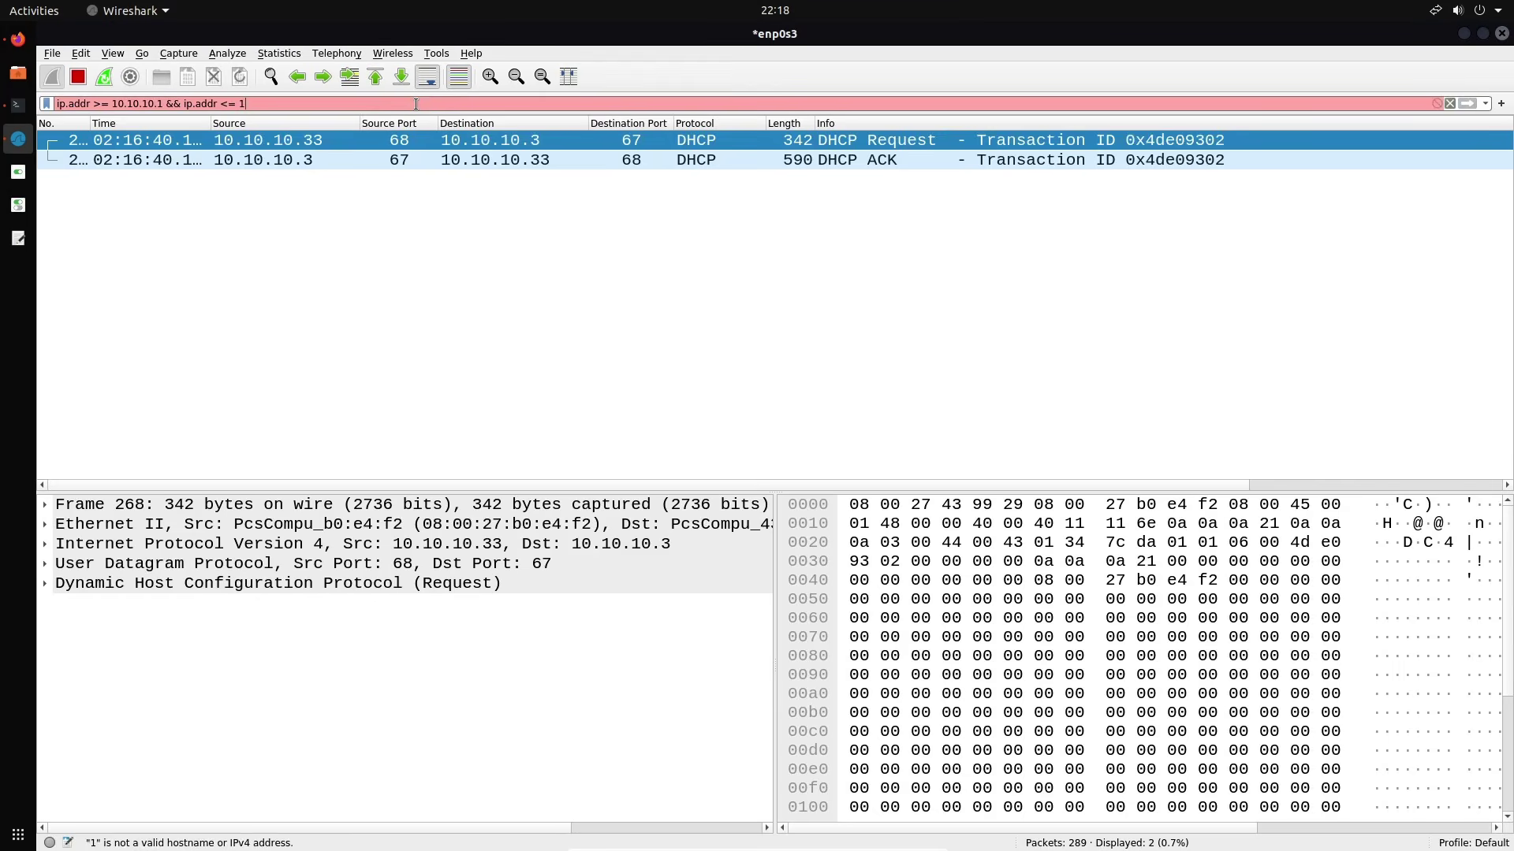
pyautogui.write('3')
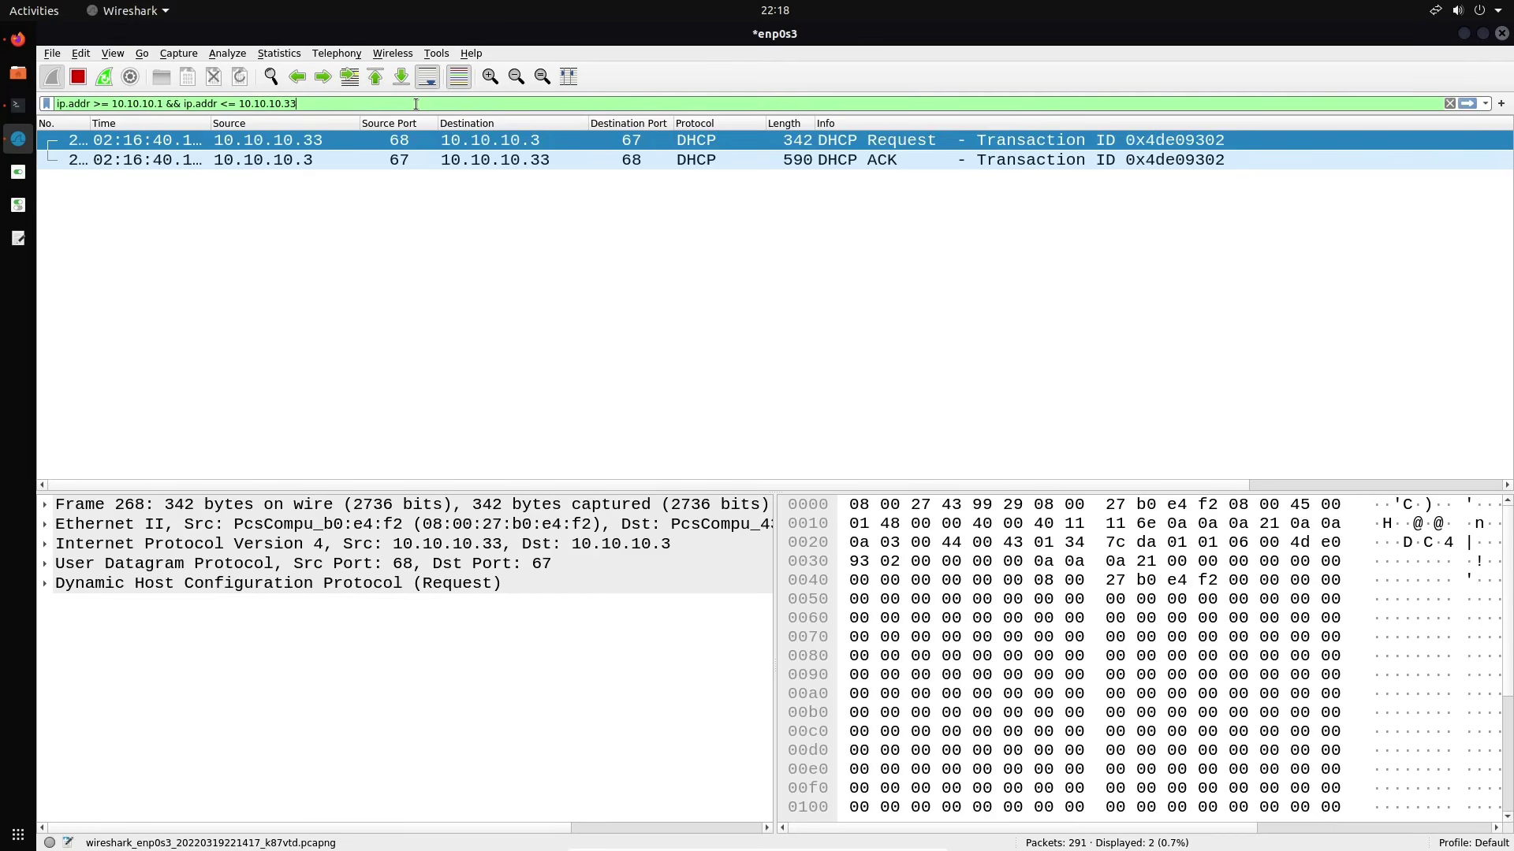
pyautogui.press('Return')
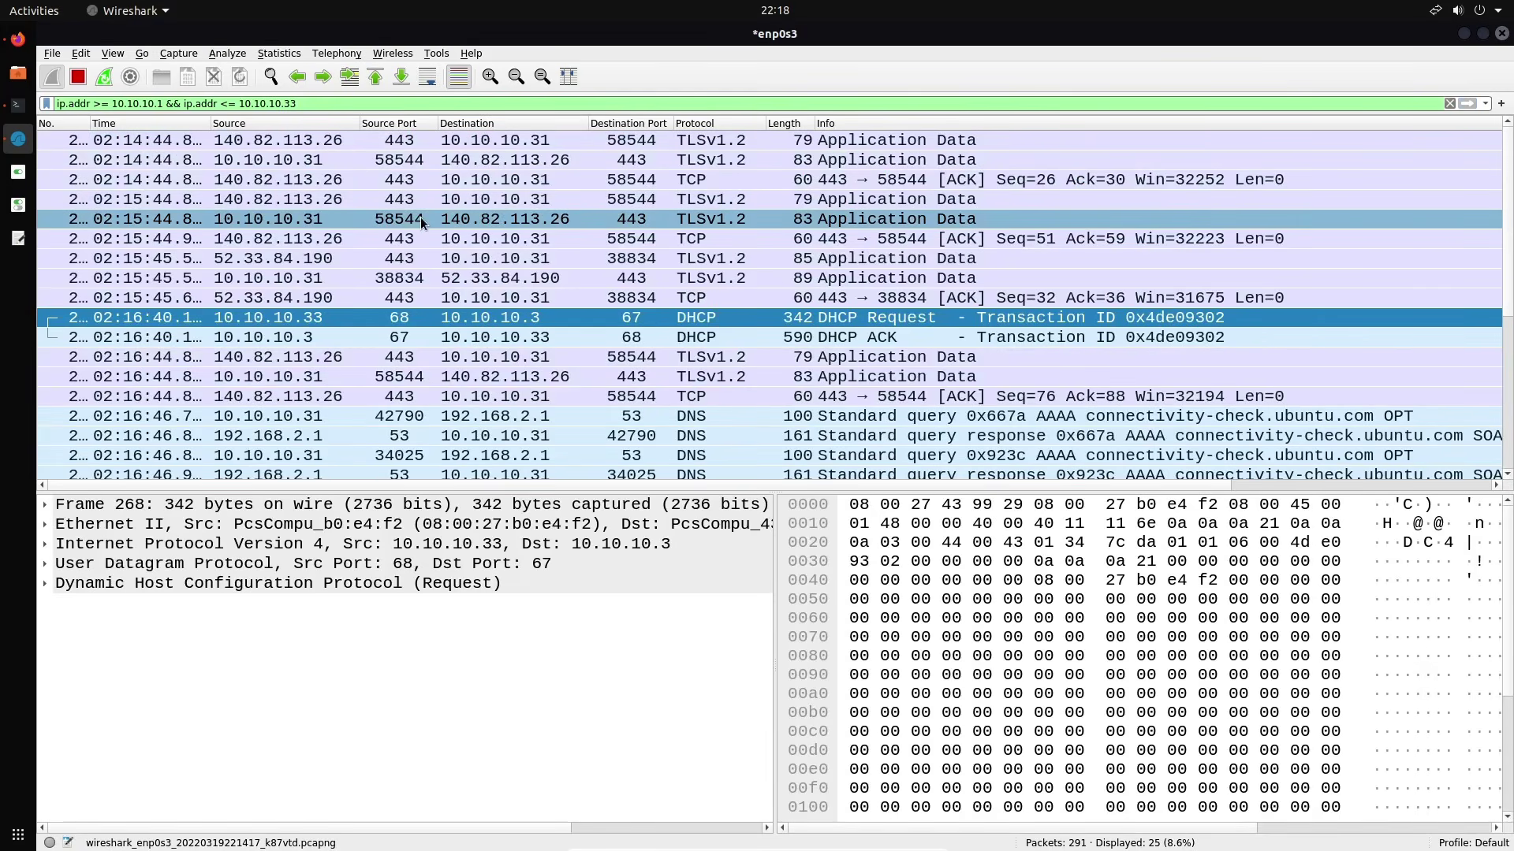
pyautogui.scroll(-3, 419, 216)
pyautogui.scroll(3, 420, 216)
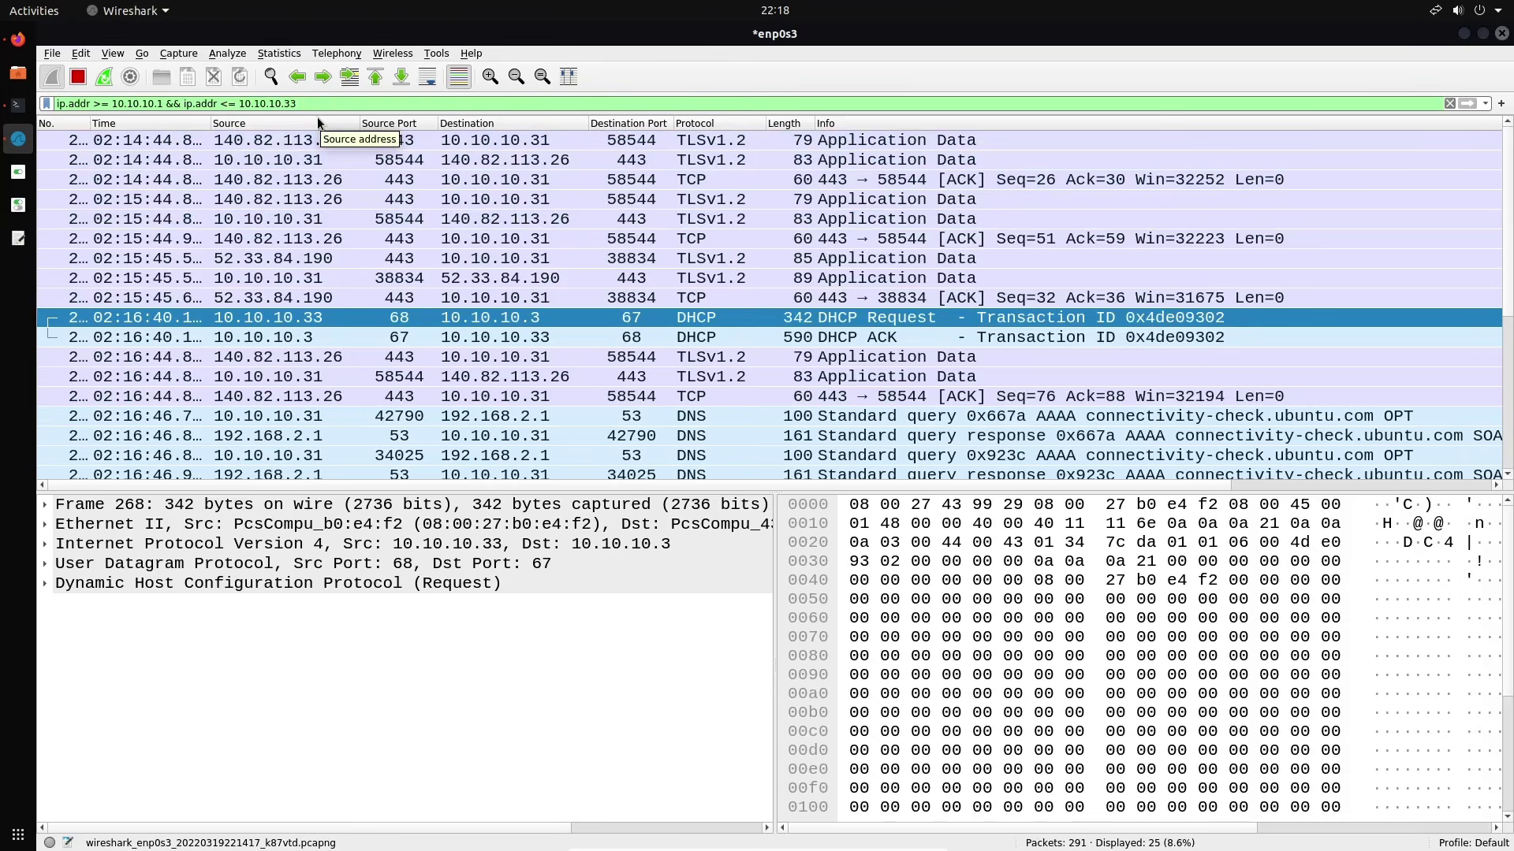
pyautogui.scroll(-3, 381, 224)
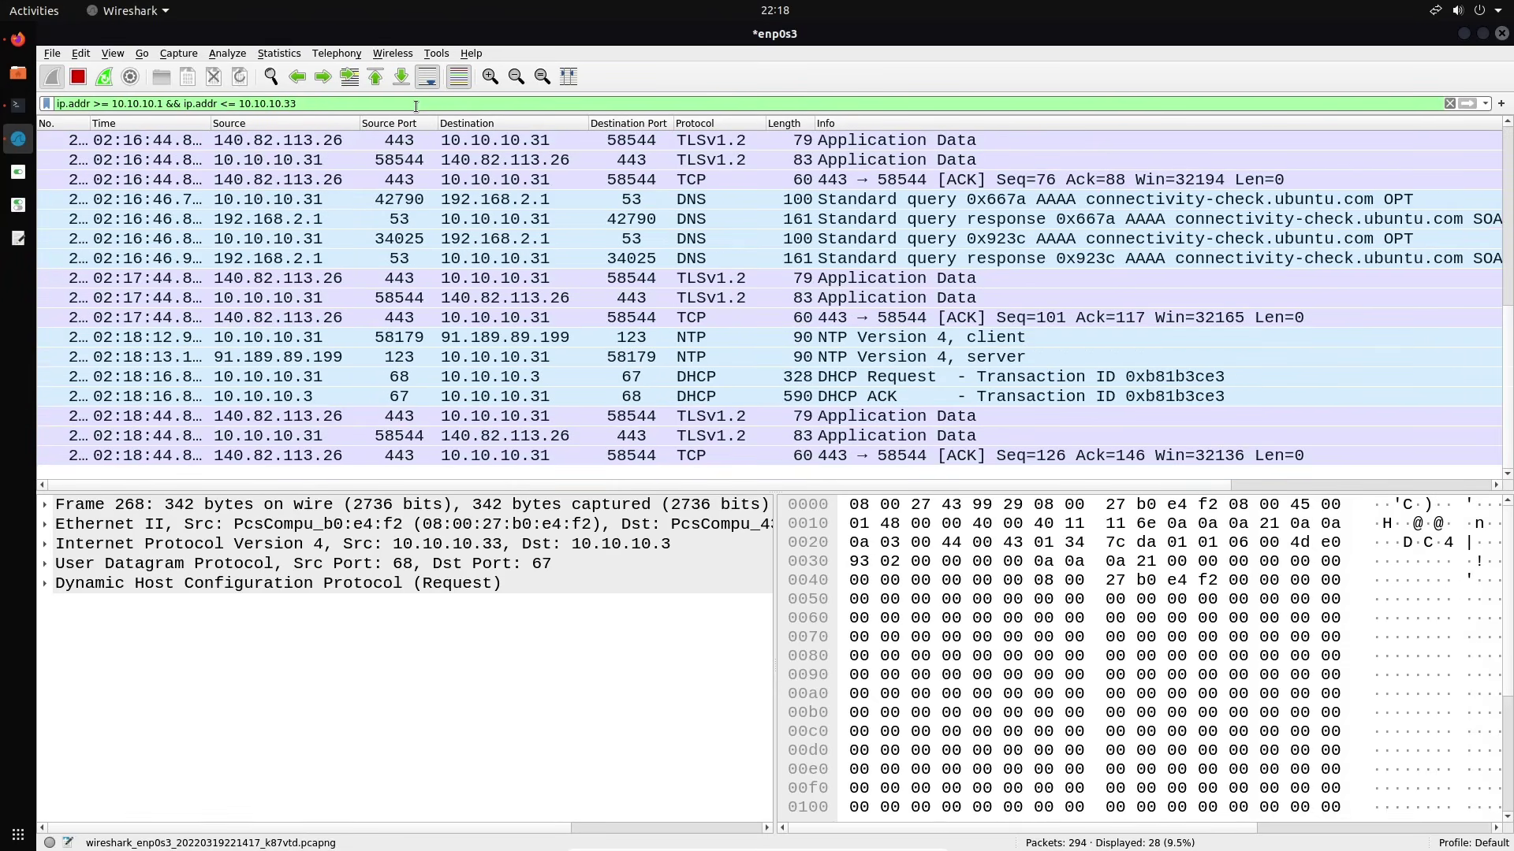
# Add && tcp.dstport == 80 to the range filter, leaving 5 packets
pyautogui.write('&&')
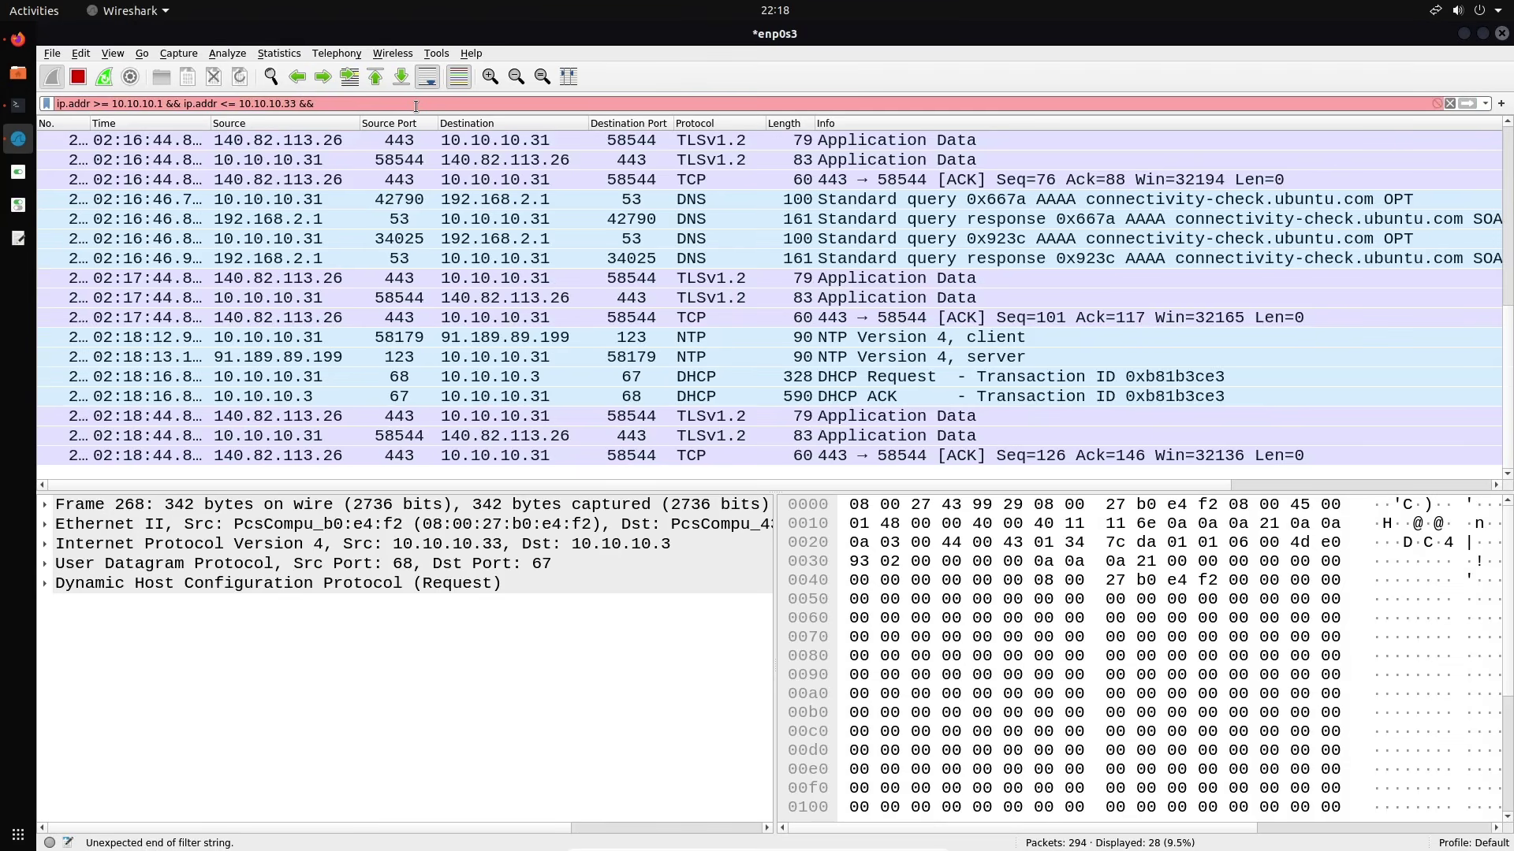
pyautogui.write('tcp.')
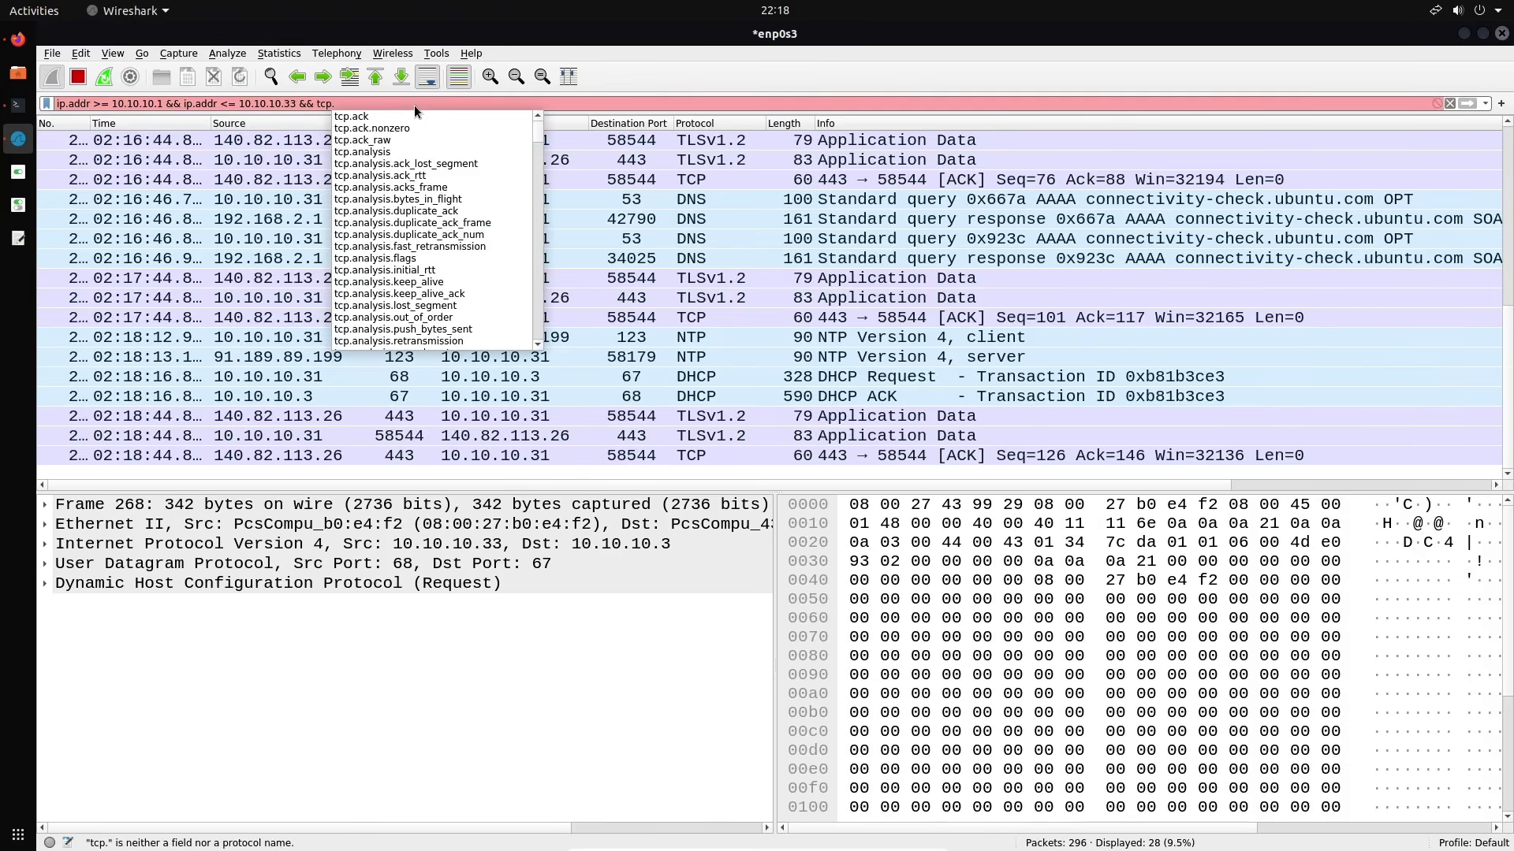
pyautogui.press('BackSpace')
pyautogui.write('.dst')
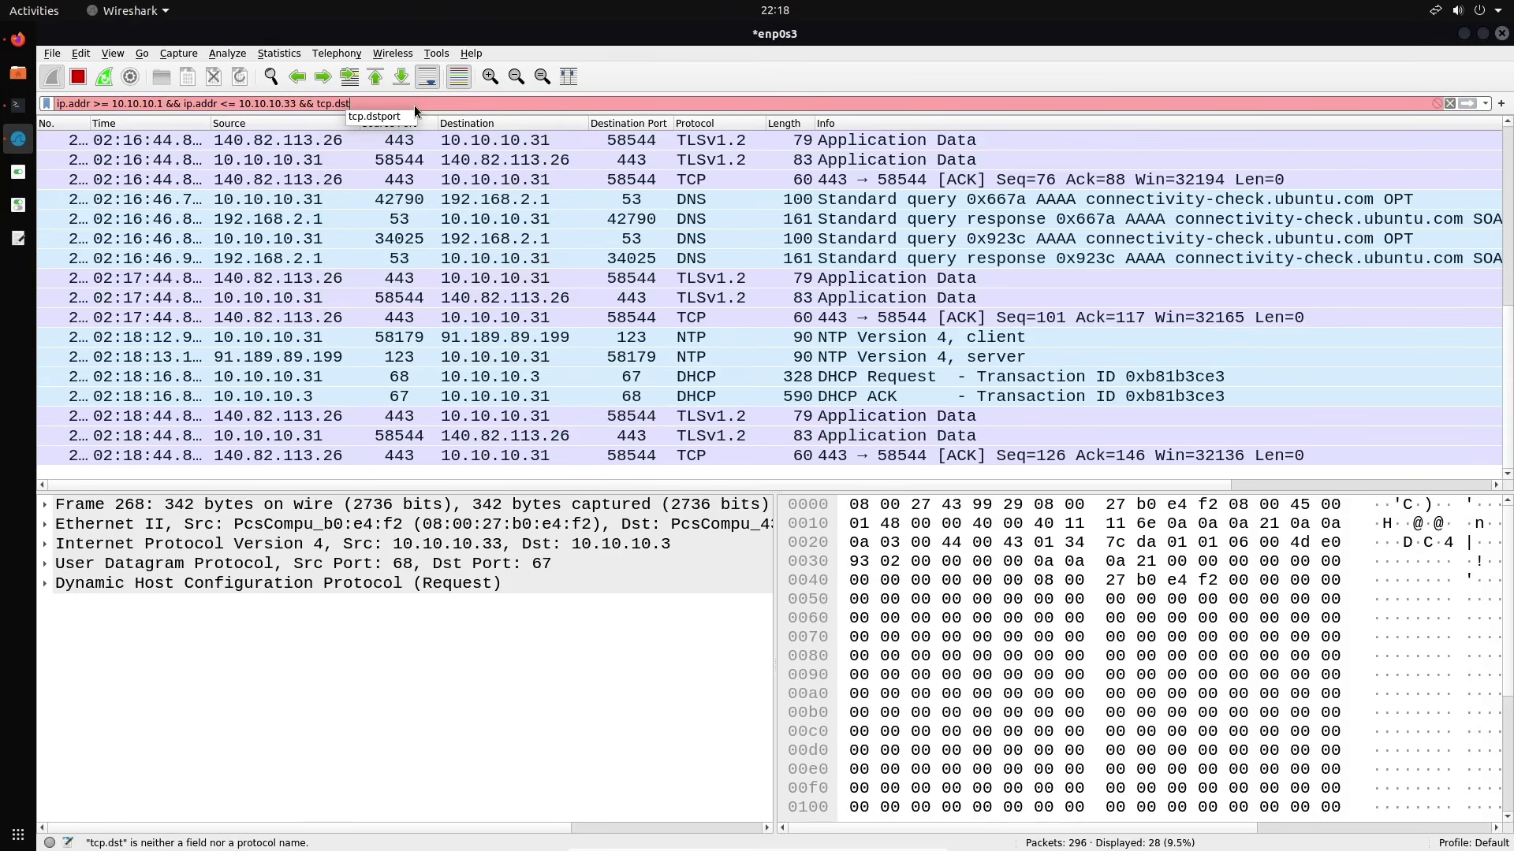
pyautogui.press('Tab')
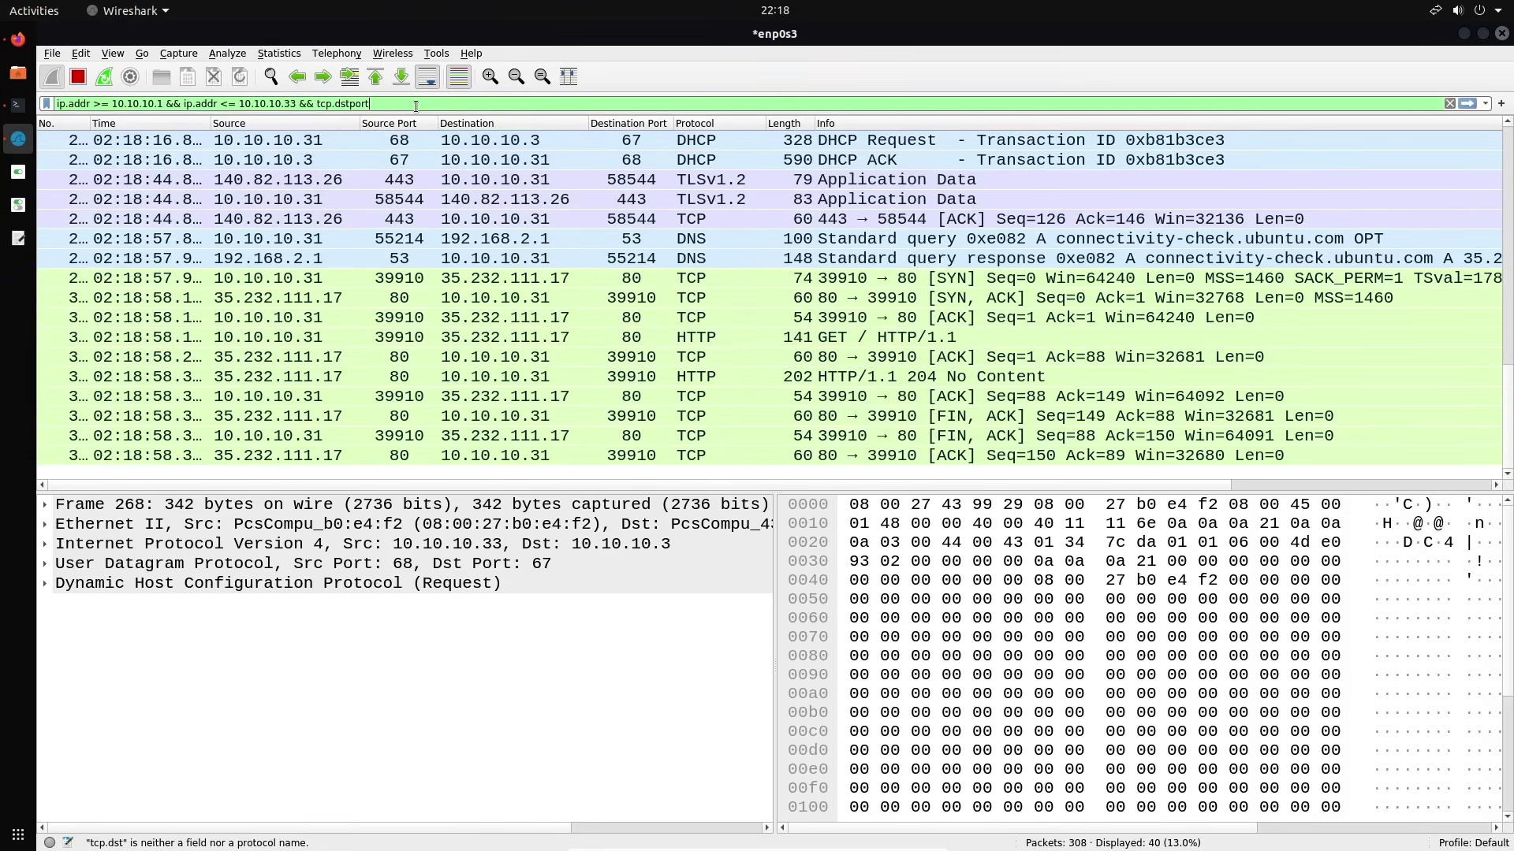
pyautogui.write('== 80')
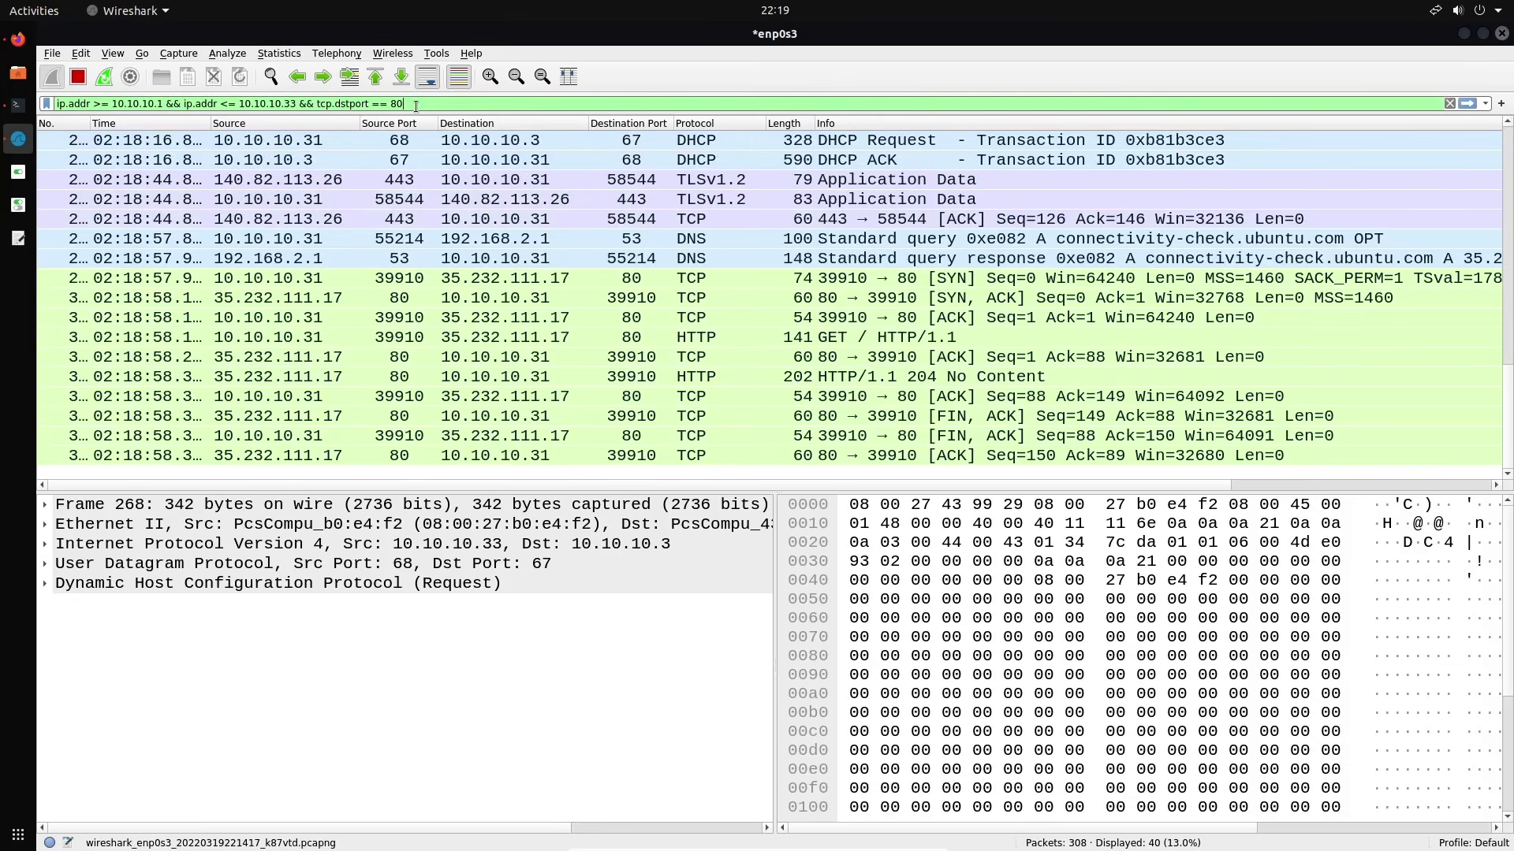
pyautogui.press('Return')
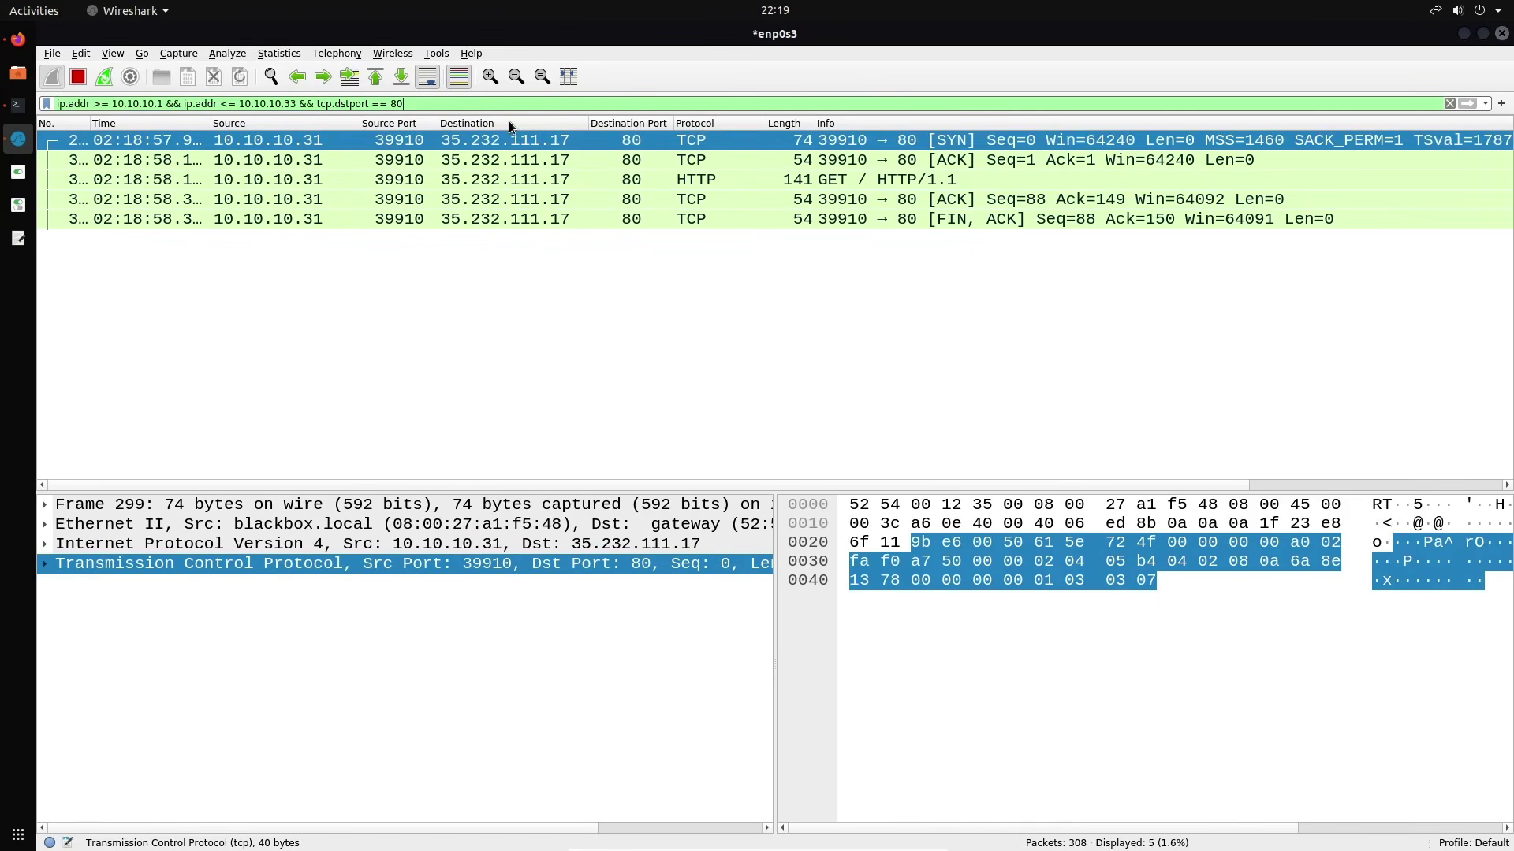
# Clear the filter, stop and close the capture without saving, and start a new one on enp0s3
pyautogui.moveTo(477, 103); pyautogui.dragTo(409, 104)
pyautogui.hotkey('ctrl', 'a')
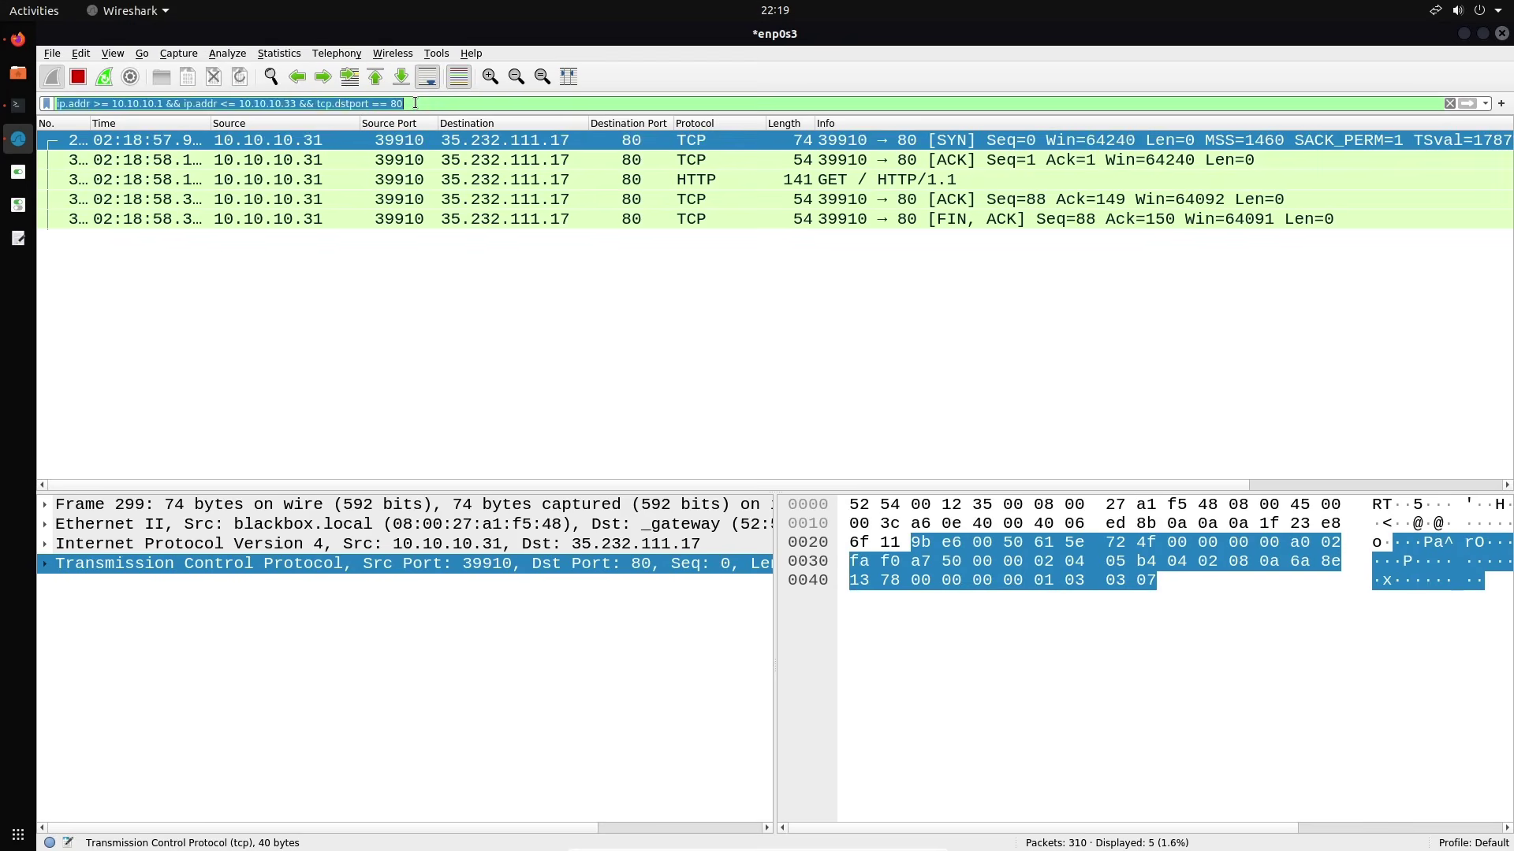
pyautogui.press('BackSpace')
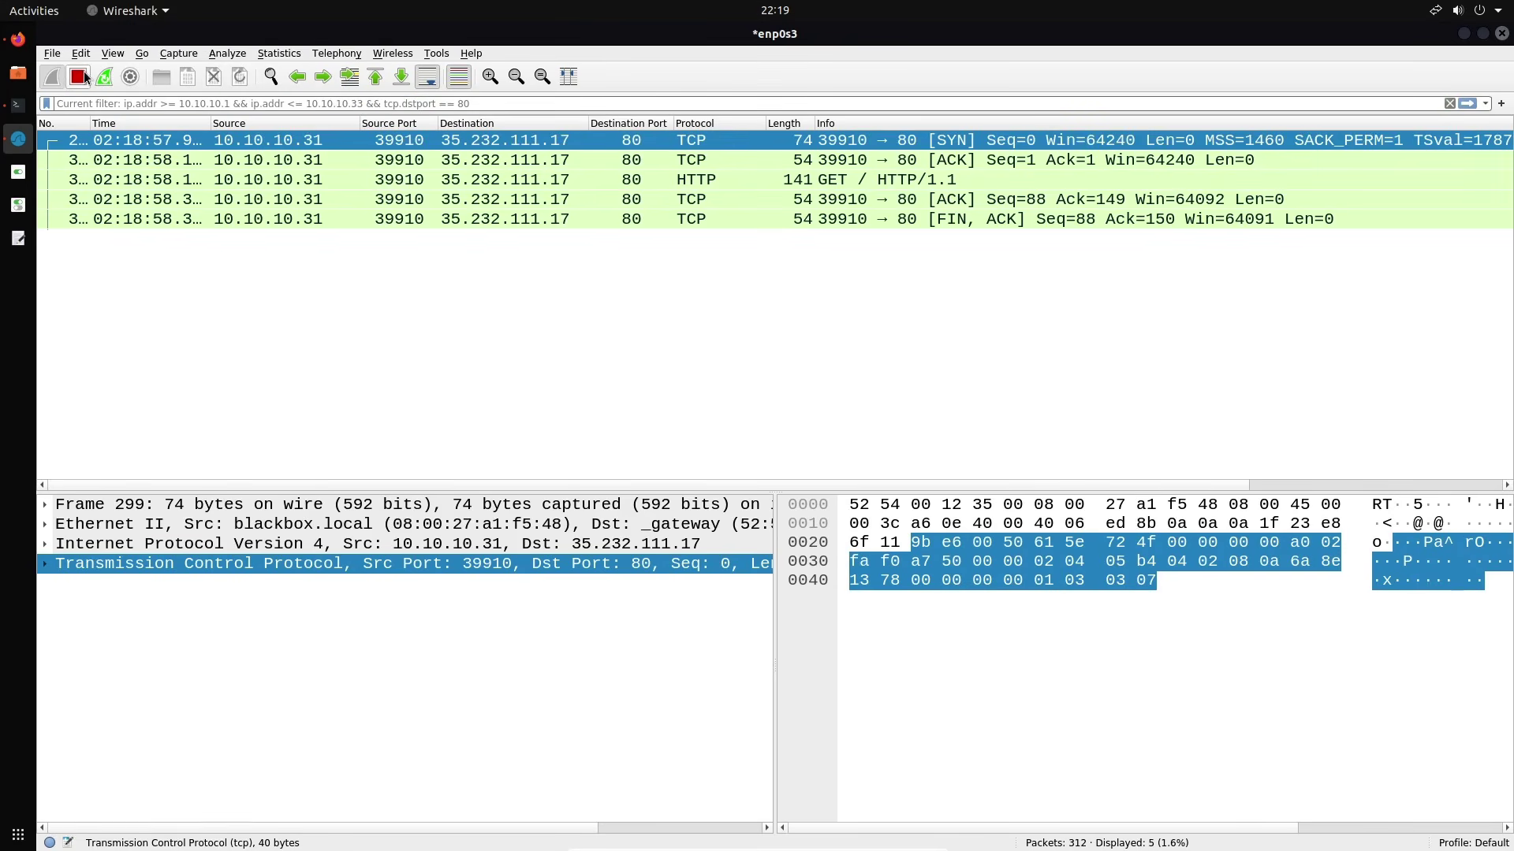
pyautogui.click(77, 76)
pyautogui.click(215, 82)
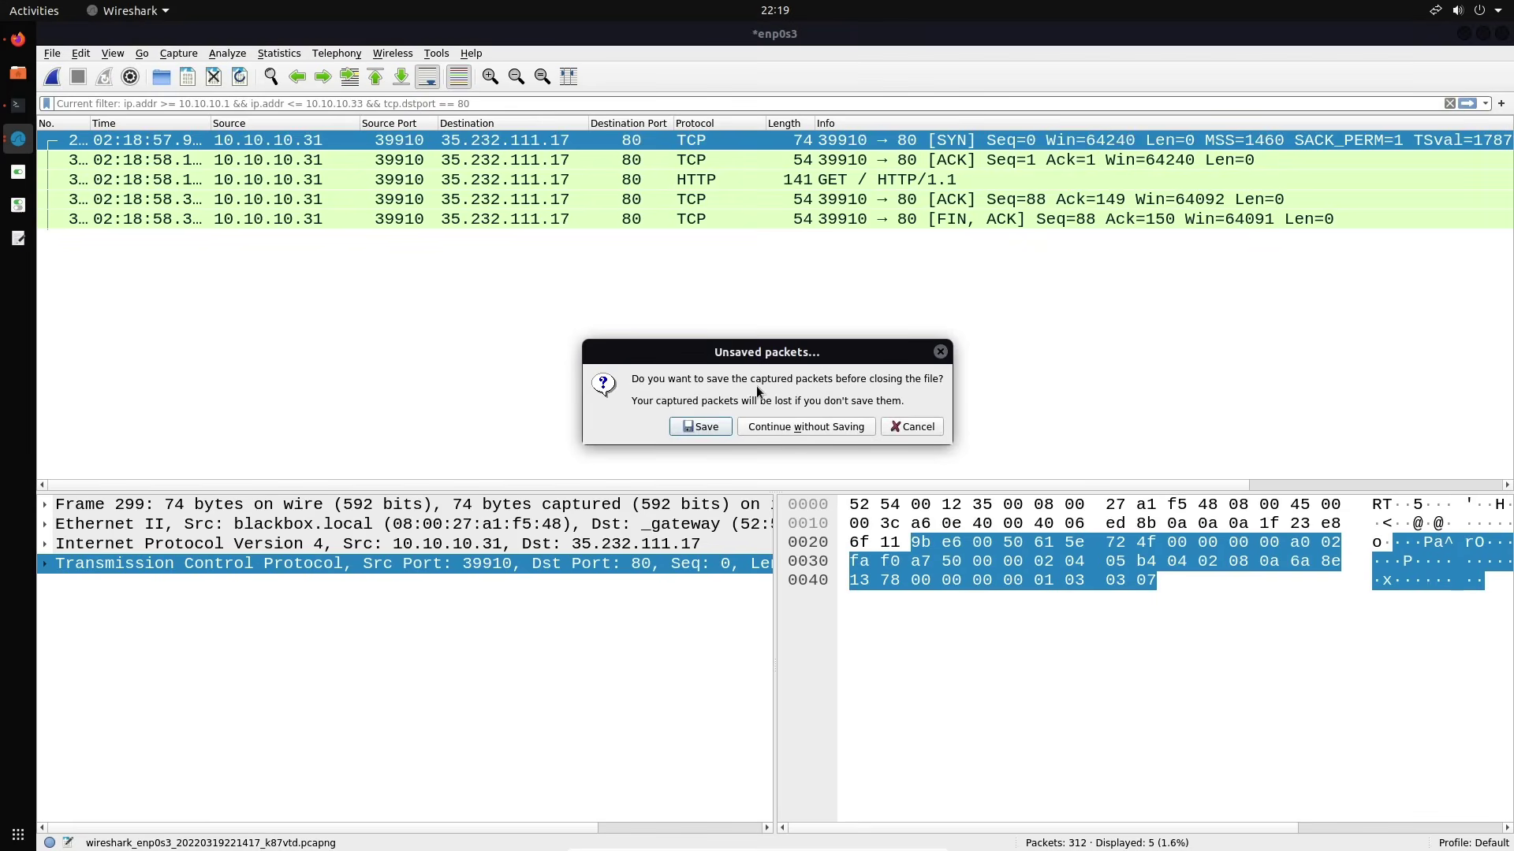
pyautogui.click(789, 424)
pyautogui.click(62, 82)
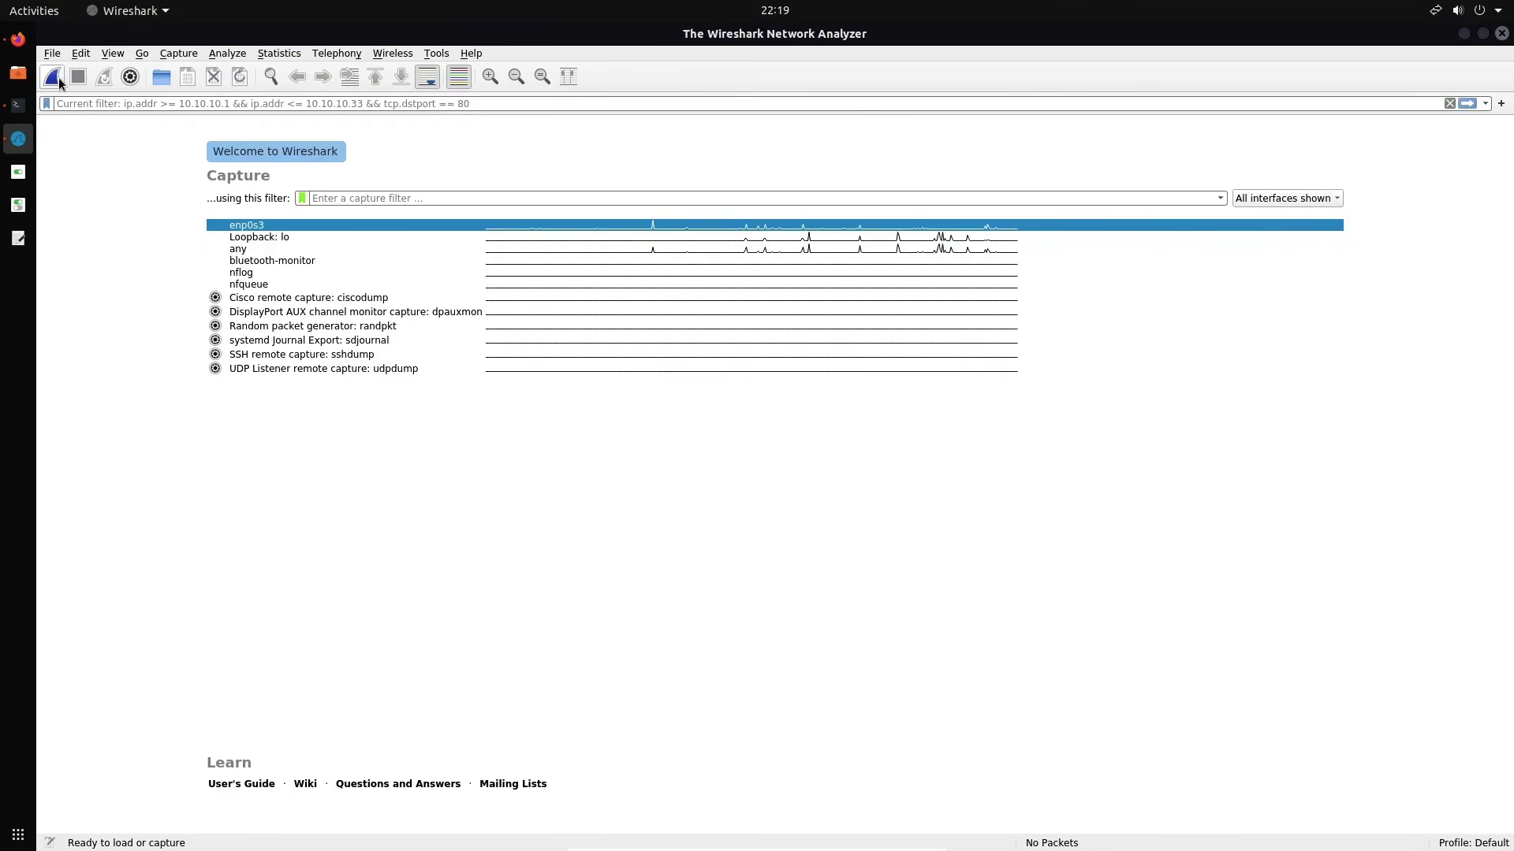
pyautogui.click(17, 39)
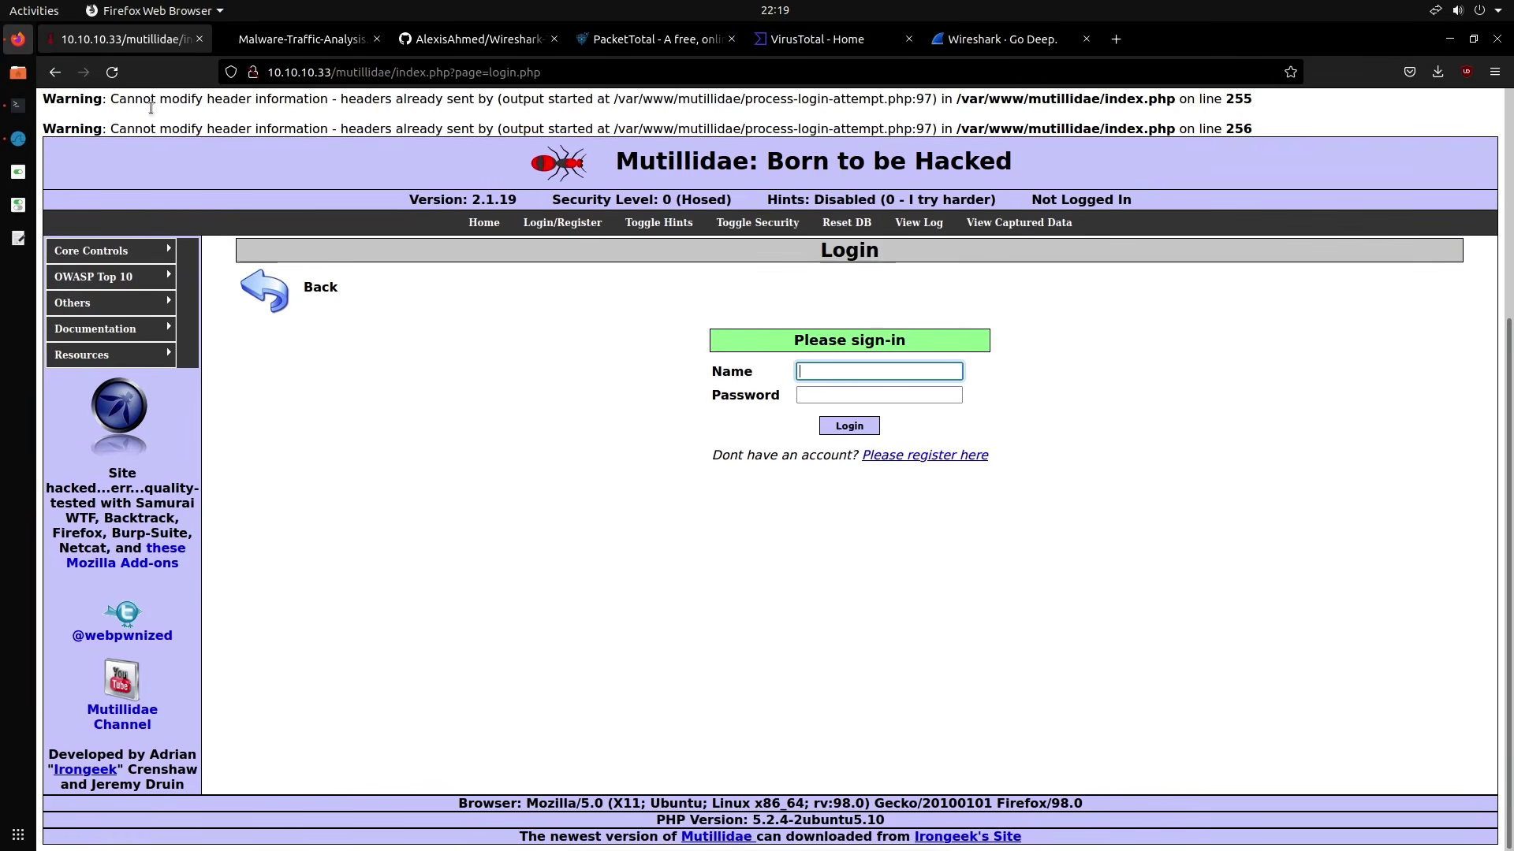
# Reload the Mutillidae login page, resending its form data, and go back to Wireshark
pyautogui.click(112, 72)
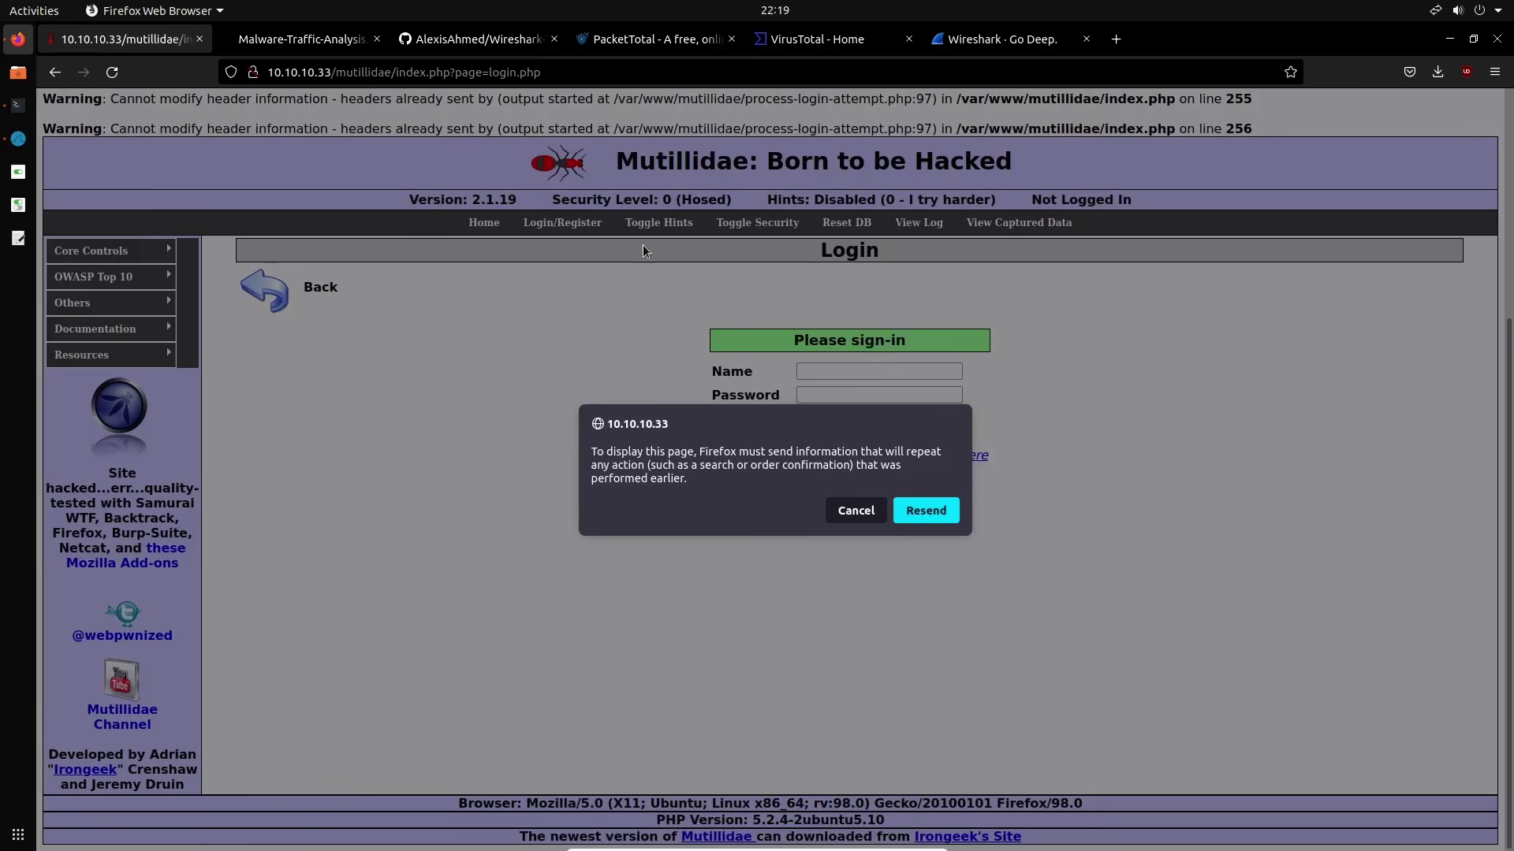
pyautogui.click(926, 509)
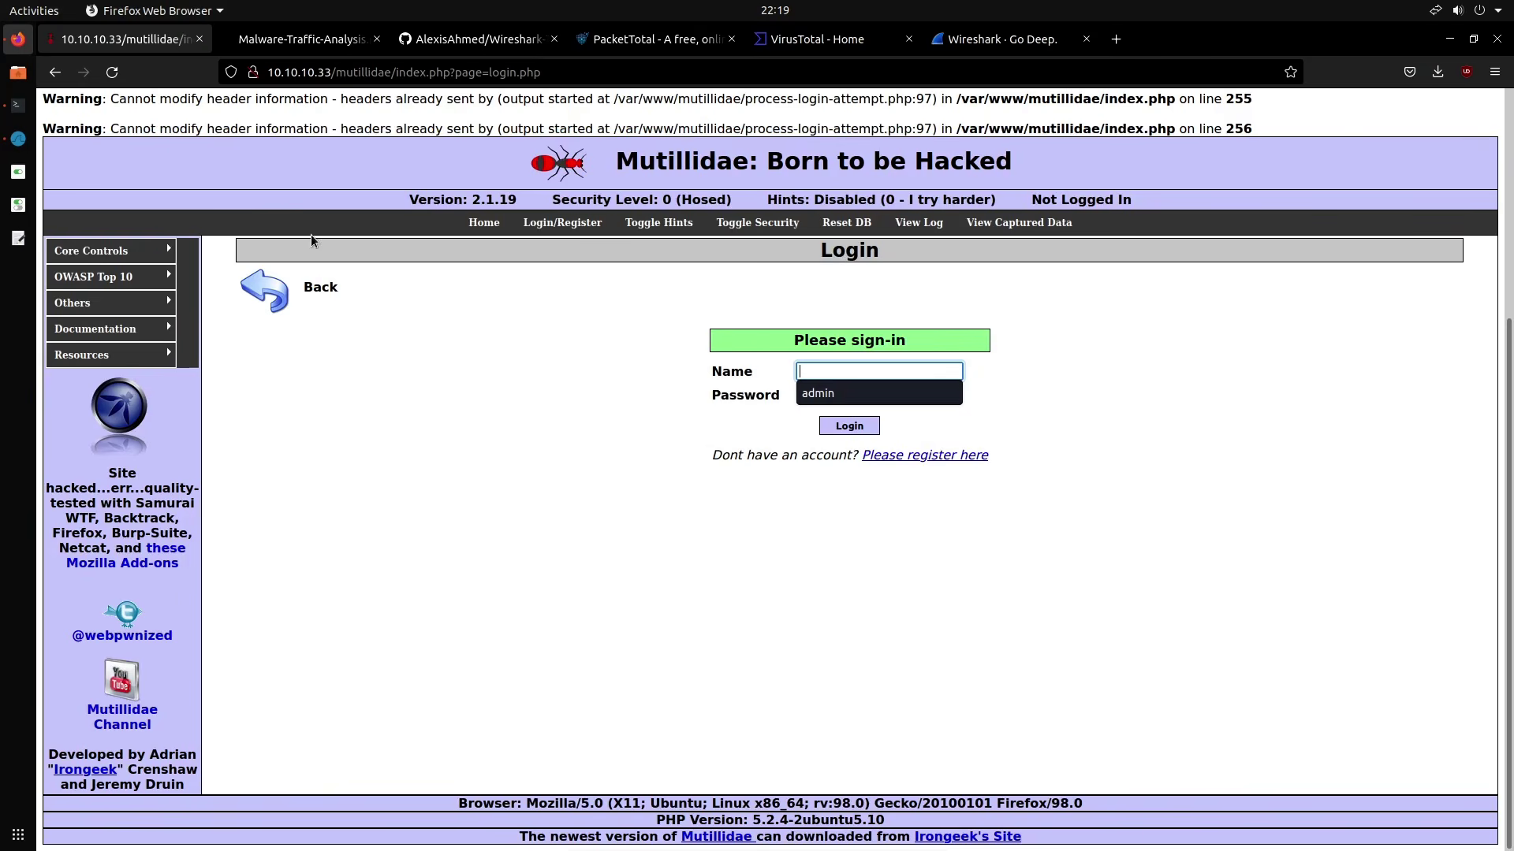
pyautogui.click(21, 142)
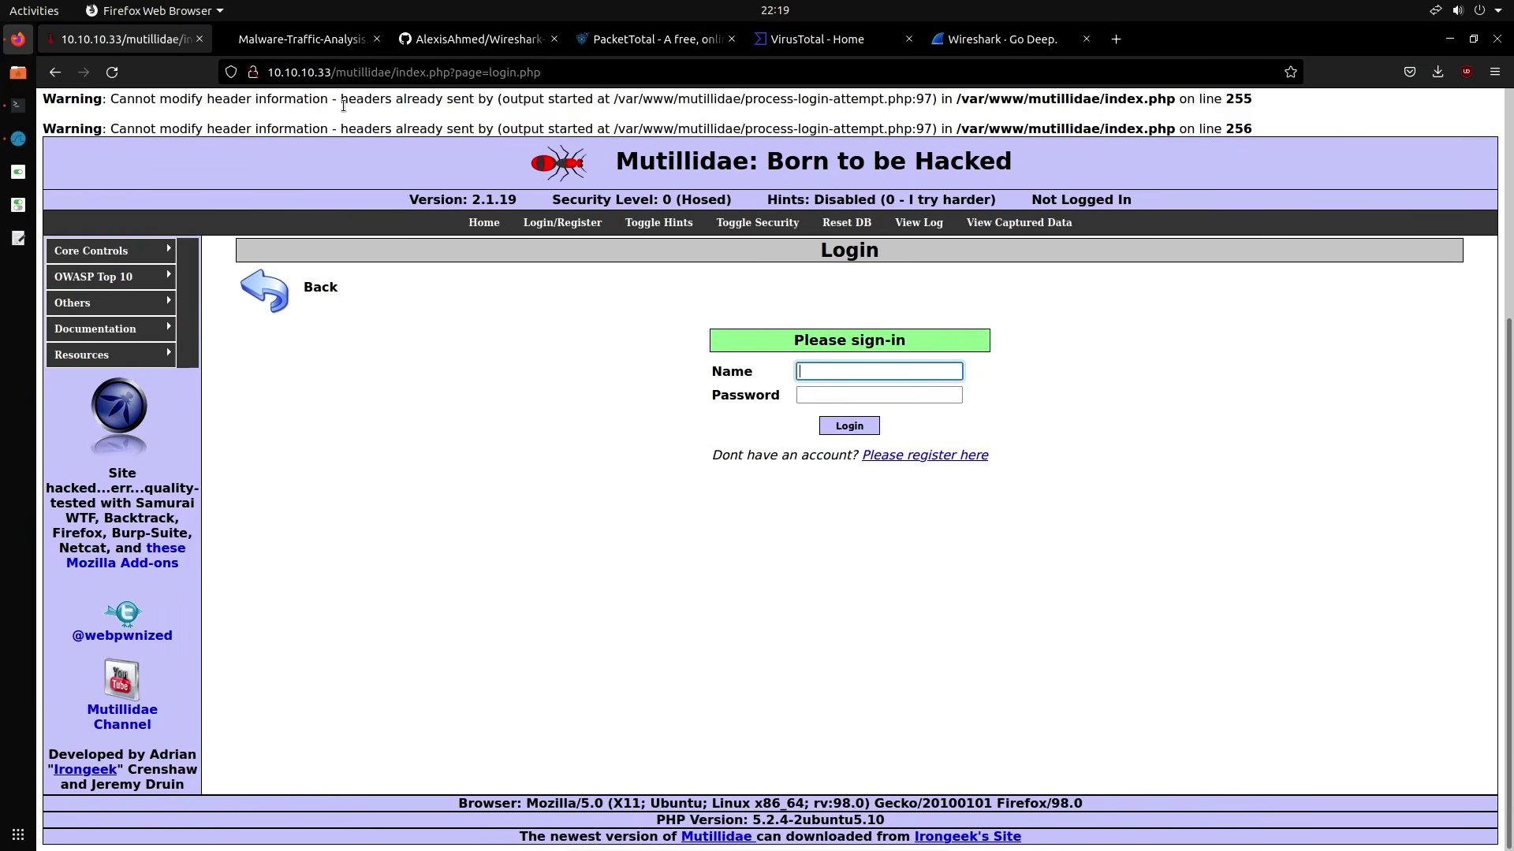
pyautogui.click(11, 145)
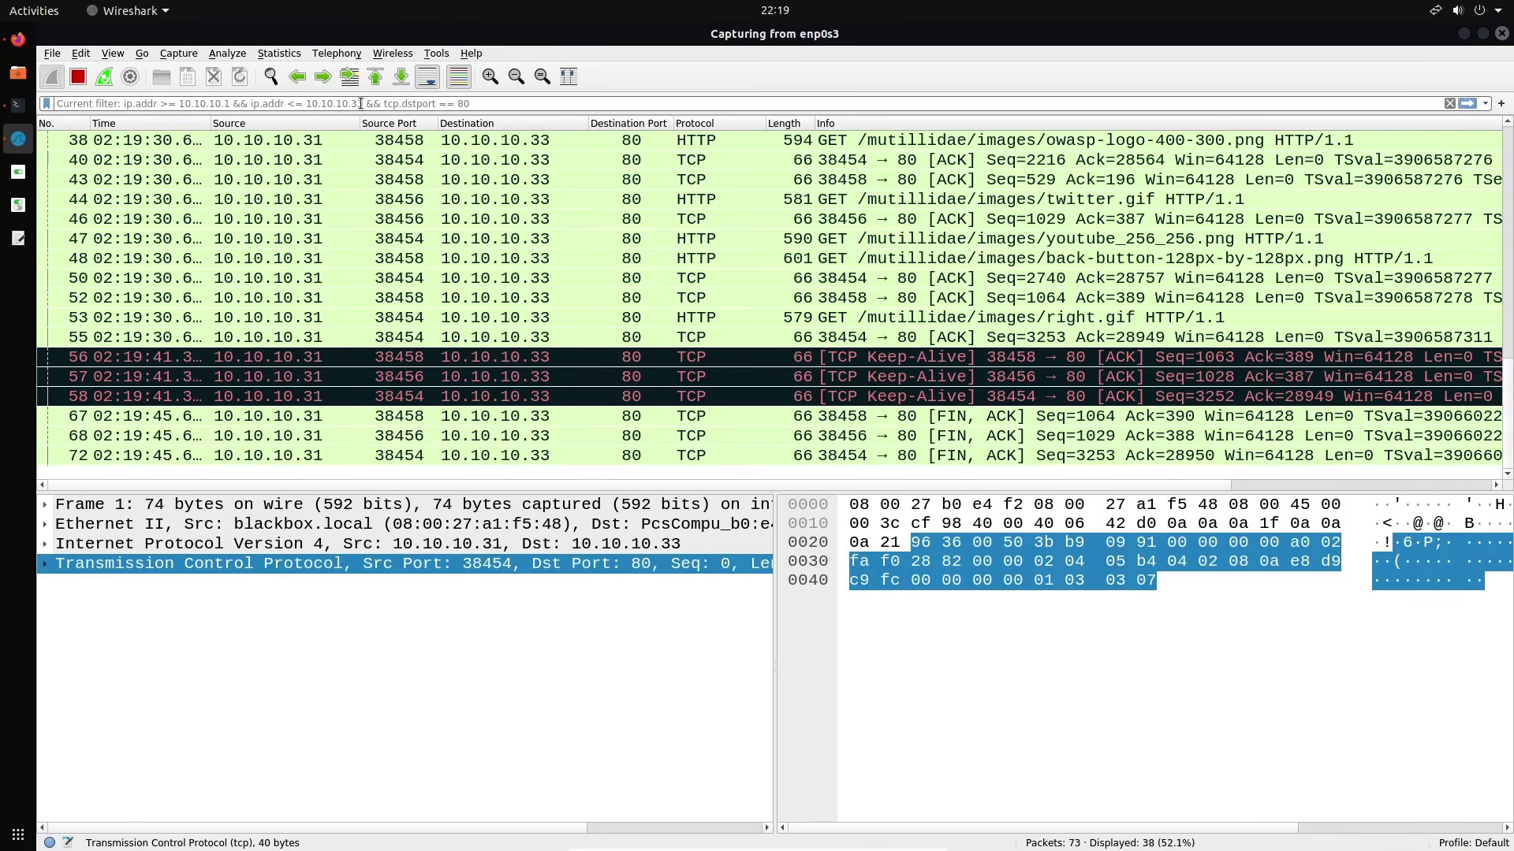
# Apply the display filter ip.addr == 10.10.10.31 && http.request, showing 10 packets
pyautogui.write('ip.')
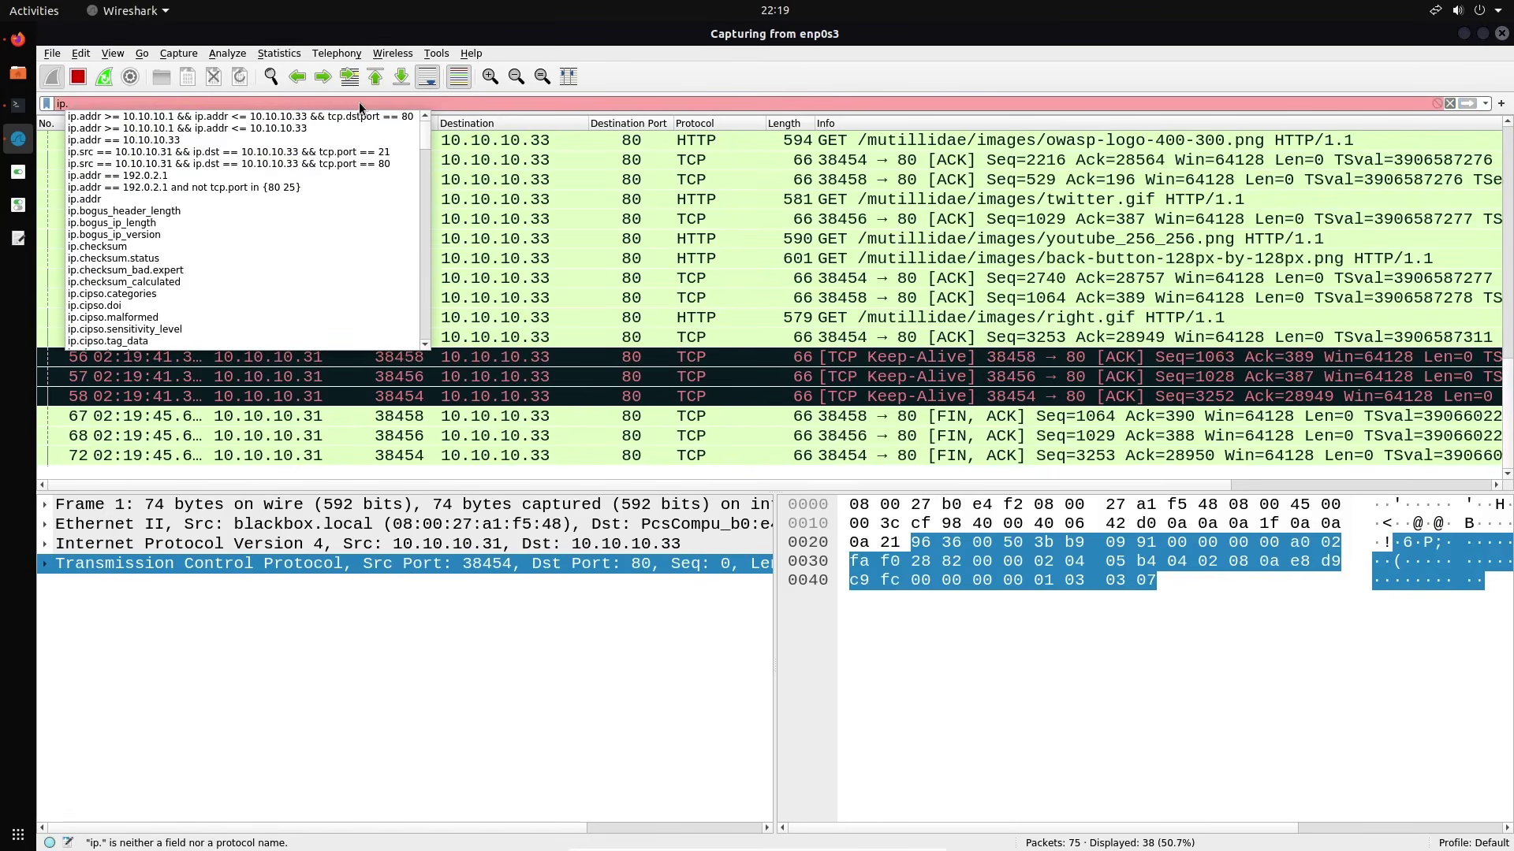
pyautogui.write('addr')
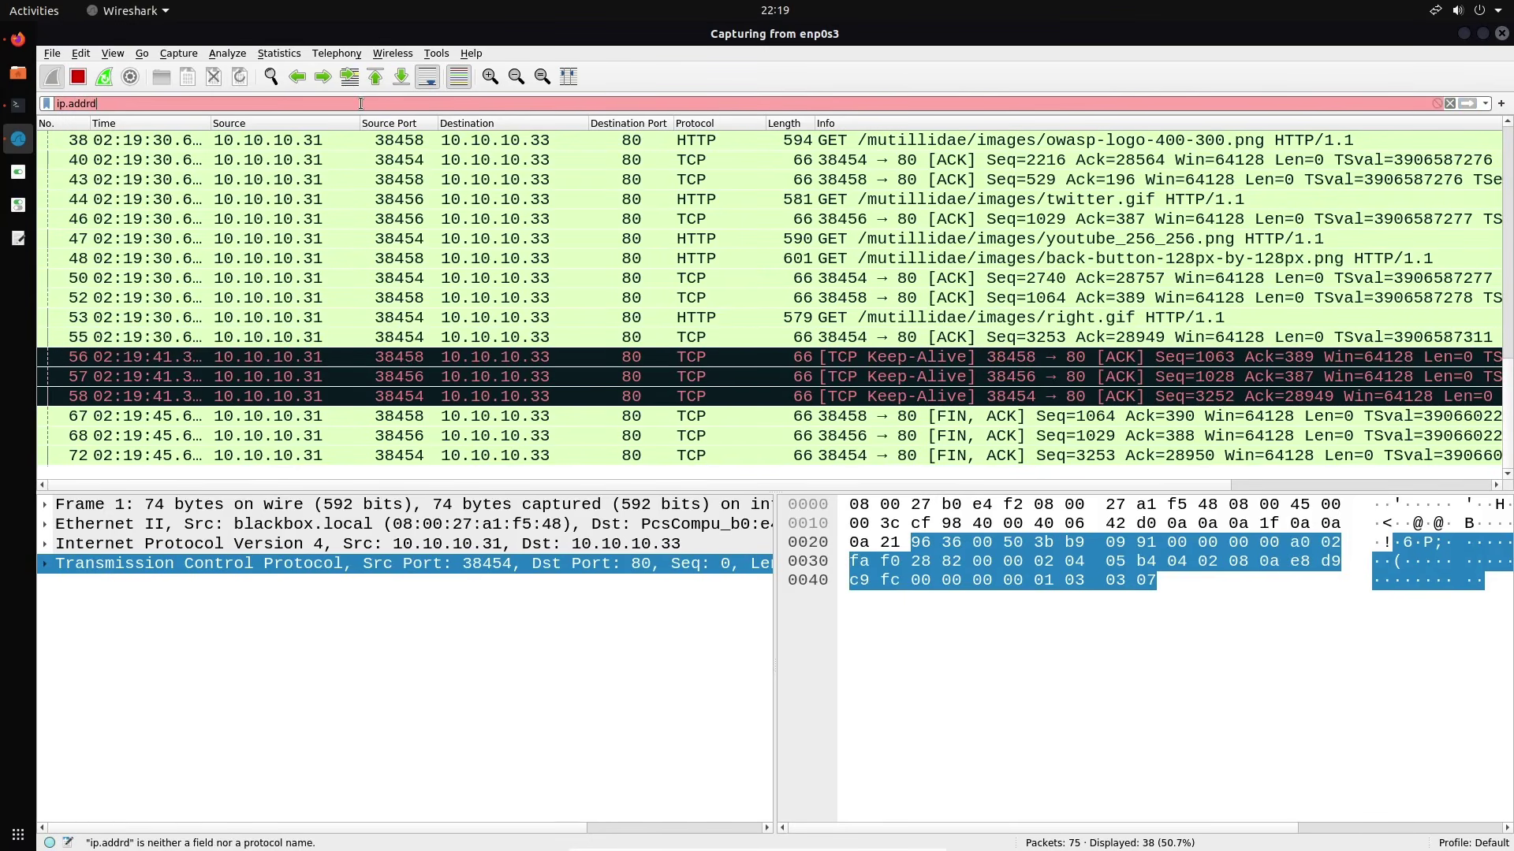
pyautogui.write(' == ')
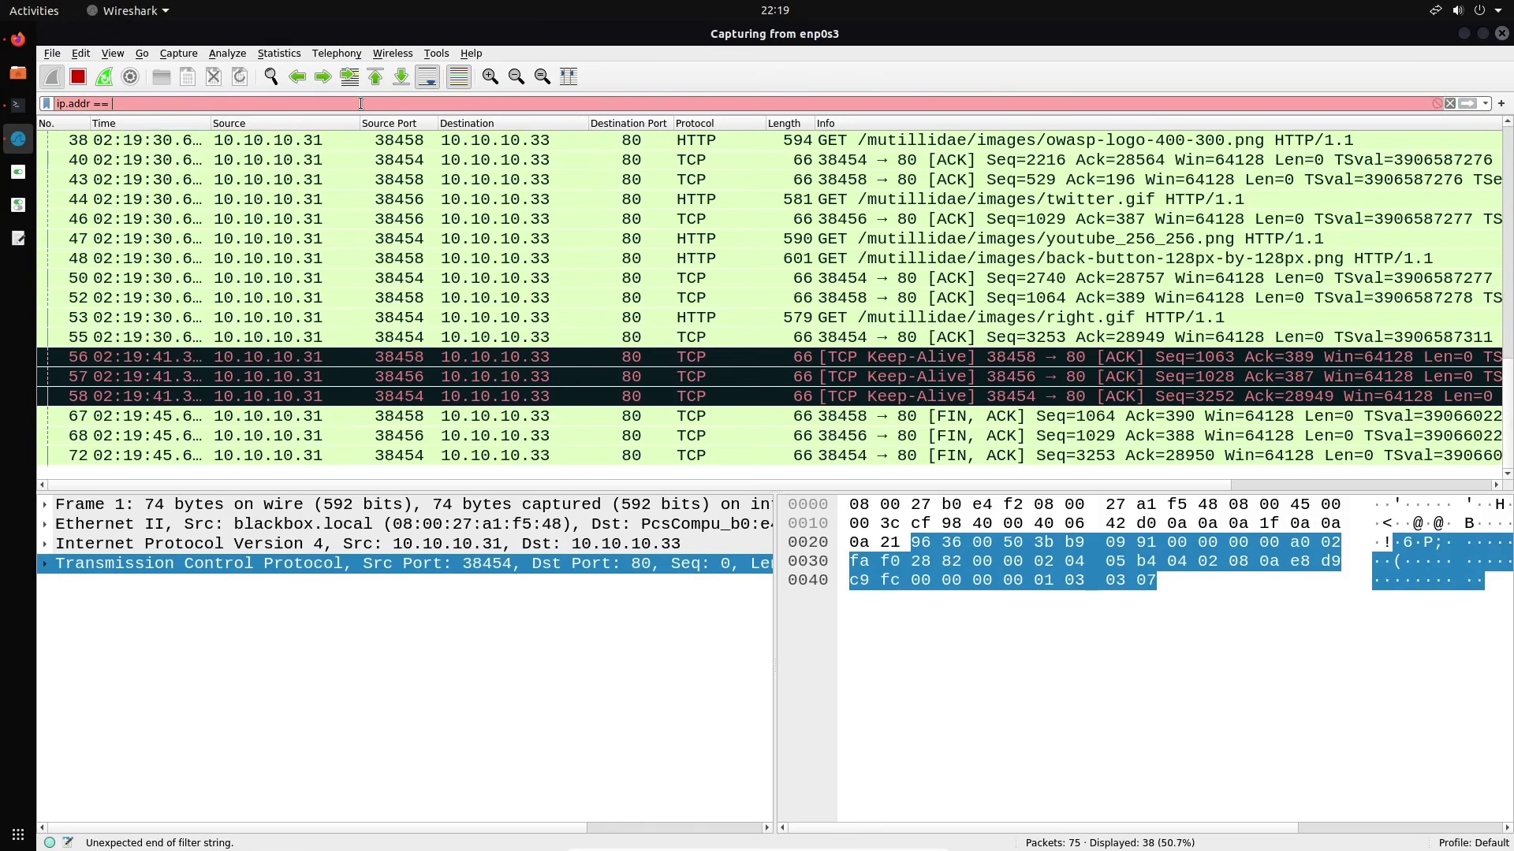
pyautogui.write('10.10.10.')
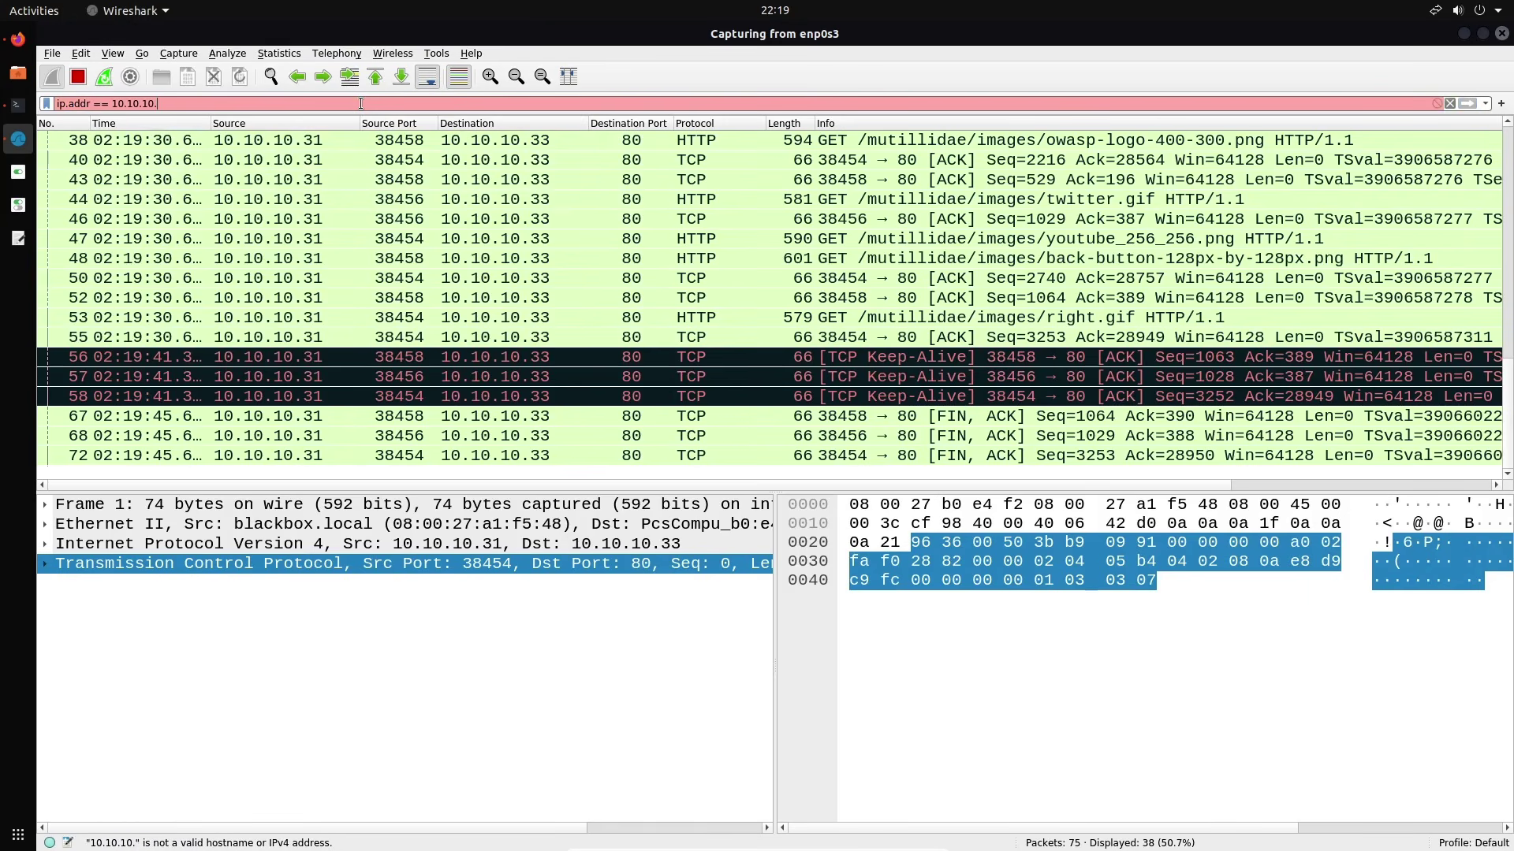
pyautogui.write('31 ')
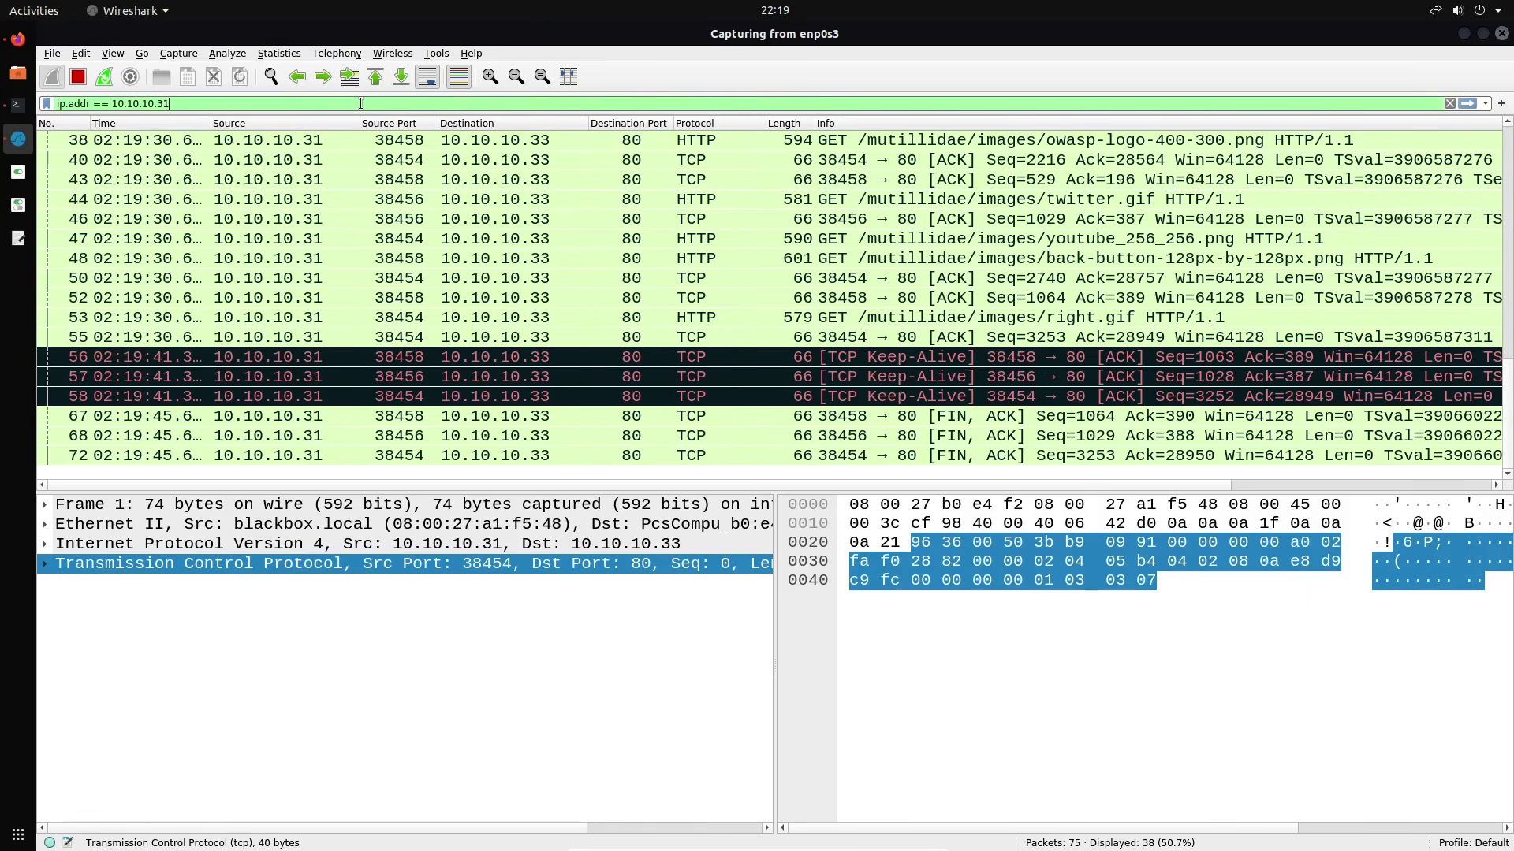
pyautogui.write('&& ')
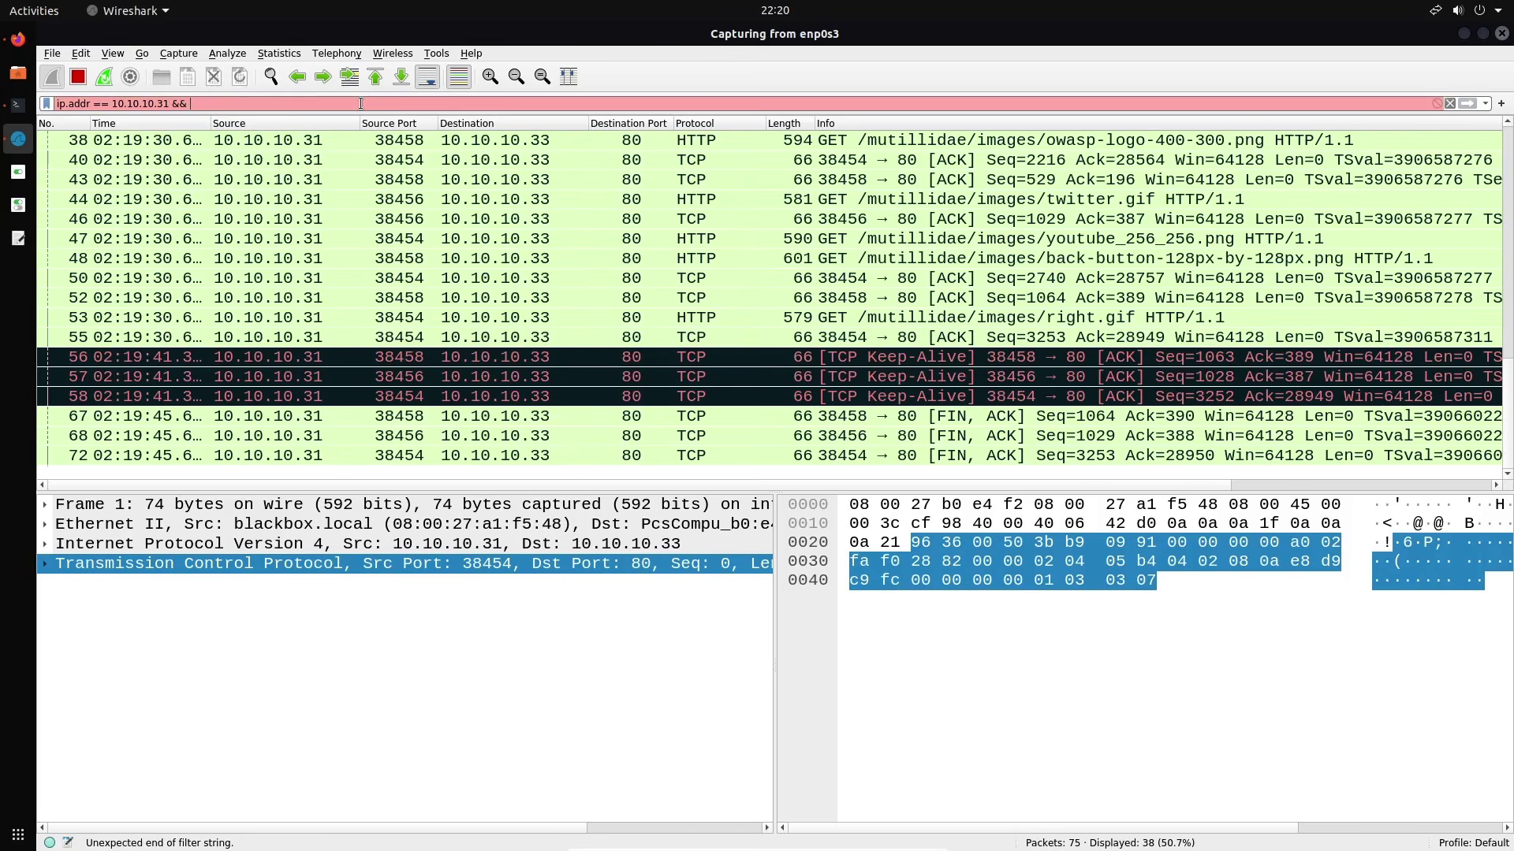
pyautogui.write('http.reqe')
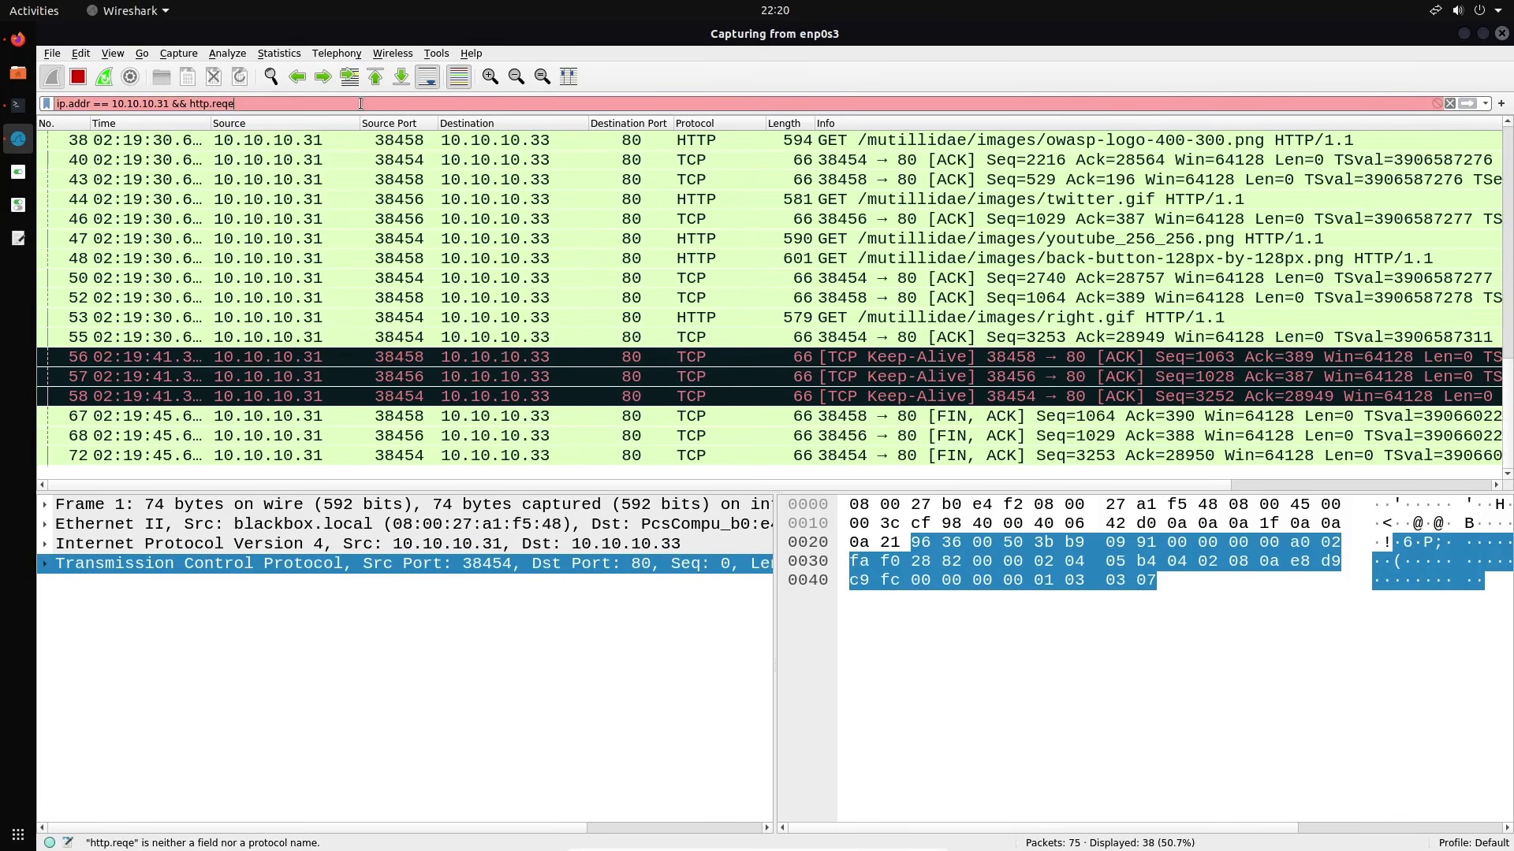
pyautogui.press('BackSpace')
pyautogui.write('uest')
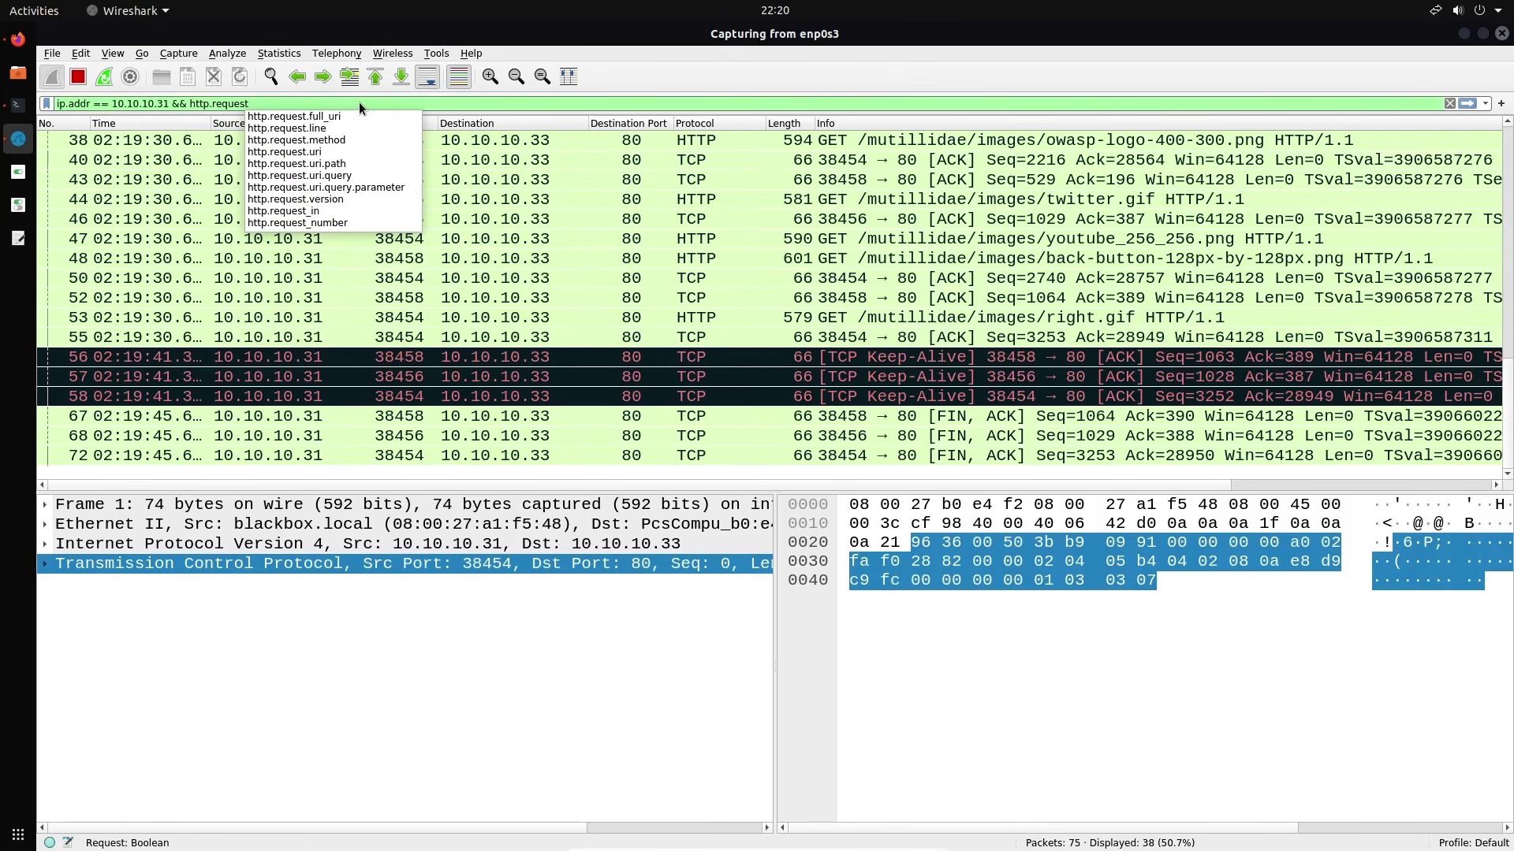
pyautogui.press('Return')
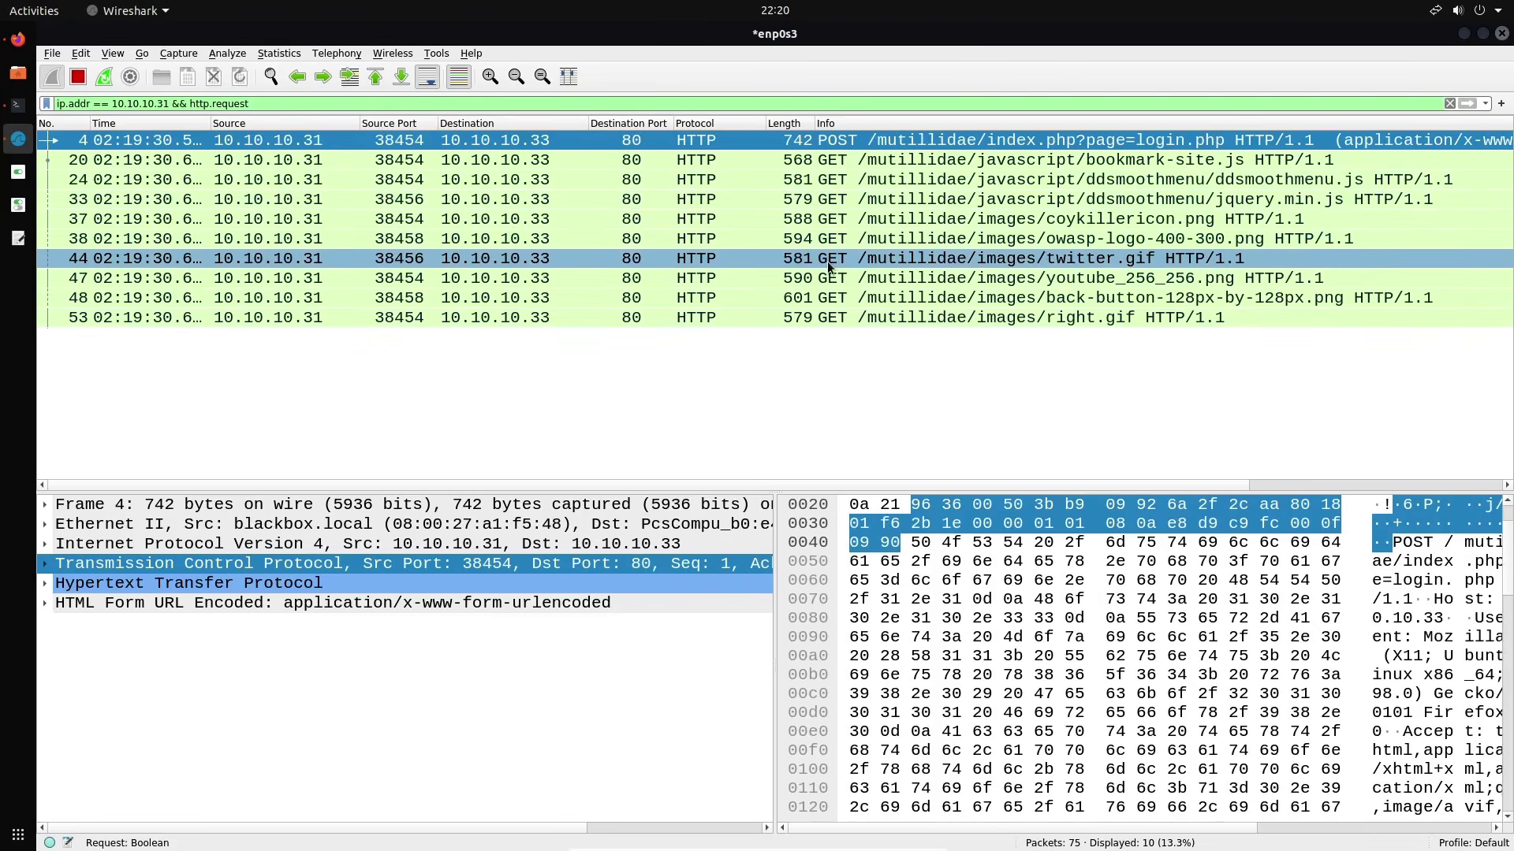
# Filter on ip.addr == 10.10.10.31 && http.request.method == "POST", then clear the filter bar
pyautogui.click(369, 139)
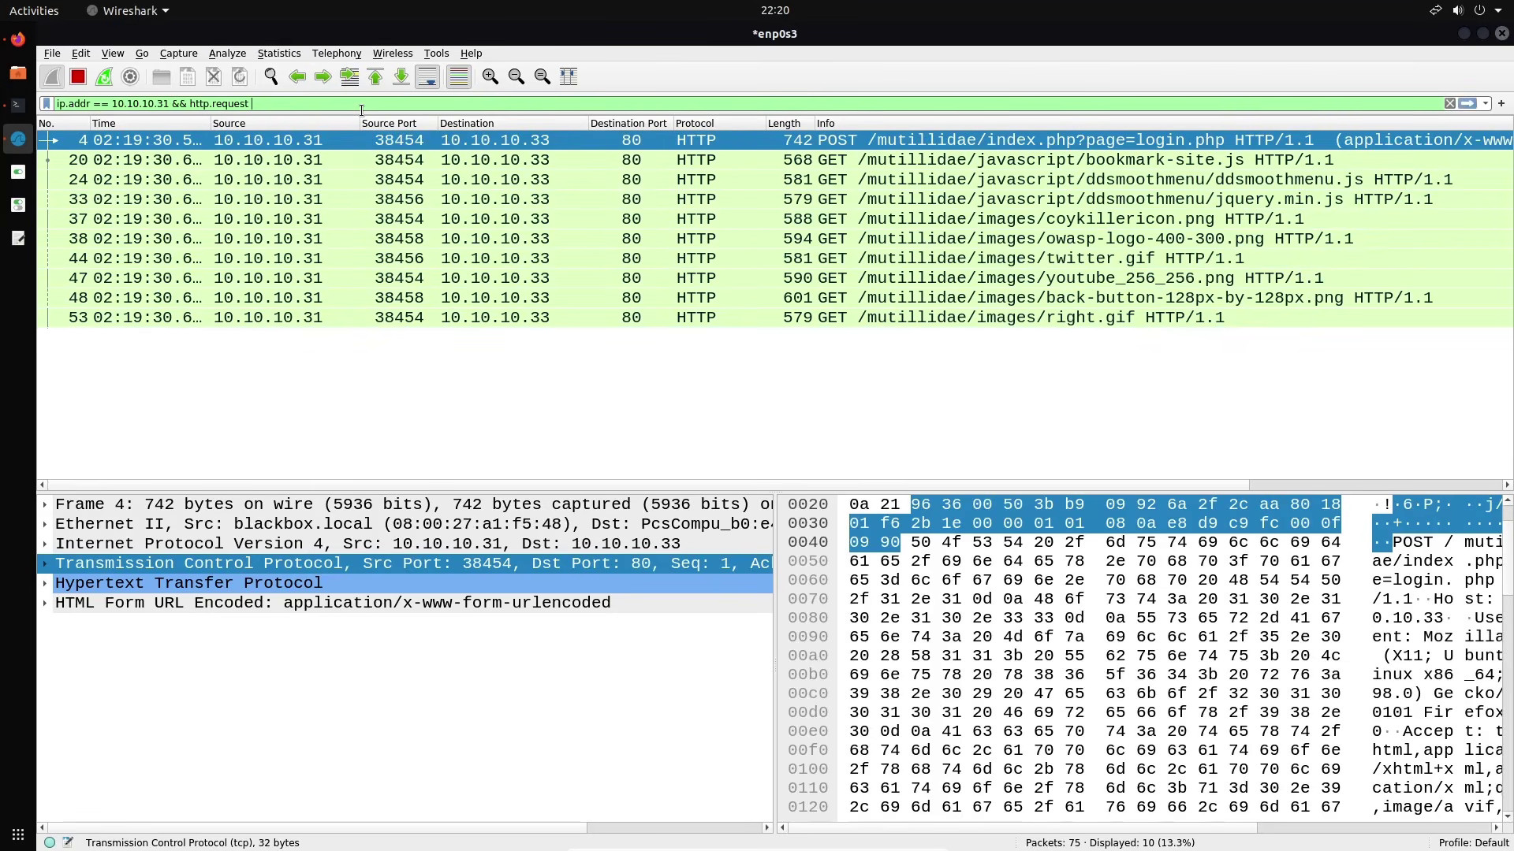
pyautogui.write('==')
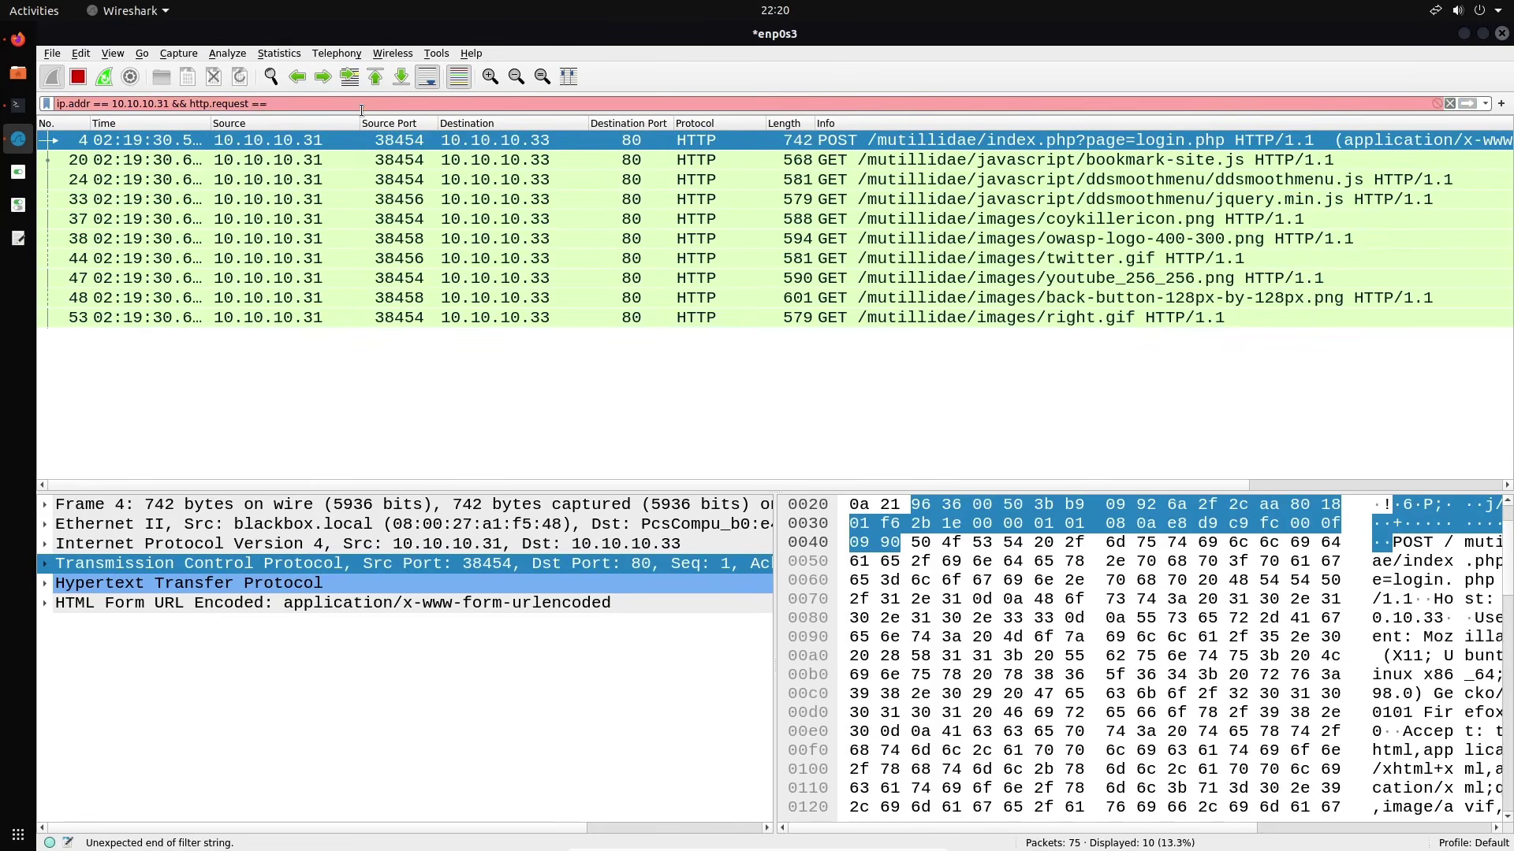
pyautogui.write(' "POST')
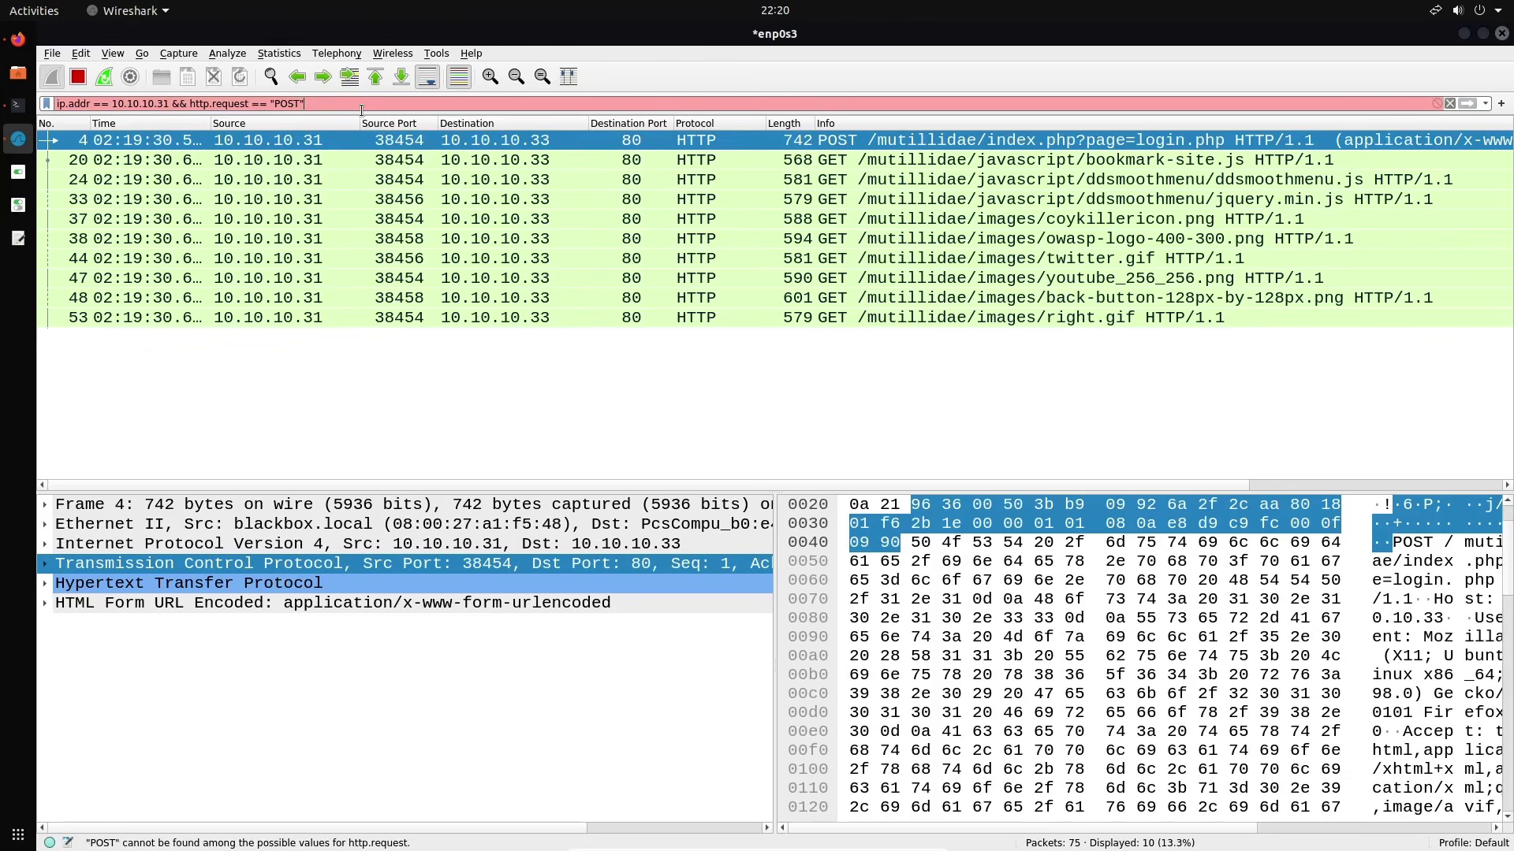
pyautogui.press('BackSpace')
pyautogui.press('BackSpace')
pyautogui.press('BackSpace')
pyautogui.press('BackSpace')
pyautogui.press('BackSpace')
pyautogui.press('BackSpace')
pyautogui.press('BackSpace')
pyautogui.write('.')
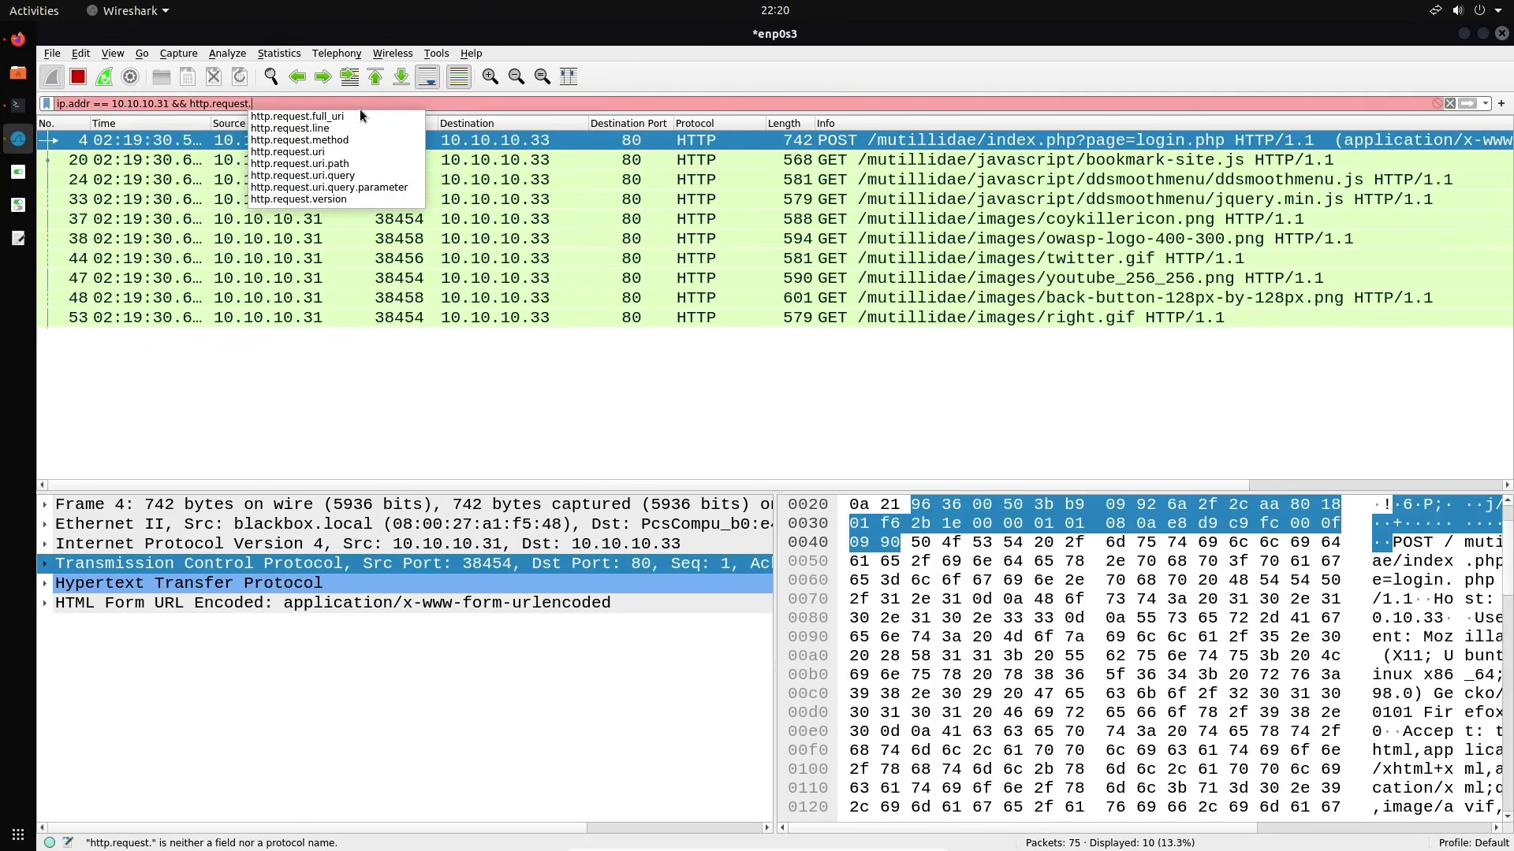
pyautogui.press('Down')
pyautogui.press('Down')
pyautogui.press('Down')
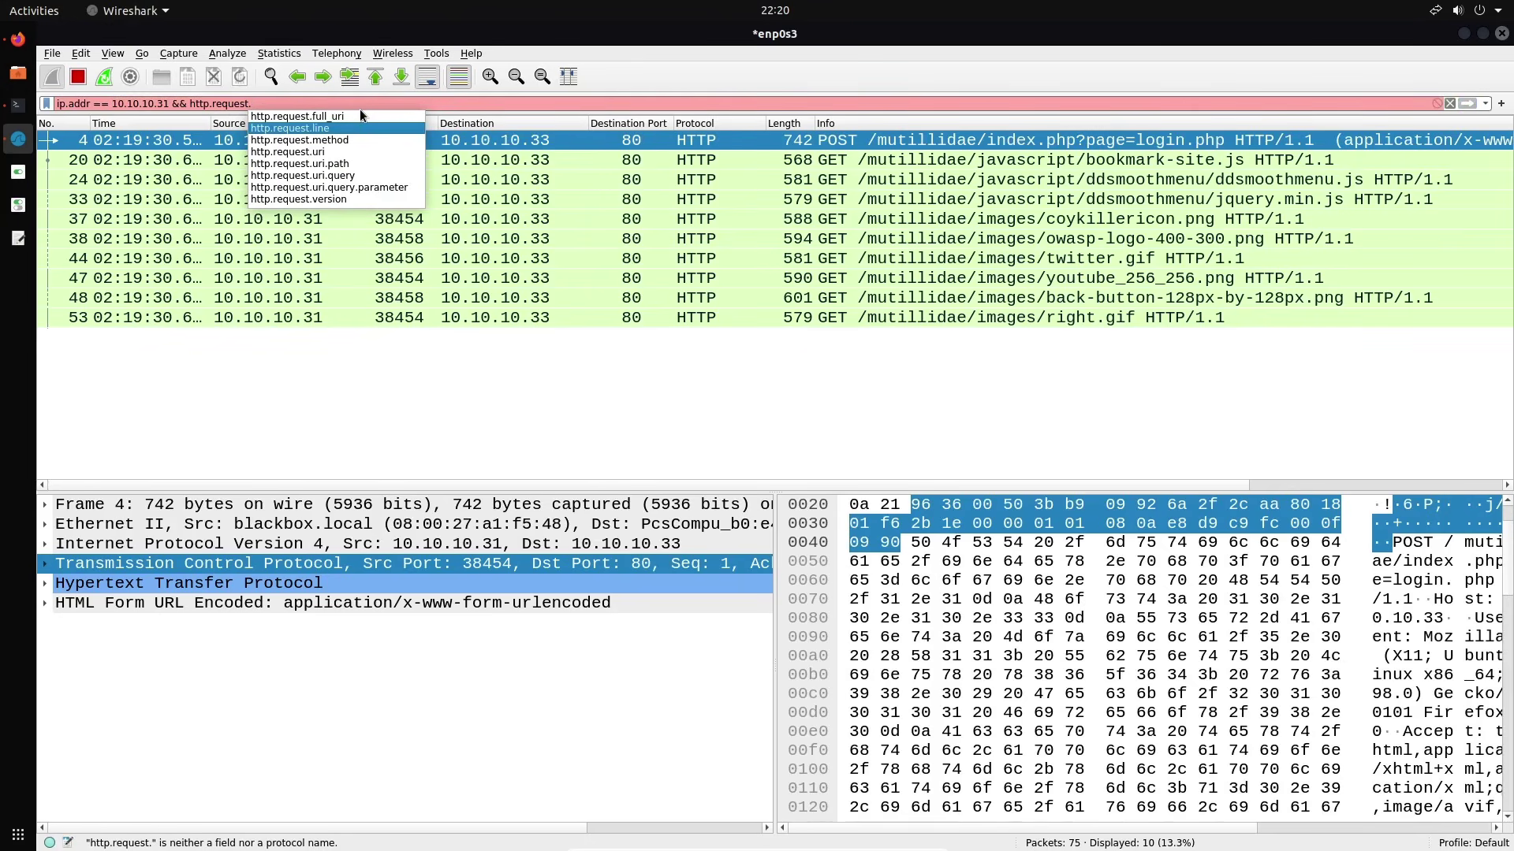
pyautogui.press('Return')
pyautogui.write('== ')
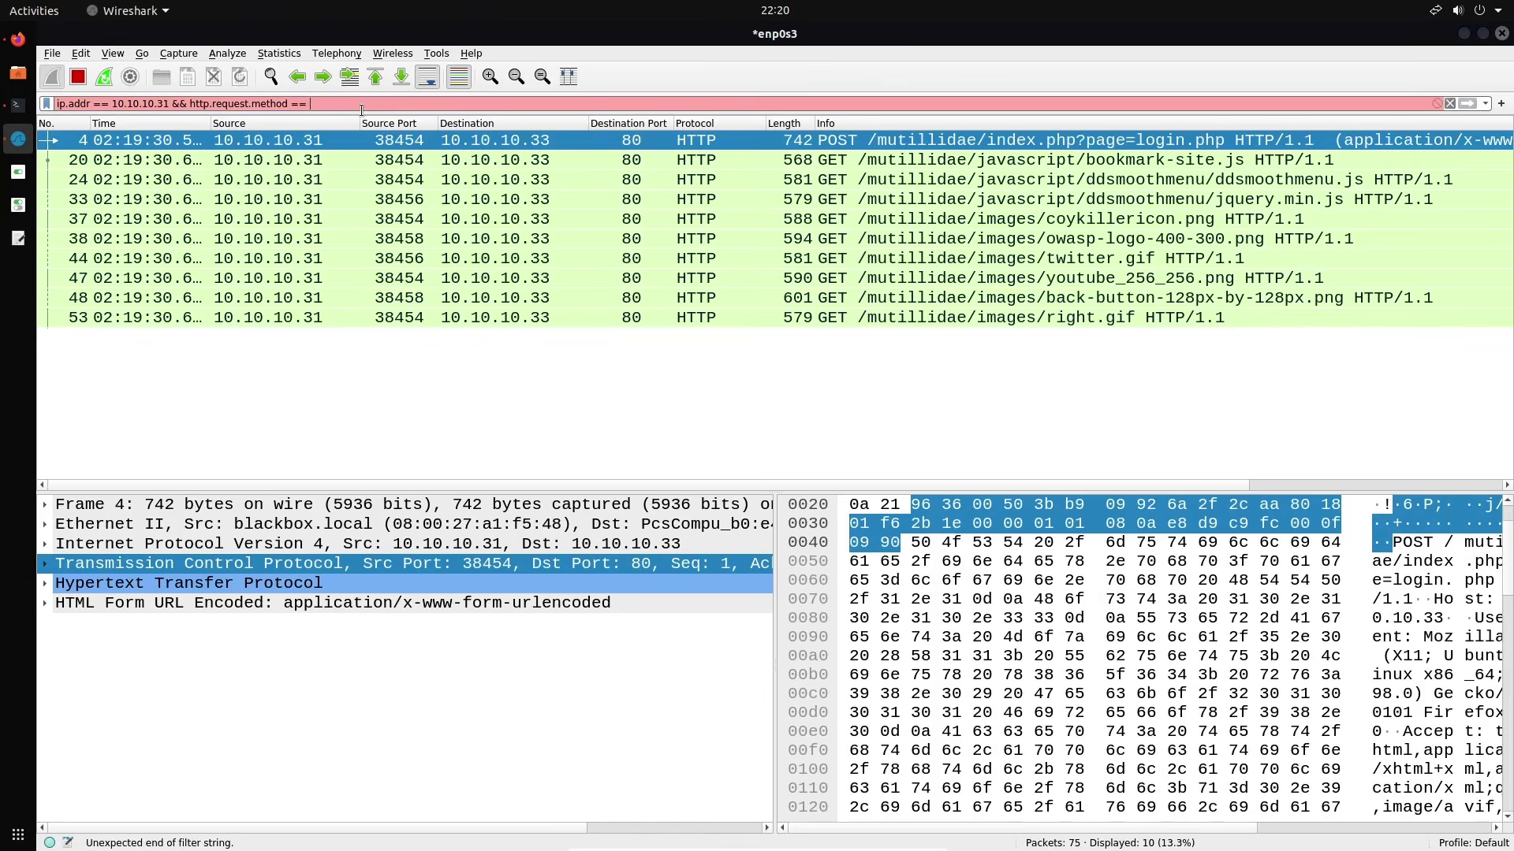
pyautogui.write('""')
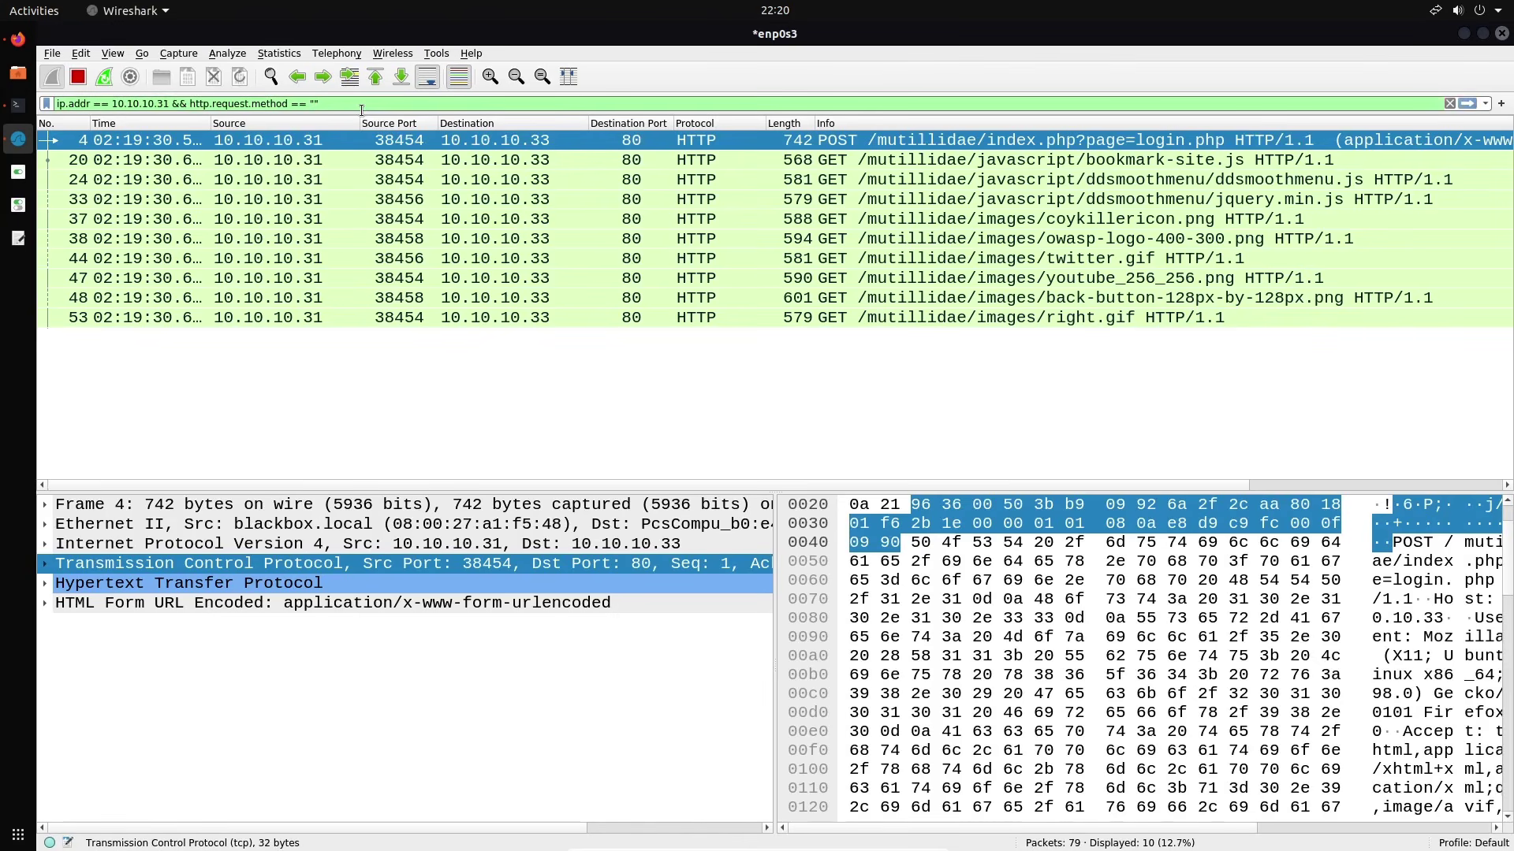
pyautogui.press('Left')
pyautogui.write('POST')
pyautogui.press('Return')
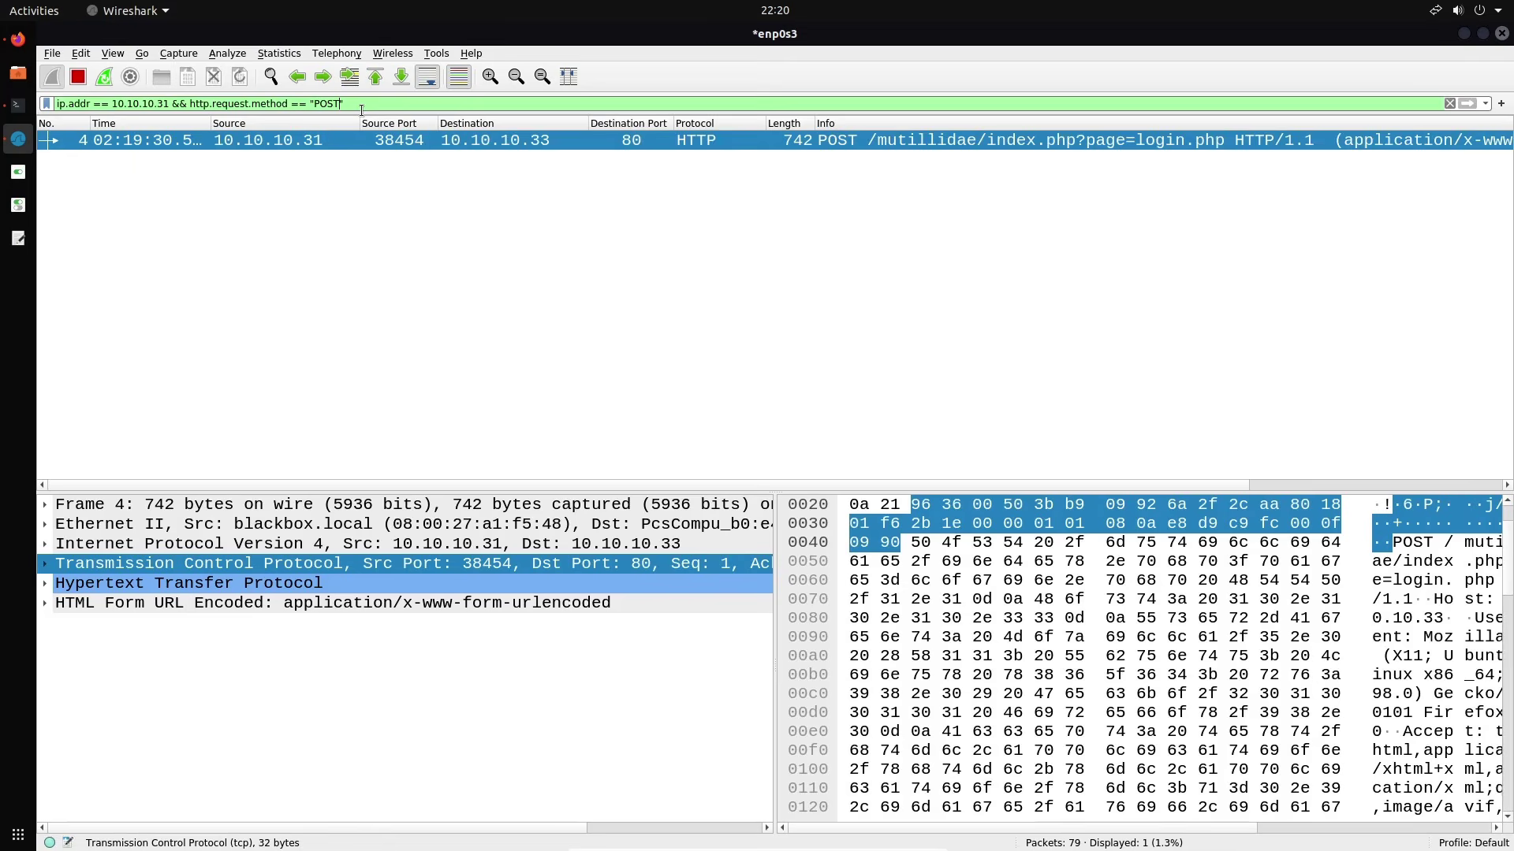
pyautogui.hotkey('ctrl', 'a')
pyautogui.press('BackSpace')
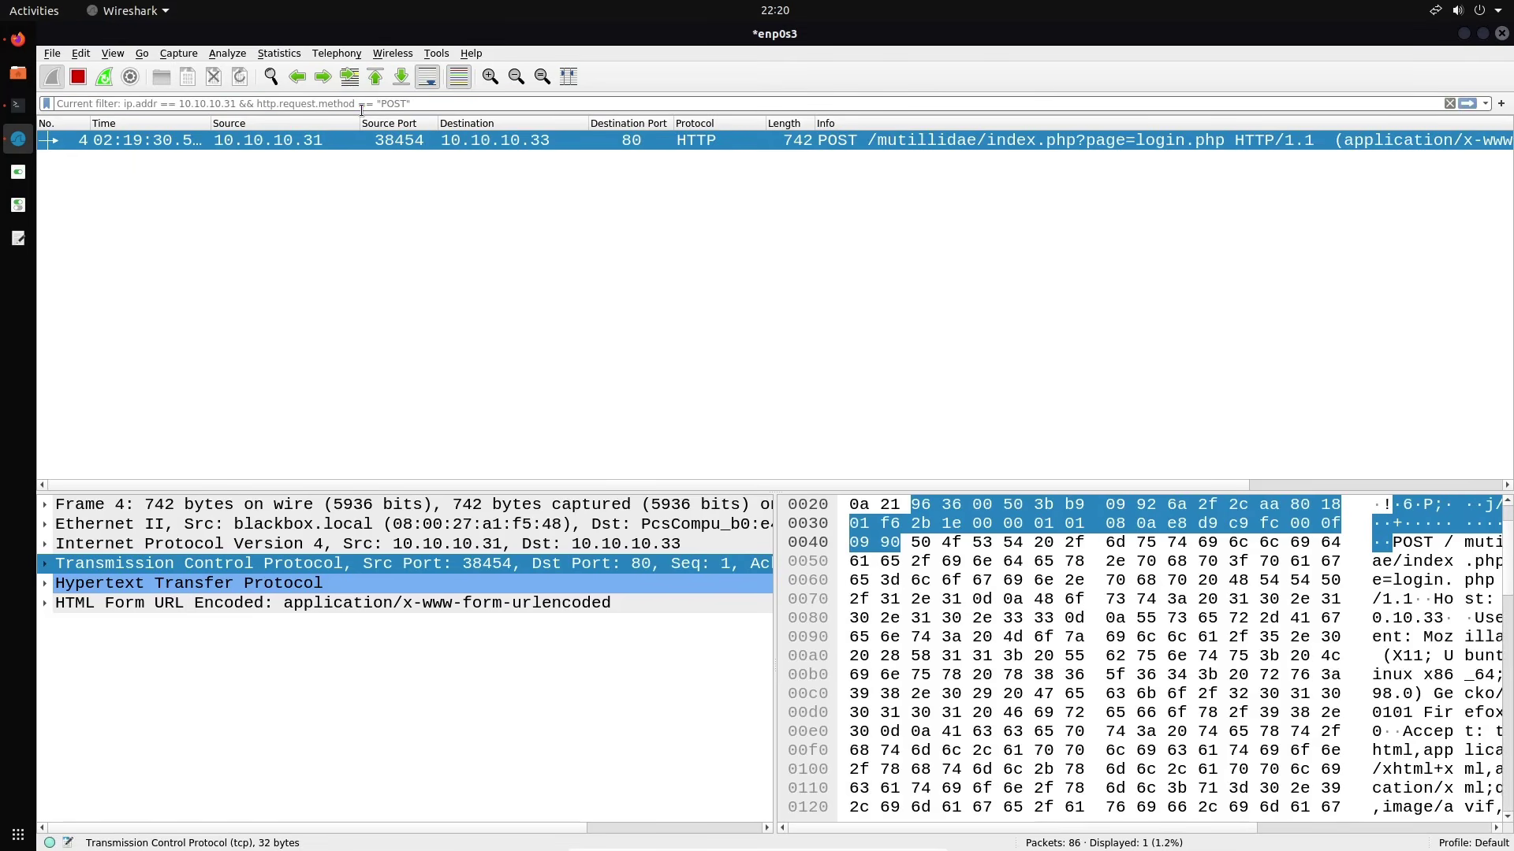
# Apply the http.host display filter, listing 10 of 115 packets
pyautogui.write('http.o')
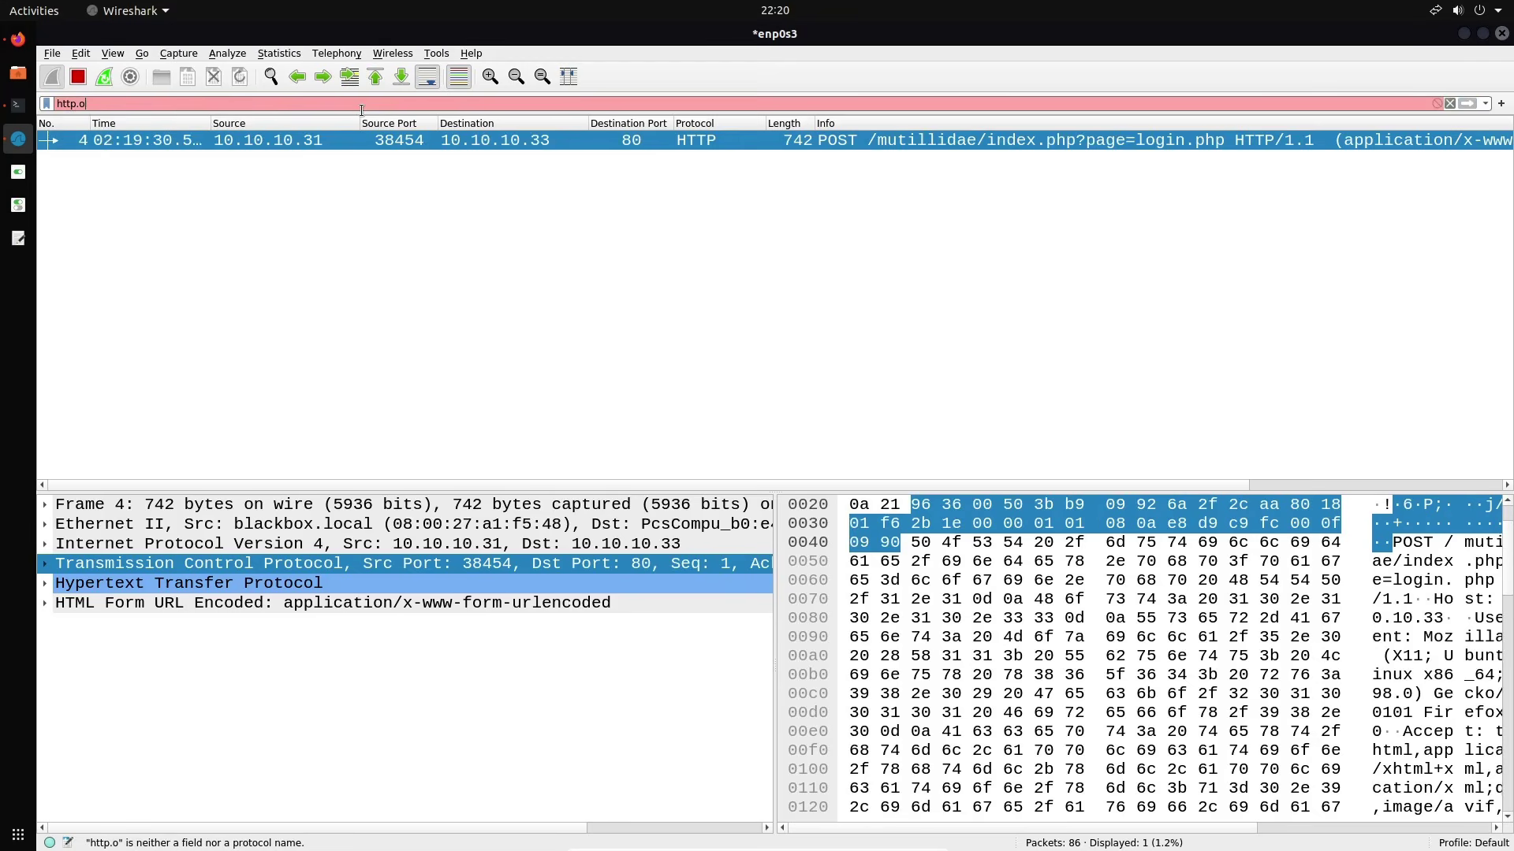
pyautogui.press('BackSpace')
pyautogui.write('host')
pyautogui.press('Return')
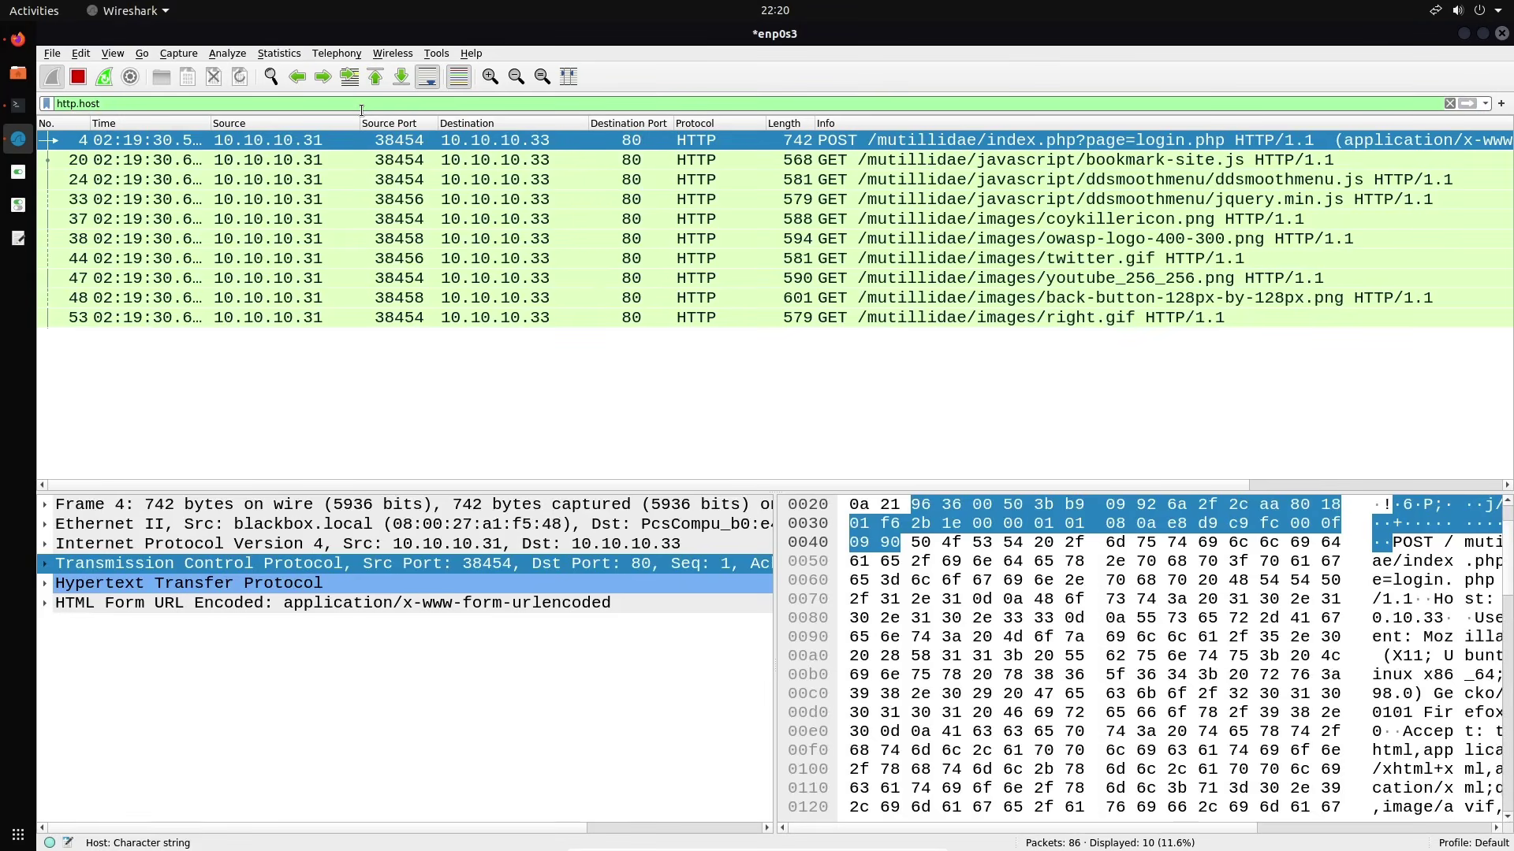
# Try an http.host == comparison, then erase it and start typing eth.addr instead
pyautogui.write('==')
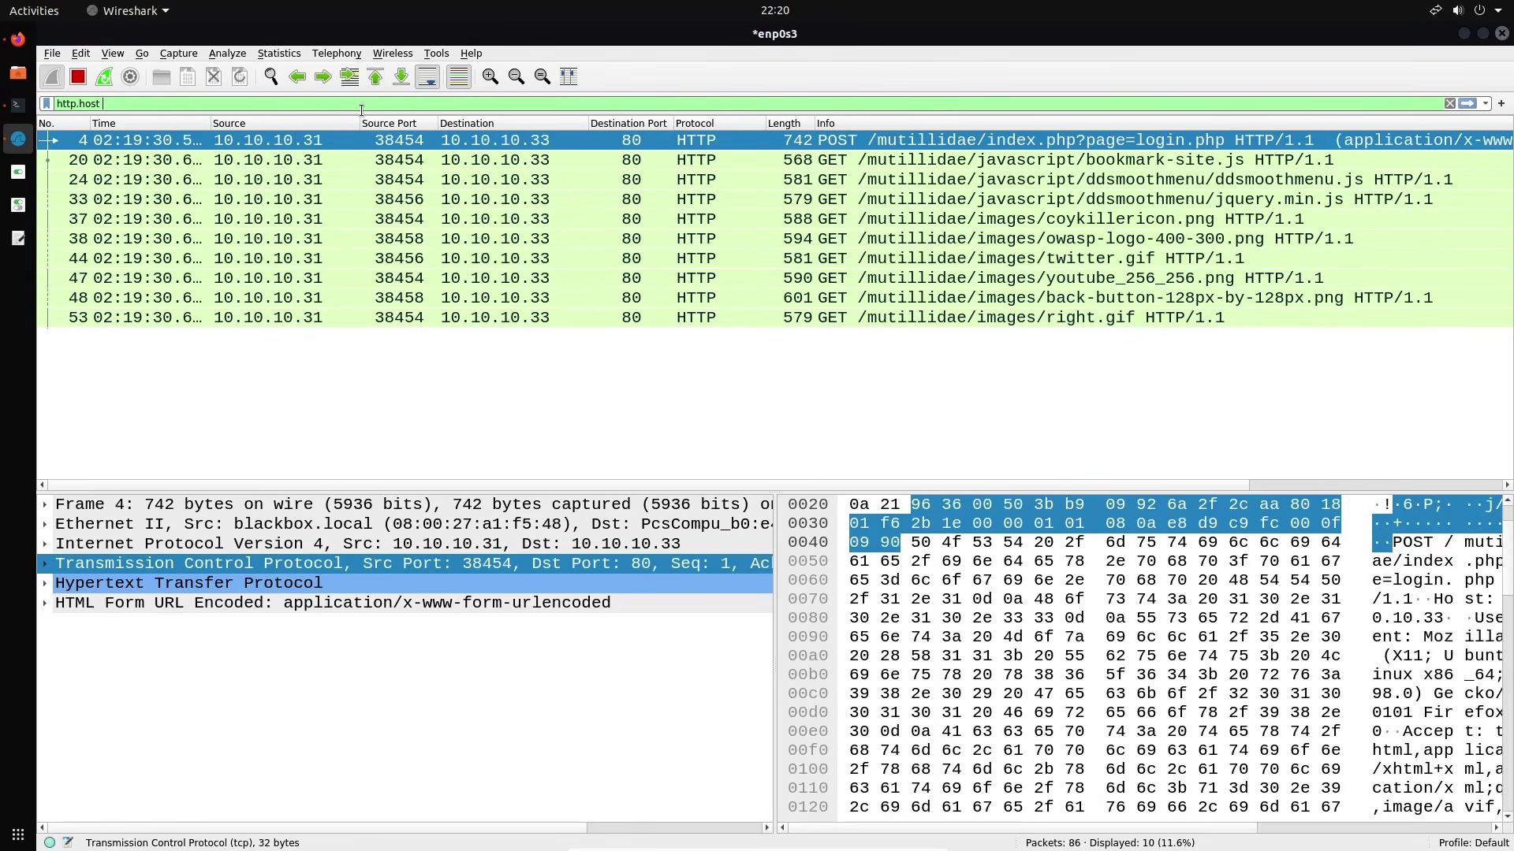
pyautogui.write(' ""')
pyautogui.press('BackSpace')
pyautogui.press('BackSpace')
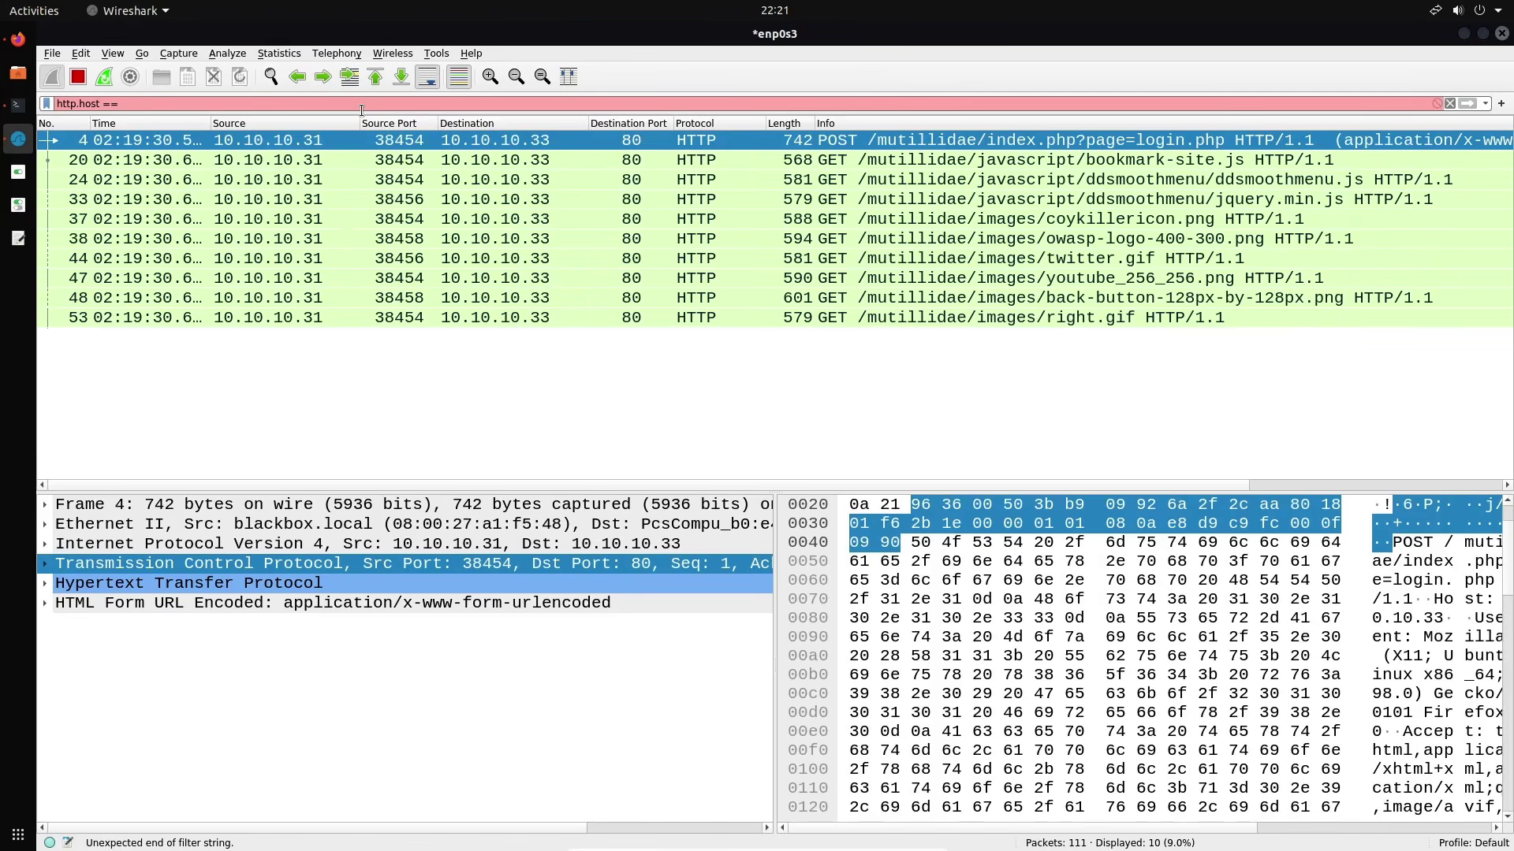
pyautogui.press('BackSpace')
pyautogui.press('BackSpace')
pyautogui.press('BackSpace')
pyautogui.press('BackSpace')
pyautogui.press('BackSpace')
pyautogui.press('BackSpace')
pyautogui.press('BackSpace')
pyautogui.press('BackSpace')
pyautogui.press('BackSpace')
pyautogui.press('BackSpace')
pyautogui.press('BackSpace')
pyautogui.press('BackSpace')
pyautogui.press('BackSpace')
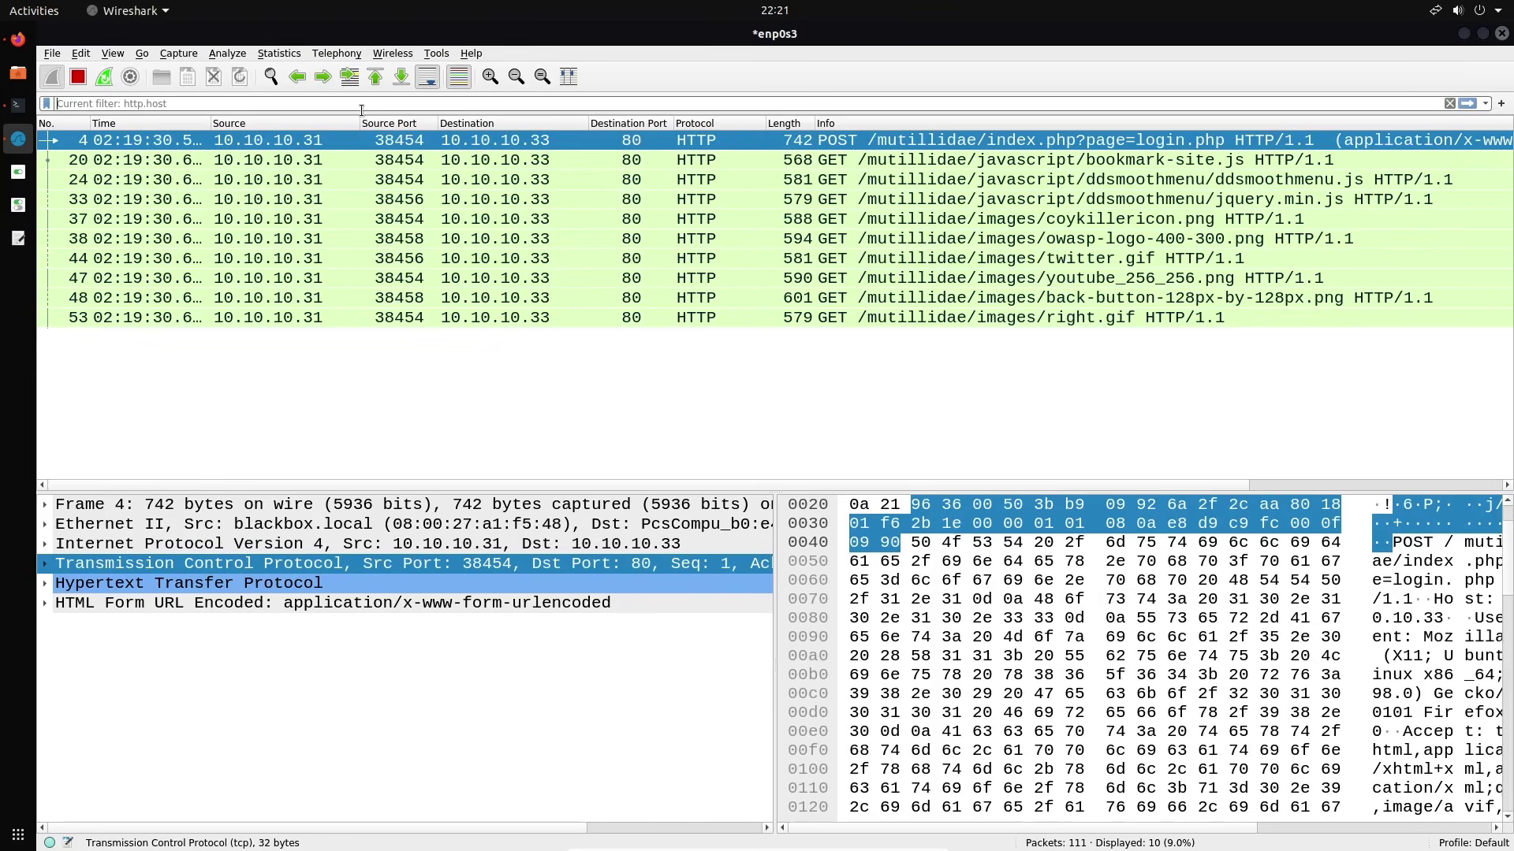
pyautogui.write('eth')
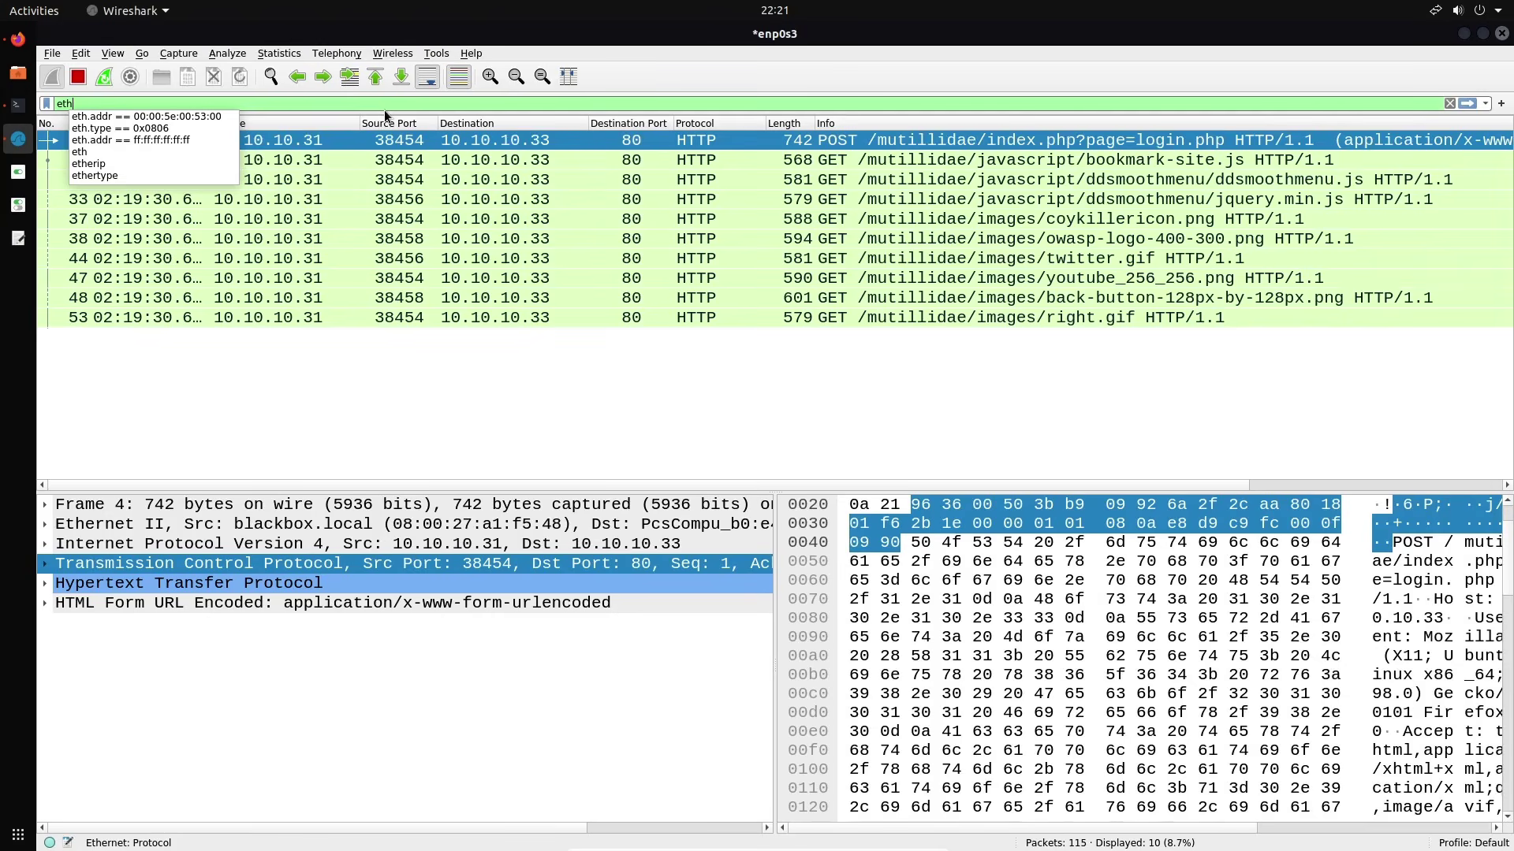
pyautogui.write('.')
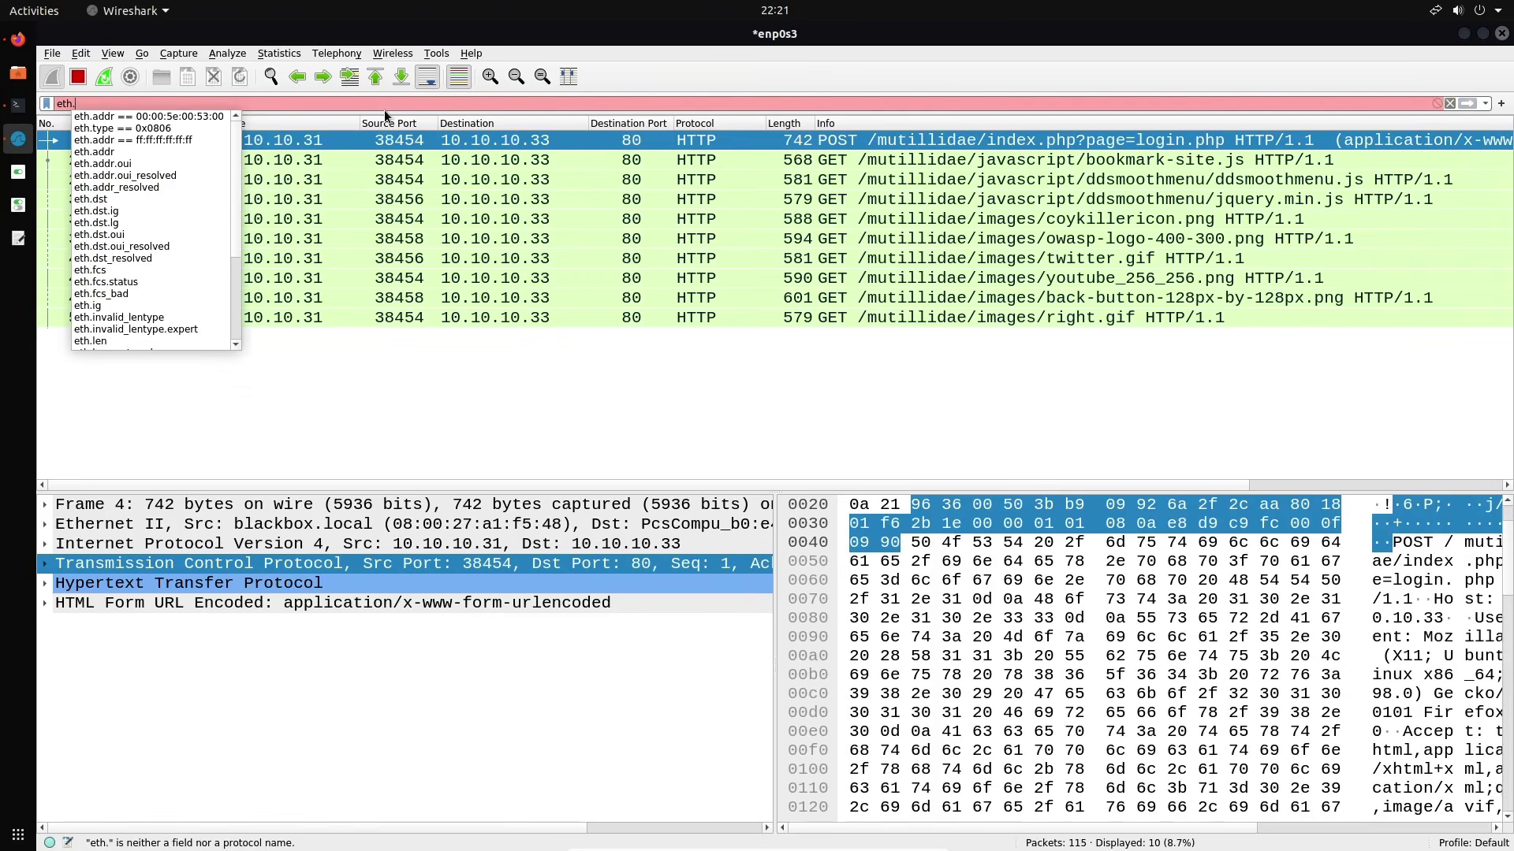
pyautogui.write('addr')
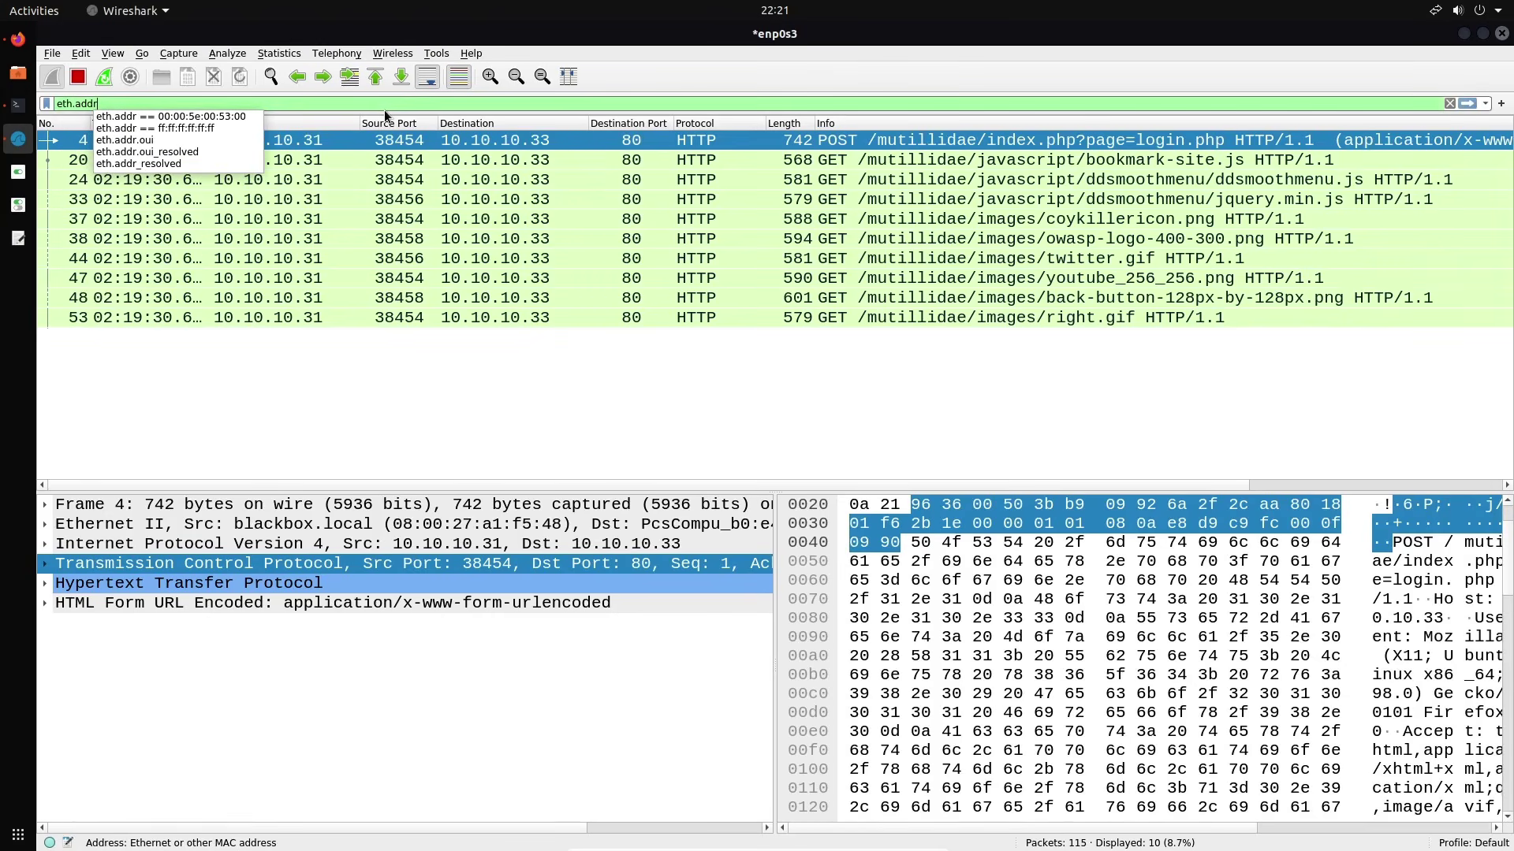
# Copy the host MAC address 08:00:27:a1:f5:48 from the ifconfig output in Terminator
pyautogui.click(20, 105)
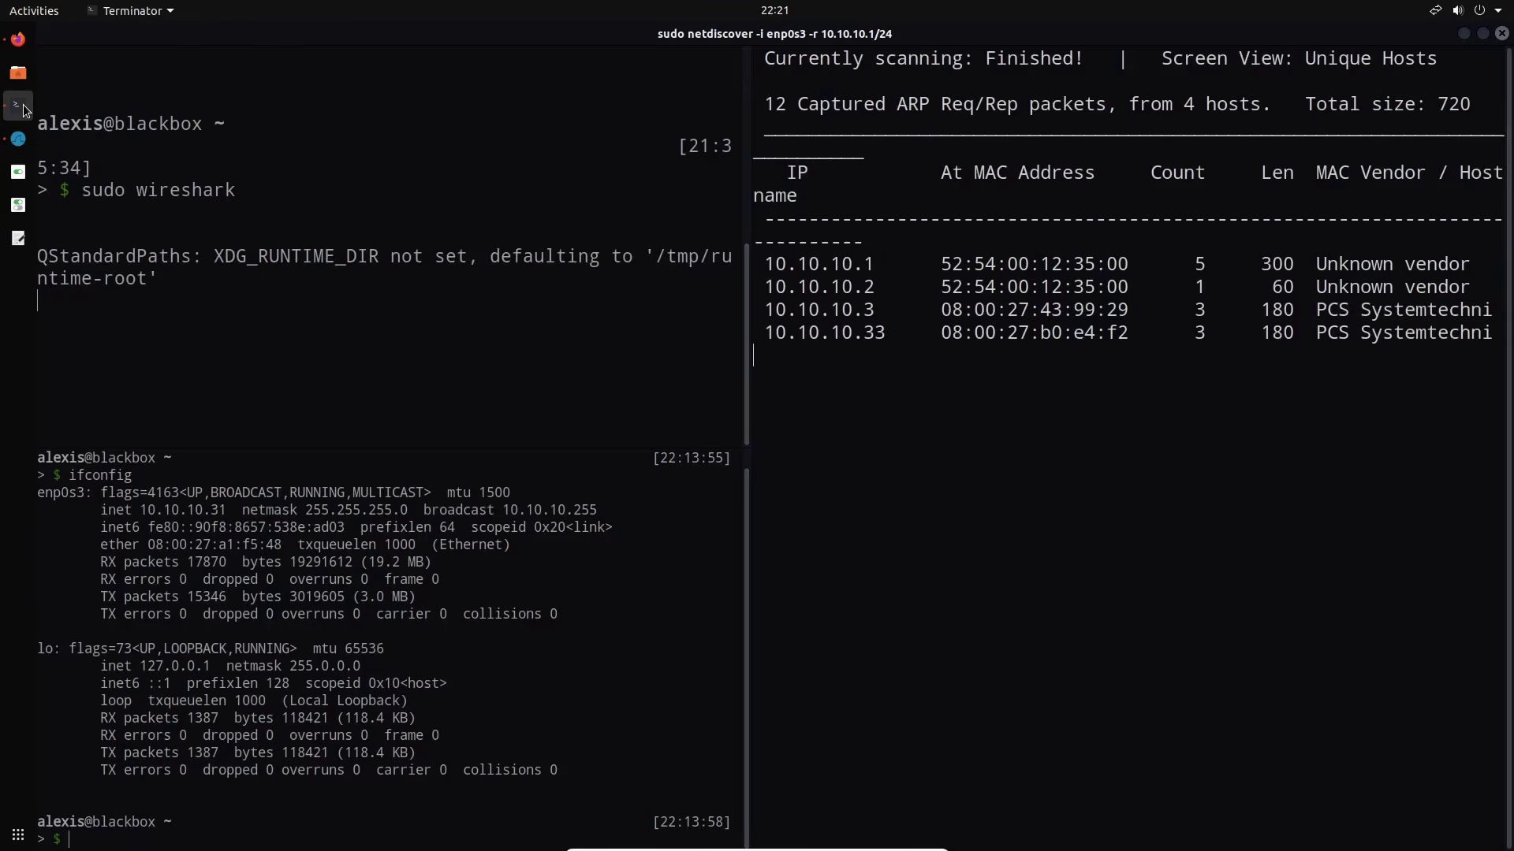
pyautogui.click(602, 570)
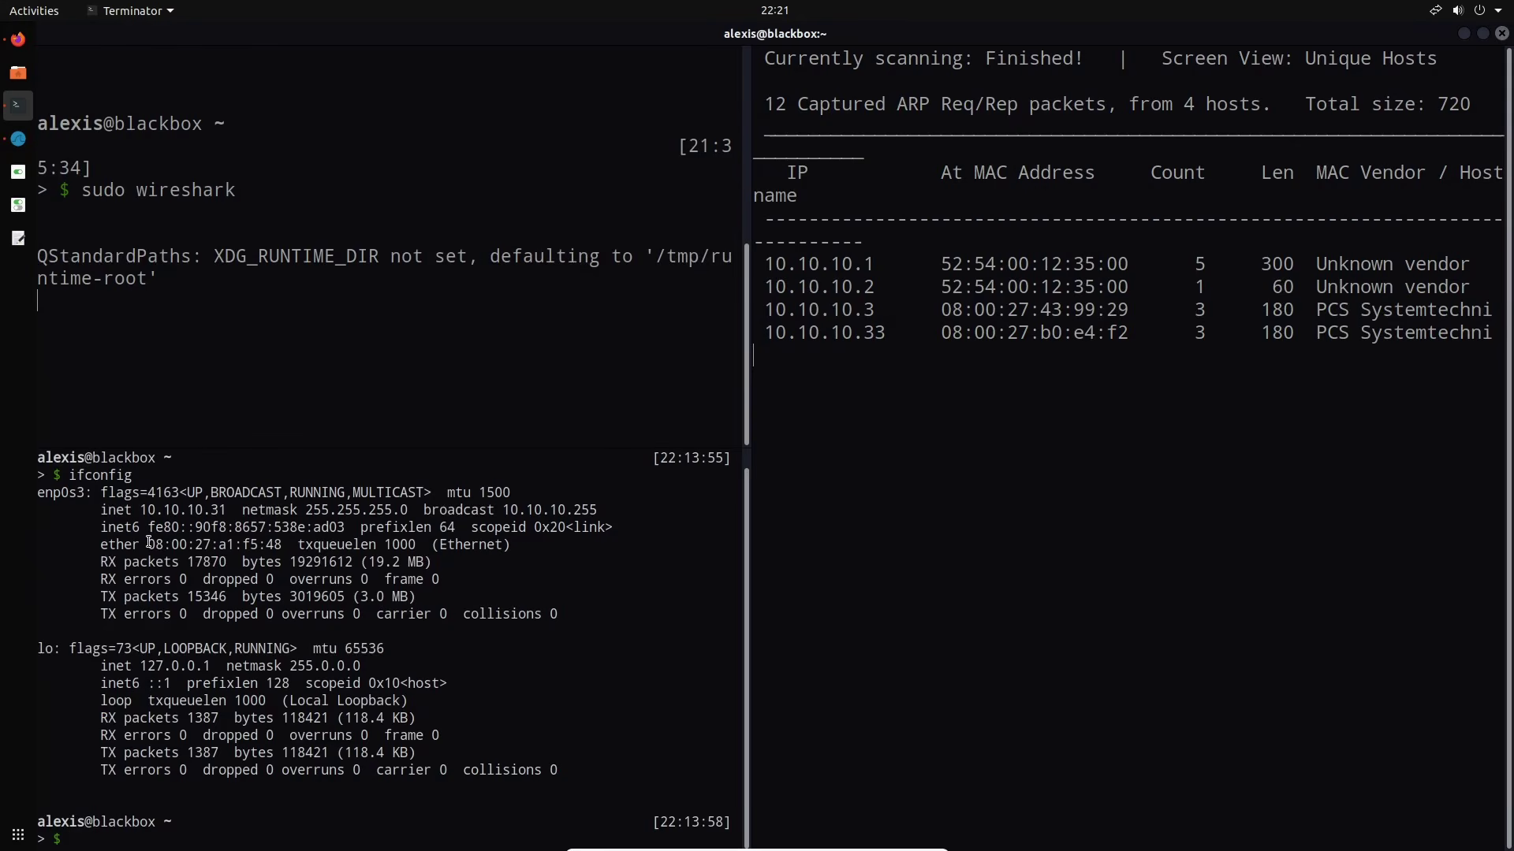
pyautogui.moveTo(148, 543); pyautogui.dragTo(282, 543)
pyautogui.rightClick(282, 544)
pyautogui.click(316, 546)
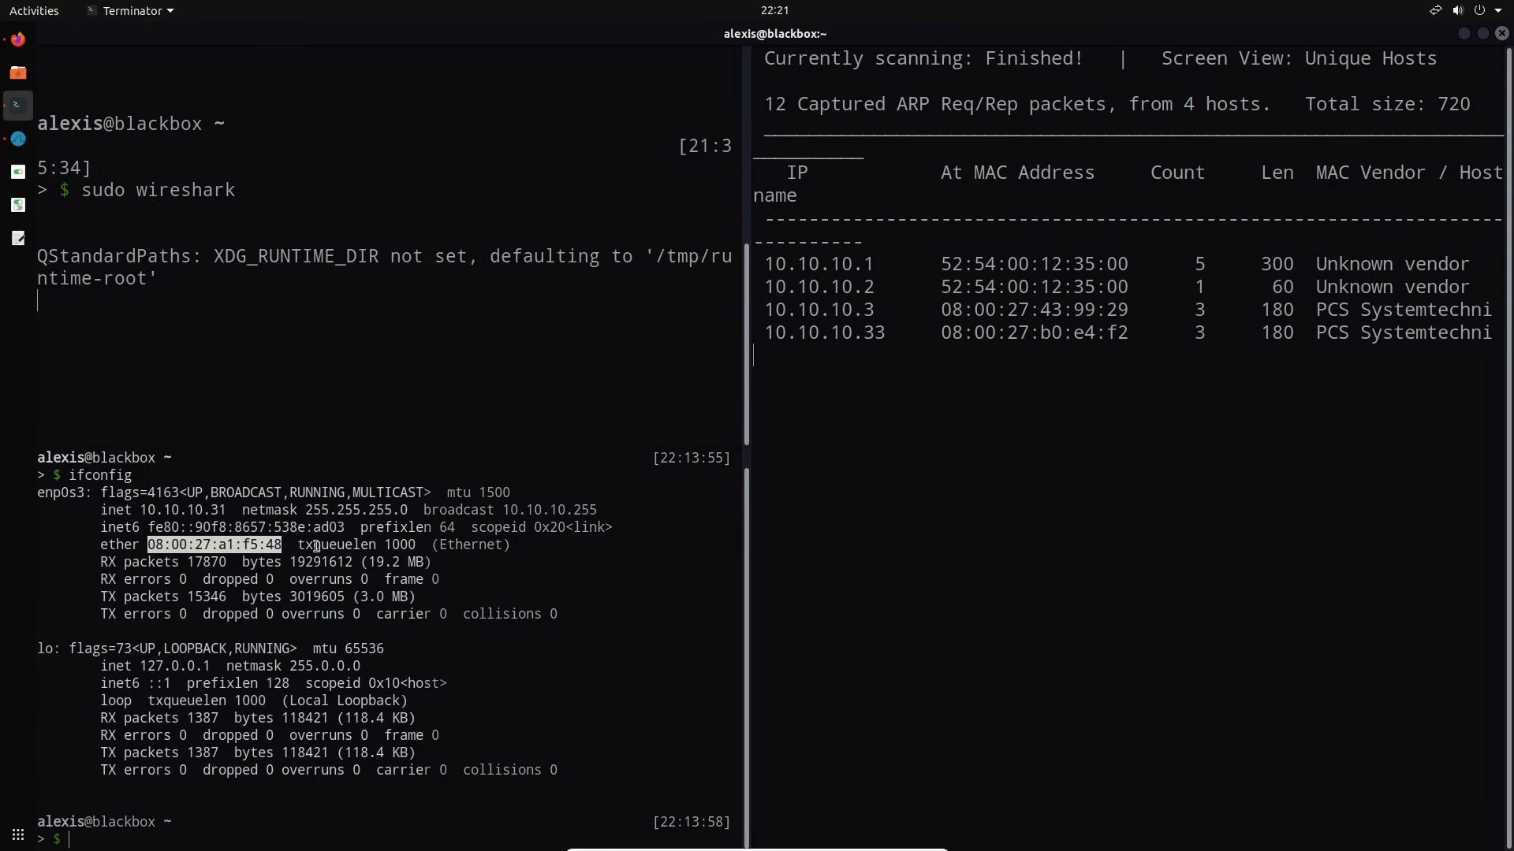
pyautogui.click(18, 139)
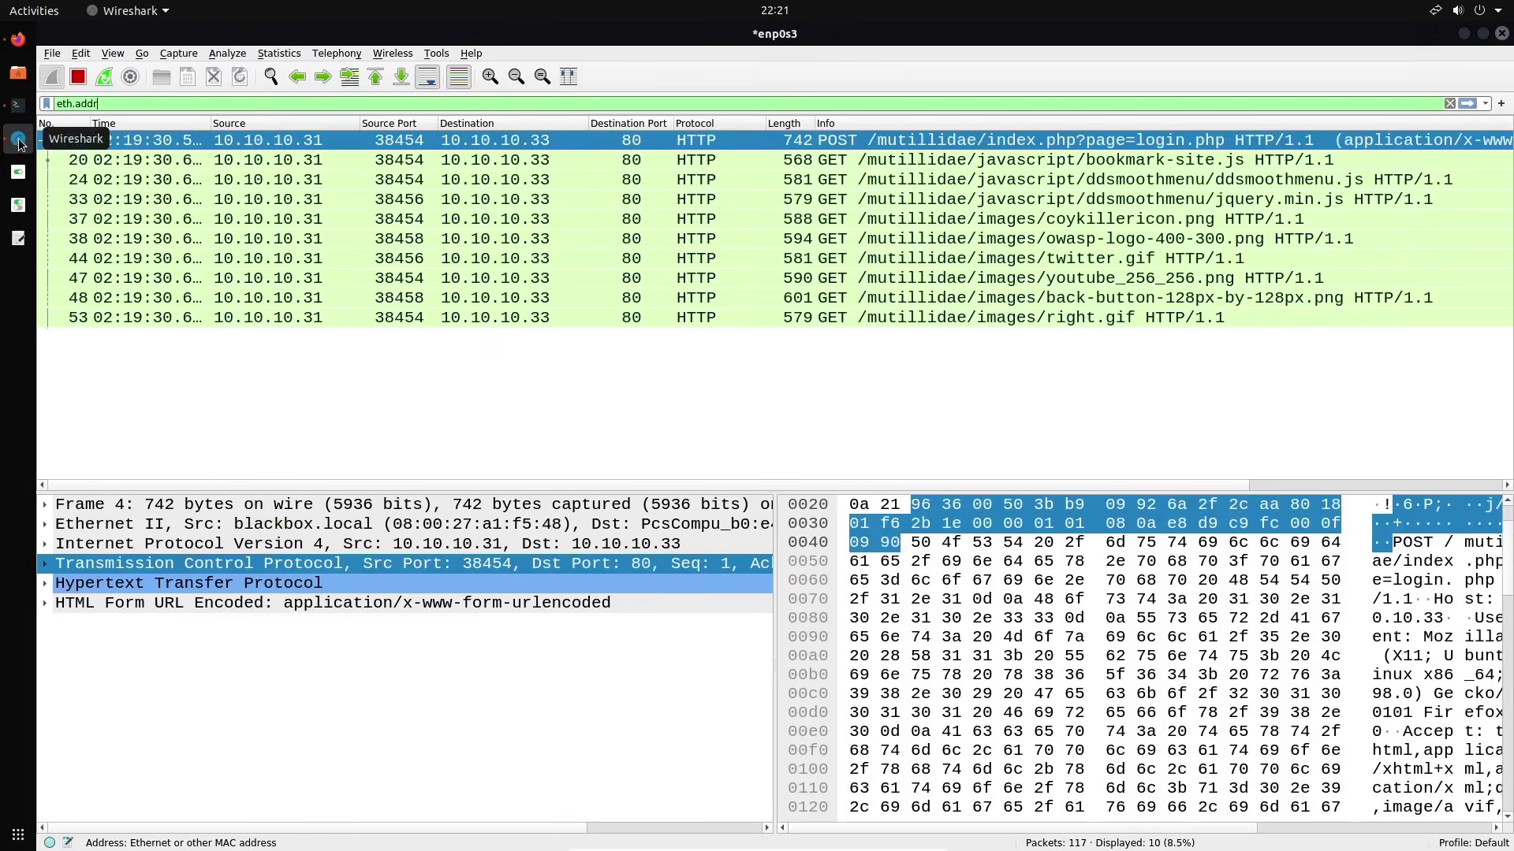
# Apply eth.addr == 08:00:27:a1:f5:48 with the pasted MAC, then clear the filter bar
pyautogui.click(248, 108)
pyautogui.write('eth.addr ==')
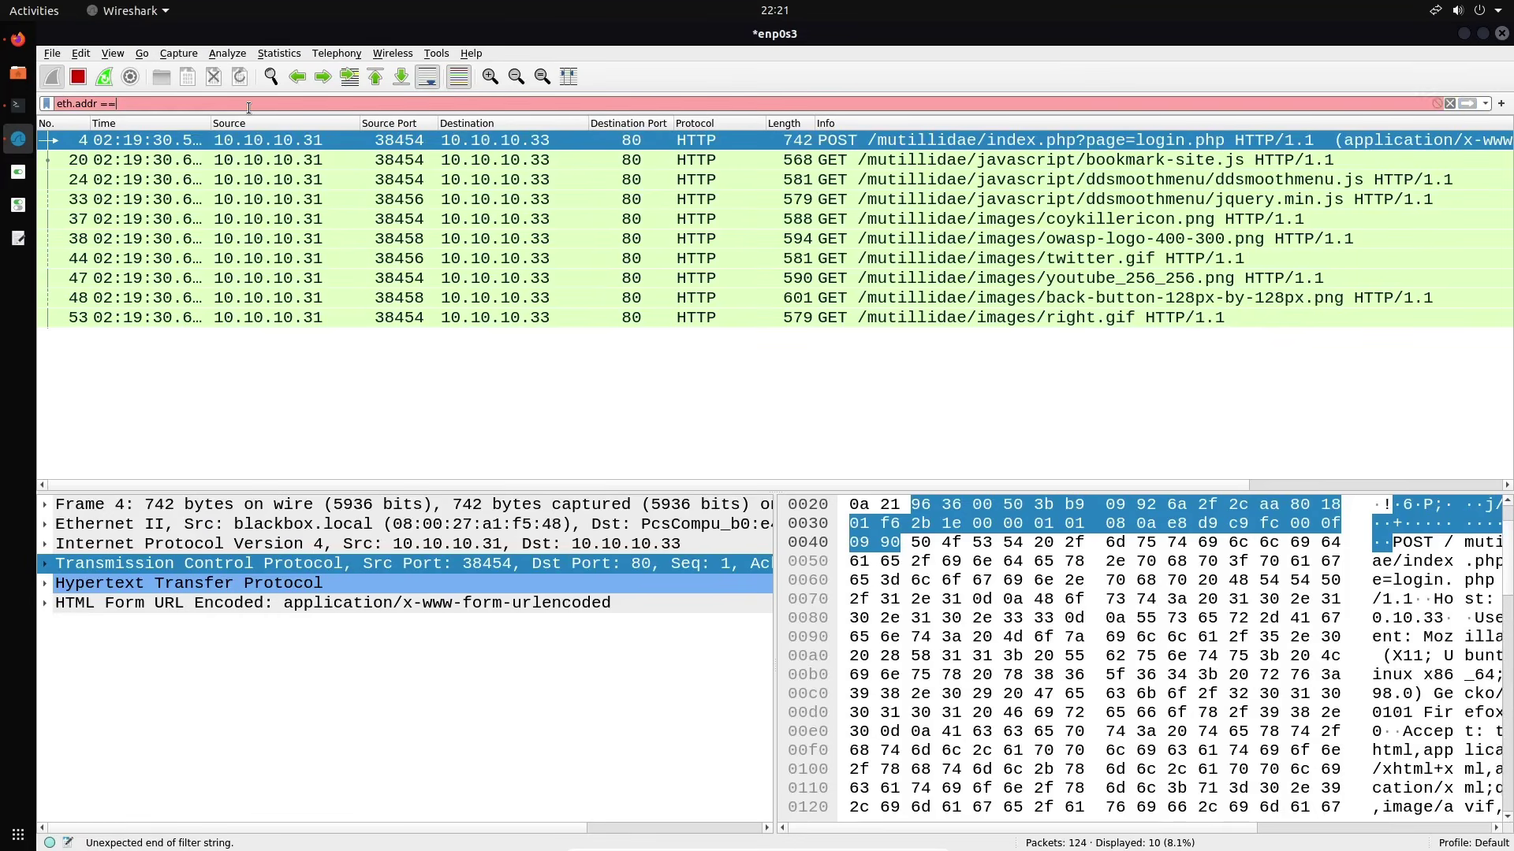
pyautogui.hotkey('ctrl', 'v')
pyautogui.press('Return')
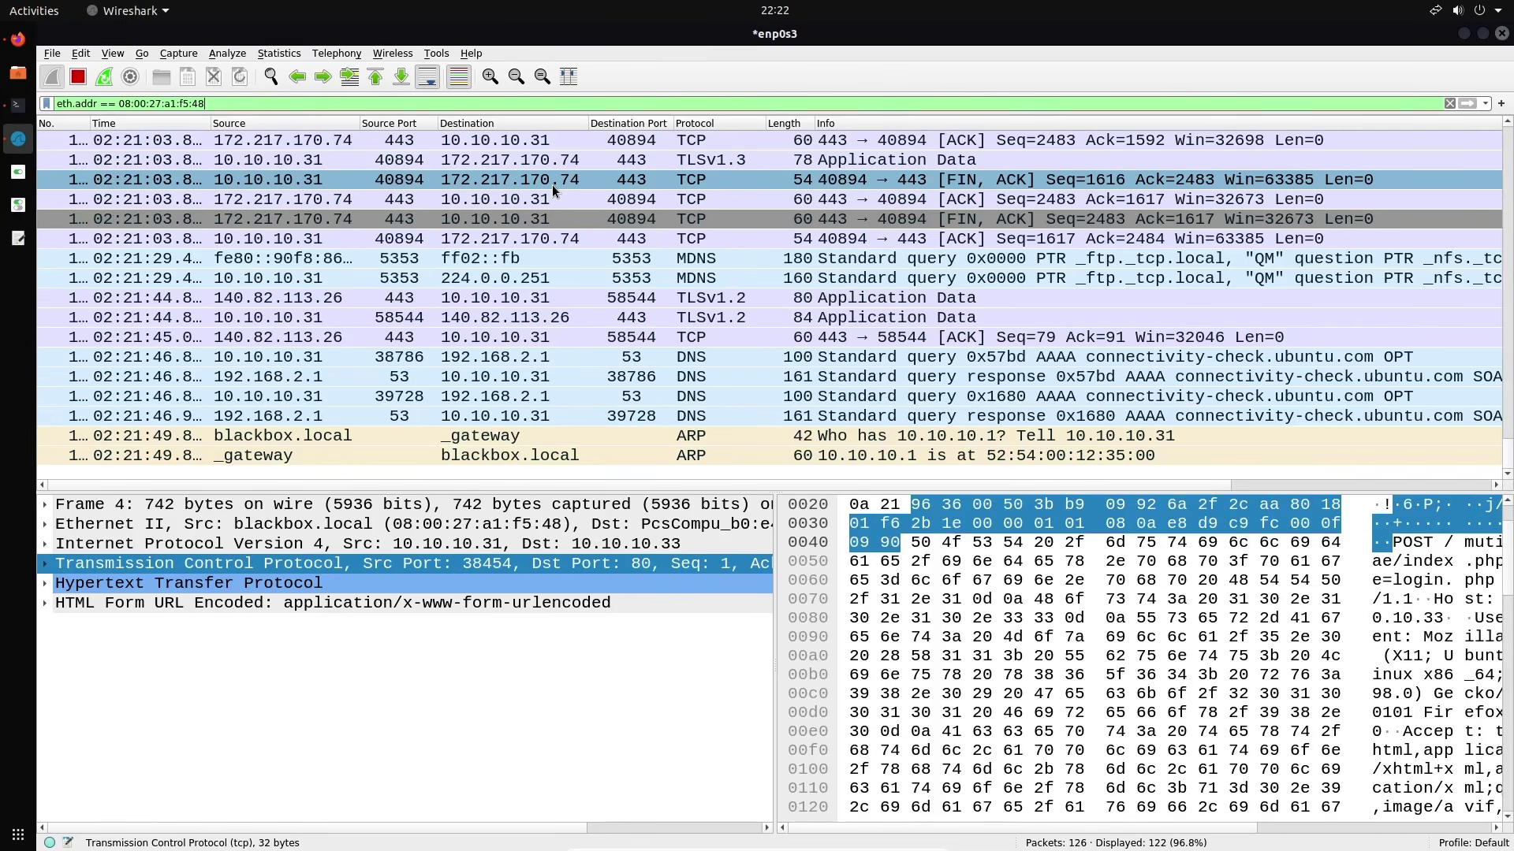
pyautogui.hotkey('ctrl', 'a')
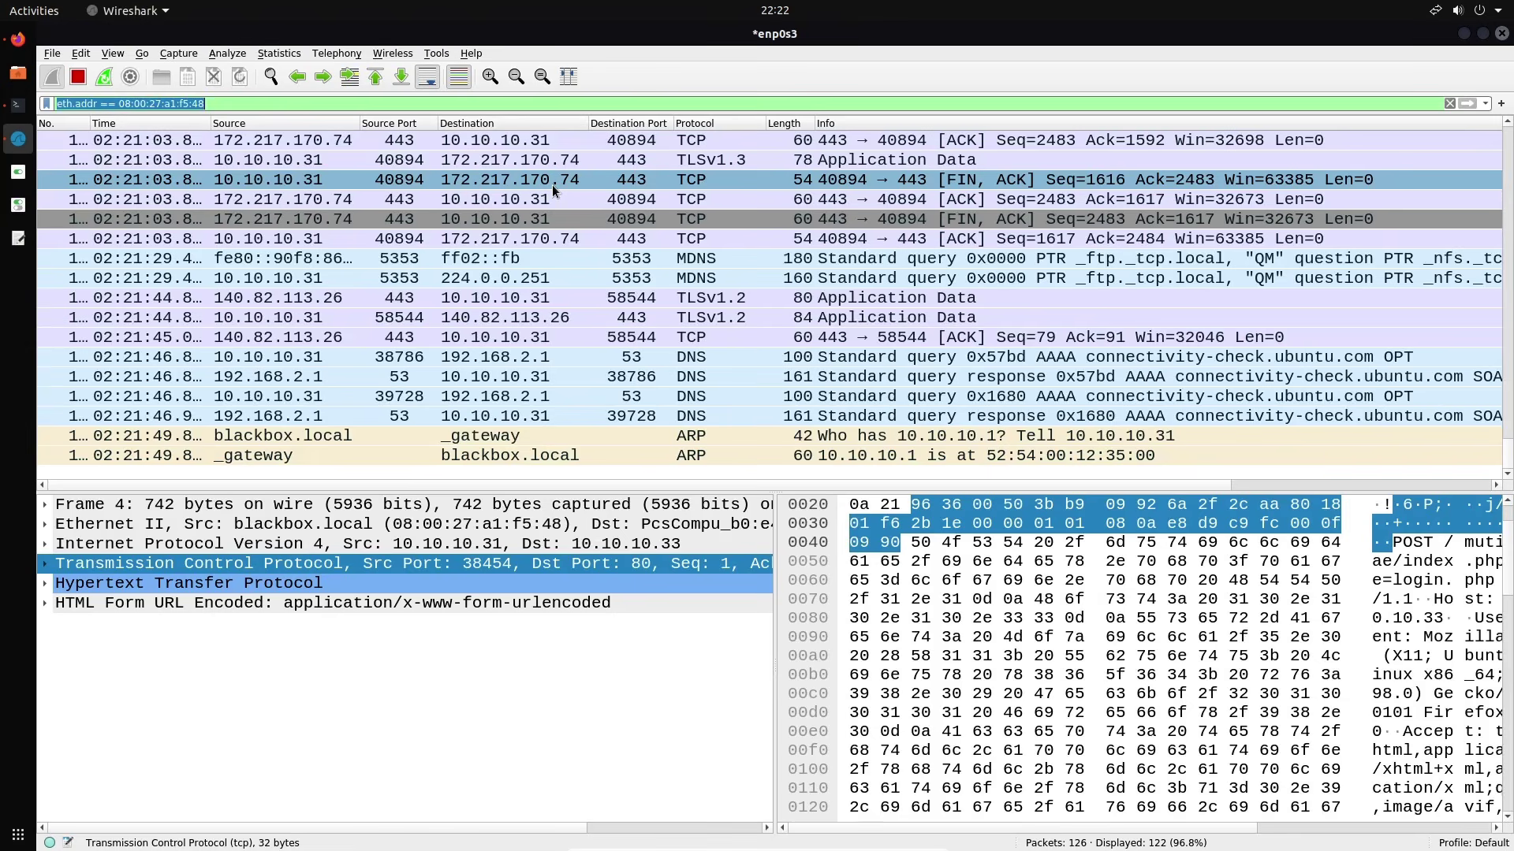
pyautogui.press('BackSpace')
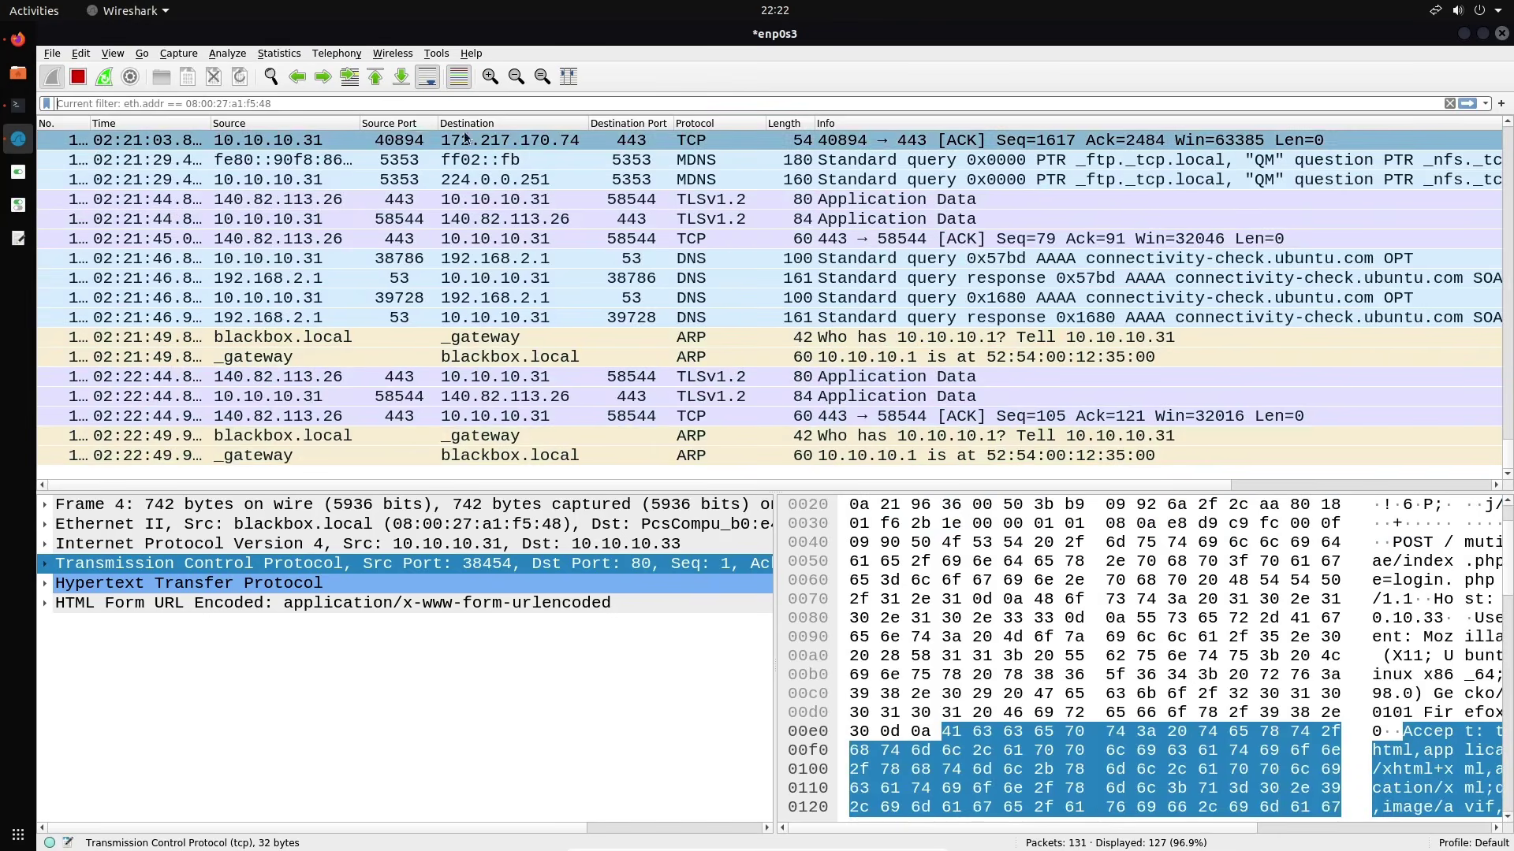
# Stop and discard the MAC-filtered capture without saving, then start a new capture on enp0s3
pyautogui.click(76, 82)
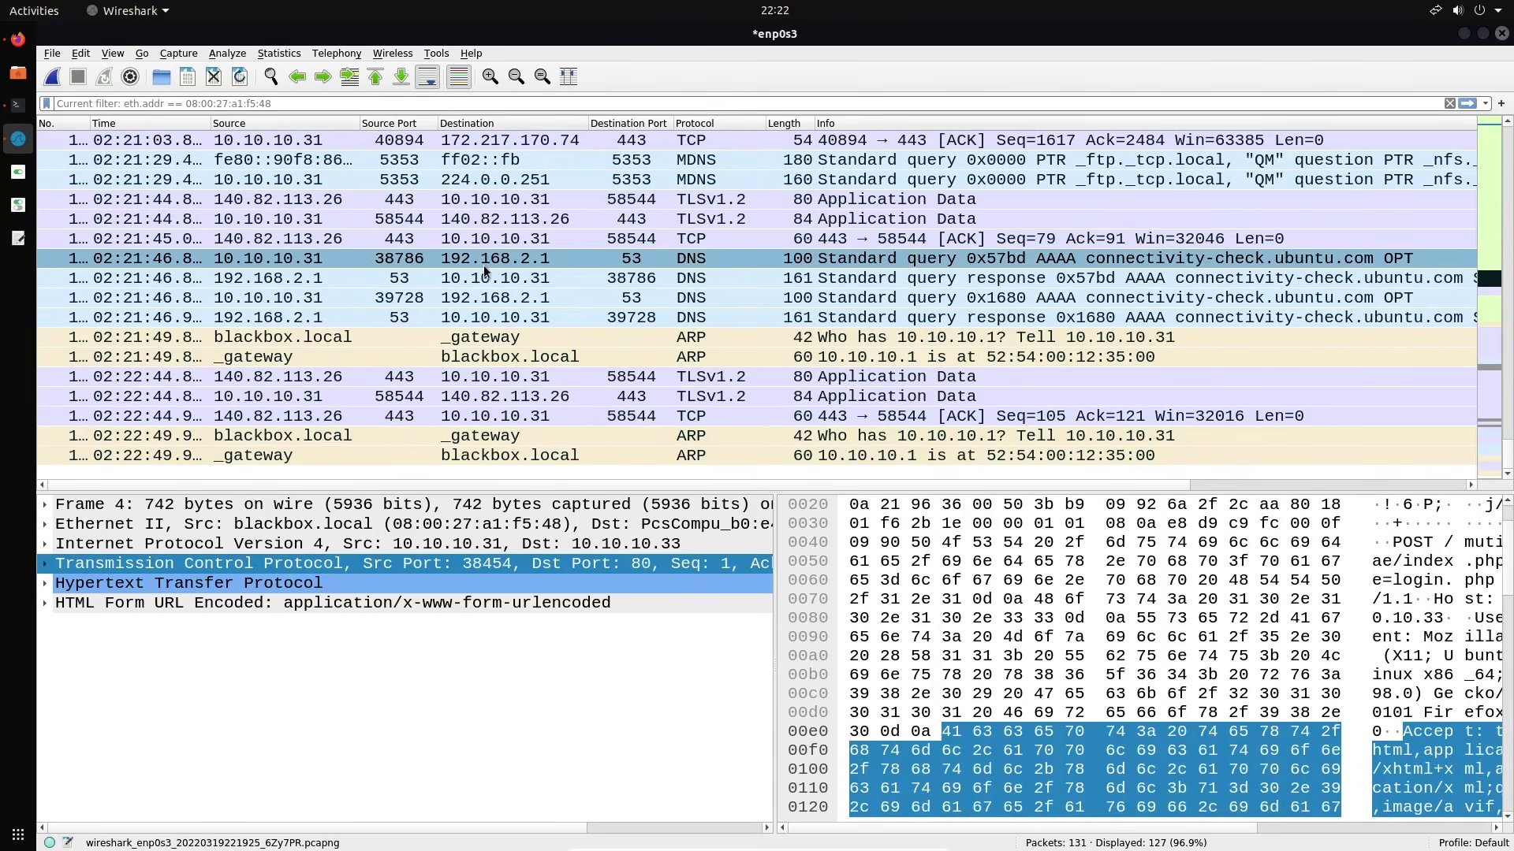
pyautogui.click(213, 76)
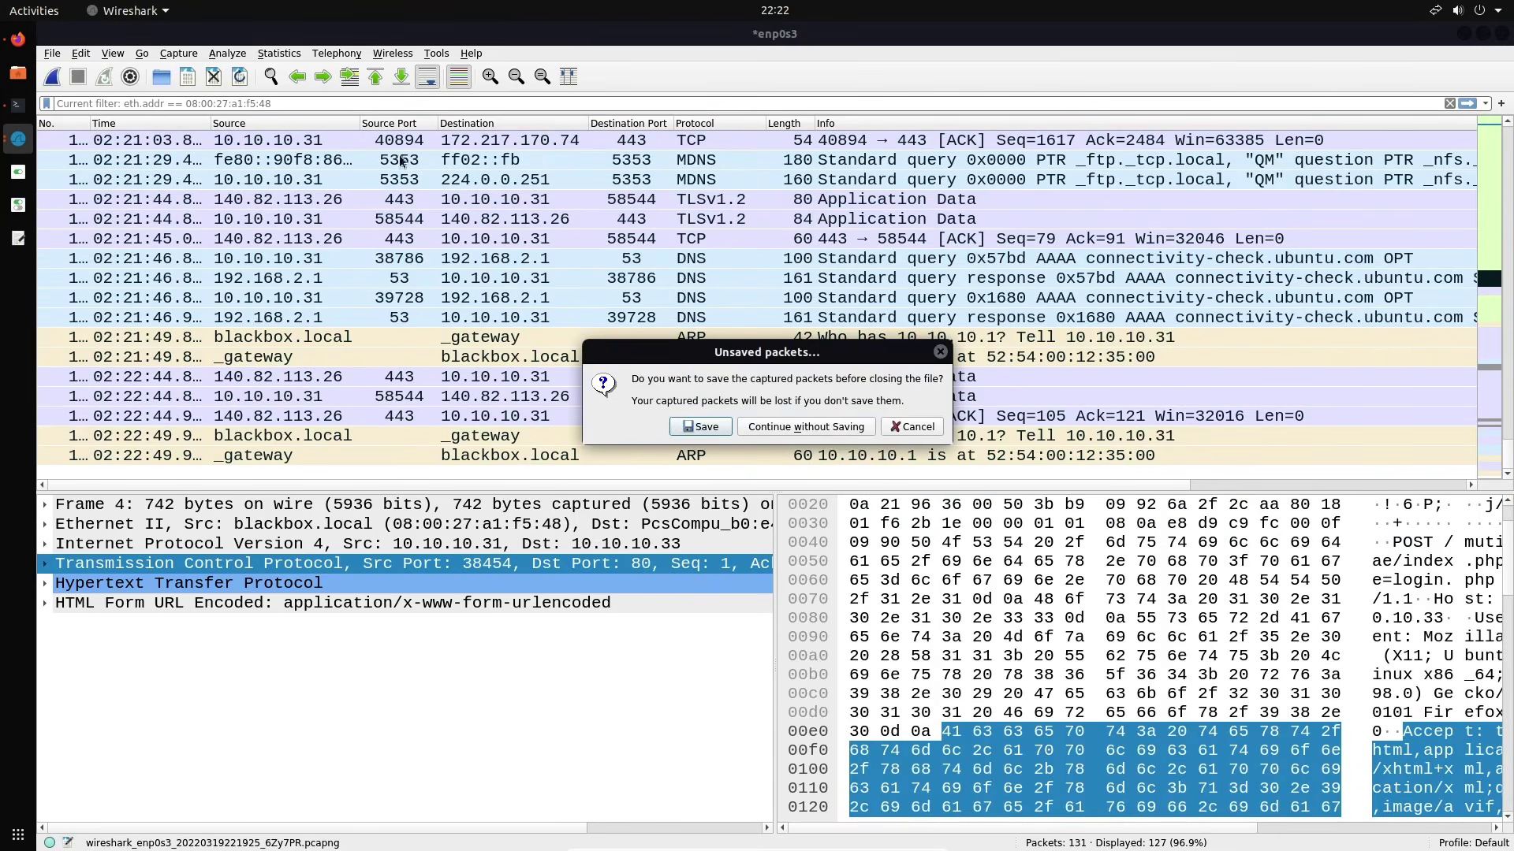
pyautogui.click(817, 426)
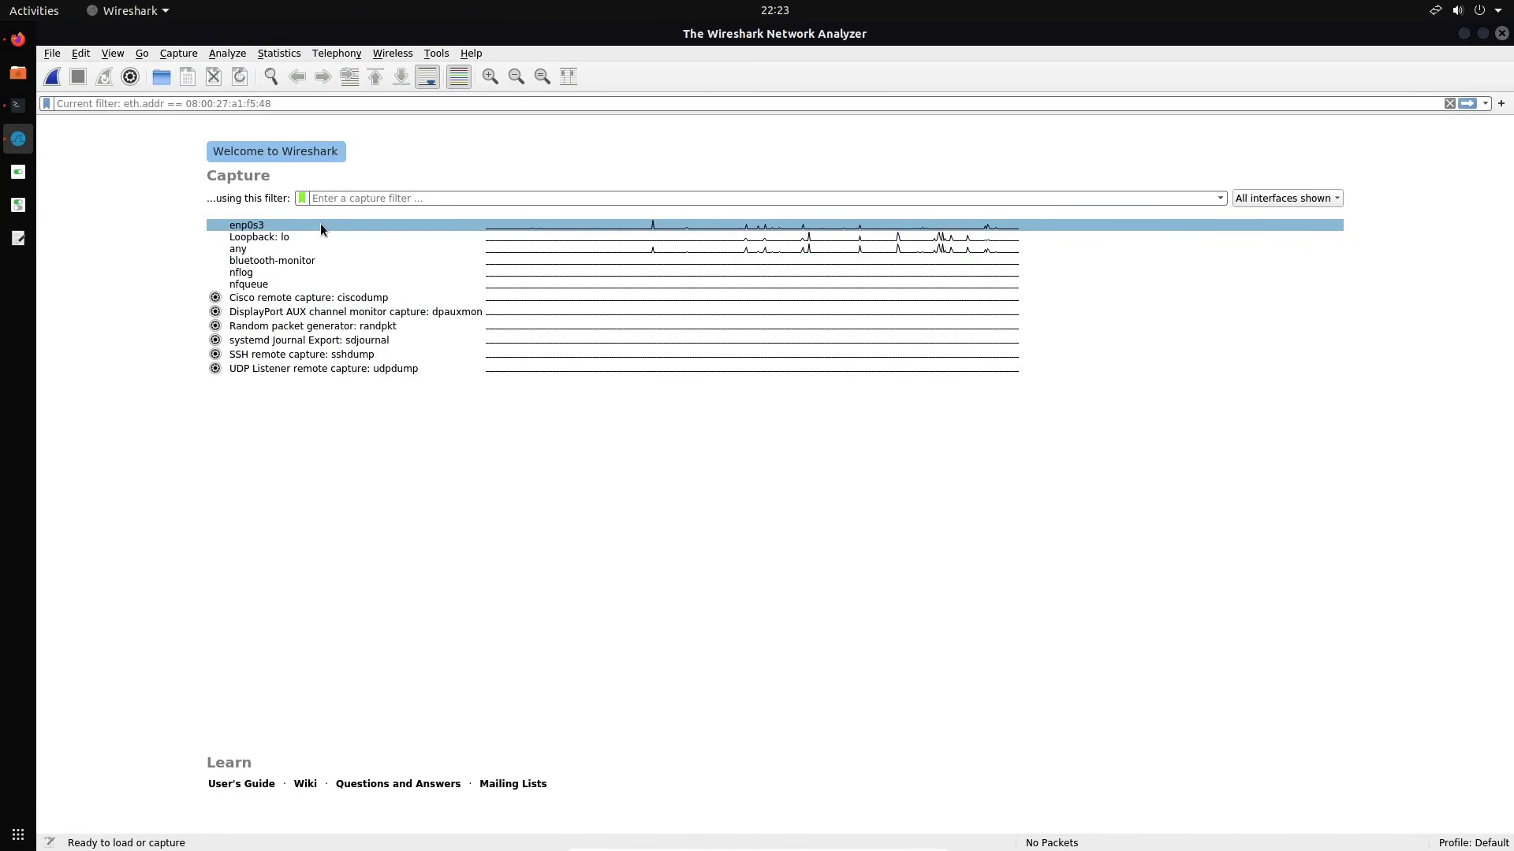
pyautogui.click(287, 225)
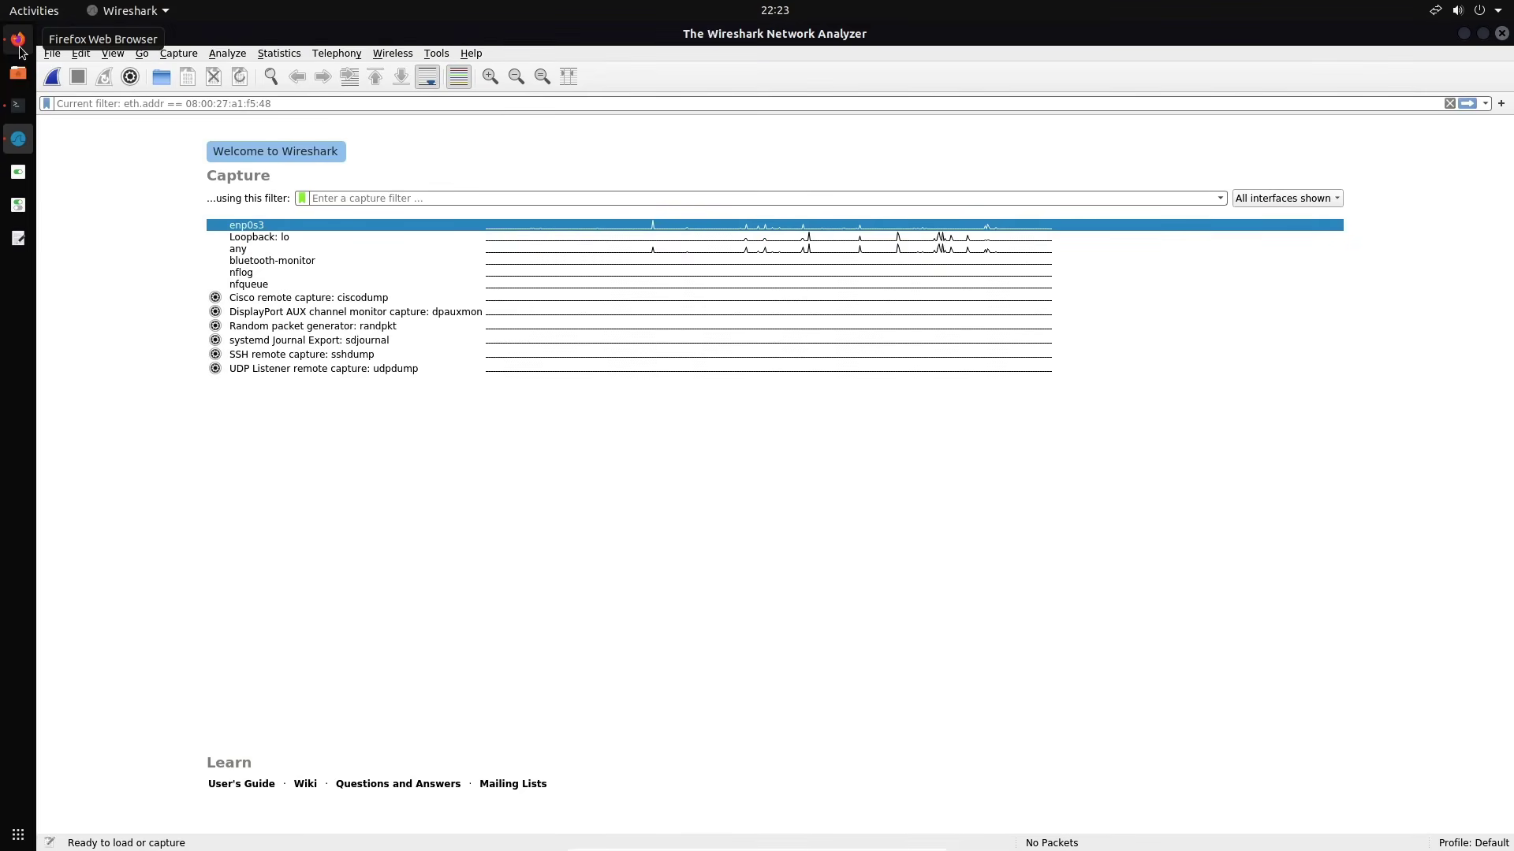
pyautogui.doubleClick(237, 226)
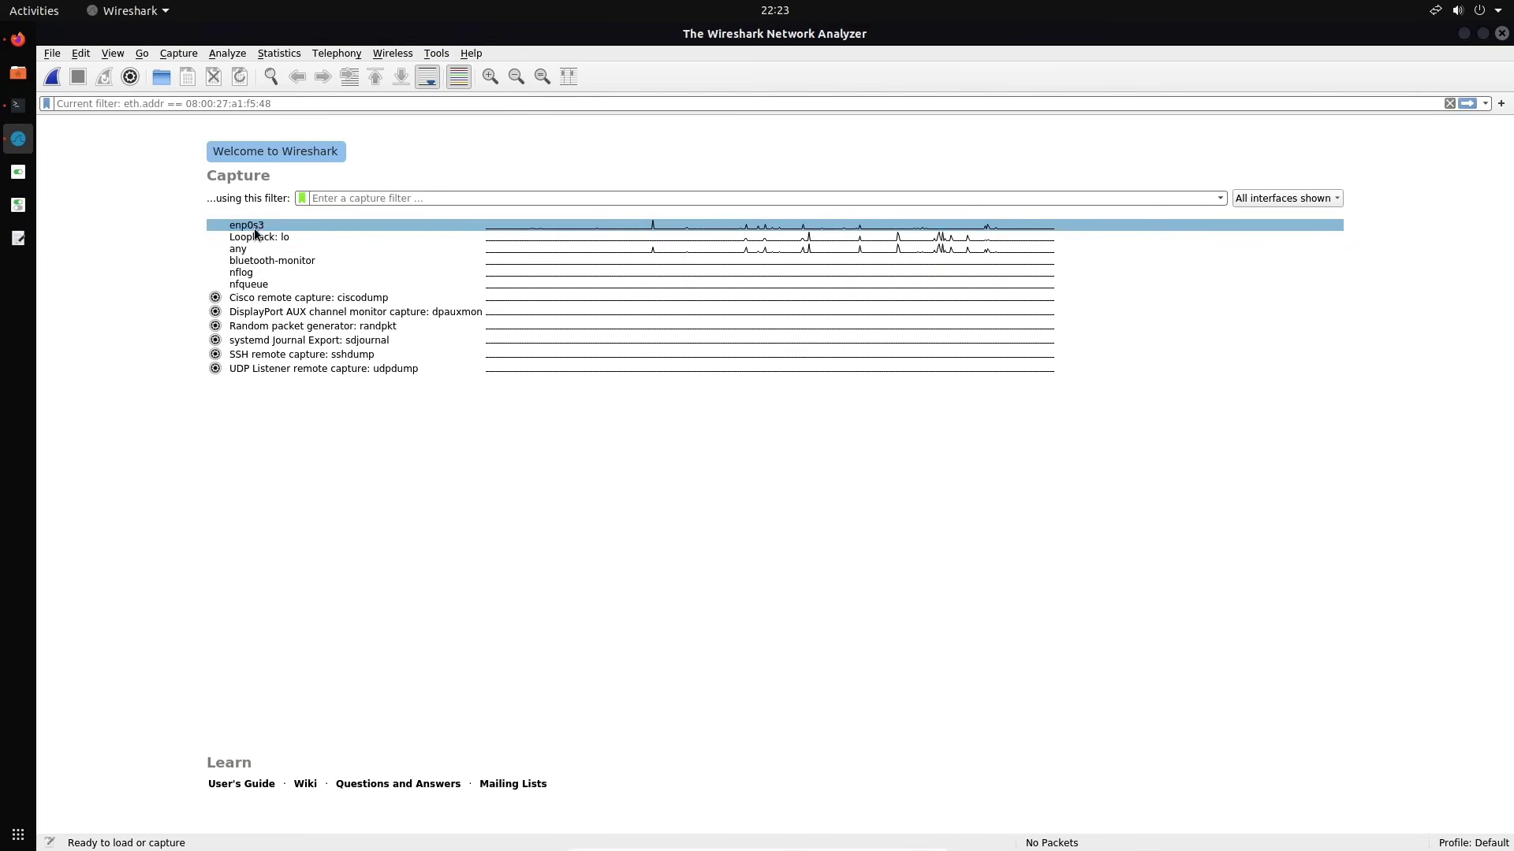
# Clear the right Terminator pane and ping google.com, stopping after five replies with 0% loss
pyautogui.click(18, 105)
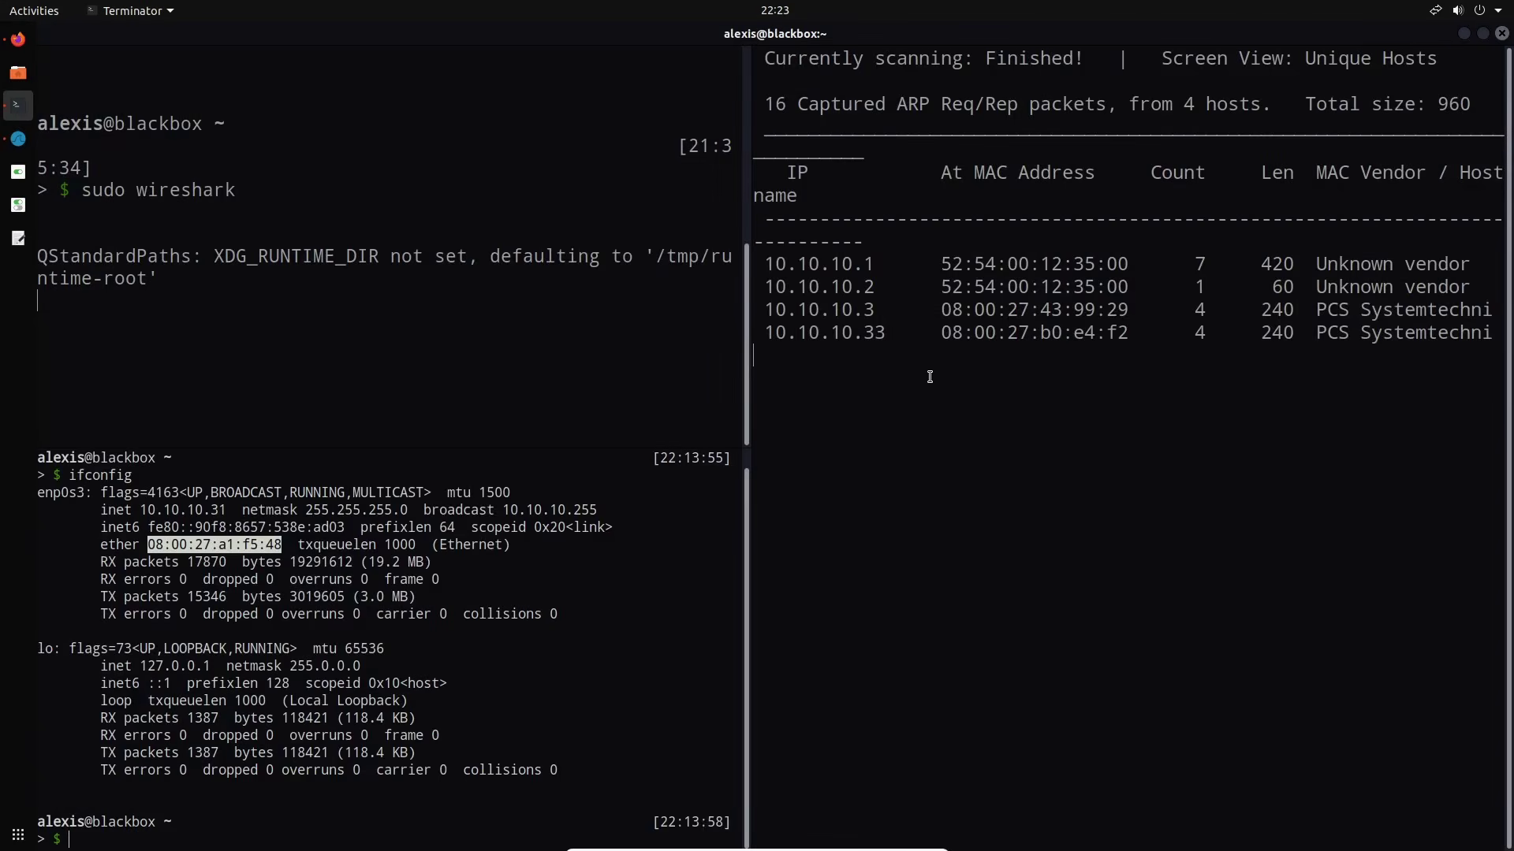
pyautogui.click(934, 422)
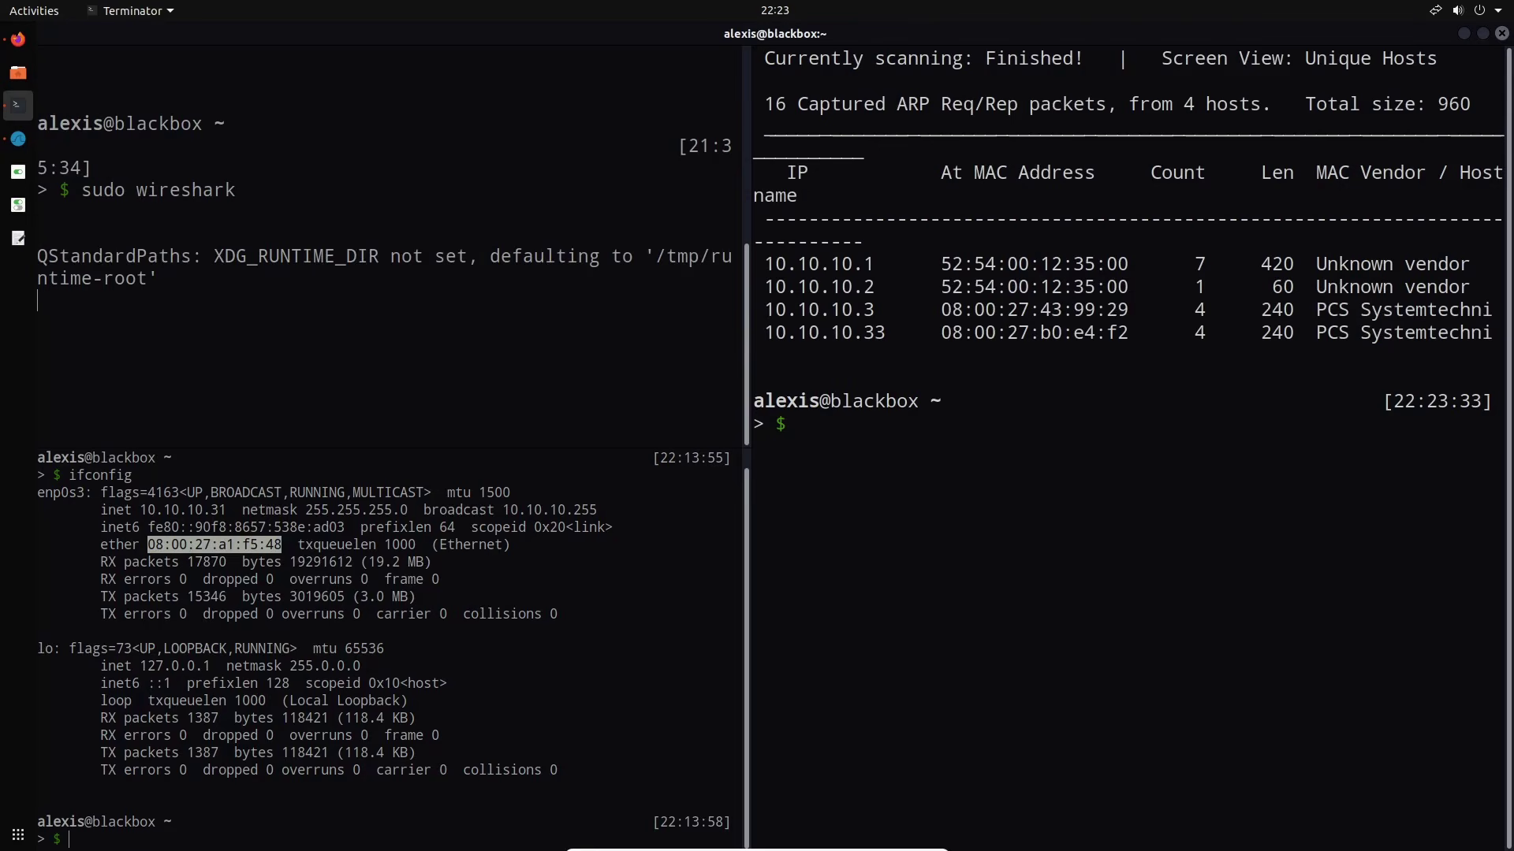
pyautogui.hotkey('ctrl', 'l')
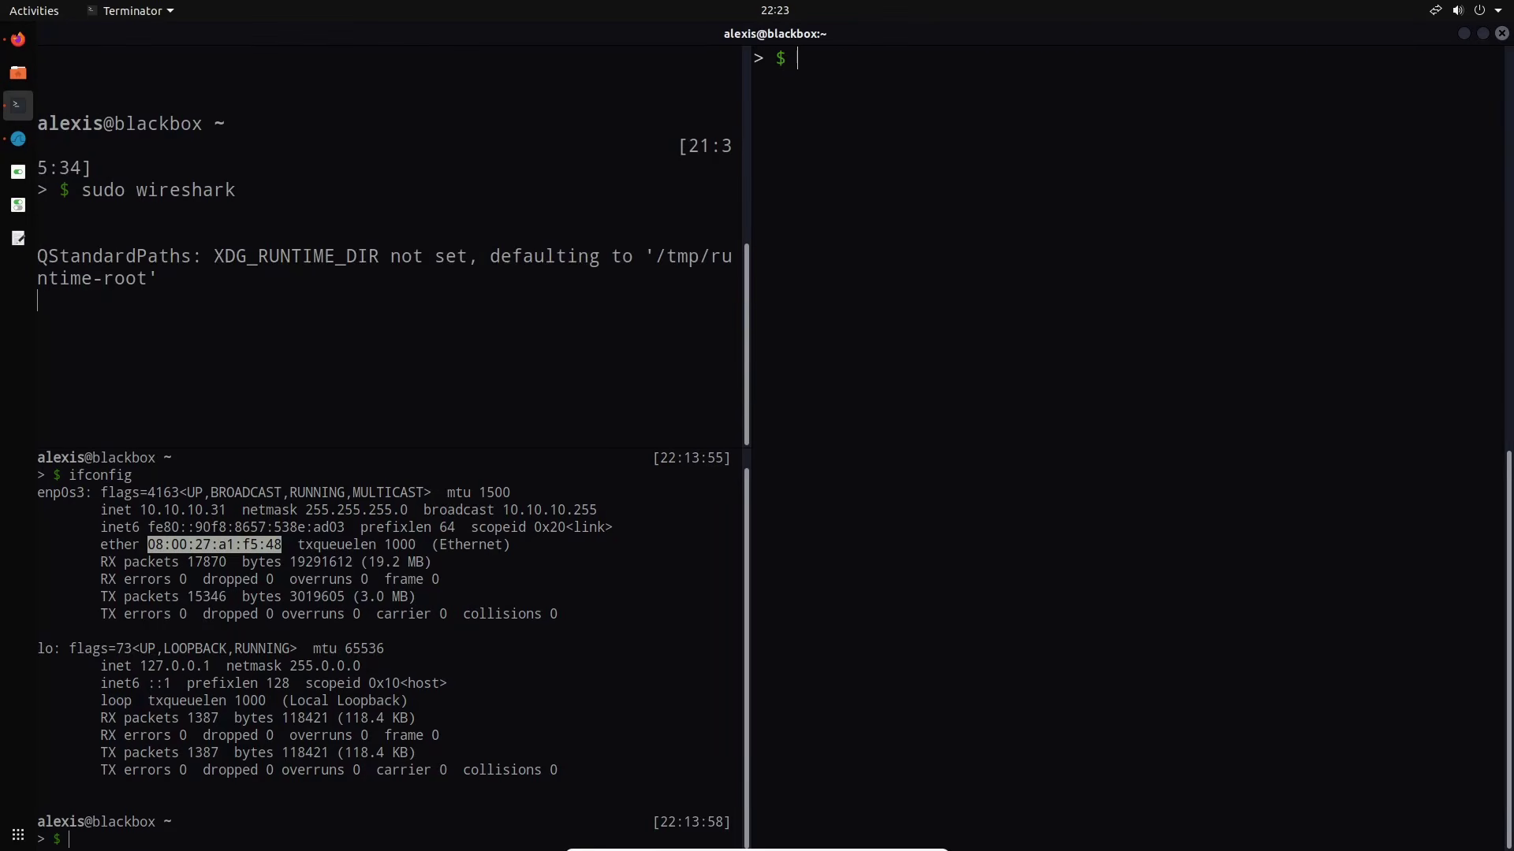
pyautogui.write('ping google.com')
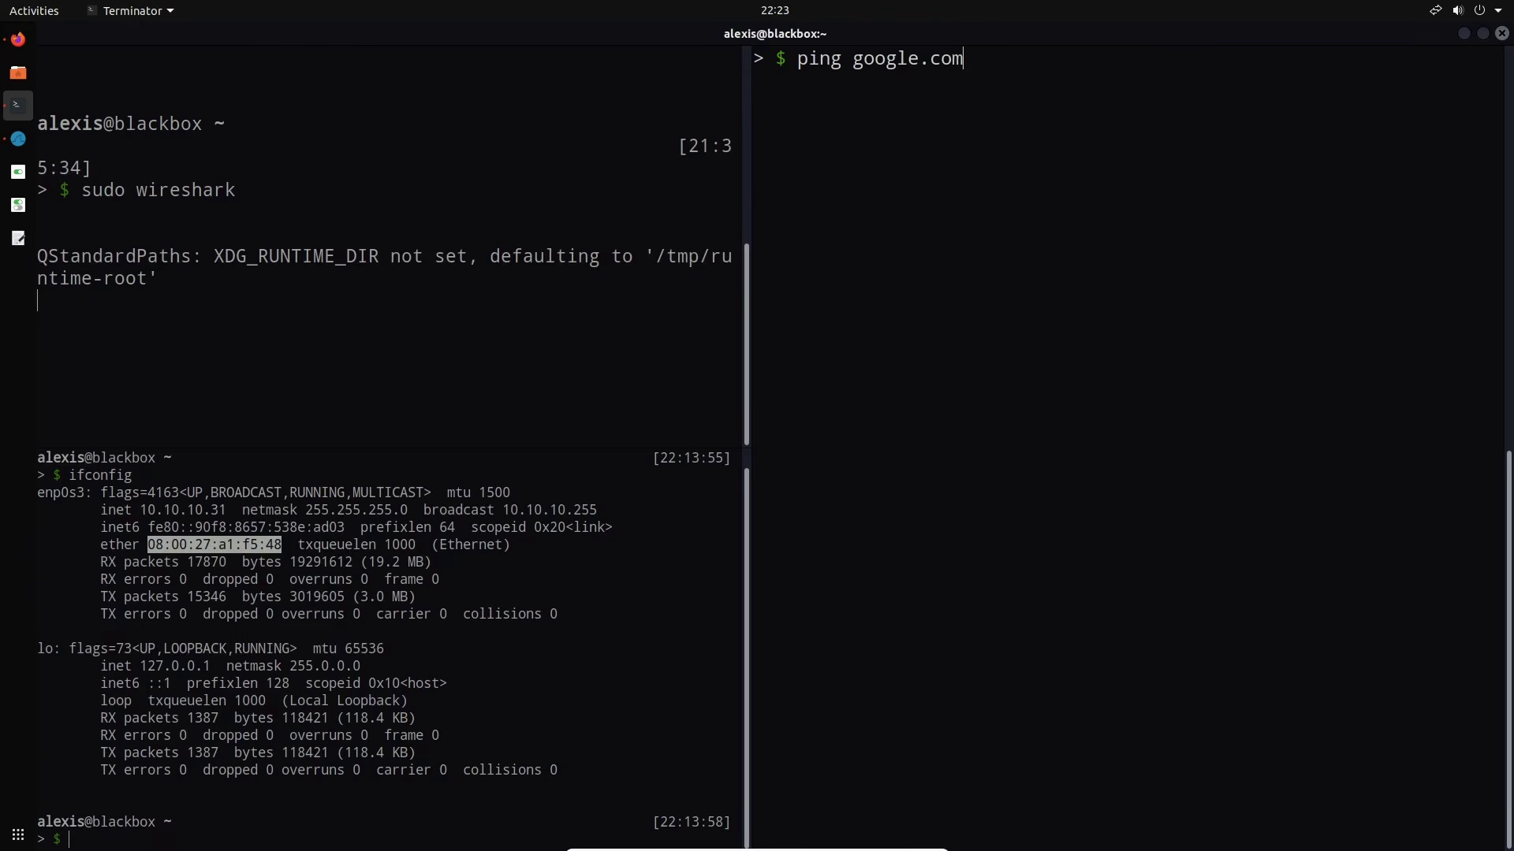
pyautogui.press('Return')
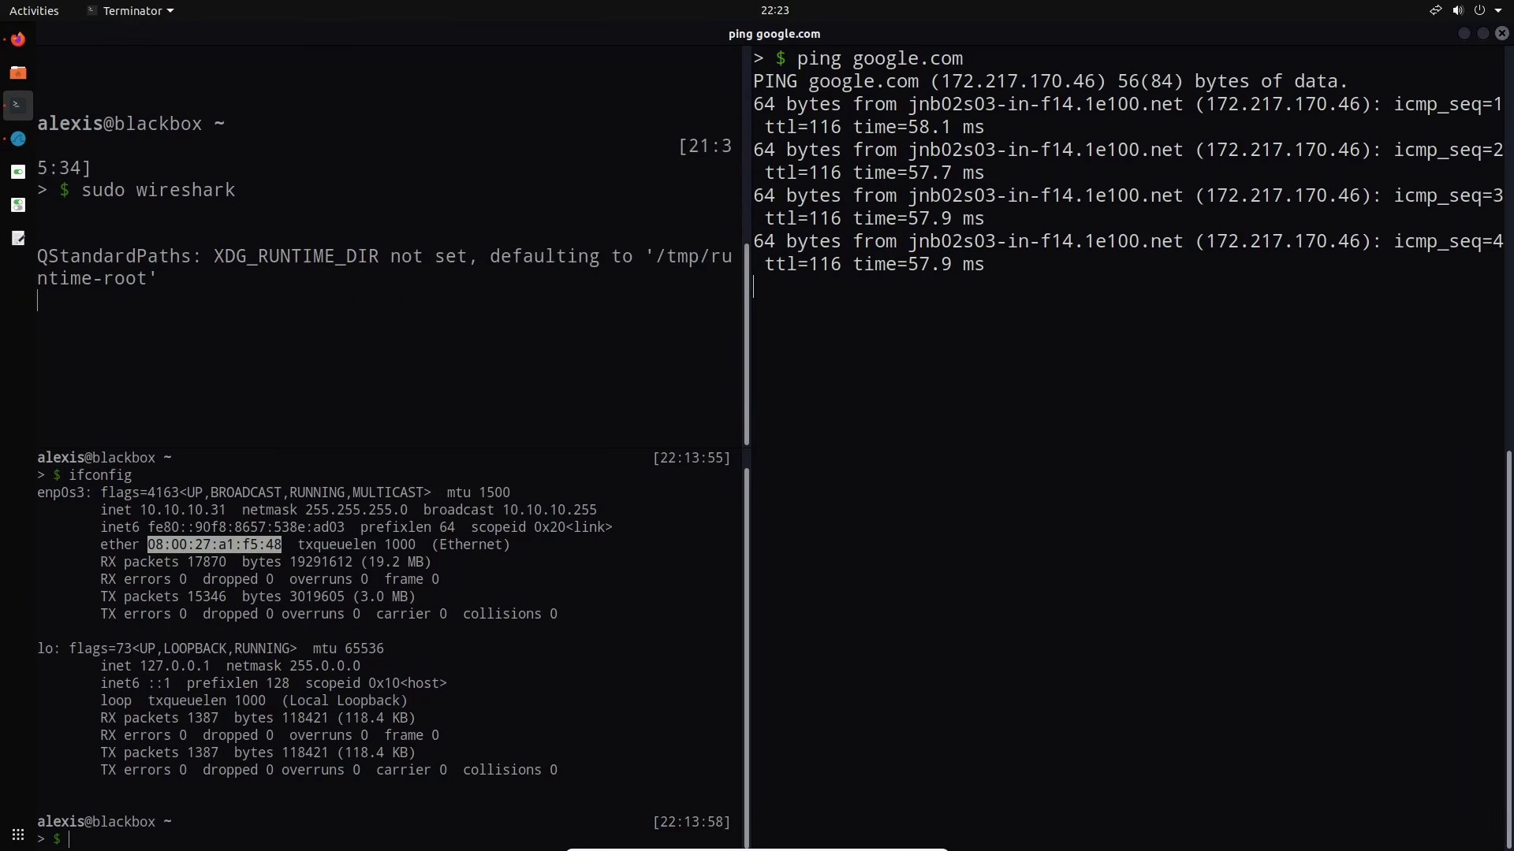
pyautogui.hotkey('ctrl', 'c')
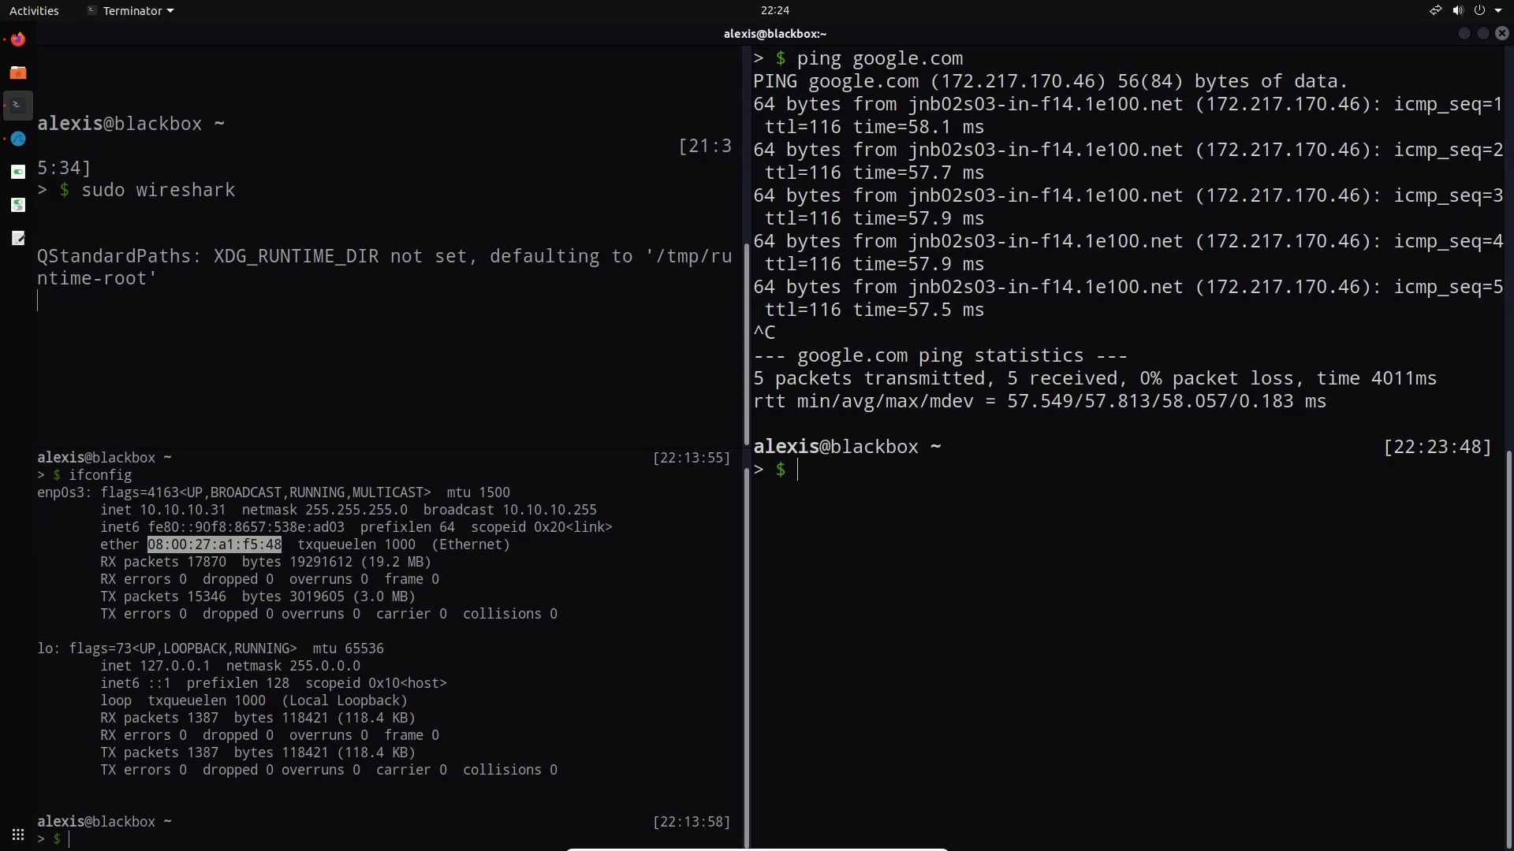
pyautogui.click(18, 138)
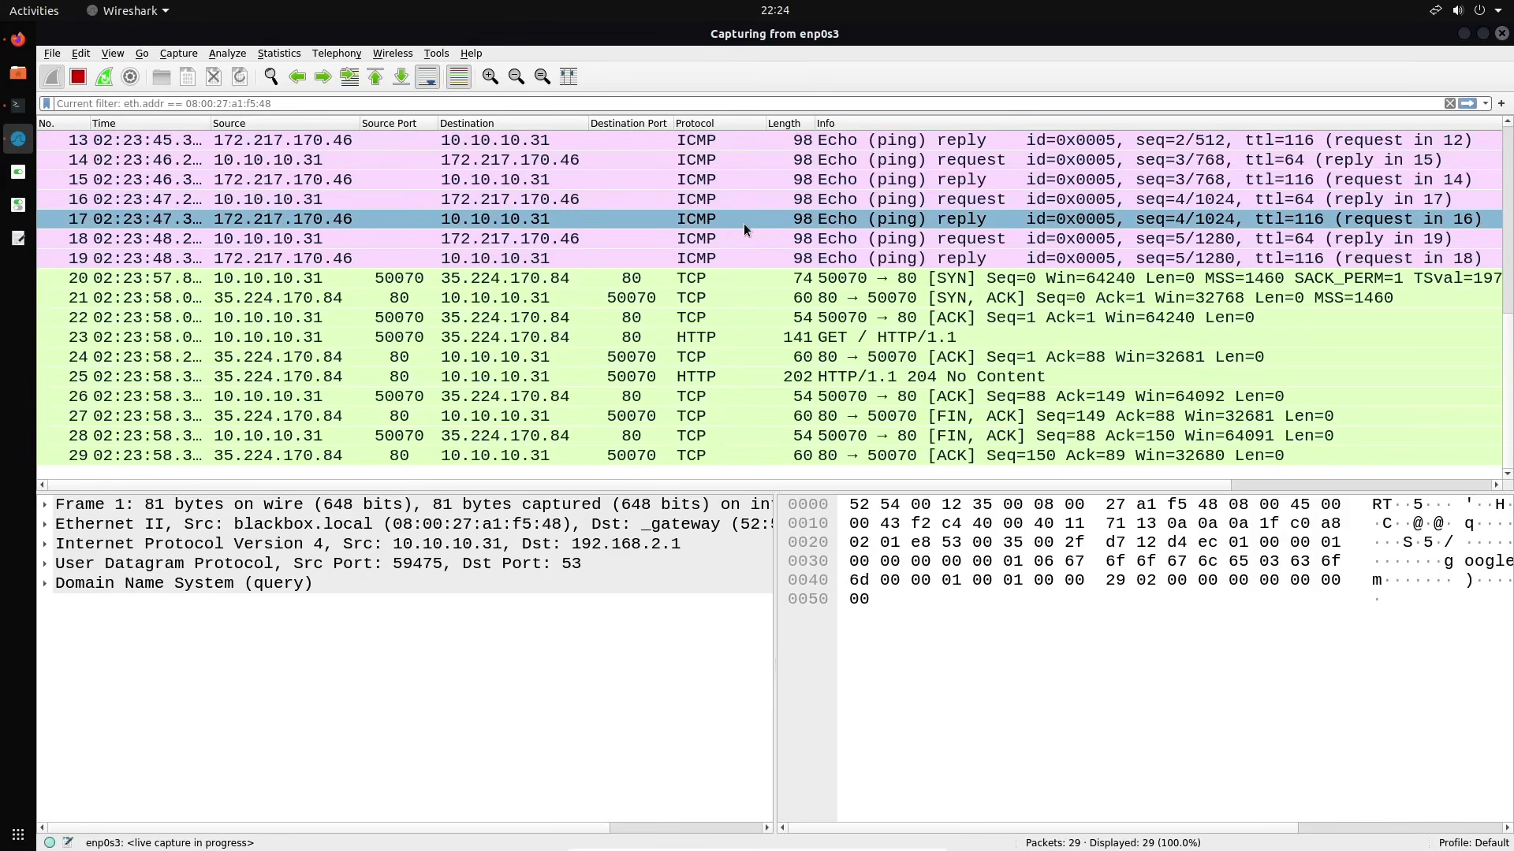
# Apply the dns display filter and expand packet 1's Domain Name System queries
pyautogui.scroll(4, 744, 224)
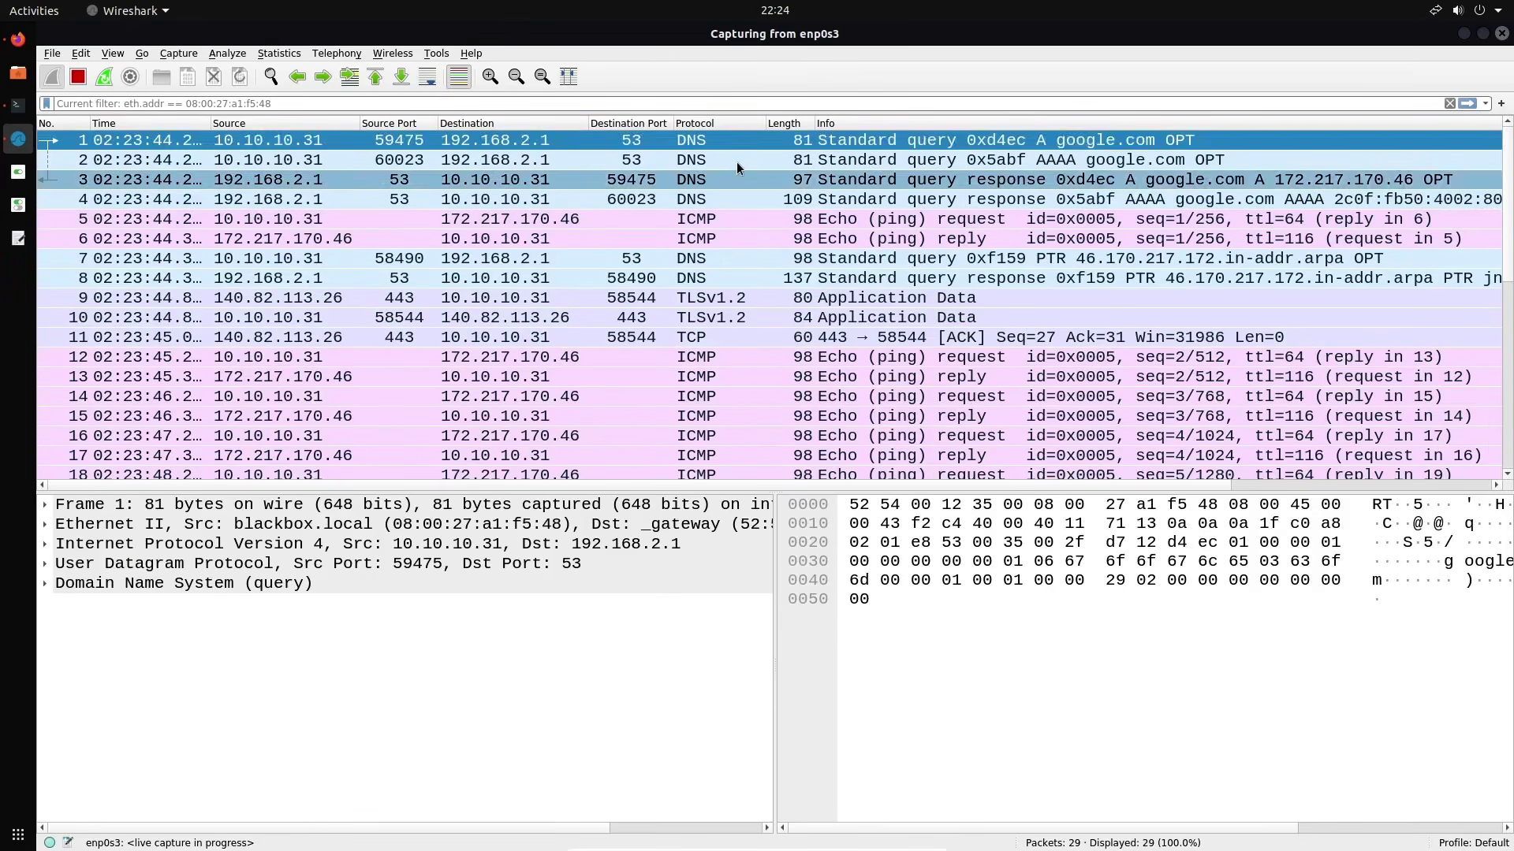
pyautogui.click(579, 105)
pyautogui.write('dns')
pyautogui.press('Return')
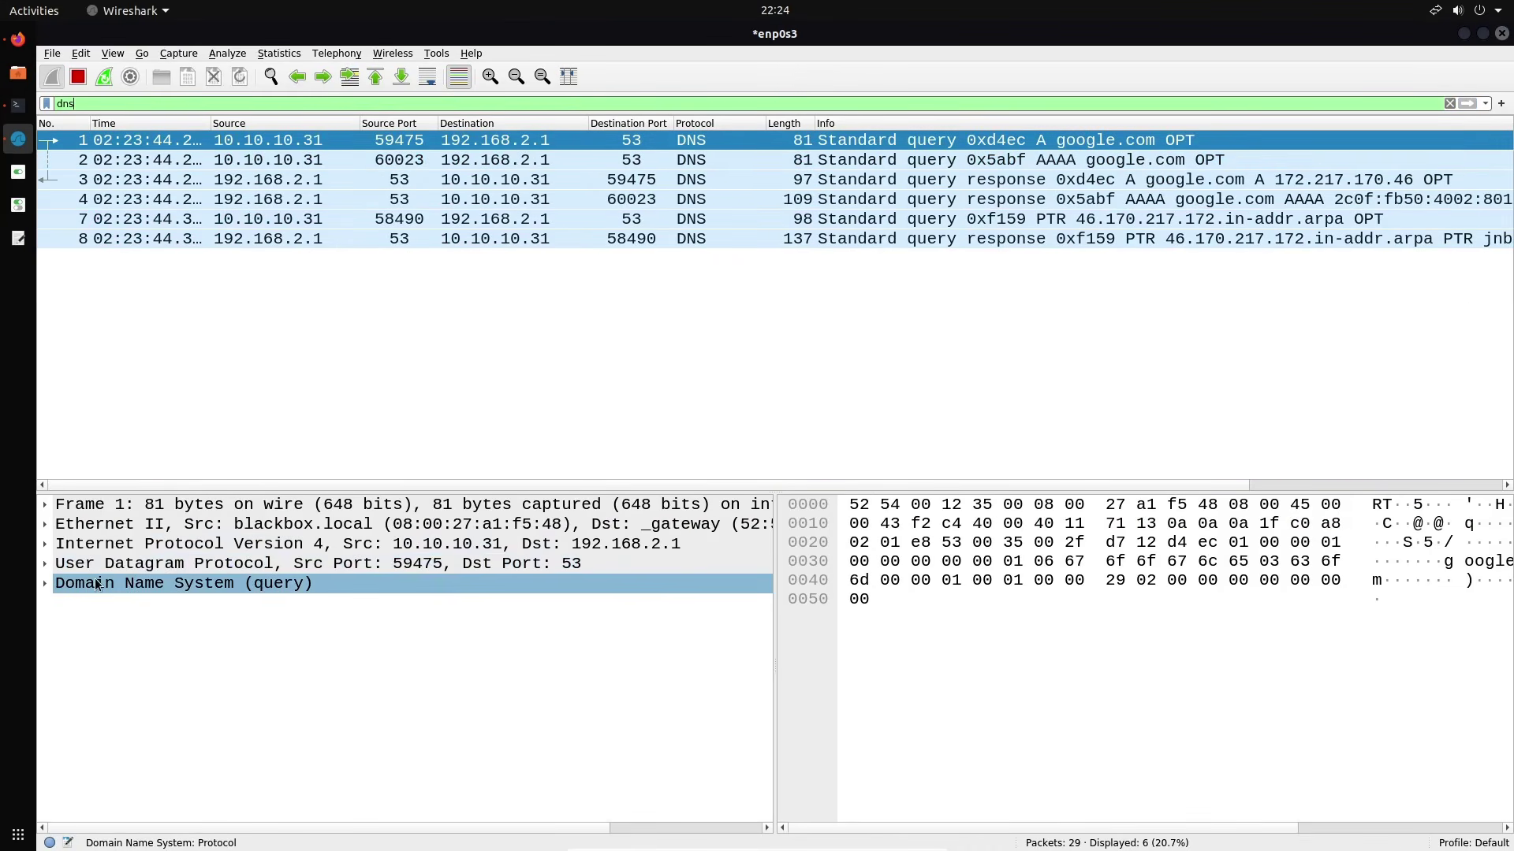
pyautogui.click(46, 584)
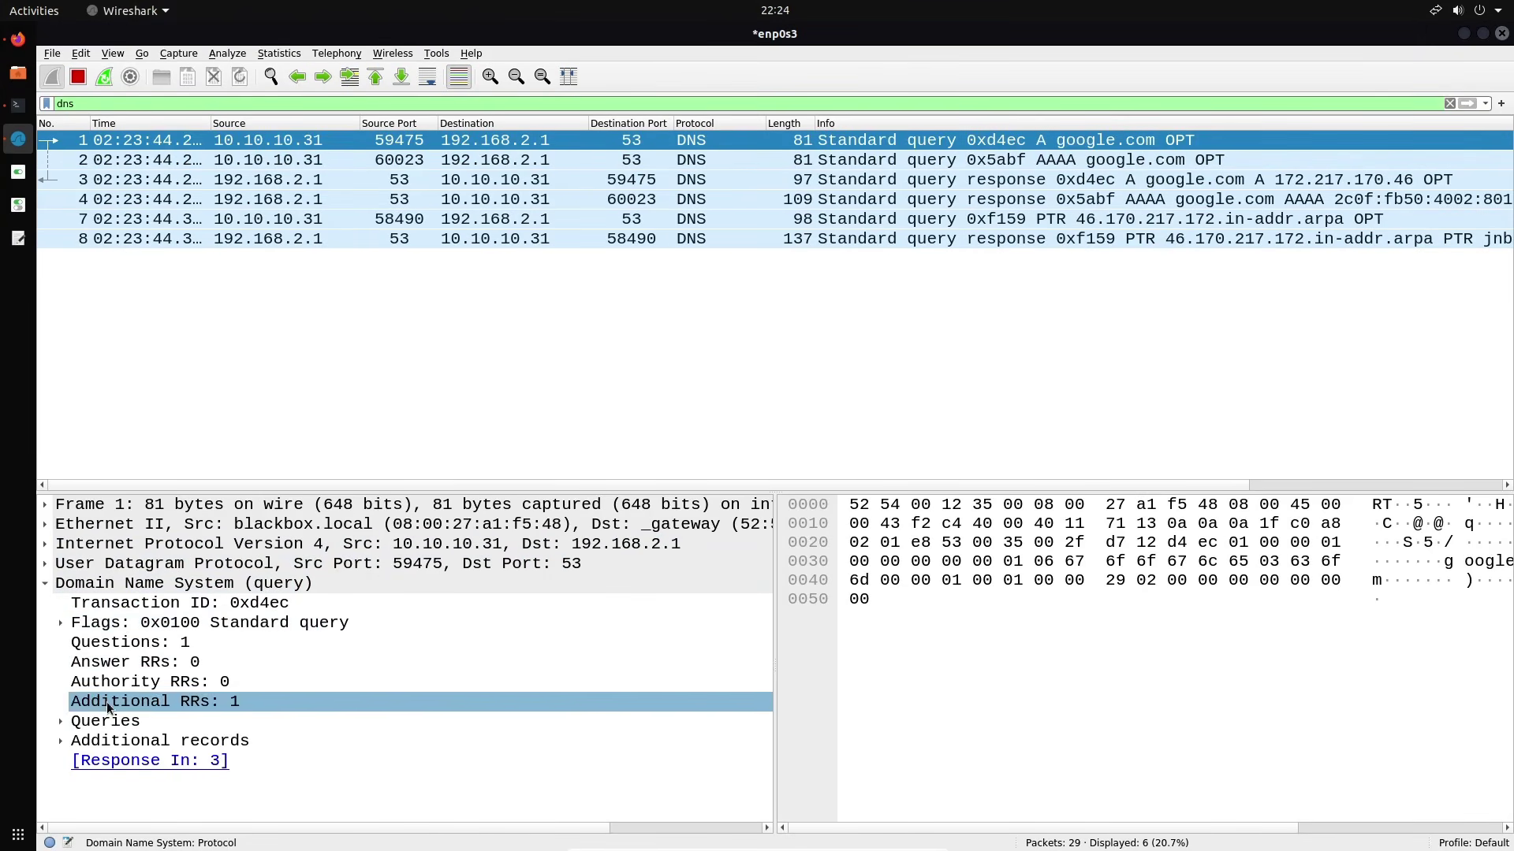
pyautogui.click(61, 721)
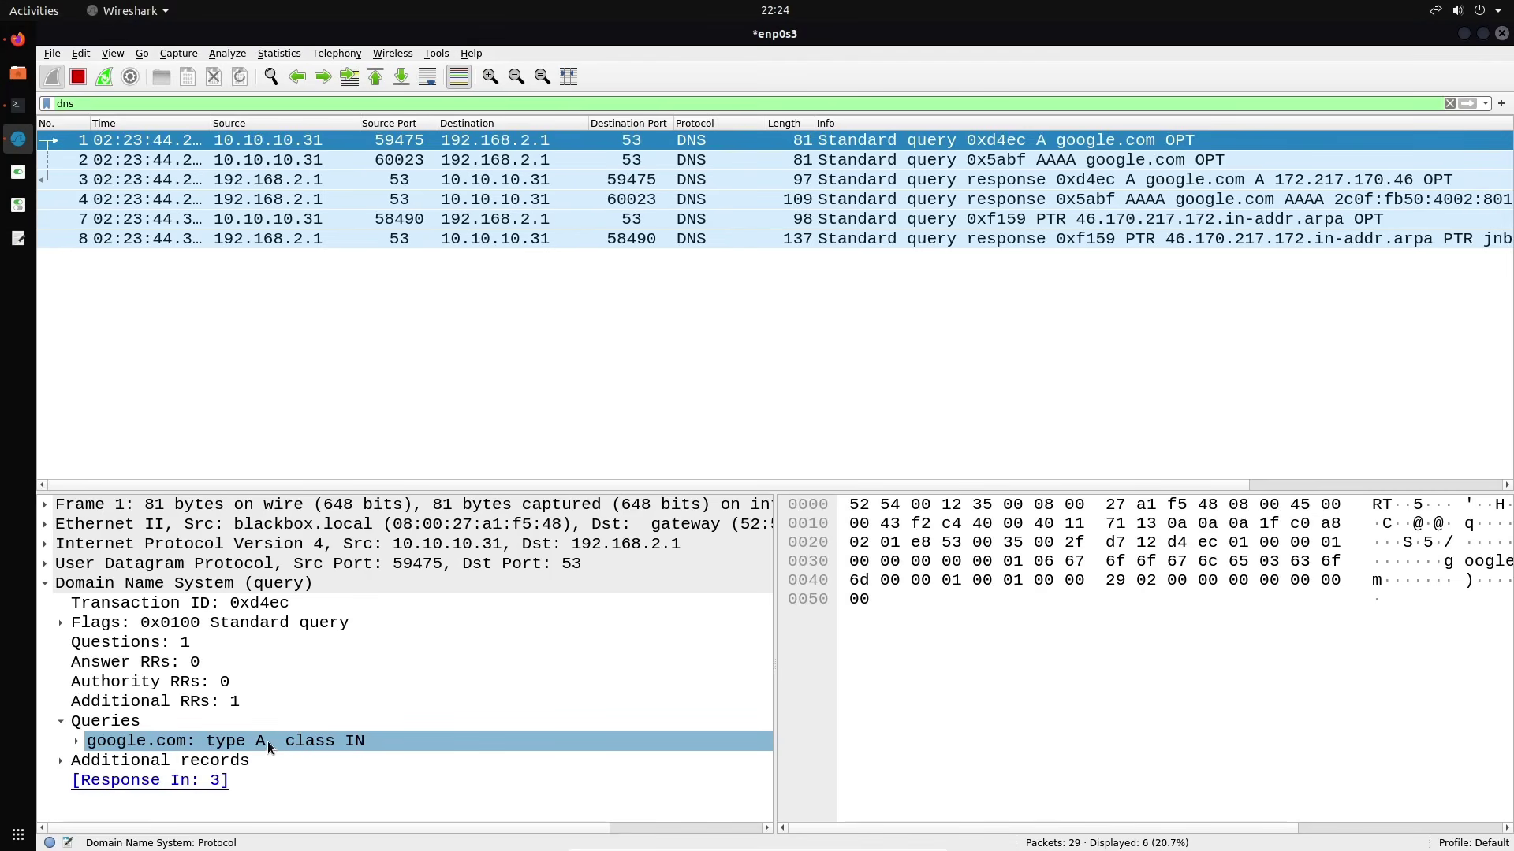
# Inspect packets 2–4, expanding the google.com query and Answers to reveal the A/AAAA addresses
pyautogui.click(563, 161)
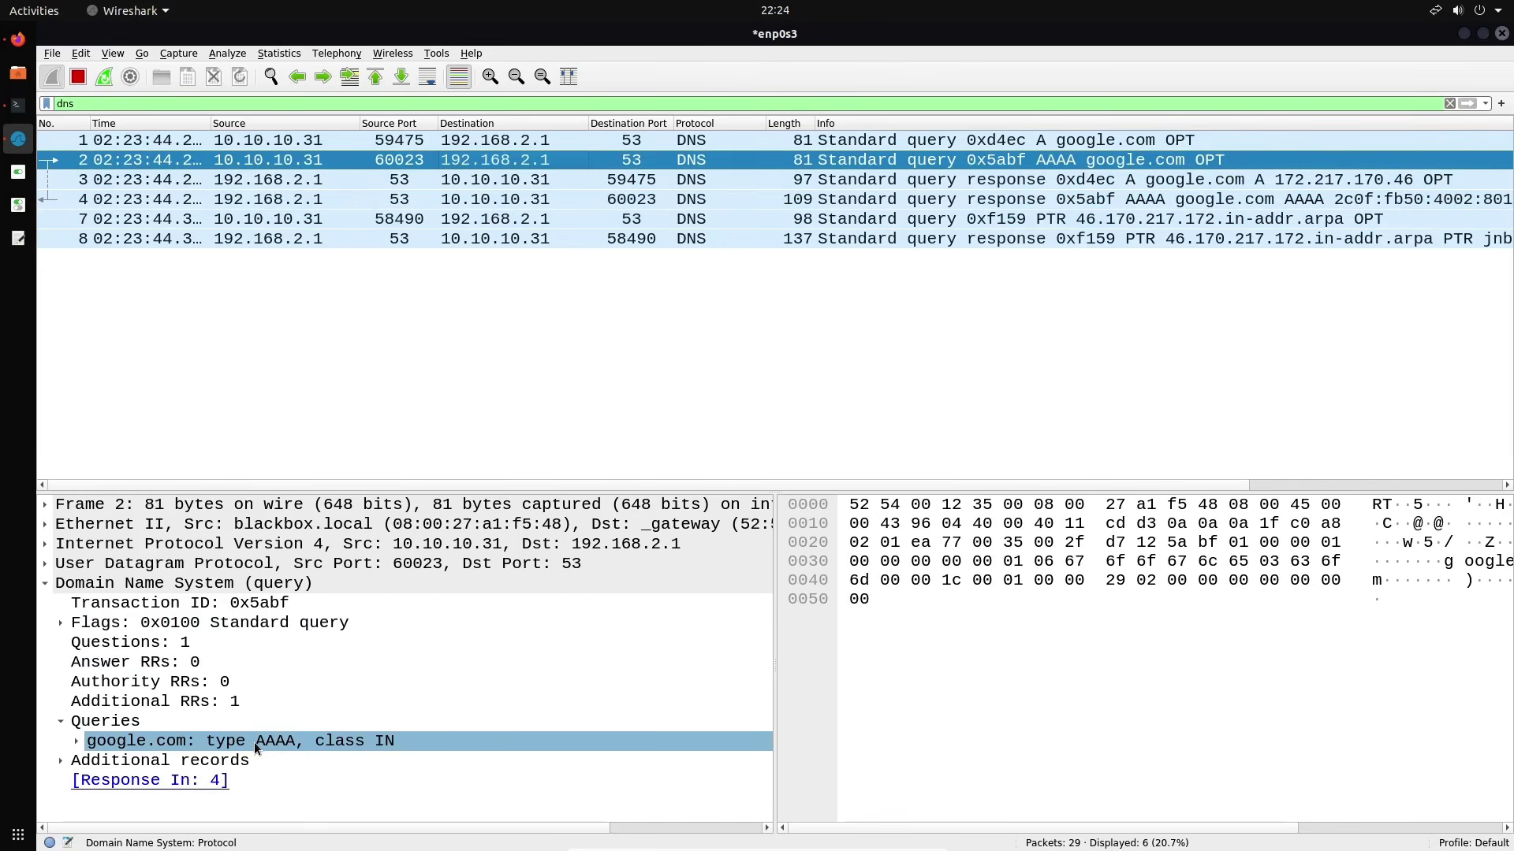
pyautogui.click(754, 179)
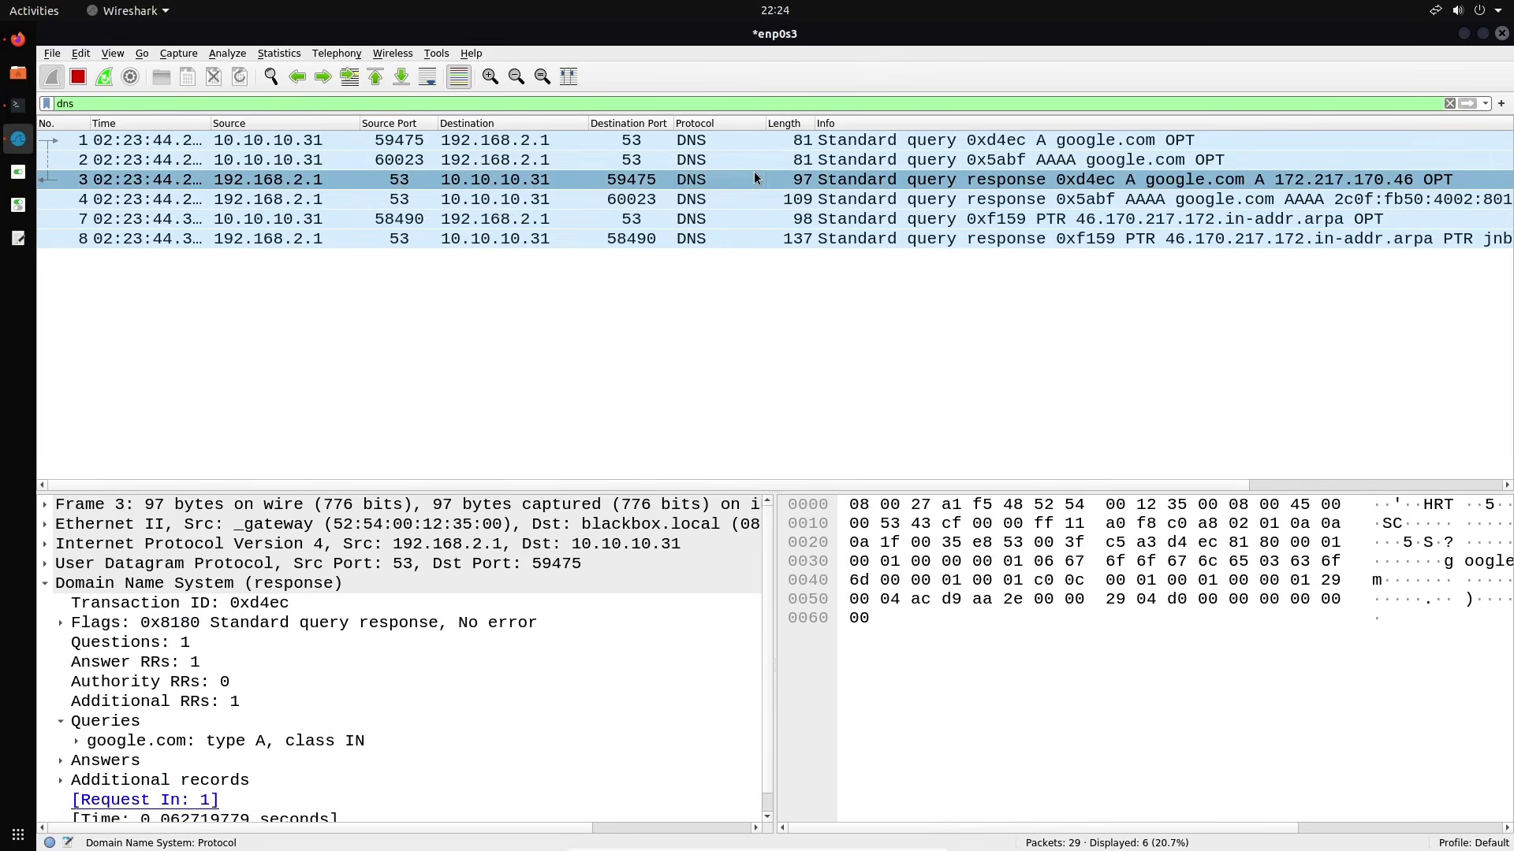
pyautogui.scroll(-1, 346, 647)
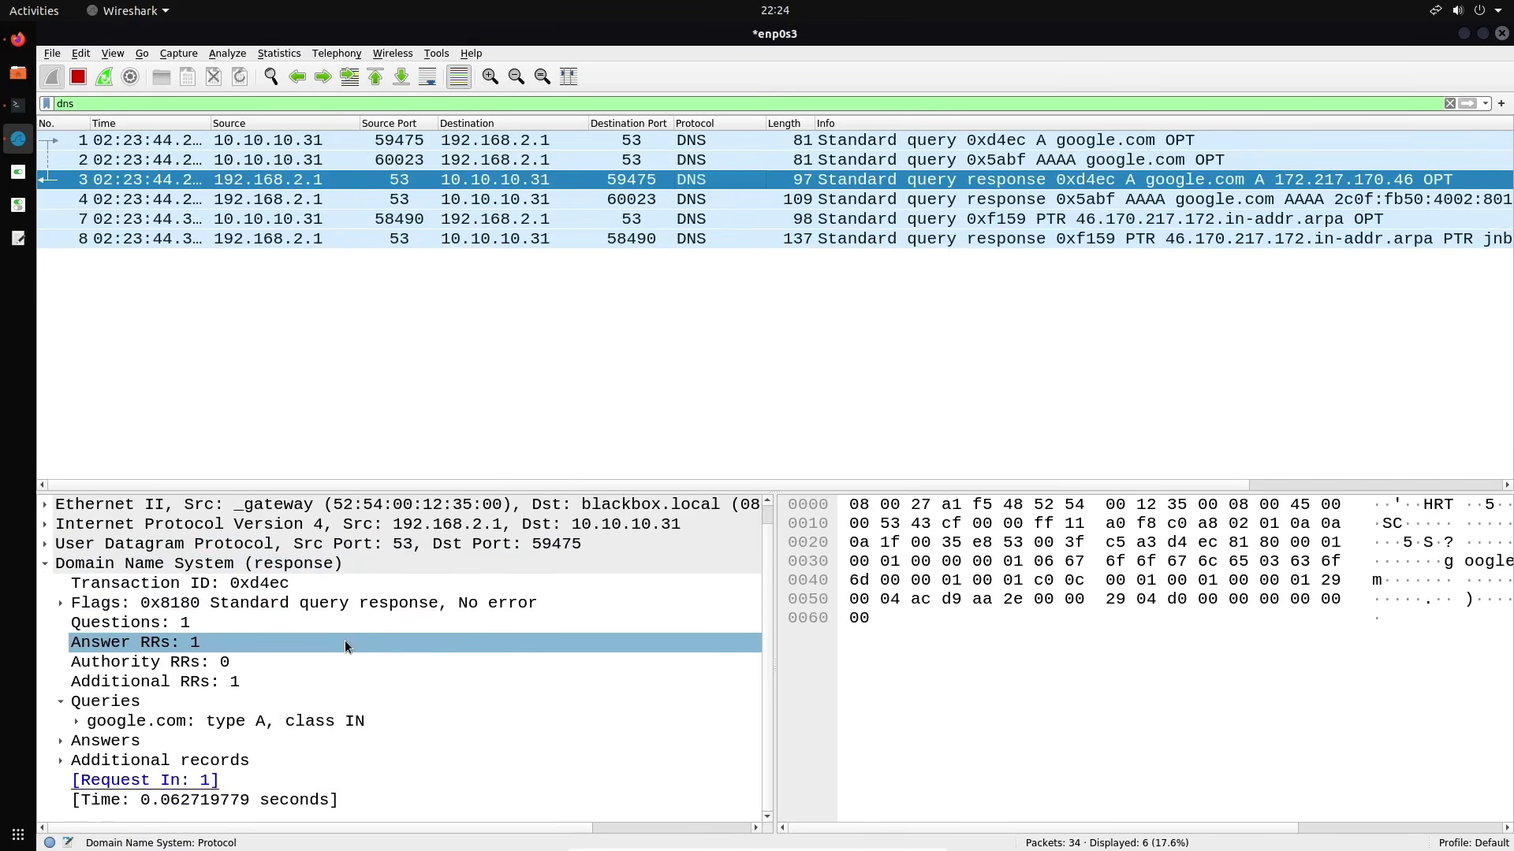
pyautogui.click(79, 723)
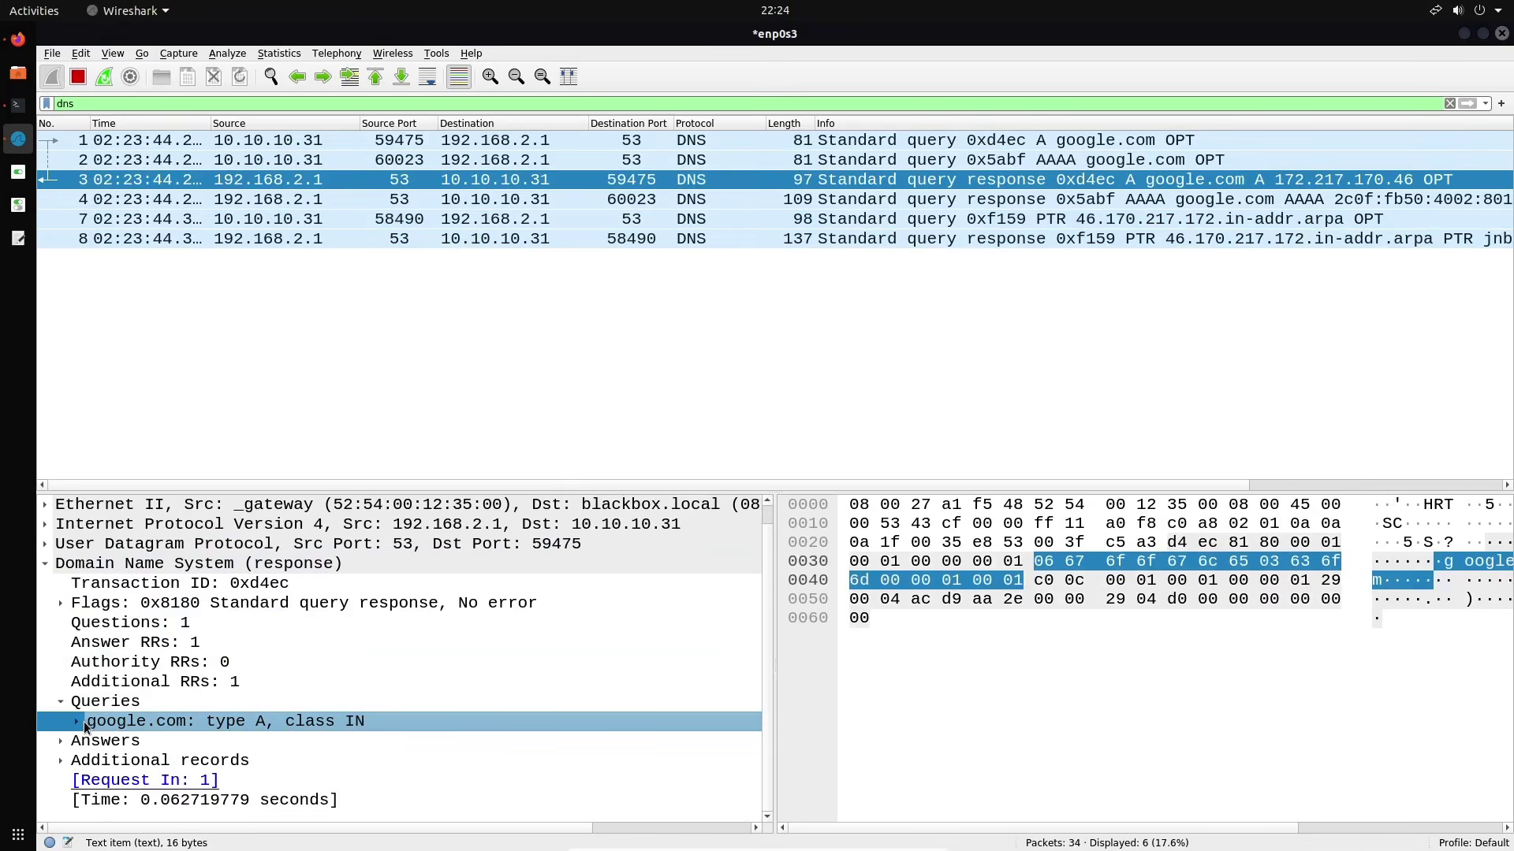
pyautogui.scroll(-1, 291, 768)
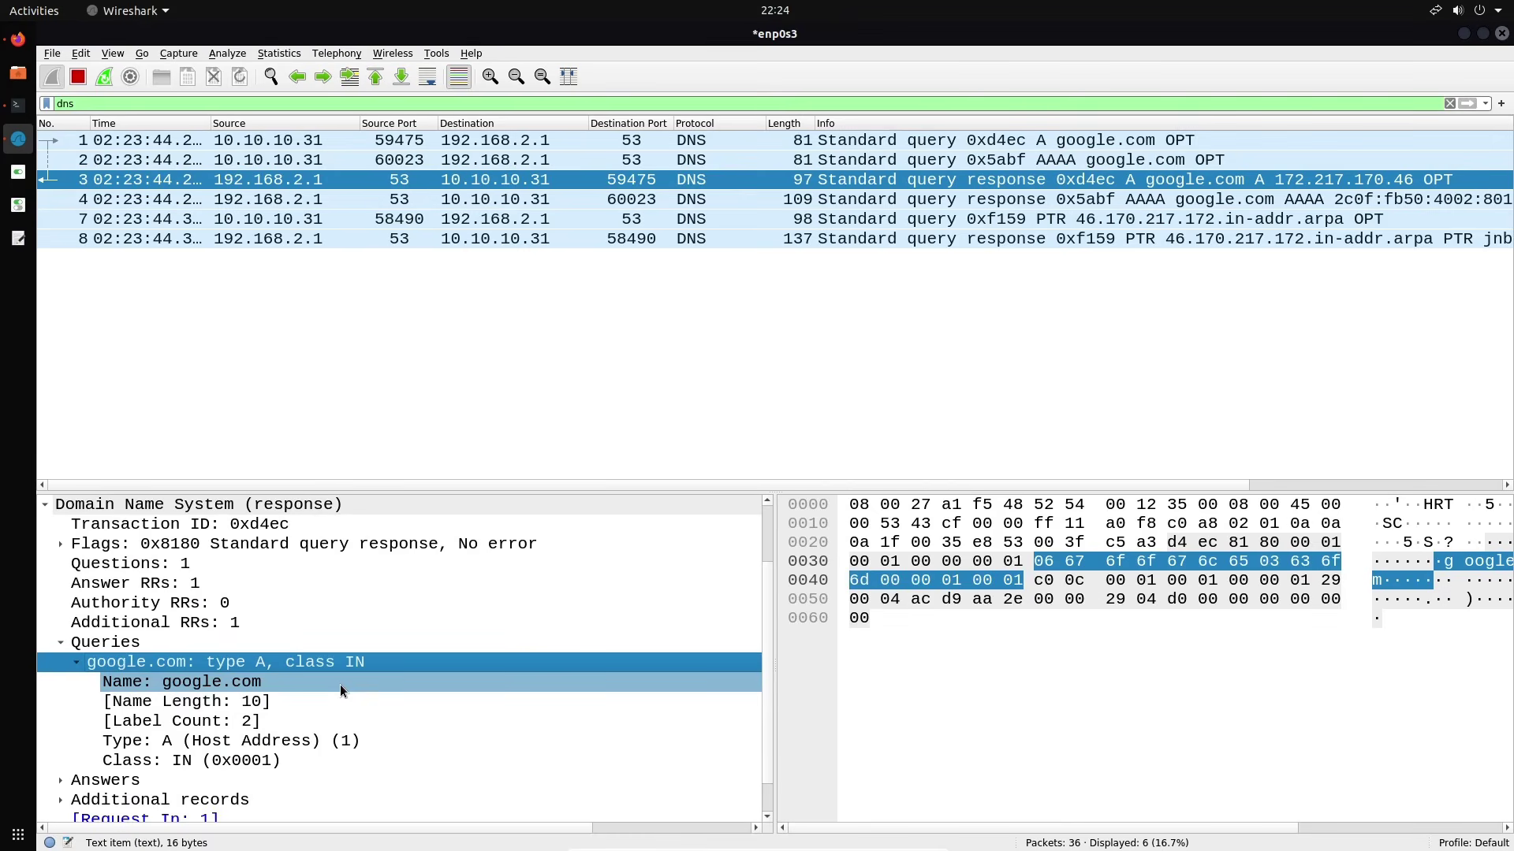
pyautogui.scroll(2, 339, 684)
pyautogui.scroll(-2, 339, 685)
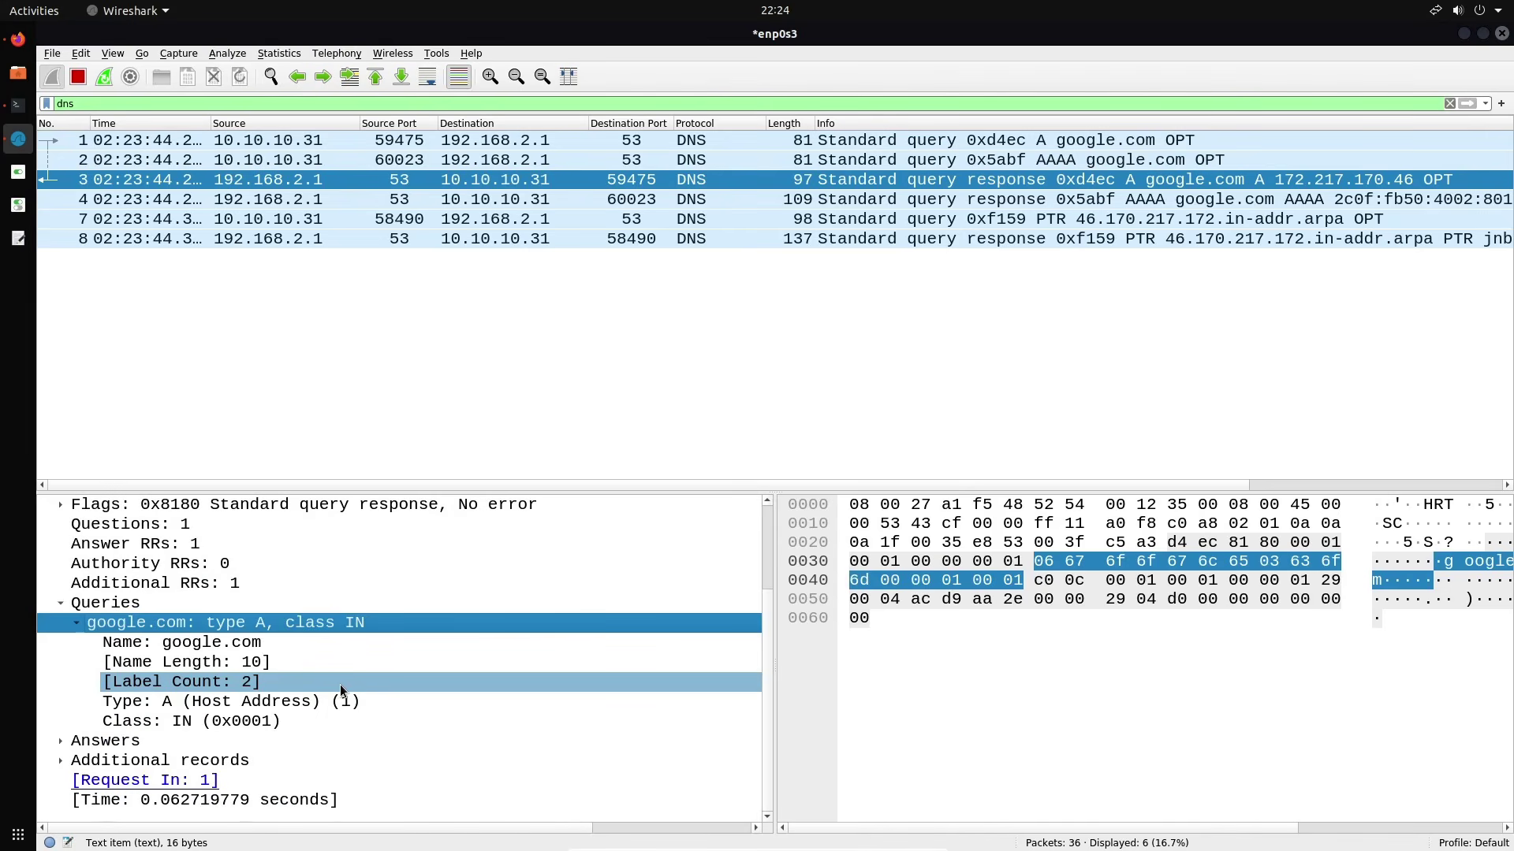
pyautogui.click(62, 741)
pyautogui.scroll(-1, 339, 711)
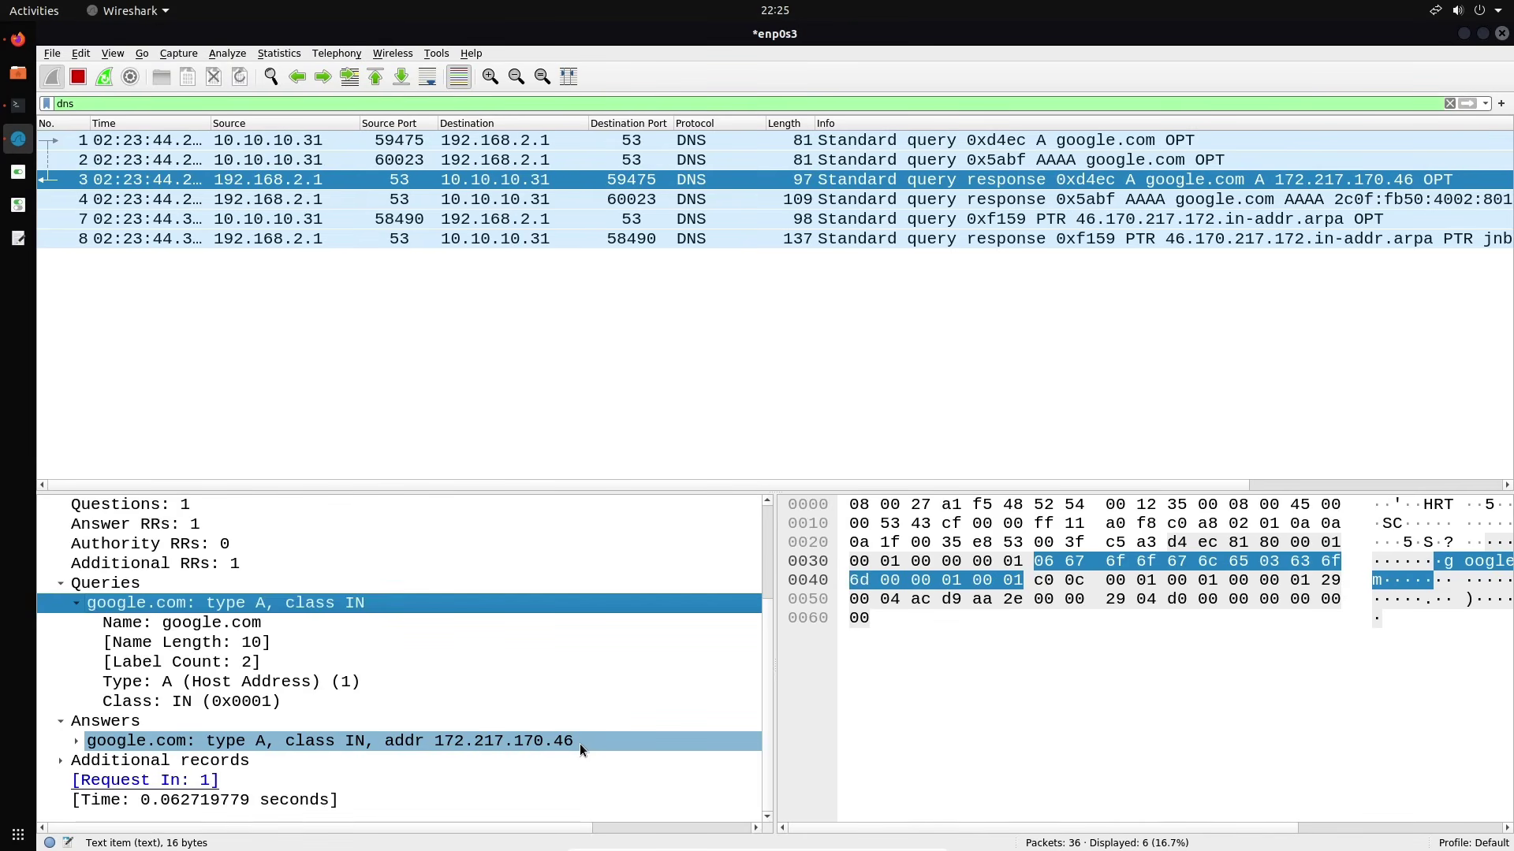
pyautogui.click(761, 204)
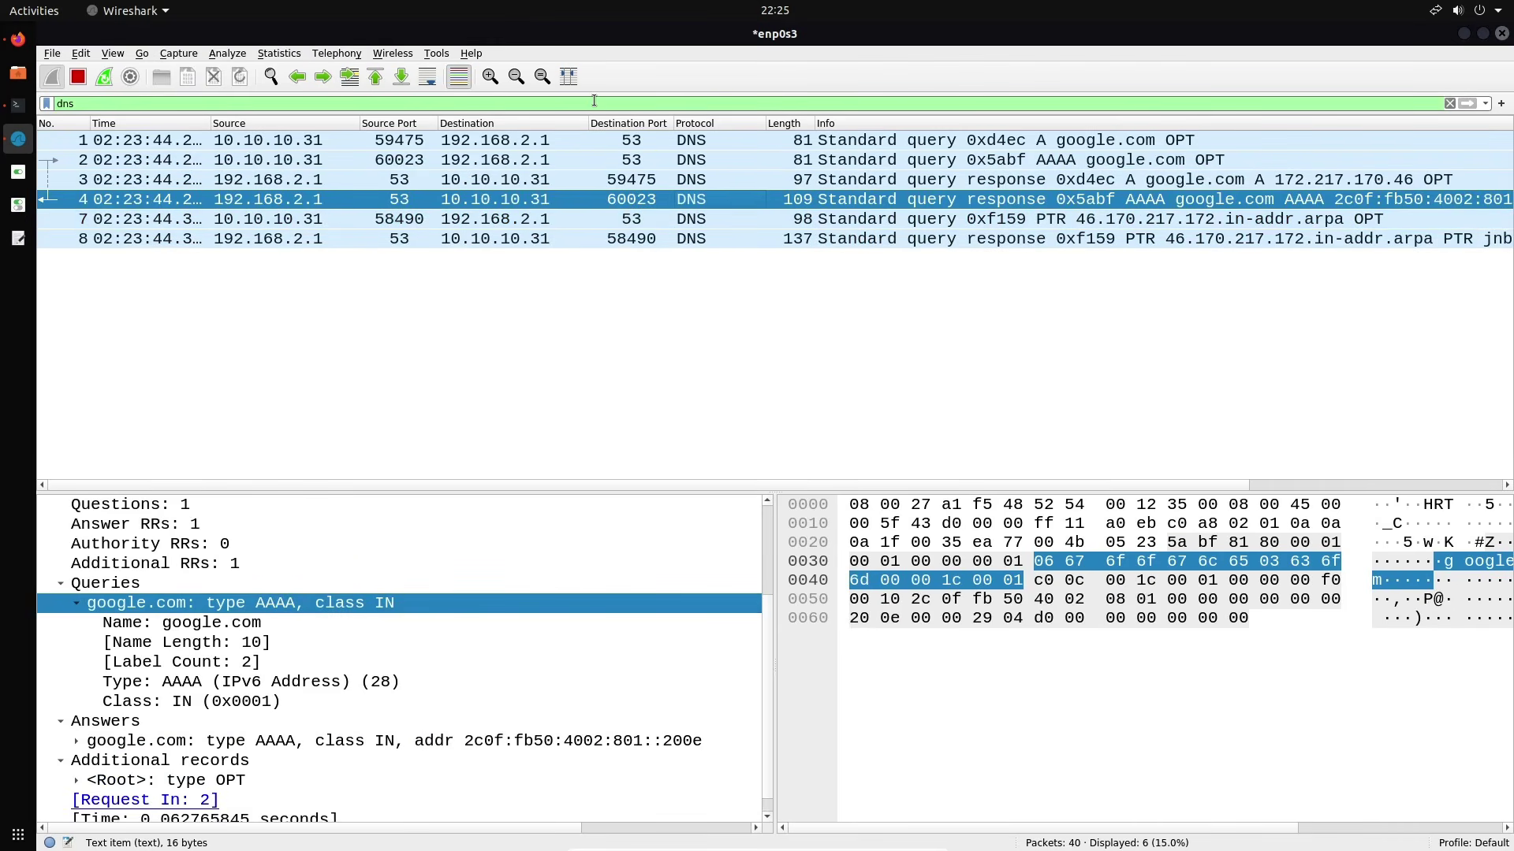
# Filter by dns.a and check packet 46's mozilla answer address 34.117.237.239
pyautogui.write('.')
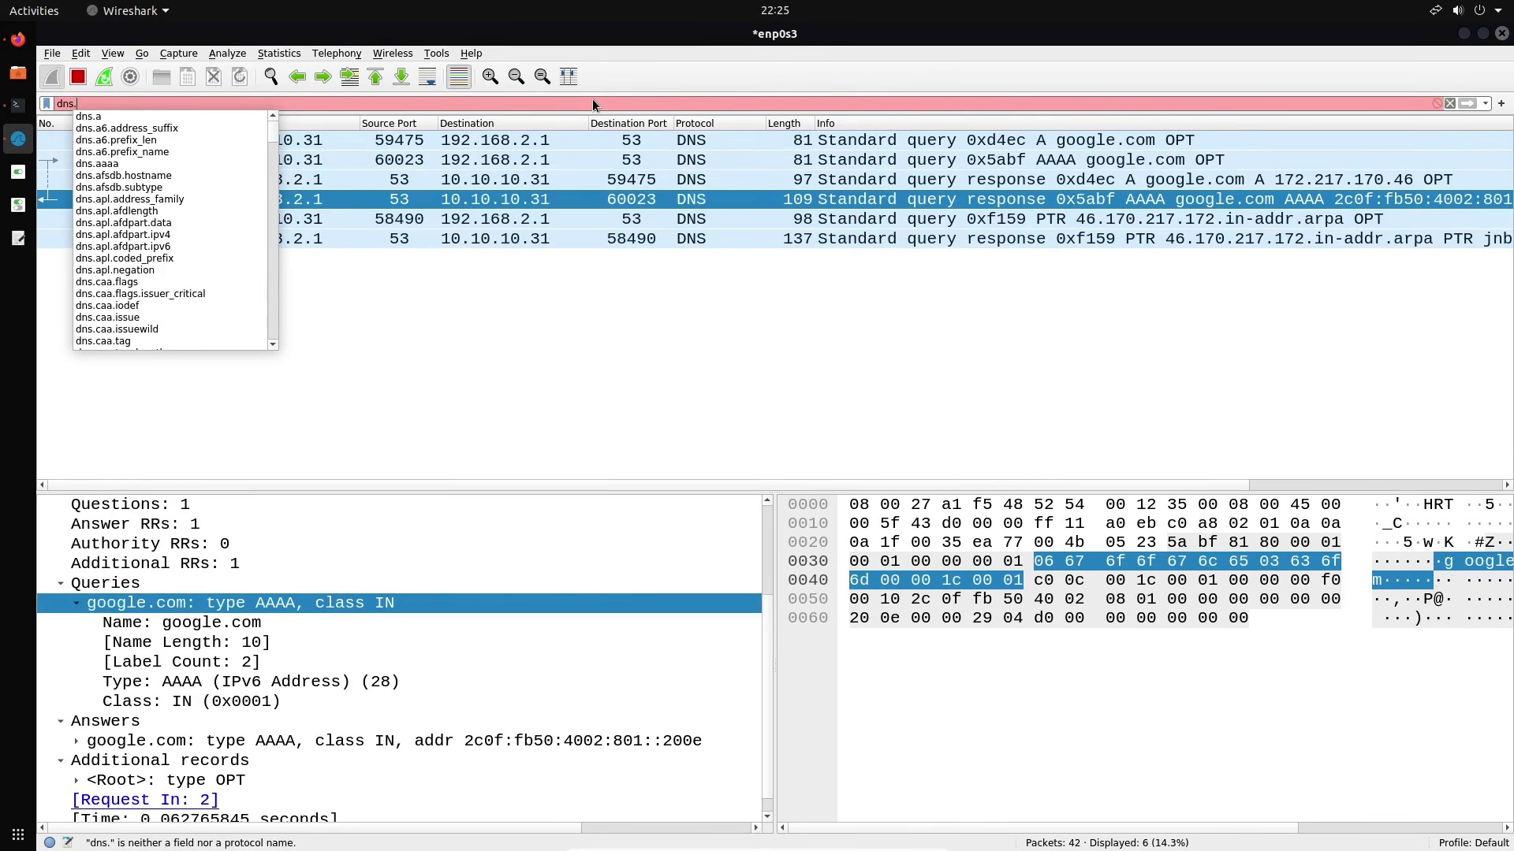
pyautogui.press('Down')
pyautogui.press('Return')
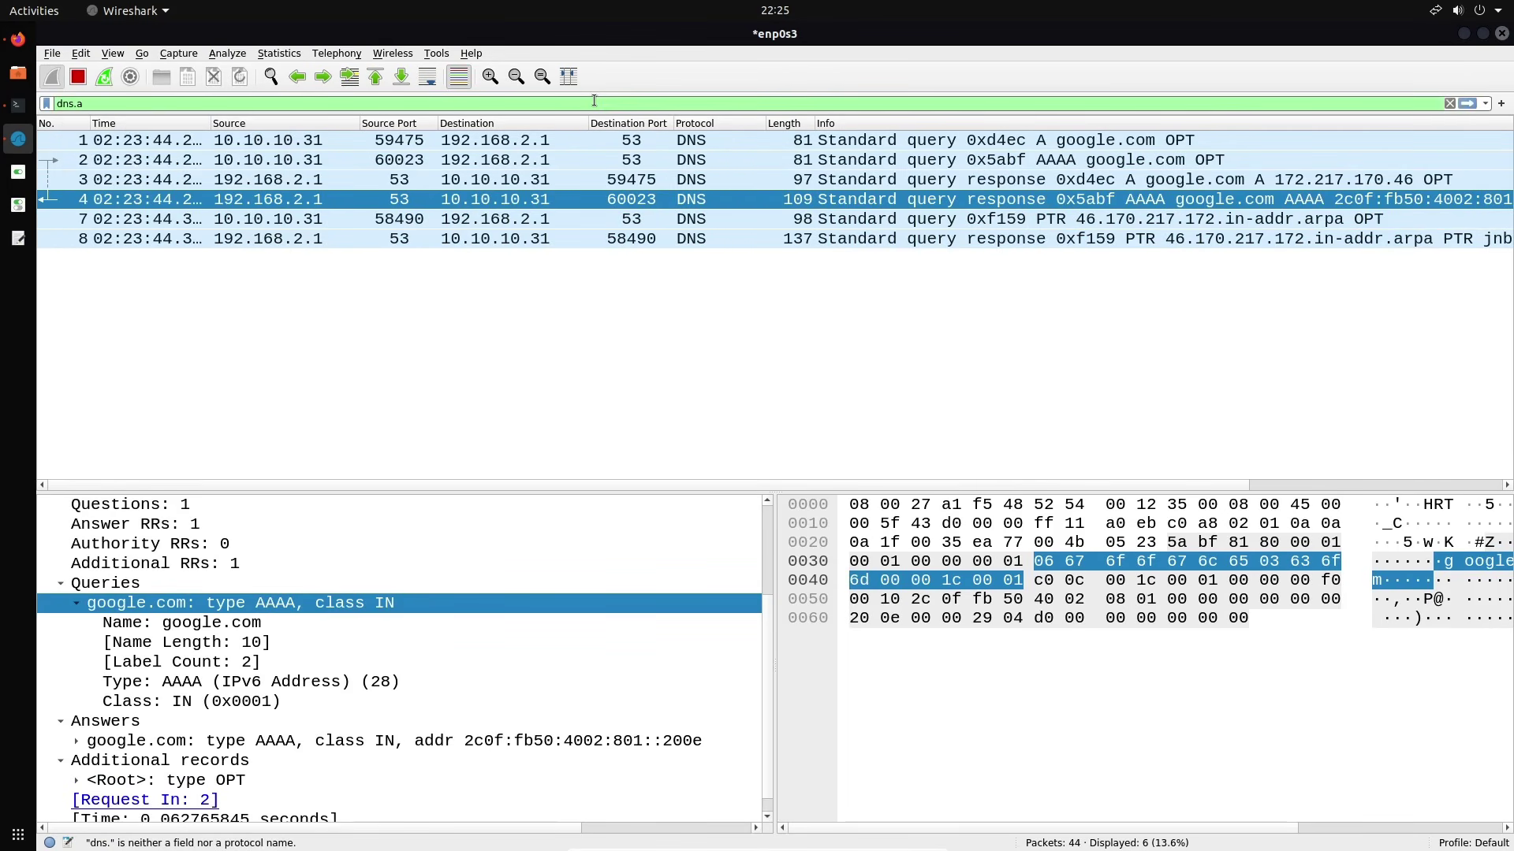
pyautogui.press('Return')
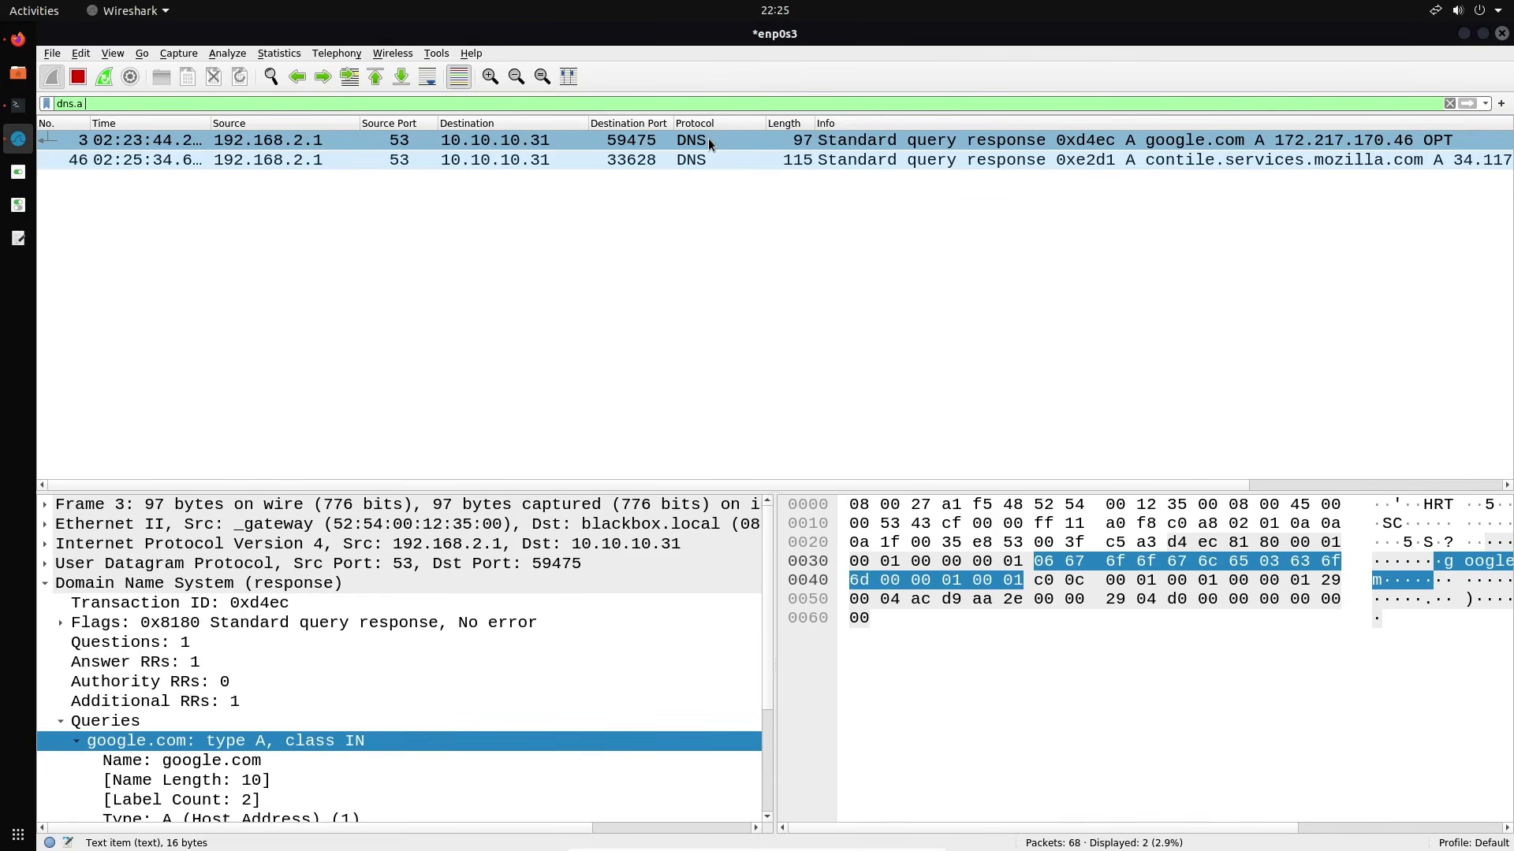
pyautogui.click(770, 158)
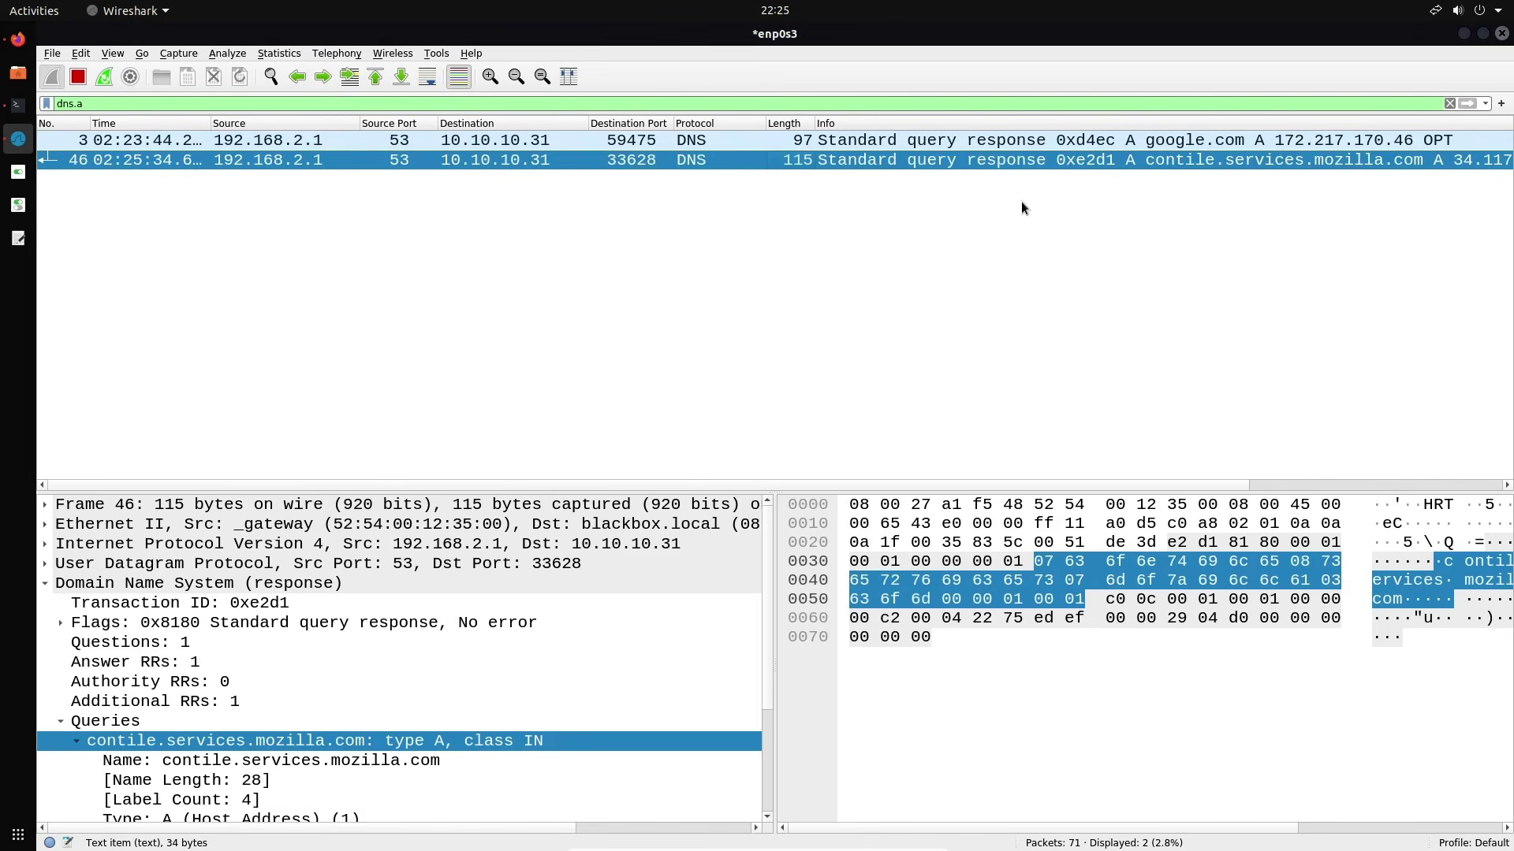
pyautogui.scroll(-3, 481, 611)
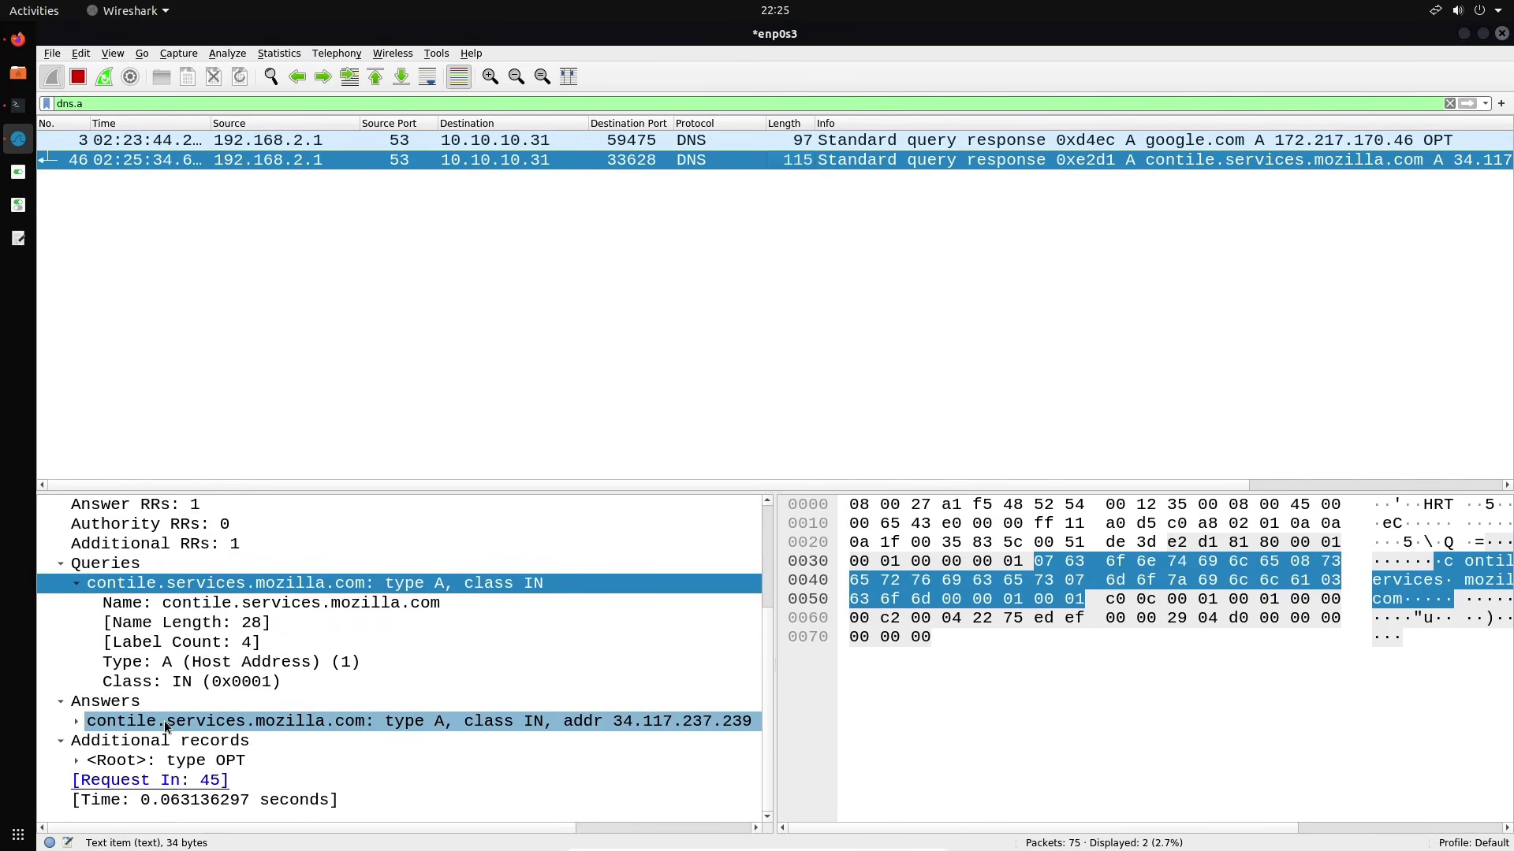
# Clear the display filter so all 75 packets show again
pyautogui.hotkey('ctrl', 'a')
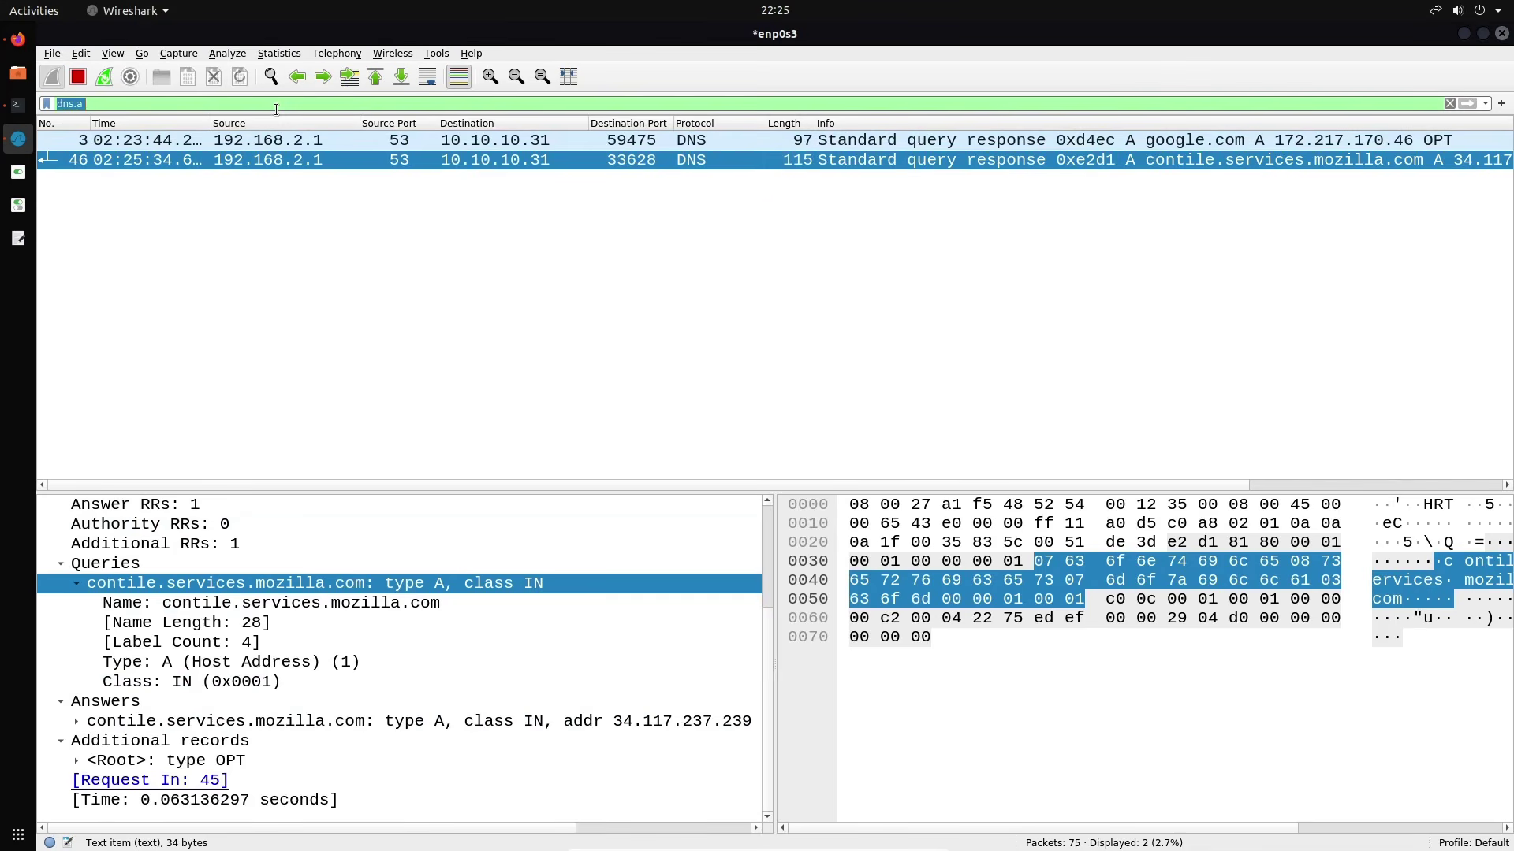
pyautogui.press('BackSpace')
pyautogui.press('Return')
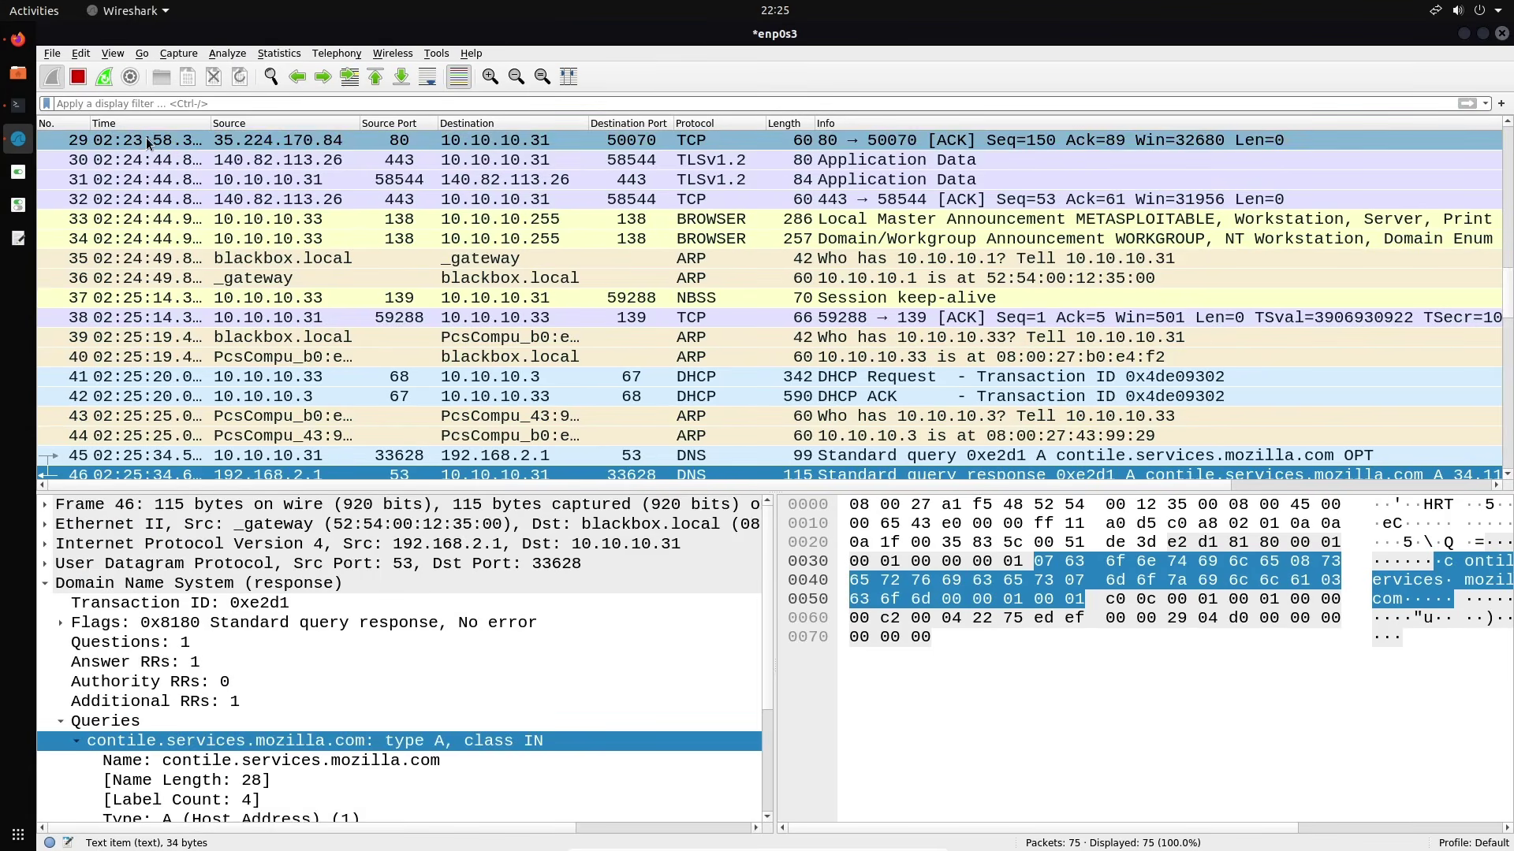
pyautogui.click(183, 104)
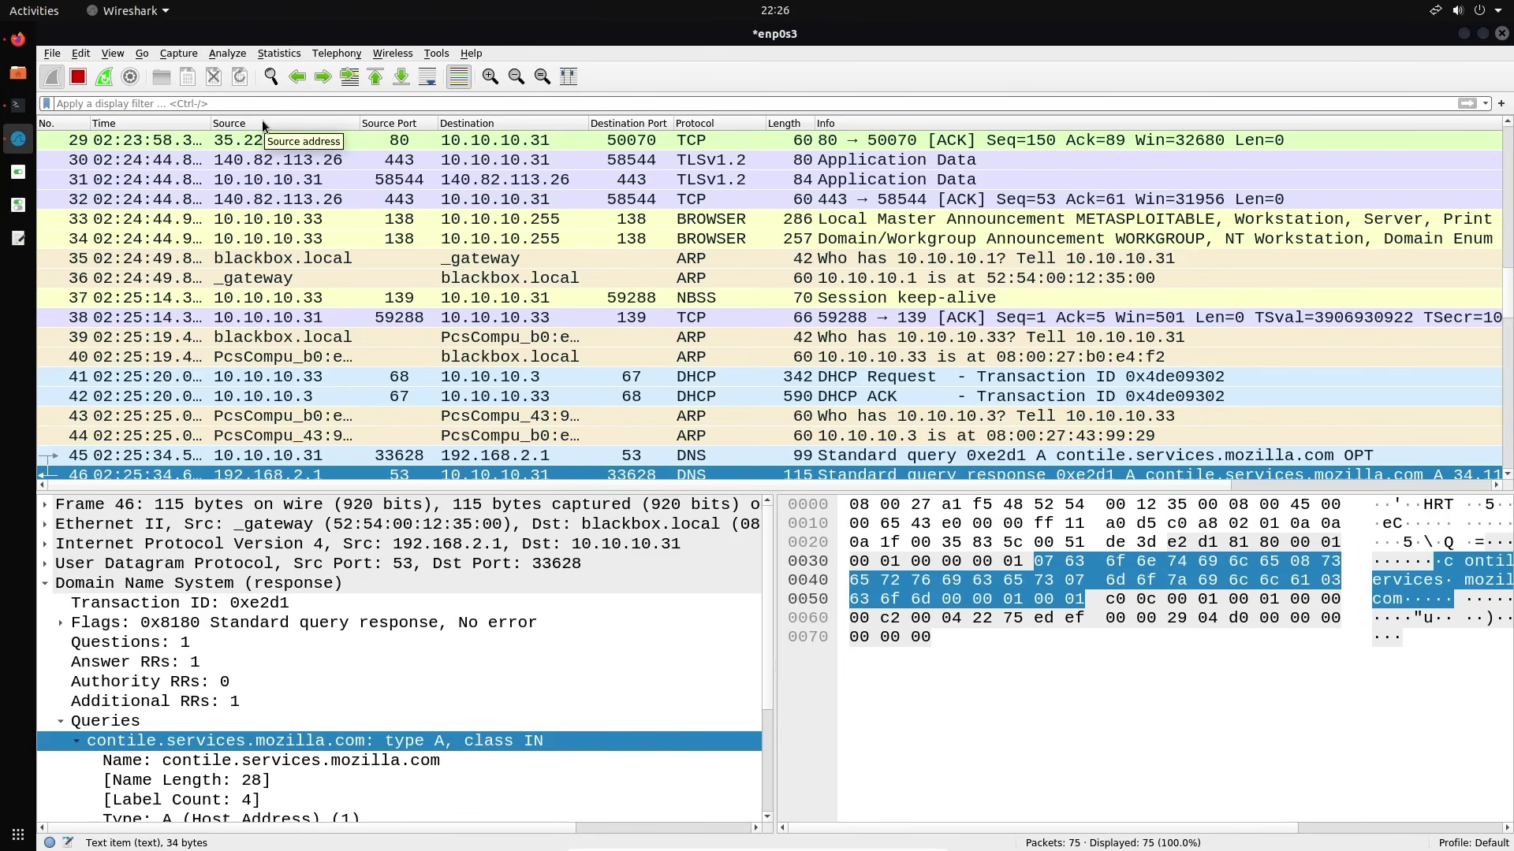
# Enter 'ftp 10.10.10.33' at the Terminator prompt, not yet run
pyautogui.click(18, 105)
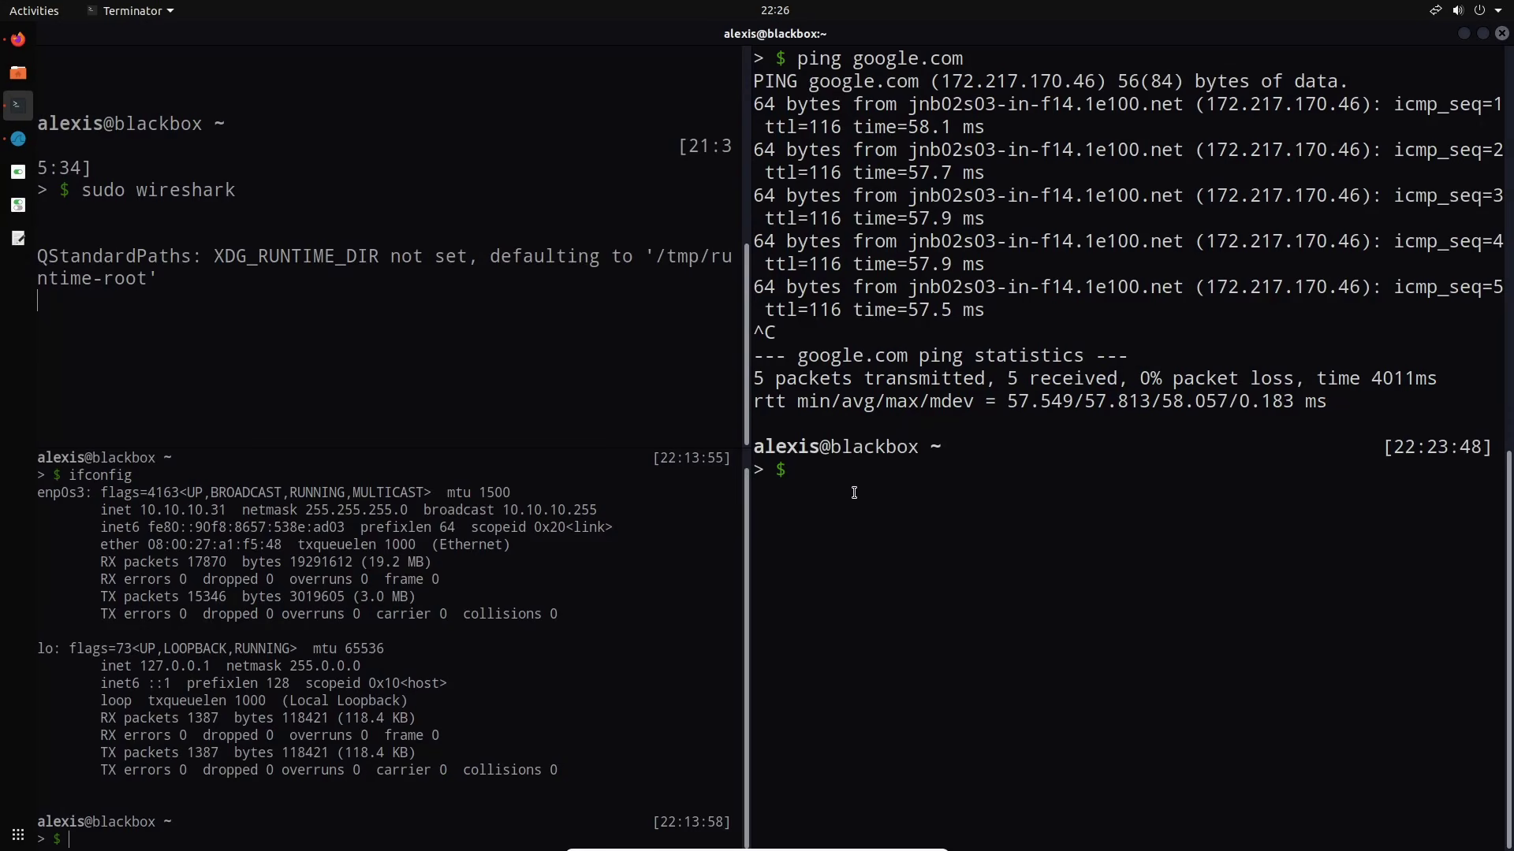
pyautogui.write('ftp 10.10.10.33 21')
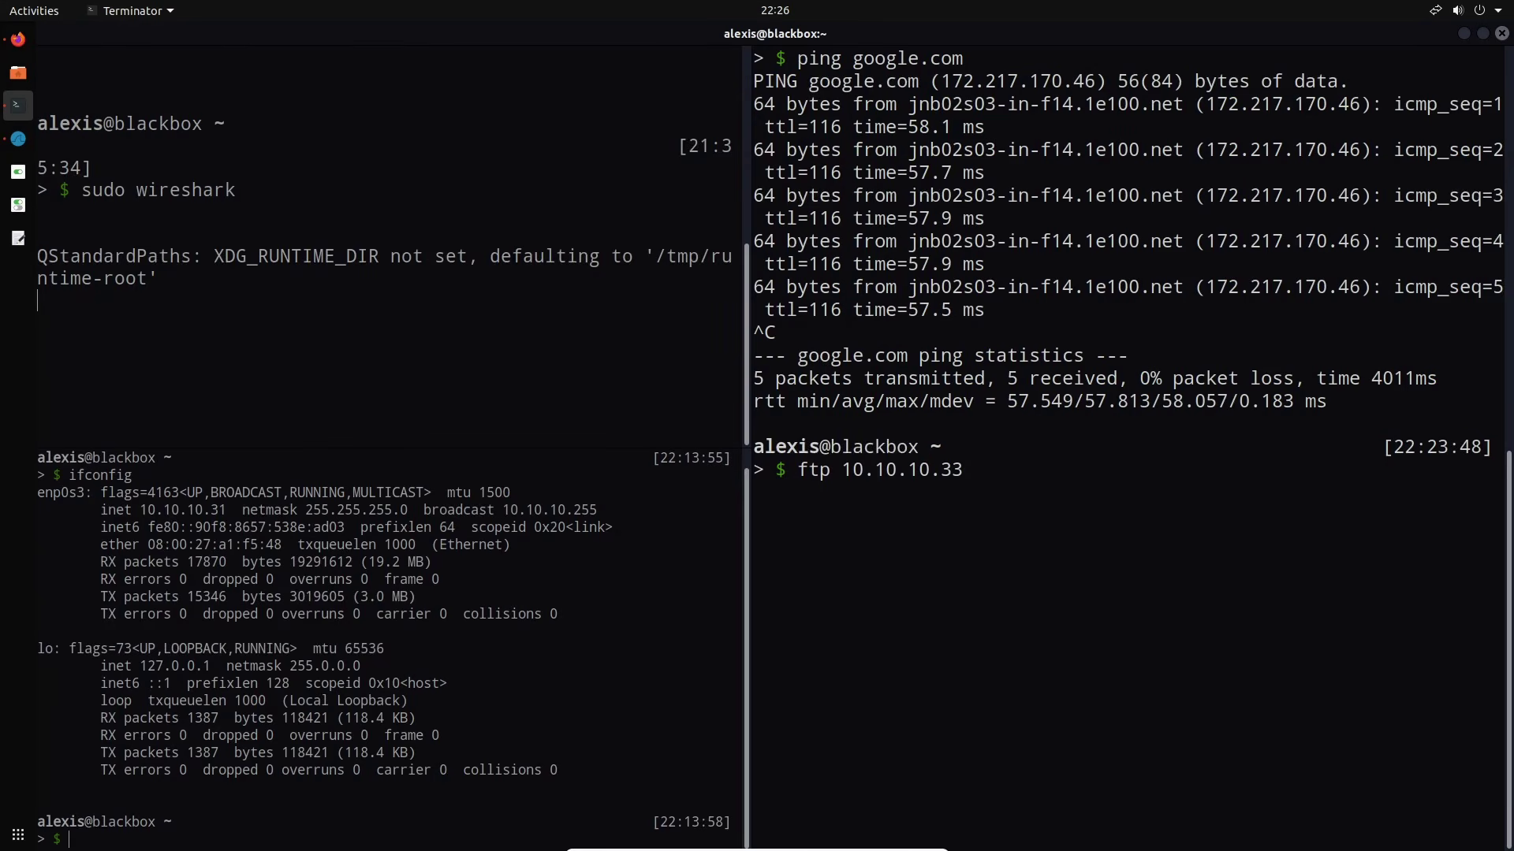
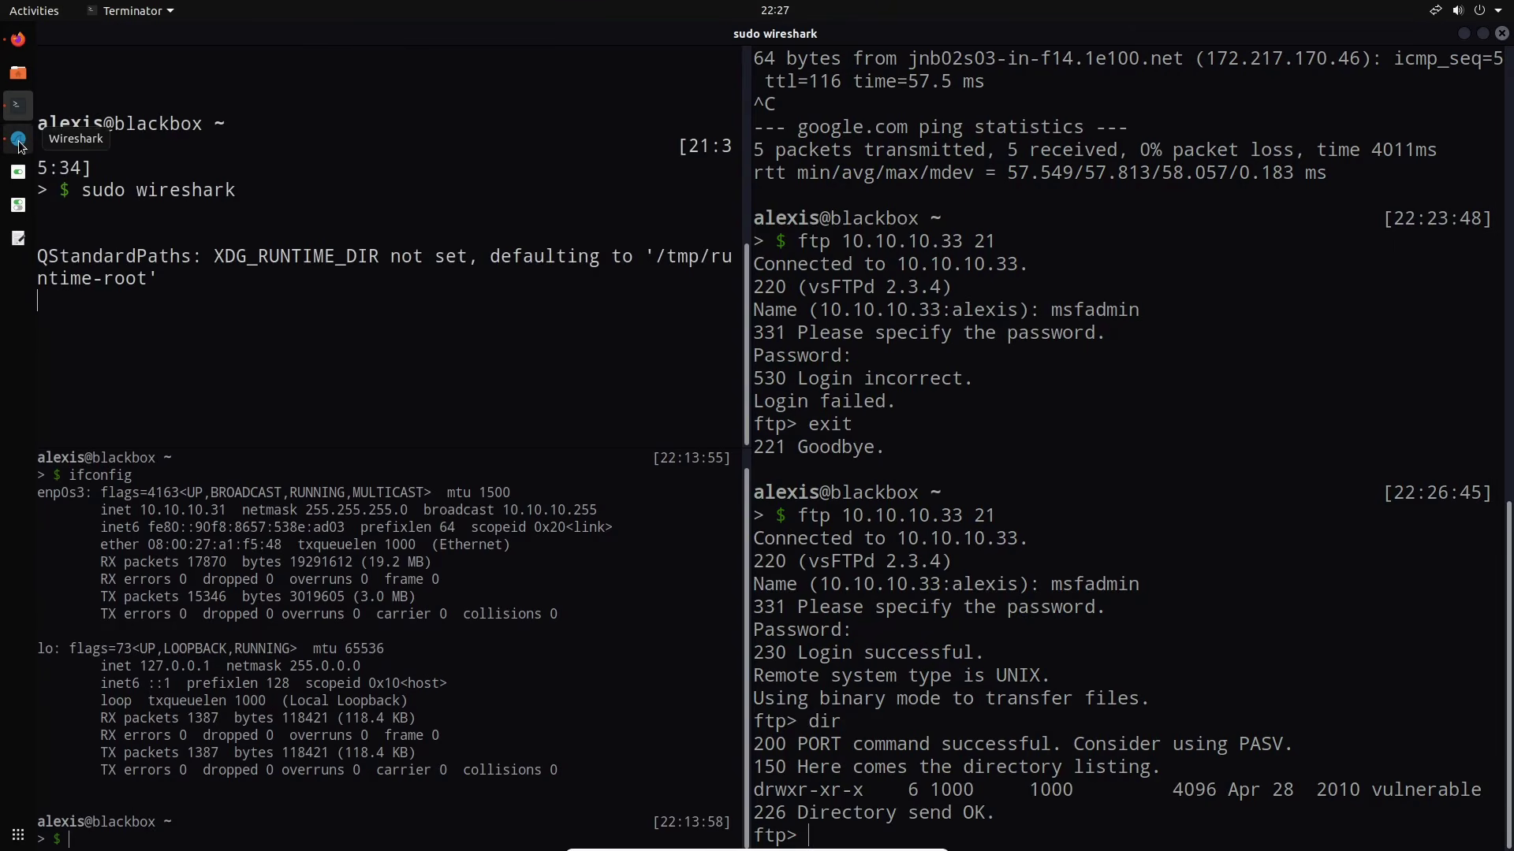
# Filter the Wireshark live capture with 'ftp' so only the 21 FTP packets show
pyautogui.click(19, 142)
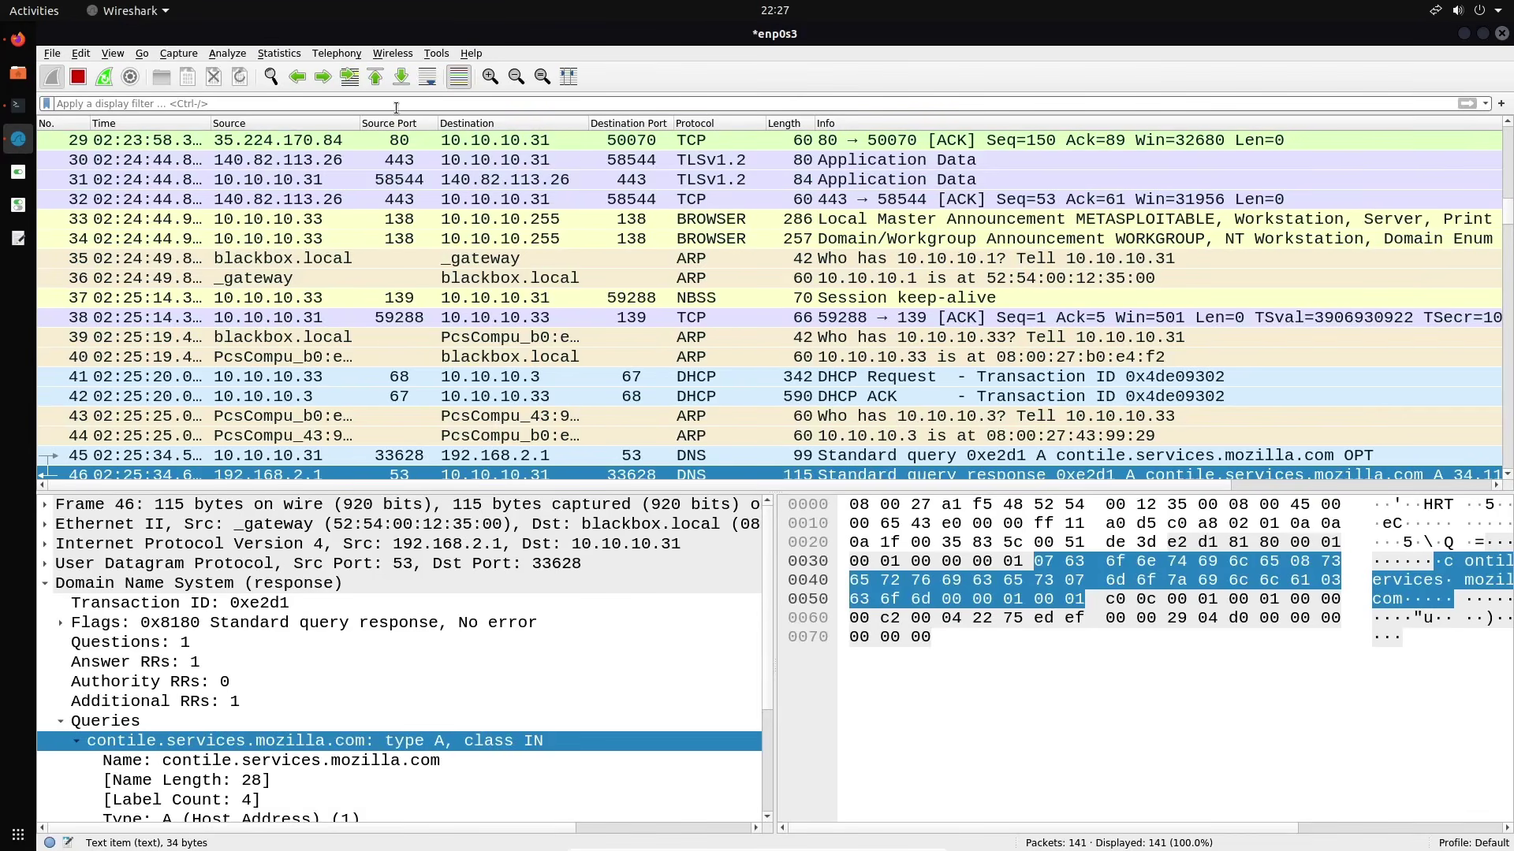
pyautogui.write('ftp')
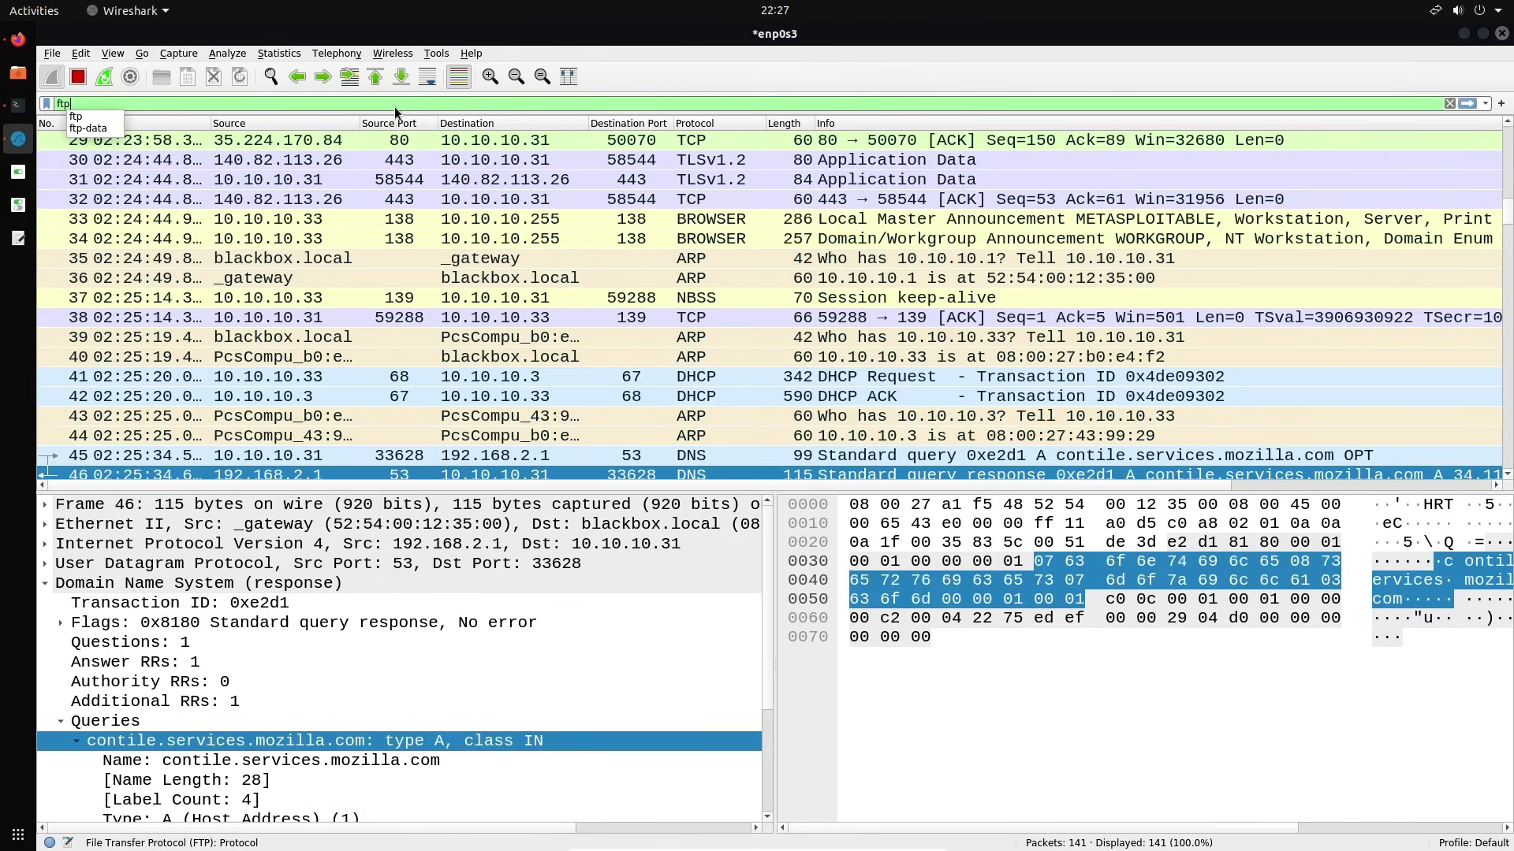
pyautogui.press('Return')
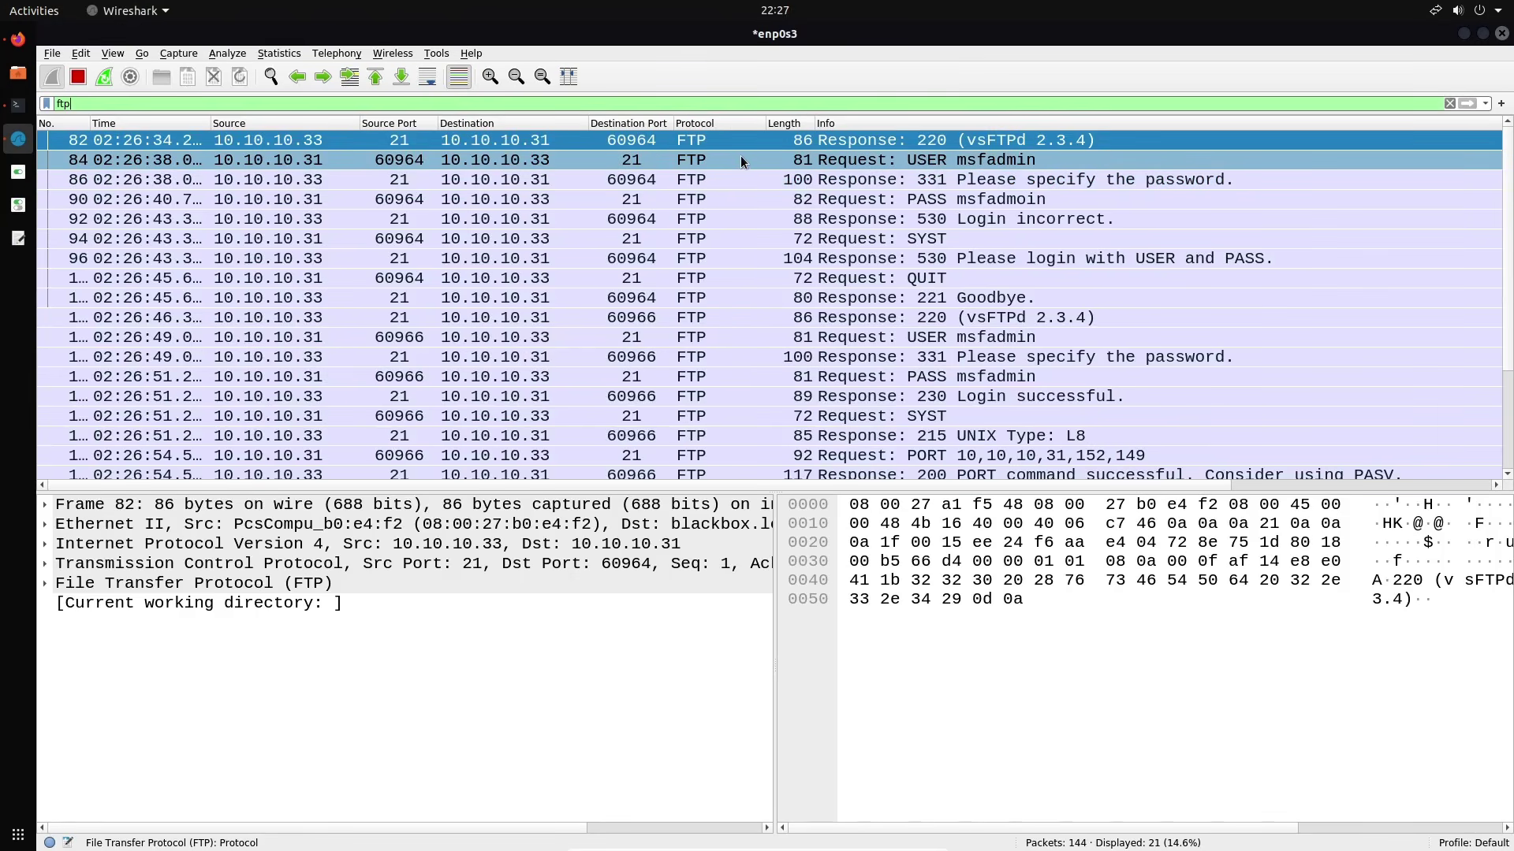
# Select the USER login request and expand its File Transfer Protocol details to reveal the username
pyautogui.click(740, 160)
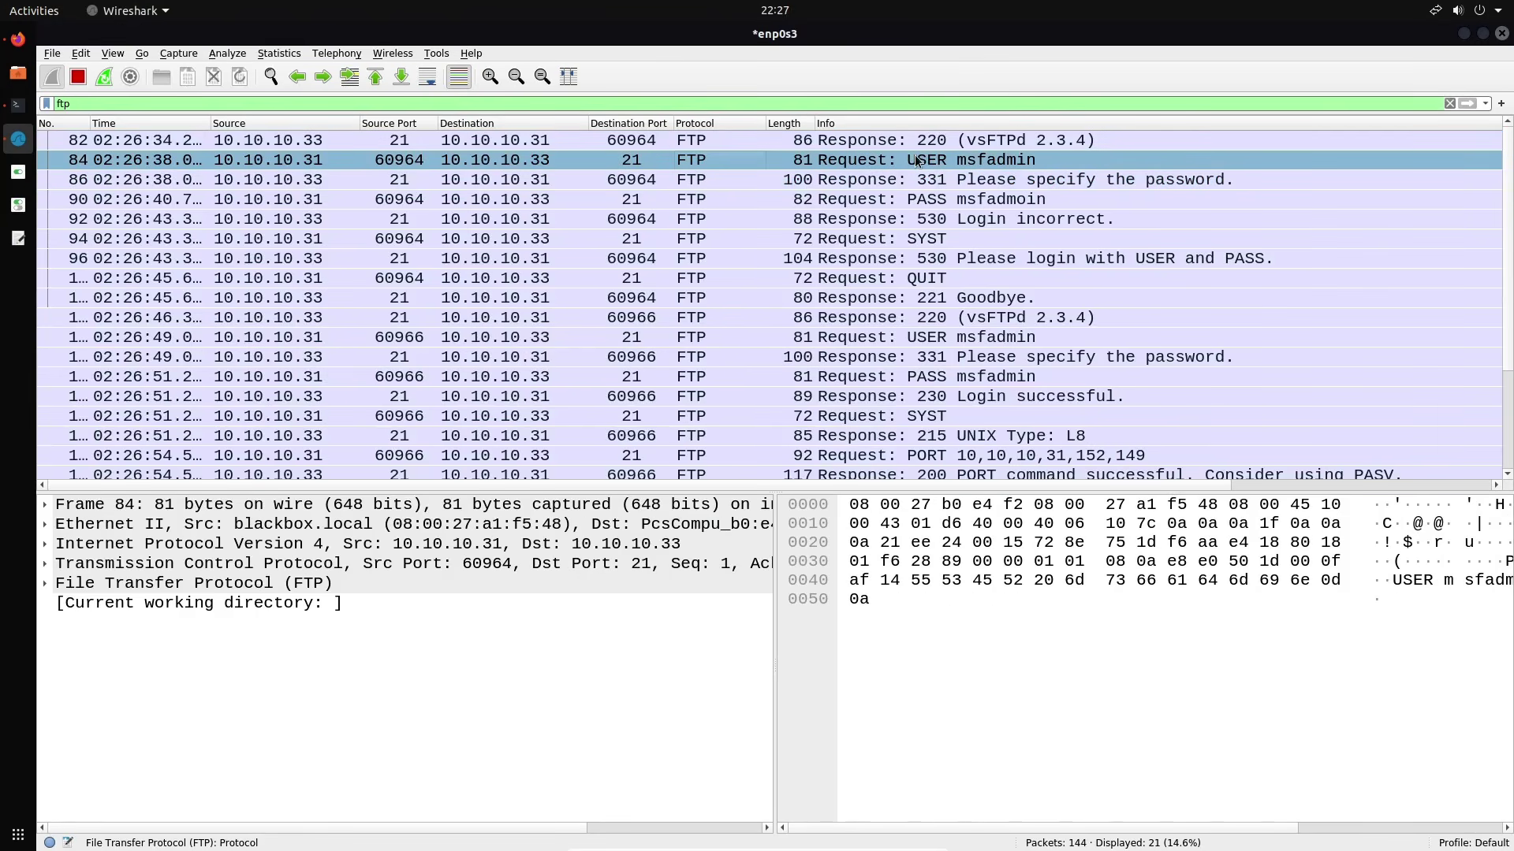
pyautogui.doubleClick(99, 583)
pyautogui.click(97, 623)
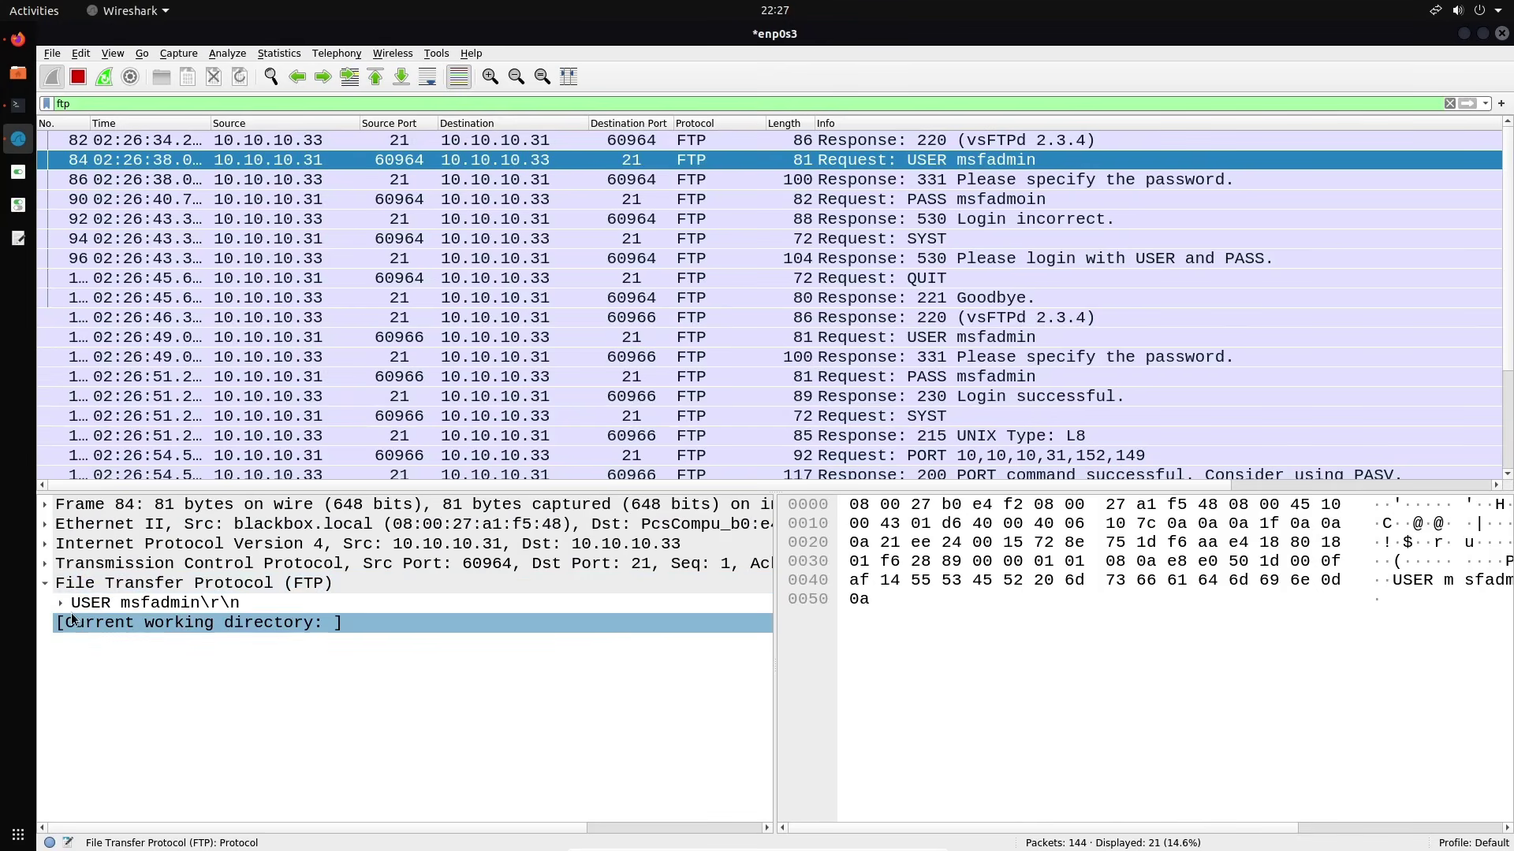
pyautogui.doubleClick(79, 604)
pyautogui.click(83, 623)
pyautogui.click(201, 607)
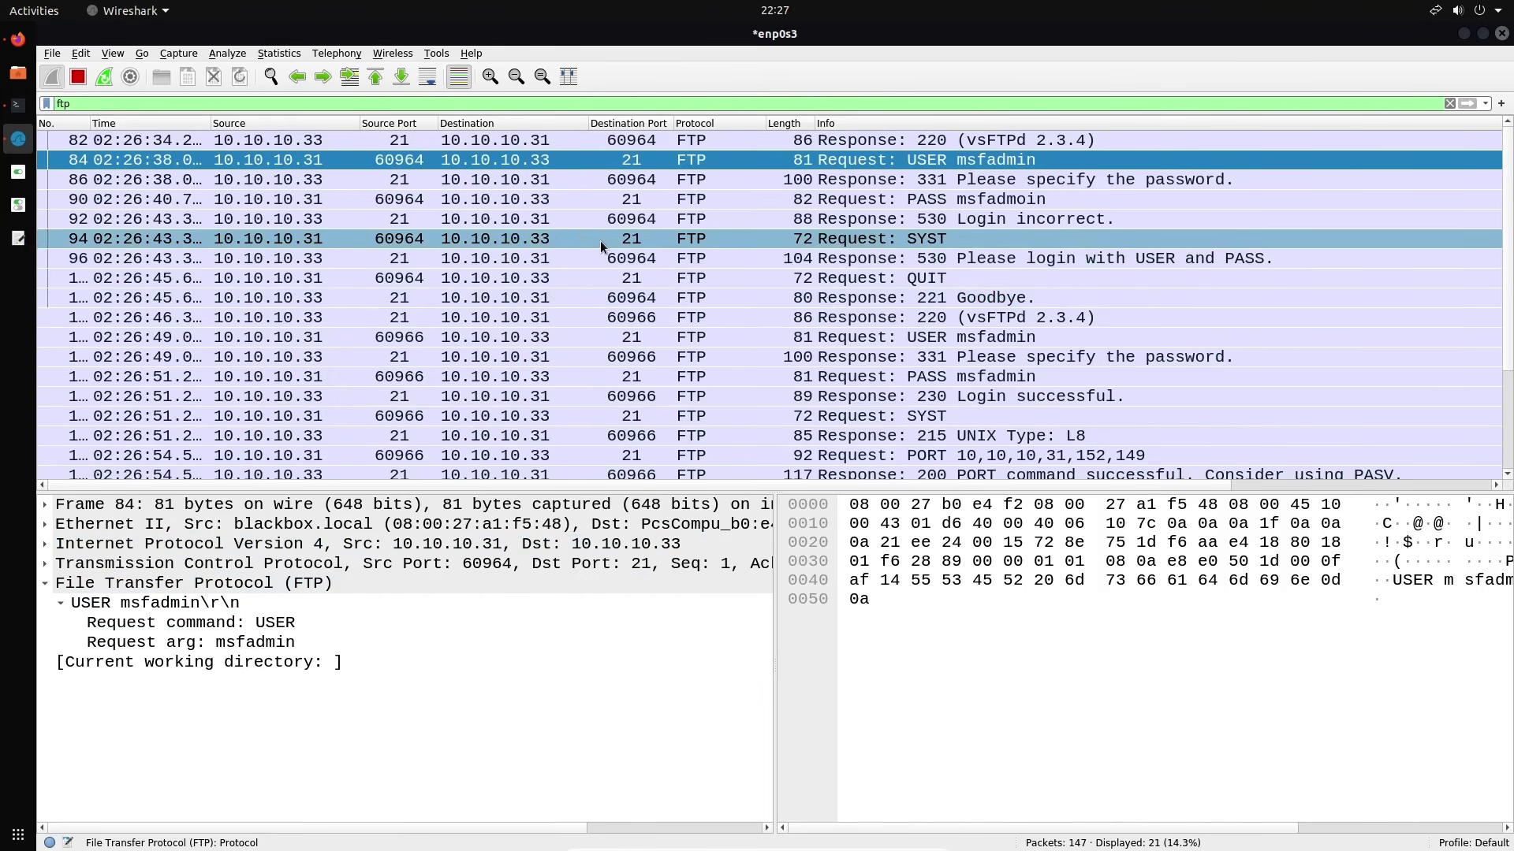
# Inspect the PASS request's plaintext password and the 530 Login incorrect reply
pyautogui.click(1010, 202)
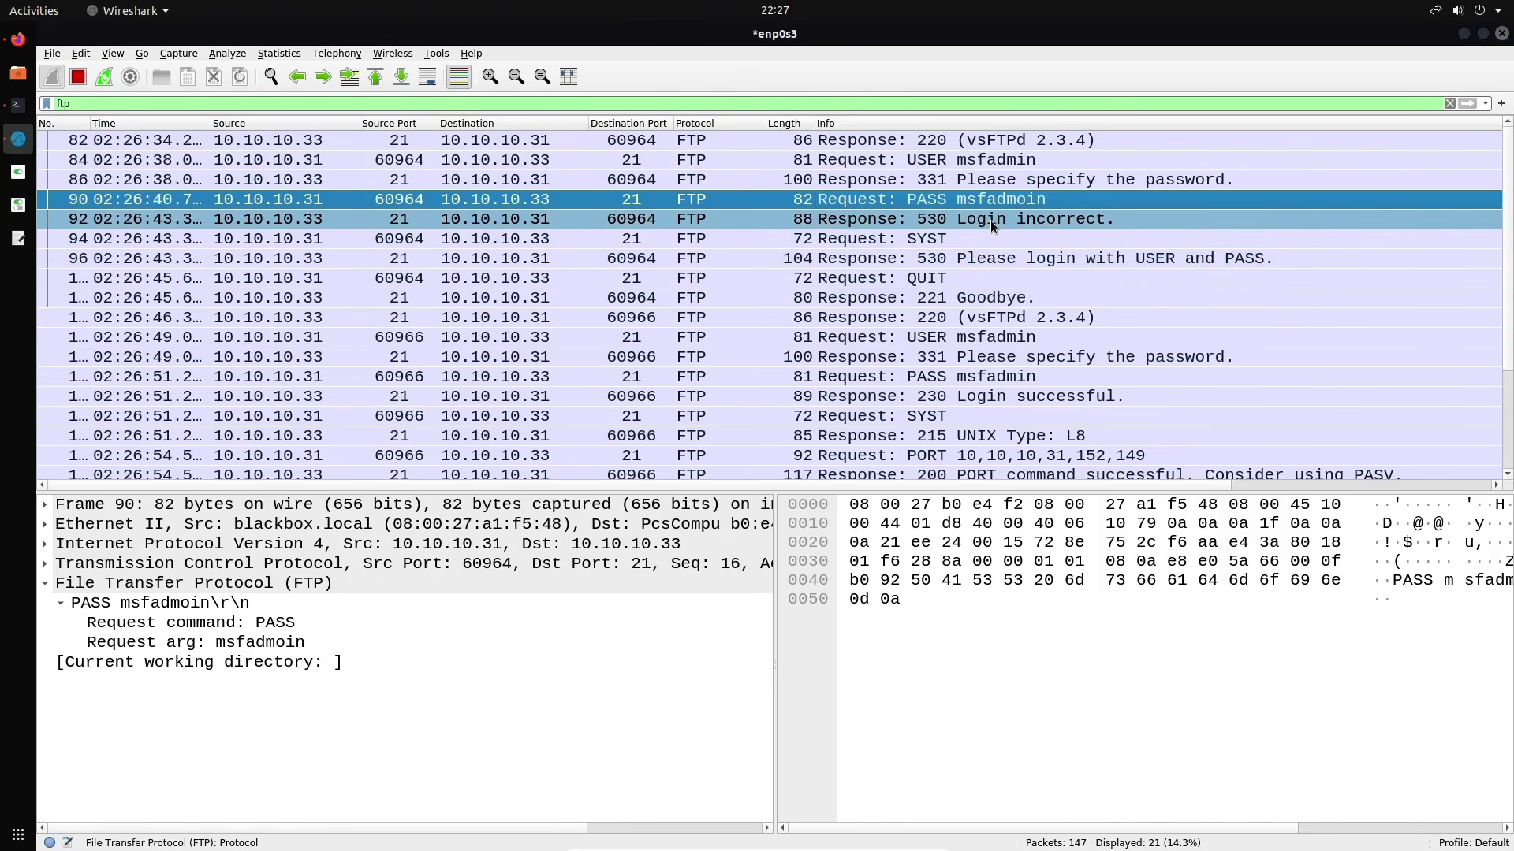
pyautogui.click(990, 219)
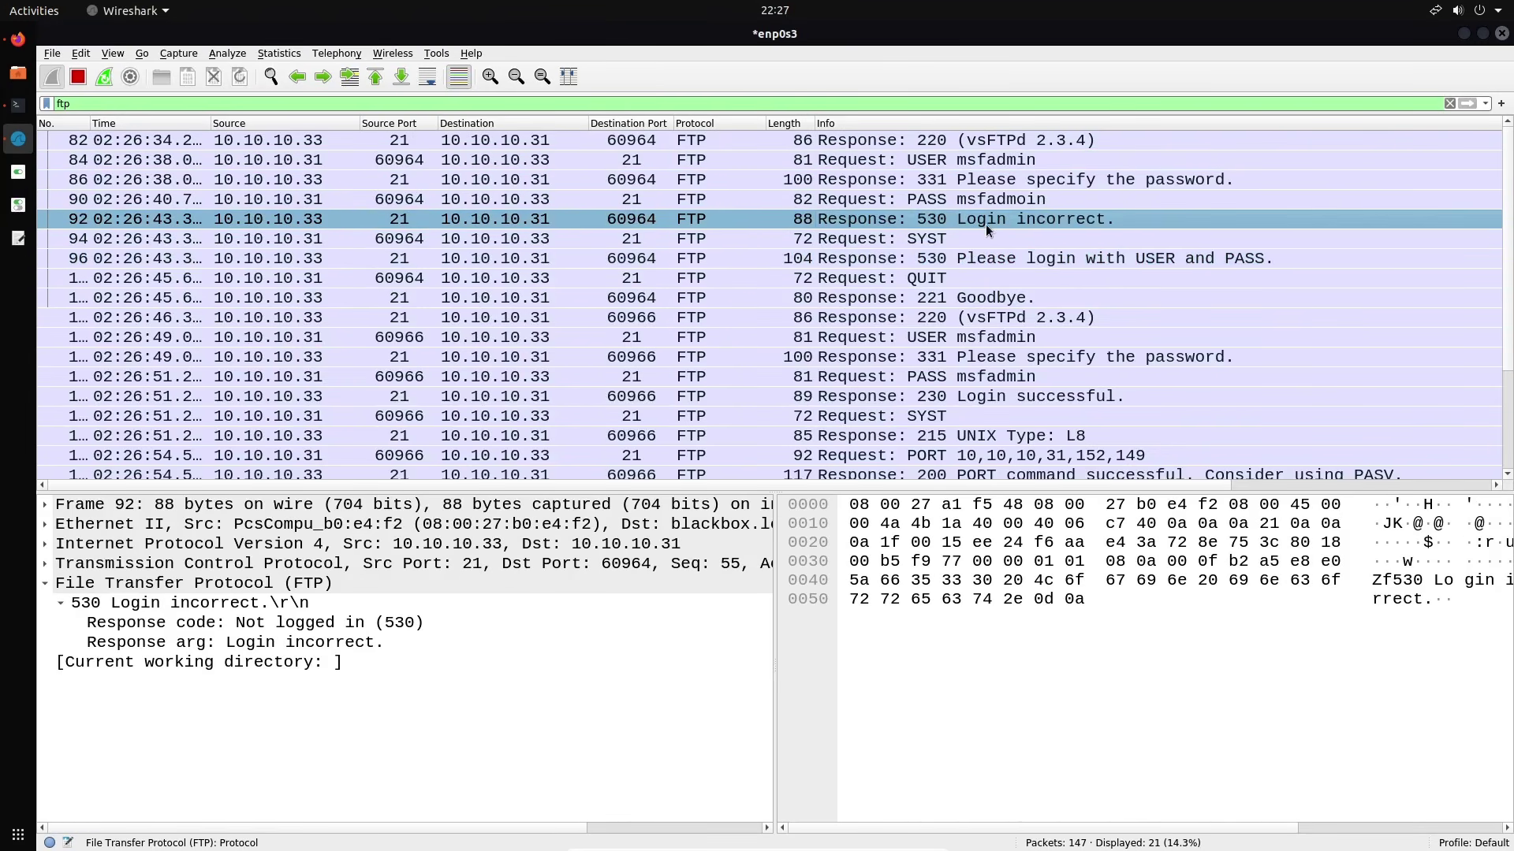
pyautogui.scroll(-1, 1009, 323)
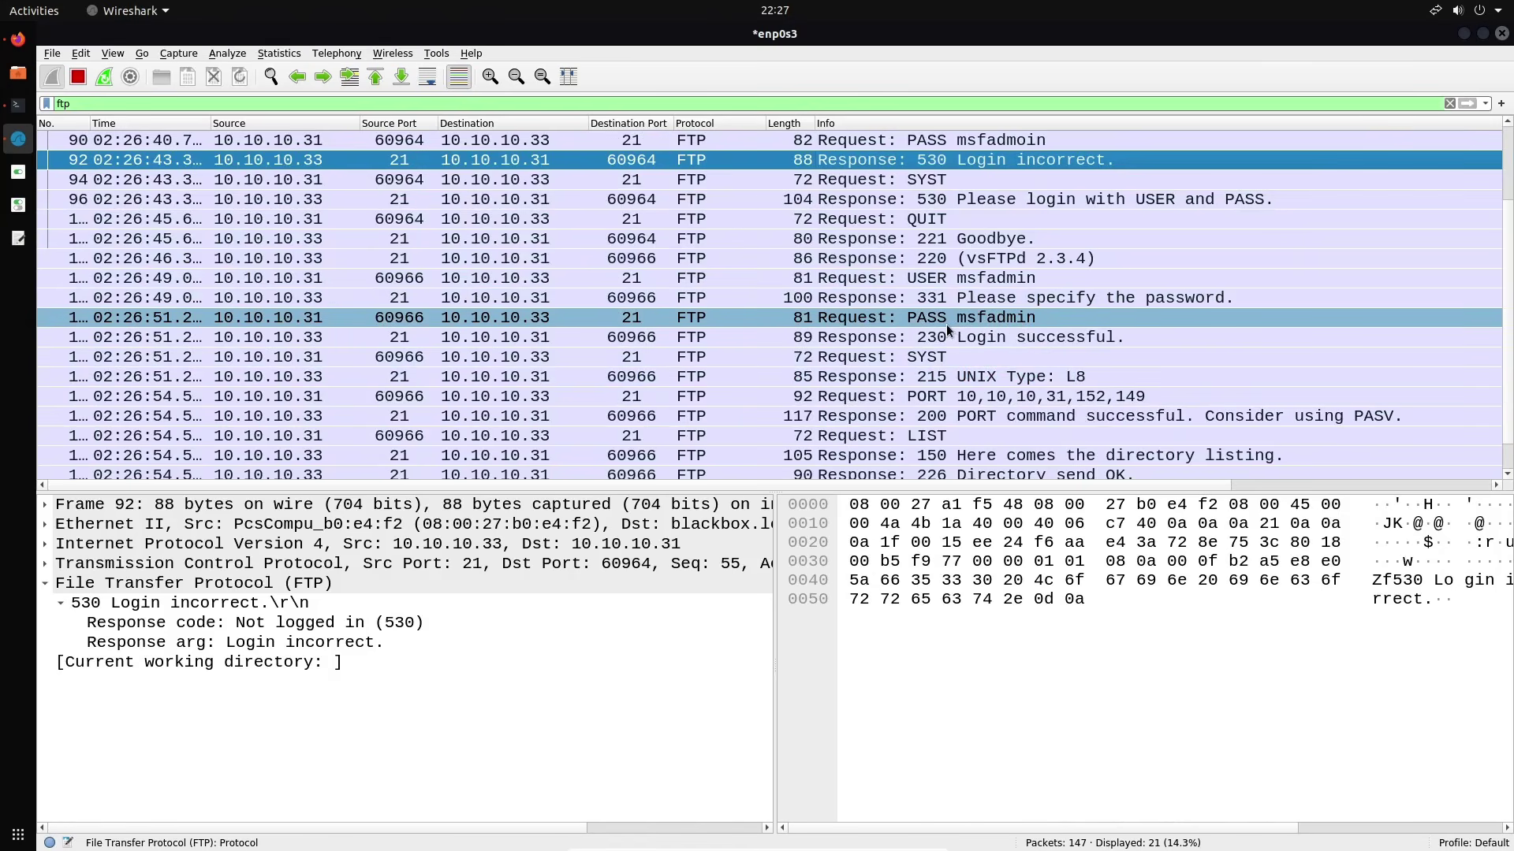
pyautogui.scroll(-1, 1076, 324)
pyautogui.scroll(2, 1076, 324)
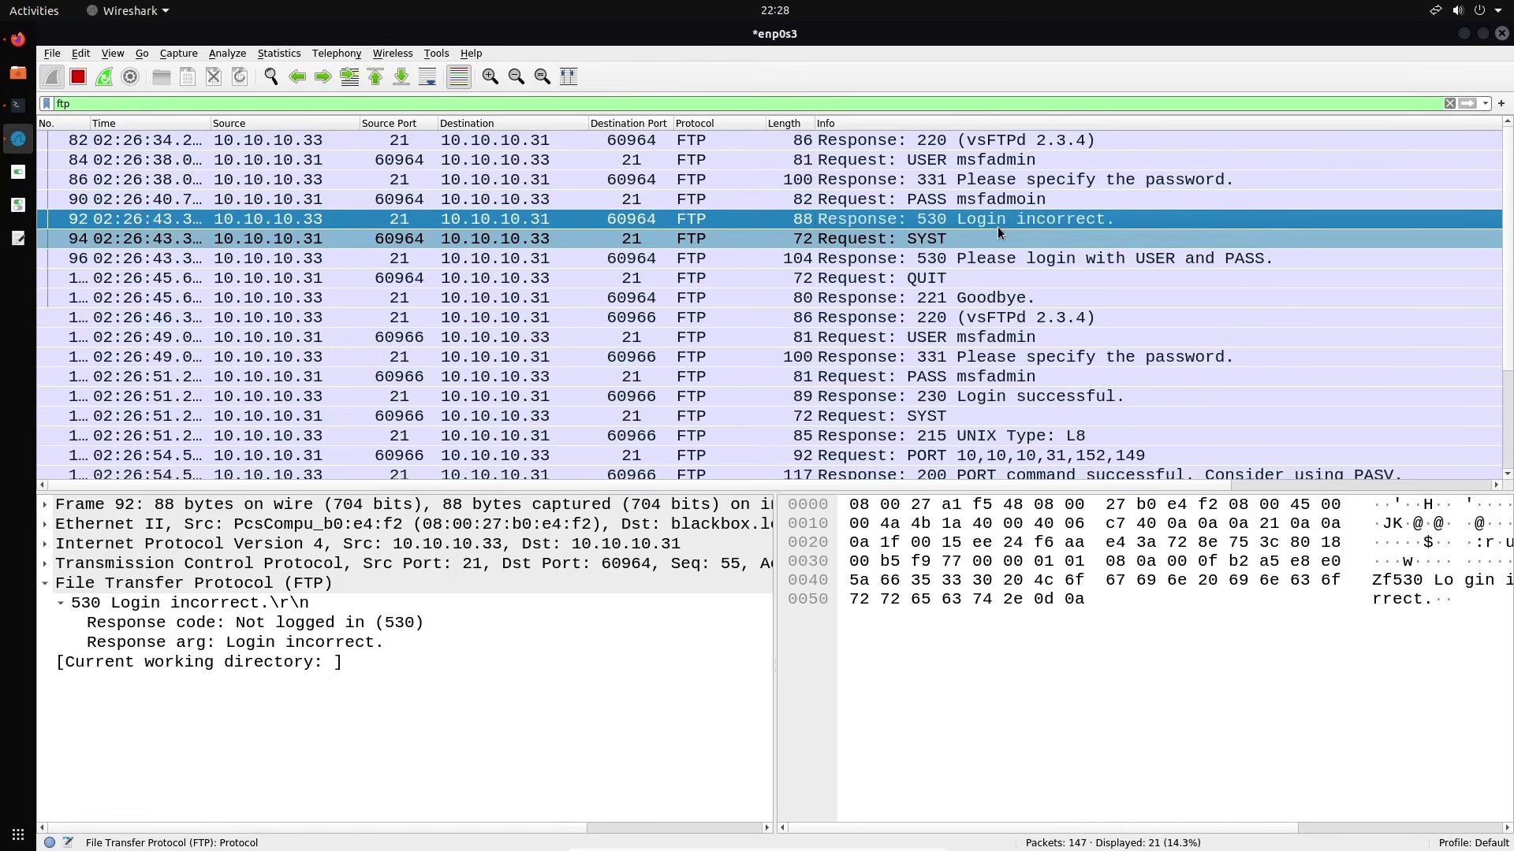
pyautogui.scroll(-2, 1042, 299)
pyautogui.scroll(2, 1042, 295)
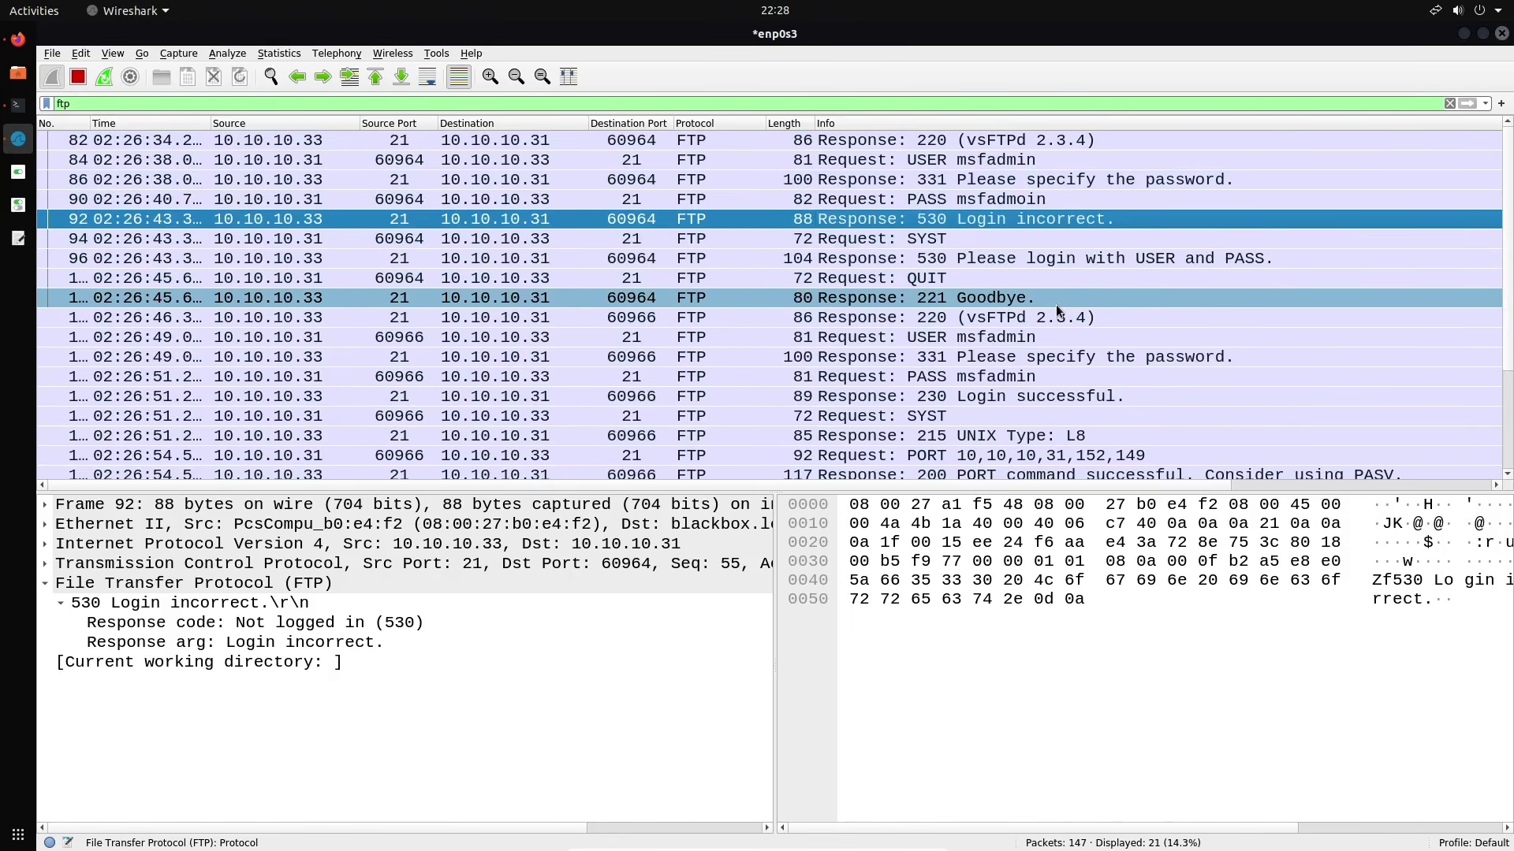
pyautogui.scroll(-2, 1056, 305)
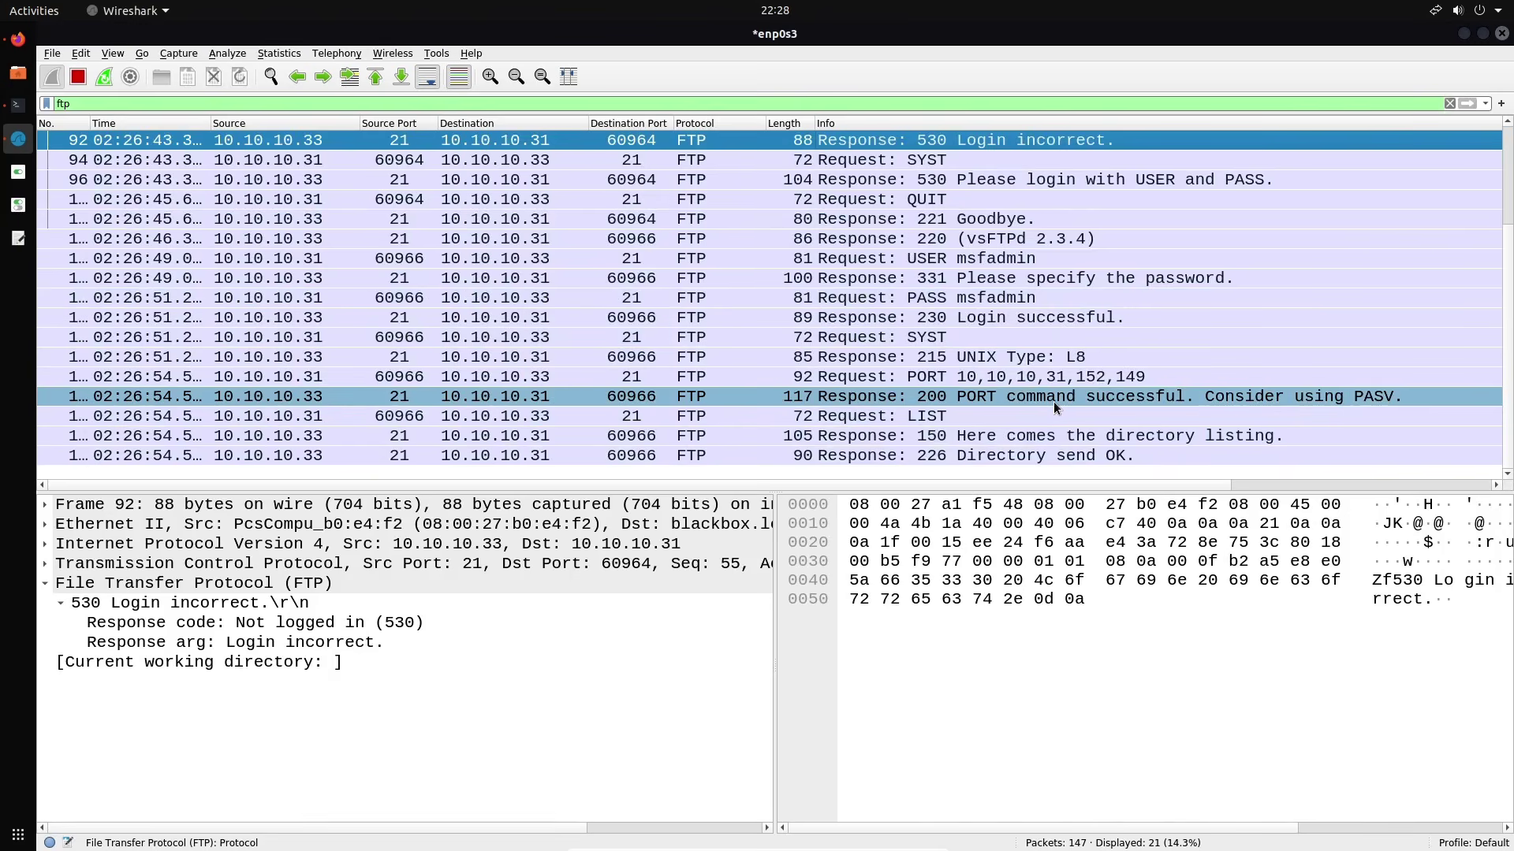
# Check the LIST request and its 150 directory listing and 226 Directory send OK replies
pyautogui.click(1095, 454)
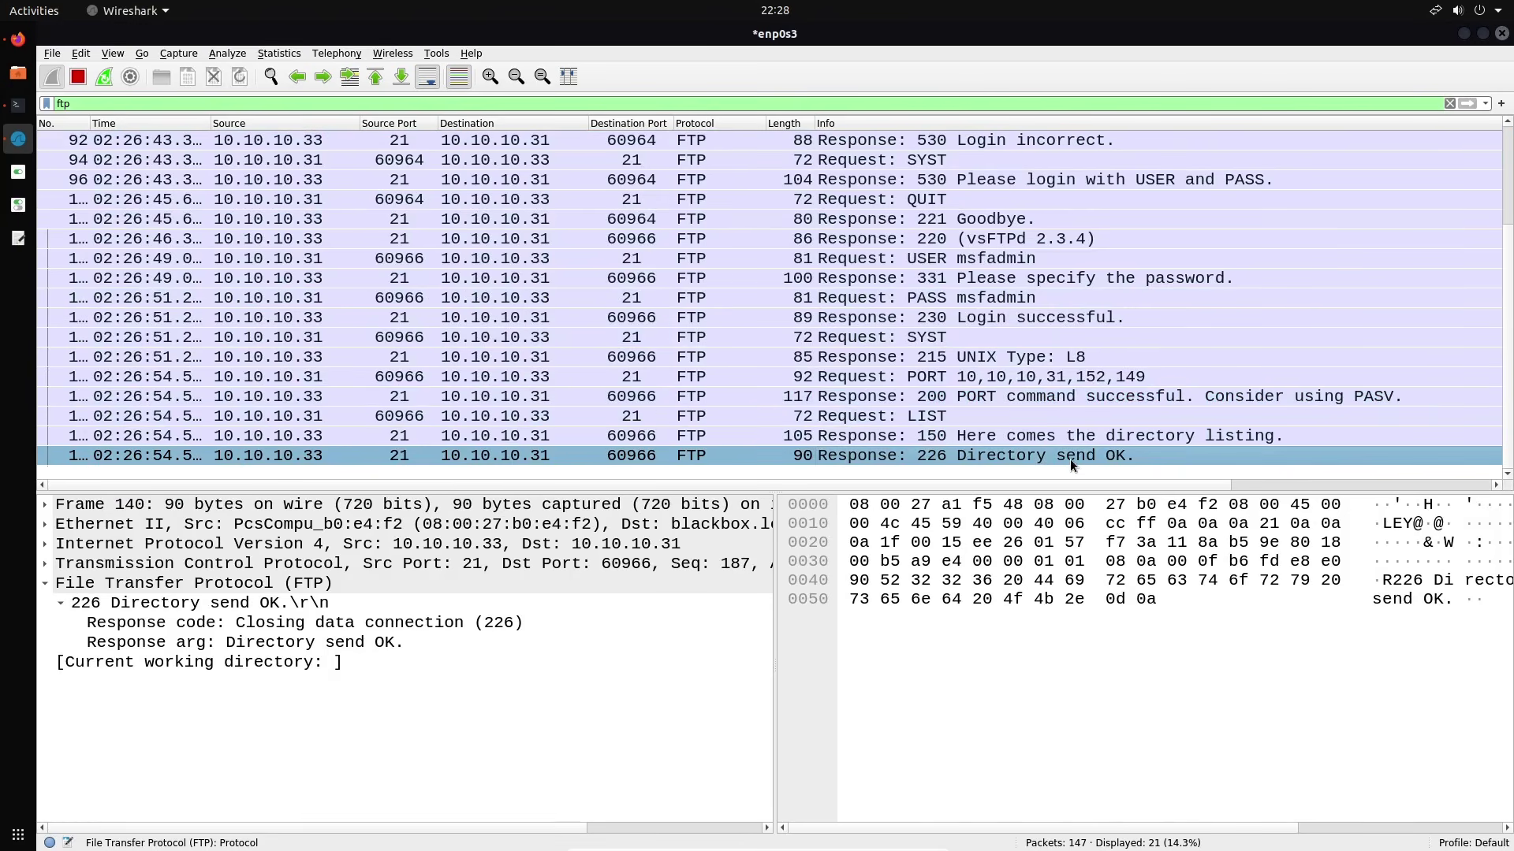
pyautogui.click(1012, 436)
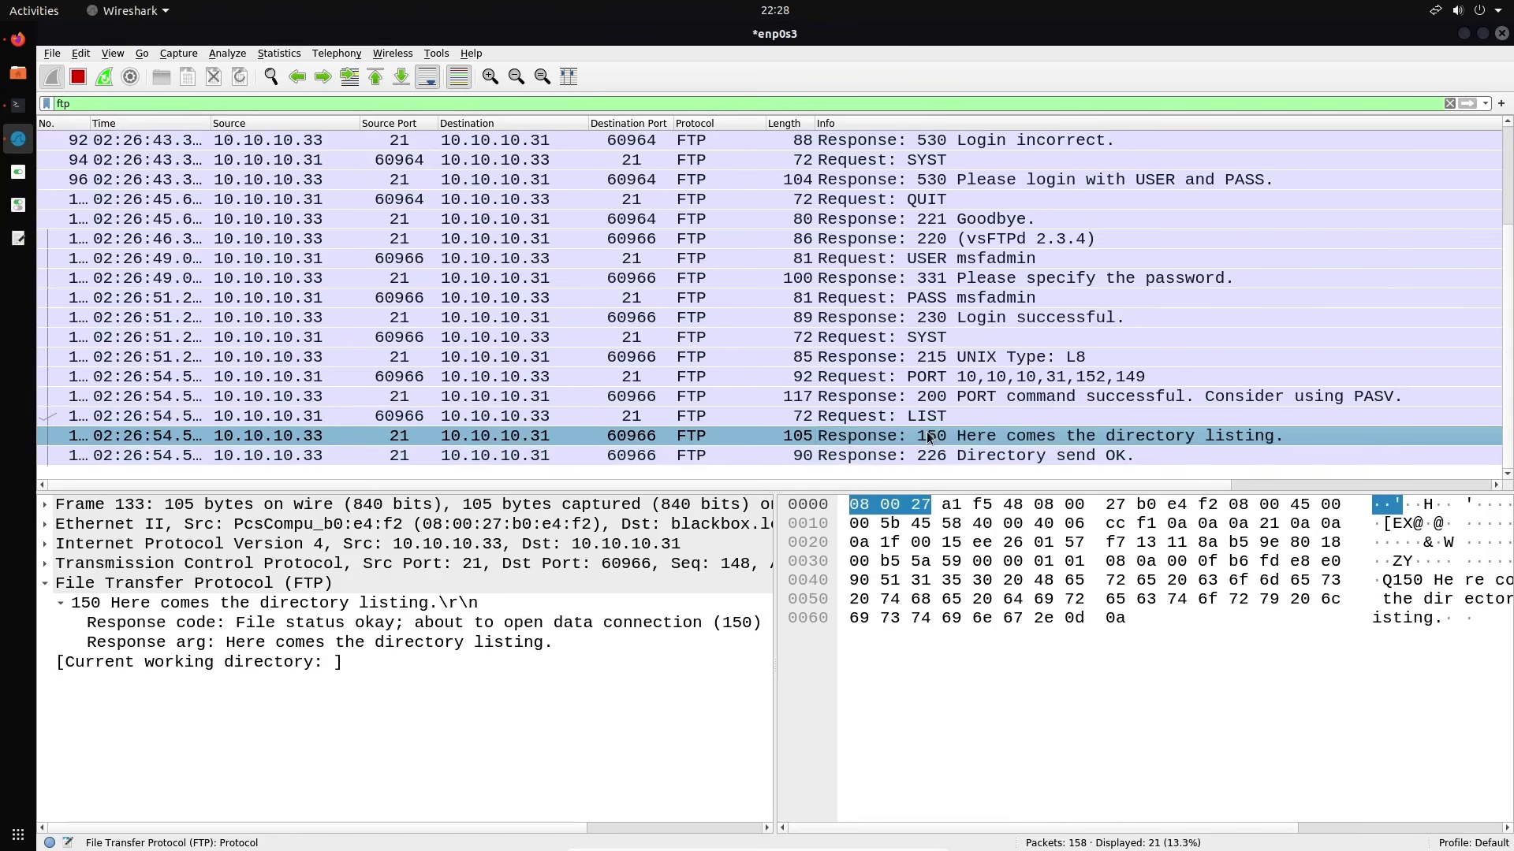
pyautogui.click(971, 418)
pyautogui.click(907, 436)
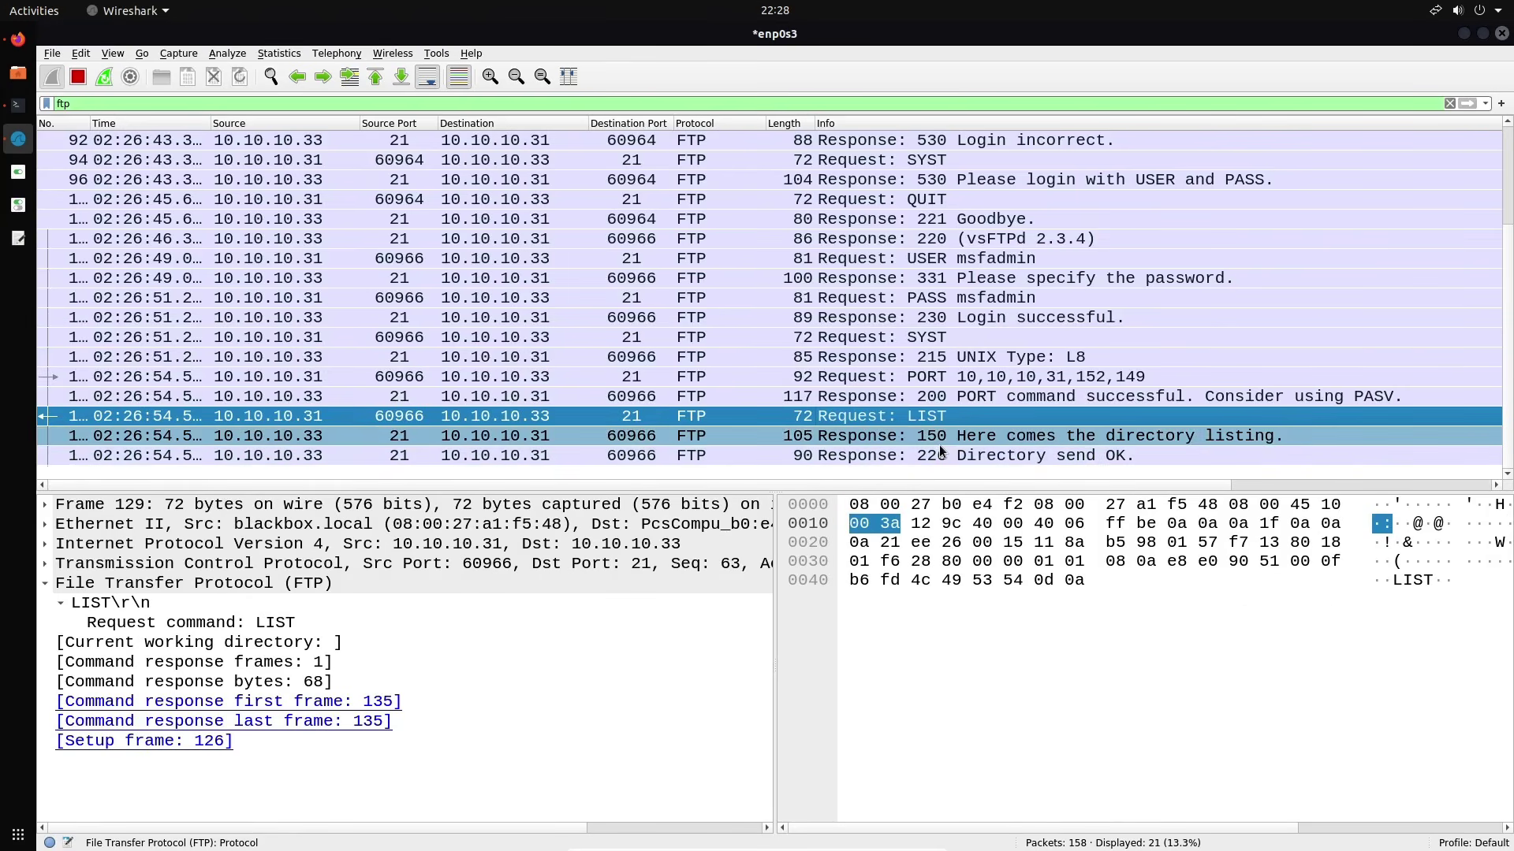
pyautogui.click(945, 457)
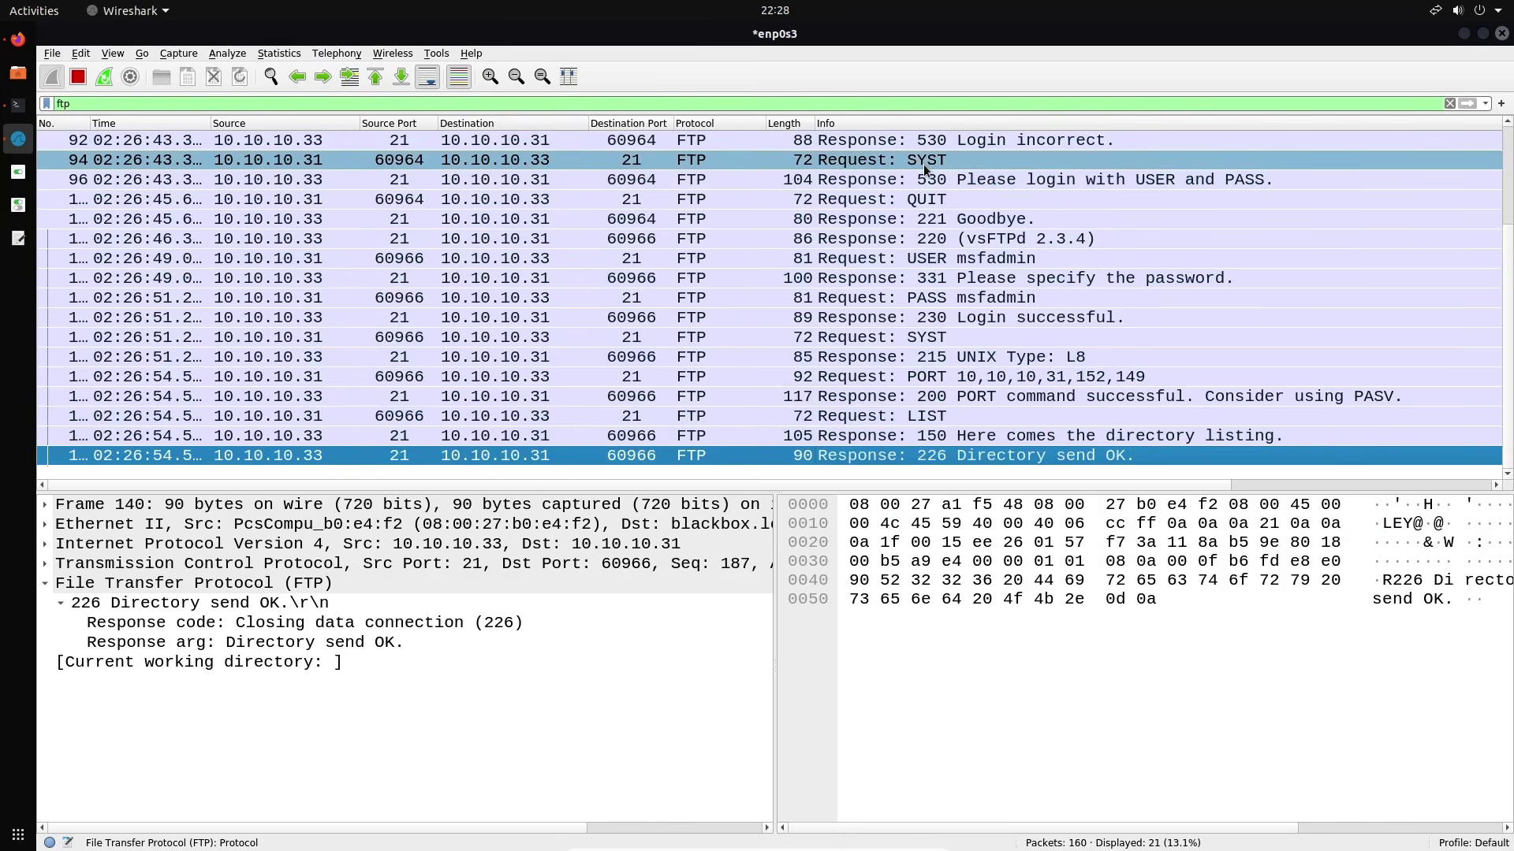
# Follow the TCP stream of the 530 Login incorrect packet to read the stream 5 conversation
pyautogui.rightClick(929, 143)
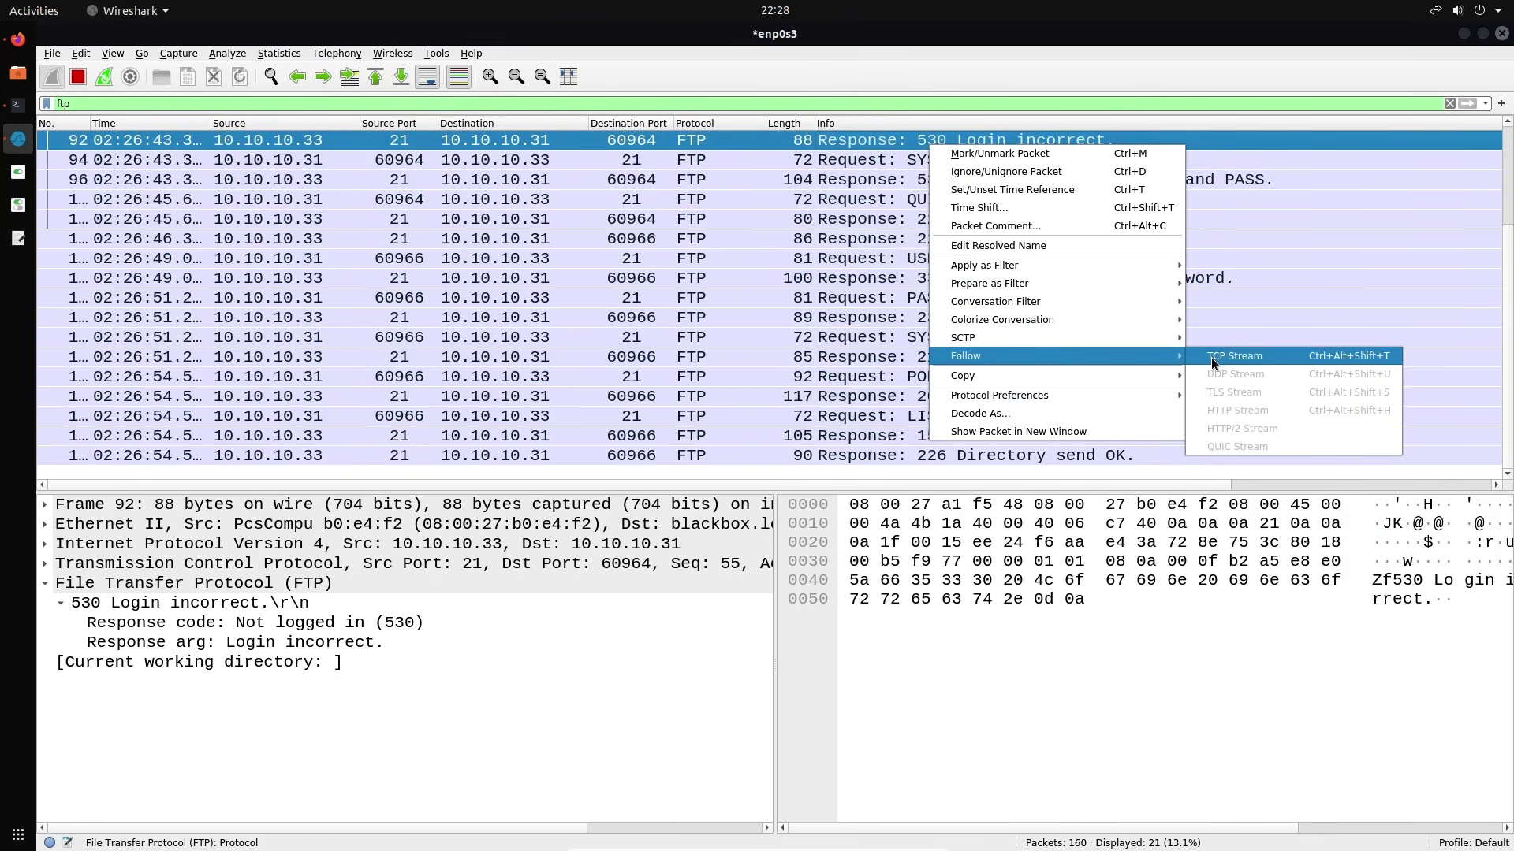
pyautogui.click(1211, 357)
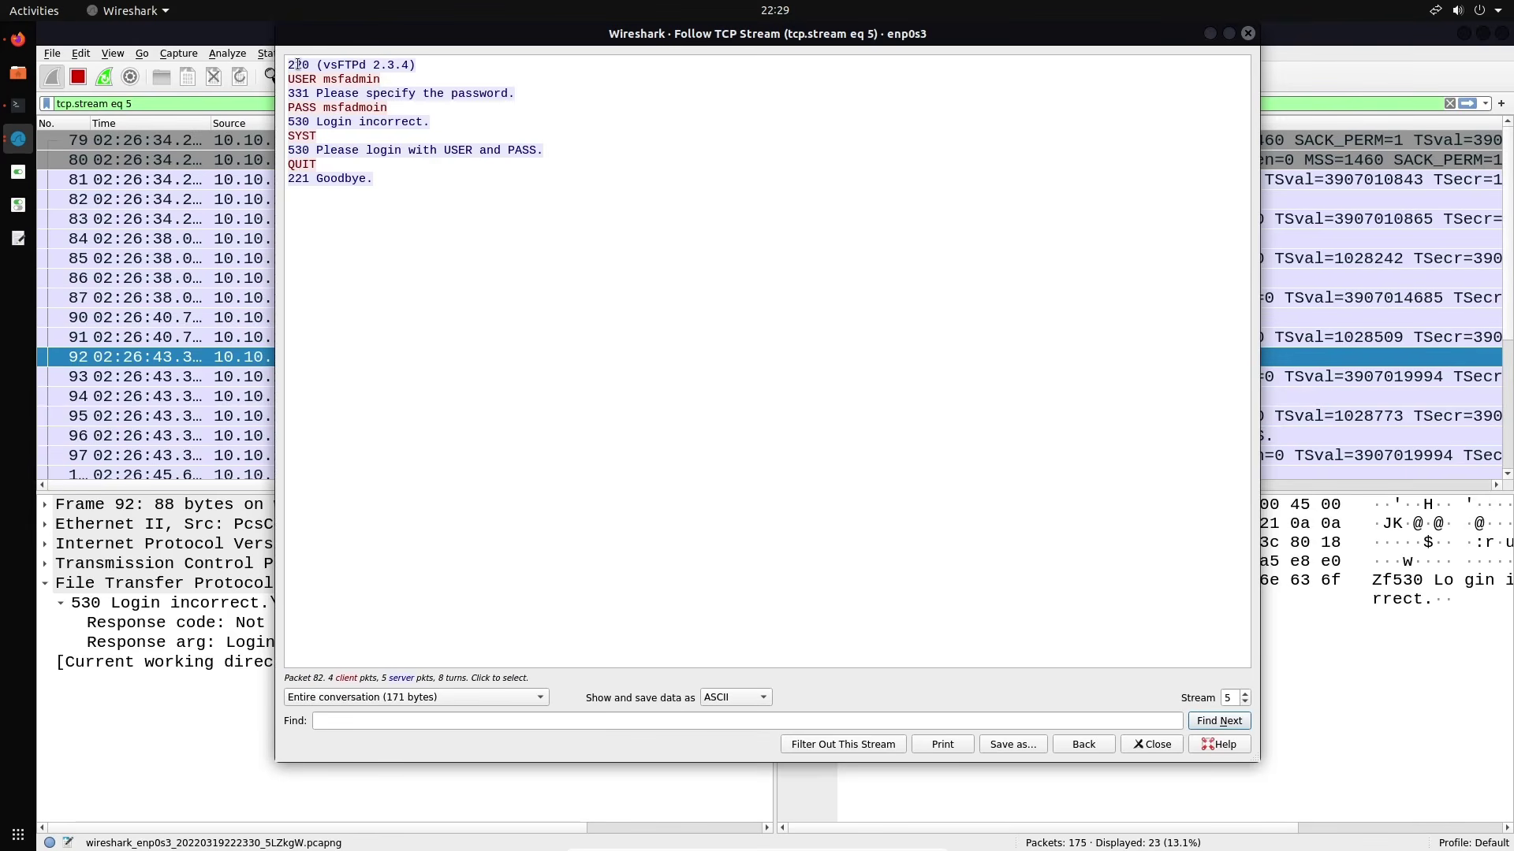
pyautogui.moveTo(289, 64); pyautogui.dragTo(434, 183)
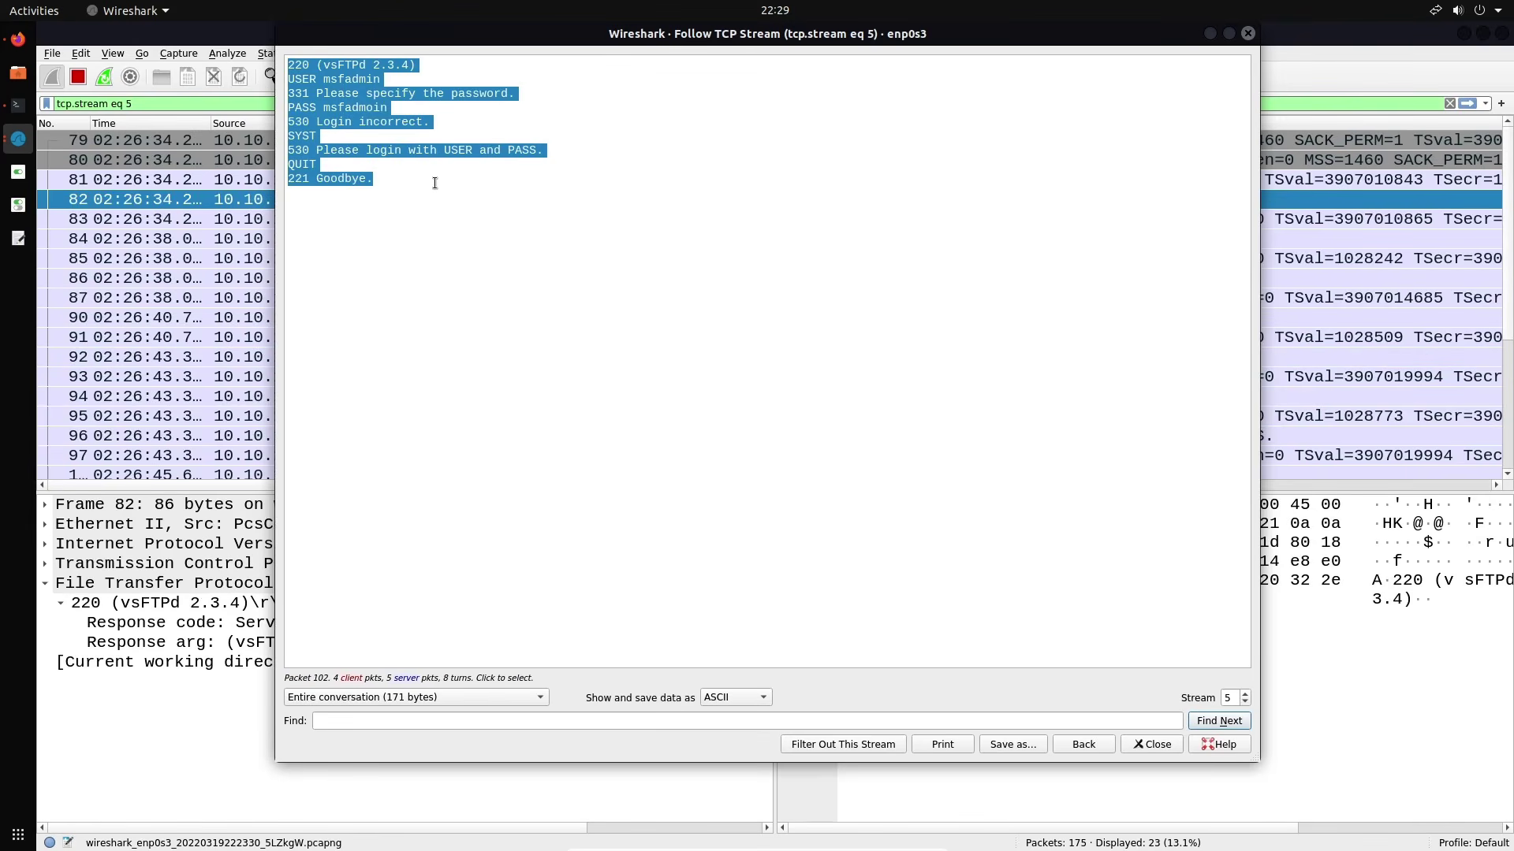
pyautogui.click(434, 183)
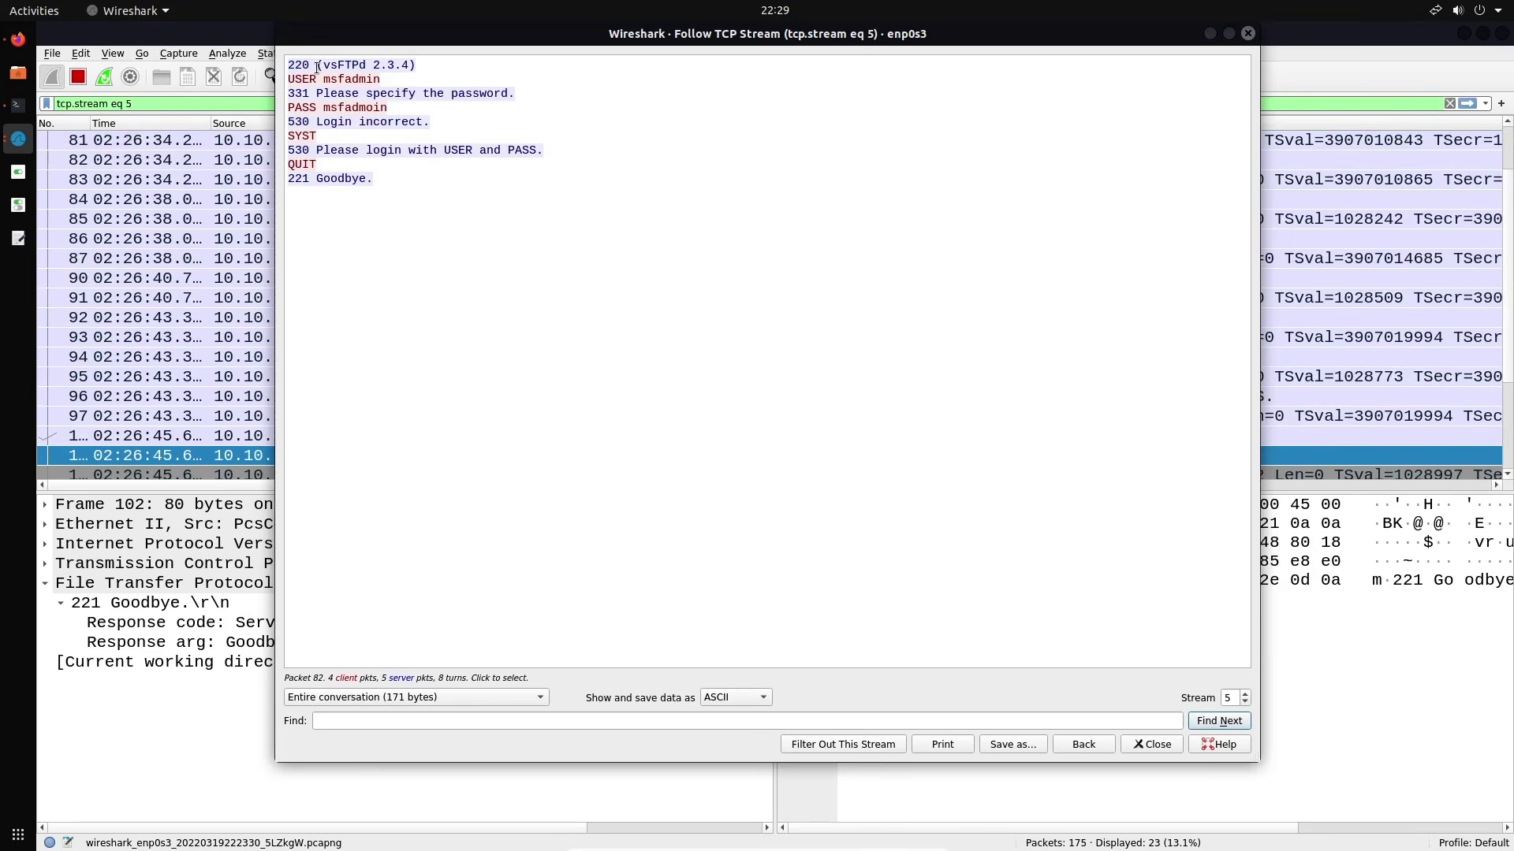
# Highlight the vsFTPd 2.3.4 banner and the plaintext password, then close the stream window
pyautogui.moveTo(316, 68); pyautogui.dragTo(478, 67)
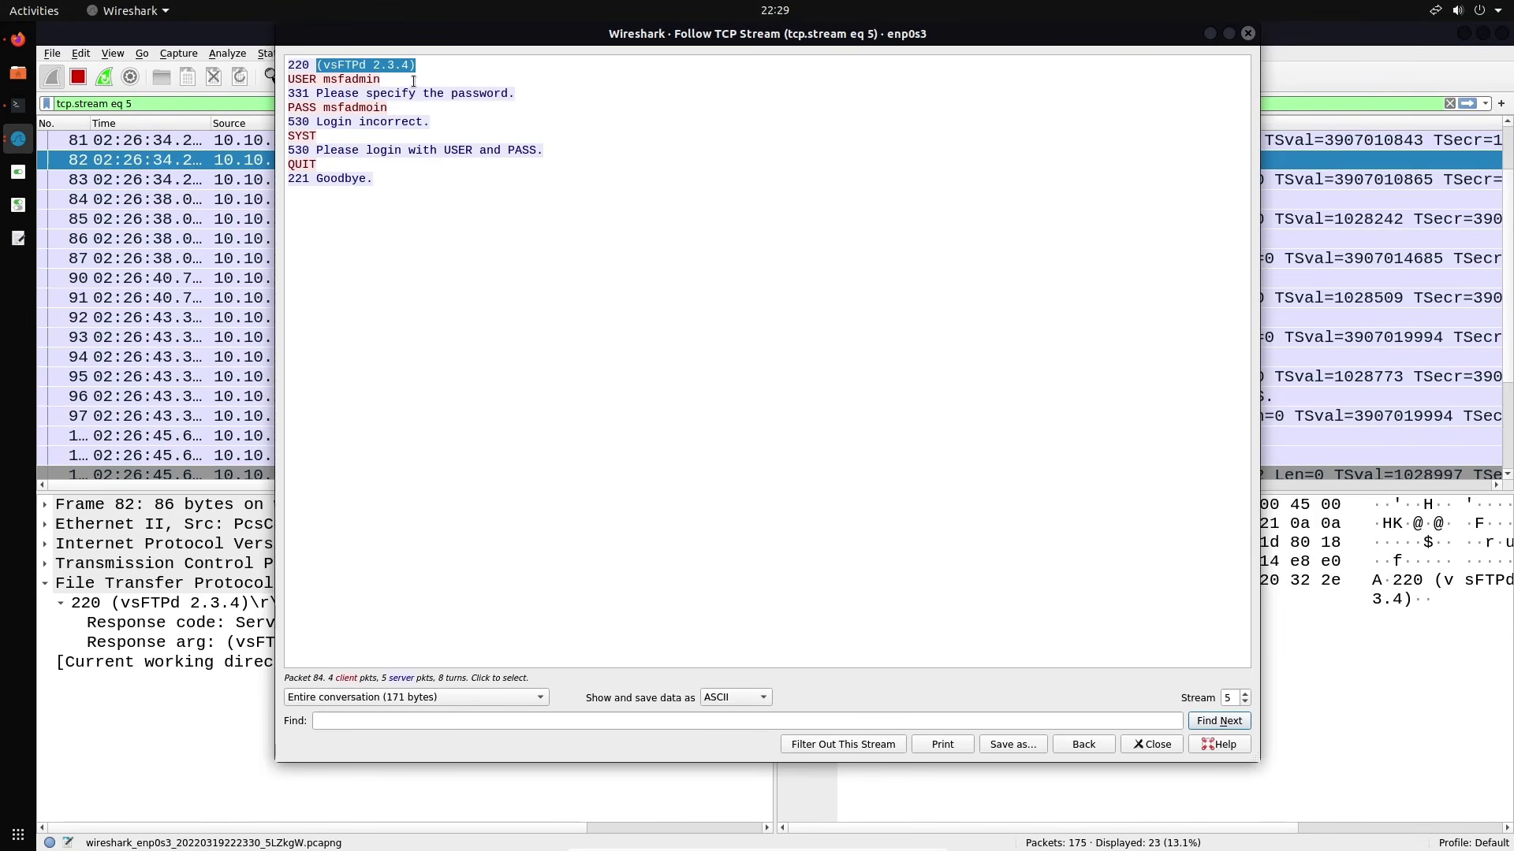
pyautogui.moveTo(394, 107); pyautogui.dragTo(318, 106)
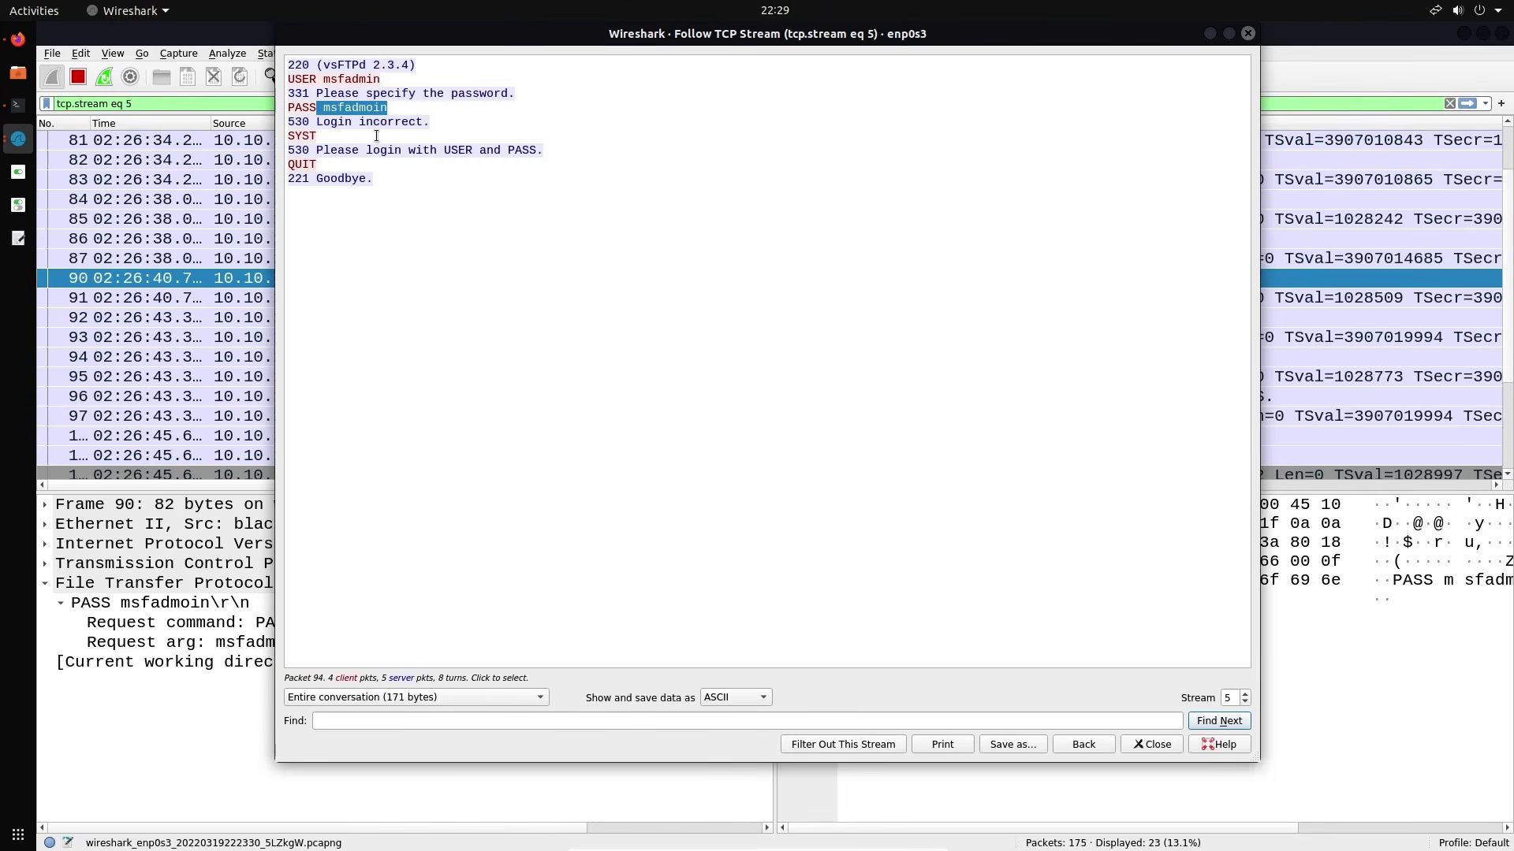
pyautogui.click(1248, 33)
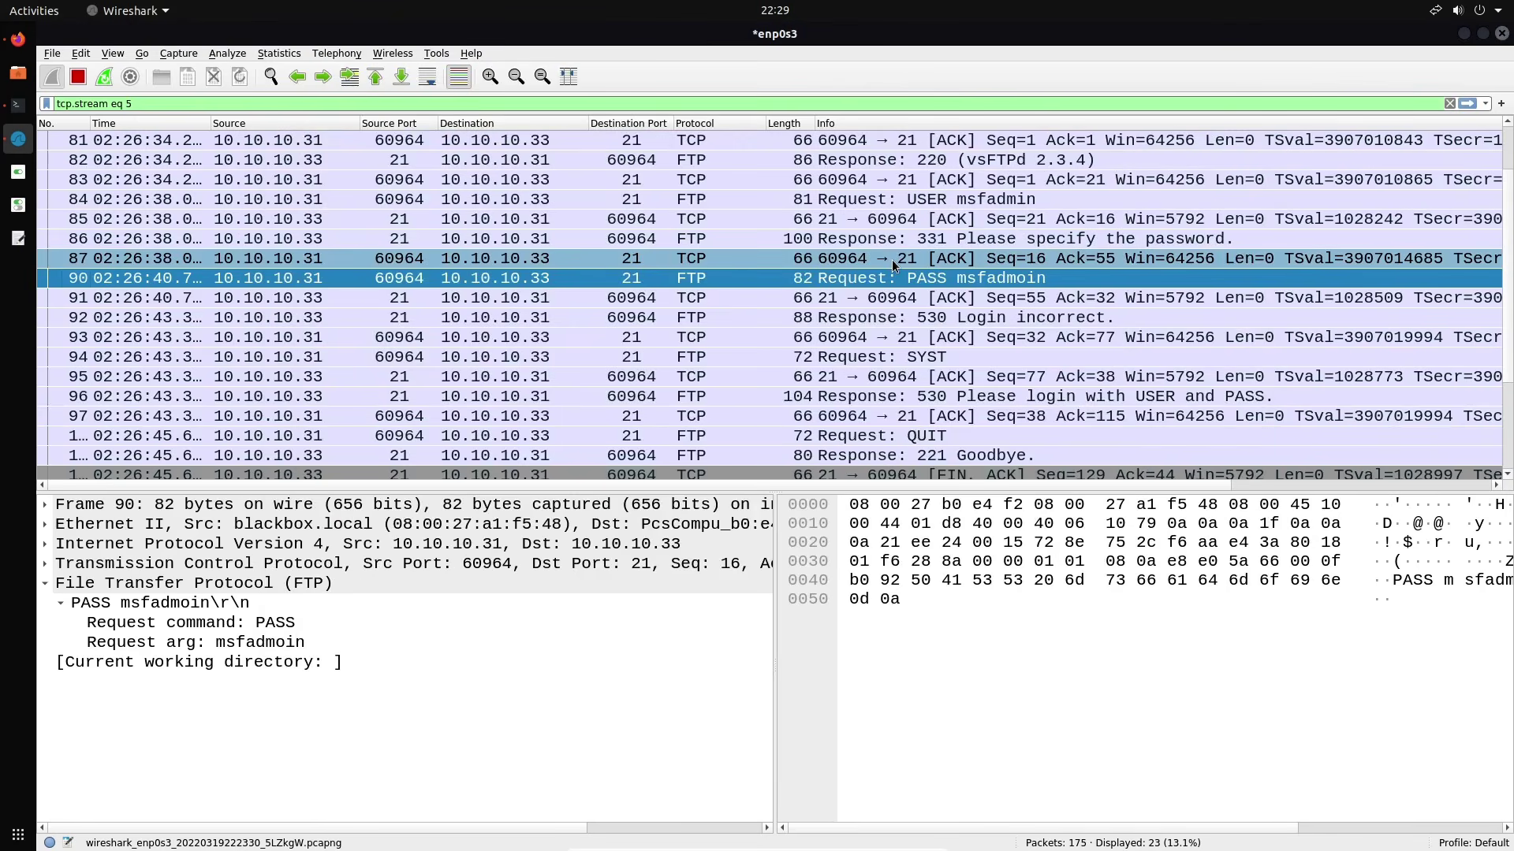
# Follow the TCP stream from the SYST request packet, read it, and close the window
pyautogui.scroll(1, 899, 240)
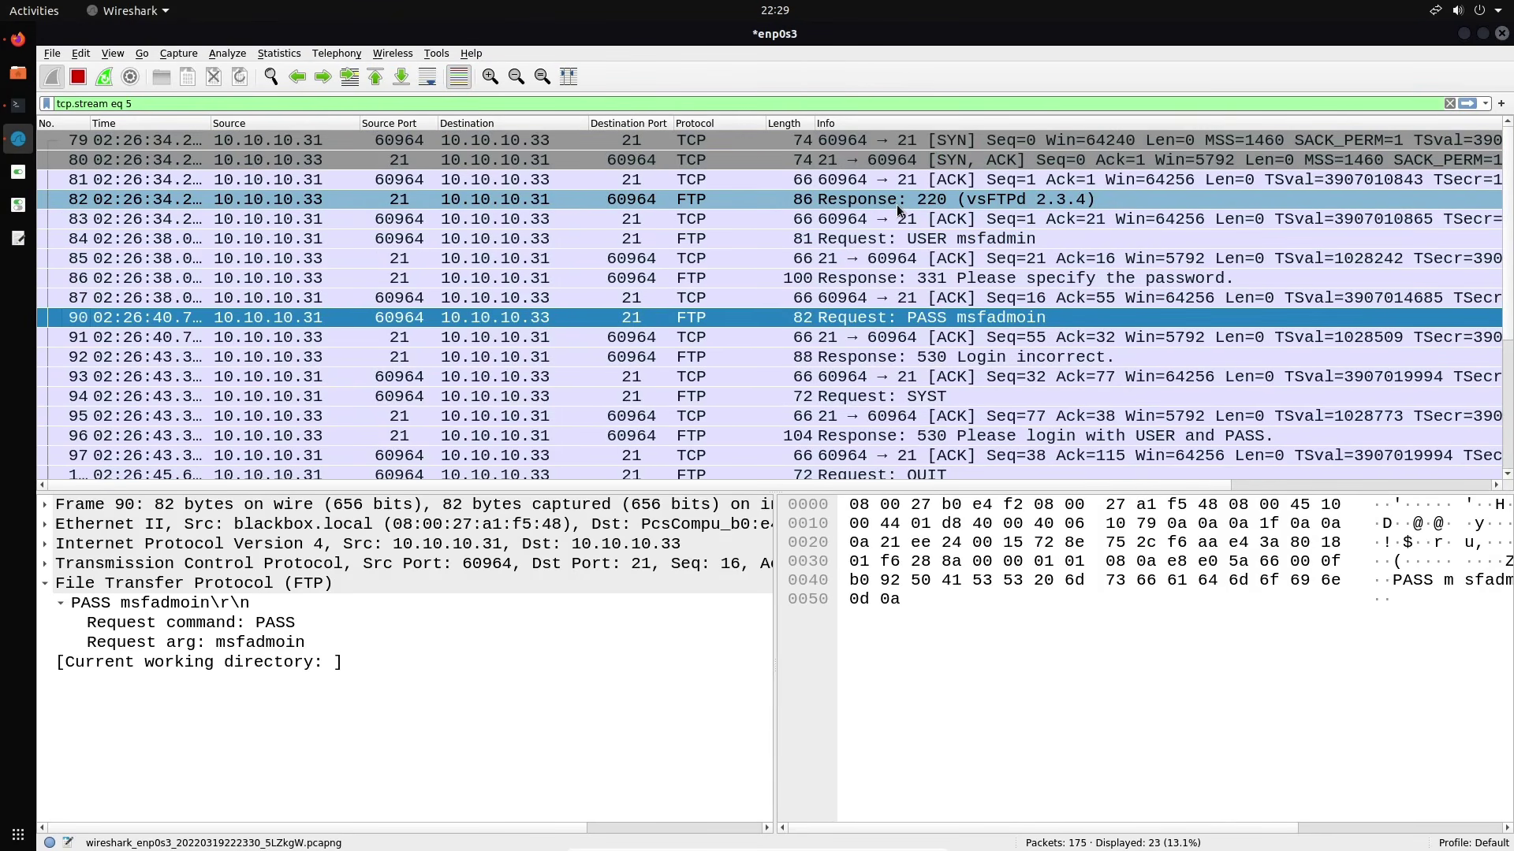
pyautogui.scroll(-1, 899, 208)
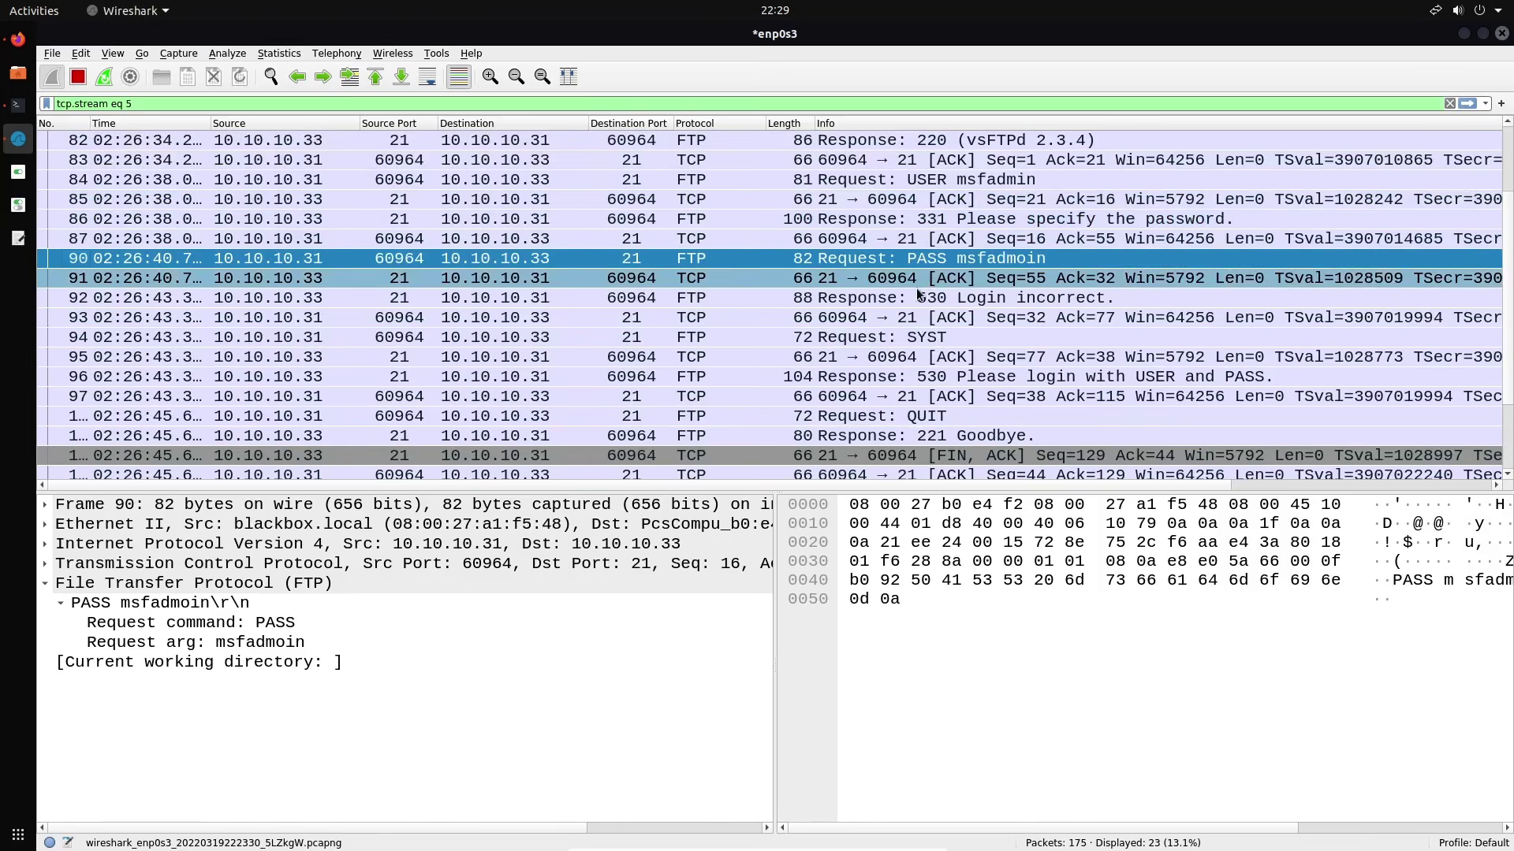
pyautogui.rightClick(911, 337)
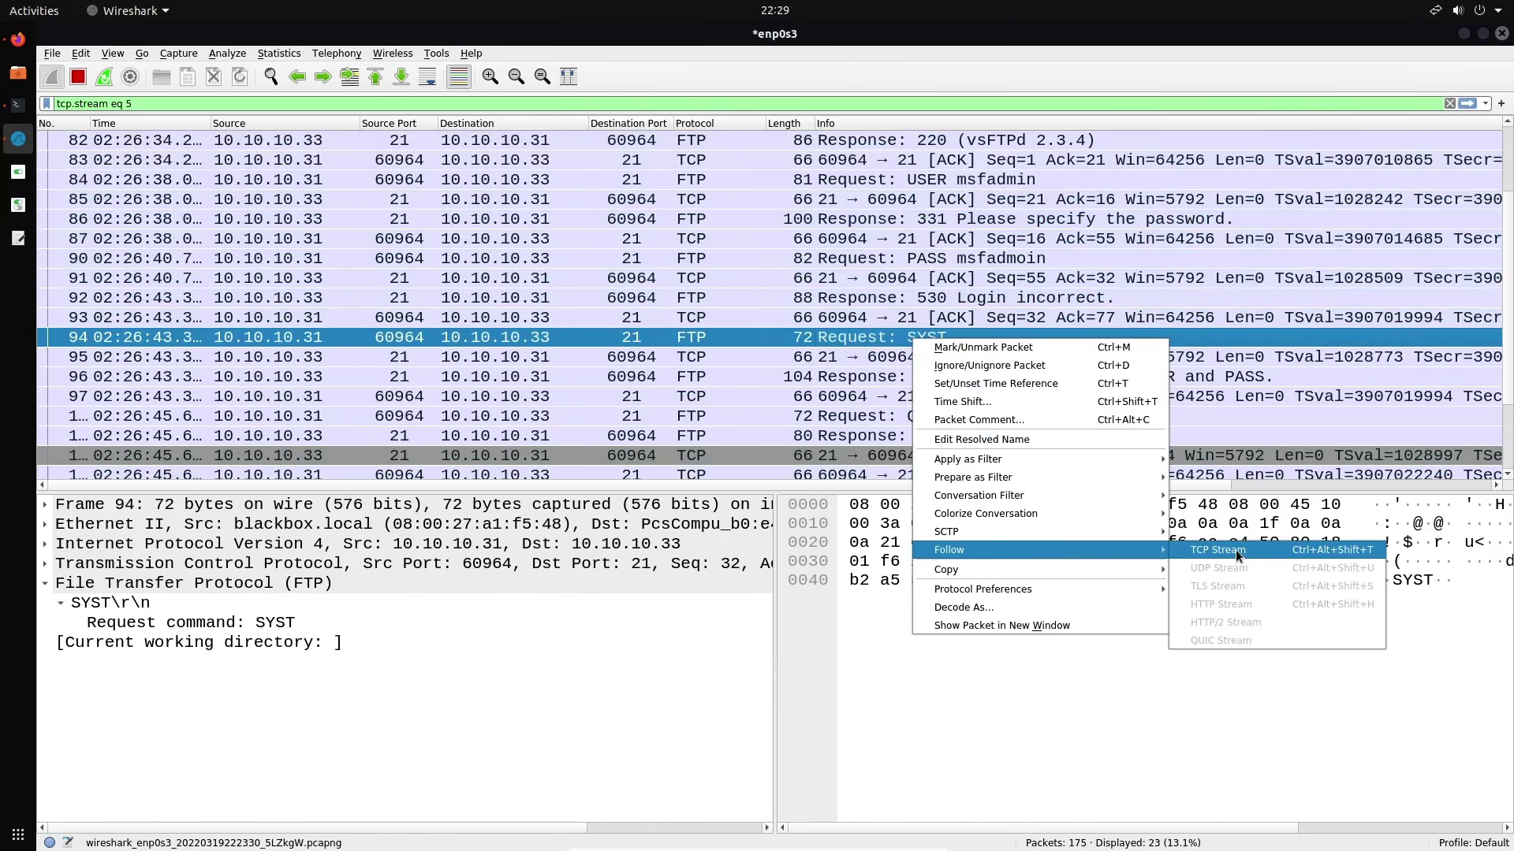
pyautogui.click(1211, 550)
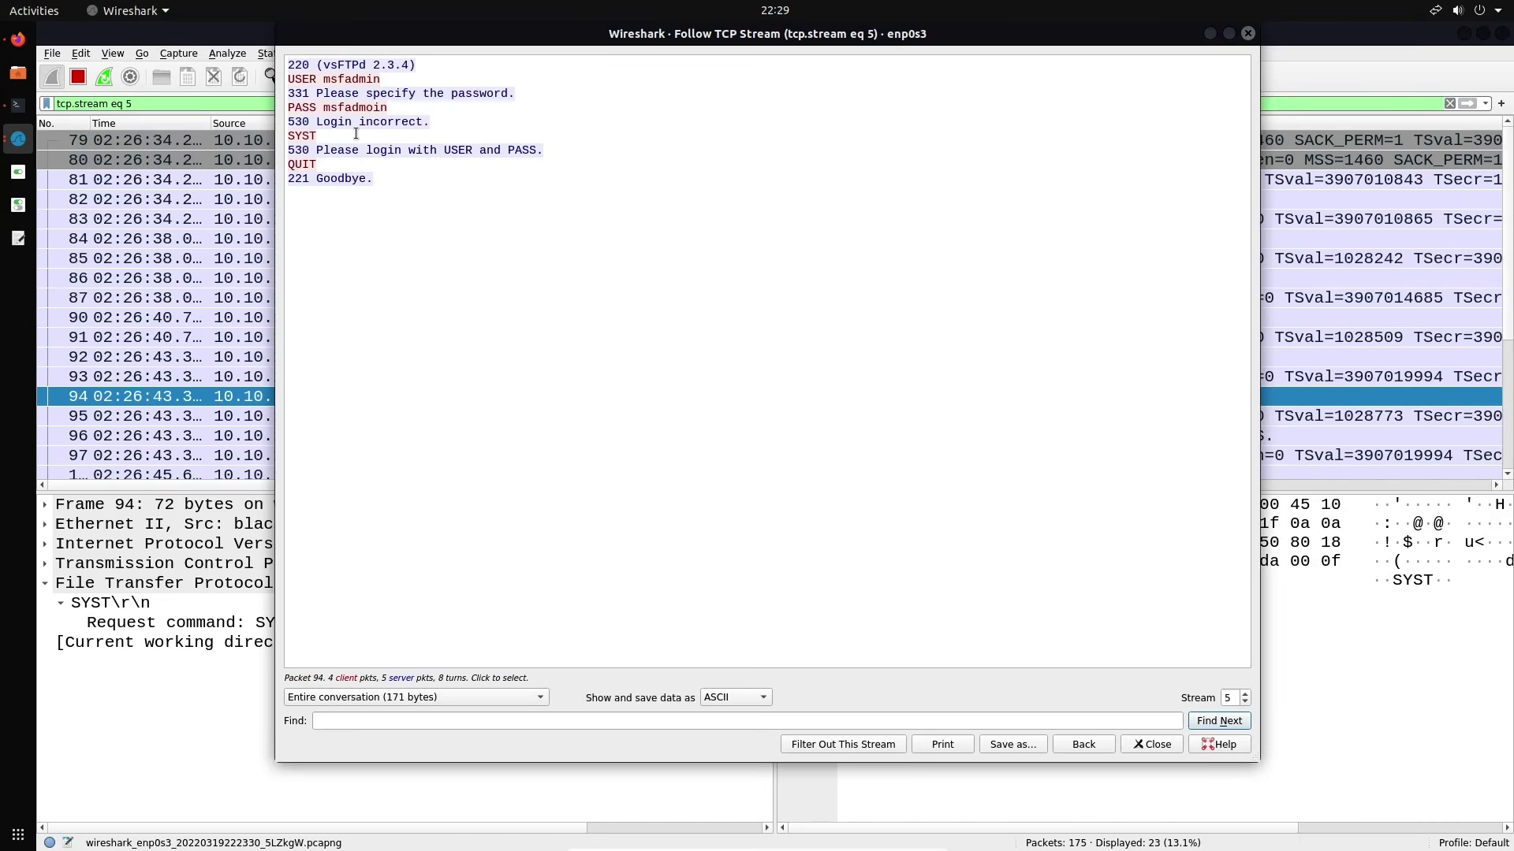
pyautogui.click(1246, 38)
# Select the stream 5 USER request packet 84 to view its details
pyautogui.scroll(-2, 1093, 253)
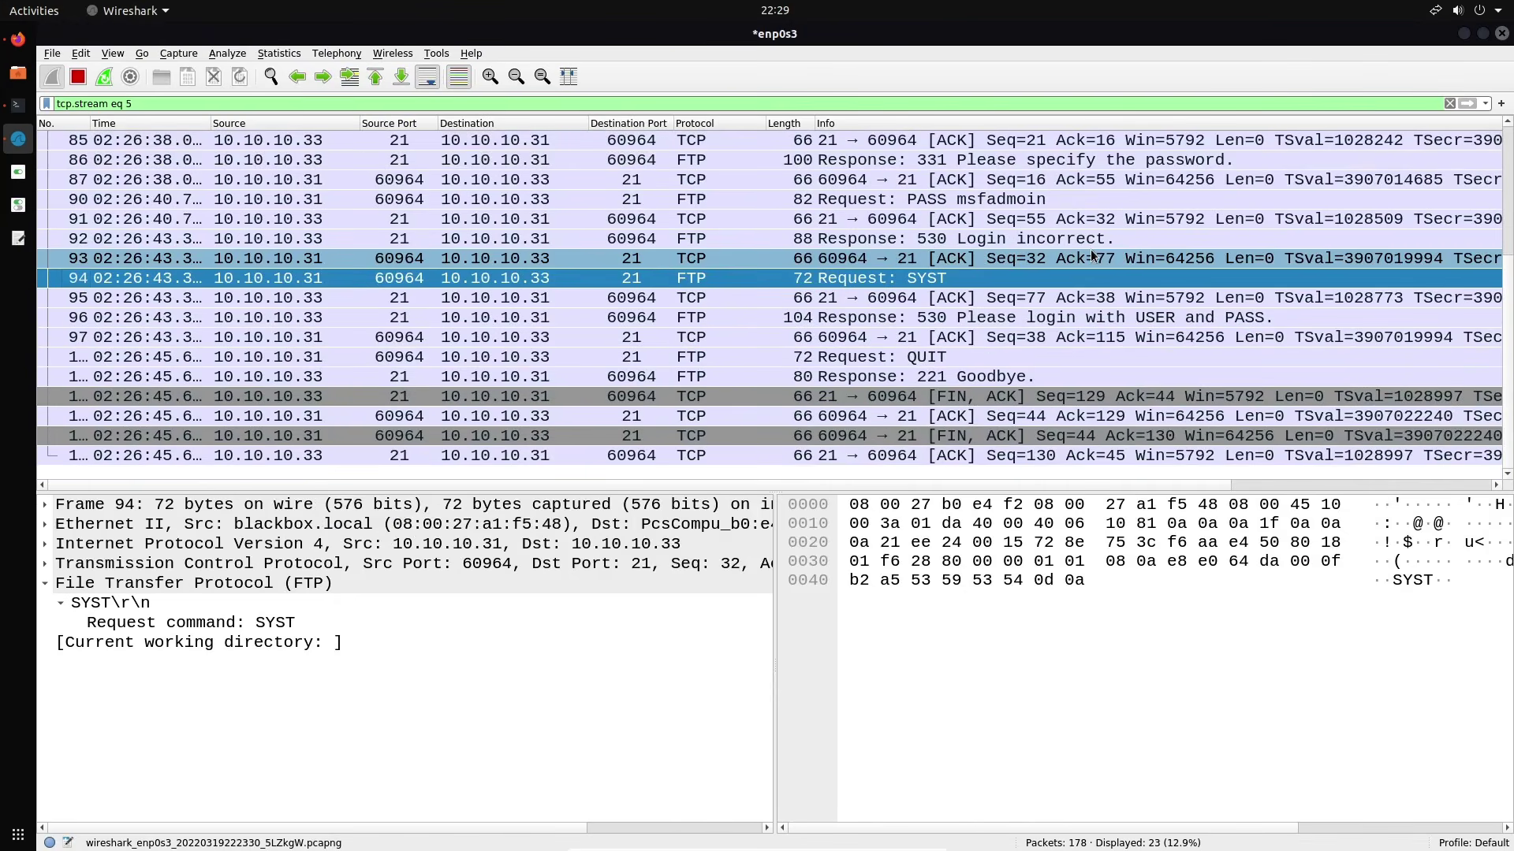
pyautogui.scroll(2, 1072, 295)
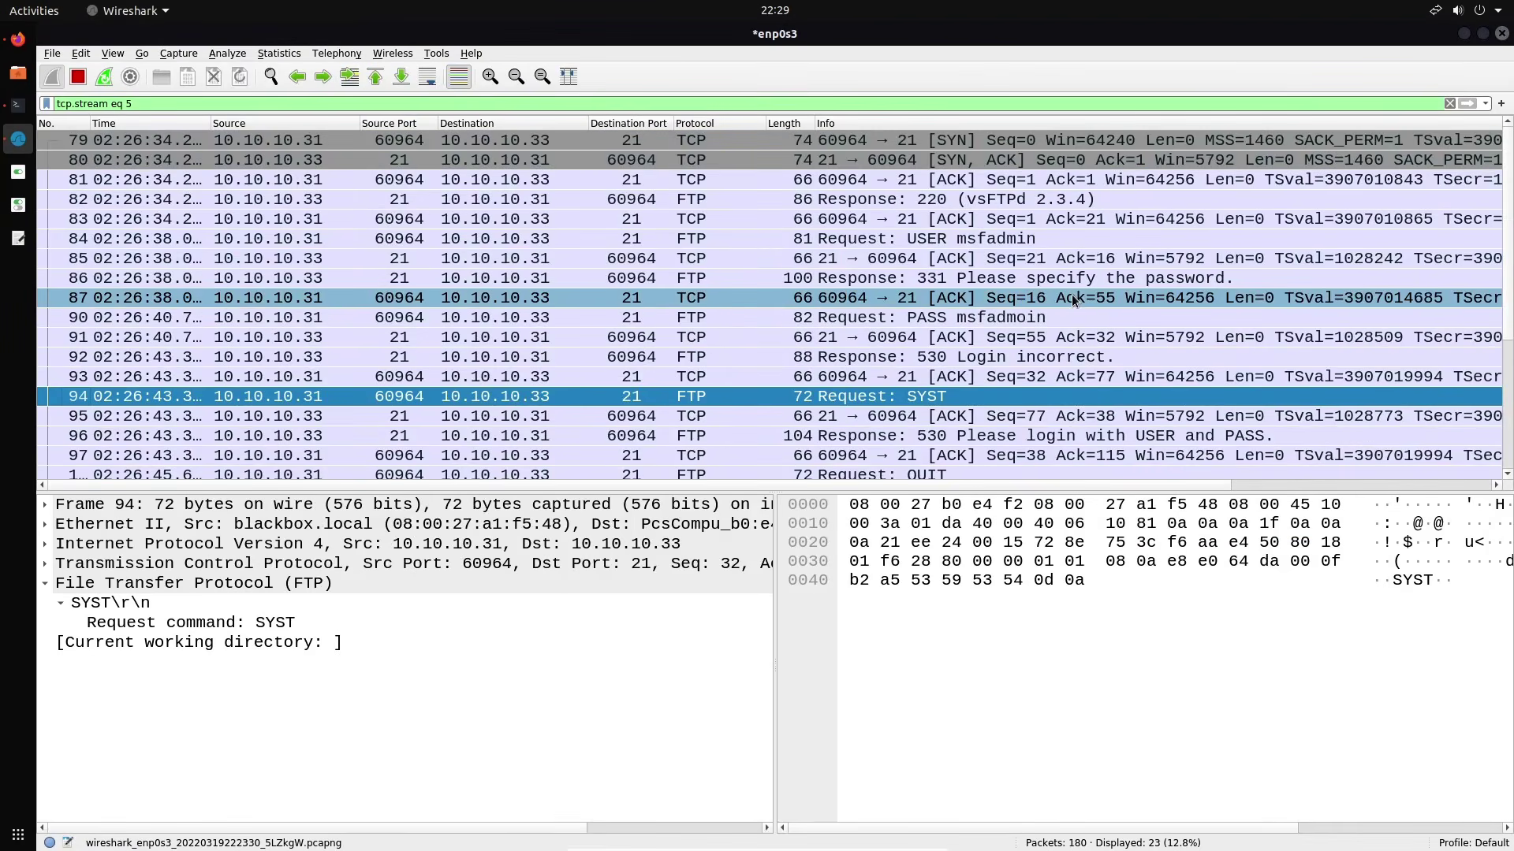
pyautogui.scroll(-1, 1072, 294)
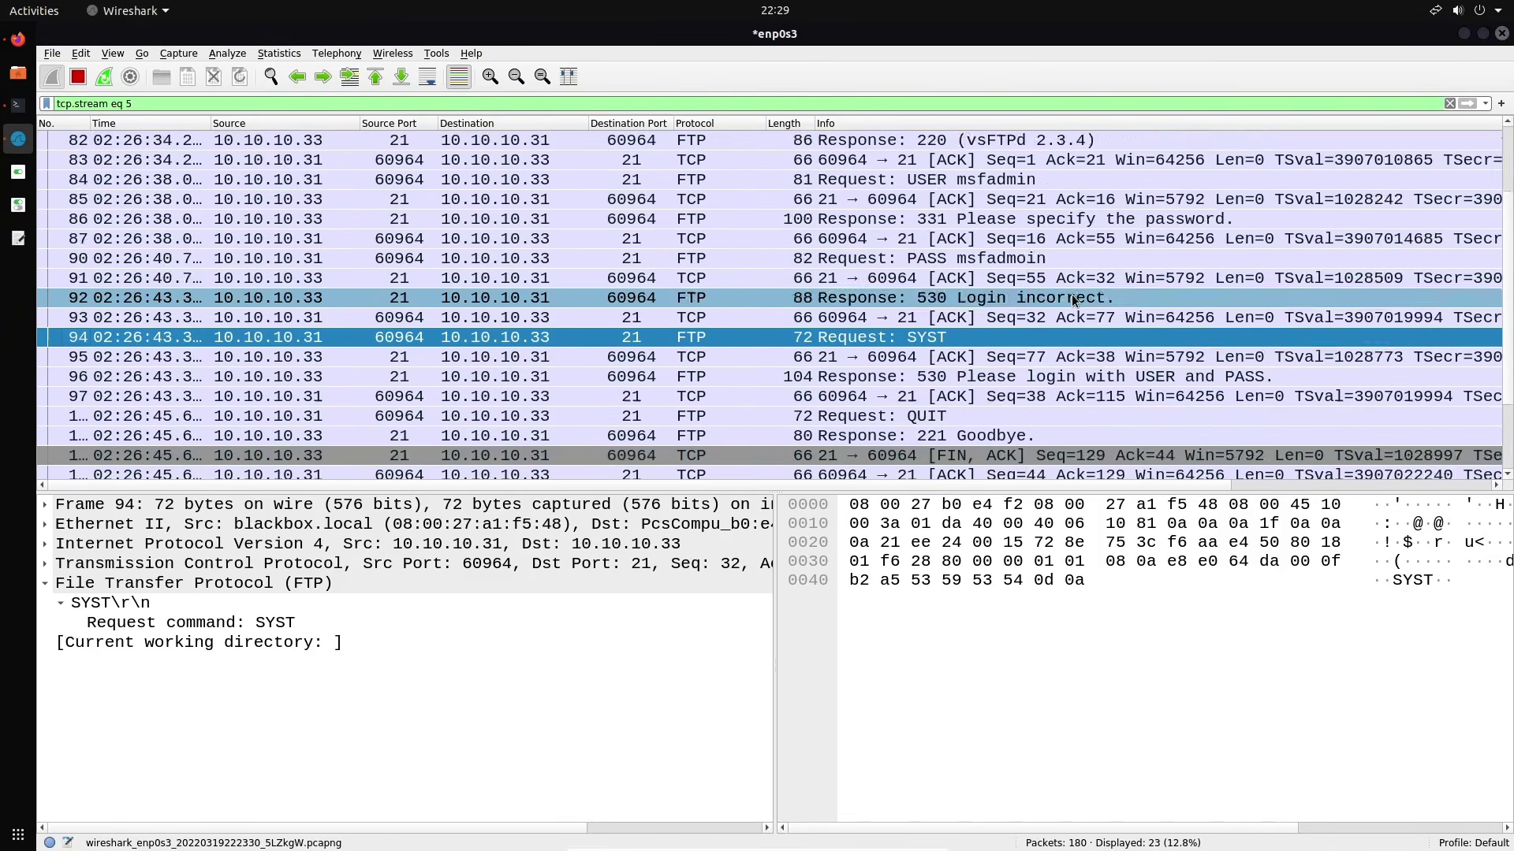
pyautogui.scroll(1, 1071, 295)
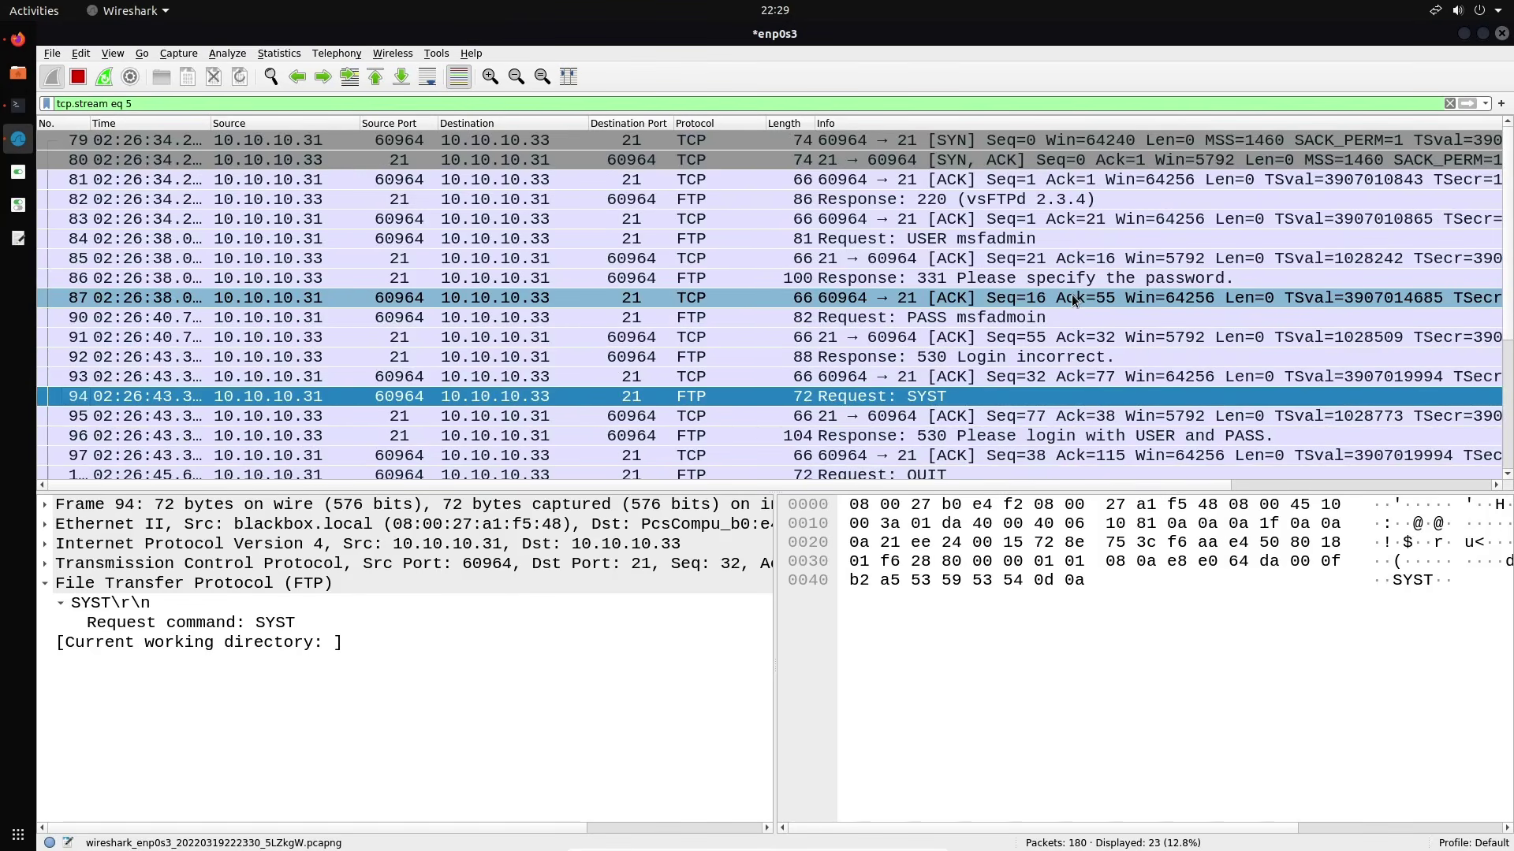
pyautogui.click(1063, 239)
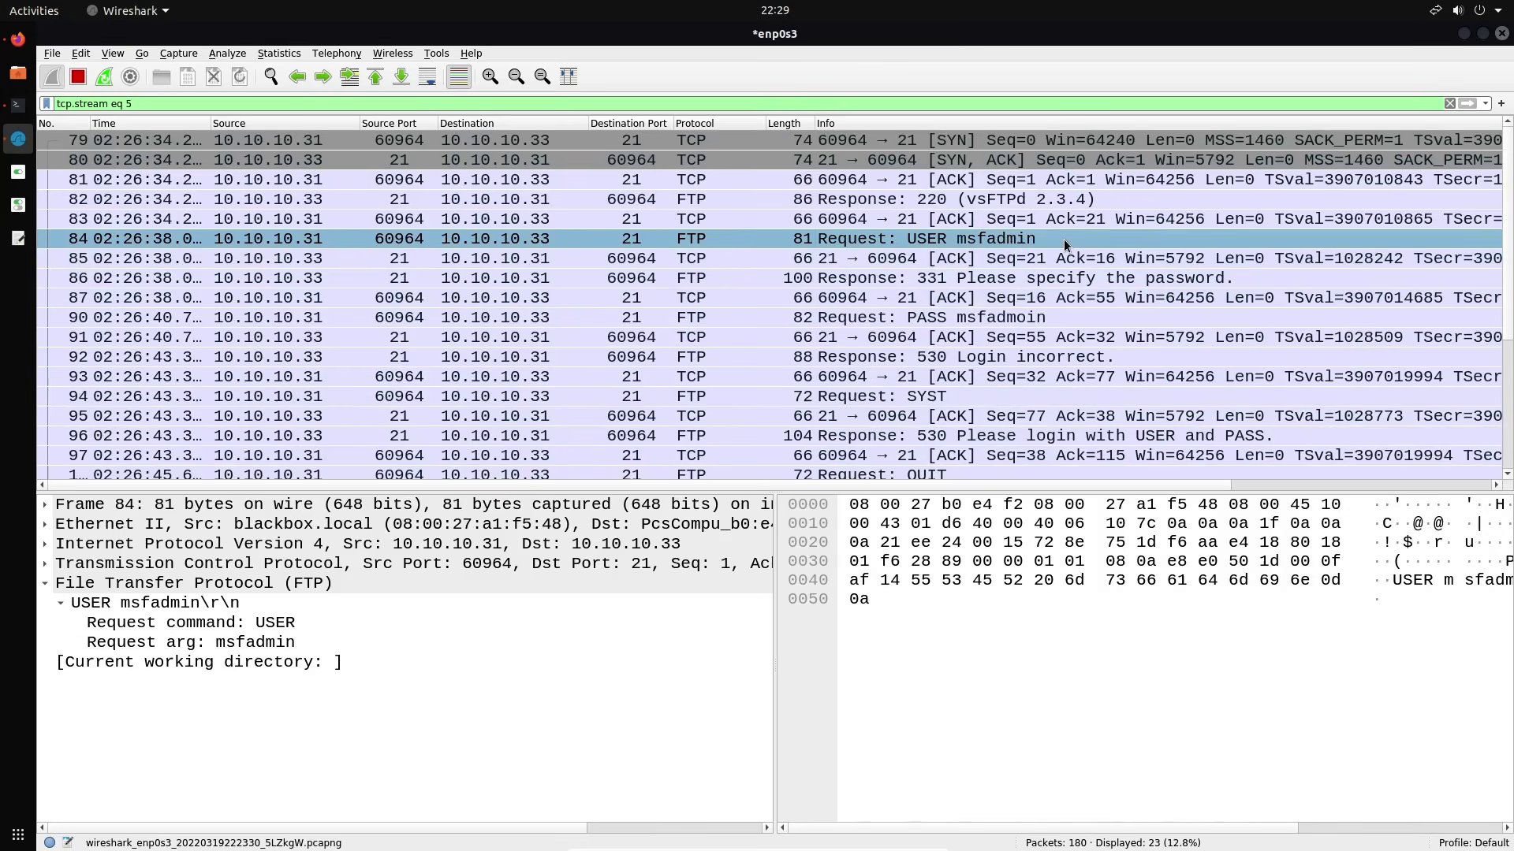
pyautogui.scroll(-2, 1063, 239)
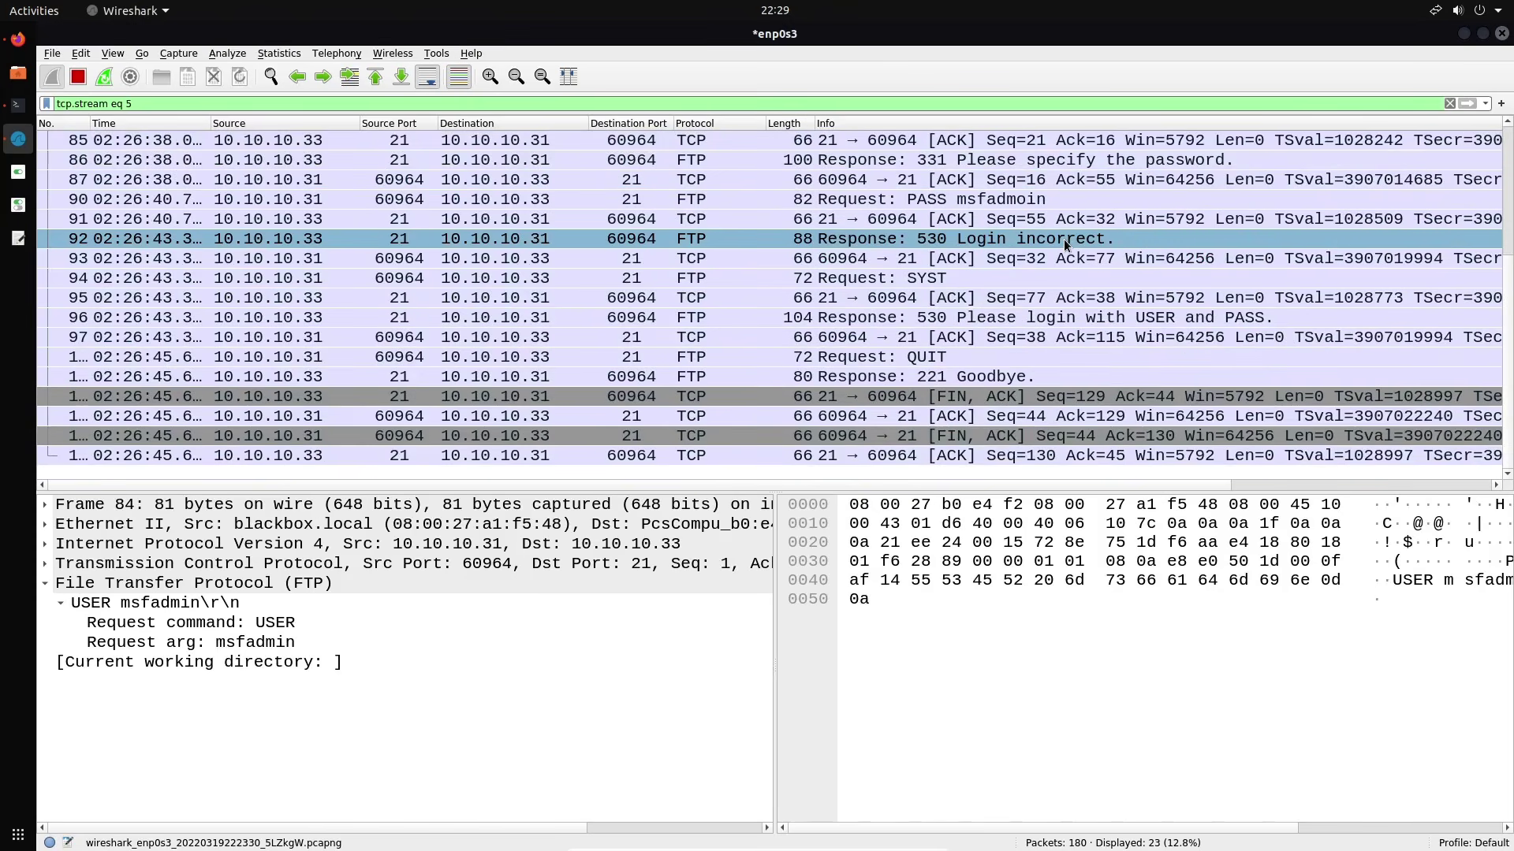
# Clear the stream 5 filter and select the second FTP session's 220 server greeting
pyautogui.tripleClick(318, 105)
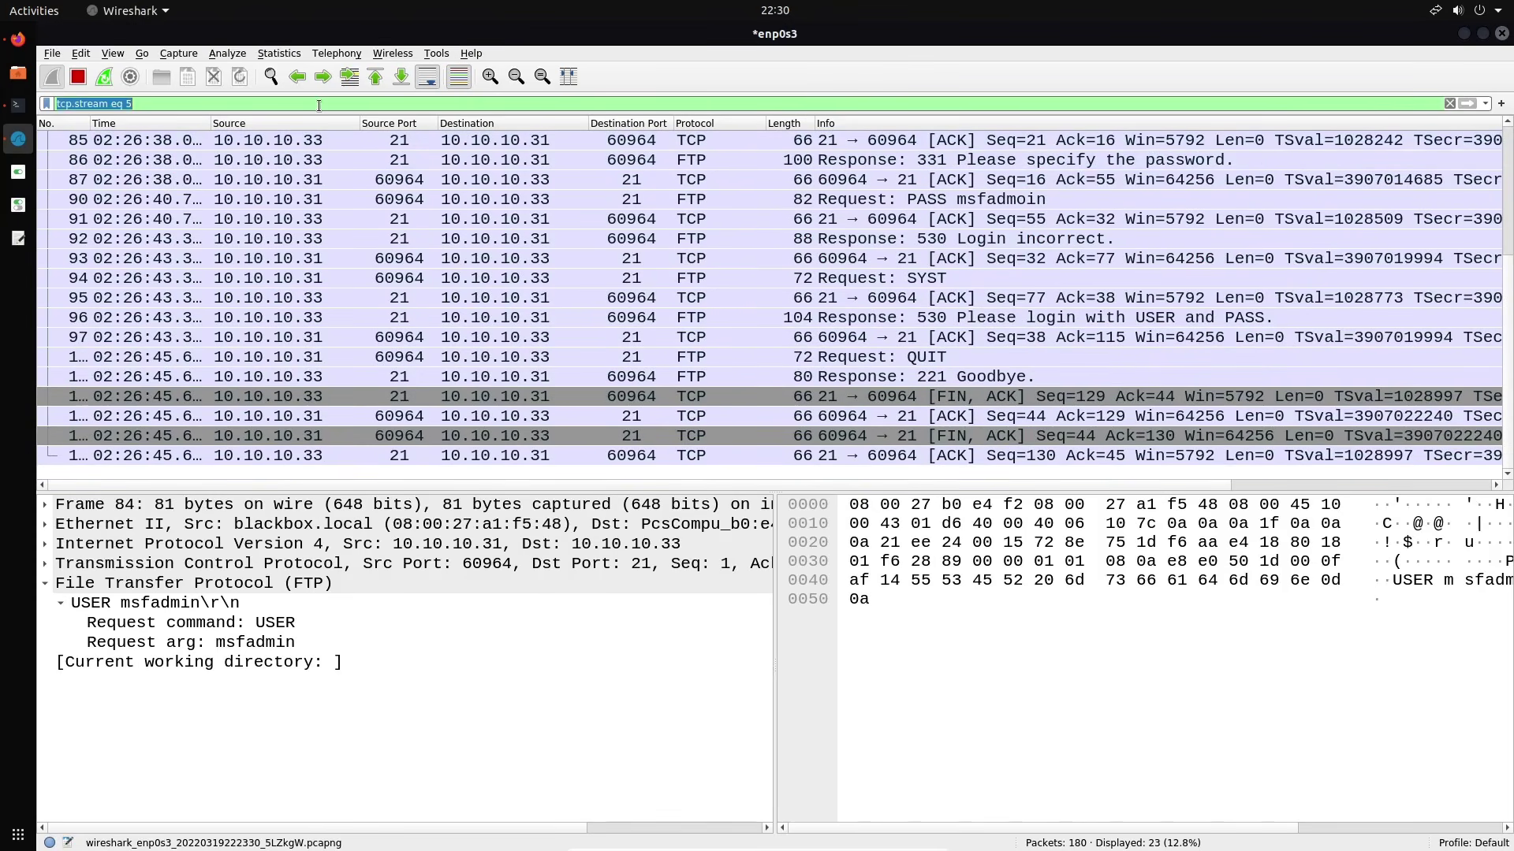
pyautogui.press('BackSpace')
pyautogui.press('Return')
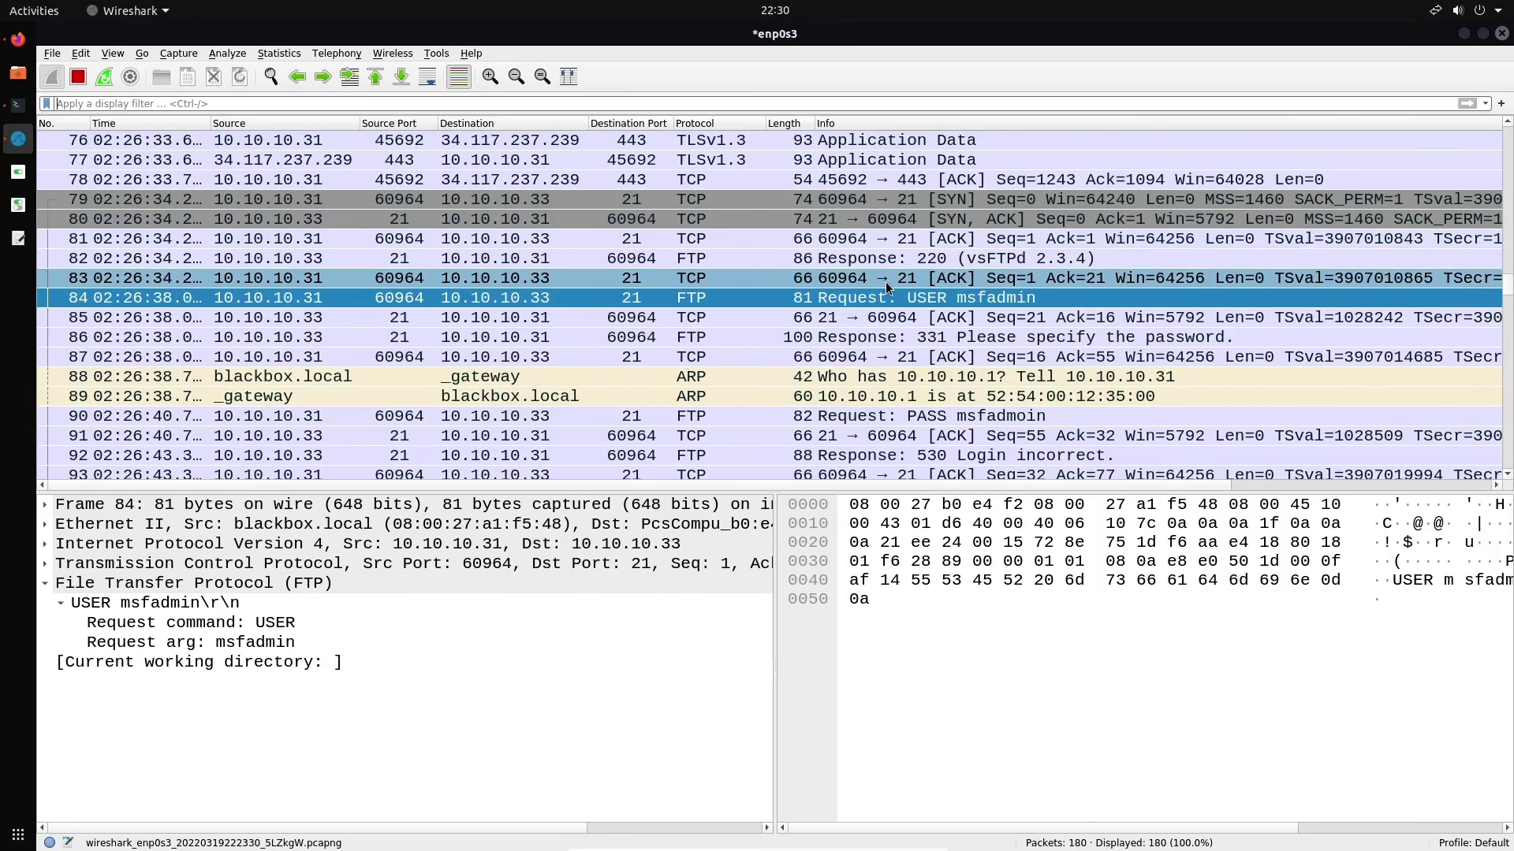
pyautogui.scroll(-1, 915, 266)
pyautogui.scroll(-5, 929, 272)
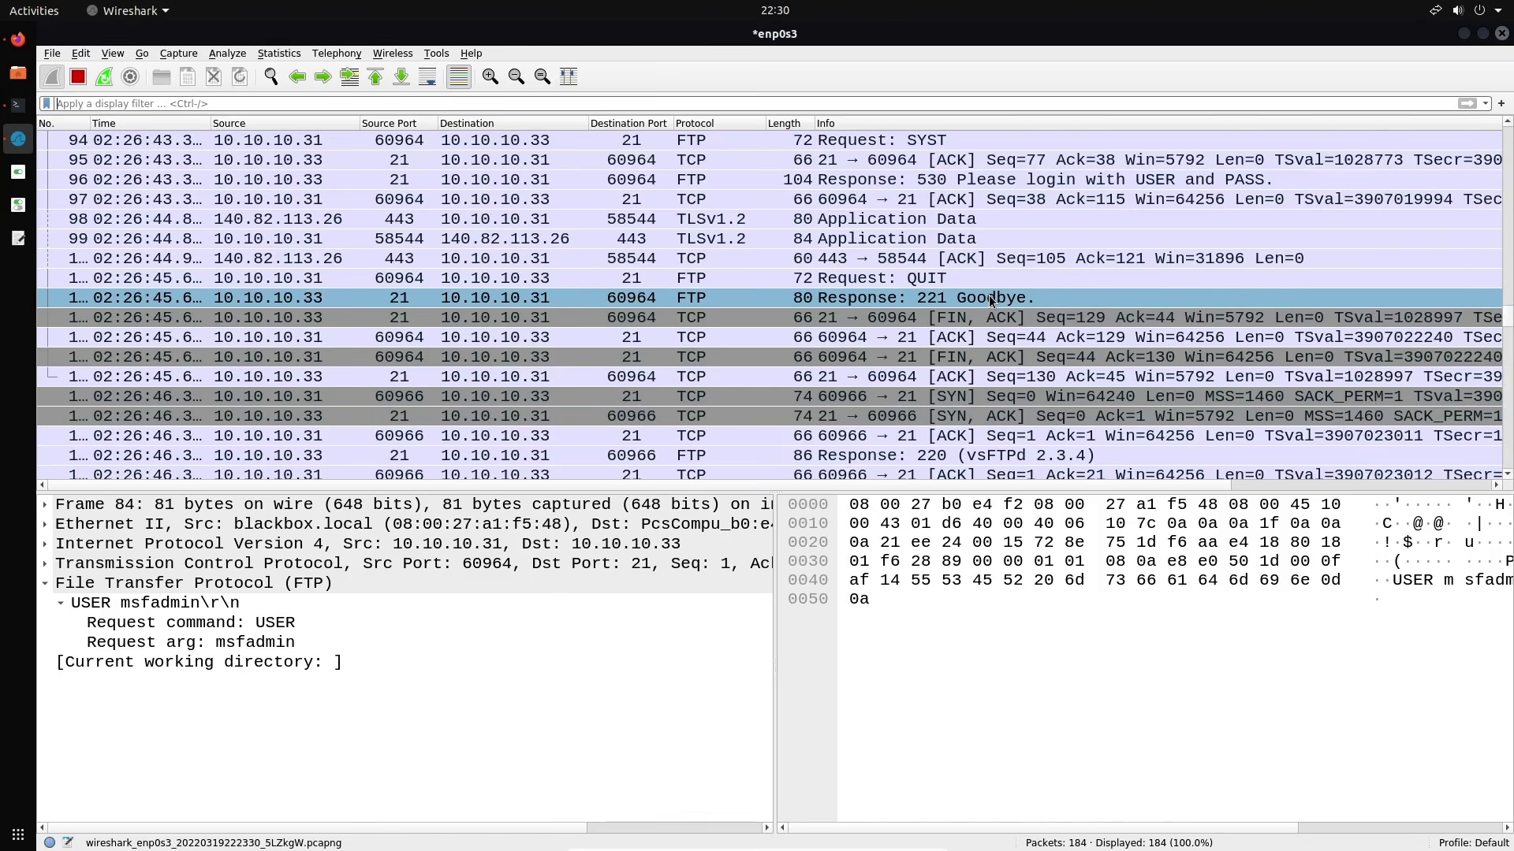
pyautogui.scroll(-2, 991, 300)
pyautogui.click(931, 340)
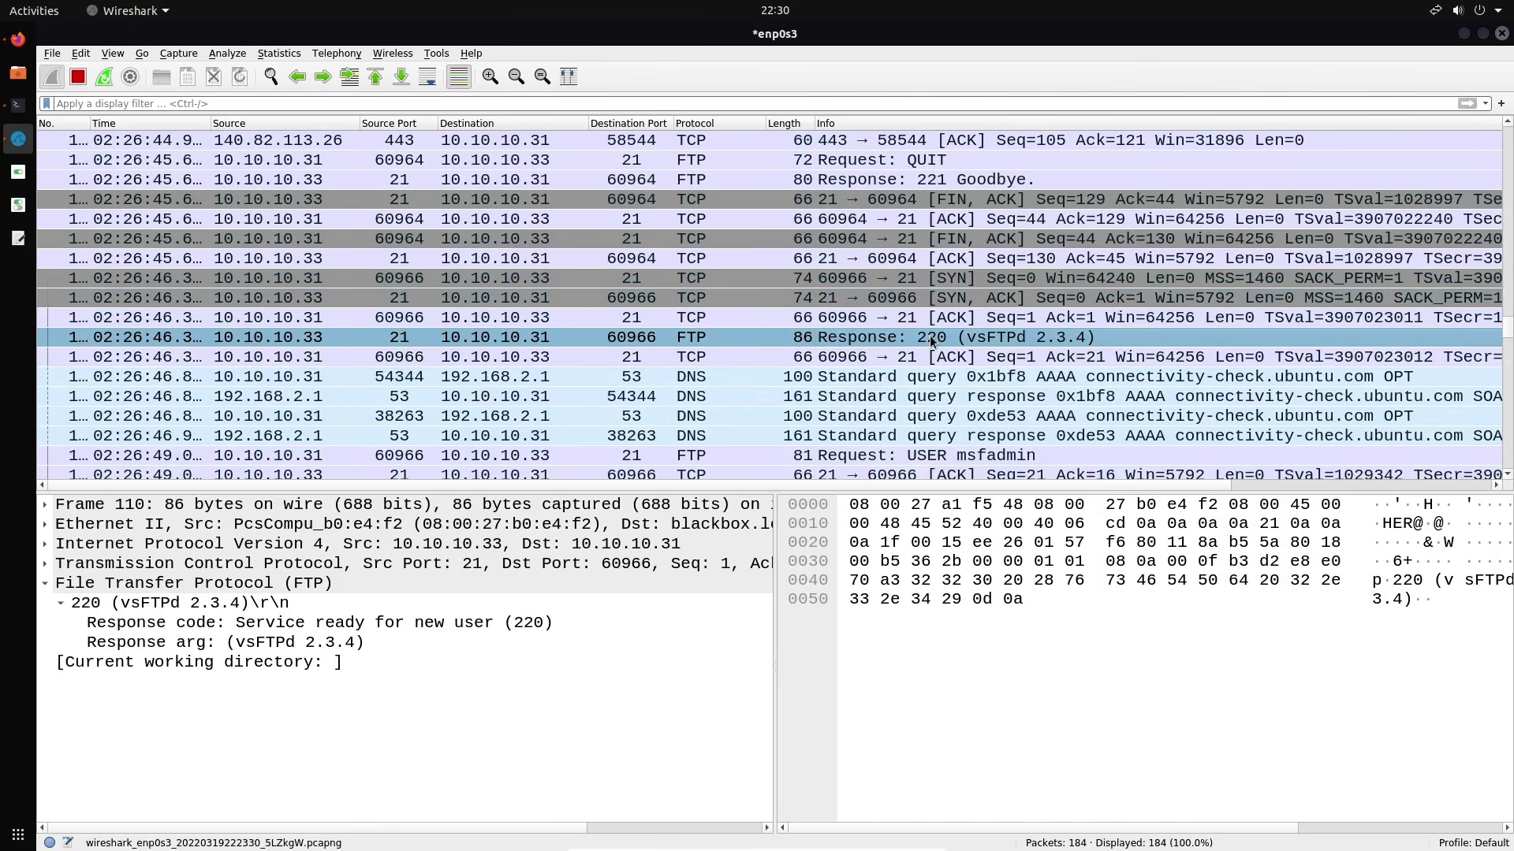
# Follow stream 6's TCP stream to read the successful login, then close the window
pyautogui.scroll(-3, 931, 339)
pyautogui.scroll(3, 929, 338)
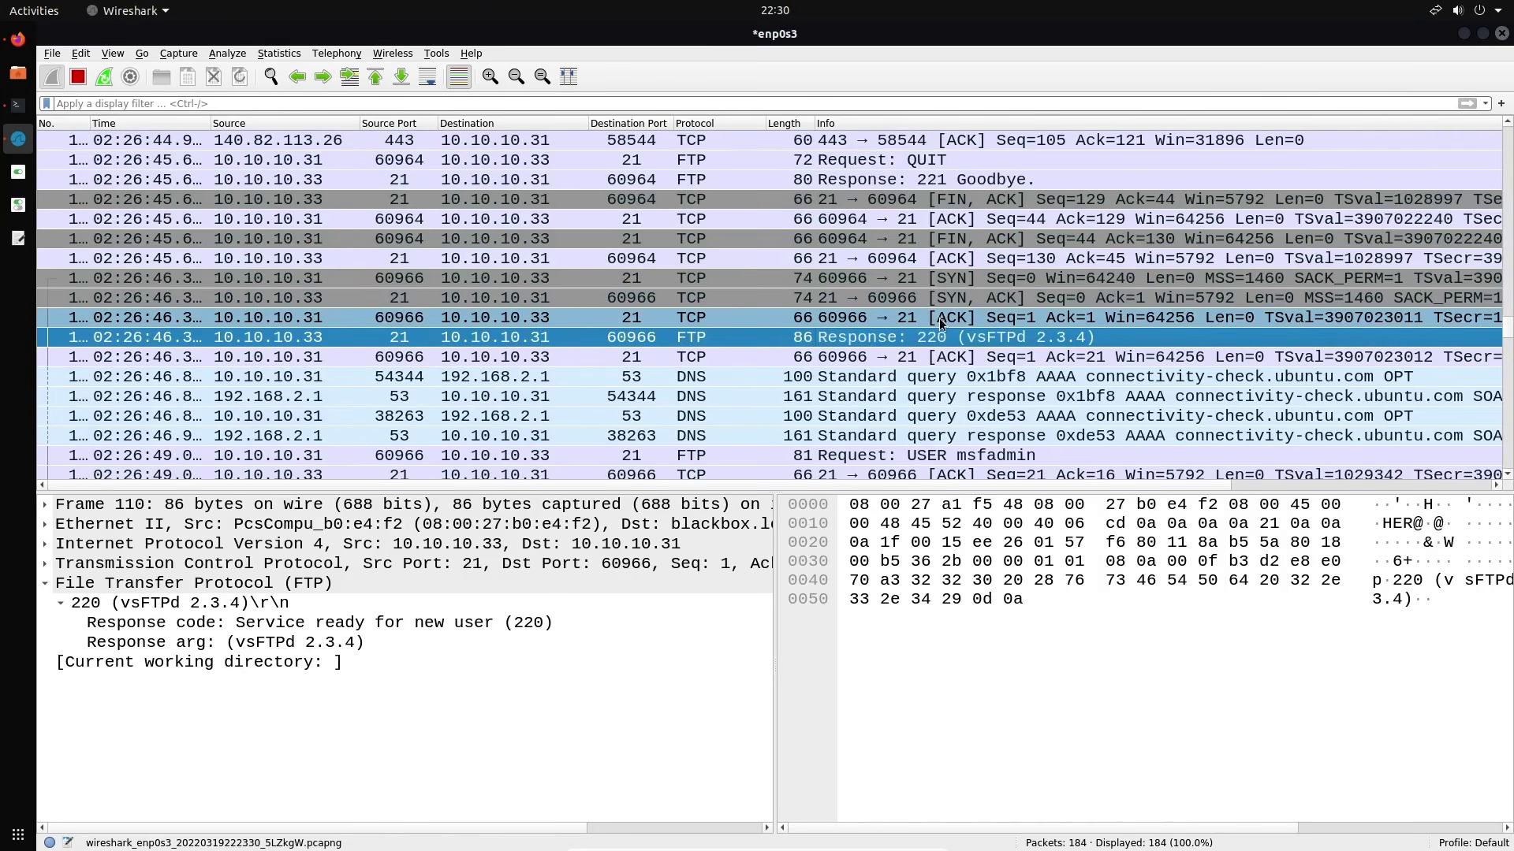
pyautogui.rightClick(939, 335)
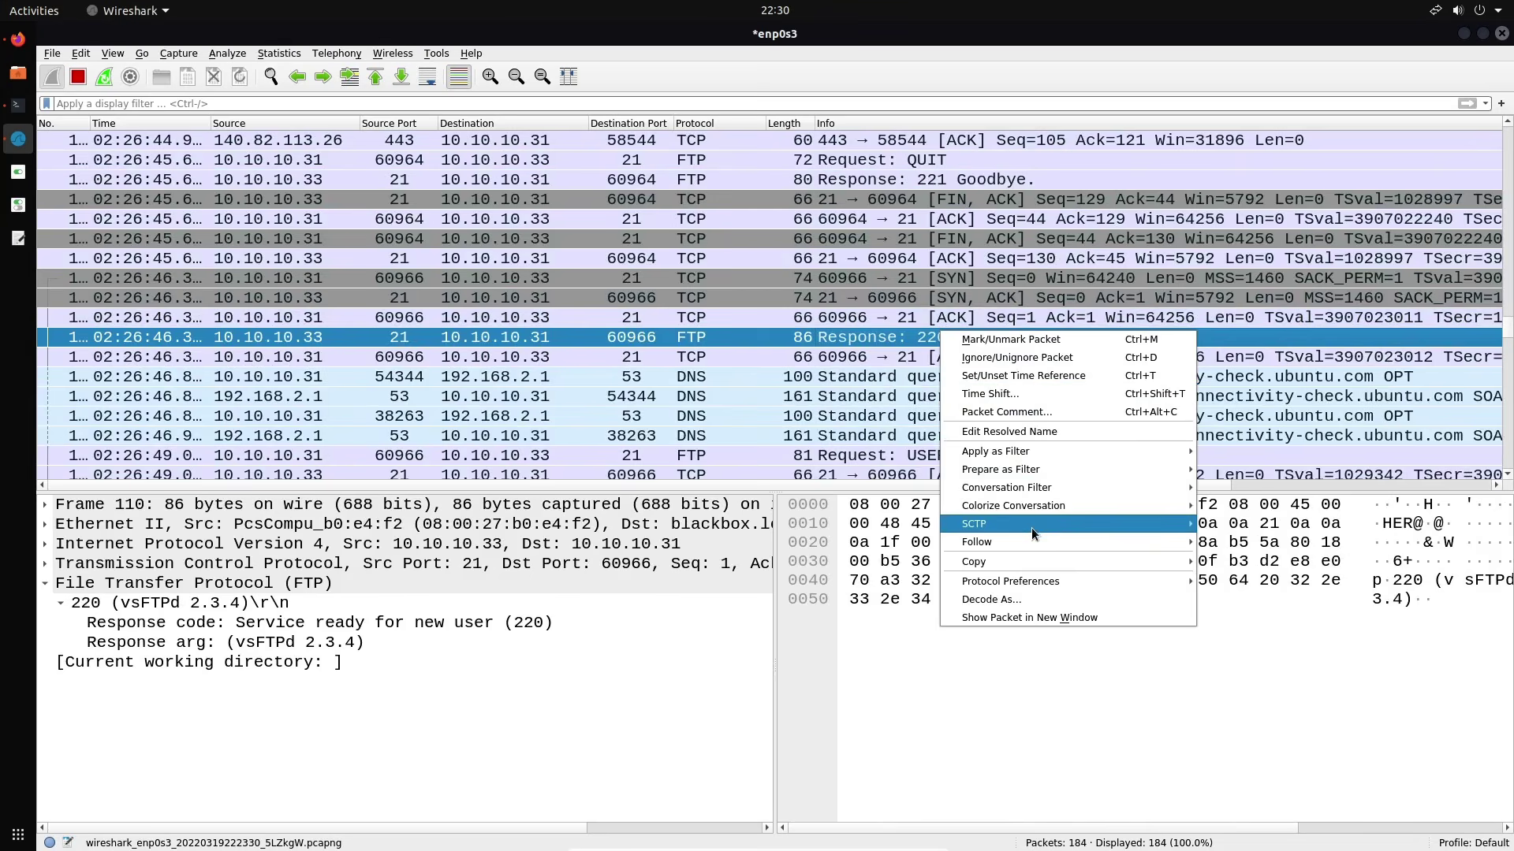
pyautogui.moveTo(1158, 542)
pyautogui.click(1244, 543)
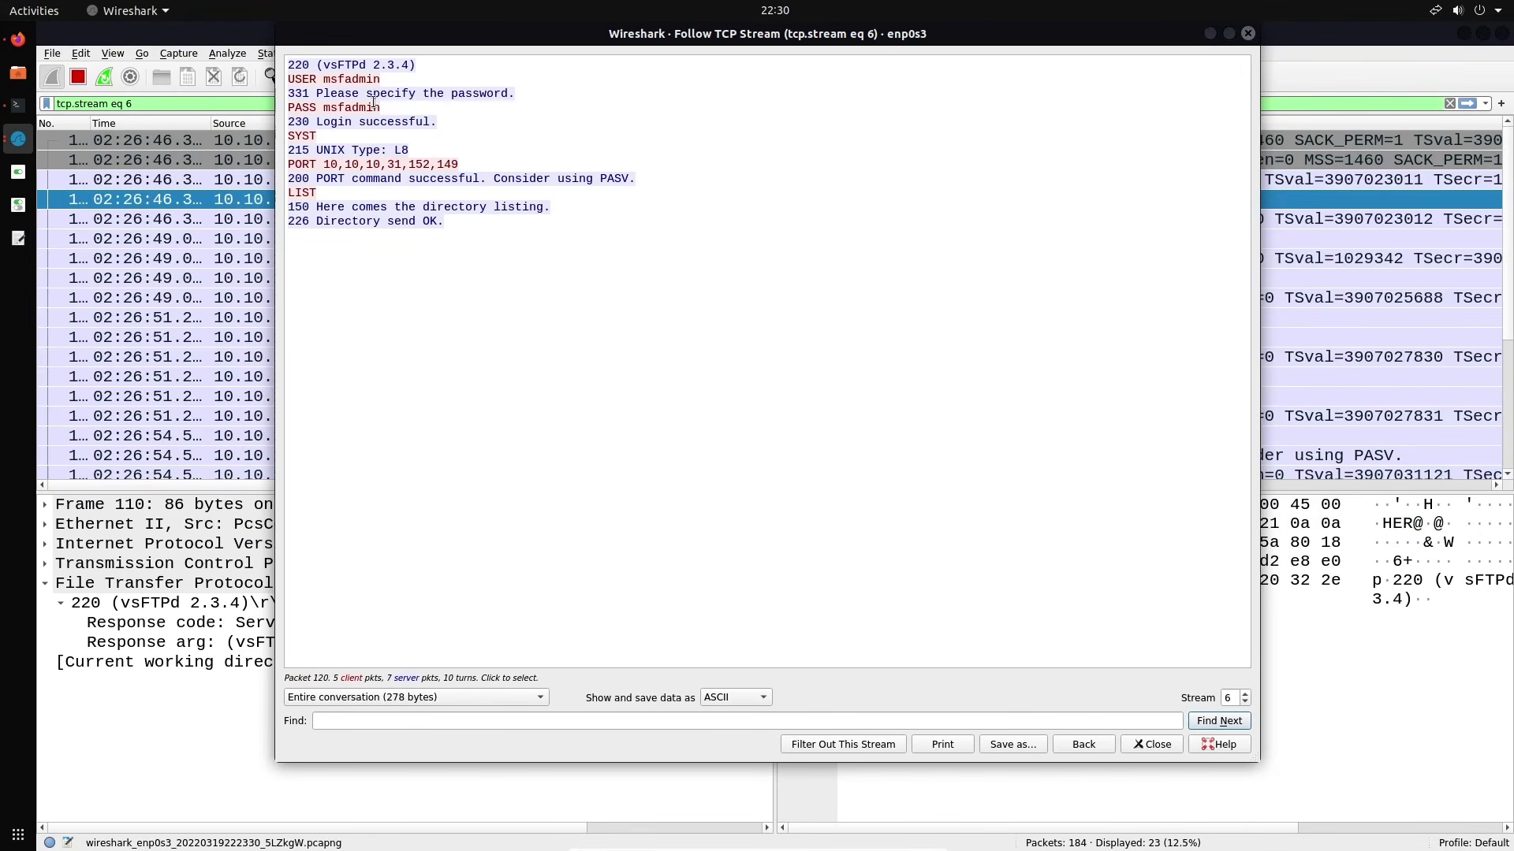
pyautogui.moveTo(424, 34); pyautogui.dragTo(415, 93)
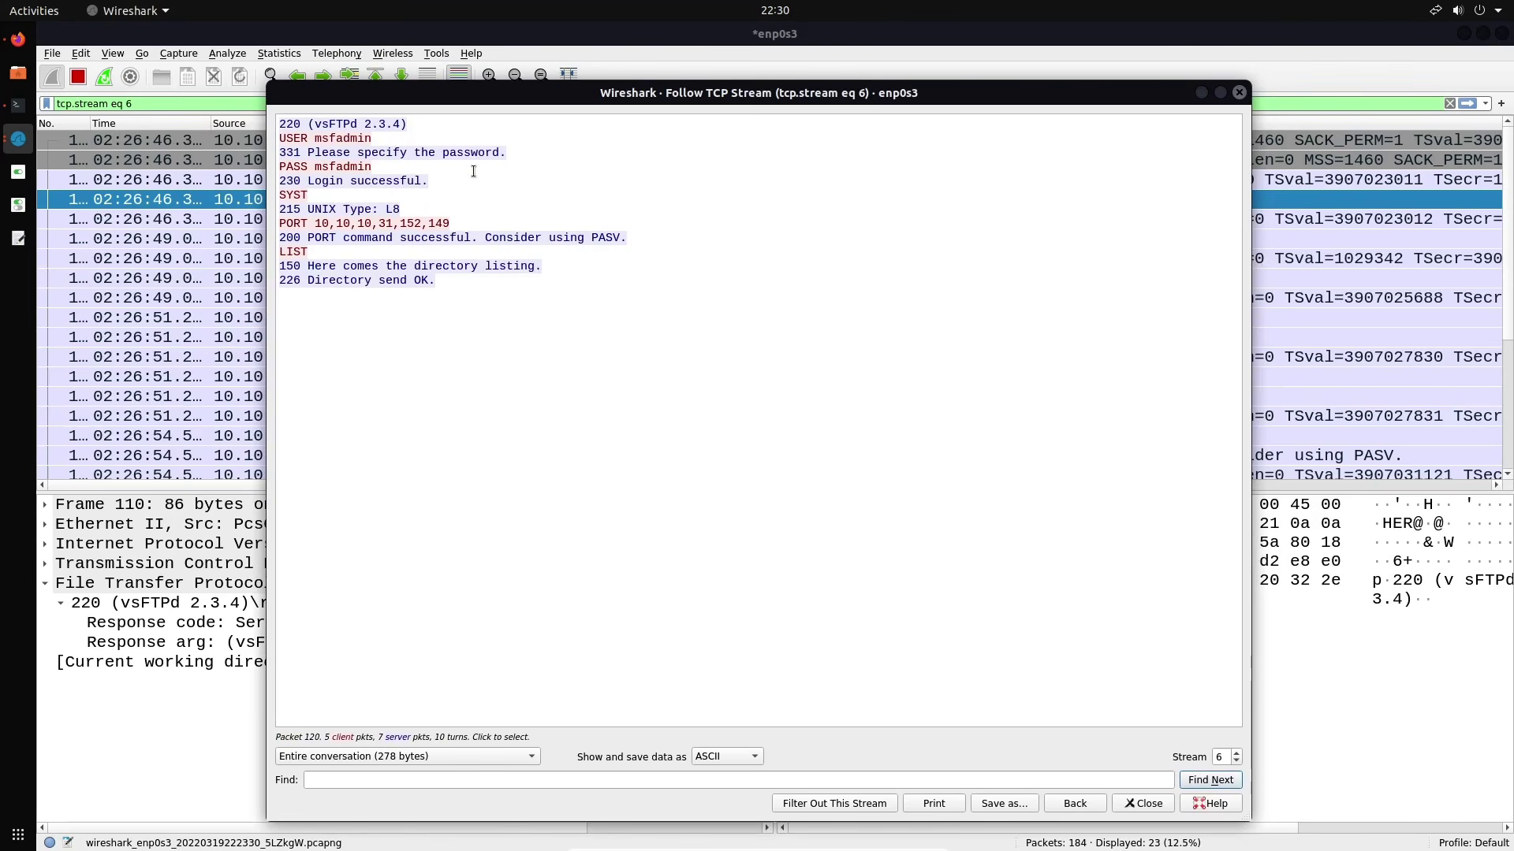
pyautogui.click(1238, 92)
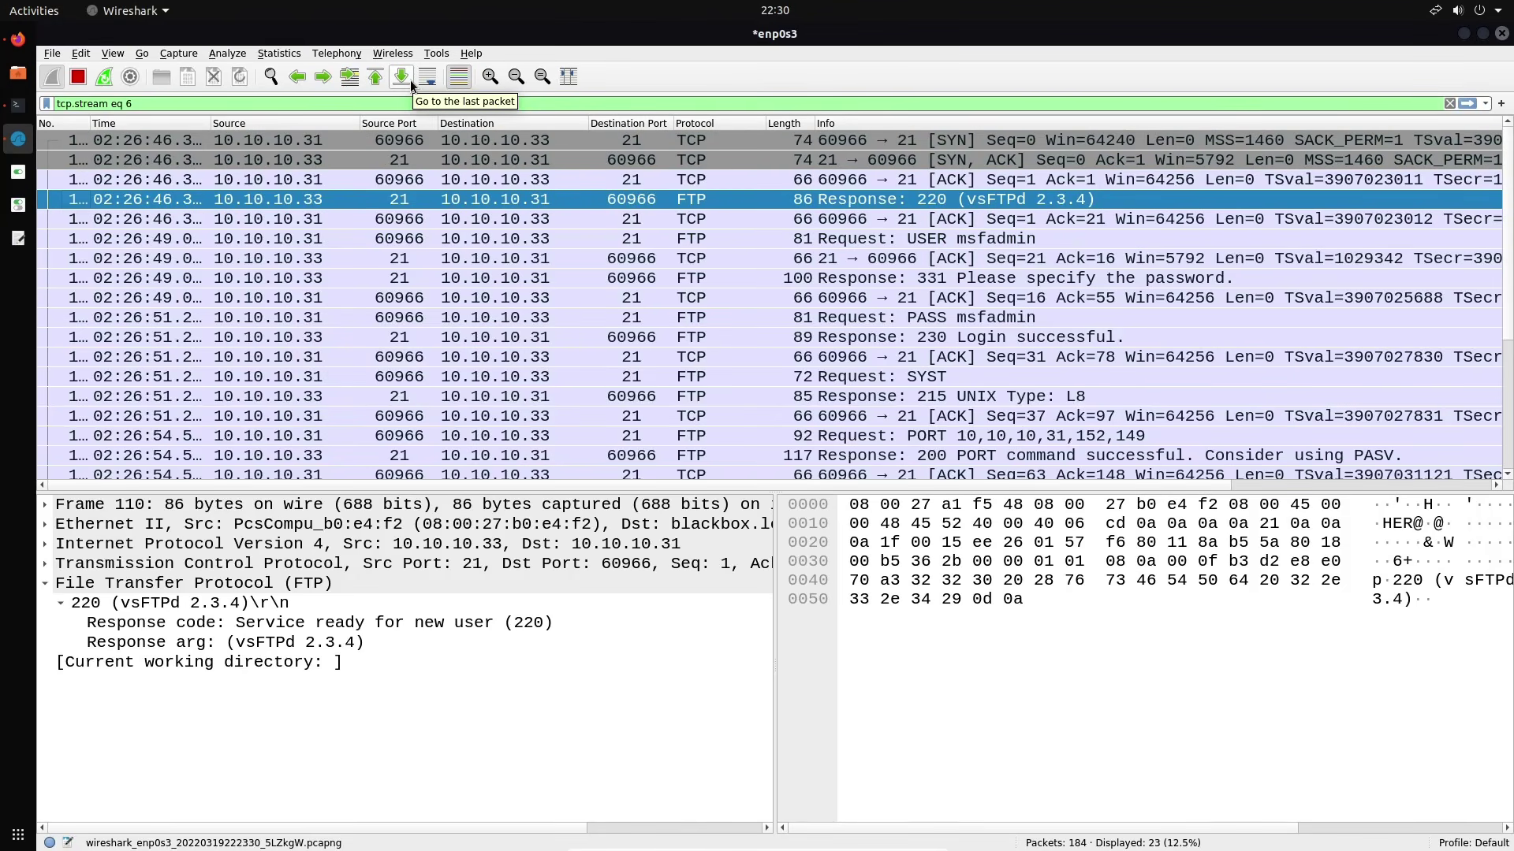
# Clear the stream 6 display filter so all 184 packets are listed
pyautogui.click(415, 99)
pyautogui.hotkey('ctrl', 'a')
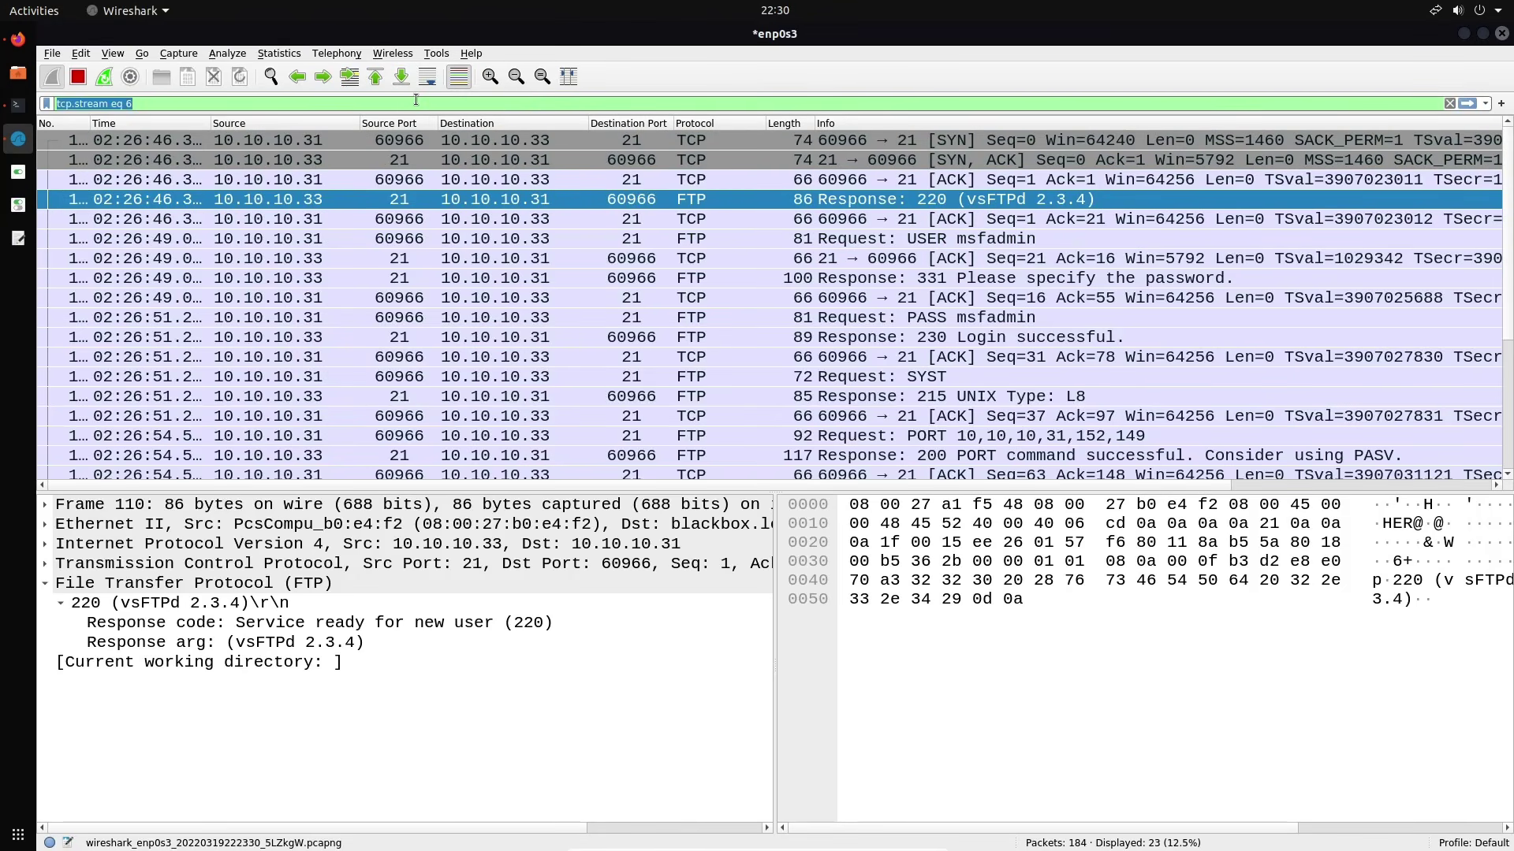
pyautogui.press('BackSpace')
pyautogui.press('Return')
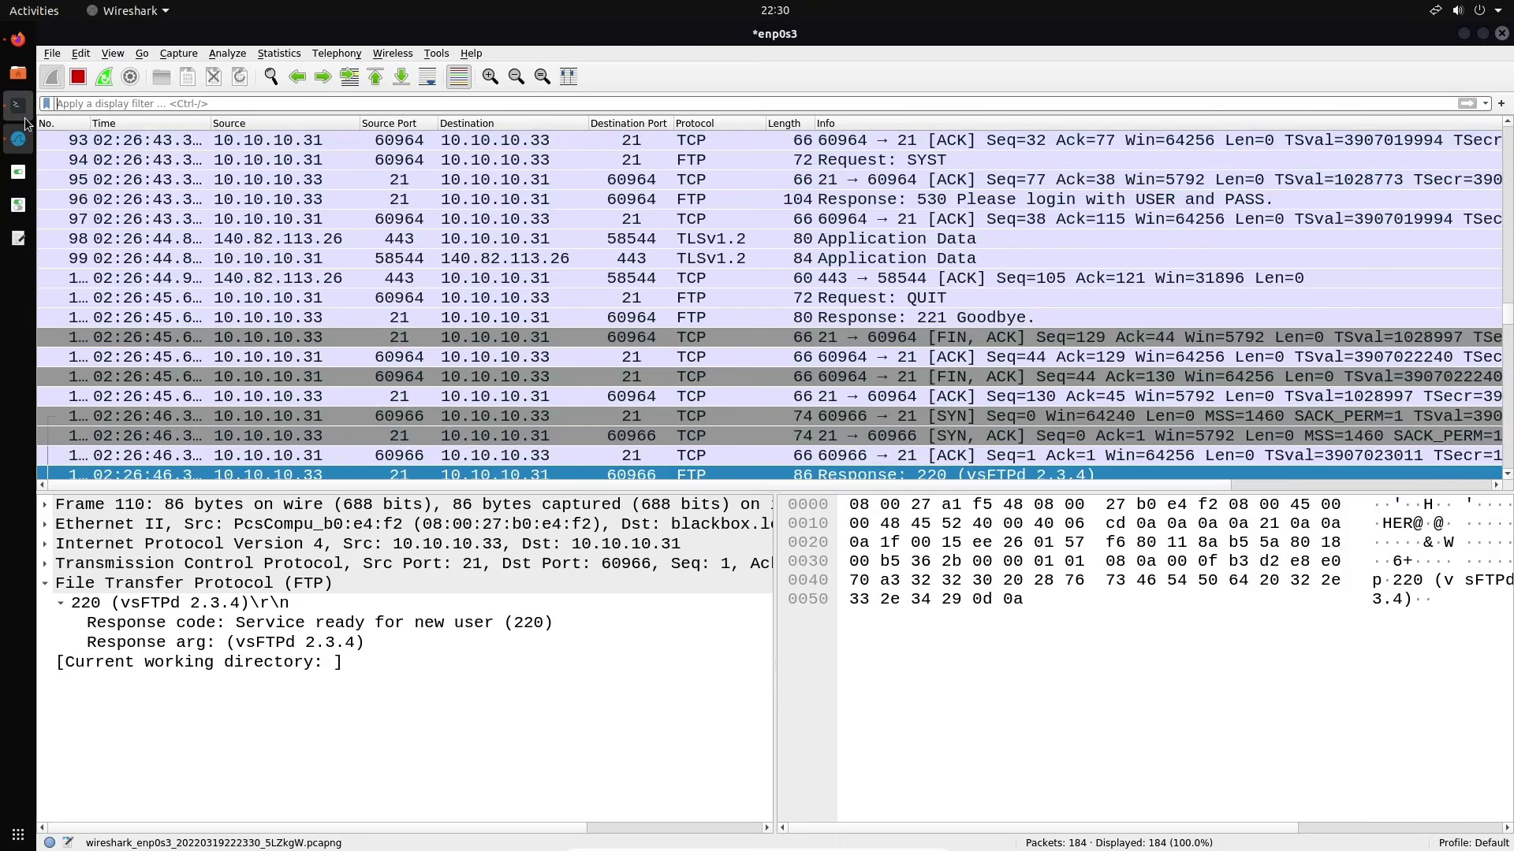
# Enter 'exit' in the Terminator FTP session pane
pyautogui.hotkey('alt', 'Tab')
pyautogui.click(876, 438)
pyautogui.write('exit')
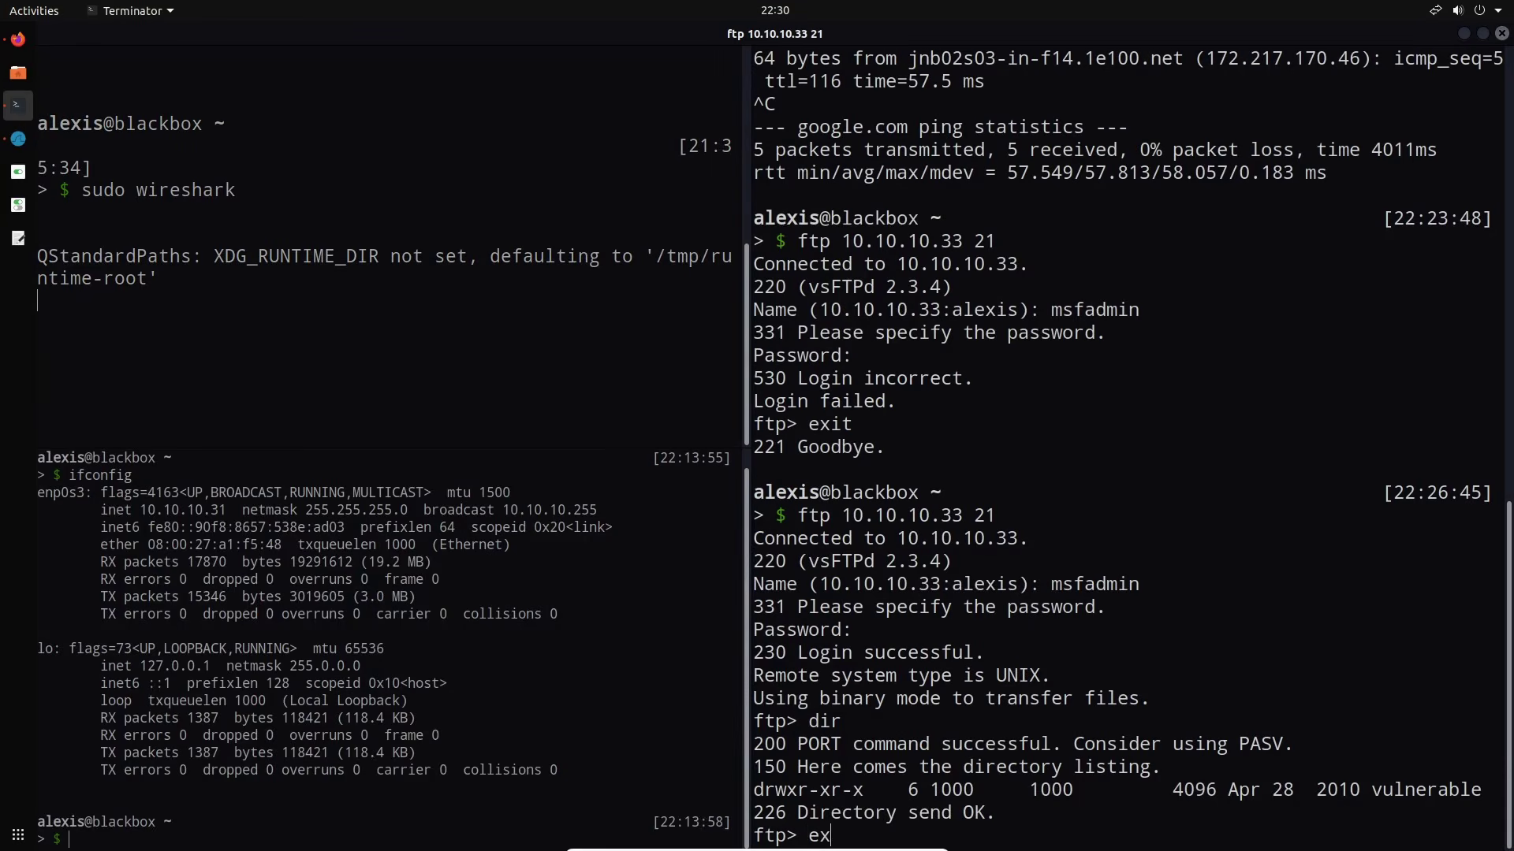
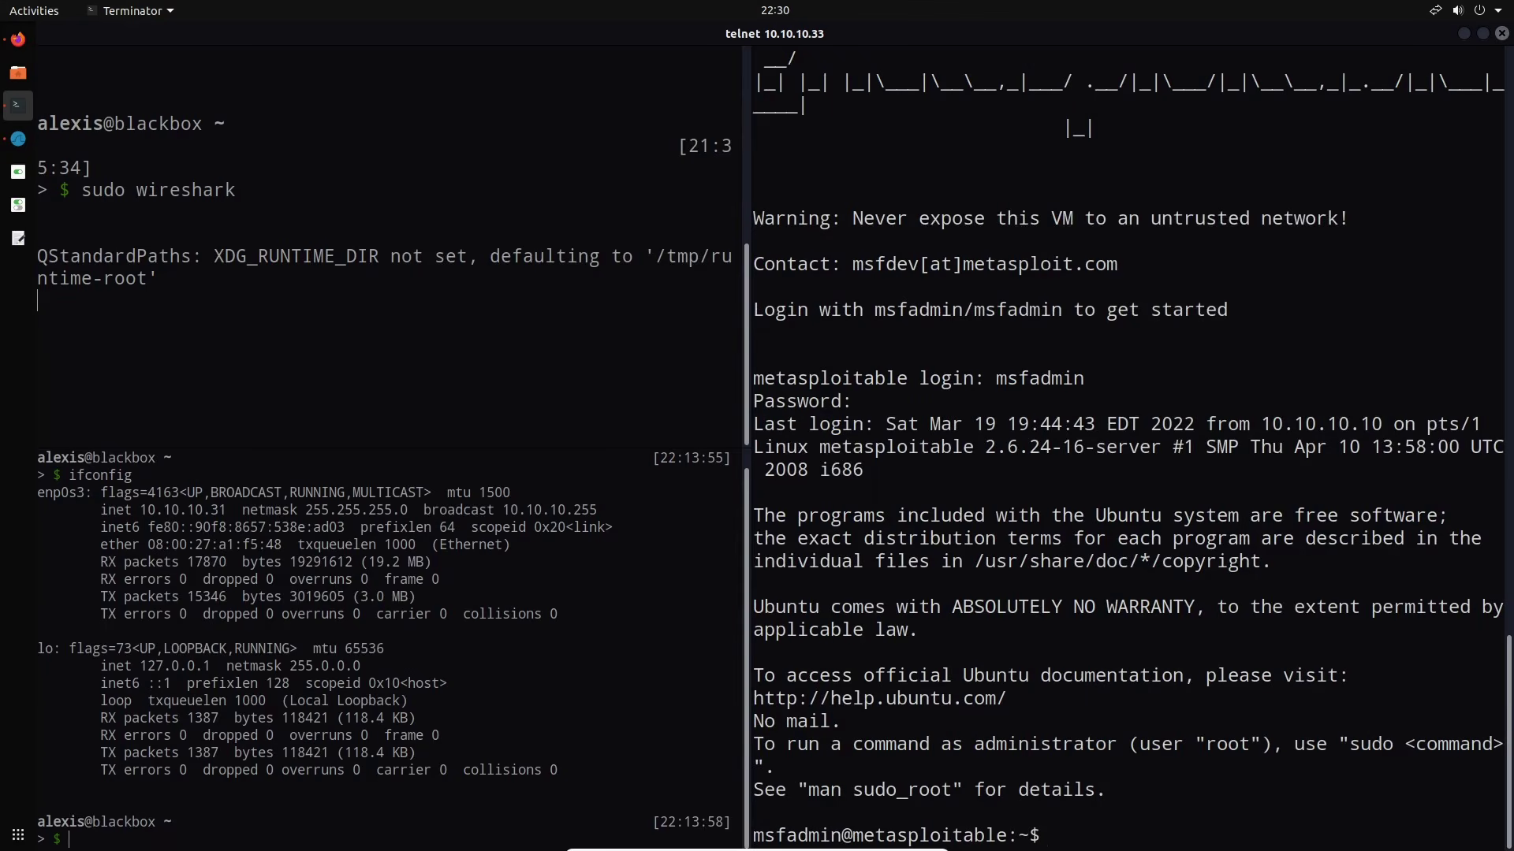
# Run ls on the metasploitable machine to reveal 'vulnerable', then return to the Wireshark capture
pyautogui.write('ls')
pyautogui.press('Return')
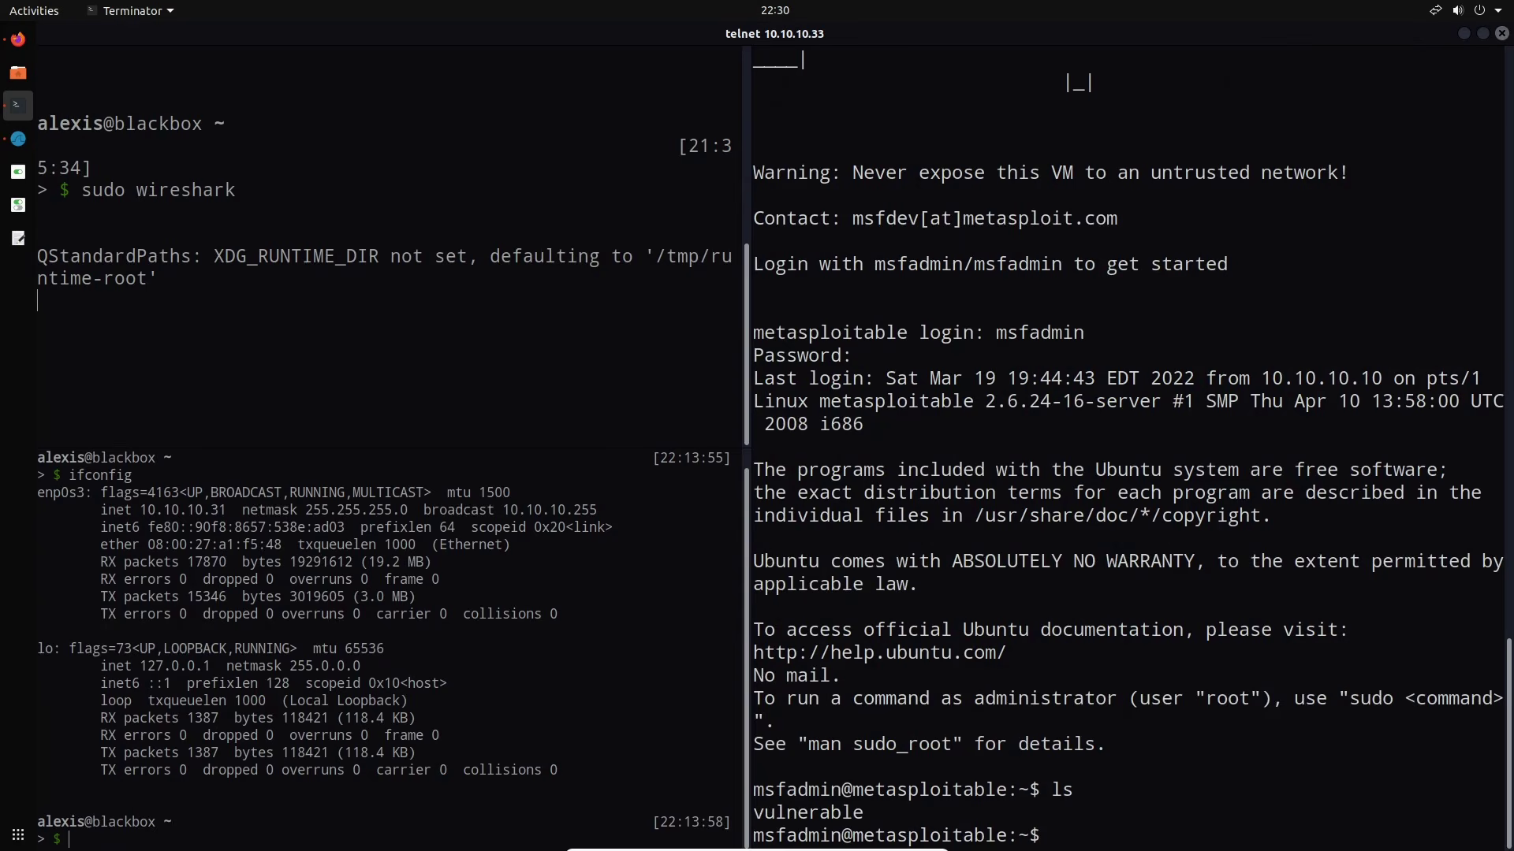
pyautogui.click(18, 138)
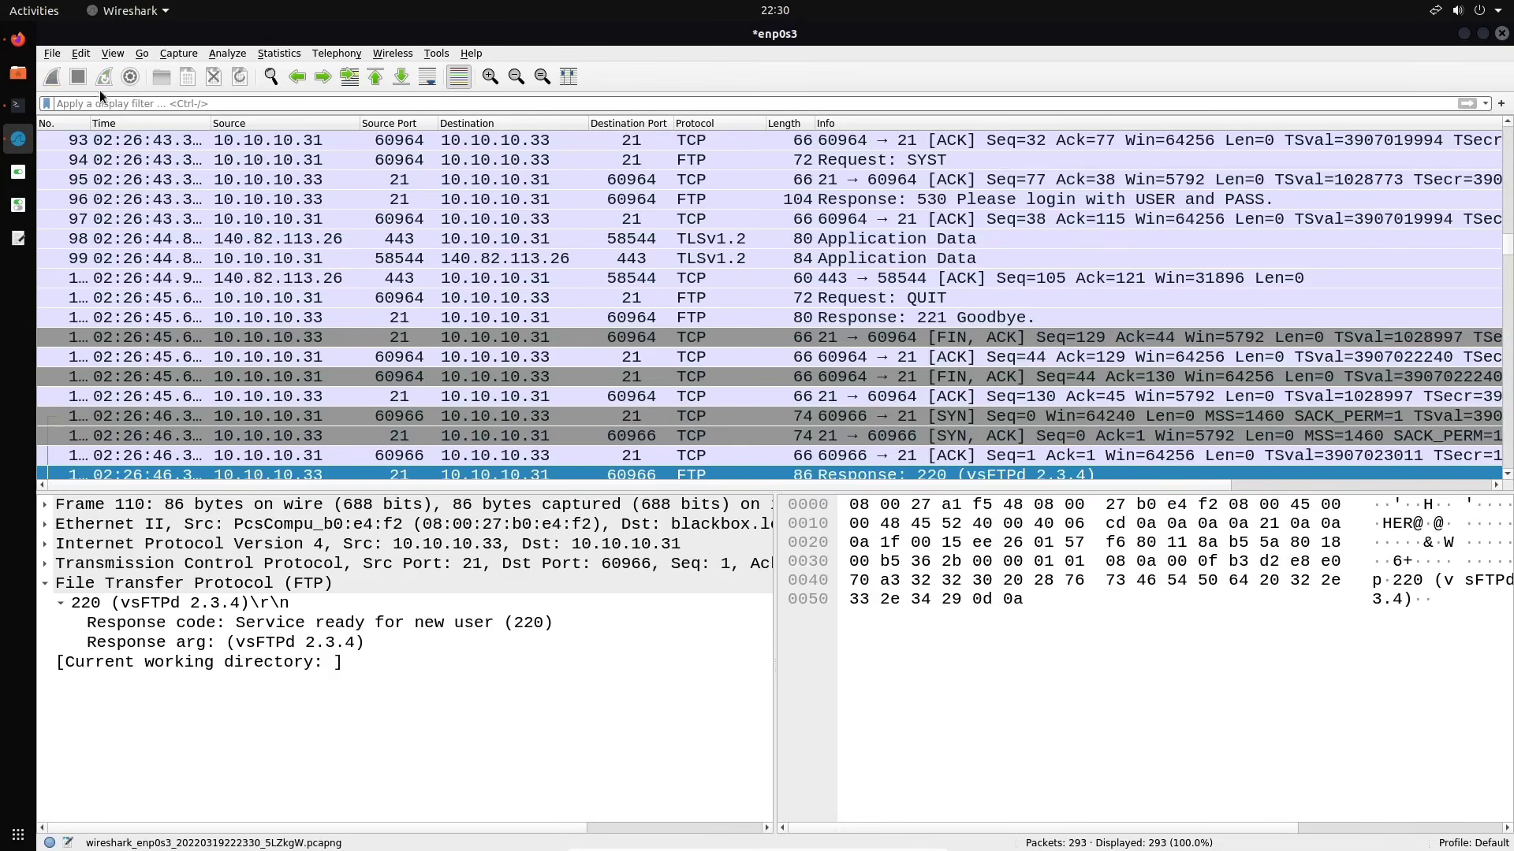
# After trying ftp and telnet, filter the packets on tcp.port == 23, leaving 90 of 293
pyautogui.click(146, 105)
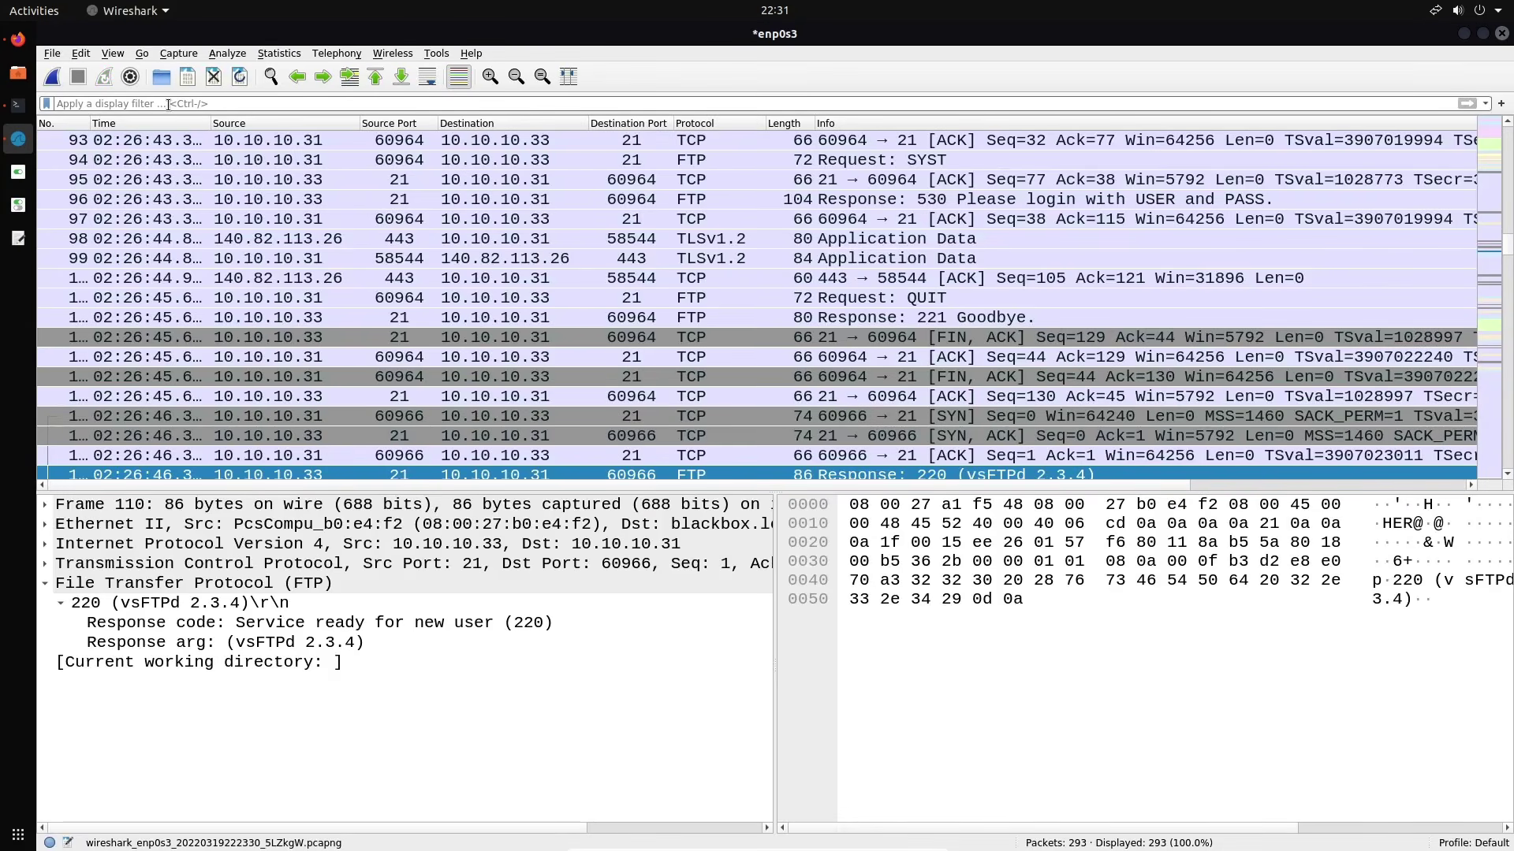
pyautogui.write('ftp')
pyautogui.press('Return')
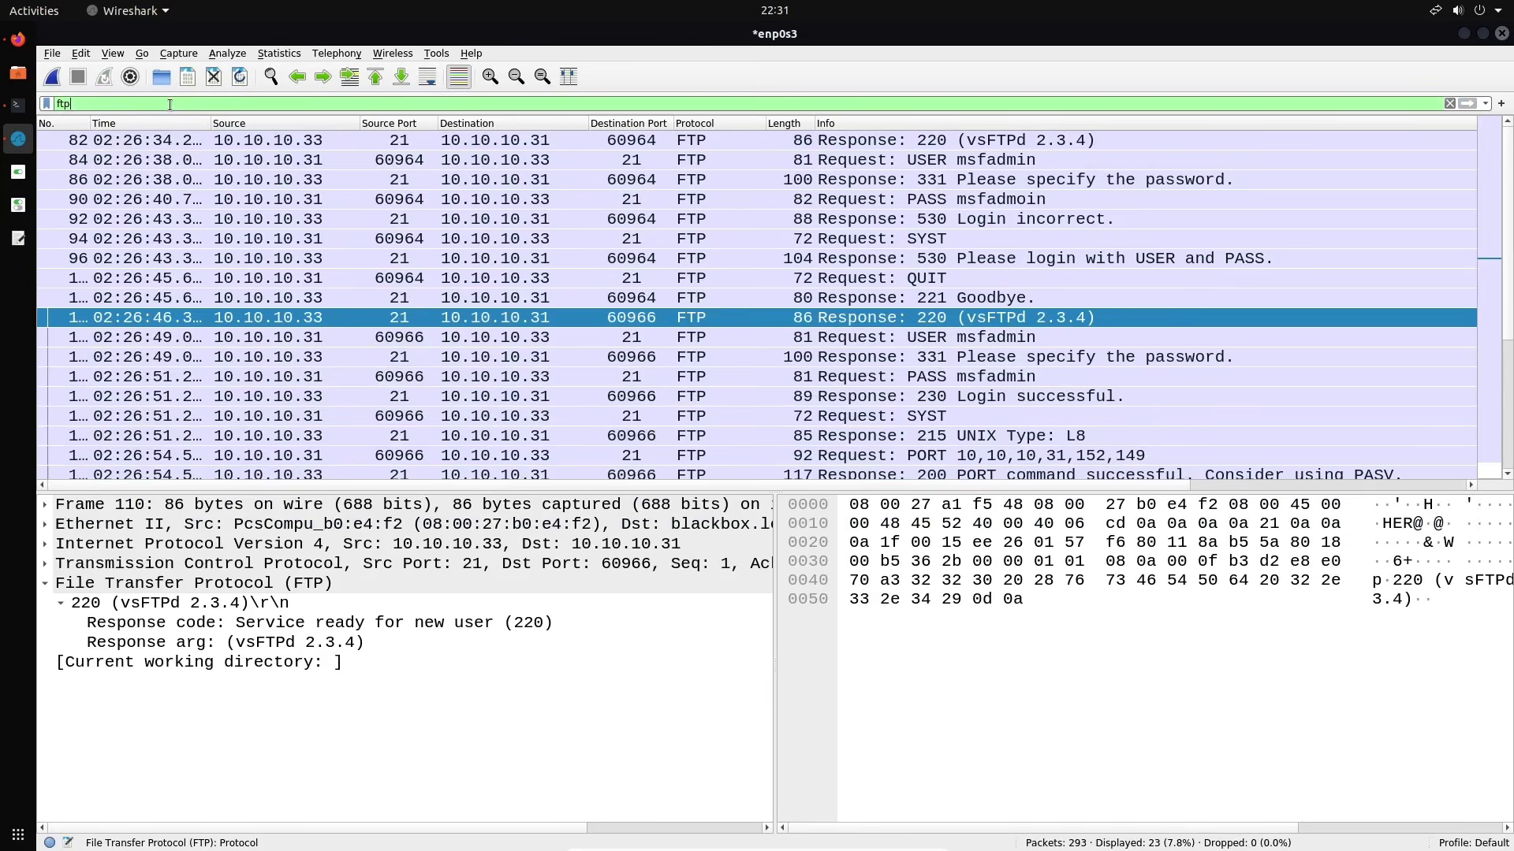
pyautogui.doubleClick(136, 107)
pyautogui.write('telnet')
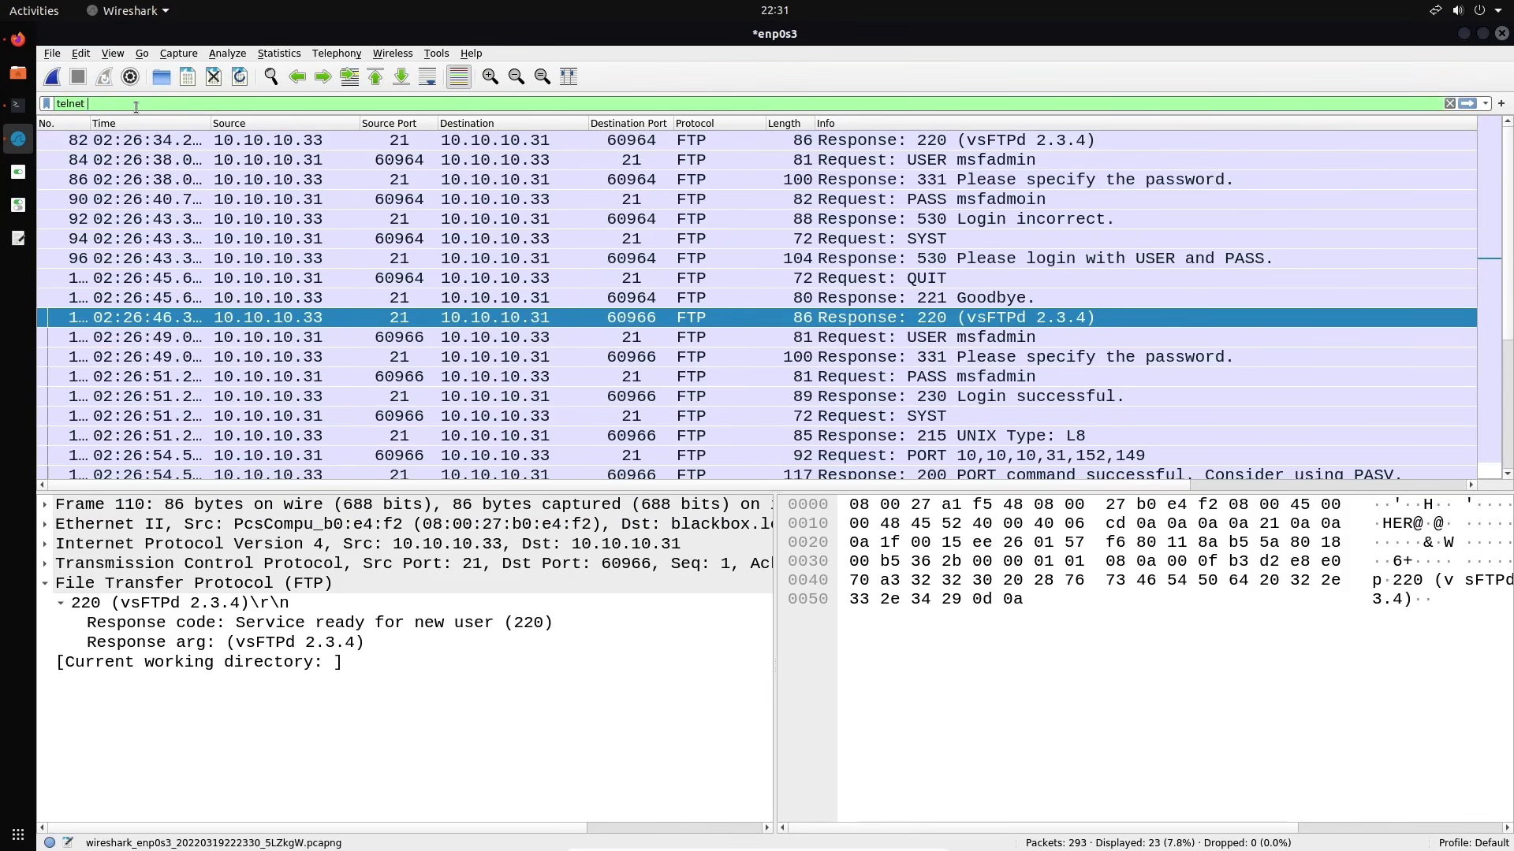
pyautogui.press('BackSpace')
pyautogui.press('BackSpace')
pyautogui.press('BackSpace')
pyautogui.press('BackSpace')
pyautogui.press('BackSpace')
pyautogui.press('BackSpace')
pyautogui.write('tcp.p')
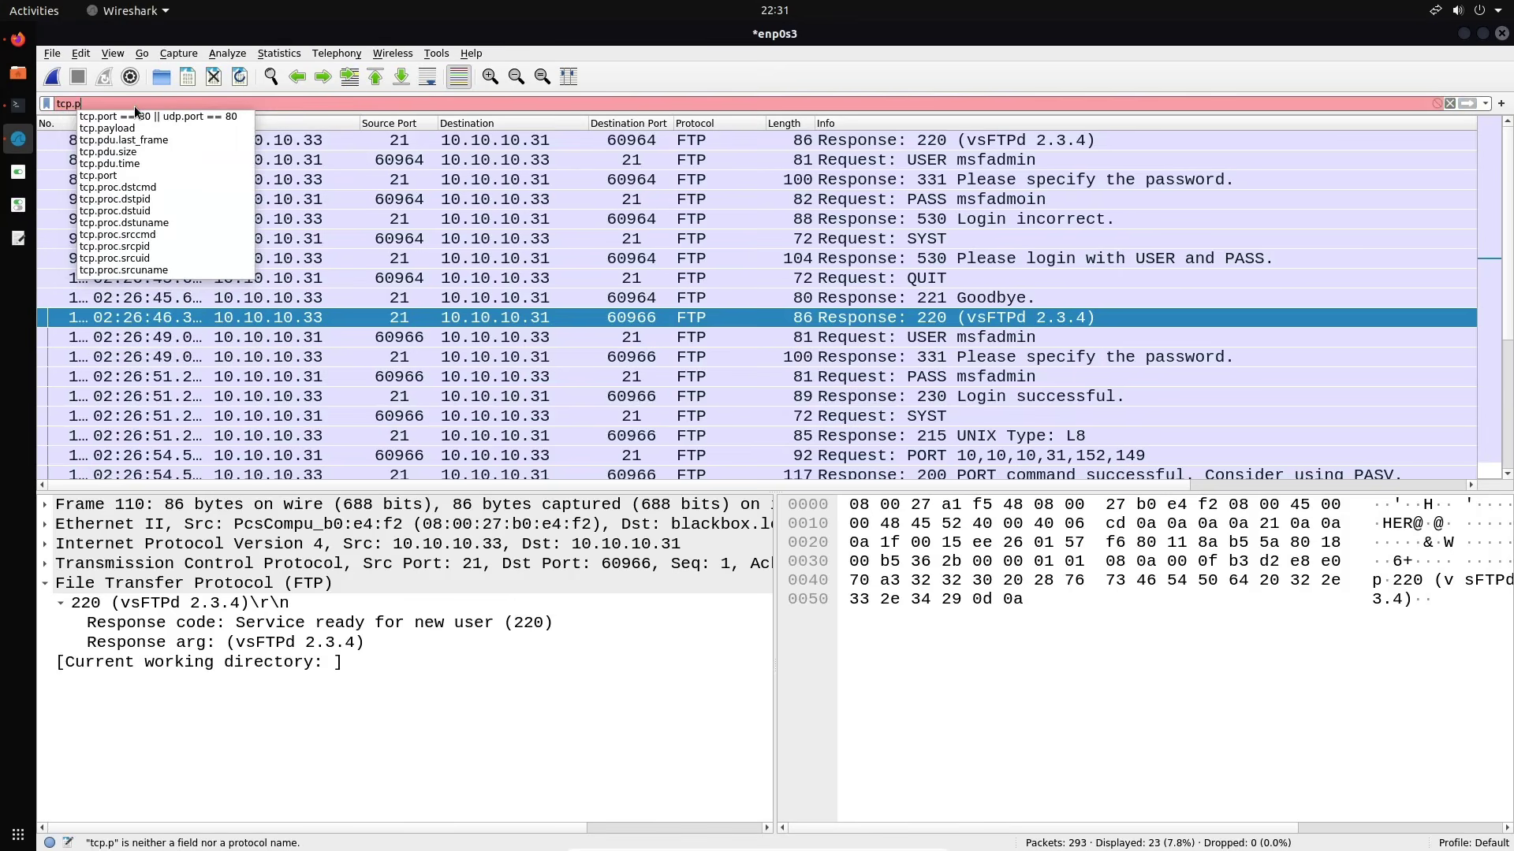
pyautogui.write('ort == 23')
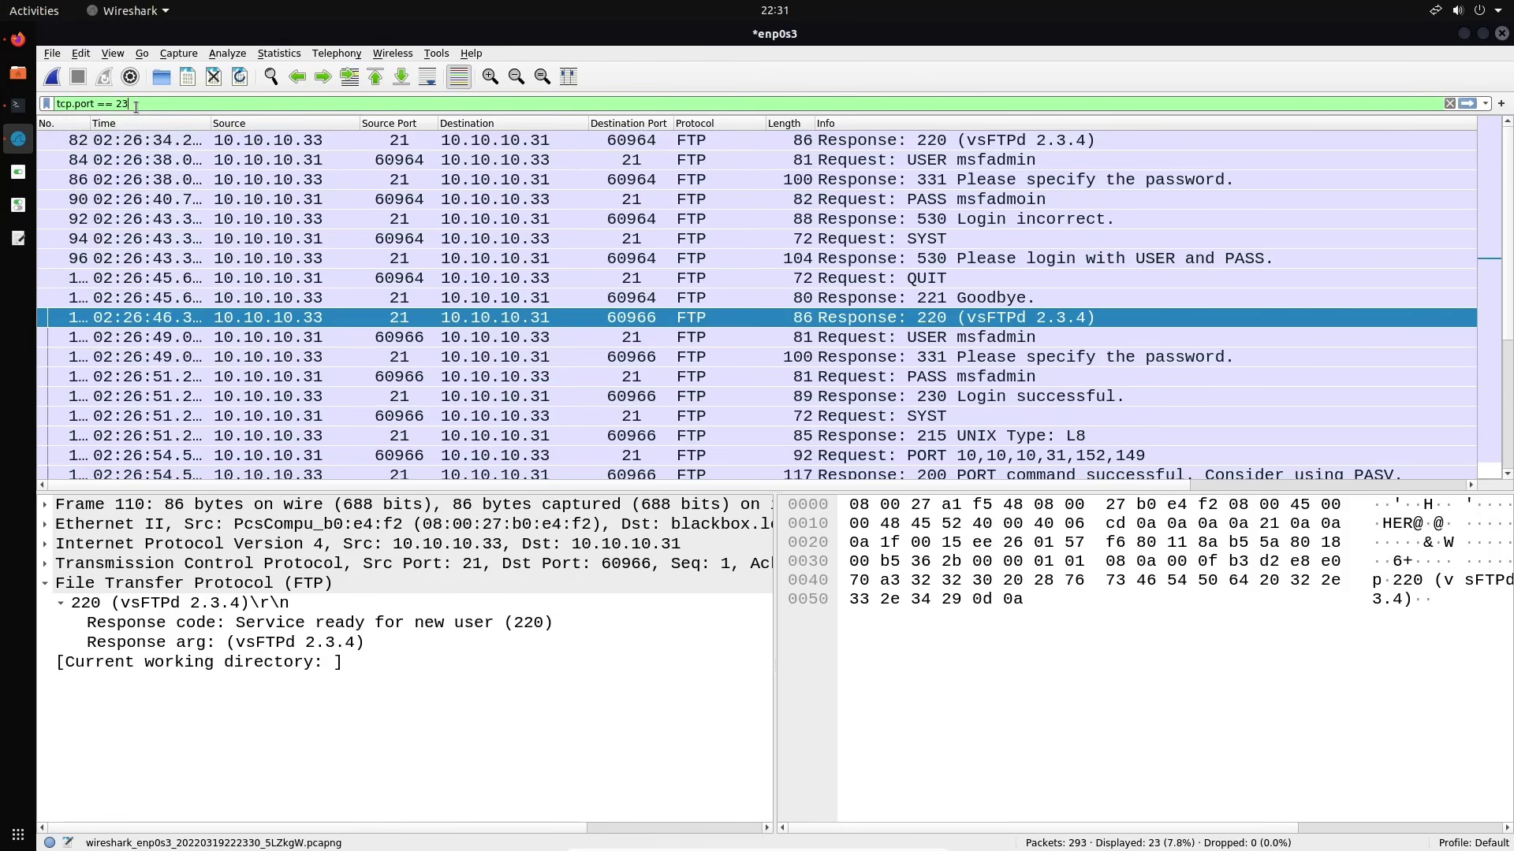
pyautogui.press('Return')
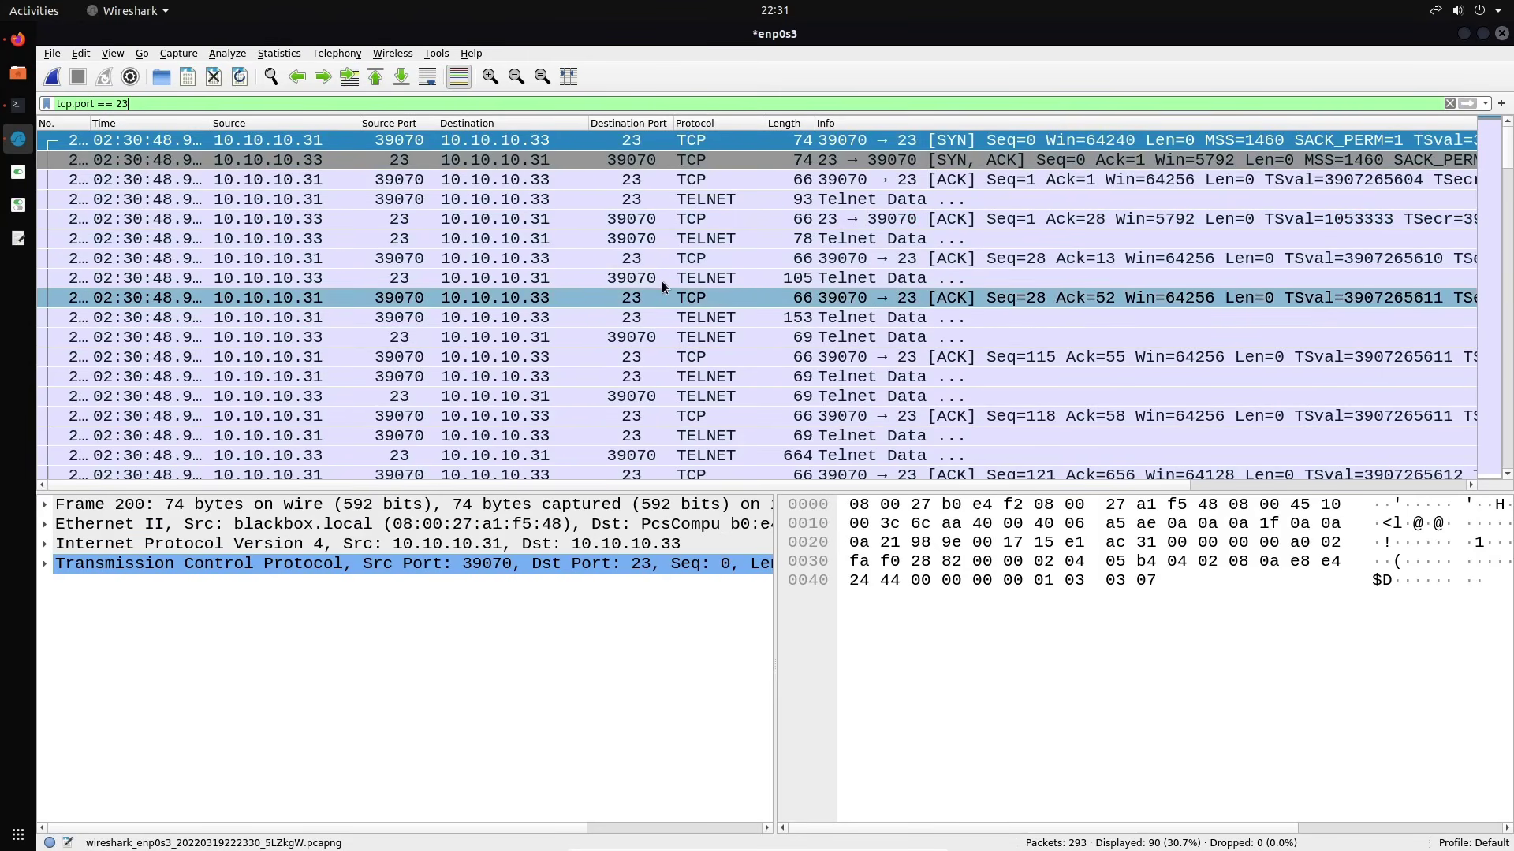
# Follow the first telnet packet's TCP stream to read the cleartext login and password, then close it
pyautogui.scroll(-7, 662, 276)
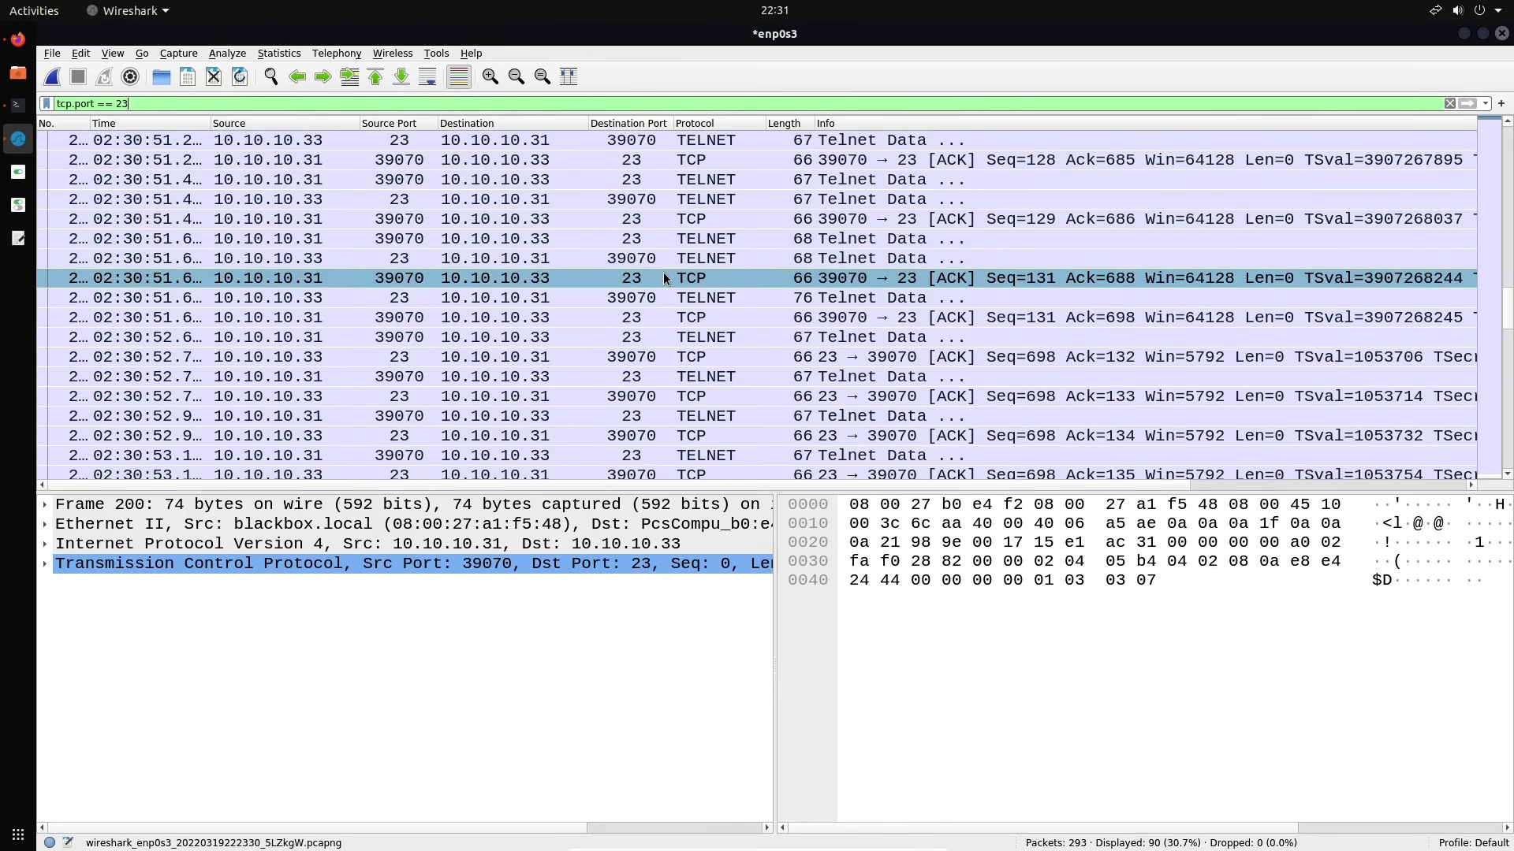
pyautogui.scroll(8, 664, 278)
pyautogui.rightClick(759, 147)
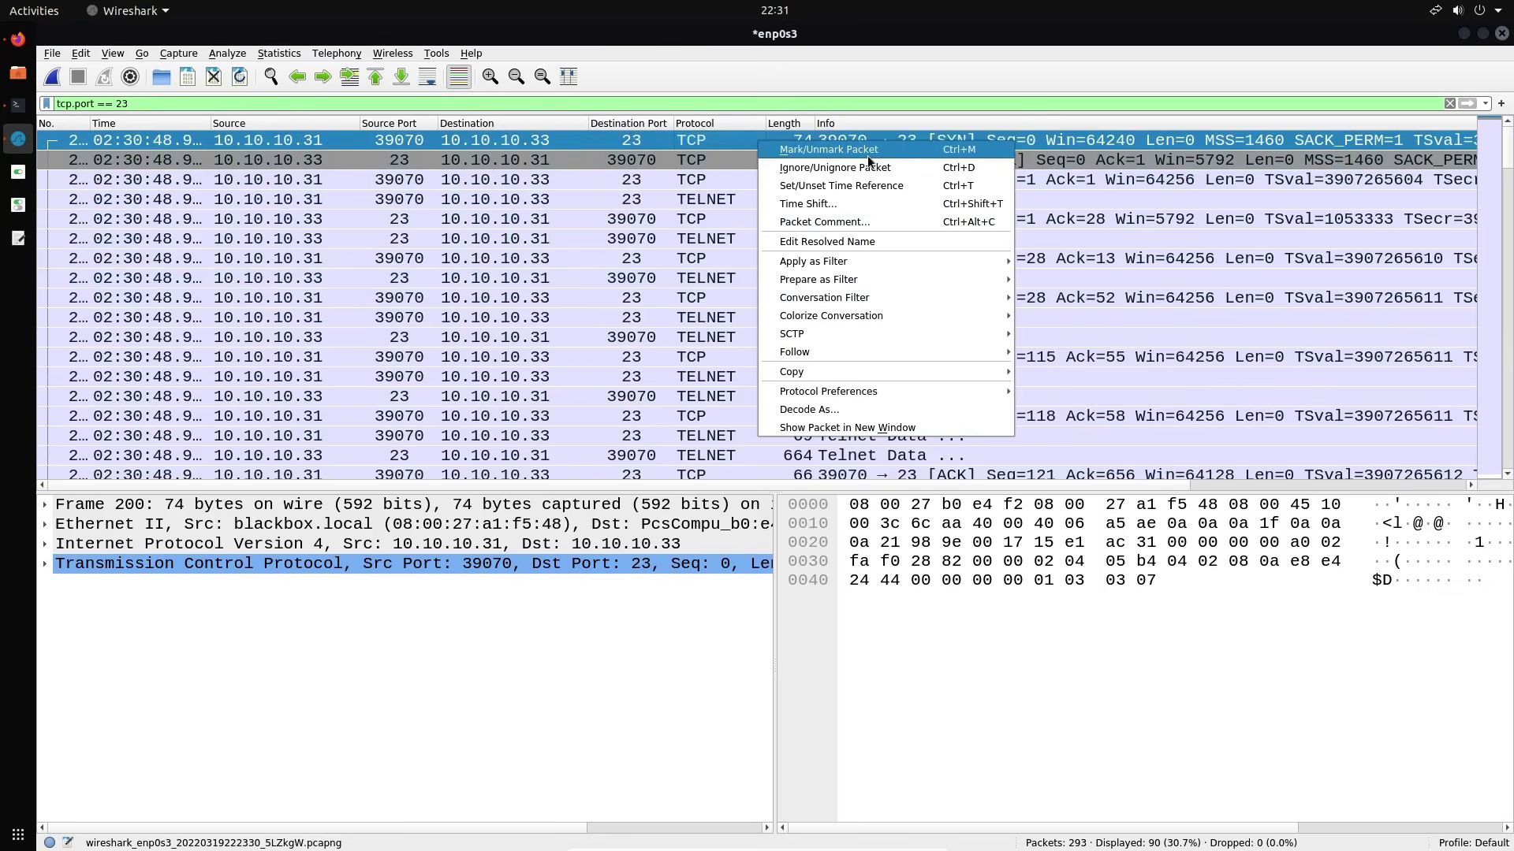
pyautogui.moveTo(832, 353)
pyautogui.click(1057, 355)
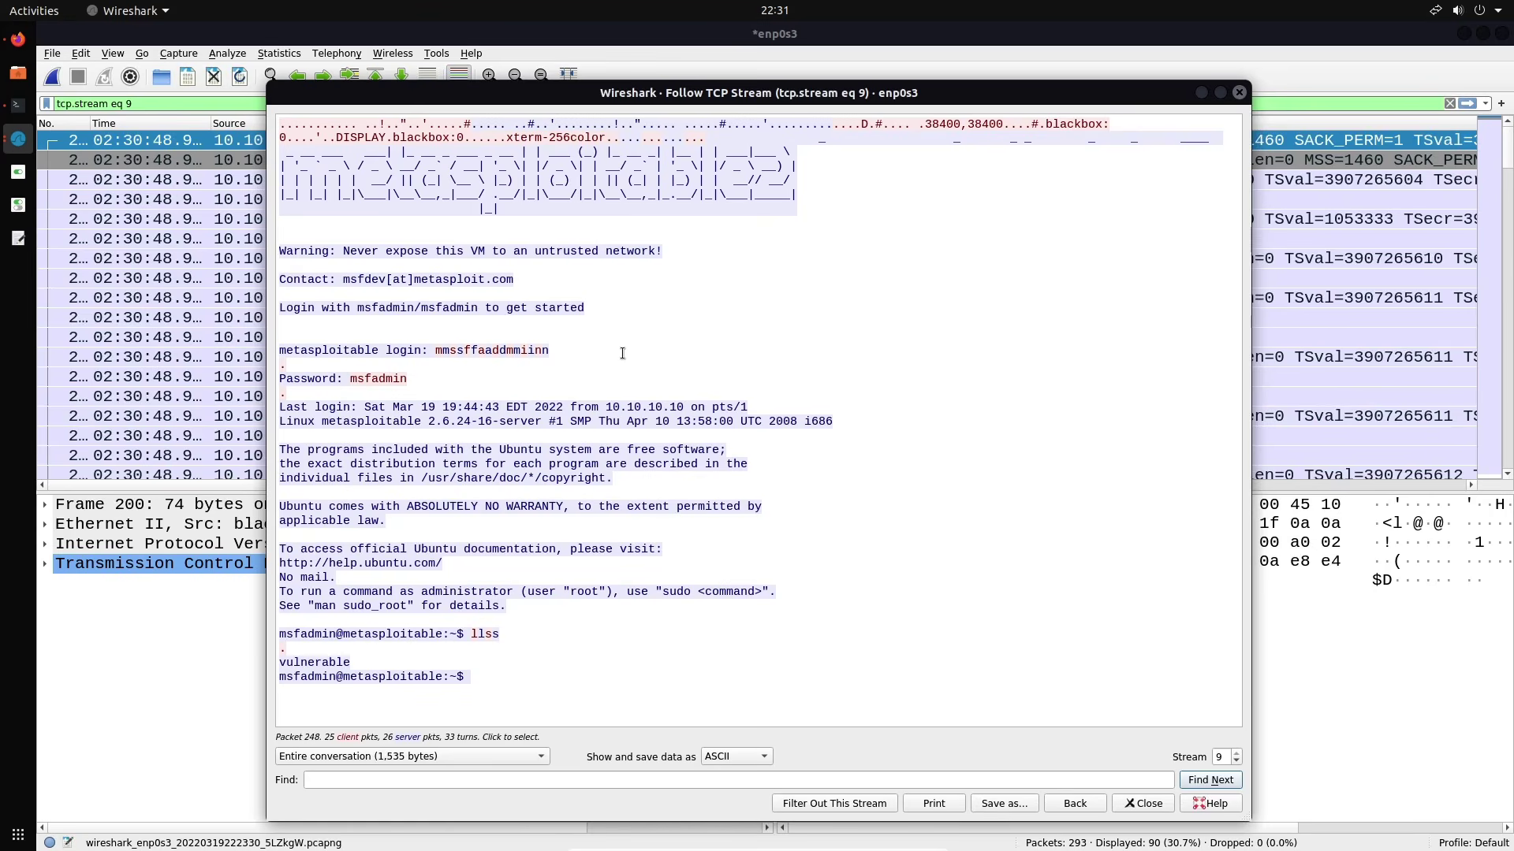
pyautogui.click(1235, 92)
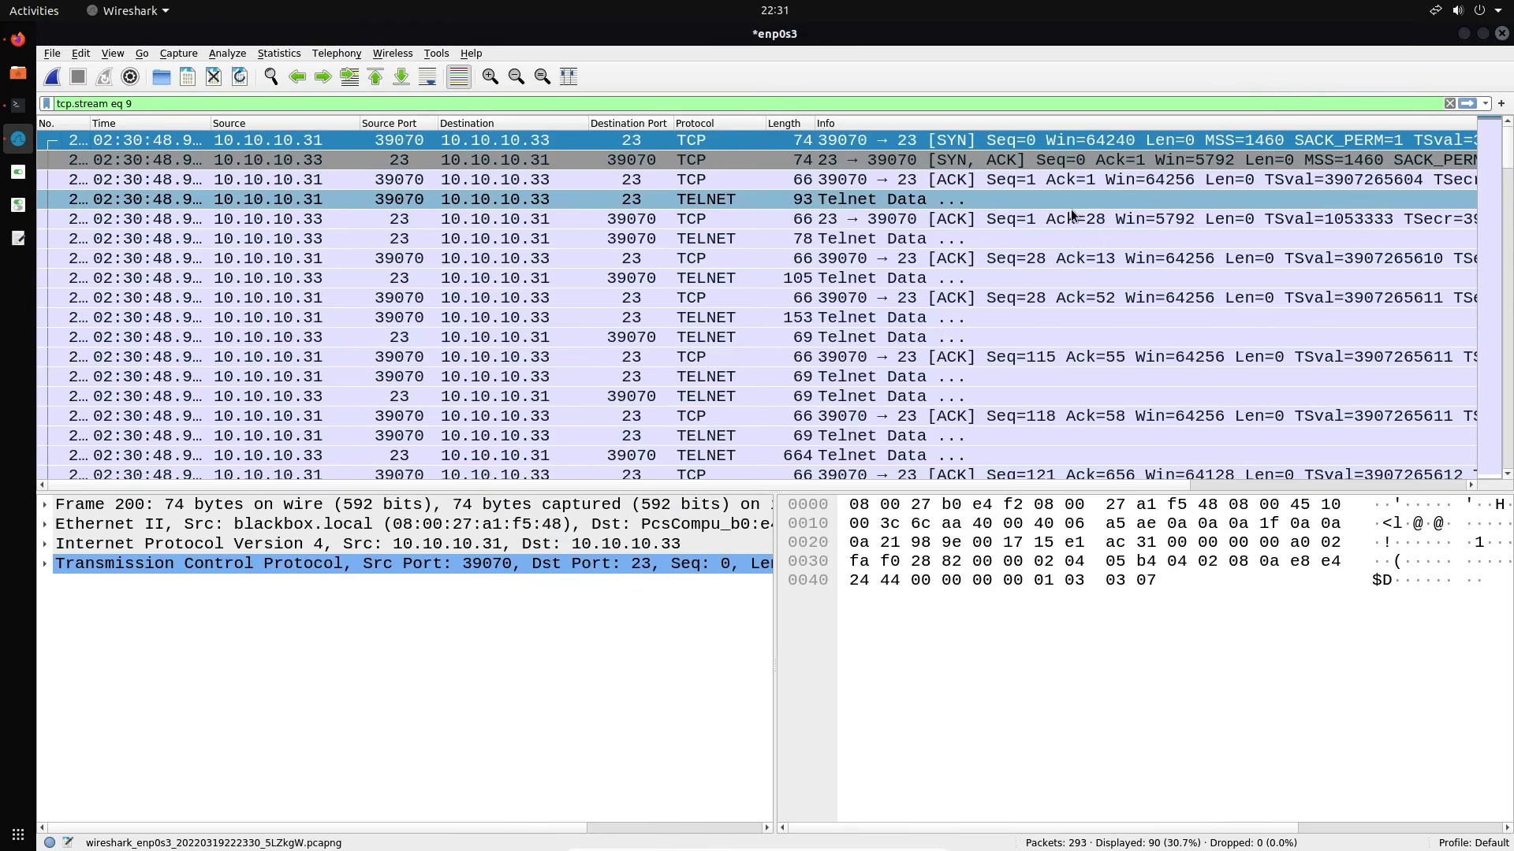
# Browse the telnet packets and expand frame 248's Telnet details to show its carriage-return payload
pyautogui.click(1034, 278)
pyautogui.click(1021, 297)
pyautogui.click(1015, 325)
pyautogui.scroll(-20, 1014, 324)
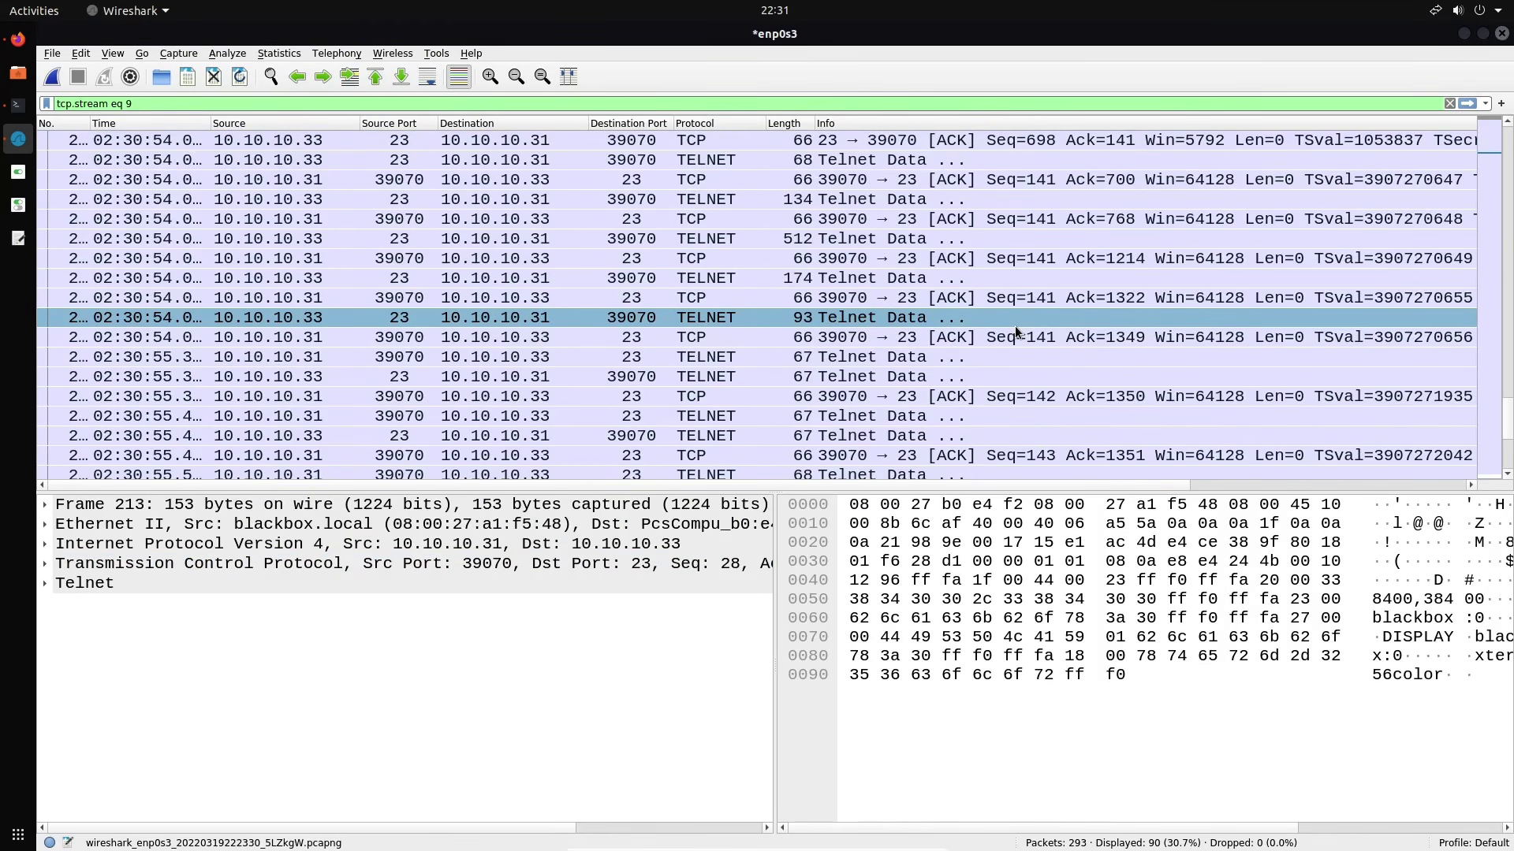
pyautogui.scroll(5, 1015, 325)
pyautogui.click(1014, 325)
pyautogui.click(1019, 263)
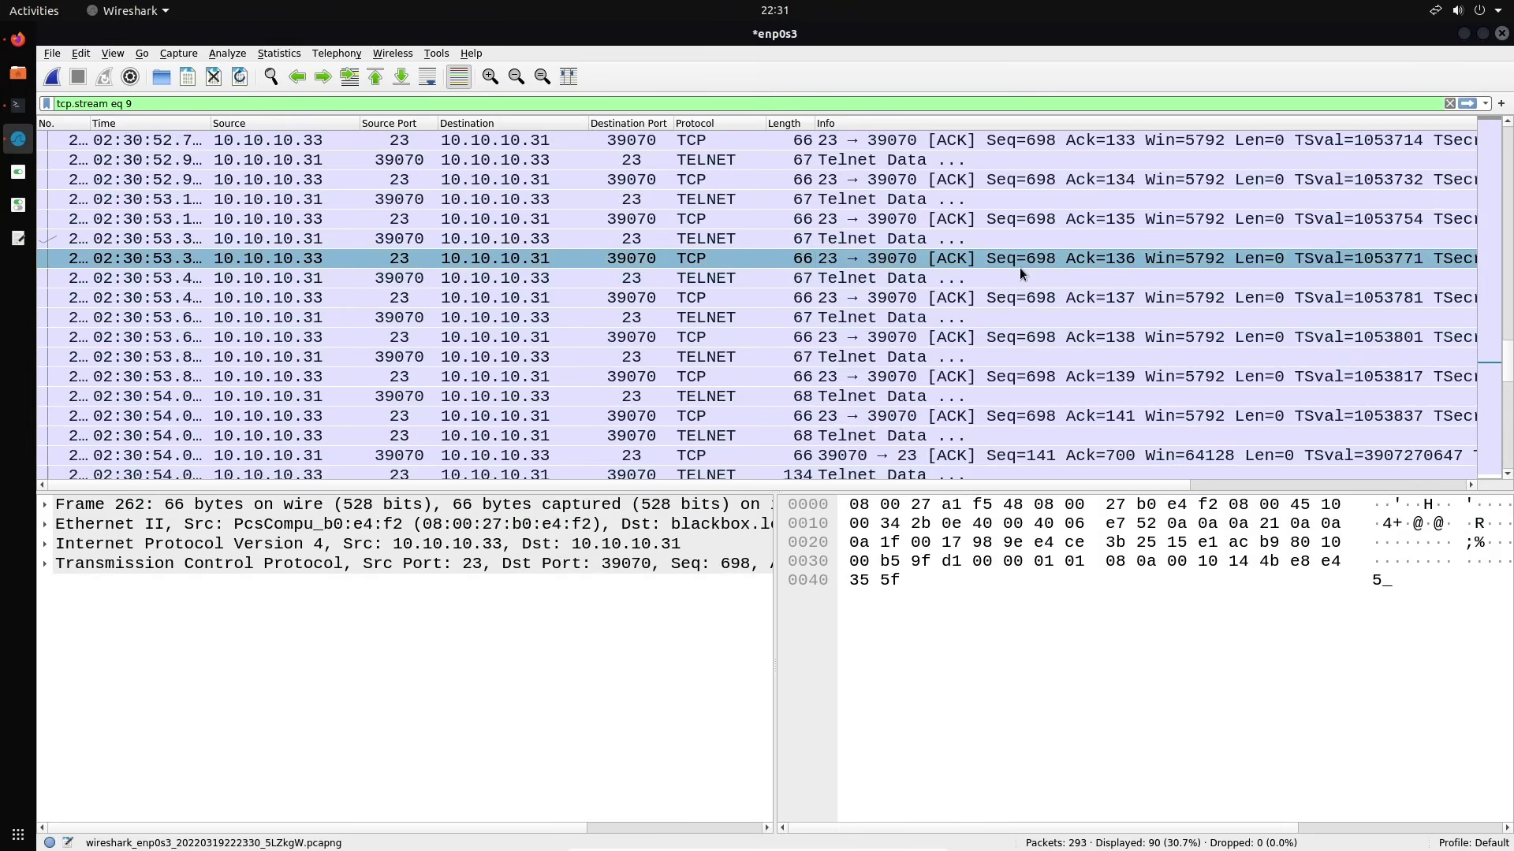
pyautogui.scroll(4, 1019, 267)
pyautogui.click(1019, 243)
pyautogui.click(1014, 205)
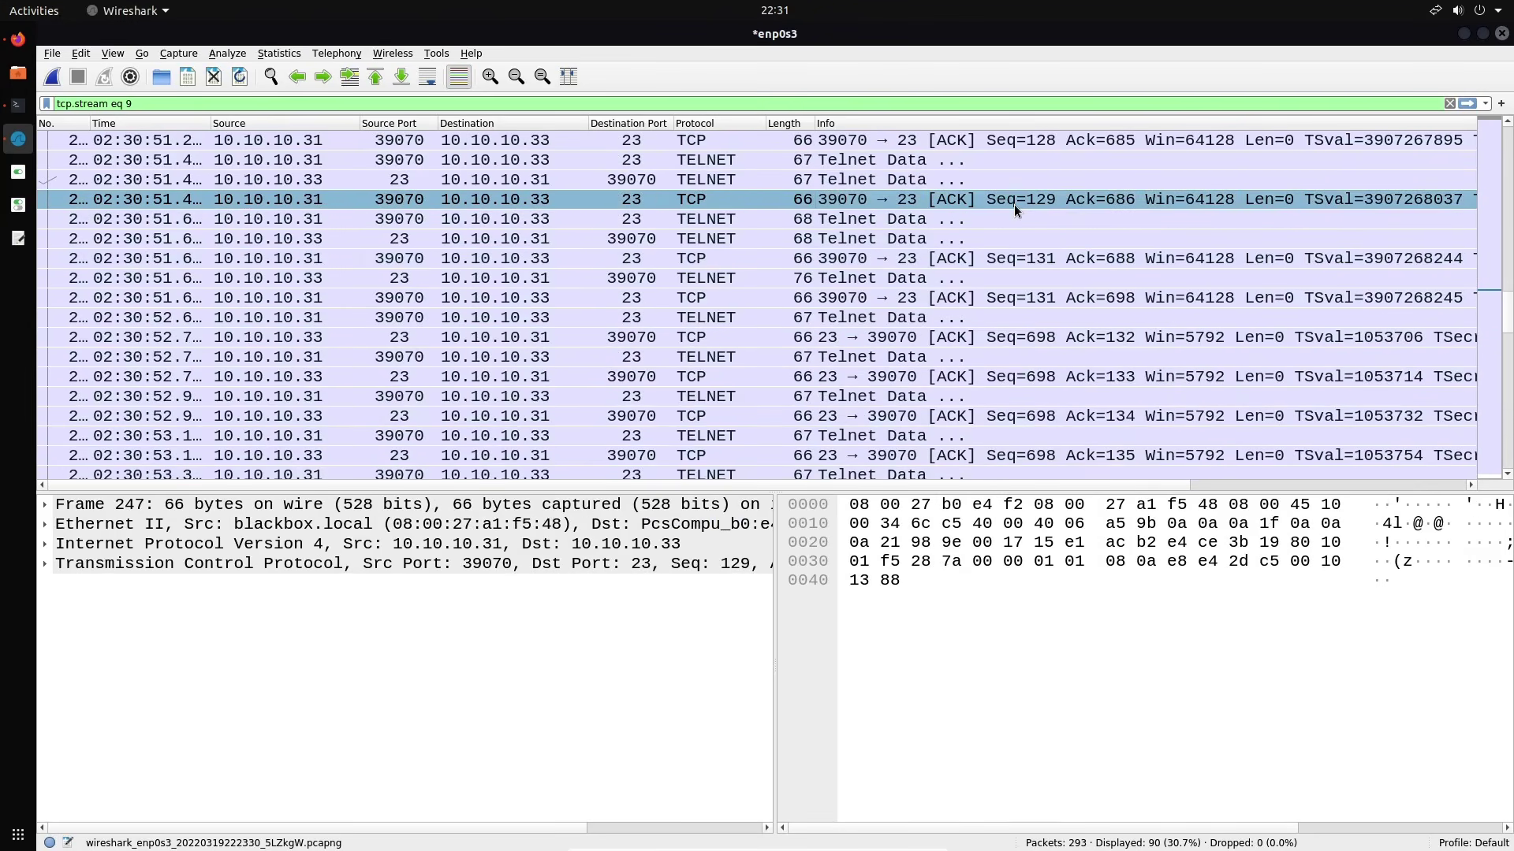
pyautogui.click(1008, 227)
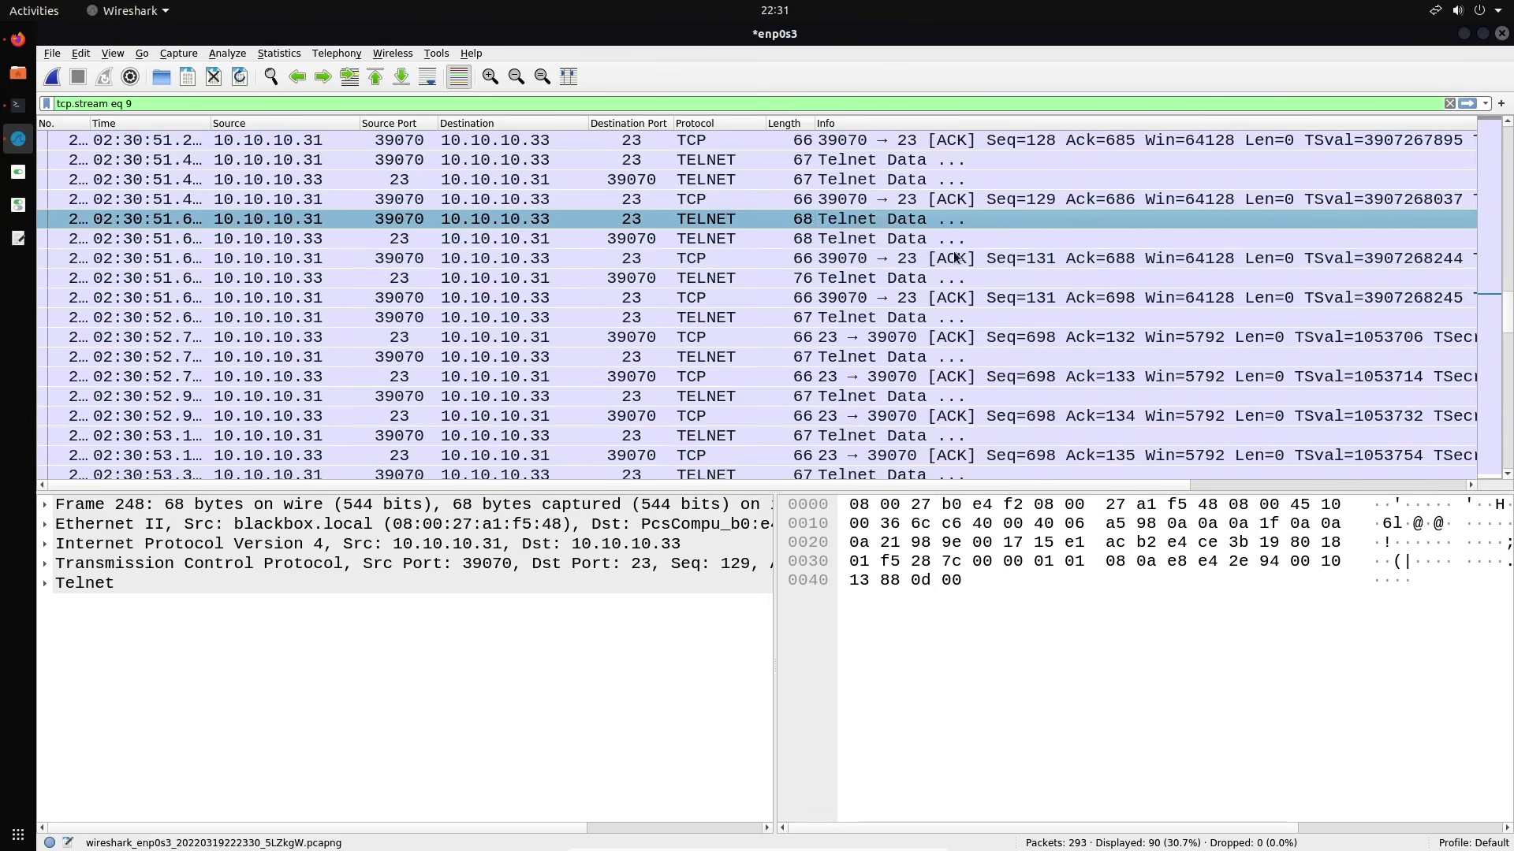
pyautogui.doubleClick(79, 585)
pyautogui.click(85, 604)
pyautogui.click(84, 603)
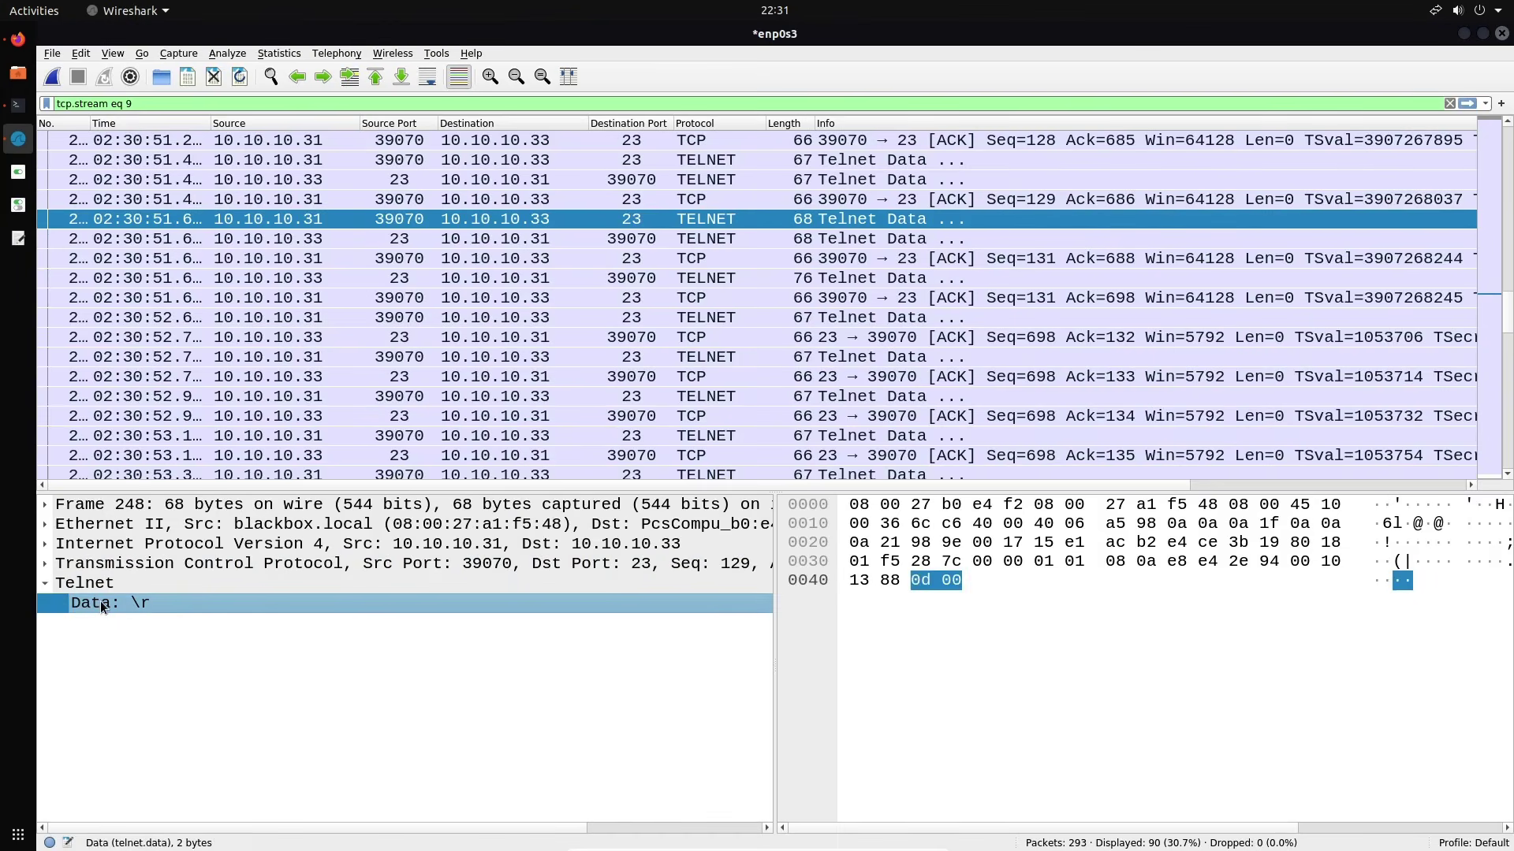
# Step through frames 251–267 after the Password: prompt, reading one password character per packet
pyautogui.click(976, 277)
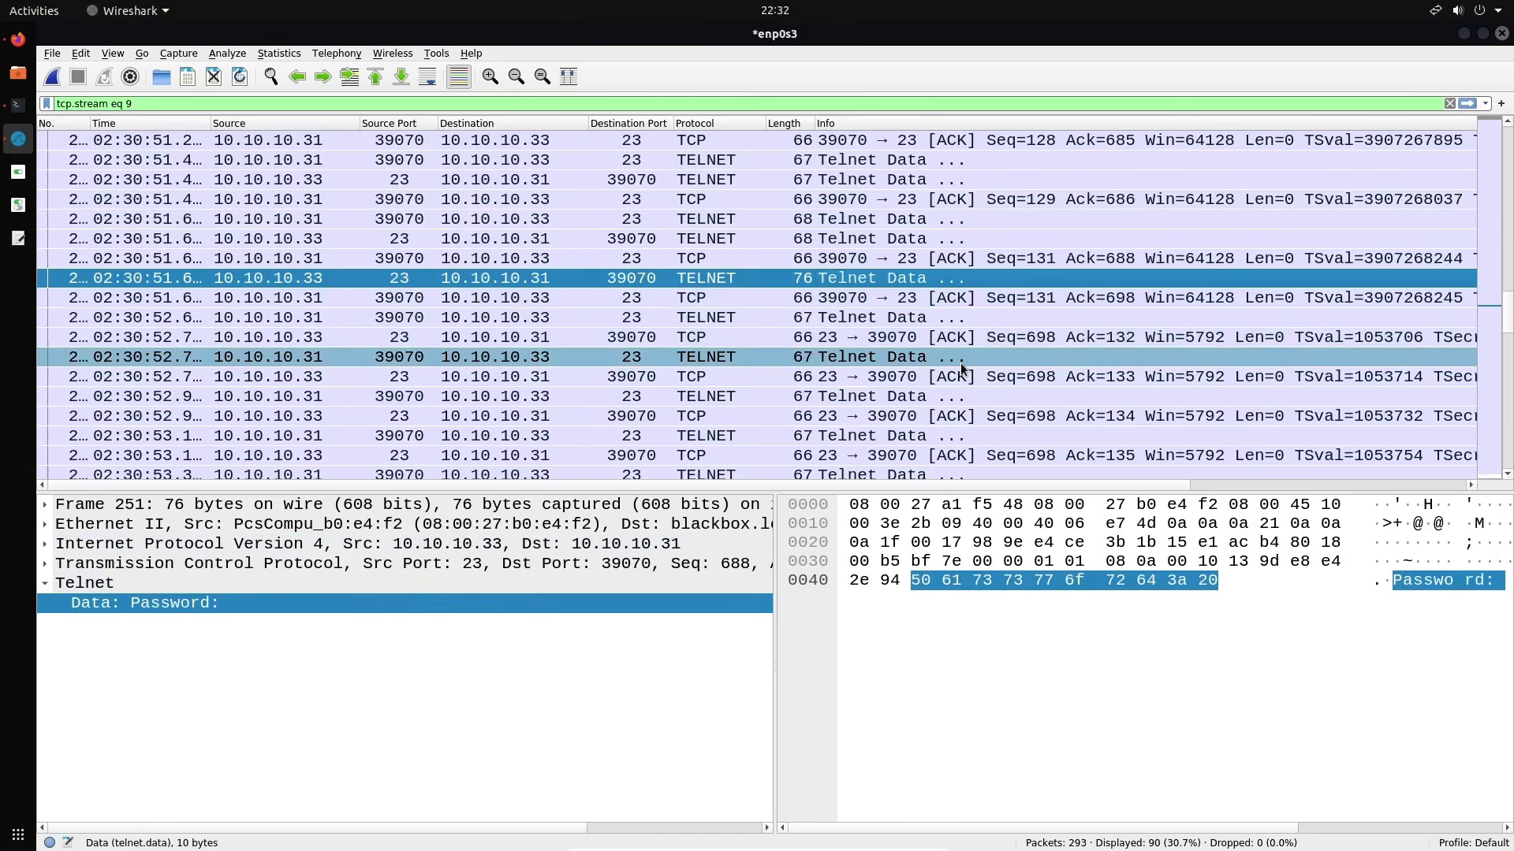
pyautogui.click(952, 318)
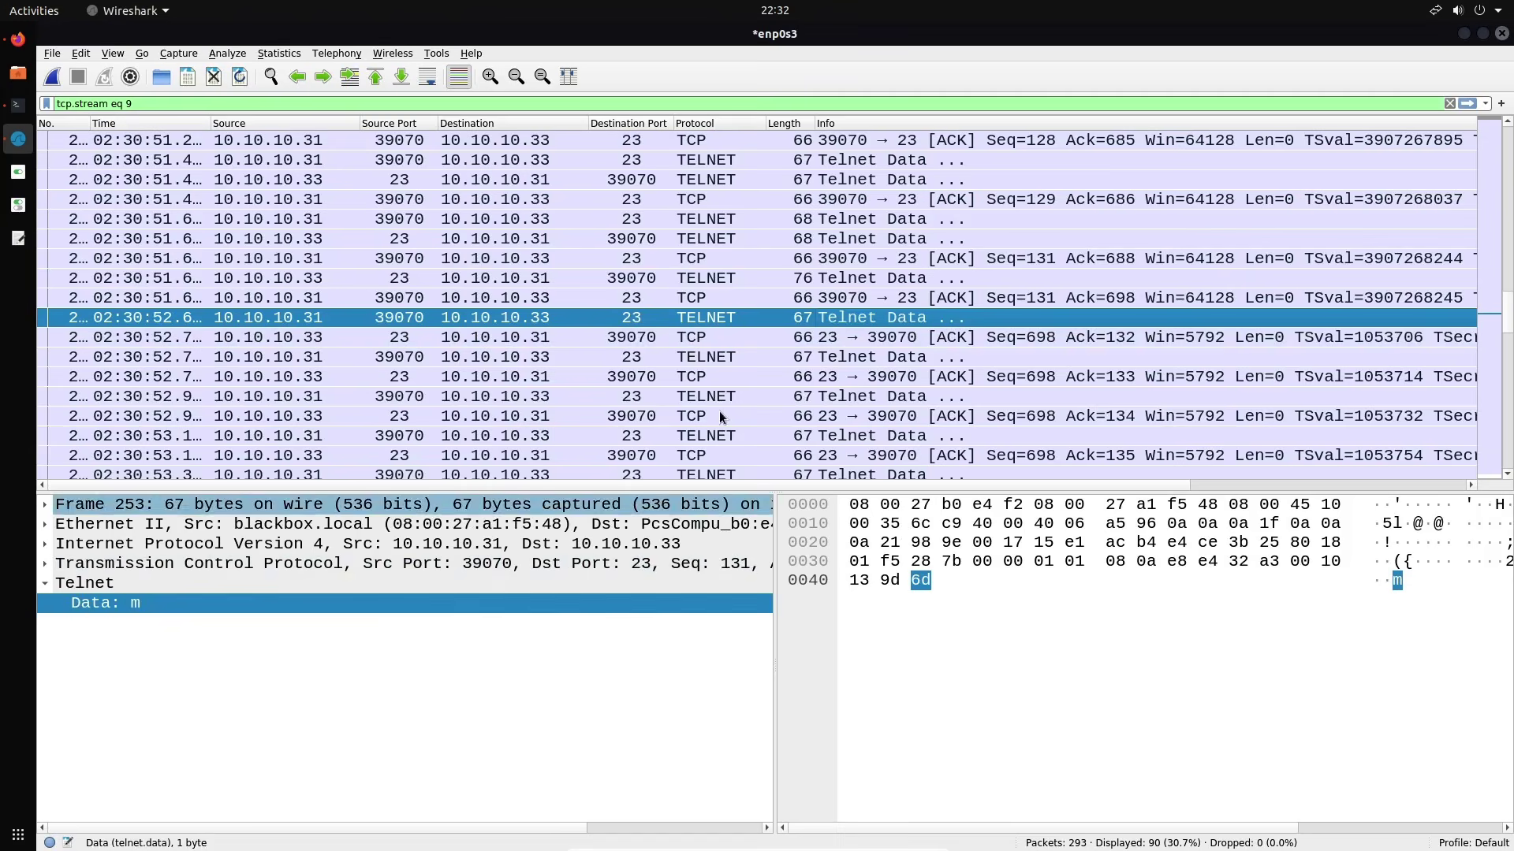
pyautogui.click(823, 359)
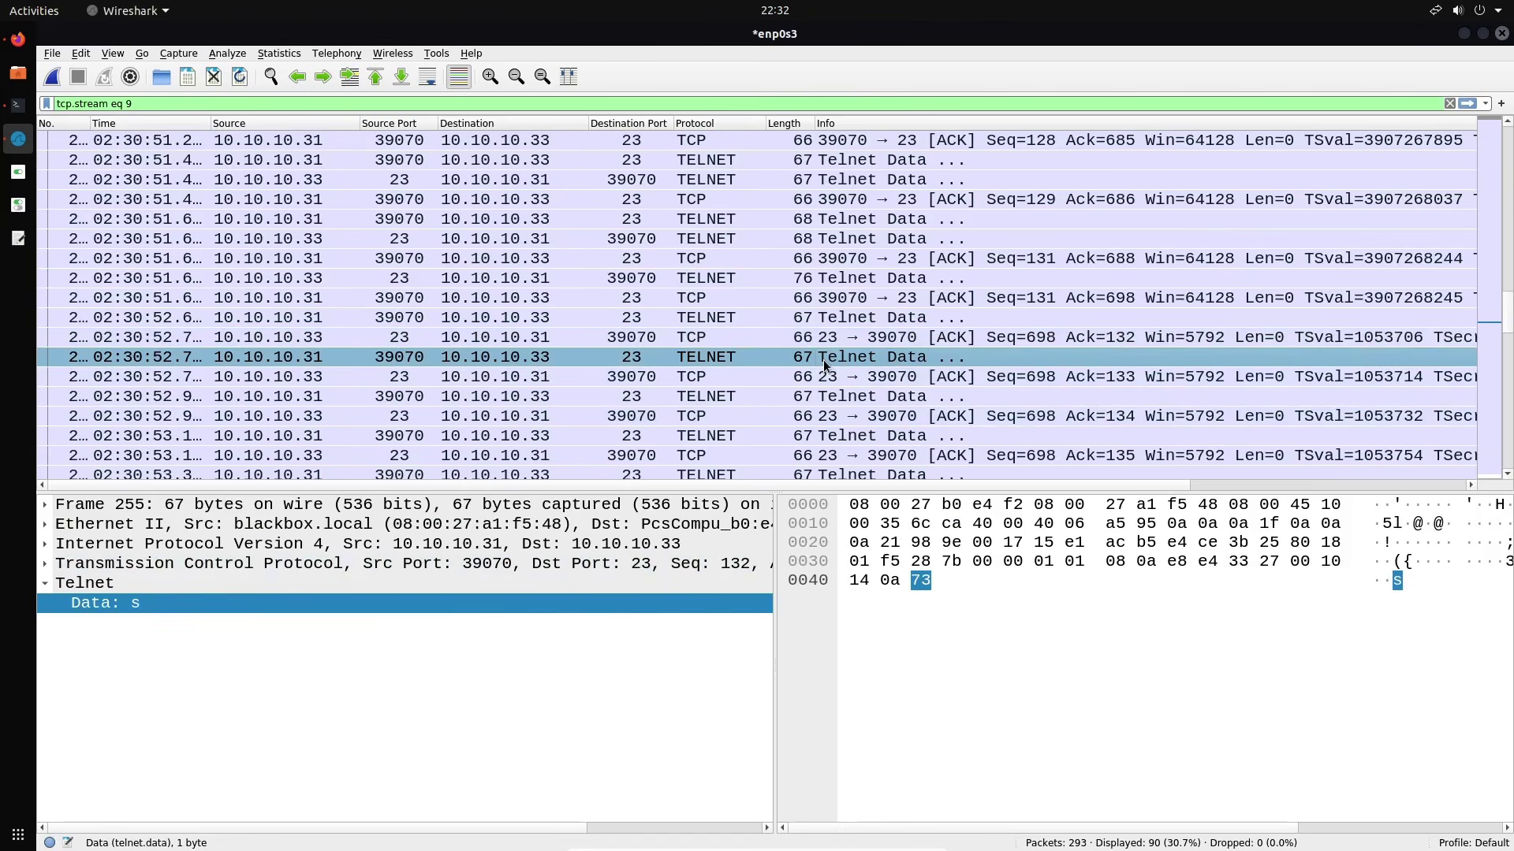
pyautogui.click(860, 400)
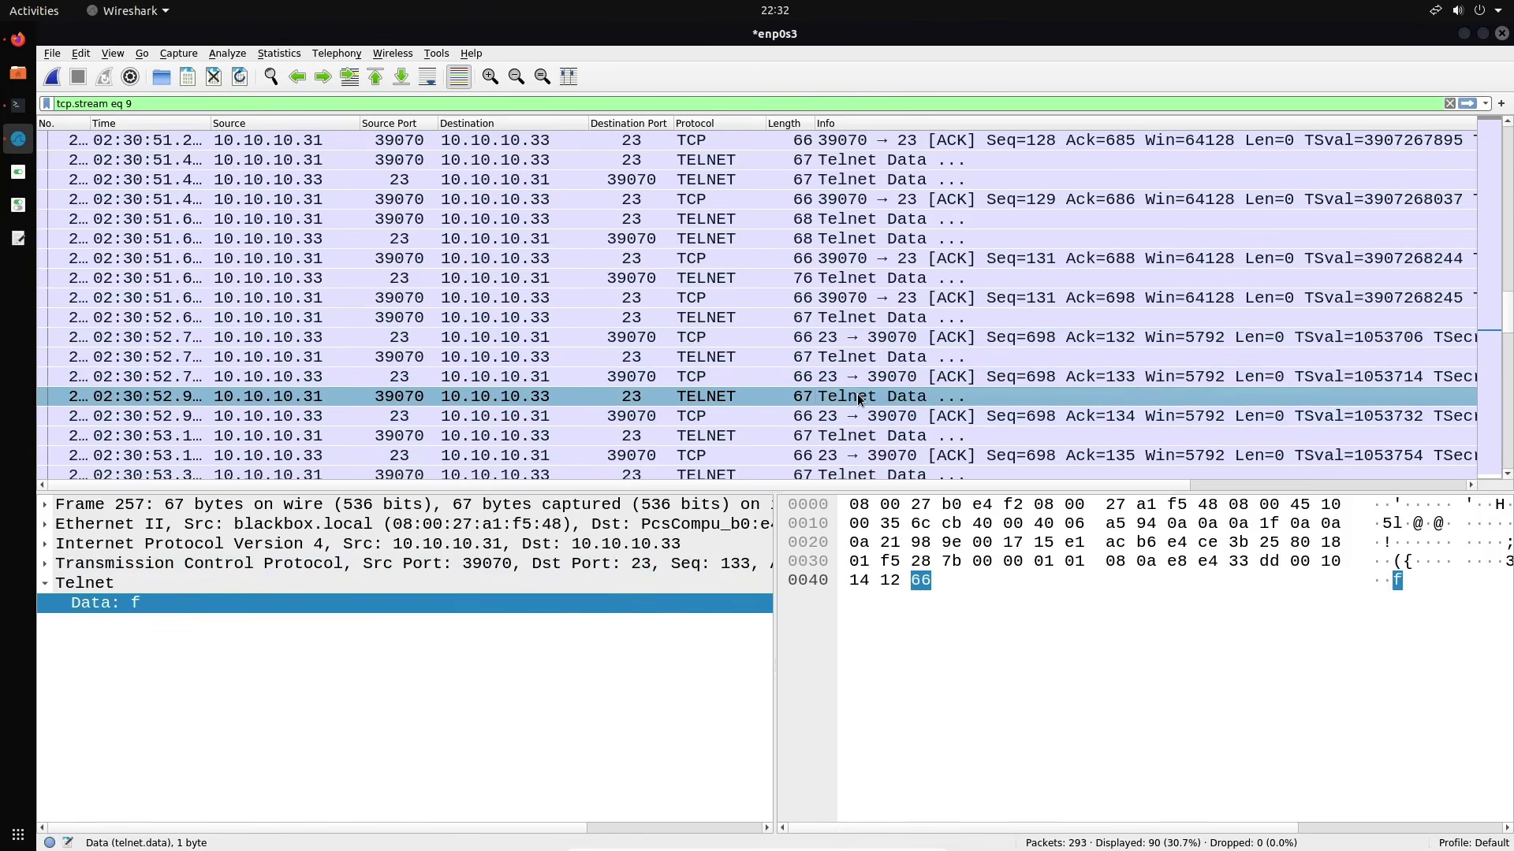
pyautogui.click(859, 436)
pyautogui.scroll(-2, 860, 430)
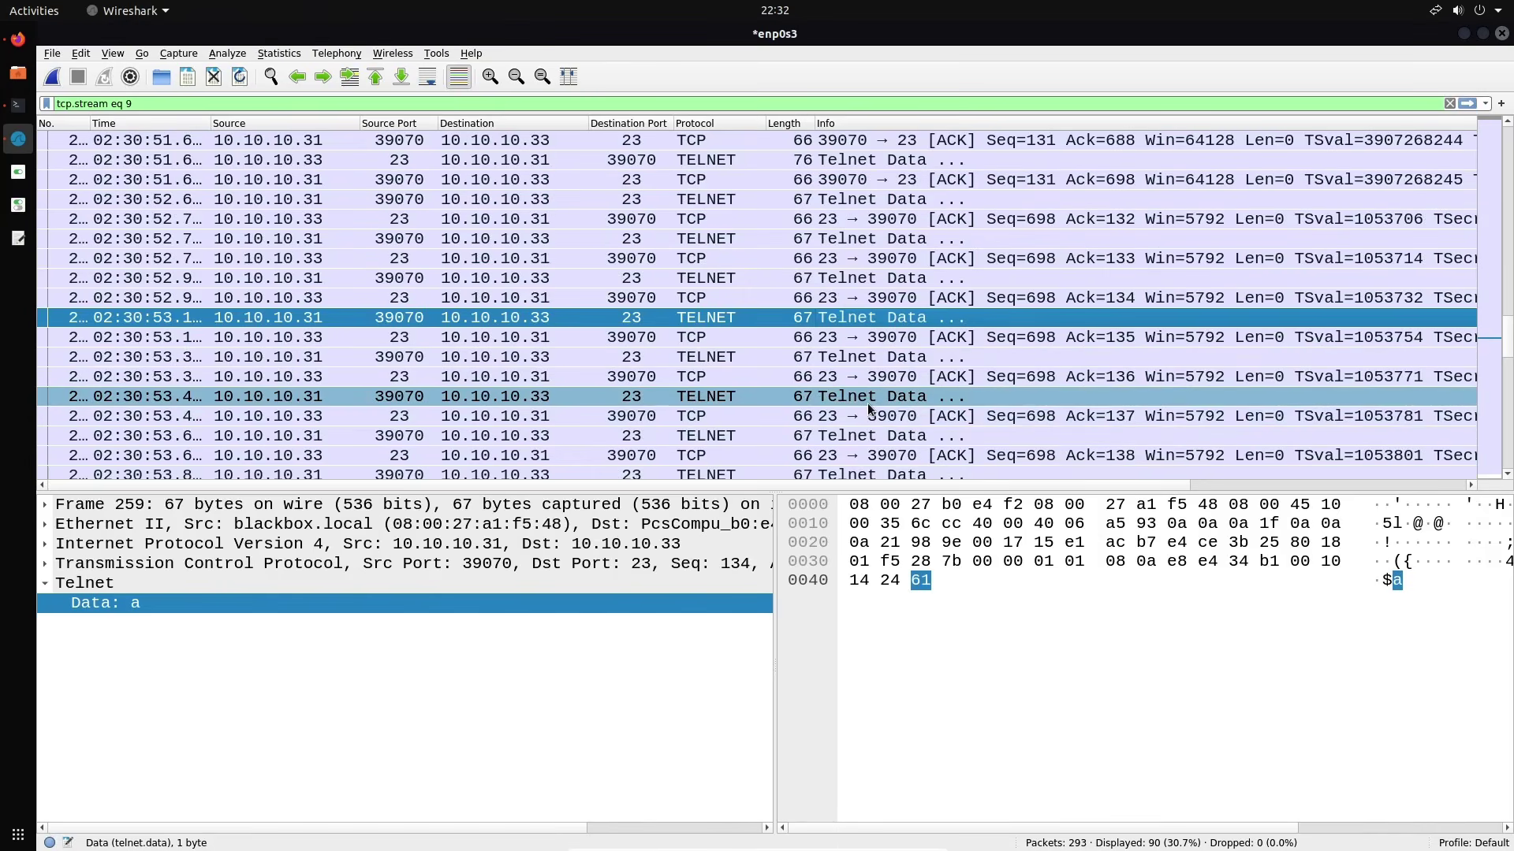
pyautogui.click(868, 398)
pyautogui.click(872, 361)
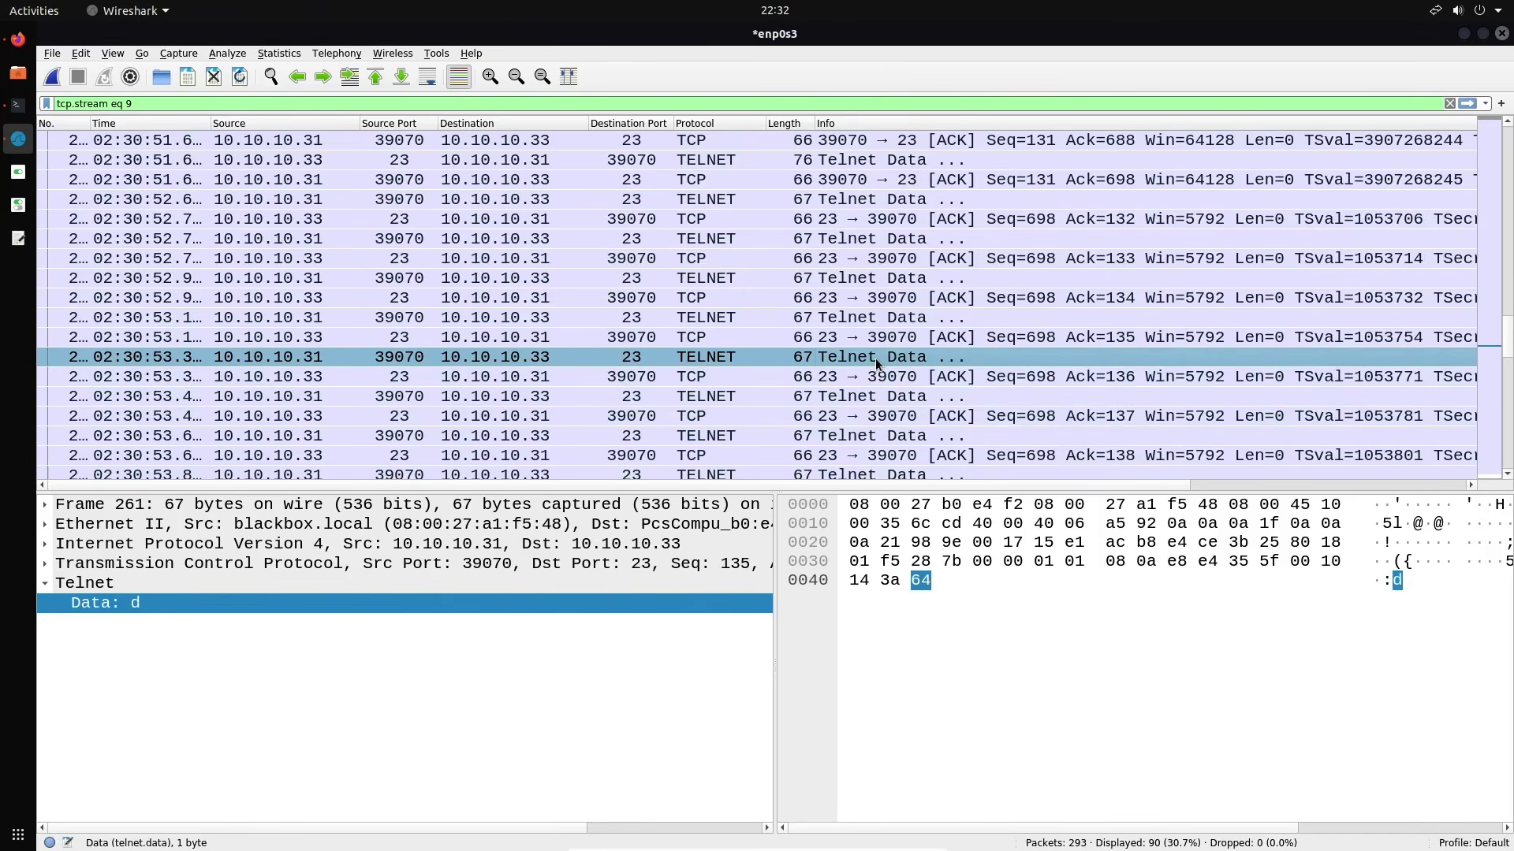
pyautogui.click(873, 397)
pyautogui.click(869, 430)
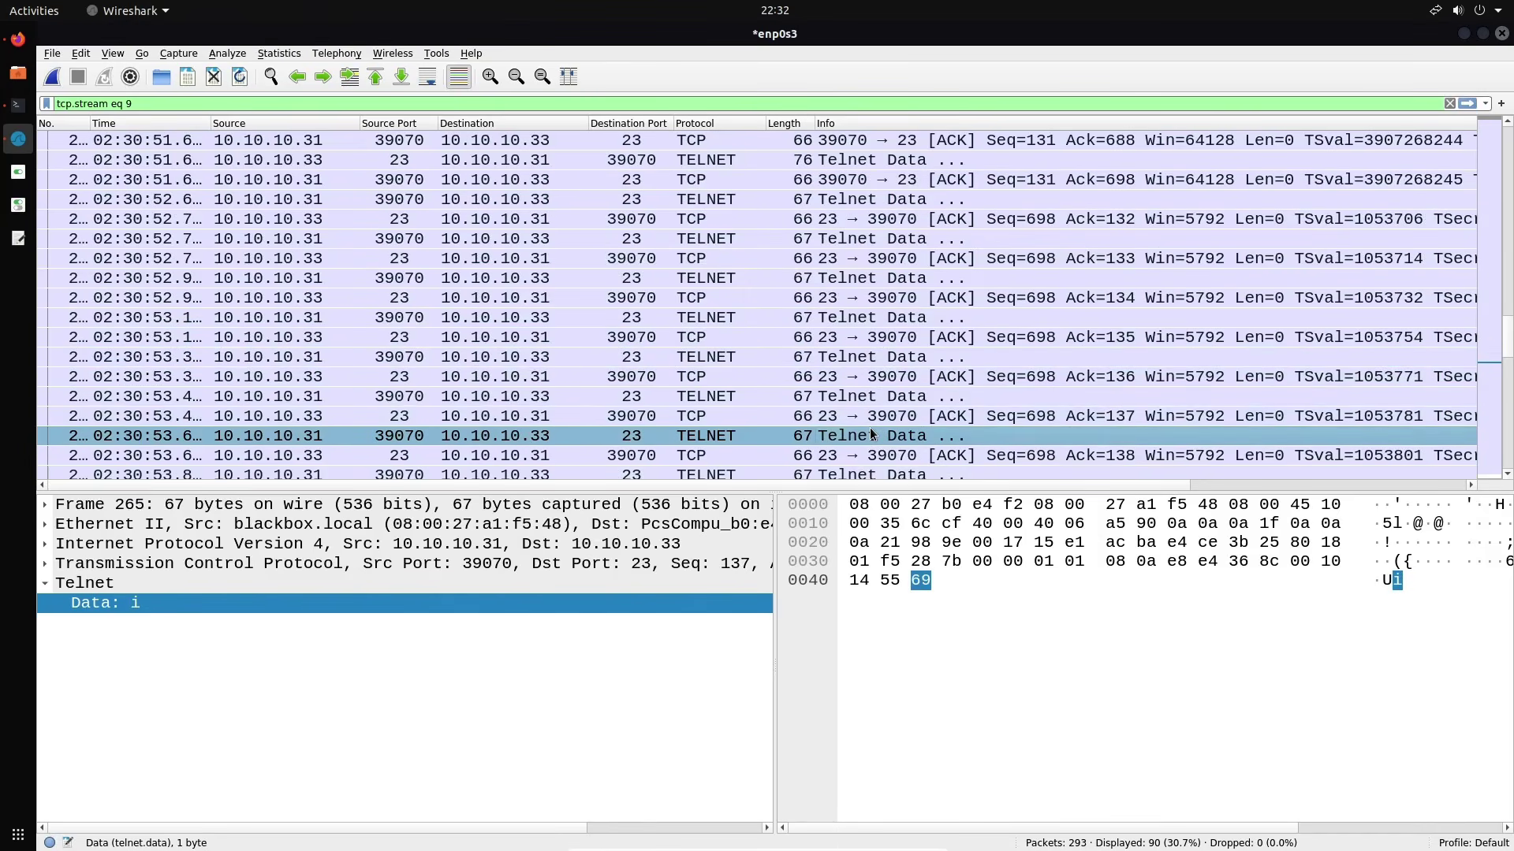
pyautogui.click(872, 471)
pyautogui.scroll(15, 870, 470)
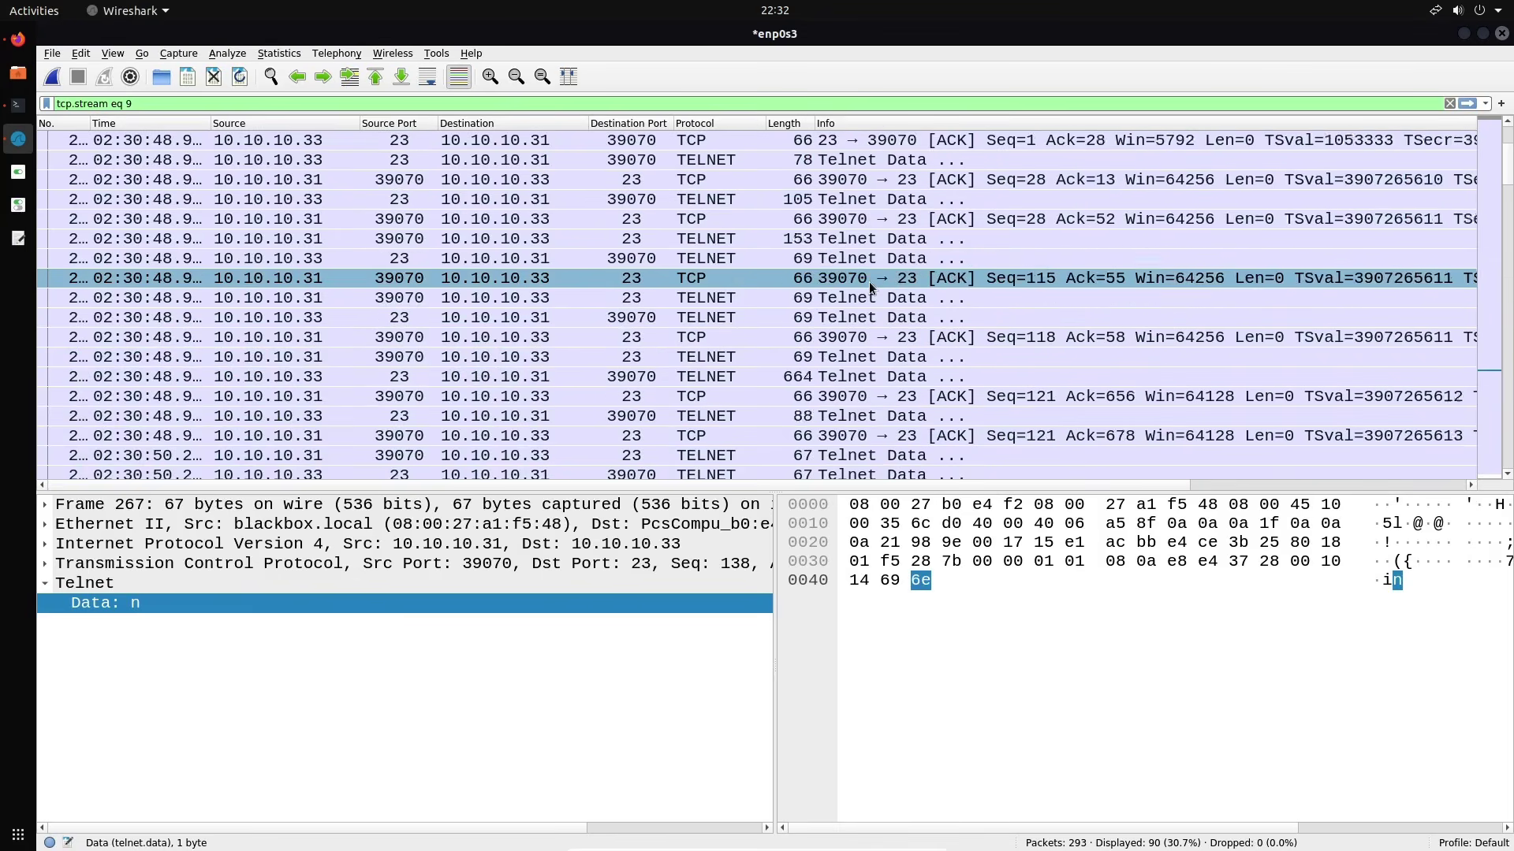
# Reopen Follow TCP Stream on stream 9 and select the doubled, echoed login name
pyautogui.rightClick(901, 139)
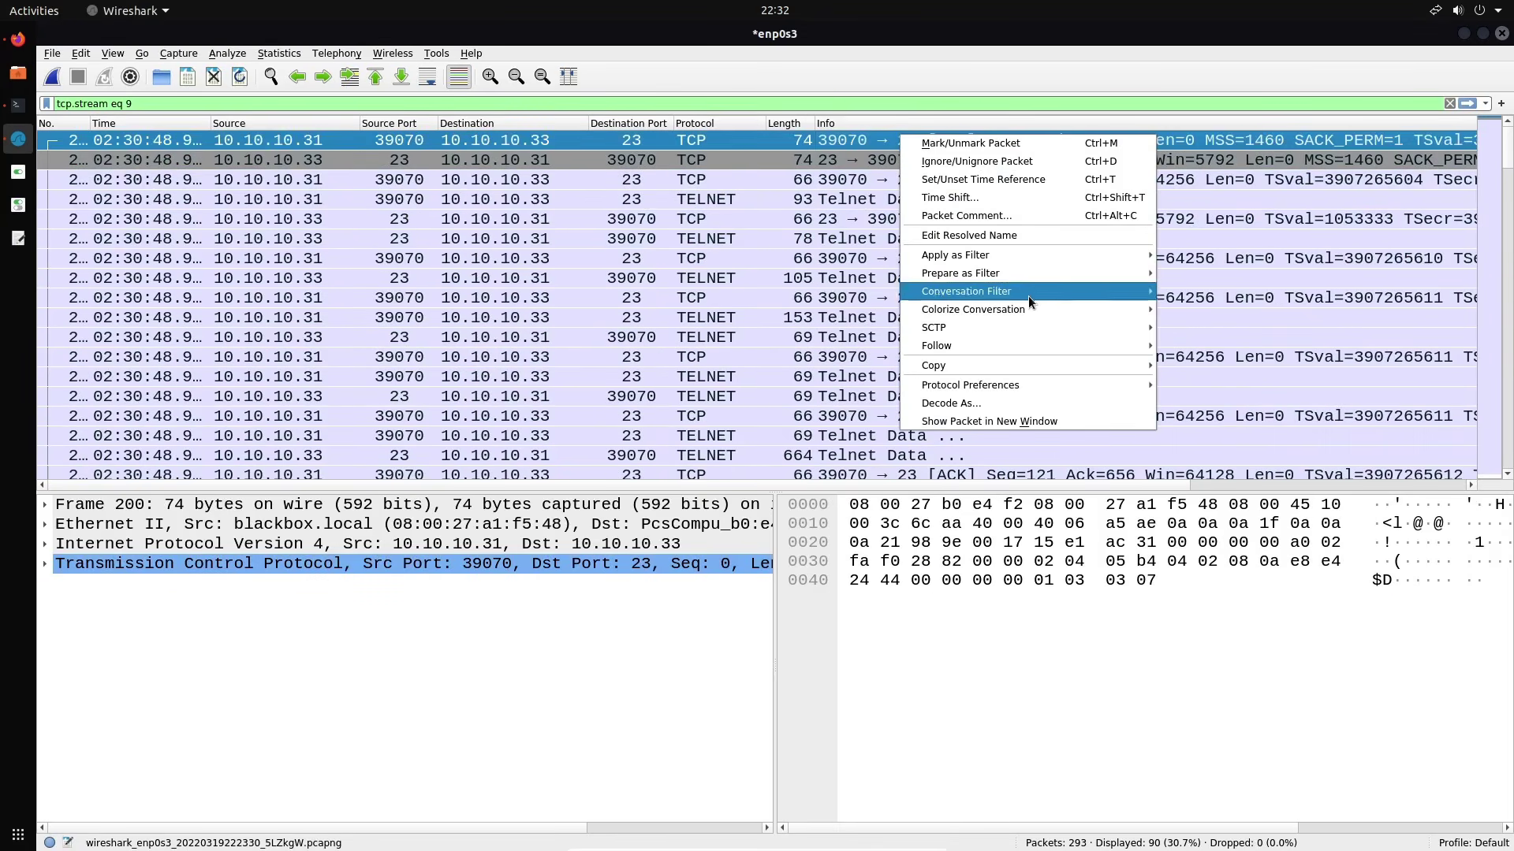
pyautogui.moveTo(995, 348)
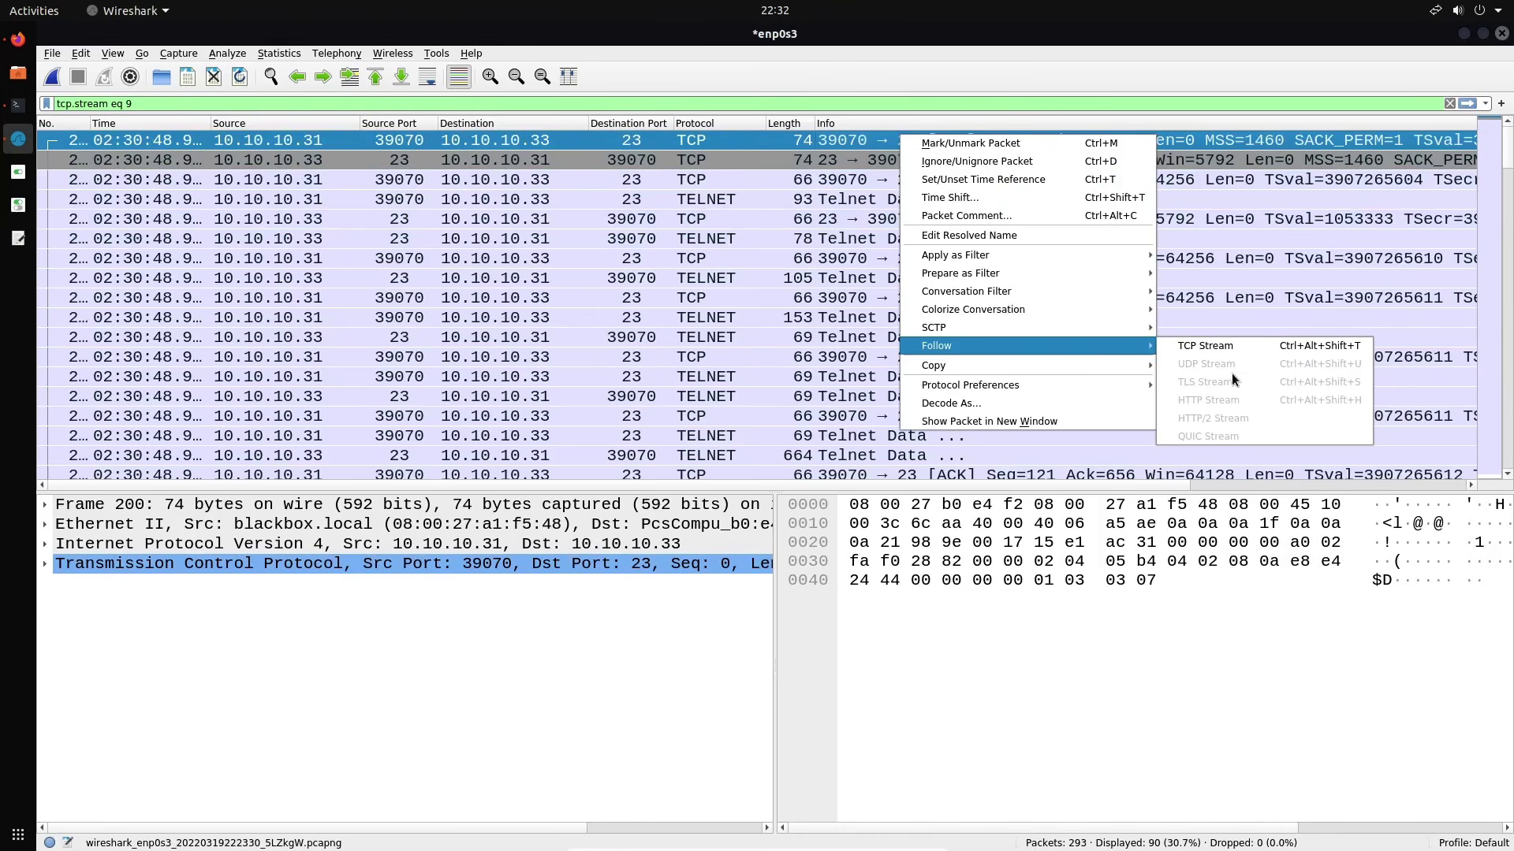
pyautogui.click(1232, 343)
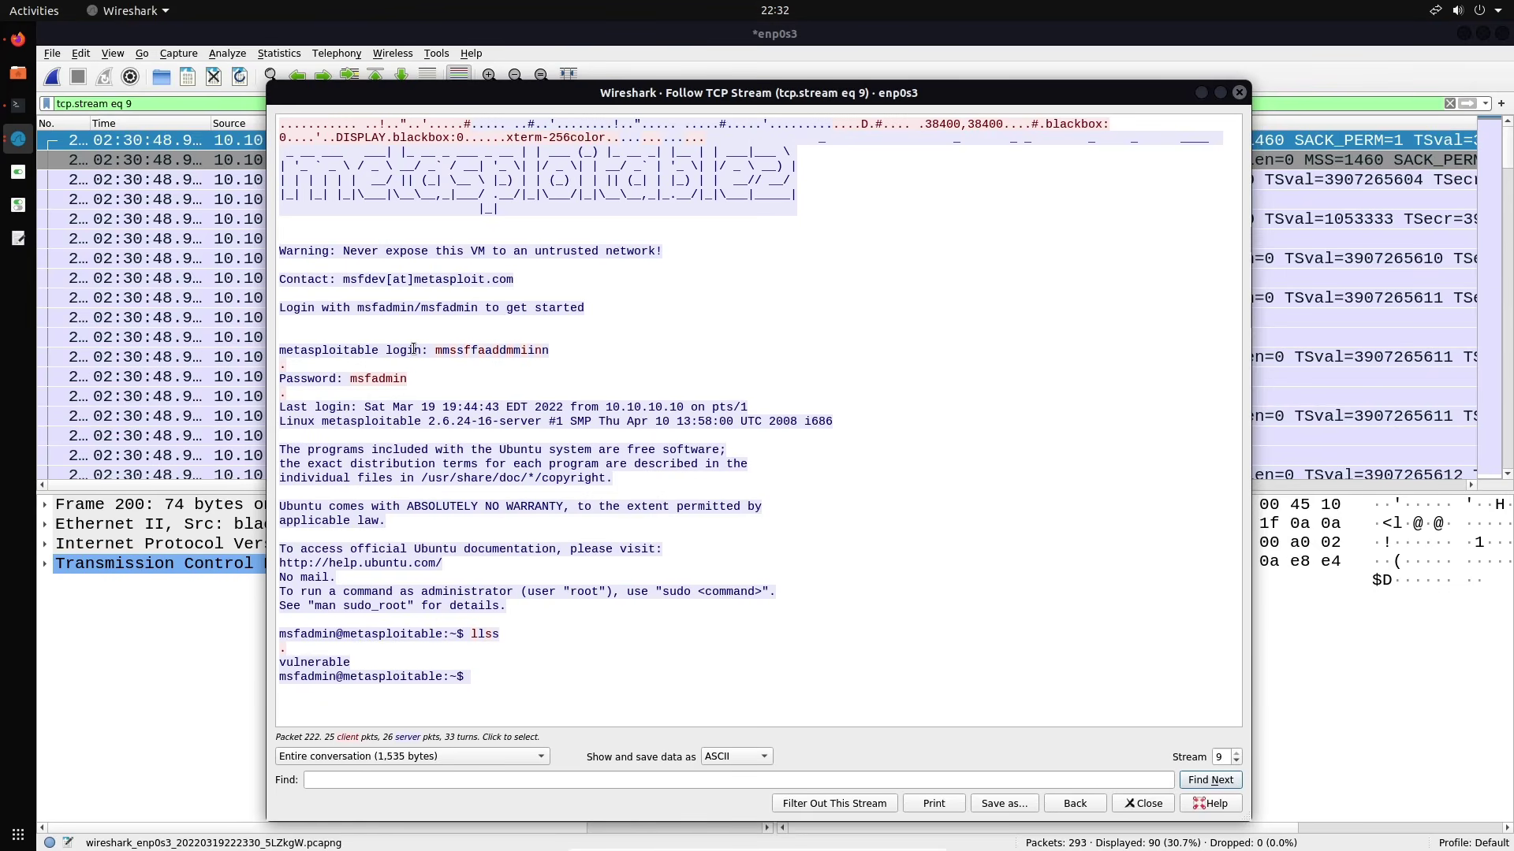
pyautogui.moveTo(437, 349); pyautogui.dragTo(567, 353)
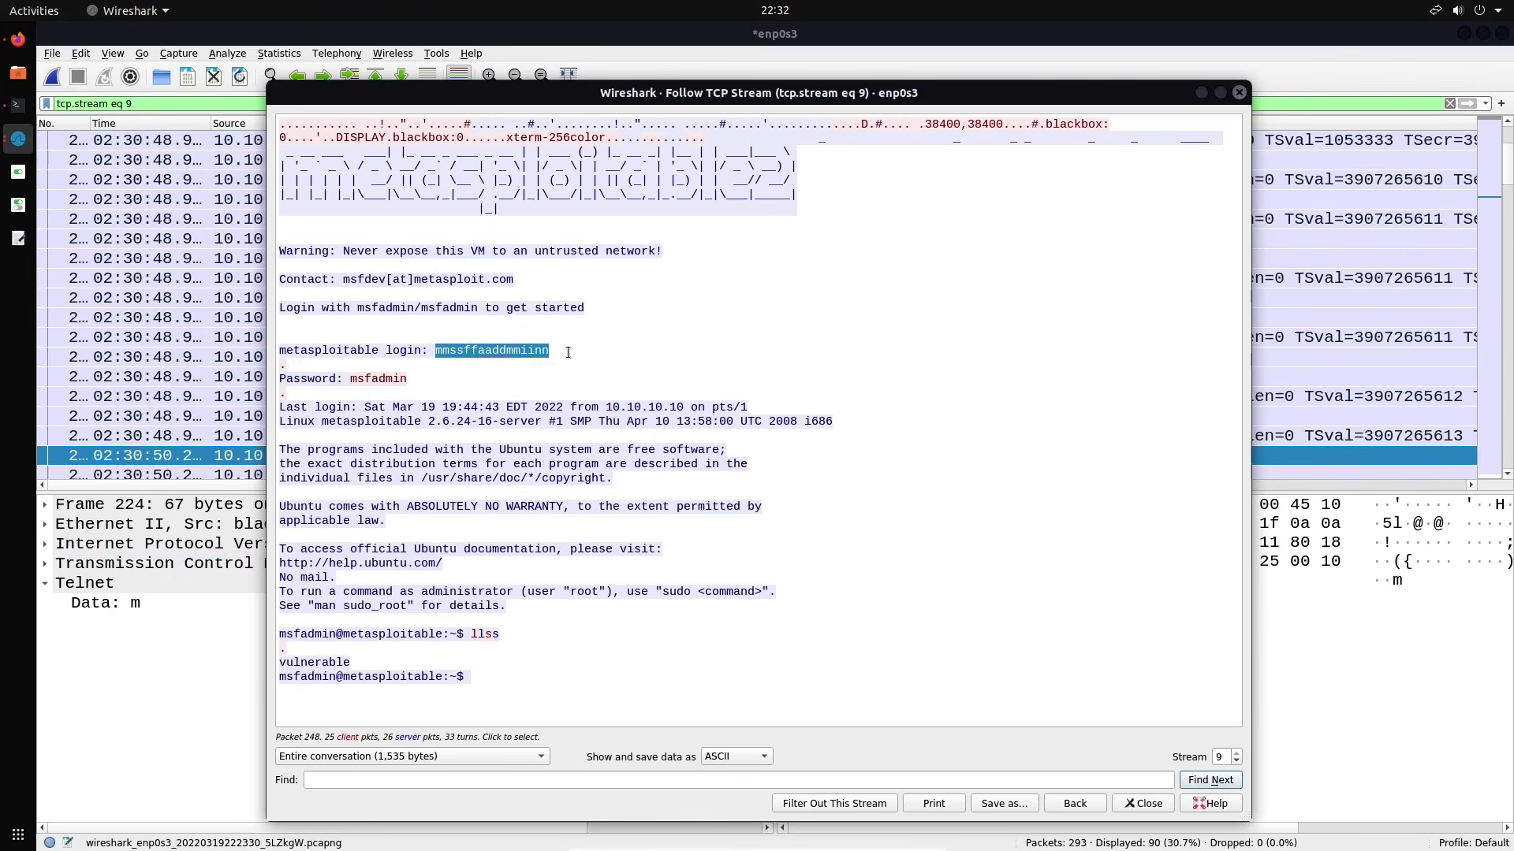
pyautogui.click(599, 354)
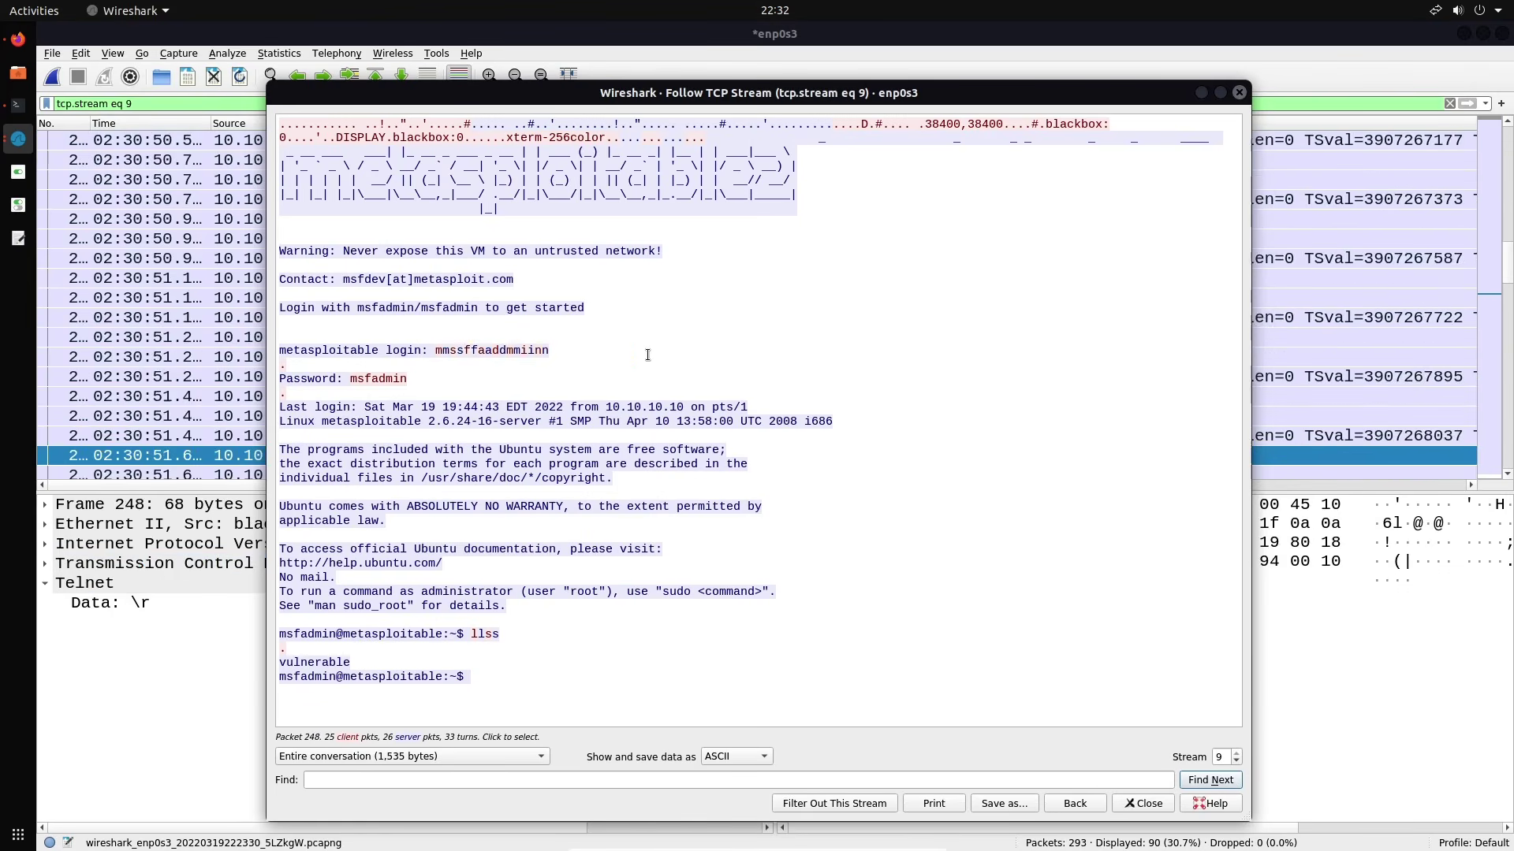
pyautogui.click(739, 755)
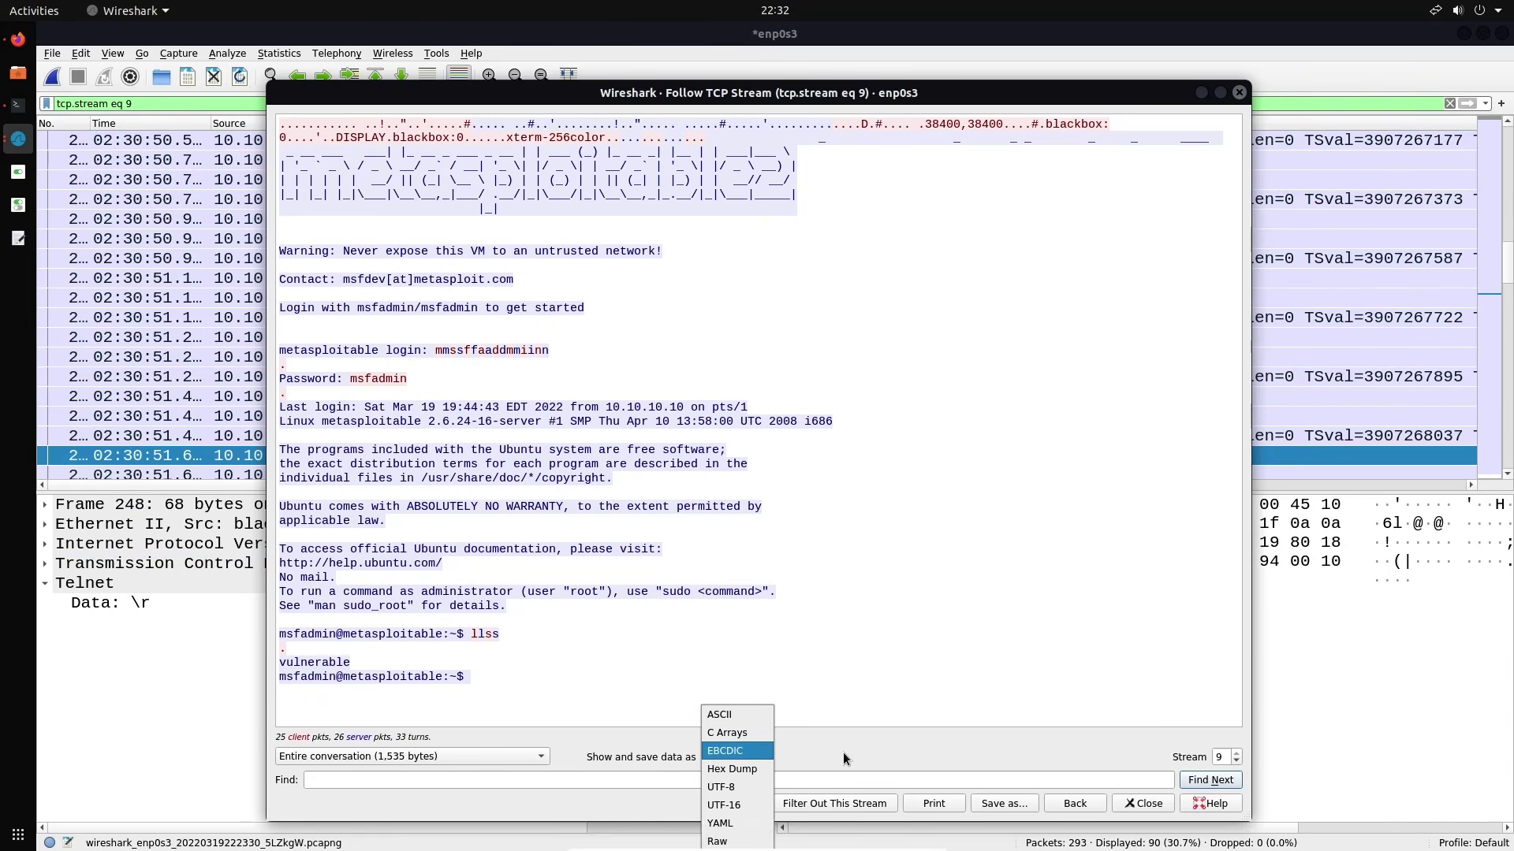
pyautogui.click(750, 780)
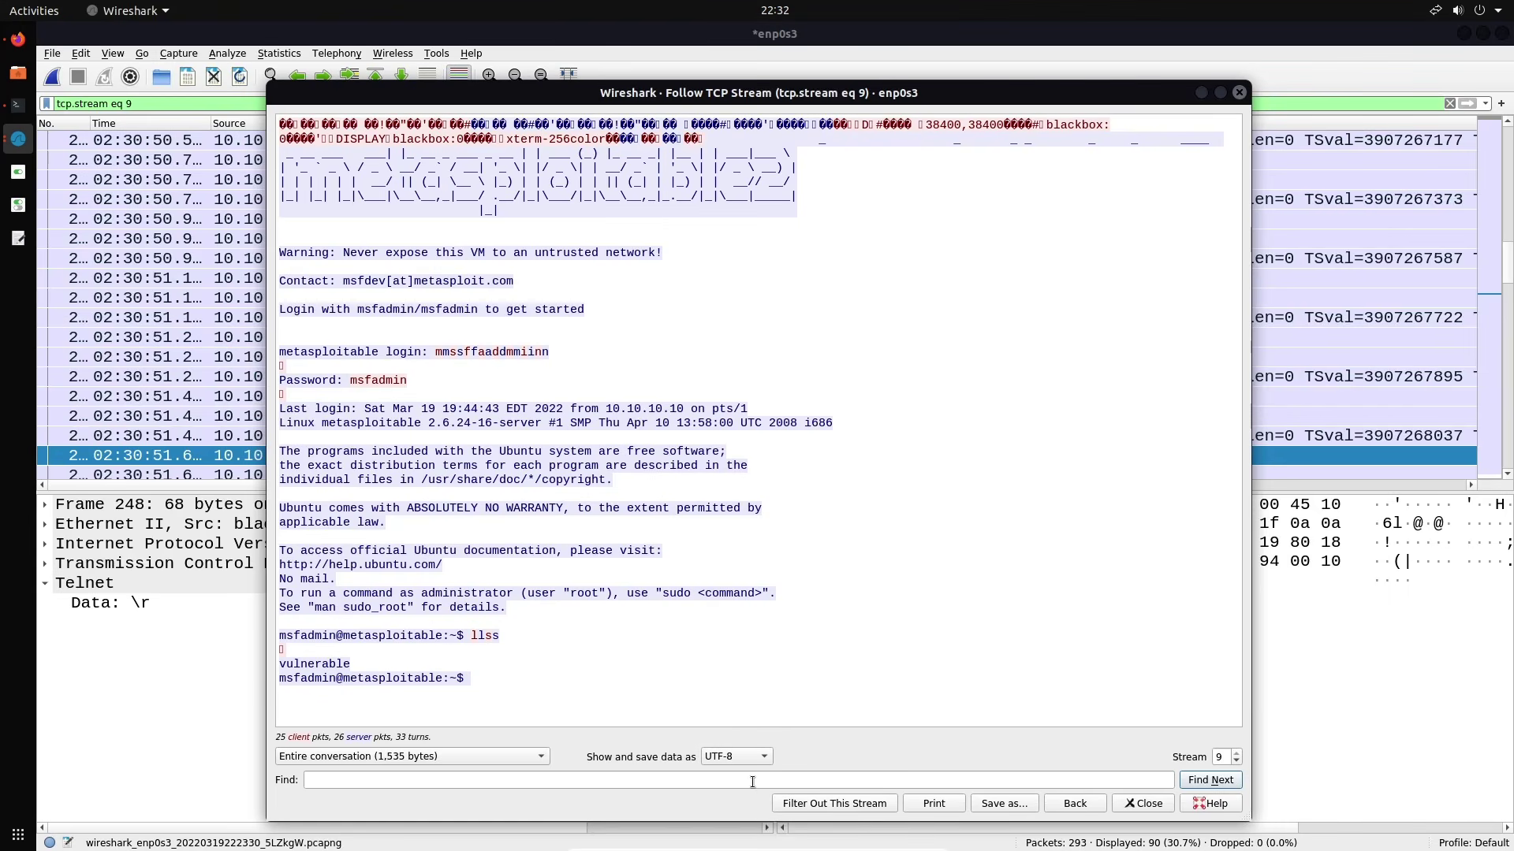
pyautogui.click(729, 758)
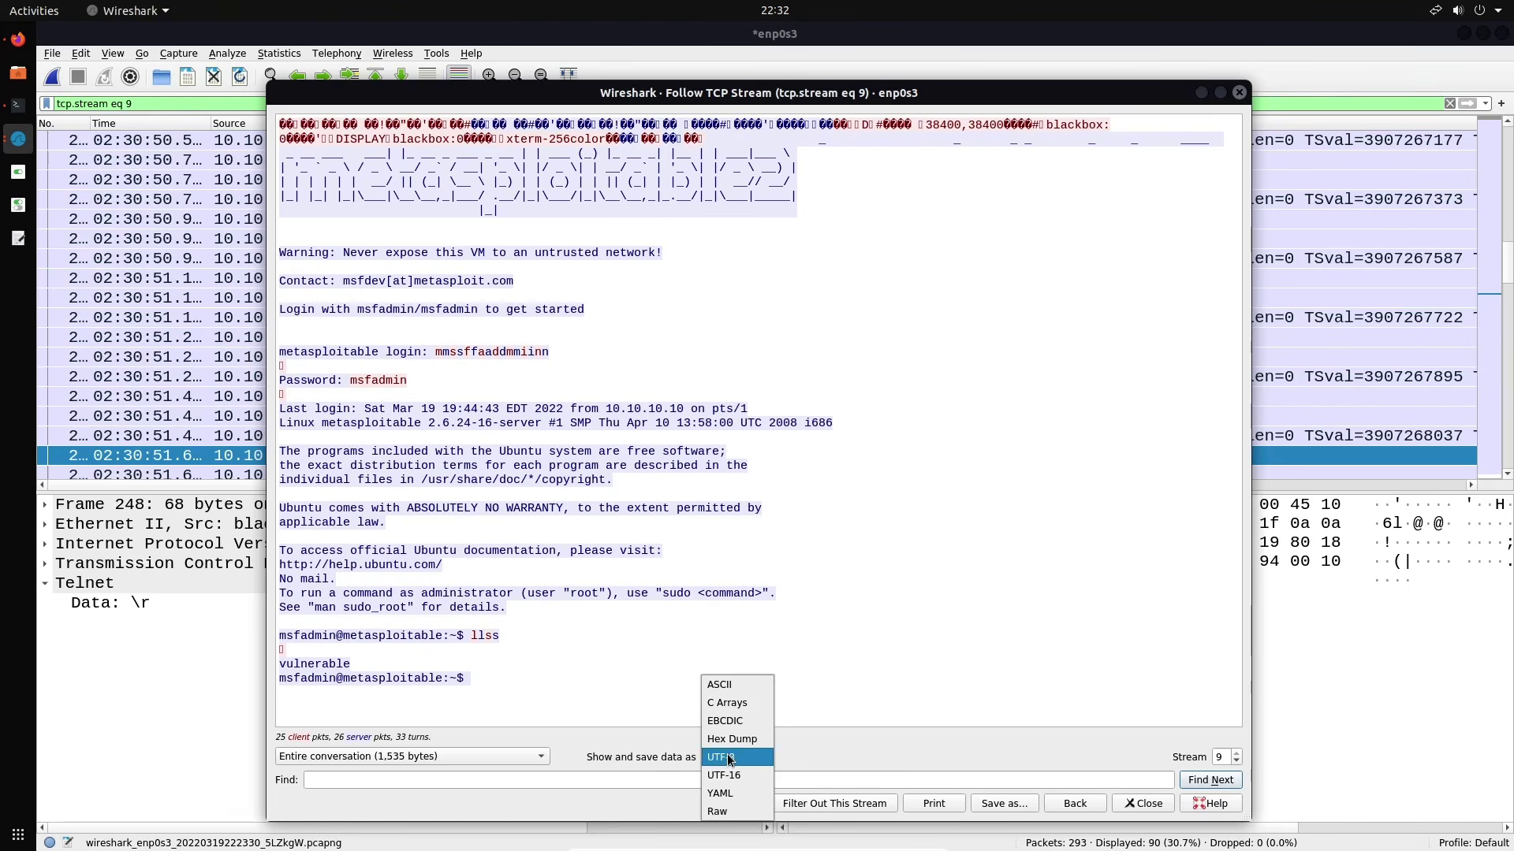
pyautogui.click(737, 805)
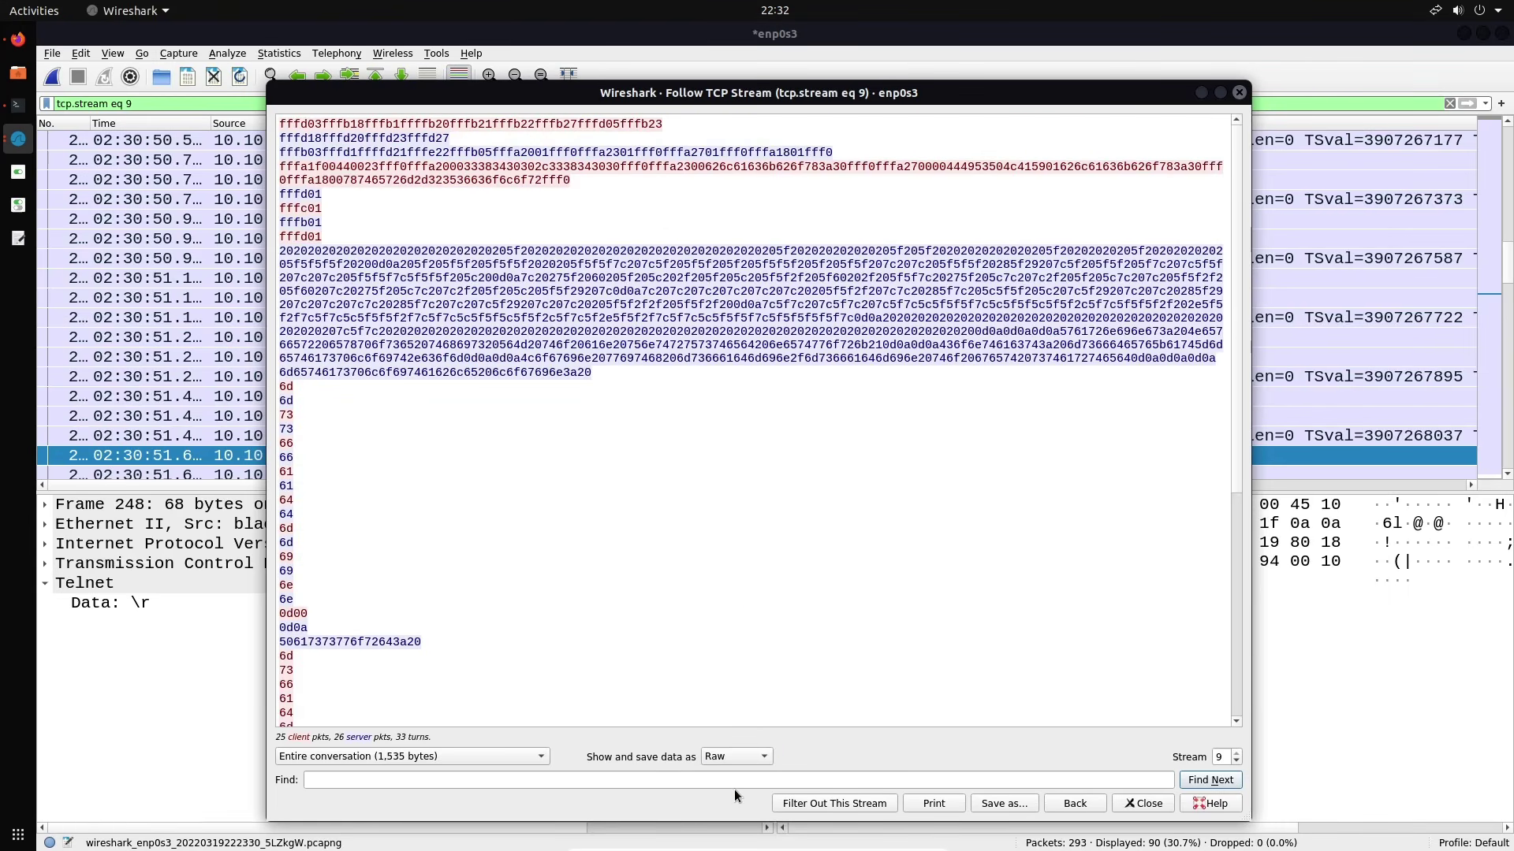
pyautogui.click(700, 755)
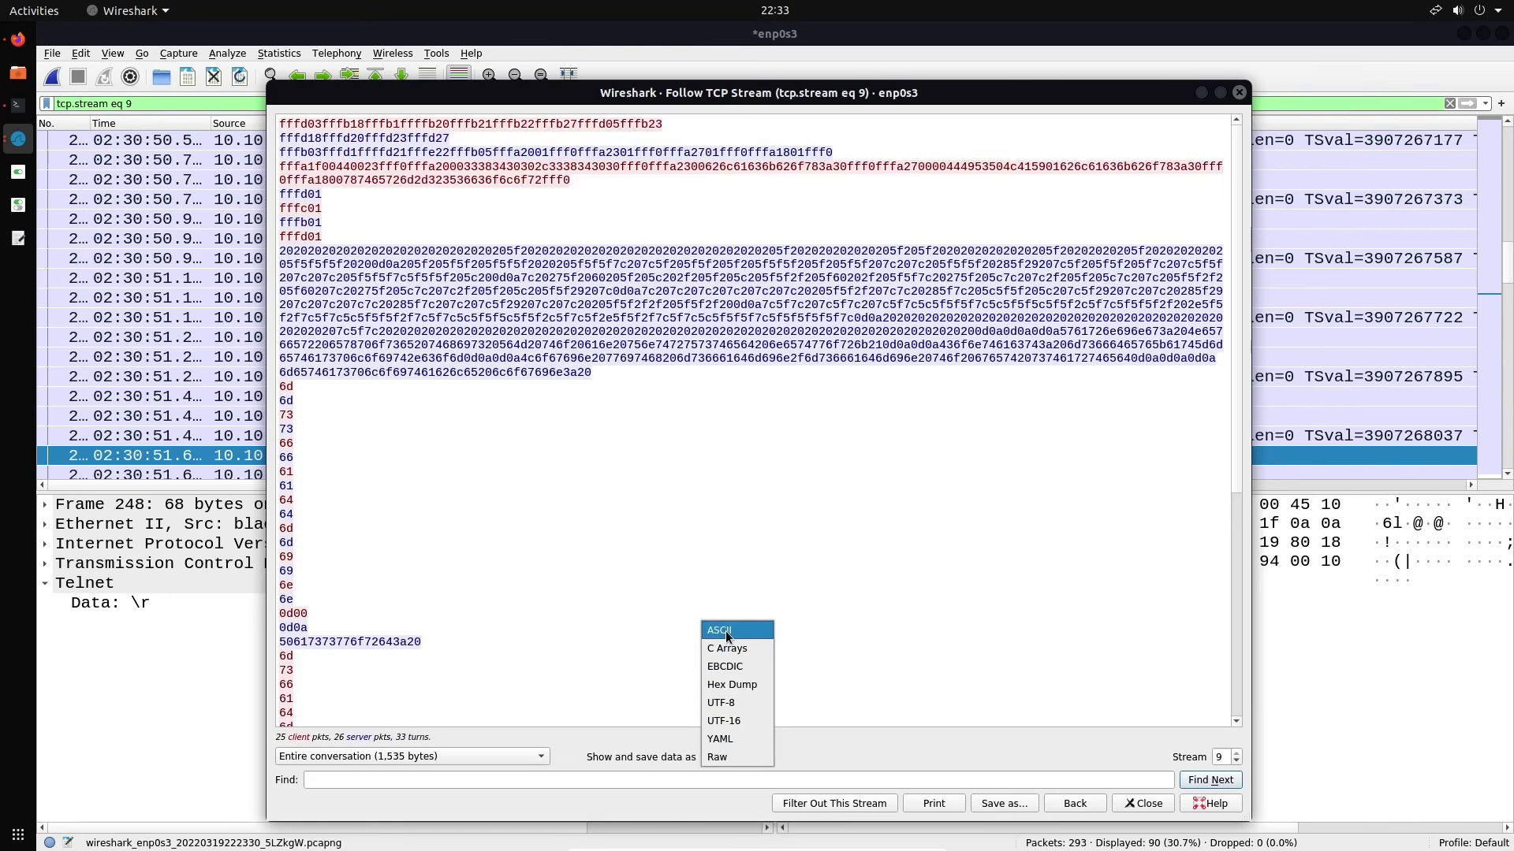
pyautogui.click(726, 630)
pyautogui.click(707, 748)
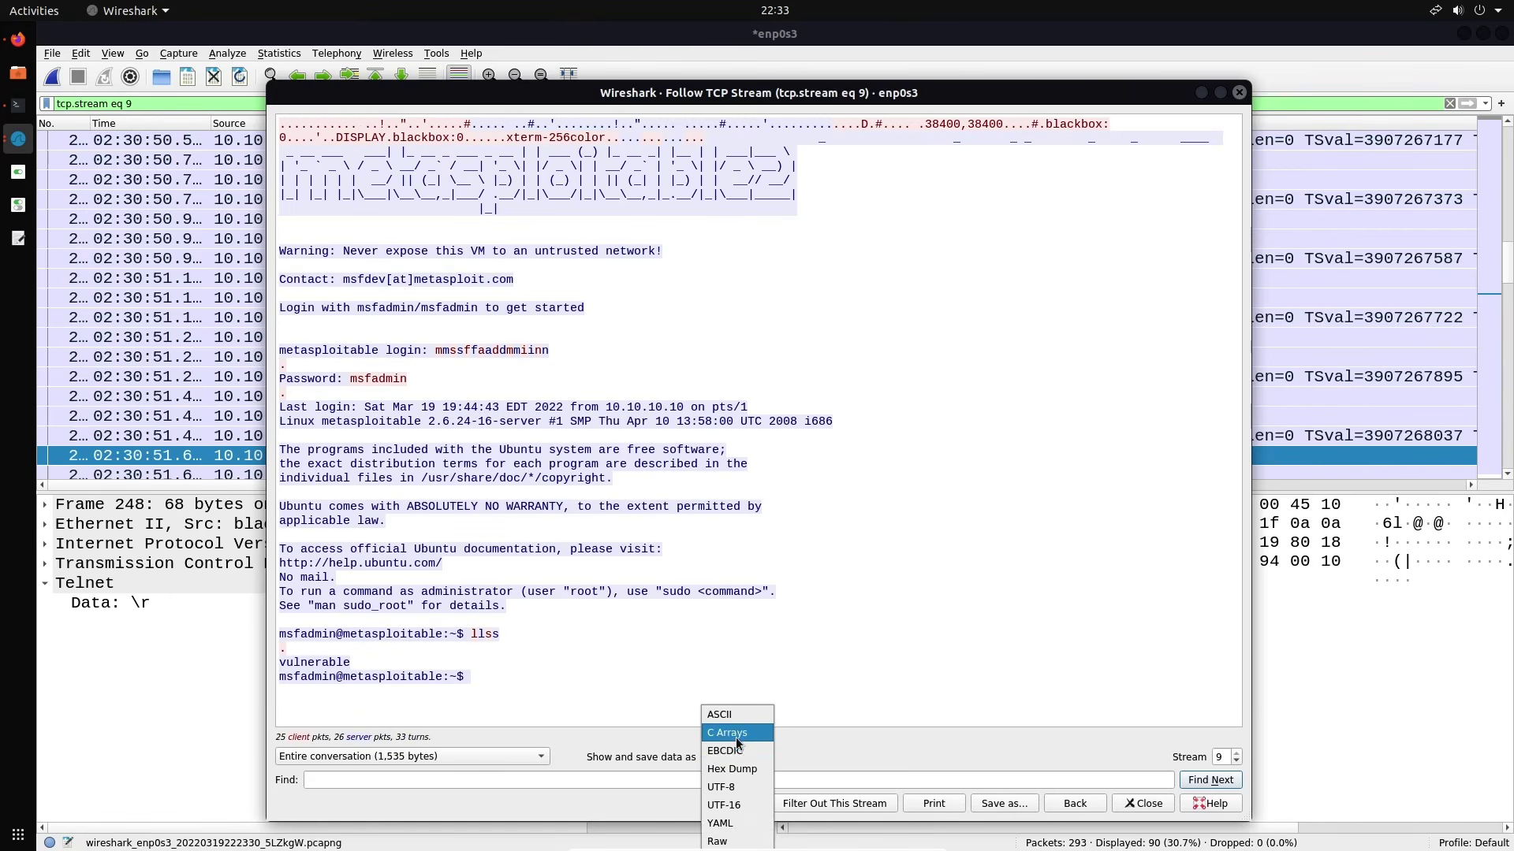
pyautogui.click(736, 736)
pyautogui.click(739, 755)
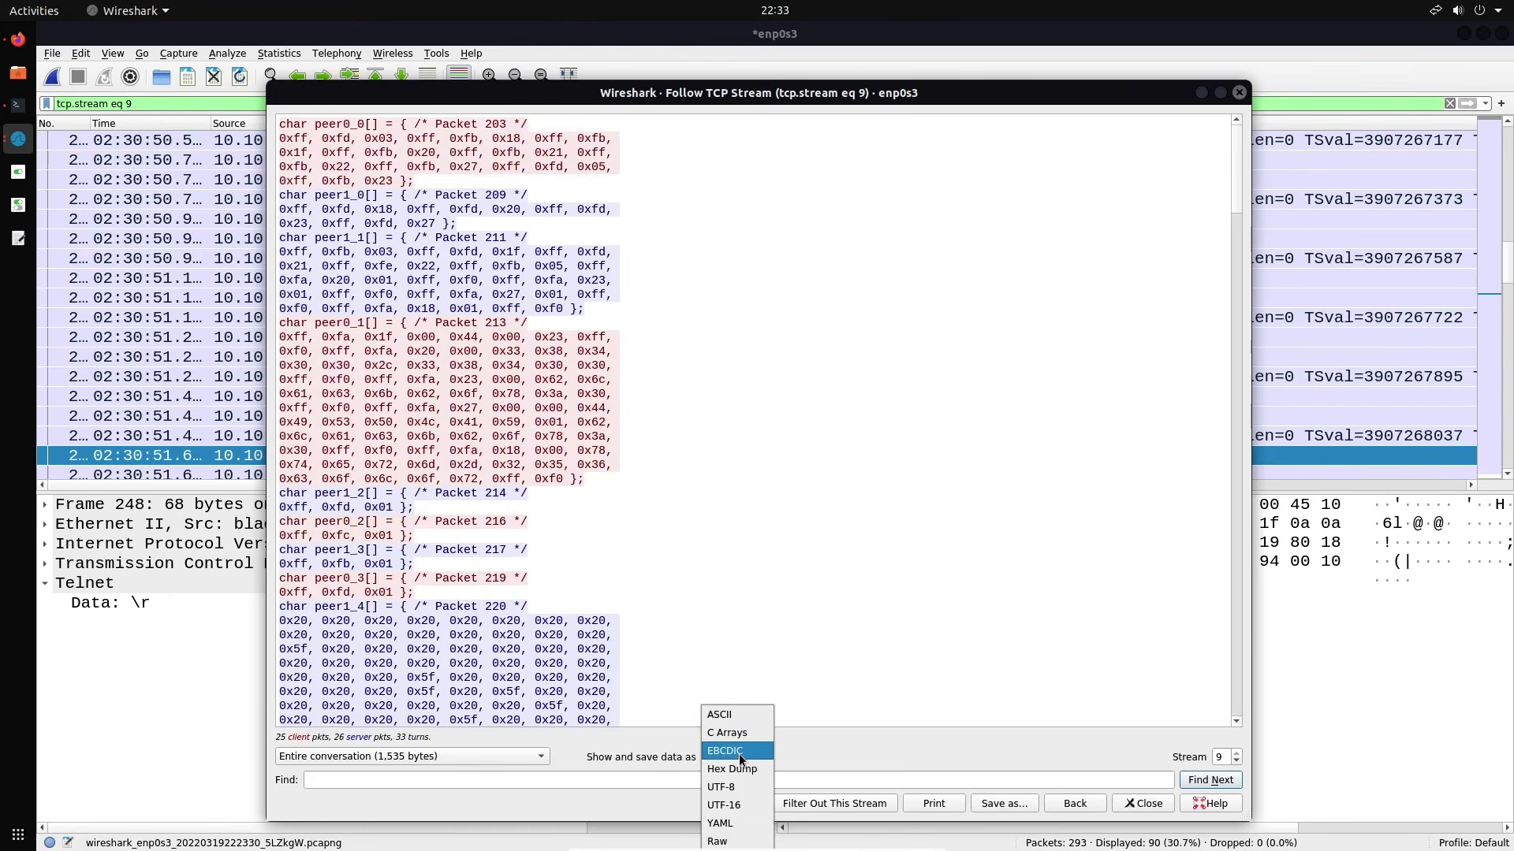
pyautogui.click(733, 769)
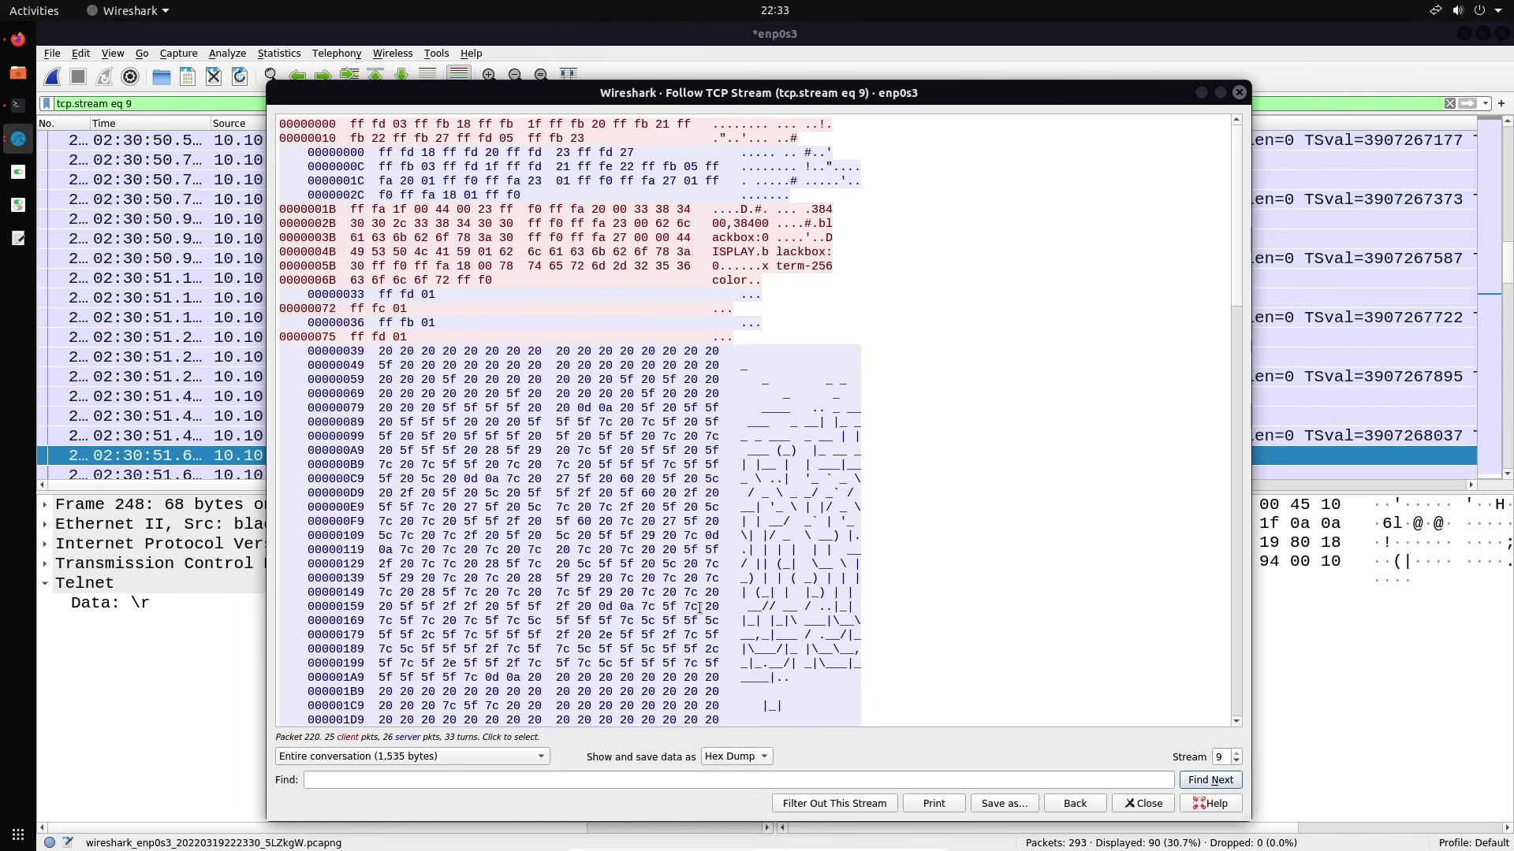
pyautogui.scroll(-12, 699, 608)
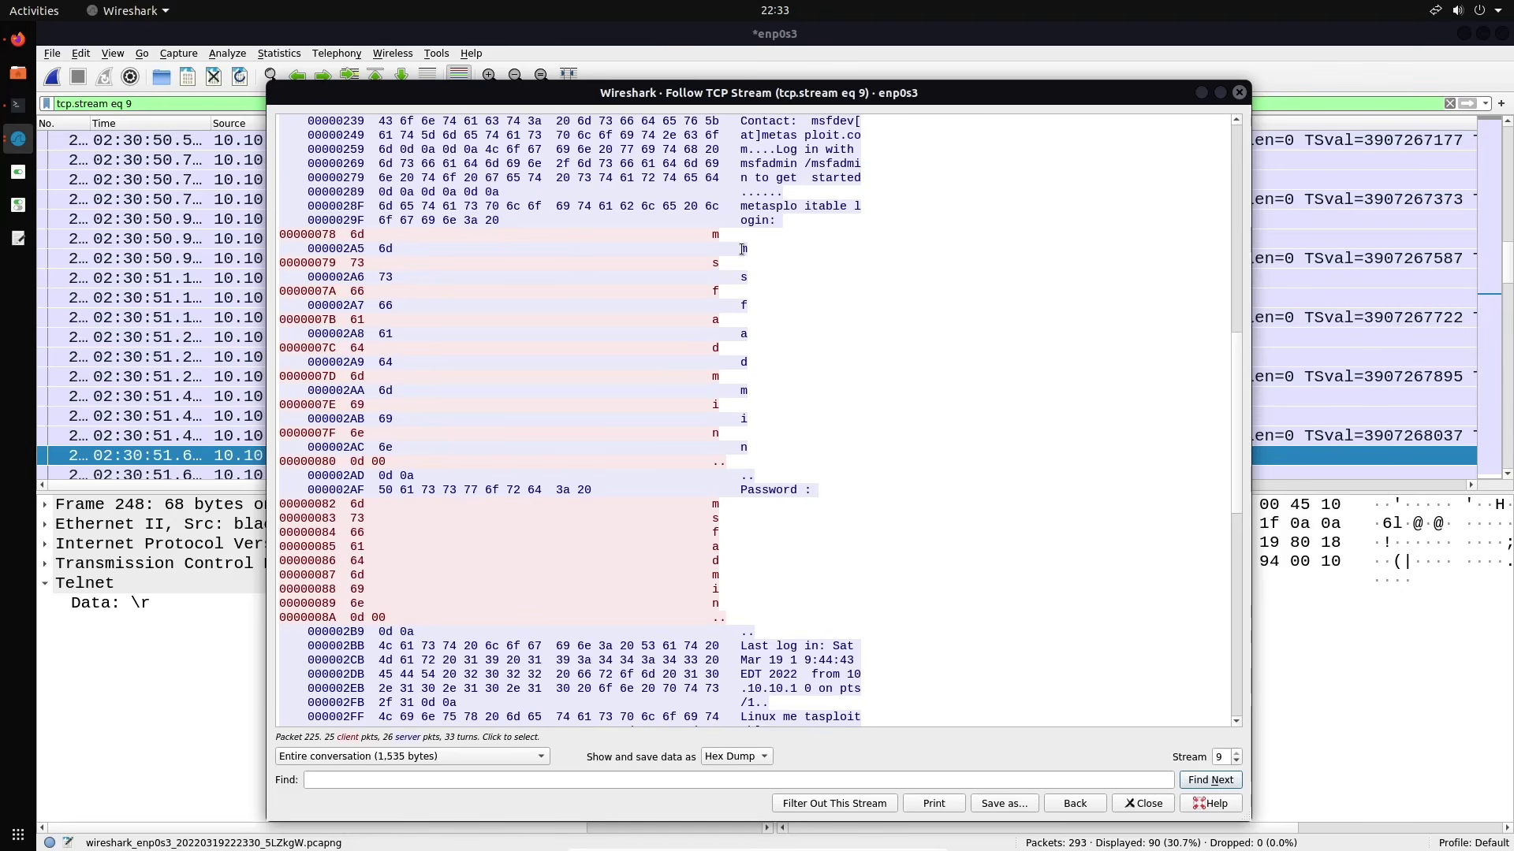
pyautogui.moveTo(739, 249); pyautogui.dragTo(753, 251)
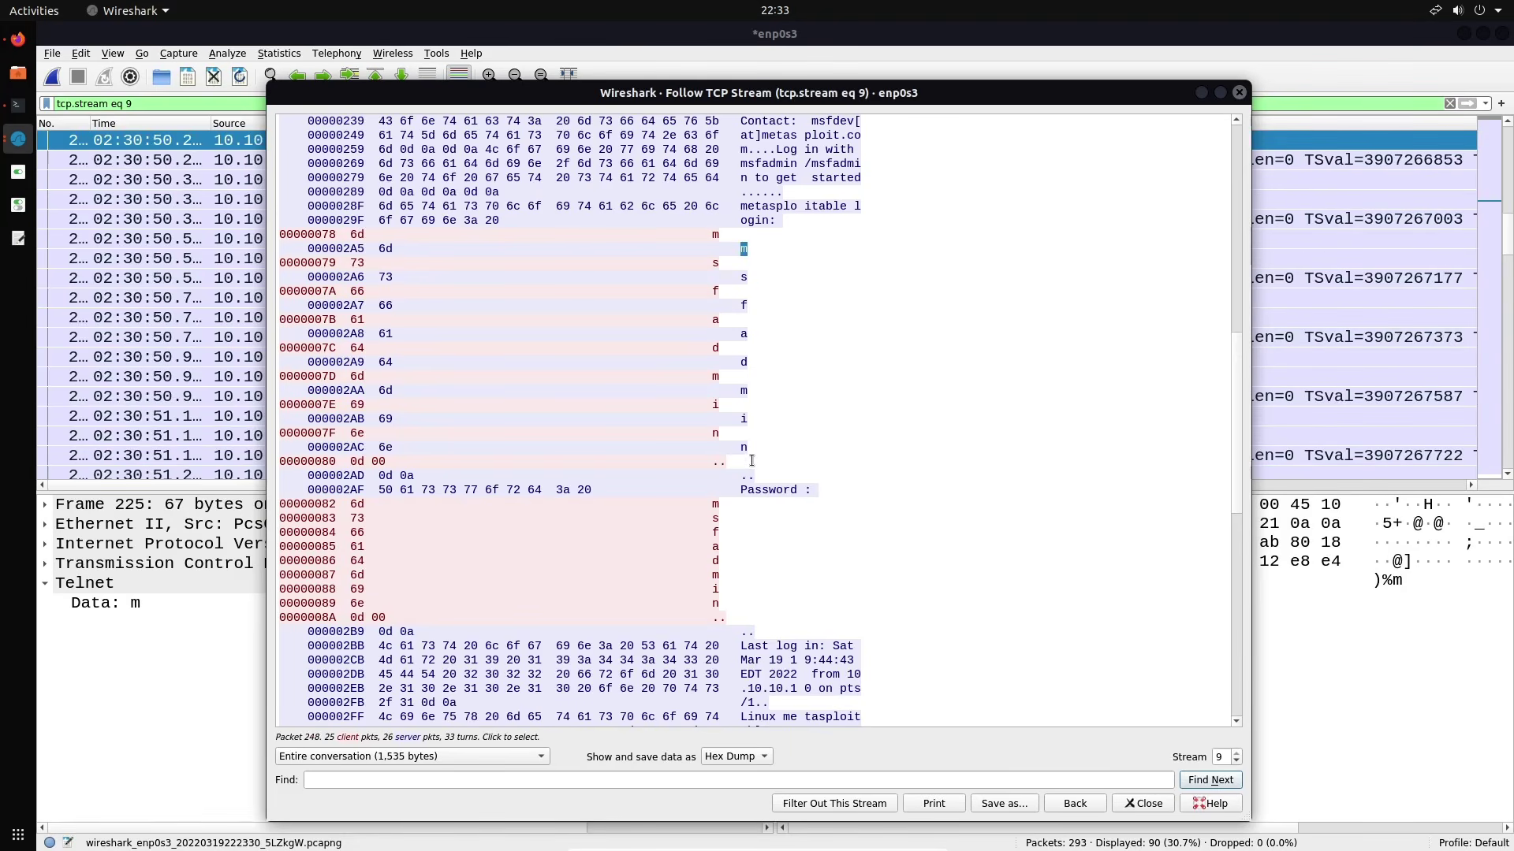
pyautogui.click(736, 756)
pyautogui.click(733, 704)
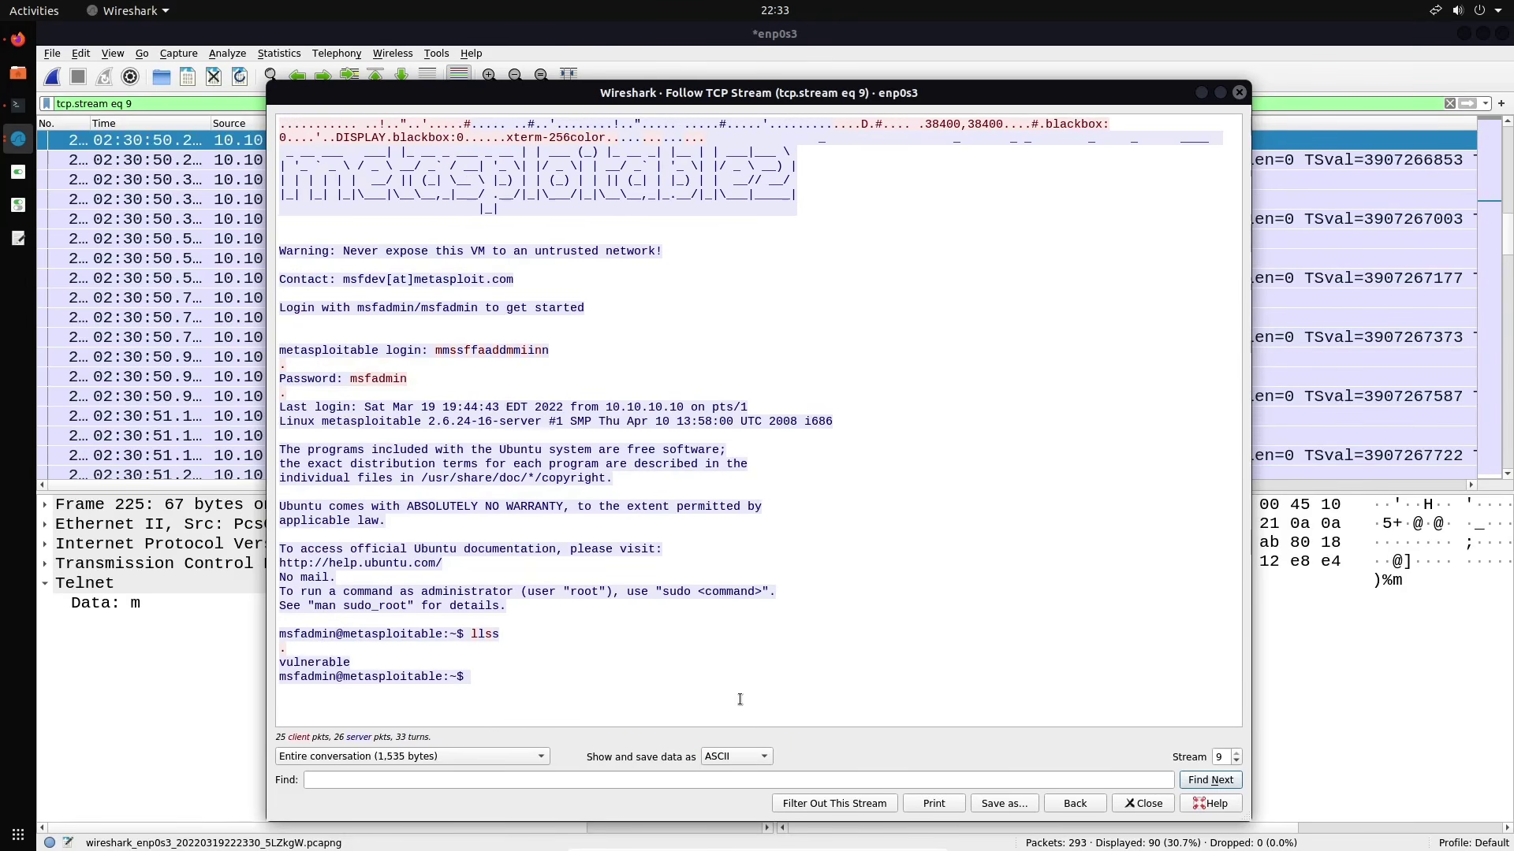
pyautogui.moveTo(850, 101); pyautogui.dragTo(809, 90)
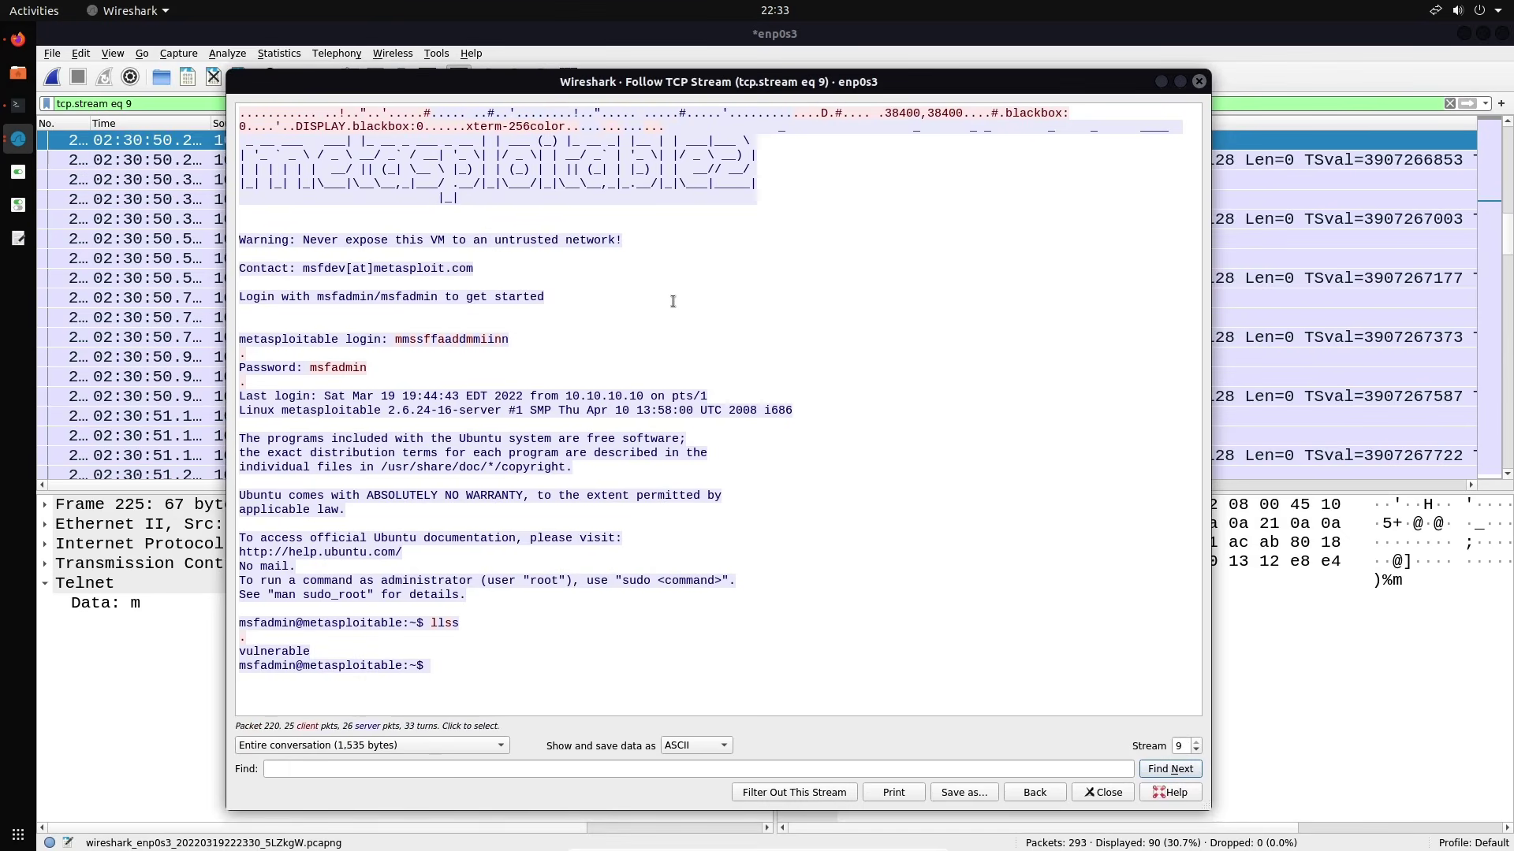
# Search the stream 9 conversation for 'Password' to locate the prompt, then close the stream view
pyautogui.click(372, 743)
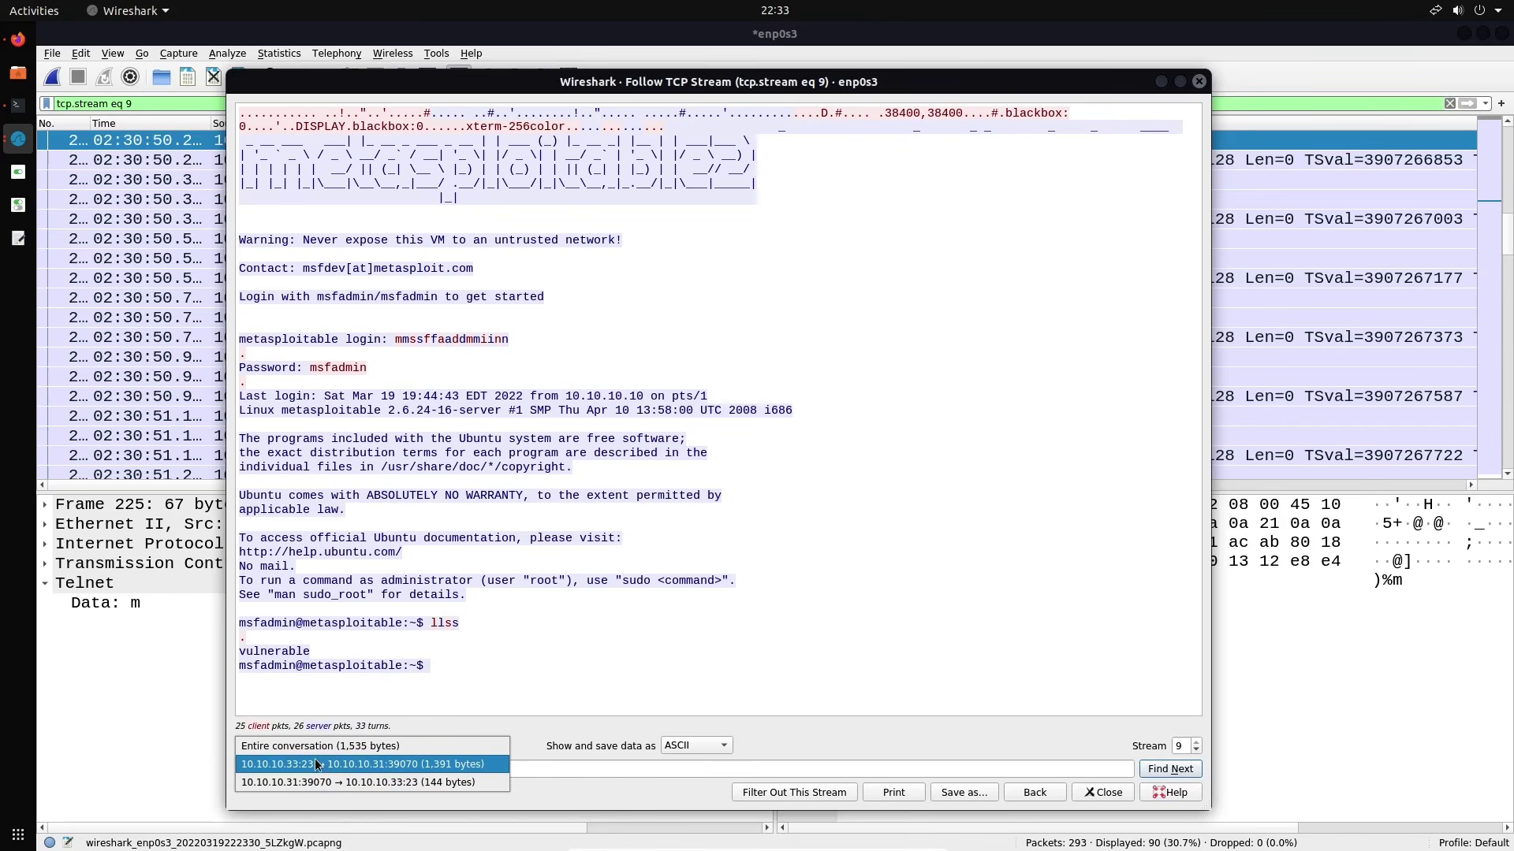
pyautogui.click(850, 695)
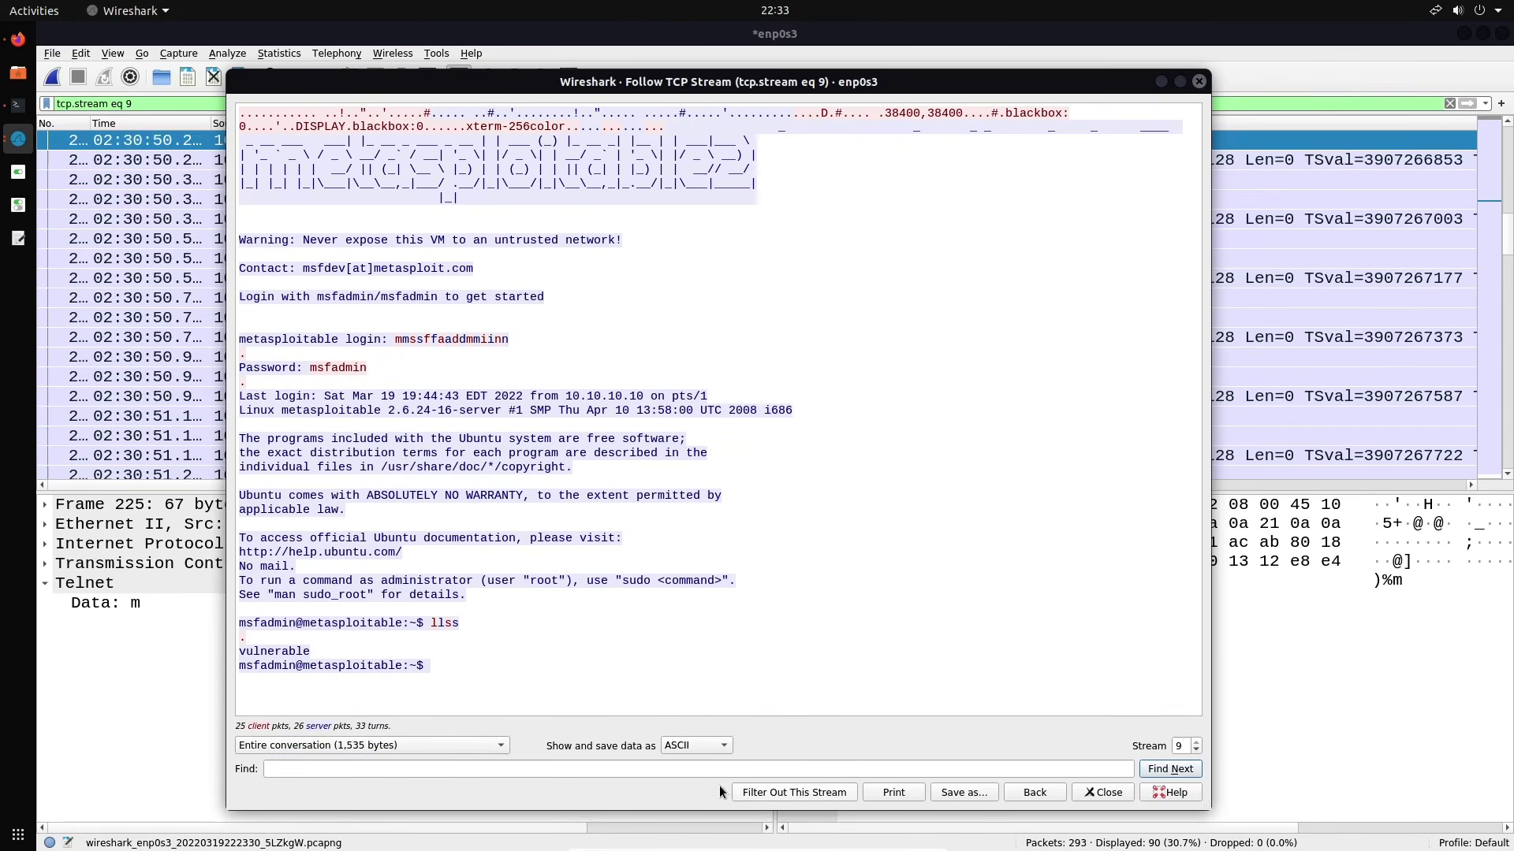
pyautogui.click(533, 766)
pyautogui.write('username')
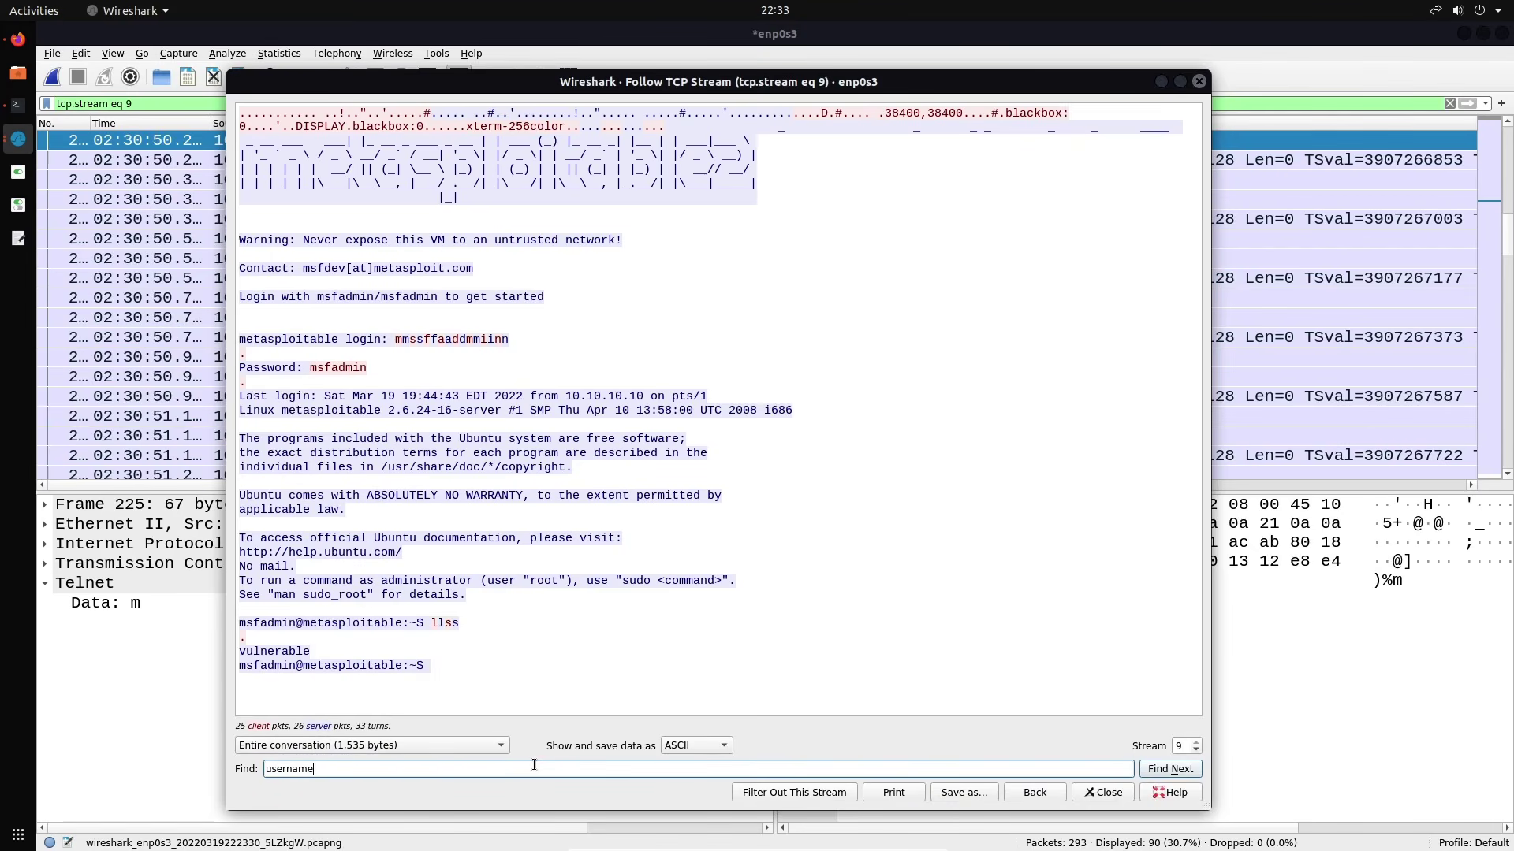
pyautogui.press('BackSpace')
pyautogui.press('BackSpace')
pyautogui.press('BackSpace')
pyautogui.press('BackSpace')
pyautogui.press('BackSpace')
pyautogui.press('BackSpace')
pyautogui.press('BackSpace')
pyautogui.press('BackSpace')
pyautogui.write('Password')
pyautogui.press('Return')
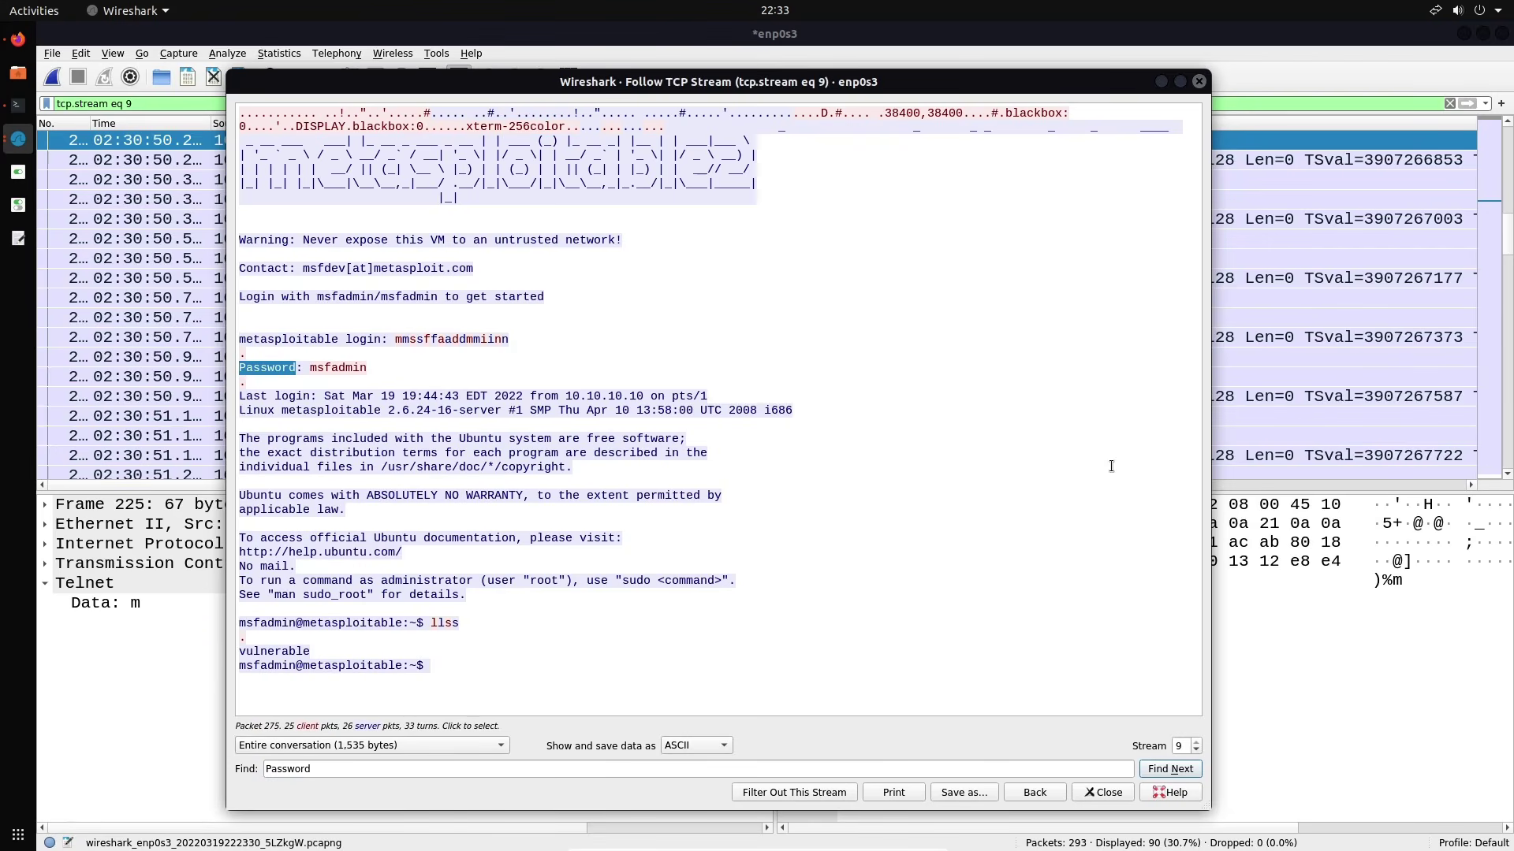
pyautogui.click(1199, 81)
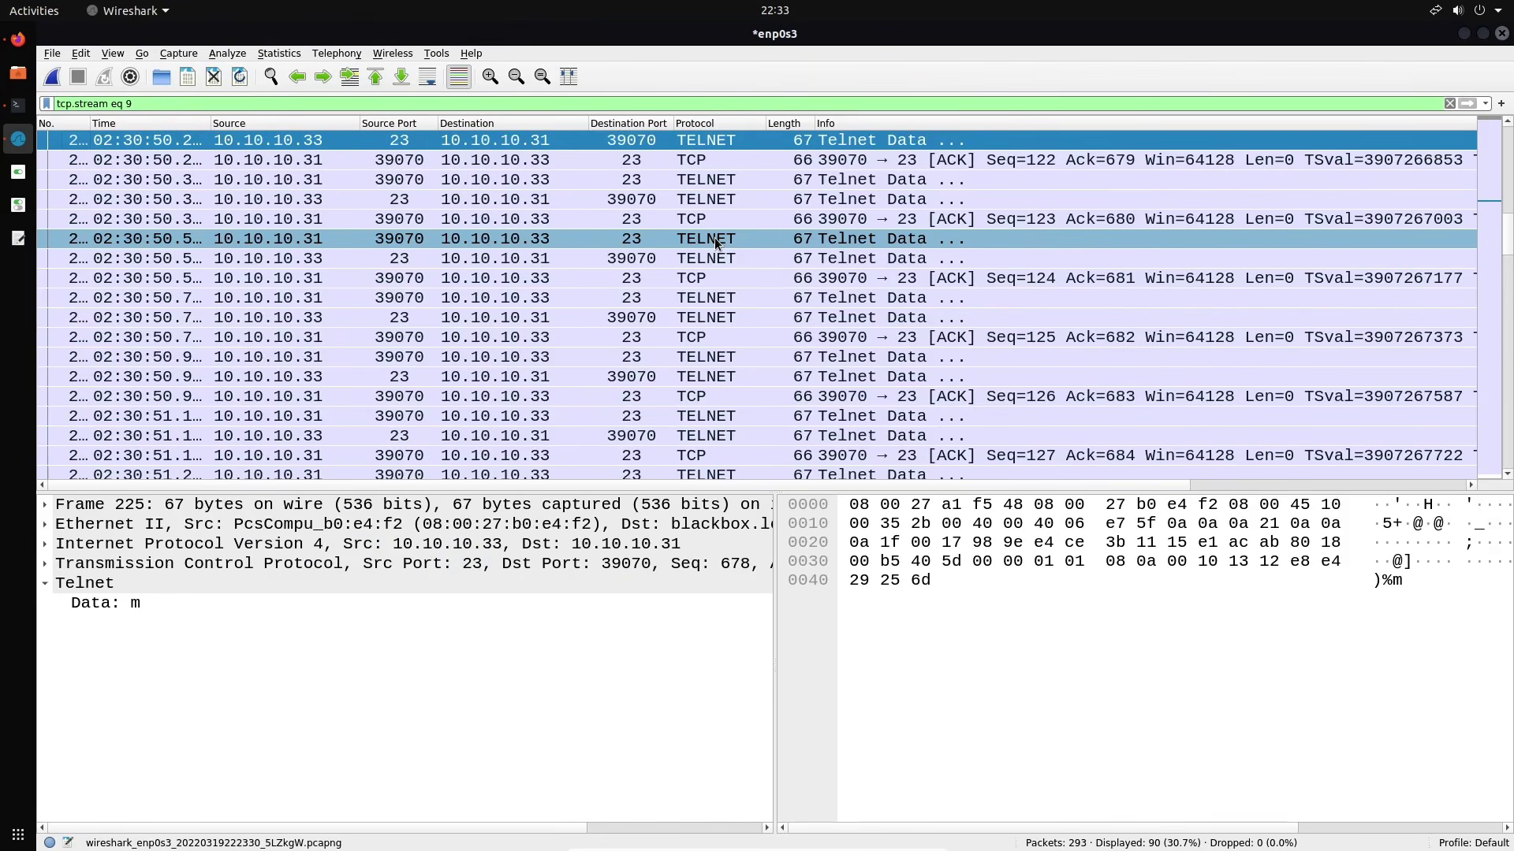
# Clear the tcp.stream eq 9 filter and browse the Save As dialog to the Desktop folder
pyautogui.tripleClick(156, 108)
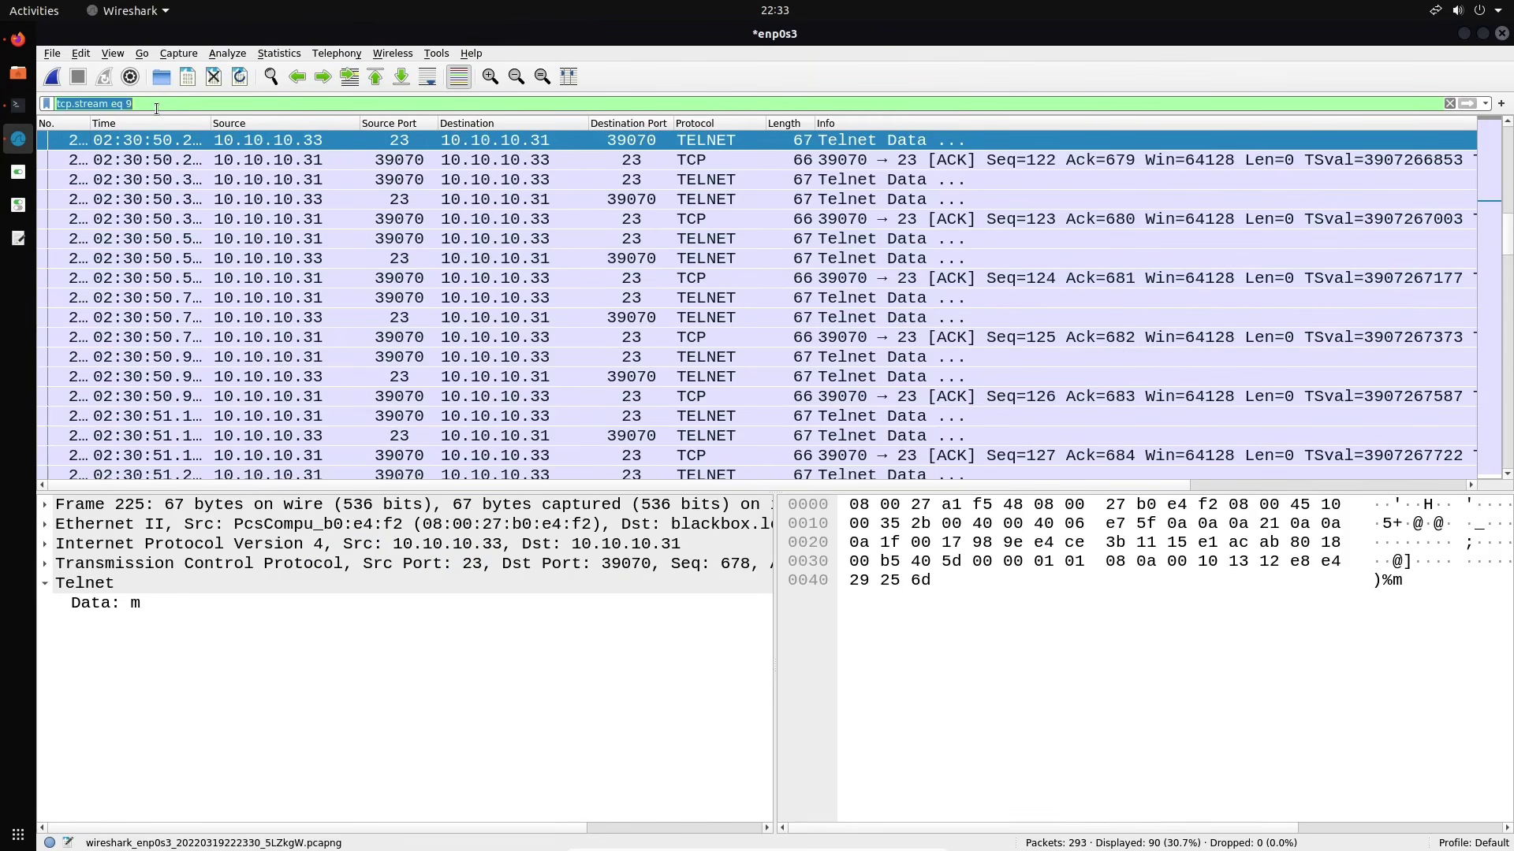
pyautogui.press('BackSpace')
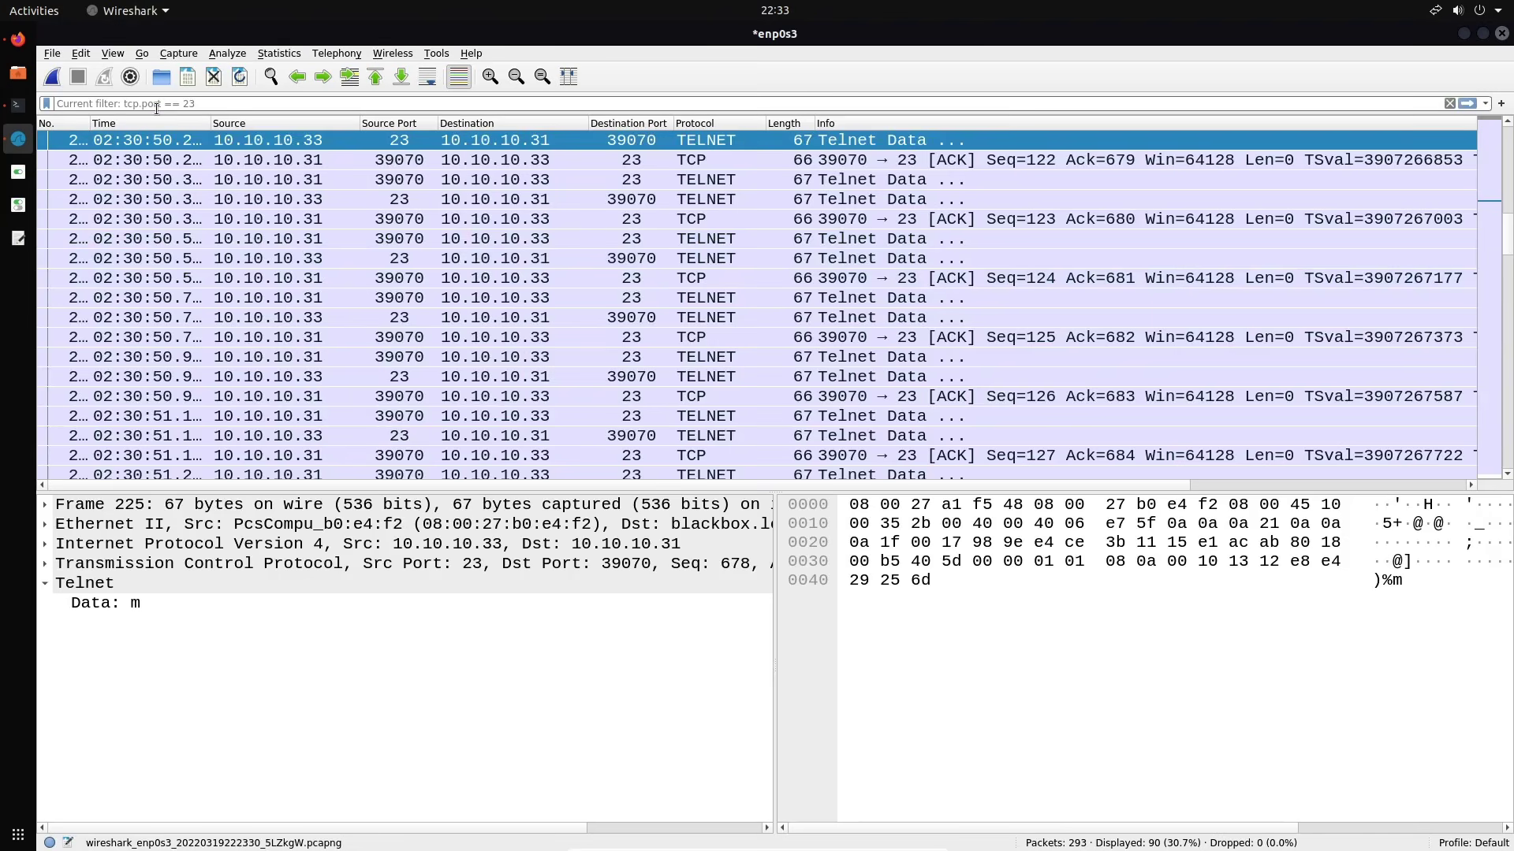
pyautogui.click(189, 82)
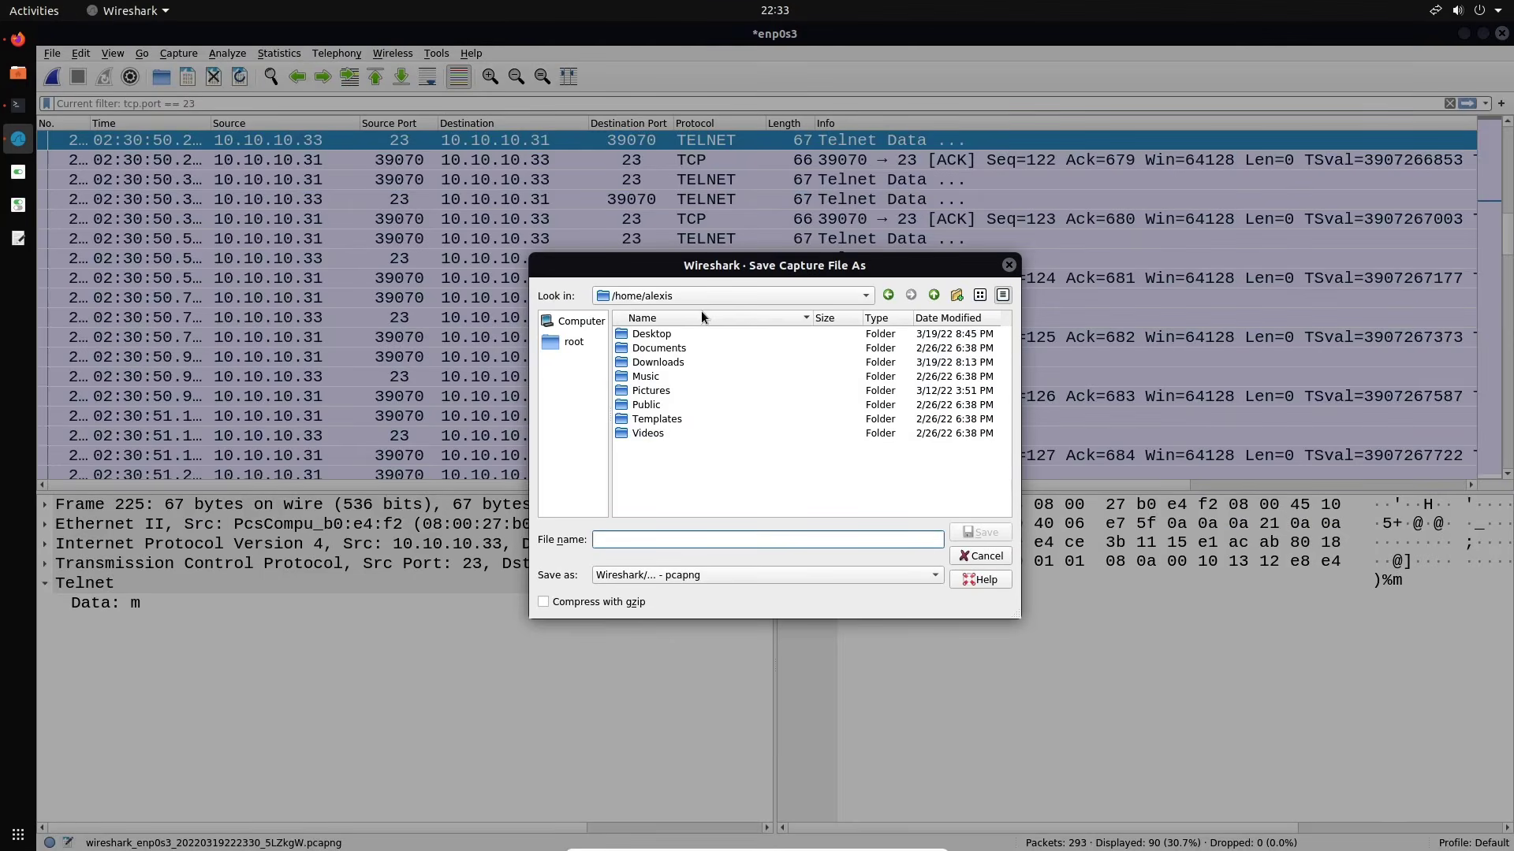
pyautogui.click(576, 322)
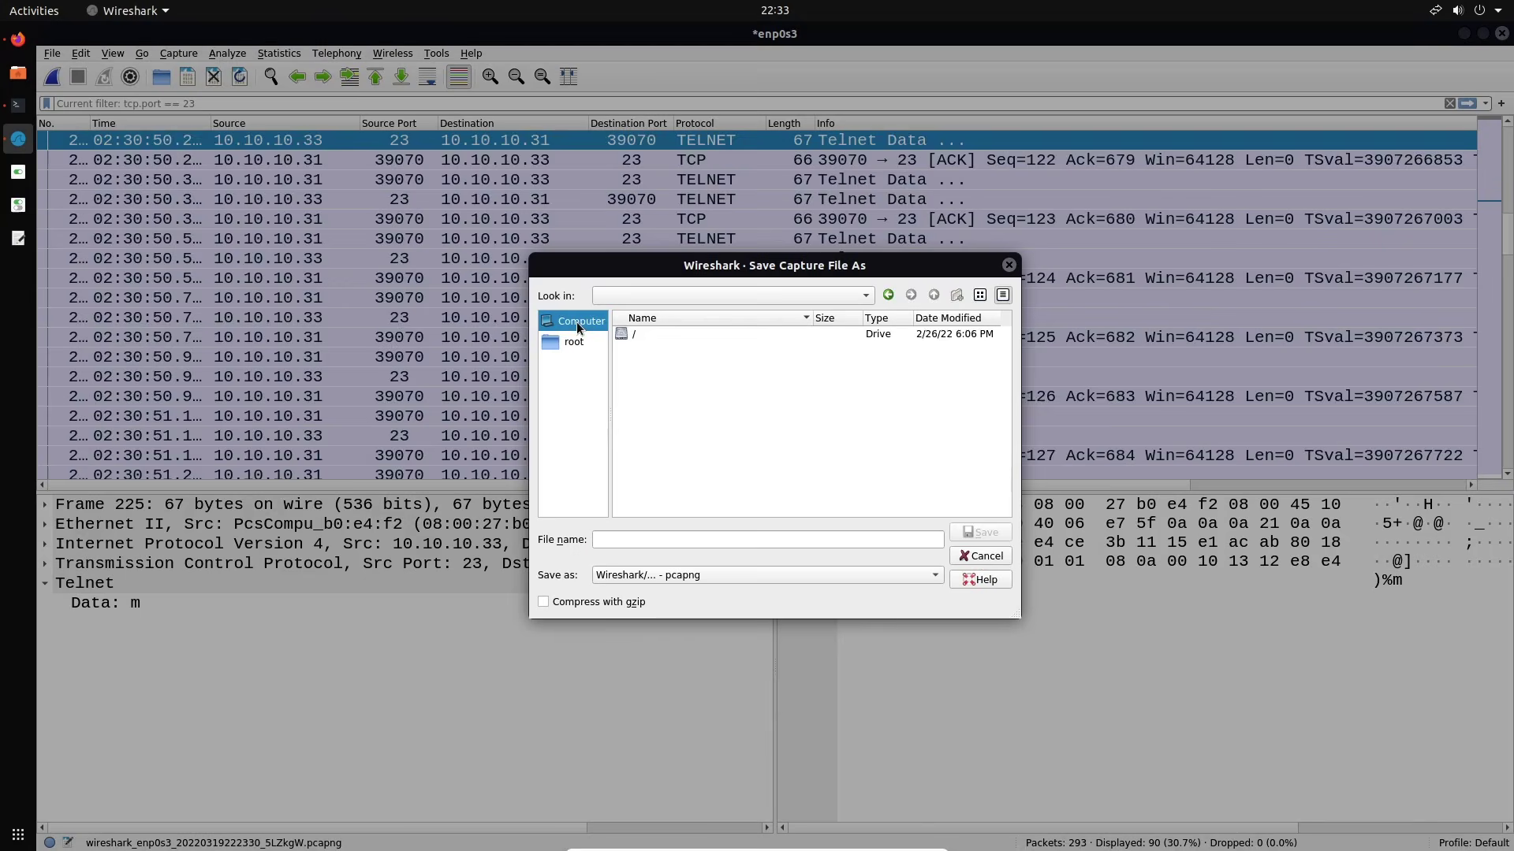
pyautogui.doubleClick(673, 333)
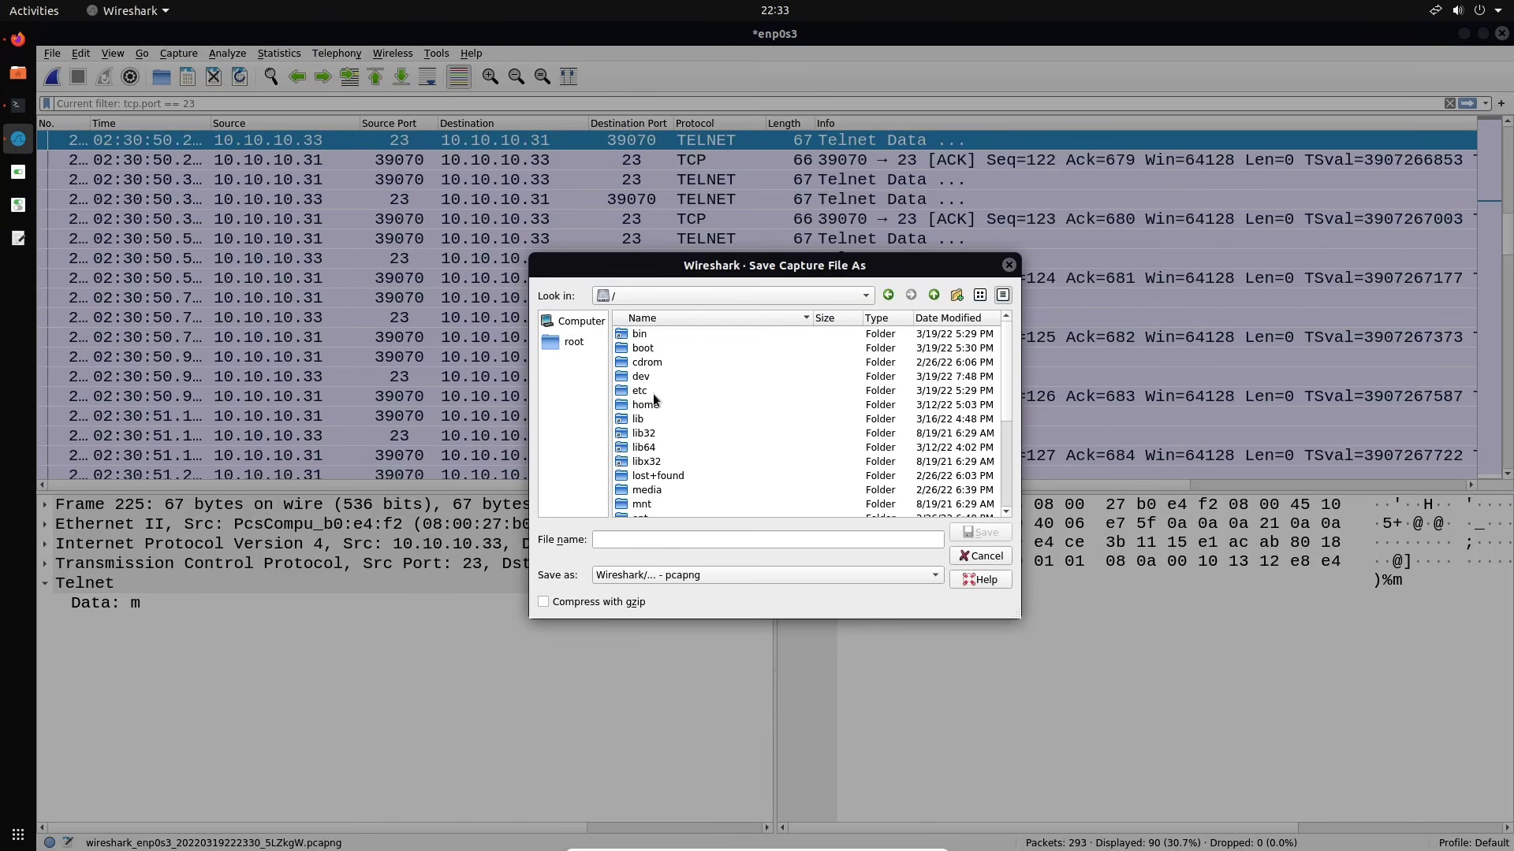
pyautogui.doubleClick(651, 403)
pyautogui.doubleClick(655, 333)
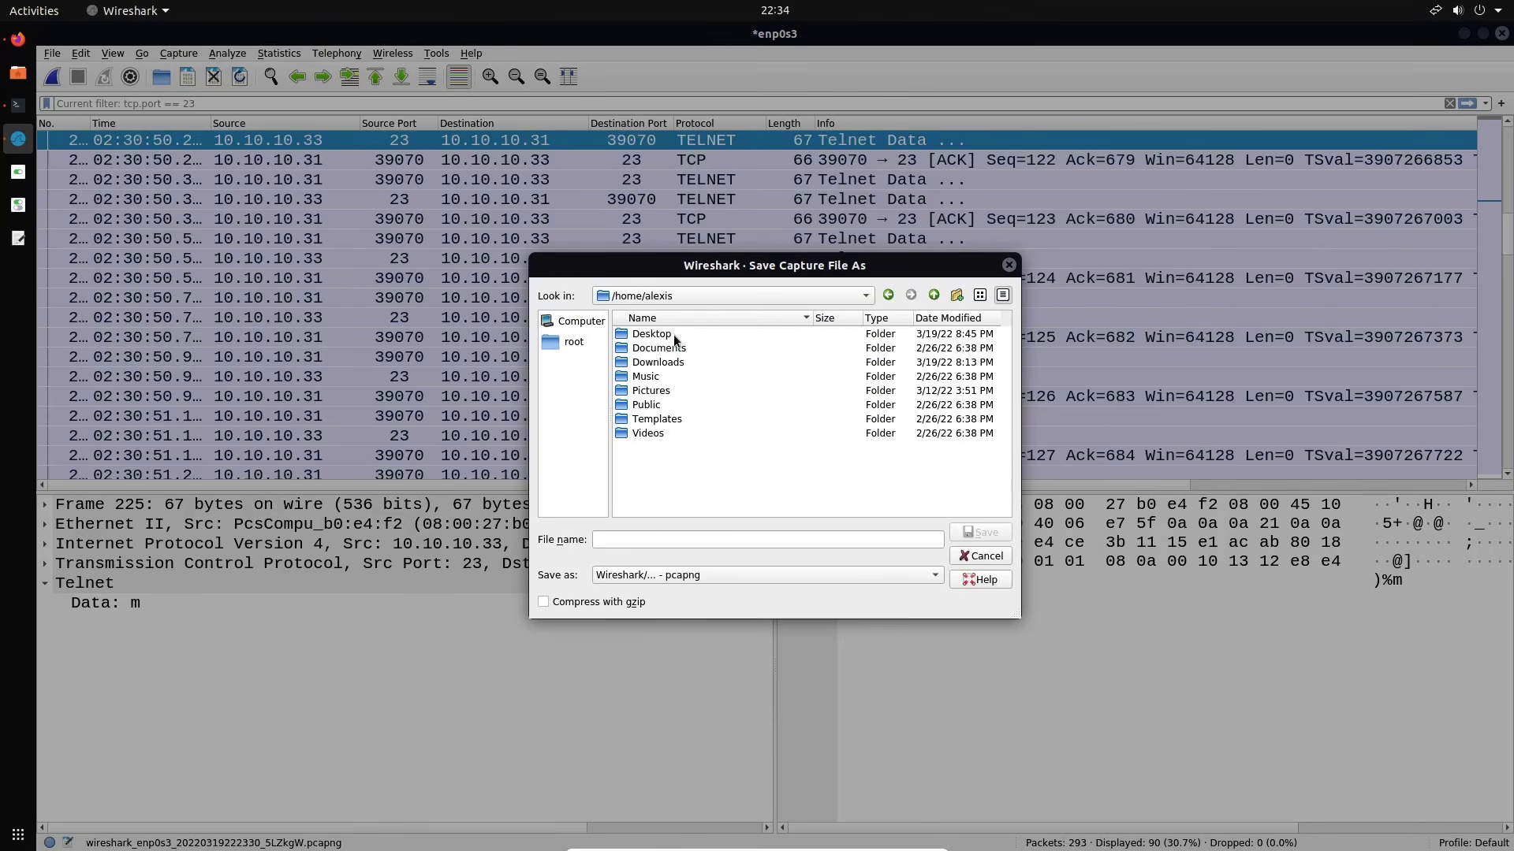
pyautogui.doubleClick(652, 334)
# Save the capture as telnet-pcap in pcap format
pyautogui.click(765, 547)
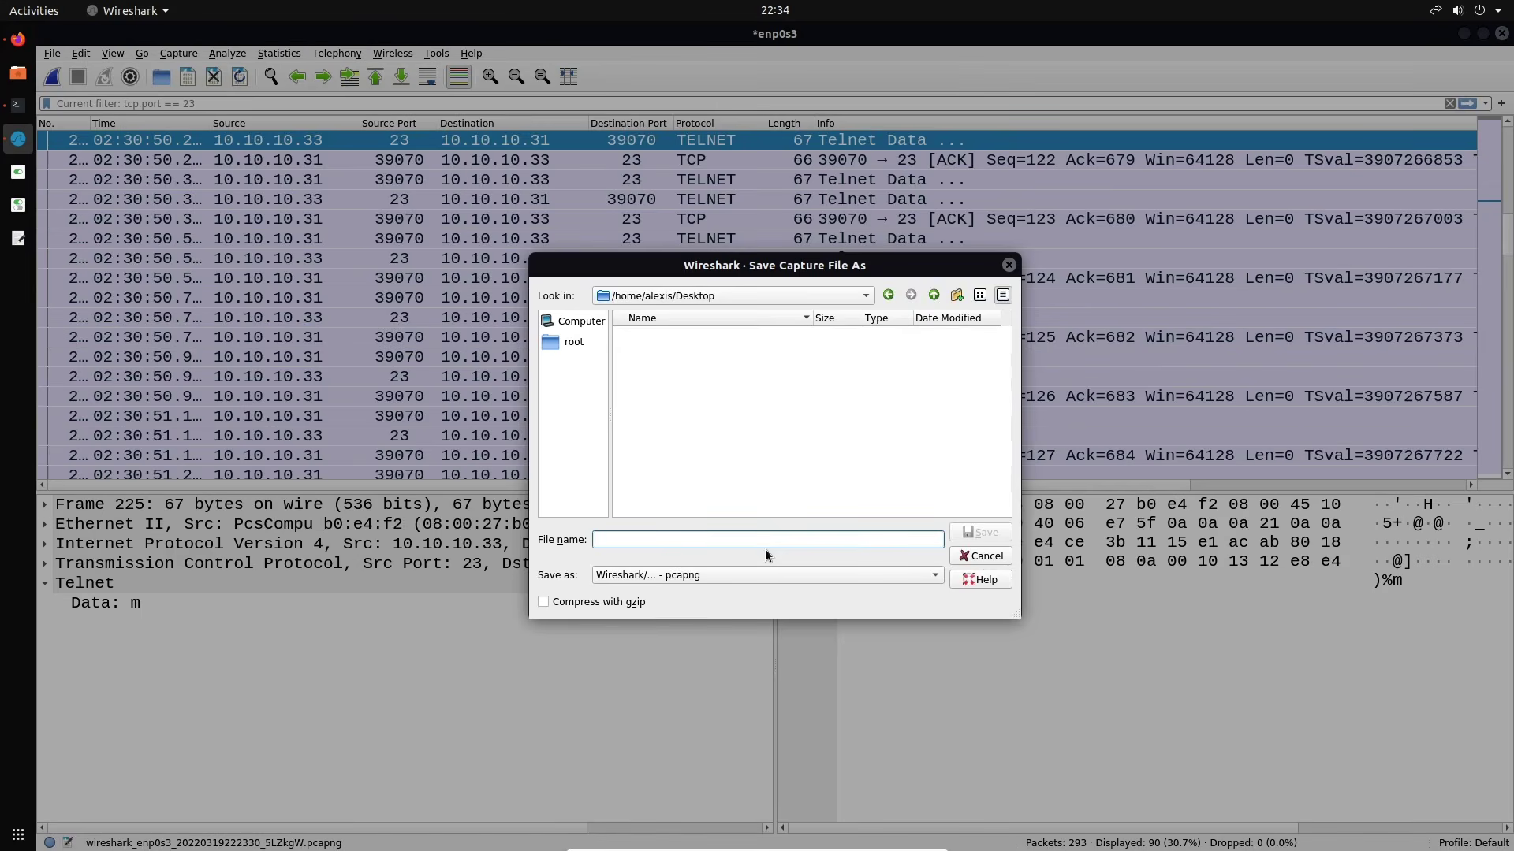
pyautogui.write('telnet-pcap')
pyautogui.click(738, 571)
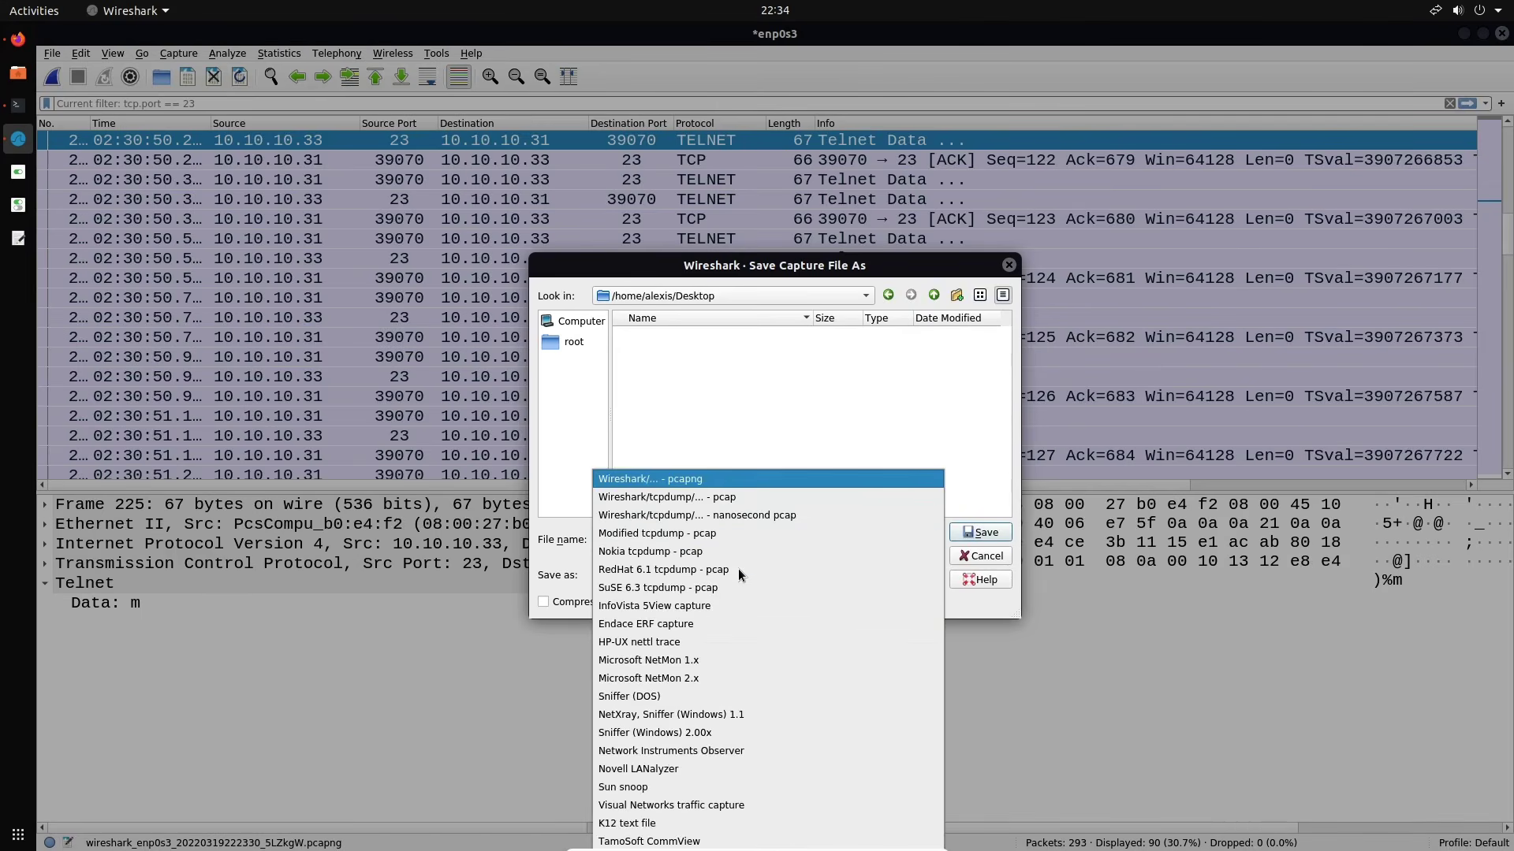
pyautogui.click(721, 498)
pyautogui.click(974, 533)
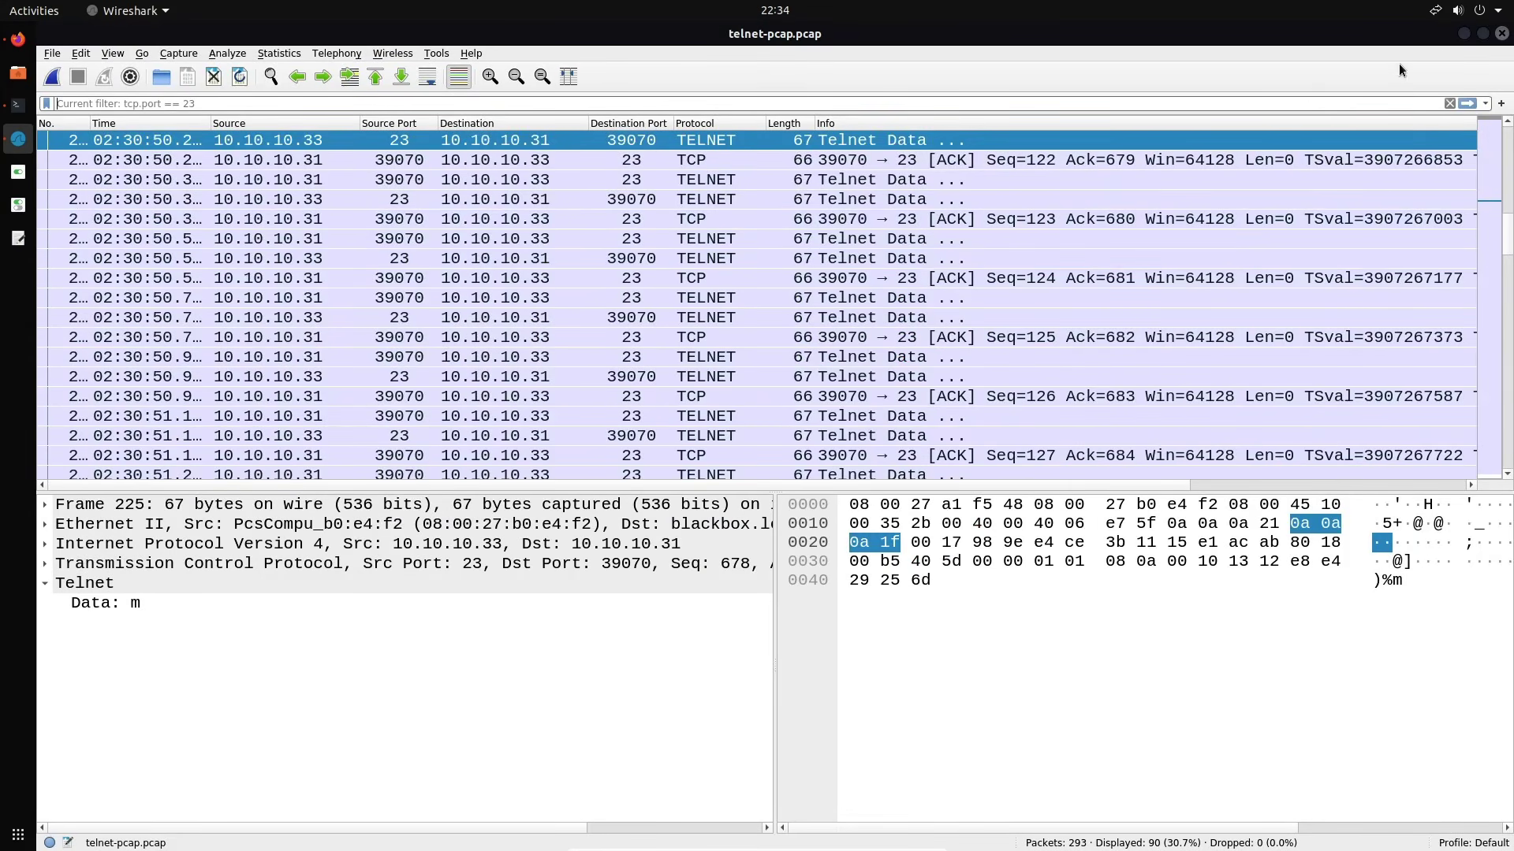
# Minimize windows, open telnet-pcap.pcap from the desktop with another application, then return to Wireshark
pyautogui.click(1461, 35)
pyautogui.click(1460, 33)
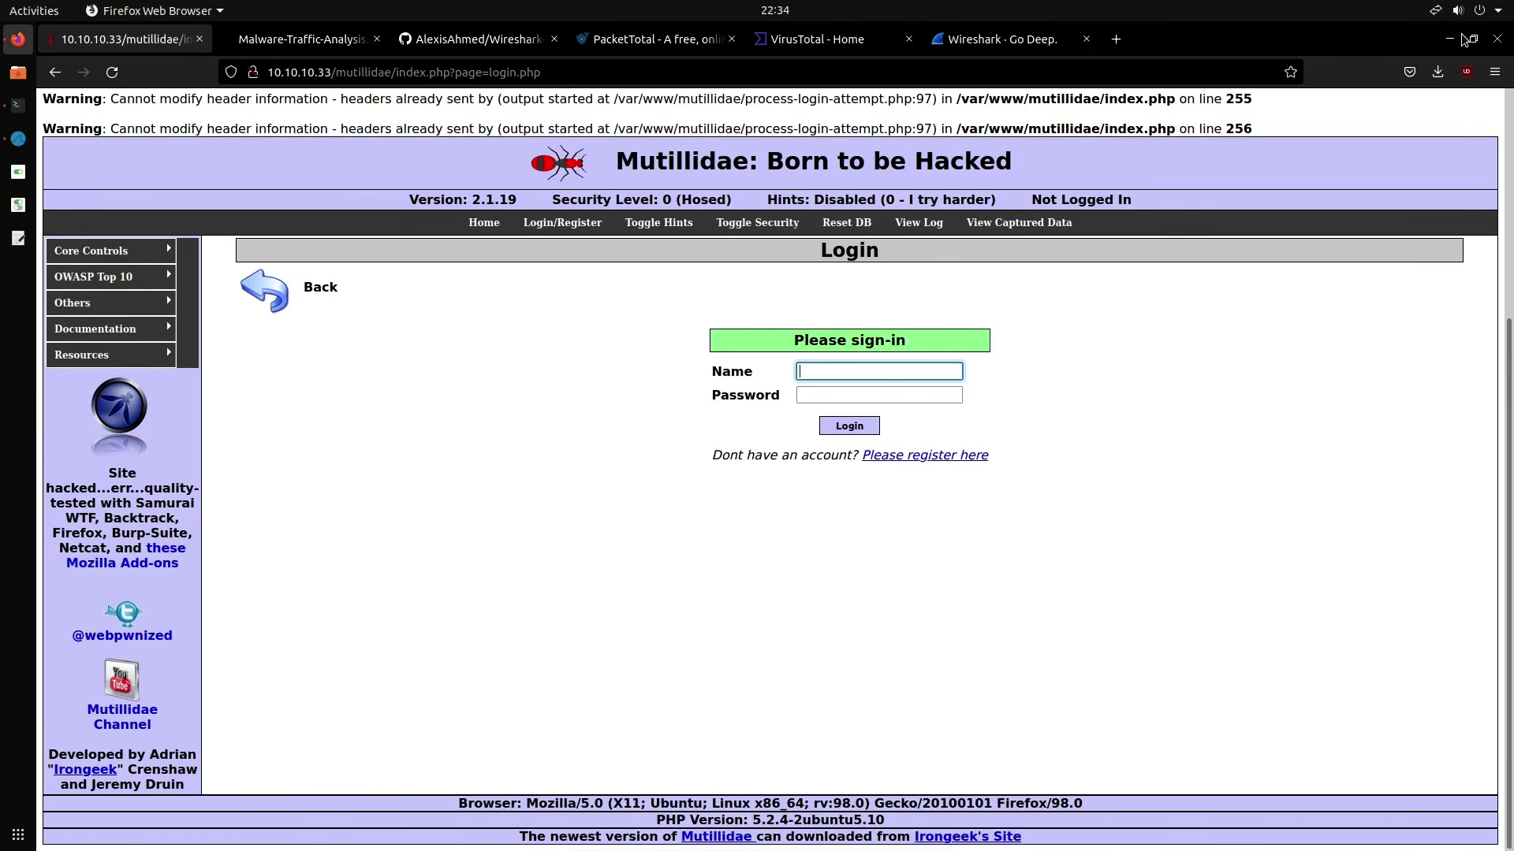
pyautogui.click(1452, 38)
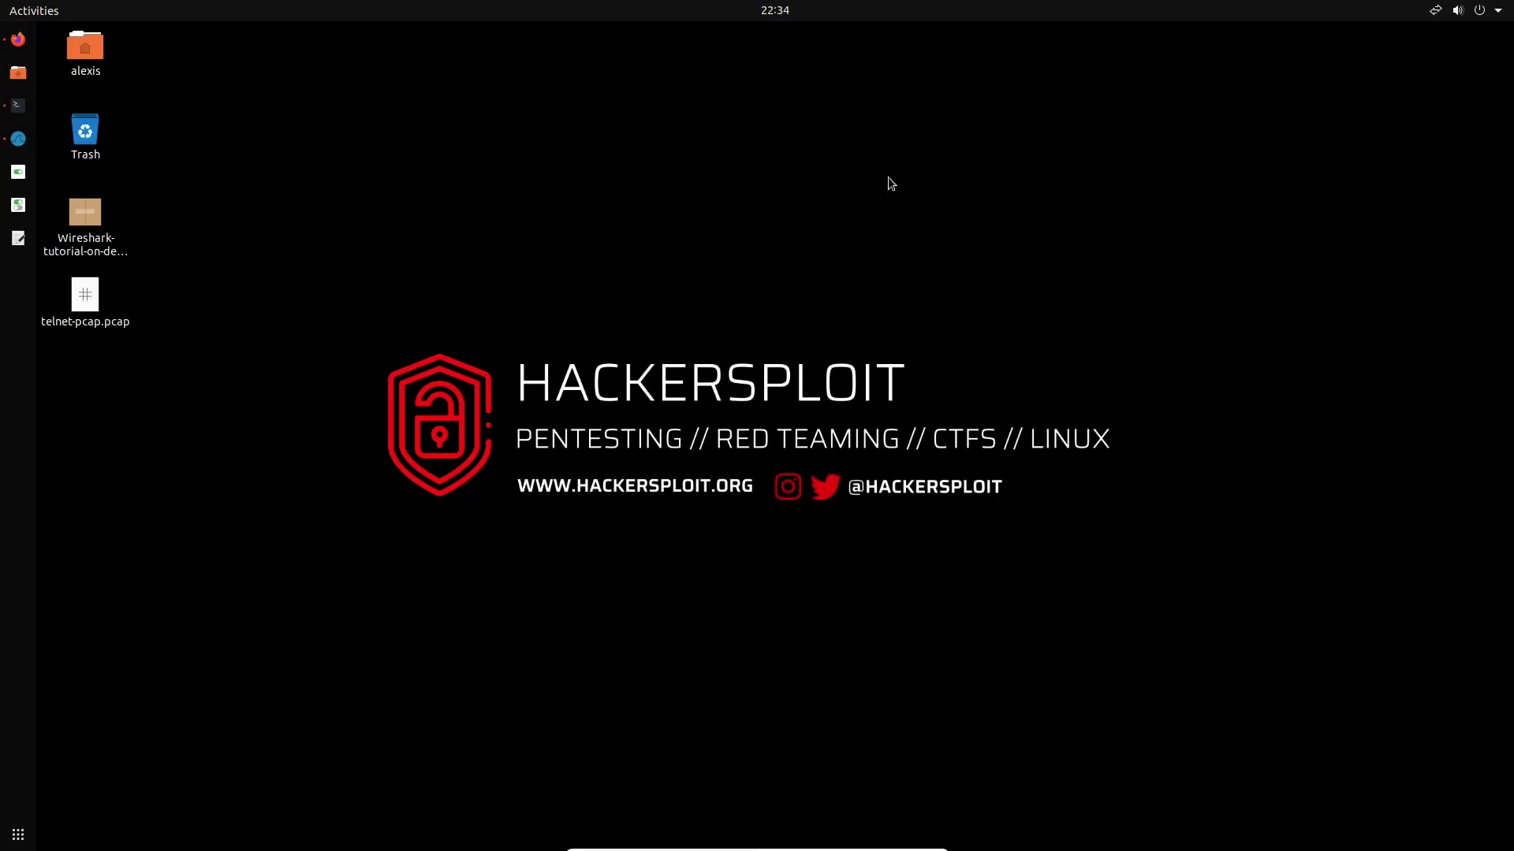
pyautogui.moveTo(93, 312)
pyautogui.mouseDown()
pyautogui.moveTo(651, 183)
pyautogui.moveTo(277, 195)
pyautogui.moveTo(243, 313)
pyautogui.moveTo(96, 334)
pyautogui.mouseUp()
pyautogui.rightClick(97, 339)
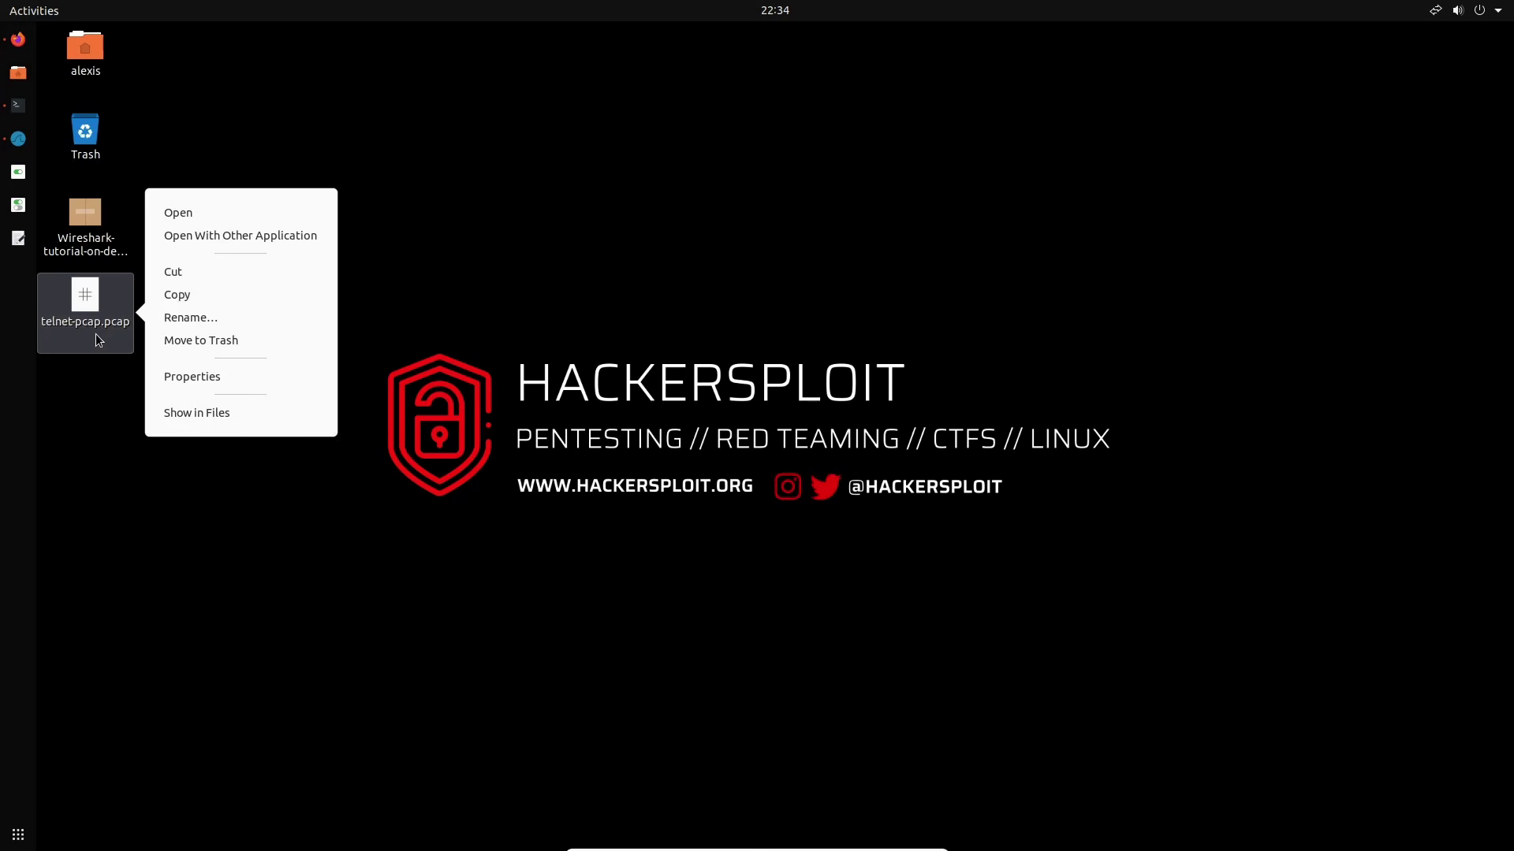
pyautogui.click(206, 236)
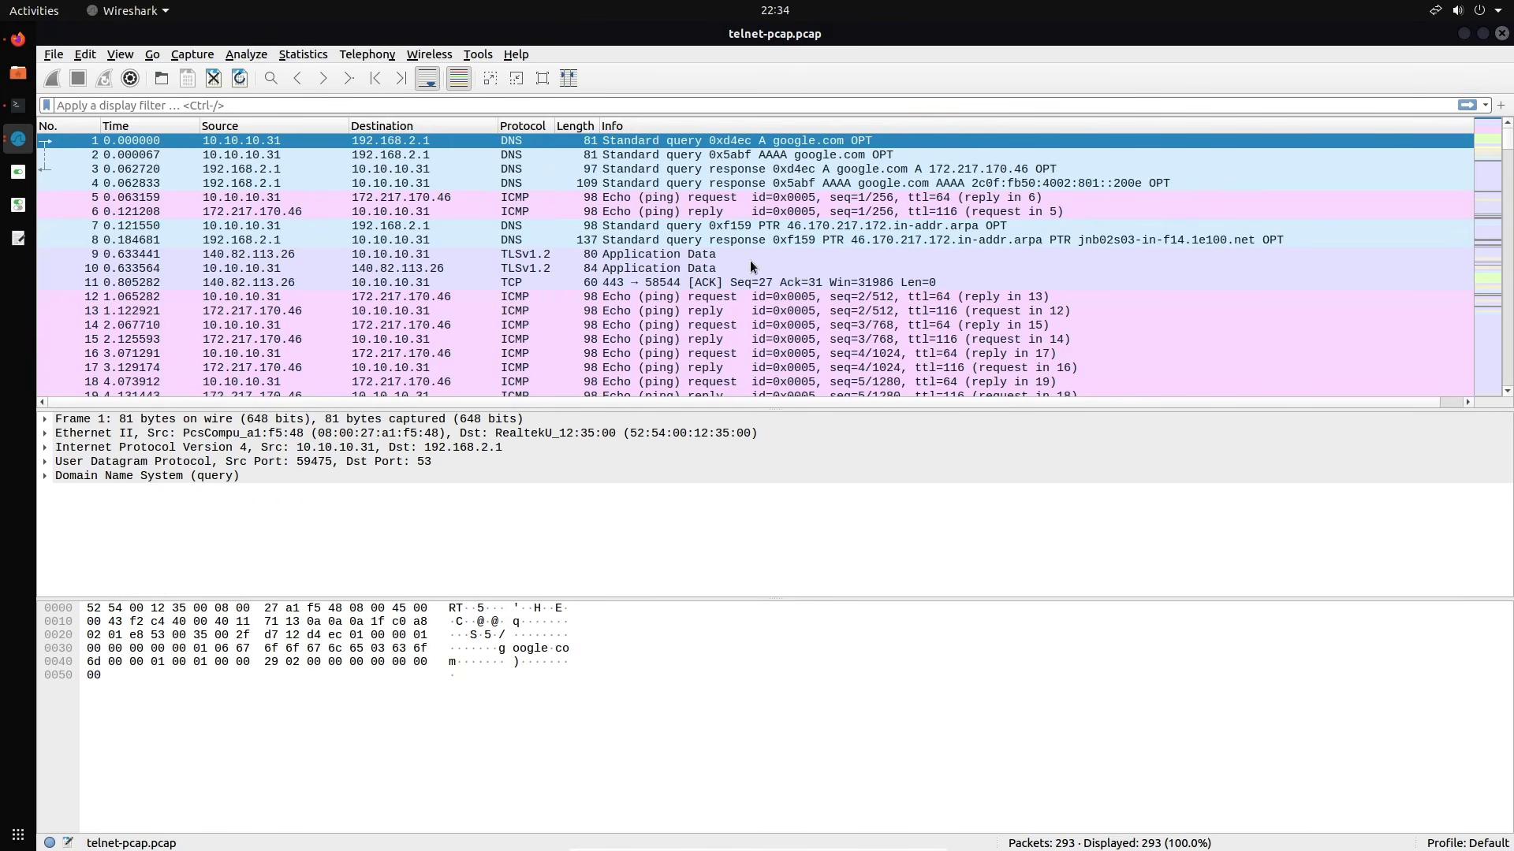
pyautogui.hotkey('ctrl', 'q')
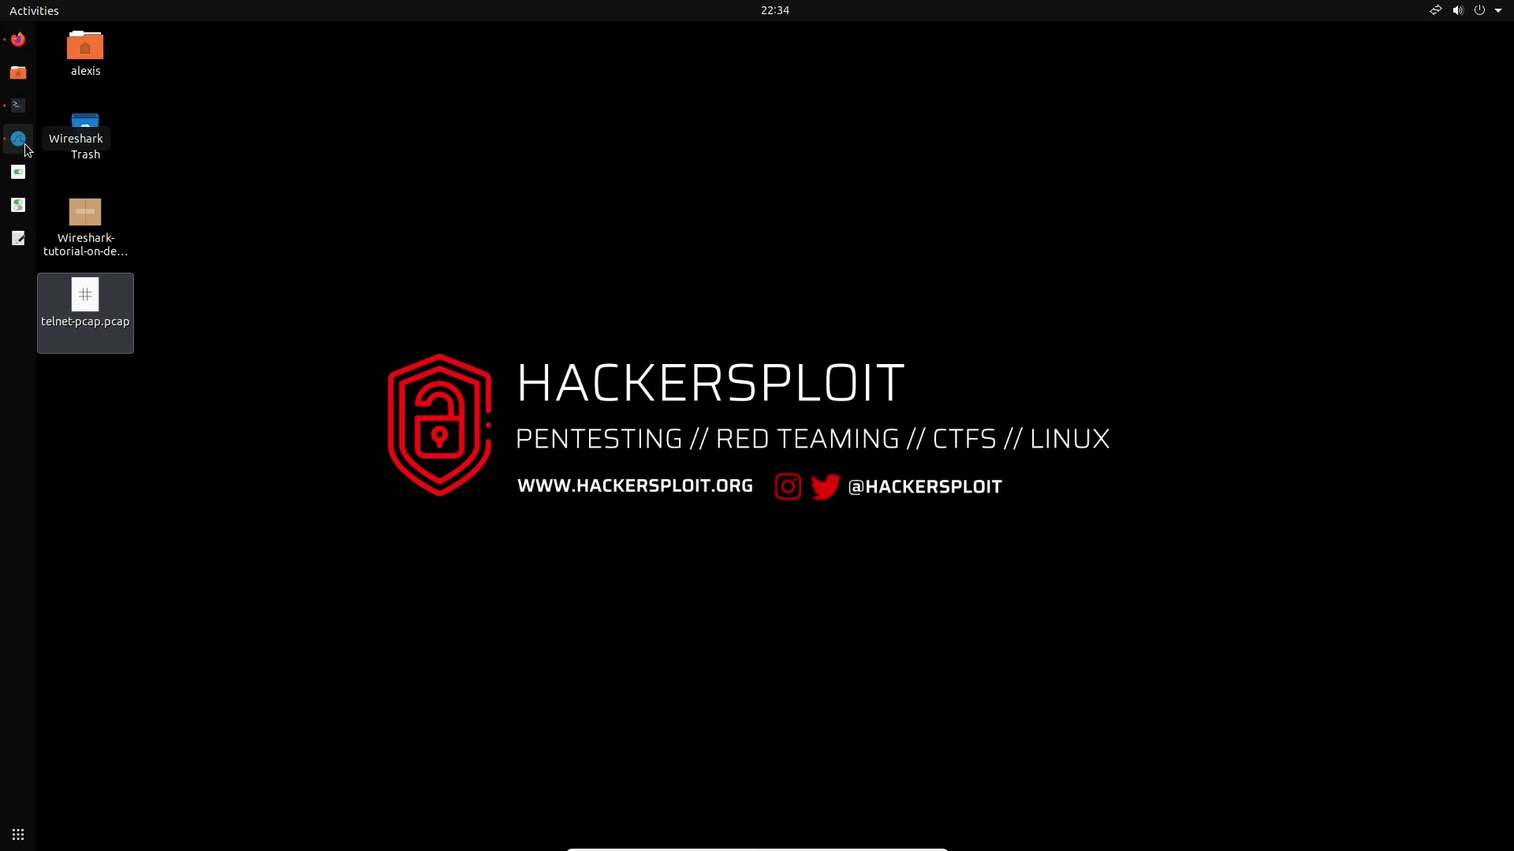
pyautogui.click(25, 148)
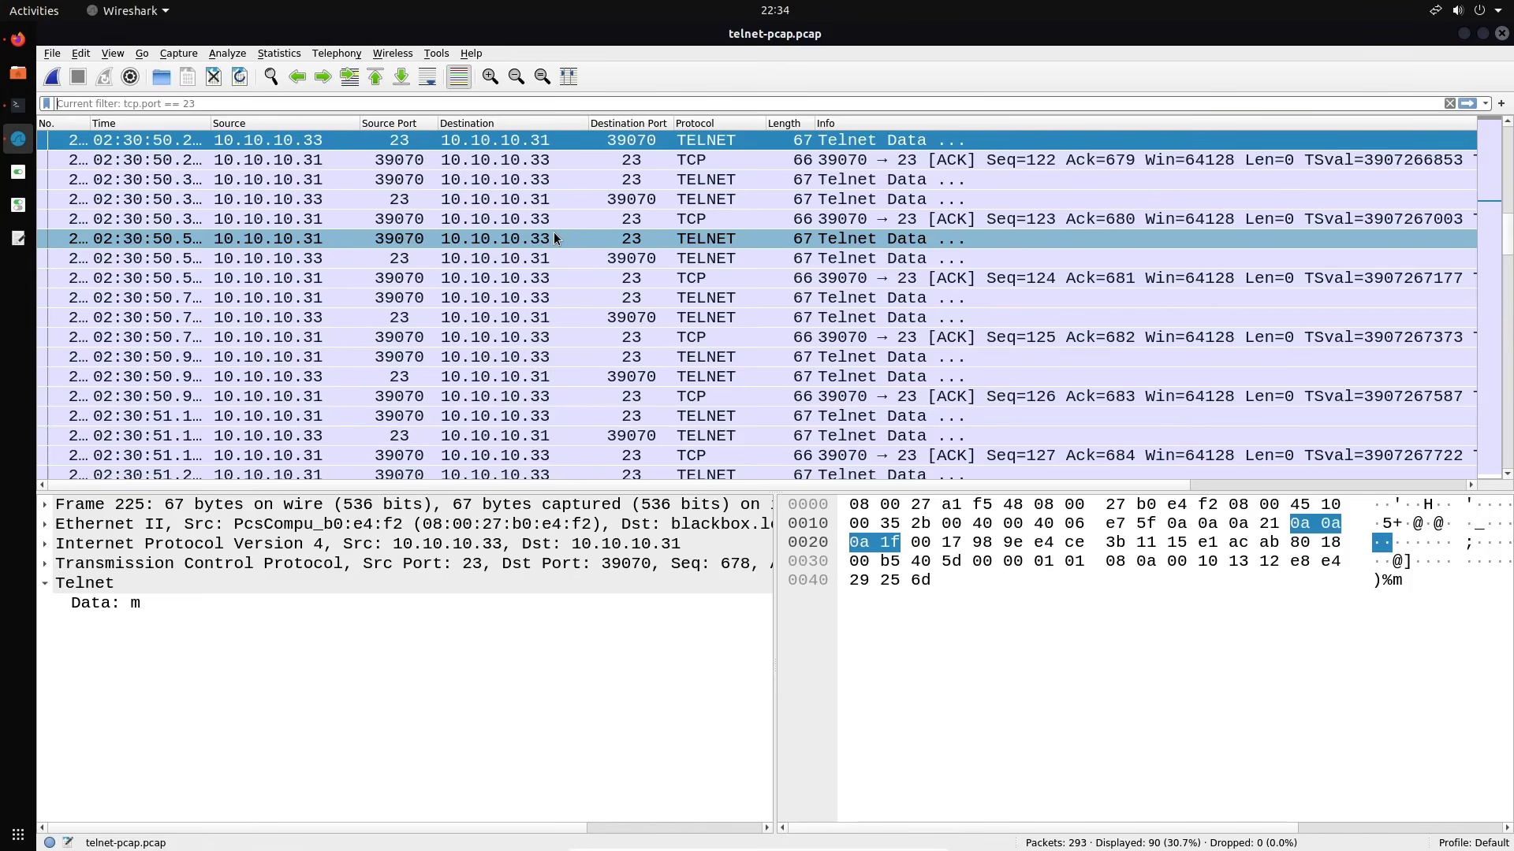
# Close telnet-pcap.pcap and start a fresh live capture on enp0s3, then switch to Terminator
pyautogui.click(213, 76)
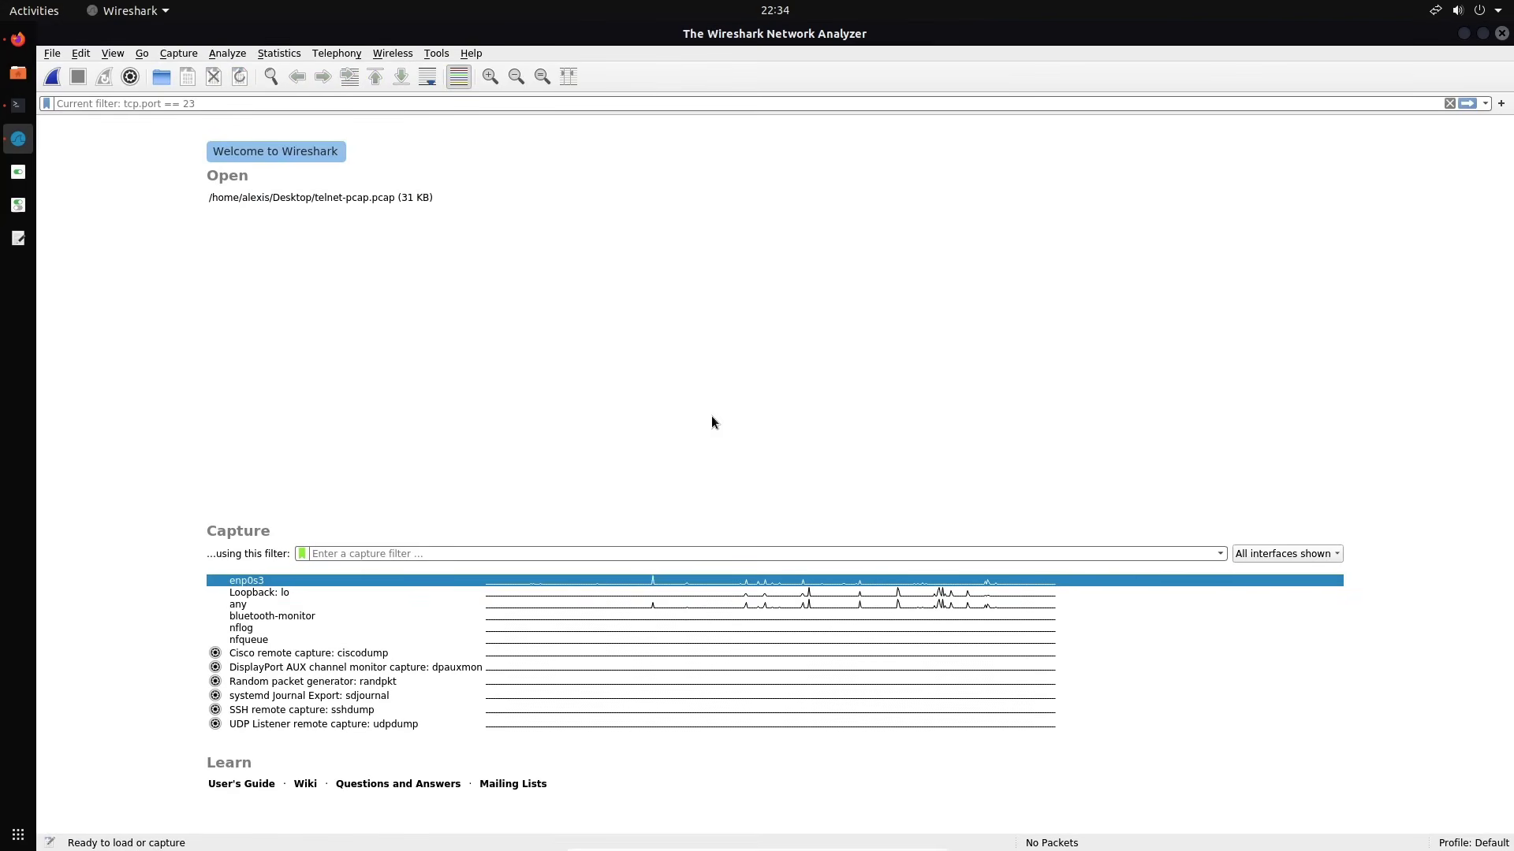
pyautogui.doubleClick(277, 580)
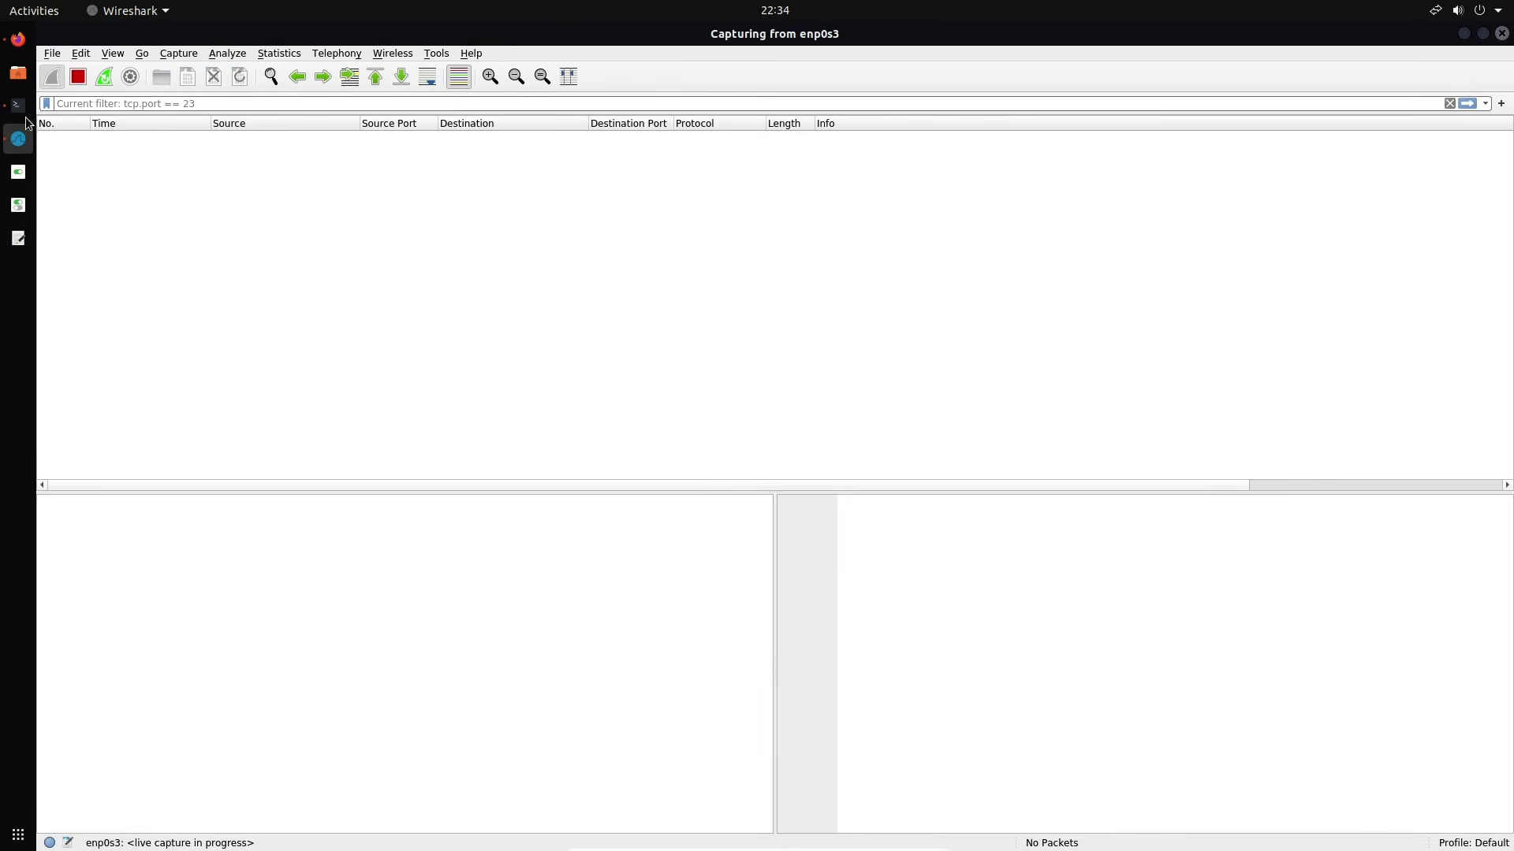
pyautogui.click(22, 111)
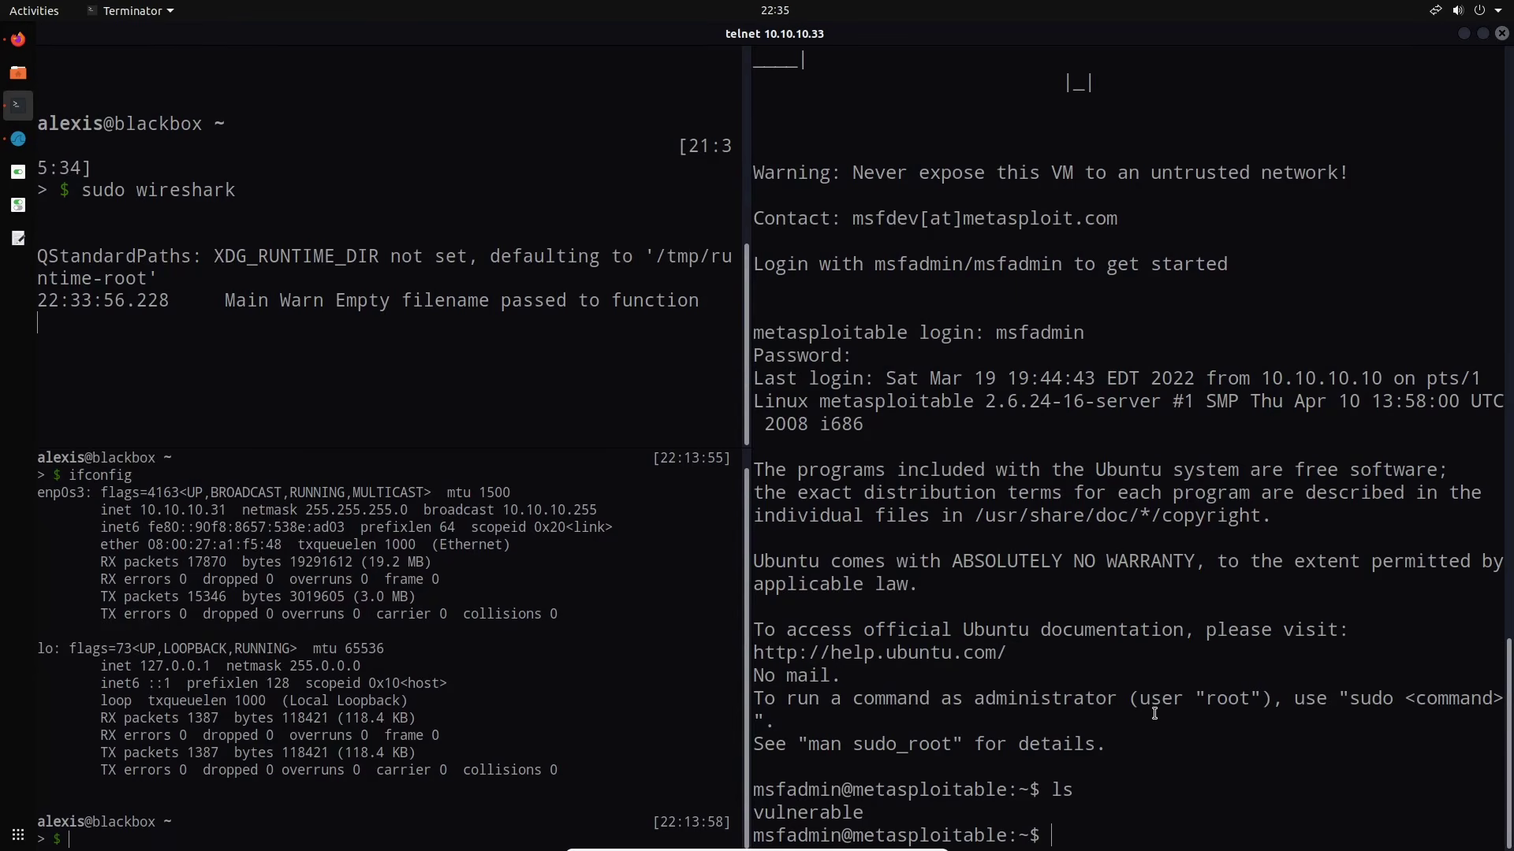
pyautogui.hotkey('ctrl', 'd')
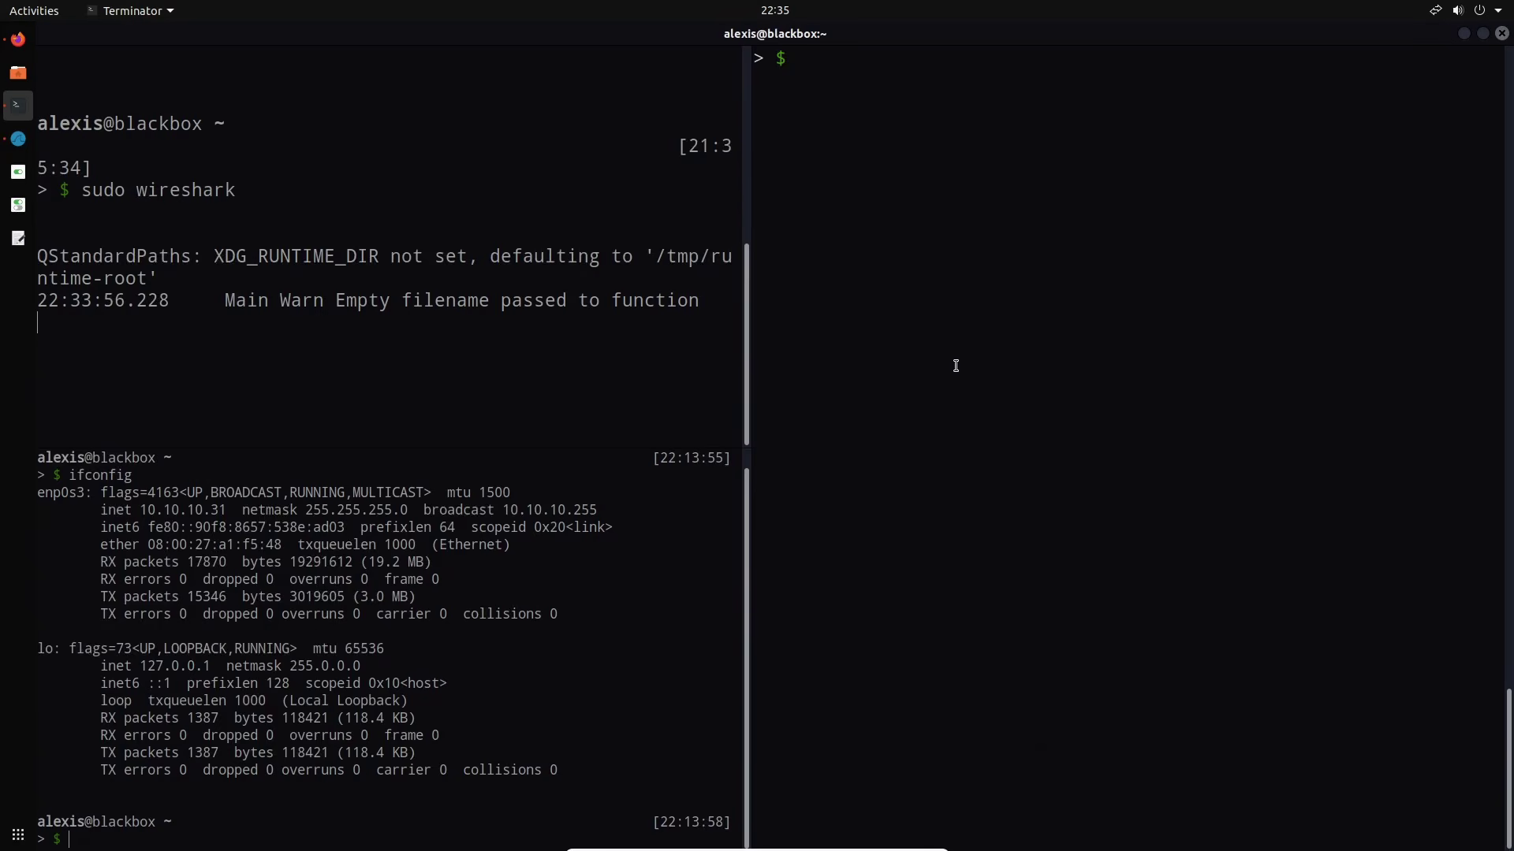
pyautogui.write('ssh msfadmin@10.10.1')
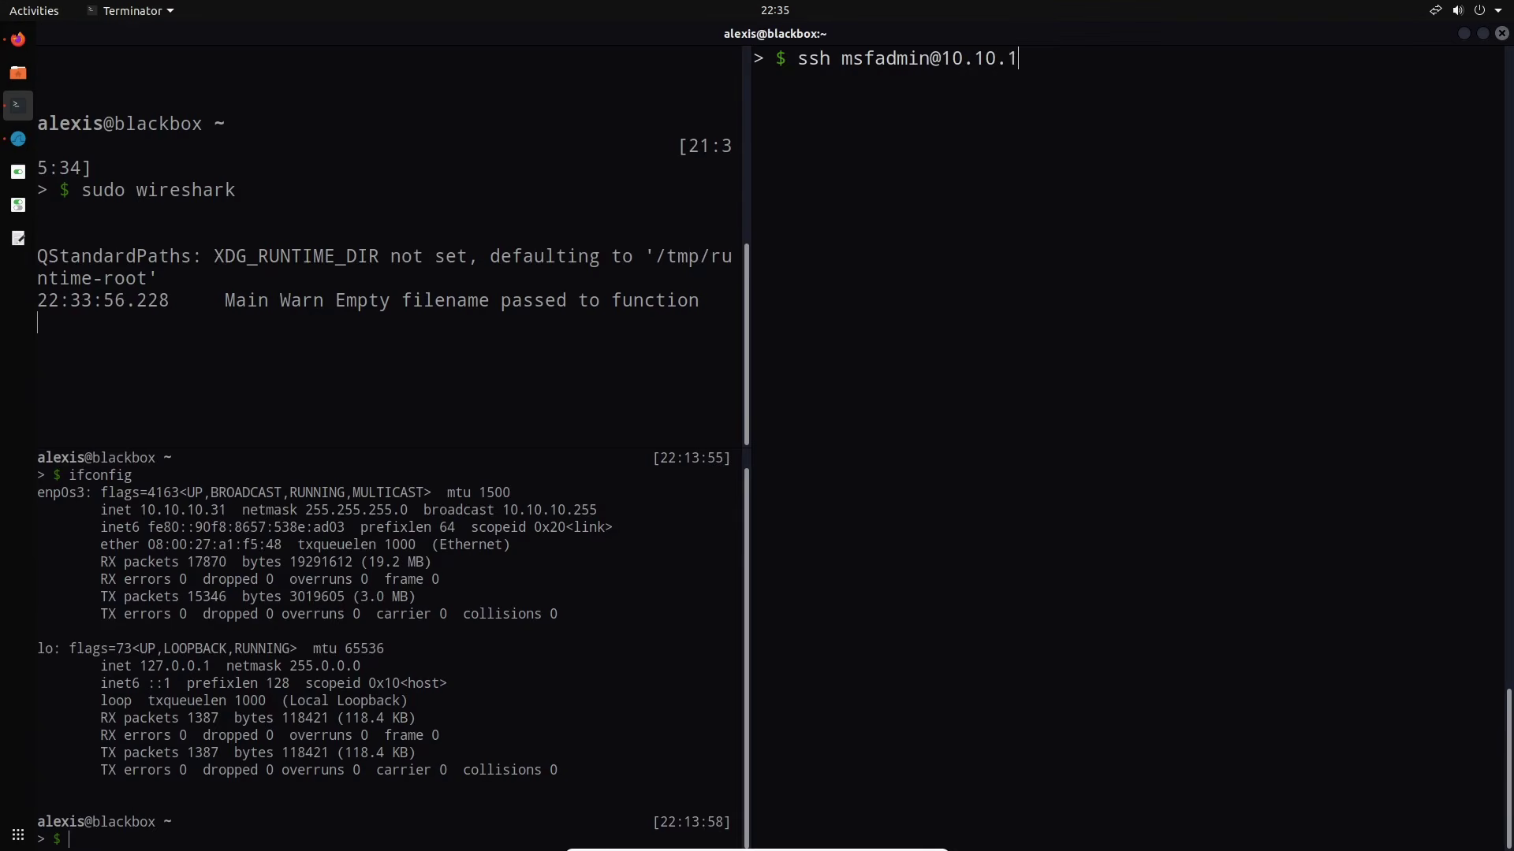
pyautogui.write('0.33')
pyautogui.press('Return')
pyautogui.write('yes')
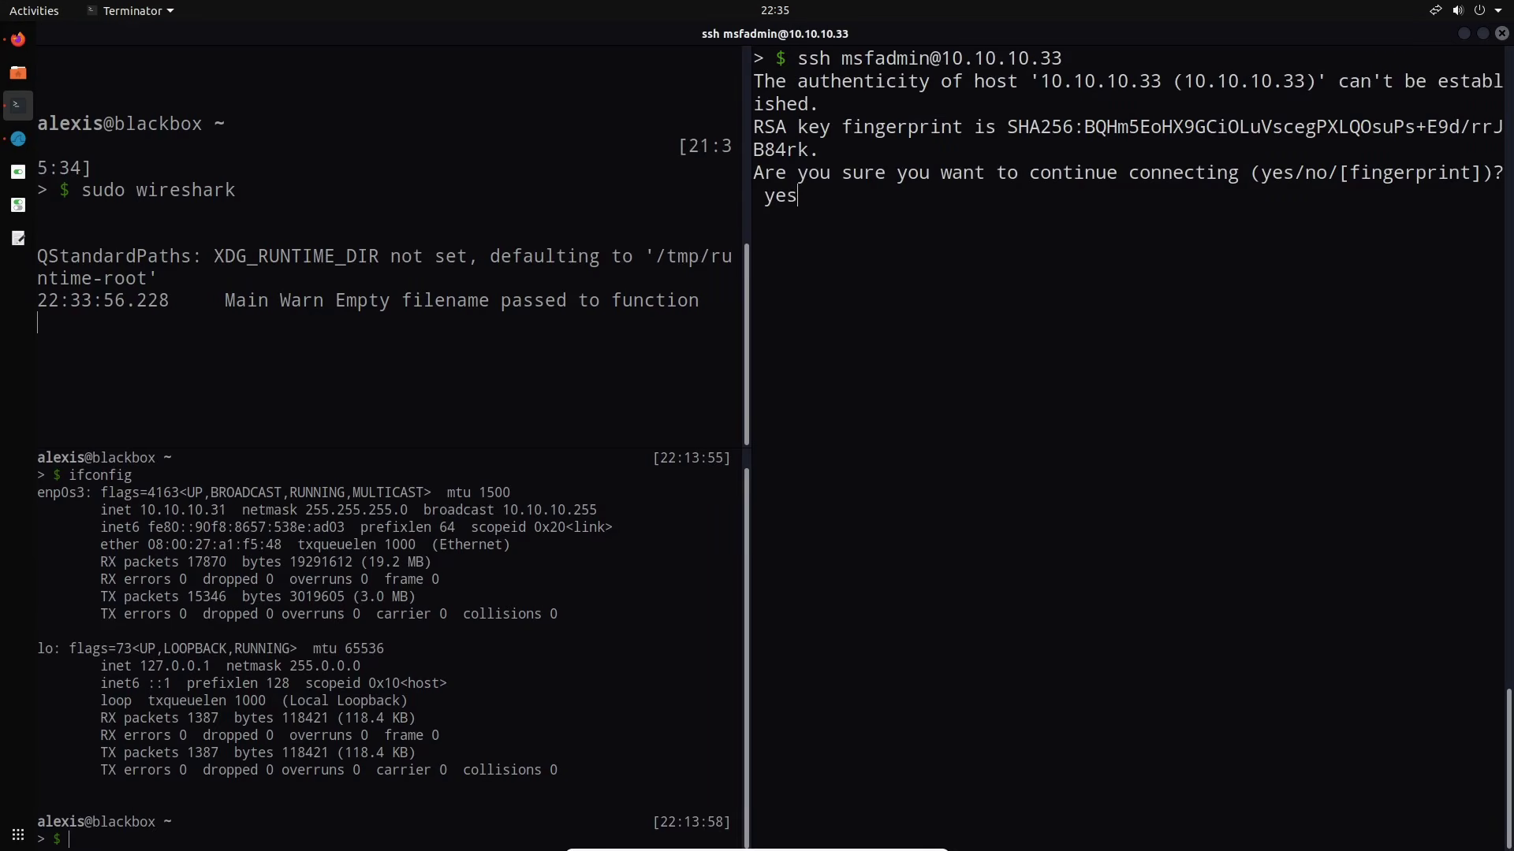
pyautogui.press('Return')
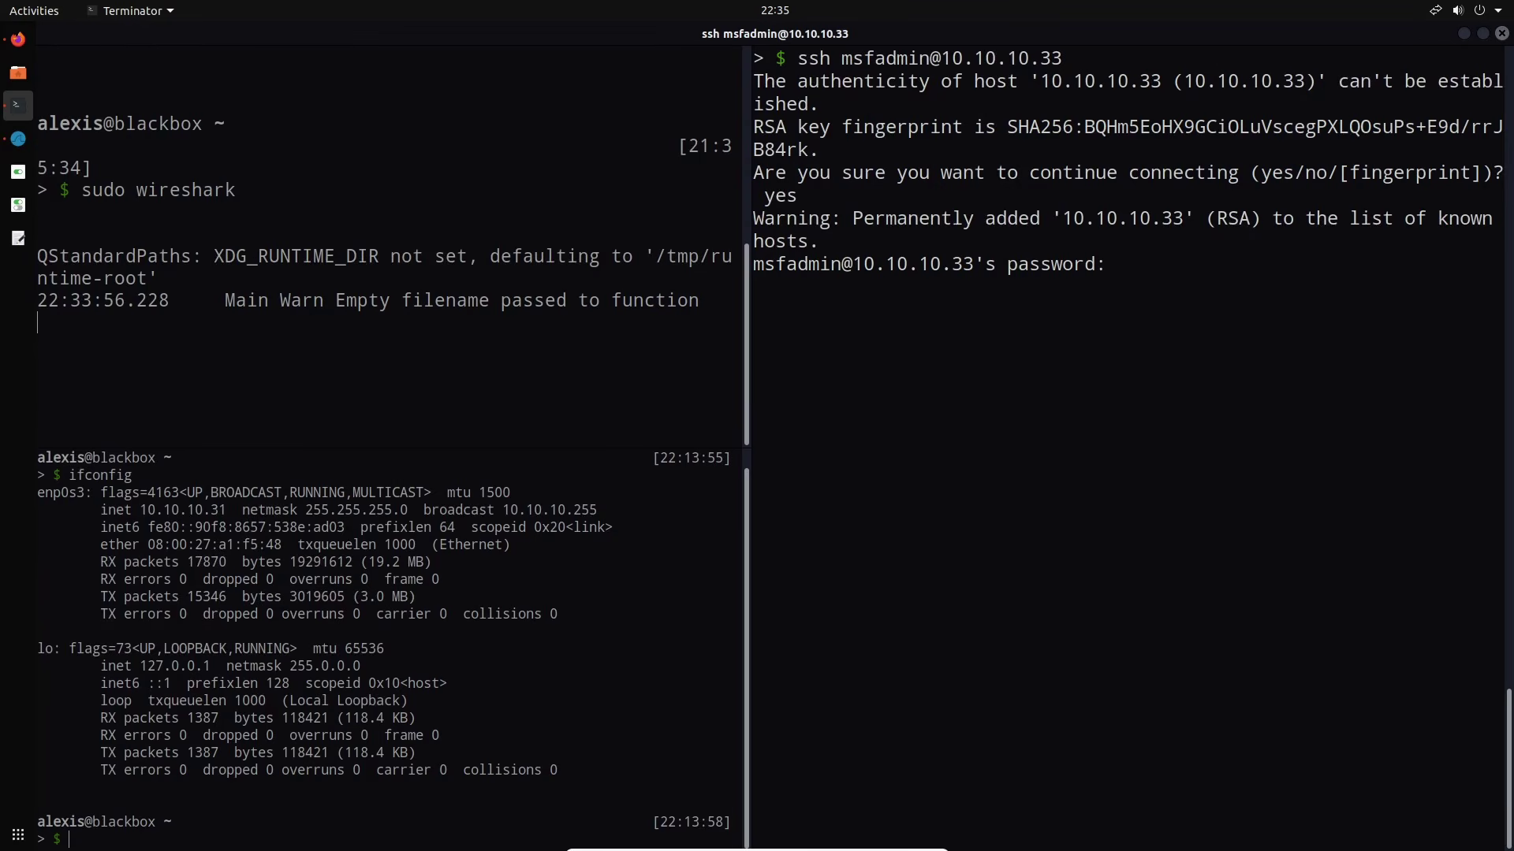
pyautogui.press('Return')
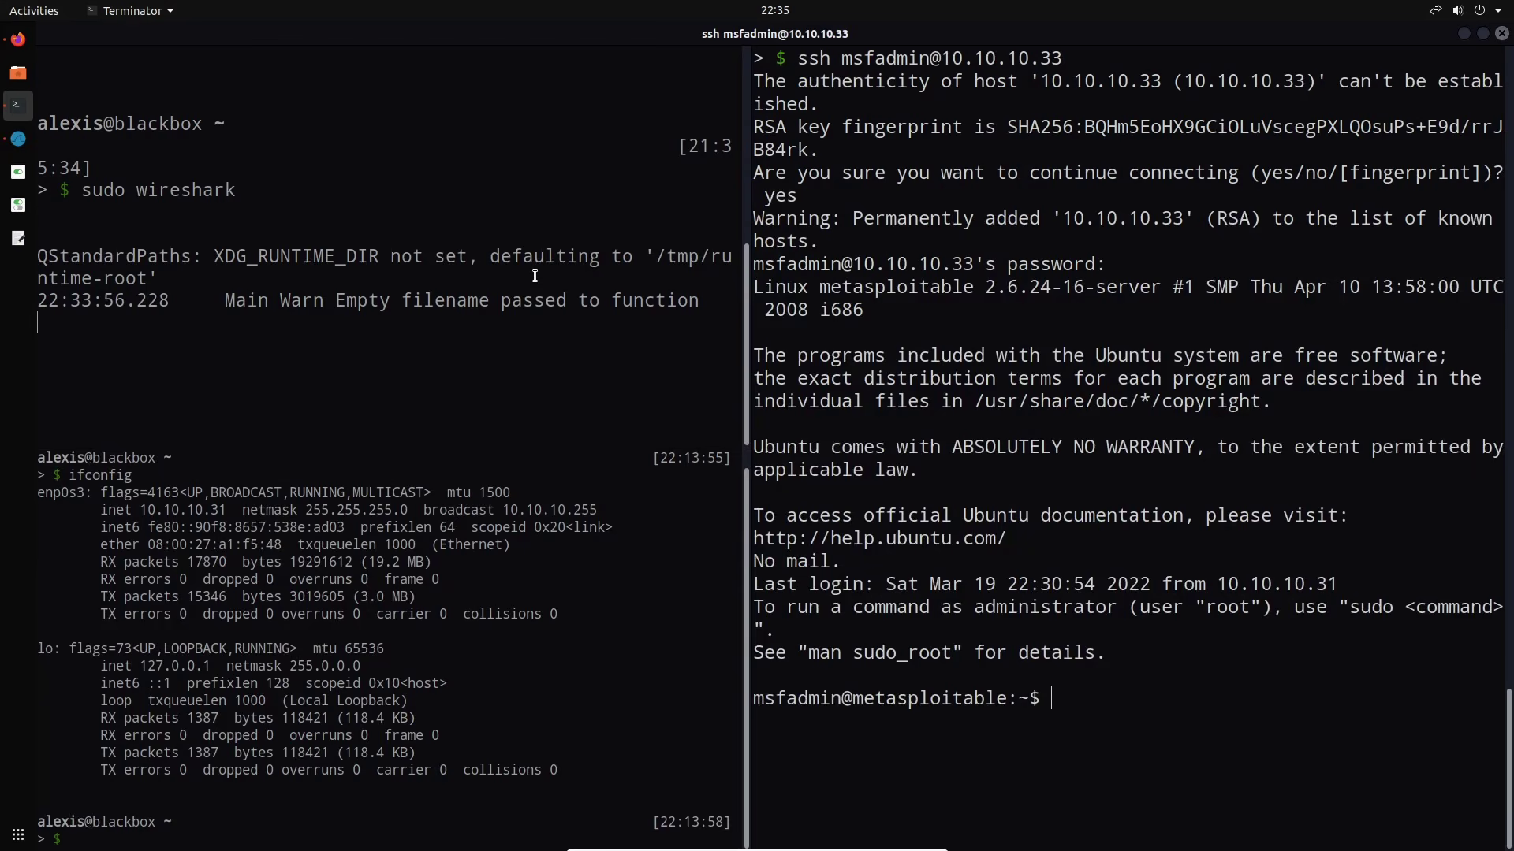
pyautogui.click(18, 139)
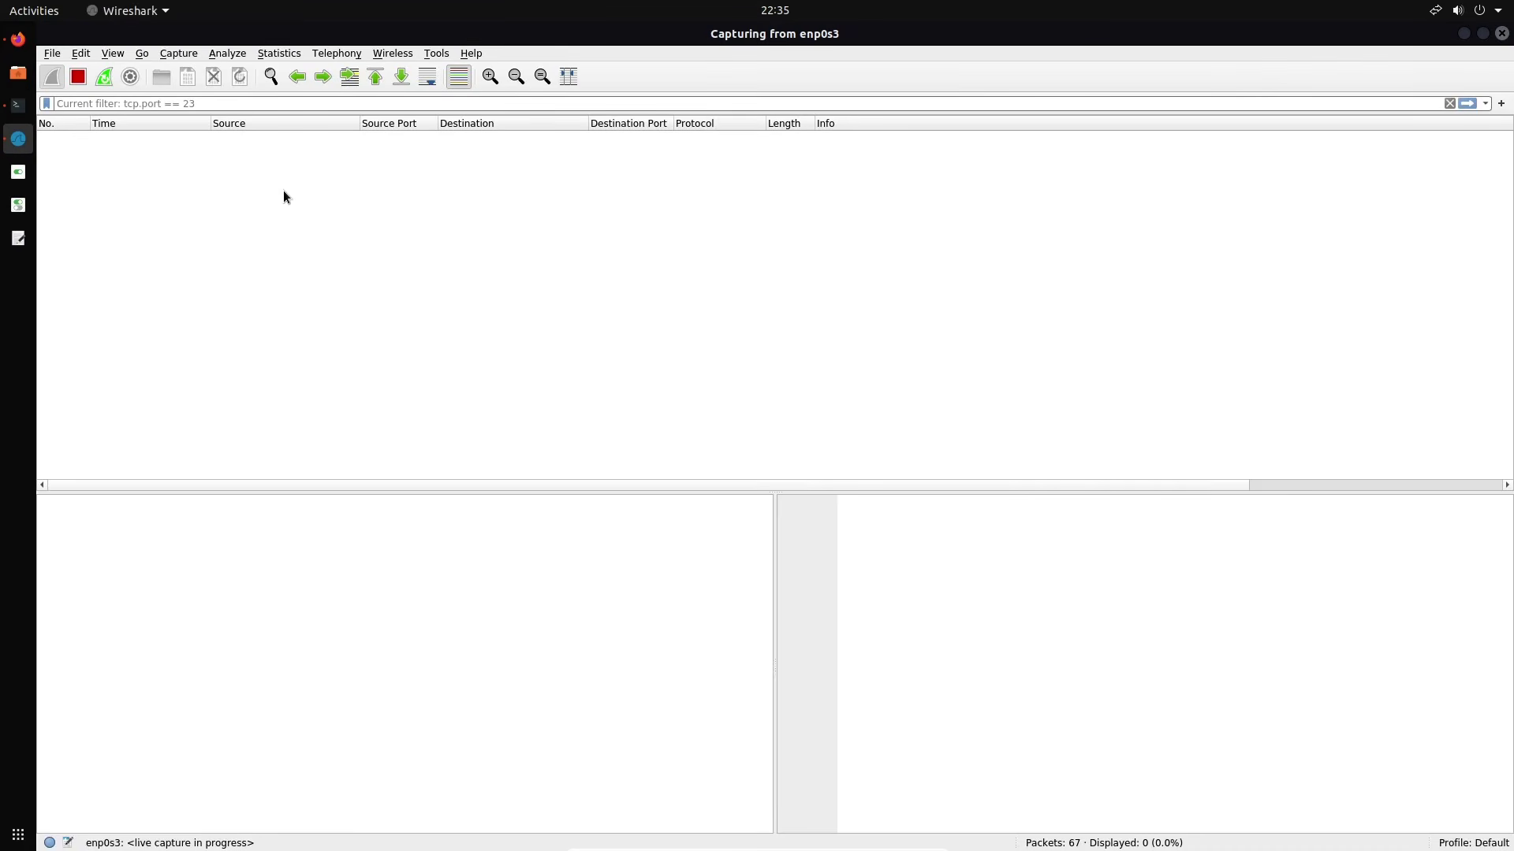
# Stop the live capture and apply the ssh display filter
pyautogui.hotkey('ctrl', 'e')
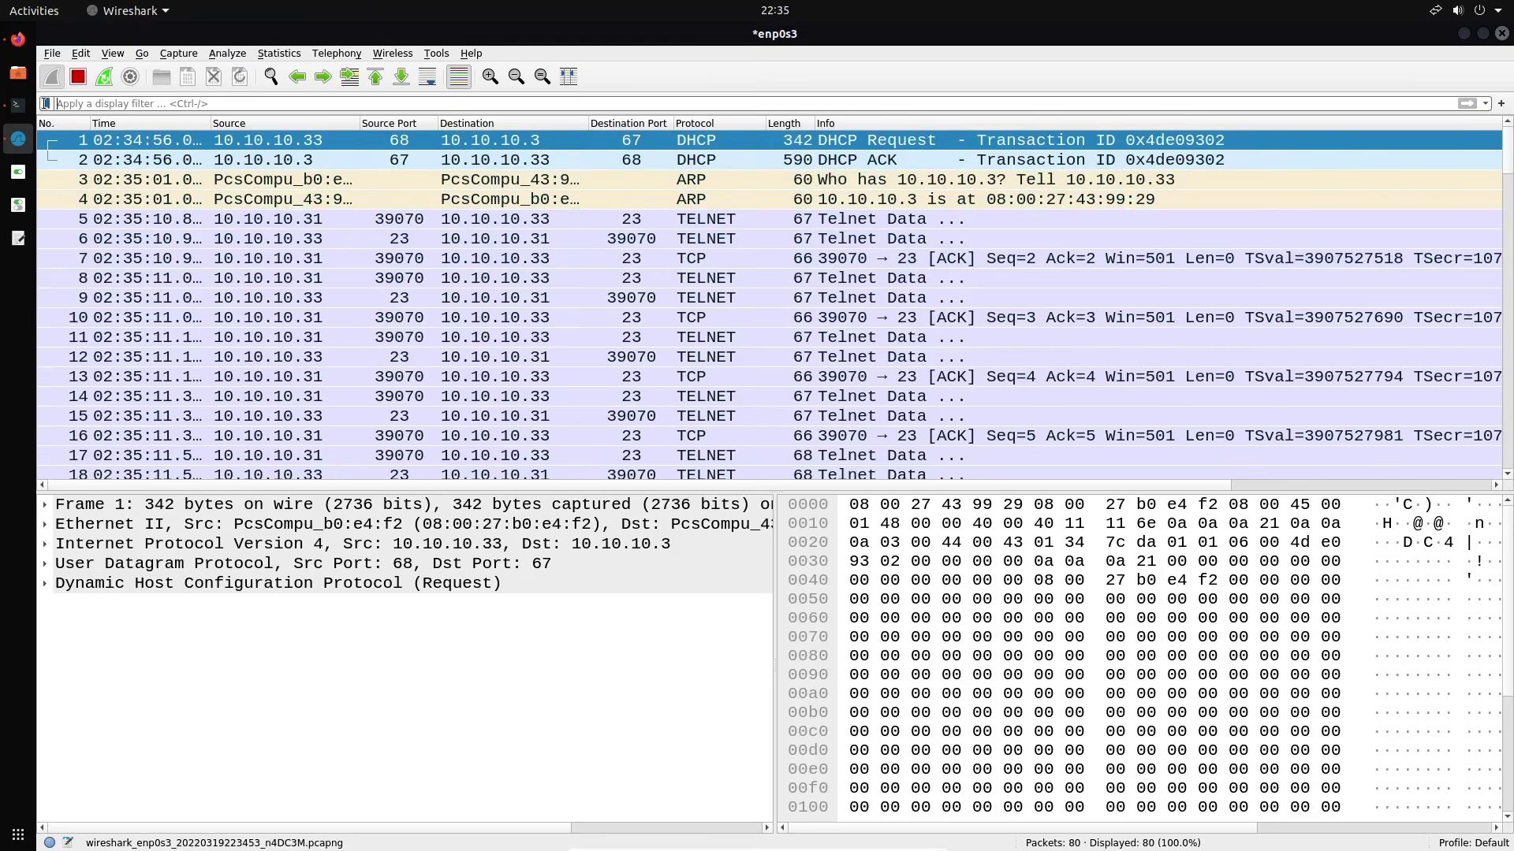
pyautogui.click(71, 82)
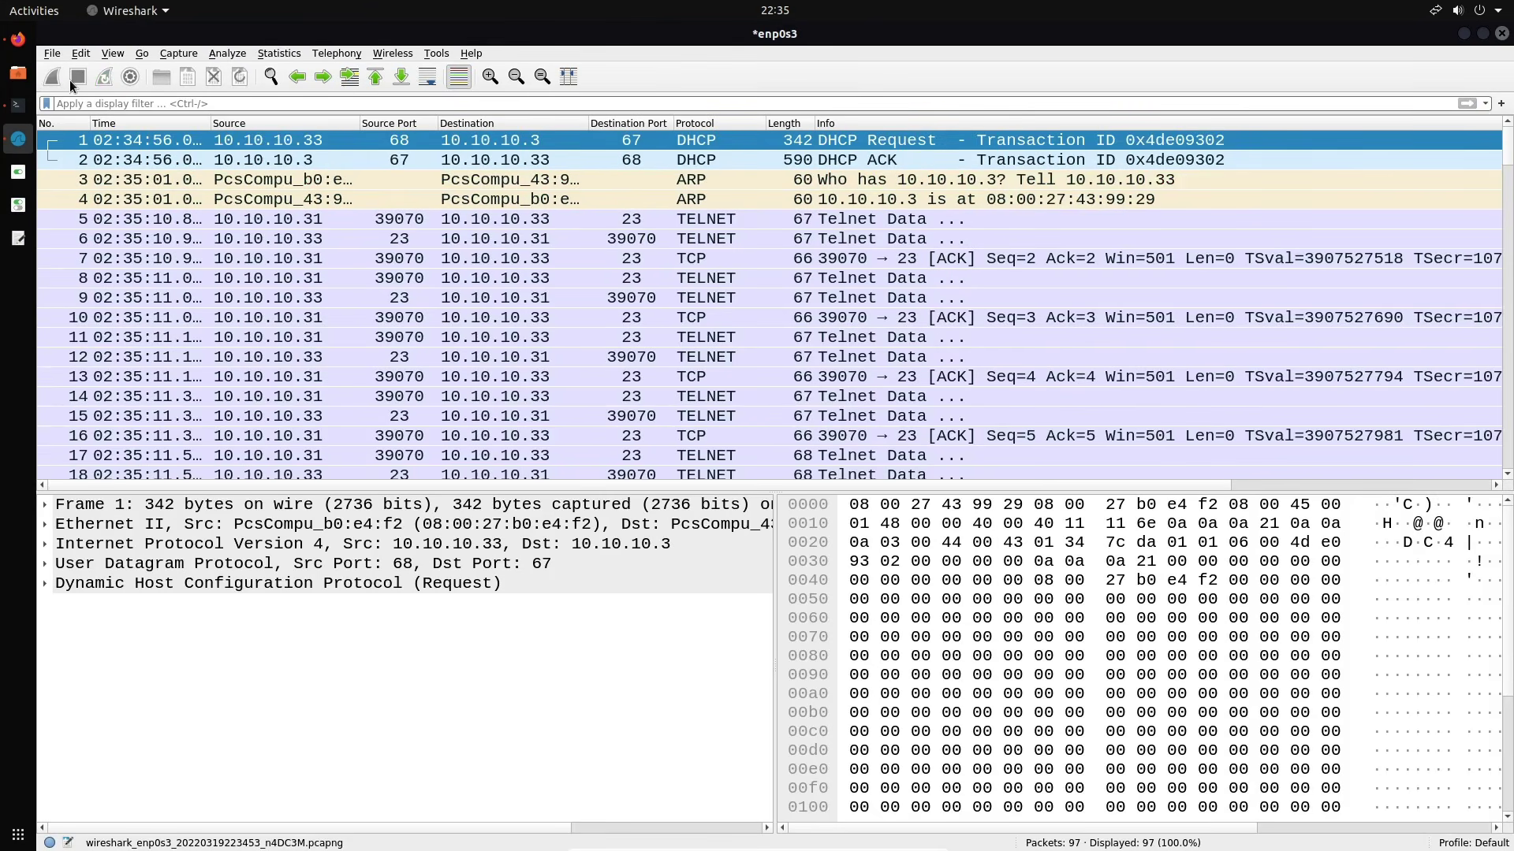
pyautogui.click(333, 103)
pyautogui.write('ssh')
pyautogui.press('Return')
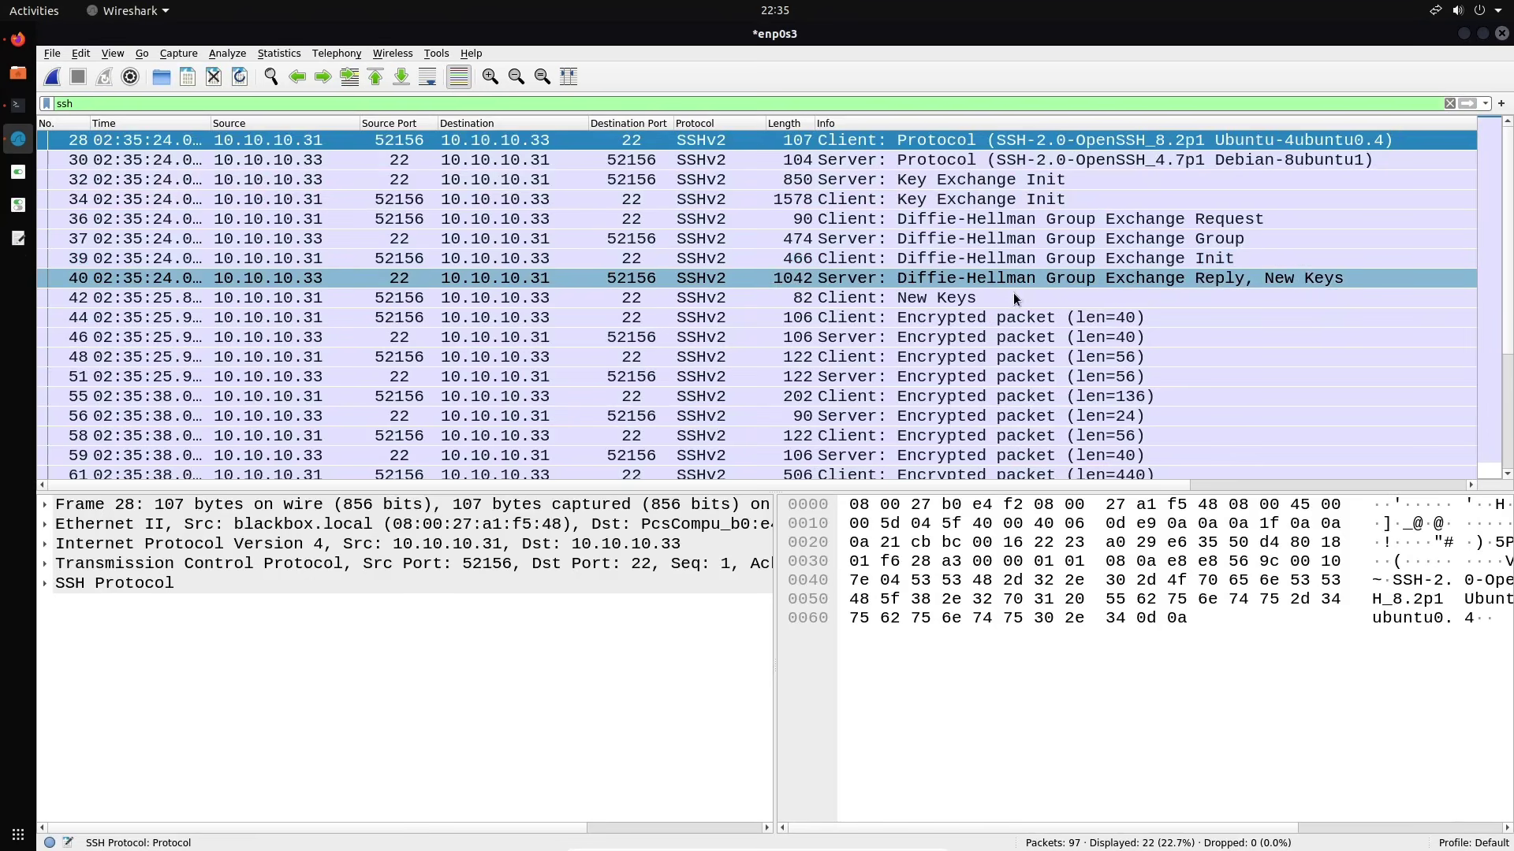
# Inspect the encrypted SSHv2 packets 44 and 51 in the filtered list
pyautogui.scroll(-2, 1014, 292)
pyautogui.click(1017, 221)
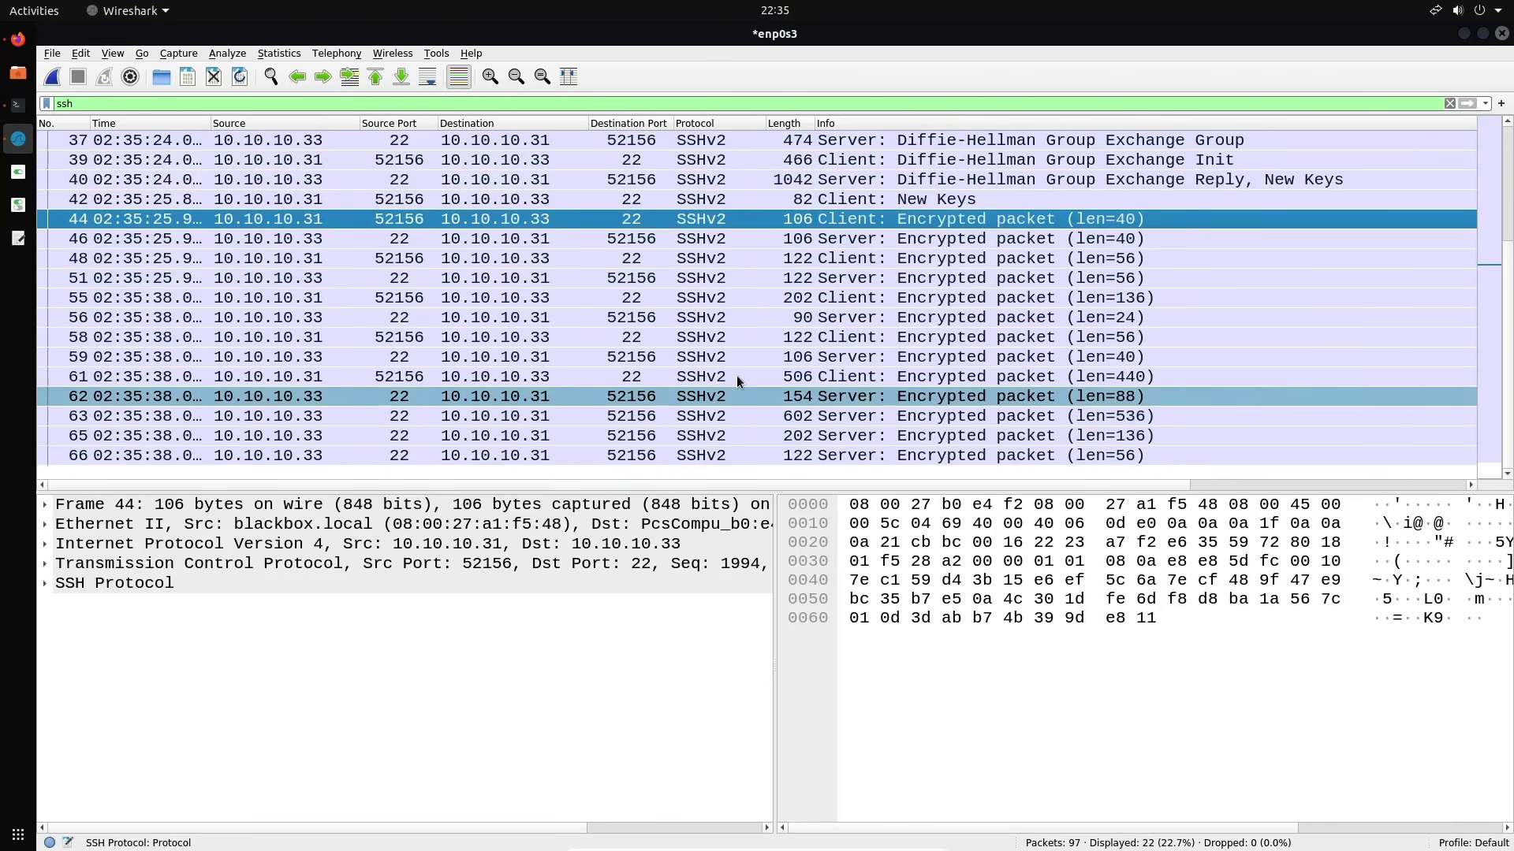
pyautogui.scroll(2, 974, 284)
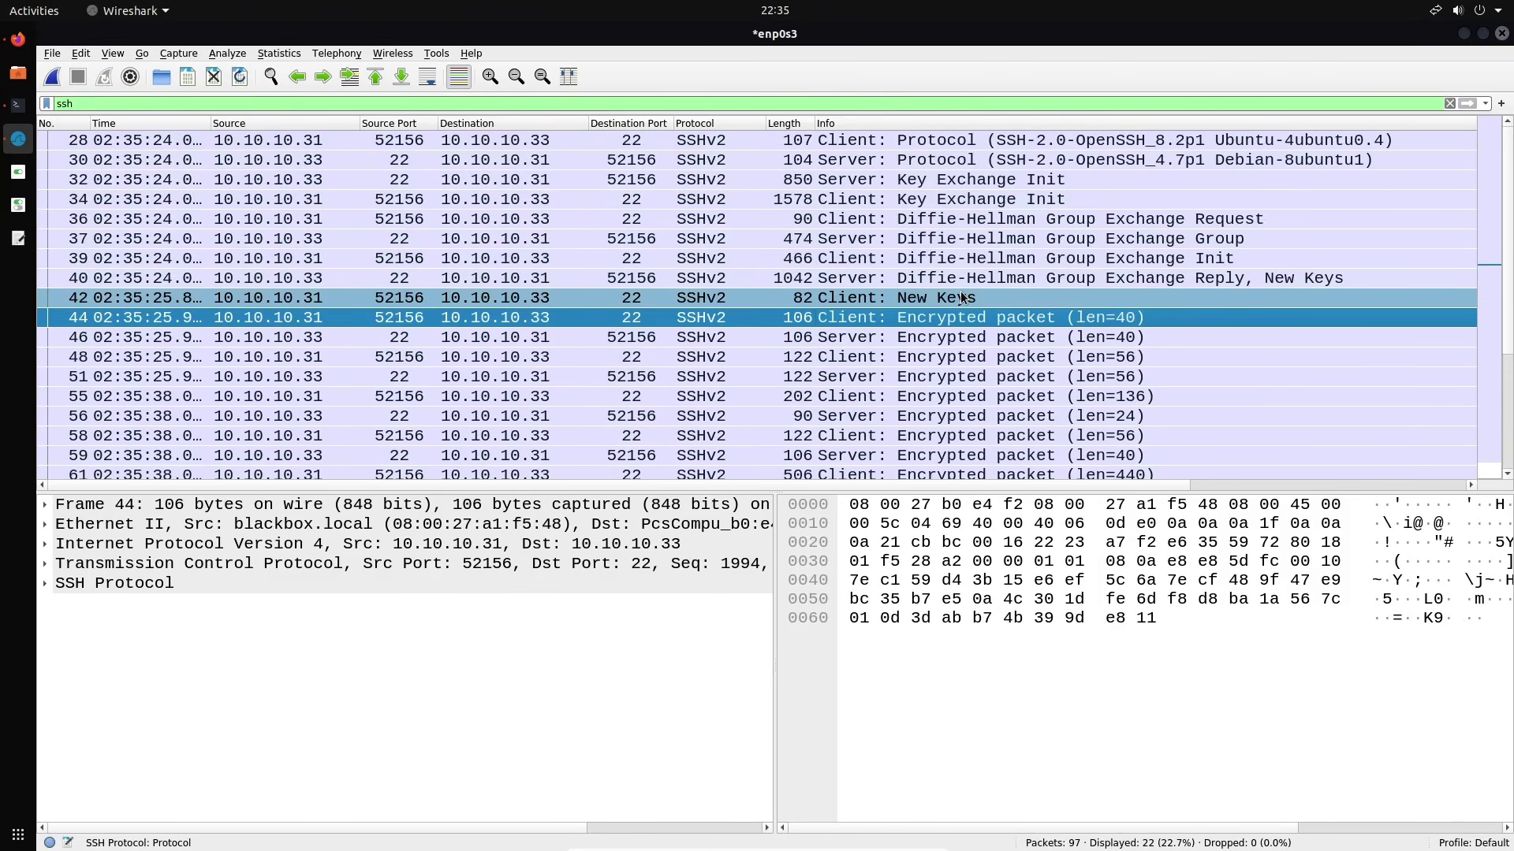
pyautogui.scroll(-2, 974, 288)
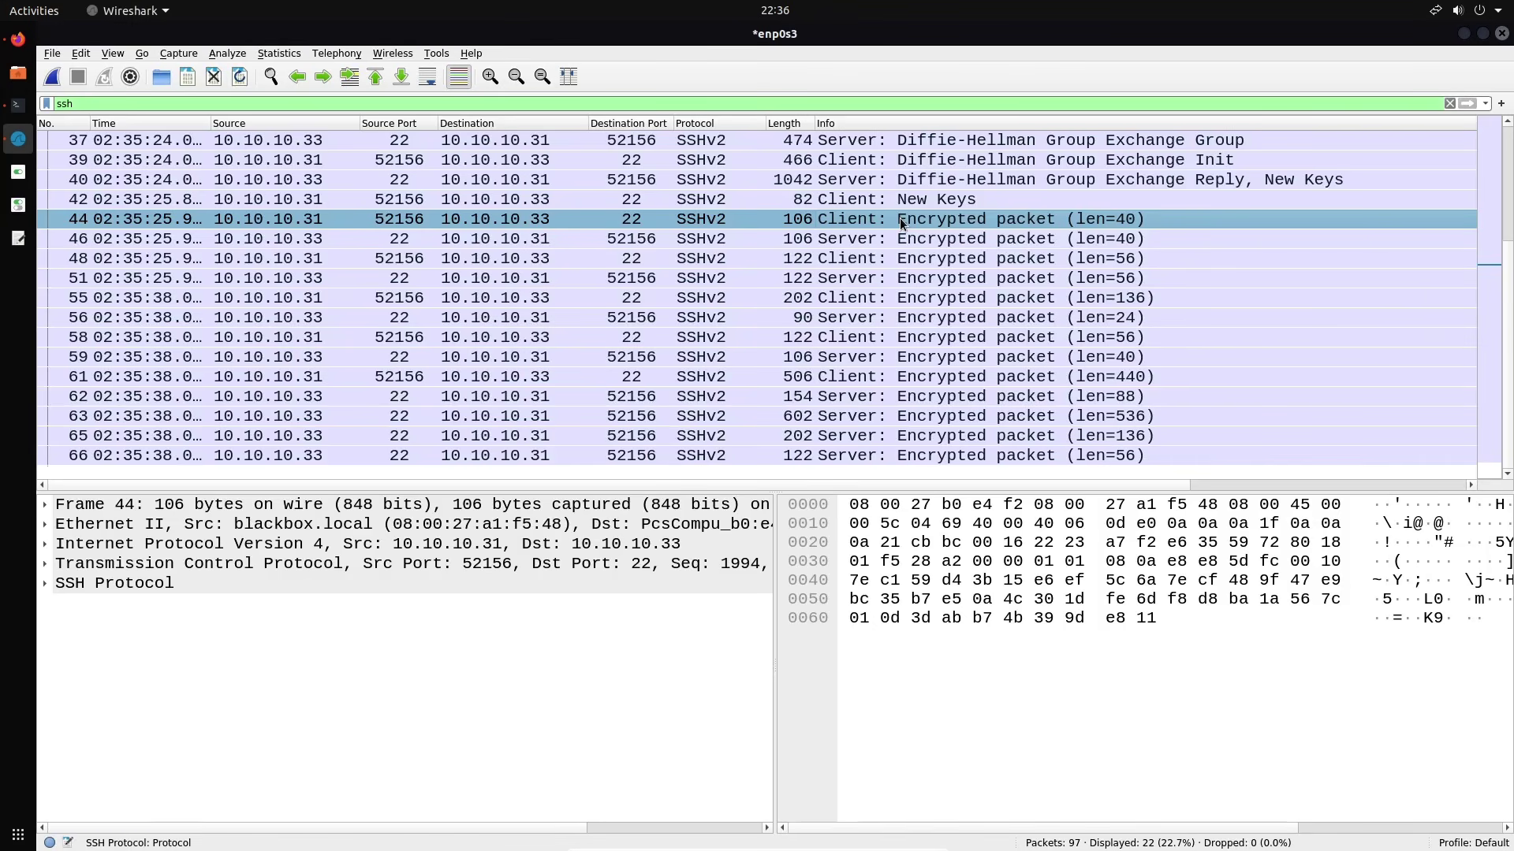
pyautogui.click(849, 285)
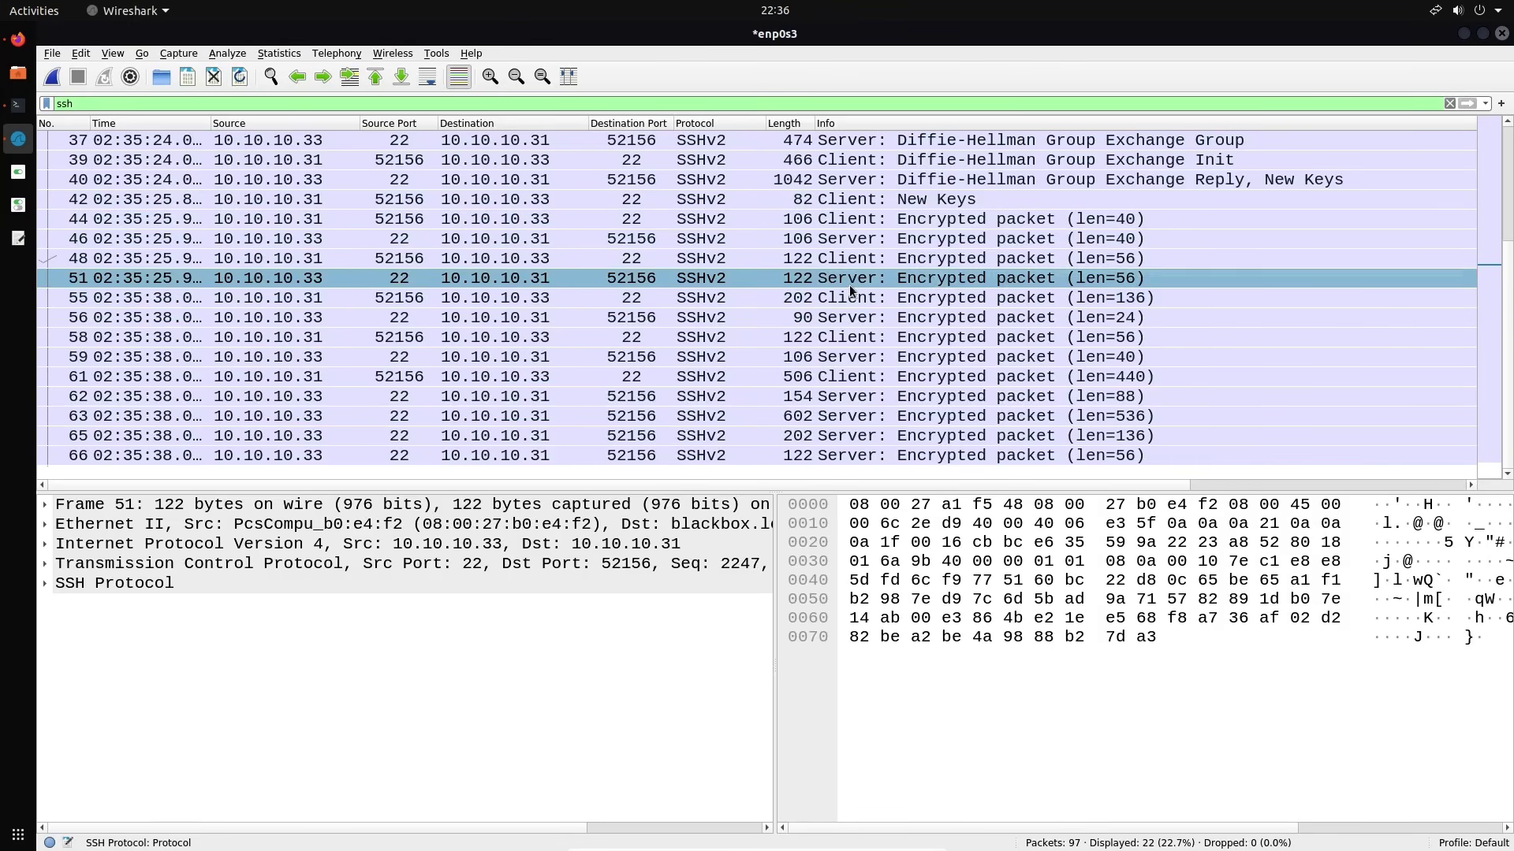
pyautogui.scroll(2, 599, 292)
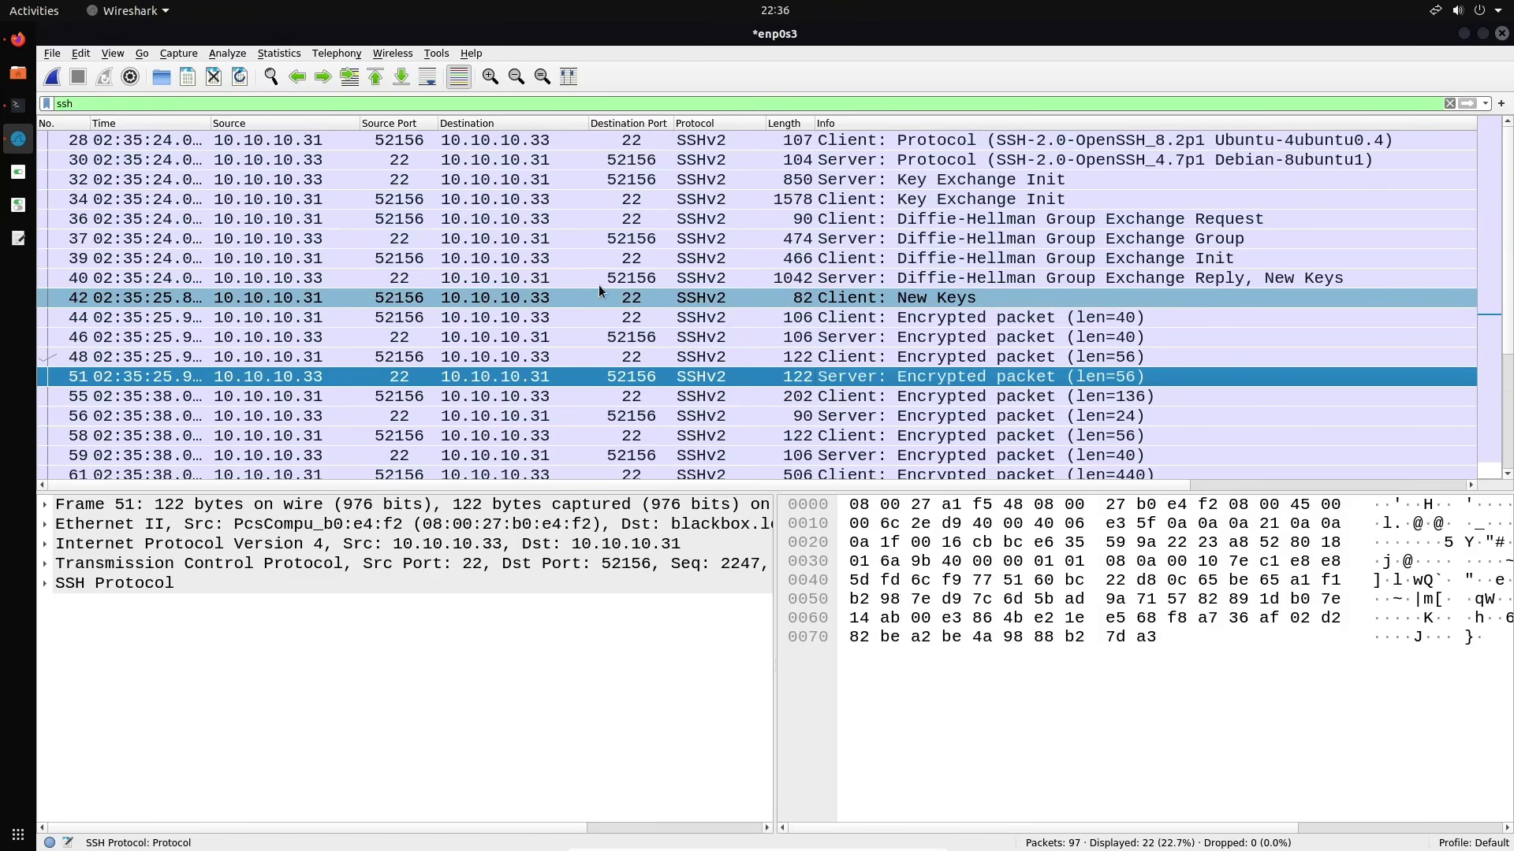
pyautogui.click(368, 104)
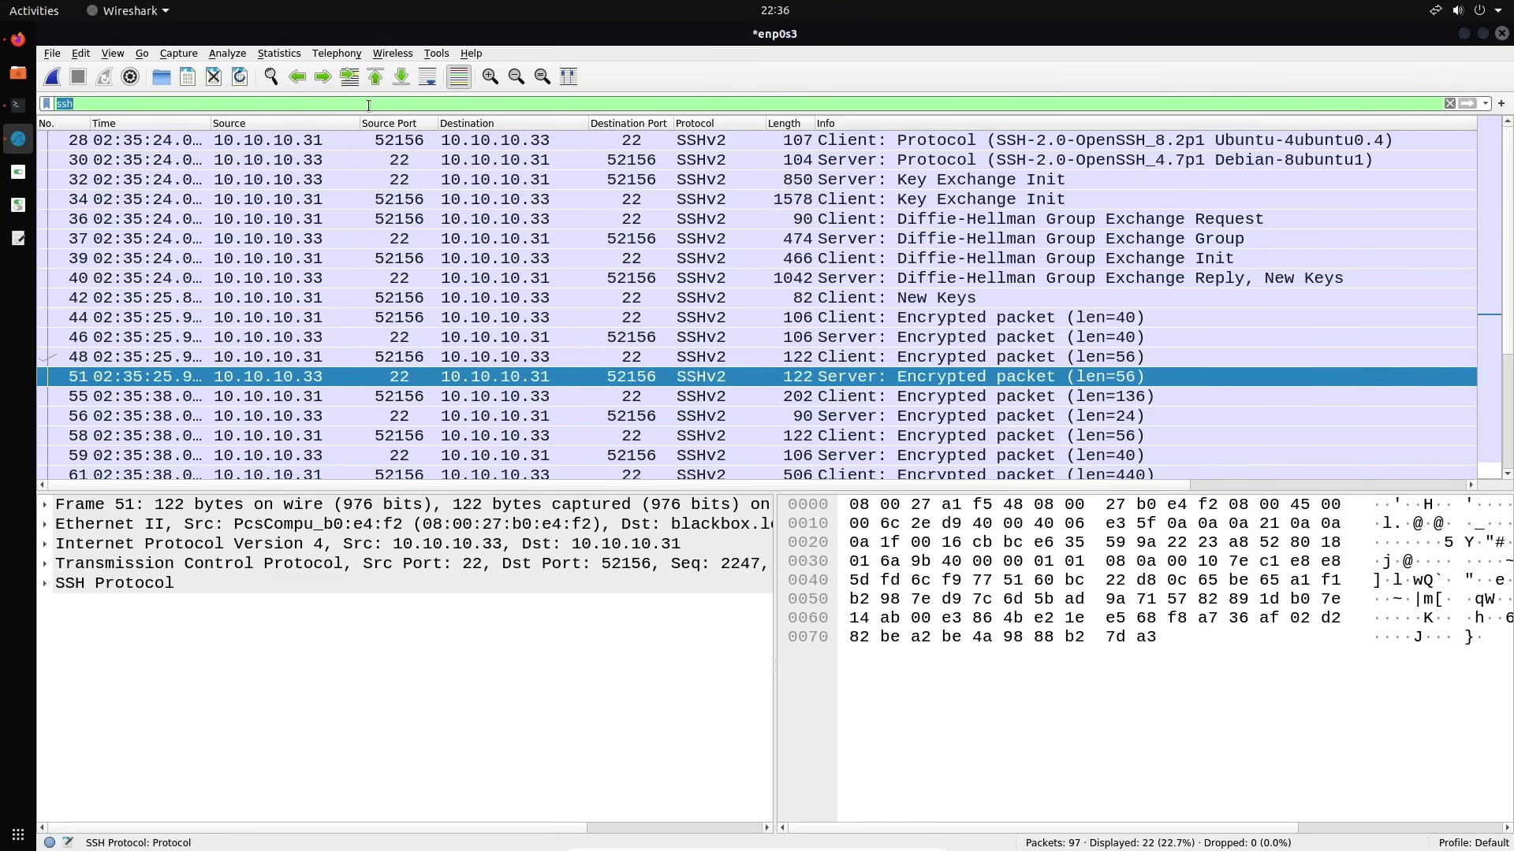
# Clear the filter, close the capture without saving, and start a new capture on enp0s3
pyautogui.press('BackSpace')
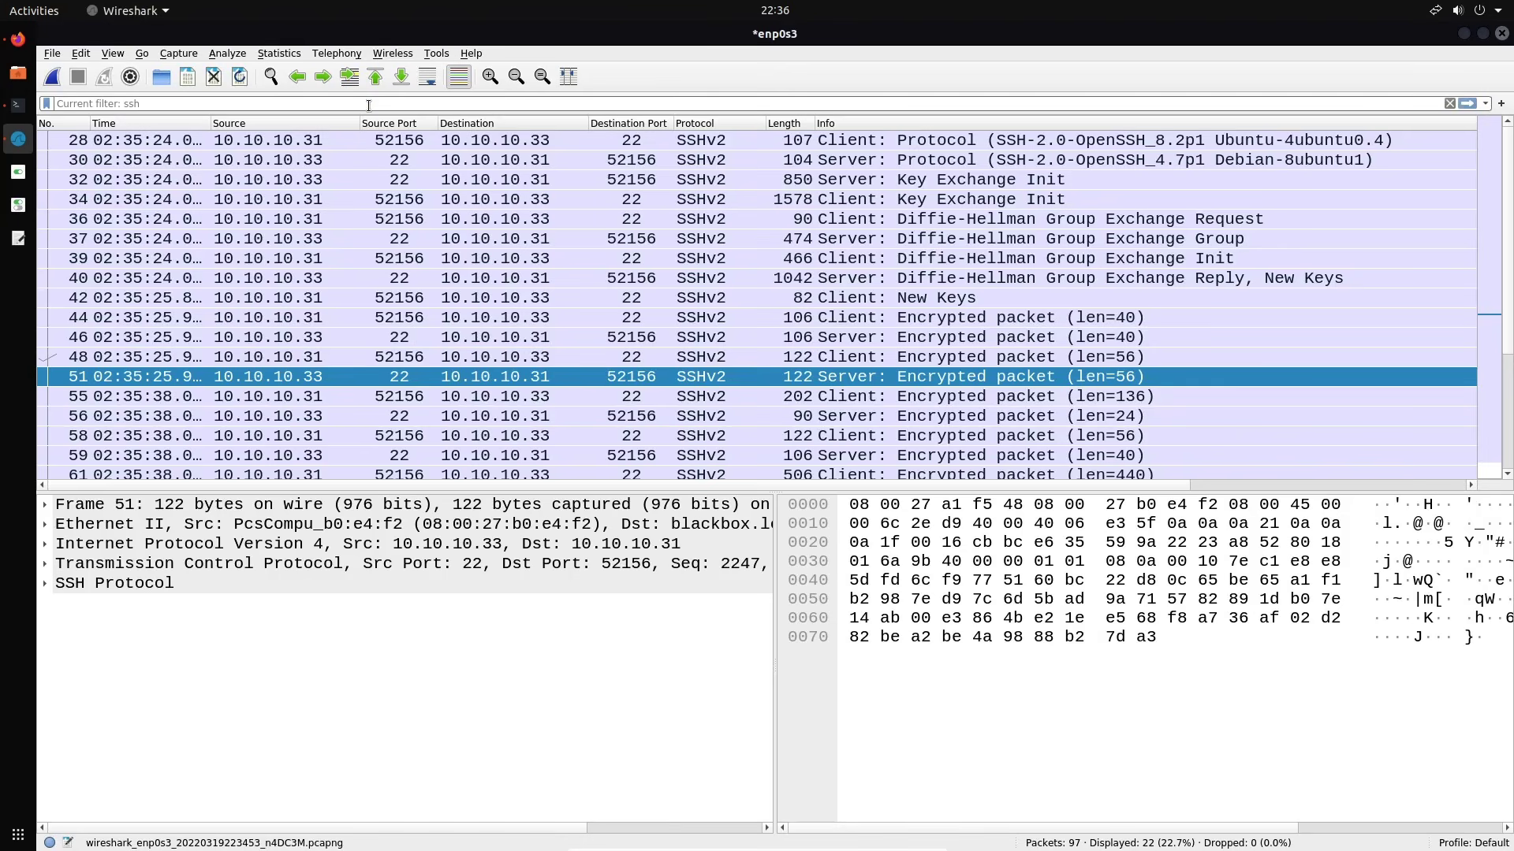
pyautogui.click(213, 76)
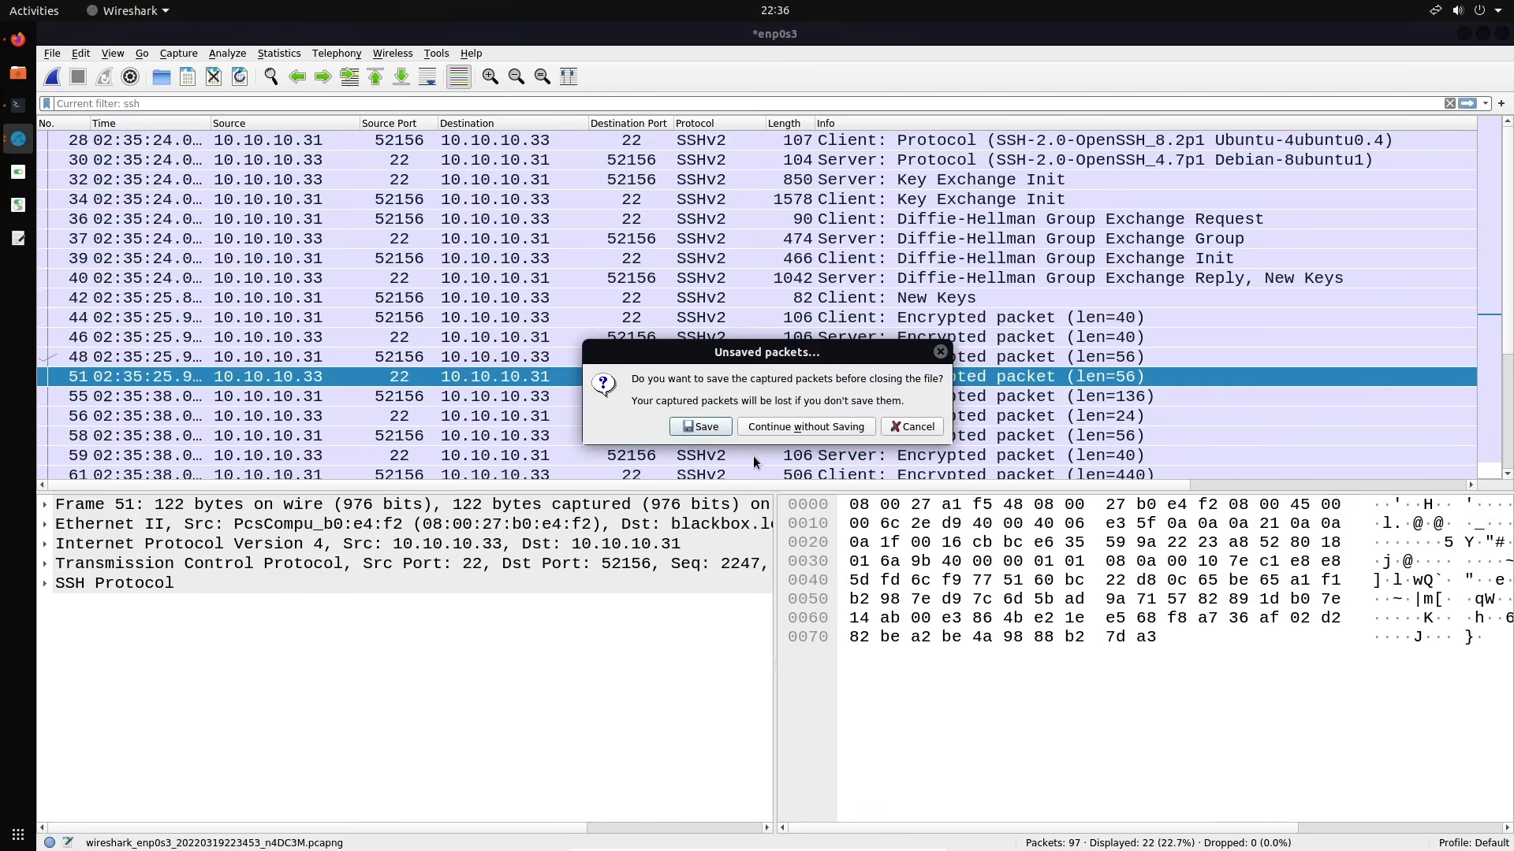
pyautogui.click(818, 428)
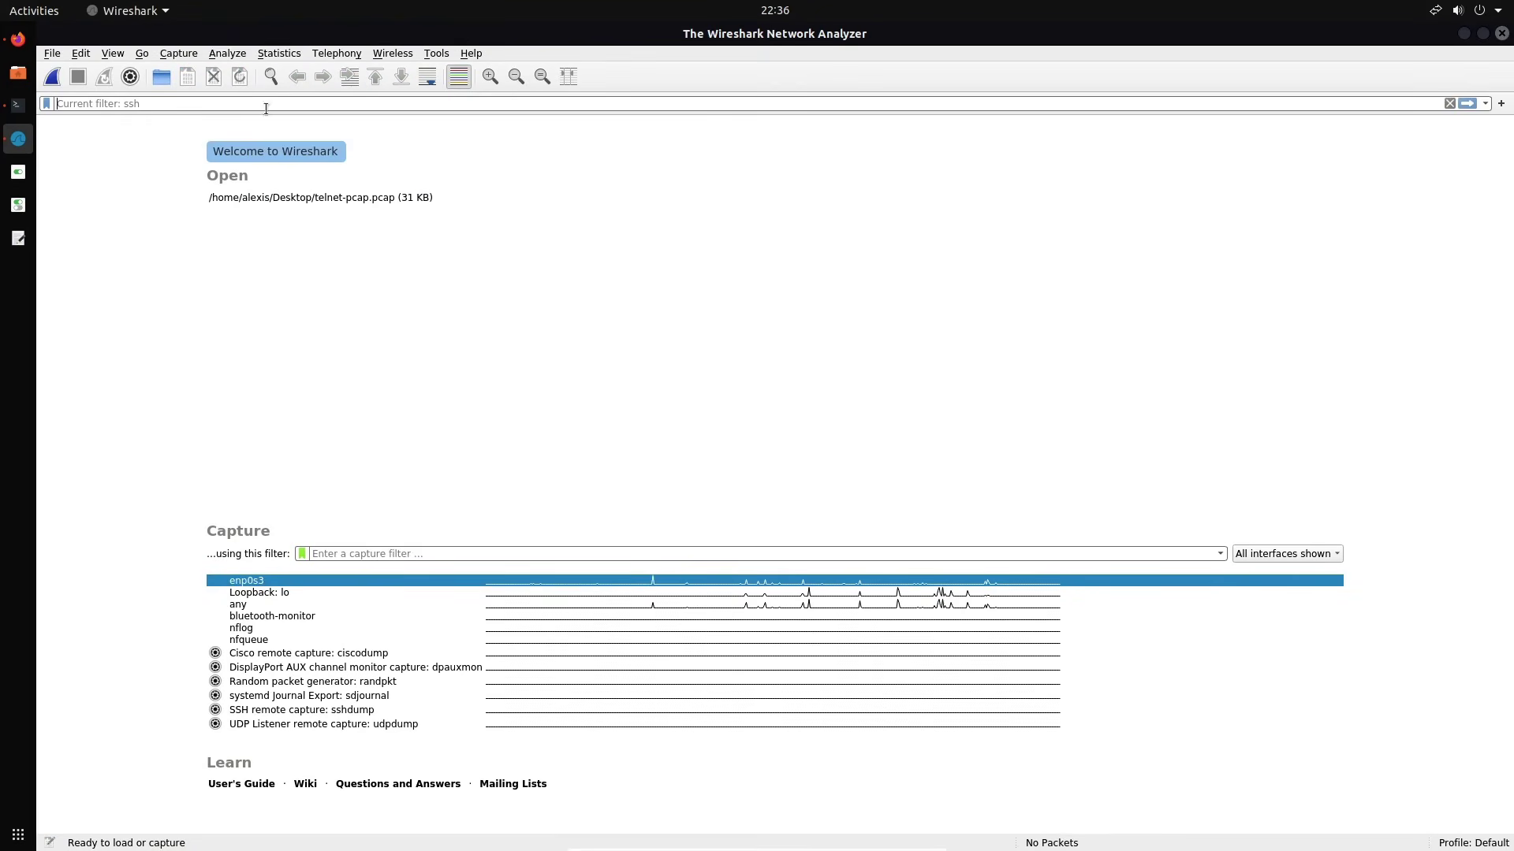
pyautogui.doubleClick(301, 580)
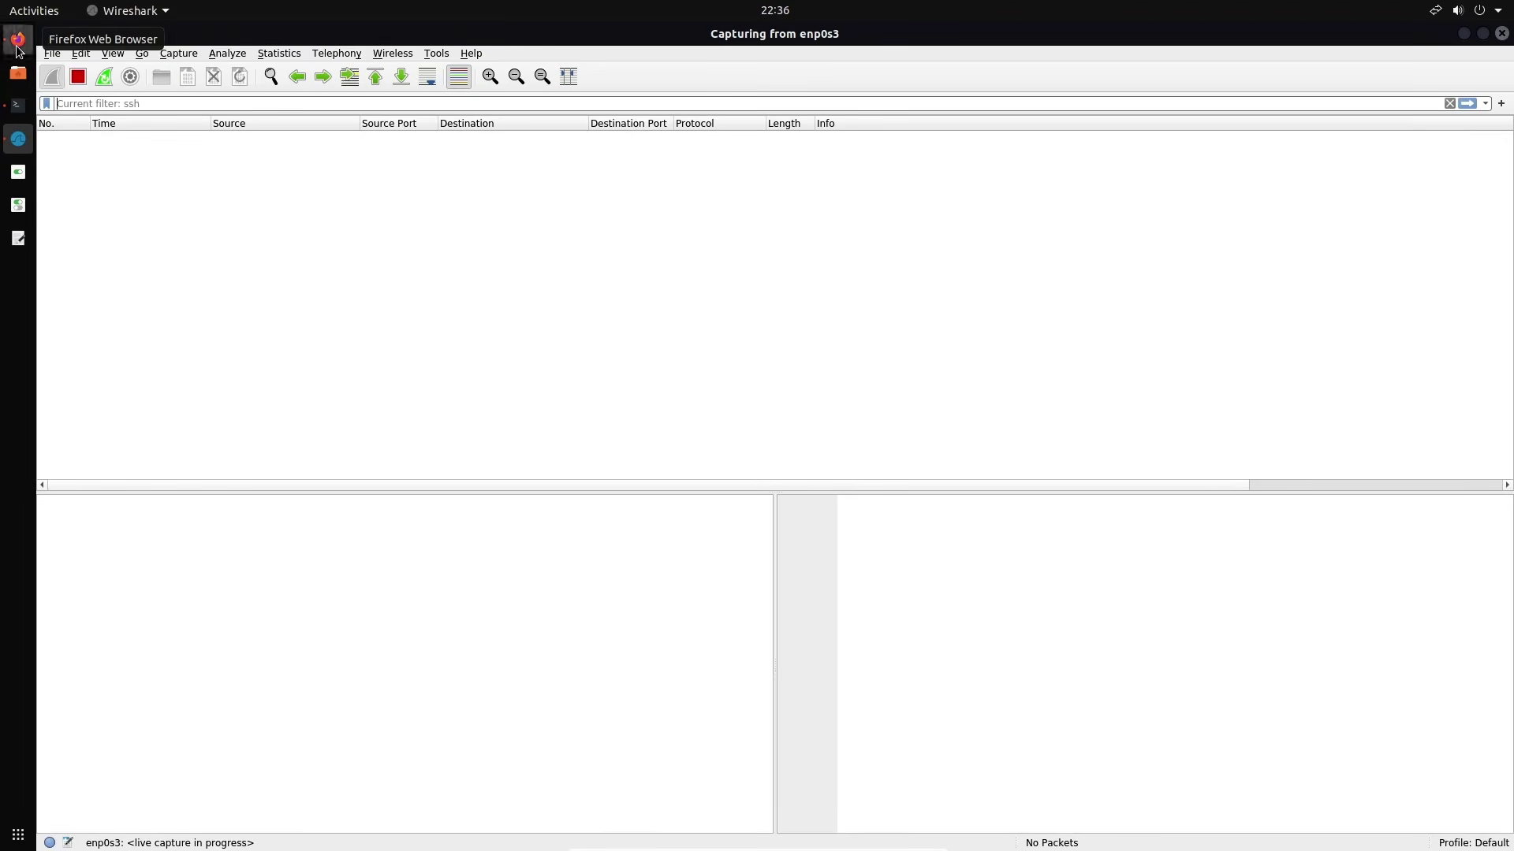
pyautogui.click(18, 43)
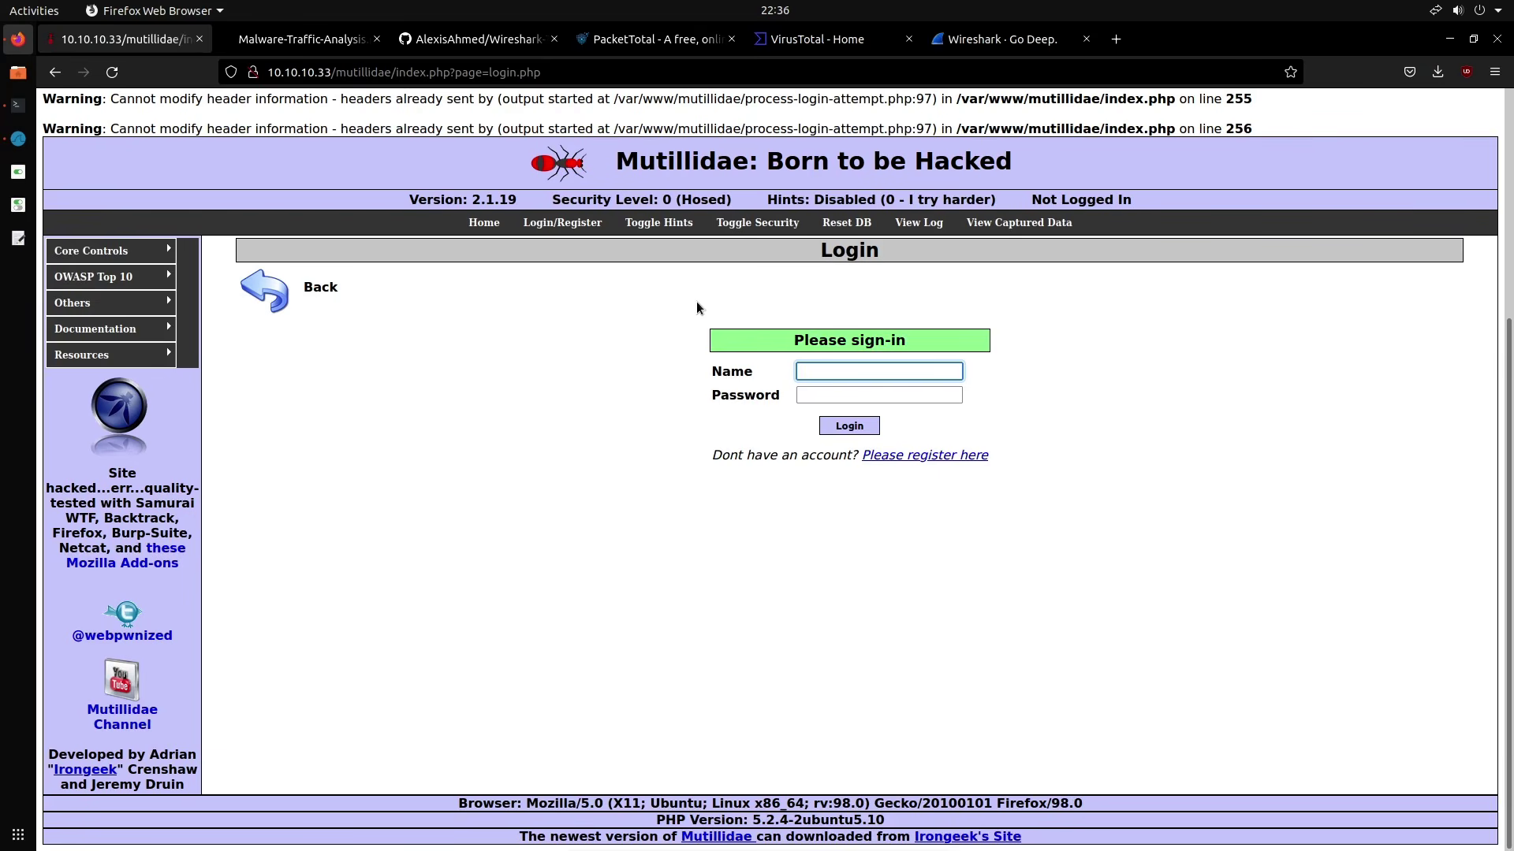
# Submit the Mutillidae login as admin with the account password, declining to save the login
pyautogui.click(257, 78)
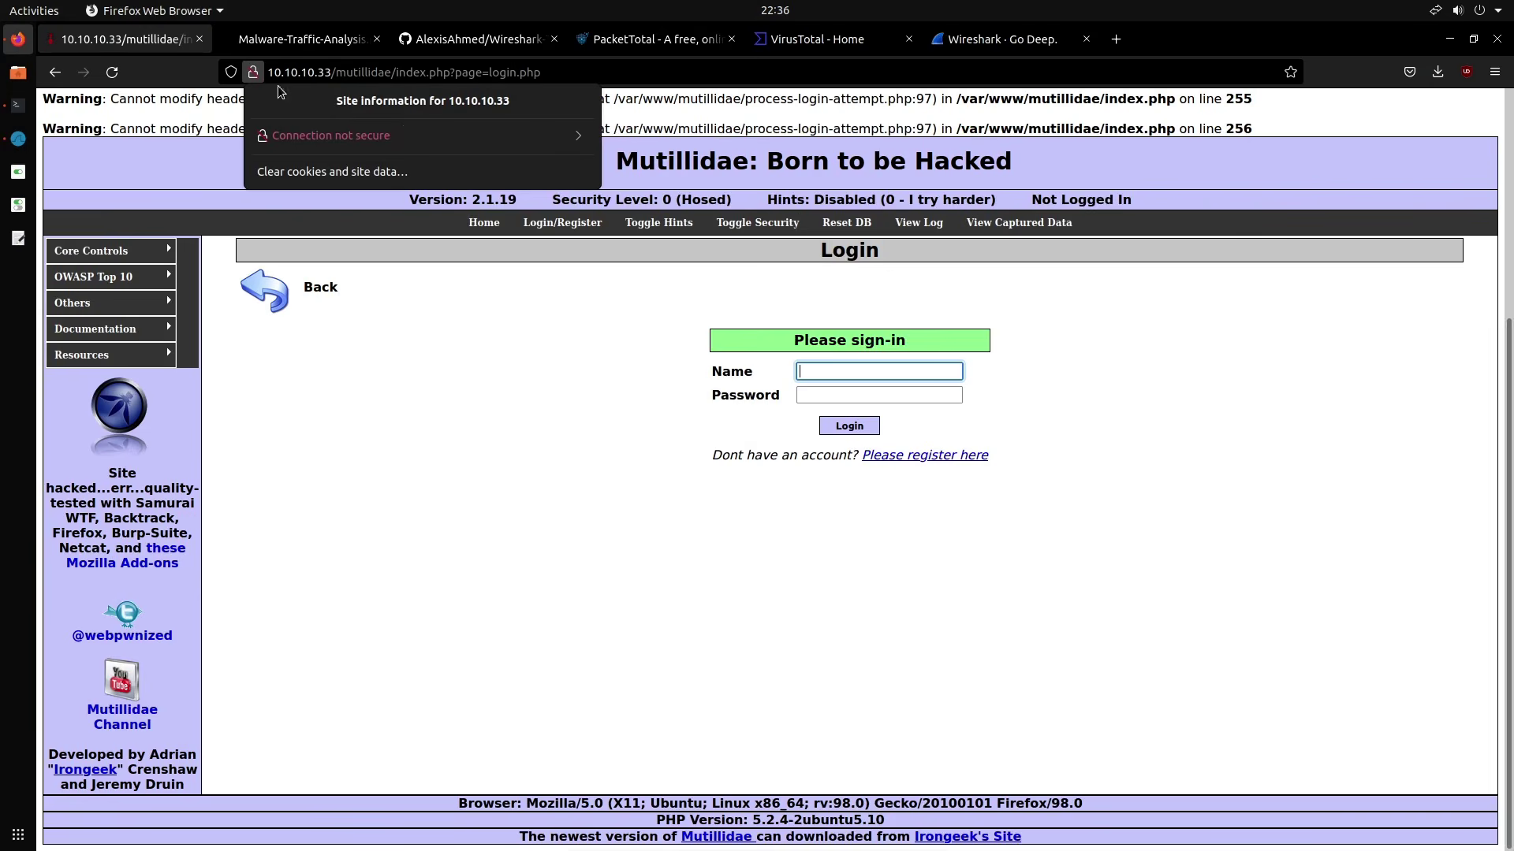
pyautogui.click(572, 376)
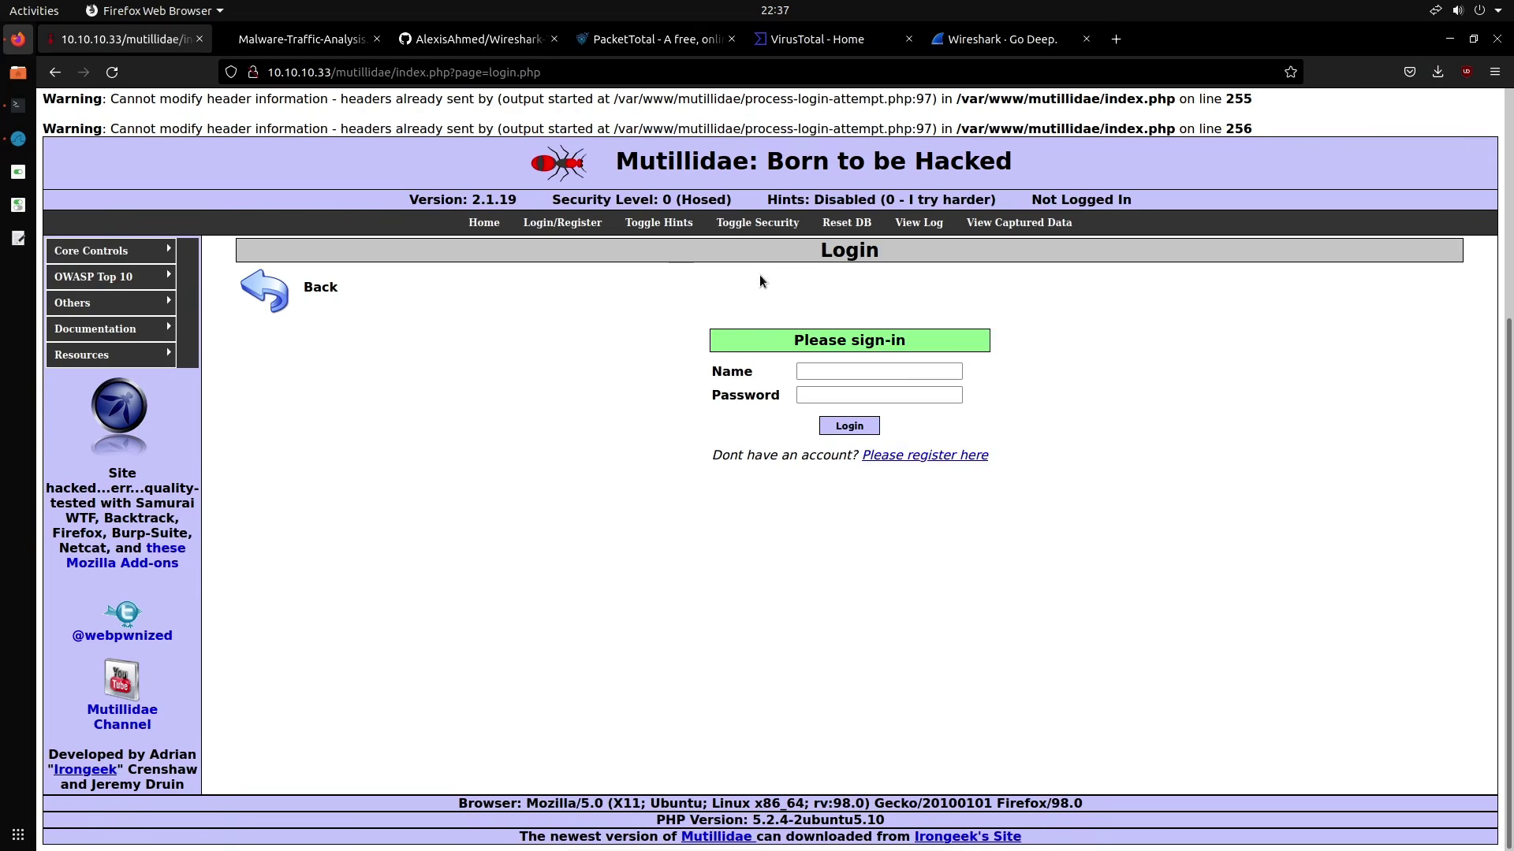
pyautogui.click(829, 368)
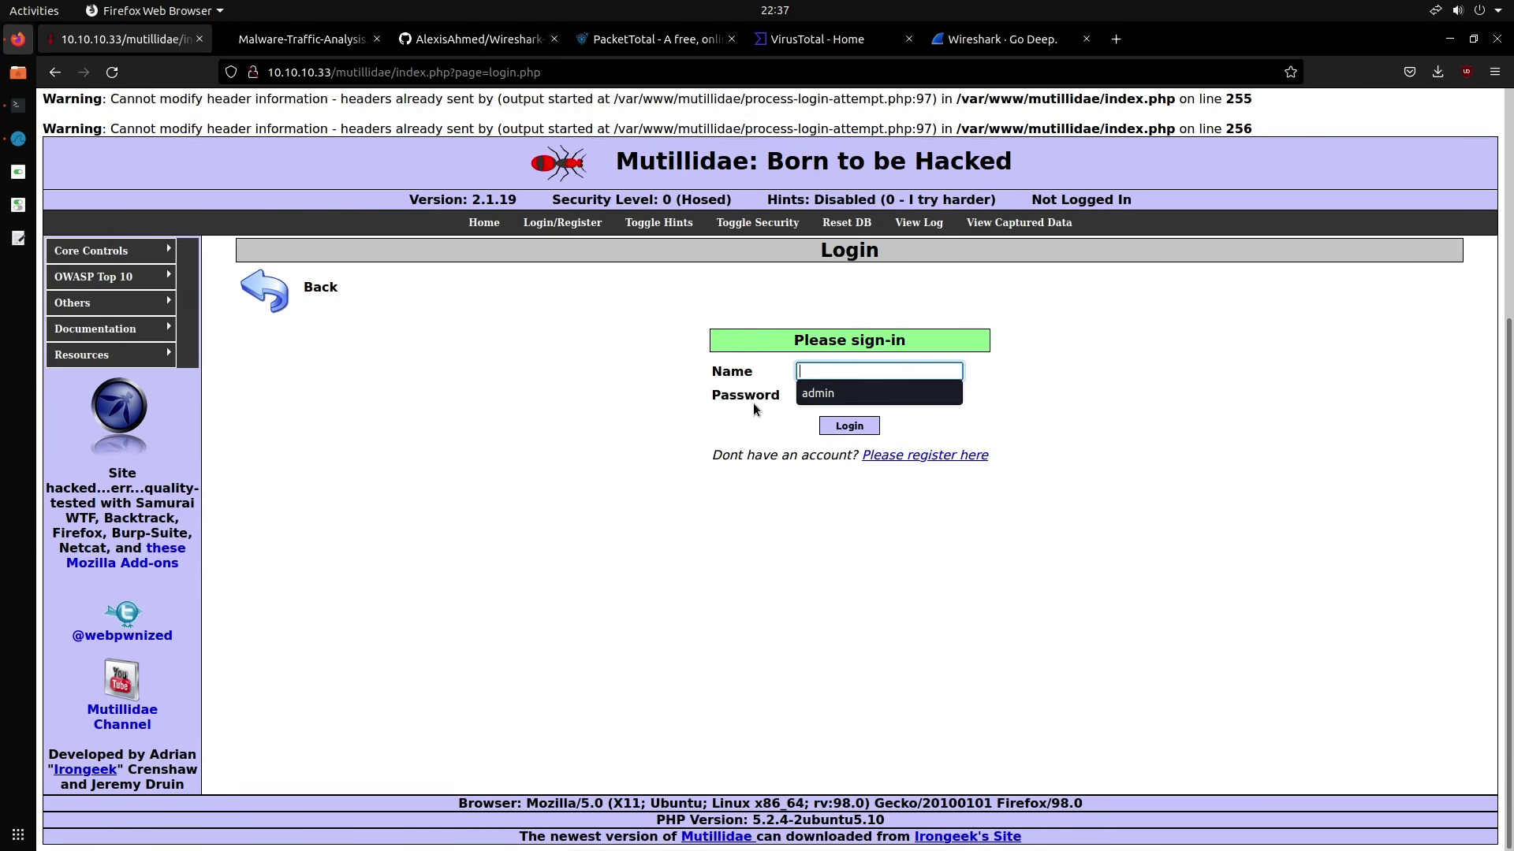
pyautogui.click(843, 395)
pyautogui.click(827, 392)
pyautogui.write('admin')
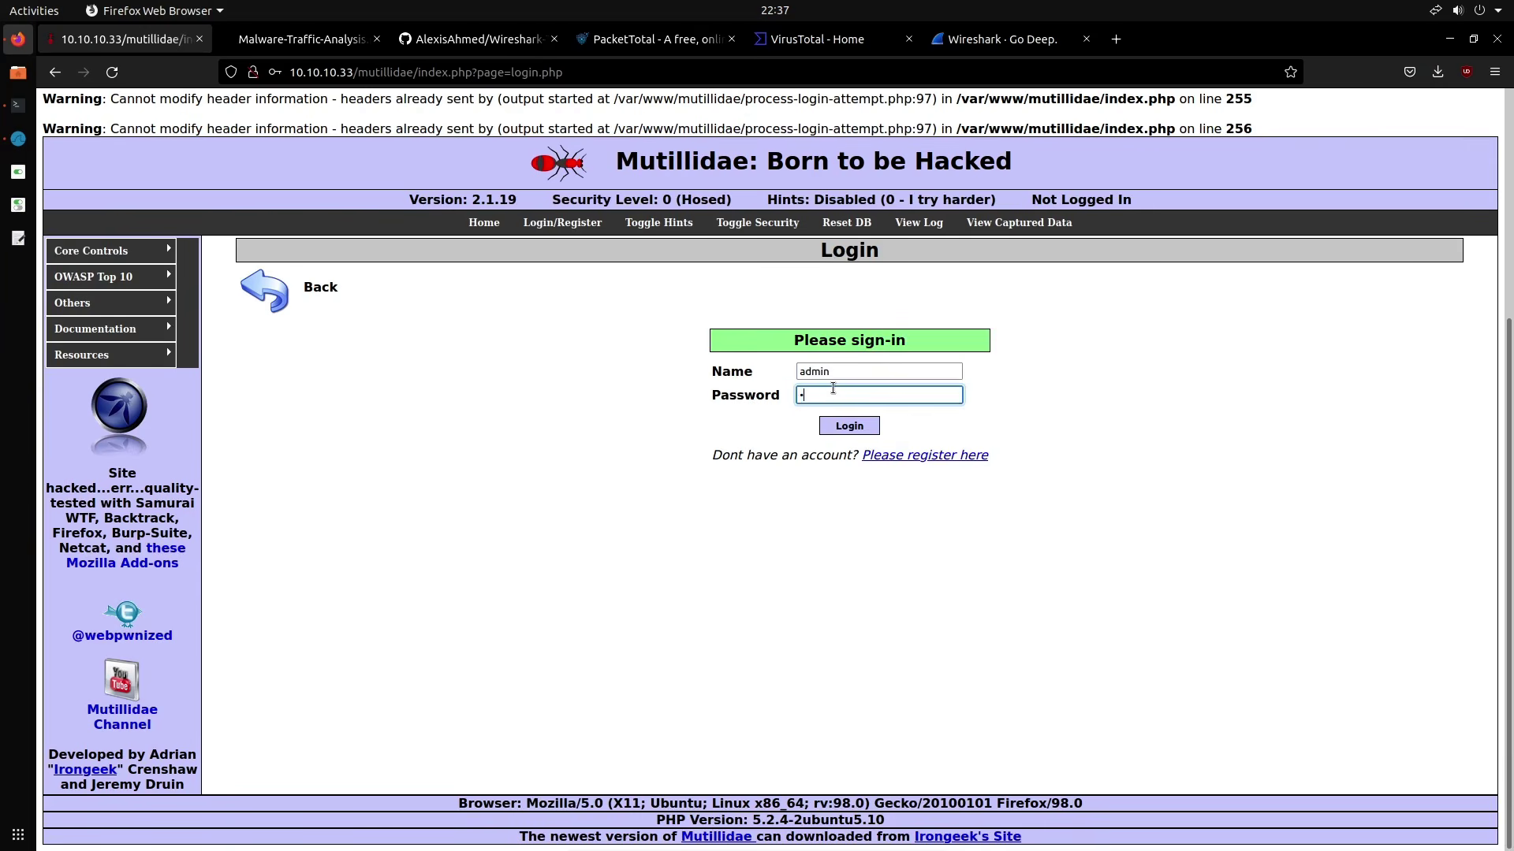
pyautogui.press('Return')
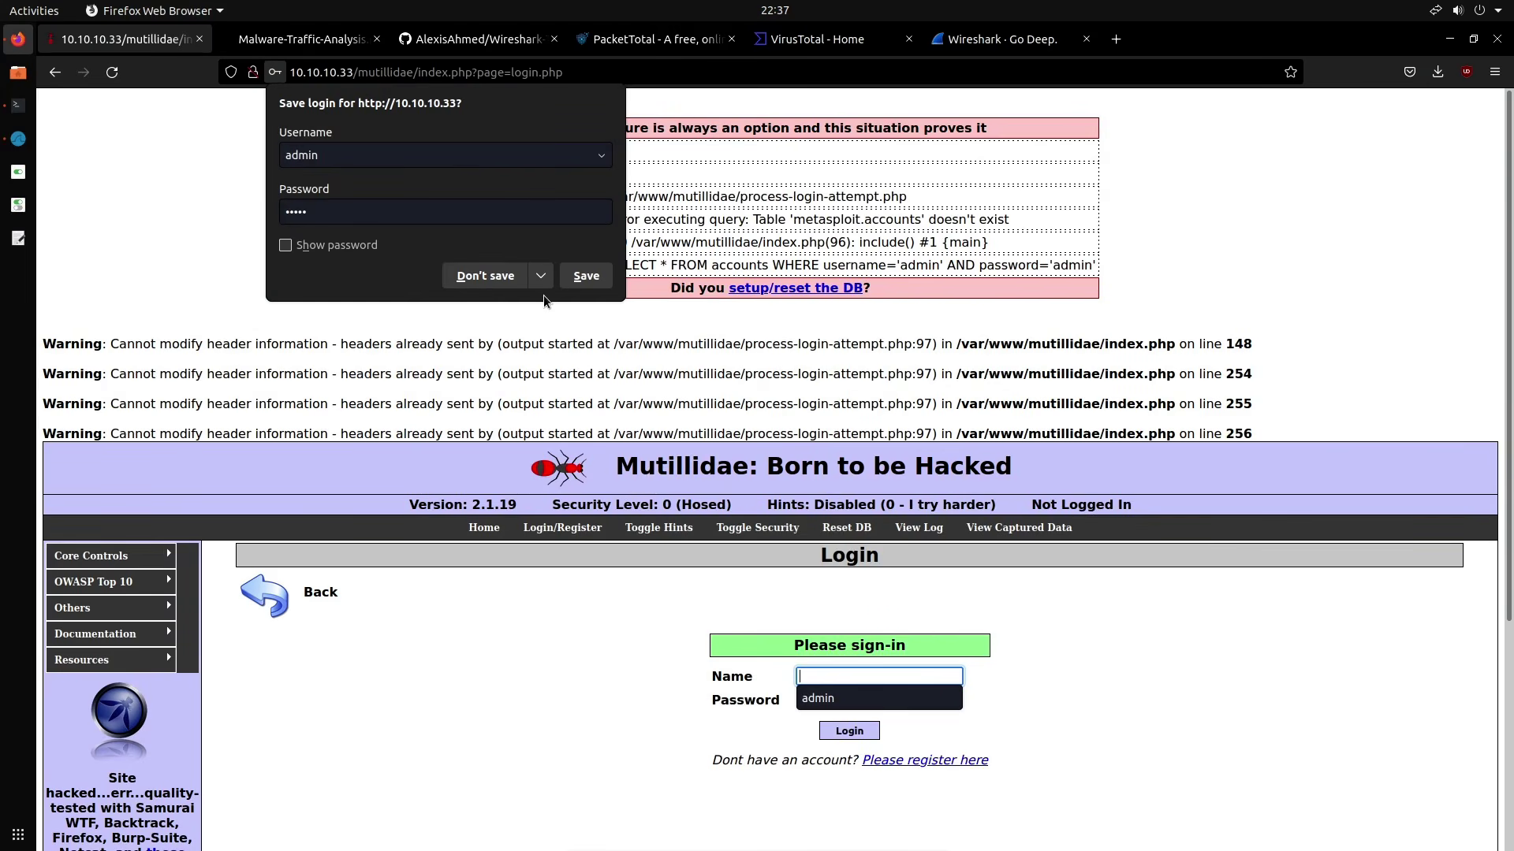
pyautogui.click(511, 277)
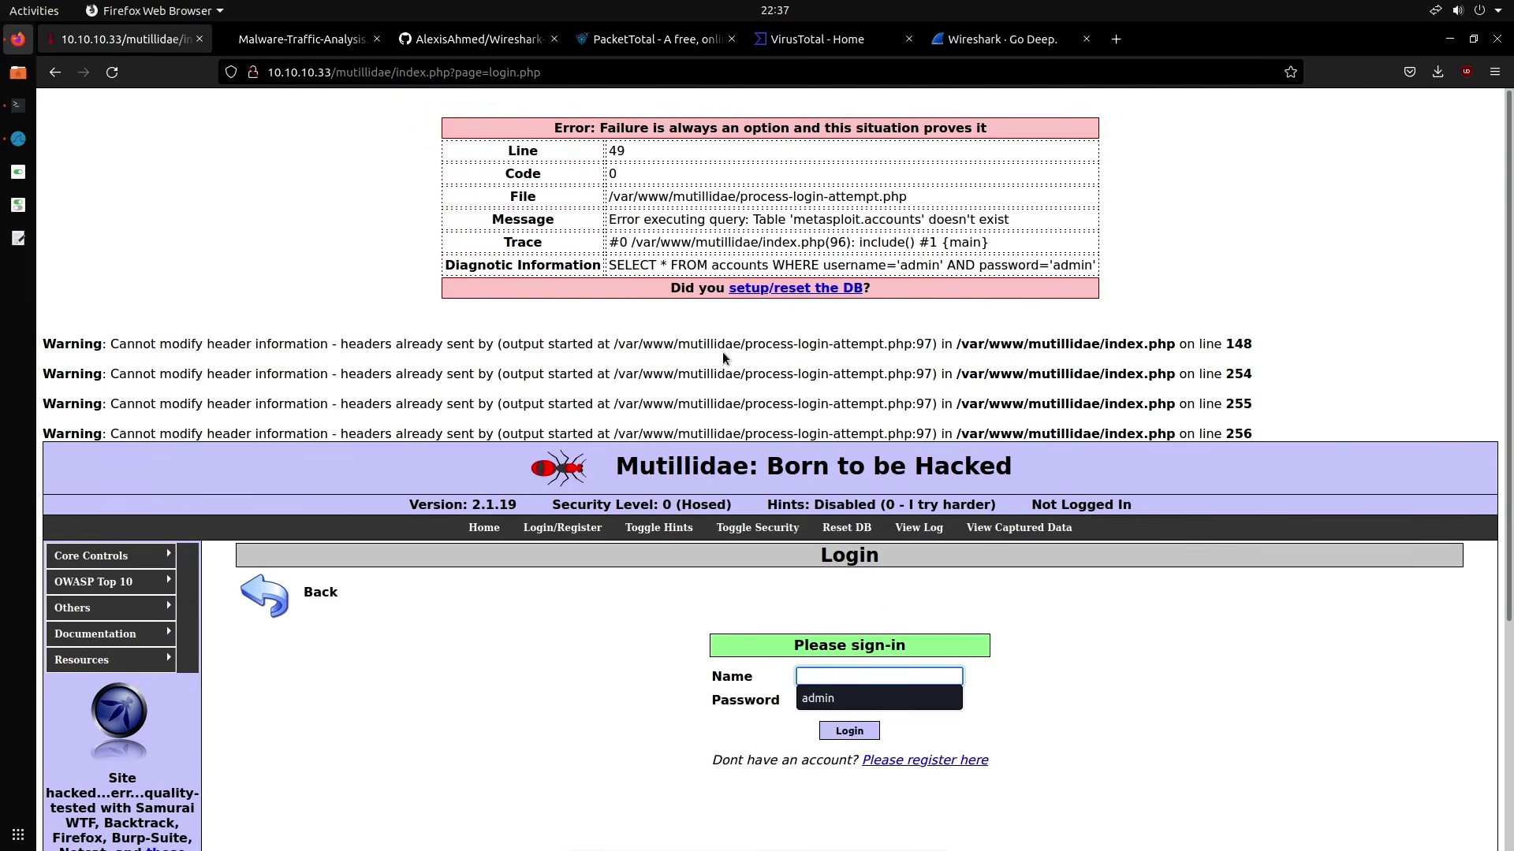
pyautogui.click(18, 142)
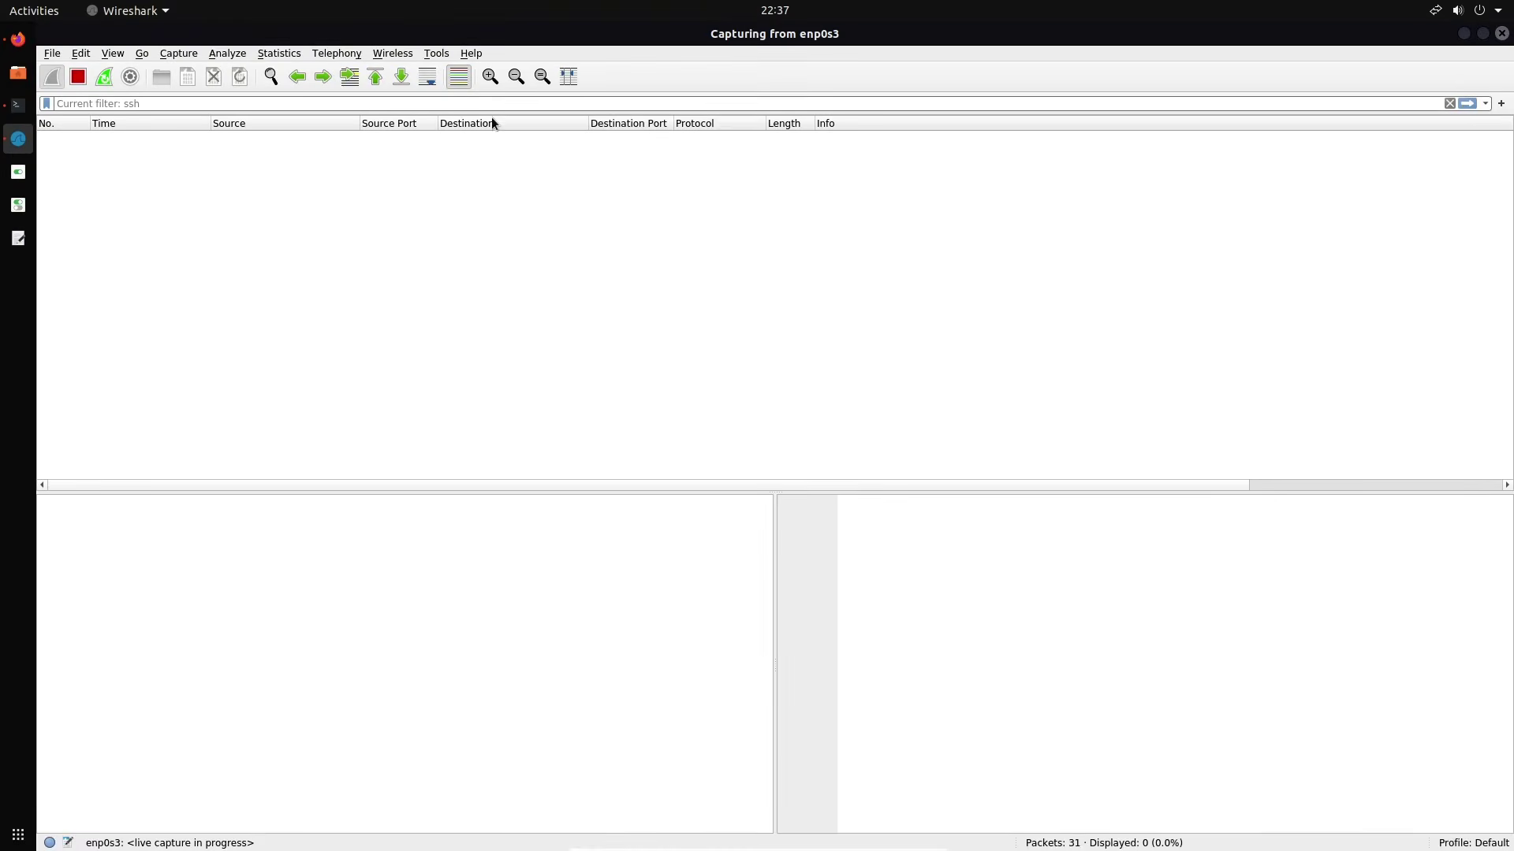
pyautogui.click(504, 100)
# List all 36 captured packets with an empty filter, then stop the capture
pyautogui.press('Return')
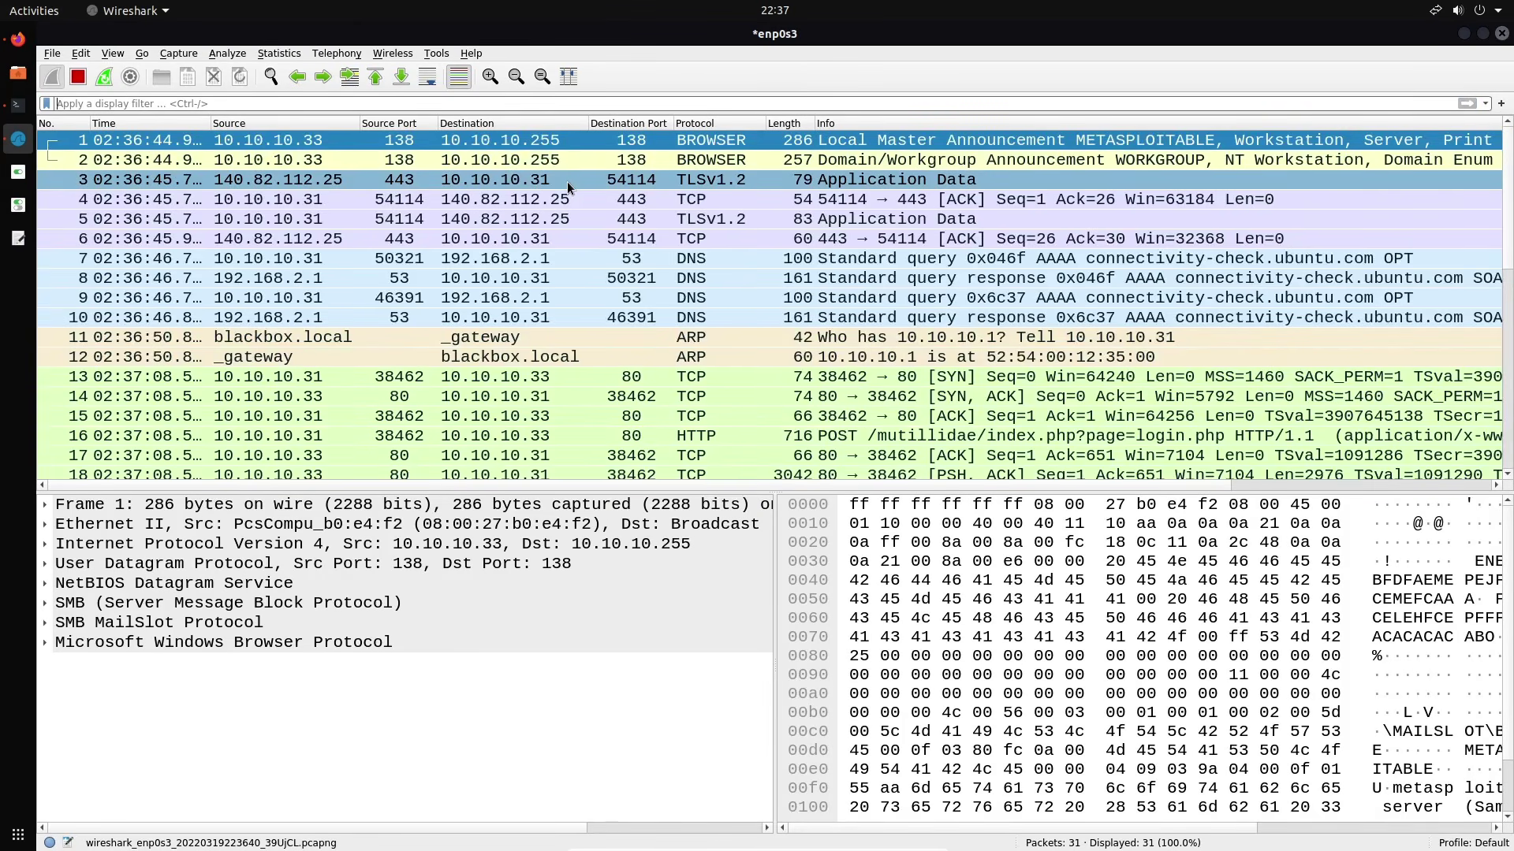
pyautogui.scroll(-5, 566, 181)
pyautogui.scroll(5, 566, 181)
pyautogui.scroll(-6, 584, 192)
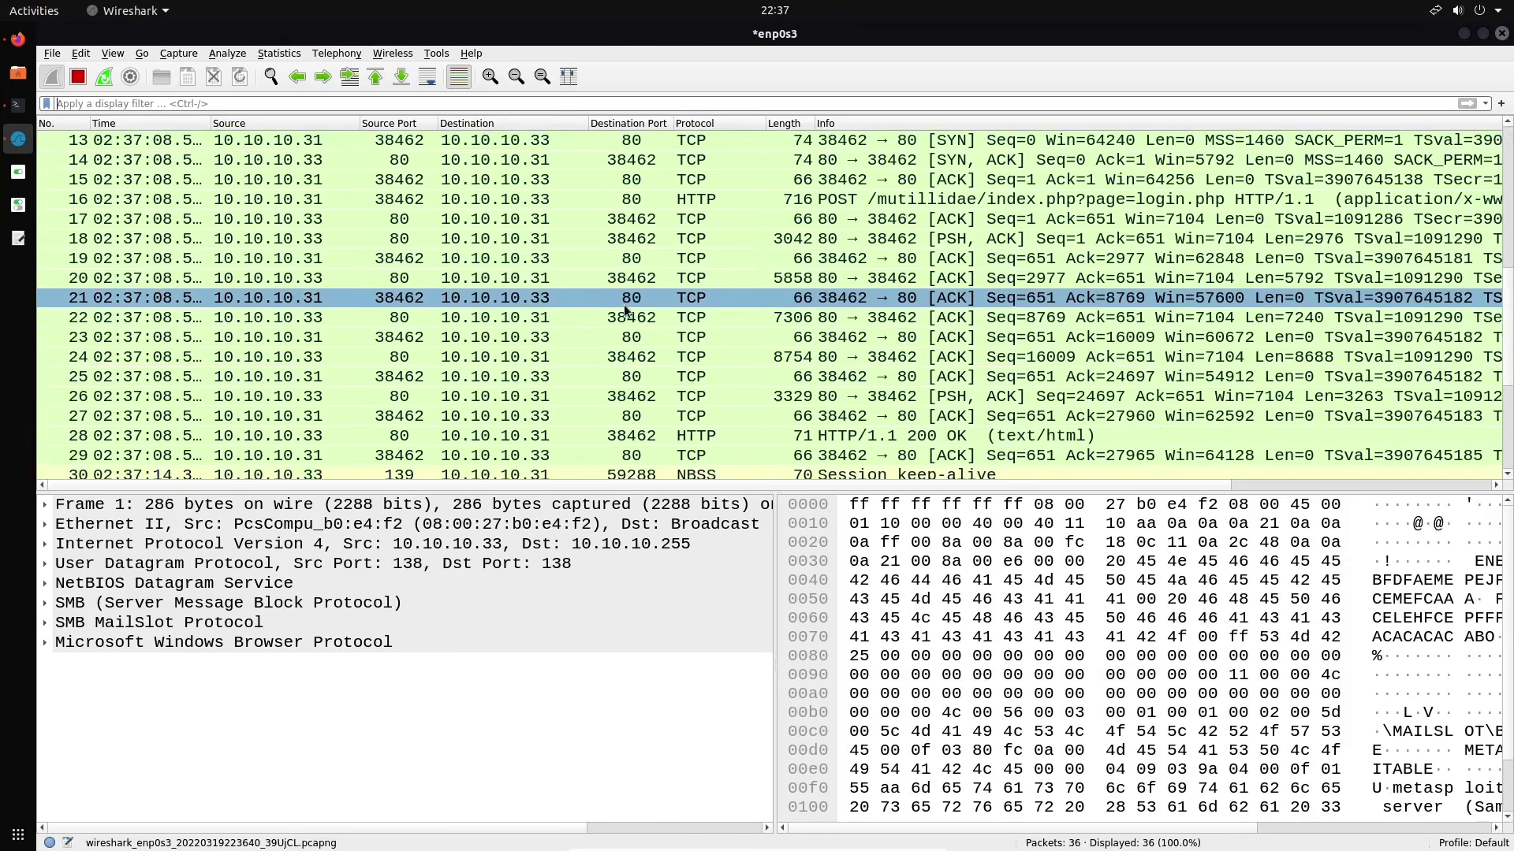
pyautogui.click(83, 79)
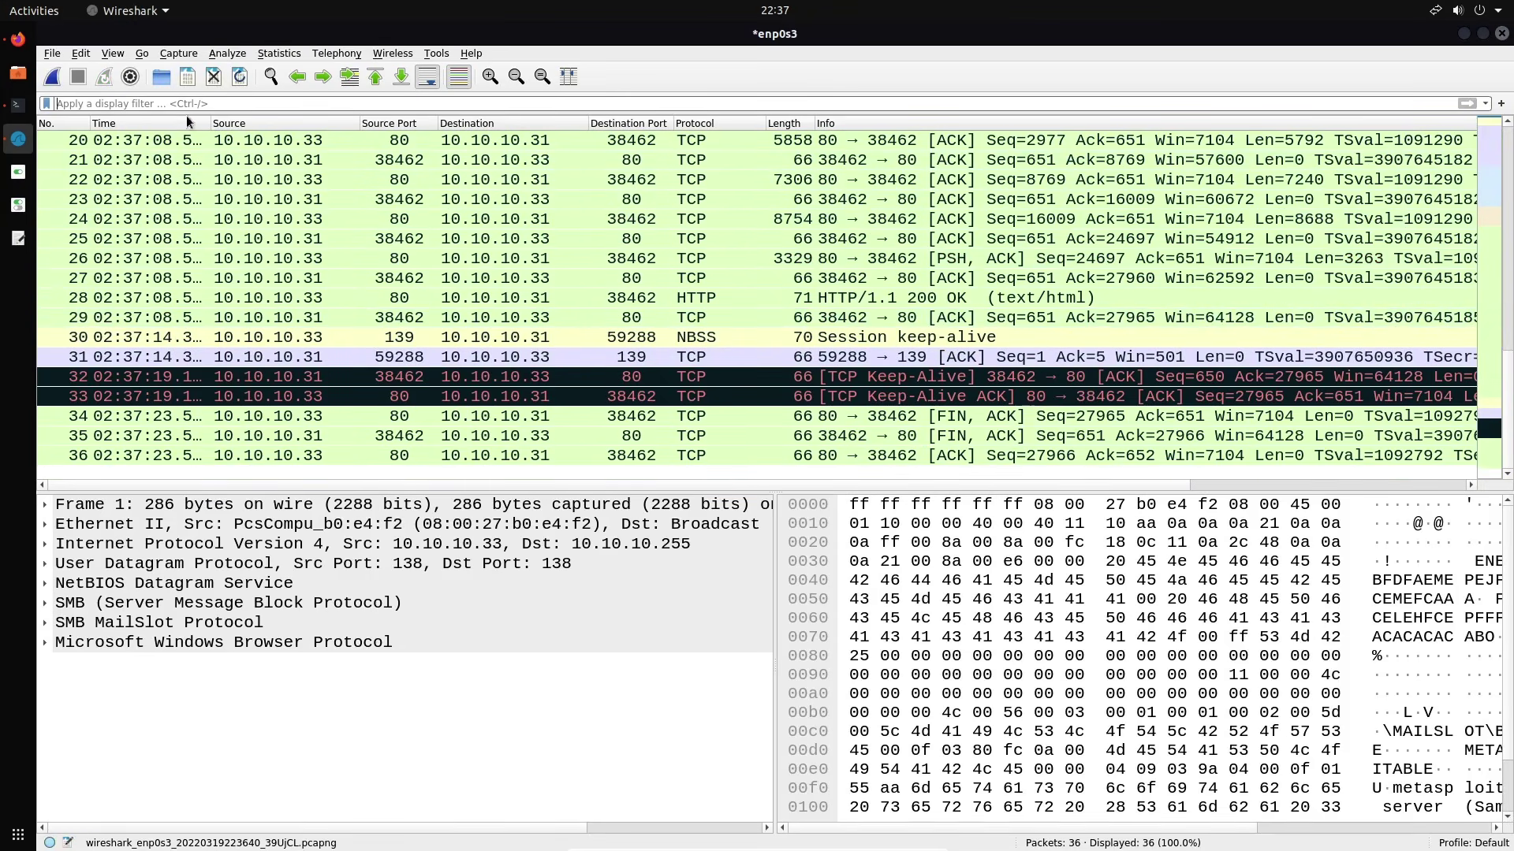
pyautogui.click(112, 54)
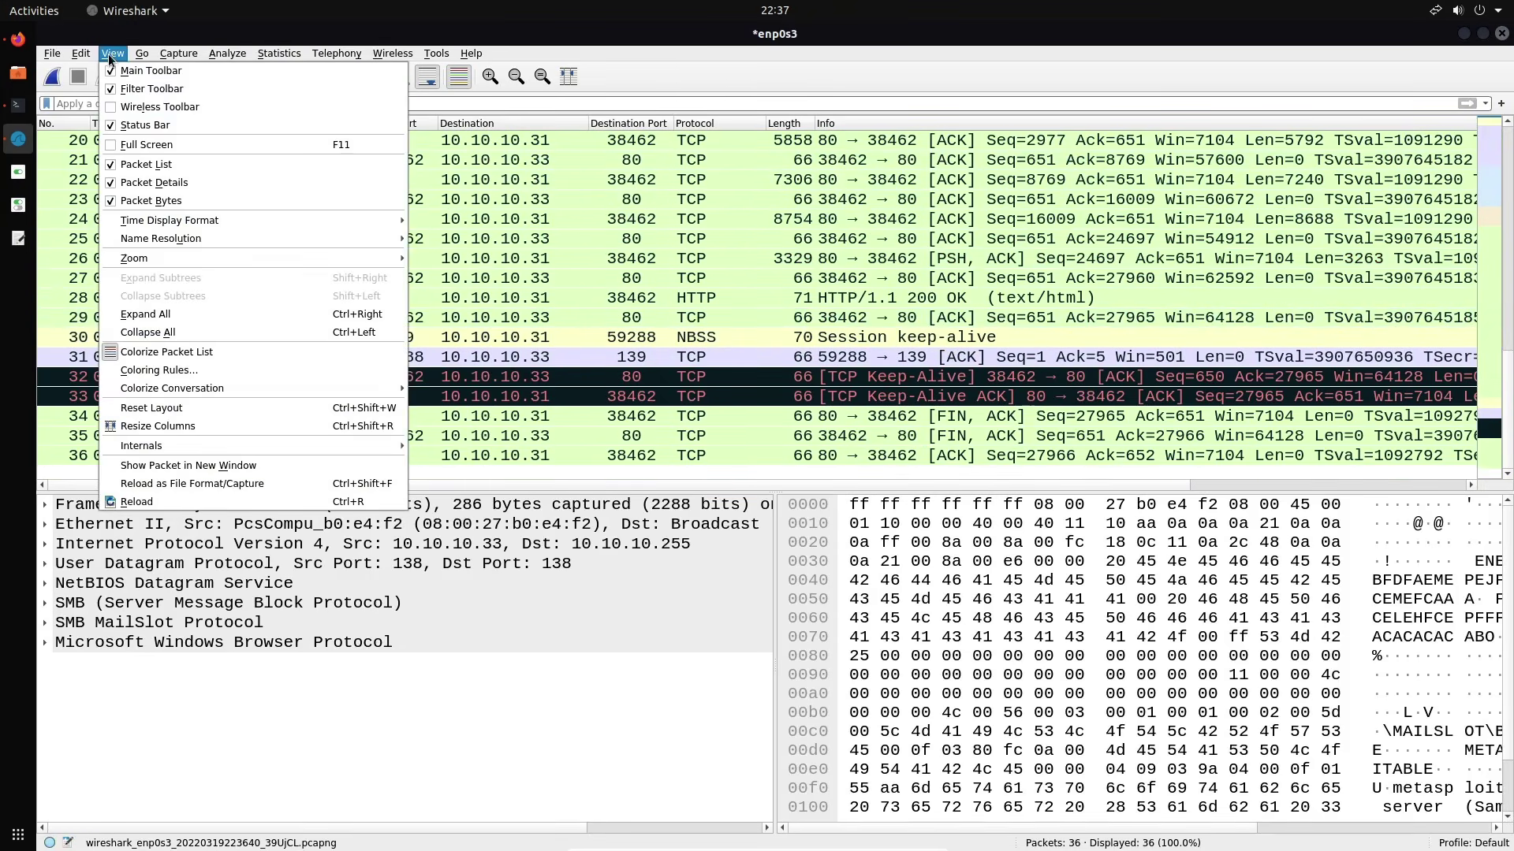
# Add a coloring rule named 'HTTP POST' with filter http.request.method == 'POST'
pyautogui.click(205, 371)
pyautogui.moveTo(674, 132); pyautogui.dragTo(691, 131)
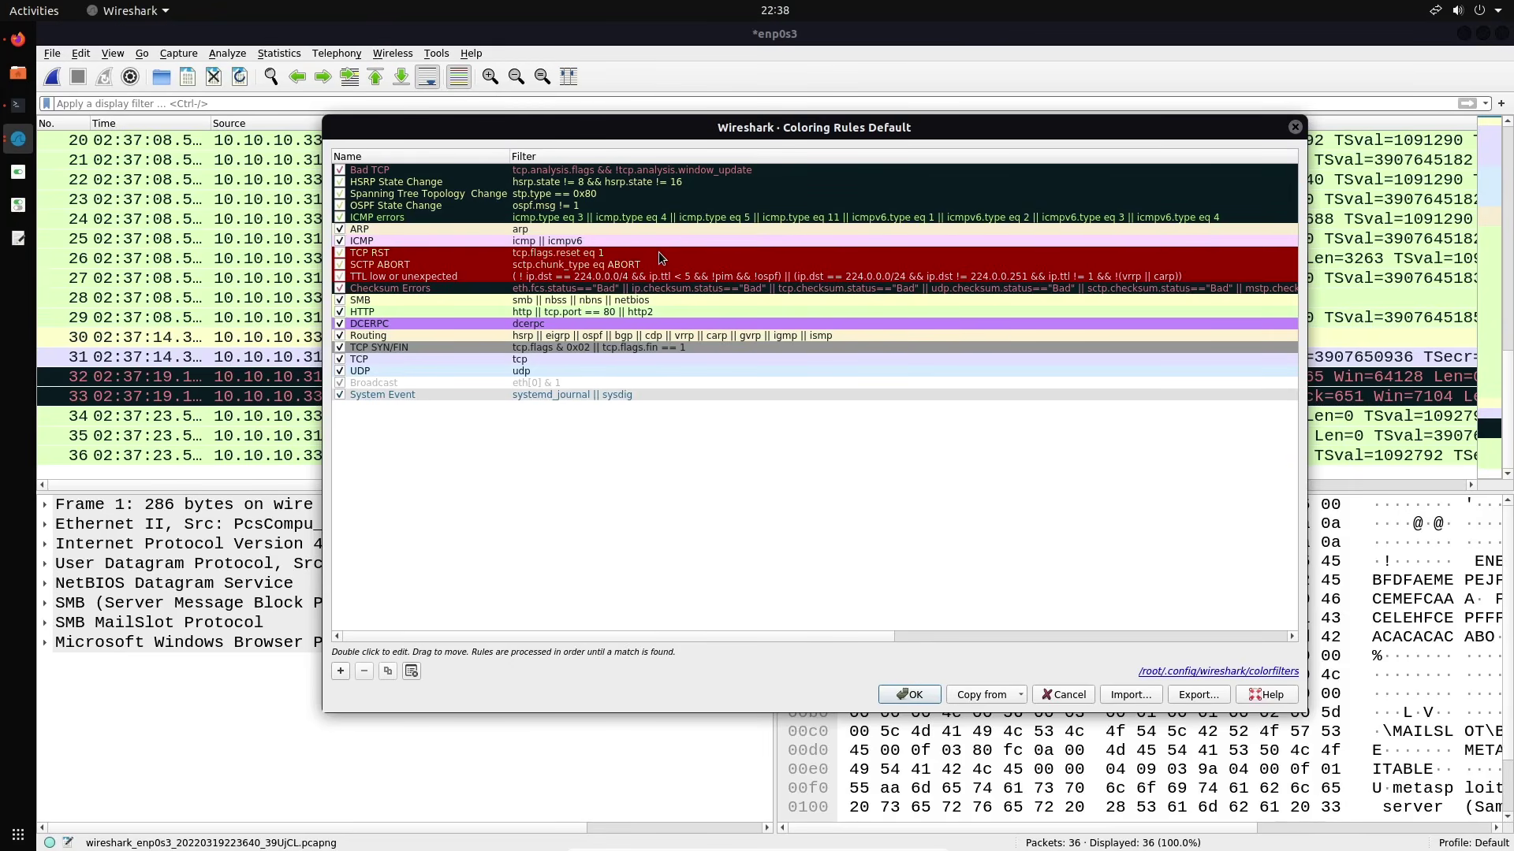
pyautogui.click(339, 671)
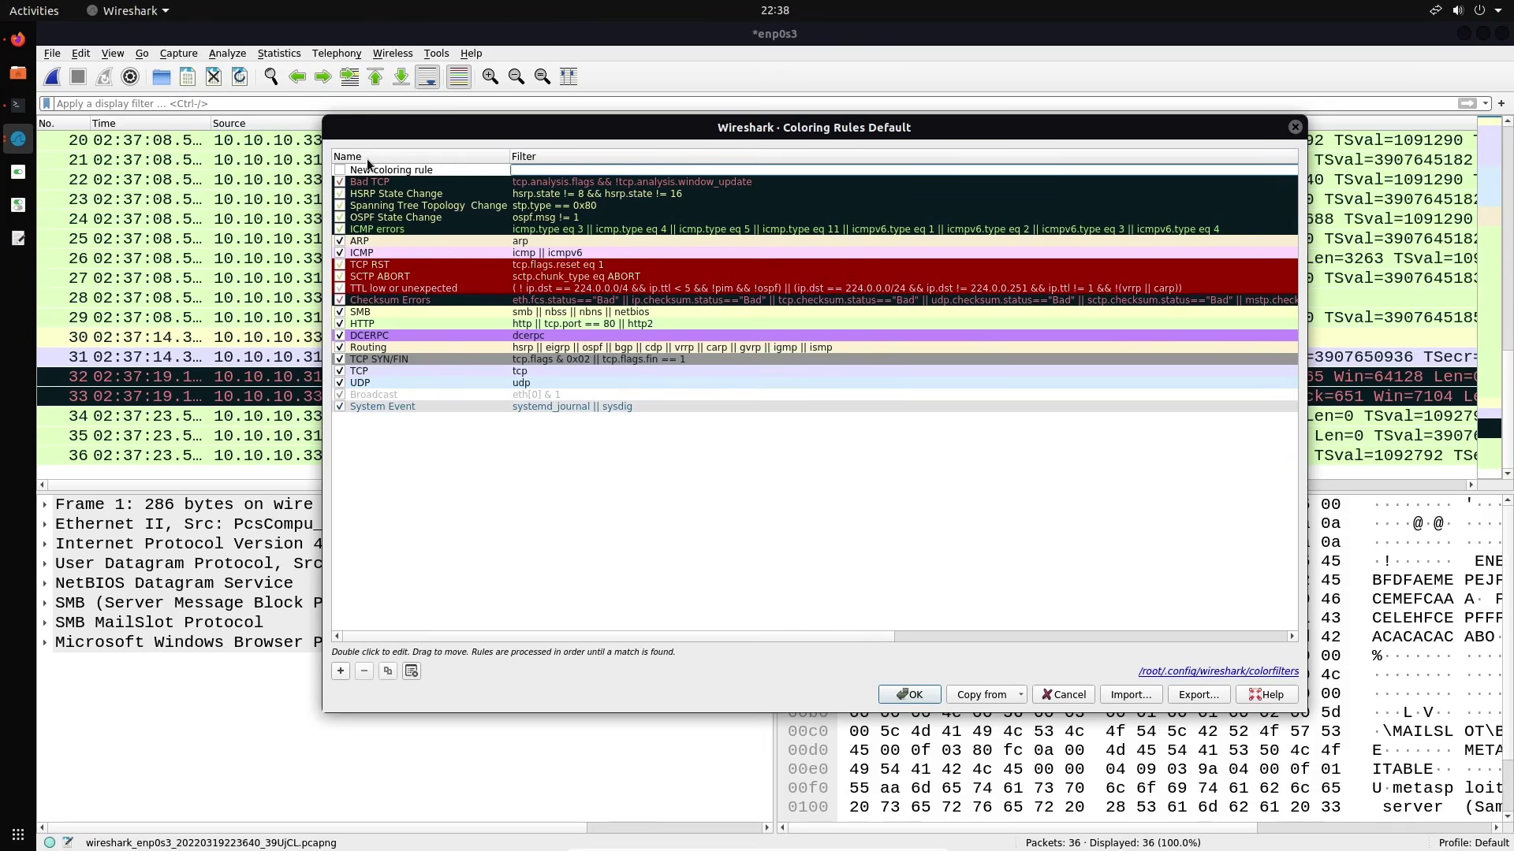
pyautogui.doubleClick(384, 171)
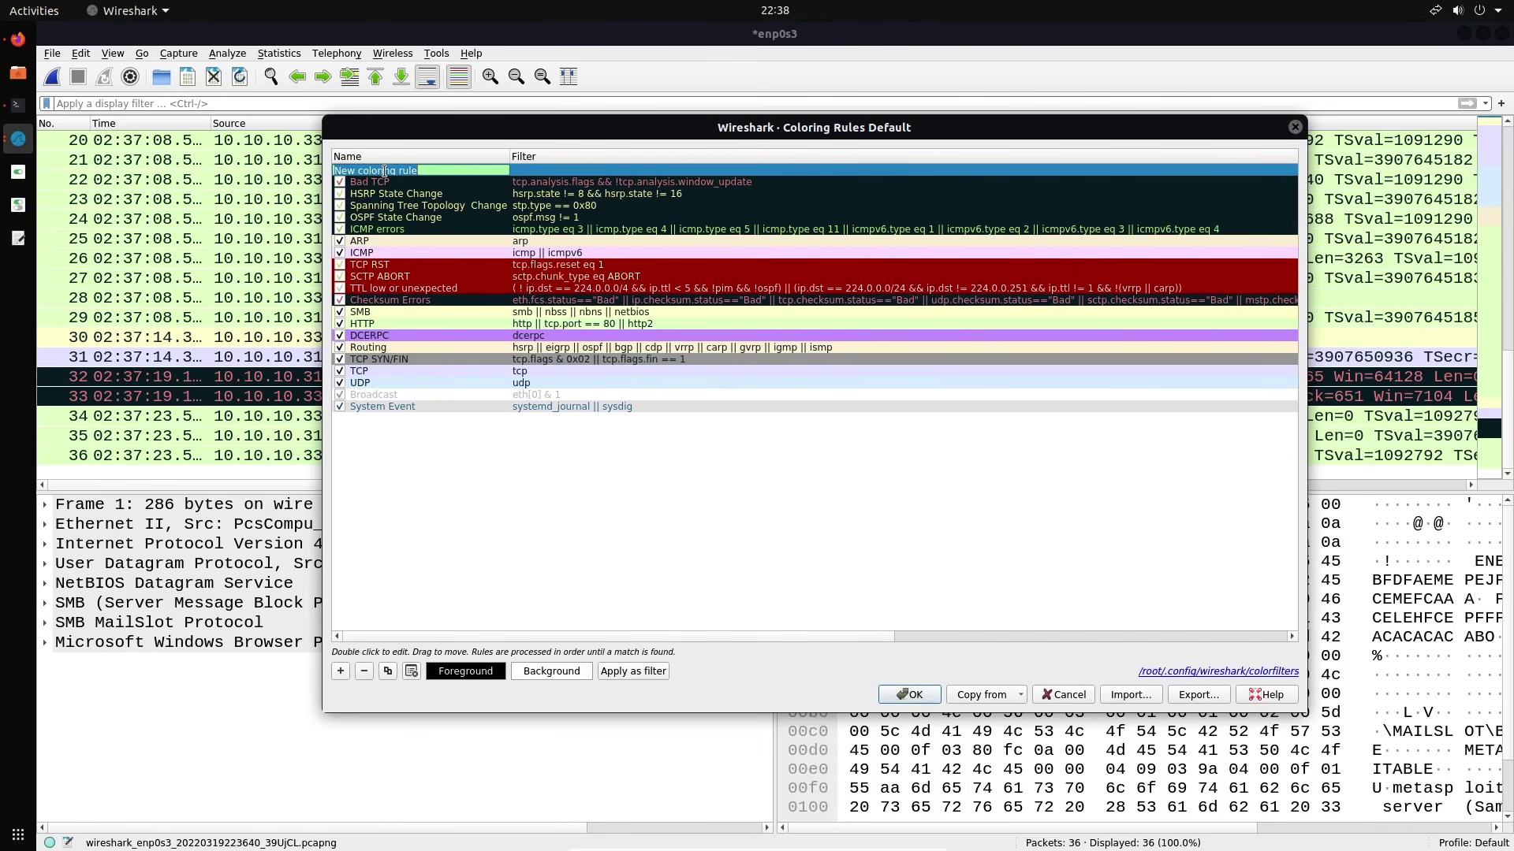
pyautogui.write('HTTP POST')
pyautogui.doubleClick(521, 169)
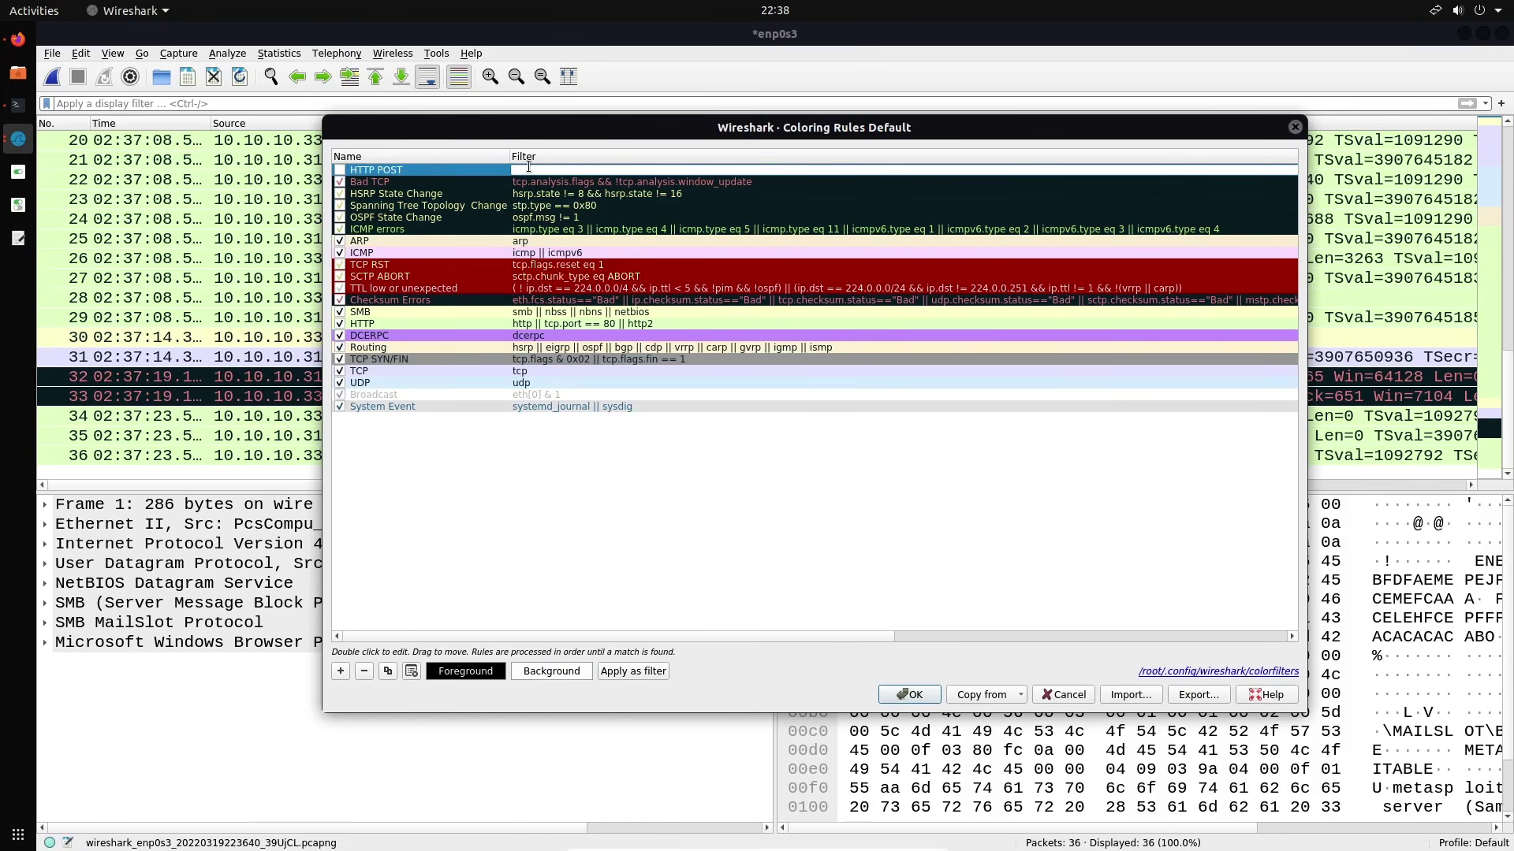
pyautogui.write('http.re')
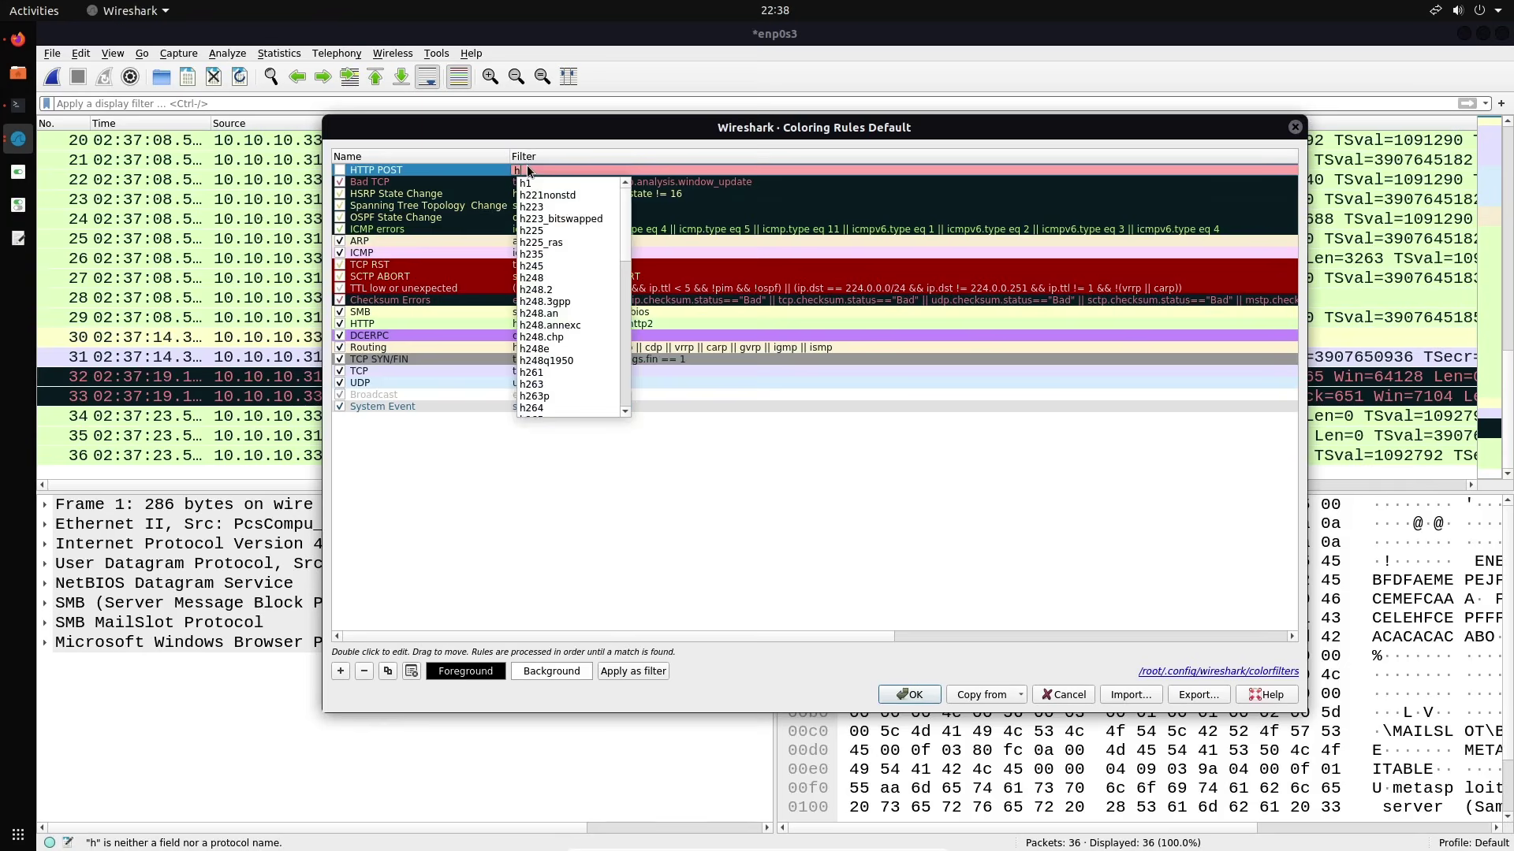
pyautogui.press('Down')
pyautogui.press('Down')
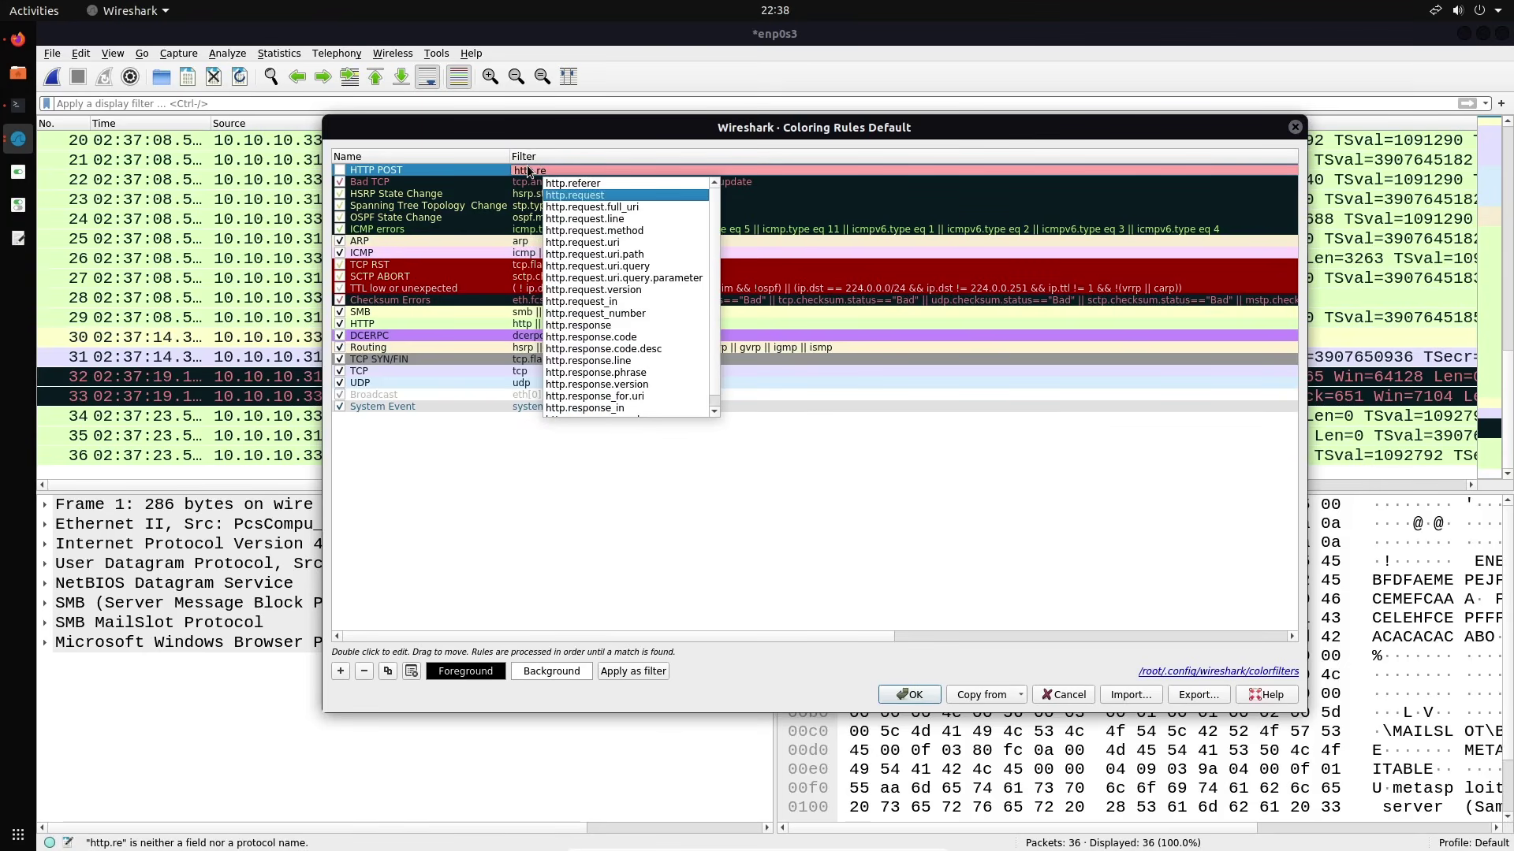
pyautogui.press('Return')
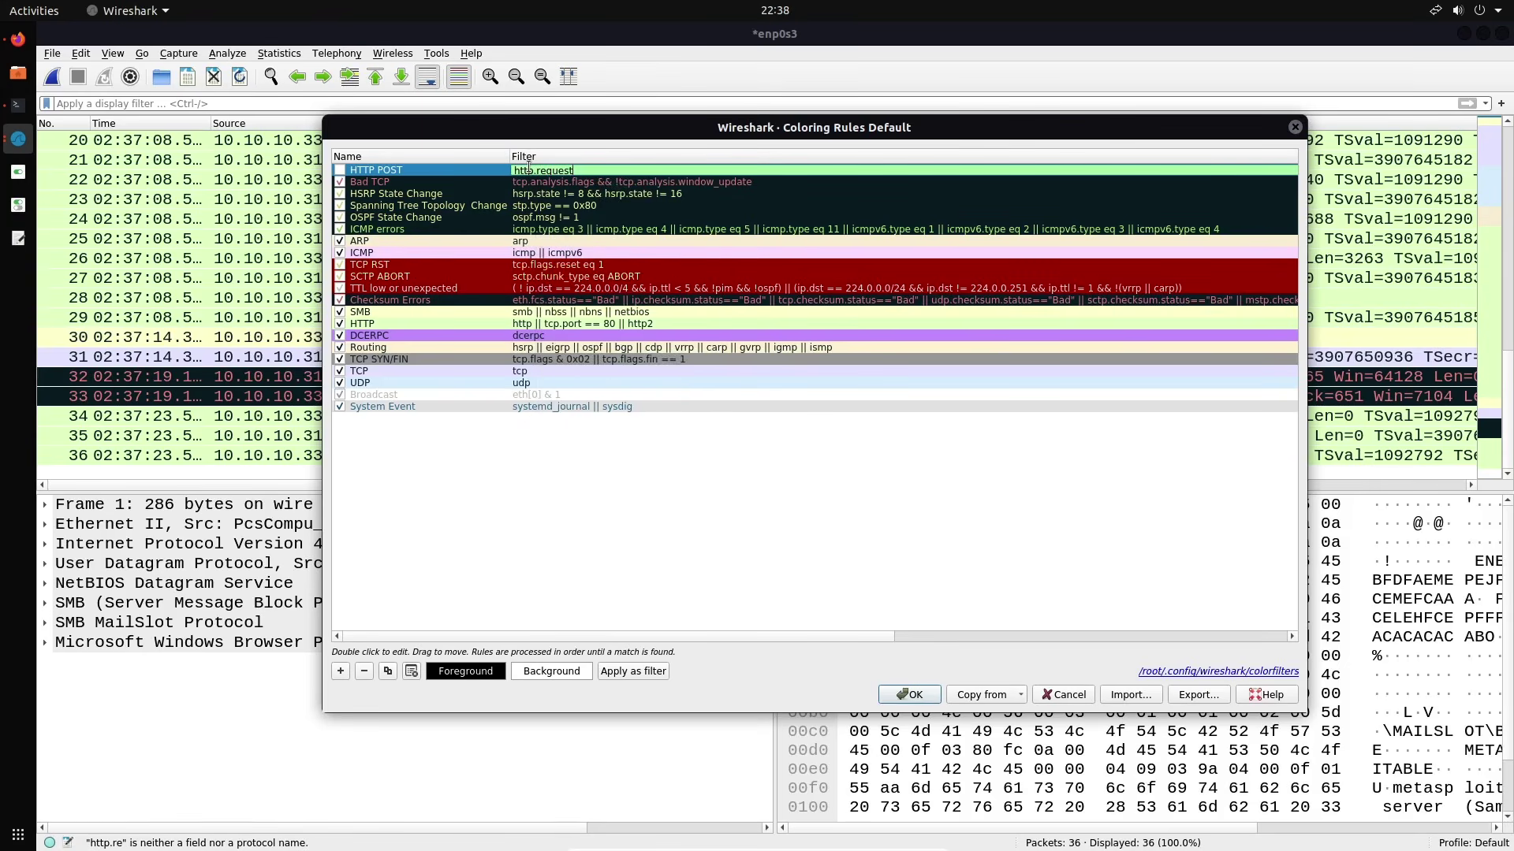
pyautogui.write('.me')
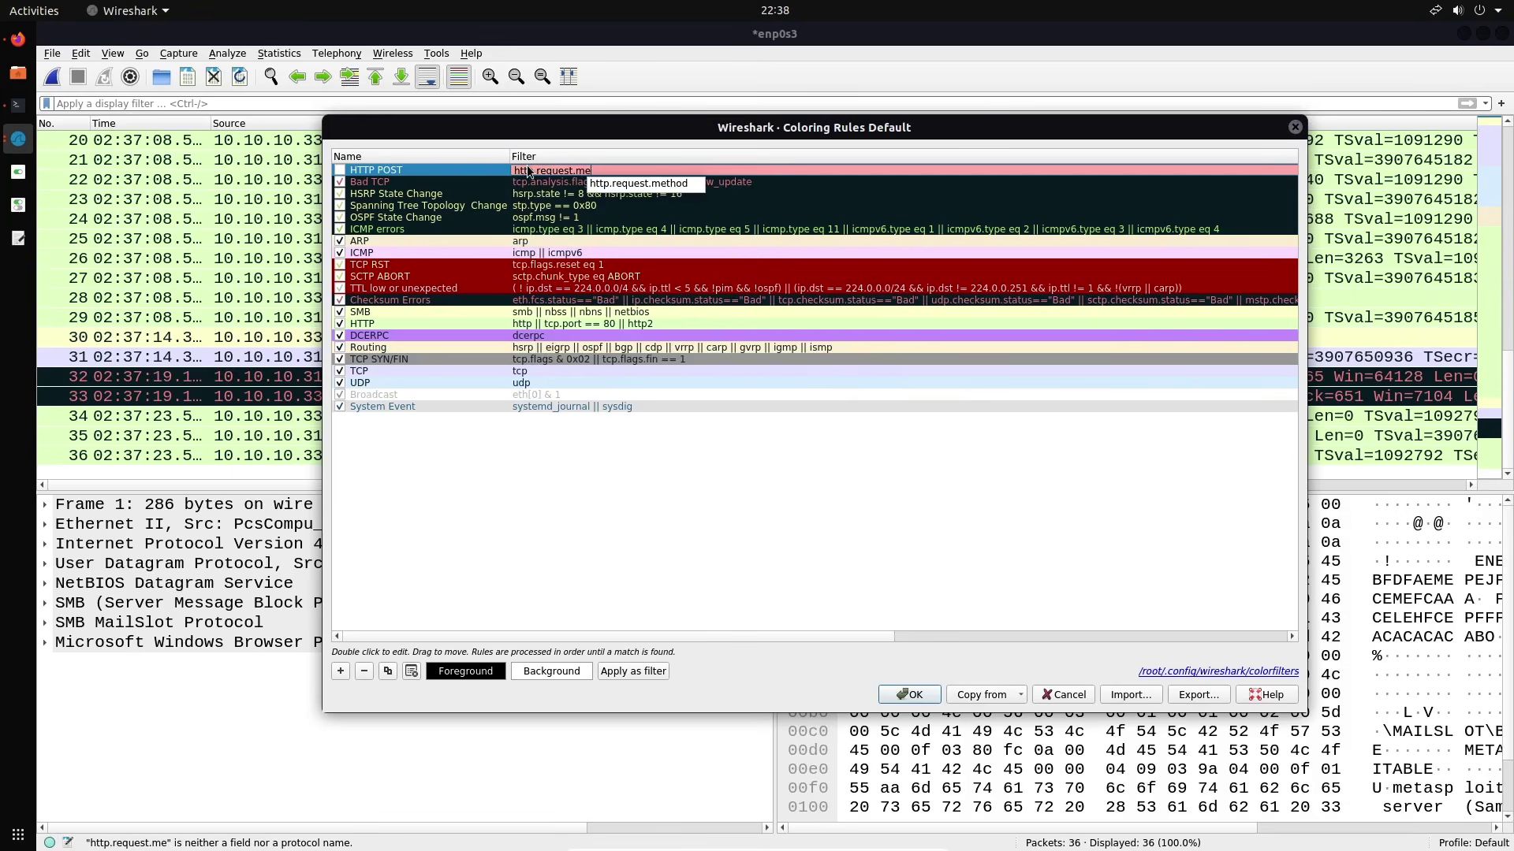
pyautogui.press('Return')
pyautogui.write('== ')
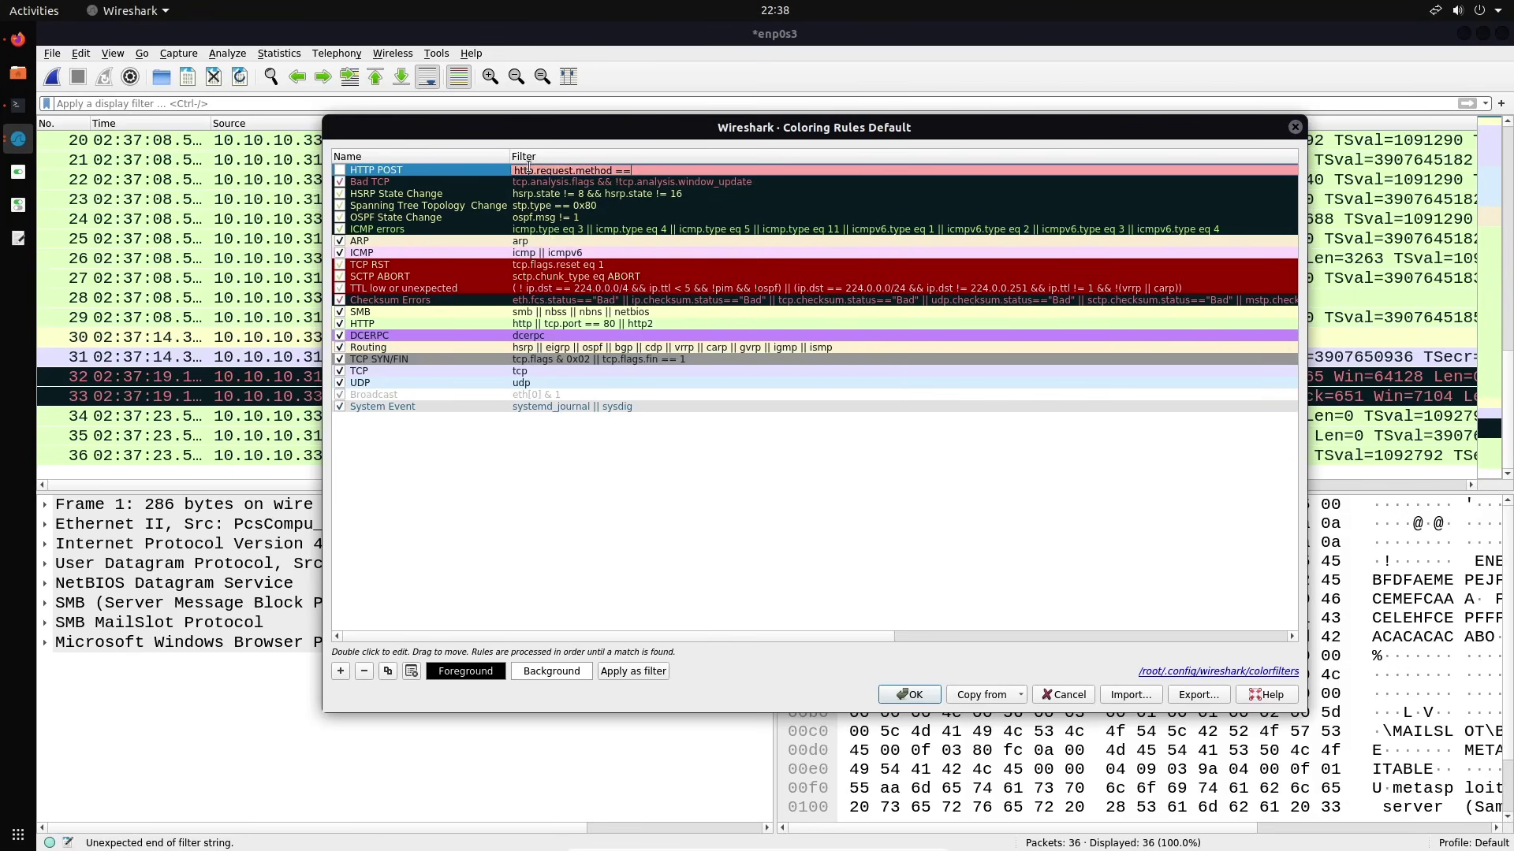
pyautogui.write('"POST"')
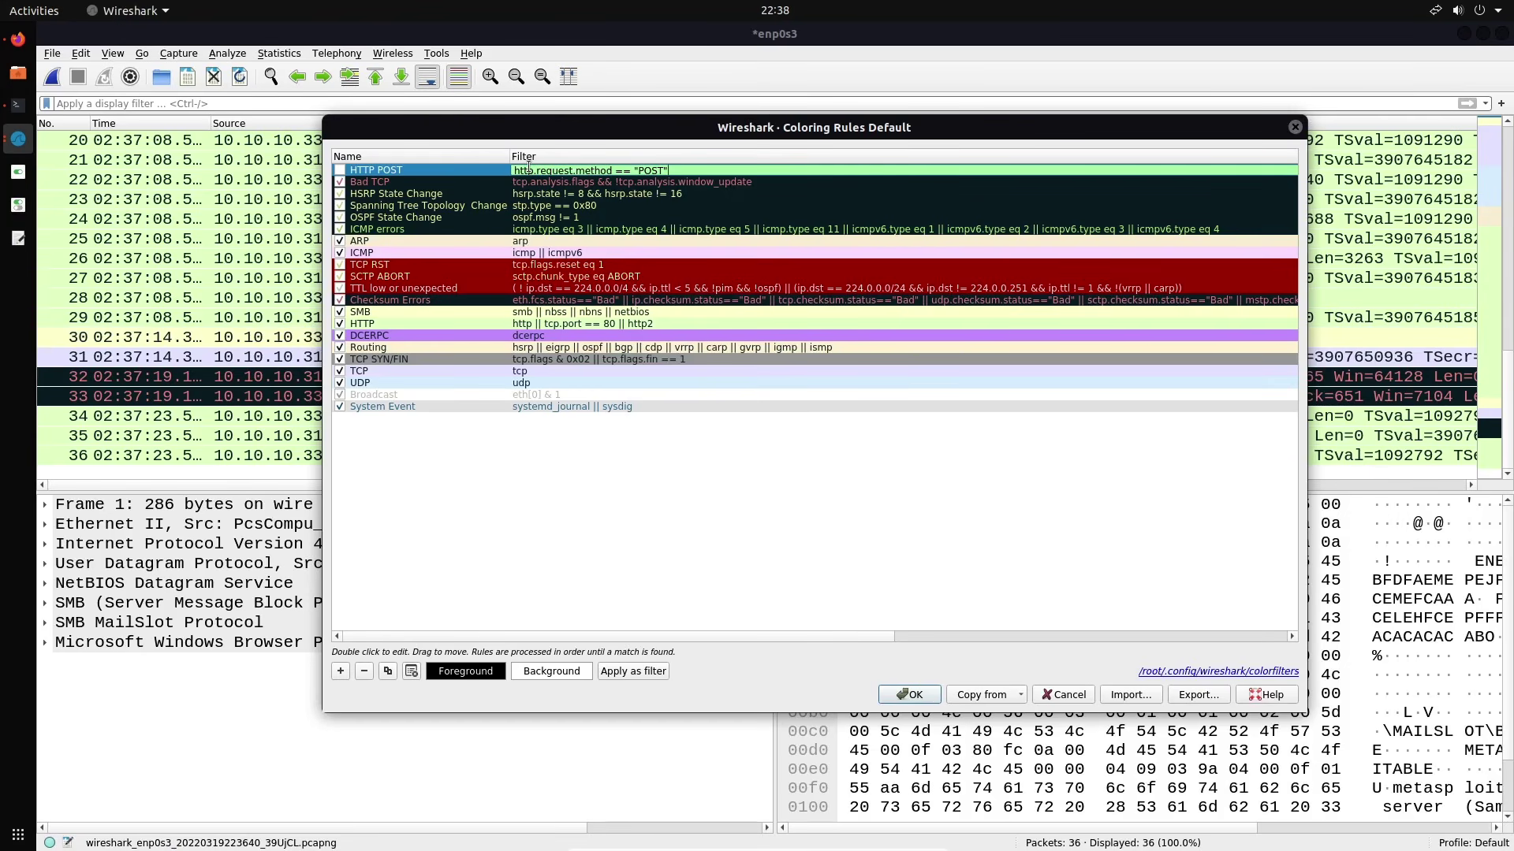
pyautogui.press('Return')
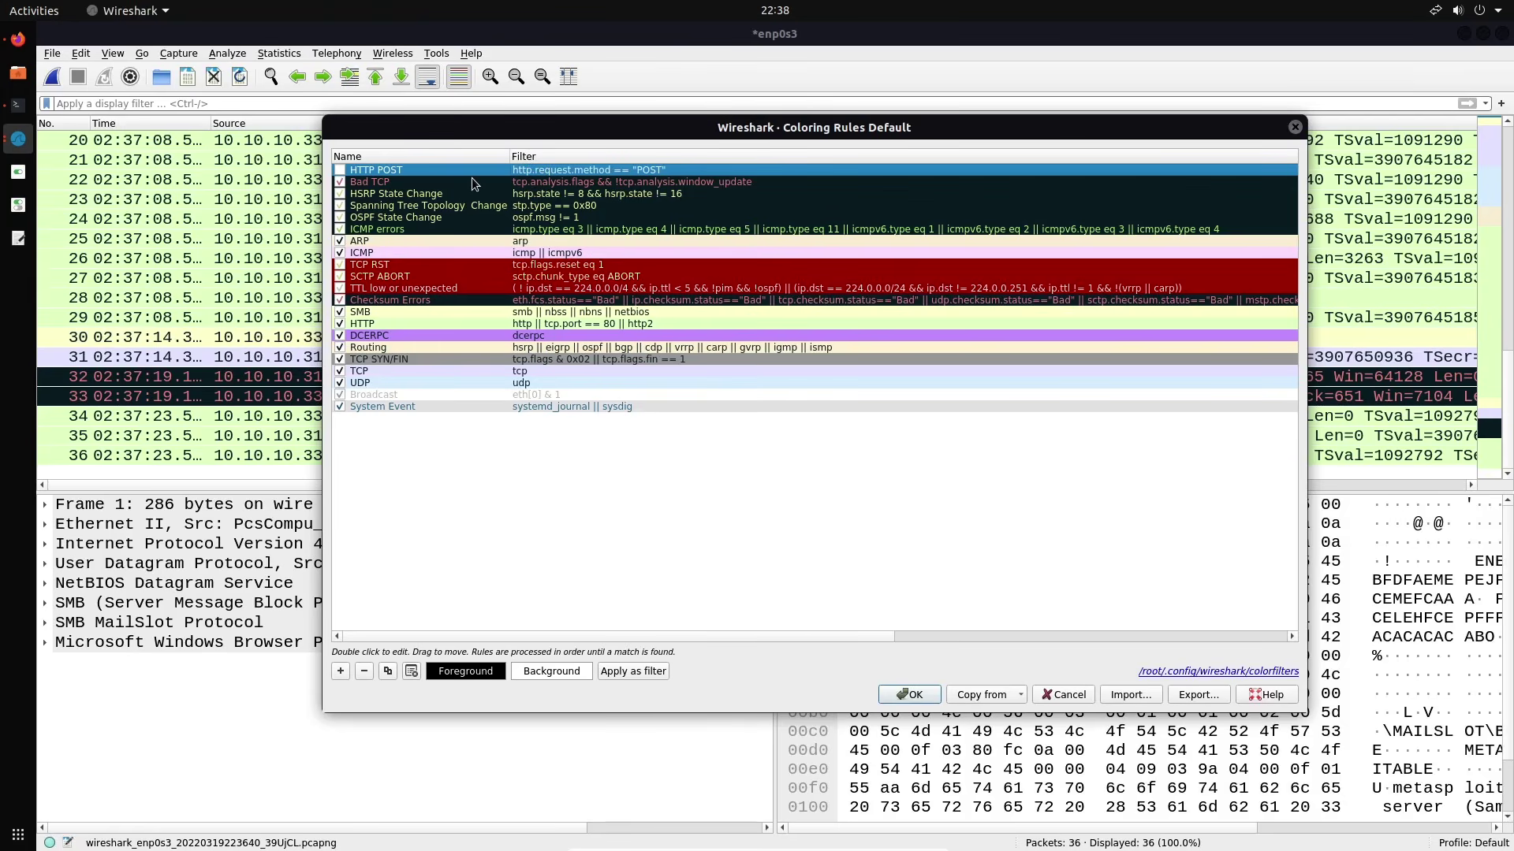
# Give the rule a pink #ff007f background, enable it, and save the coloring rules
pyautogui.click(550, 670)
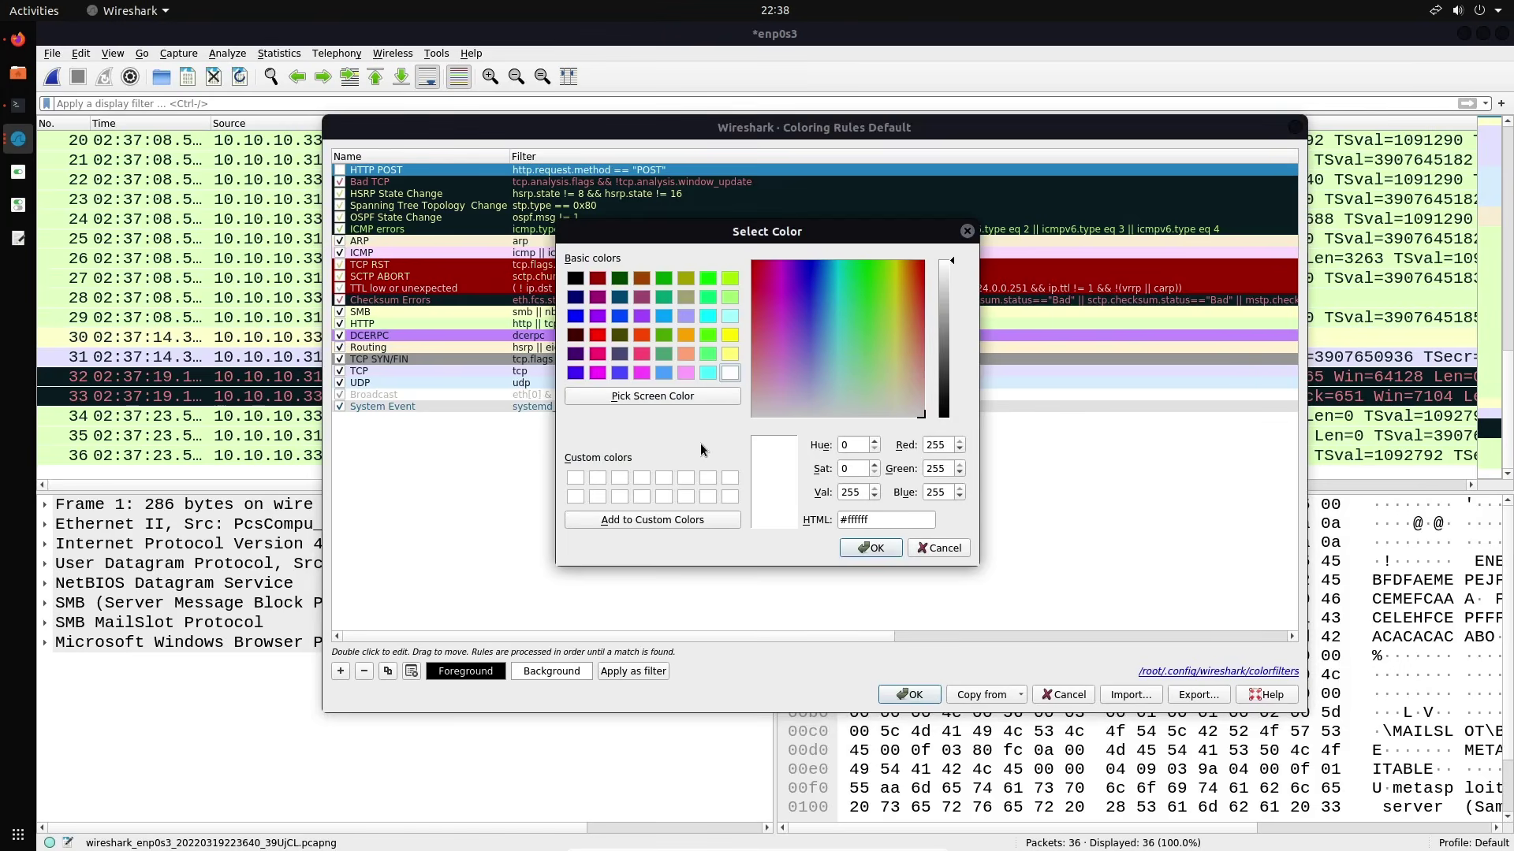
pyautogui.click(598, 352)
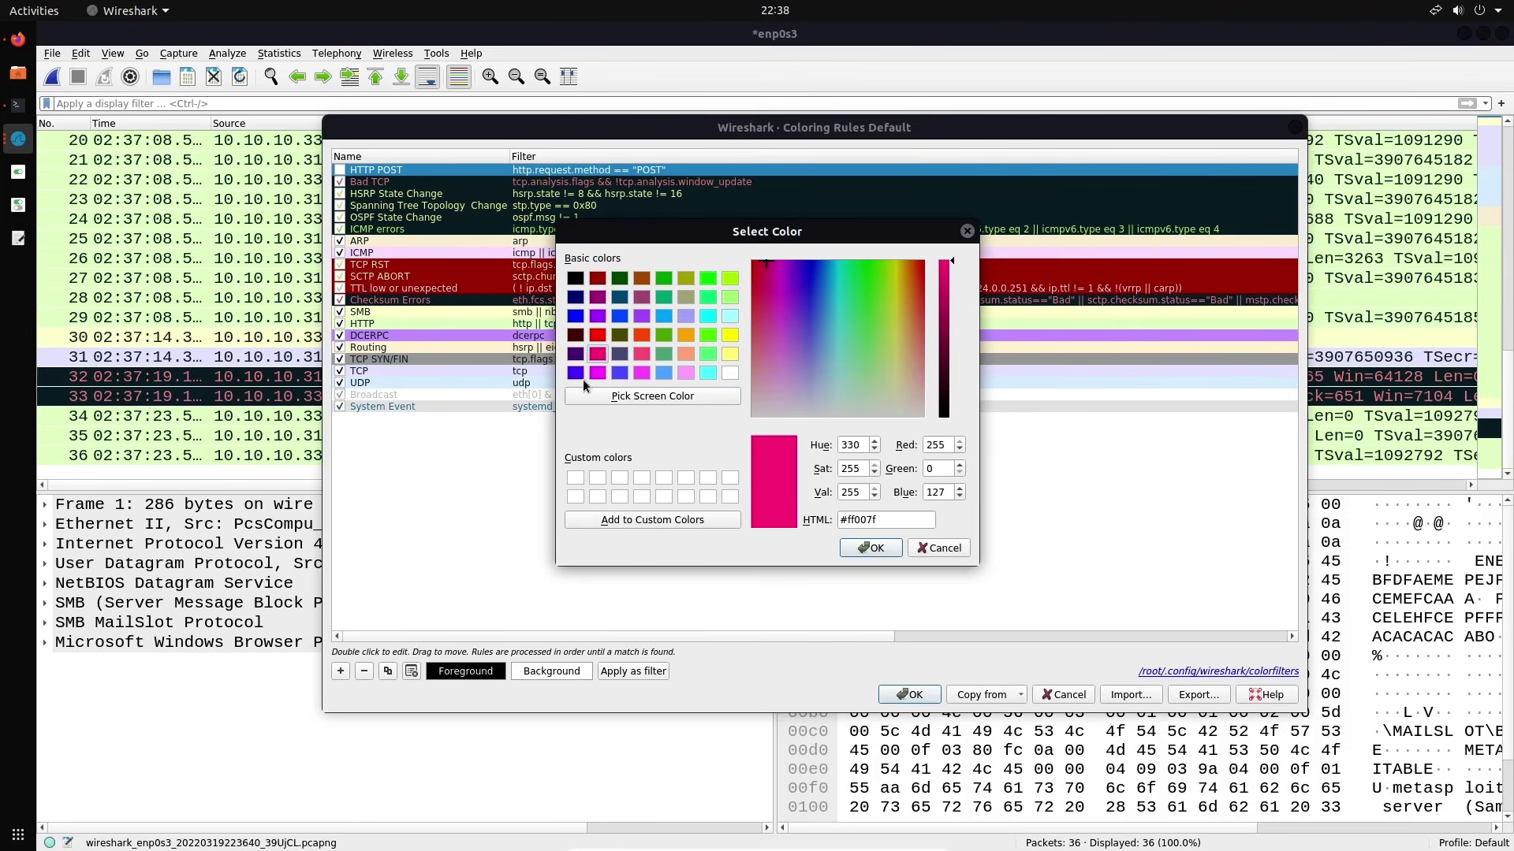
pyautogui.click(870, 547)
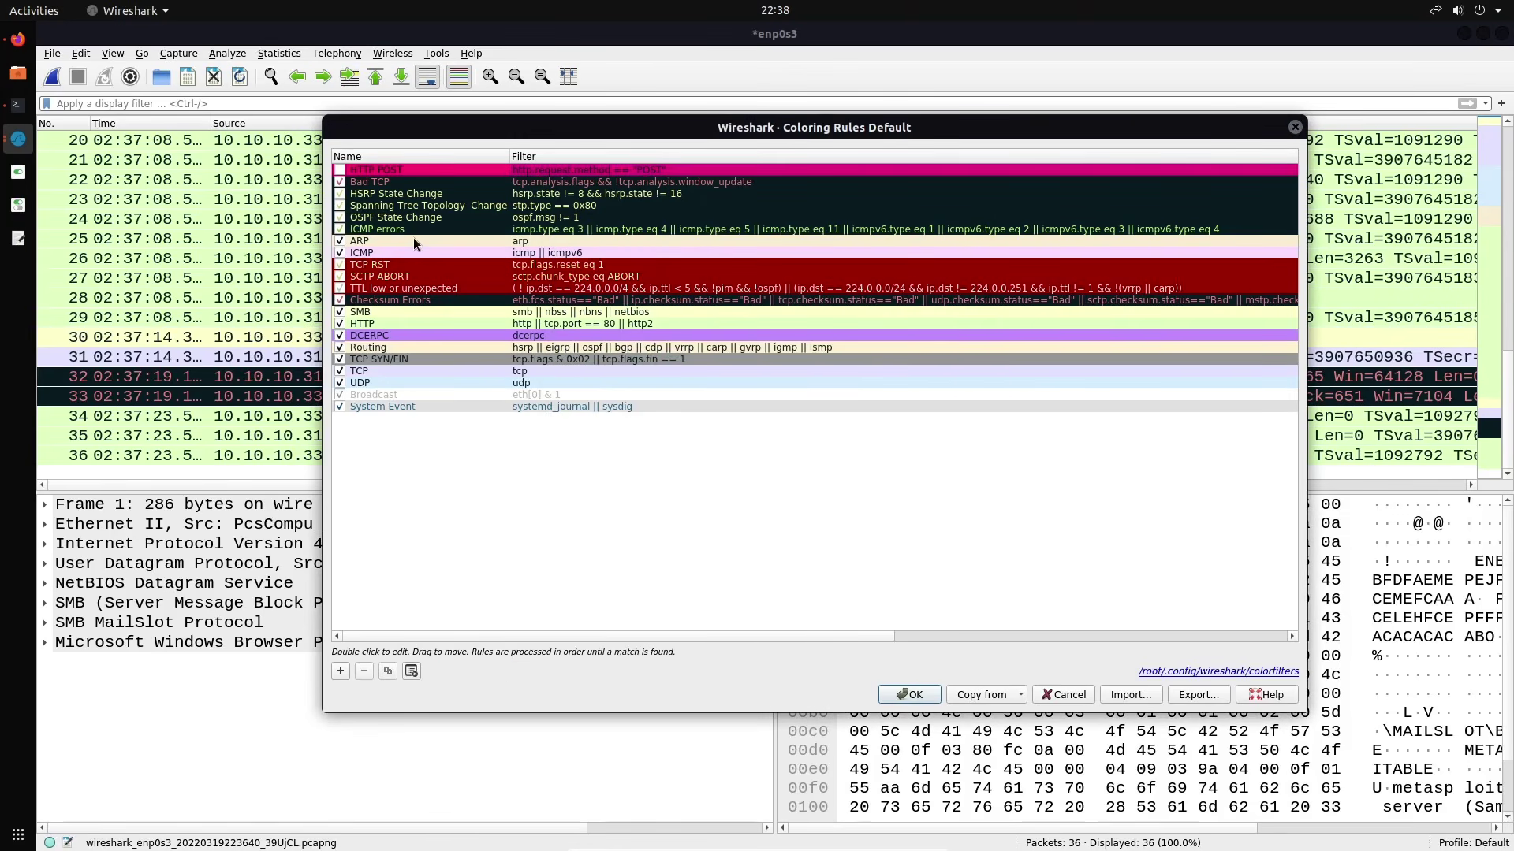
pyautogui.click(340, 169)
pyautogui.click(909, 694)
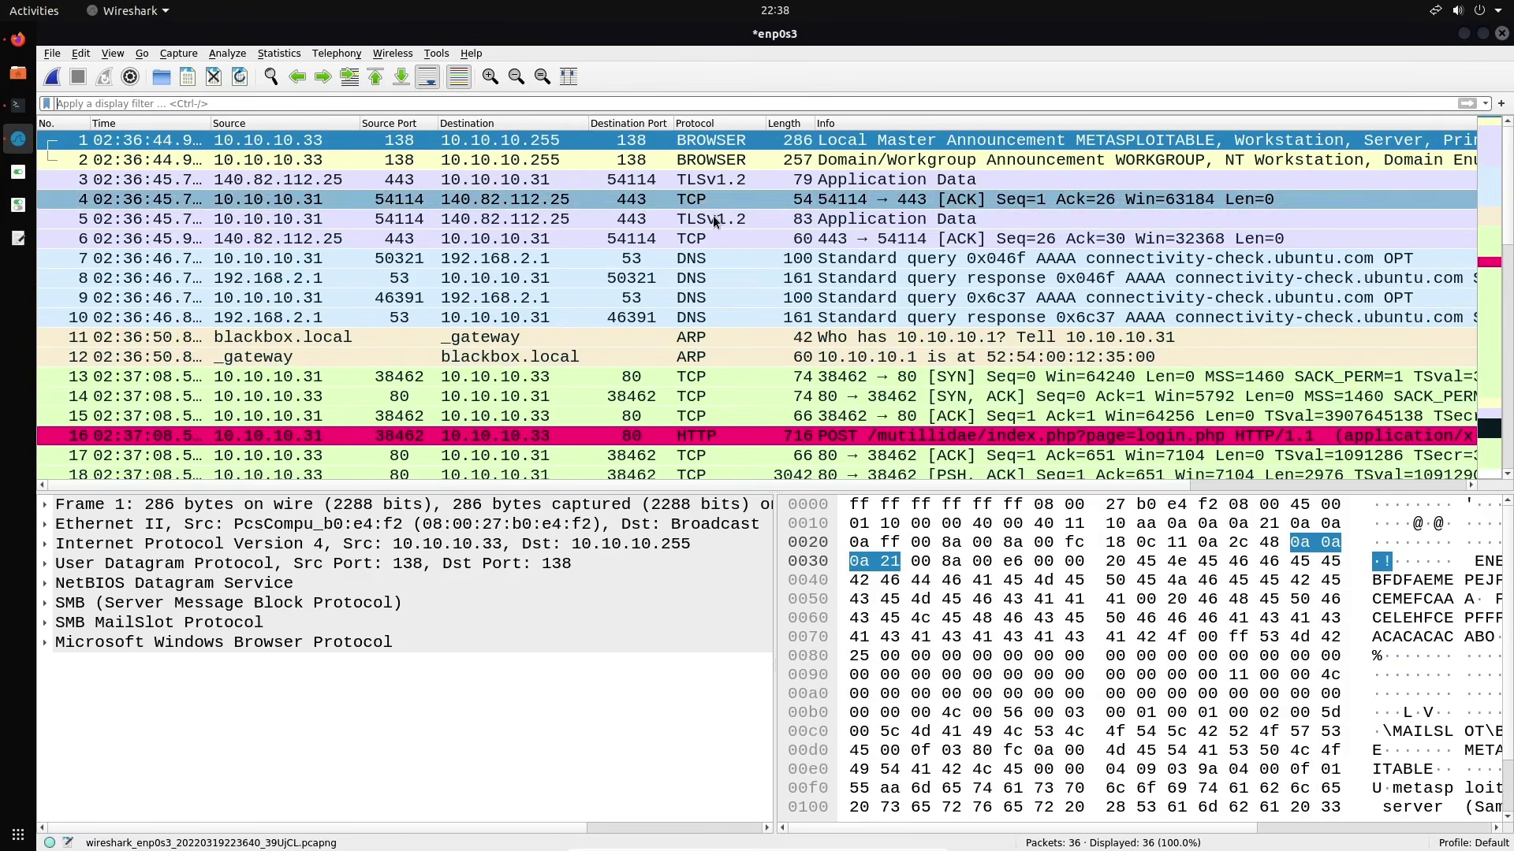
# Follow the TCP stream of POST packet 16 and highlight the cleartext form credentials line
pyautogui.scroll(-3, 656, 262)
pyautogui.scroll(3, 655, 304)
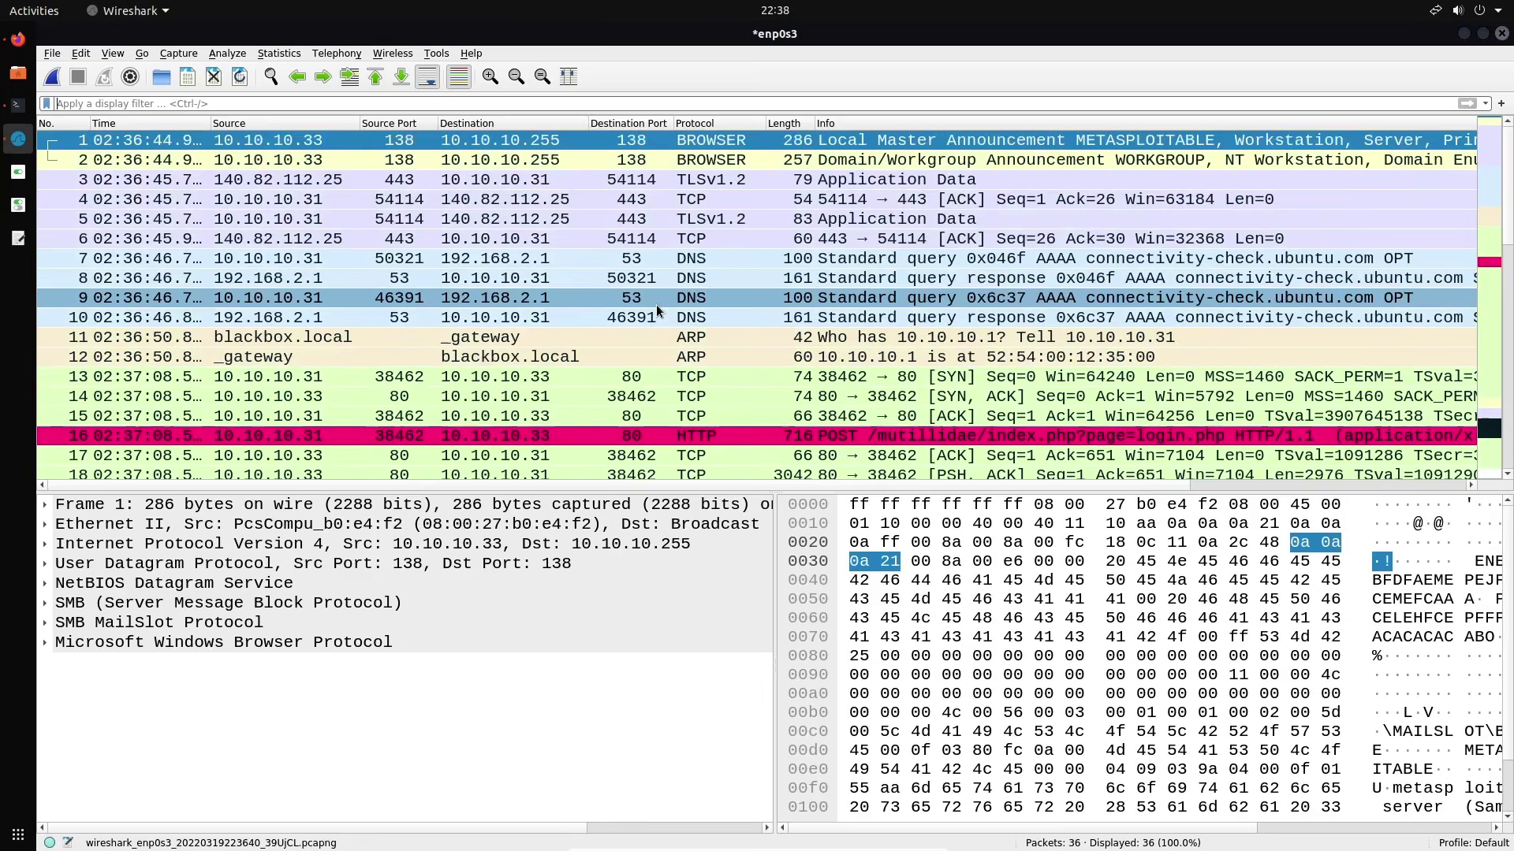
pyautogui.scroll(-7, 656, 304)
pyautogui.scroll(7, 656, 304)
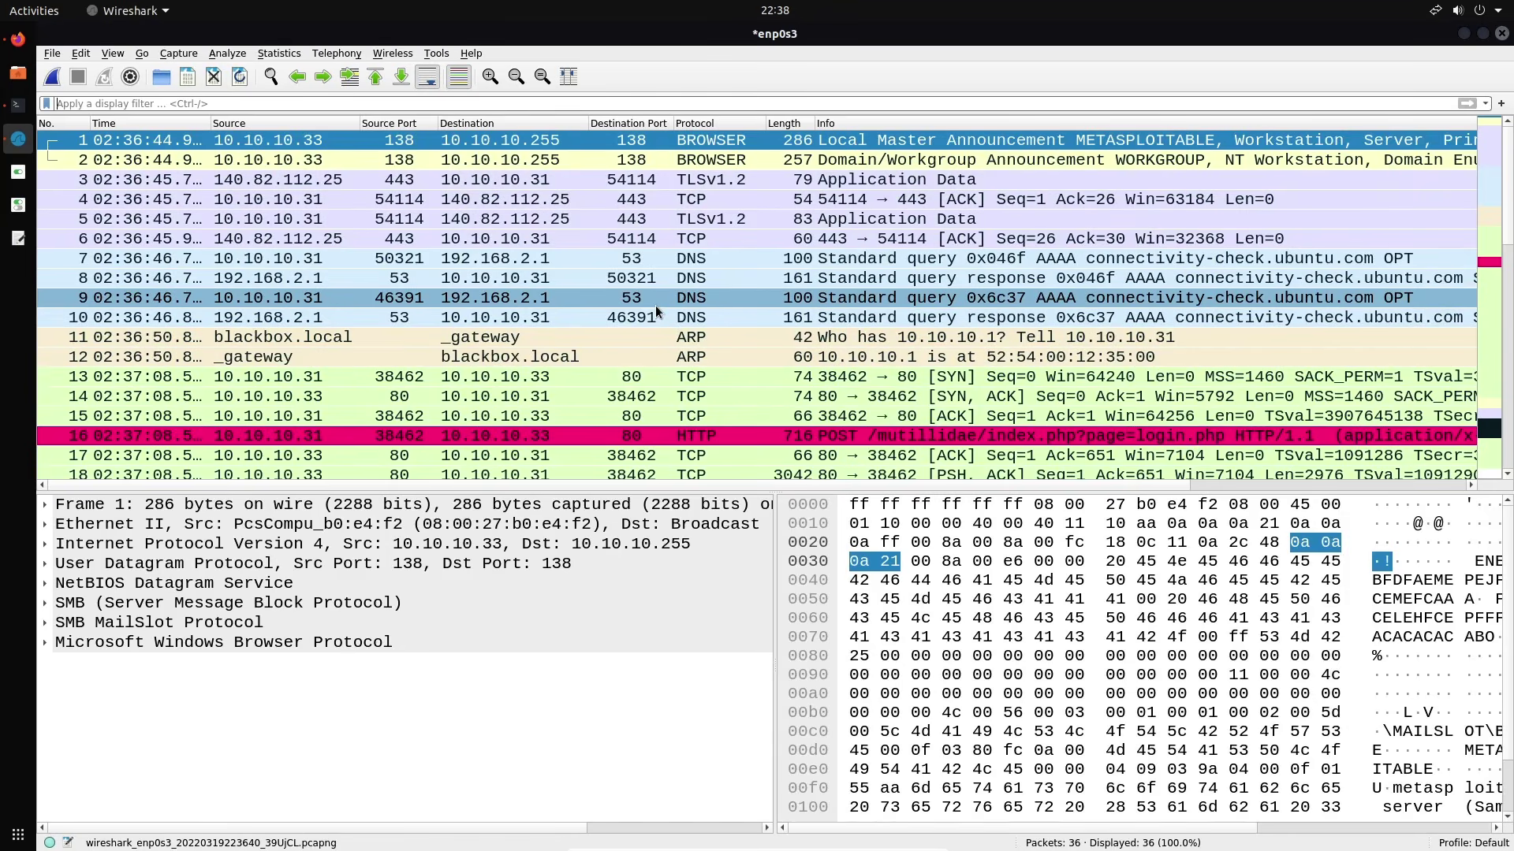
pyautogui.rightClick(585, 436)
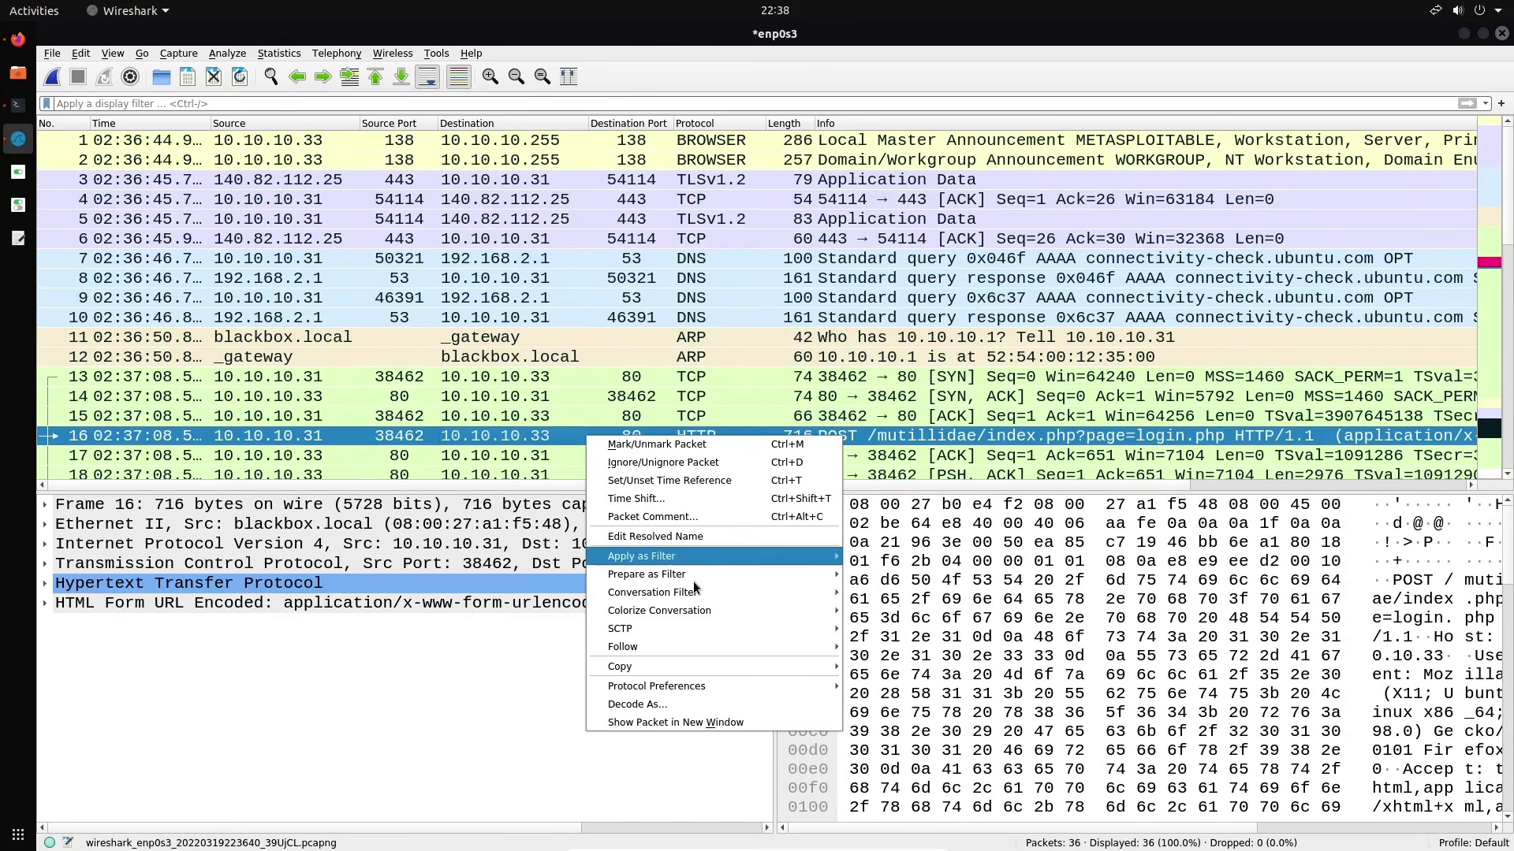
pyautogui.moveTo(654, 645)
pyautogui.click(916, 644)
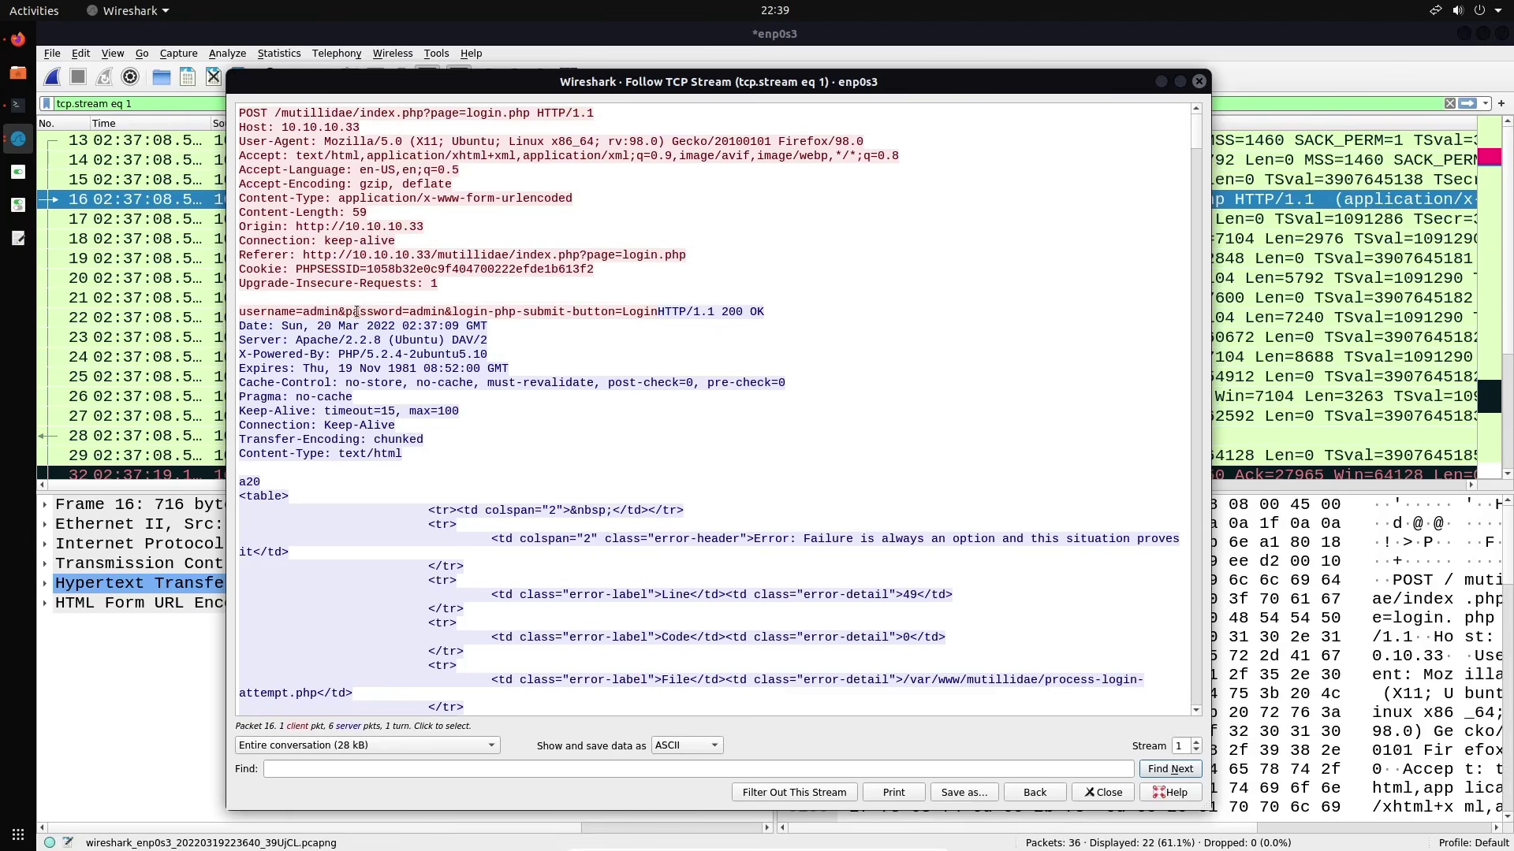
pyautogui.moveTo(310, 312); pyautogui.dragTo(781, 312)
pyautogui.click(782, 317)
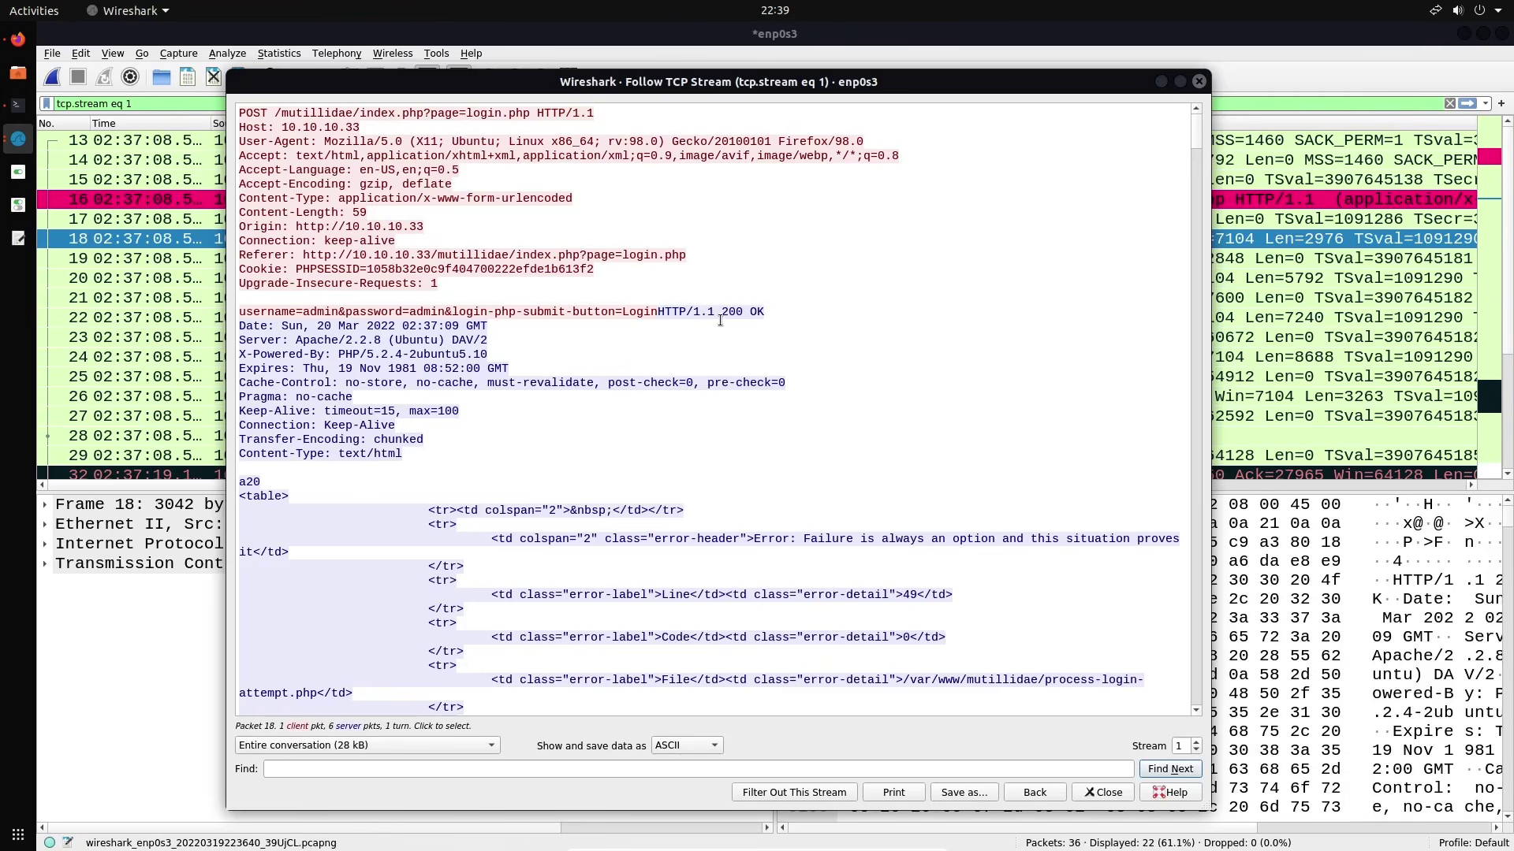
# Close the stream view and expand frame 18's TCP header to check window size scaling
pyautogui.click(1200, 82)
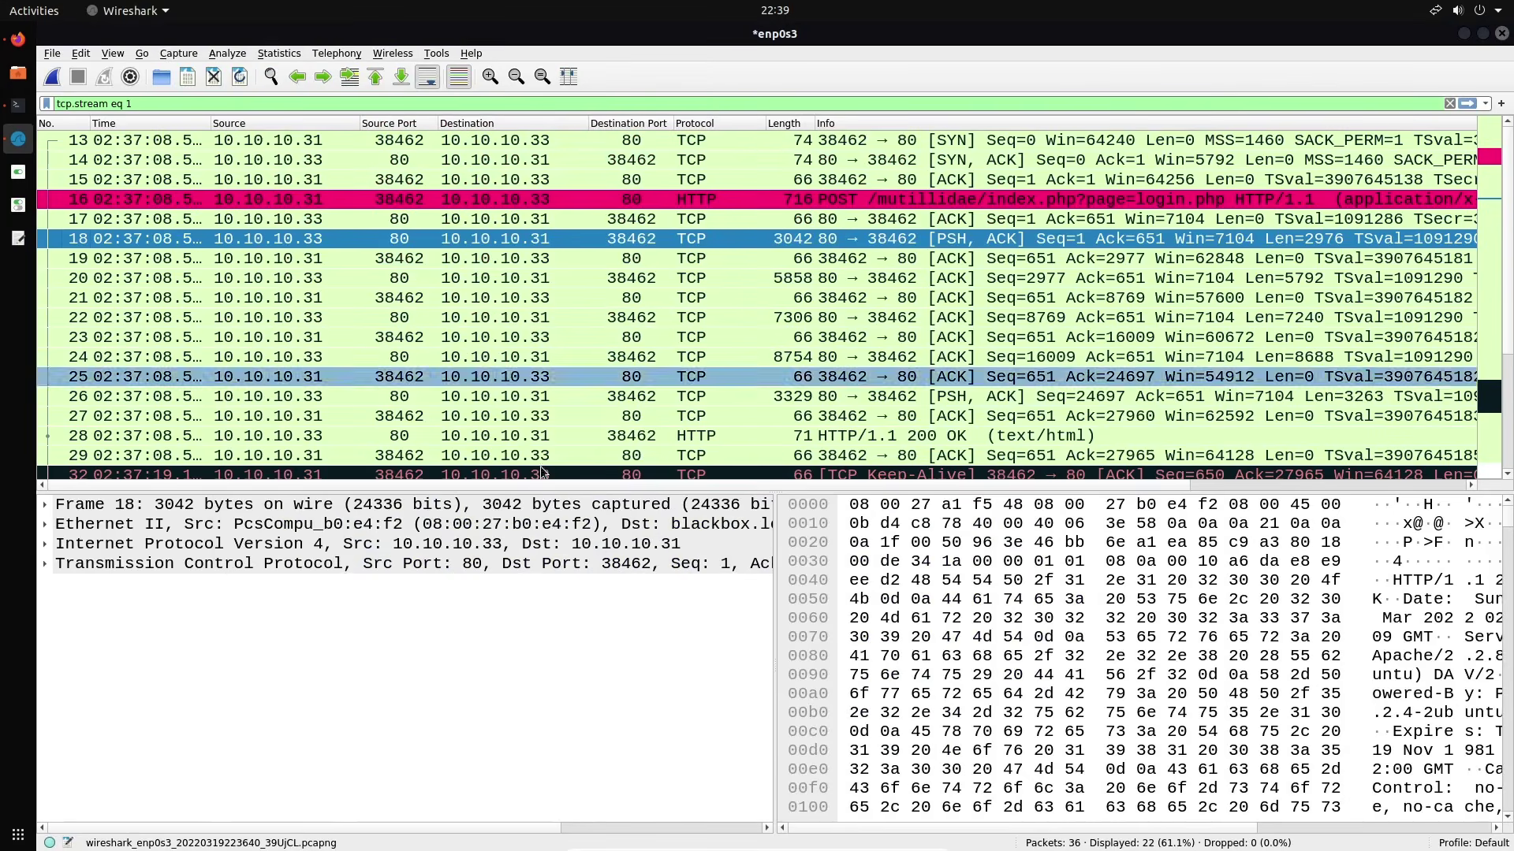
pyautogui.click(120, 566)
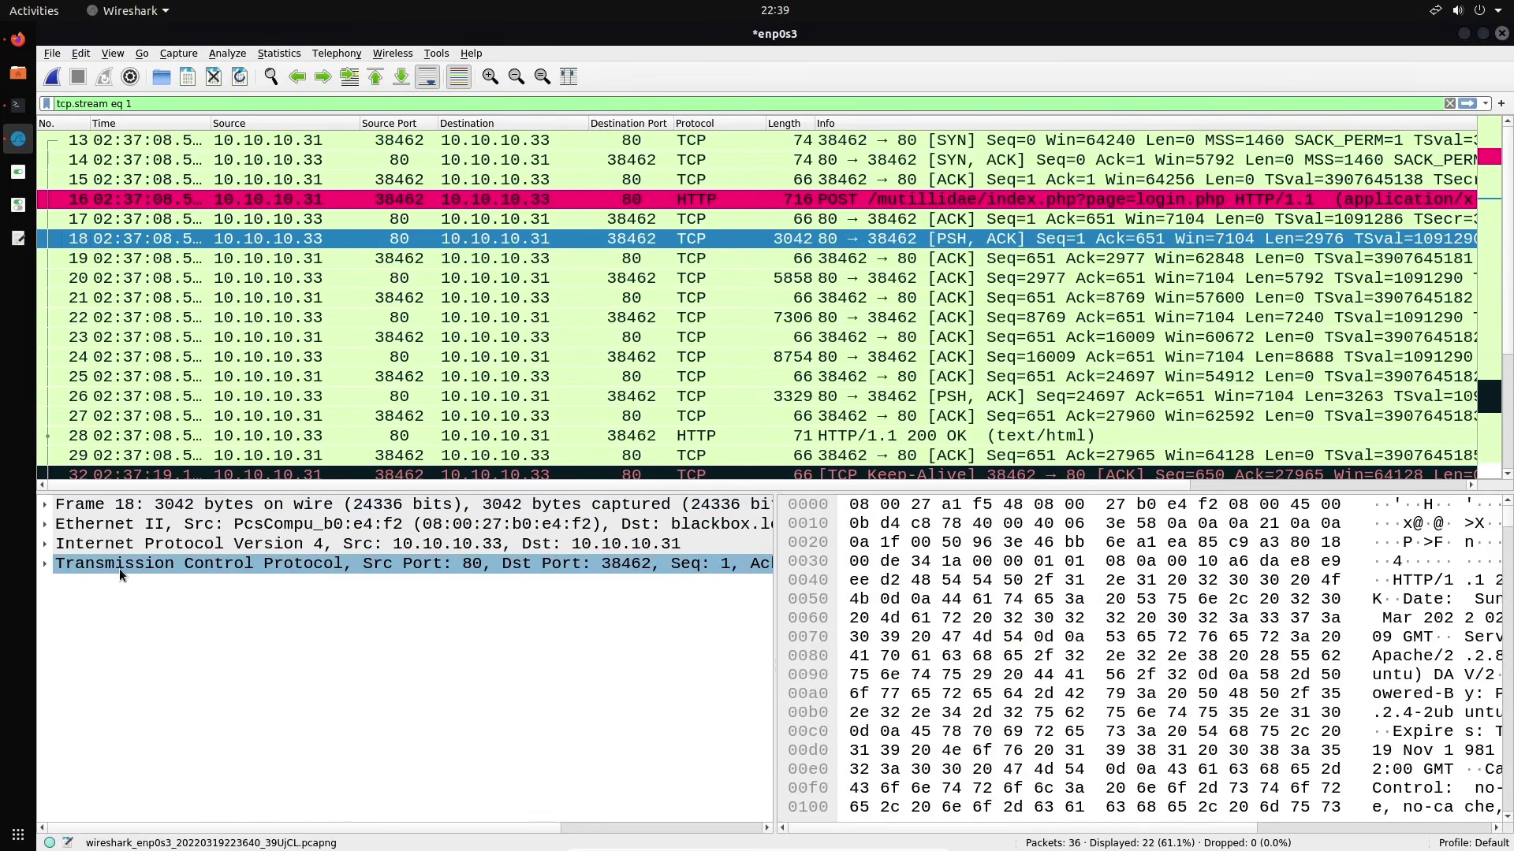
pyautogui.click(45, 564)
pyautogui.scroll(-4, 353, 621)
pyautogui.click(354, 623)
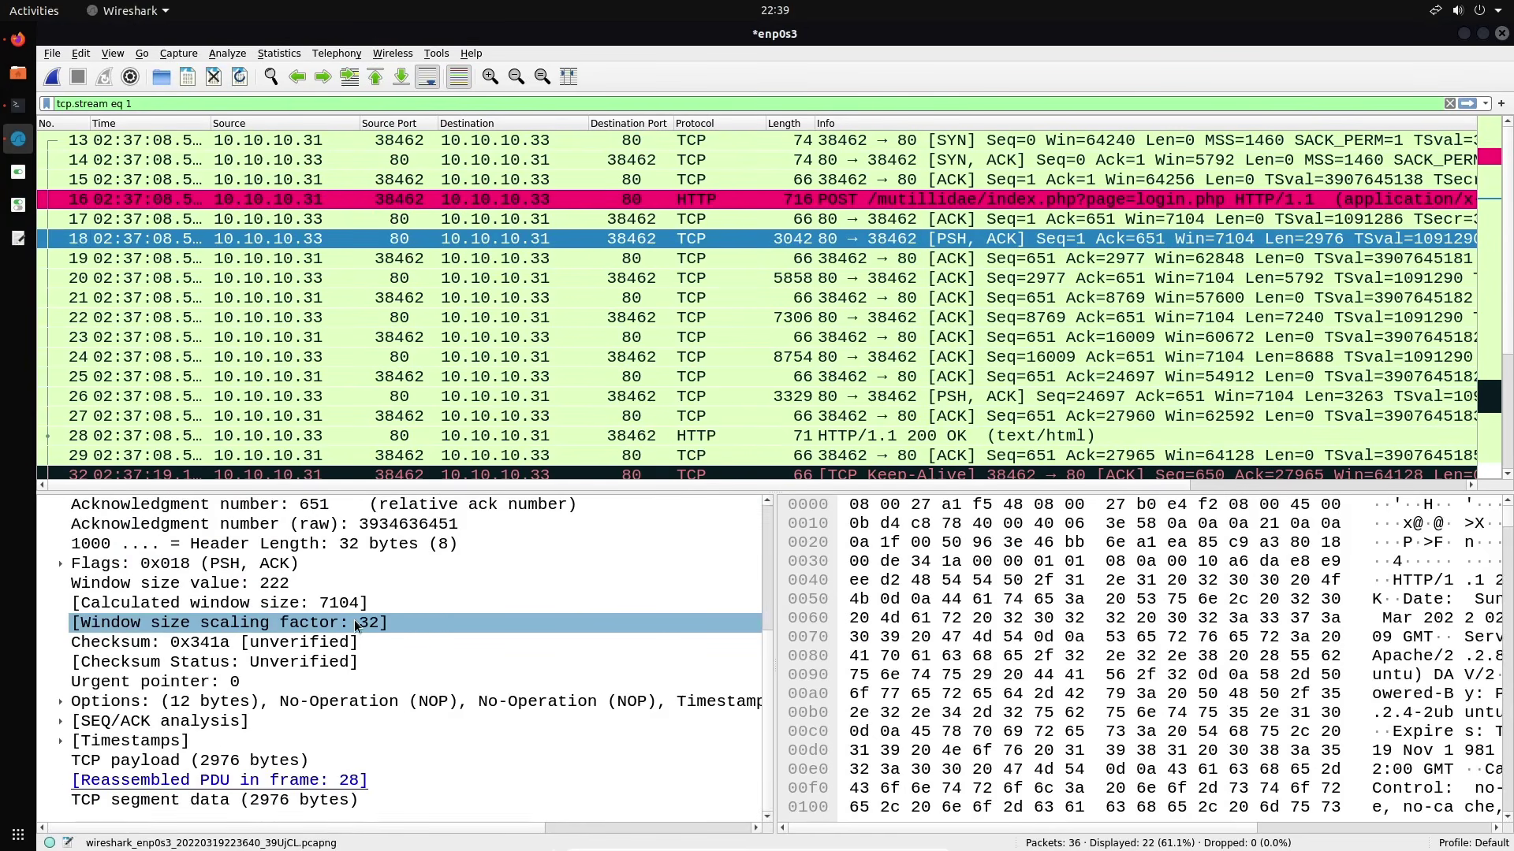
# Select POST frame 16 and expand HTML Form URL Encoded to show the username and password items
pyautogui.click(657, 202)
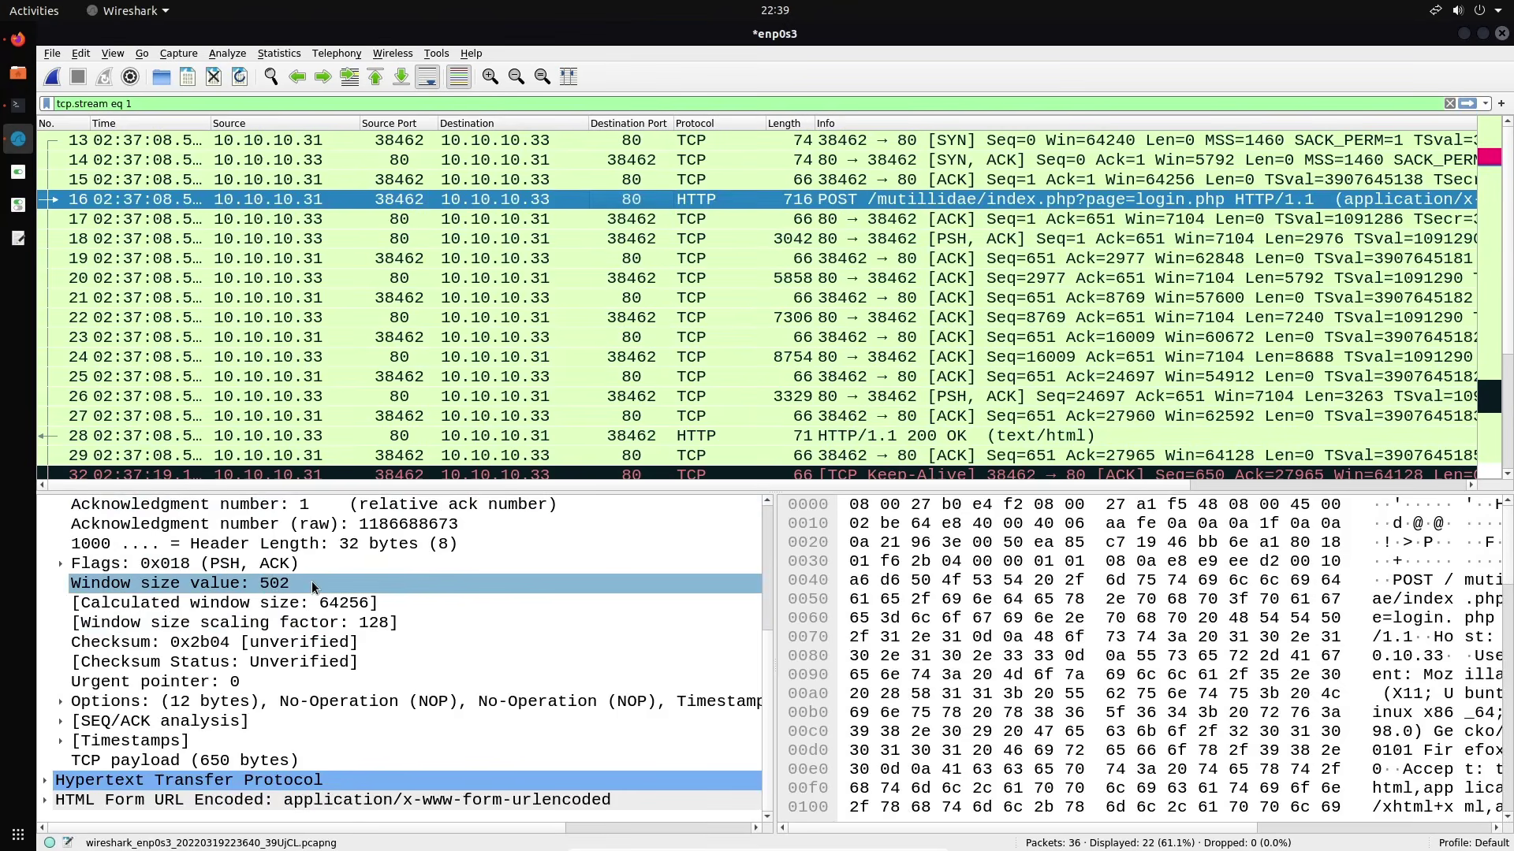
pyautogui.click(49, 798)
pyautogui.scroll(-1, 293, 713)
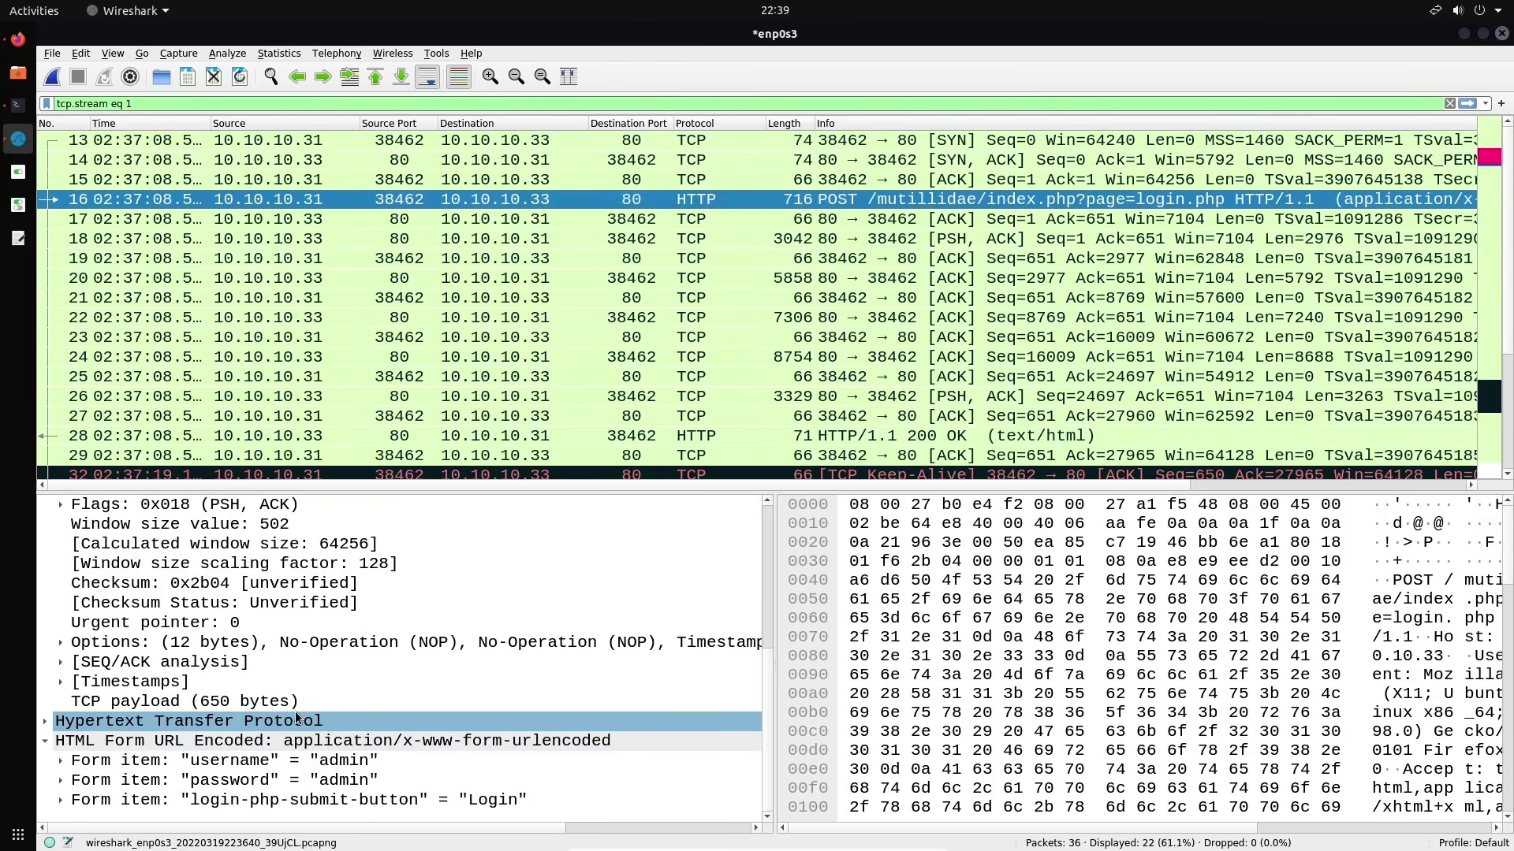
pyautogui.click(297, 761)
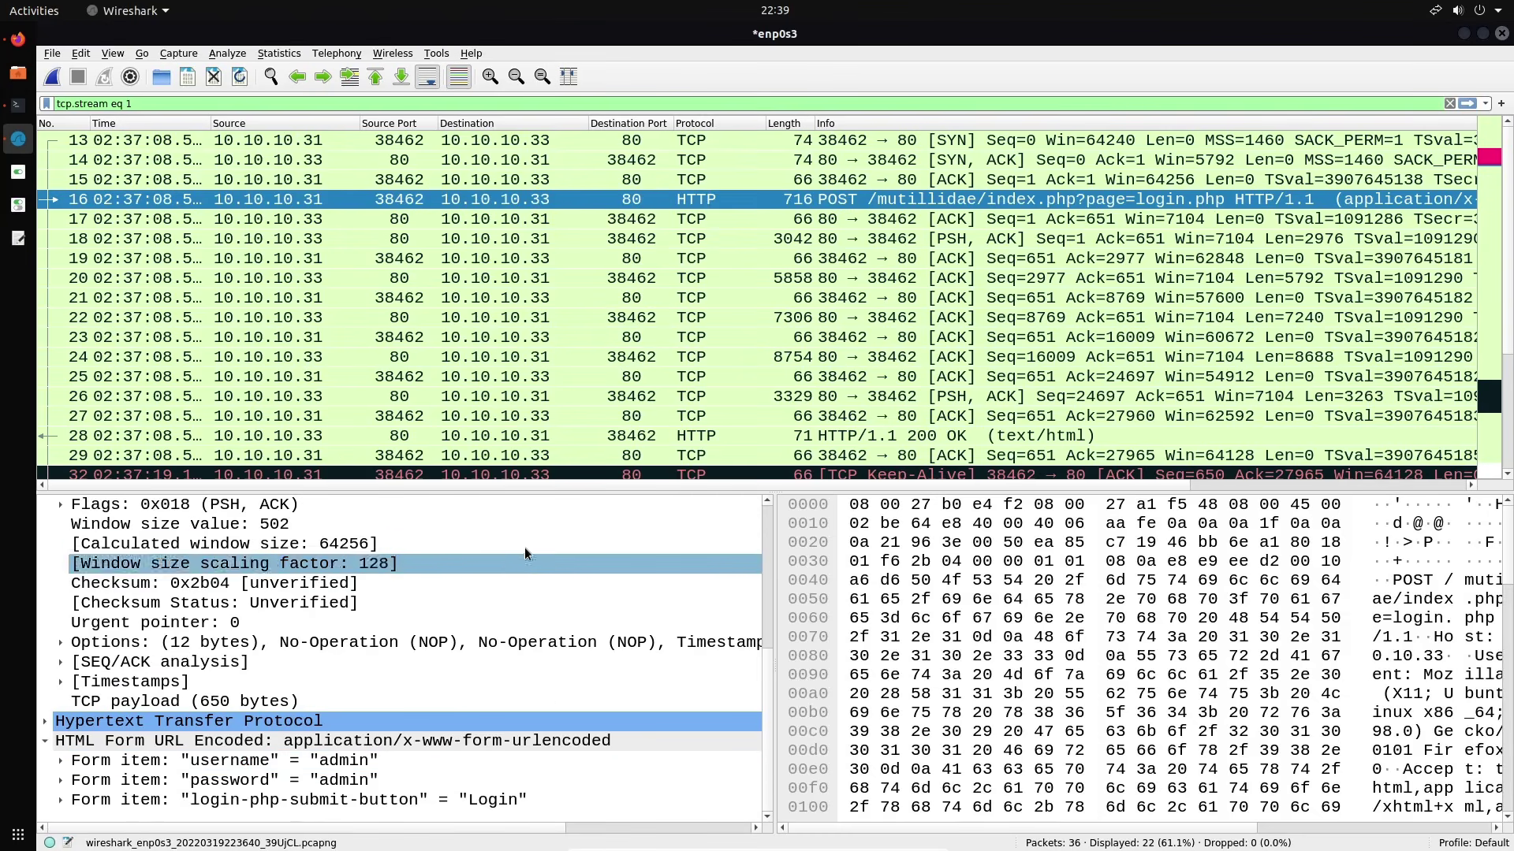
pyautogui.scroll(-2, 560, 337)
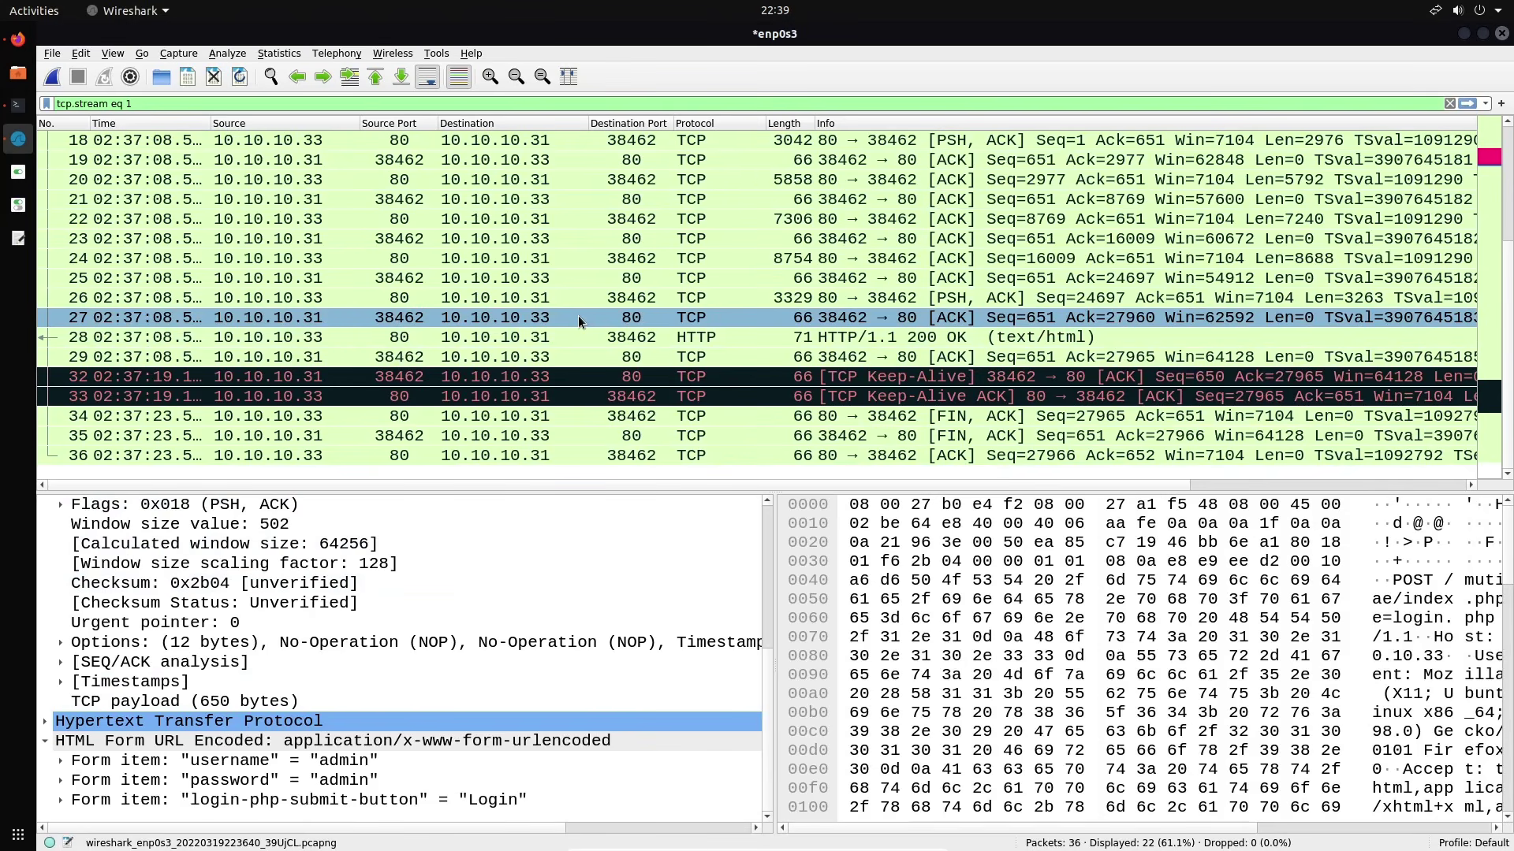
pyautogui.scroll(1, 579, 319)
pyautogui.click(552, 159)
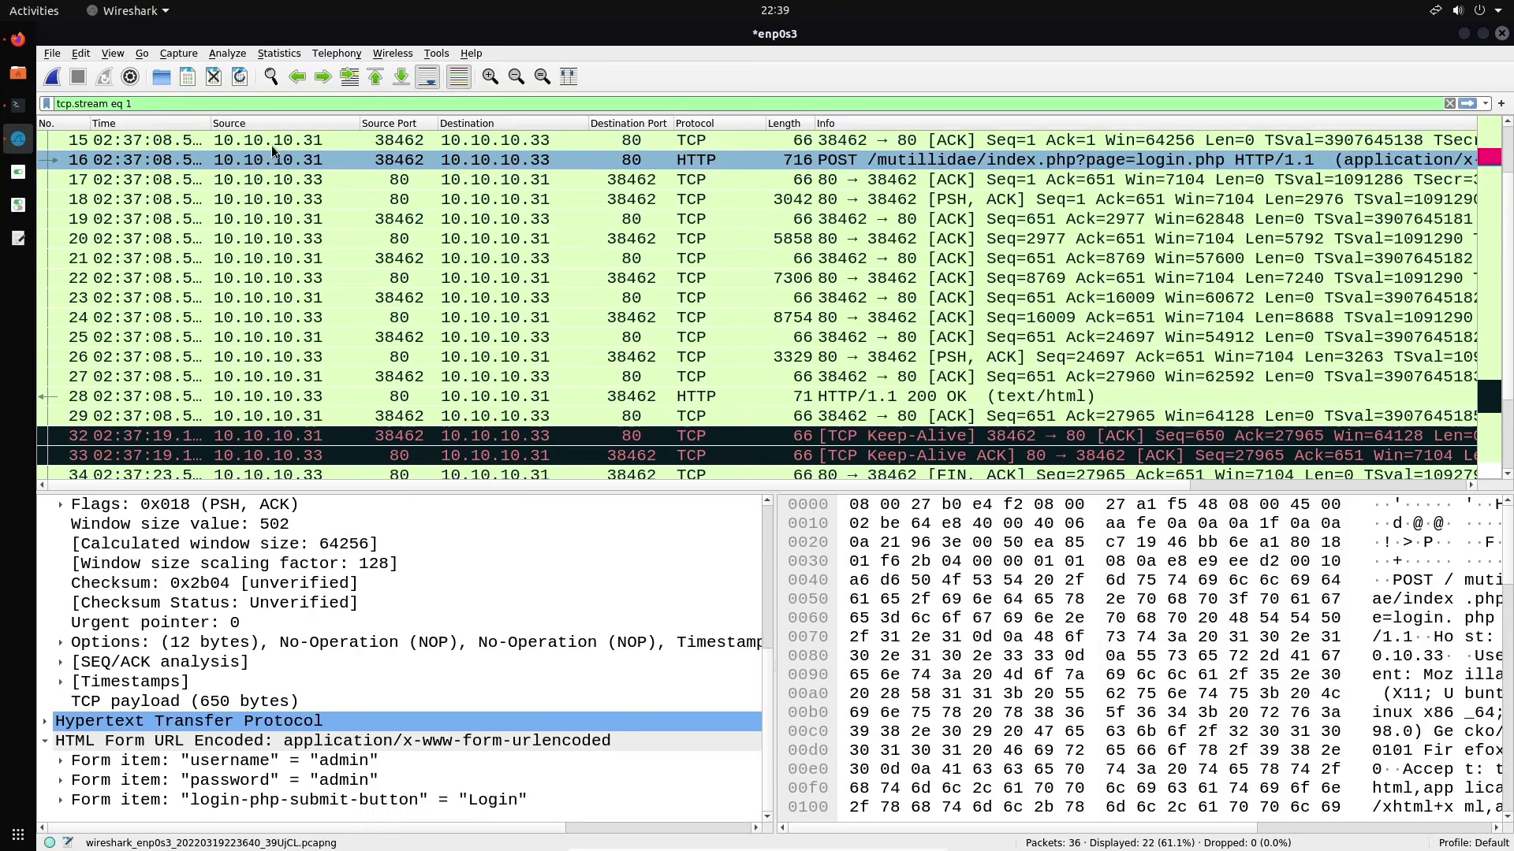
# Delete the HTTP POST coloring rule and save the coloring rules
pyautogui.click(113, 53)
pyautogui.click(181, 370)
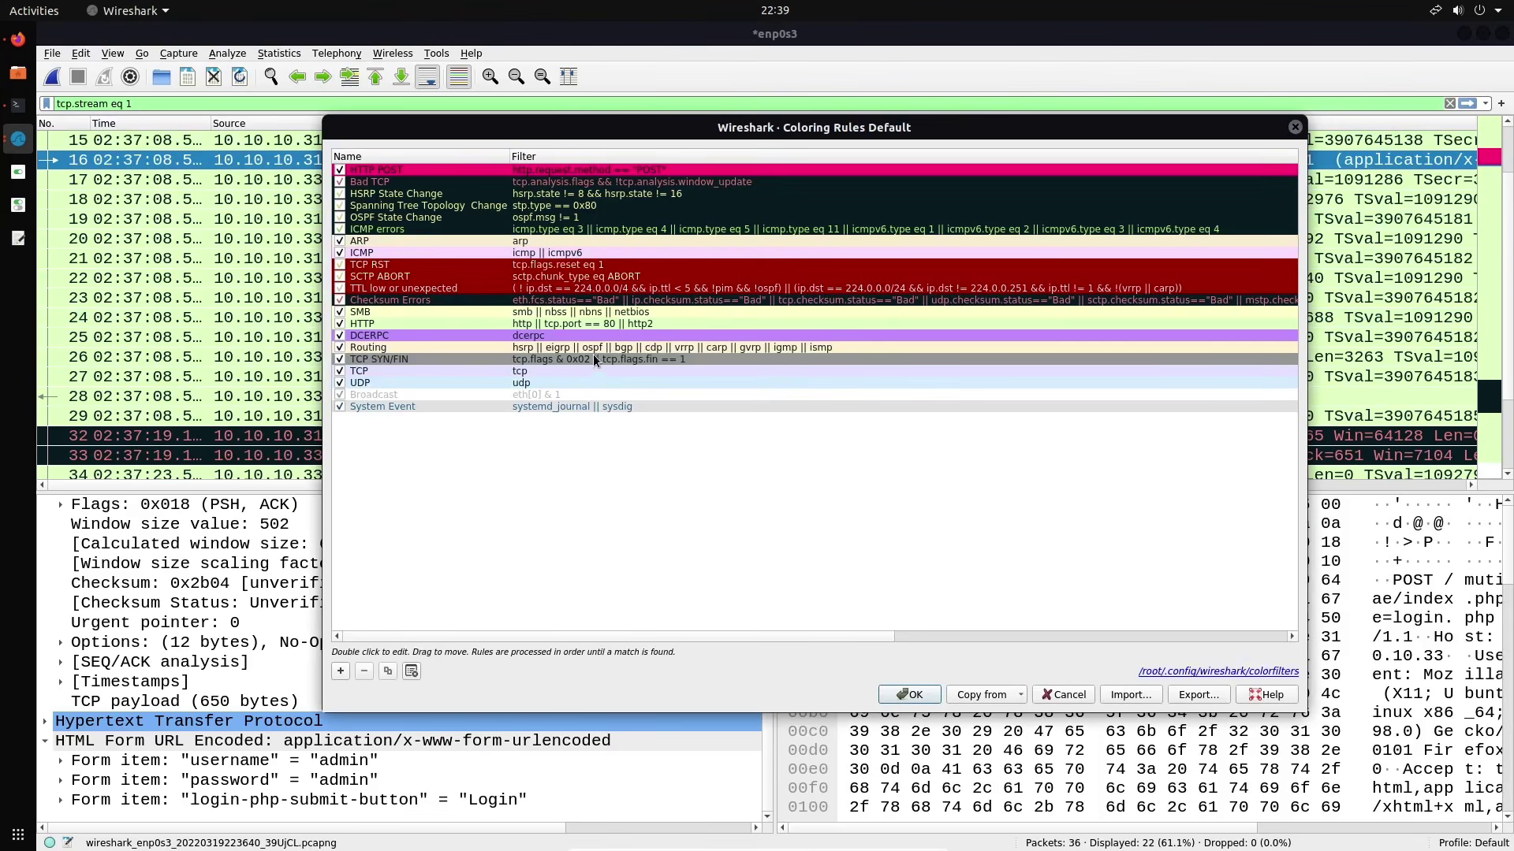
pyautogui.click(358, 172)
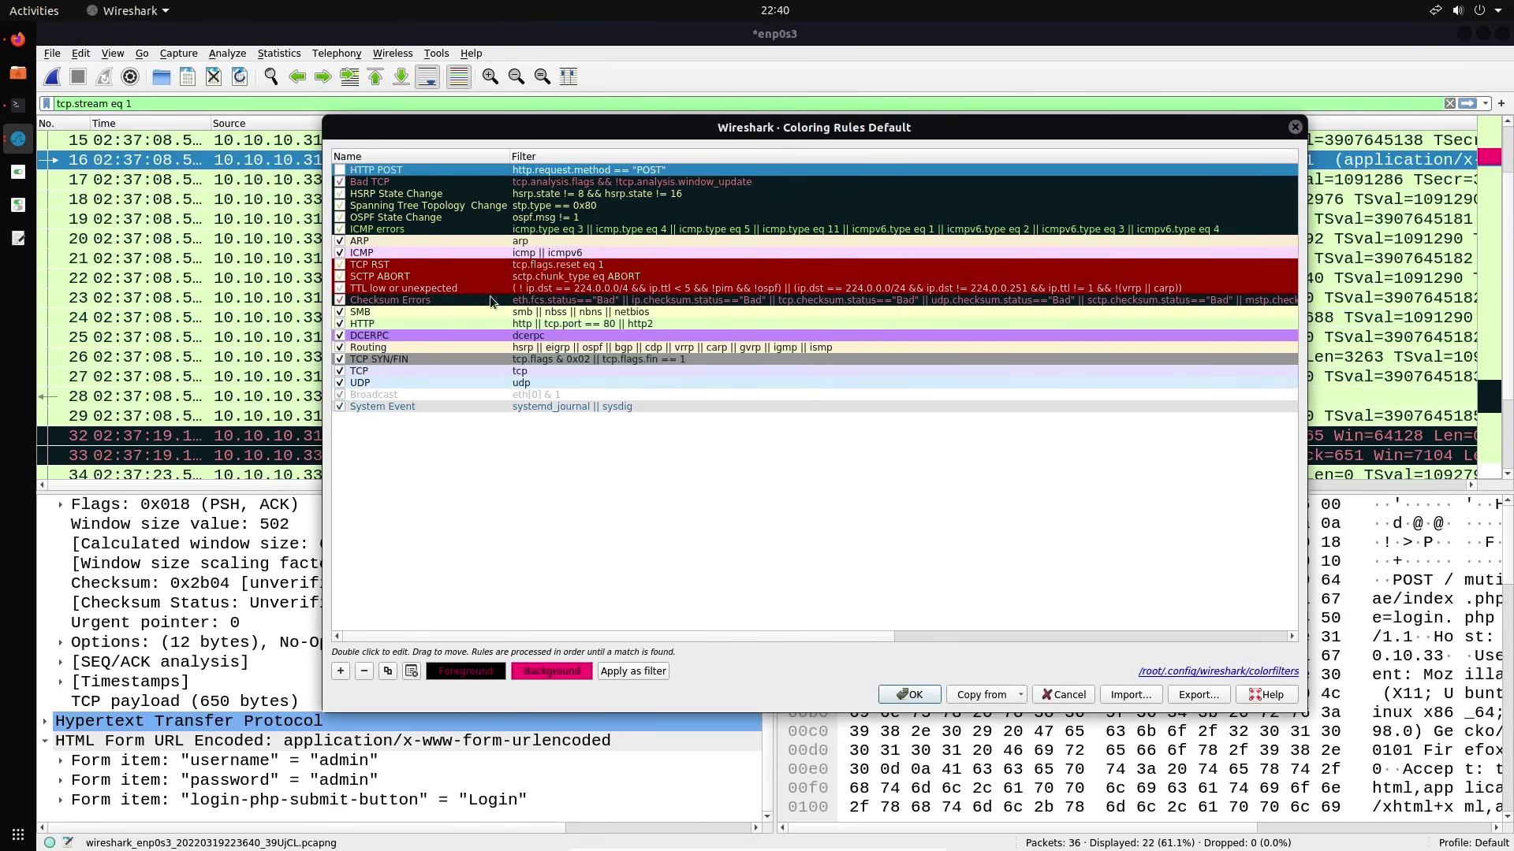
pyautogui.click(365, 671)
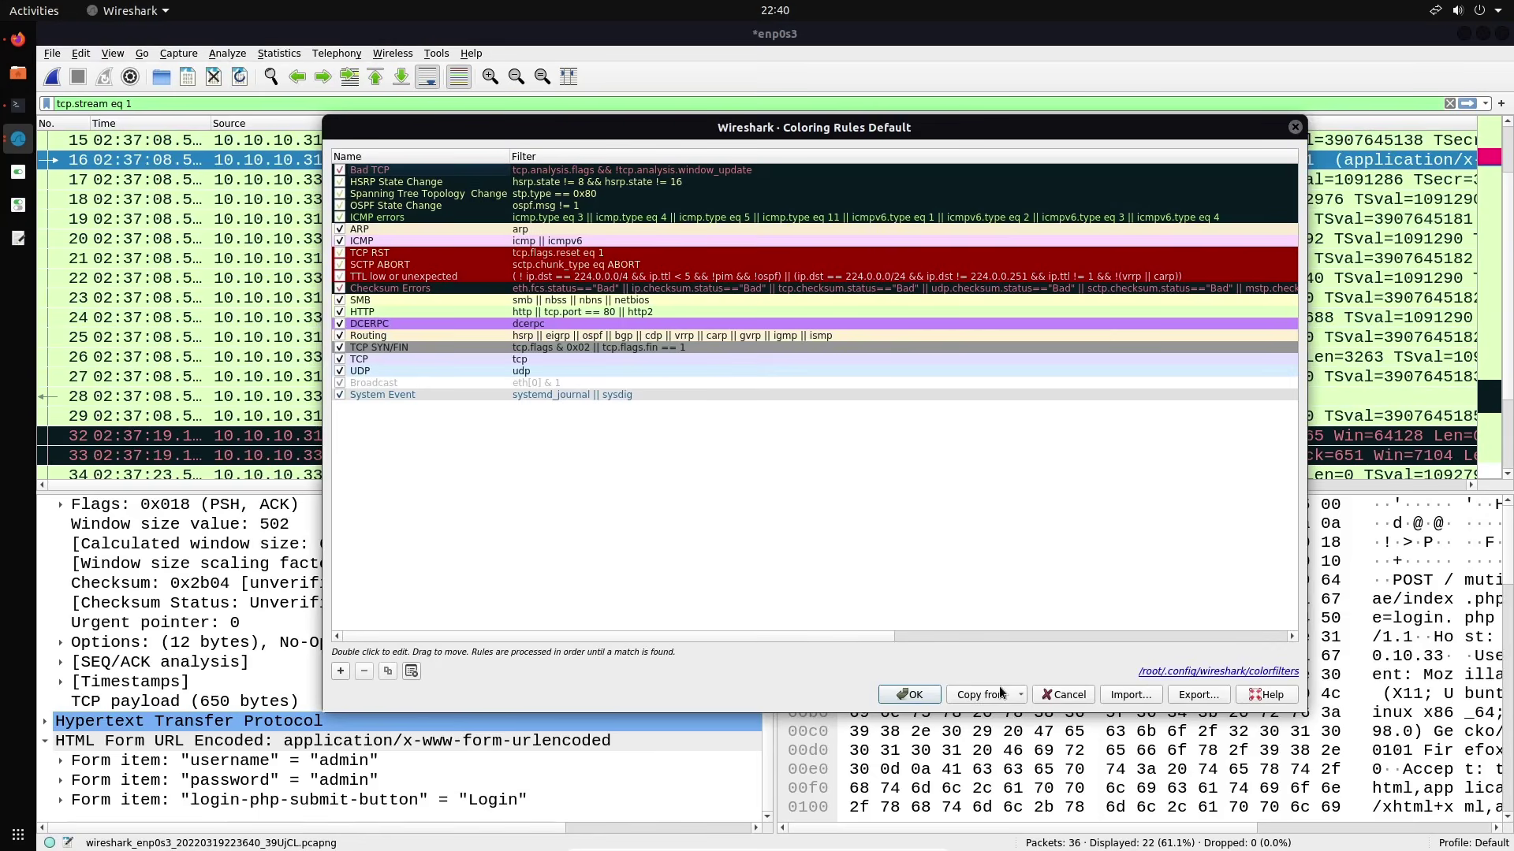
pyautogui.click(910, 695)
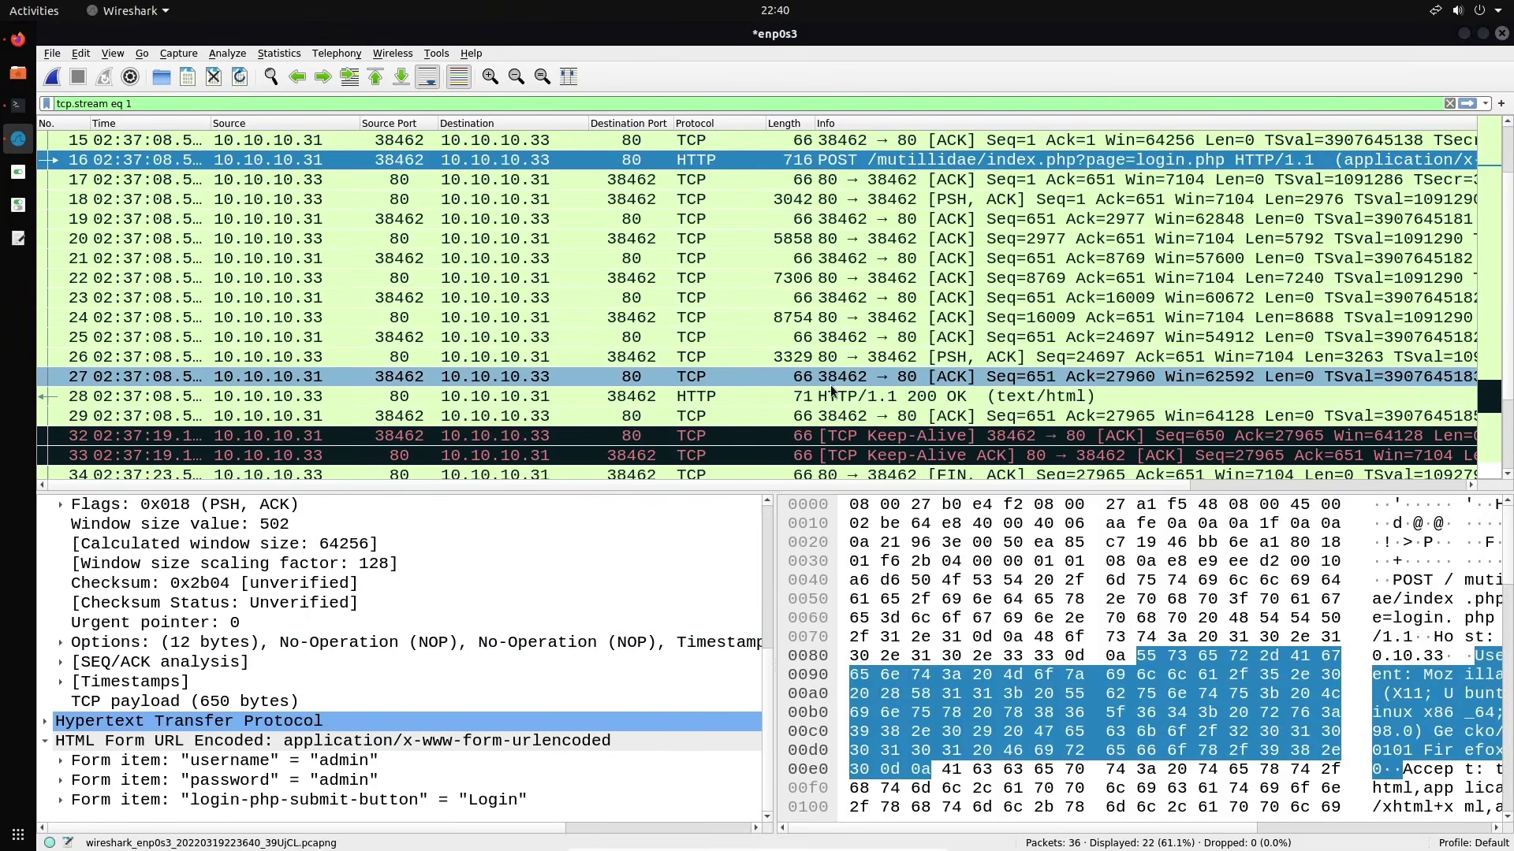
pyautogui.scroll(-1, 750, 287)
pyautogui.scroll(2, 750, 280)
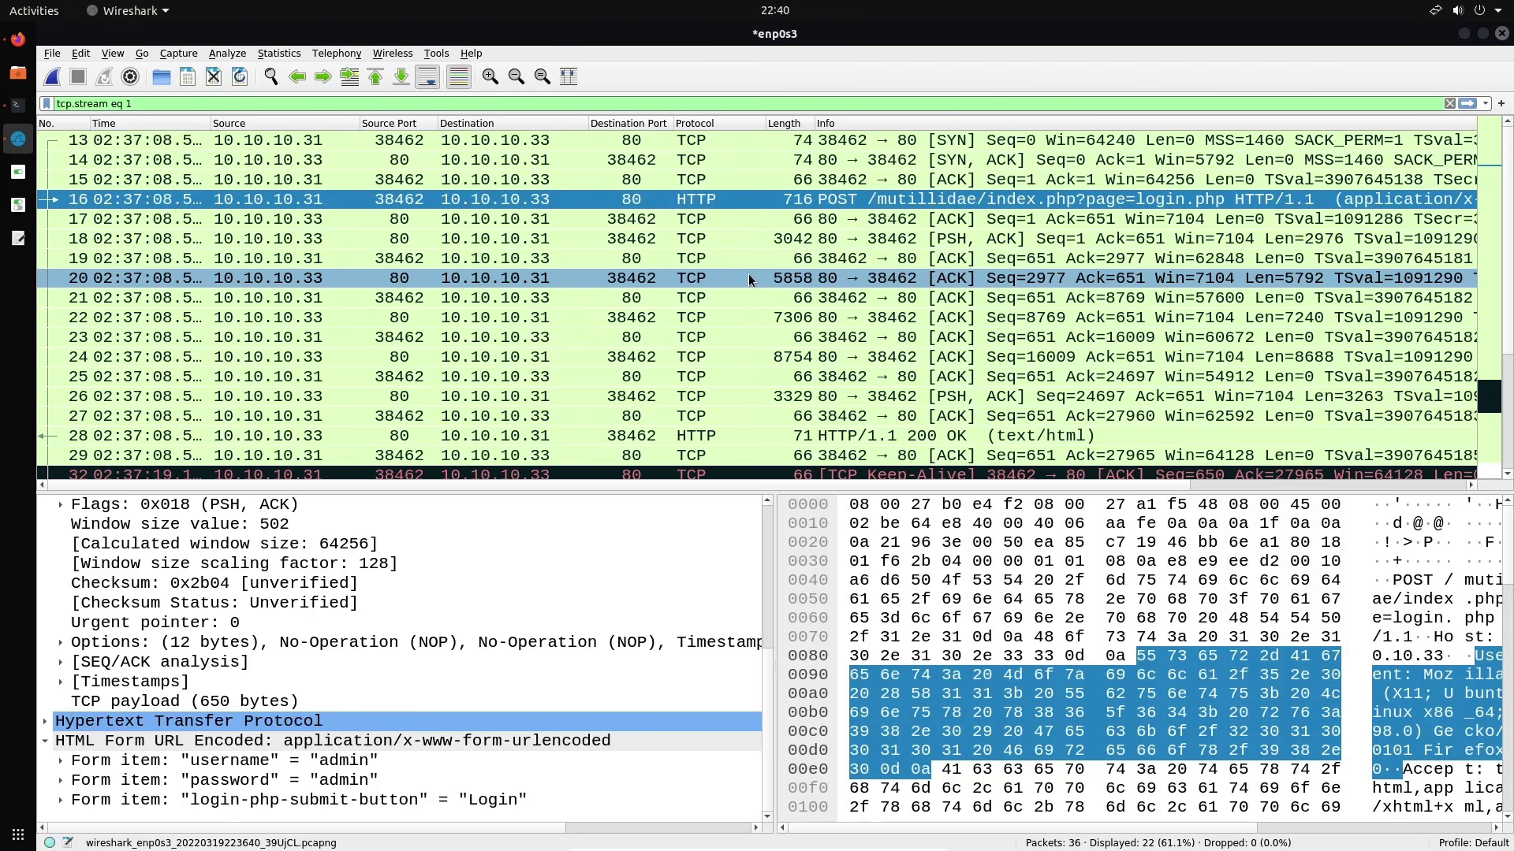
pyautogui.scroll(-1, 749, 279)
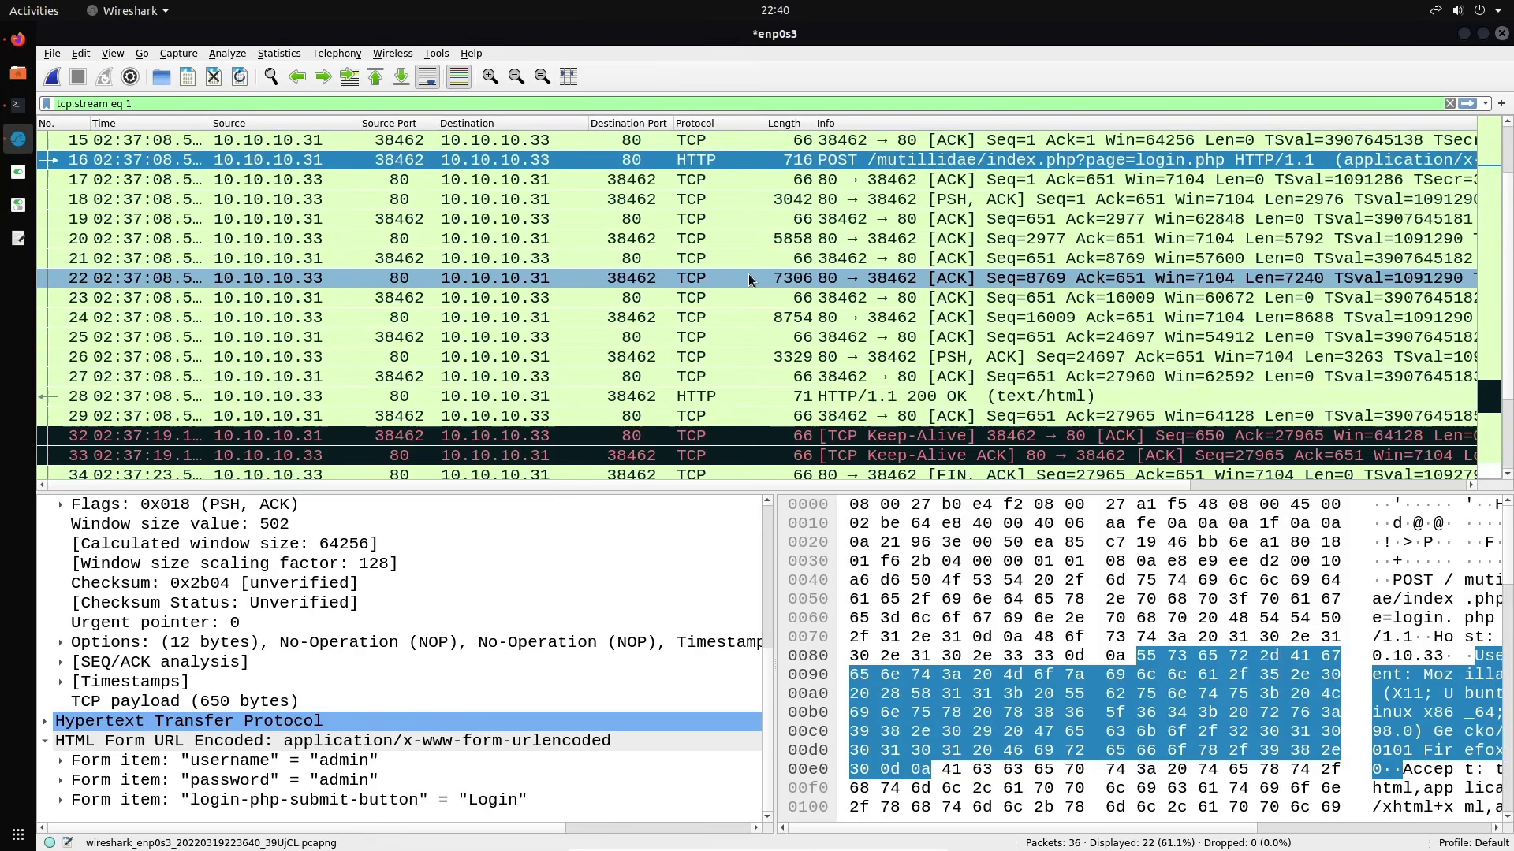
pyautogui.scroll(1, 717, 281)
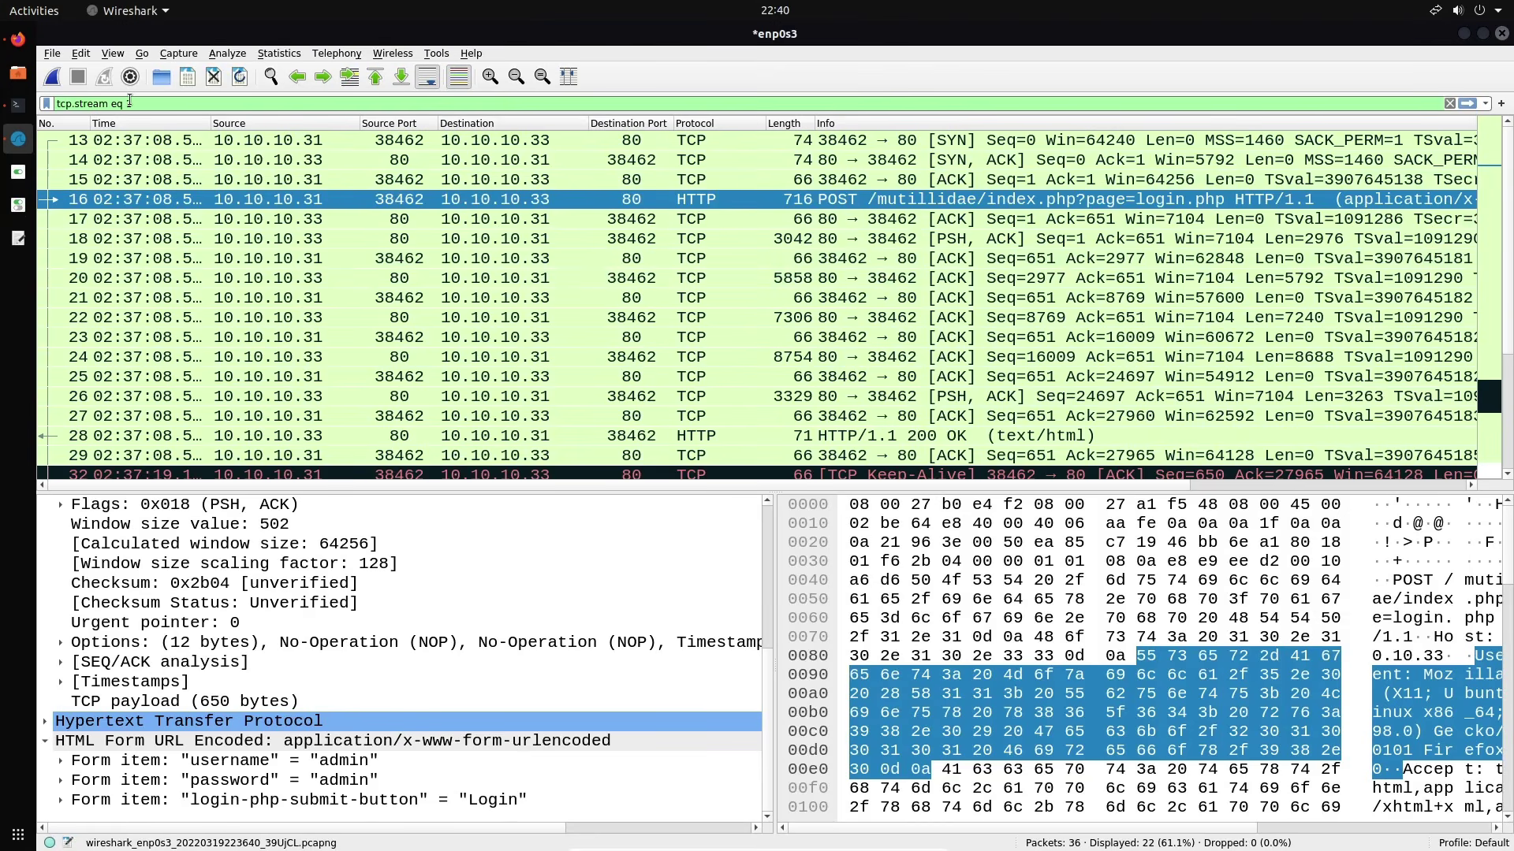
# Clear the tcp.stream eq 1 display filter to show all packets
pyautogui.doubleClick(161, 103)
pyautogui.hotkey('ctrl', 'a')
pyautogui.press('BackSpace')
pyautogui.press('Return')
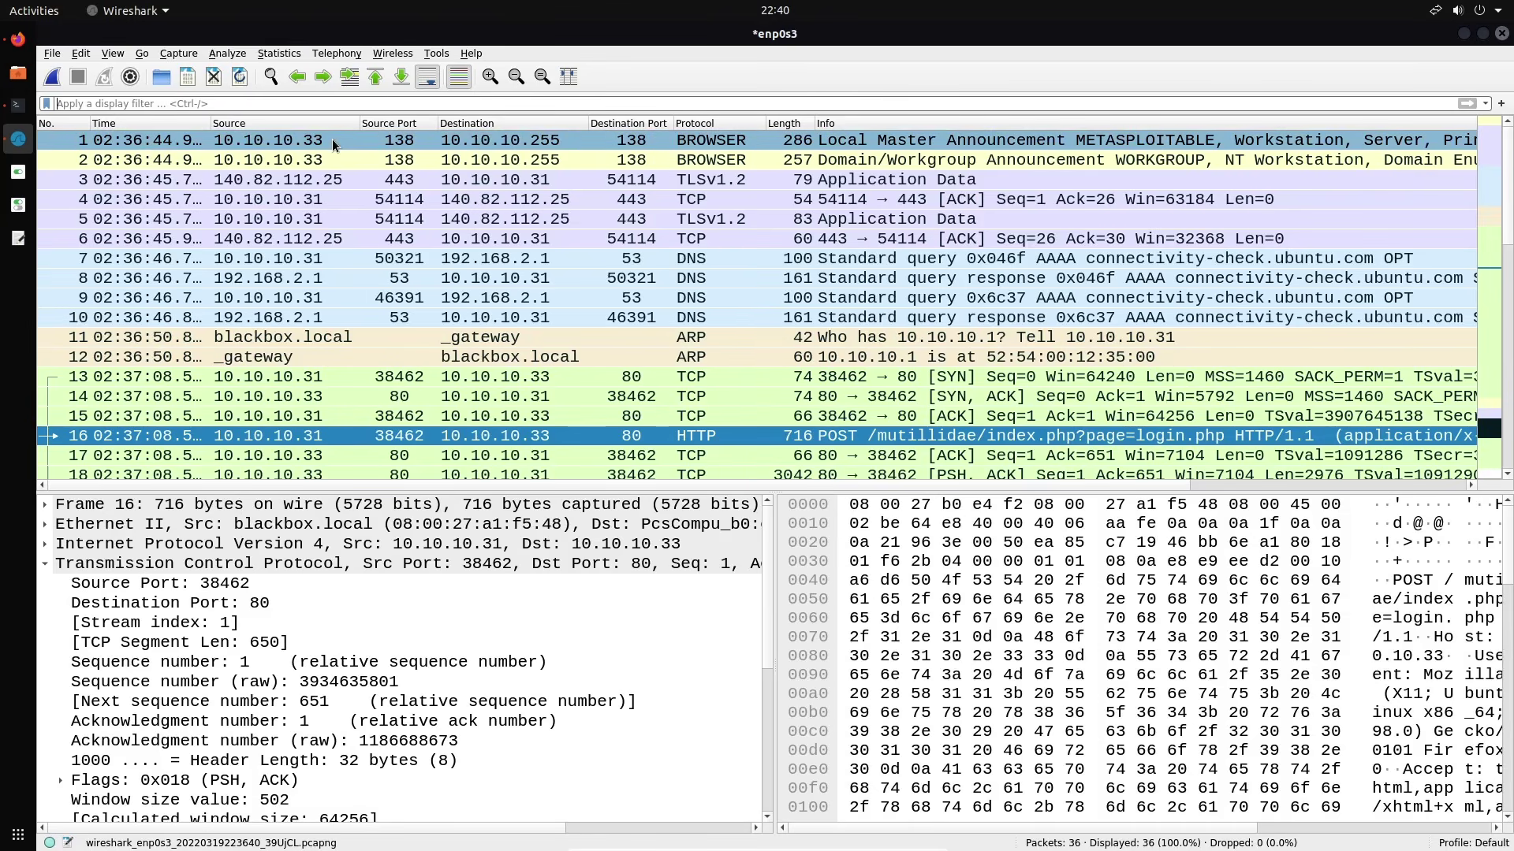
# In Files, run Extract Here on the tutorial zip in the Desktop folder
pyautogui.hotkey('alt', 'Tab')
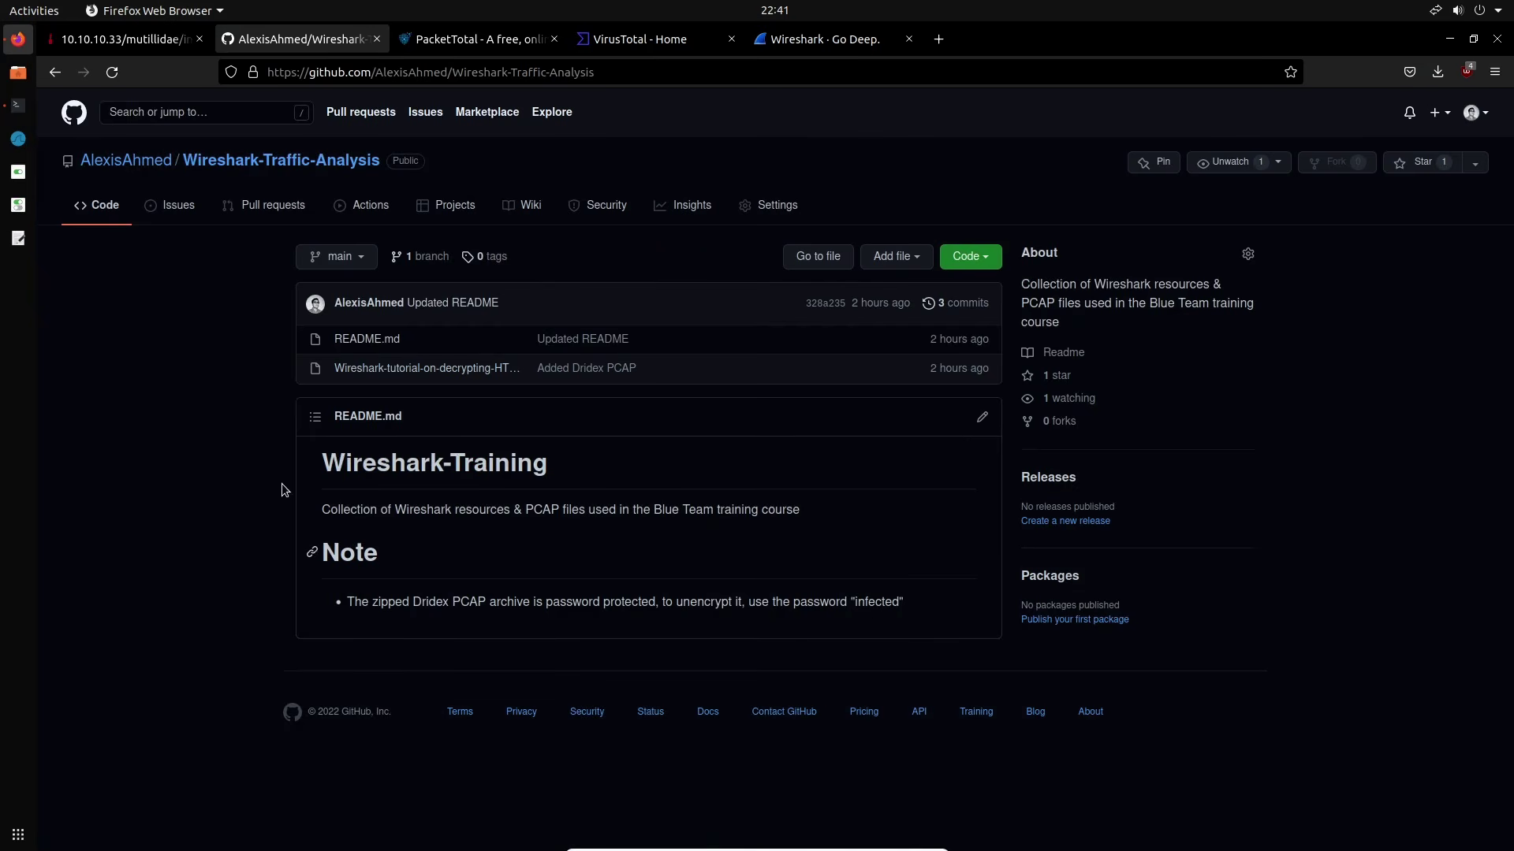
pyautogui.click(19, 73)
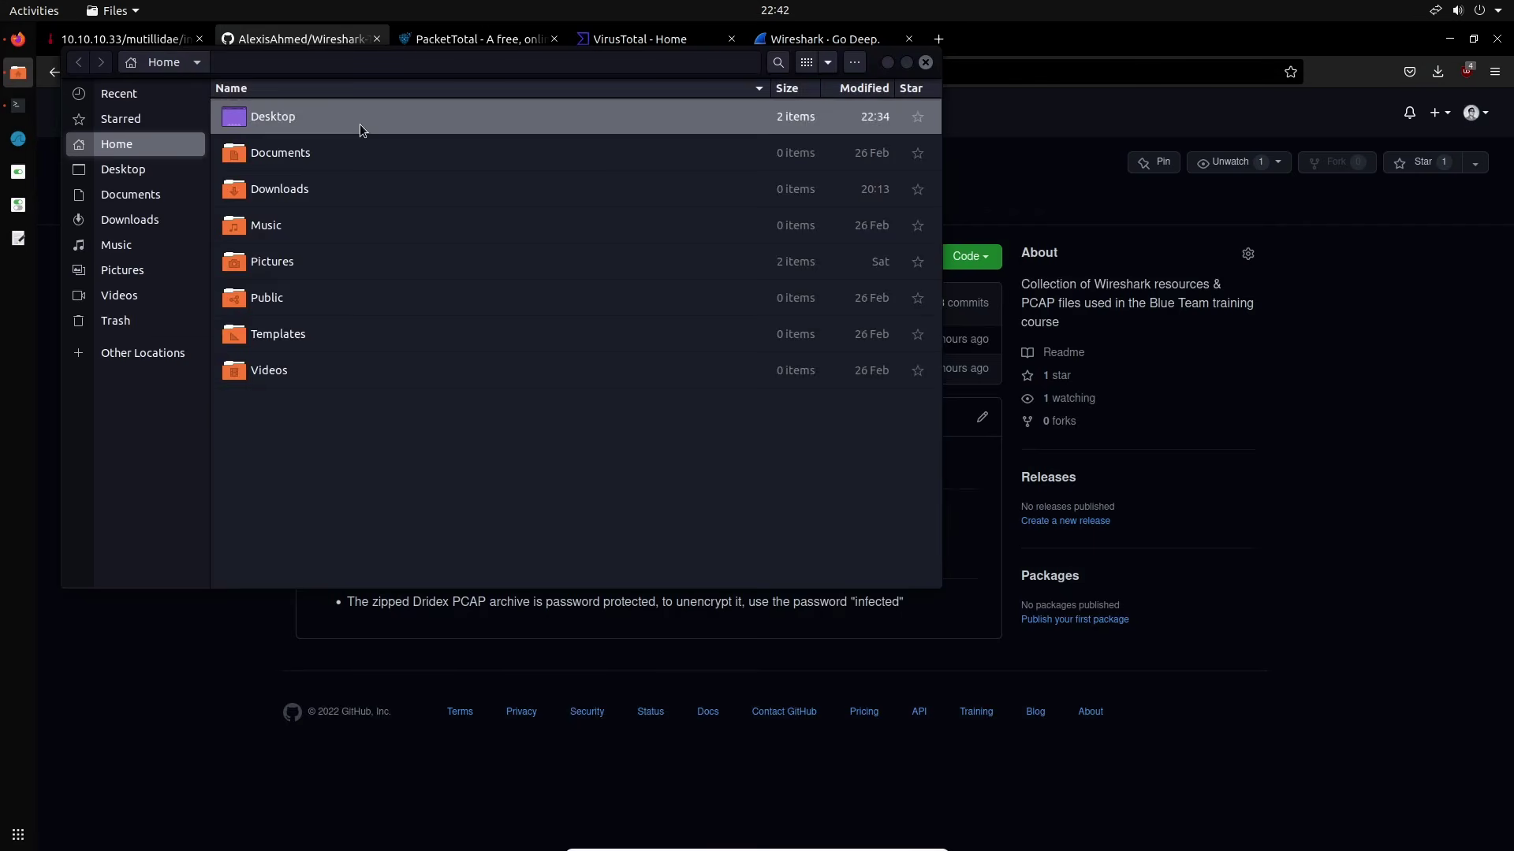
pyautogui.doubleClick(367, 136)
pyautogui.rightClick(377, 152)
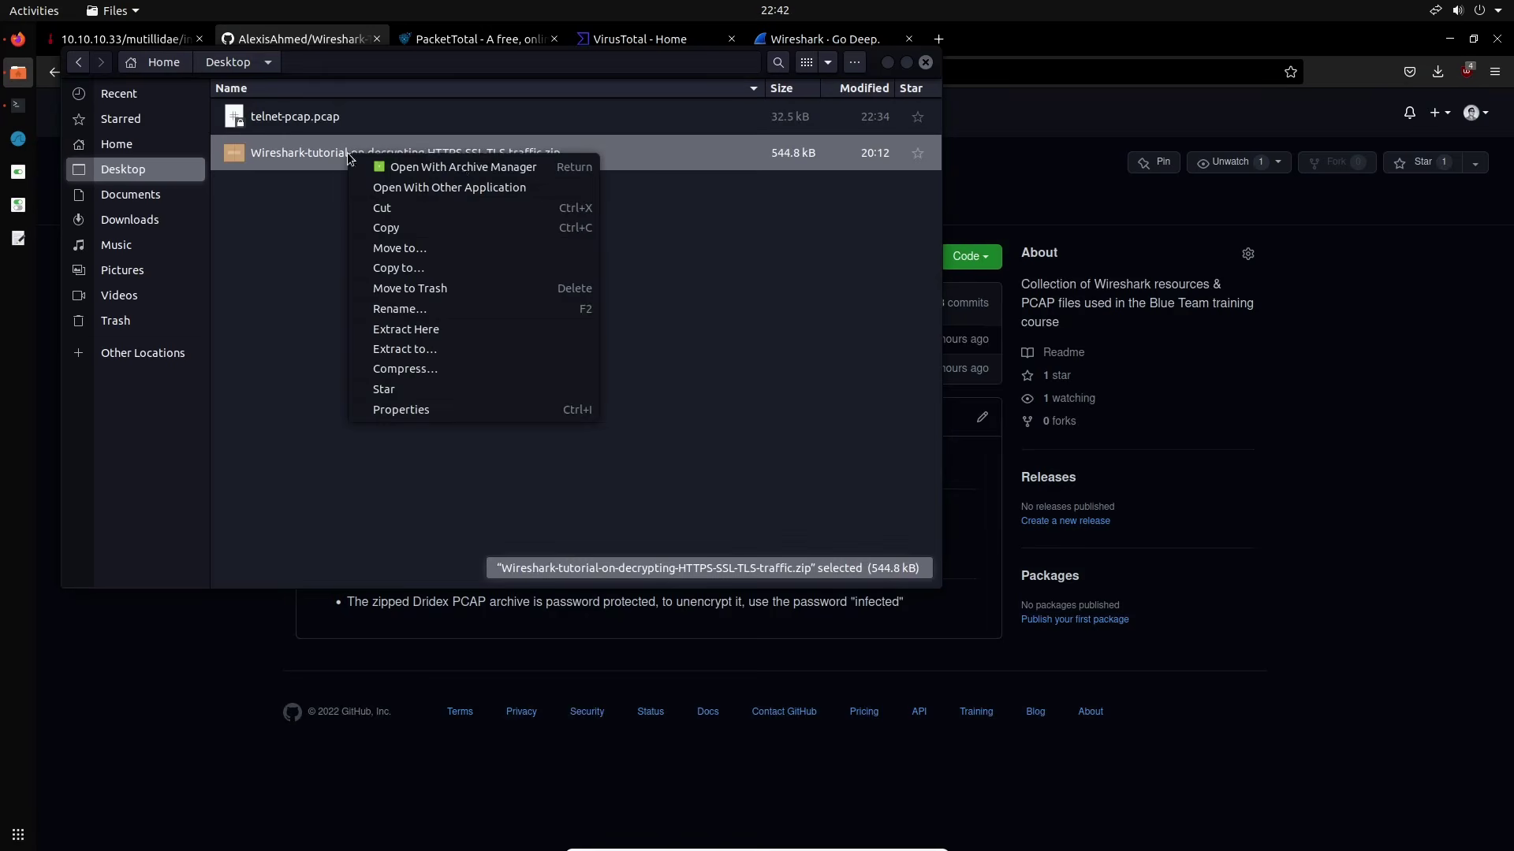
pyautogui.click(472, 311)
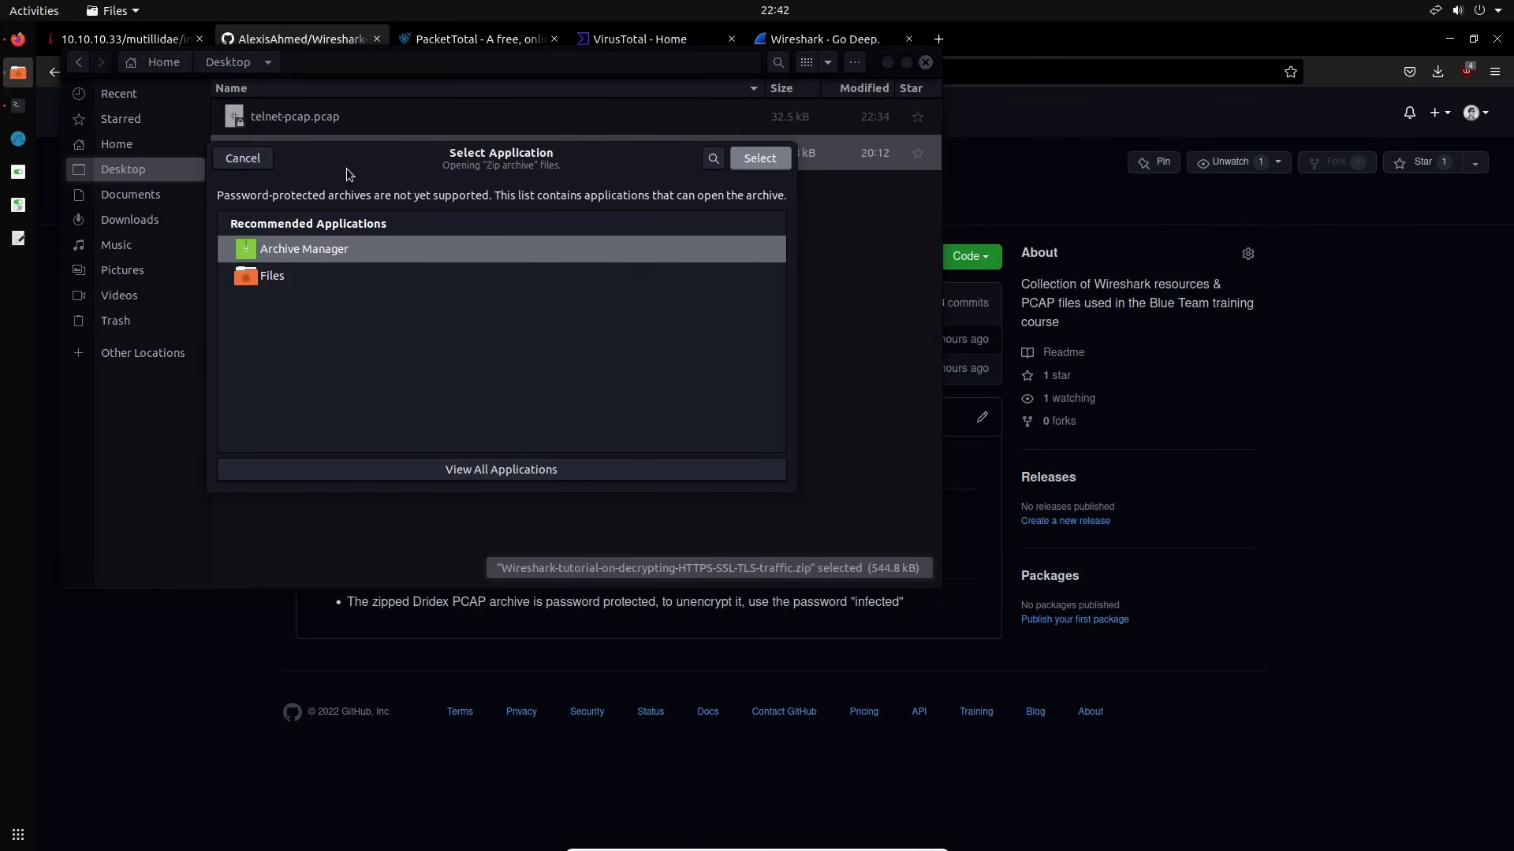
# Extract the zip to the Desktop with Archive Manager, entering the archive password
pyautogui.click(752, 158)
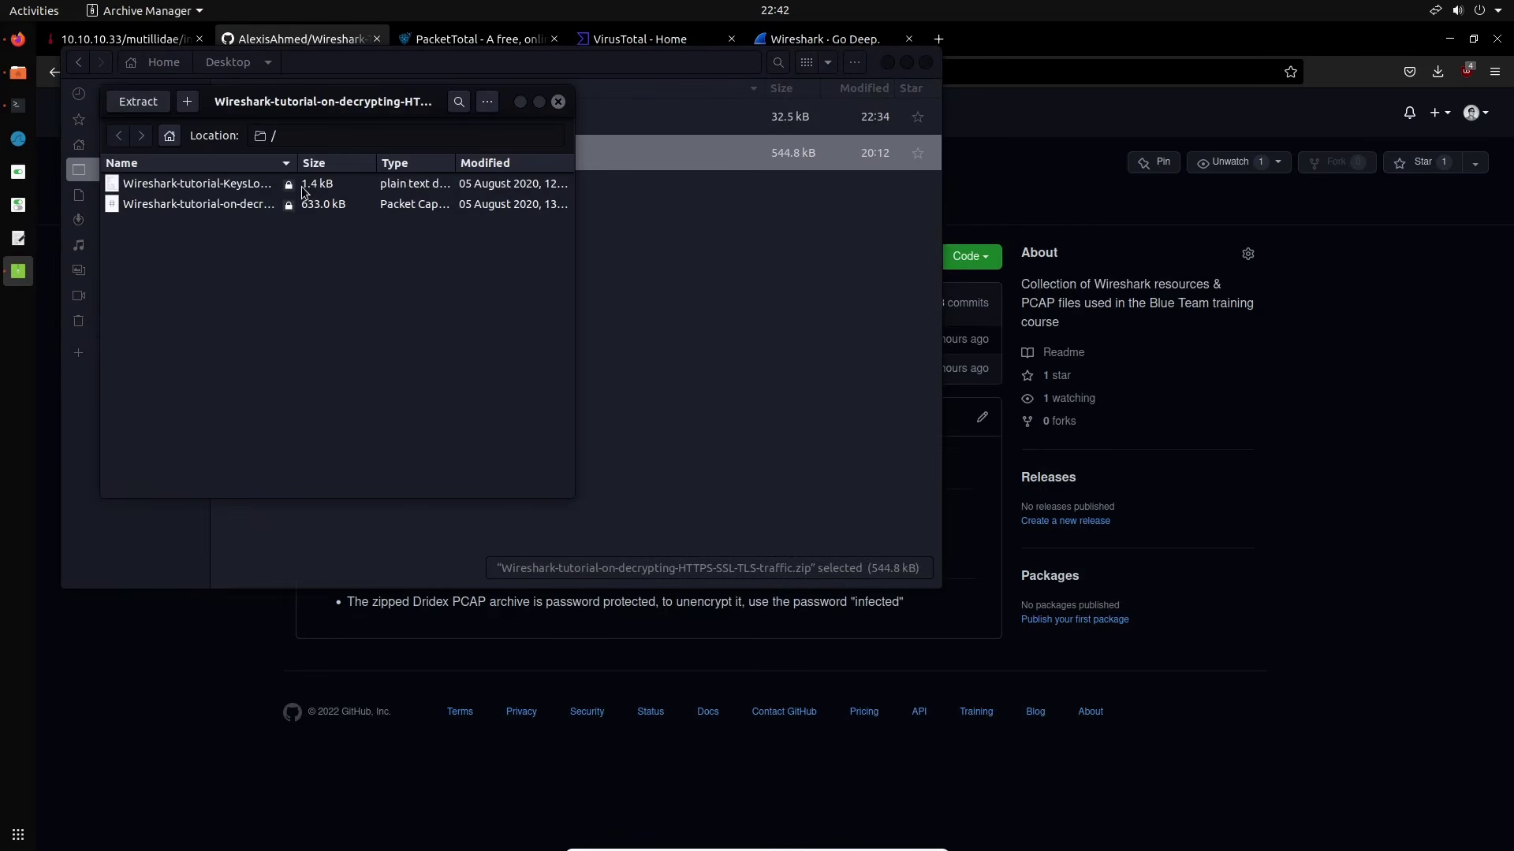
pyautogui.click(135, 102)
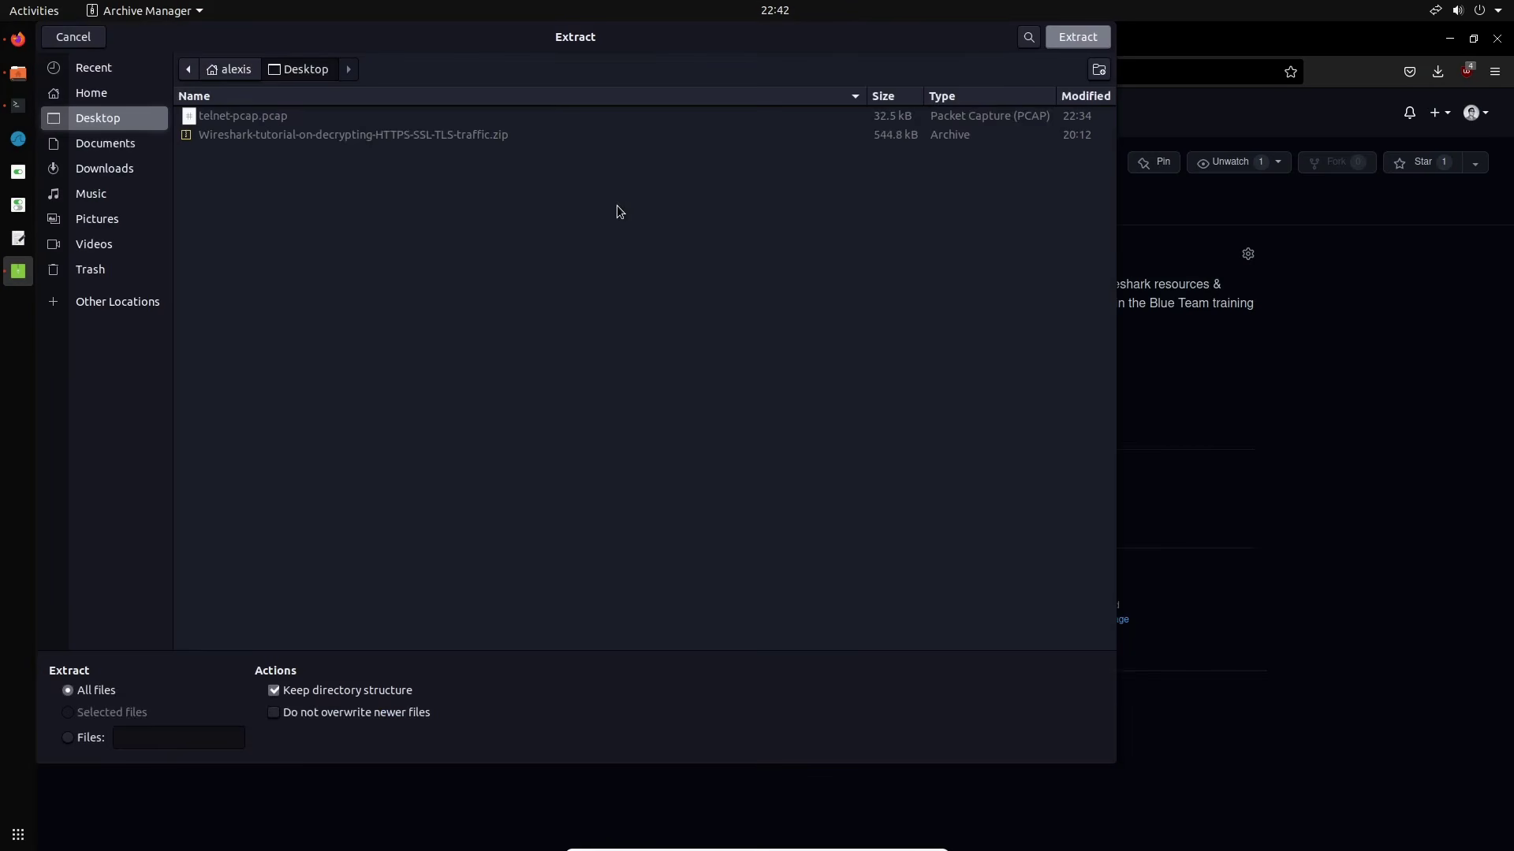
pyautogui.click(1075, 38)
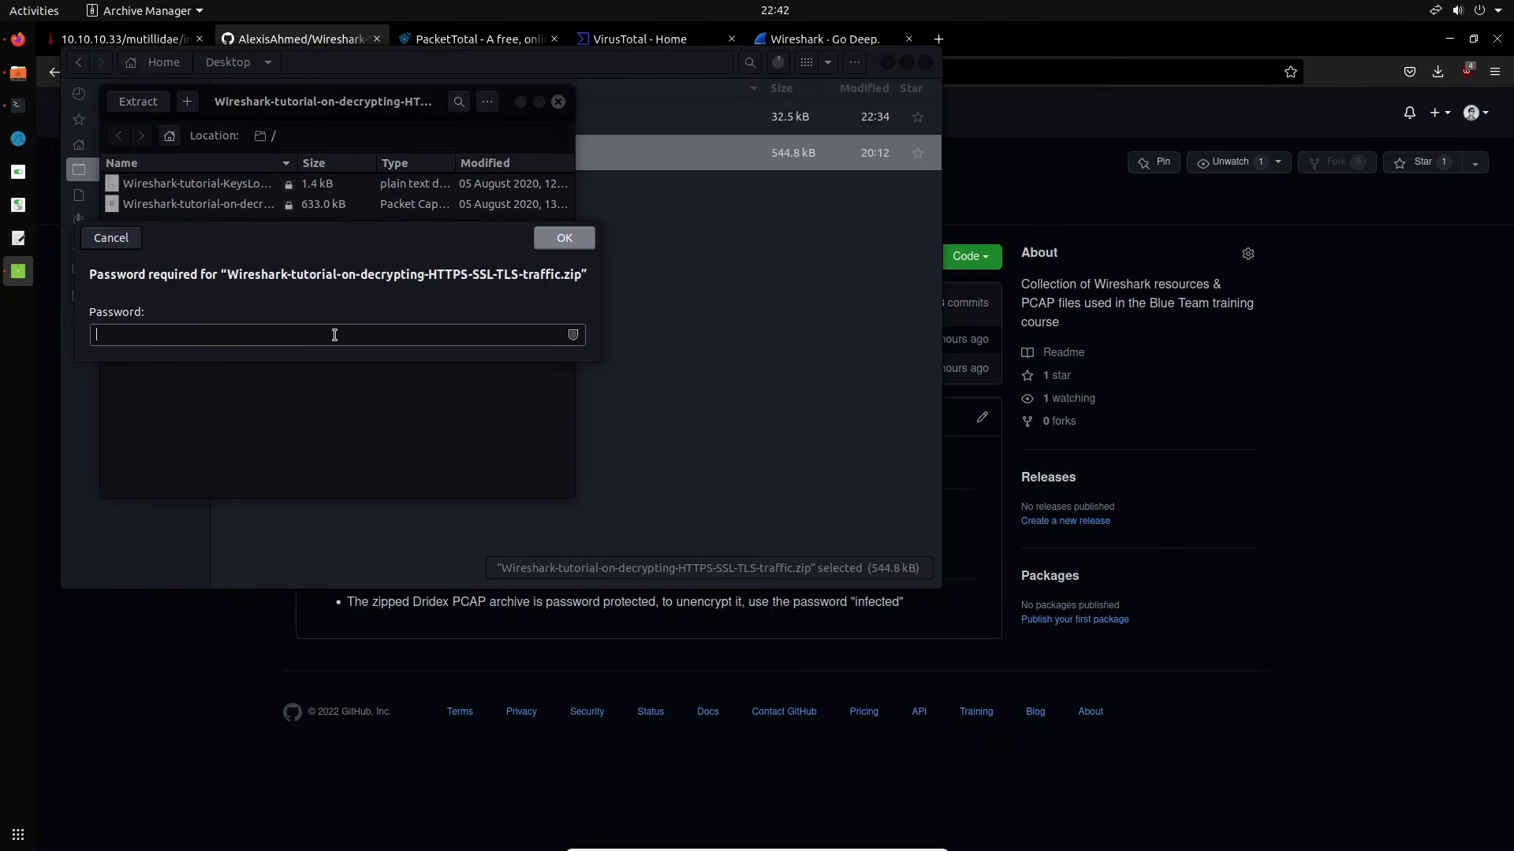
pyautogui.write('infected')
pyautogui.press('Return')
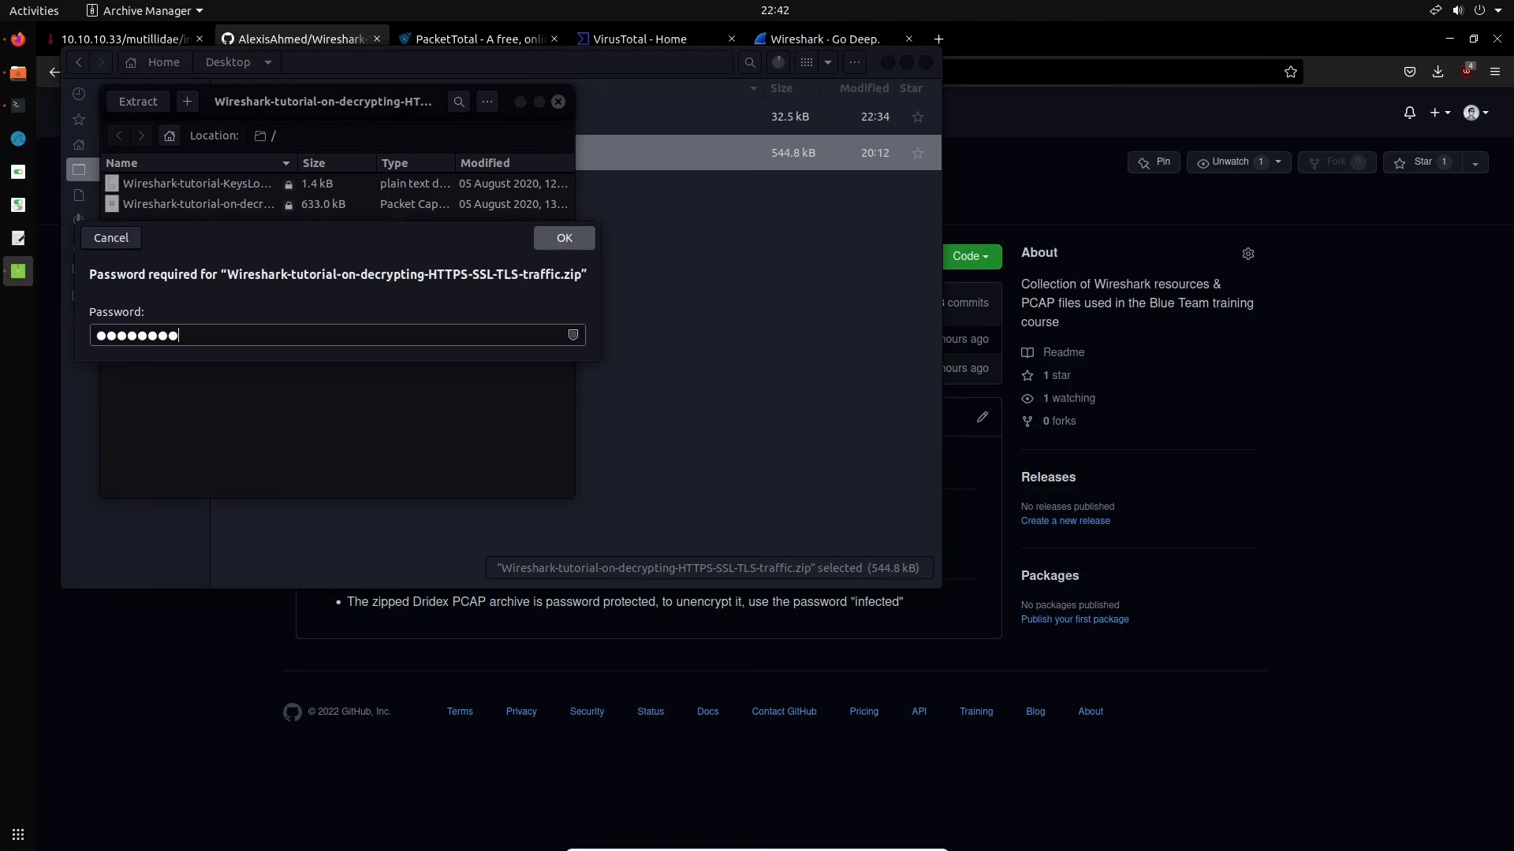
pyautogui.click(302, 322)
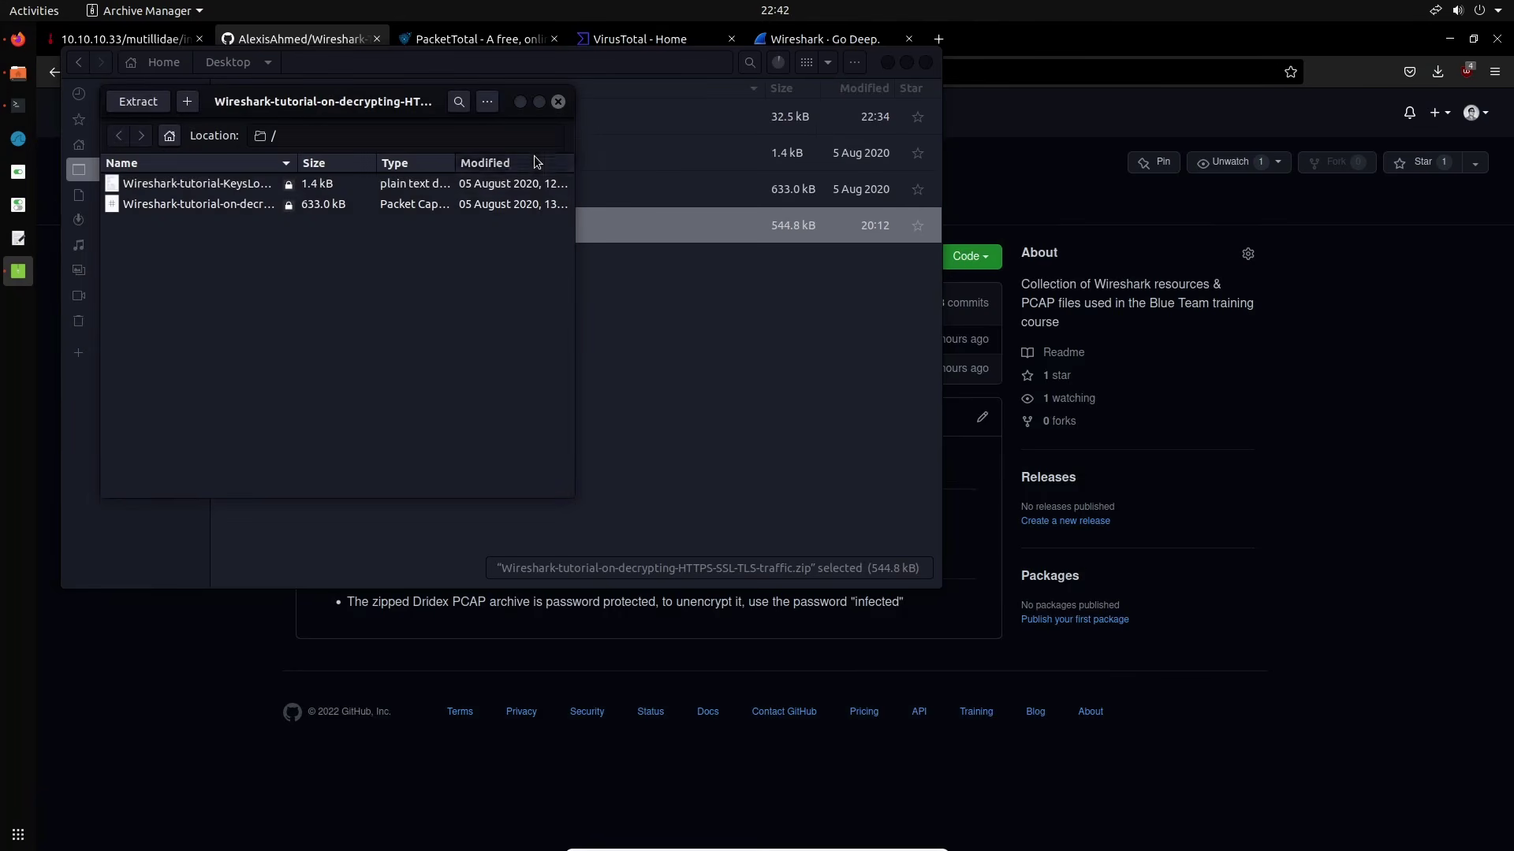
# Close Archive Manager, view Wireshark-tutorial-KeysLogFile.txt's CLIENT_RANDOM lines, then close the file
pyautogui.click(558, 102)
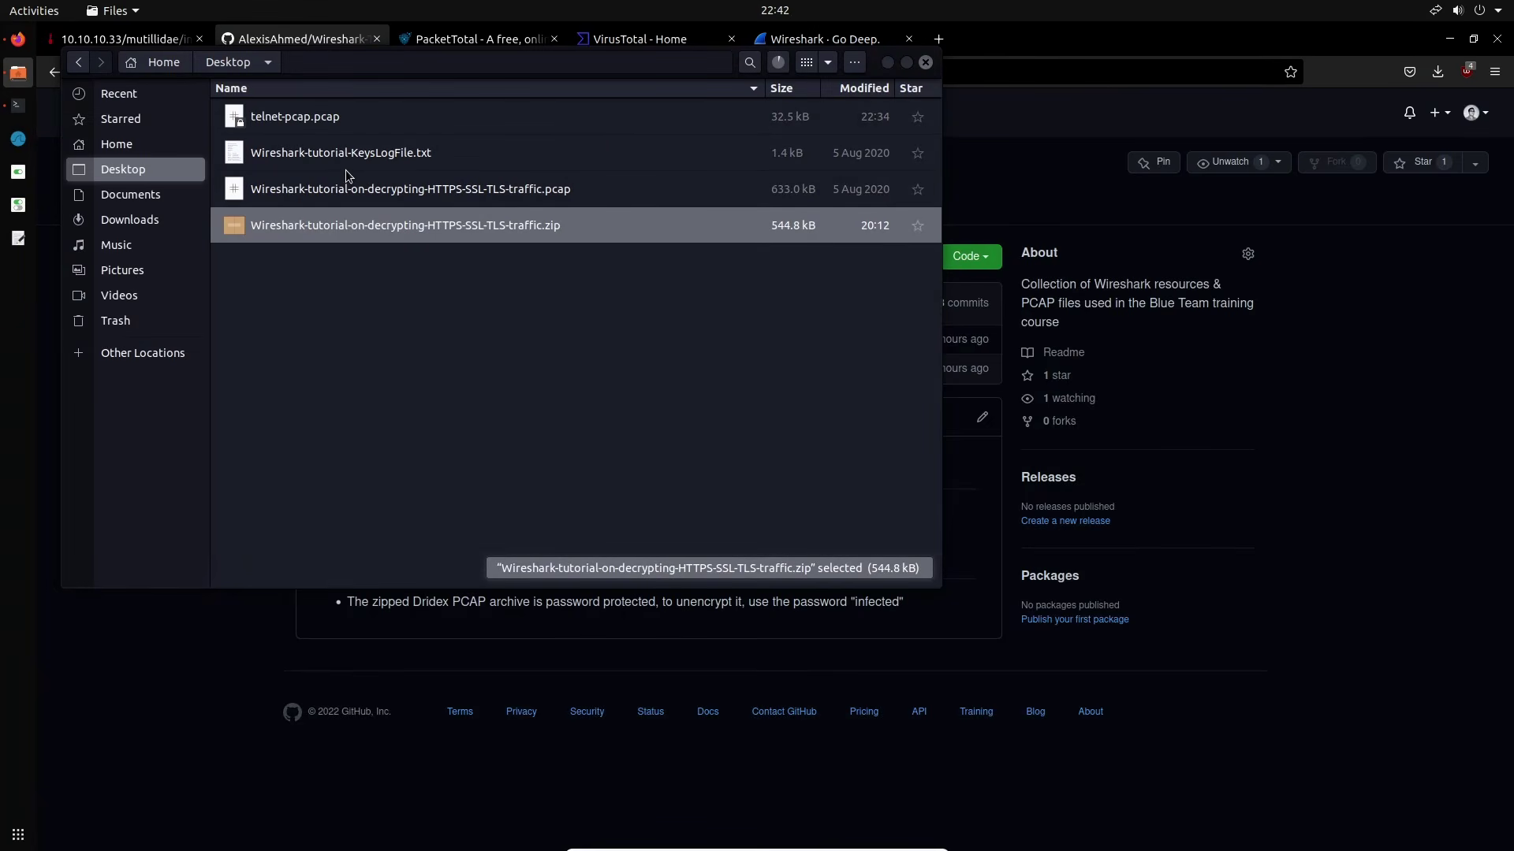
pyautogui.doubleClick(393, 158)
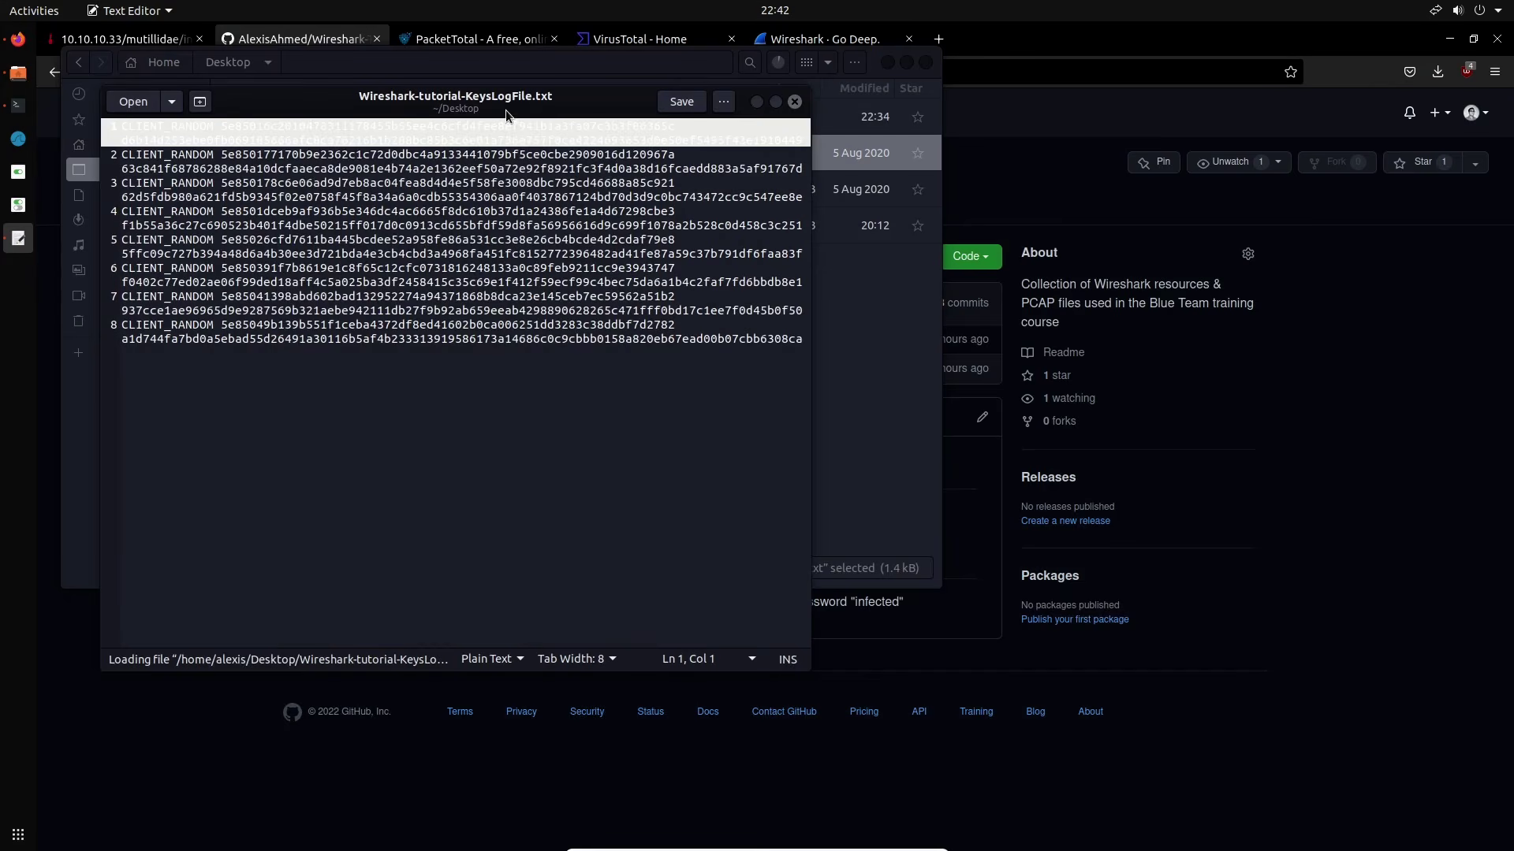
pyautogui.click(717, 199)
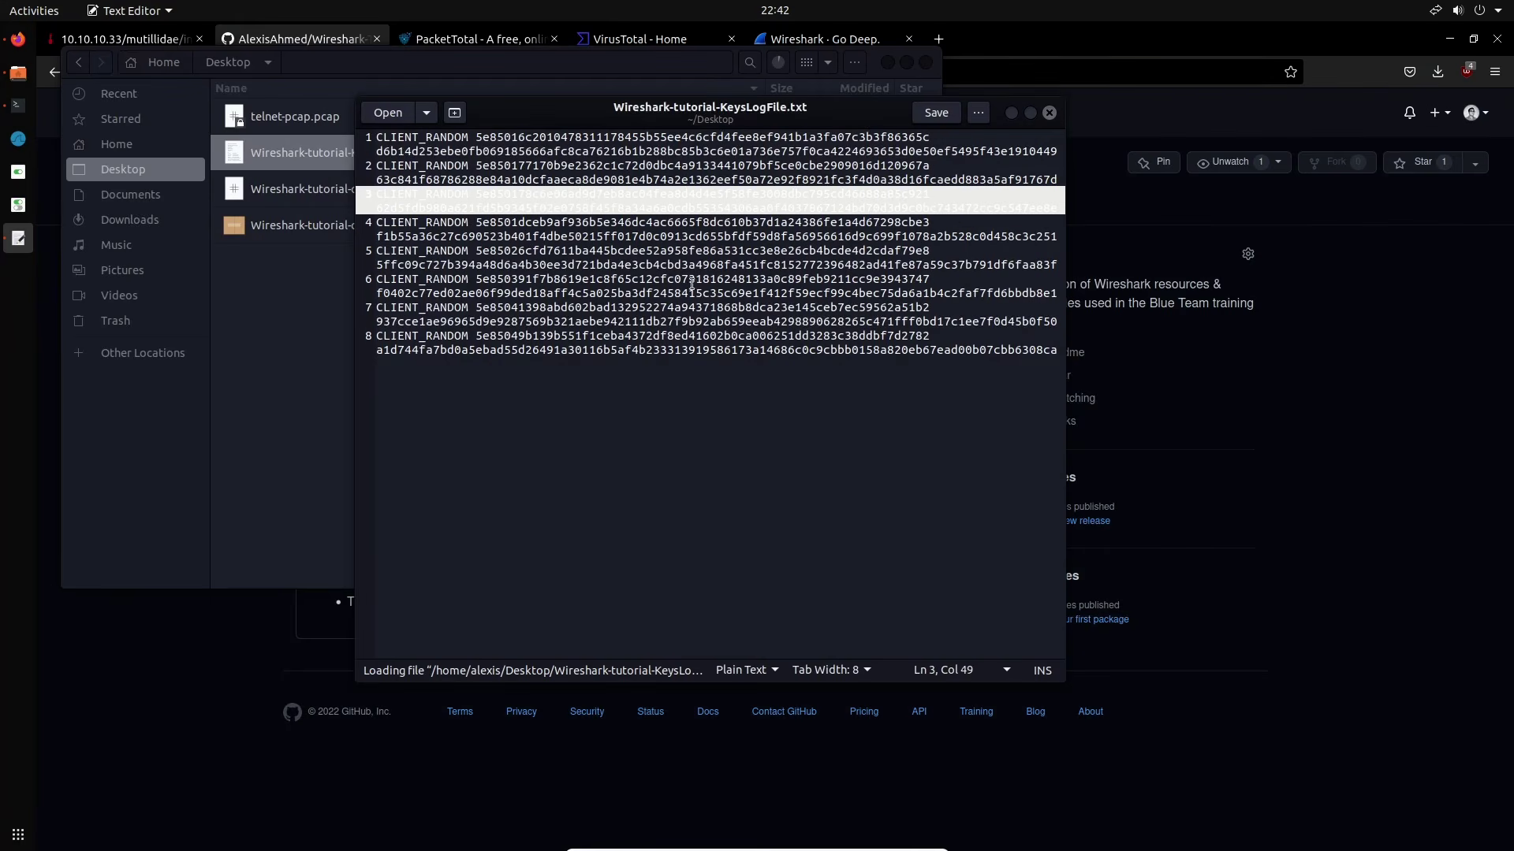
pyautogui.moveTo(802, 126); pyautogui.dragTo(657, 124)
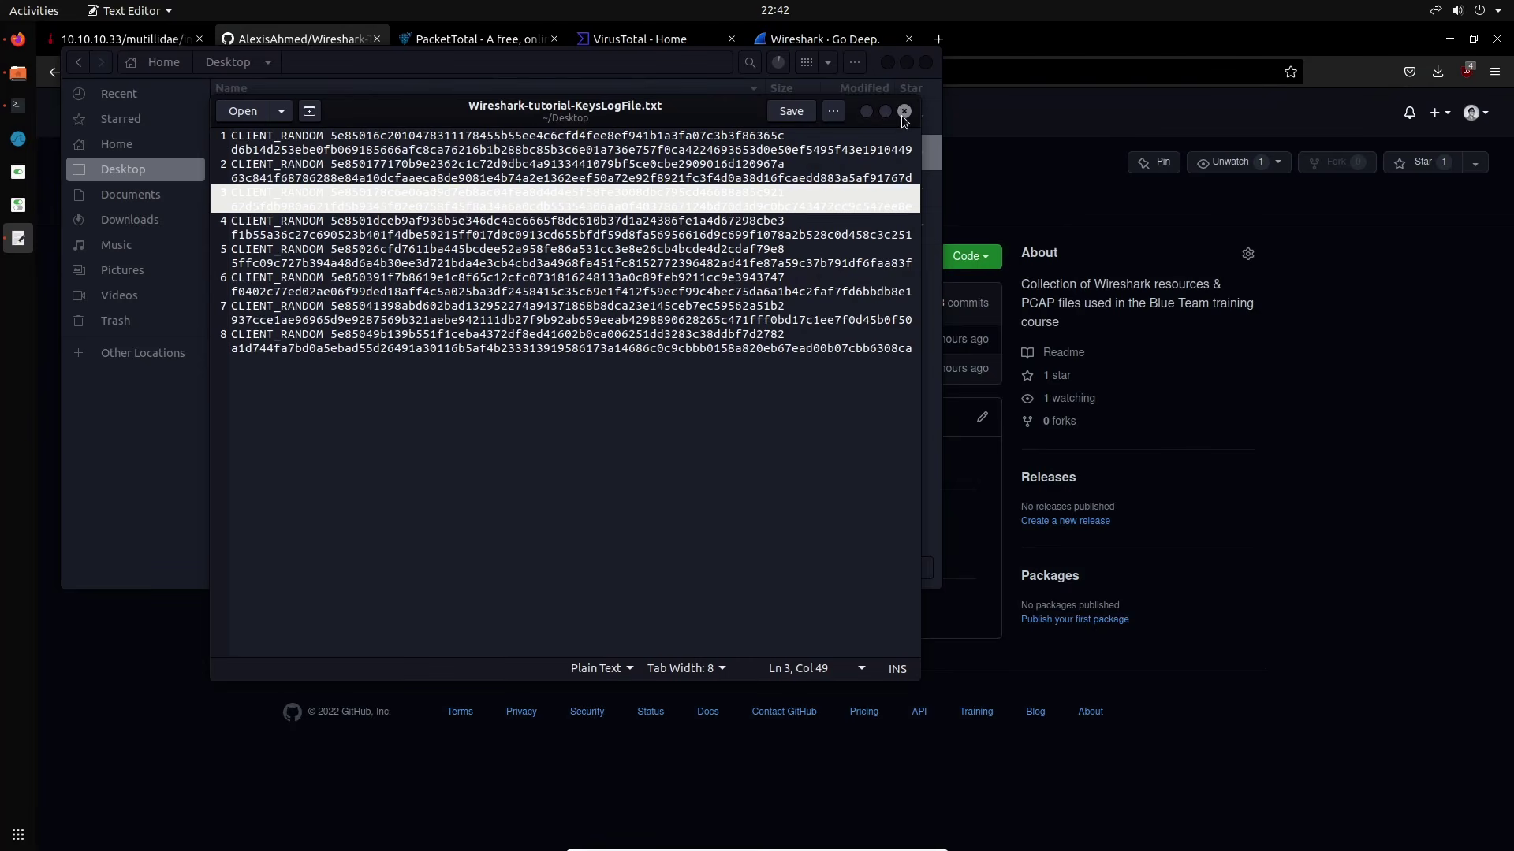
pyautogui.click(902, 114)
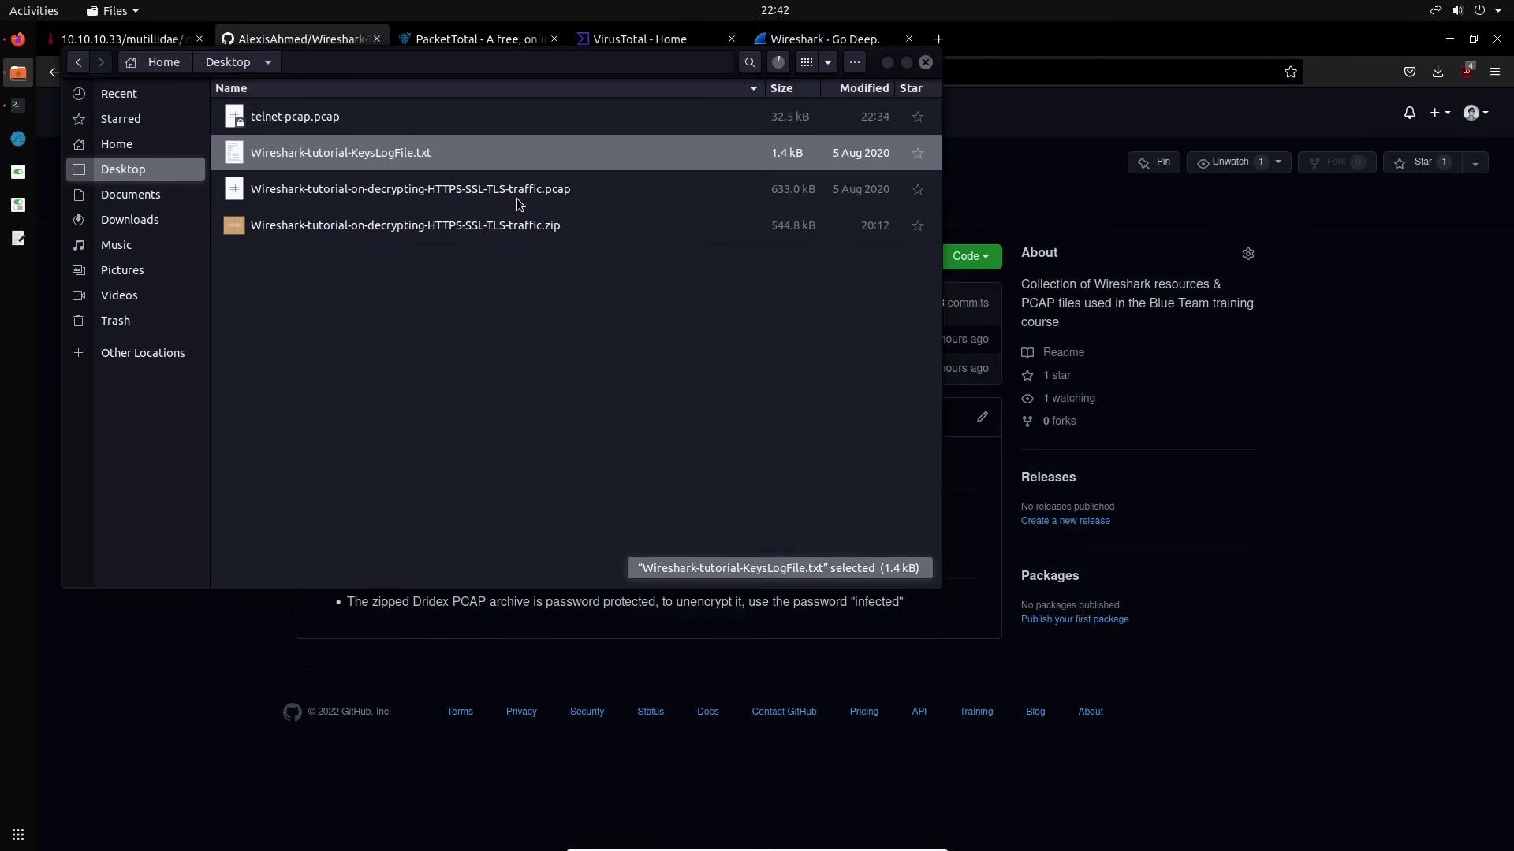
pyautogui.click(517, 197)
# Open Wireshark-tutorial-on-decrypting-HTTPS-SSL-TLS-traffic.pcap from the Desktop with Wireshark
pyautogui.rightClick(517, 197)
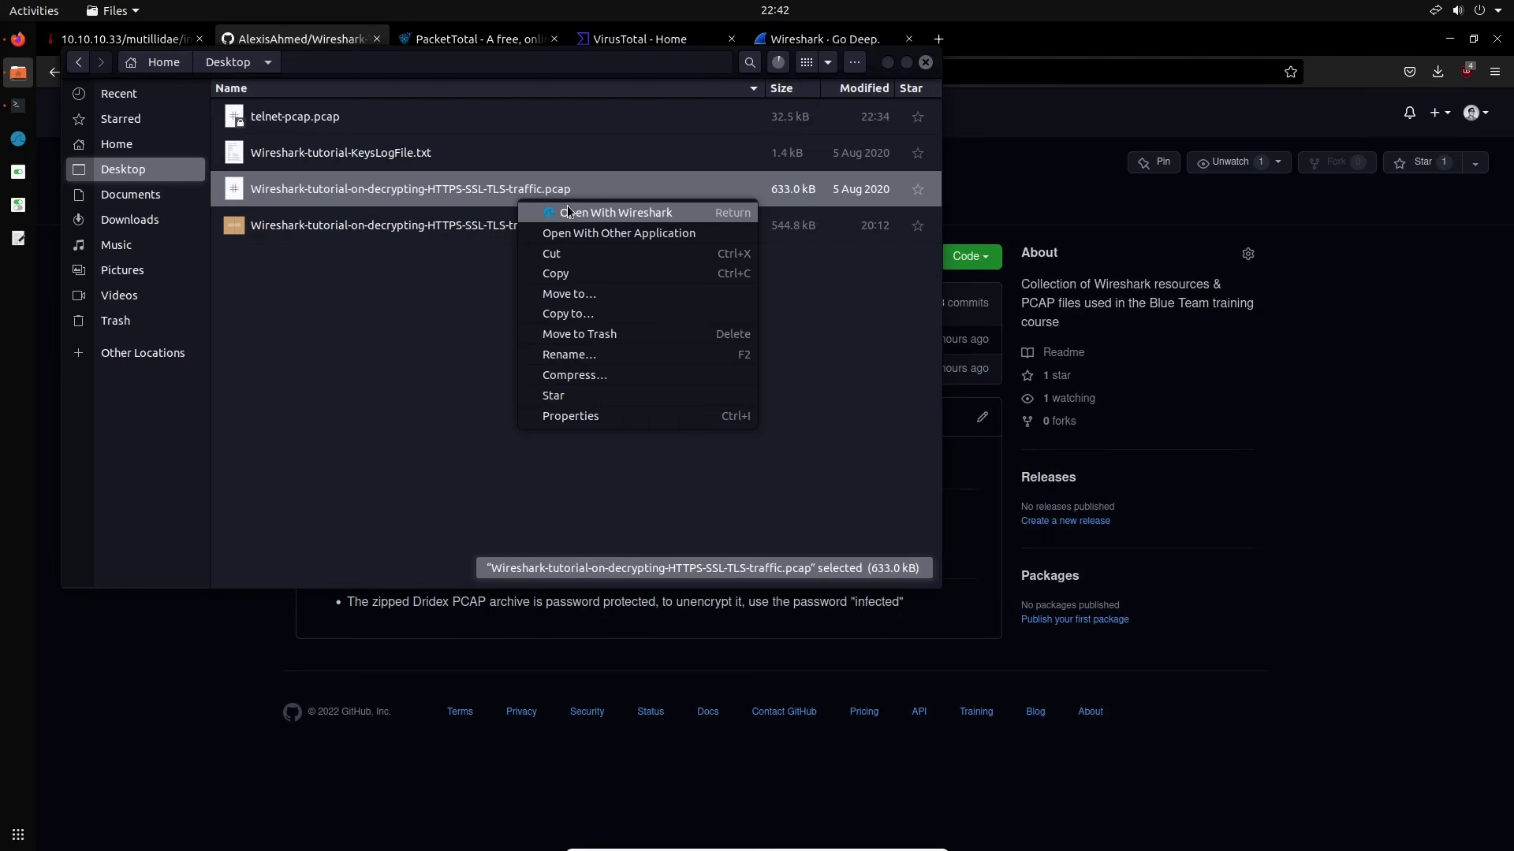
pyautogui.click(567, 208)
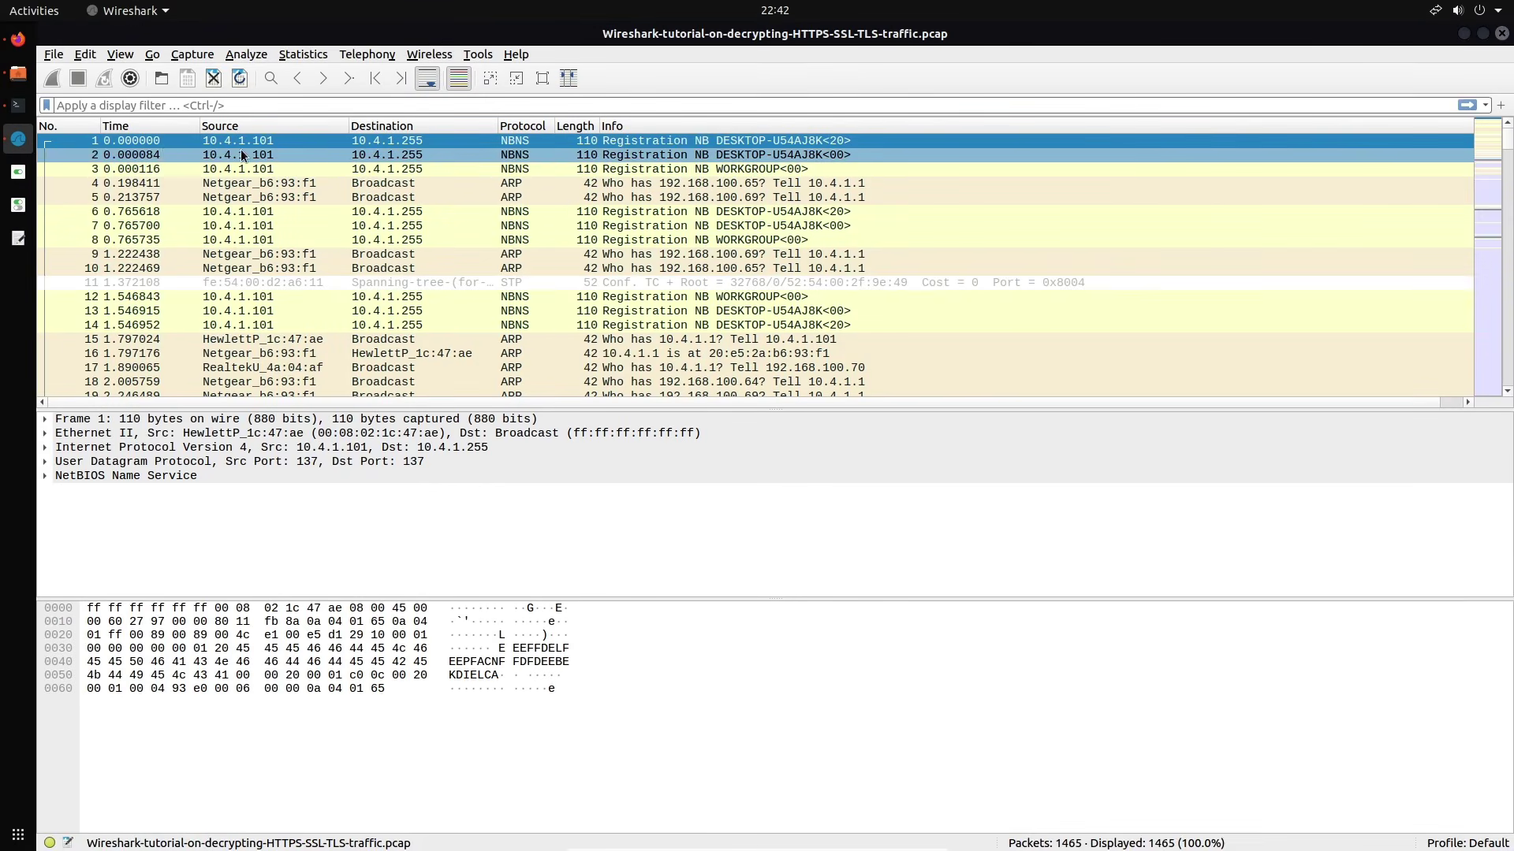
# Widen the Time and Protocol columns and add Source Port and Destination Port columns in Preferences
pyautogui.moveTo(202, 131); pyautogui.dragTo(208, 131)
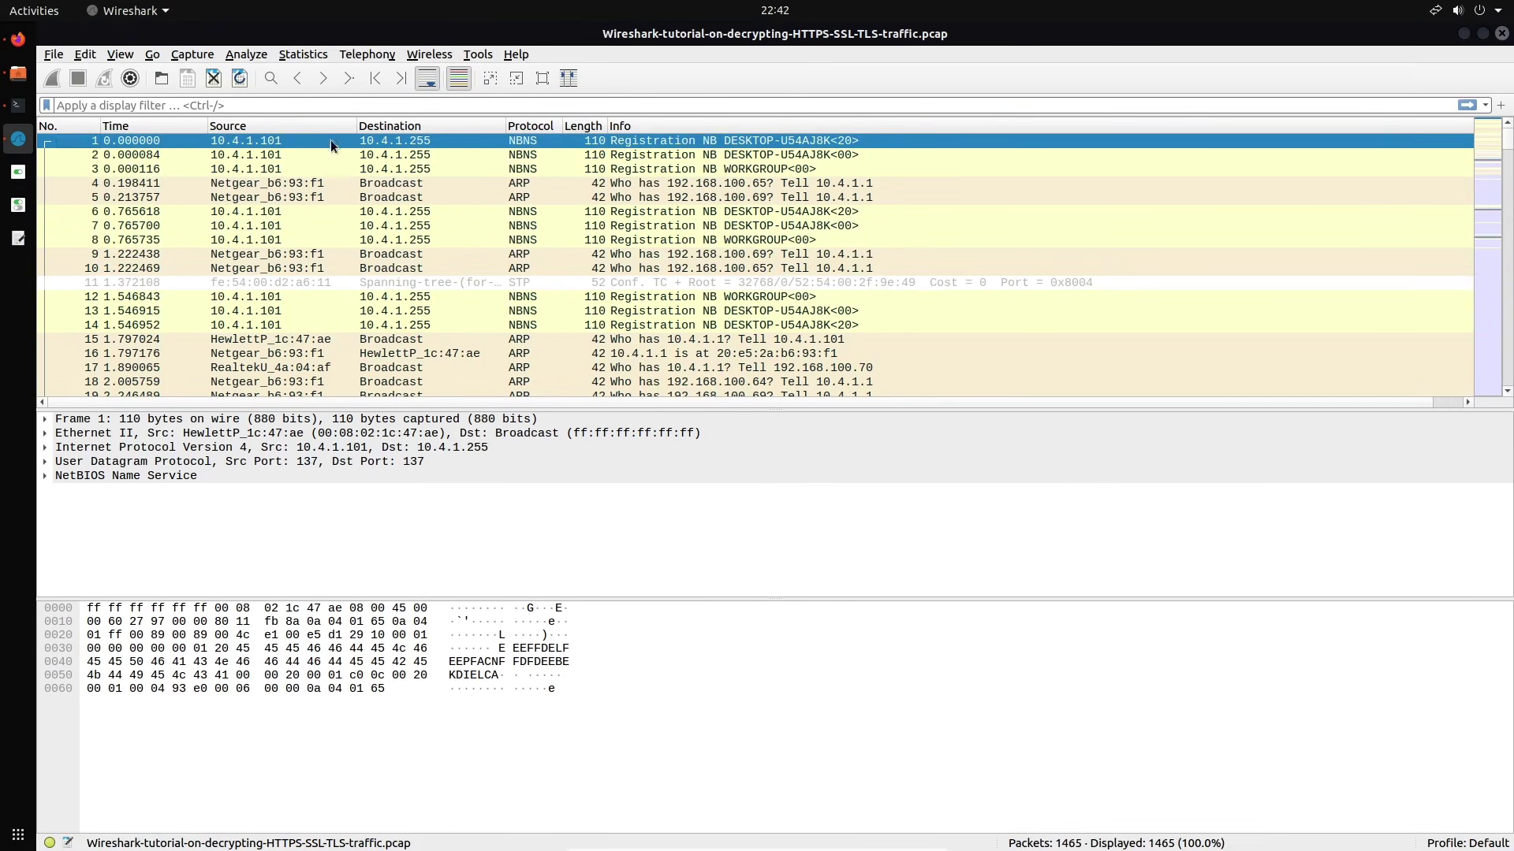
pyautogui.moveTo(564, 126); pyautogui.dragTo(626, 128)
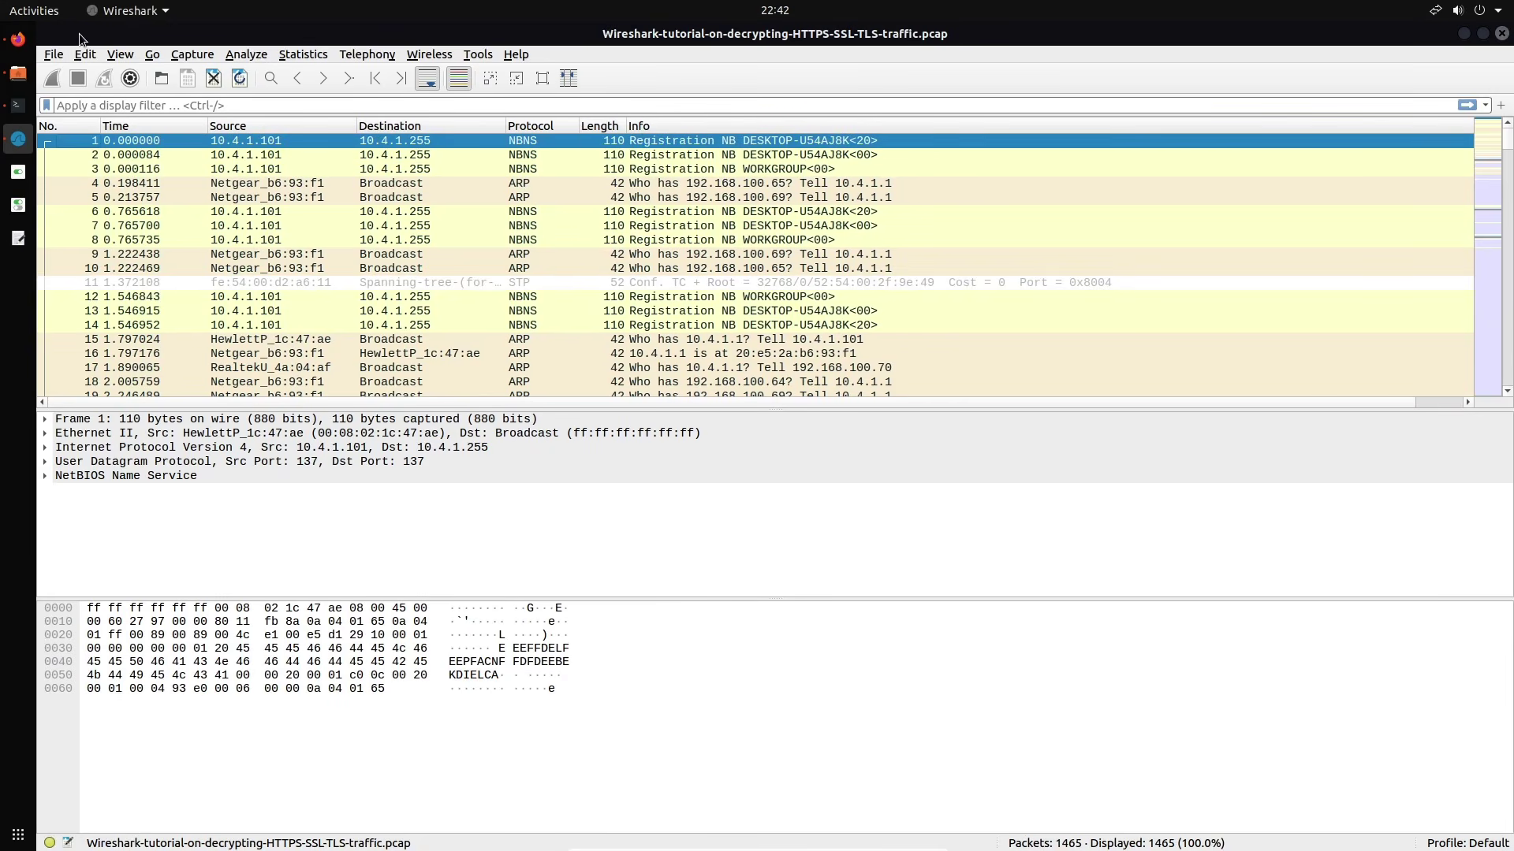
pyautogui.click(118, 56)
pyautogui.moveTo(95, 58)
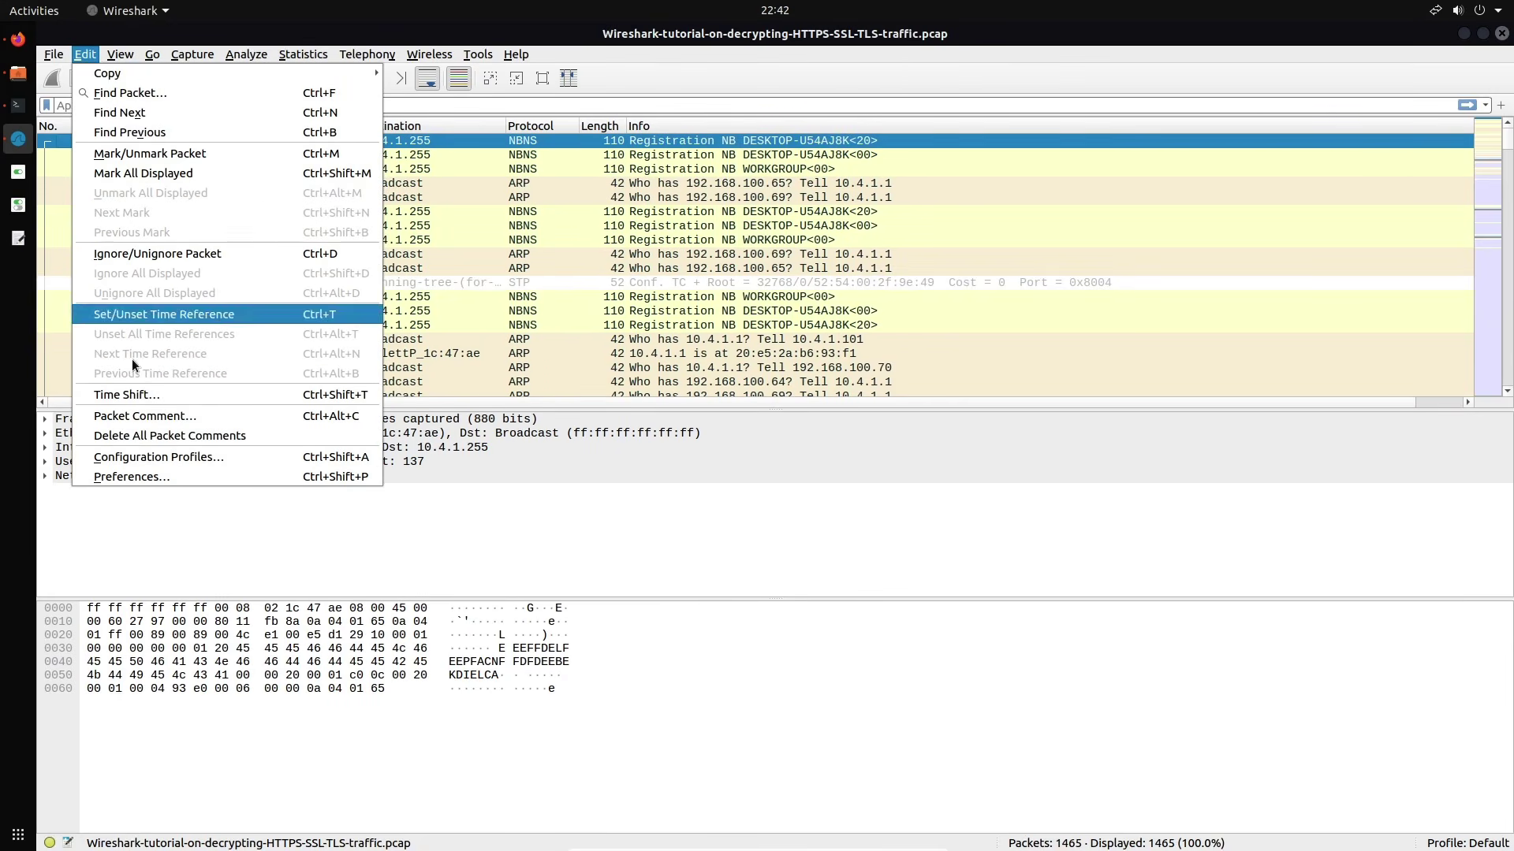
pyautogui.click(112, 473)
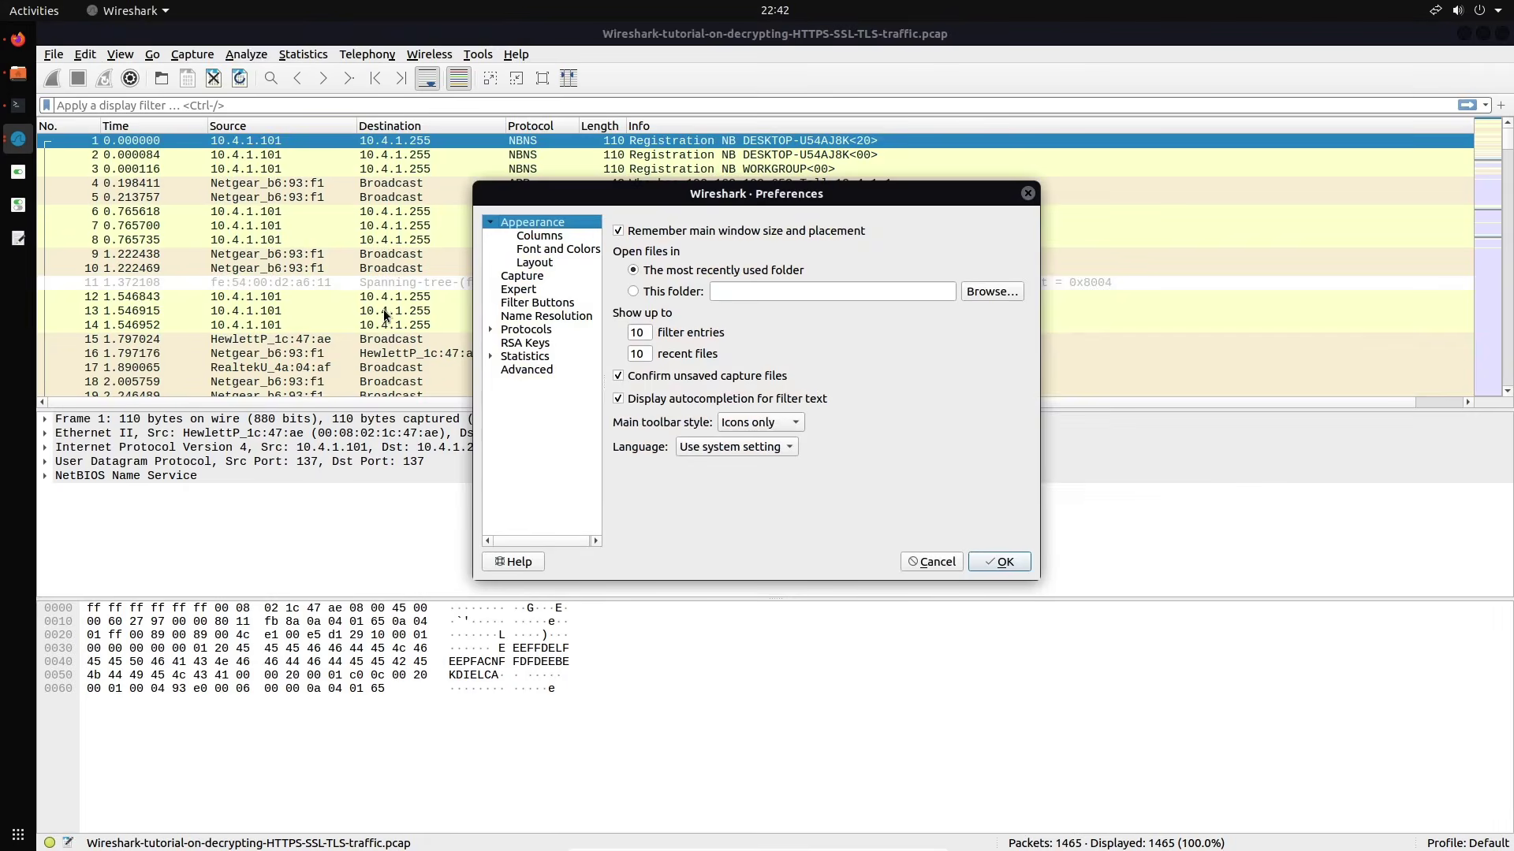
pyautogui.click(549, 250)
pyautogui.click(549, 237)
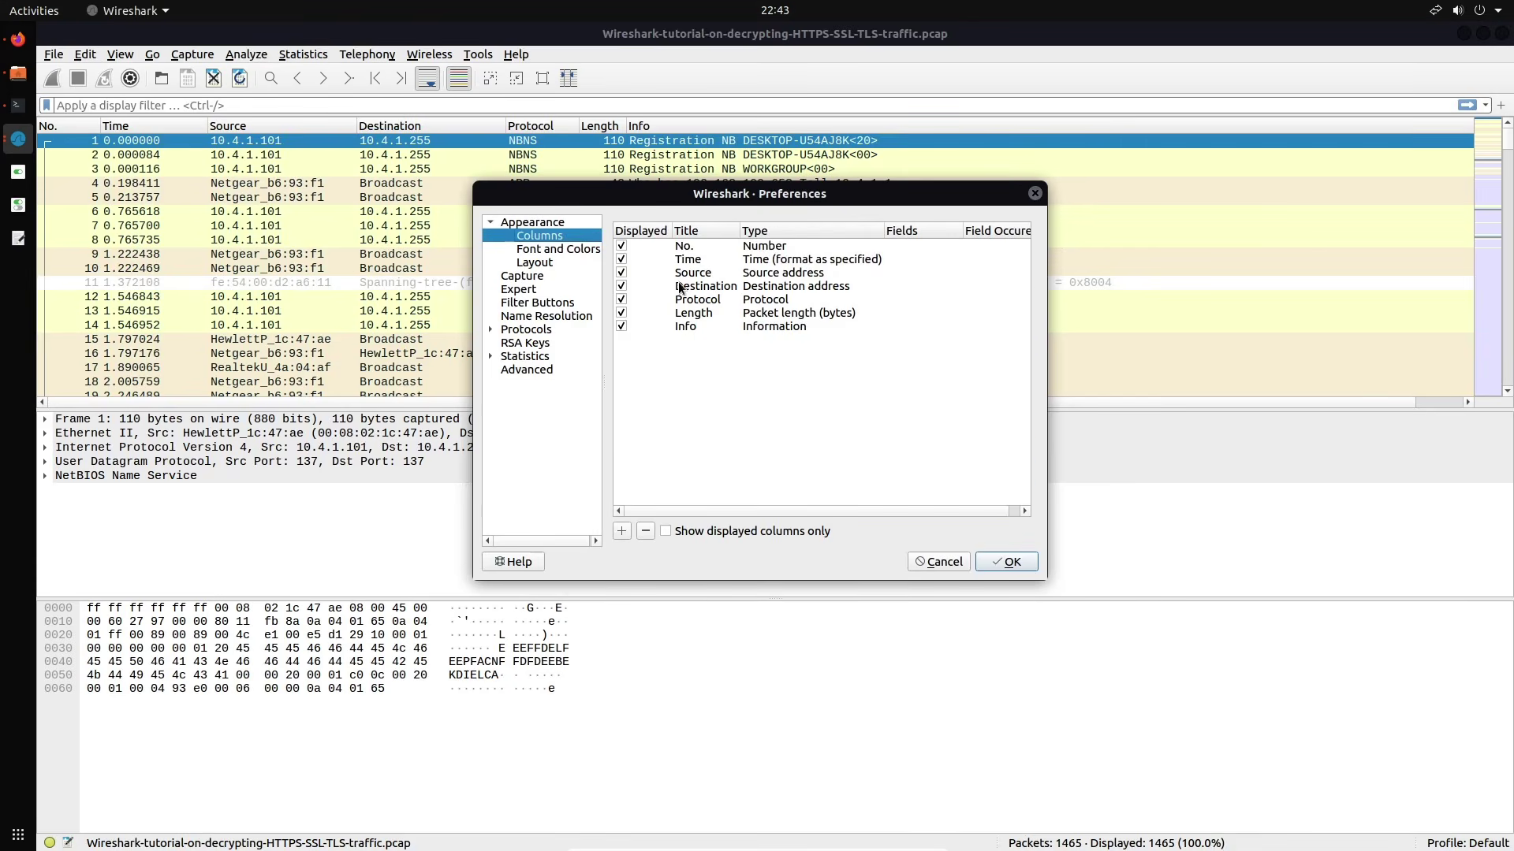
pyautogui.moveTo(764, 195); pyautogui.dragTo(735, 210)
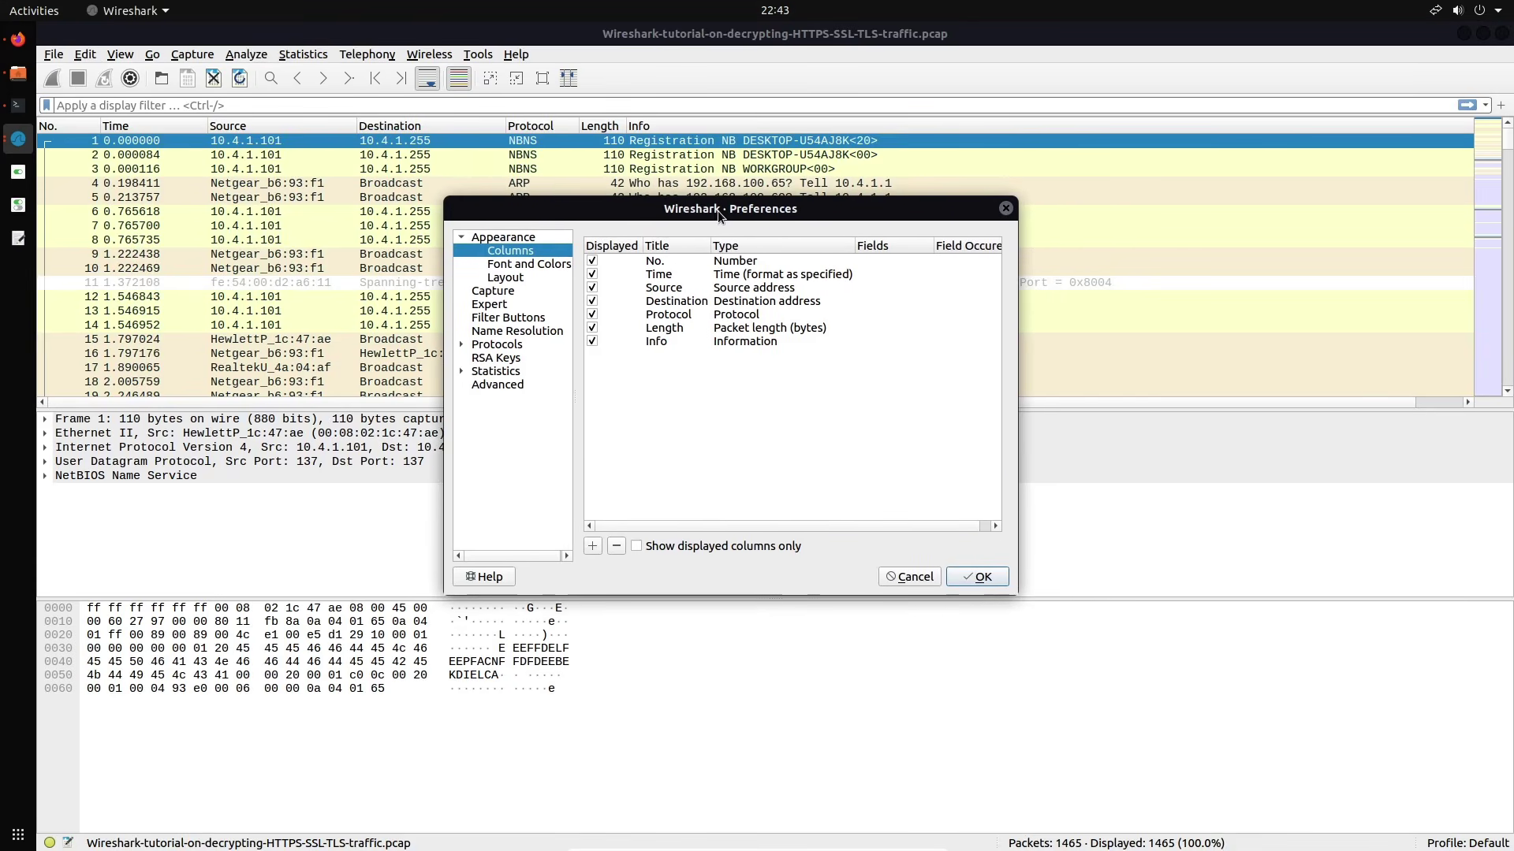
pyautogui.click(592, 545)
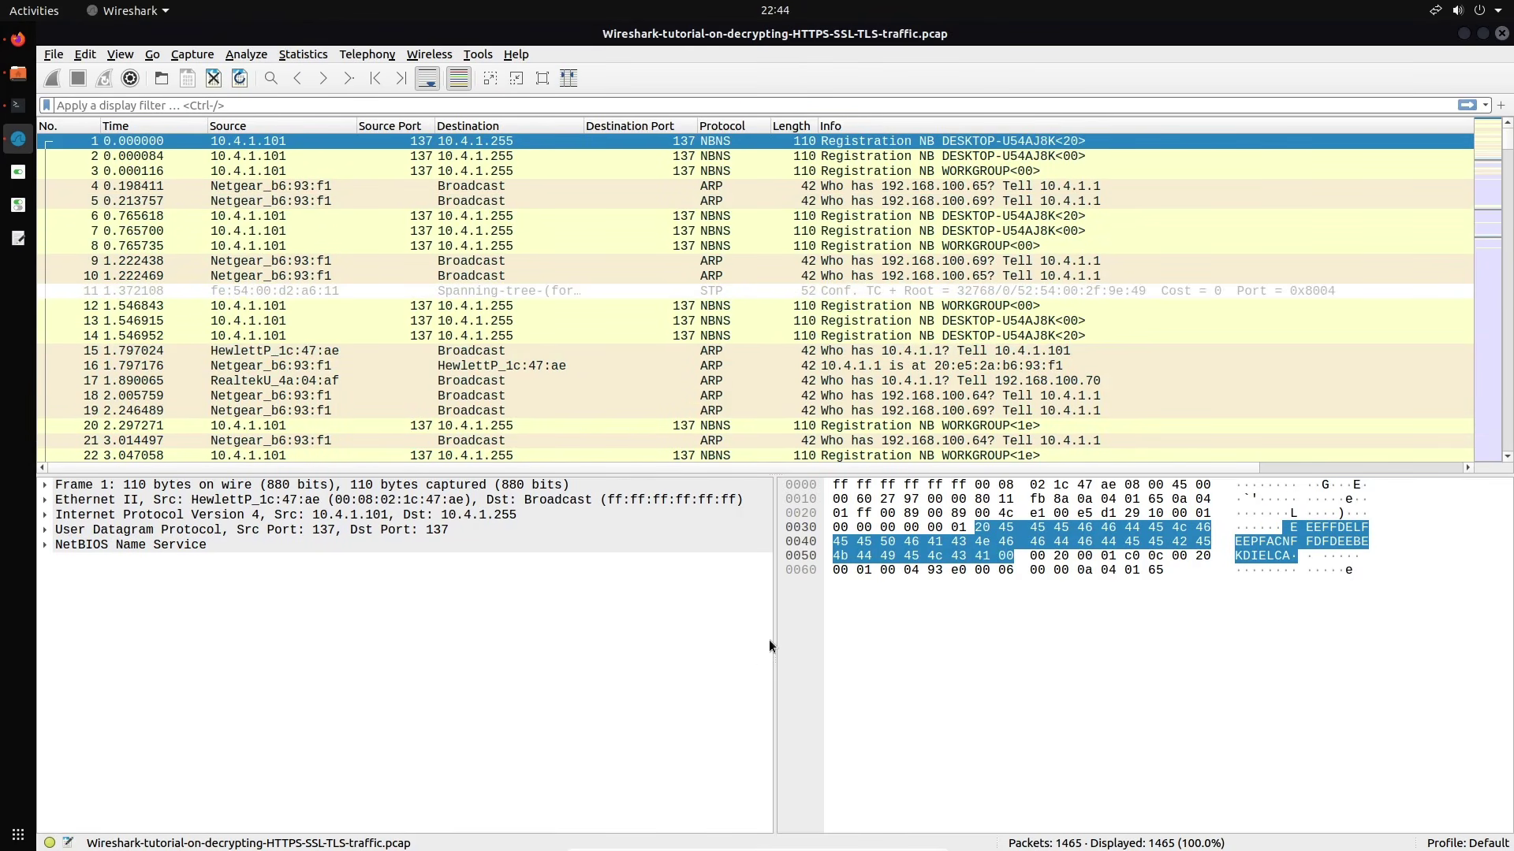
pyautogui.moveTo(773, 641)
pyautogui.mouseDown()
pyautogui.moveTo(741, 641)
pyautogui.moveTo(767, 641)
pyautogui.mouseUp()
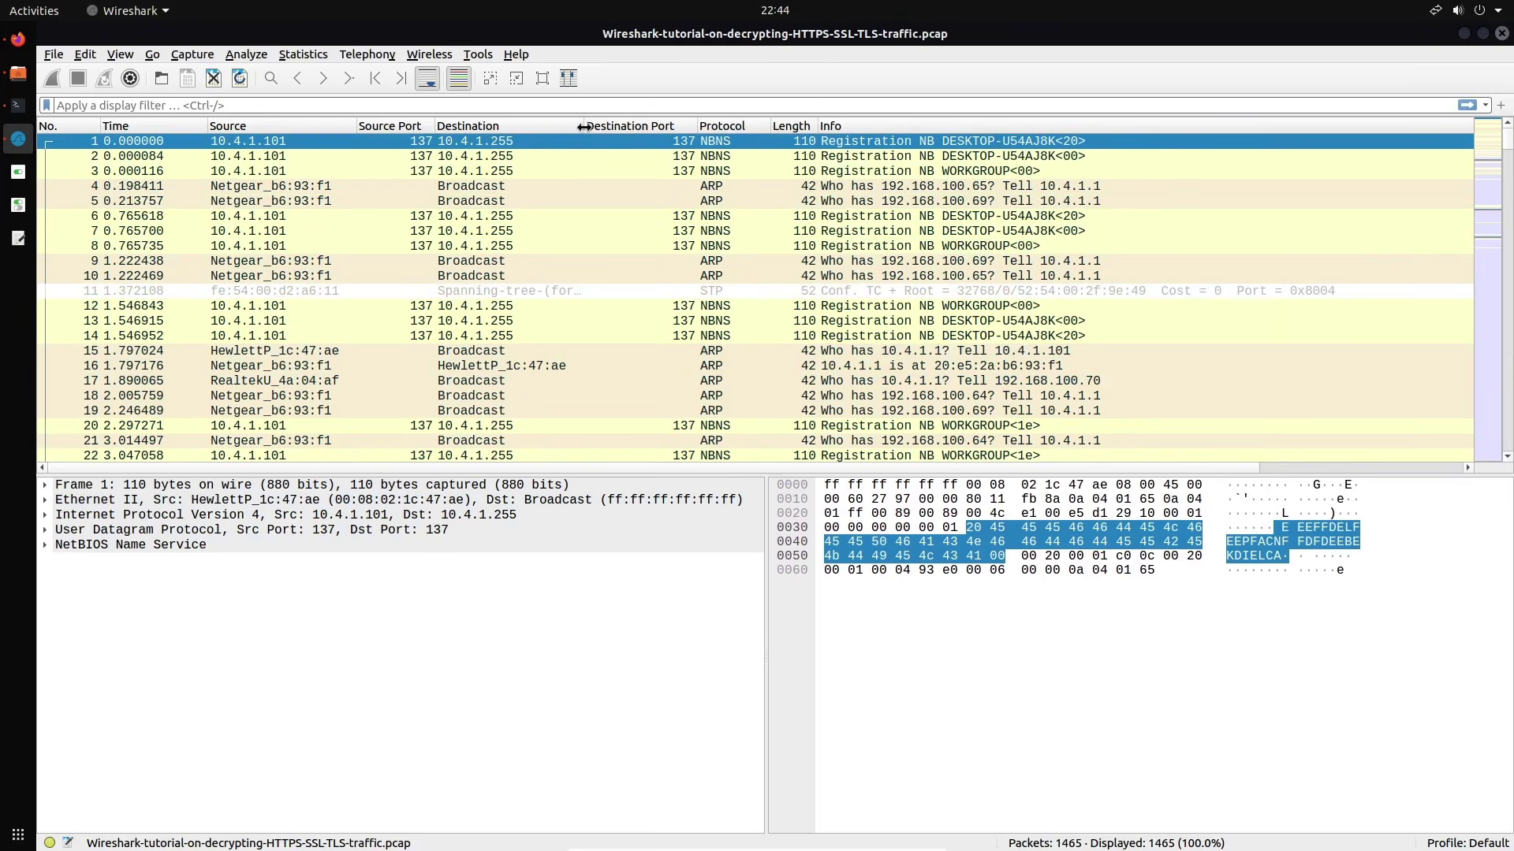
# Center-align the Destination Port and Source Port column values
pyautogui.rightClick(625, 130)
pyautogui.click(655, 155)
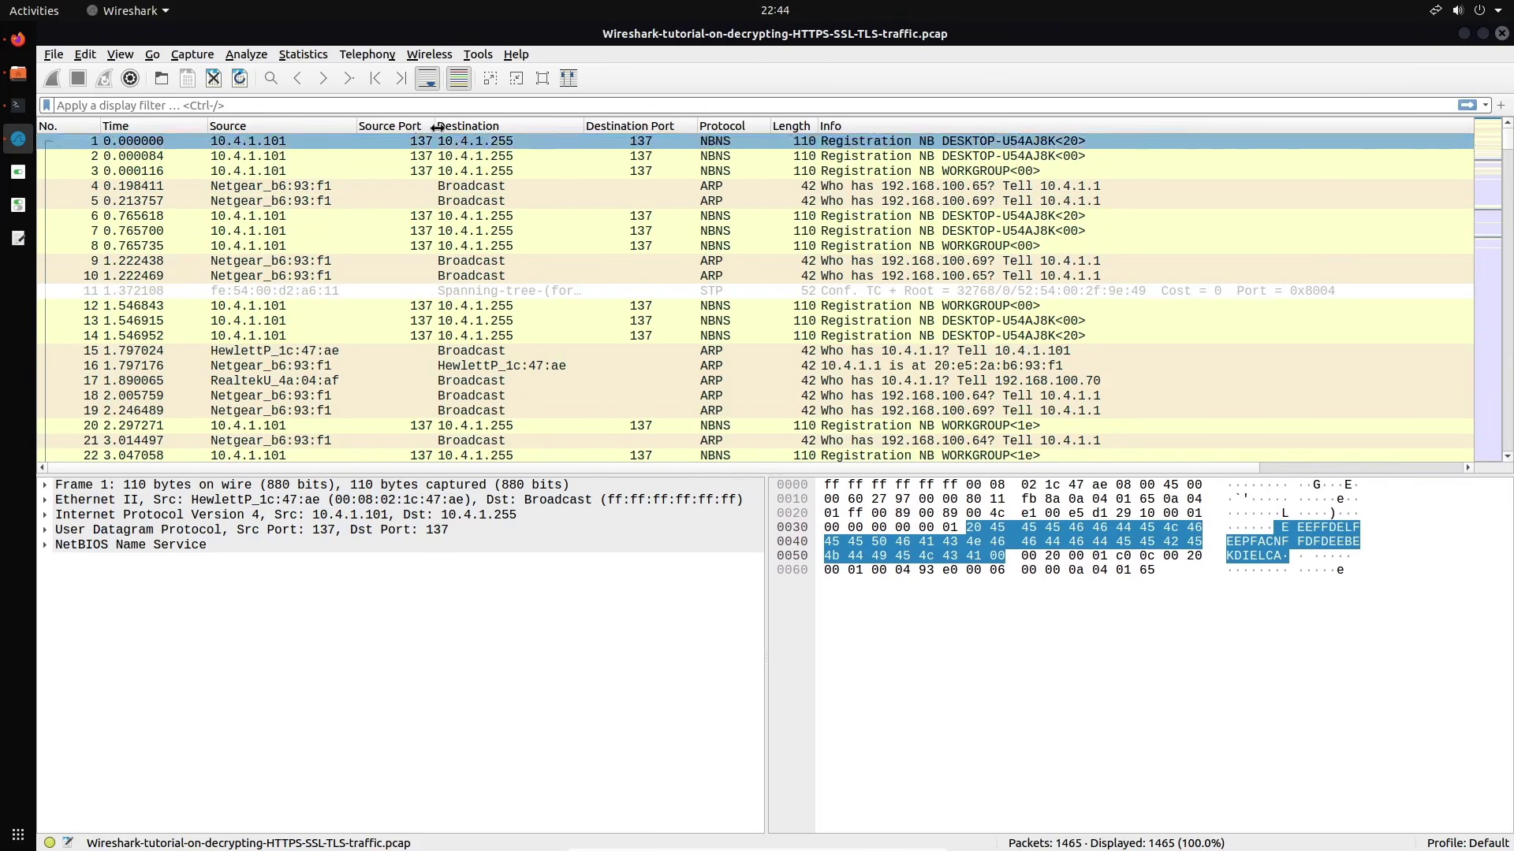
pyautogui.rightClick(387, 131)
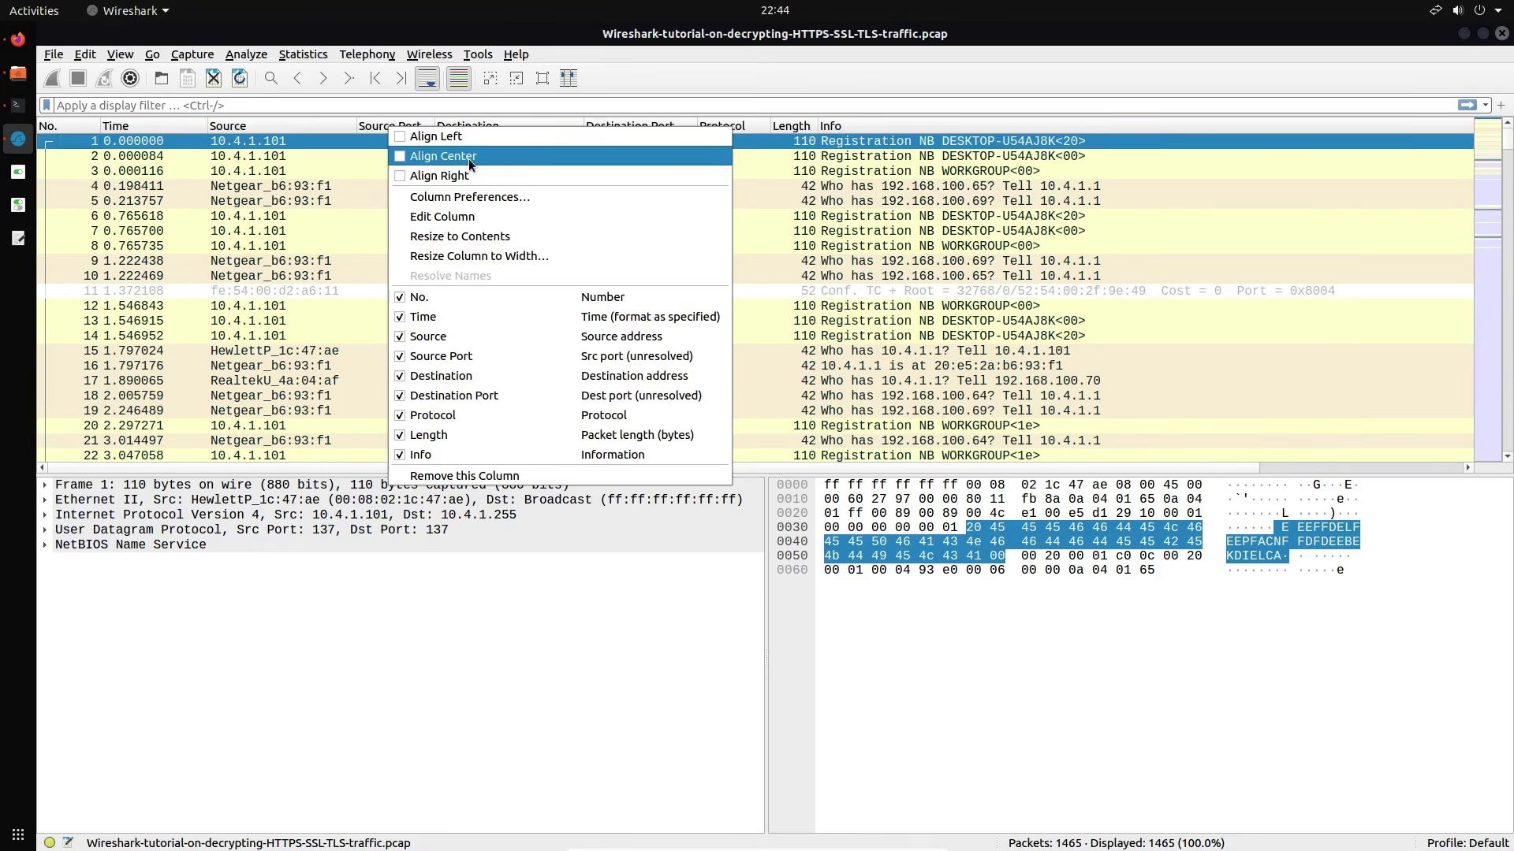
pyautogui.click(470, 156)
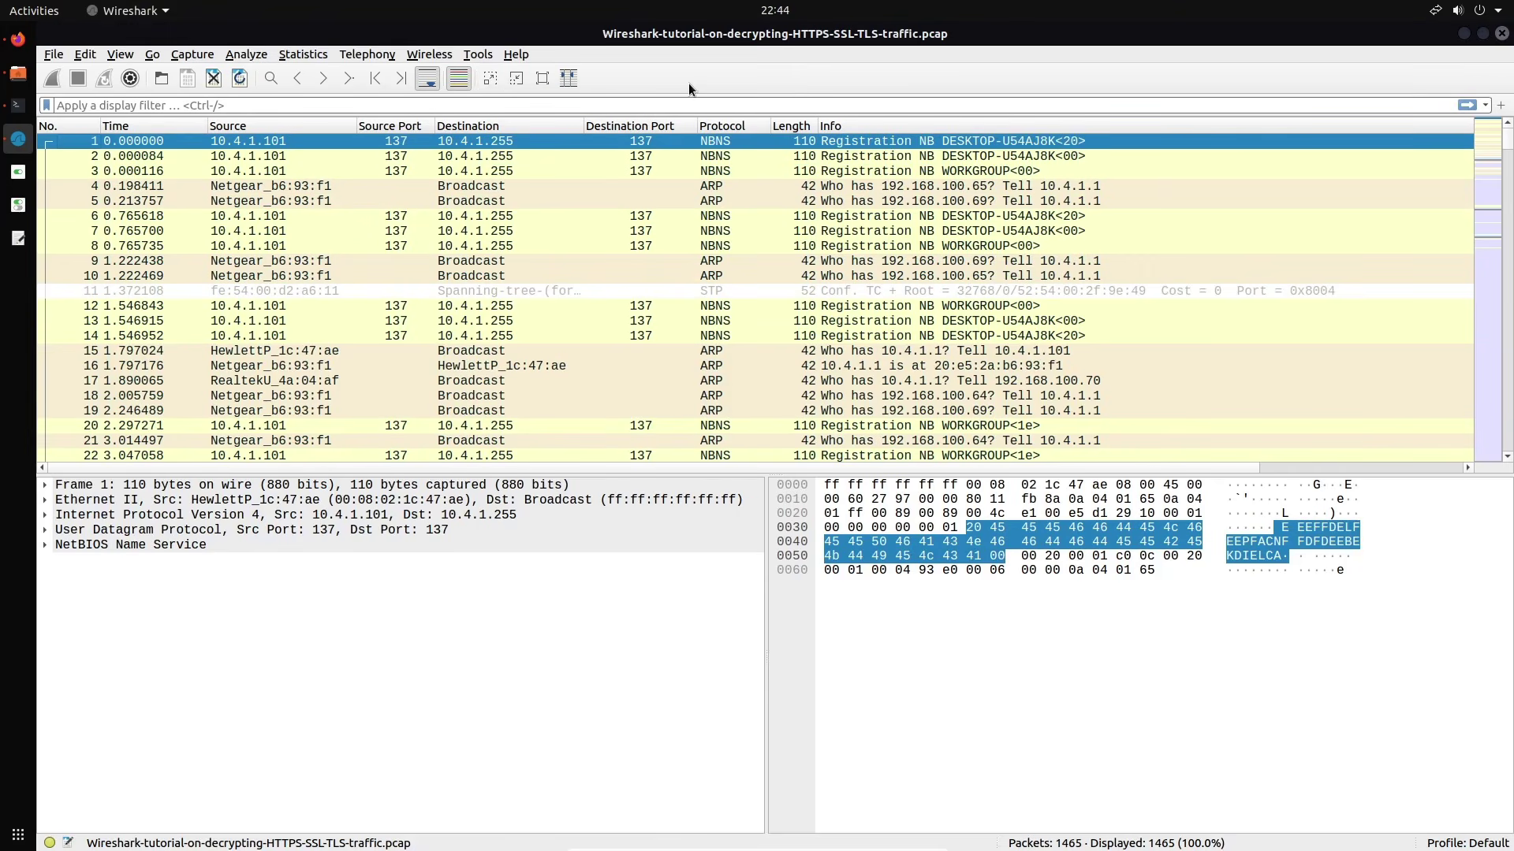
# Zoom in the packet text with Ctrl++ and scroll through the 1465 packets
pyautogui.hotkey('ctrl', '+')
pyautogui.hotkey('ctrl', '+')
pyautogui.hotkey('ctrl', '+')
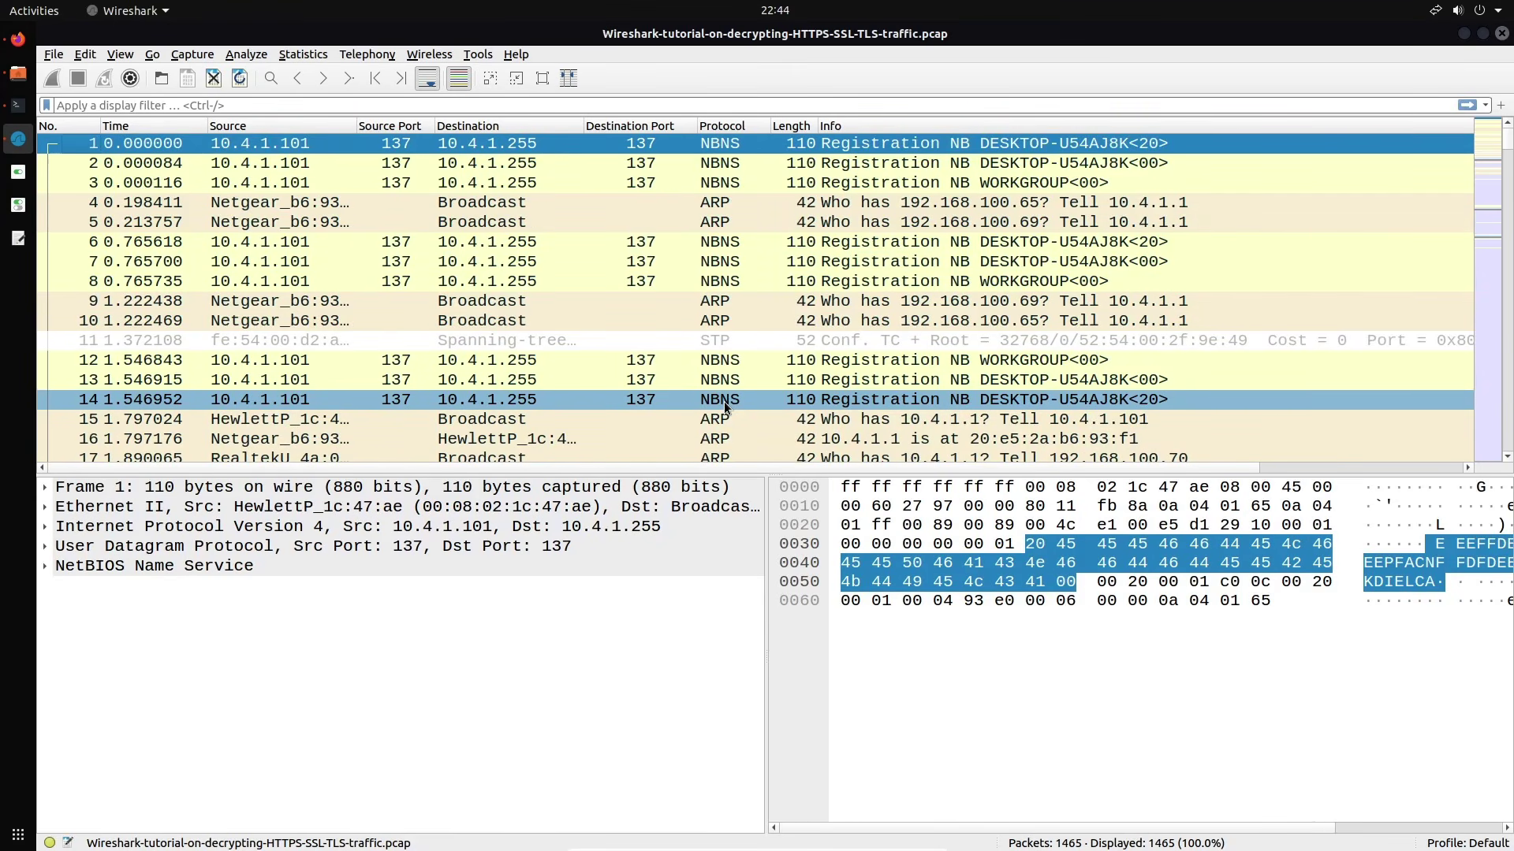
pyautogui.scroll(-20, 725, 407)
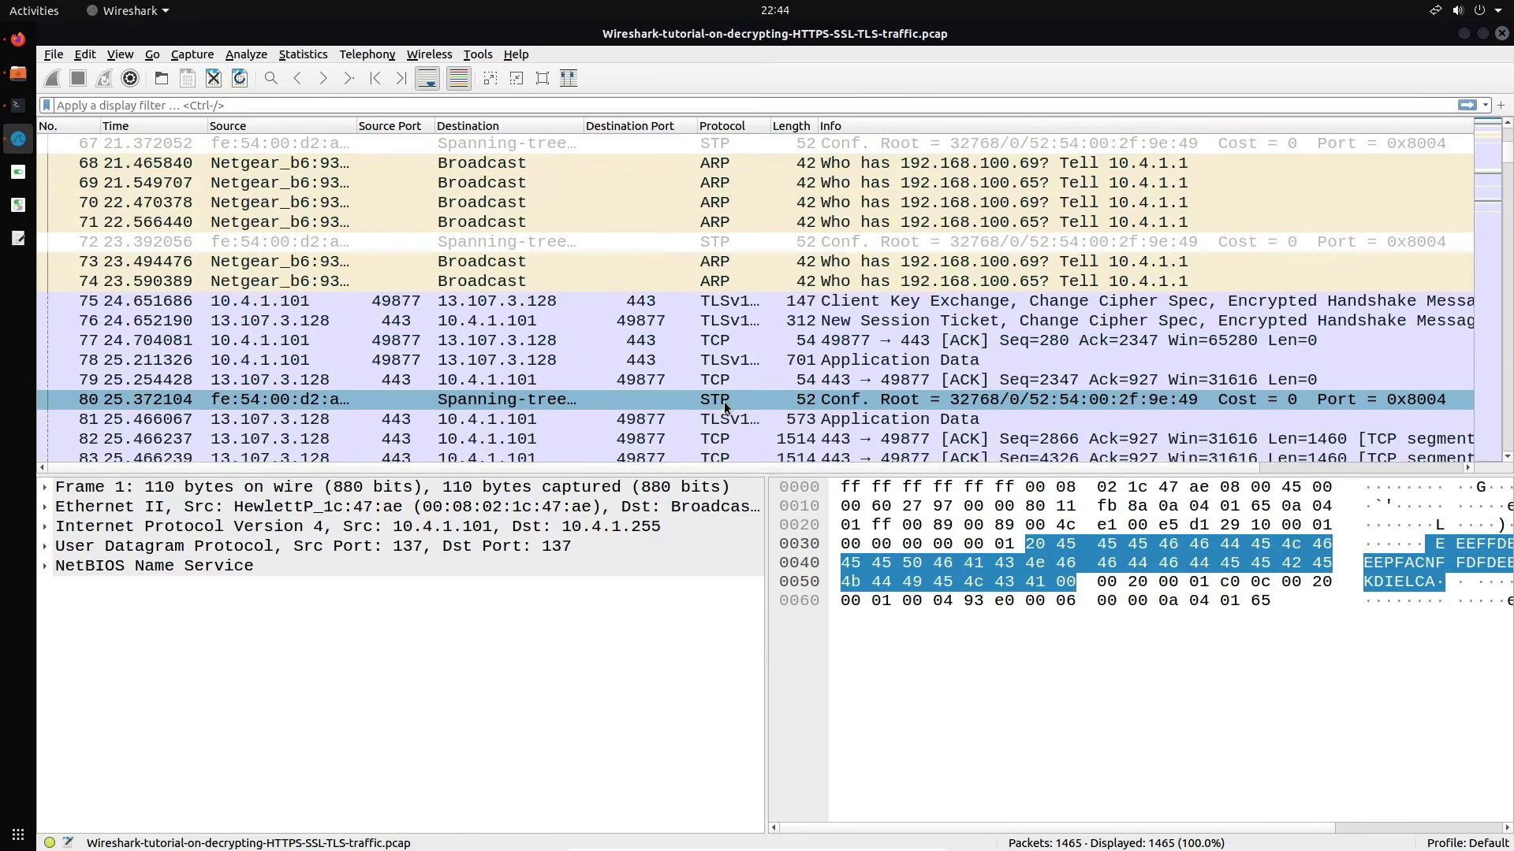
pyautogui.scroll(-5, 723, 400)
pyautogui.scroll(20, 724, 401)
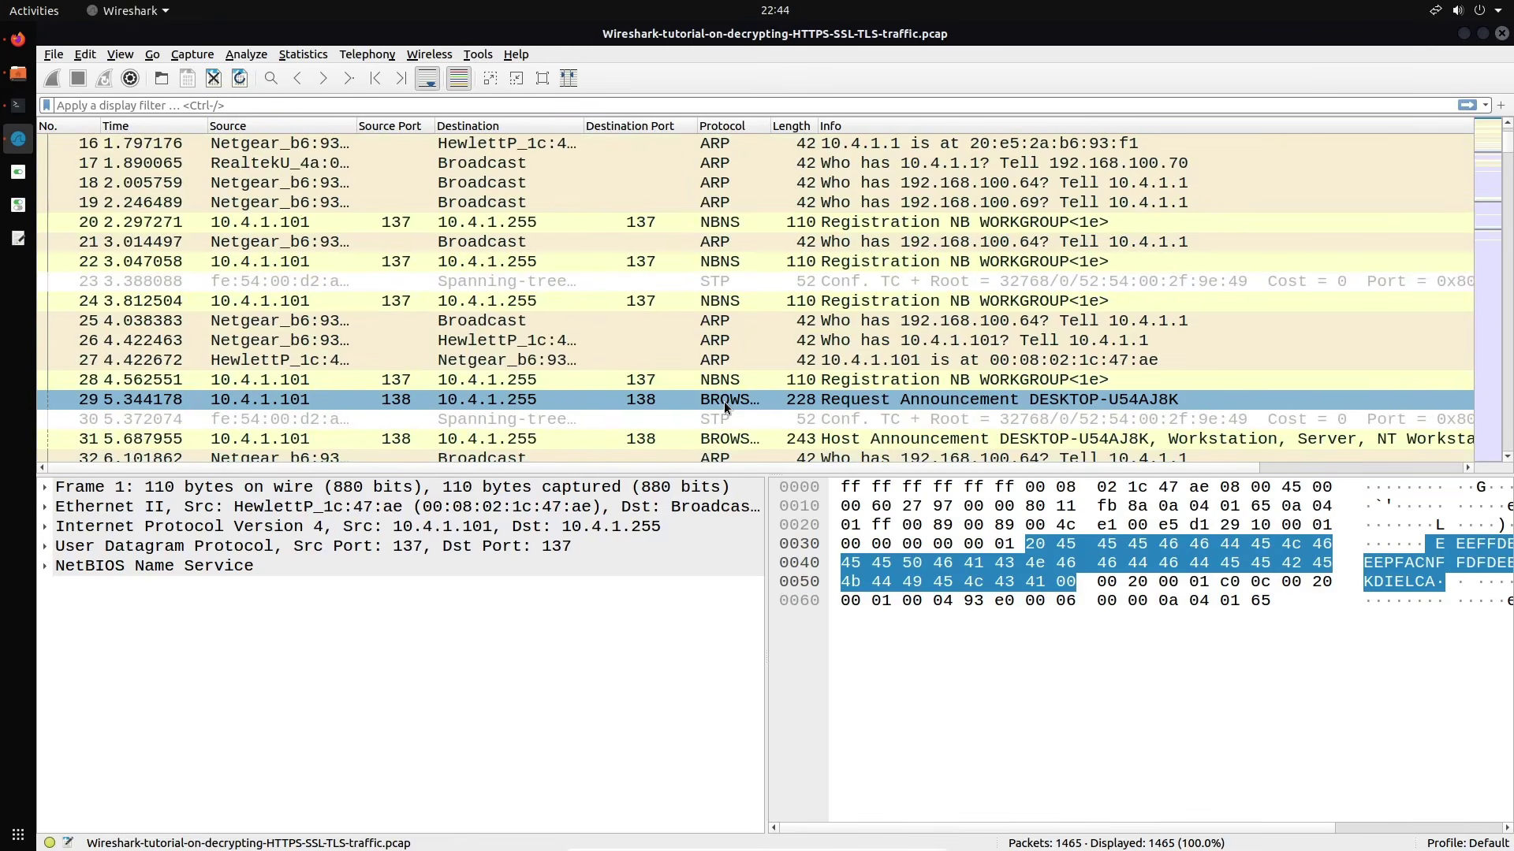
pyautogui.scroll(5, 724, 401)
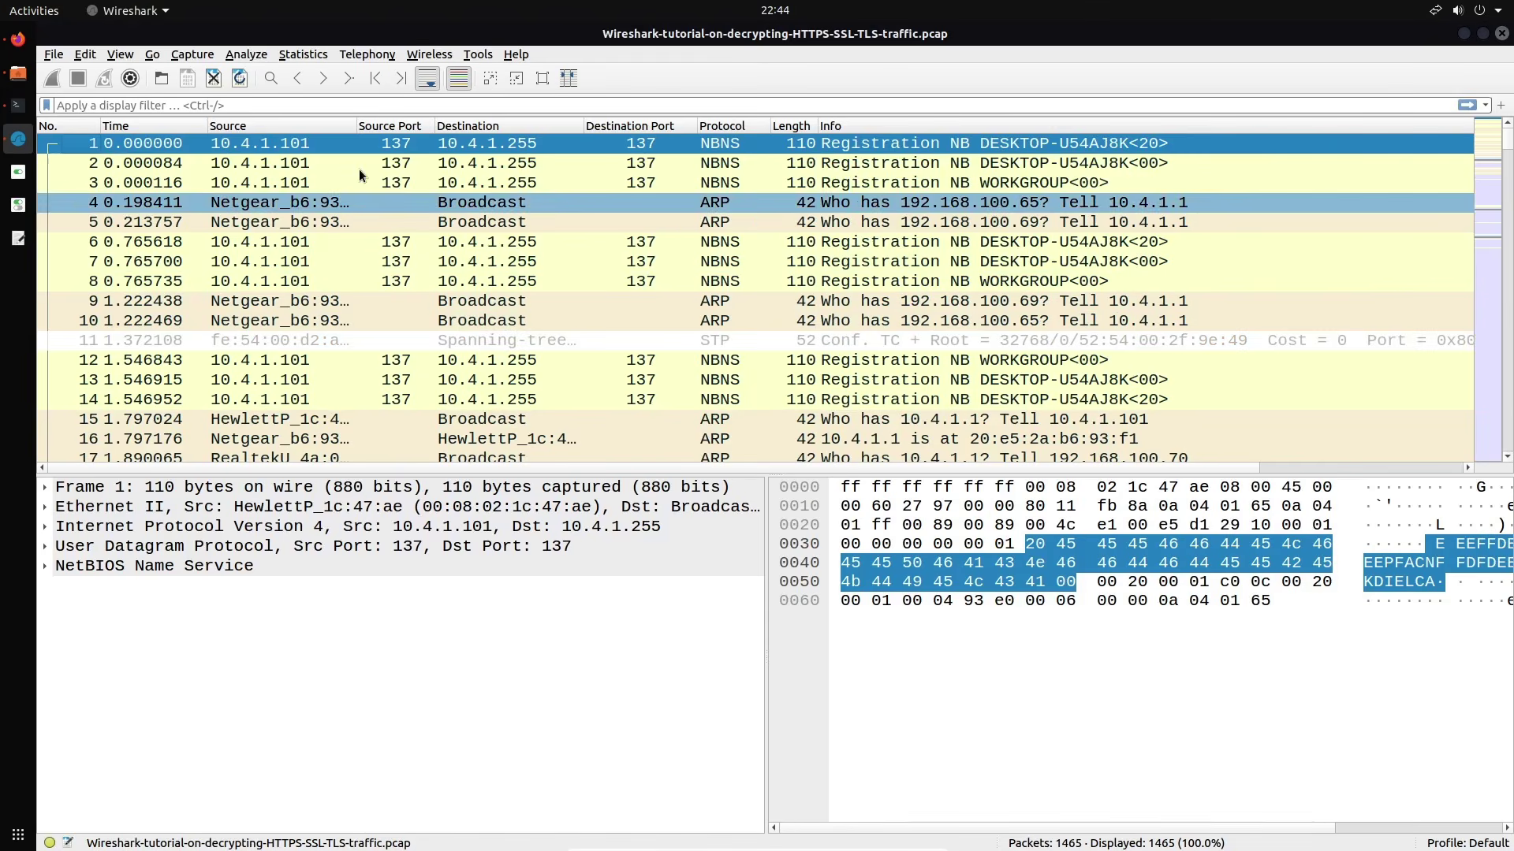
# Apply the display filter tls.handshake.type eq 1 to list the 8 Client Hellos
pyautogui.write('t')
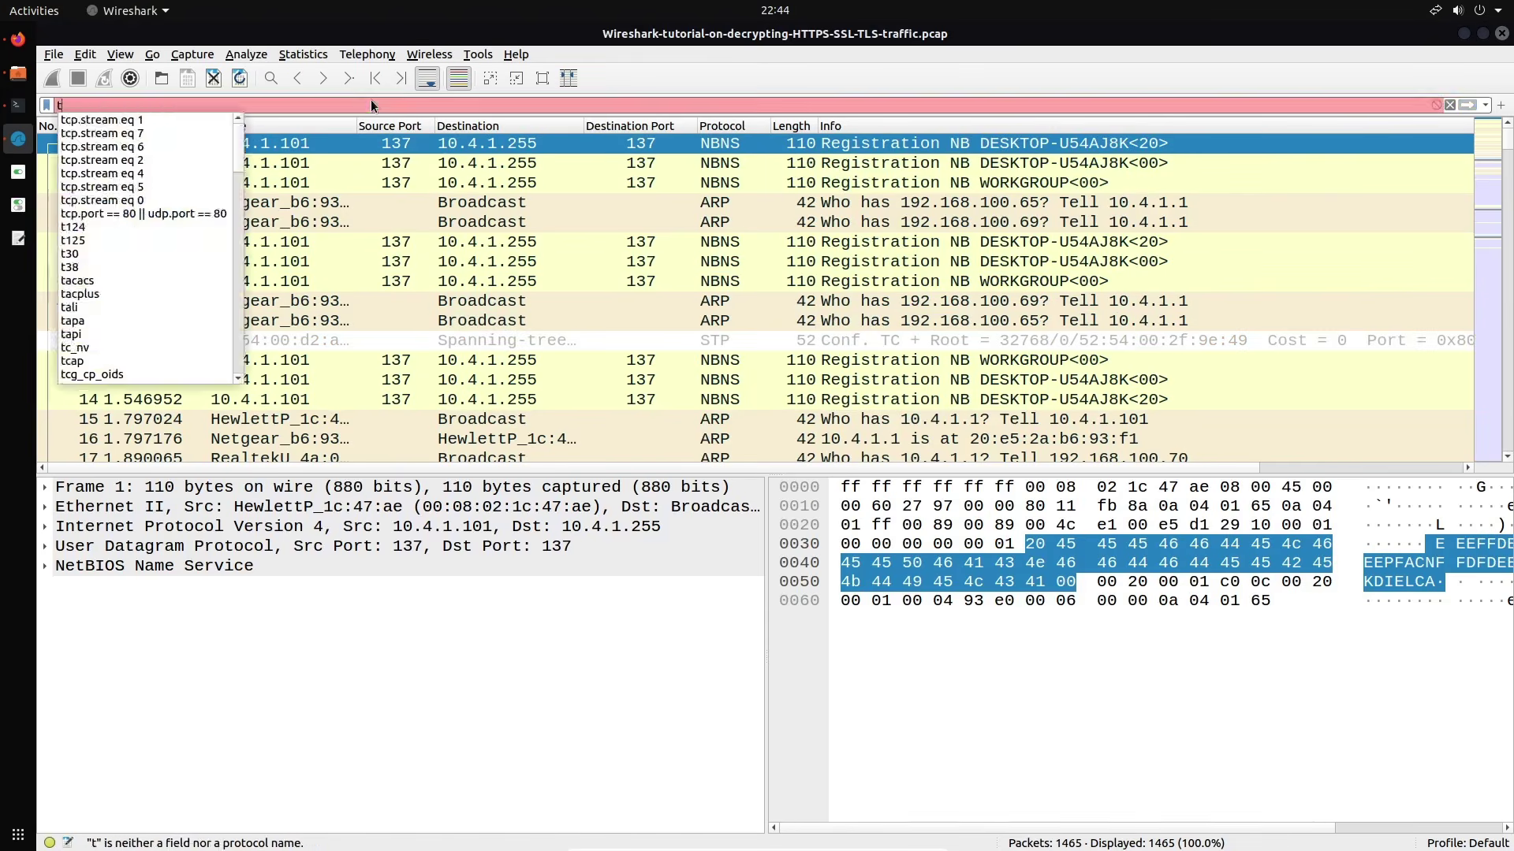
pyautogui.write('ls.hand')
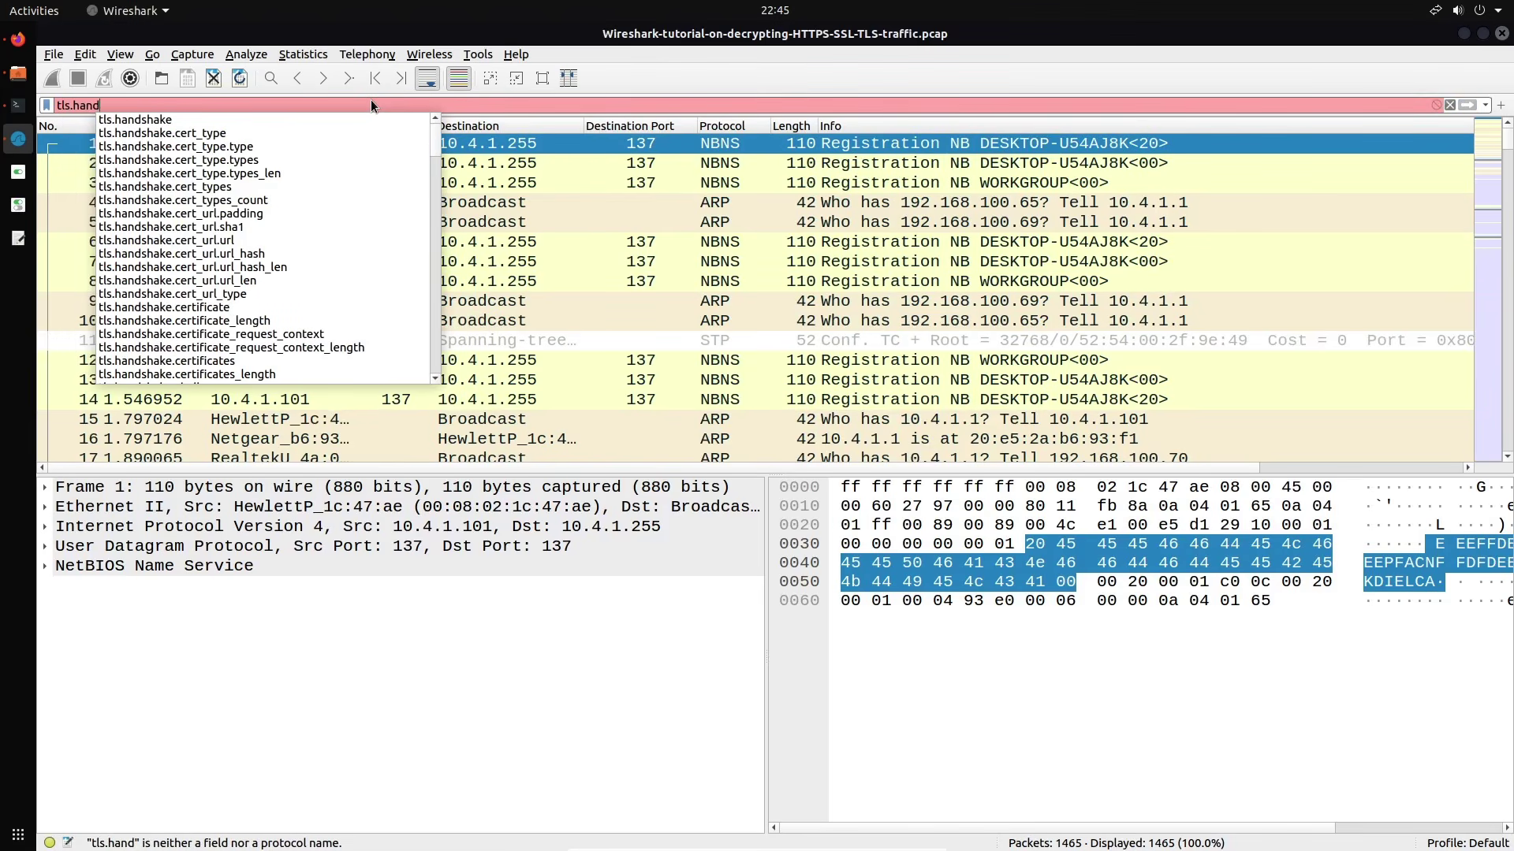
pyautogui.press('Down')
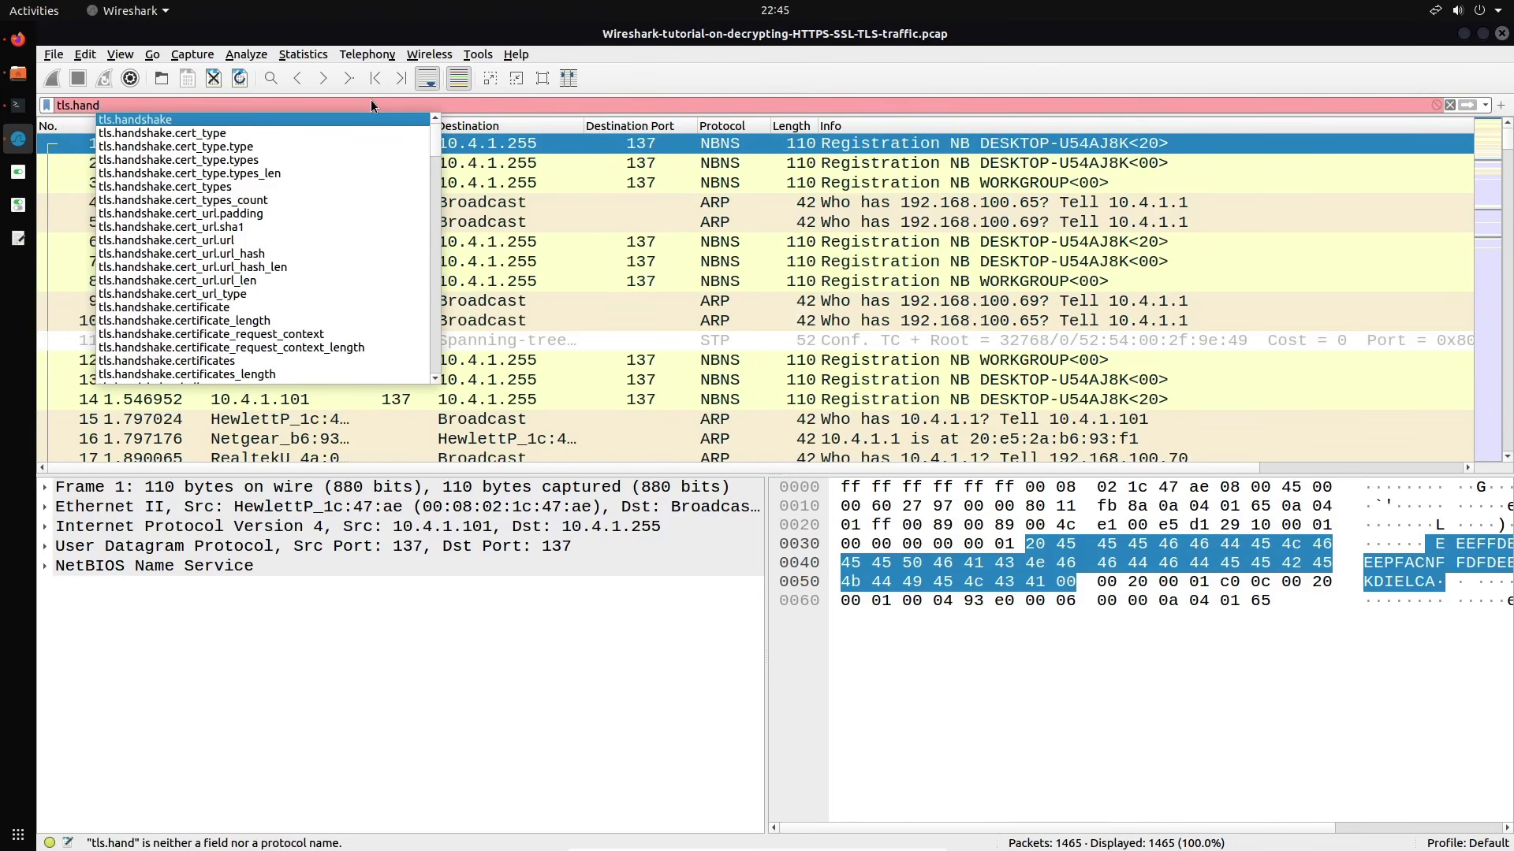
pyautogui.press('Return')
pyautogui.write('.')
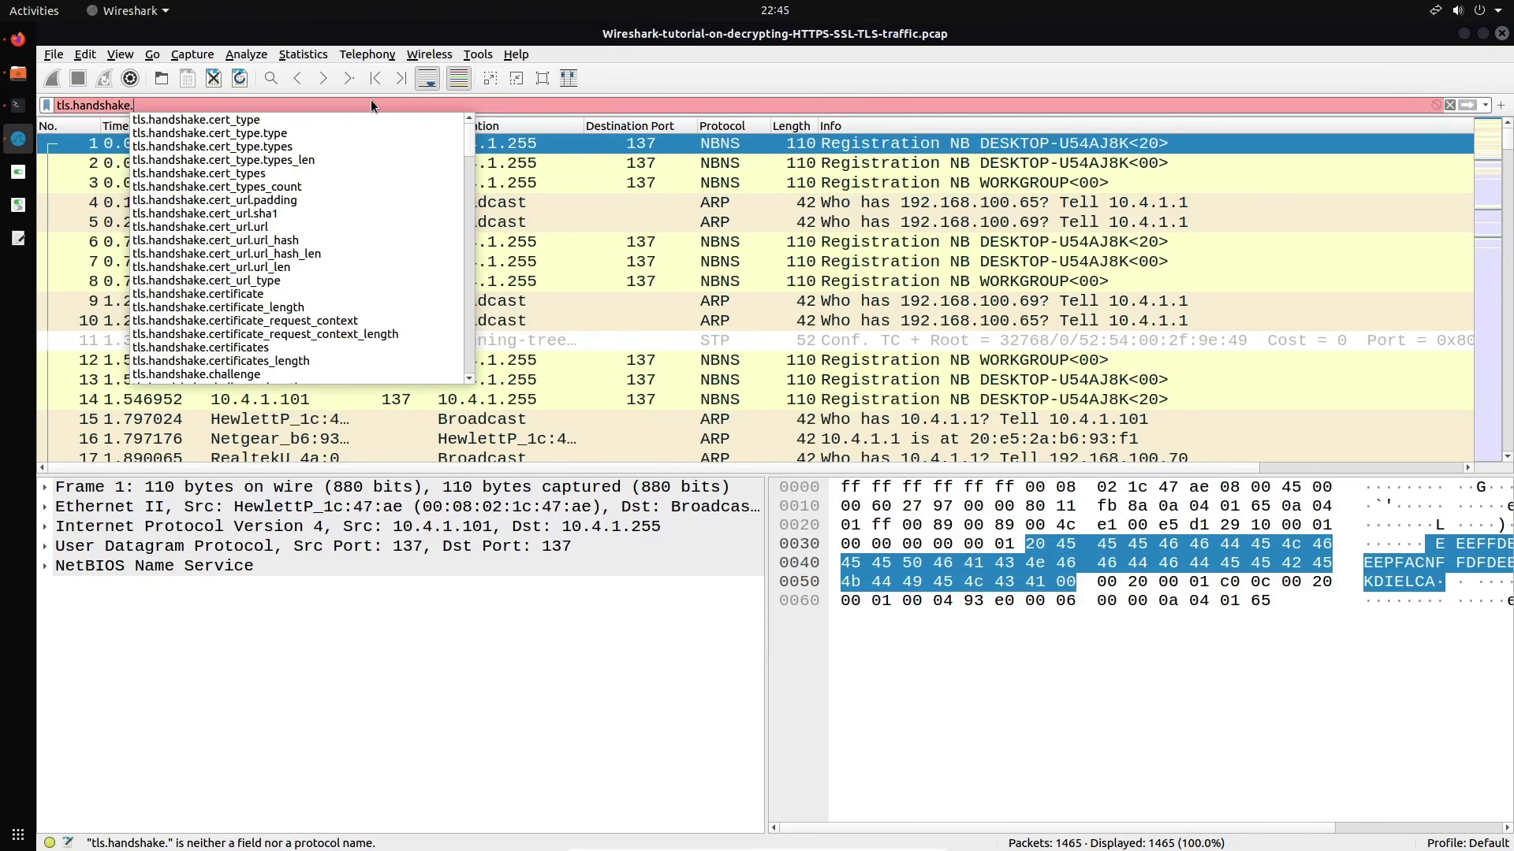
pyautogui.write('type')
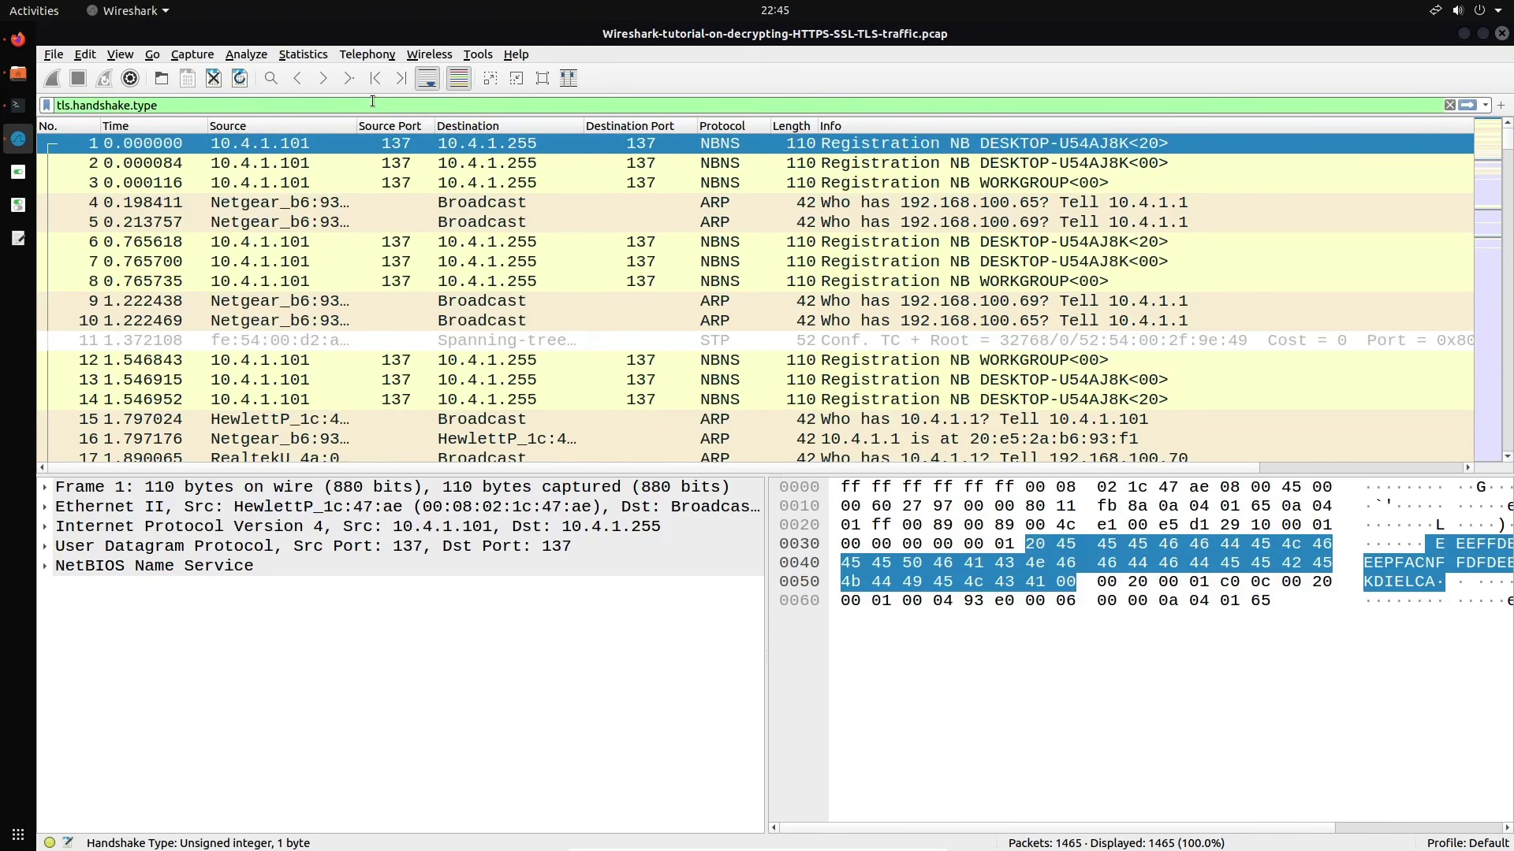
pyautogui.write(' eq 1')
pyautogui.press('Return')
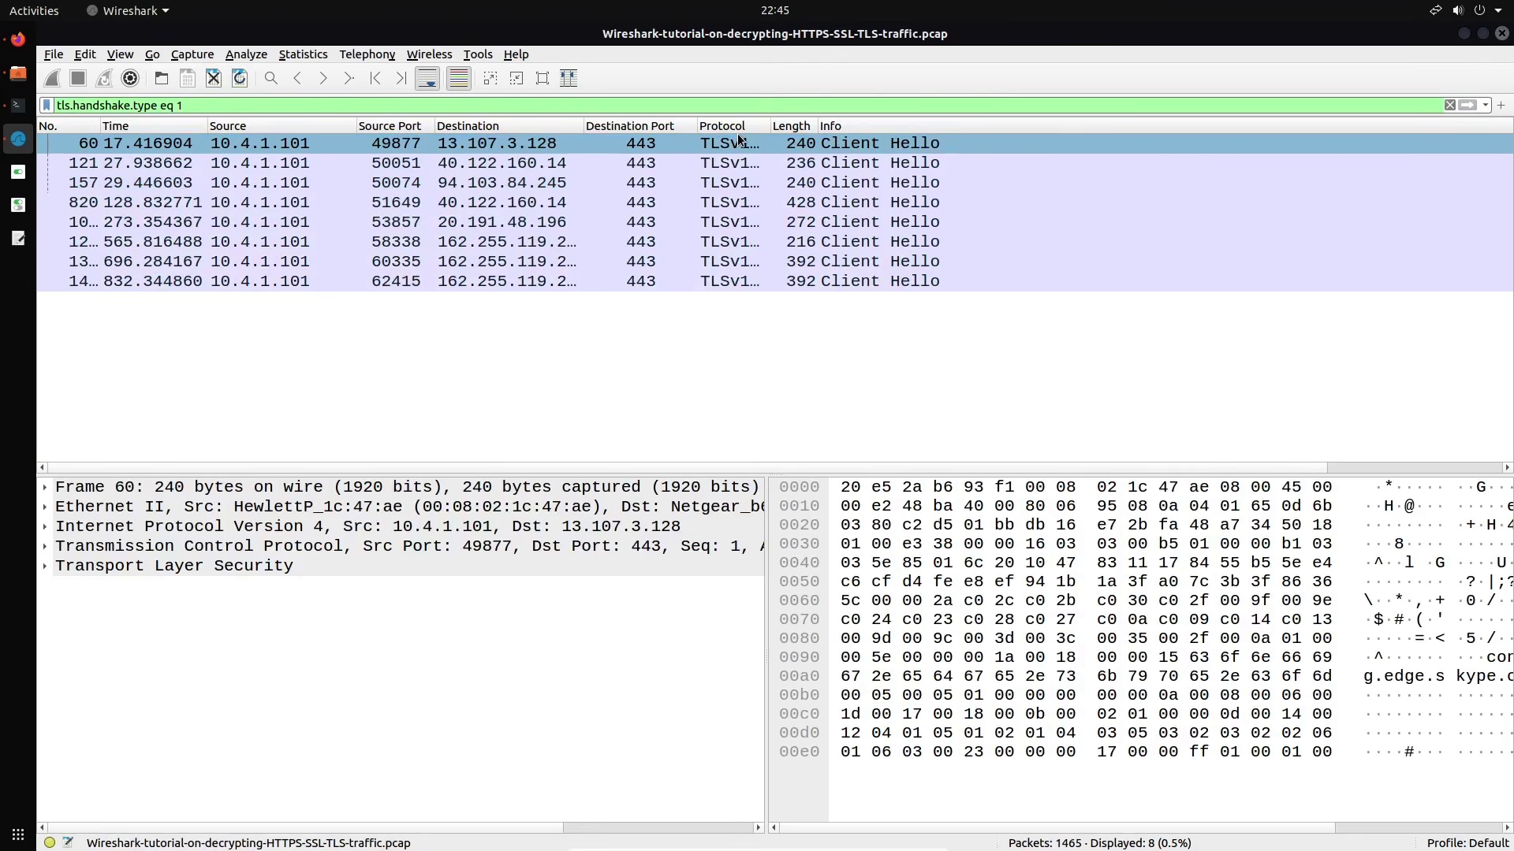
# Widen the Protocol column to show TLSv1.2 and inspect Client Hello packets 121, 157 and 60
pyautogui.moveTo(769, 126); pyautogui.dragTo(795, 127)
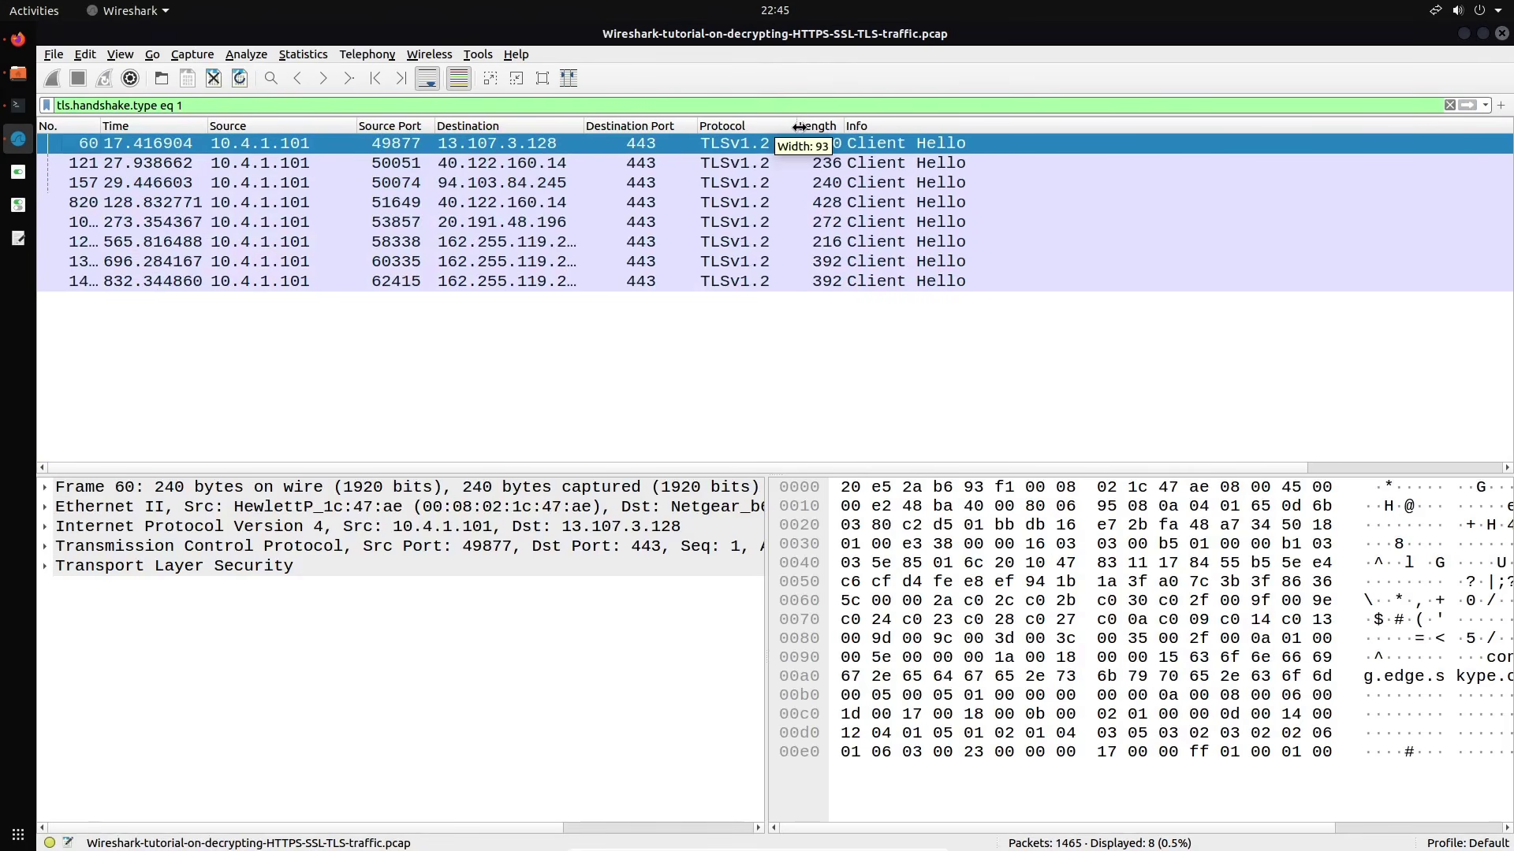
pyautogui.click(777, 170)
pyautogui.click(773, 183)
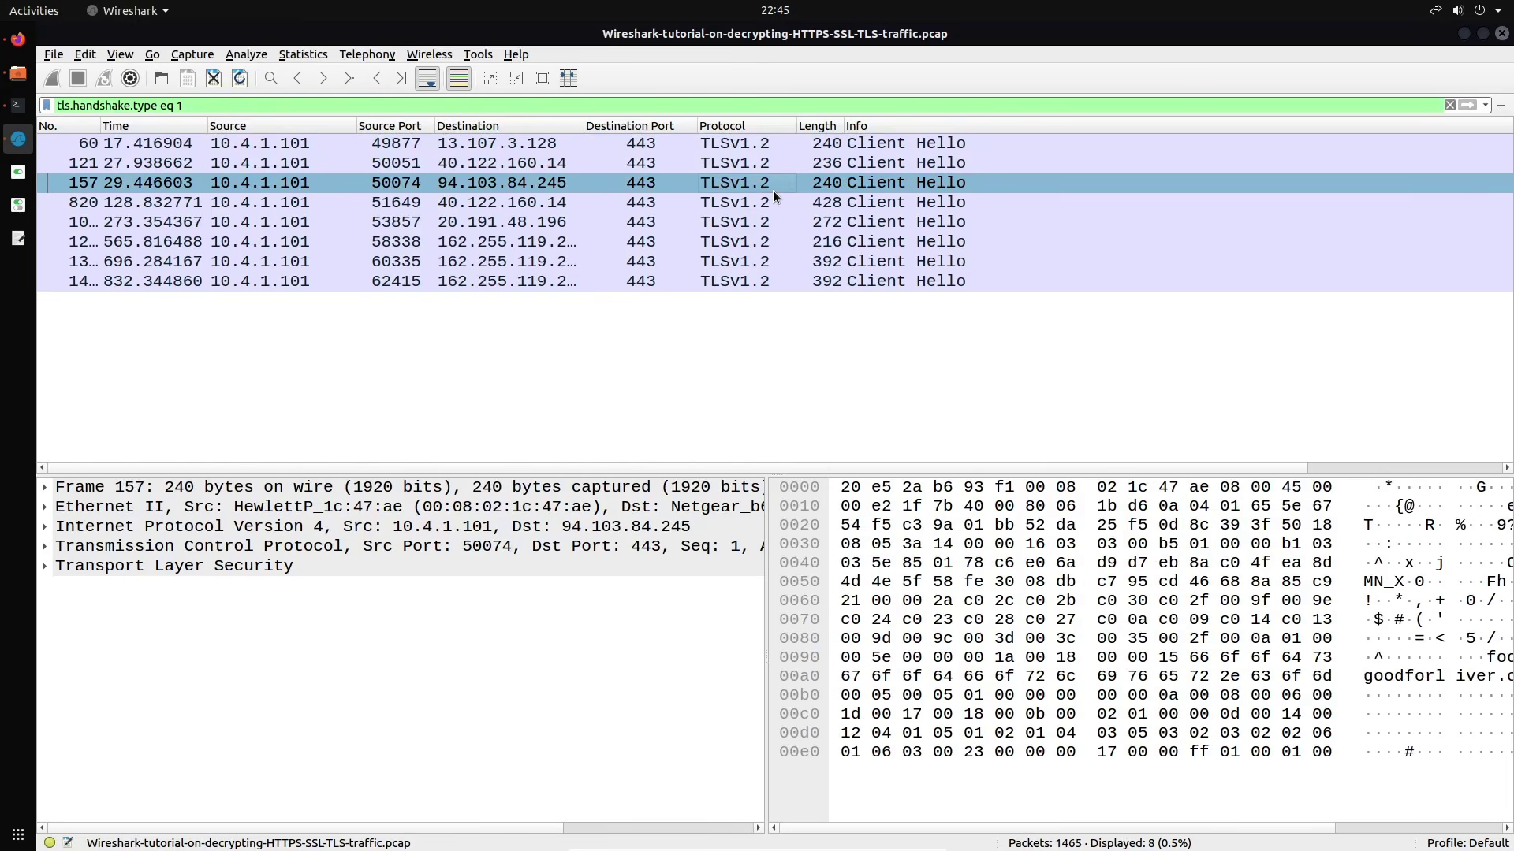
pyautogui.click(770, 161)
pyautogui.click(771, 145)
pyautogui.rightClick(770, 145)
# Follow the TLS stream of packet 60 and close the empty stream view
pyautogui.moveTo(858, 376)
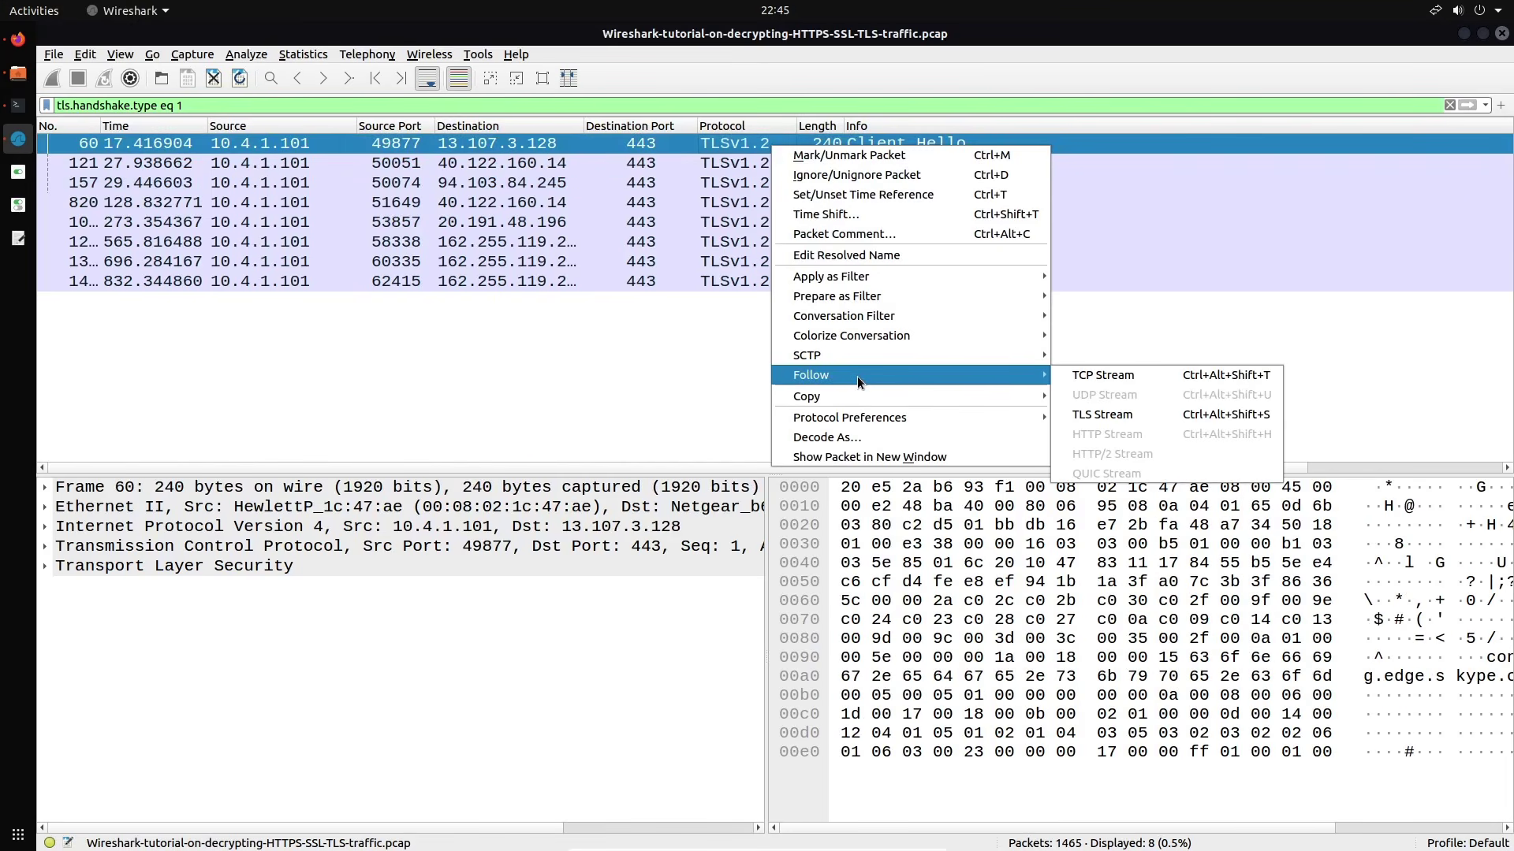
pyautogui.click(1142, 415)
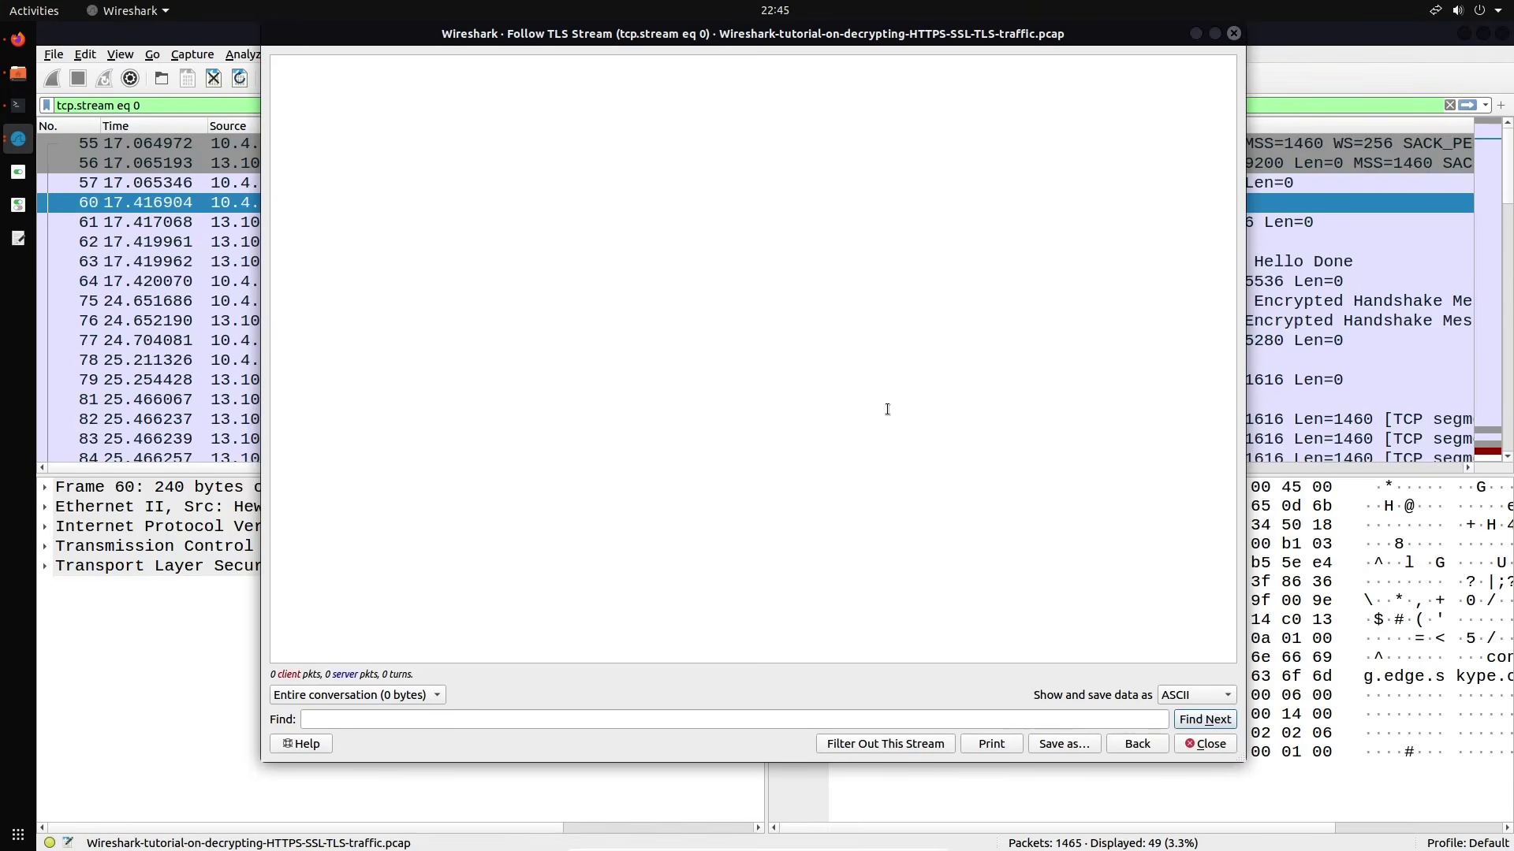
pyautogui.moveTo(1005, 39); pyautogui.dragTo(946, 125)
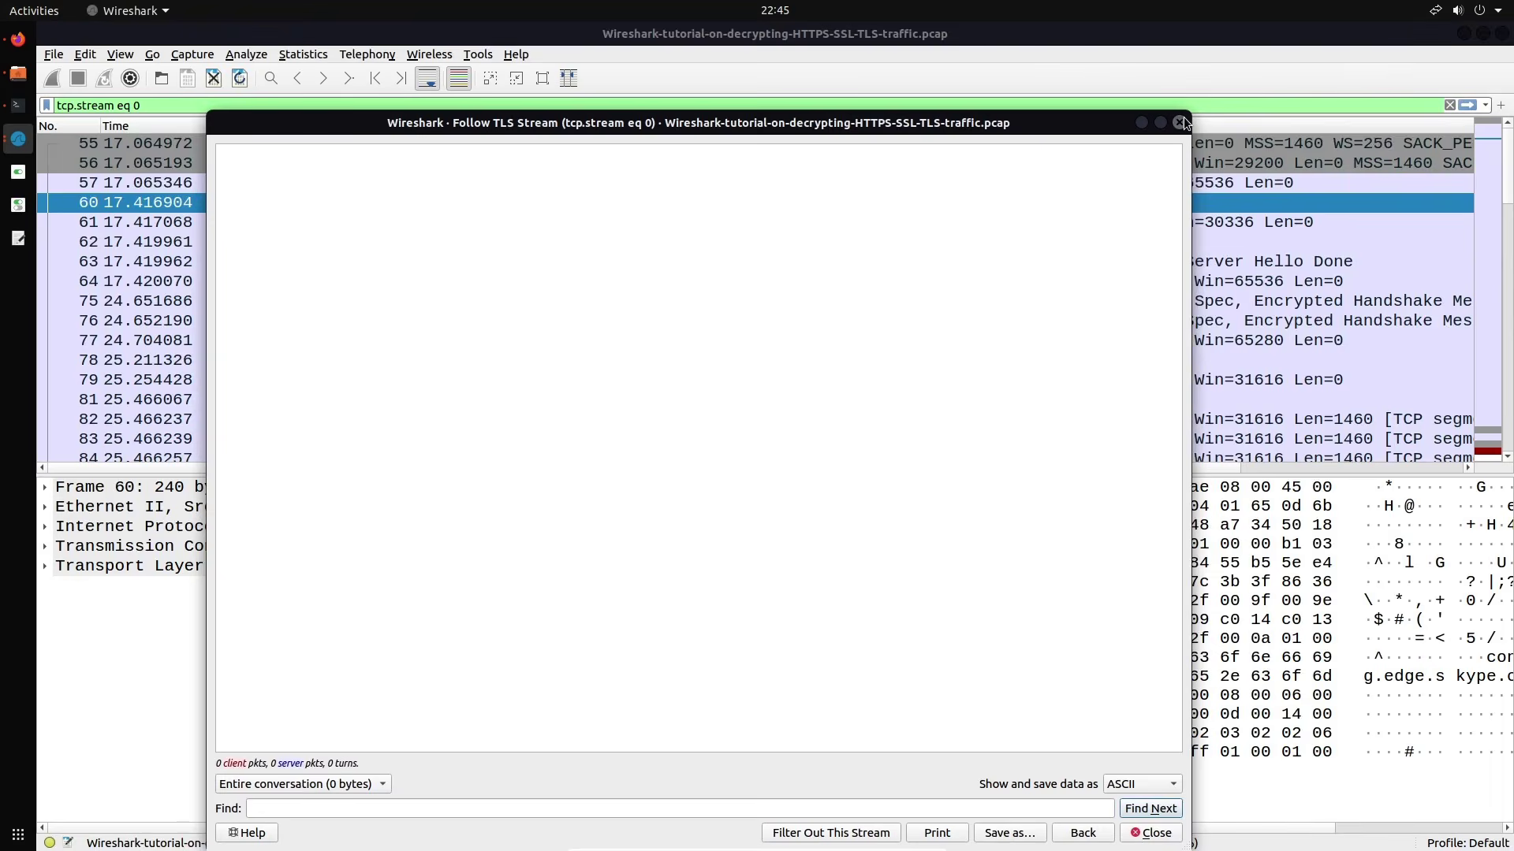
pyautogui.click(1179, 118)
# Replace the tcp.stream eq 0 filter with tls.handshake.type eq 1 to list the Client Hellos
pyautogui.press('BackSpace')
pyautogui.write('(http.request or tls.handshake.type eq 1) and !(ssdp)')
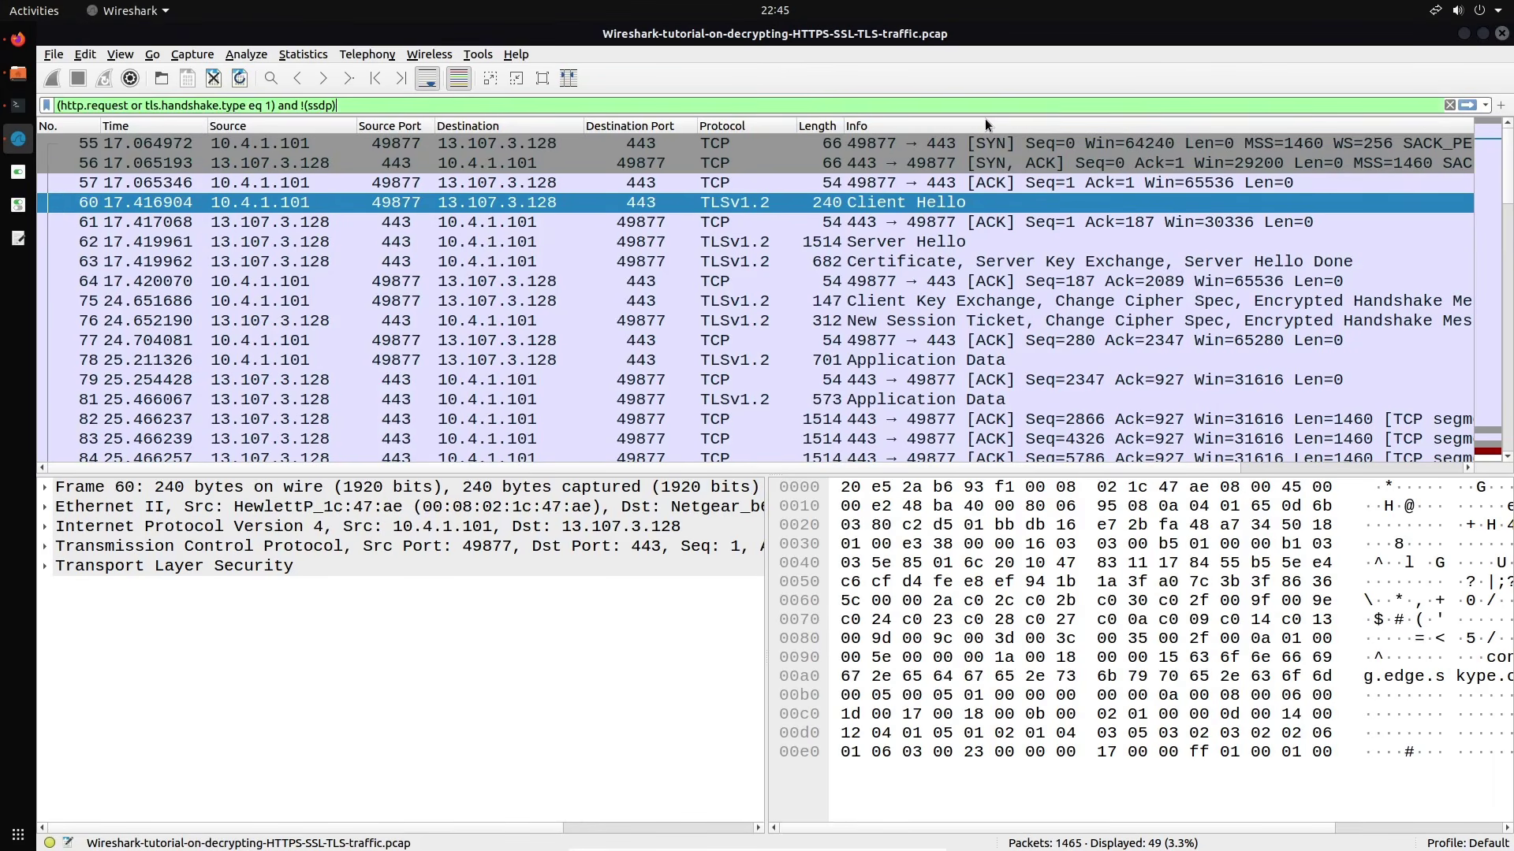
pyautogui.press('Down')
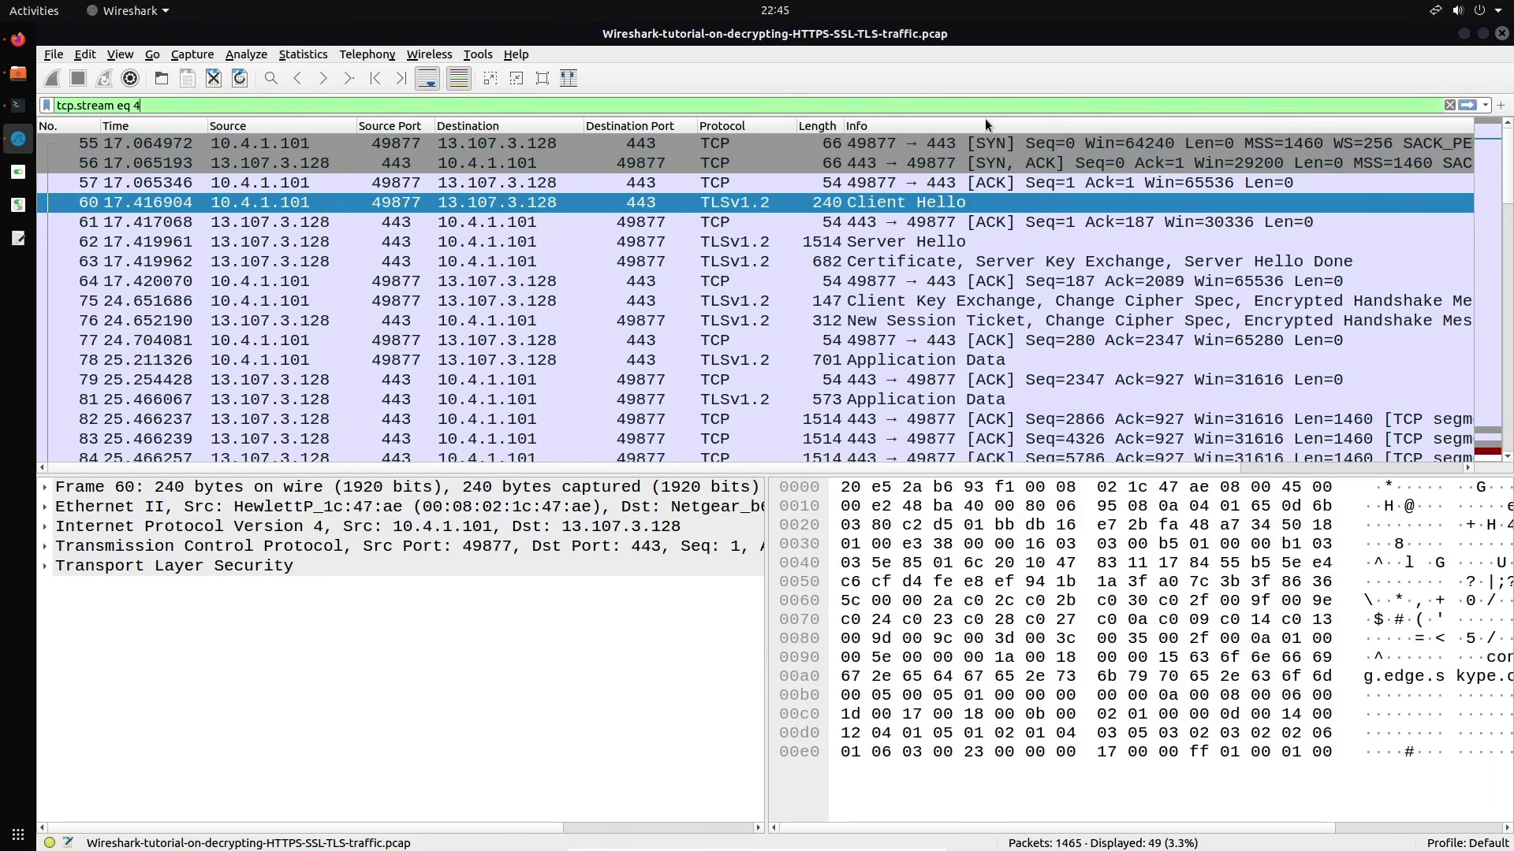
pyautogui.press('Down')
pyautogui.press('Down')
pyautogui.press('Down')
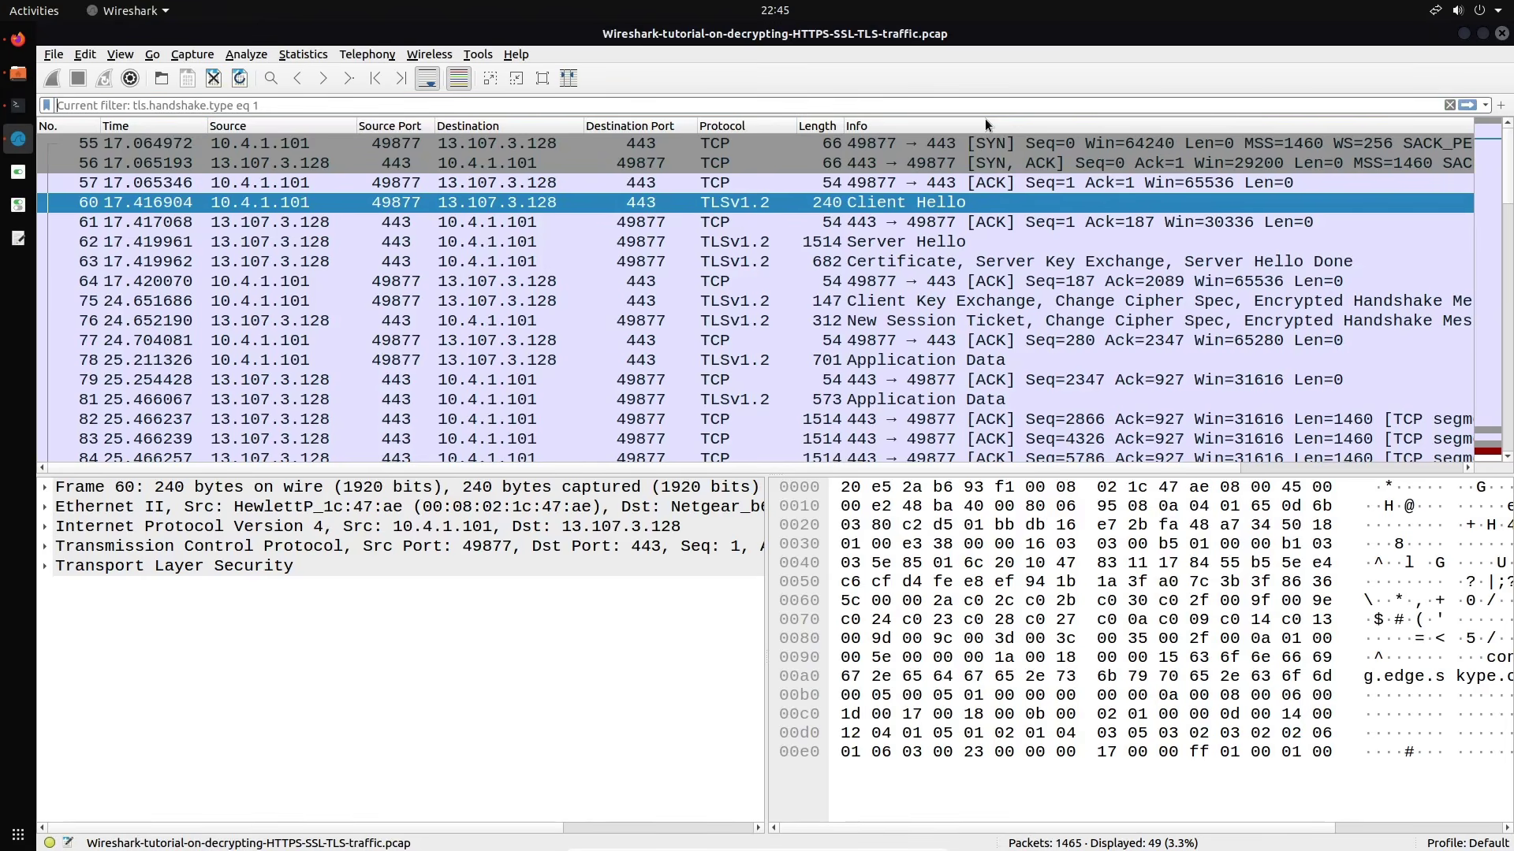
pyautogui.press('Down')
pyautogui.press('Down')
pyautogui.press('Down')
pyautogui.write('tl')
pyautogui.press('Down')
pyautogui.press('Return')
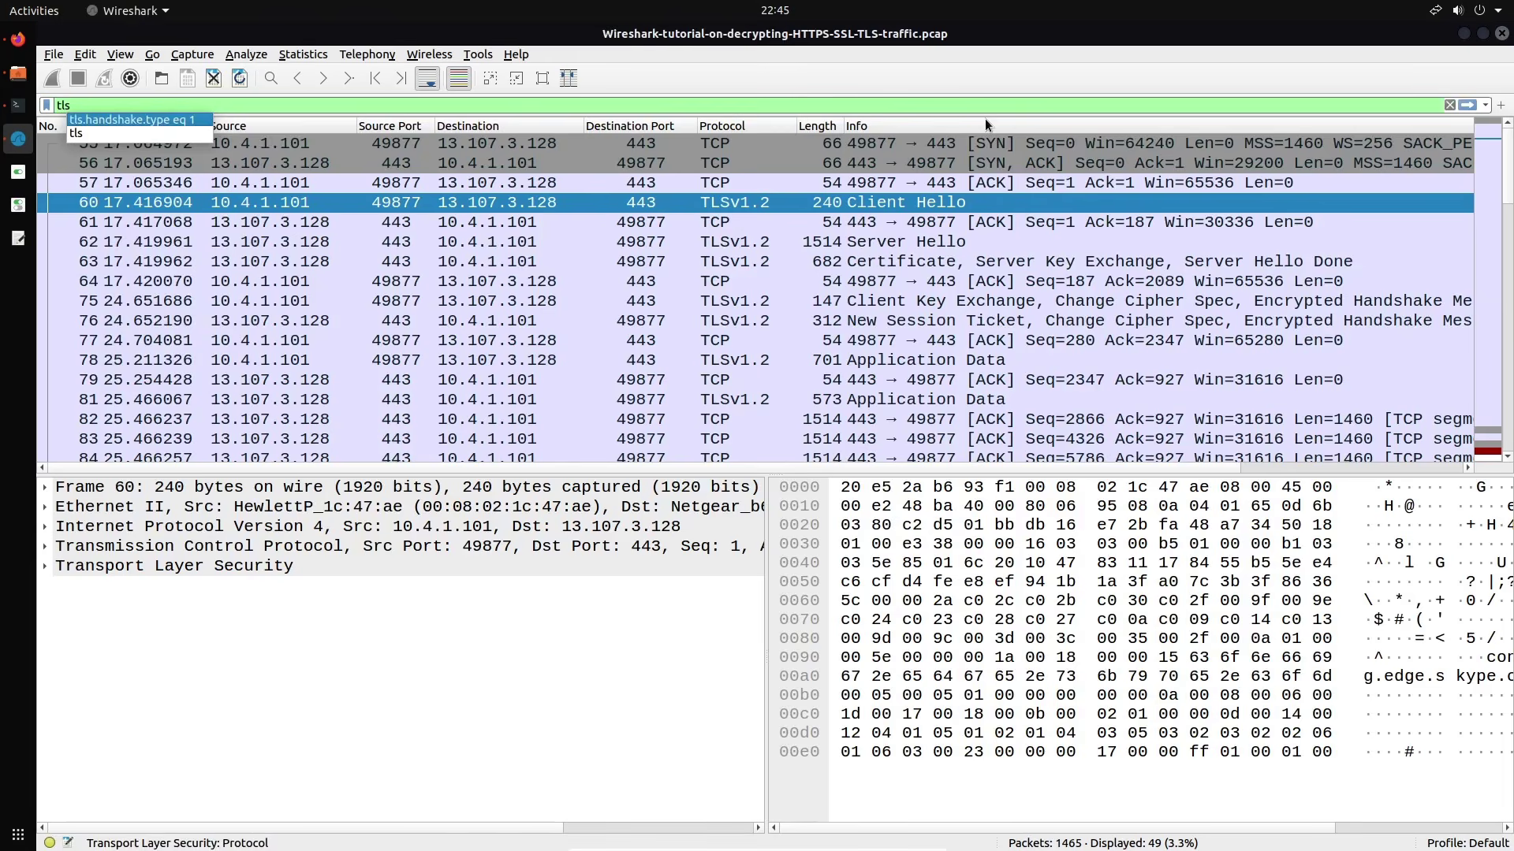
pyautogui.press('Return')
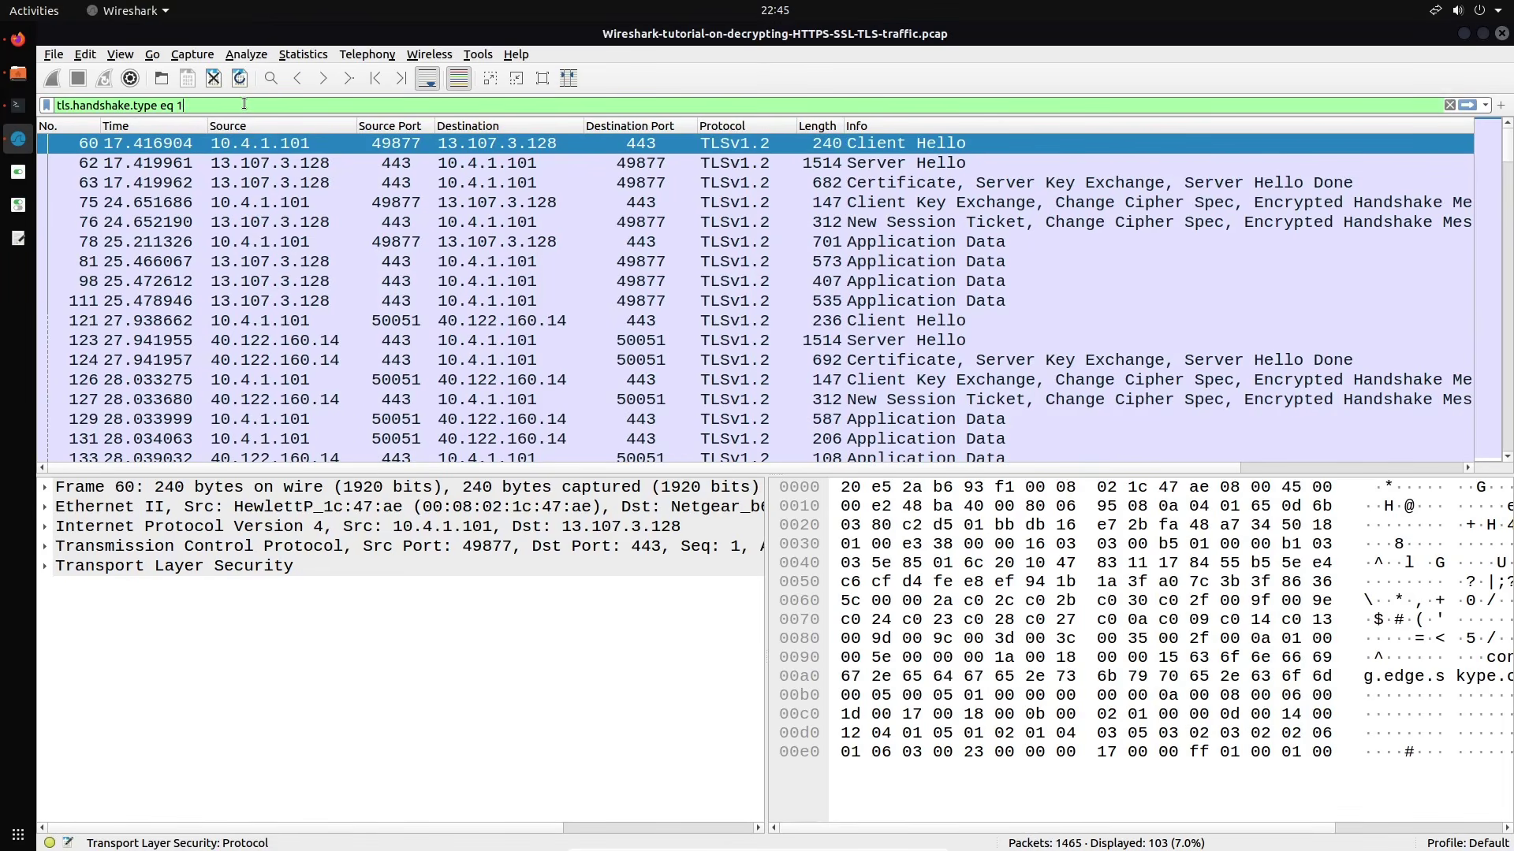
pyautogui.press('Return')
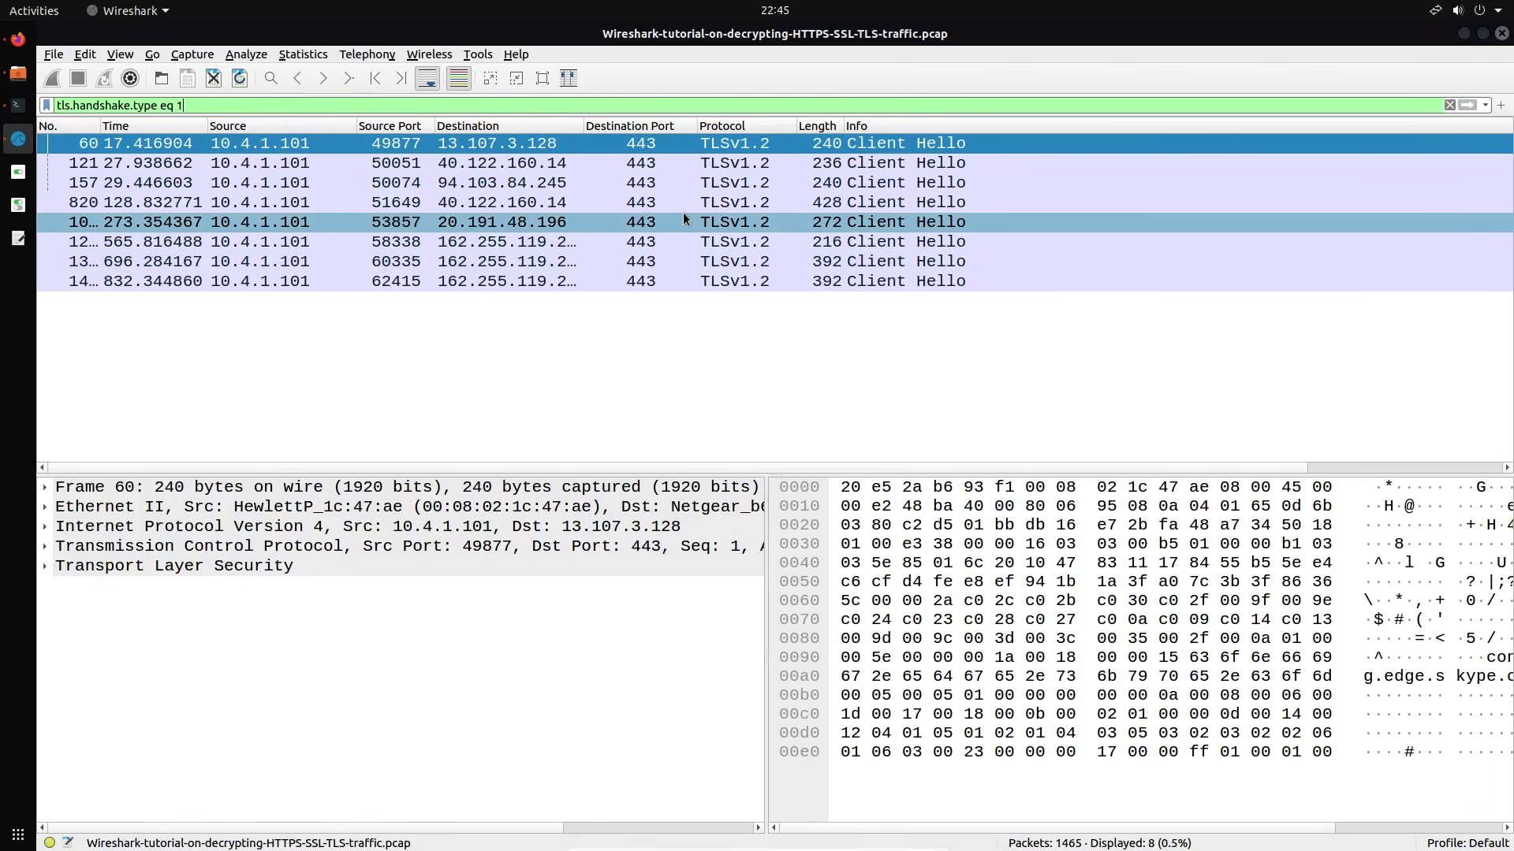
pyautogui.press('Down')
pyautogui.press('Down')
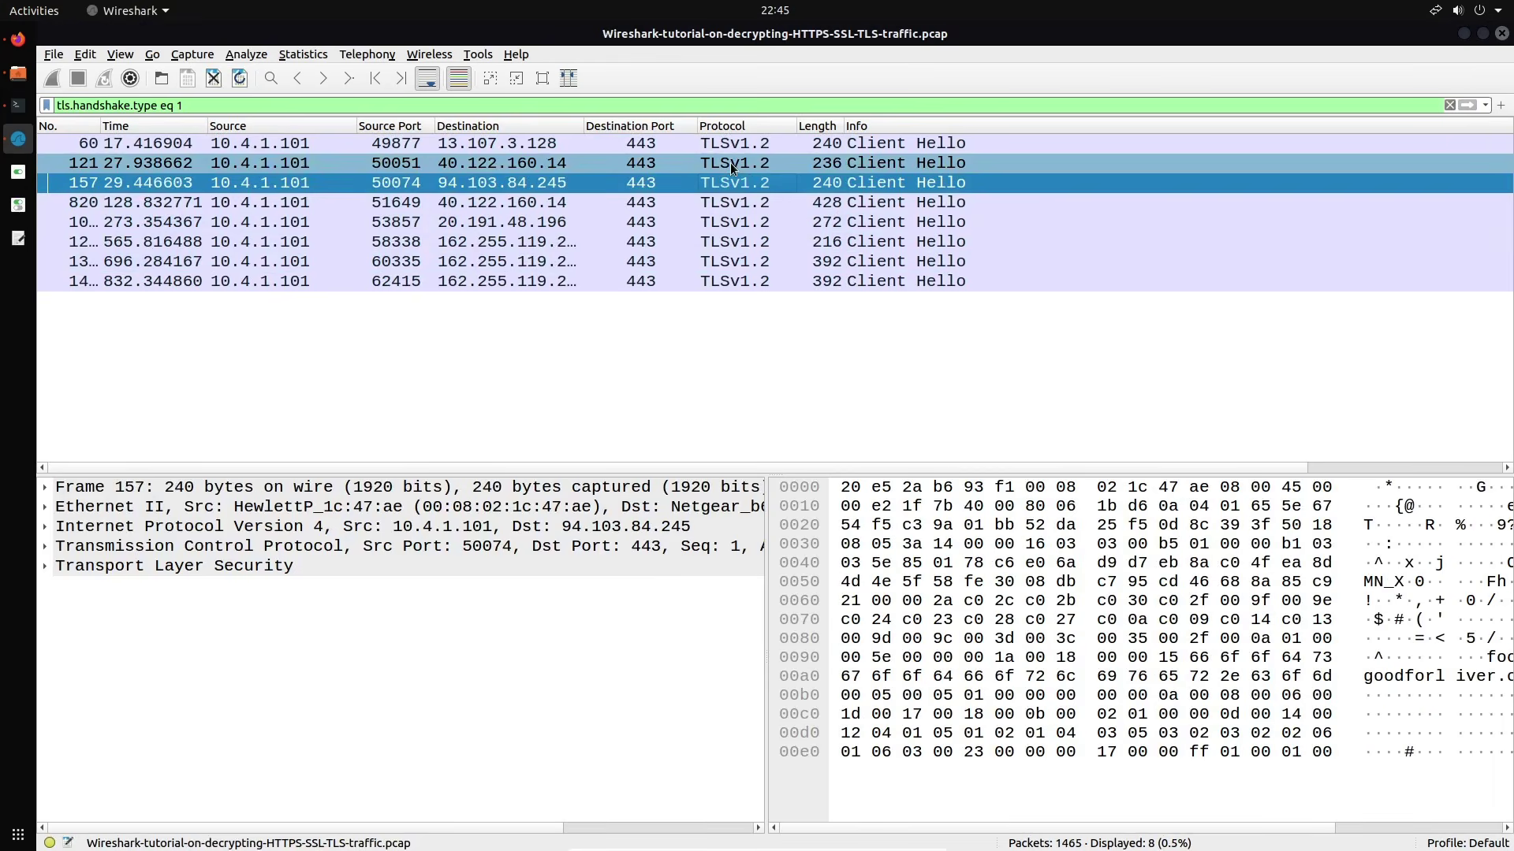
# Follow the TCP stream of packet 121, scroll its encrypted contents, then close it
pyautogui.rightClick(730, 167)
pyautogui.moveTo(840, 399)
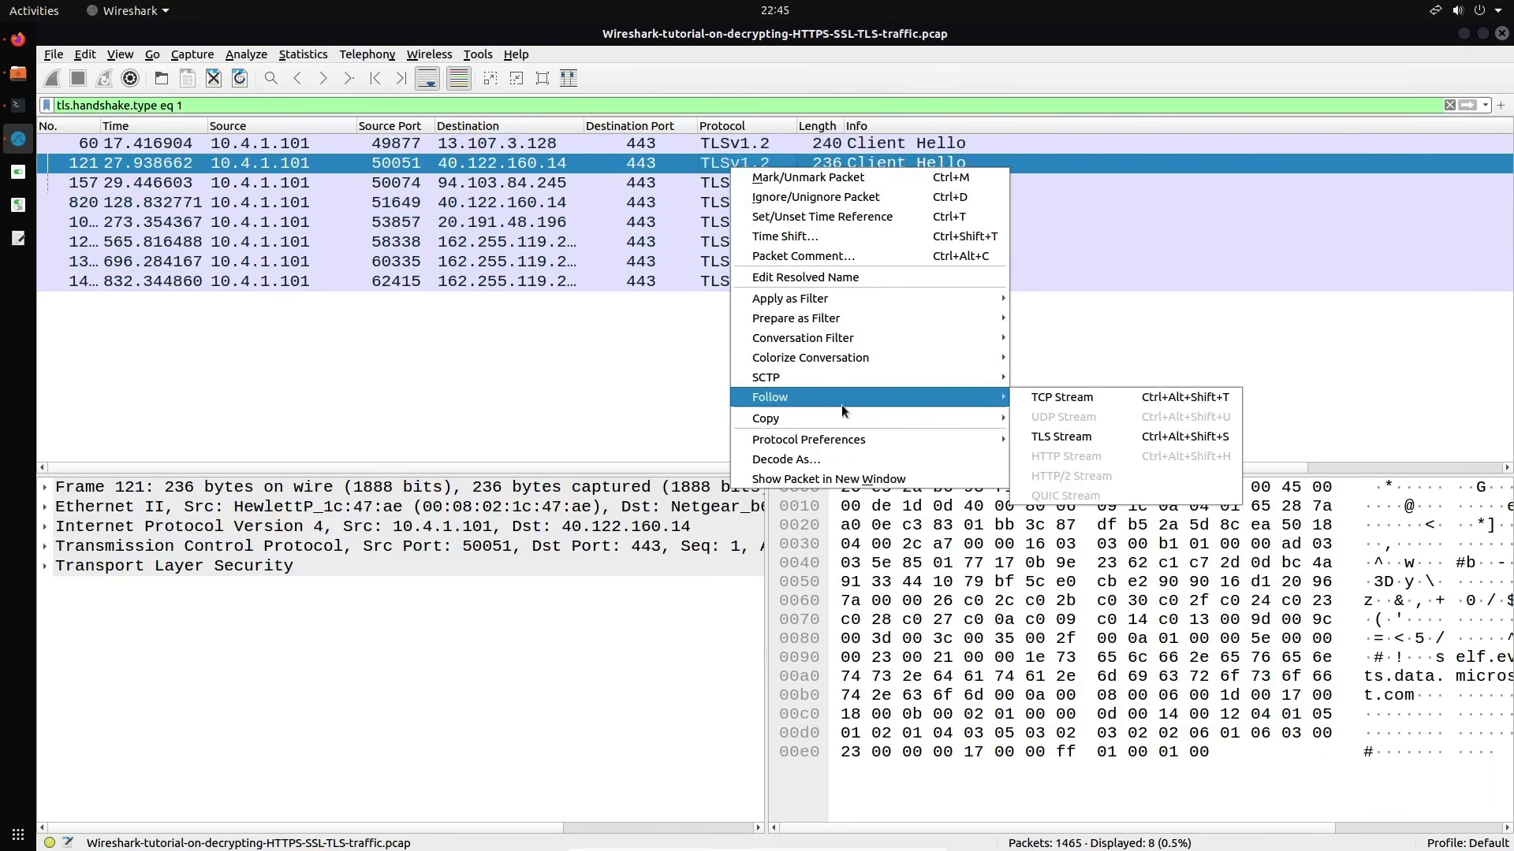
pyautogui.click(1087, 403)
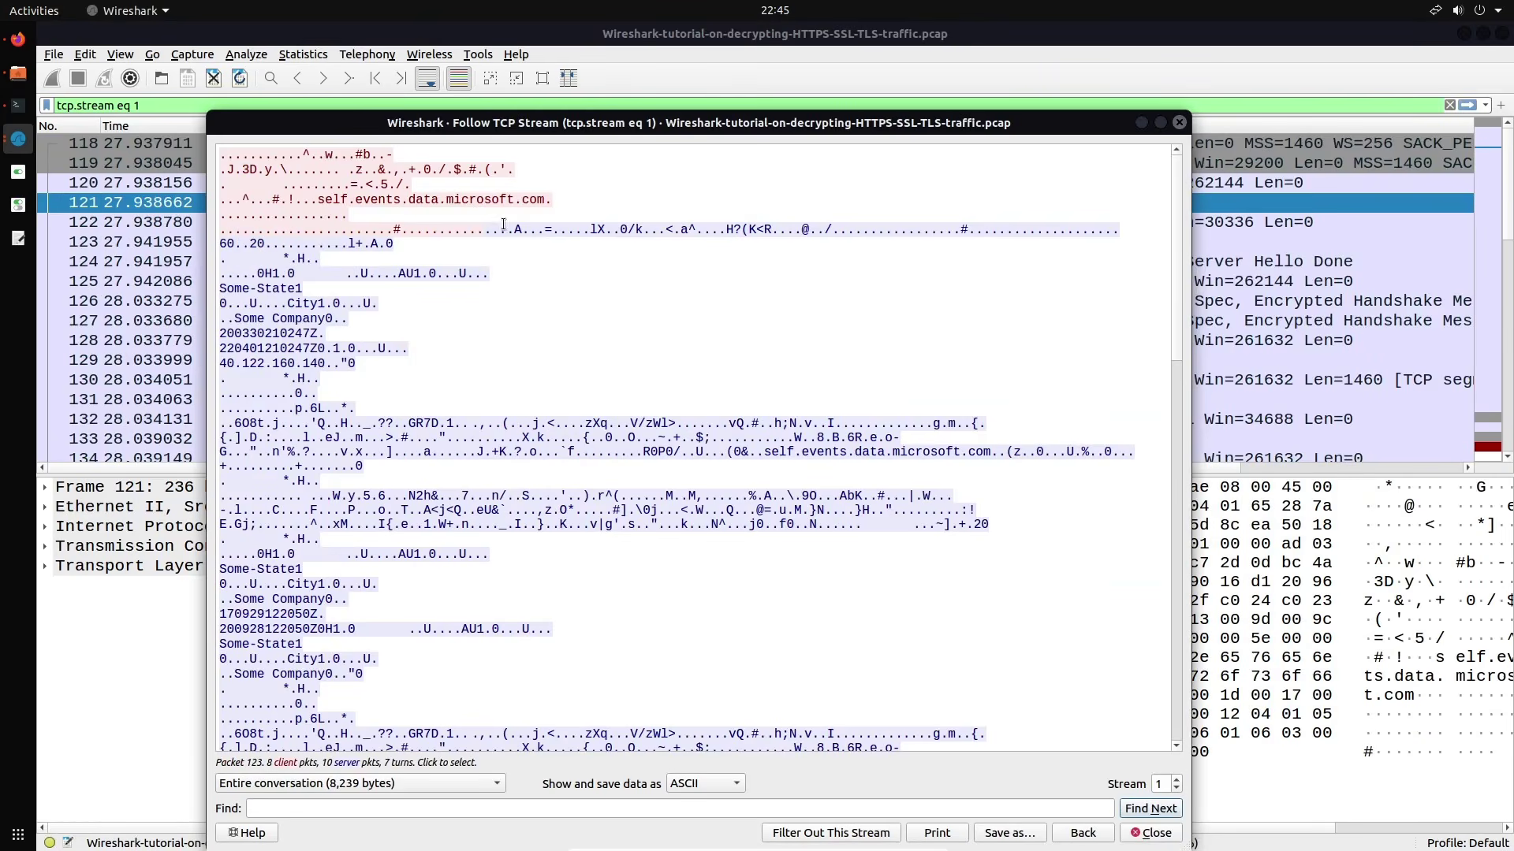
pyautogui.moveTo(651, 120); pyautogui.dragTo(760, 71)
pyautogui.scroll(-15, 594, 251)
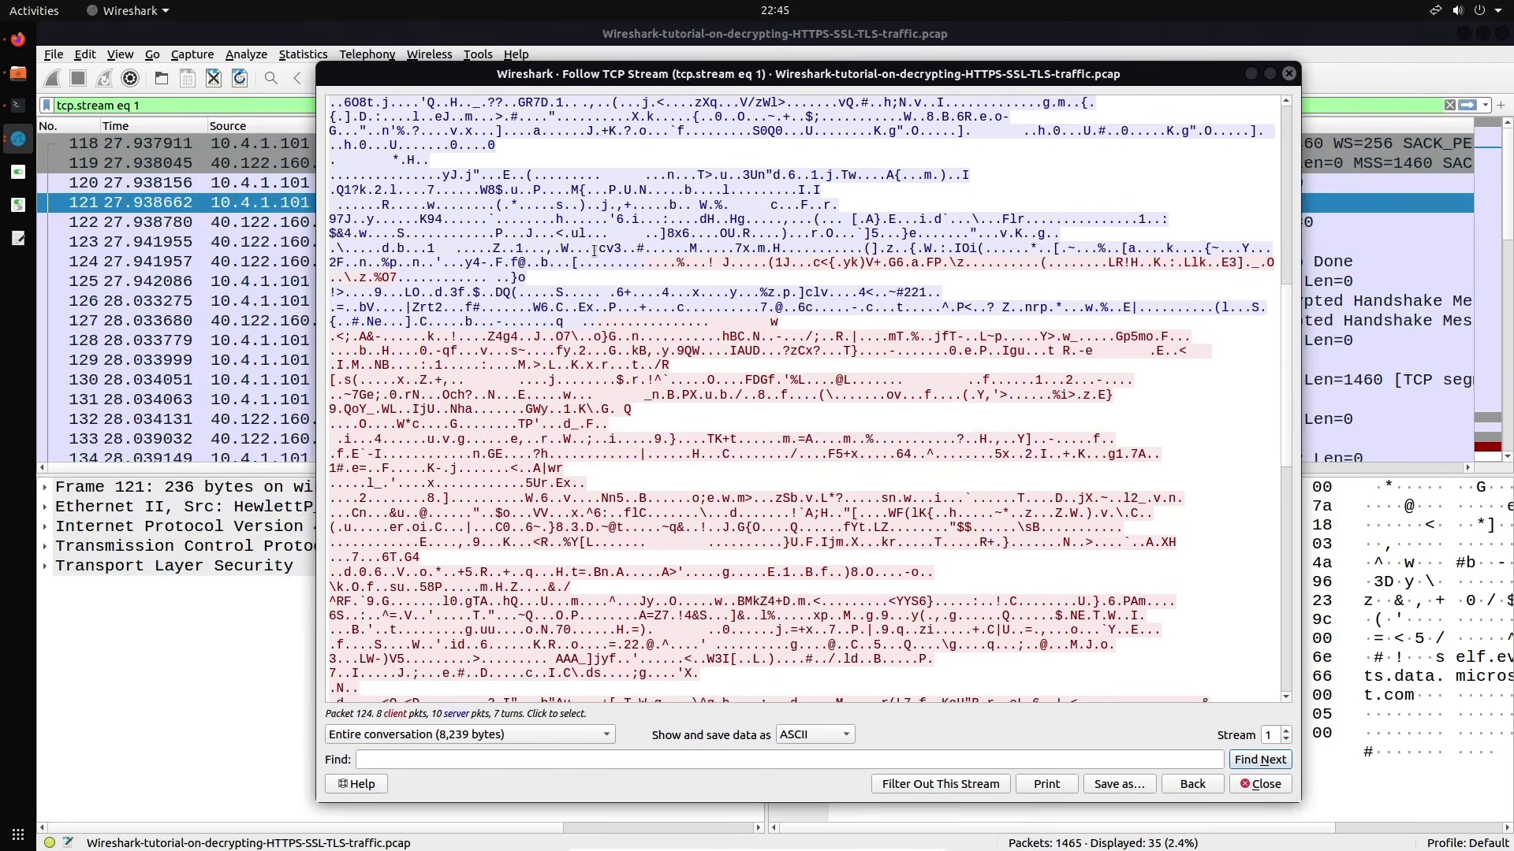
pyautogui.scroll(-3, 594, 251)
pyautogui.scroll(20, 594, 251)
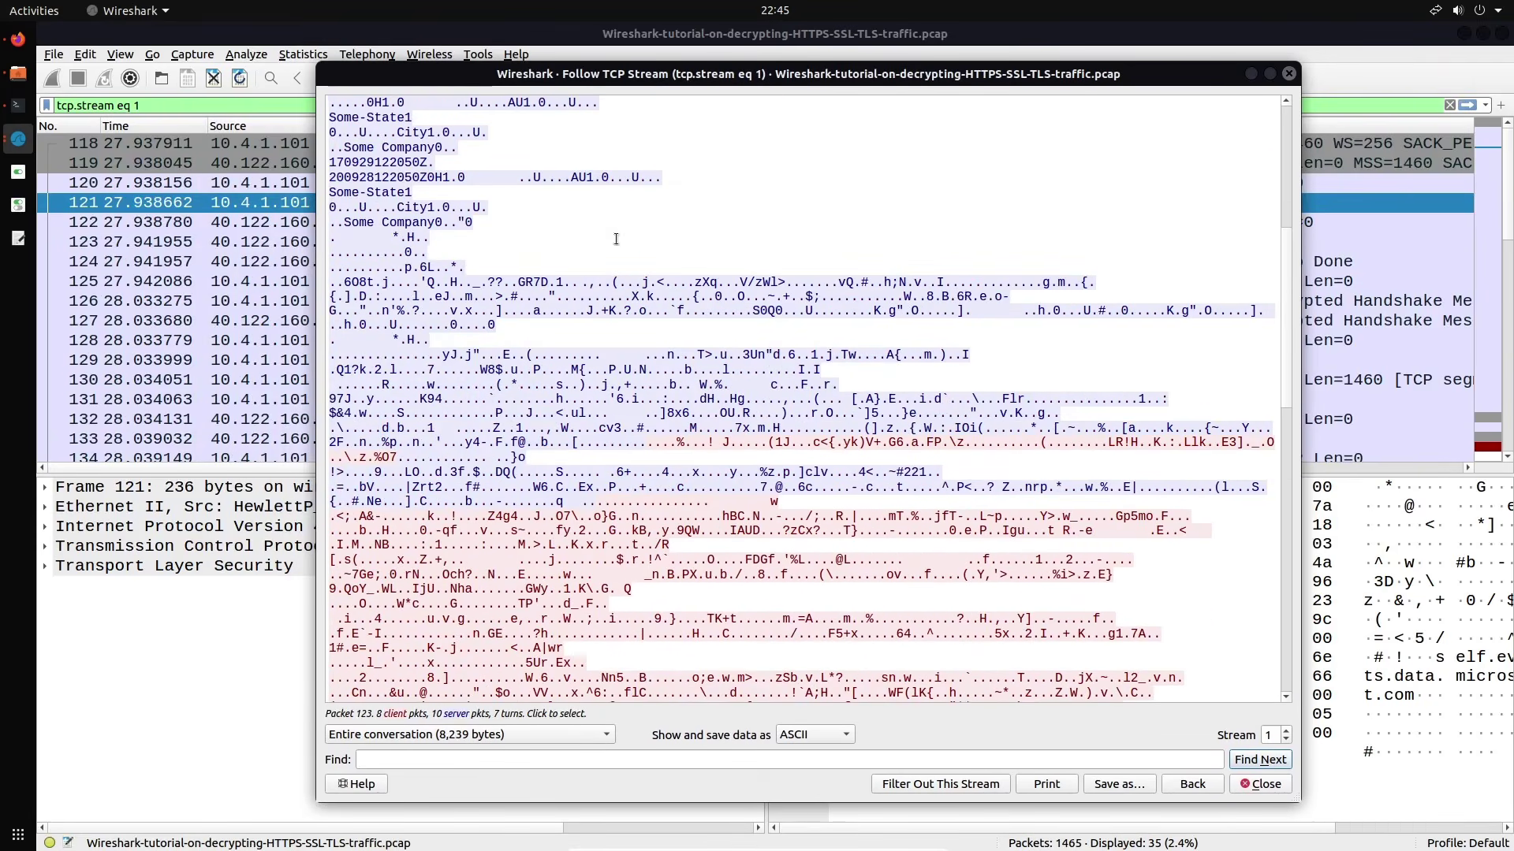
pyautogui.click(1290, 73)
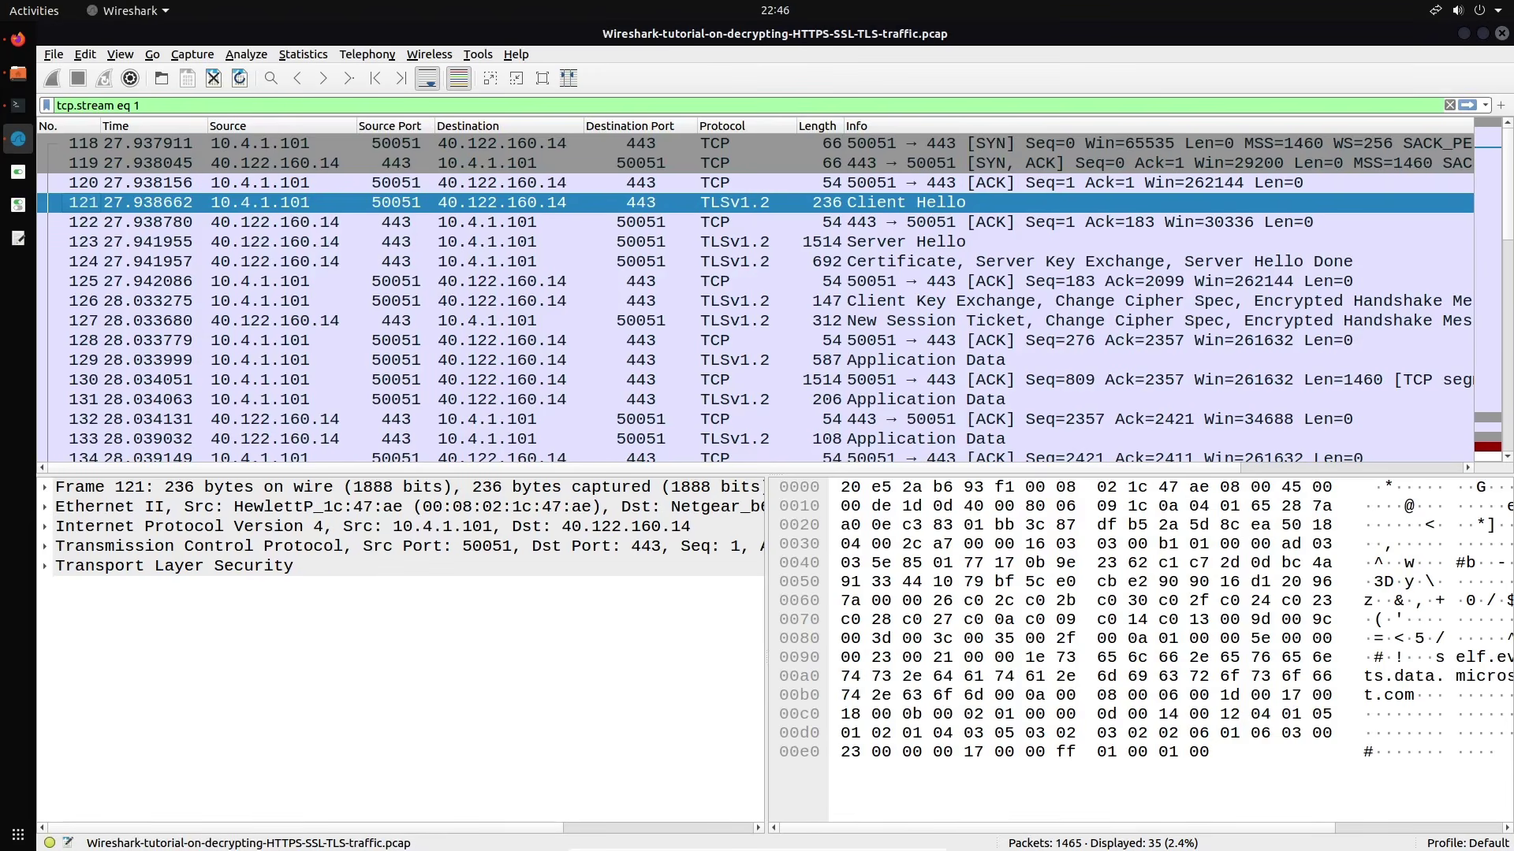
# Set Desktop/Wireshark-tutorial-KeysLogFile.txt as the TLS (Pre)-Master-Secret log filename in Preferences
pyautogui.click(99, 60)
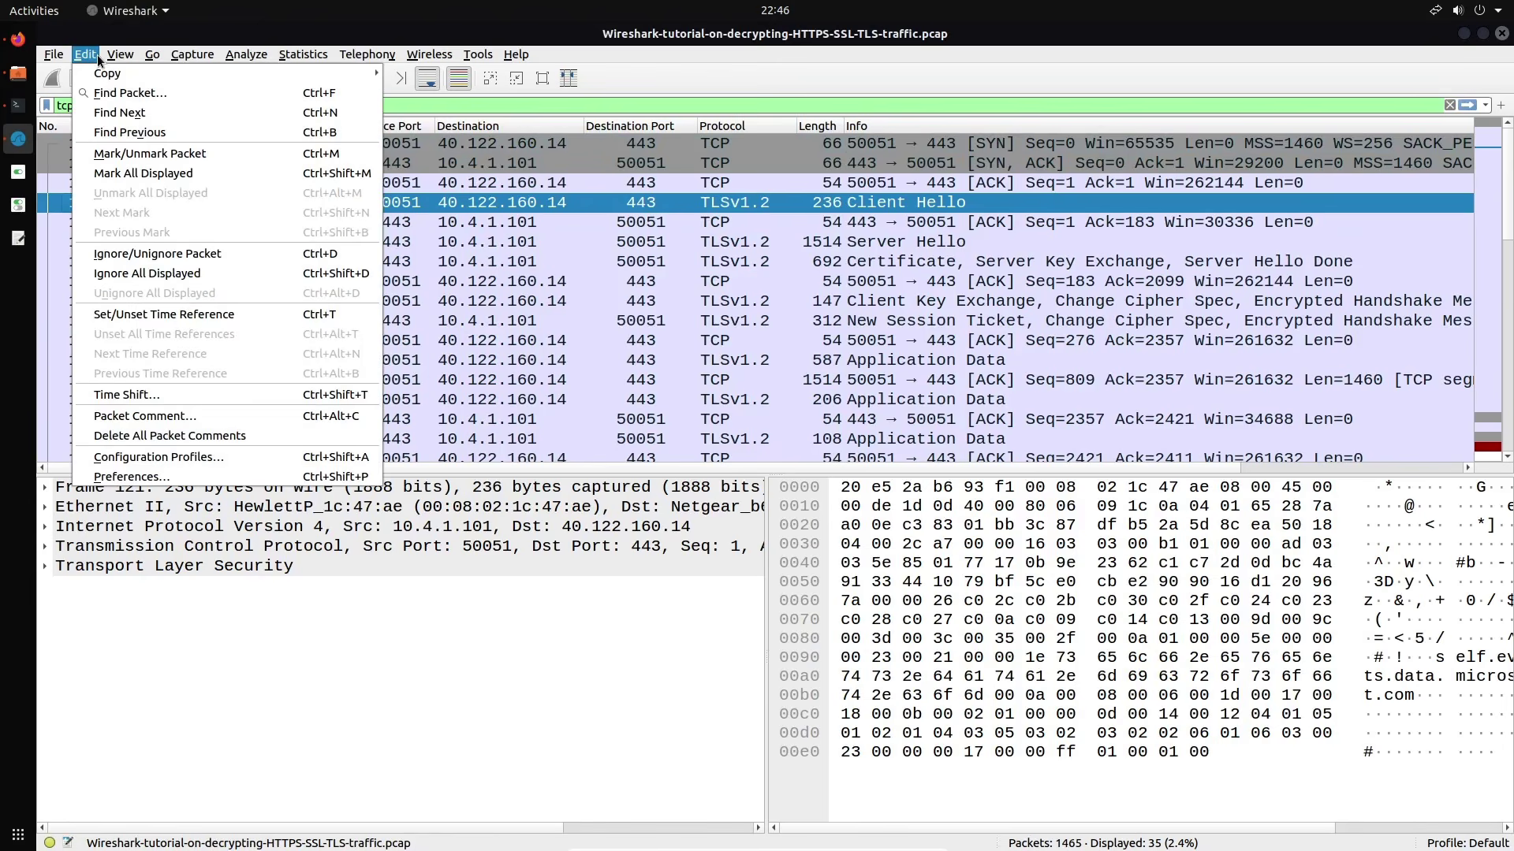
pyautogui.click(131, 477)
pyautogui.click(462, 345)
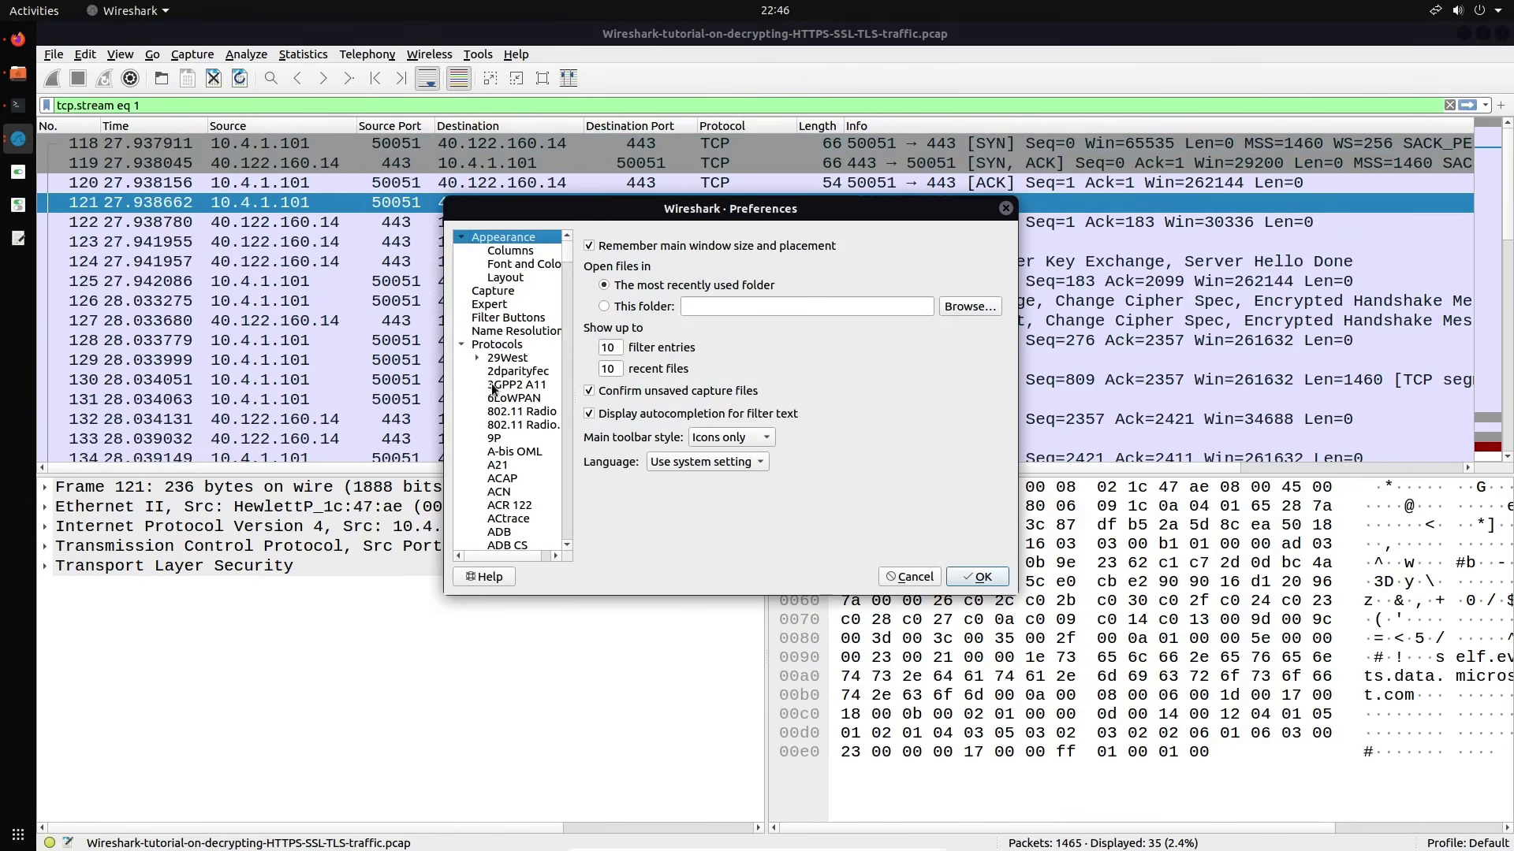
pyautogui.click(498, 397)
pyautogui.write('tls')
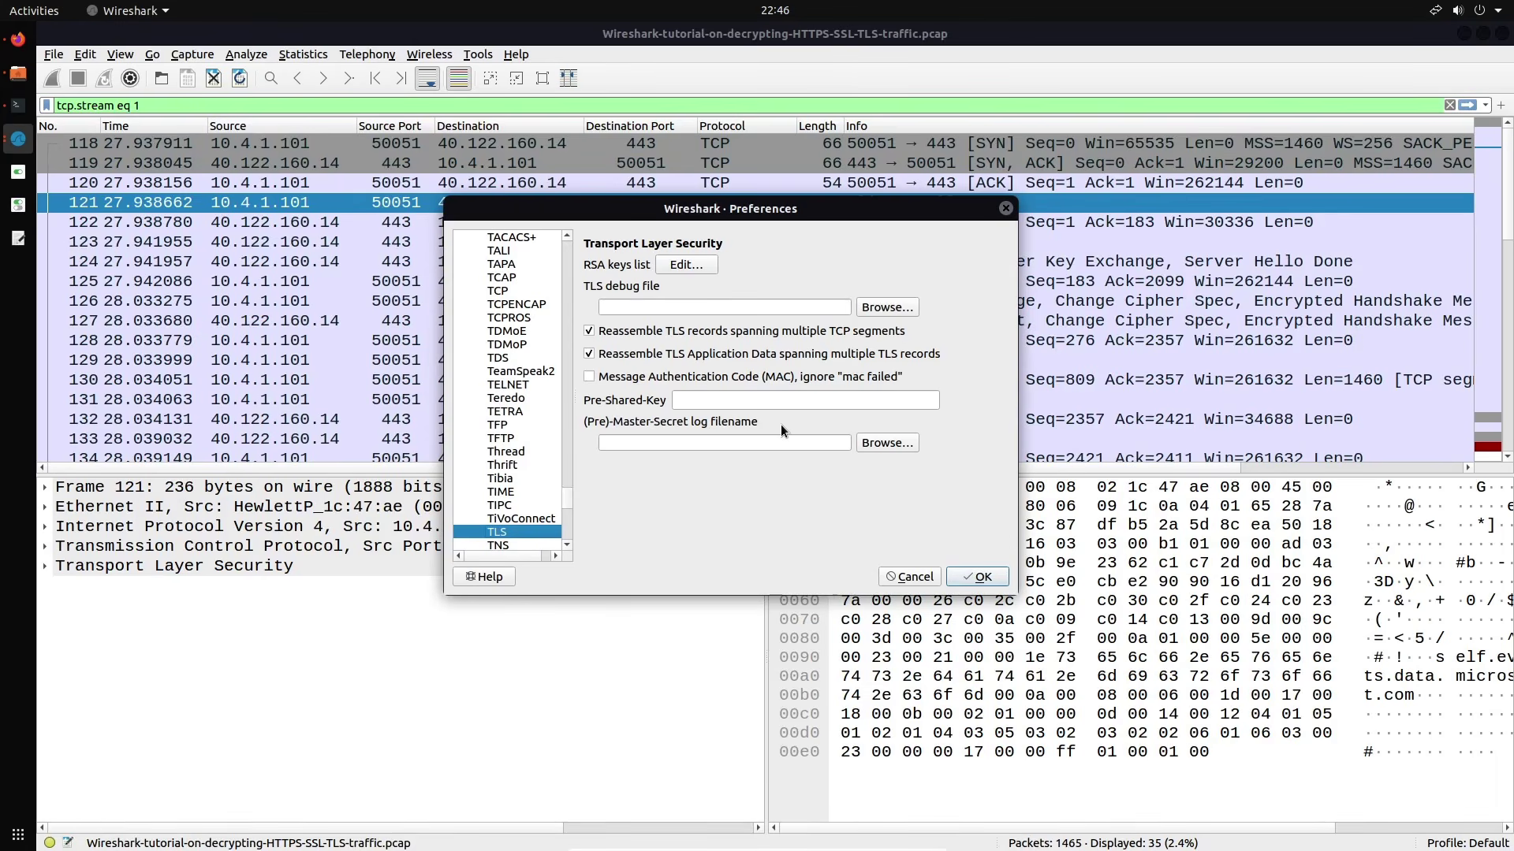
pyautogui.click(881, 442)
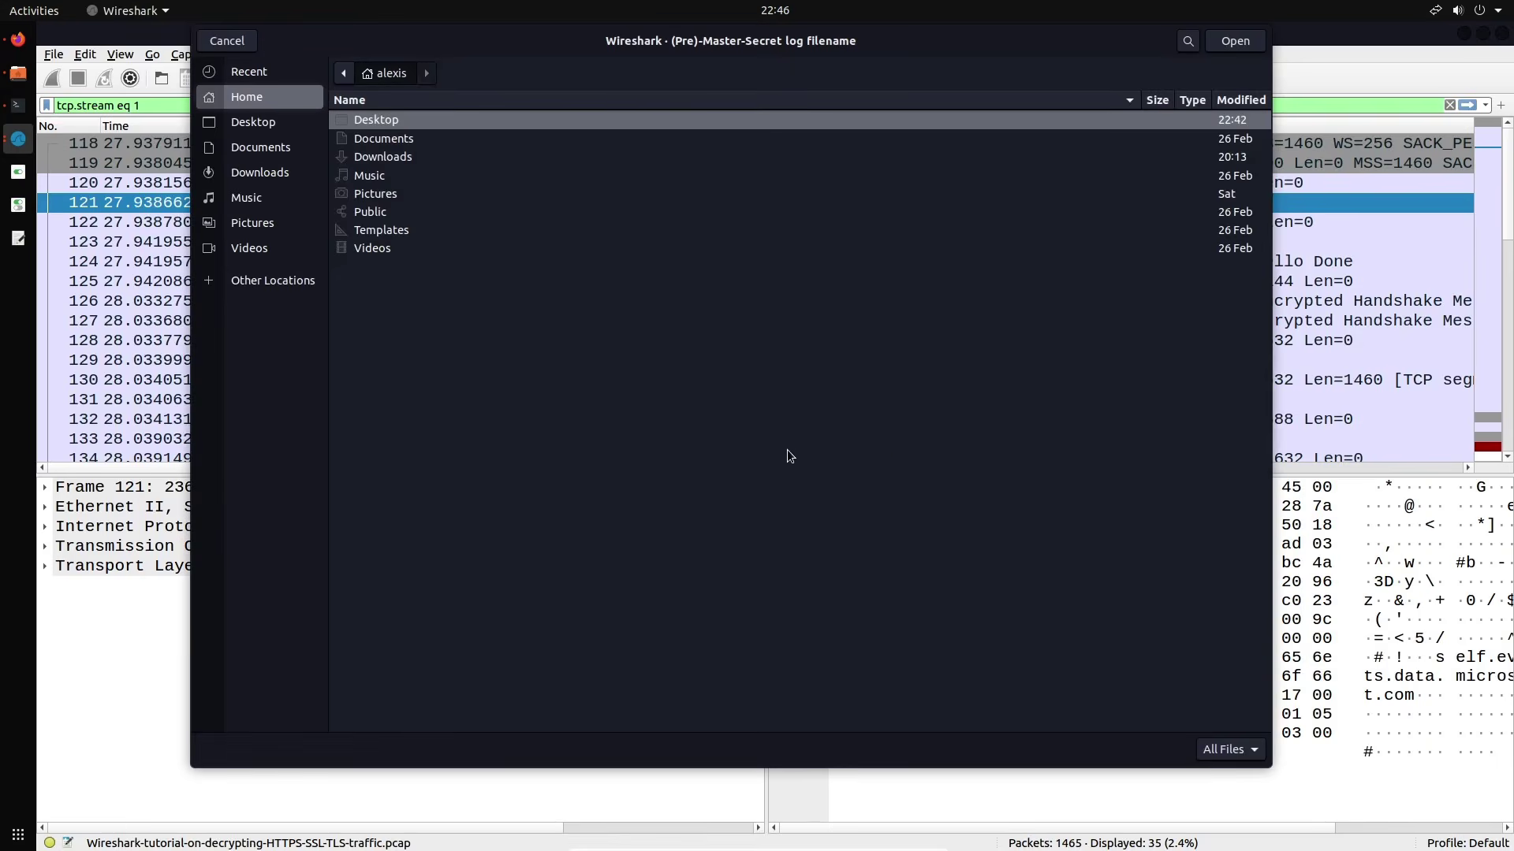
pyautogui.doubleClick(418, 126)
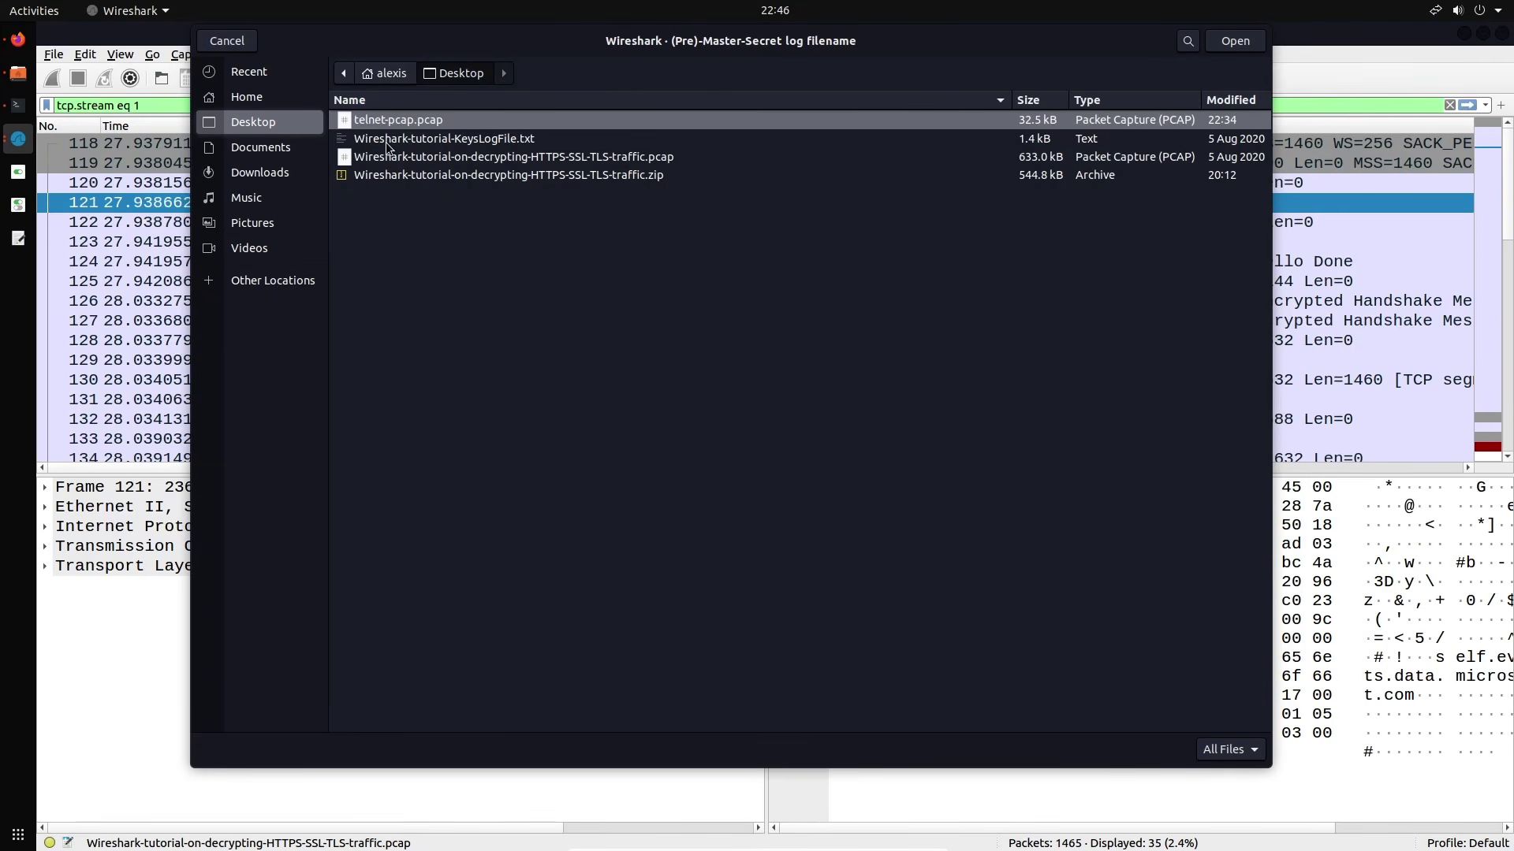
pyautogui.click(506, 145)
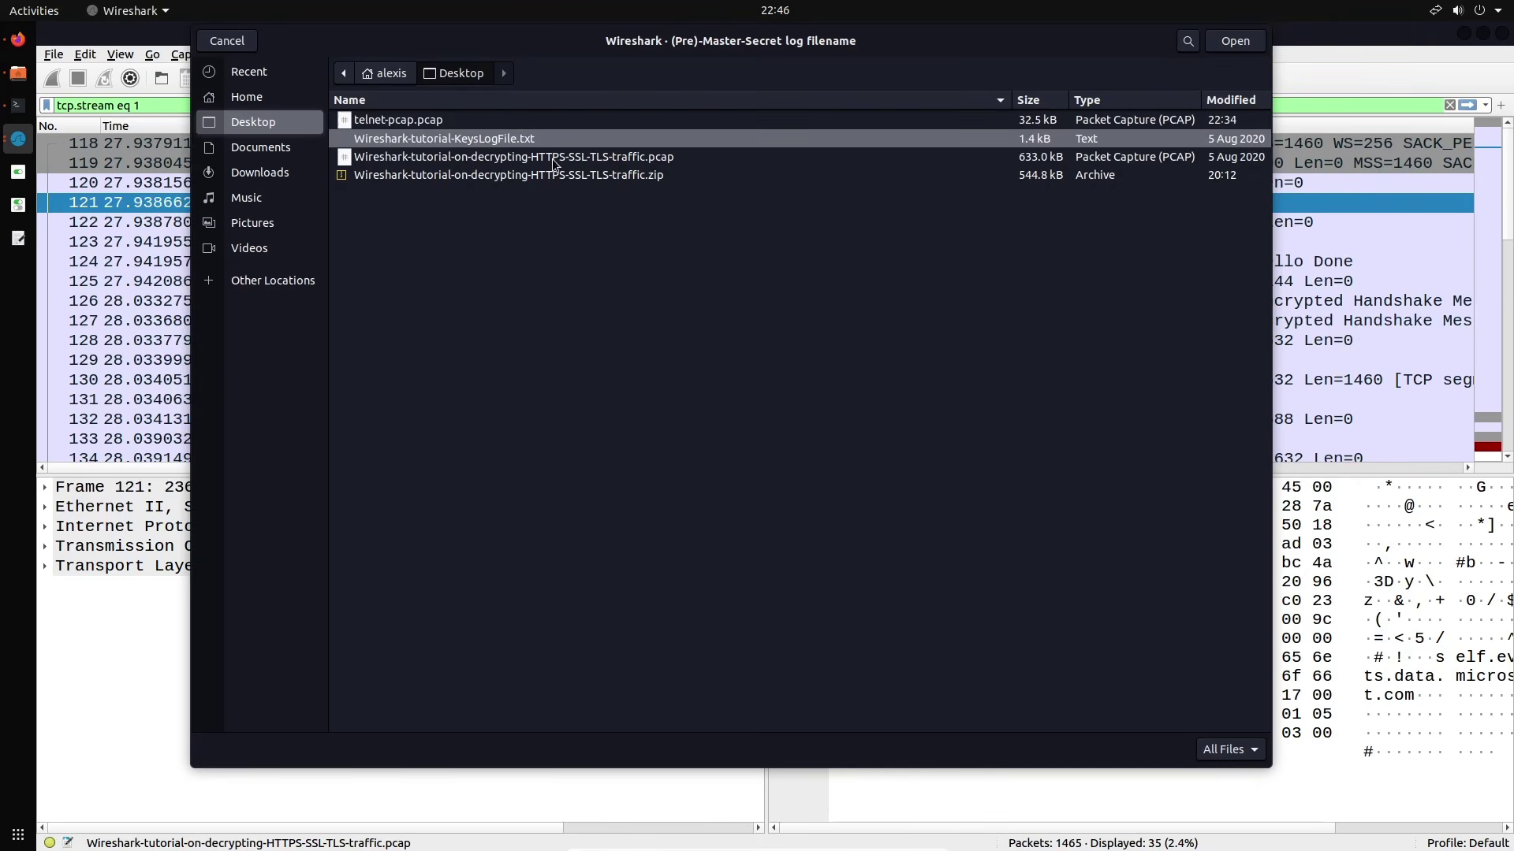
pyautogui.click(1234, 41)
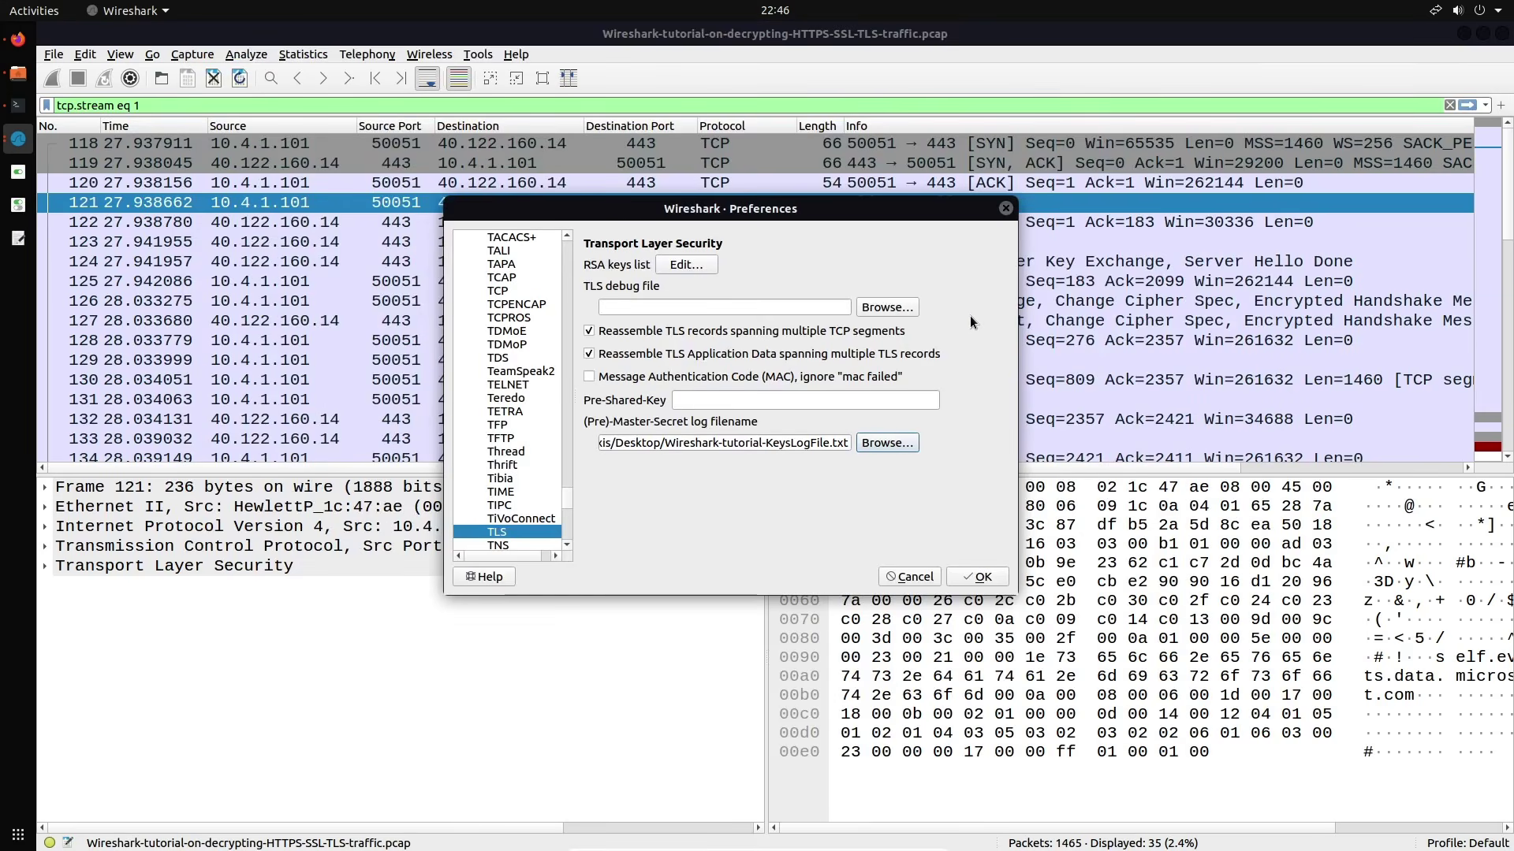
pyautogui.click(976, 570)
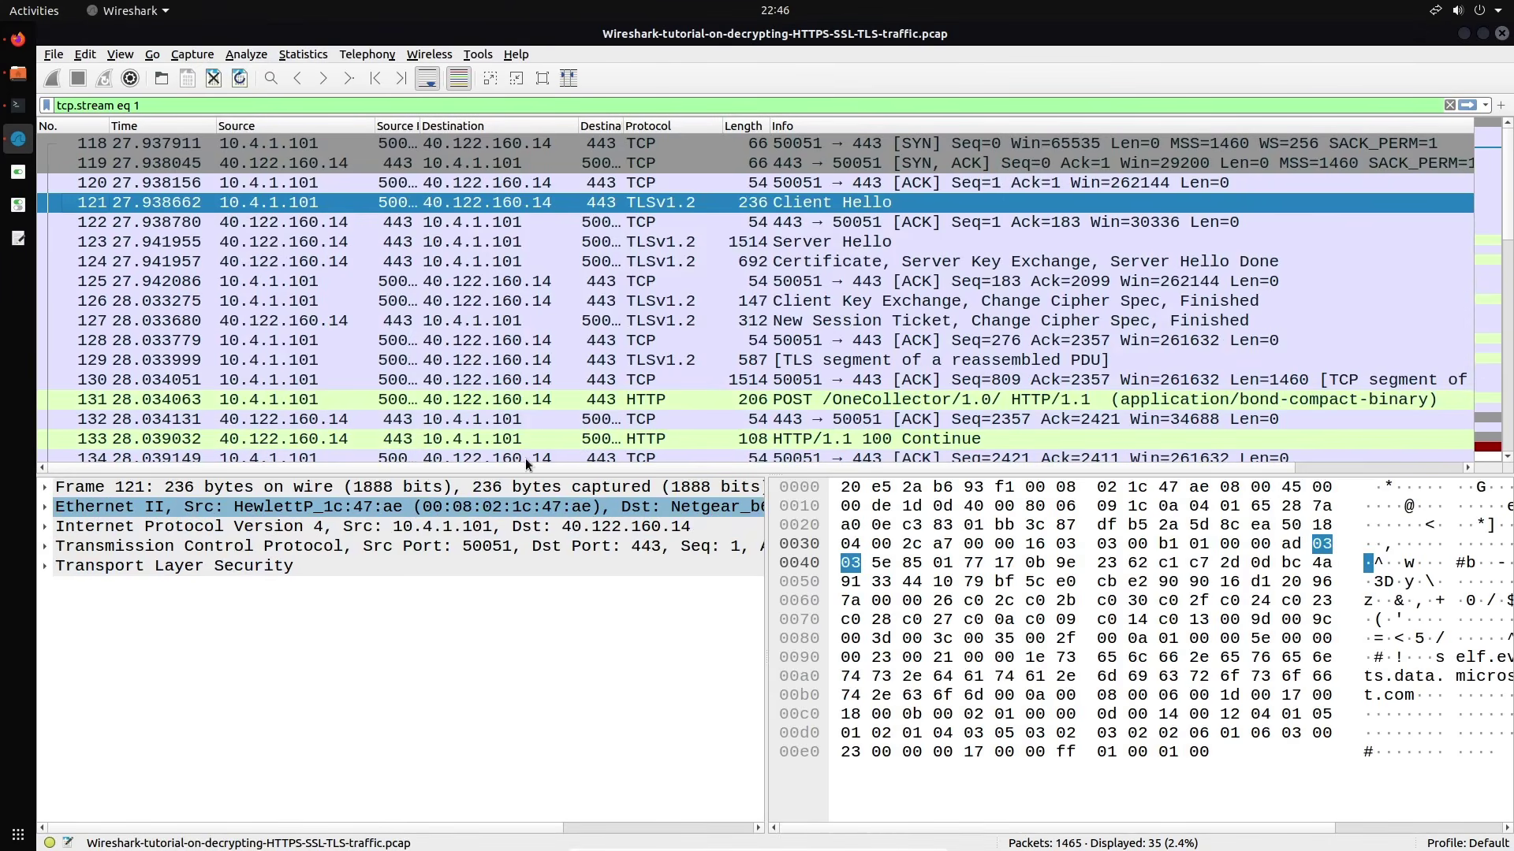
# Replace the stream filter with tls.handshake.type eq 1 via autocomplete
pyautogui.press('BackSpace')
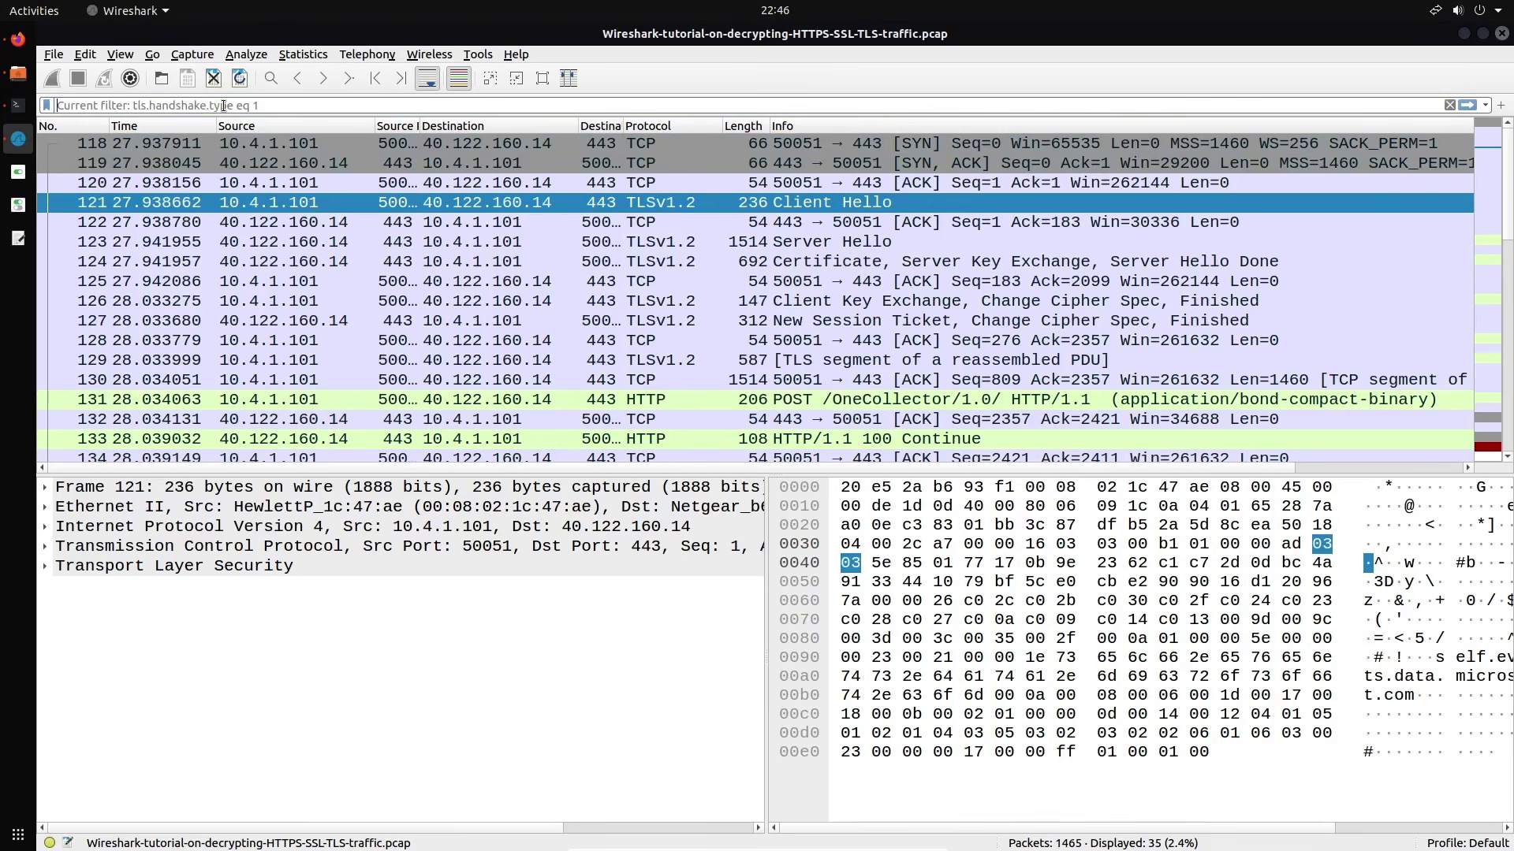
pyautogui.write('7')
pyautogui.press('BackSpace')
pyautogui.write('5')
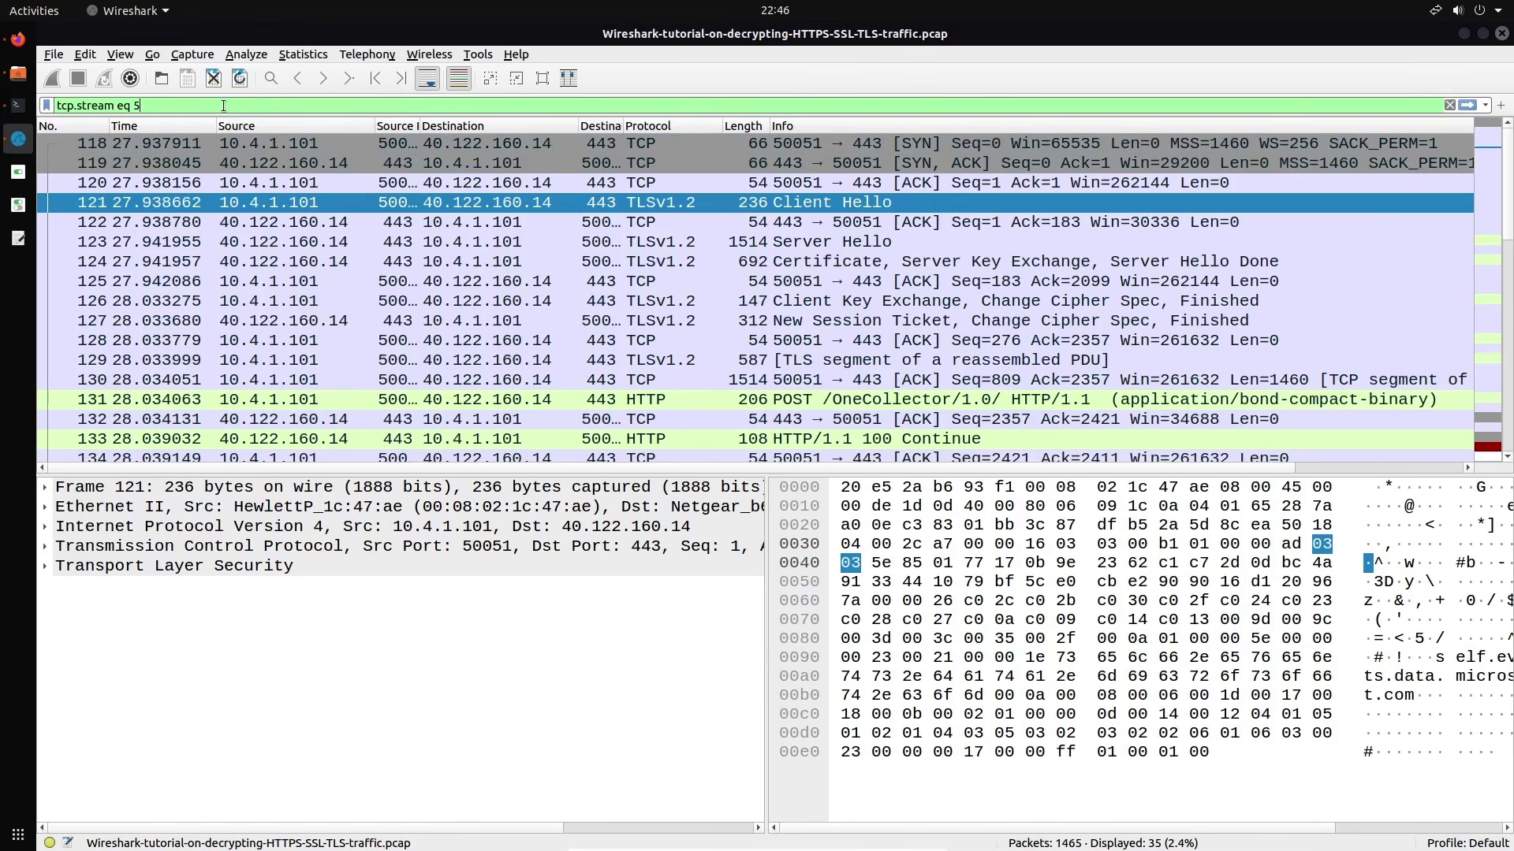
pyautogui.tripleClick(223, 106)
pyautogui.write('tl')
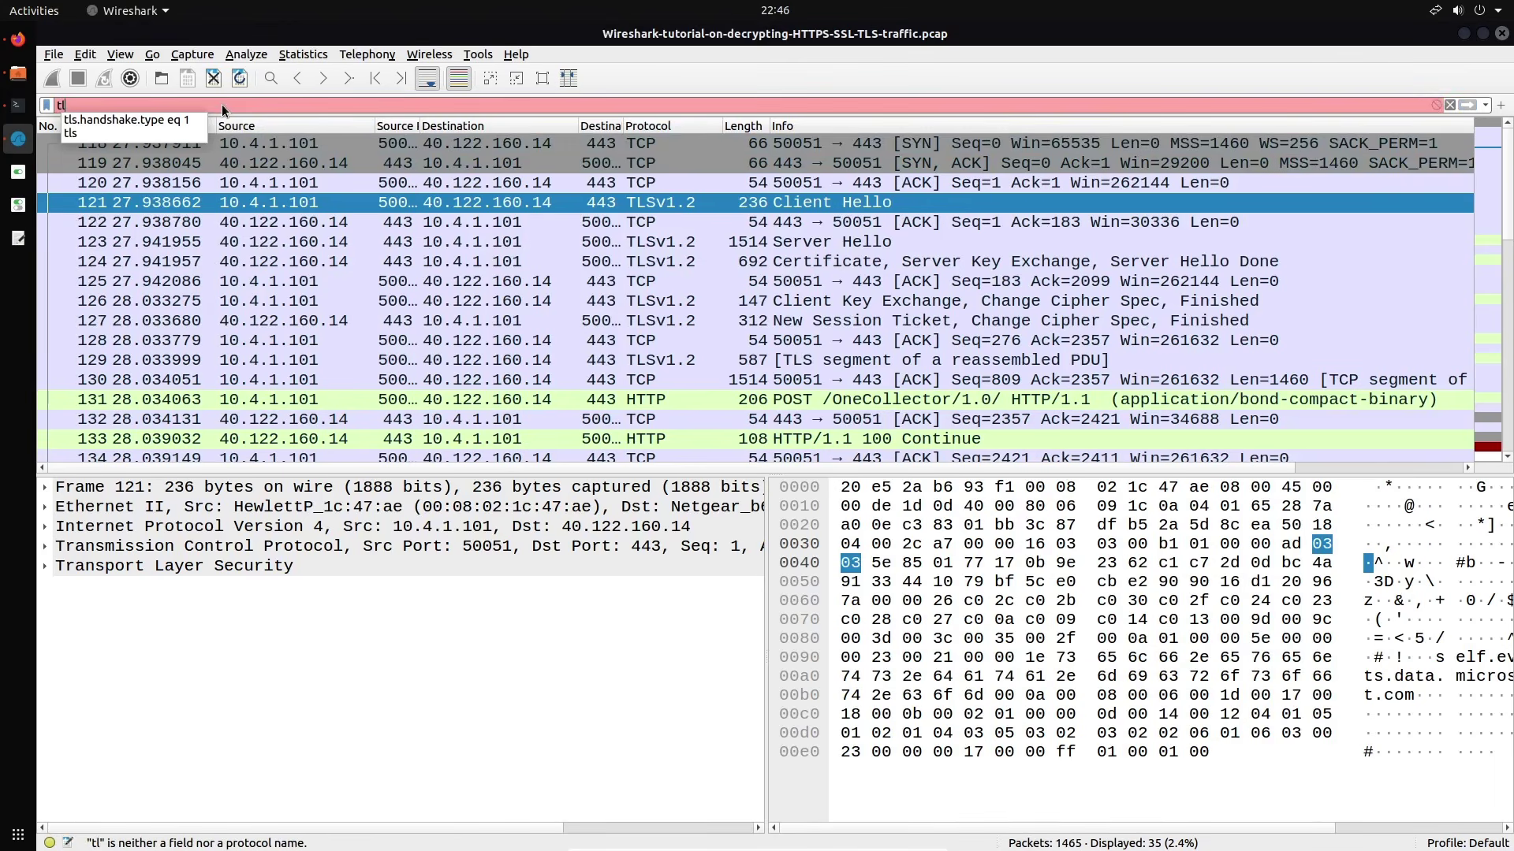
pyautogui.press('Down')
pyautogui.press('Return')
pyautogui.press('Return')
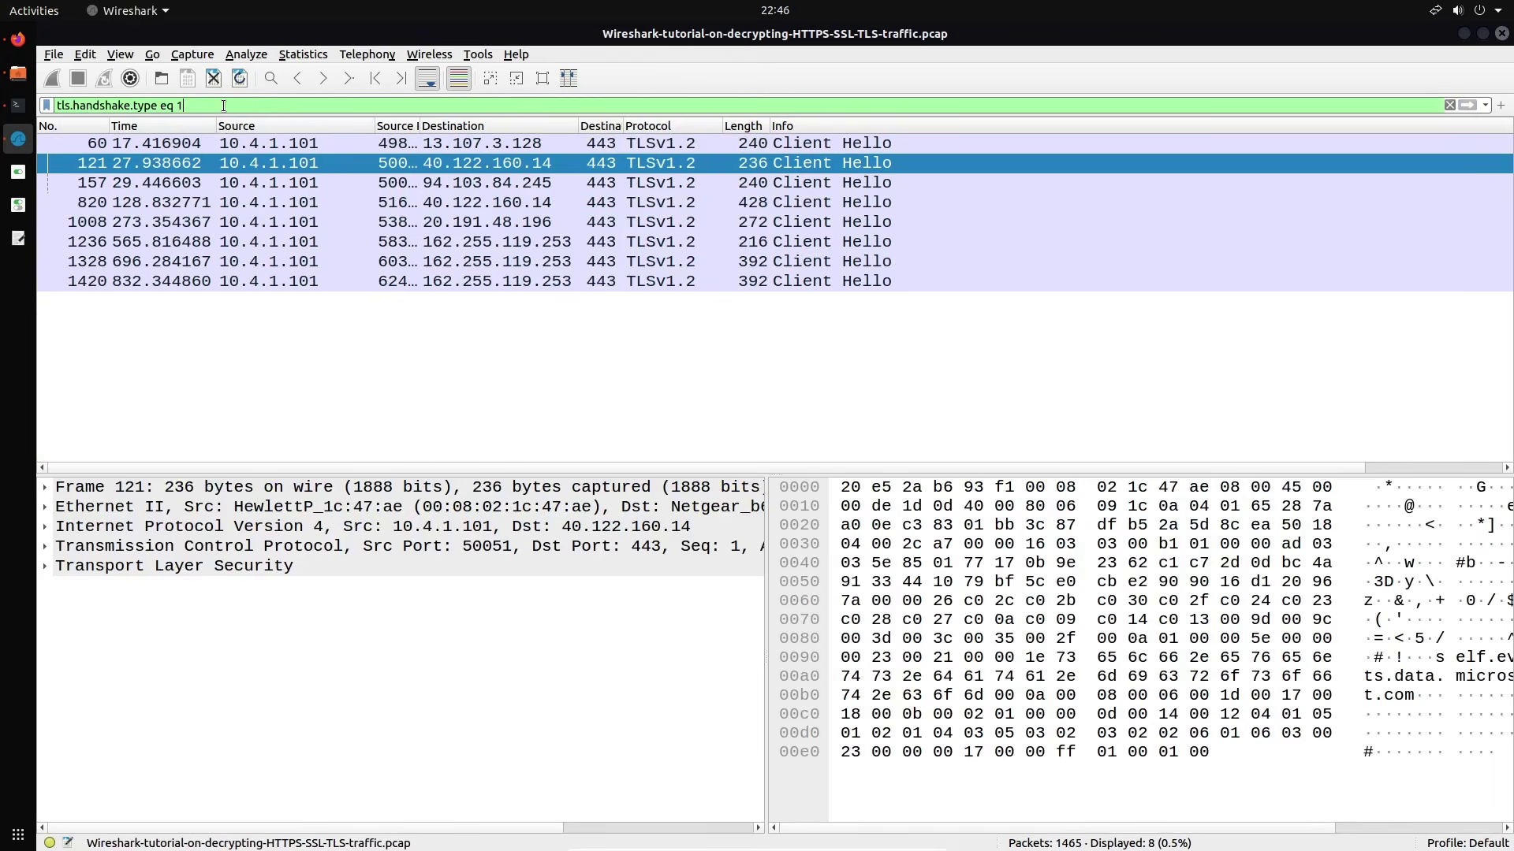
# Follow the TCP stream of Client Hello packet 121 again and close the view
pyautogui.rightClick(792, 164)
pyautogui.moveTo(1010, 396)
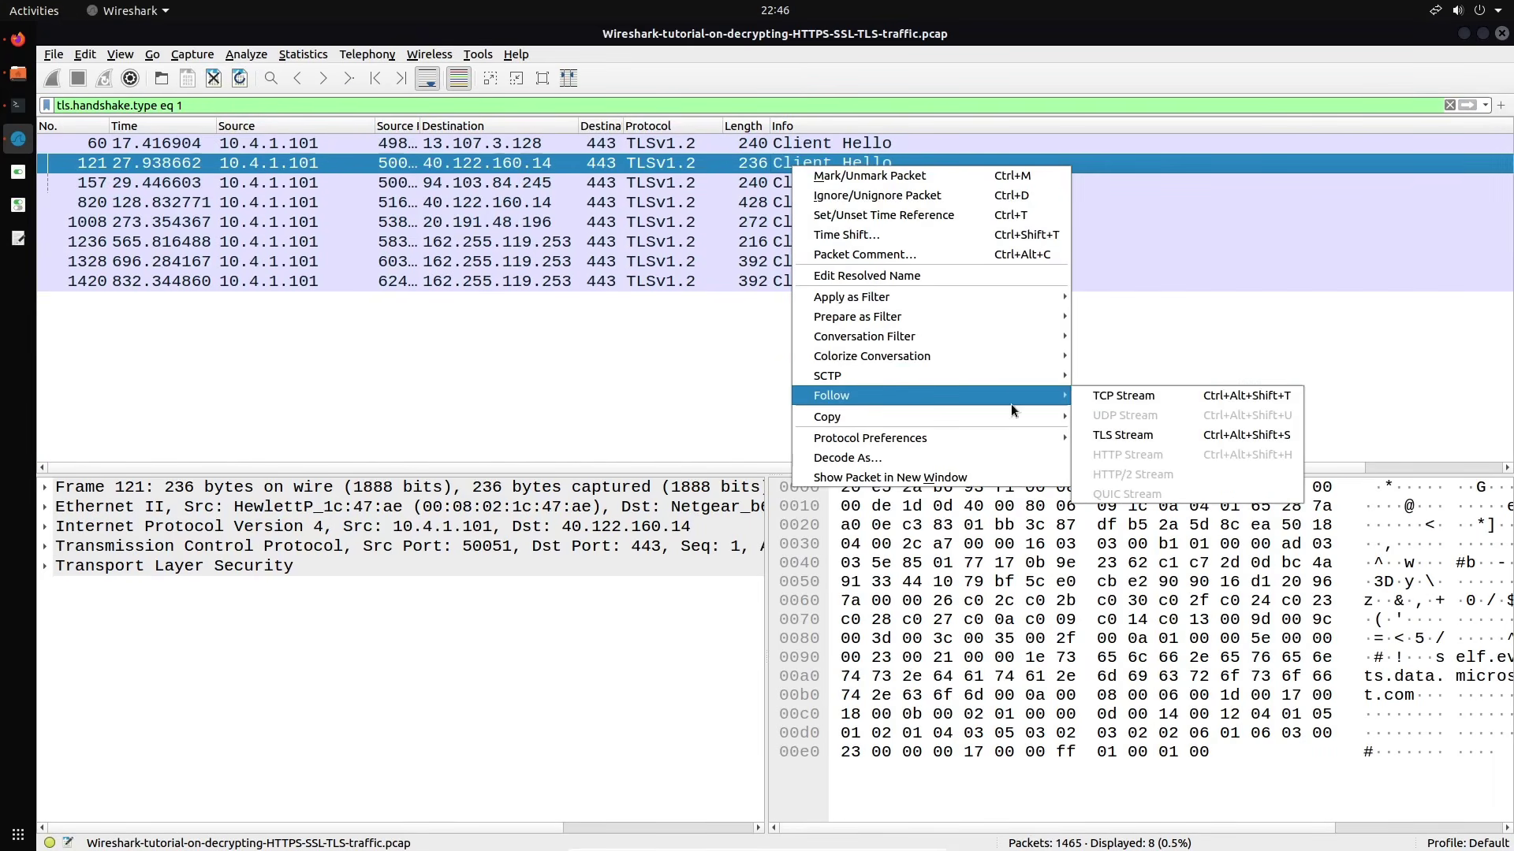
pyautogui.click(1133, 403)
pyautogui.scroll(-20, 933, 405)
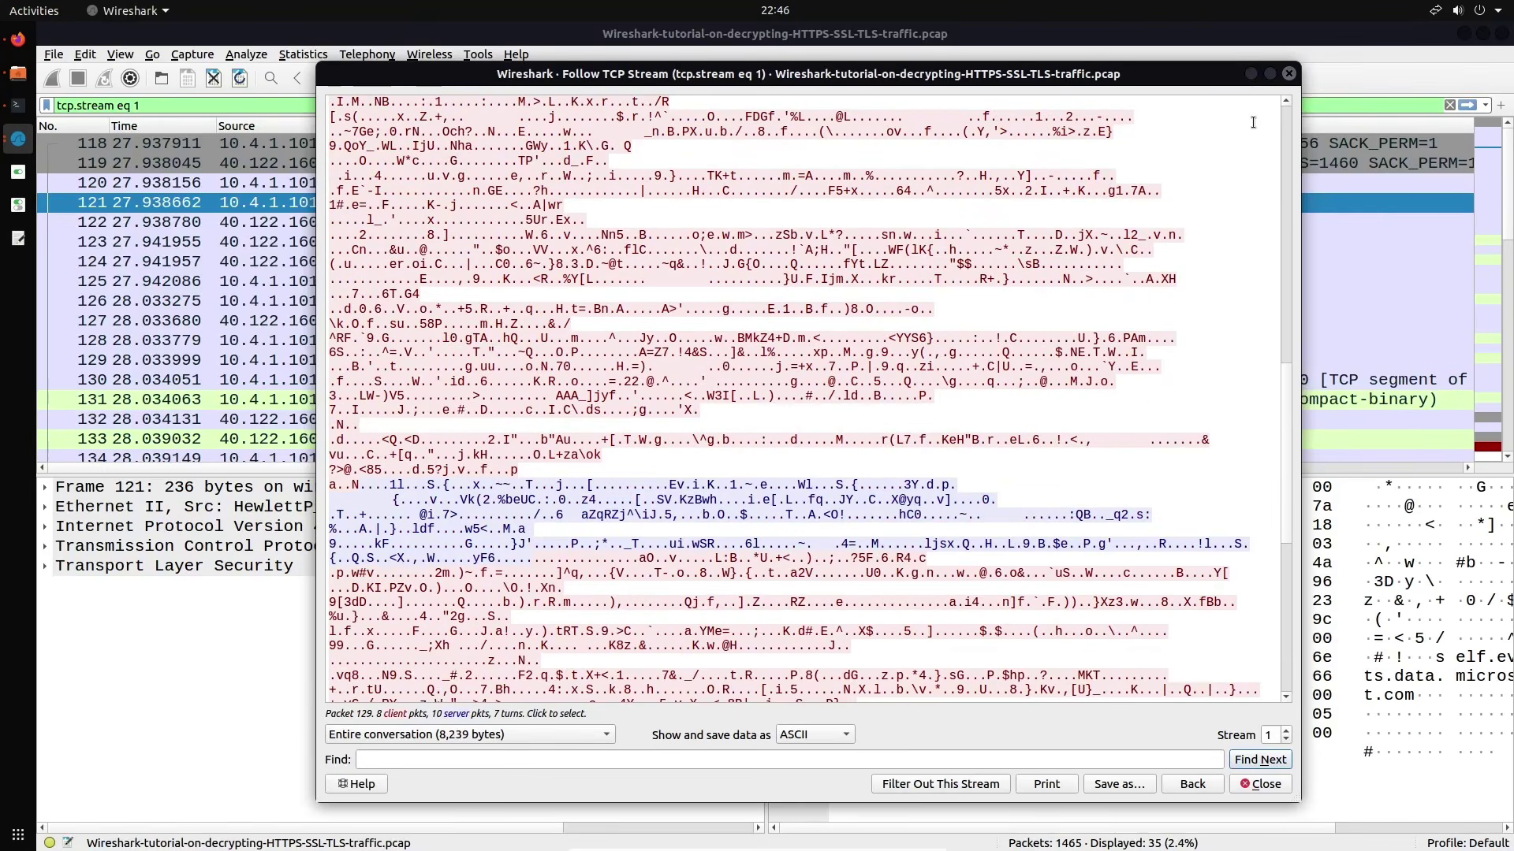
pyautogui.click(1289, 74)
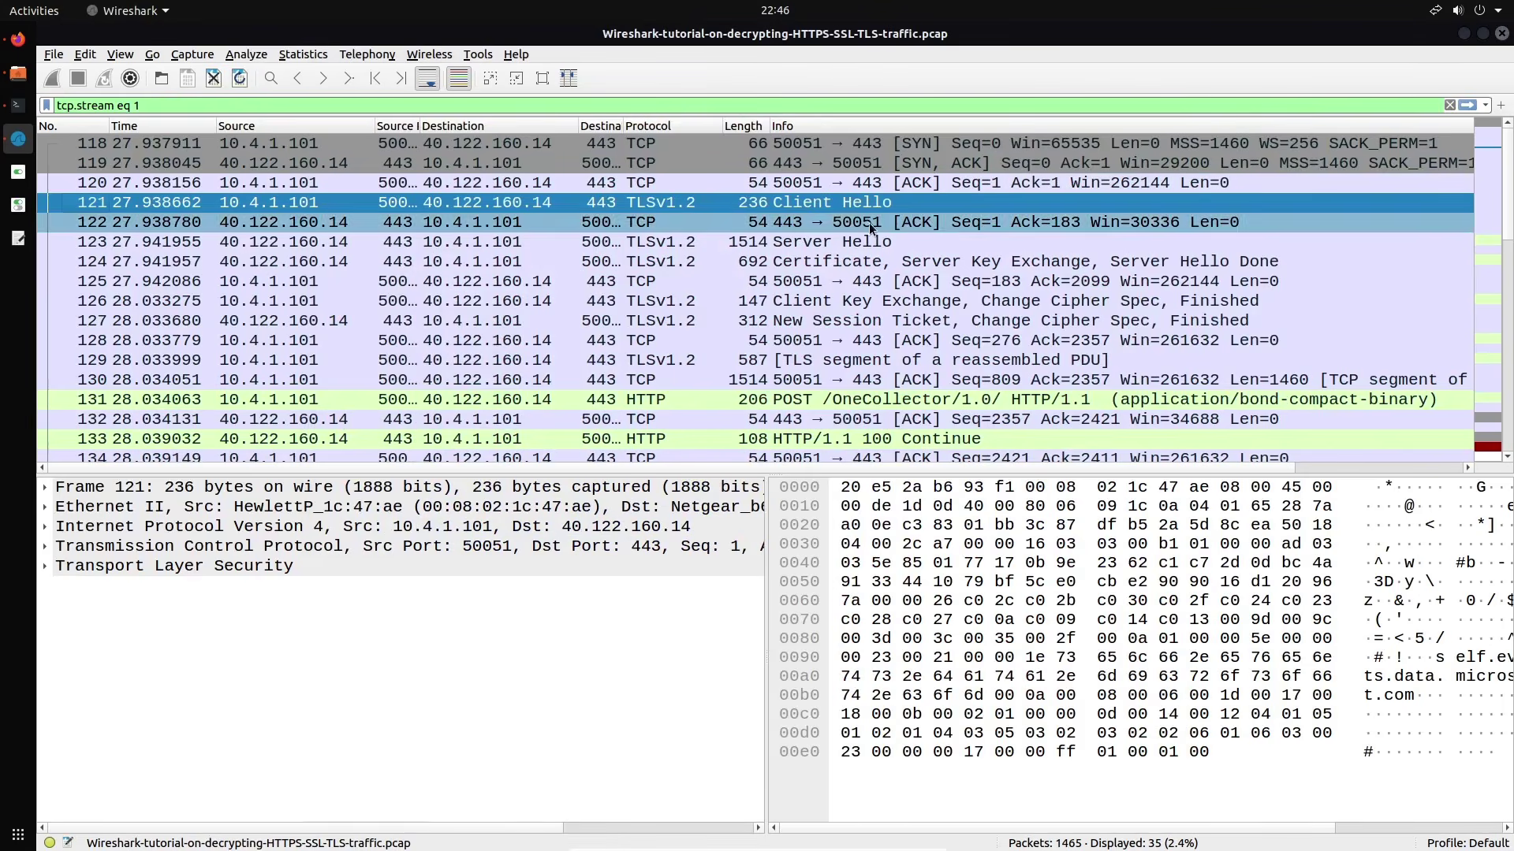
# Clear tcp.stream eq 1 and reapply tls.handshake.type eq 1 to show the 8 Client Hellos
pyautogui.tripleClick(312, 105)
pyautogui.press('BackSpace')
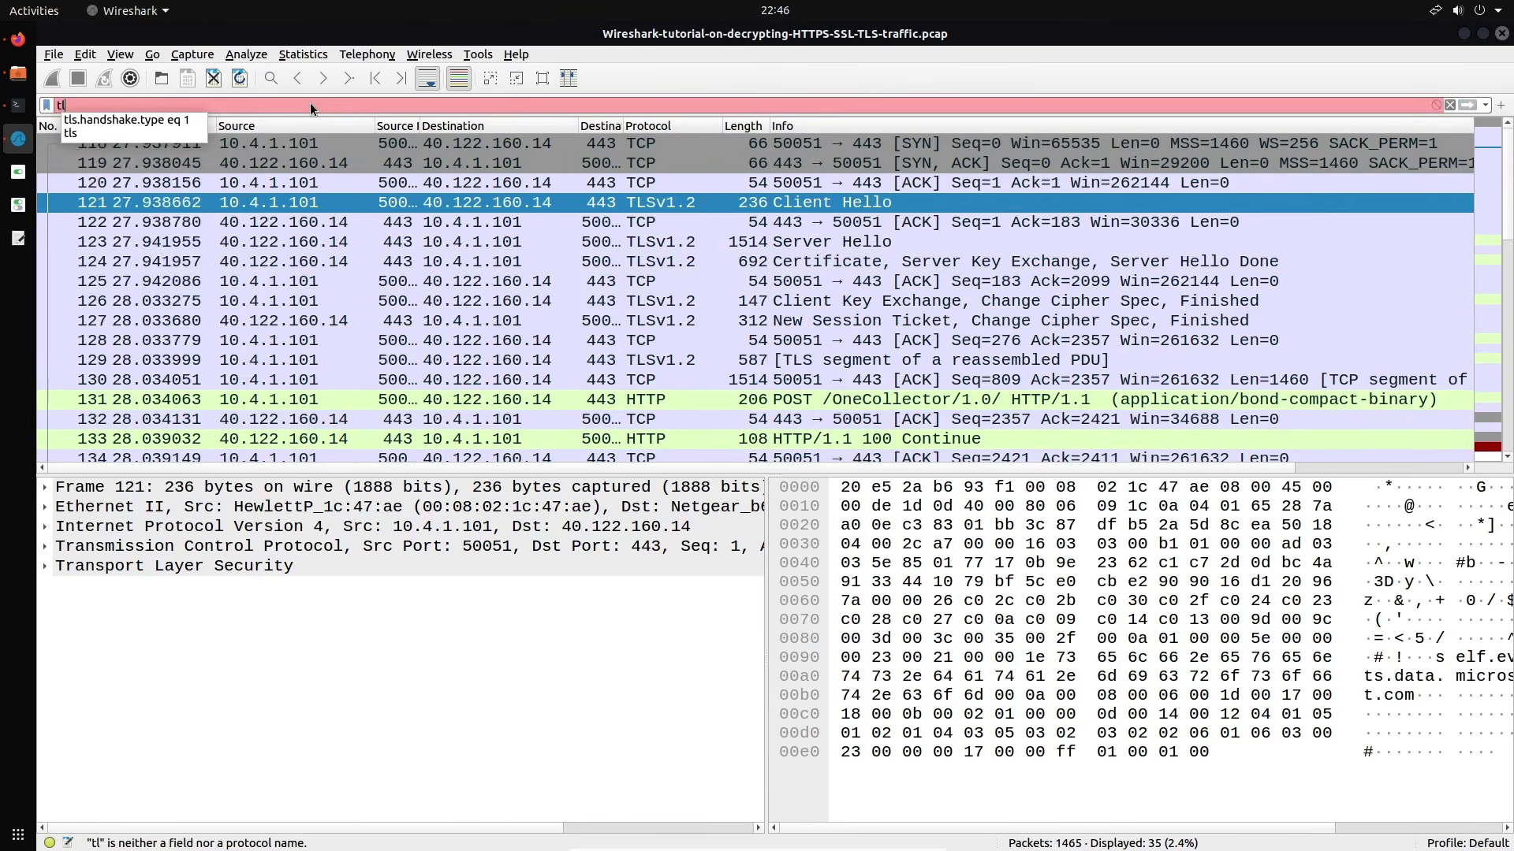
pyautogui.write('tl')
pyautogui.press('BackSpace')
pyautogui.press('BackSpace')
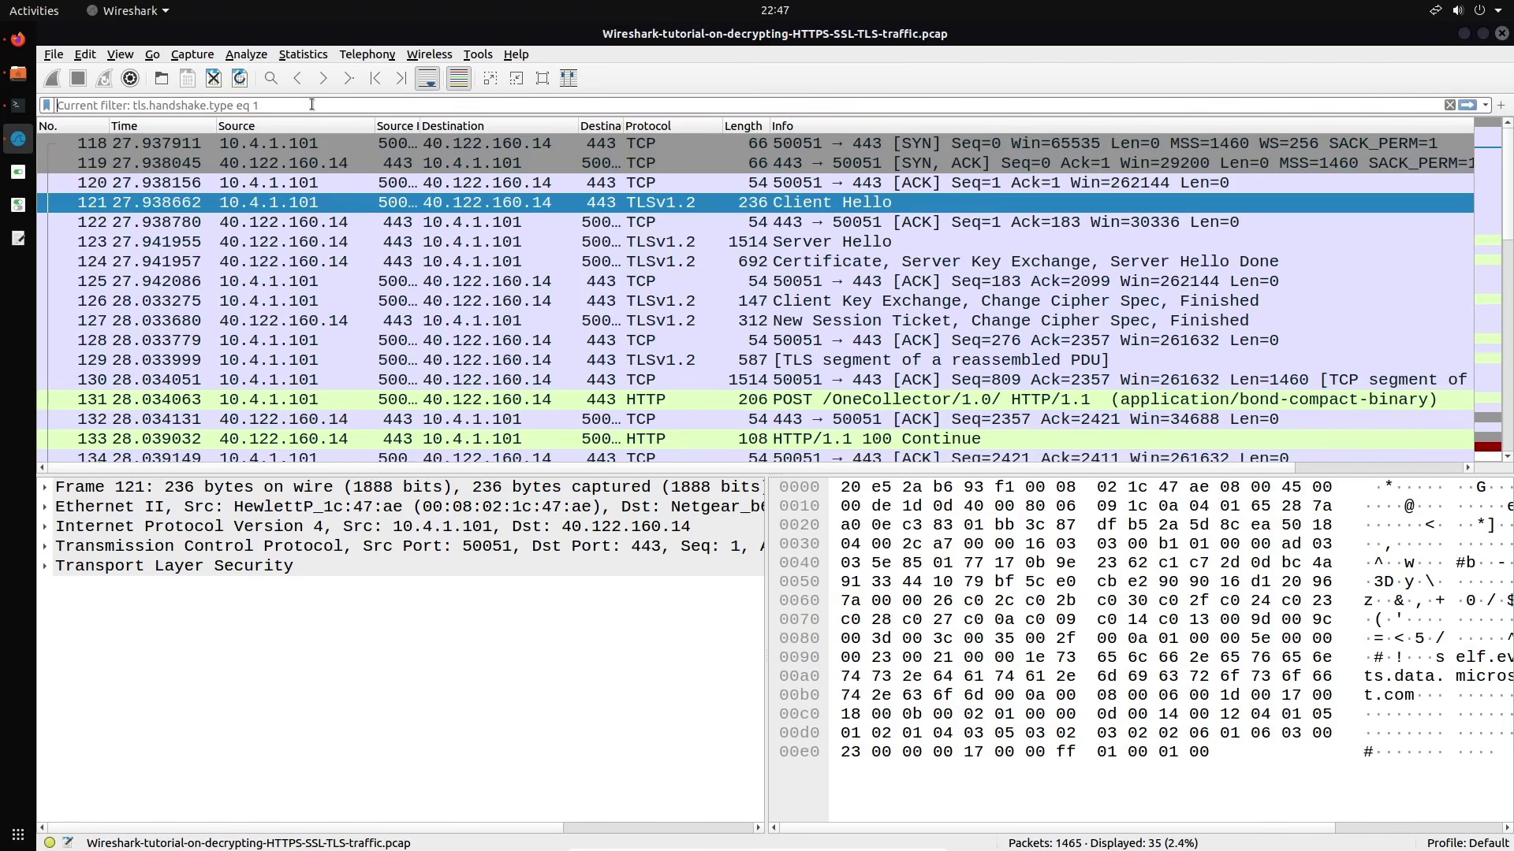
pyautogui.write('tl')
pyautogui.press('Down')
pyautogui.press('Return')
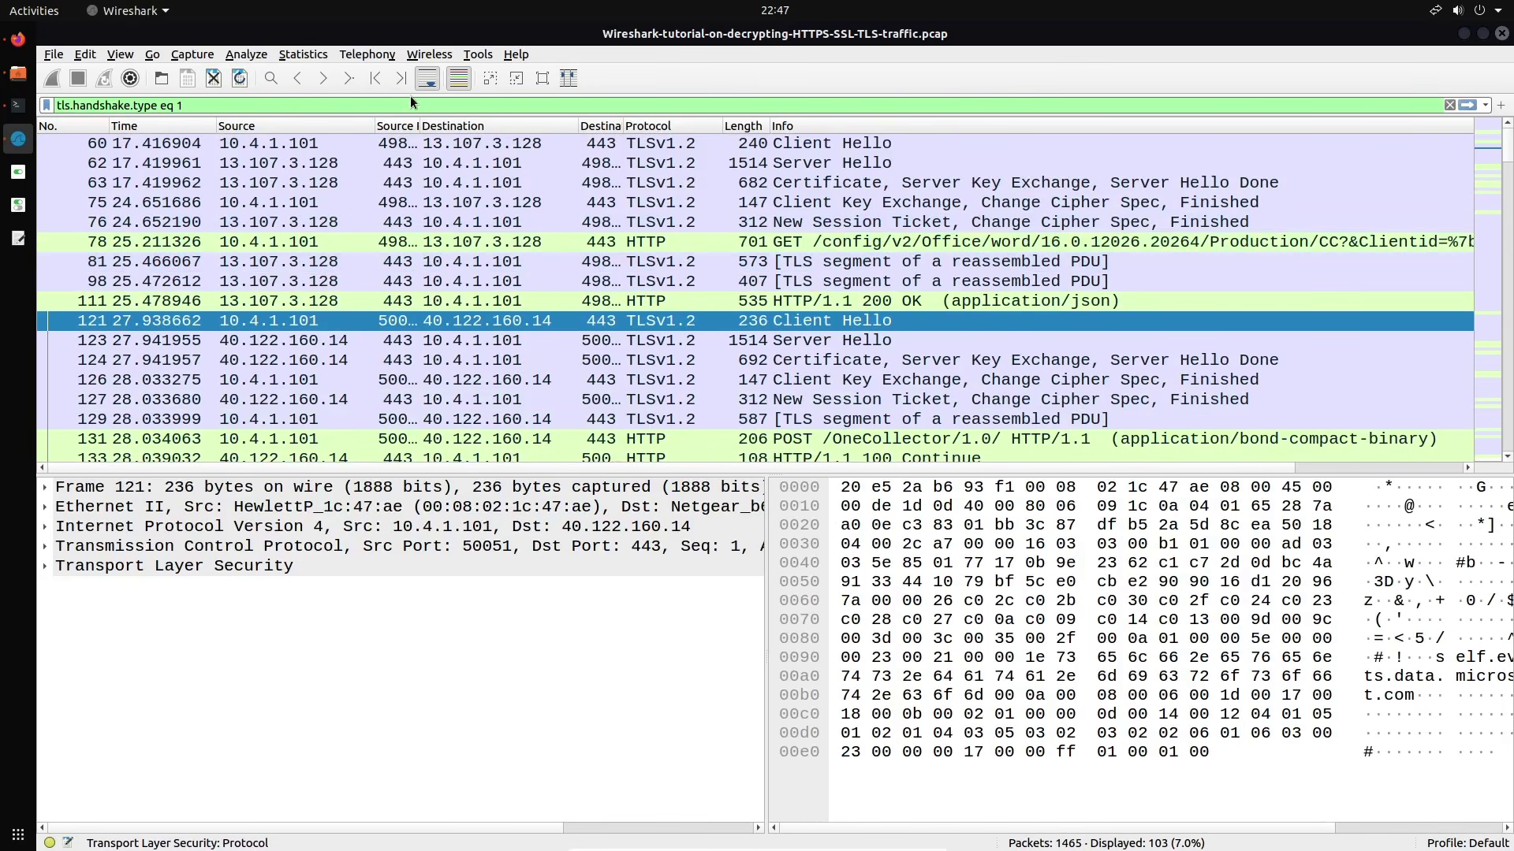
pyautogui.press('Return')
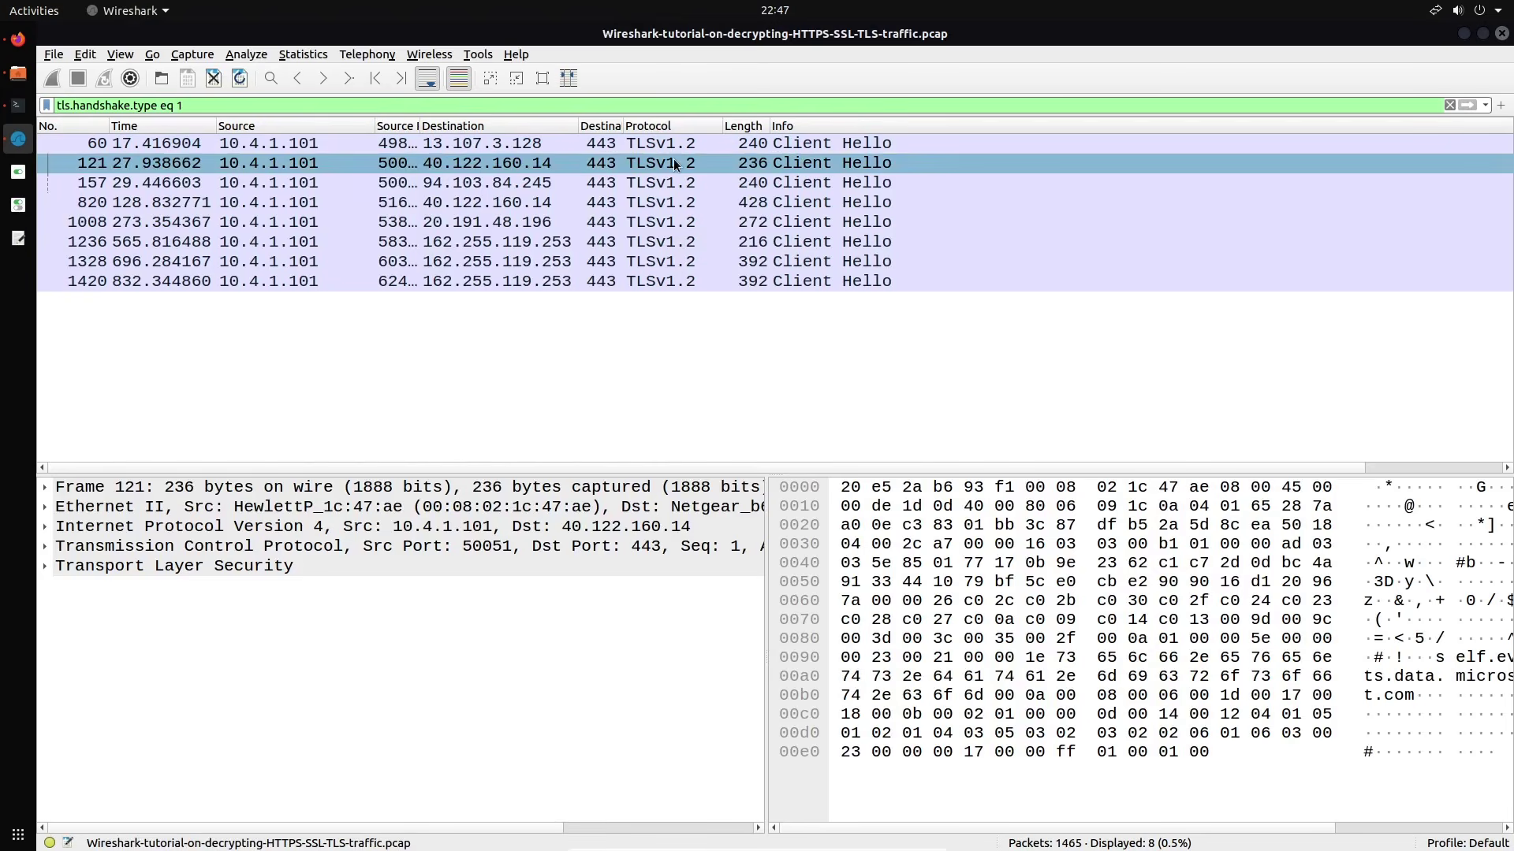
# Follow packet 121's TLS stream, scroll through the decrypted HTTP, then close the view
pyautogui.rightClick(676, 164)
pyautogui.moveTo(811, 394)
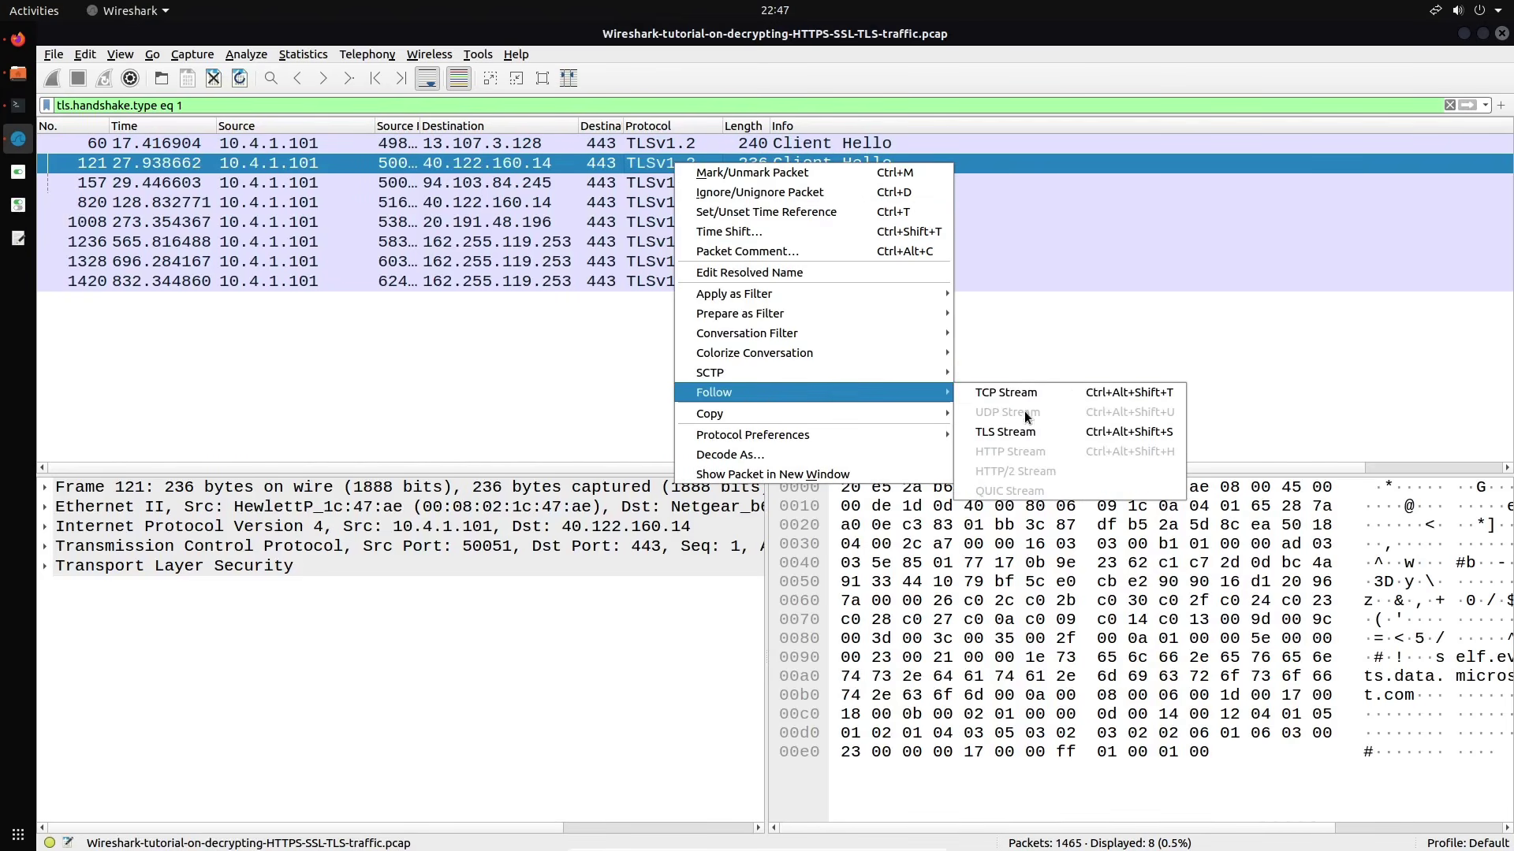
pyautogui.click(1025, 432)
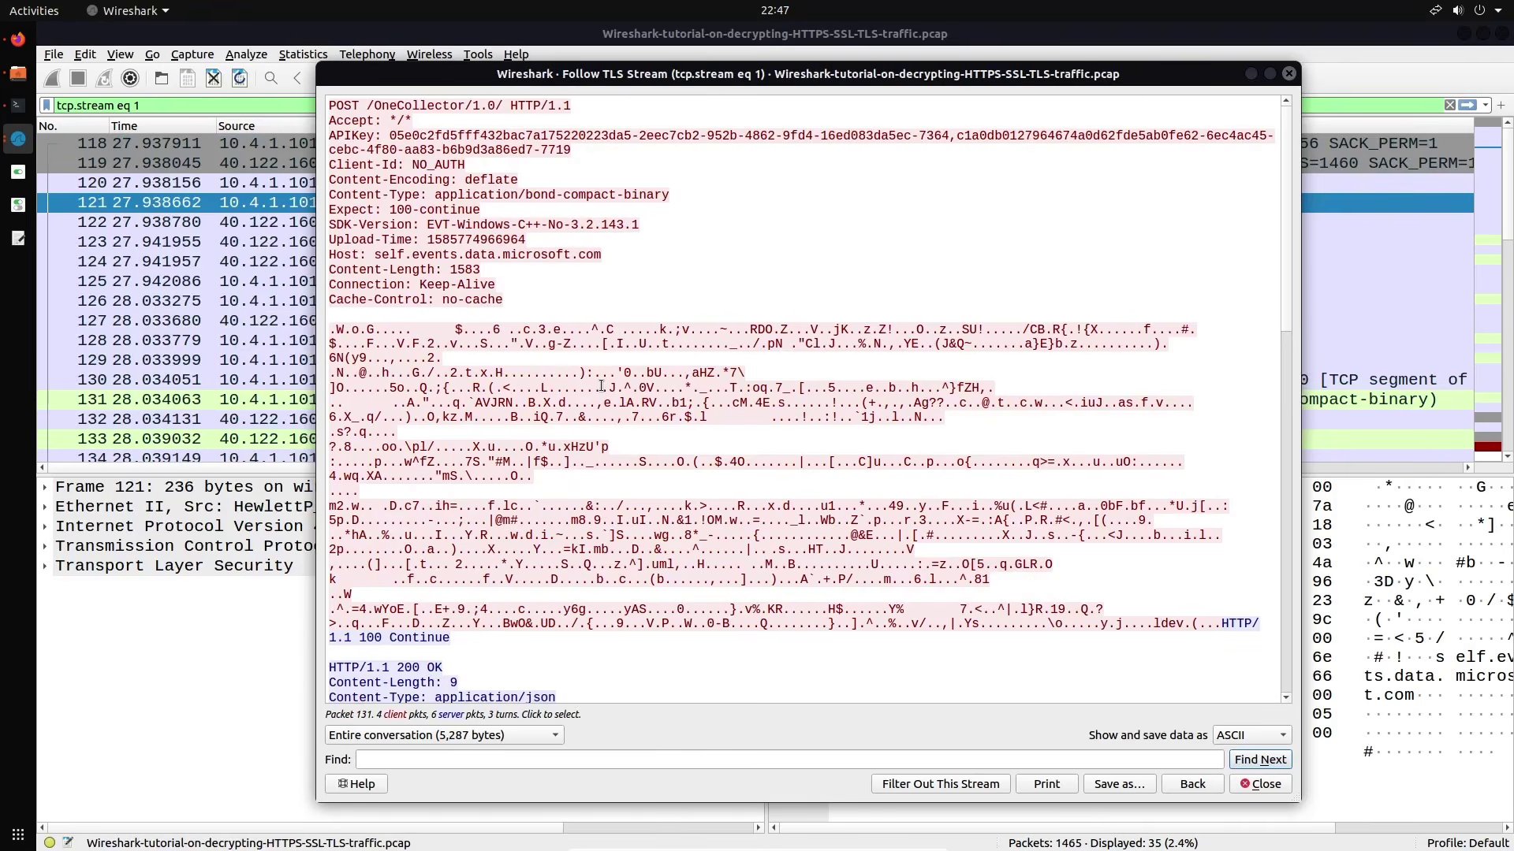
pyautogui.scroll(-5, 720, 371)
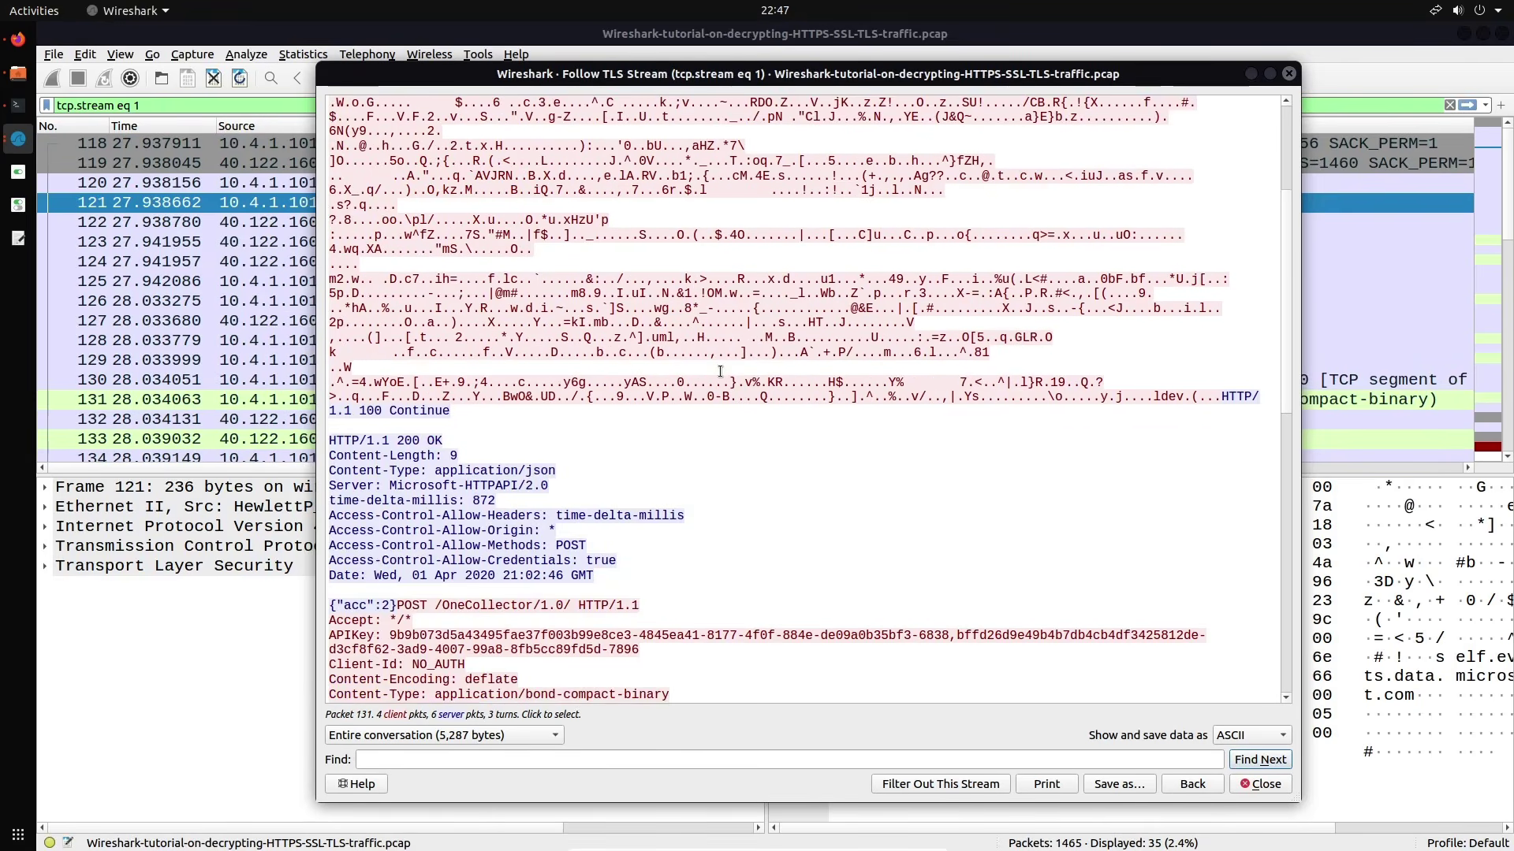
pyautogui.scroll(-6, 720, 371)
pyautogui.scroll(7, 732, 343)
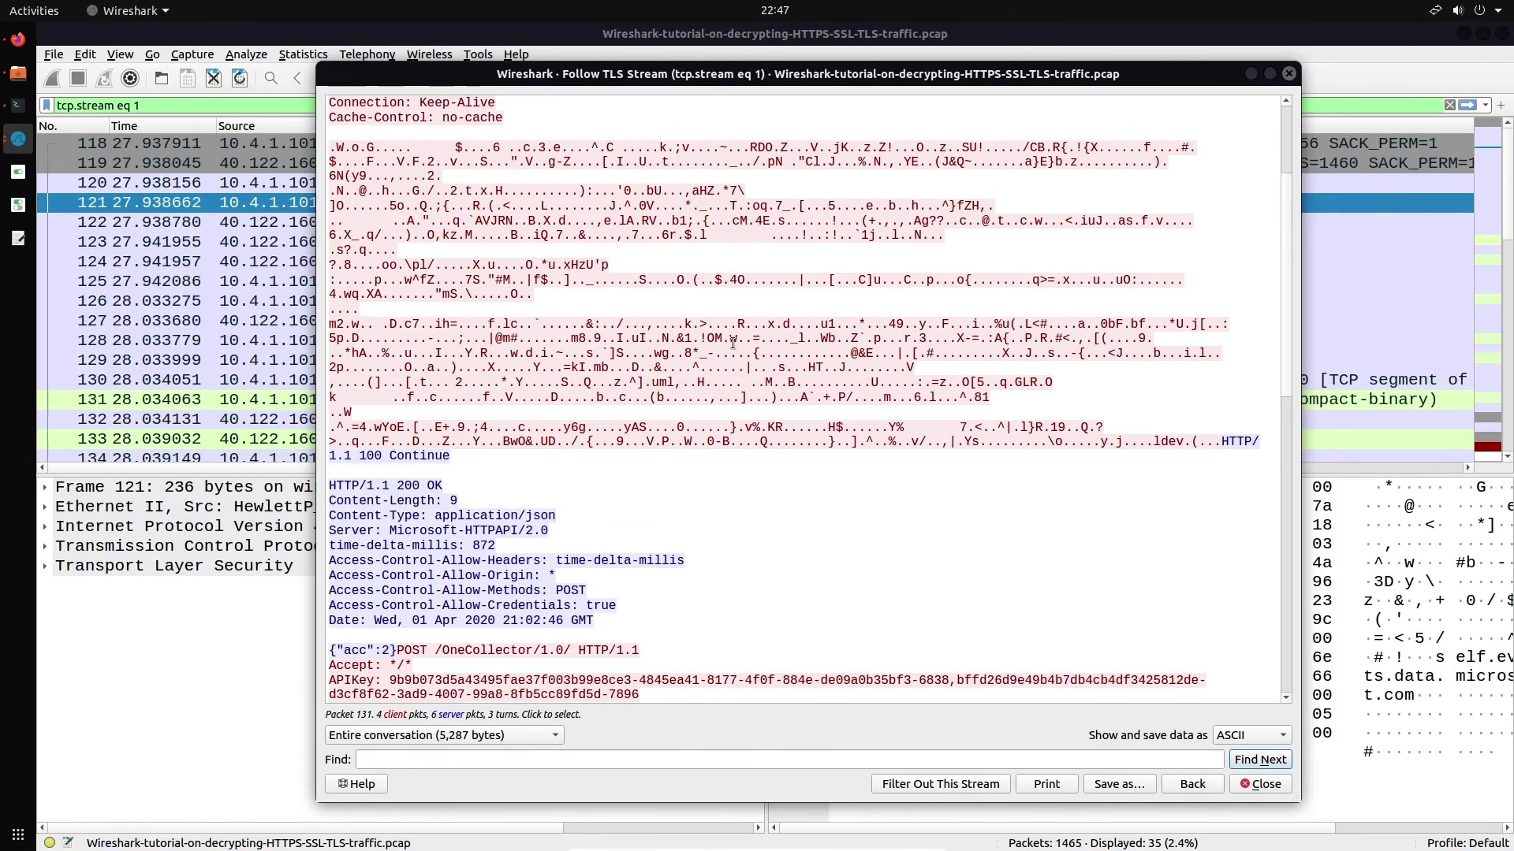
pyautogui.scroll(4, 521, 349)
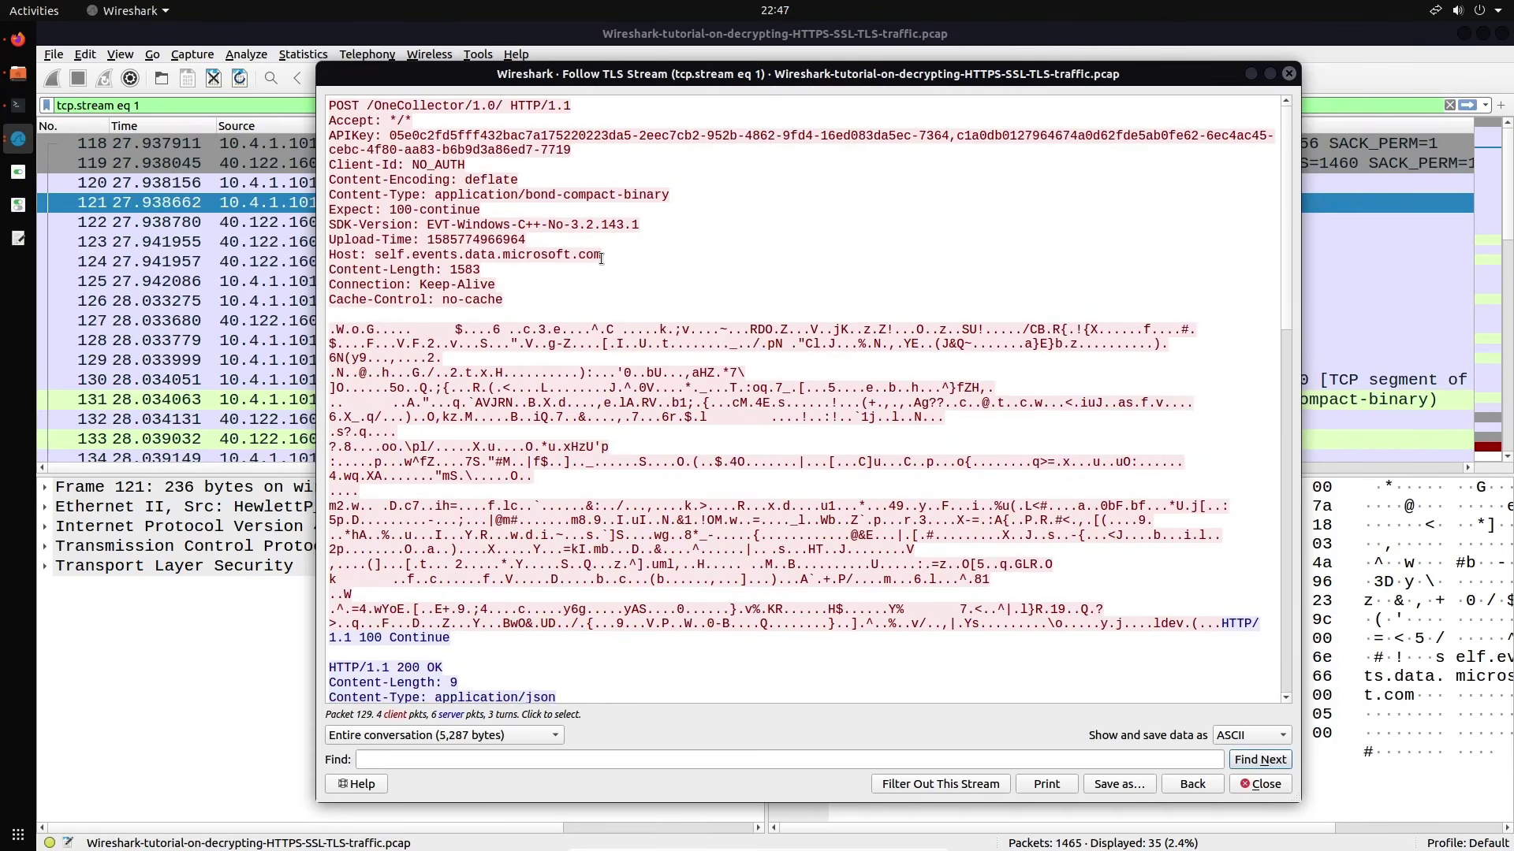
pyautogui.scroll(-20, 600, 258)
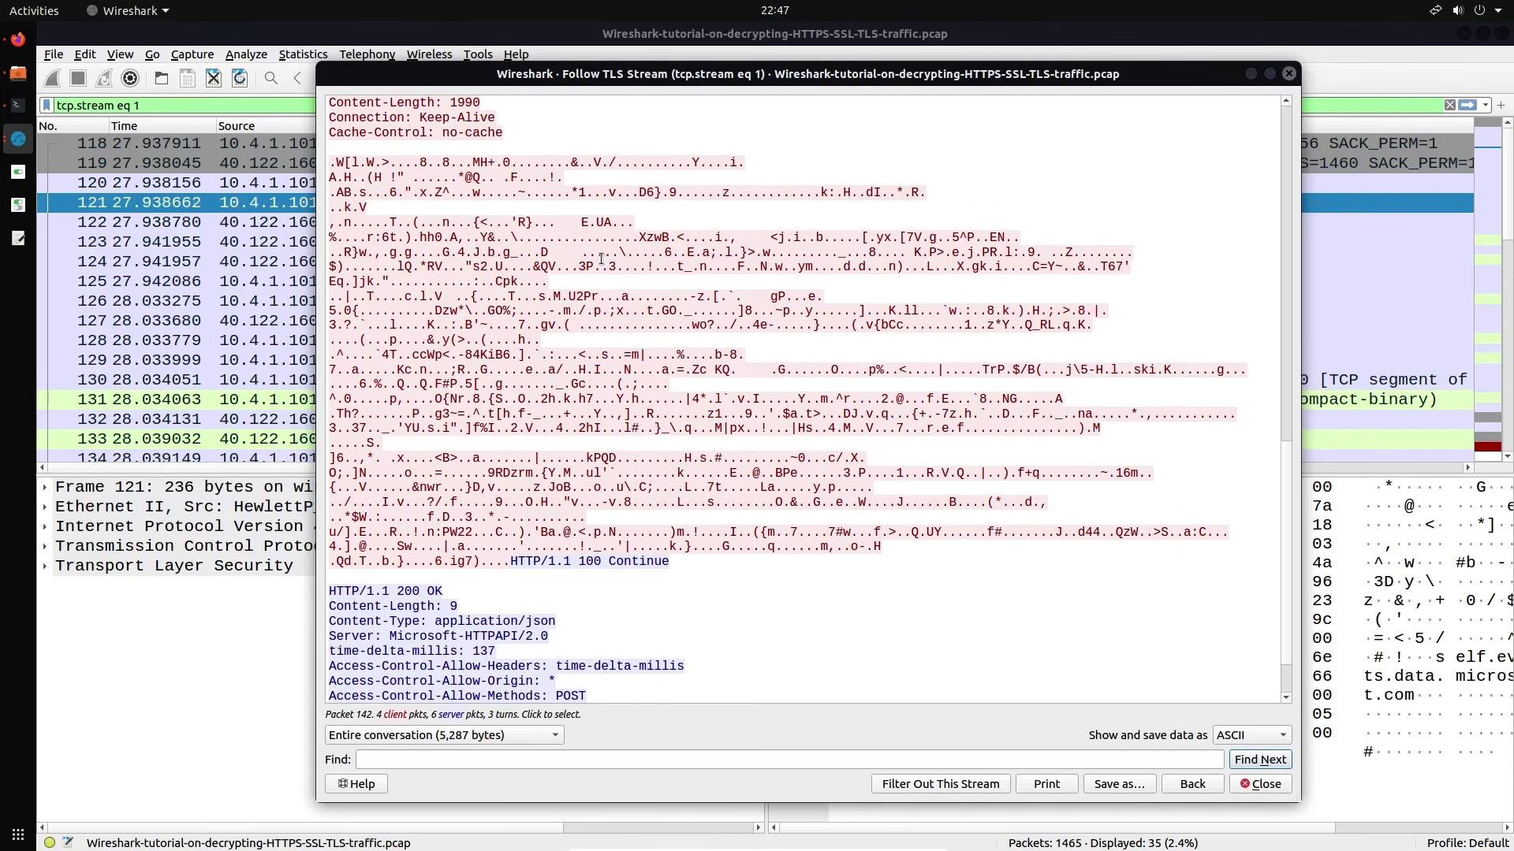
pyautogui.scroll(-2, 600, 259)
pyautogui.scroll(3, 601, 258)
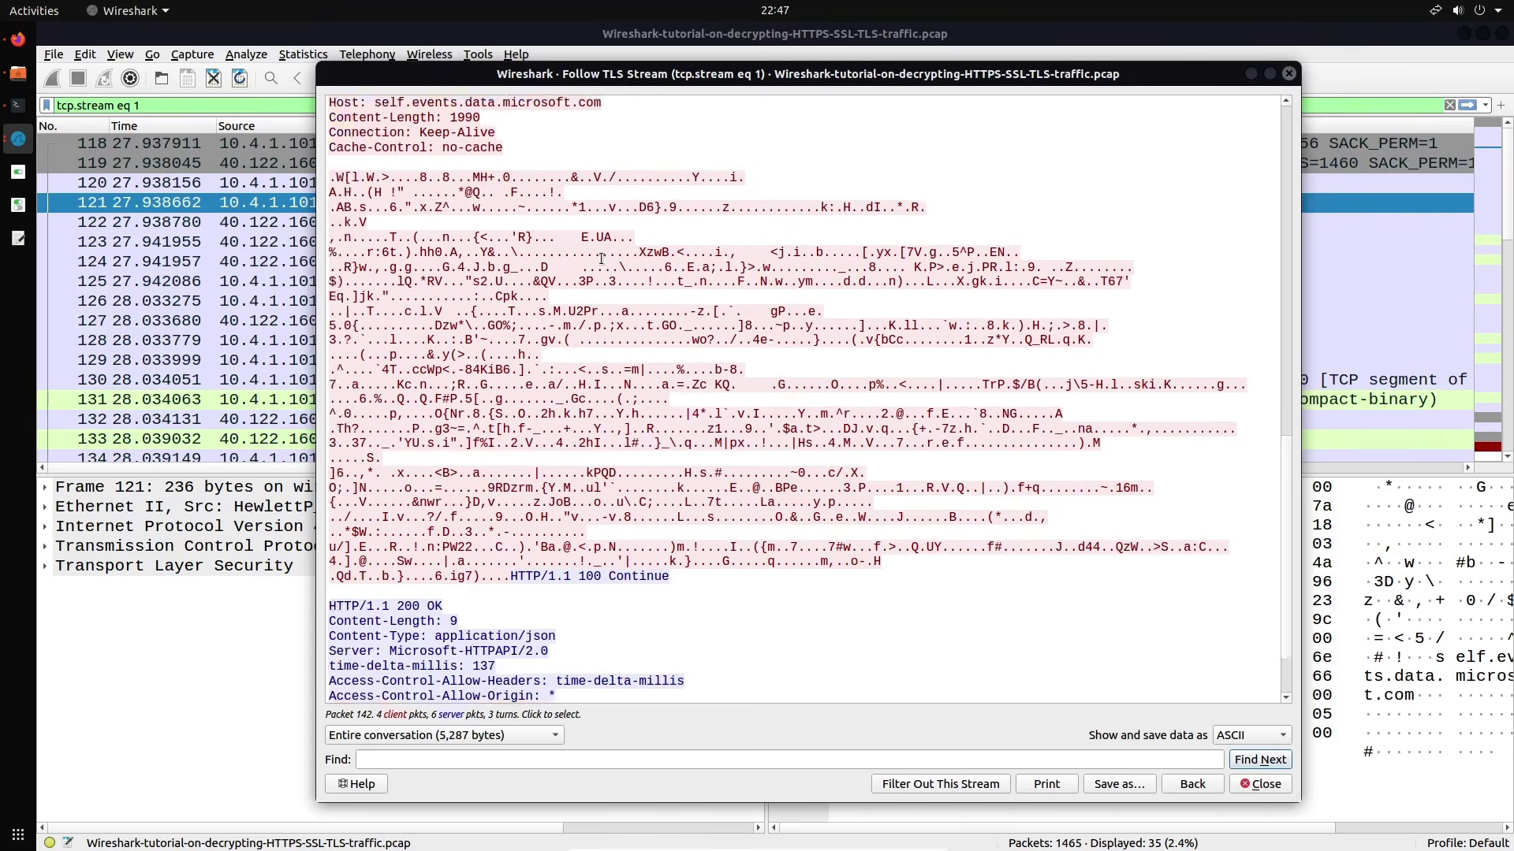
pyautogui.scroll(-10, 600, 259)
pyautogui.scroll(-2, 600, 258)
pyautogui.scroll(11, 601, 259)
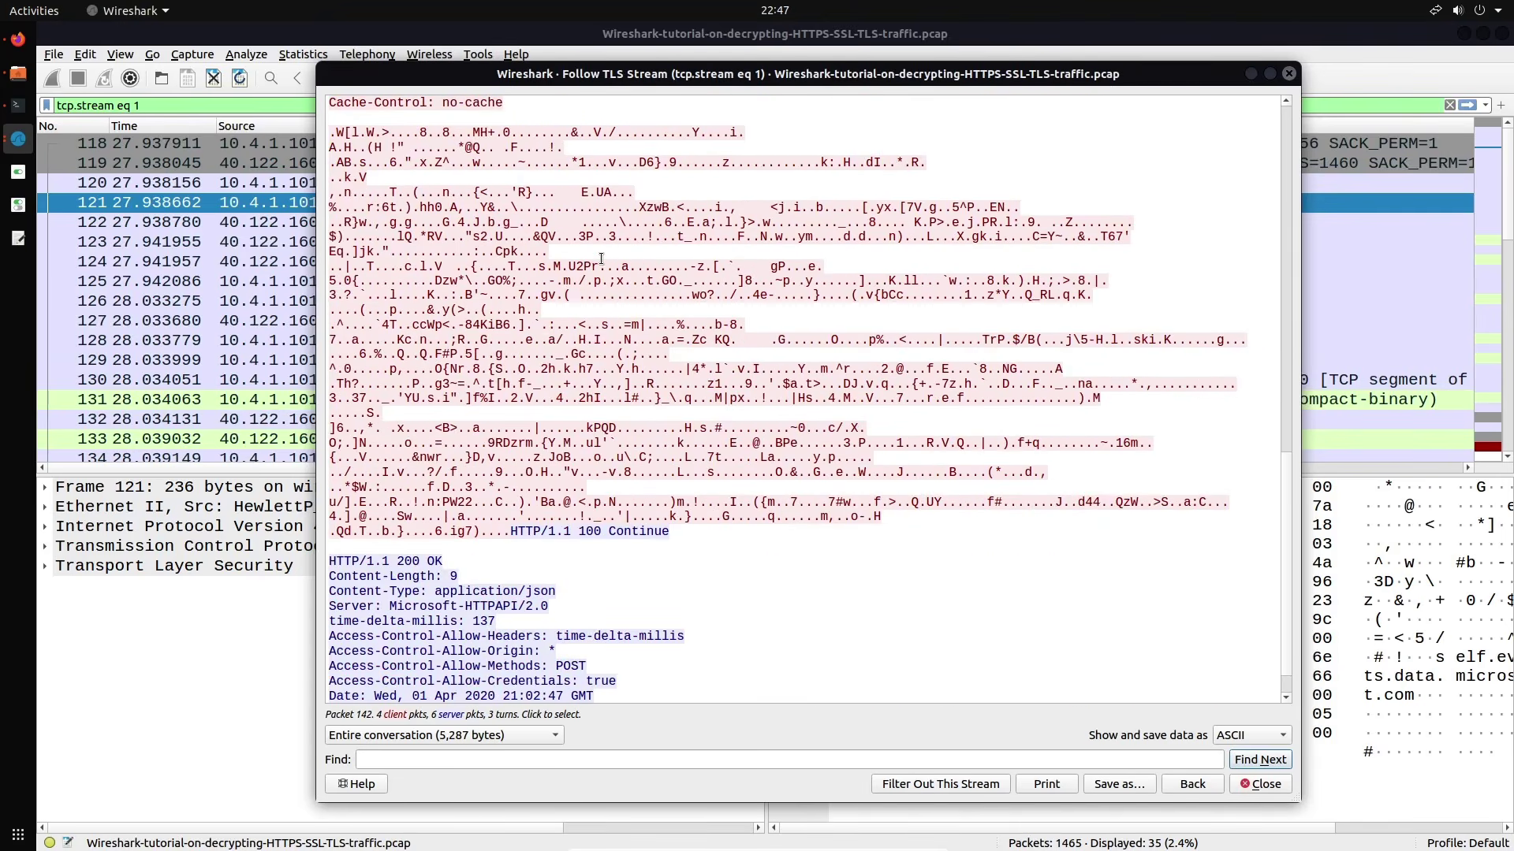
pyautogui.scroll(-1, 601, 259)
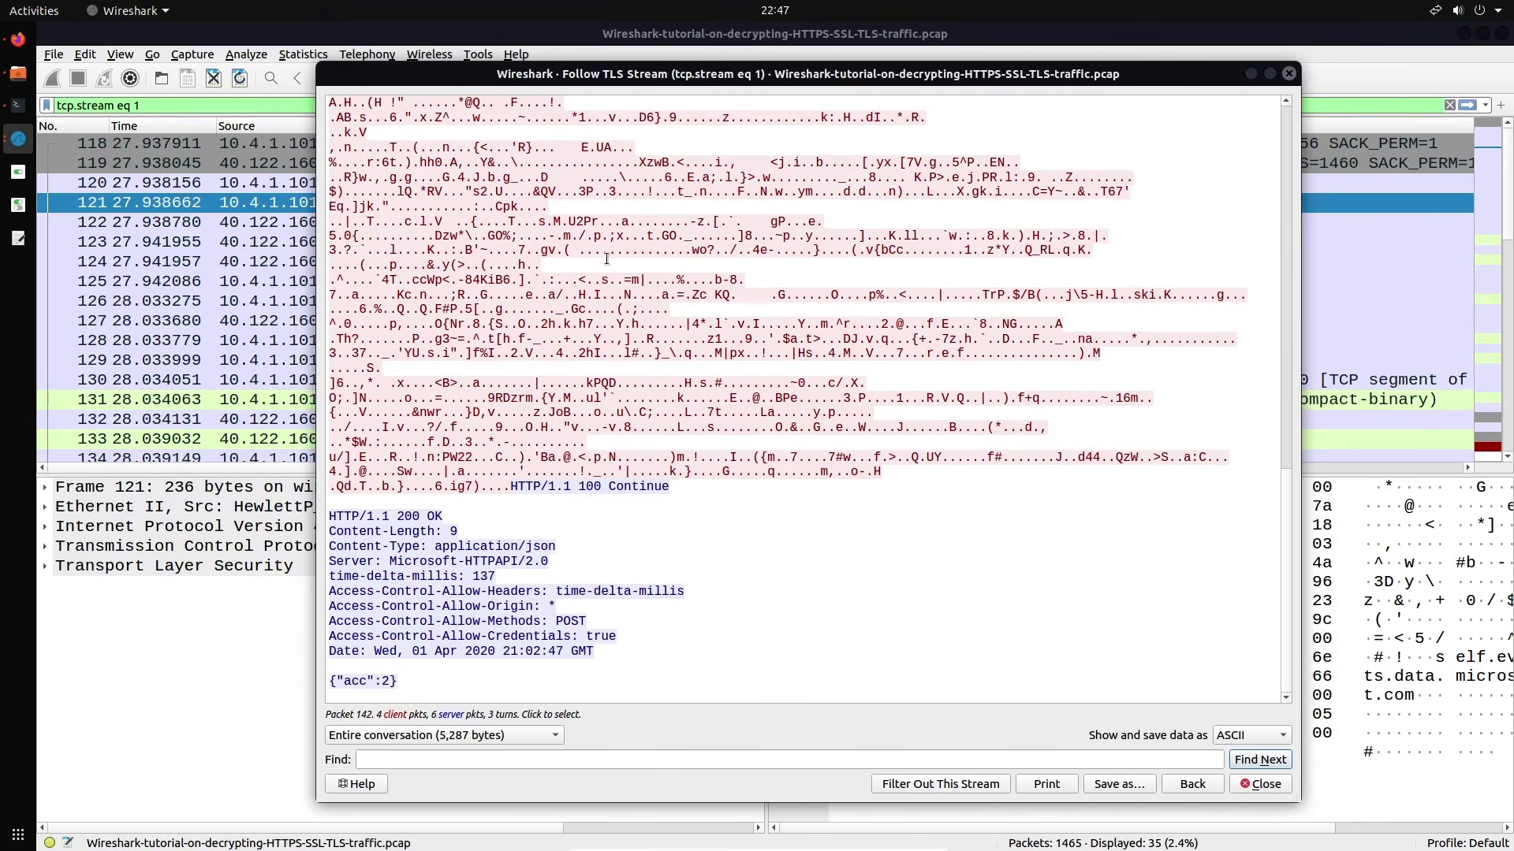
pyautogui.press('Escape')
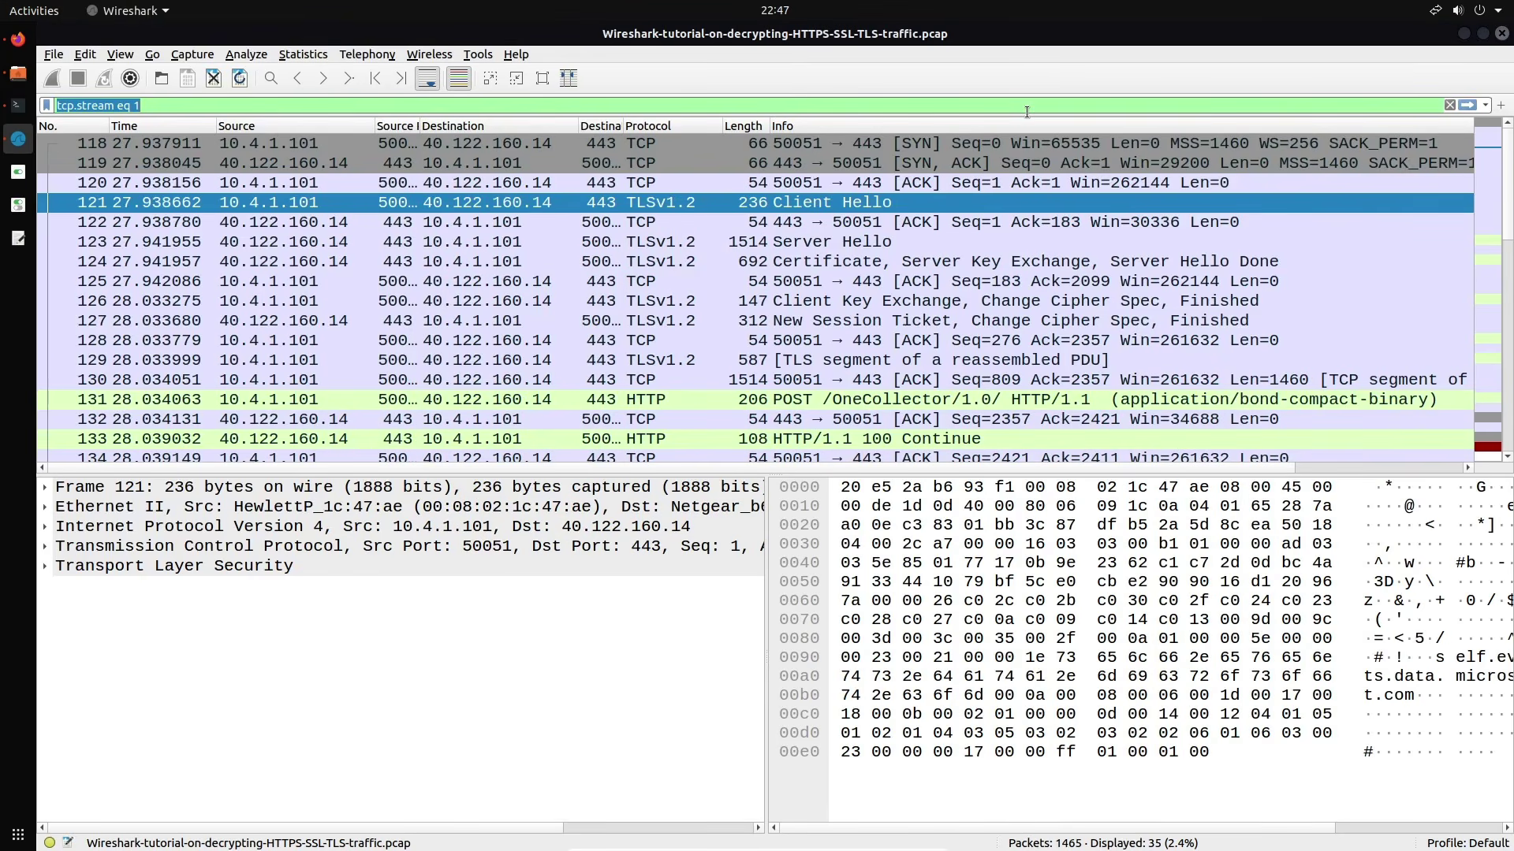
# Clear the tcp.stream eq 1 filter and start an http.request-based filter expression
pyautogui.press('BackSpace')
pyautogui.write('h')
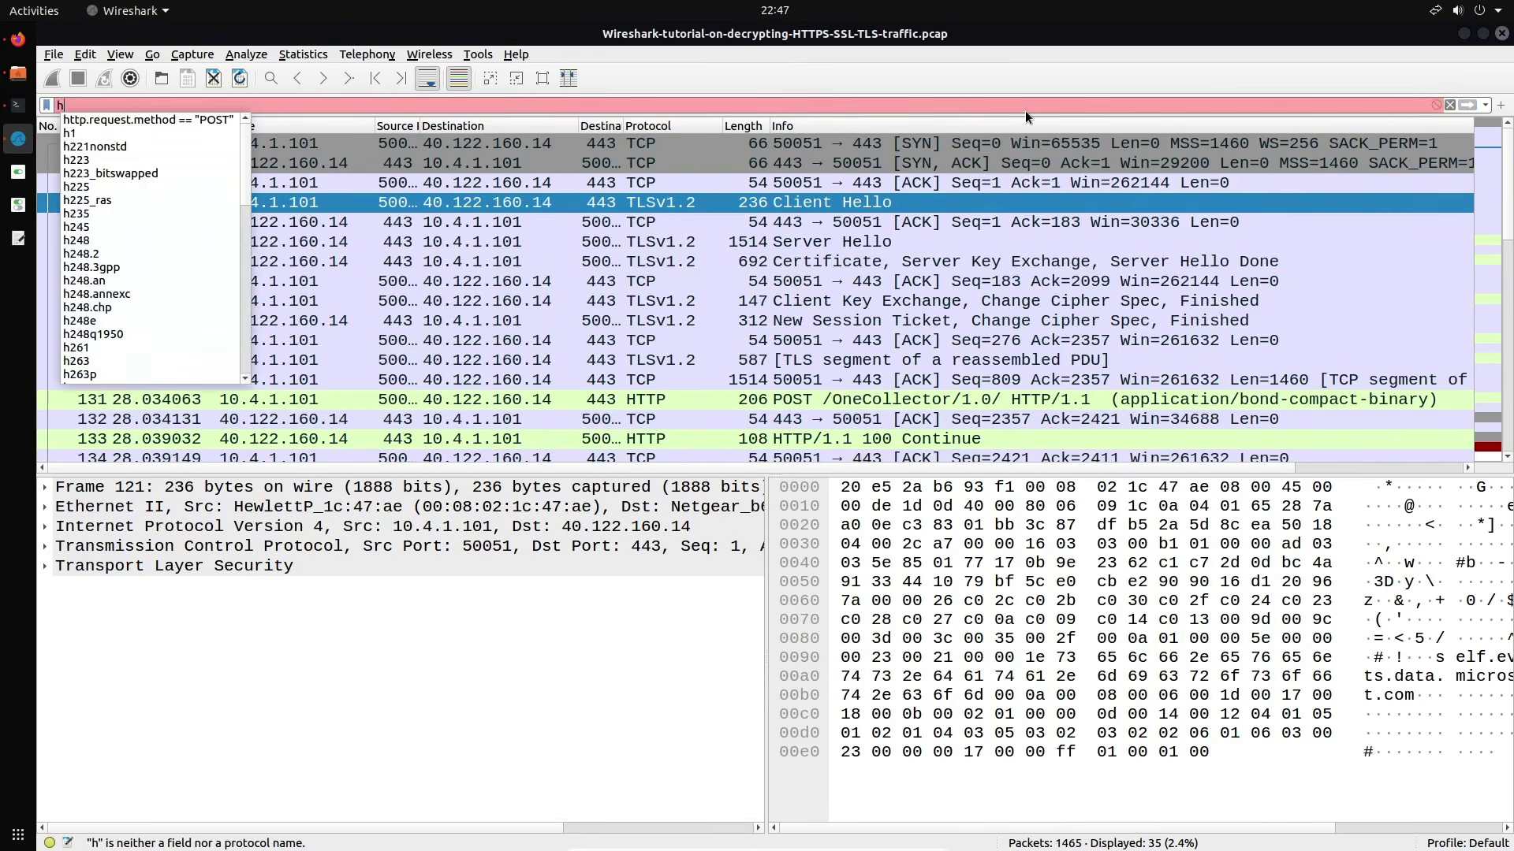
pyautogui.write('ttp.requ')
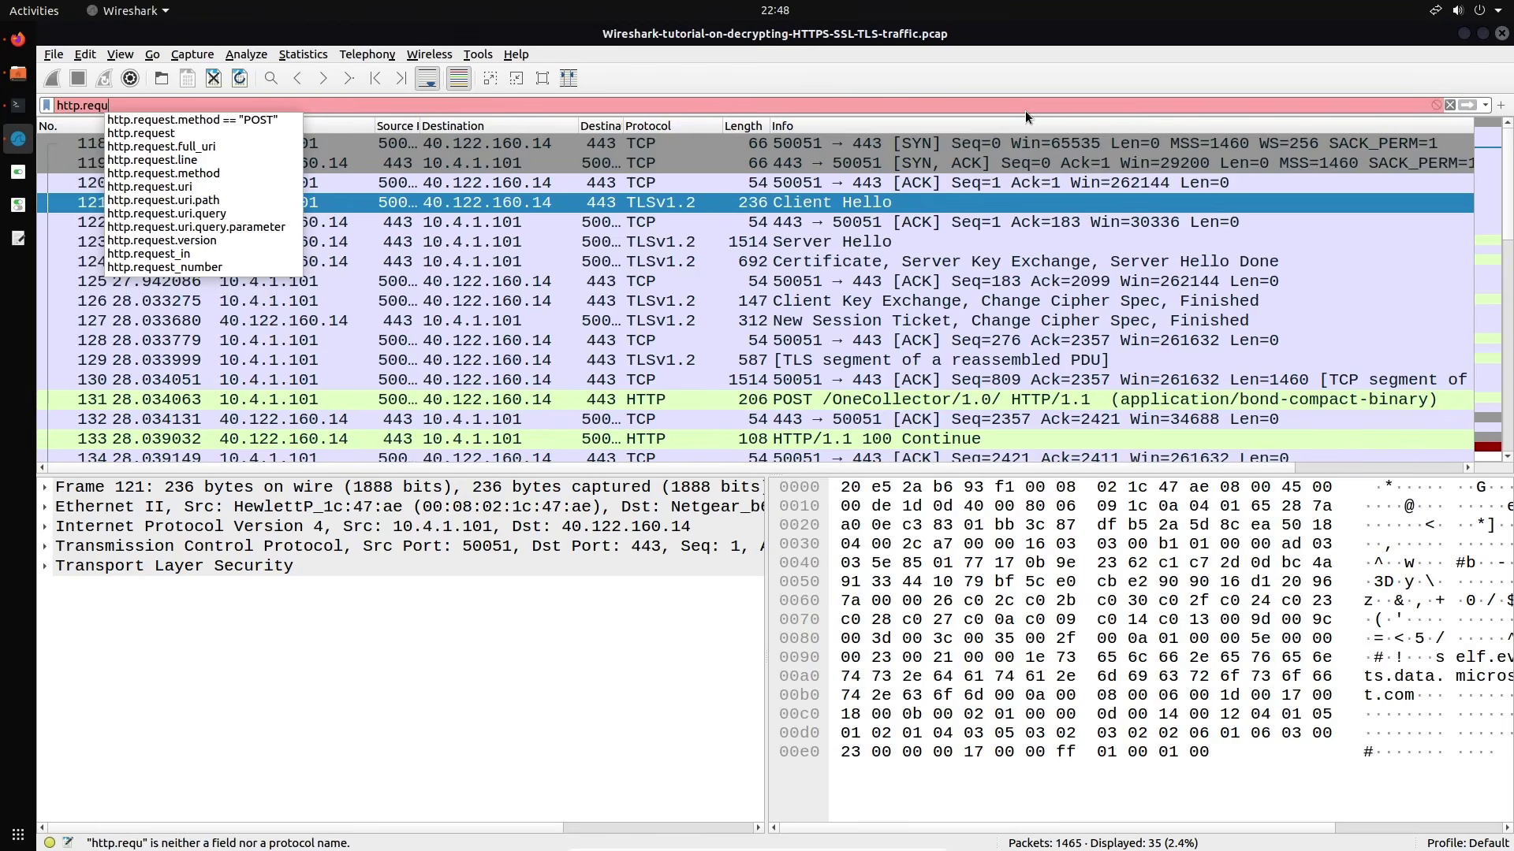
pyautogui.write('est')
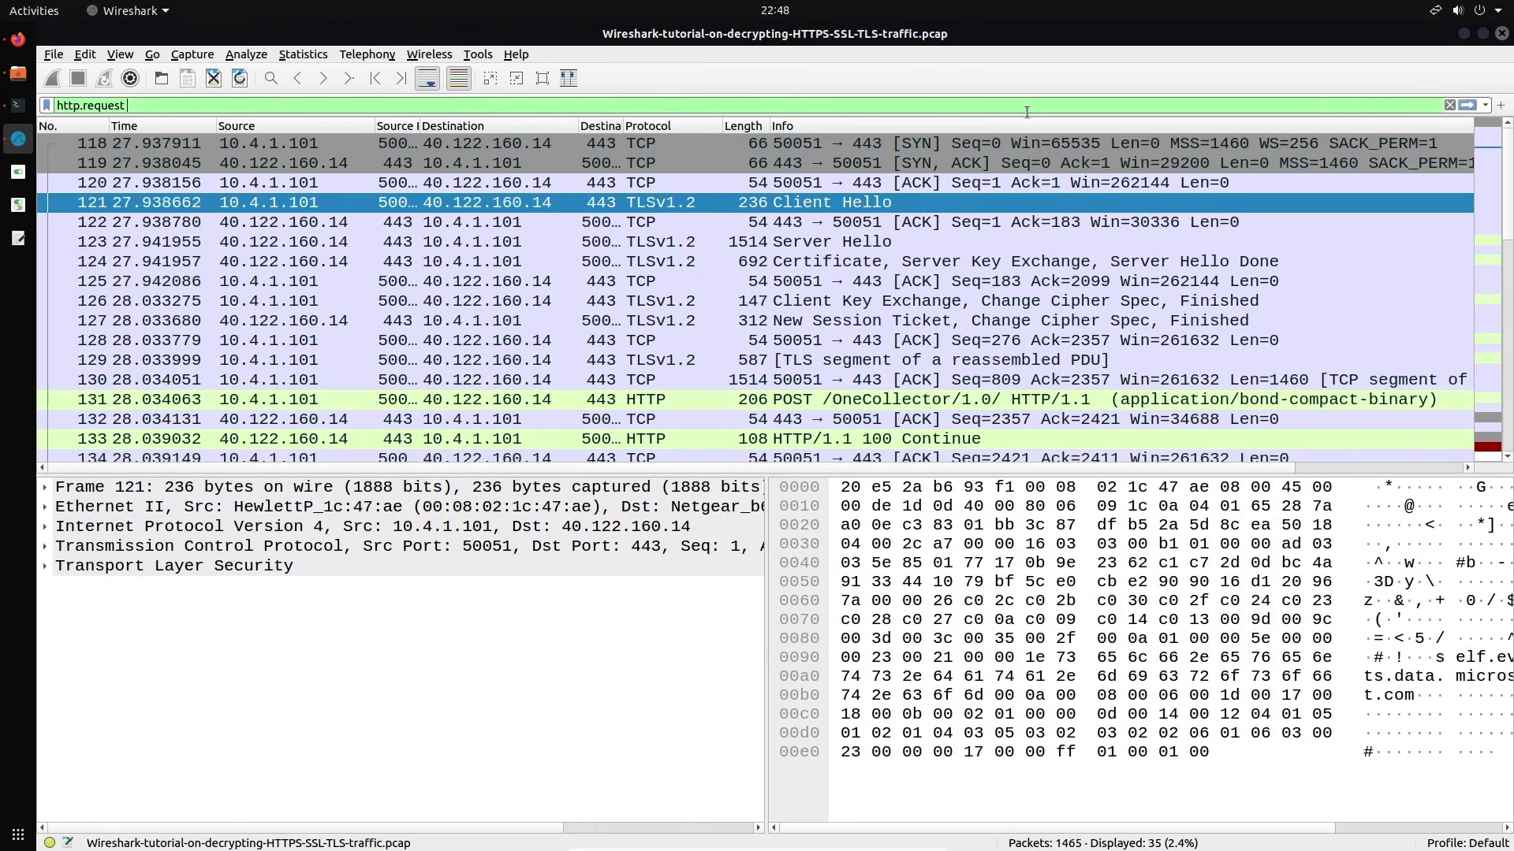
pyautogui.write(' or')
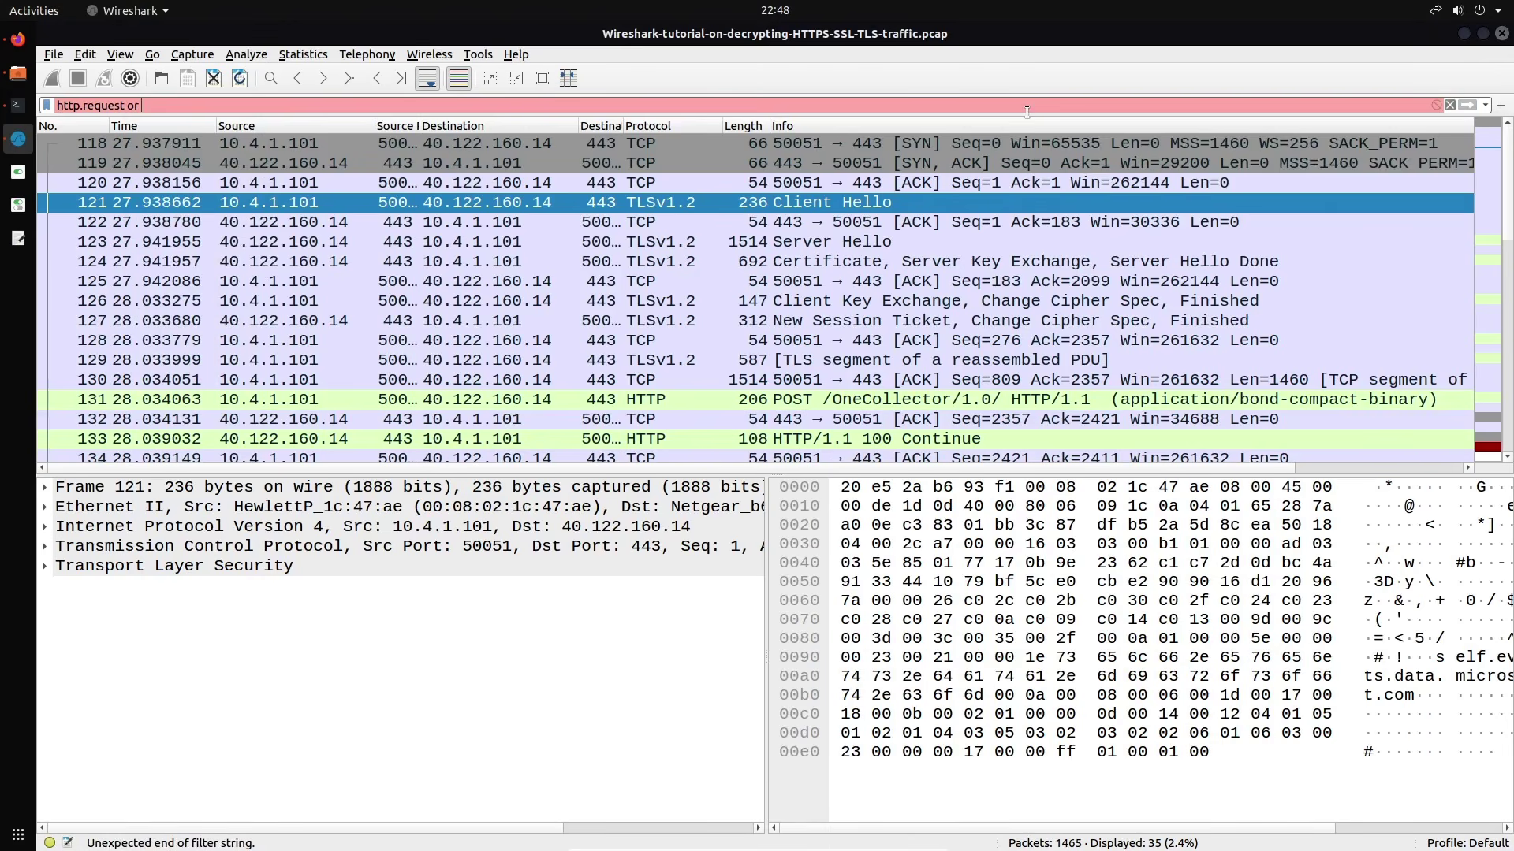
pyautogui.hotkey('ctrl', 'a')
pyautogui.press('BackSpace')
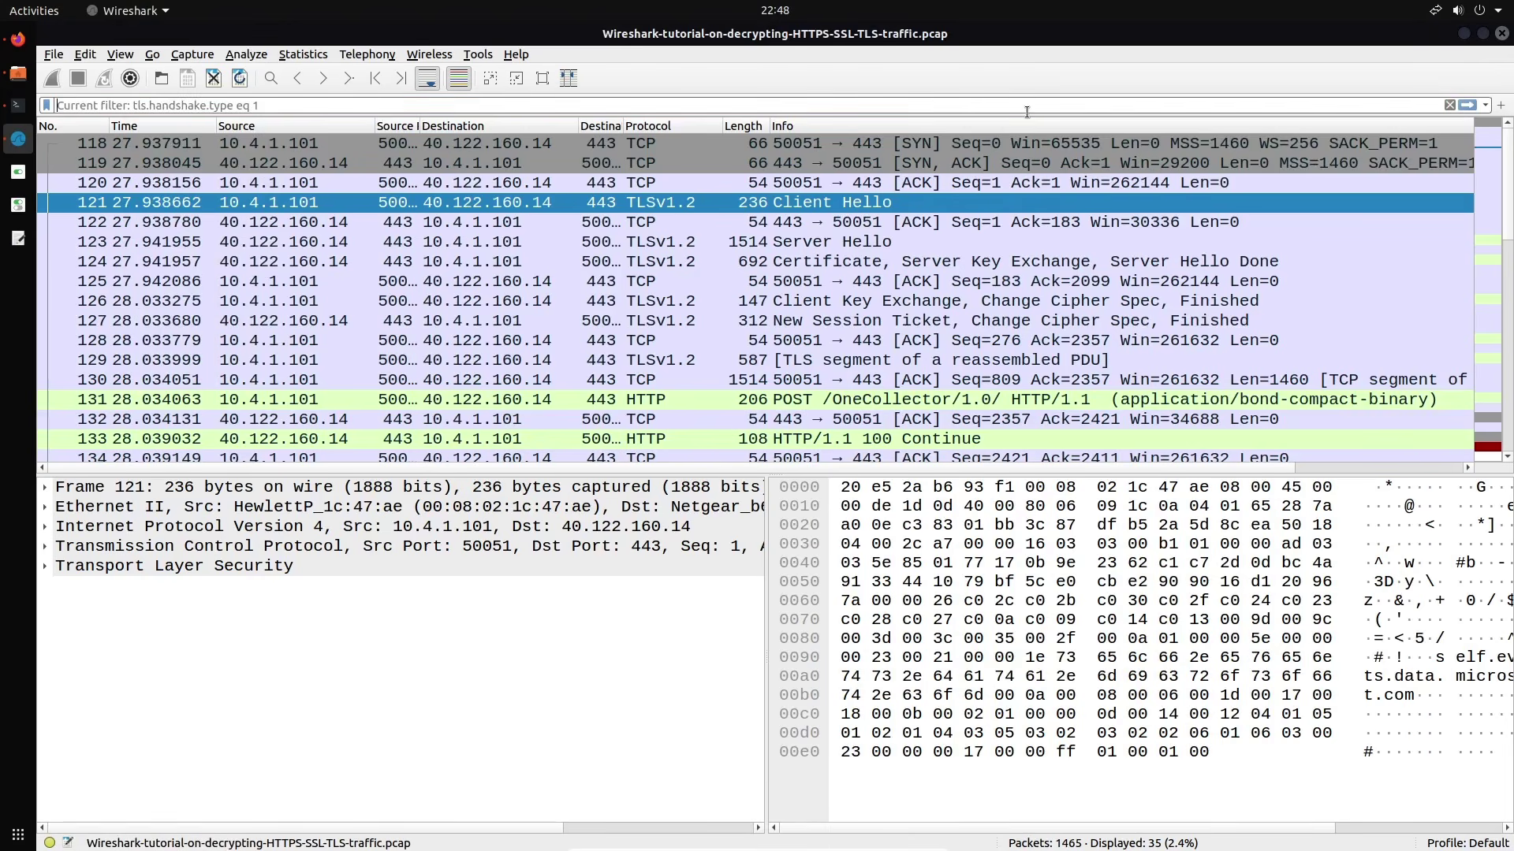
pyautogui.press('Escape')
pyautogui.write(')')
pyautogui.press('BackSpace')
# Type (http.request or tls.handshake.type eq 1) and !(ssdp), correcting field-name typos
pyautogui.write('()')
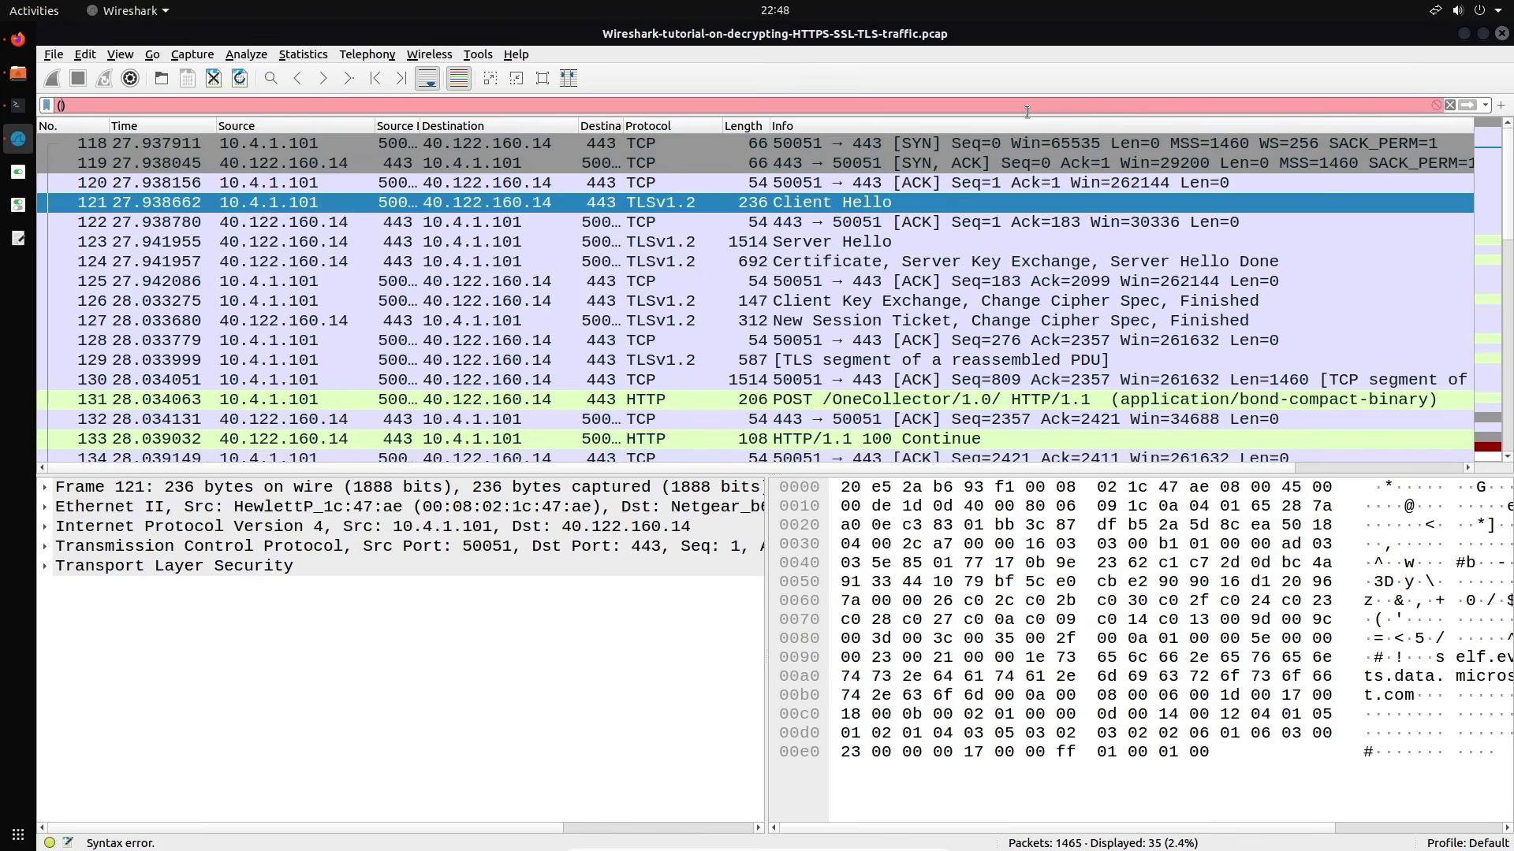
pyautogui.write('http request')
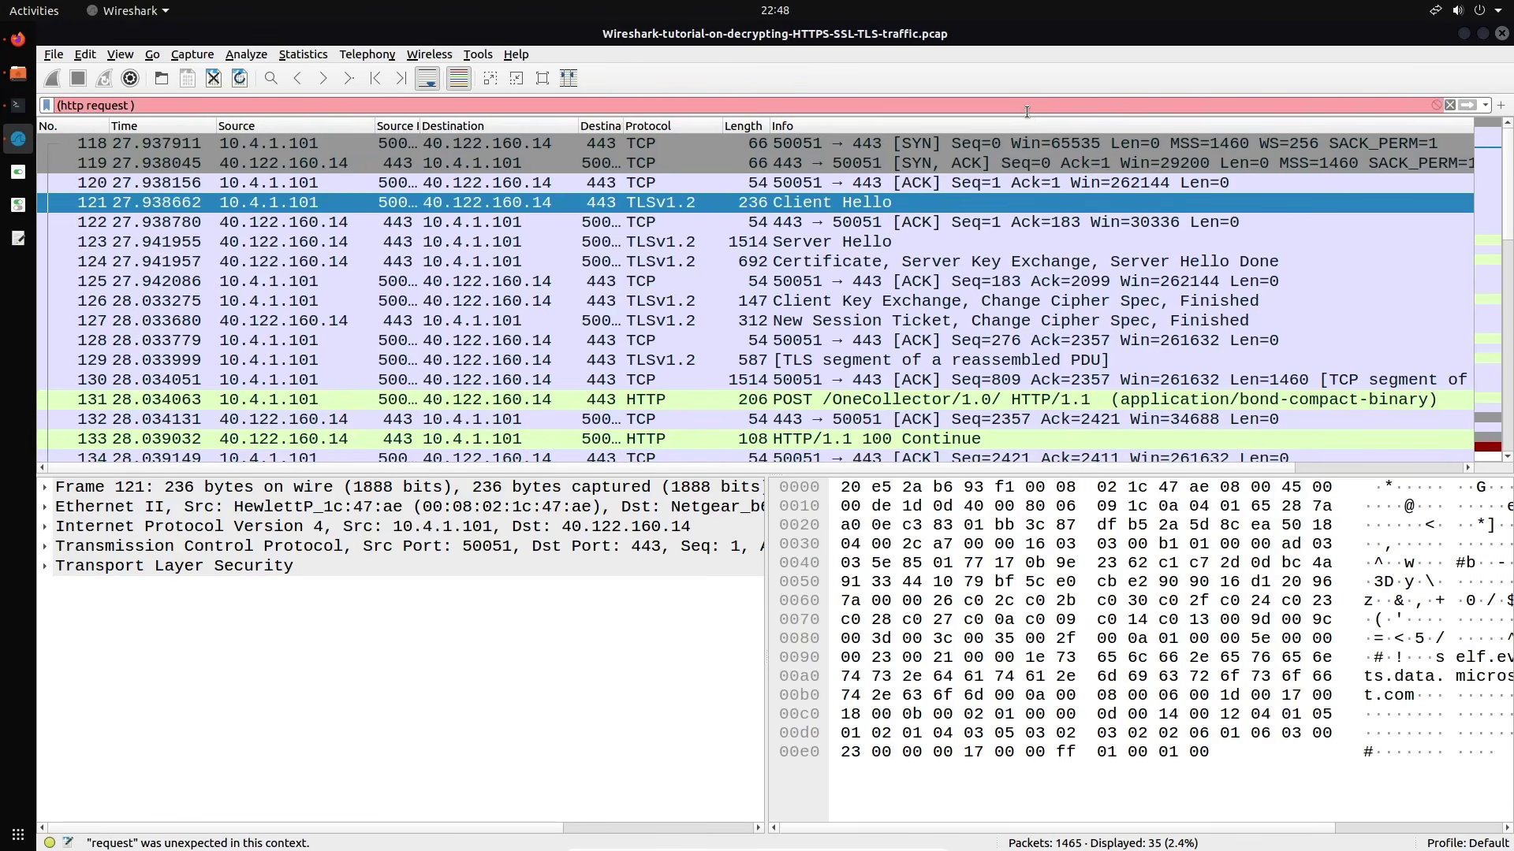
pyautogui.write(' or tl')
pyautogui.write('s.hand')
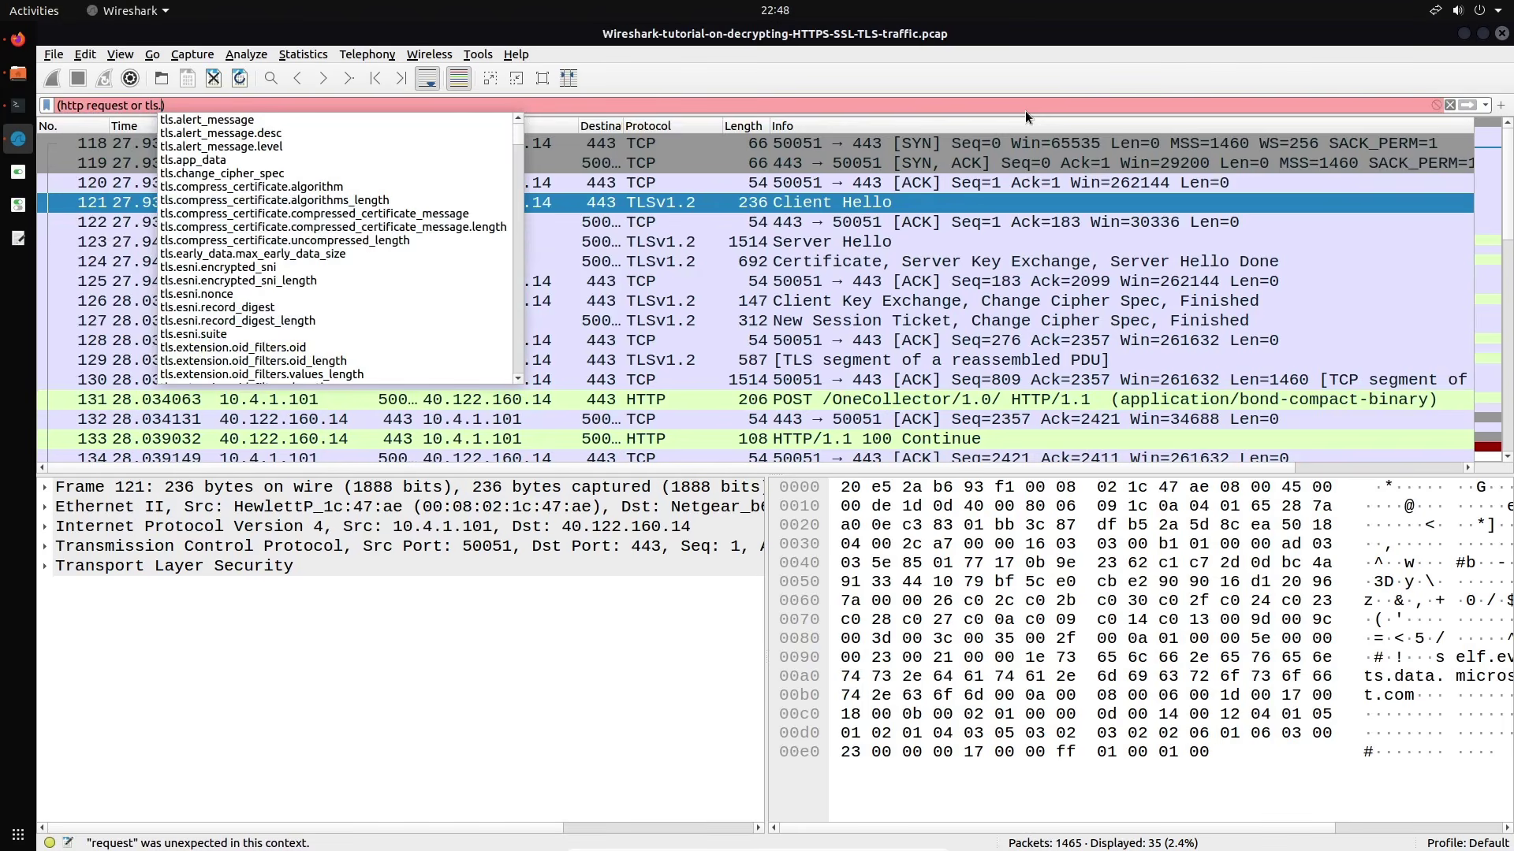
pyautogui.write('.')
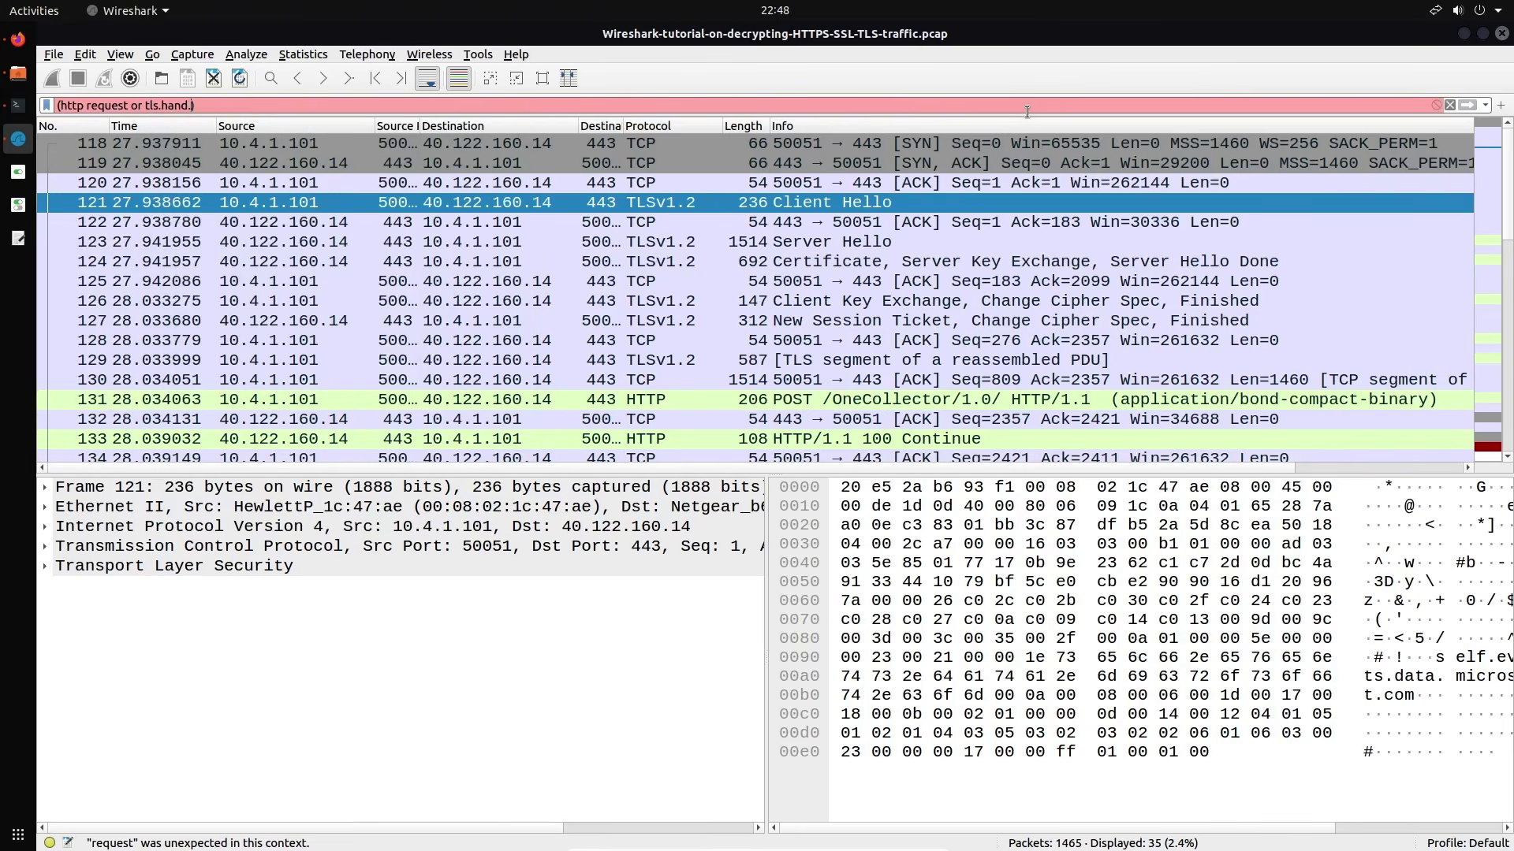
pyautogui.write('type eq 1')
pyautogui.press('Right')
pyautogui.write('and !(ssdp)')
pyautogui.press('Left')
pyautogui.press('Left')
pyautogui.press('Left')
pyautogui.press('Left')
pyautogui.press('Left')
pyautogui.press('Left')
pyautogui.press('Left')
pyautogui.press('Left')
pyautogui.press('Left')
pyautogui.press('Left')
pyautogui.press('Left')
pyautogui.press('Left')
pyautogui.press('Left')
pyautogui.press('Left')
pyautogui.press('Left')
pyautogui.press('Left')
pyautogui.press('Left')
pyautogui.press('Left')
pyautogui.press('Left')
pyautogui.write('.')
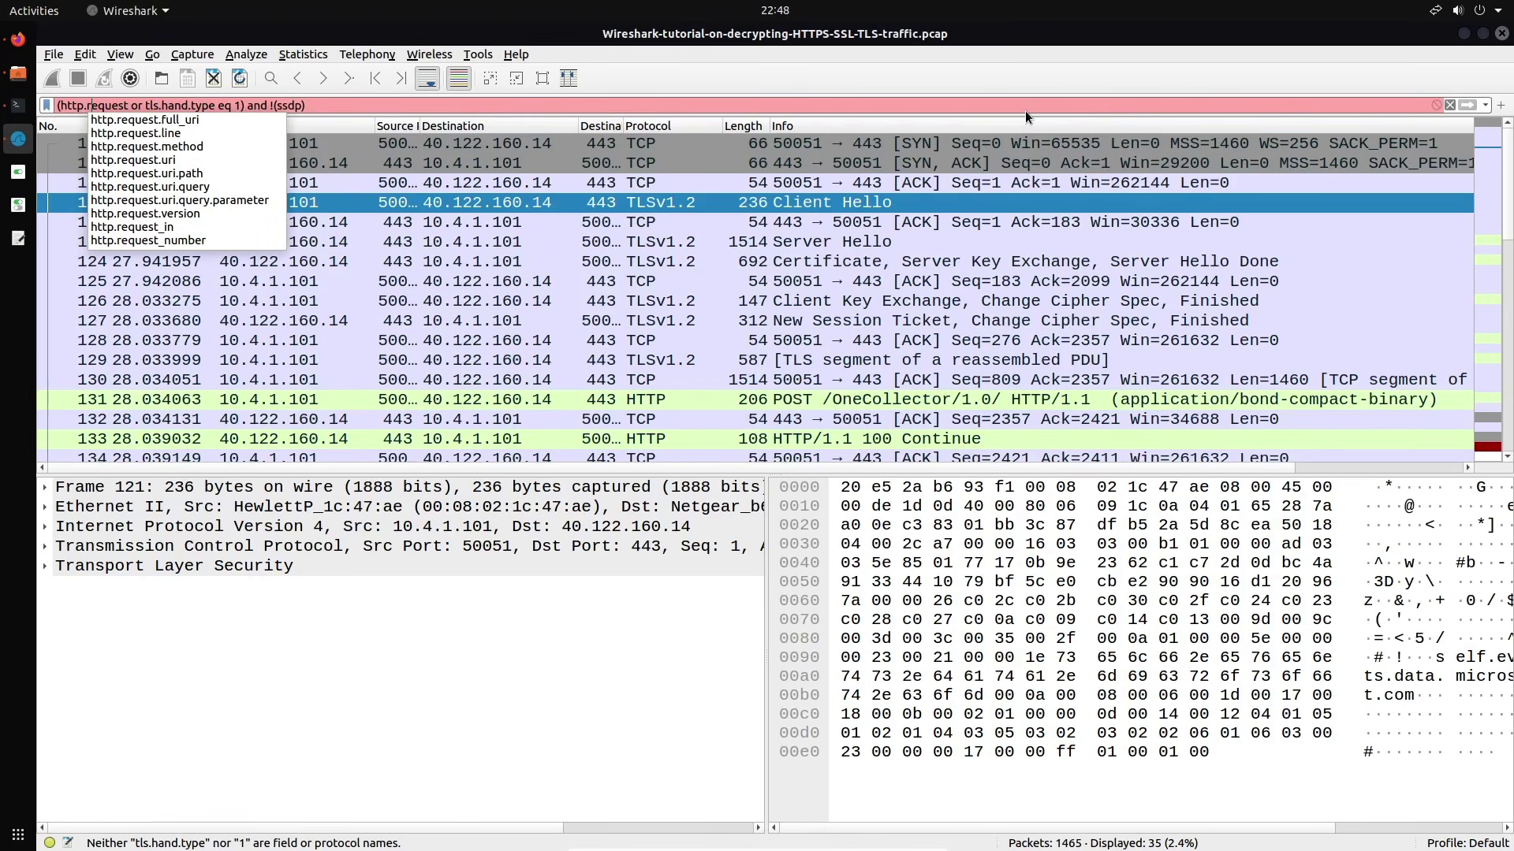
pyautogui.press('Right')
pyautogui.press('Right')
pyautogui.press('Right')
pyautogui.press('Right')
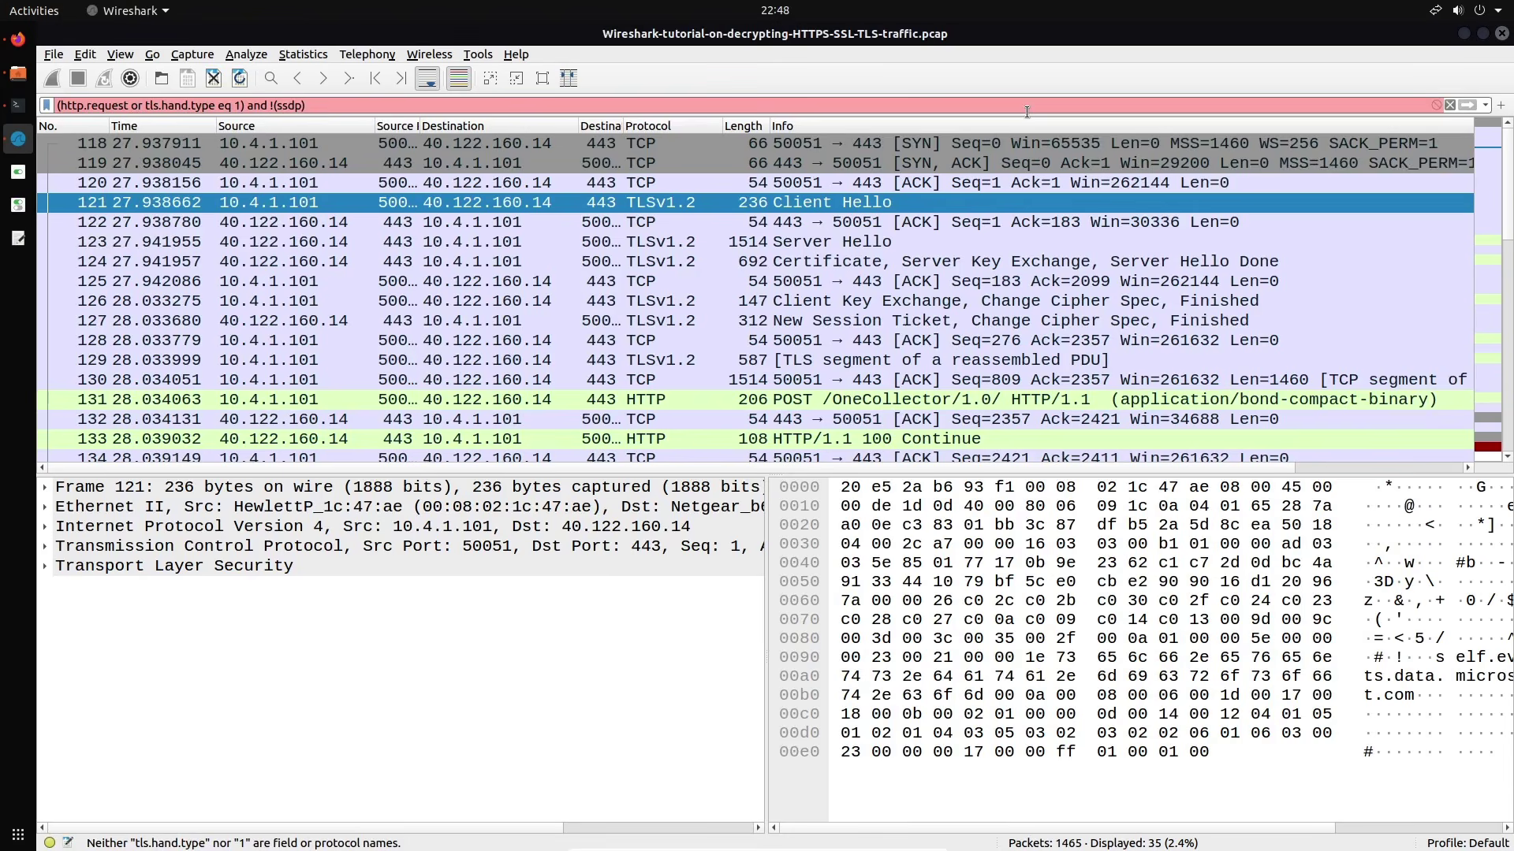
pyautogui.press('Right')
pyautogui.press('Right')
pyautogui.press('Right')
pyautogui.press('Right')
pyautogui.press('Right')
pyautogui.press('Right')
pyautogui.press('Left')
pyautogui.press('Left')
pyautogui.write('s')
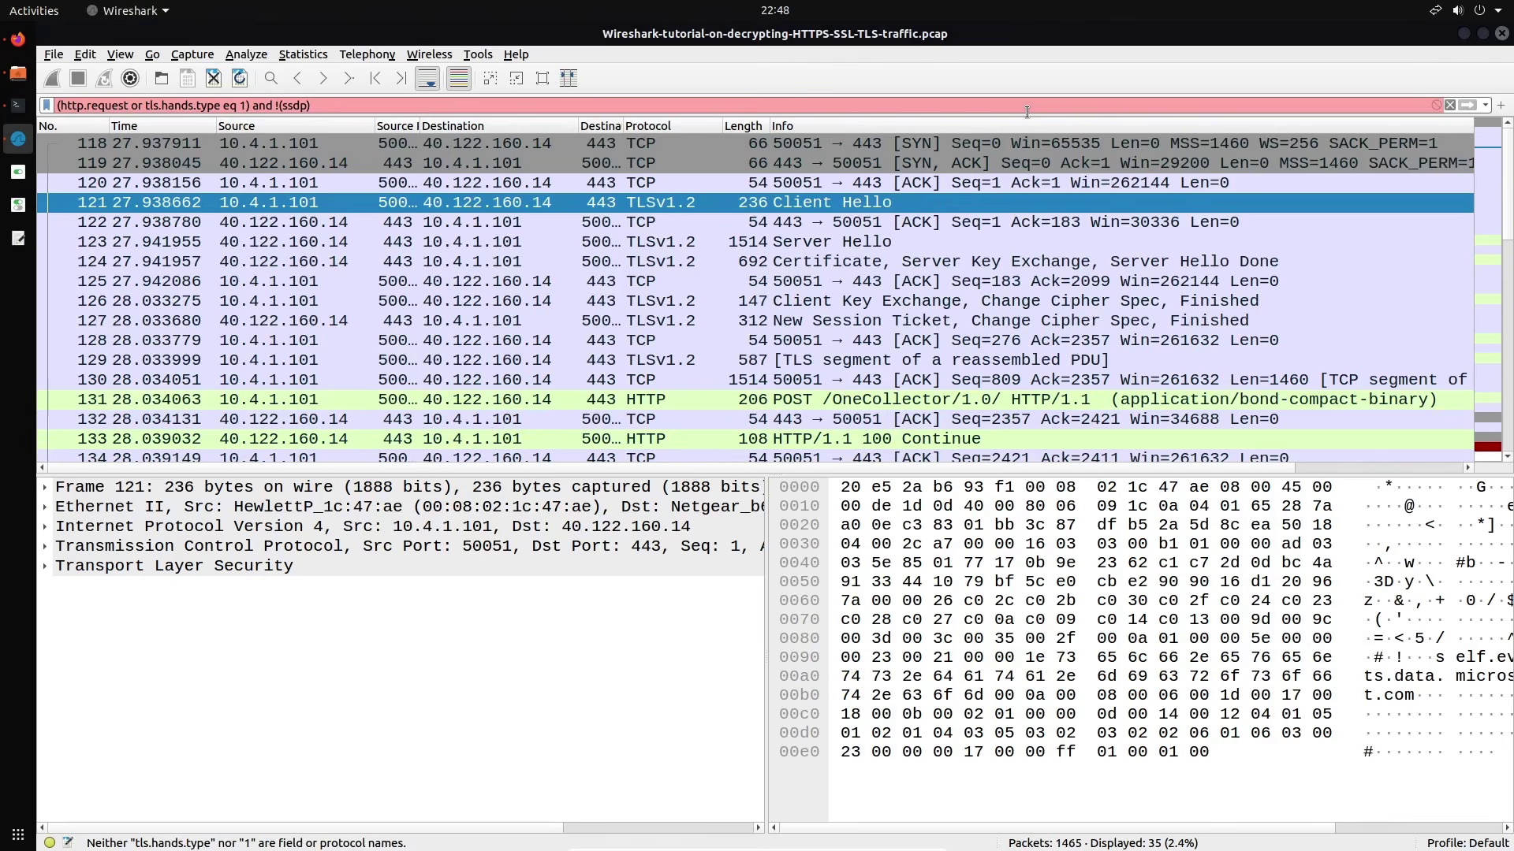
pyautogui.write('hake')
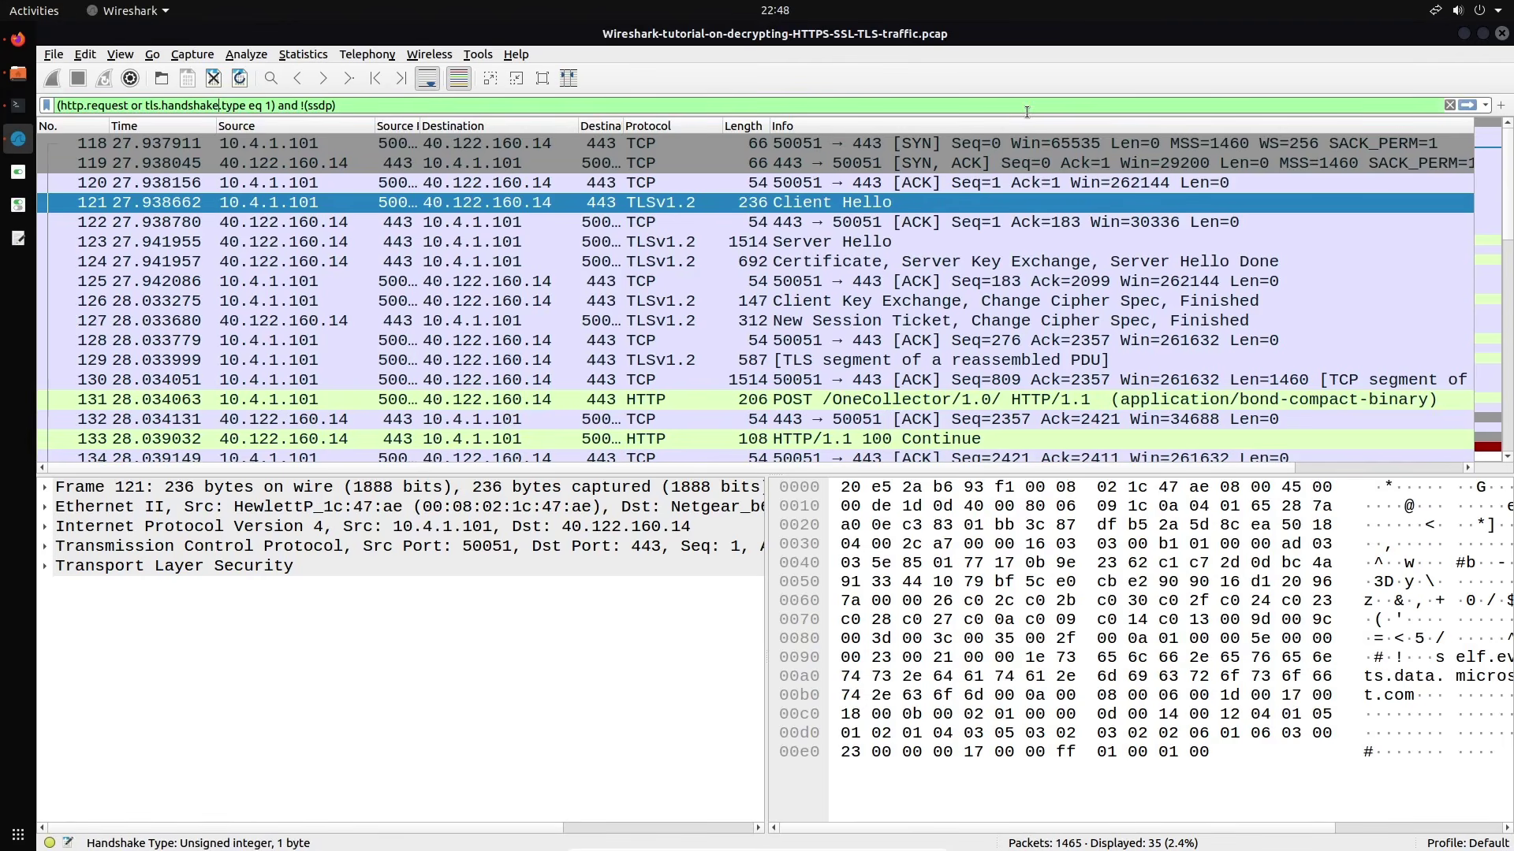
# Apply '(http.request or tls.handshake.type eq 1) and !(ssdp)' and inspect packet 165's GET /invest_20.dll payload
pyautogui.press('Return')
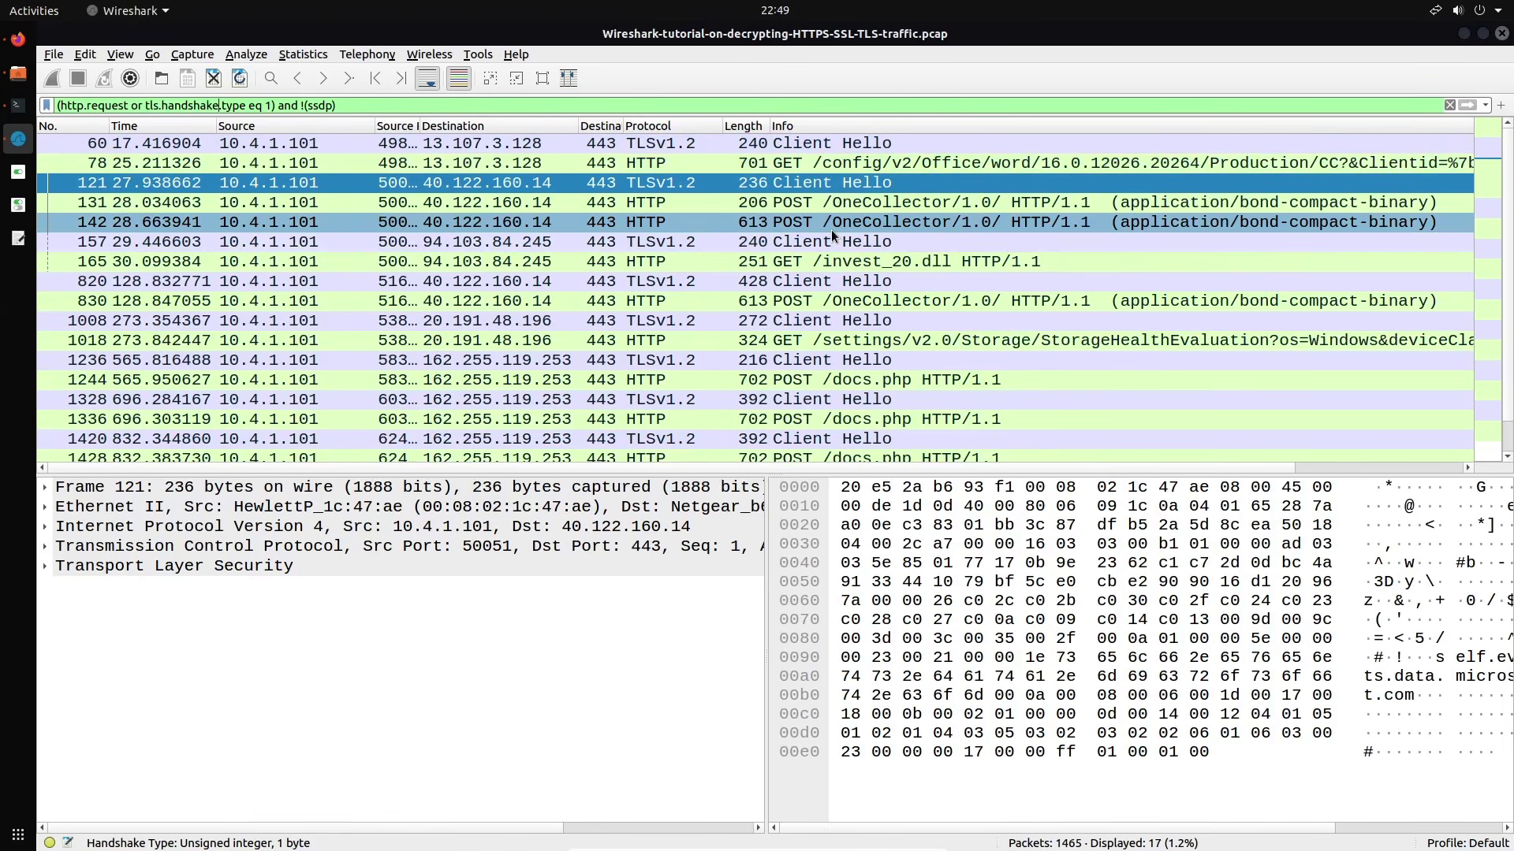
pyautogui.click(836, 272)
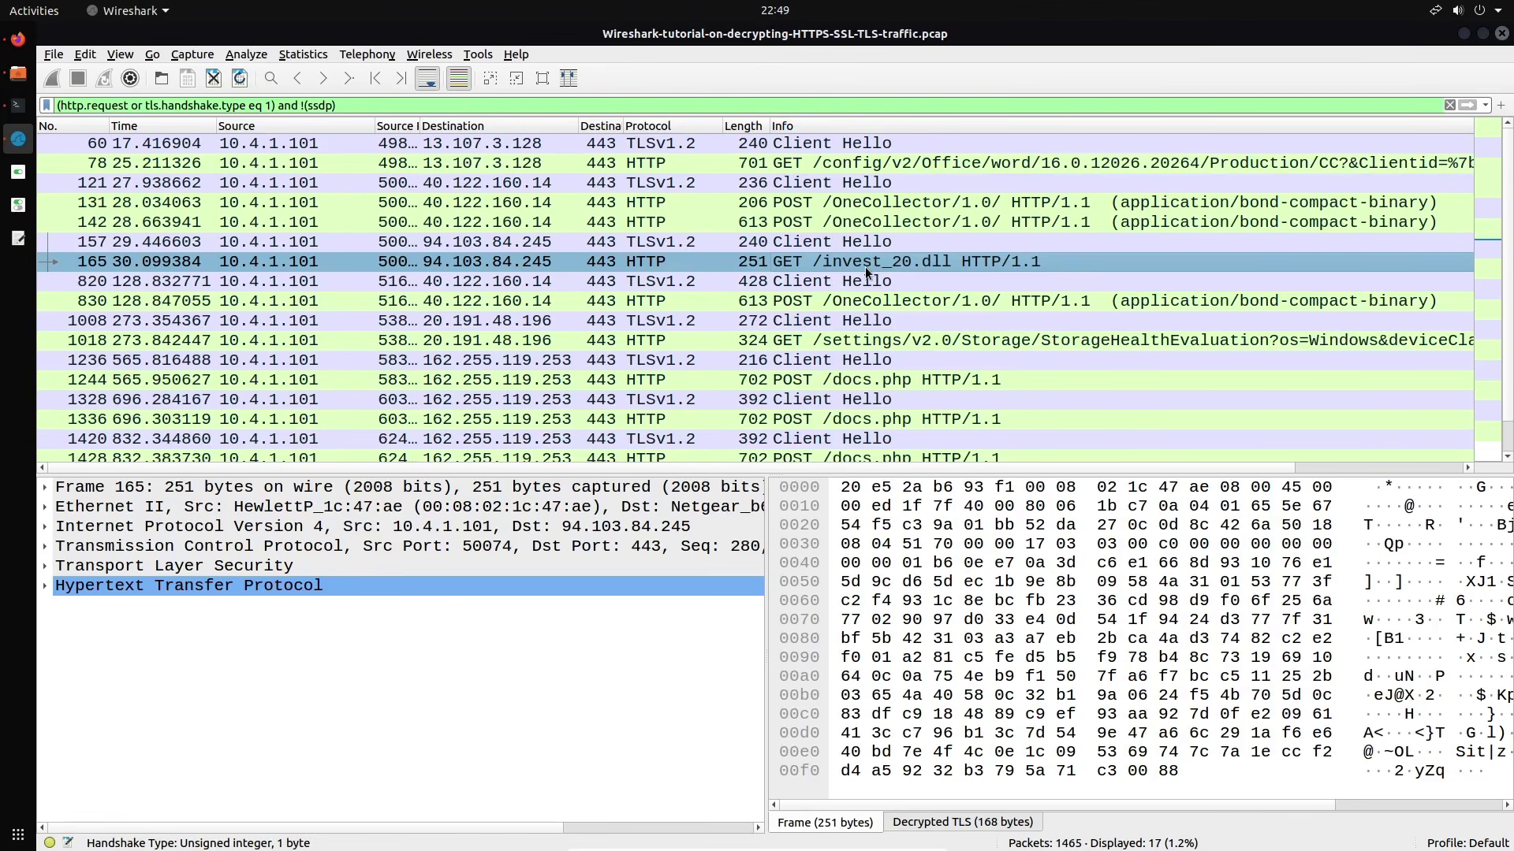
pyautogui.click(947, 269)
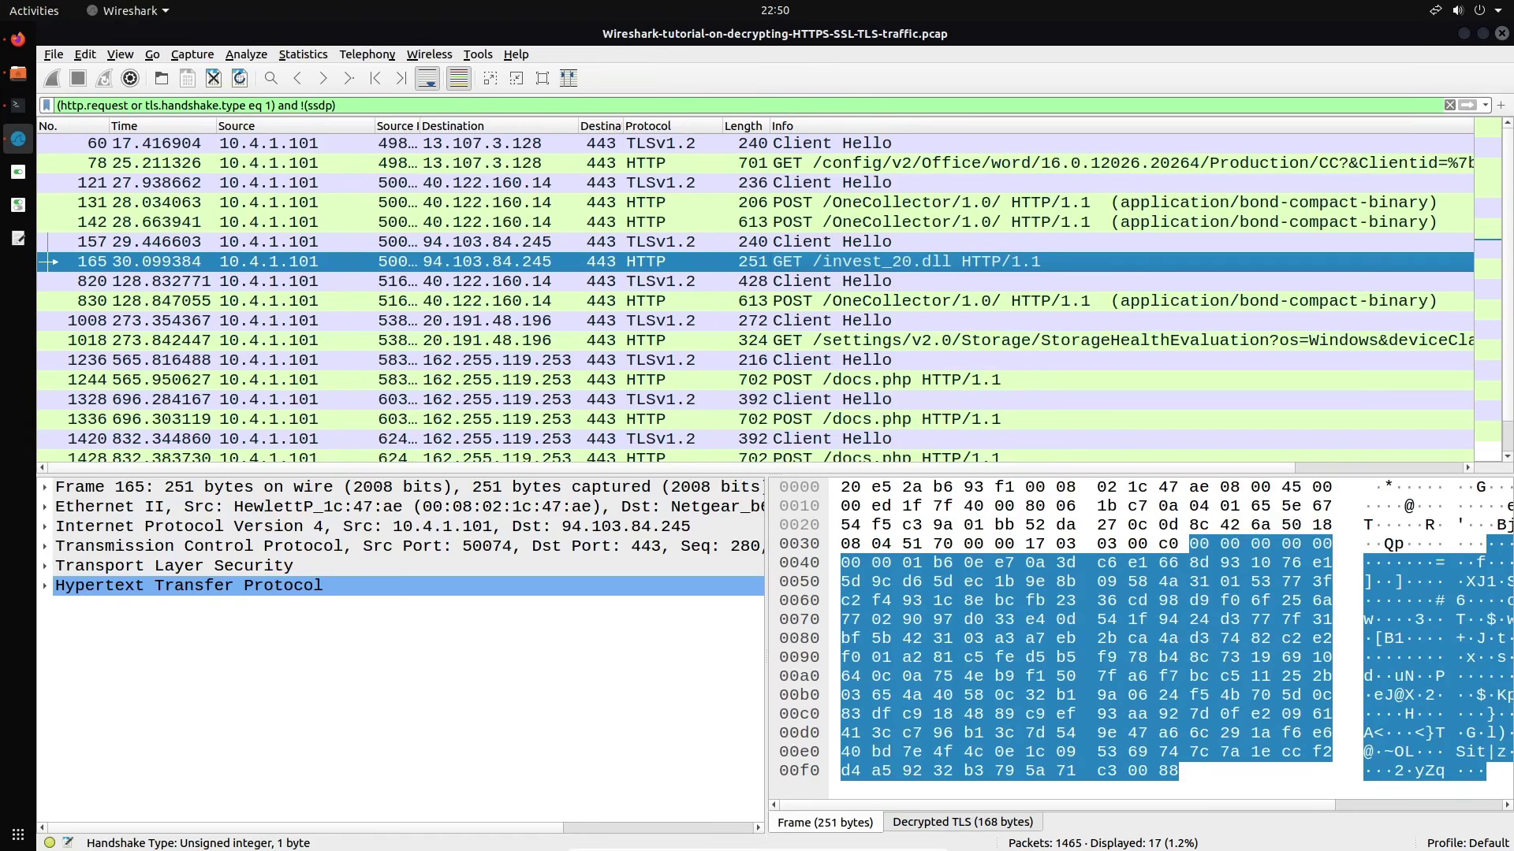
# Follow the HTTP stream of packet 165's GET /invest_20.dll request, opening tcp.stream eq 2
pyautogui.rightClick(927, 260)
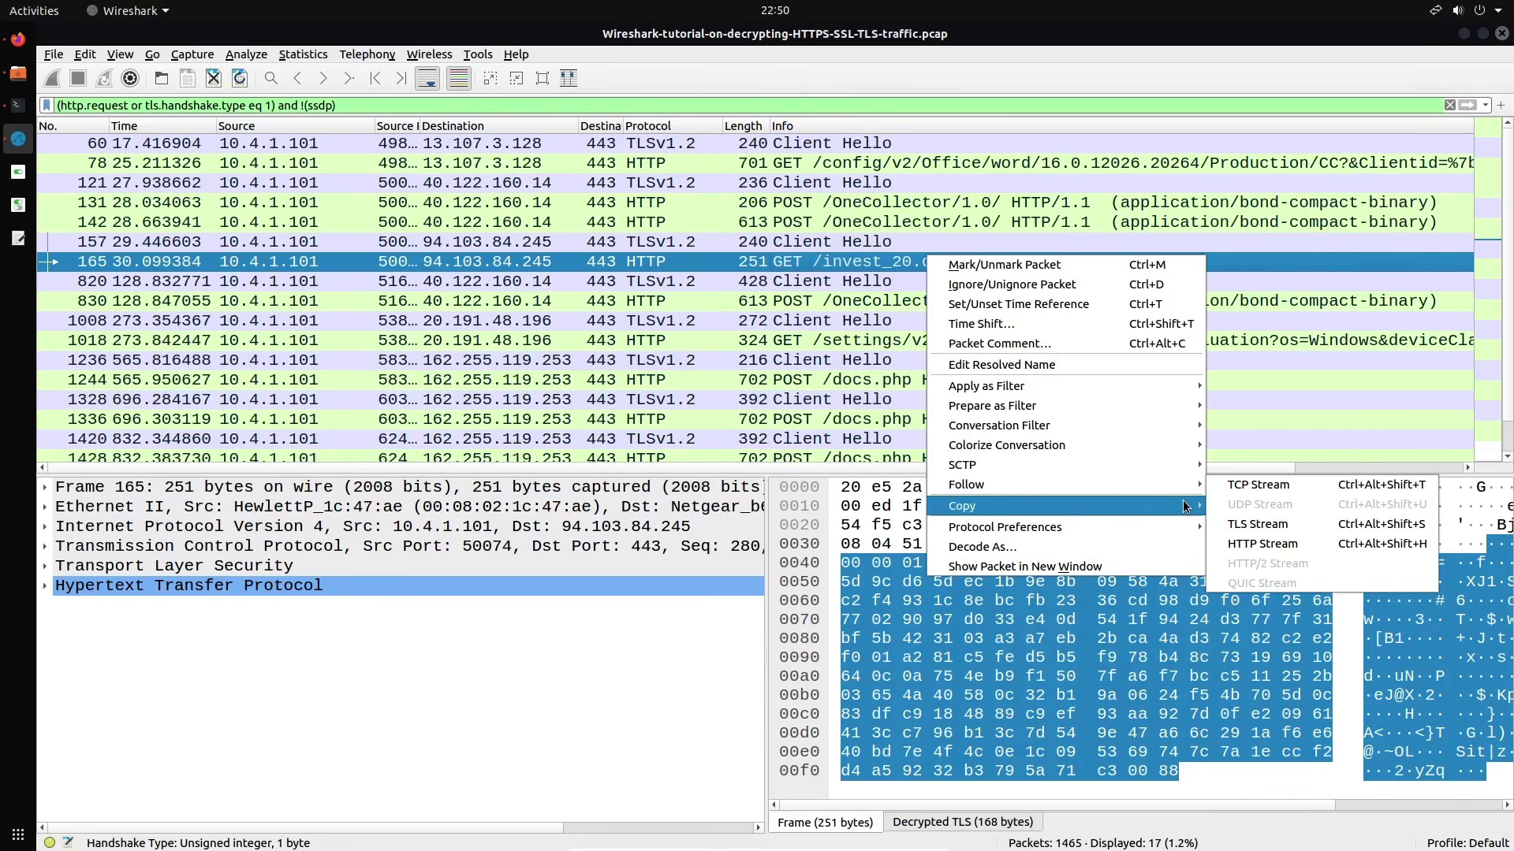
pyautogui.moveTo(1165, 485)
pyautogui.click(1256, 542)
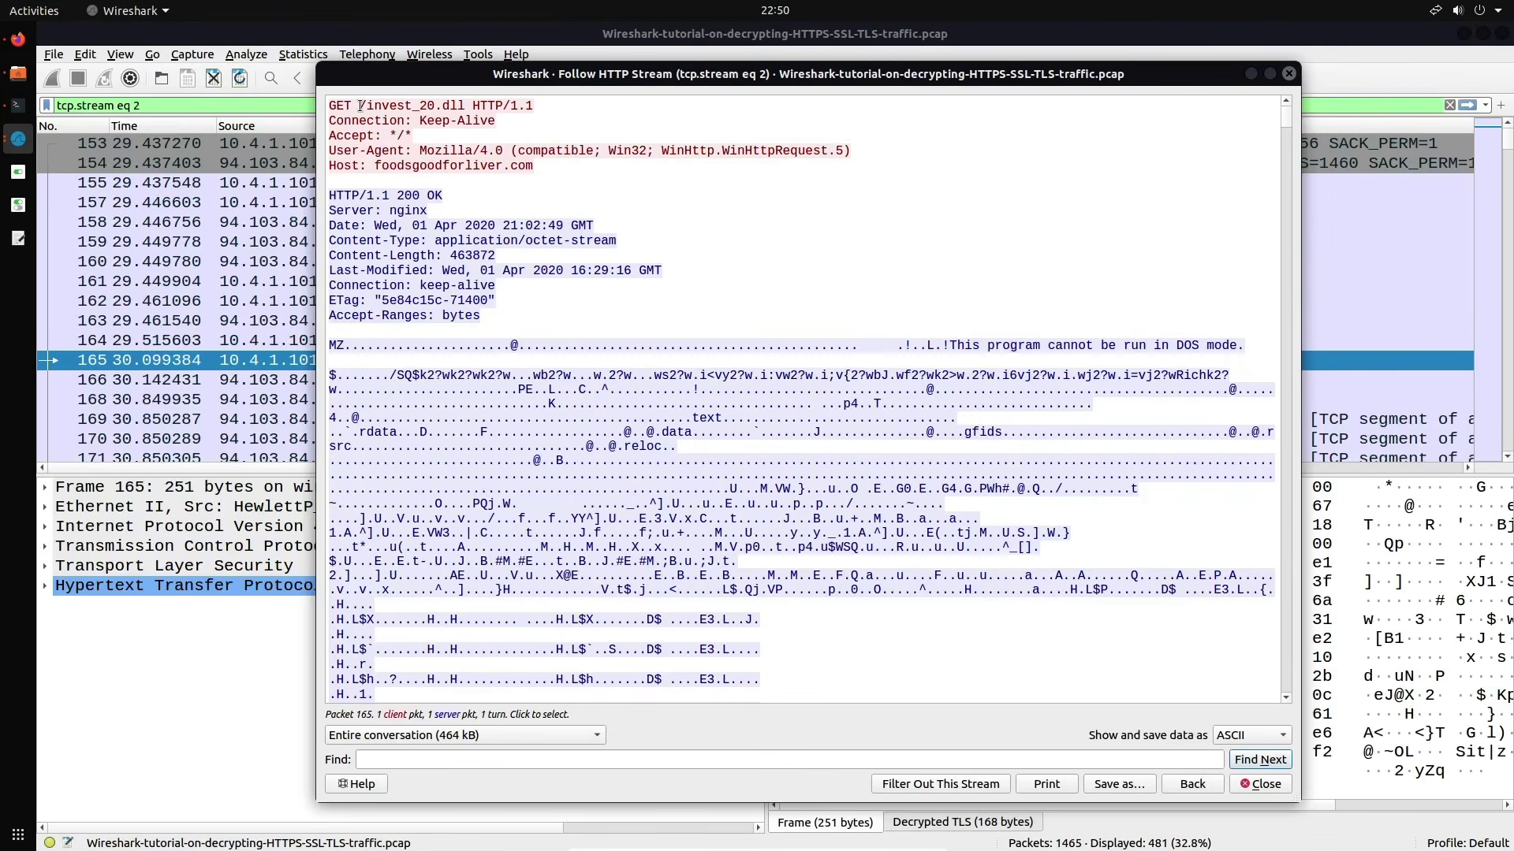
# Review the invest_20.dll stream, selecting the MZ 'This program cannot be run in DOS mode' text, then close it
pyautogui.moveTo(490, 94); pyautogui.dragTo(760, 143)
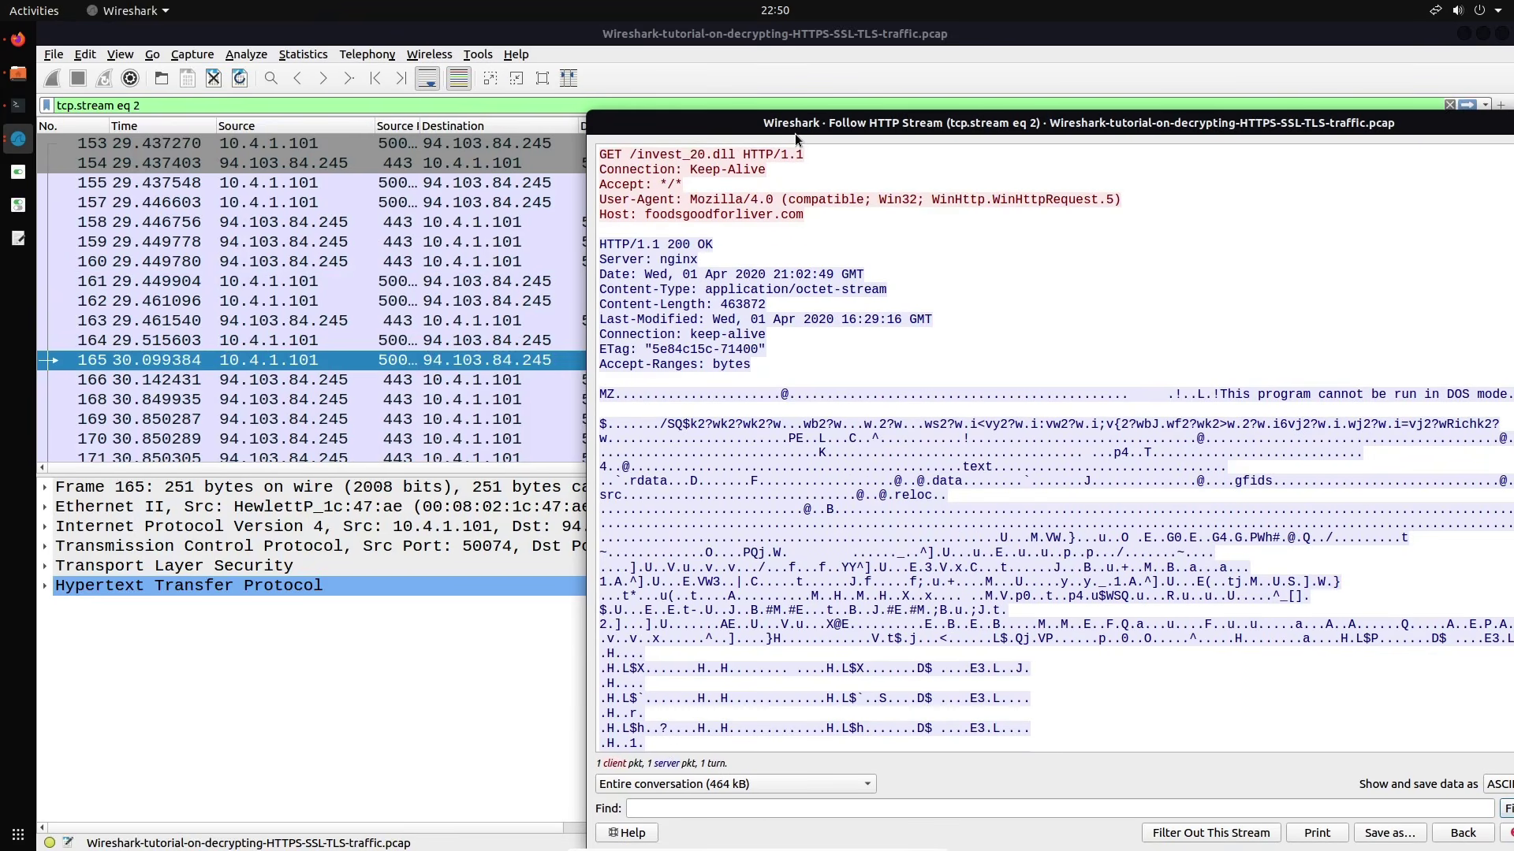
pyautogui.moveTo(856, 127); pyautogui.dragTo(623, 93)
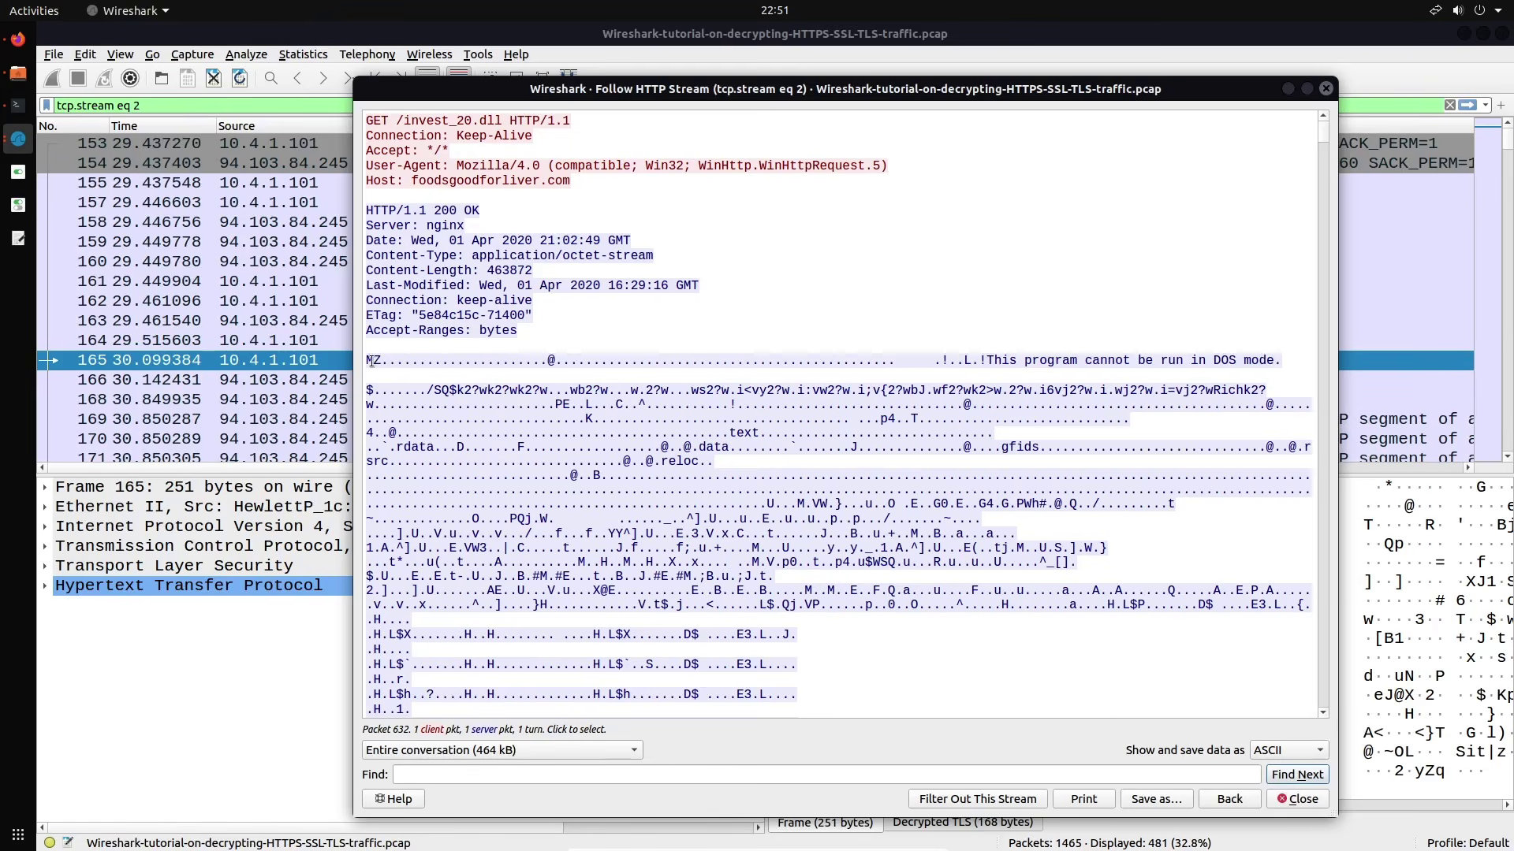
pyautogui.moveTo(366, 360); pyautogui.dragTo(986, 459)
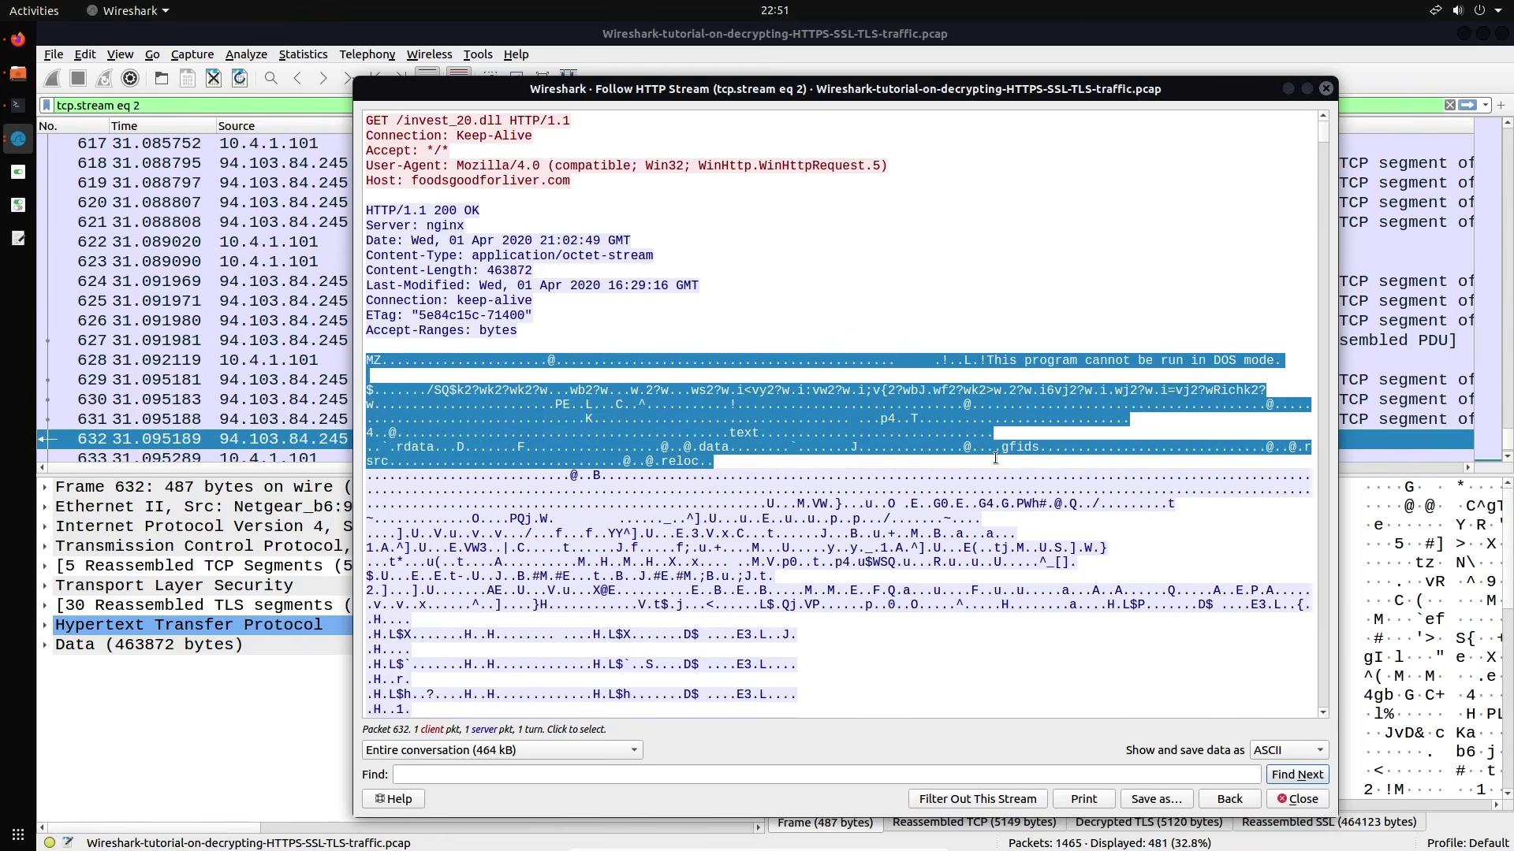
pyautogui.click(987, 361)
pyautogui.moveTo(987, 360); pyautogui.dragTo(1079, 607)
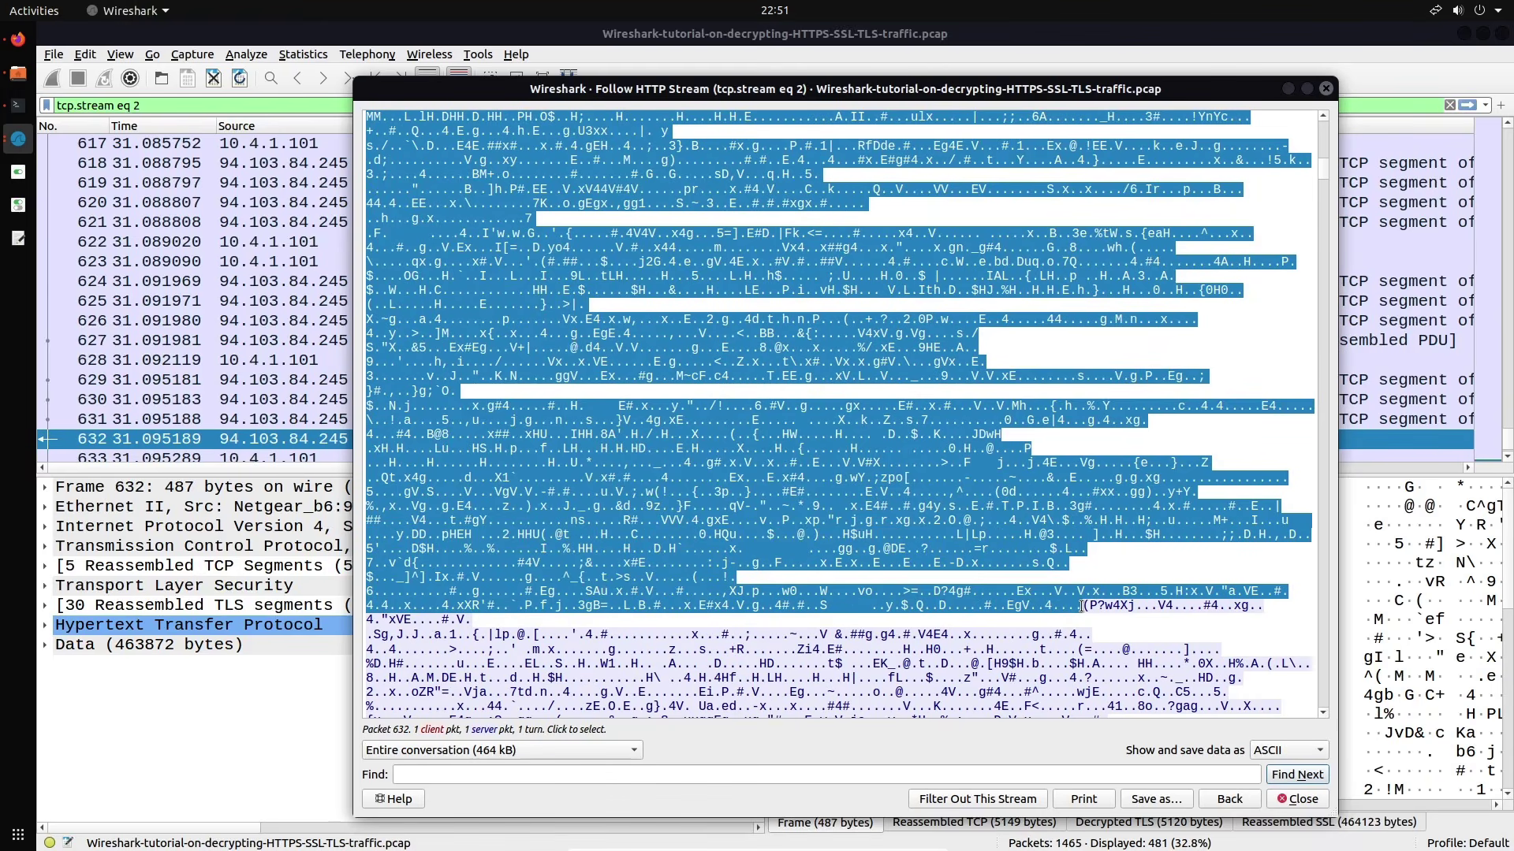
pyautogui.moveTo(1080, 606); pyautogui.dragTo(1084, 522)
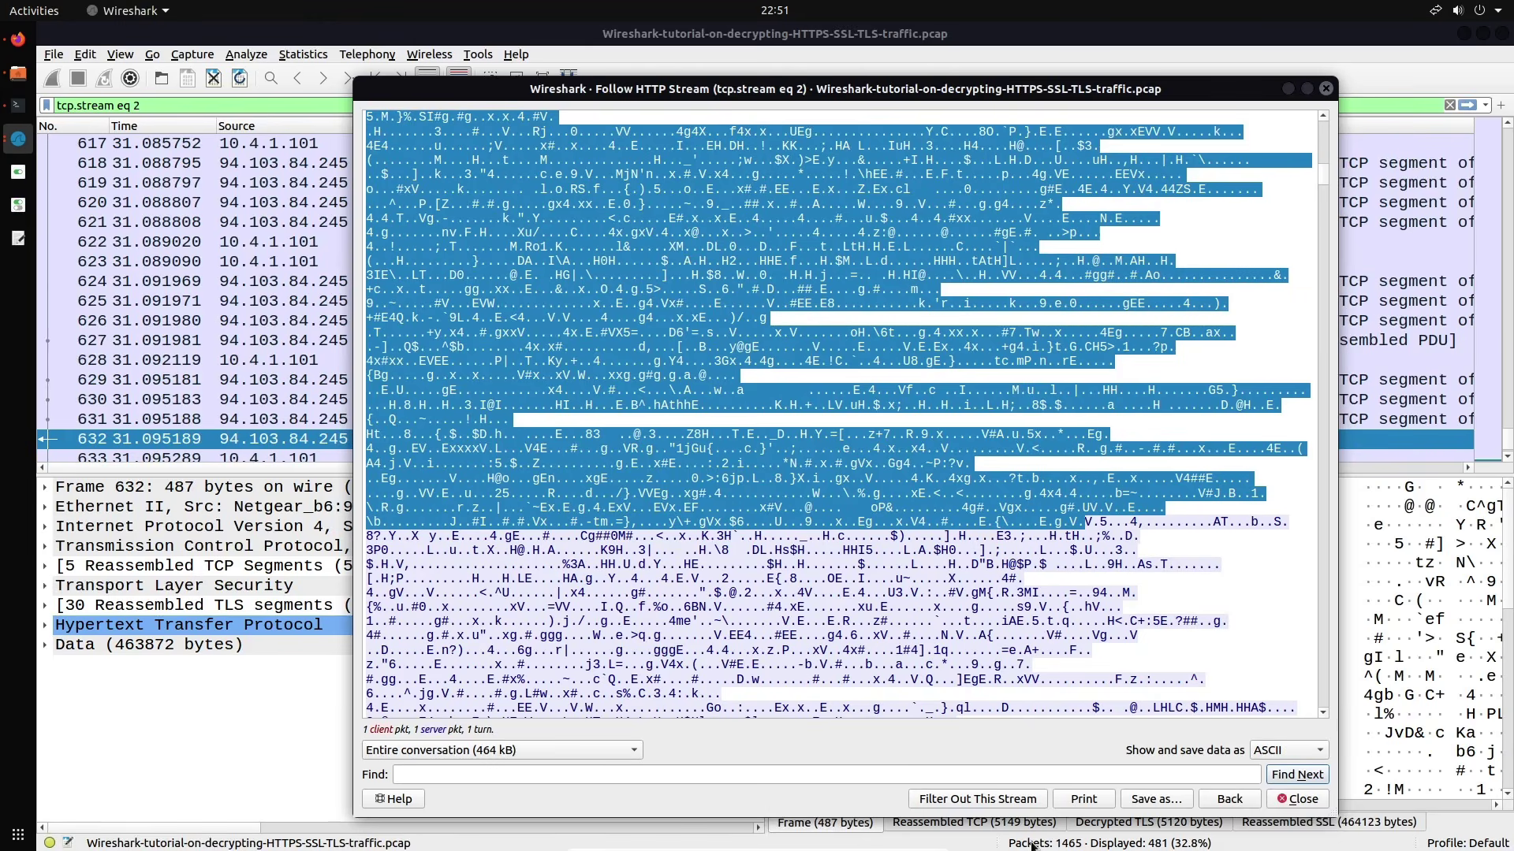
pyautogui.click(1326, 89)
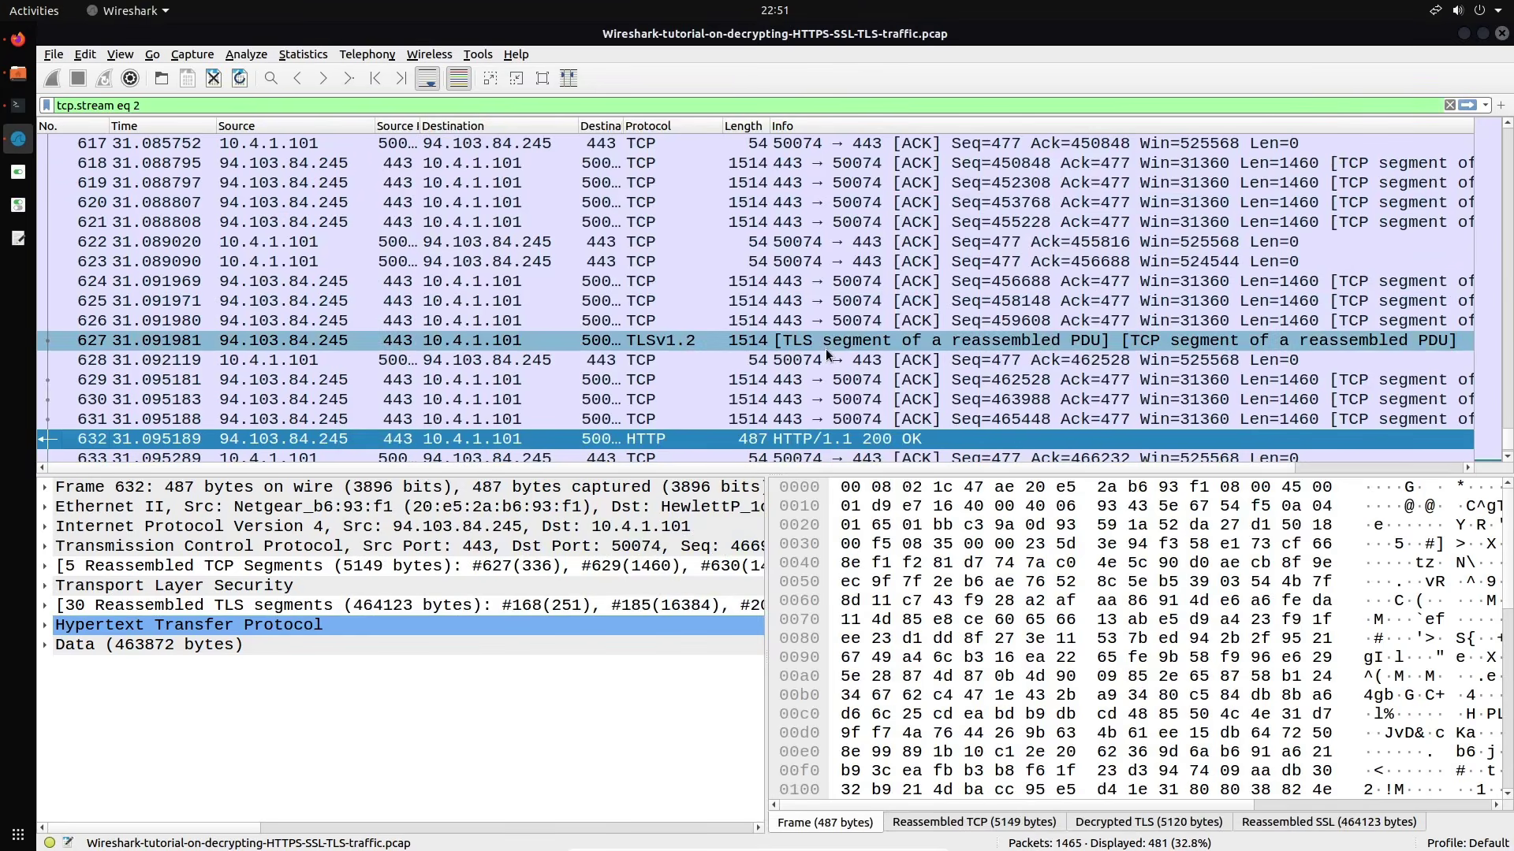
# Recall and apply the (http.request or tls.handshake.type eq 1) and !(ssdp) filter, listing 17 packets
pyautogui.hotkey('shift', 'Left')
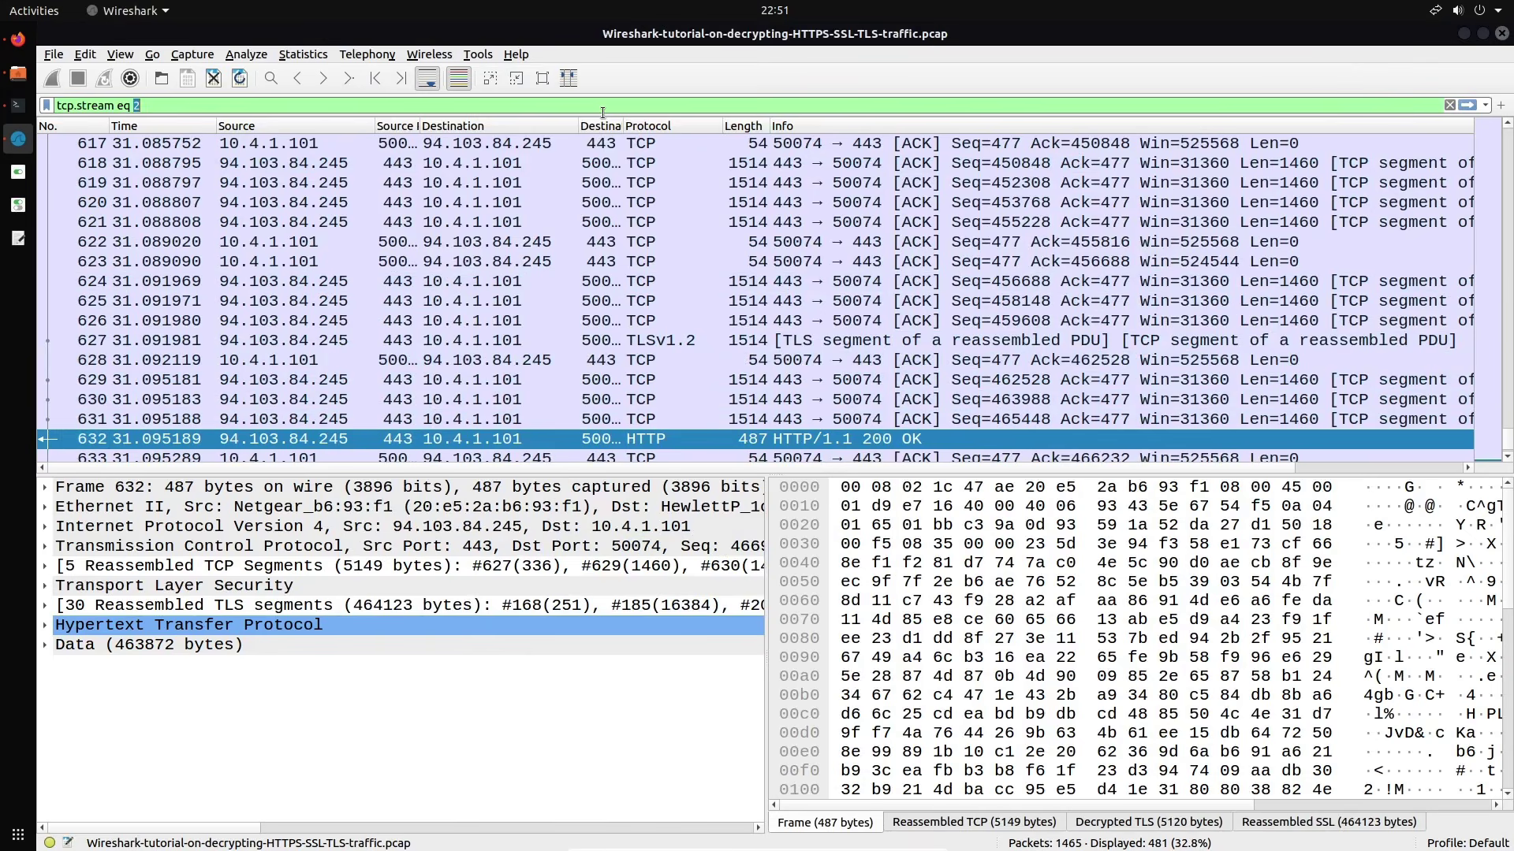
pyautogui.write('4')
pyautogui.press('Down')
pyautogui.press('Down')
pyautogui.press('Down')
pyautogui.press('Down')
pyautogui.press('Down')
pyautogui.press('Return')
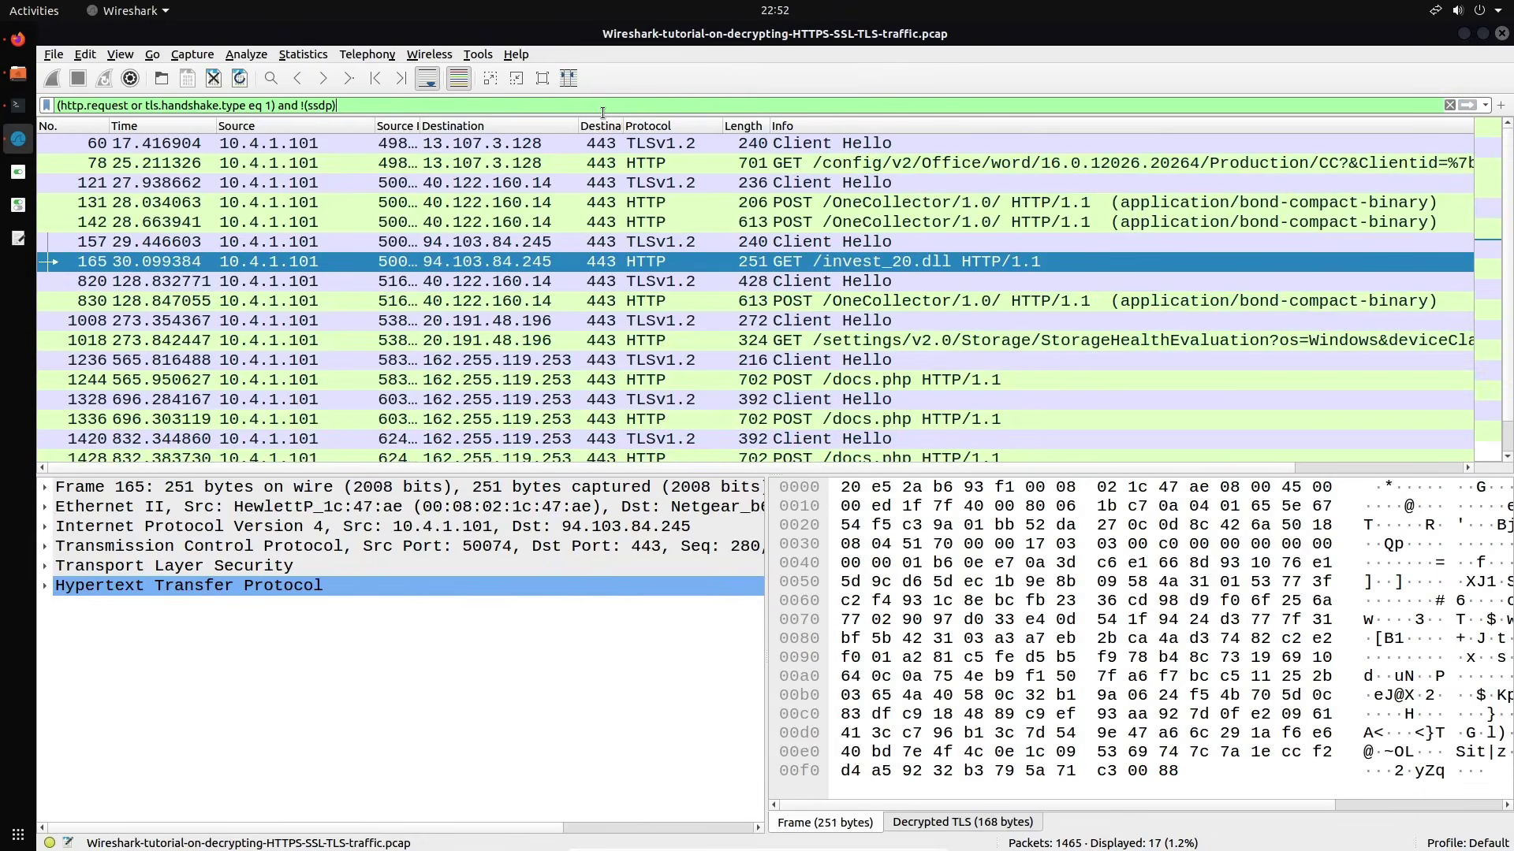
pyautogui.rightClick(720, 264)
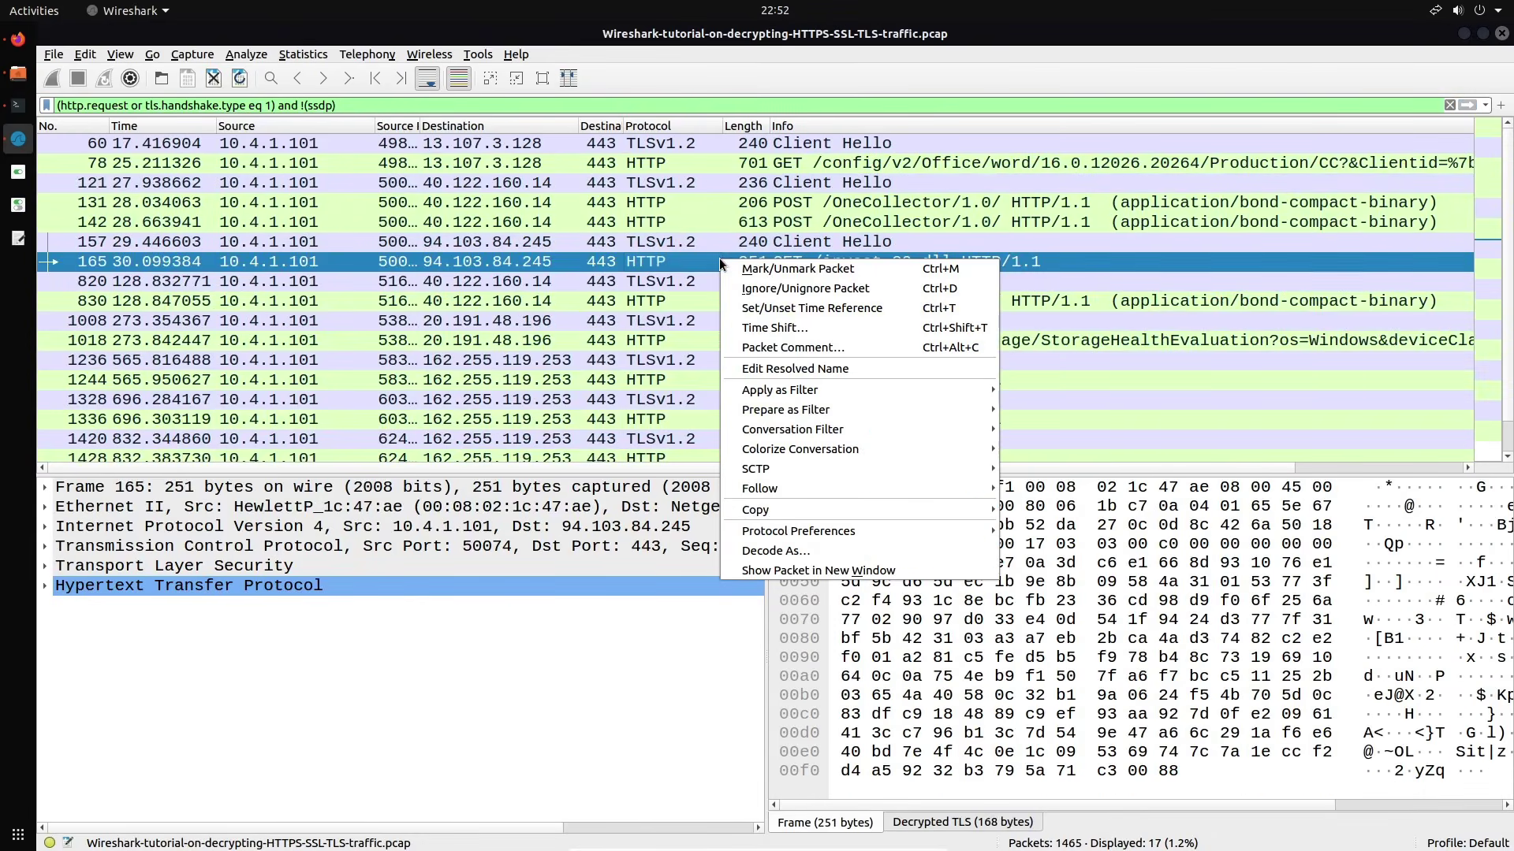
pyautogui.click(59, 49)
# Export invest_20.dll through File > Export Objects > HTTP and save it to the Desktop
pyautogui.click(55, 54)
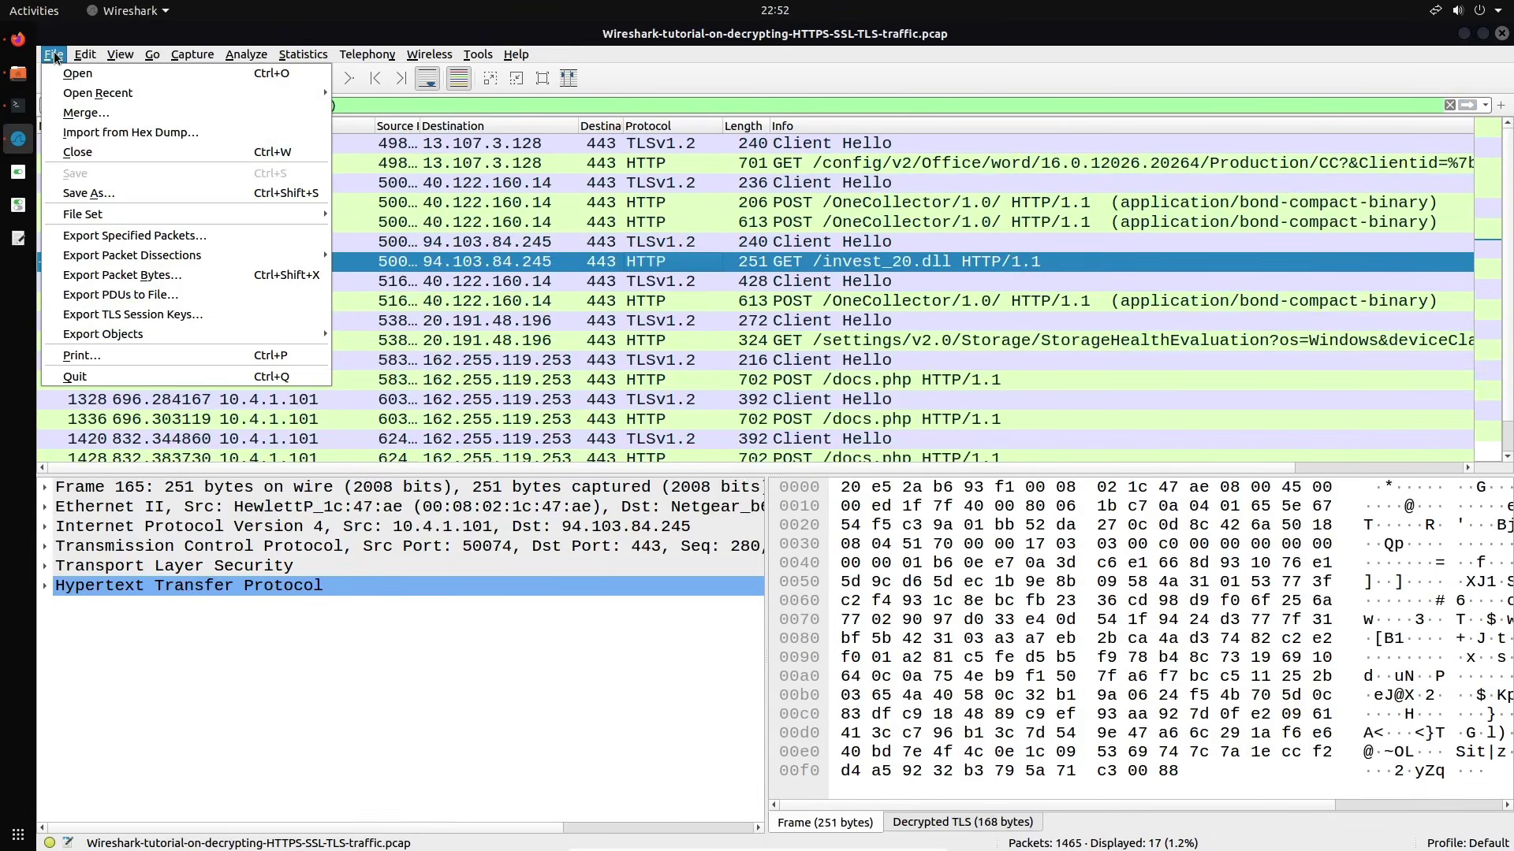
pyautogui.moveTo(122, 336)
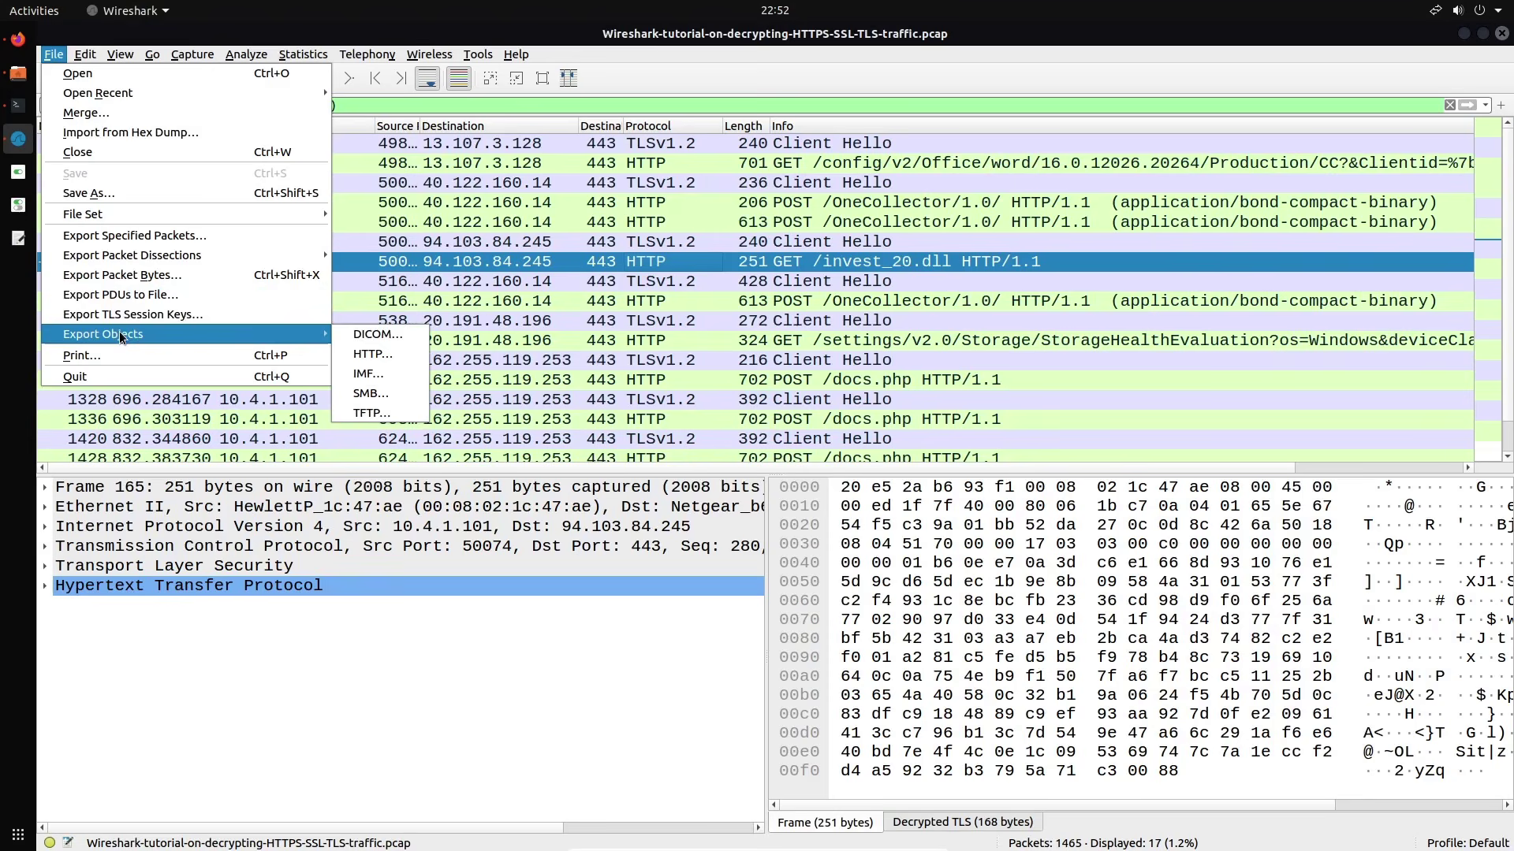
pyautogui.click(372, 357)
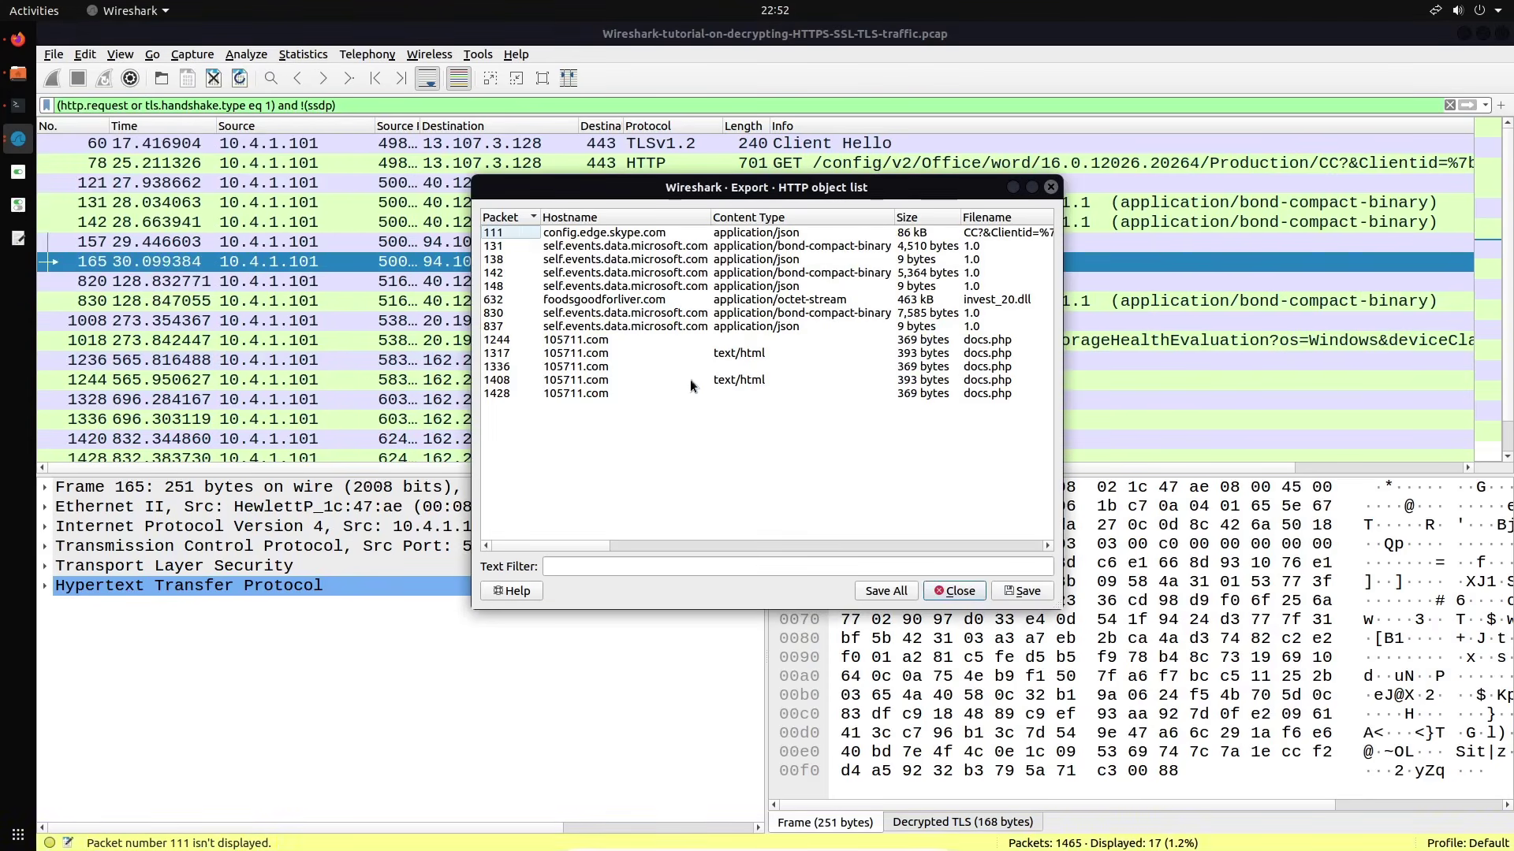
pyautogui.click(670, 298)
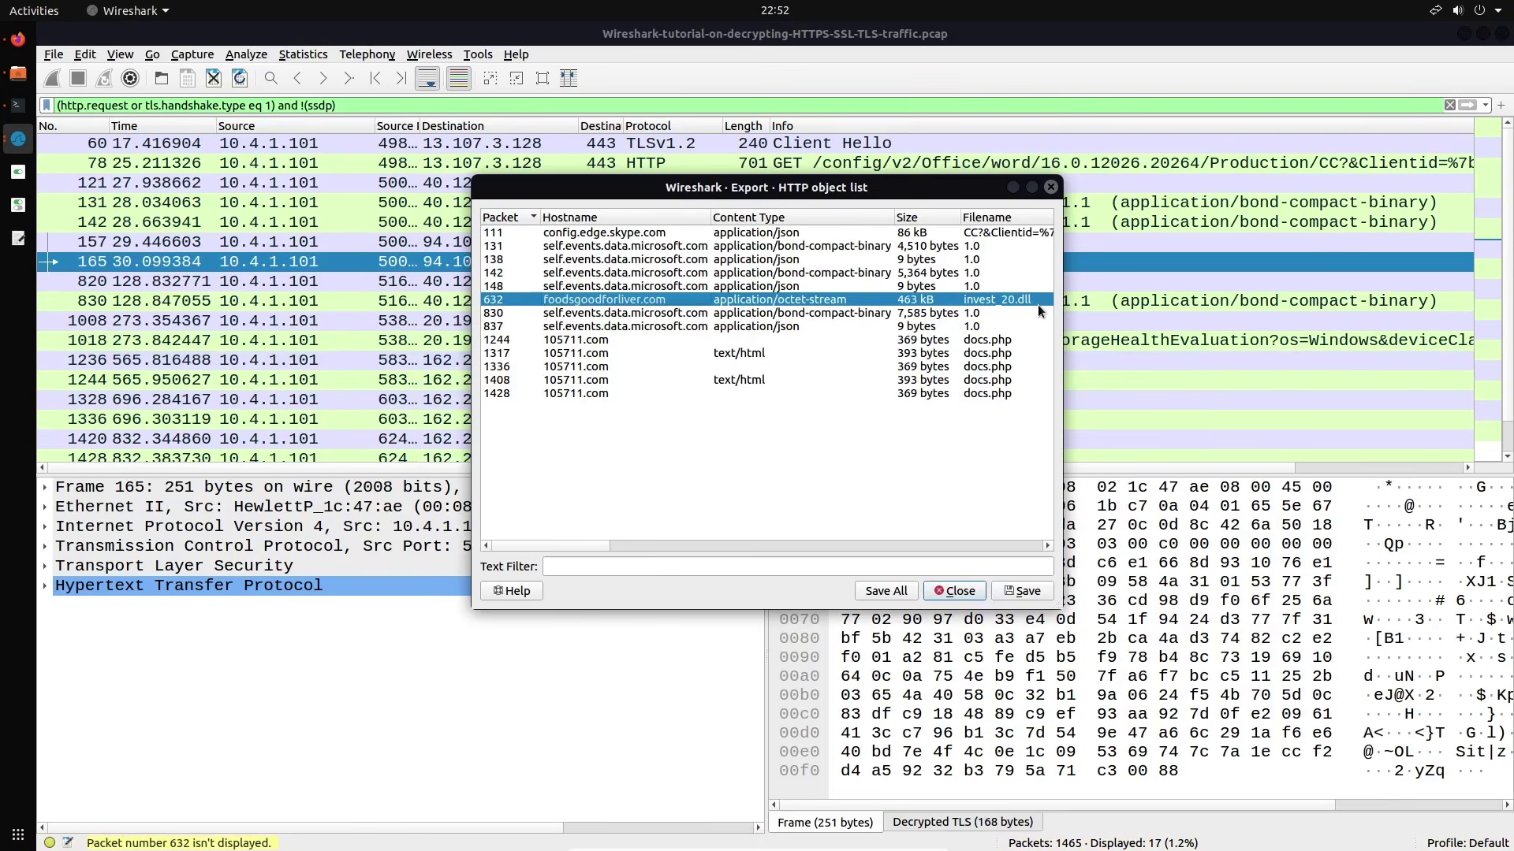
pyautogui.click(1023, 591)
pyautogui.doubleClick(452, 118)
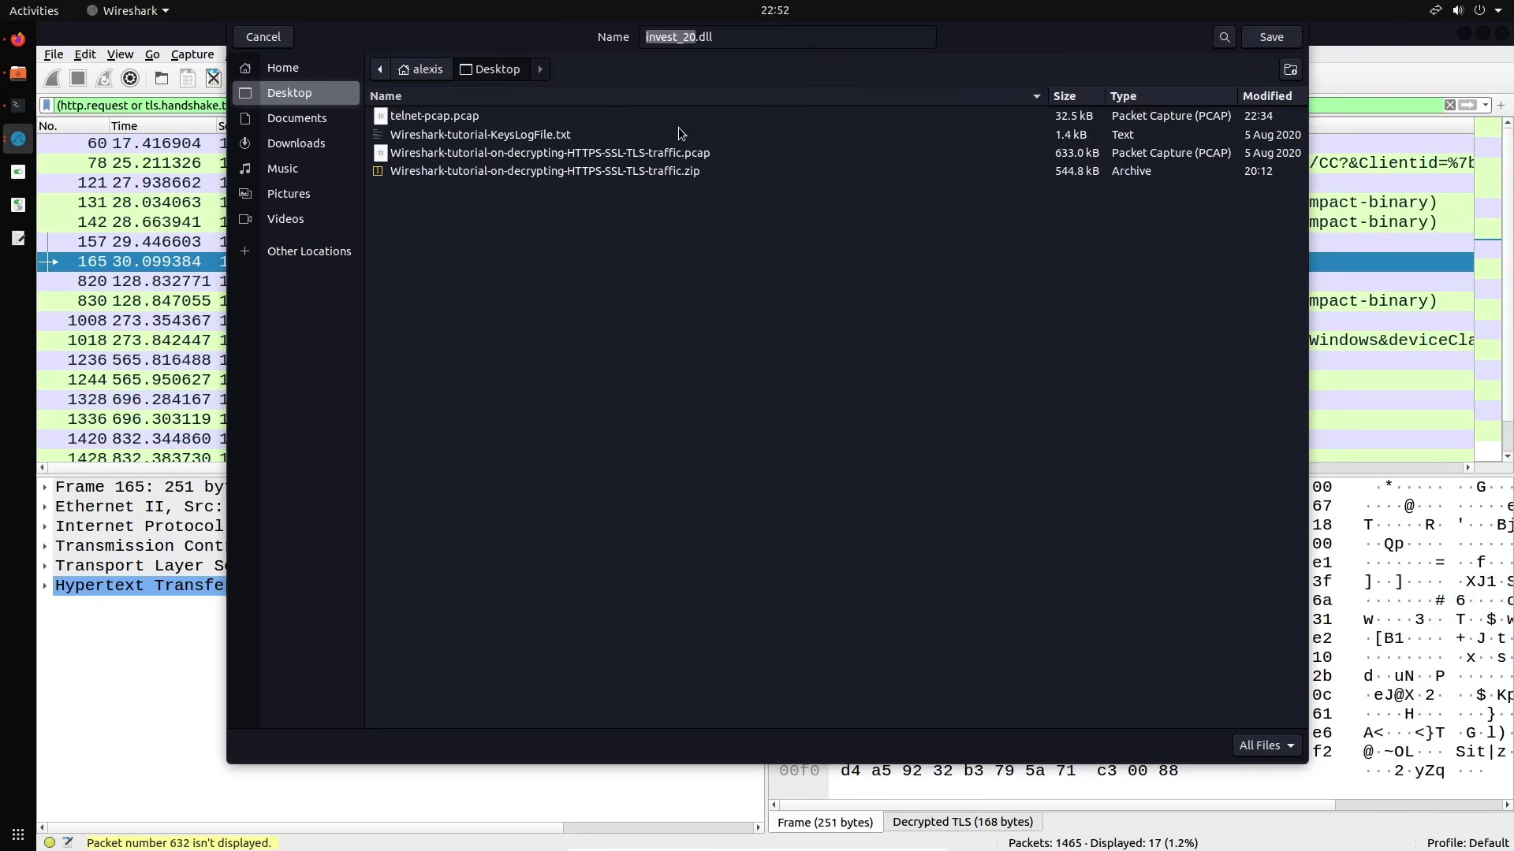
pyautogui.moveTo(957, 37); pyautogui.dragTo(970, 93)
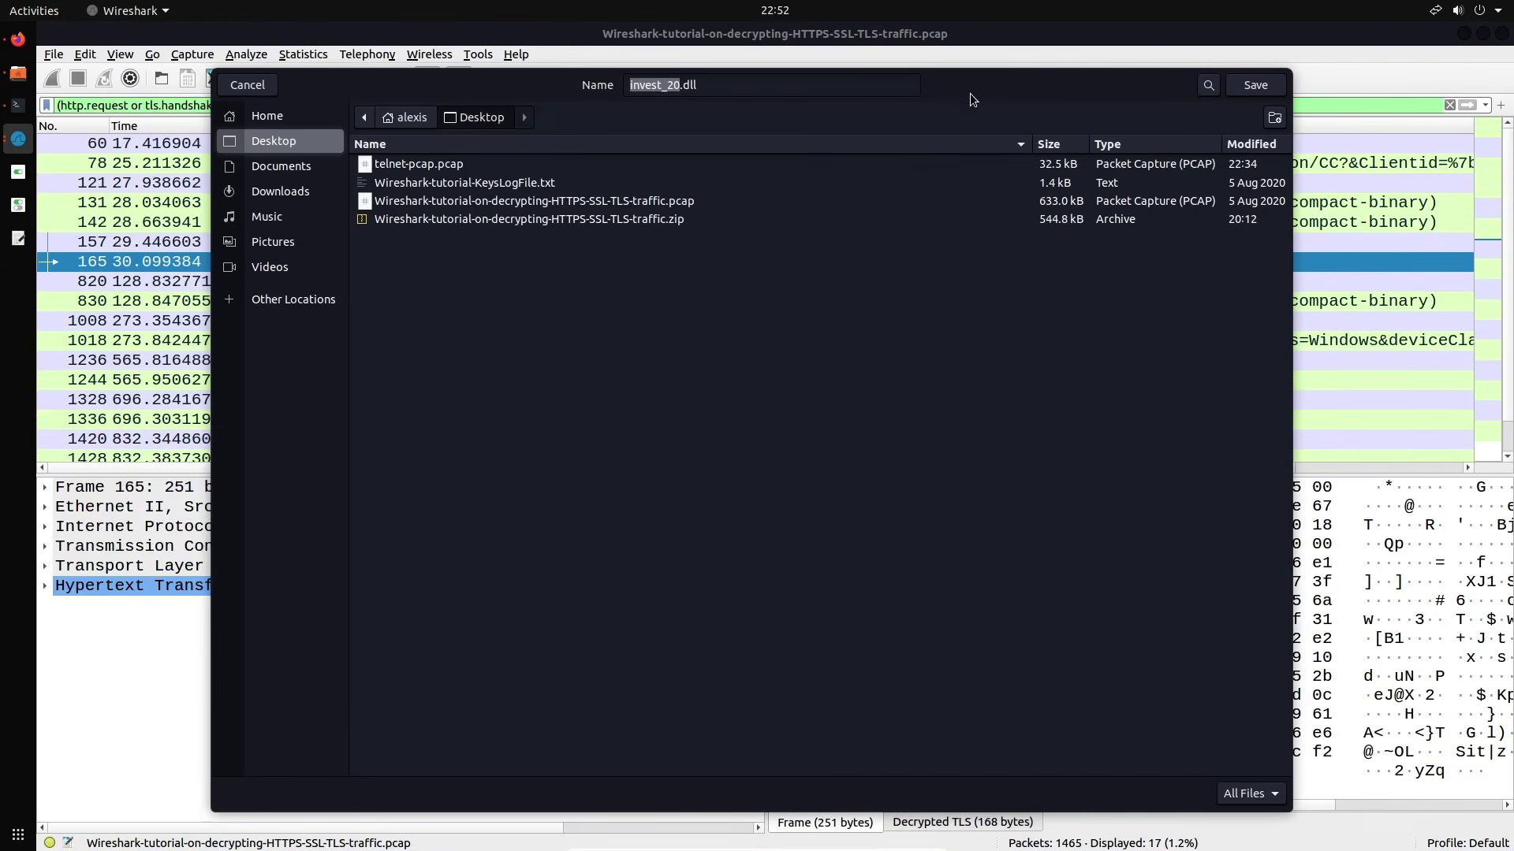
pyautogui.click(1255, 86)
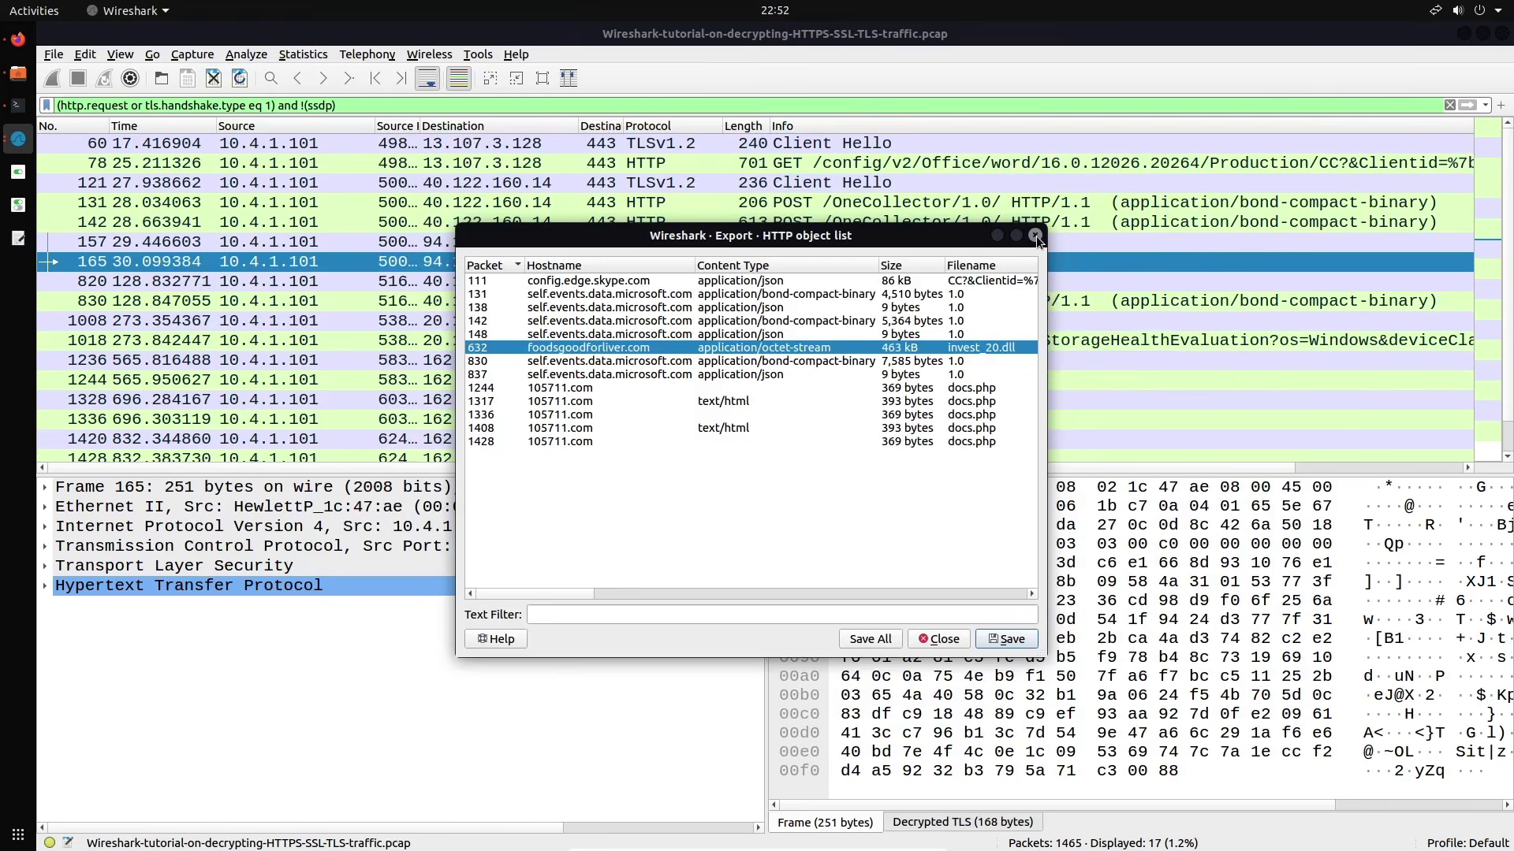
pyautogui.press('Escape')
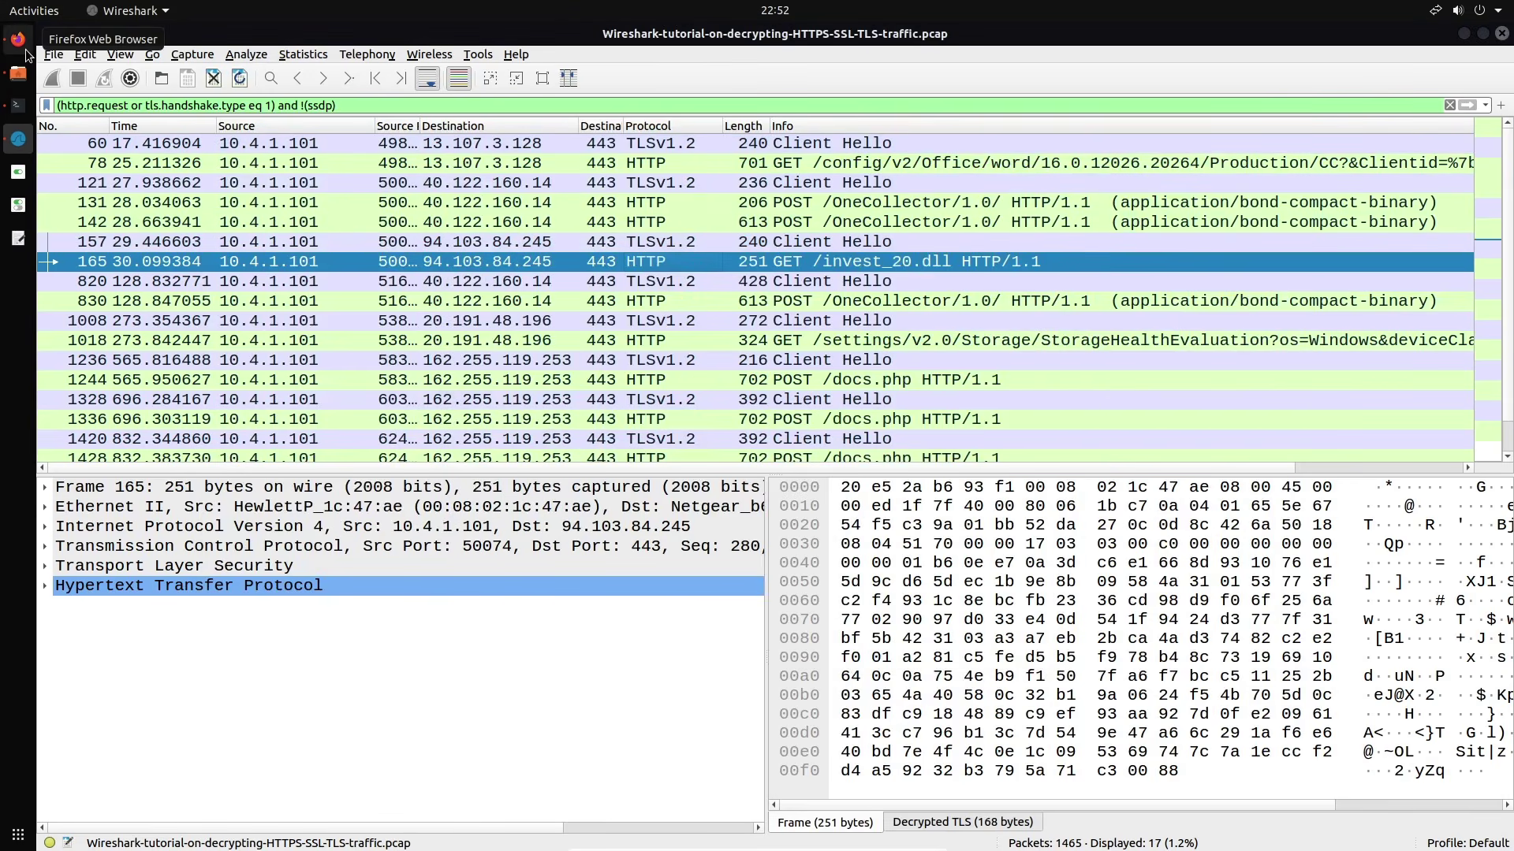
pyautogui.click(17, 39)
# Upload invest_20.dll from the Desktop to VirusTotal, yielding a 53/68 malicious CrowdDry.DLL report
pyautogui.click(640, 40)
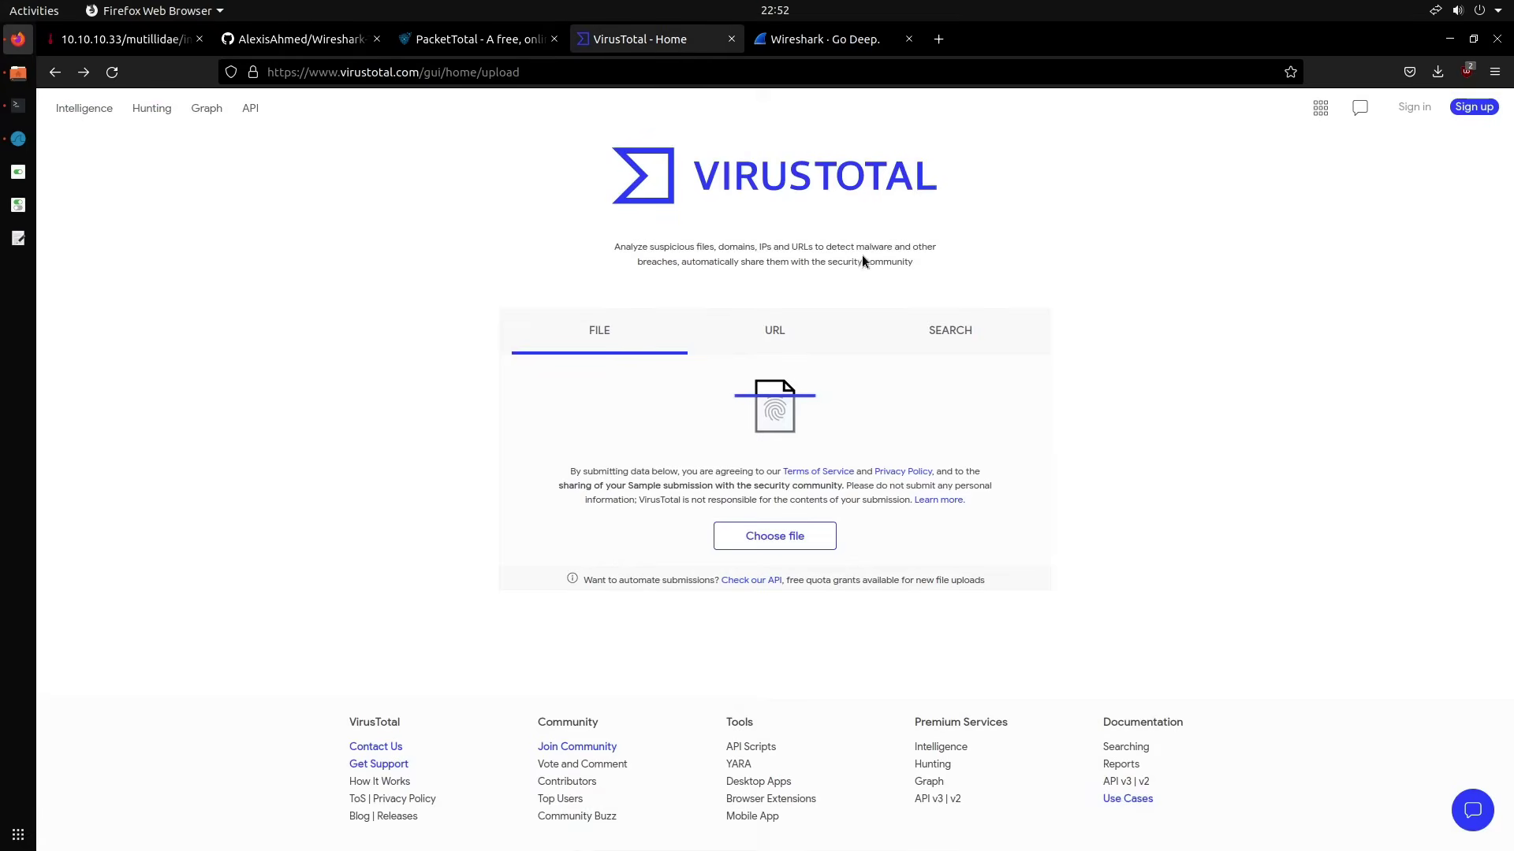
pyautogui.click(780, 402)
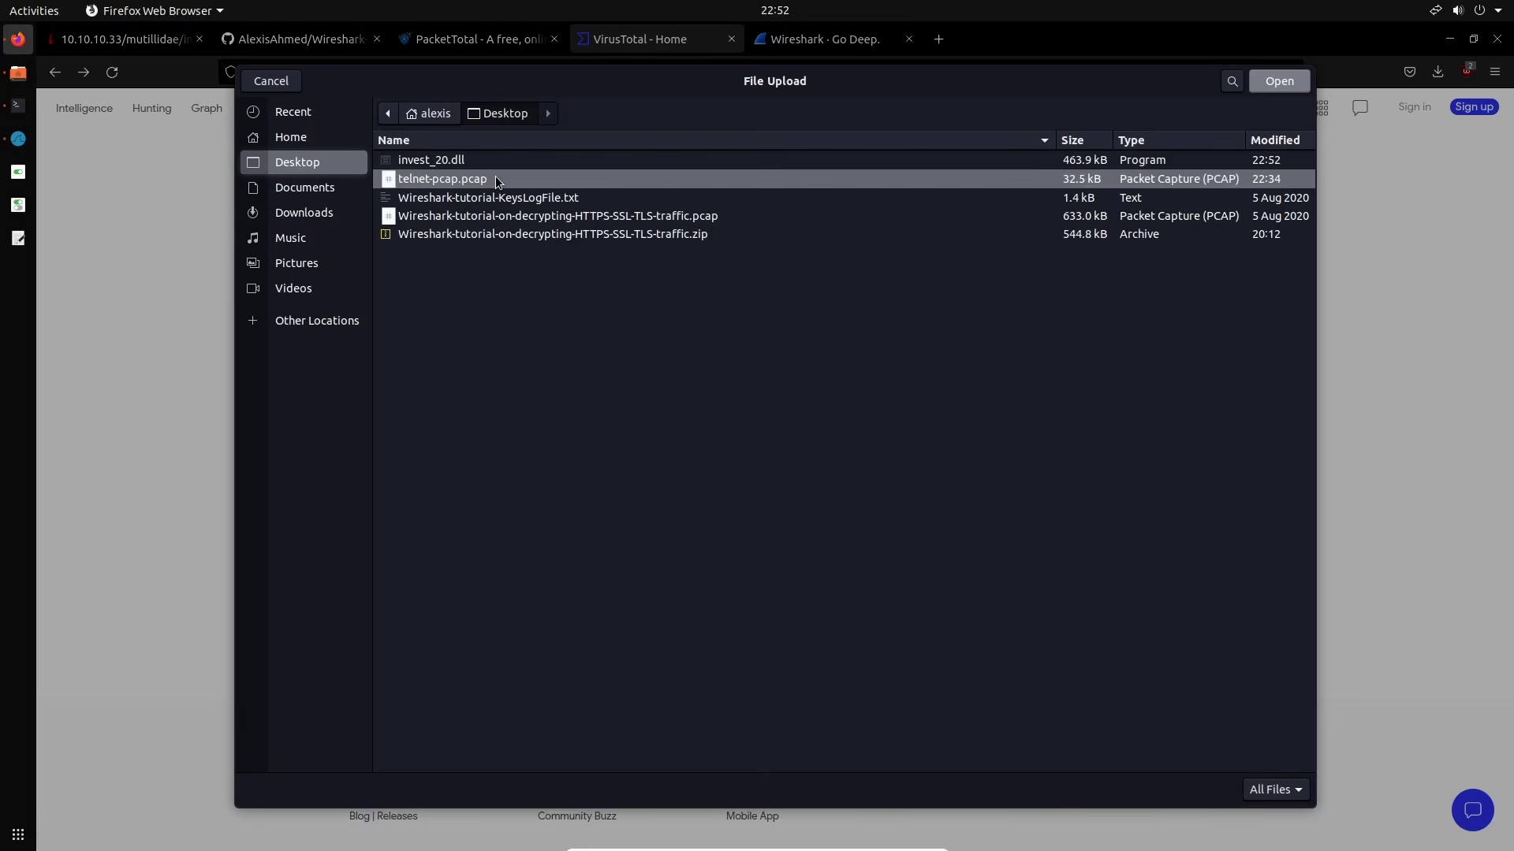
pyautogui.click(1289, 82)
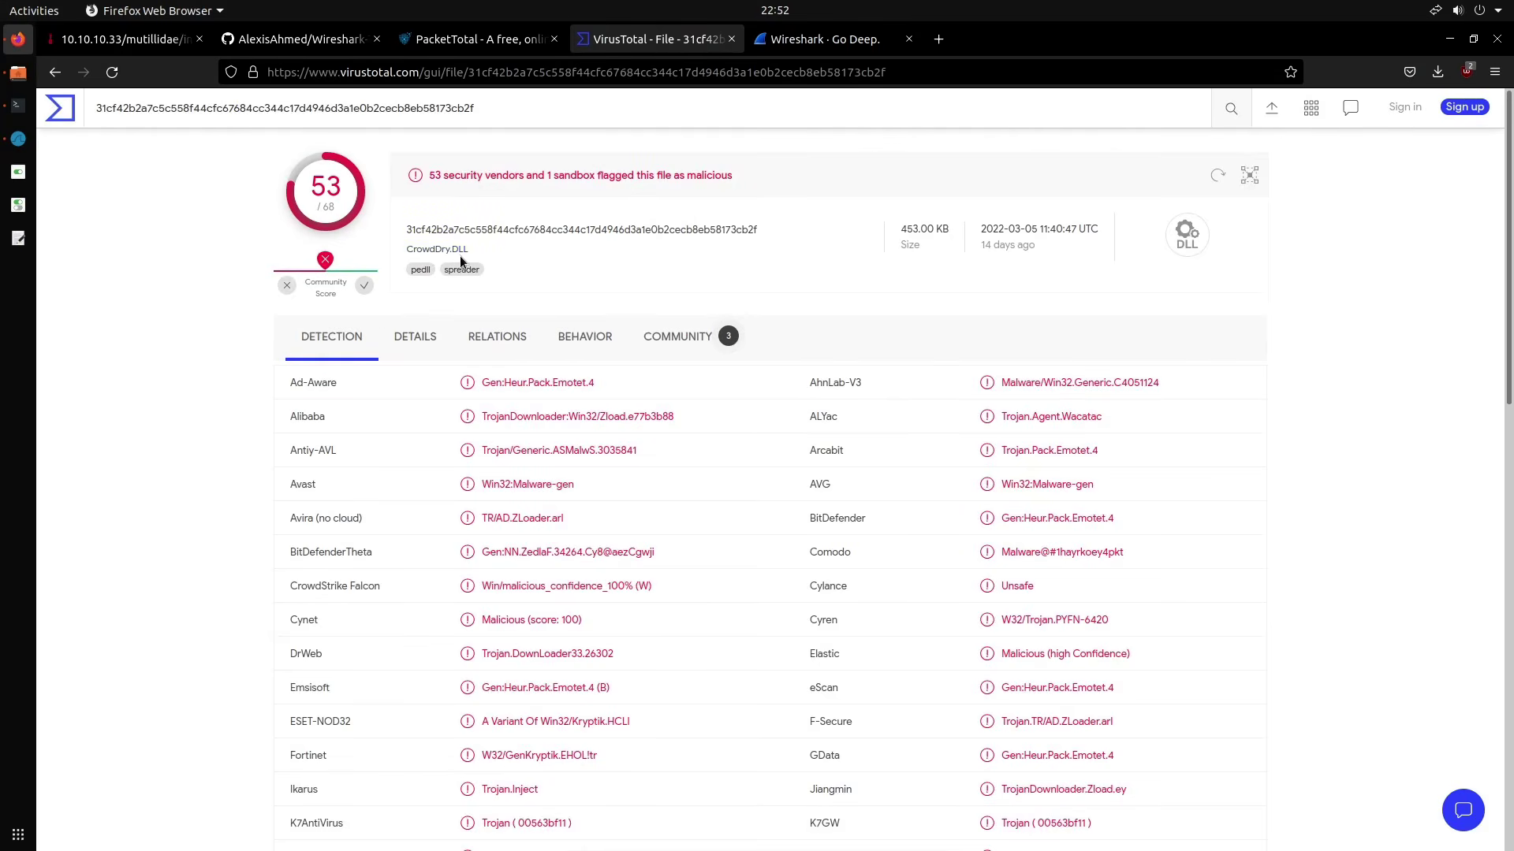
# Open the Details tab at 120% zoom and scroll through imports, resources, and names like cov19.dll
pyautogui.click(414, 336)
pyautogui.scroll(-5, 585, 380)
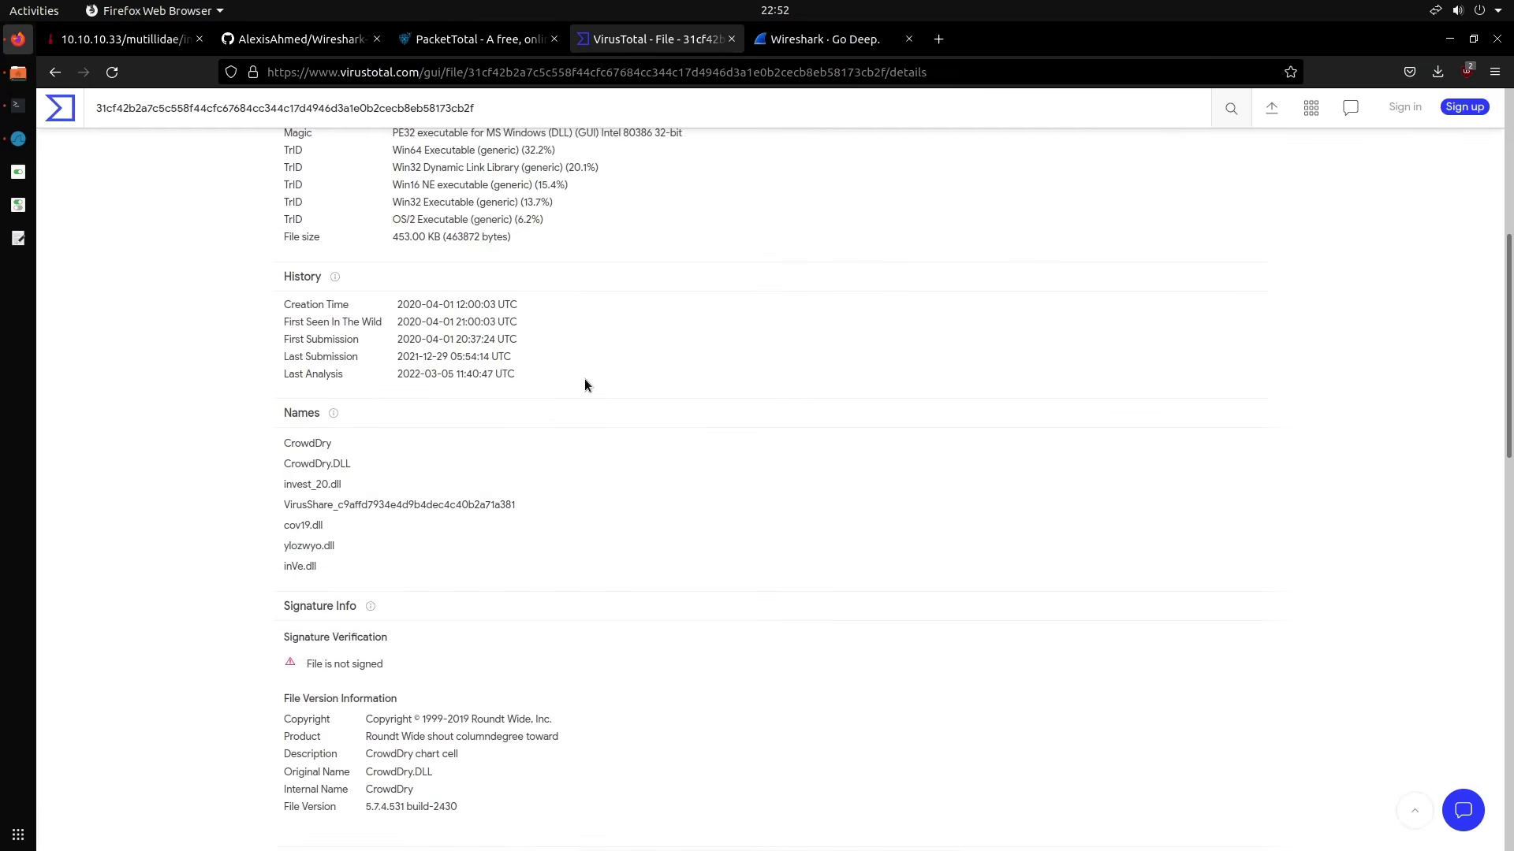
pyautogui.scroll(5, 584, 384)
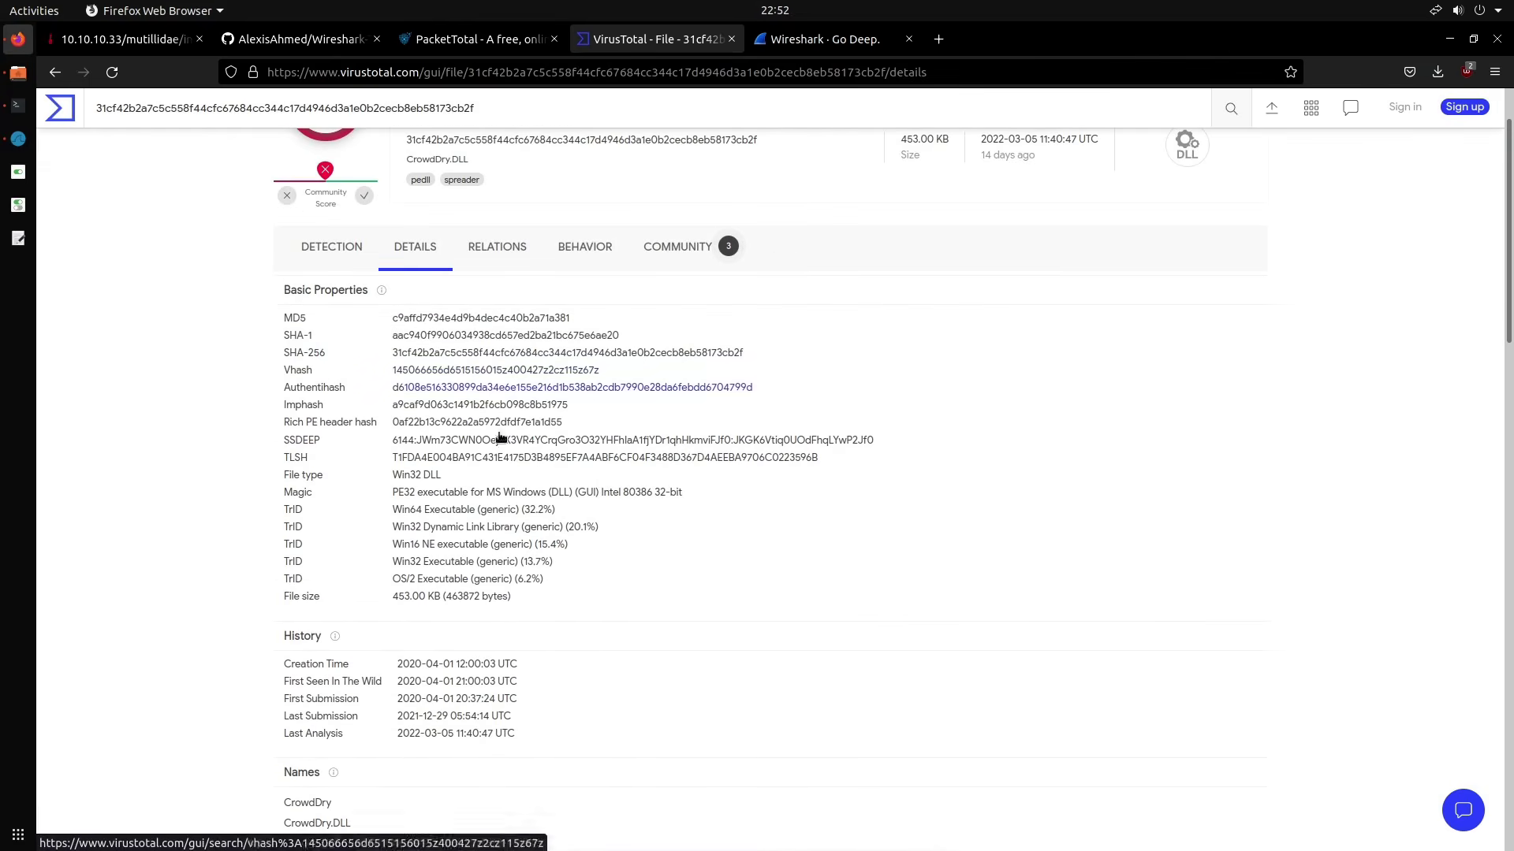
pyautogui.scroll(-5, 678, 506)
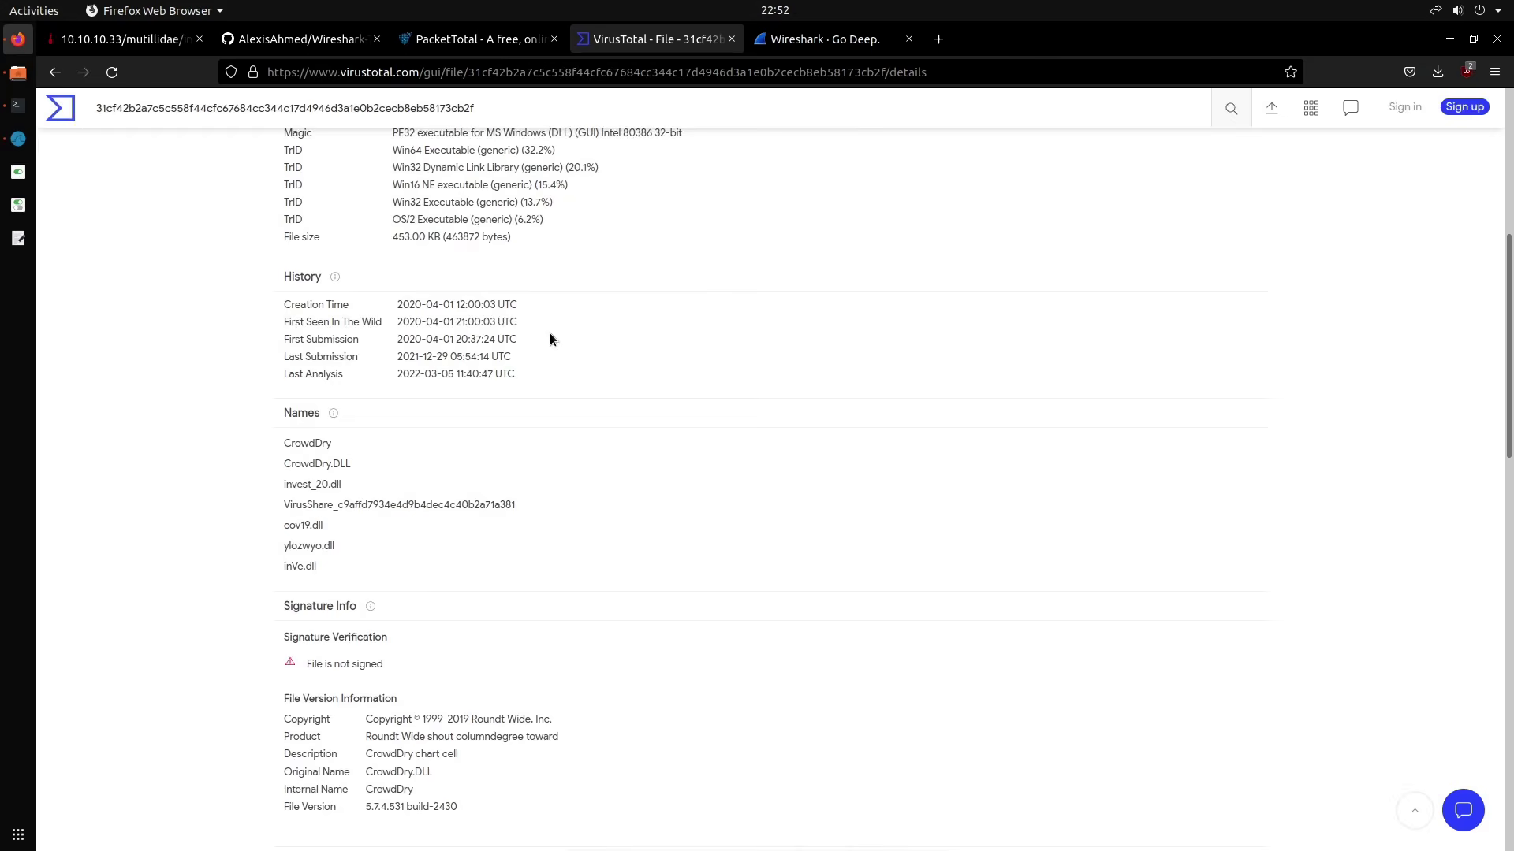
pyautogui.scroll(-12, 550, 337)
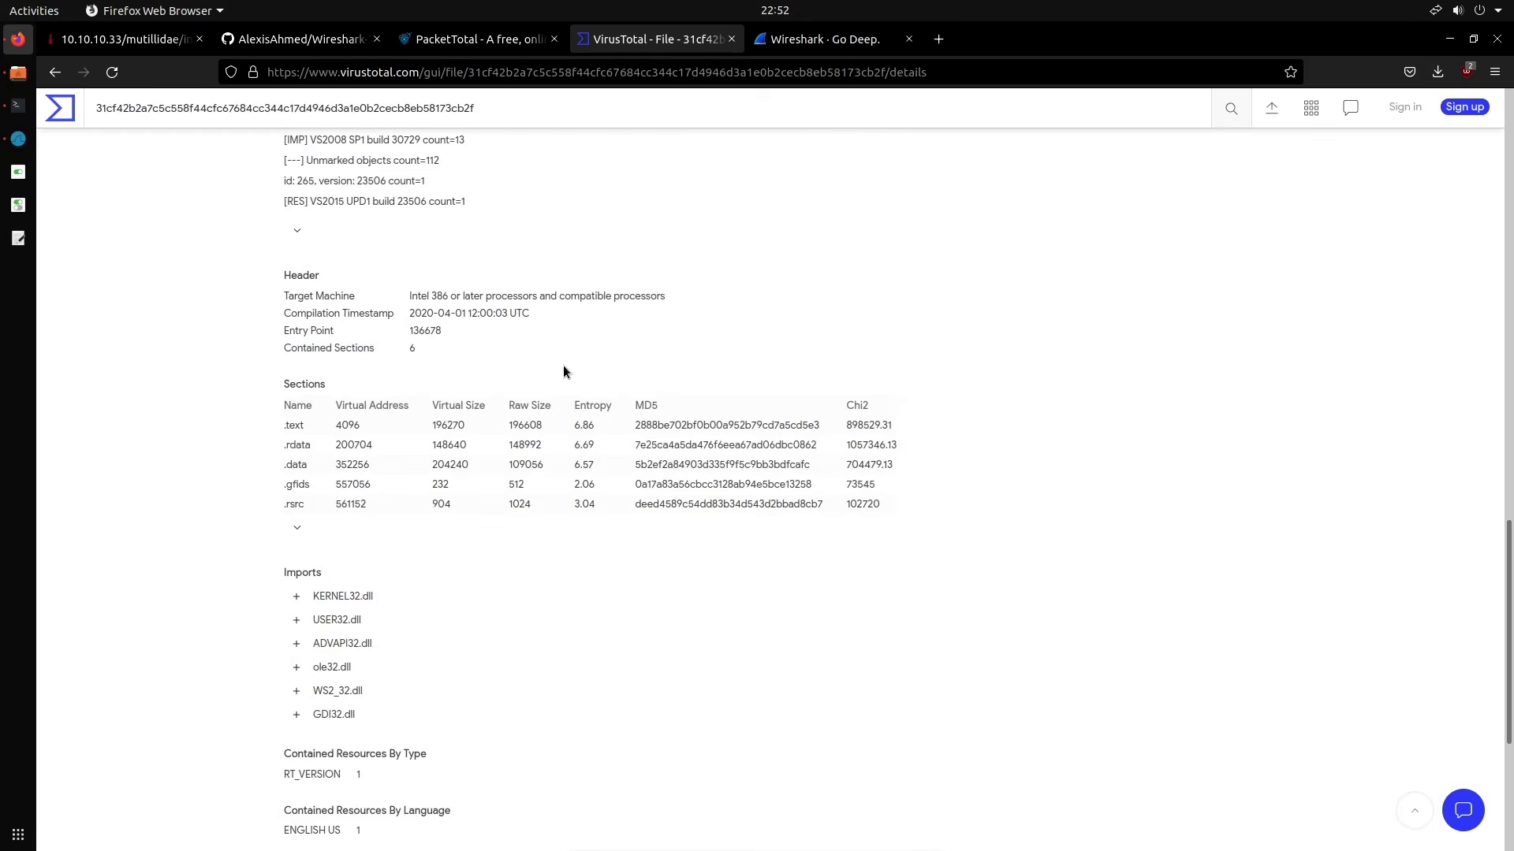
pyautogui.scroll(-3, 563, 366)
pyautogui.scroll(4, 482, 281)
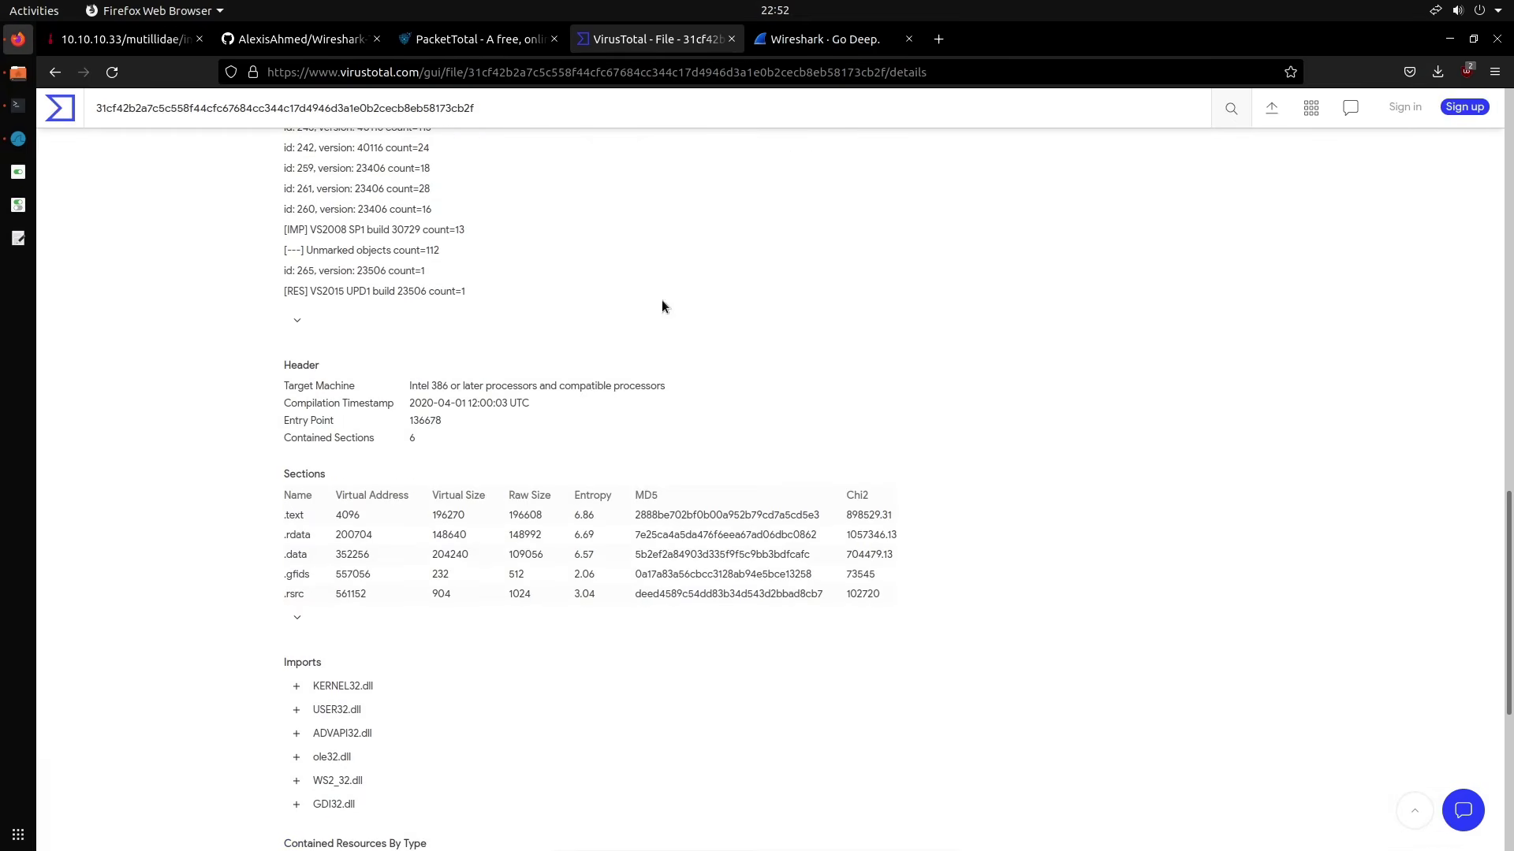
pyautogui.scroll(-3, 527, 402)
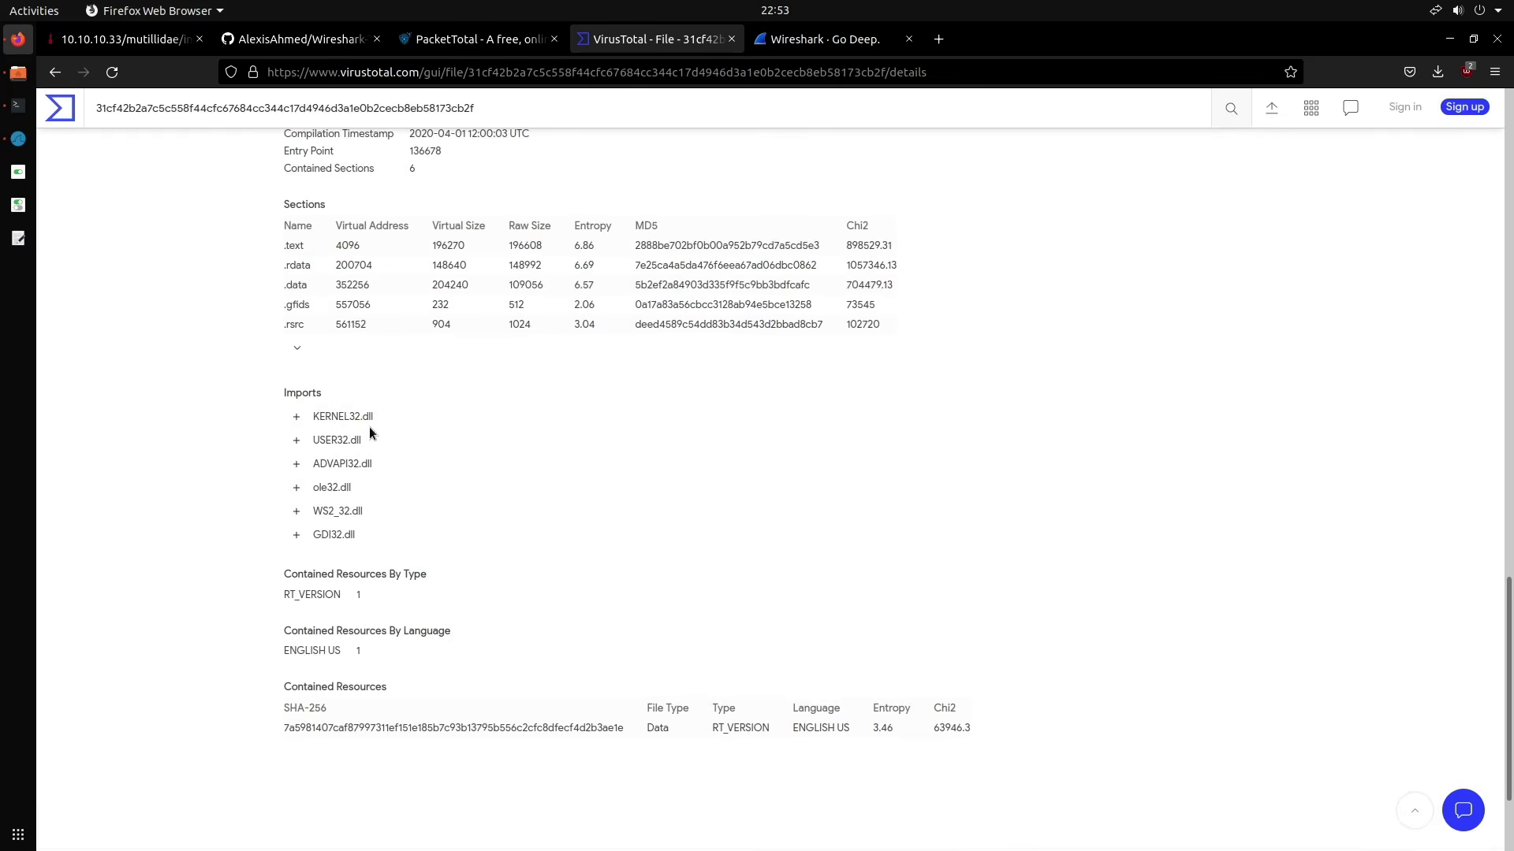
pyautogui.hotkey('ctrl', '+')
pyautogui.hotkey('ctrl', '+')
pyautogui.scroll(-5, 370, 431)
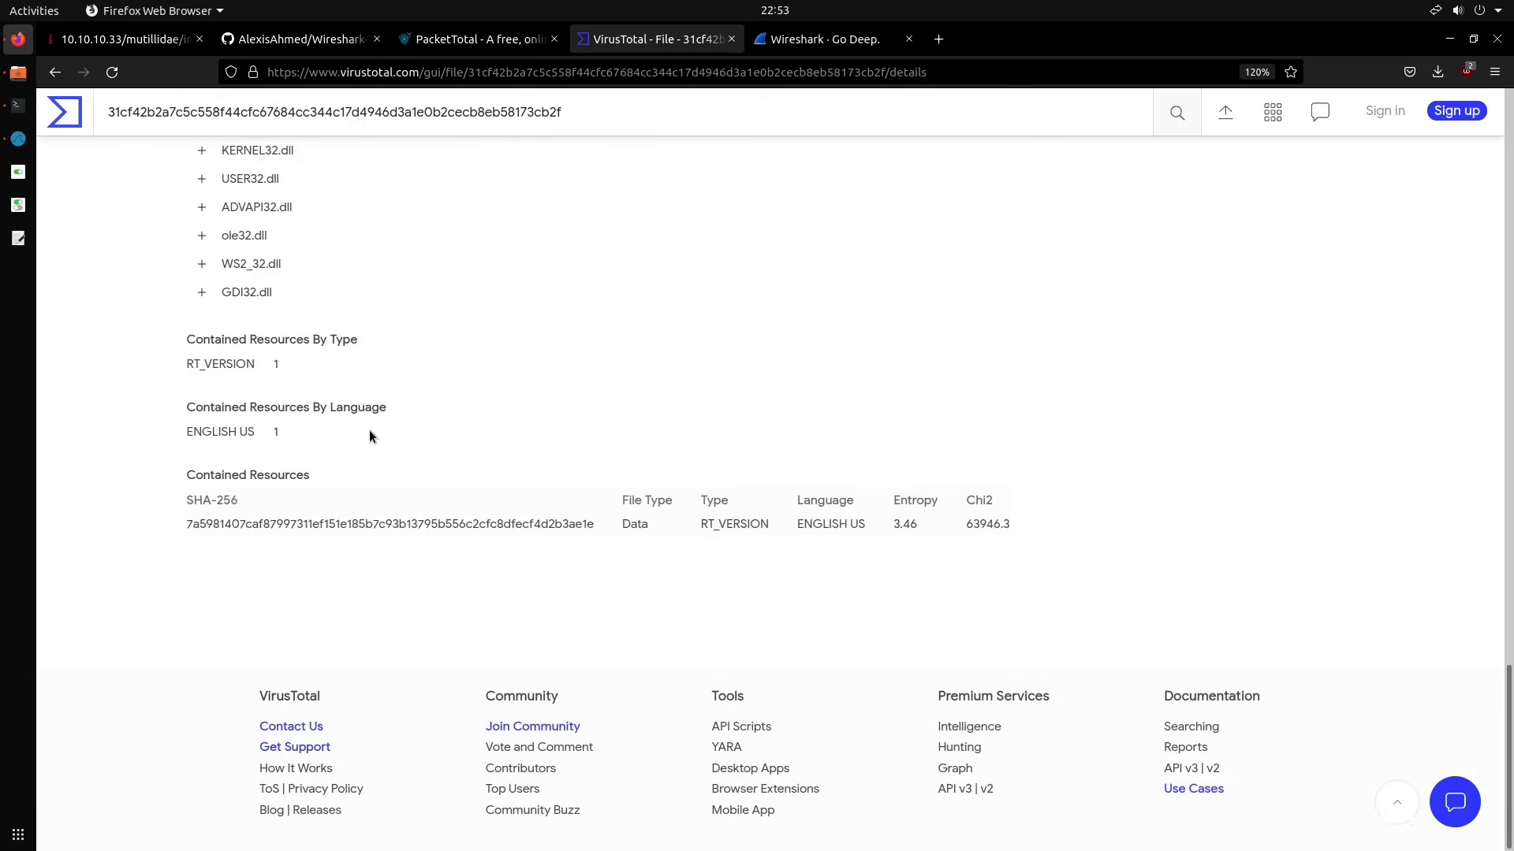
pyautogui.scroll(2, 369, 429)
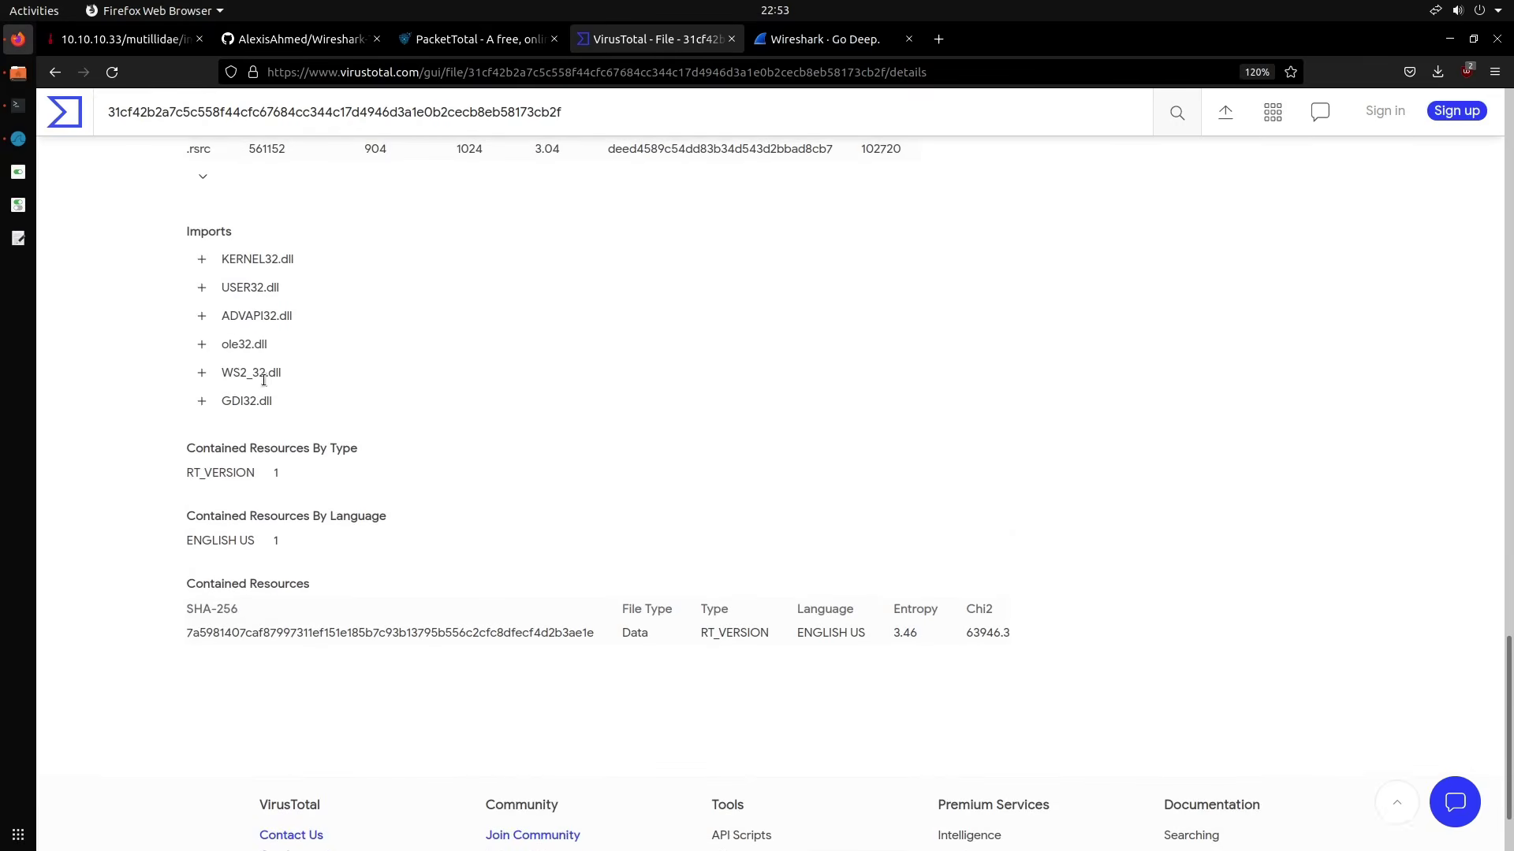
pyautogui.scroll(15, 497, 389)
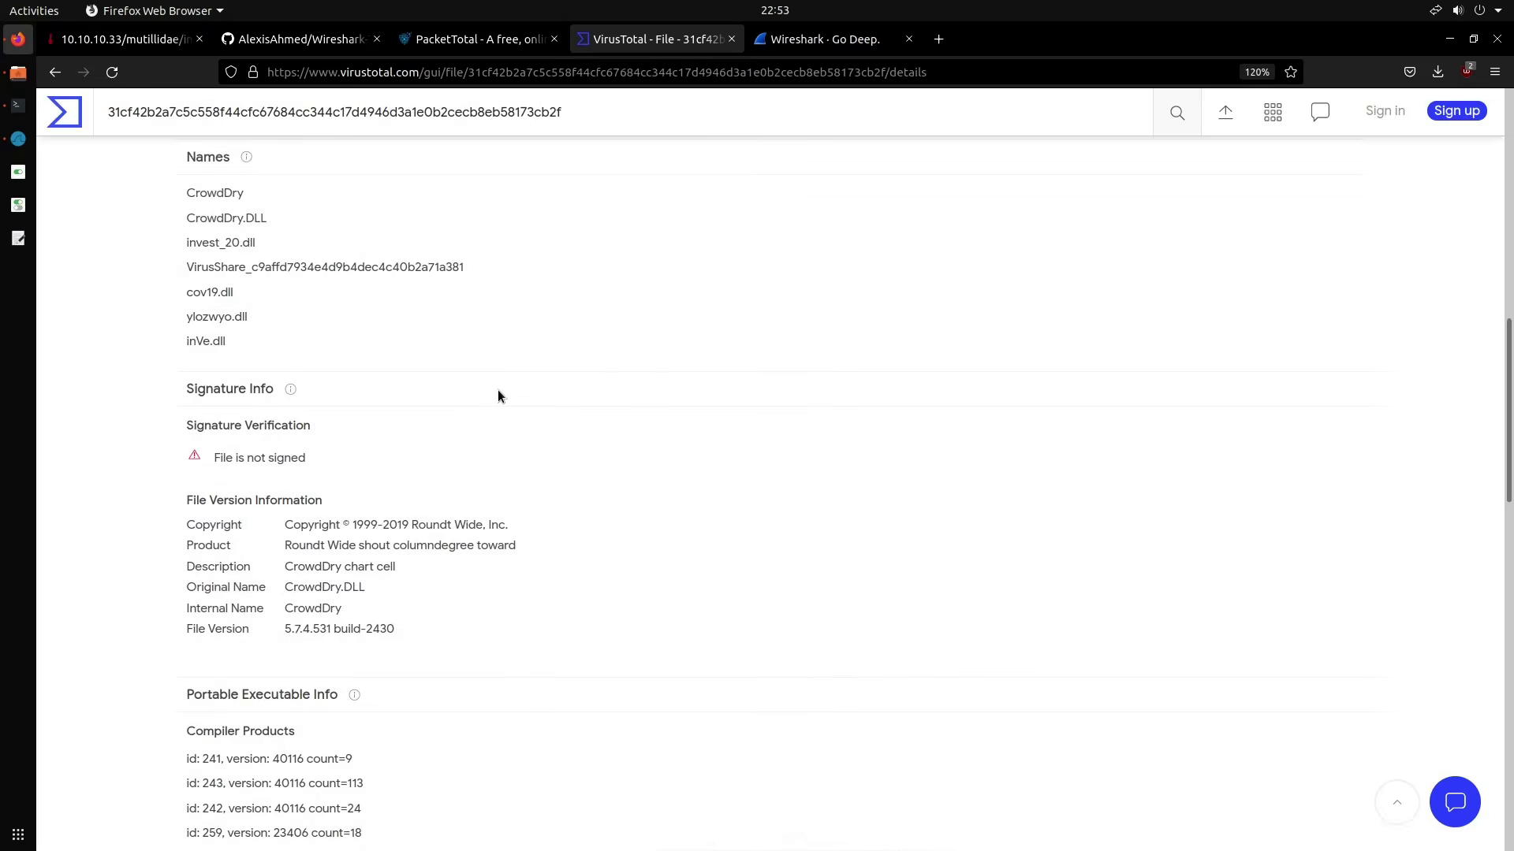
# View the DLL's Relations, check the investments.doc execution parent report, and return to Relations
pyautogui.click(473, 392)
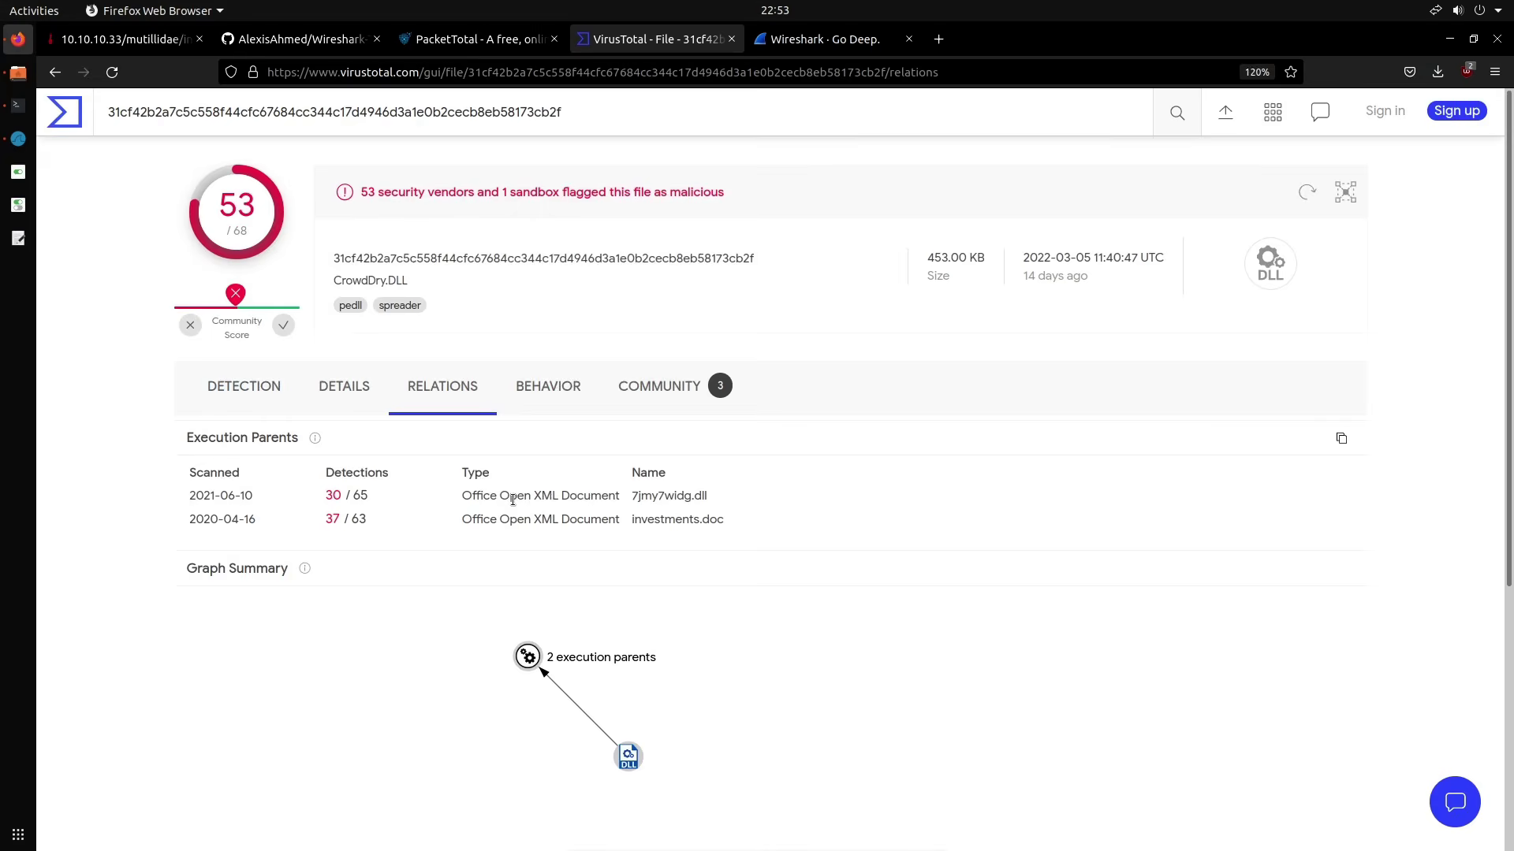
pyautogui.click(677, 520)
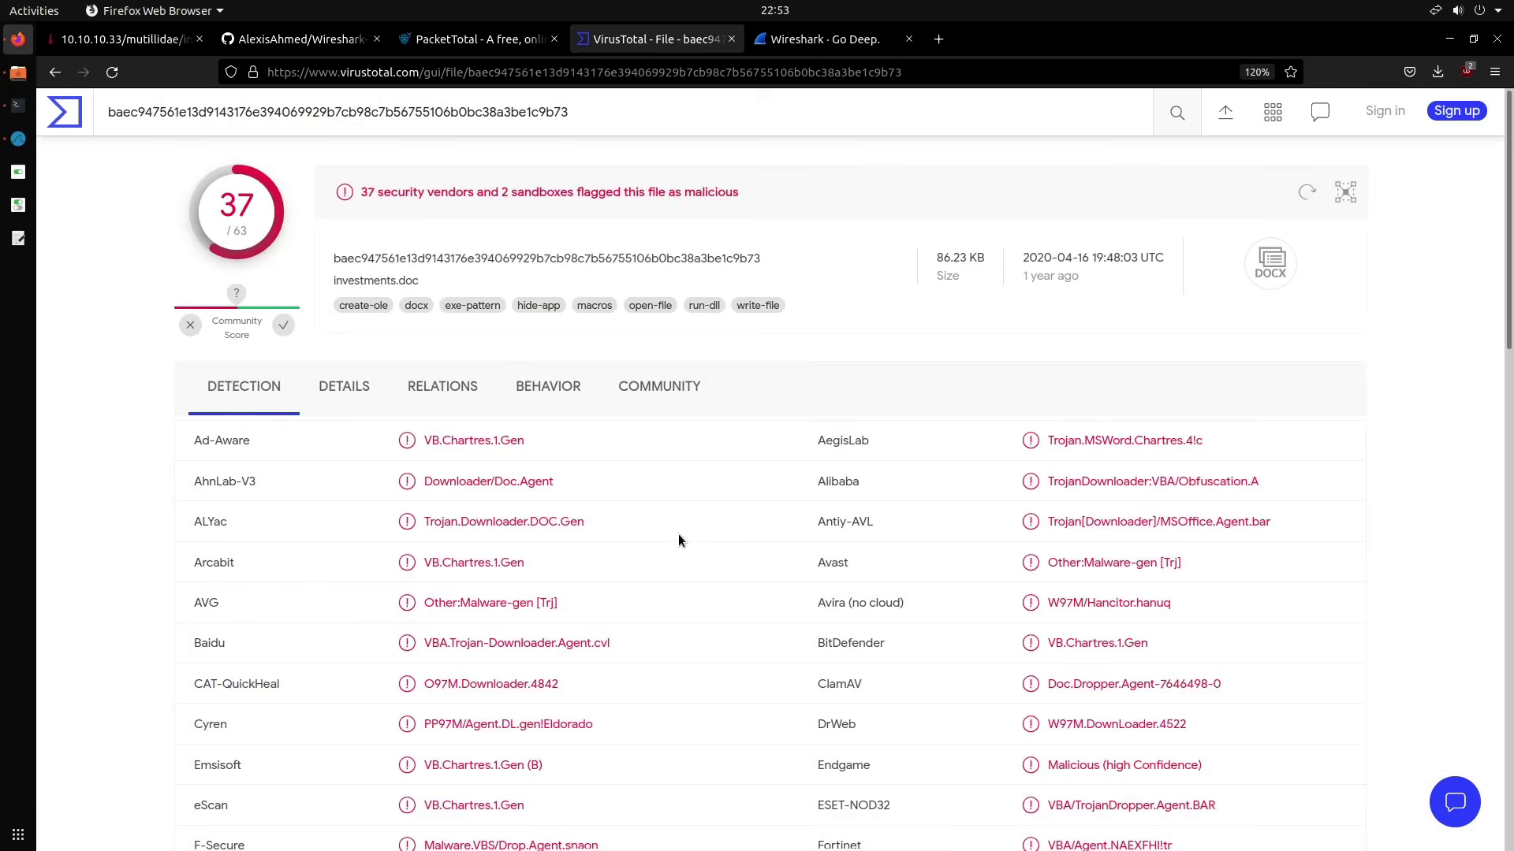
pyautogui.scroll(-5, 568, 380)
pyautogui.scroll(5, 550, 380)
pyautogui.click(52, 73)
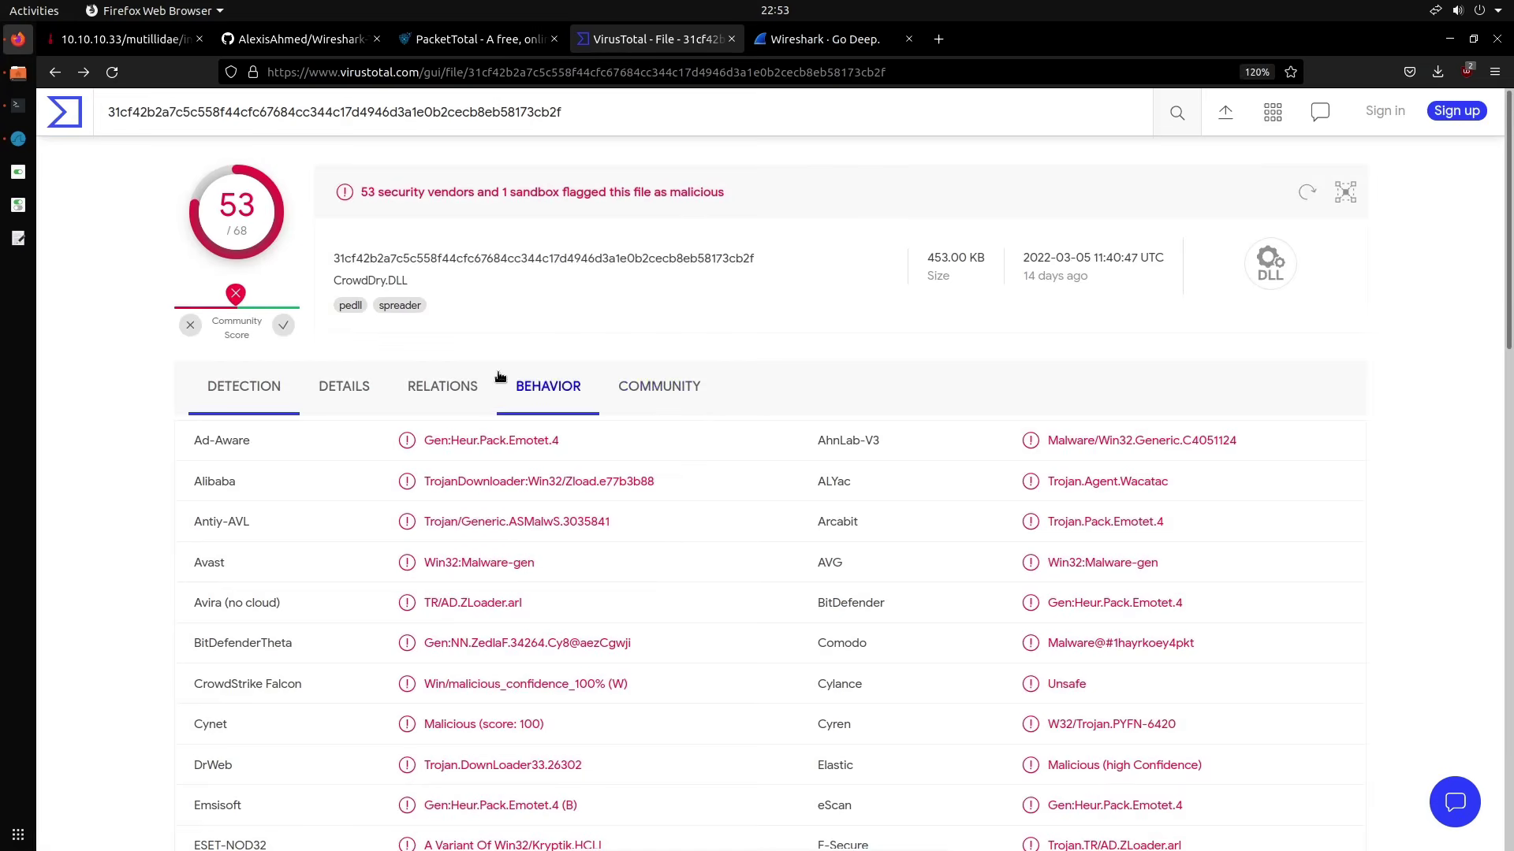
pyautogui.click(444, 396)
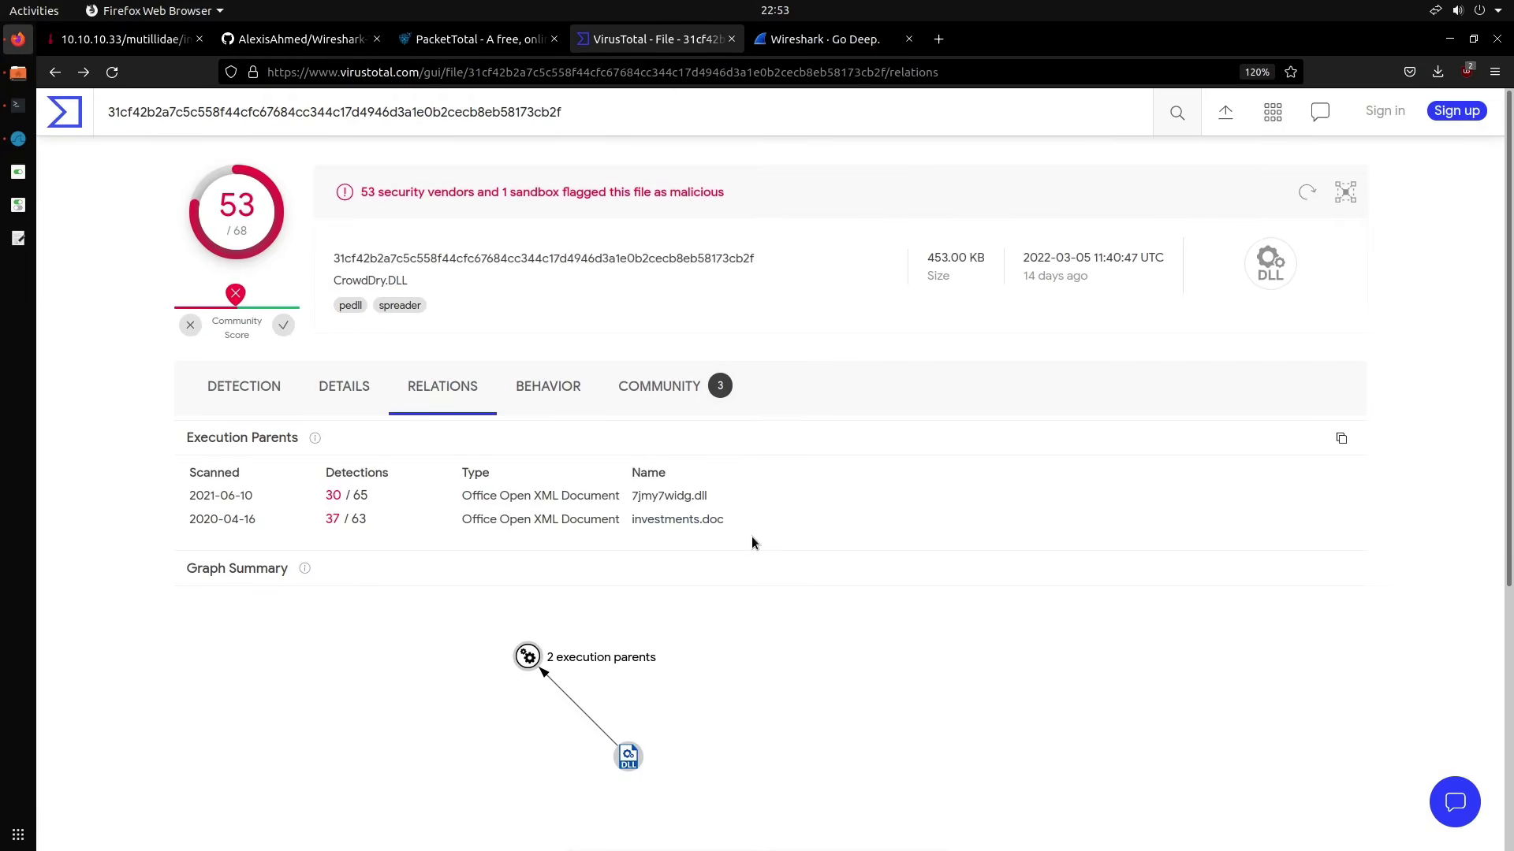
# In Wireshark, apply (http.request or tls.handshake.type eq 1) and !(ssdp) and widen the Source Port column
pyautogui.click(23, 145)
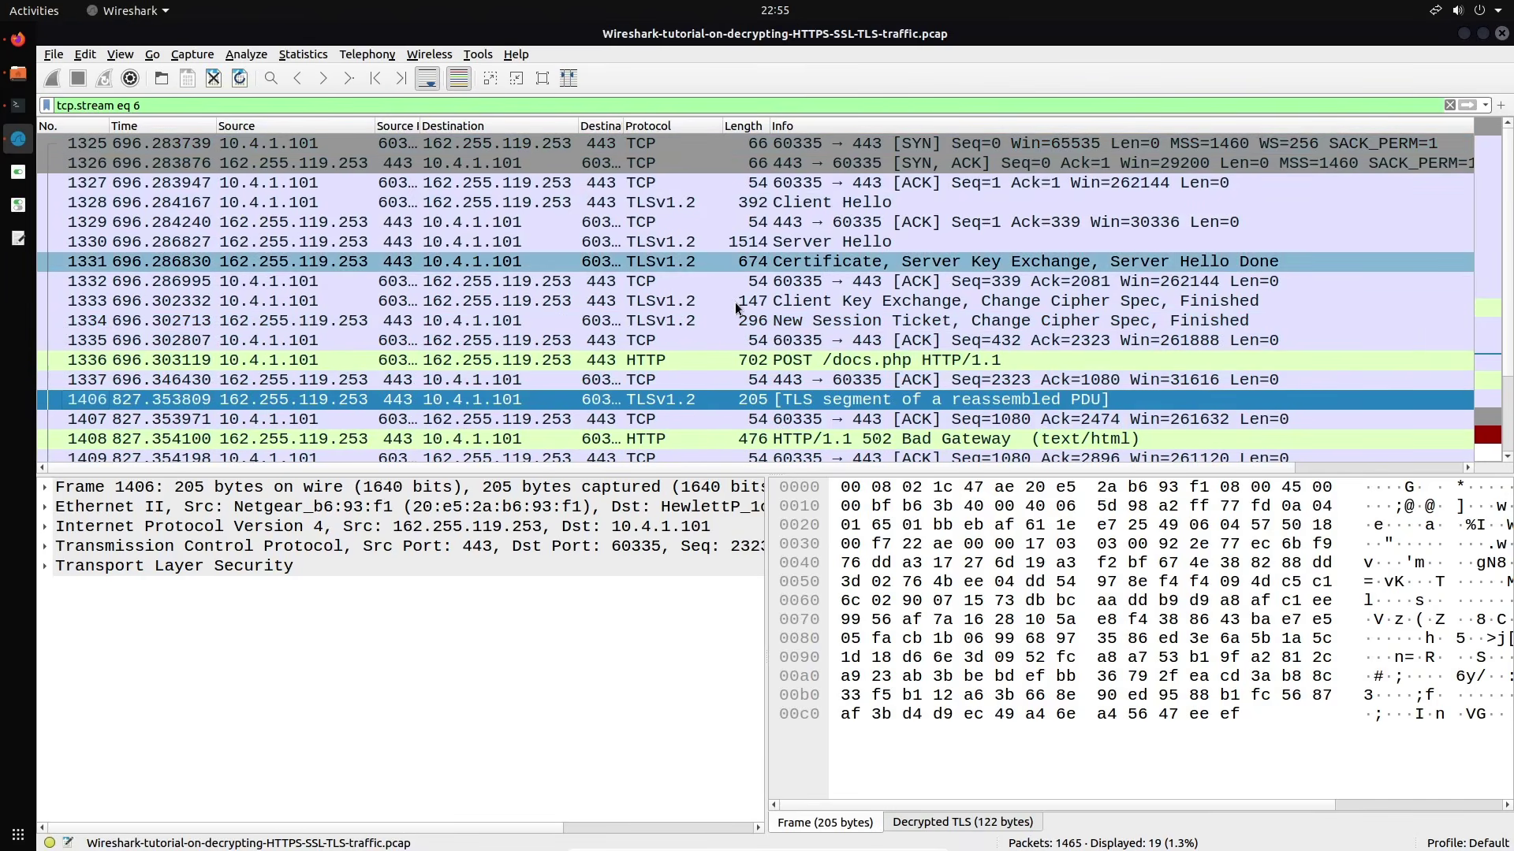
pyautogui.tripleClick(306, 105)
pyautogui.press('BackSpace')
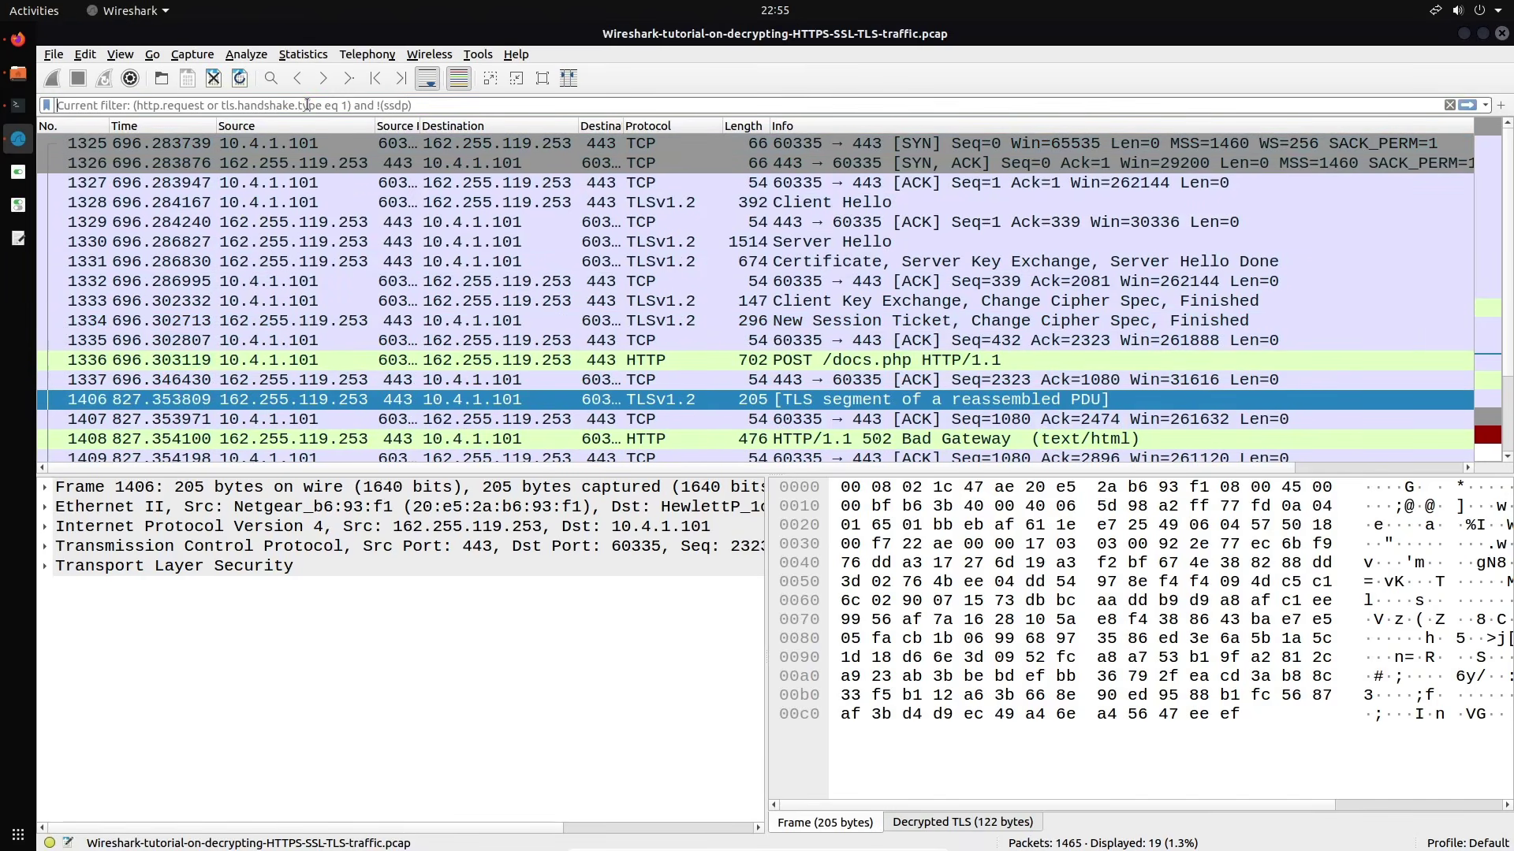
pyautogui.write('(http.request or tls.handshake.type eq 1) and !(ssdp)')
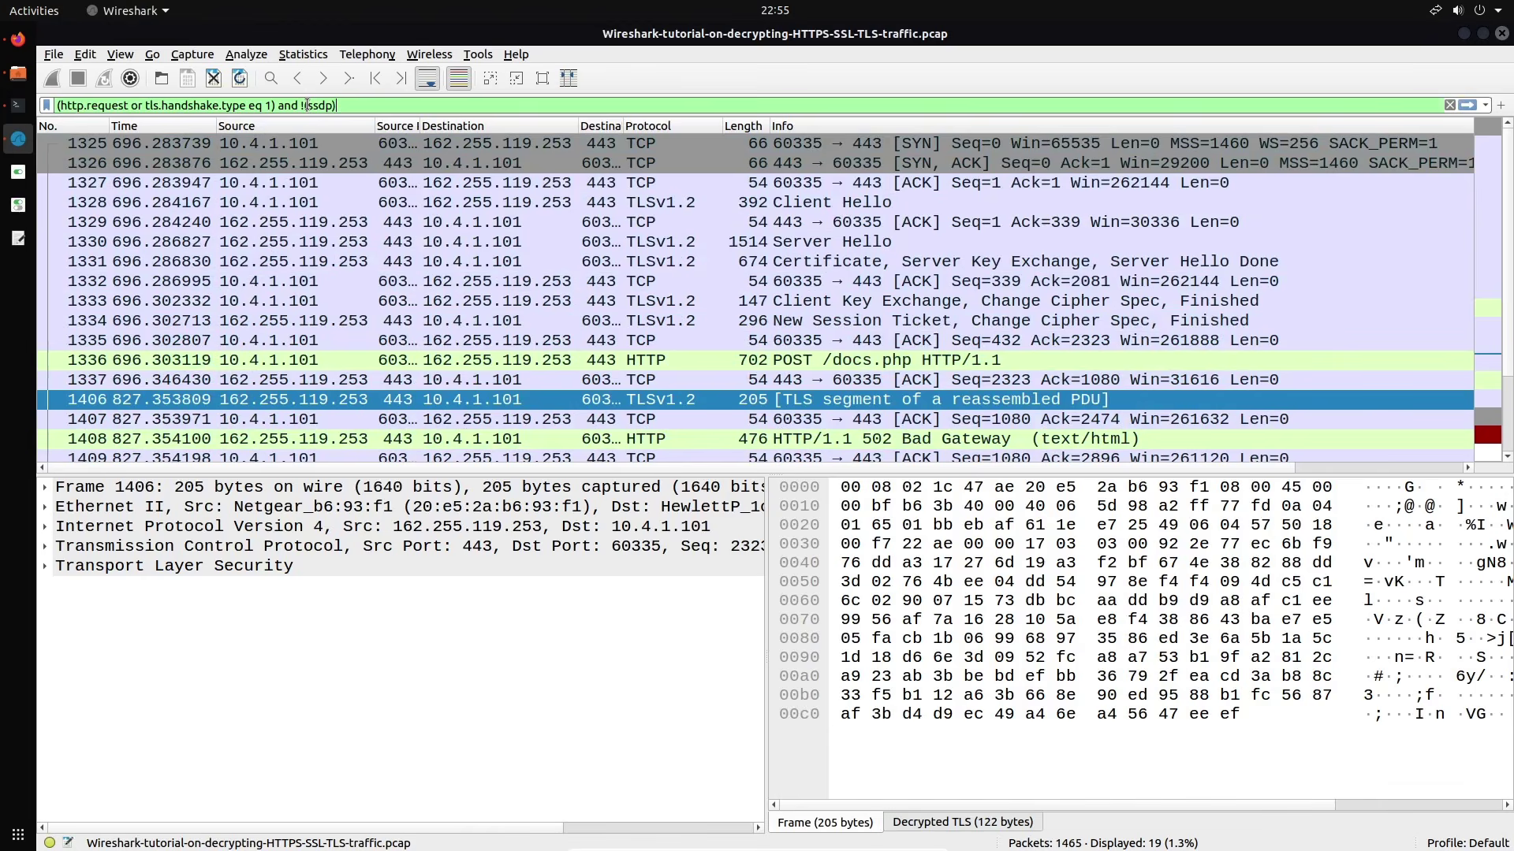
pyautogui.press('Return')
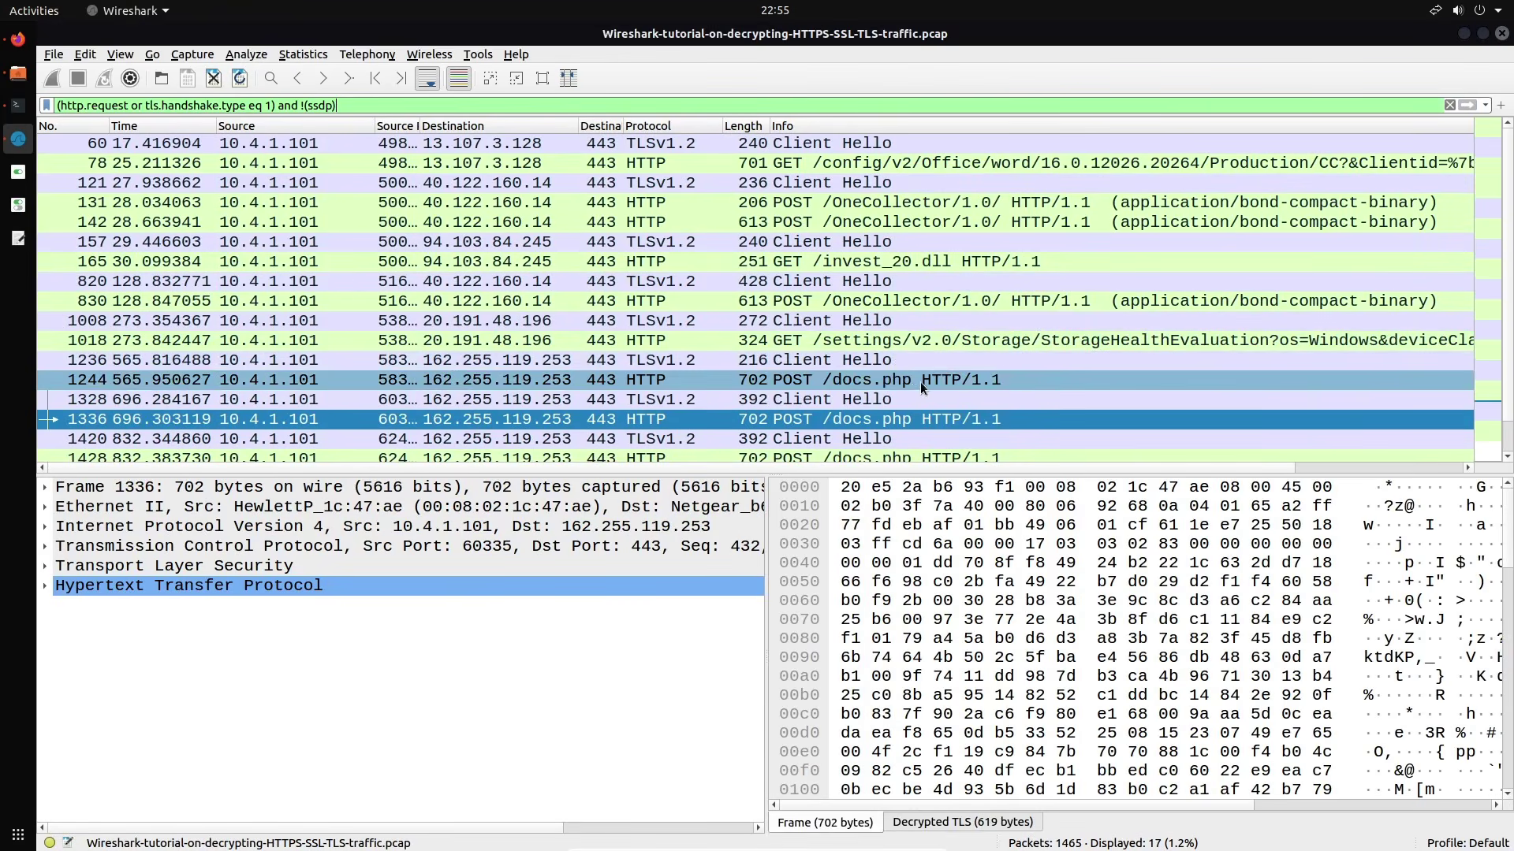
pyautogui.scroll(-1, 864, 390)
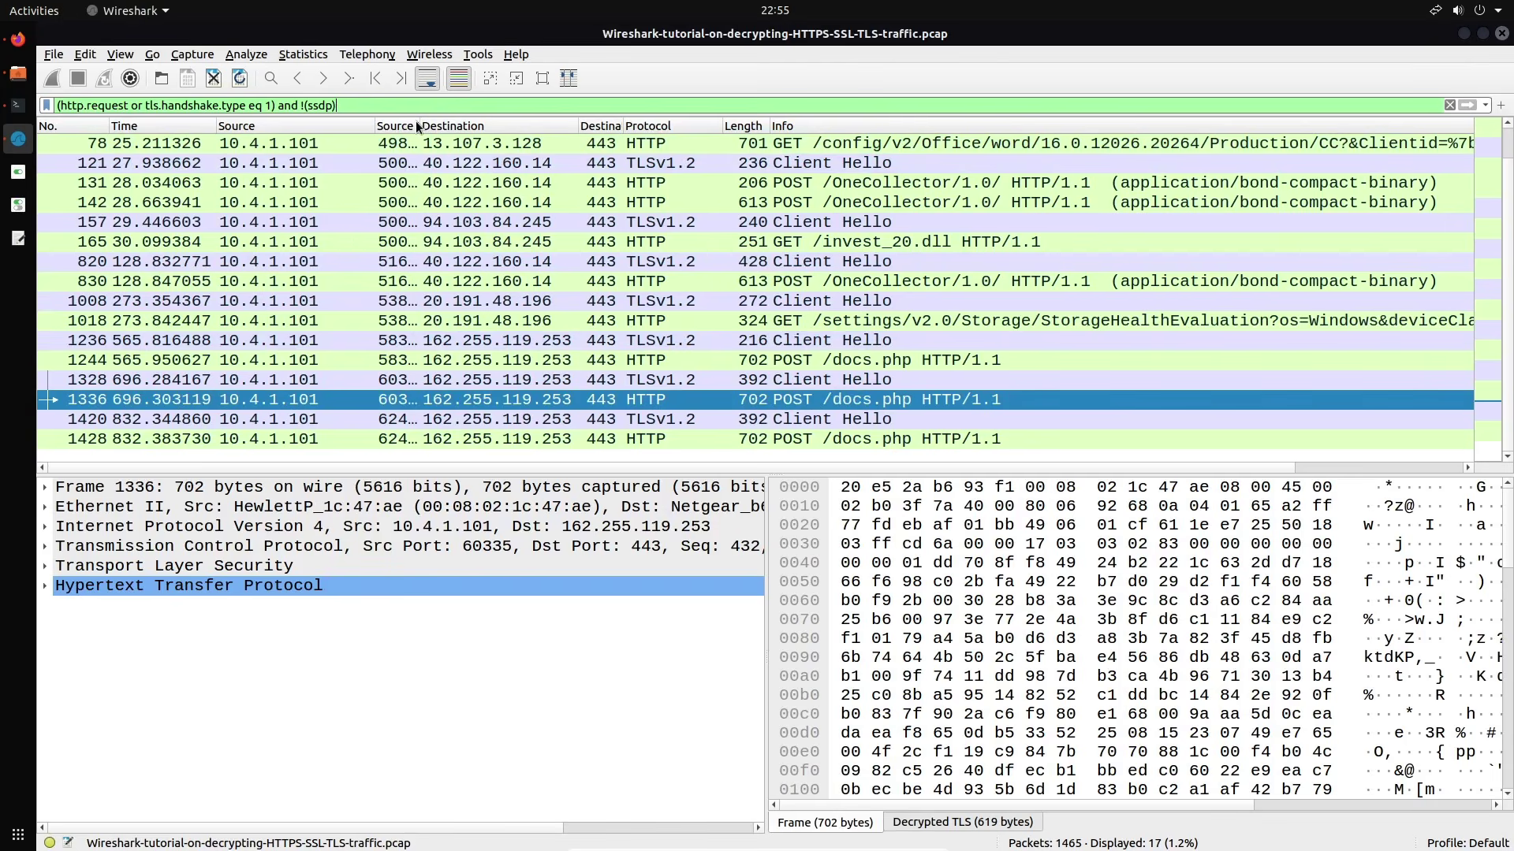
pyautogui.moveTo(422, 129); pyautogui.dragTo(470, 131)
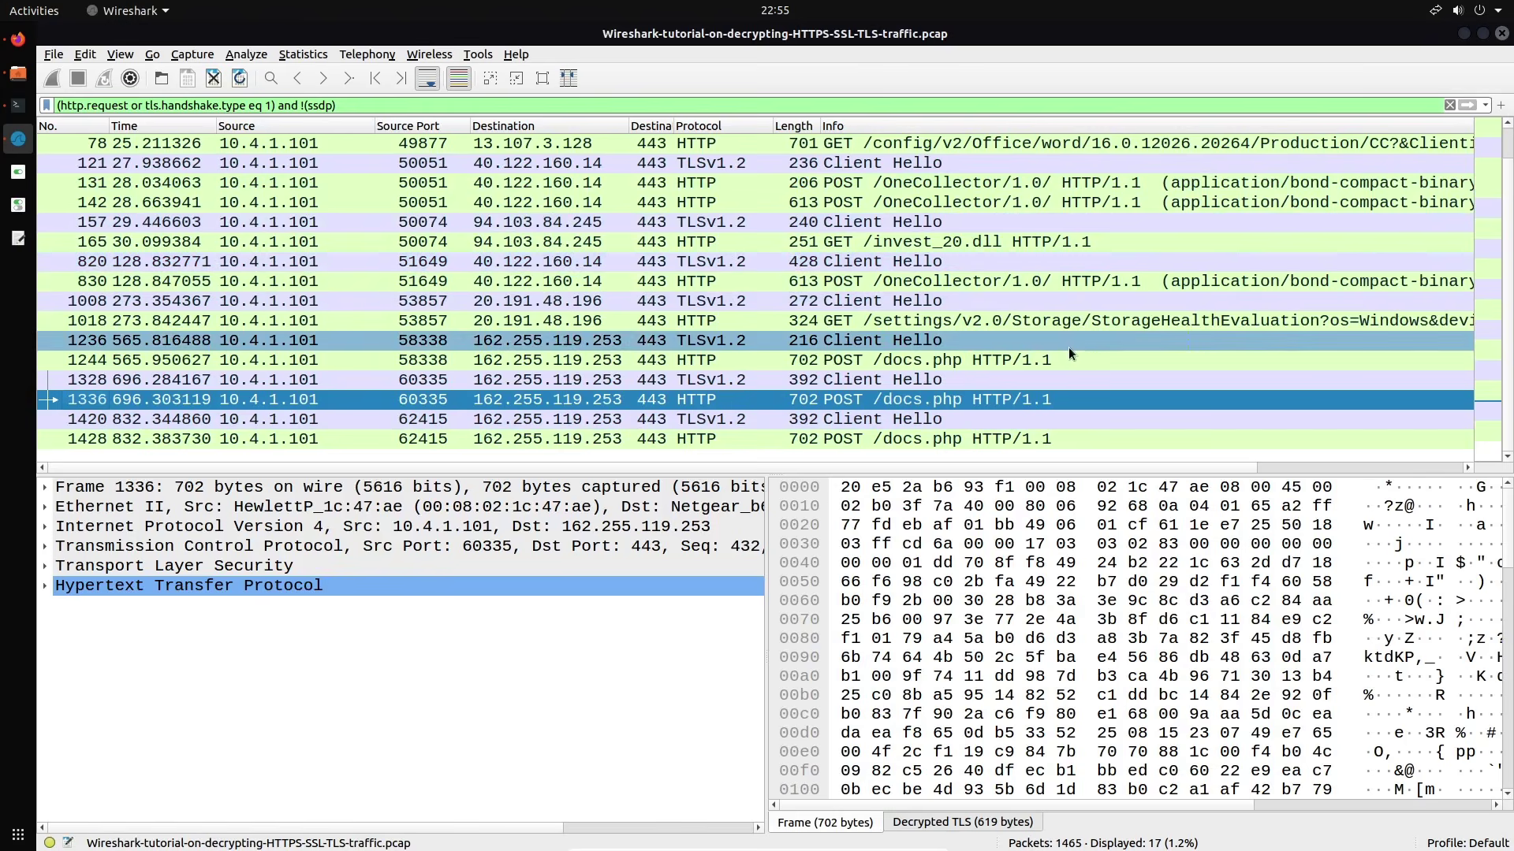
# Follow packet 1336's POST /docs.php TLS stream, highlight its 502 Bad Gateway reply, then close it
pyautogui.rightClick(978, 400)
pyautogui.moveTo(1146, 628)
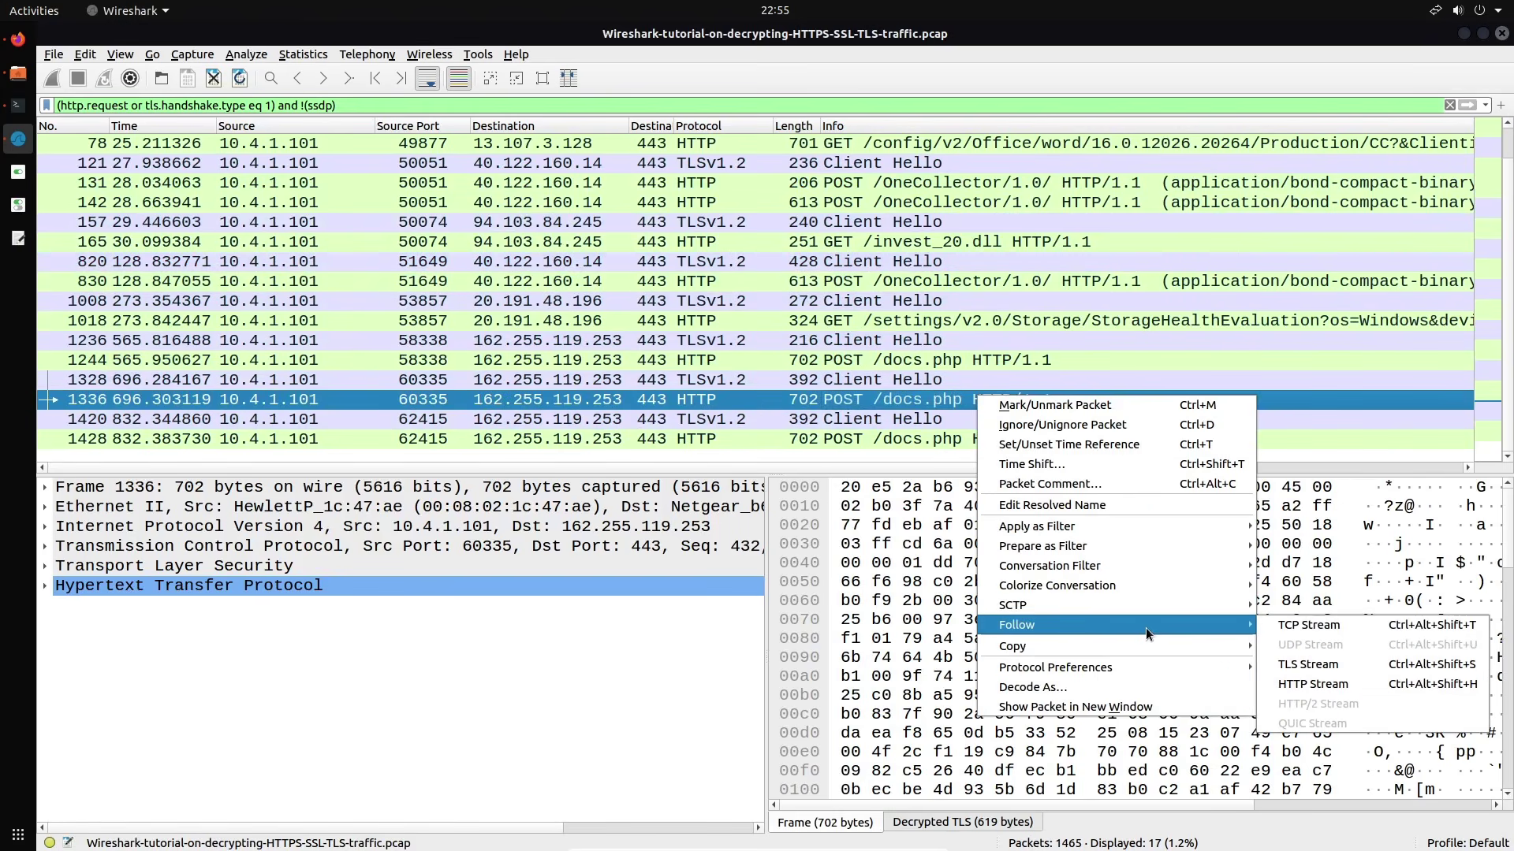
pyautogui.click(1307, 664)
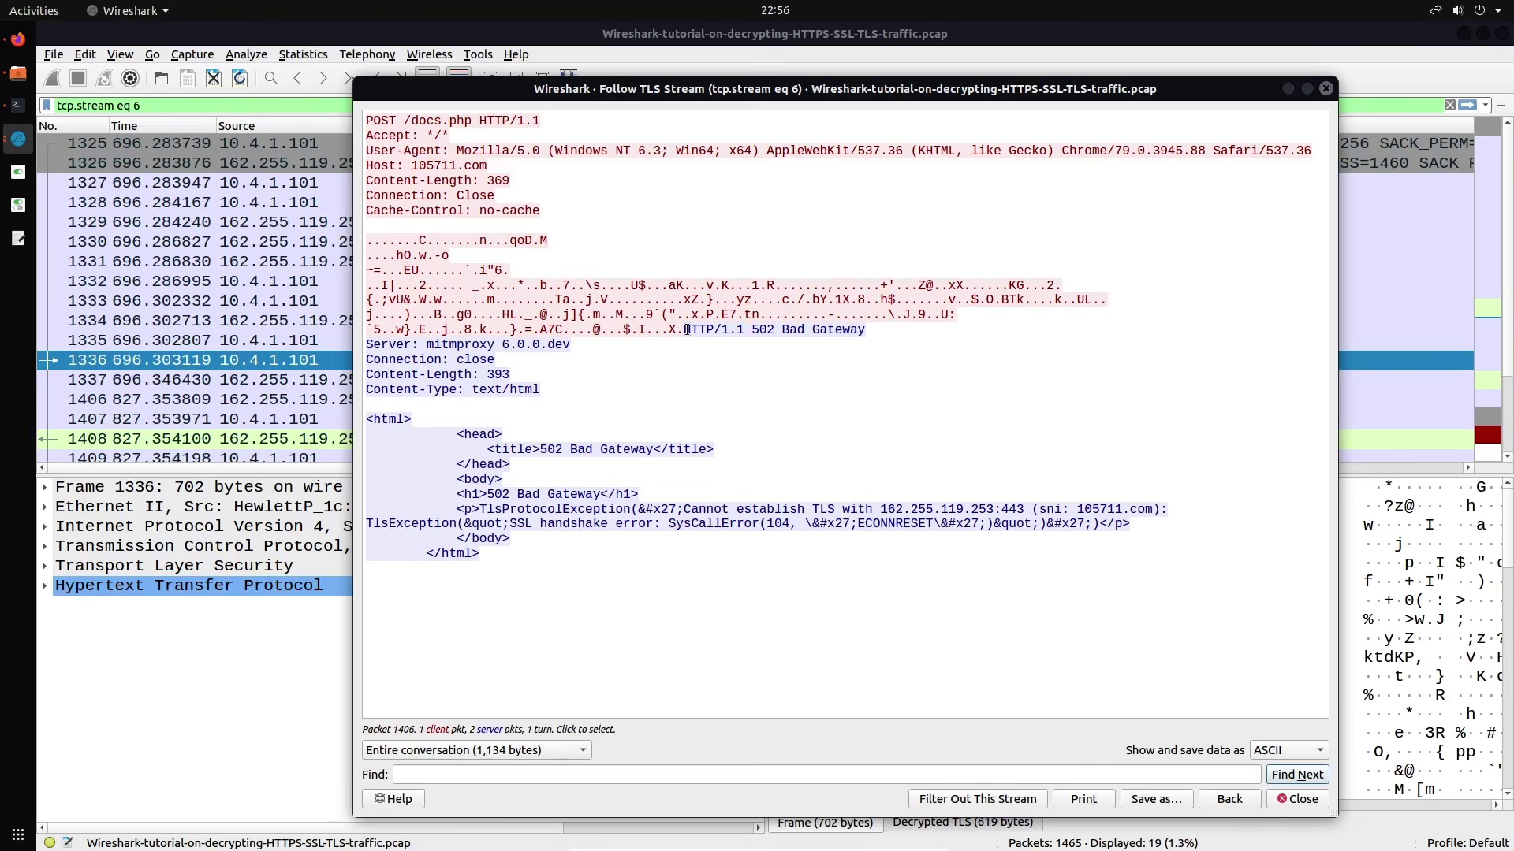
pyautogui.moveTo(684, 330); pyautogui.dragTo(1125, 574)
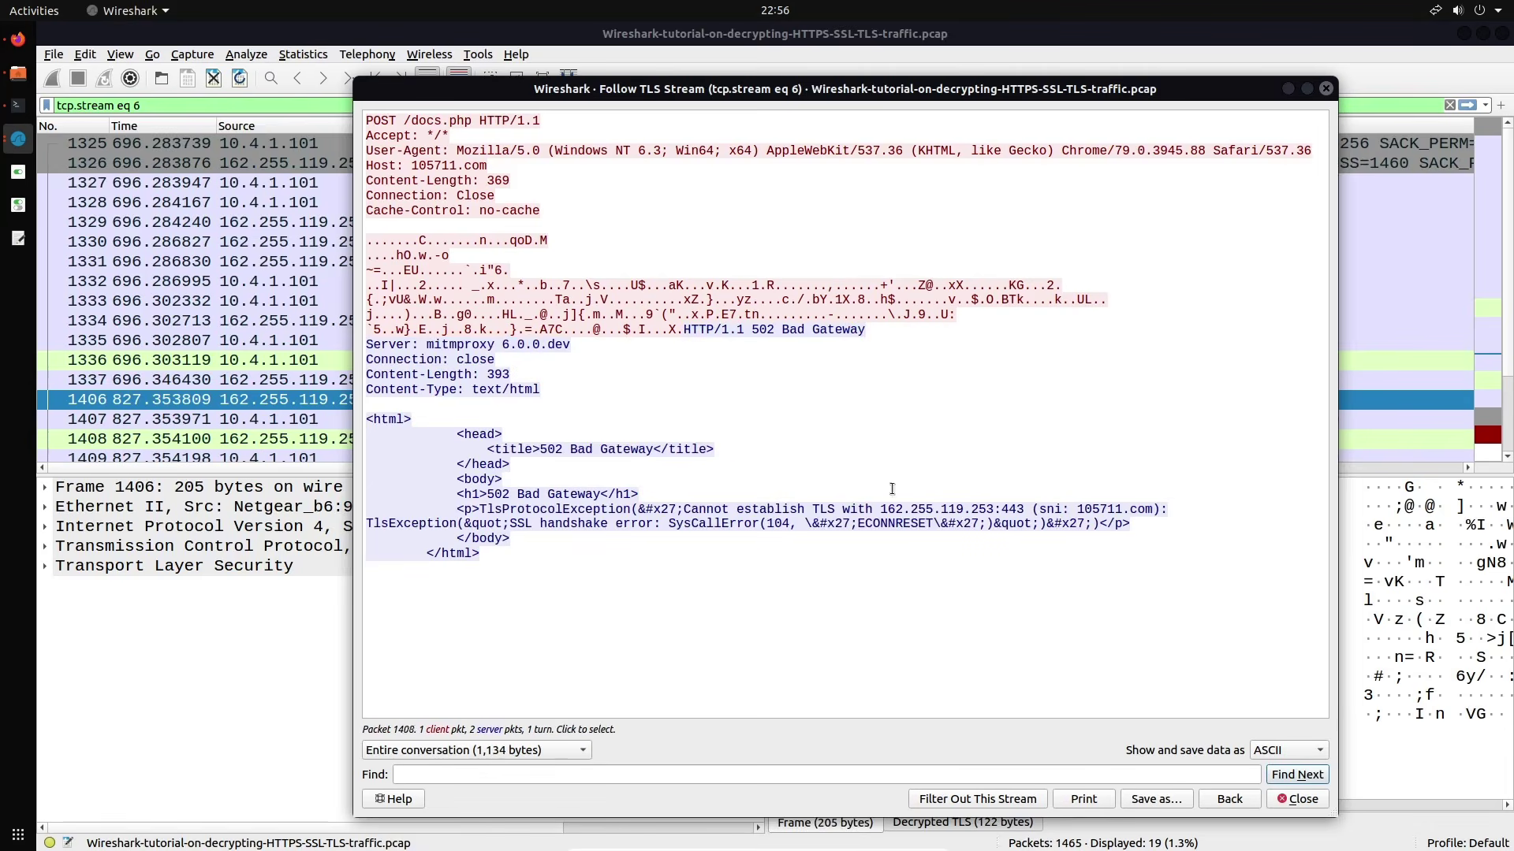
pyautogui.click(1326, 90)
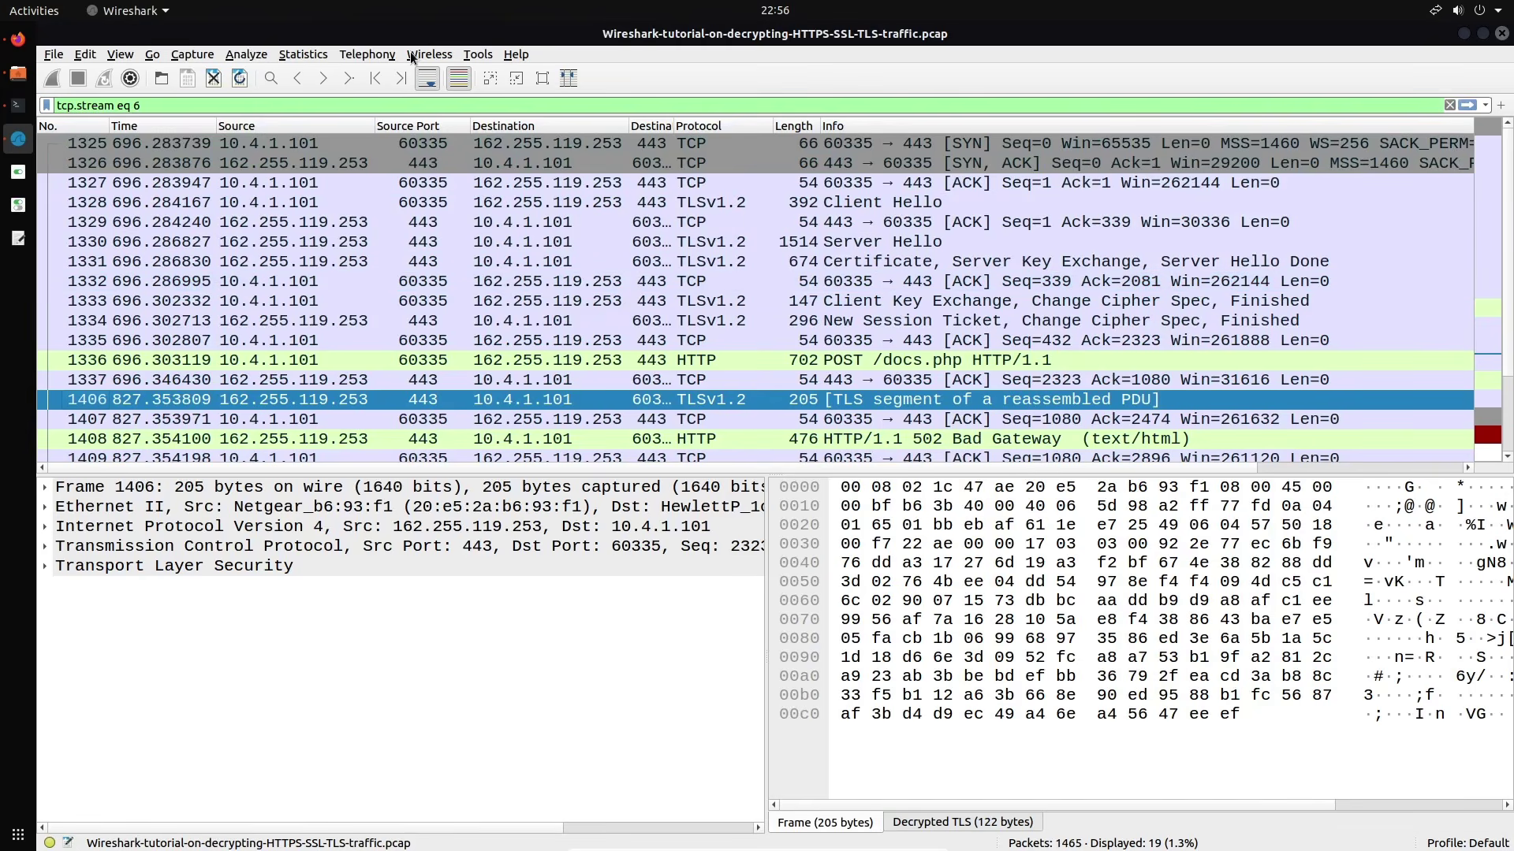
# Clear the tcp.stream eq 6 filter and reapply the HTTP request and Client Hello filter
pyautogui.click(413, 100)
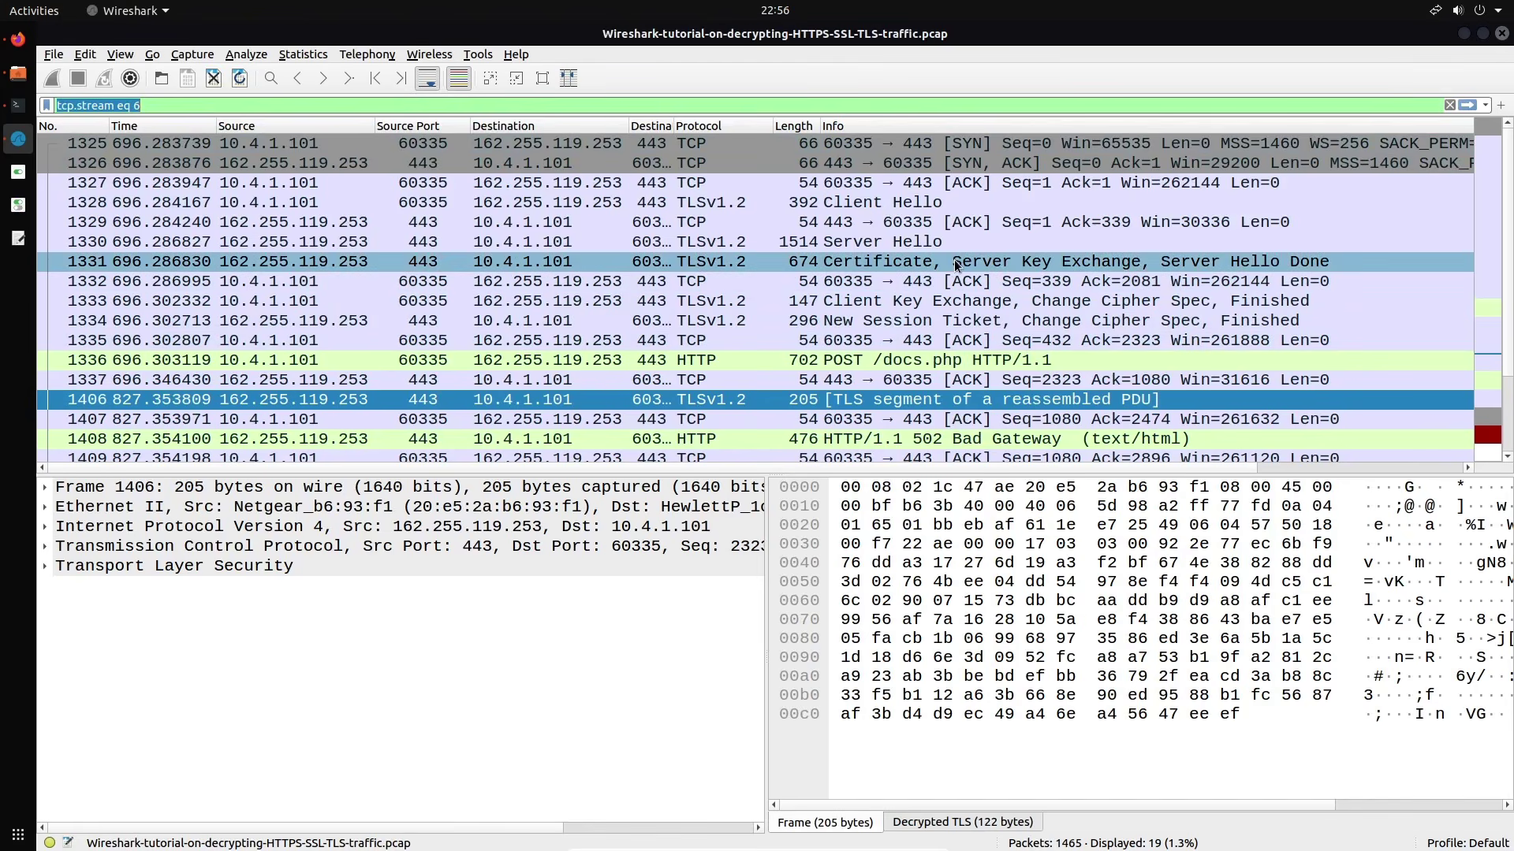
pyautogui.click(670, 110)
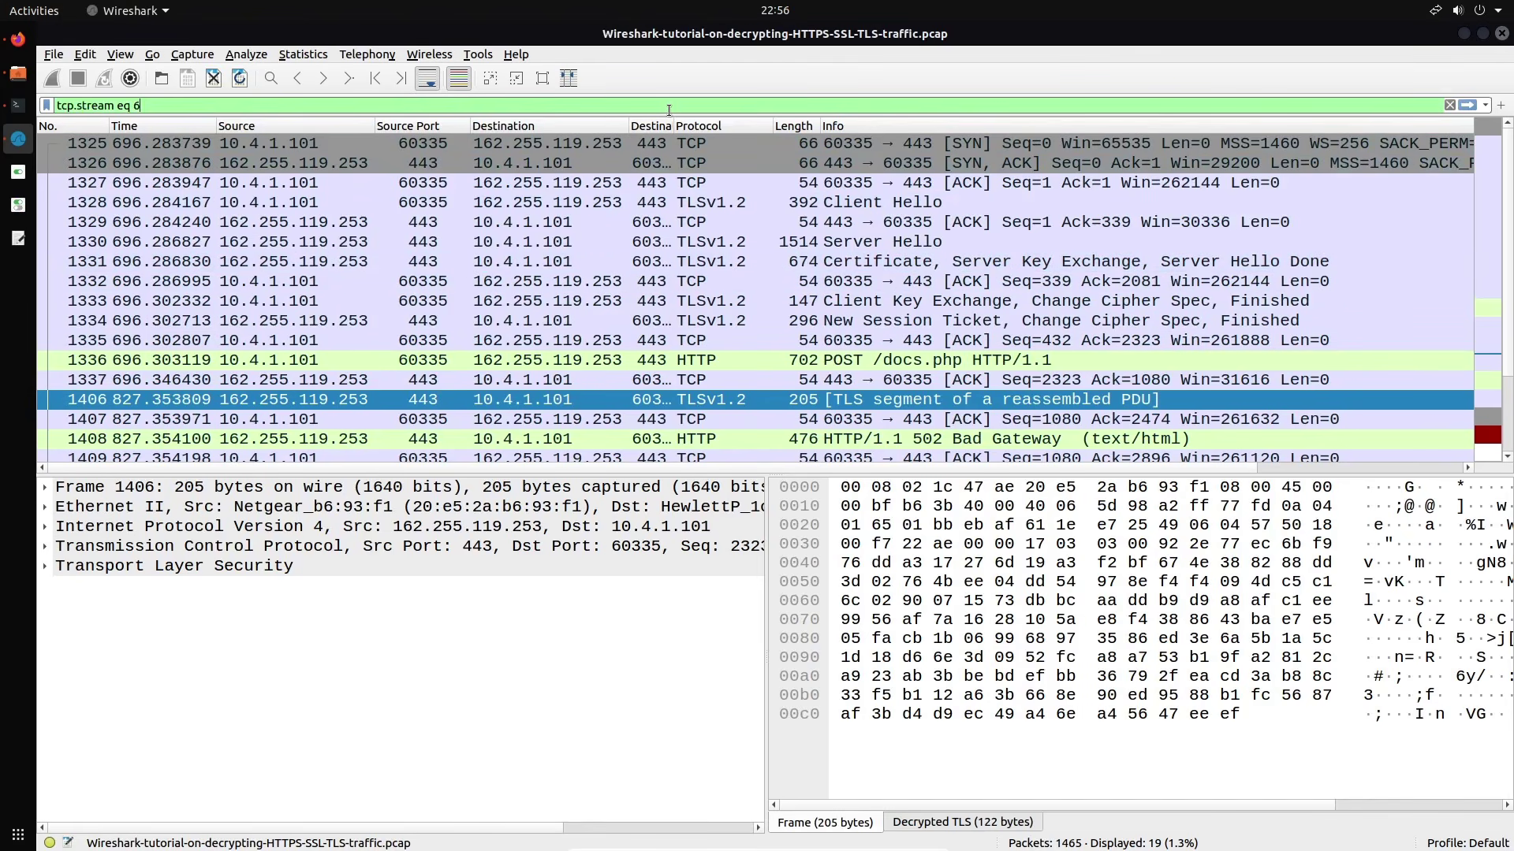
pyautogui.hotkey('ctrl', 'a')
pyautogui.press('BackSpace')
pyautogui.write('(http.request or tls.handshake.type eq 1) and !(ssdp)')
pyautogui.press('Return')
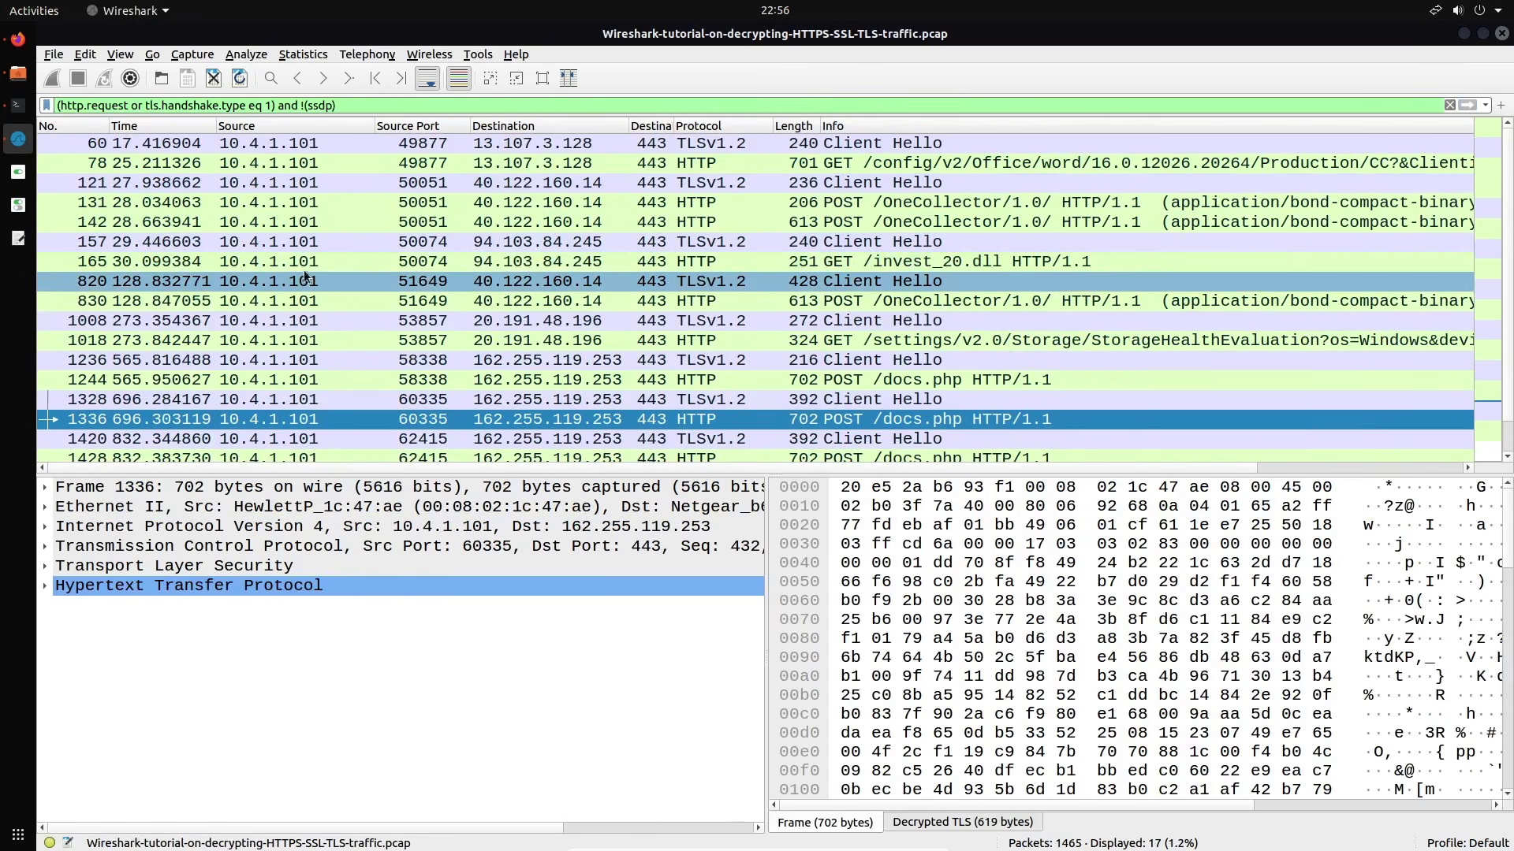
# Filter to nbns, showing 21 NetBIOS name registrations broadcast from 10.4.1.101
pyautogui.tripleClick(347, 107)
pyautogui.press('BackSpace')
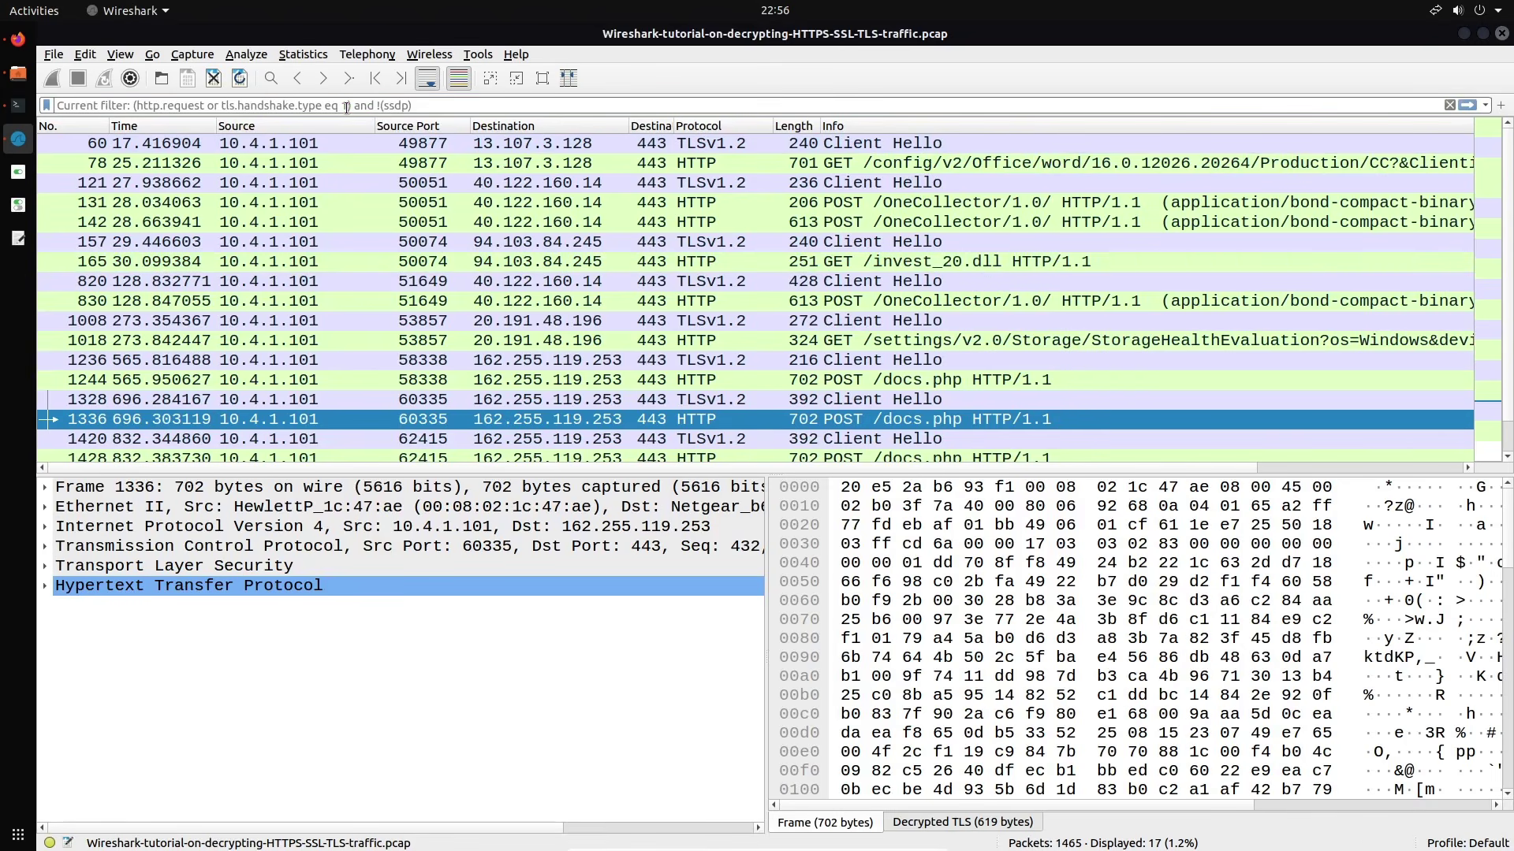
pyautogui.write('nbns')
pyautogui.press('Return')
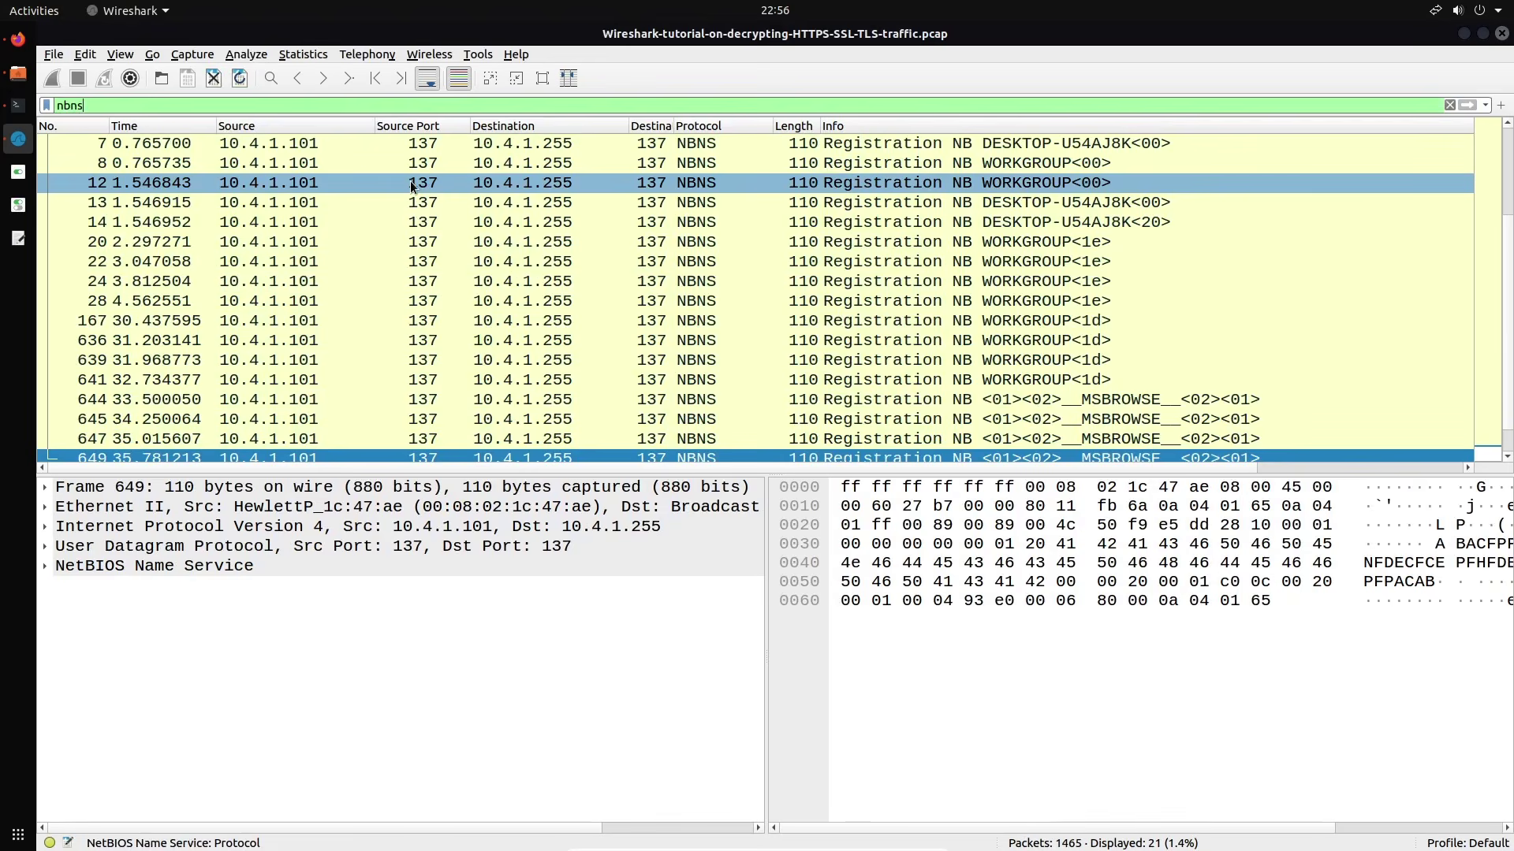
# Select NBNS frame 7 to inspect the DESKTOP-U54AJ8K name registration from 10.4.1.101
pyautogui.scroll(2, 409, 197)
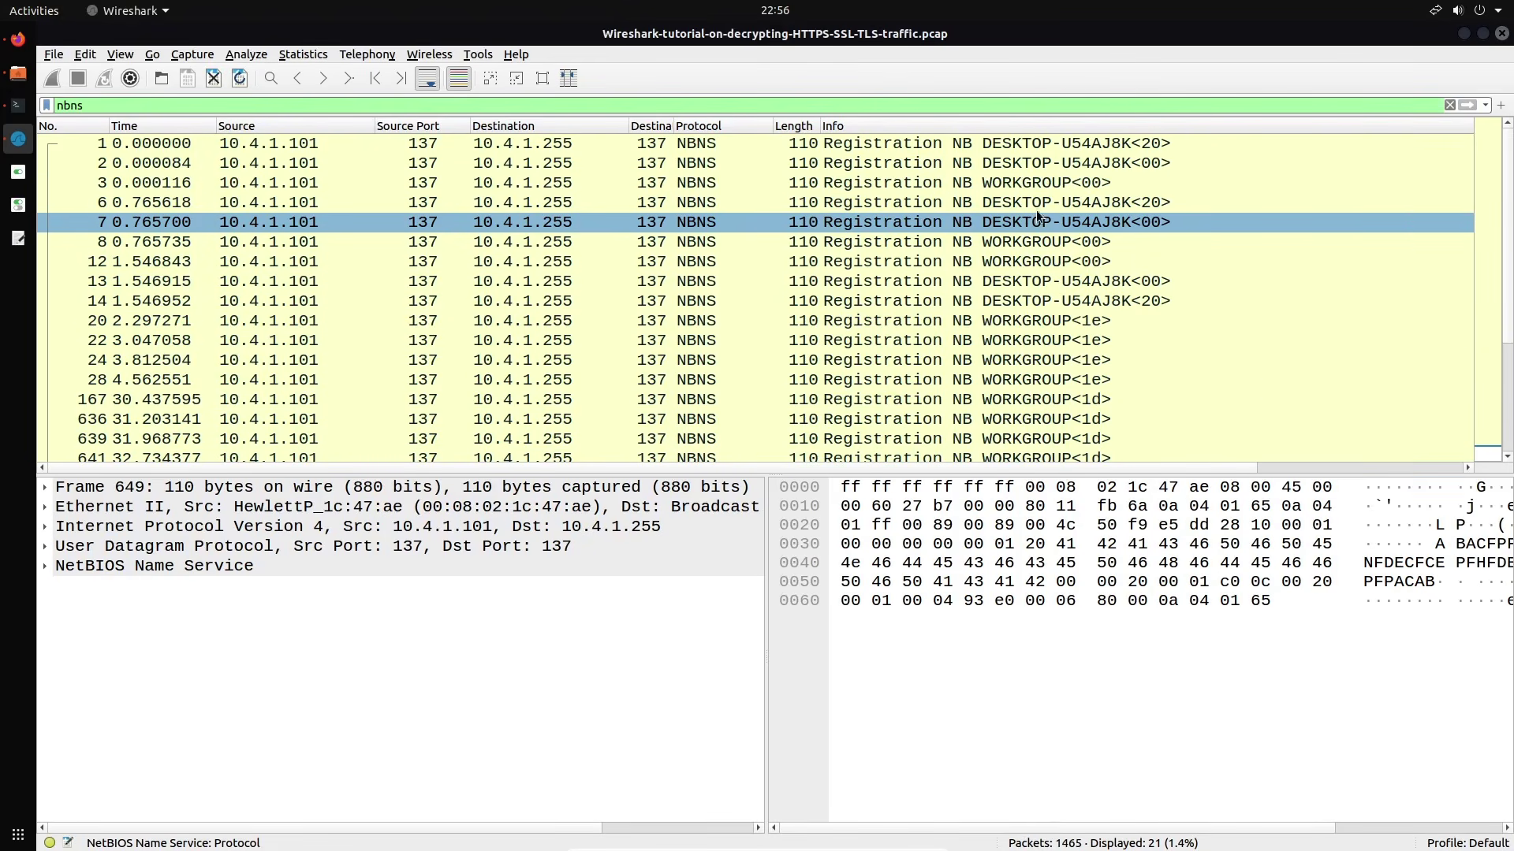
pyautogui.click(1084, 221)
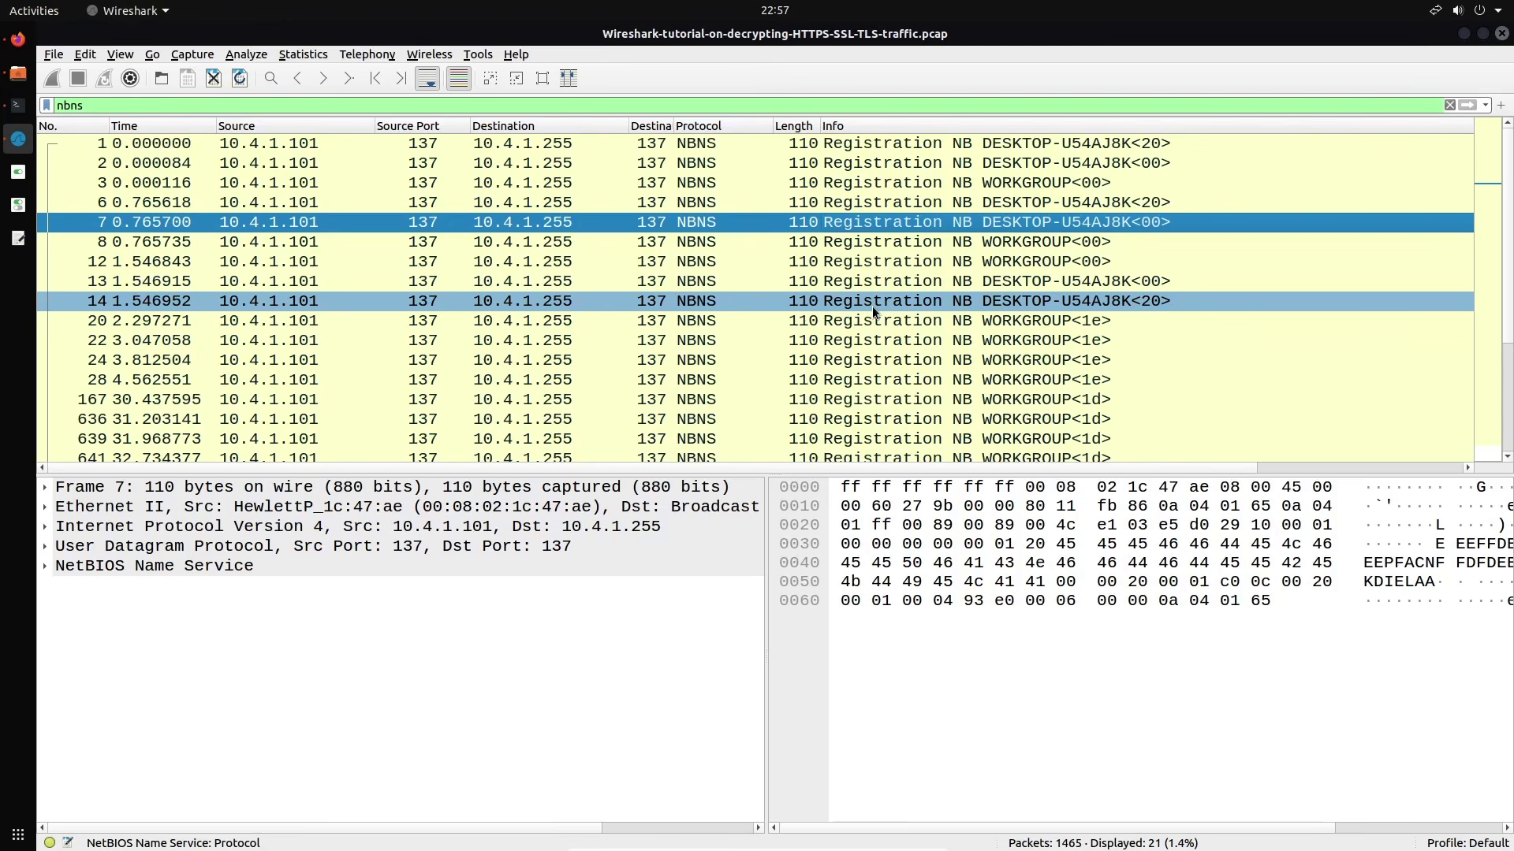
pyautogui.scroll(-3, 872, 305)
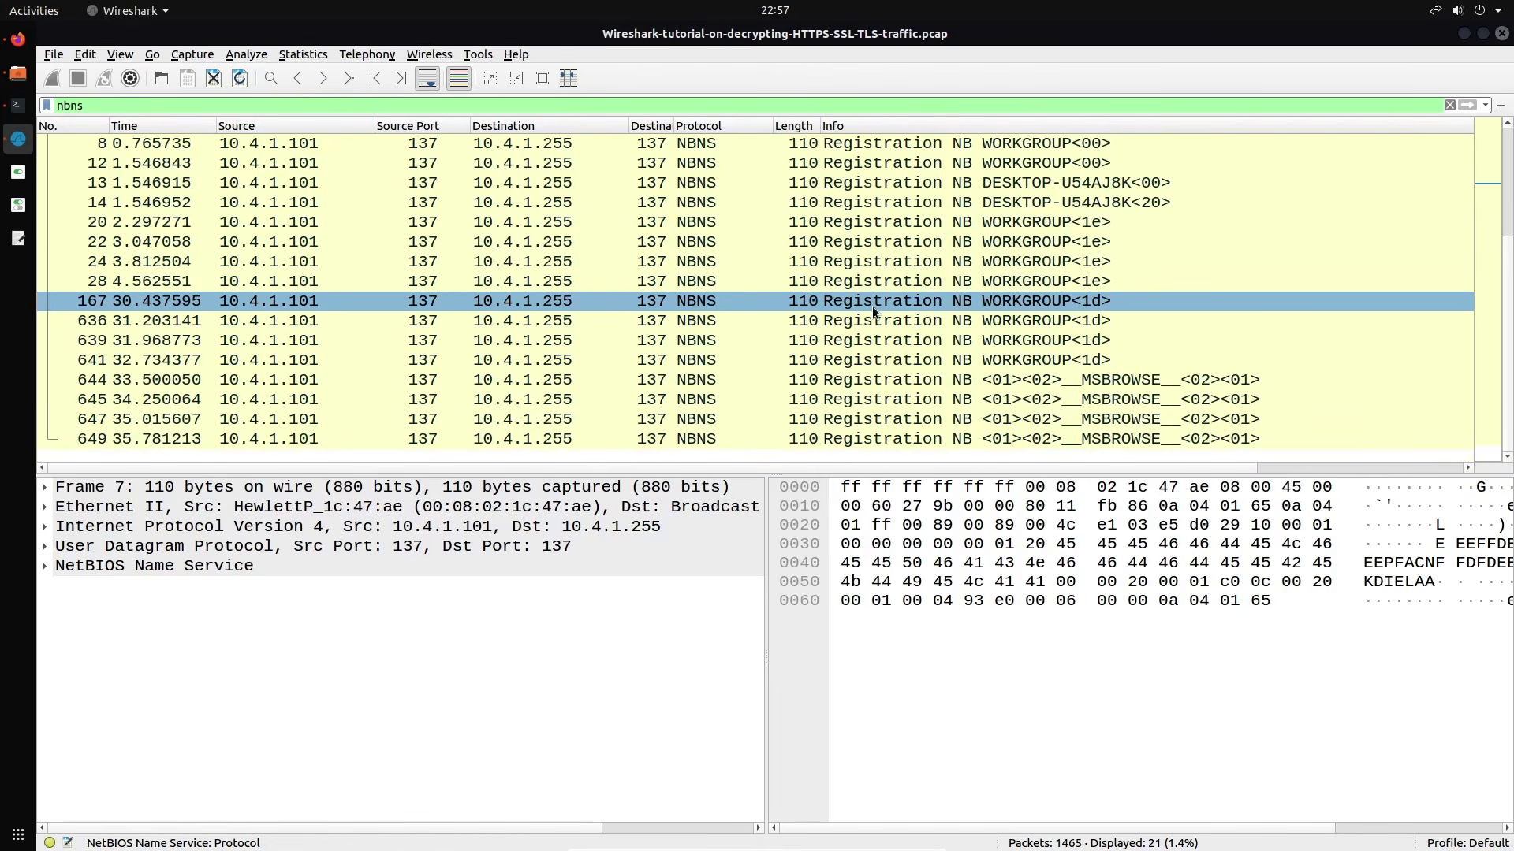
pyautogui.scroll(2, 872, 306)
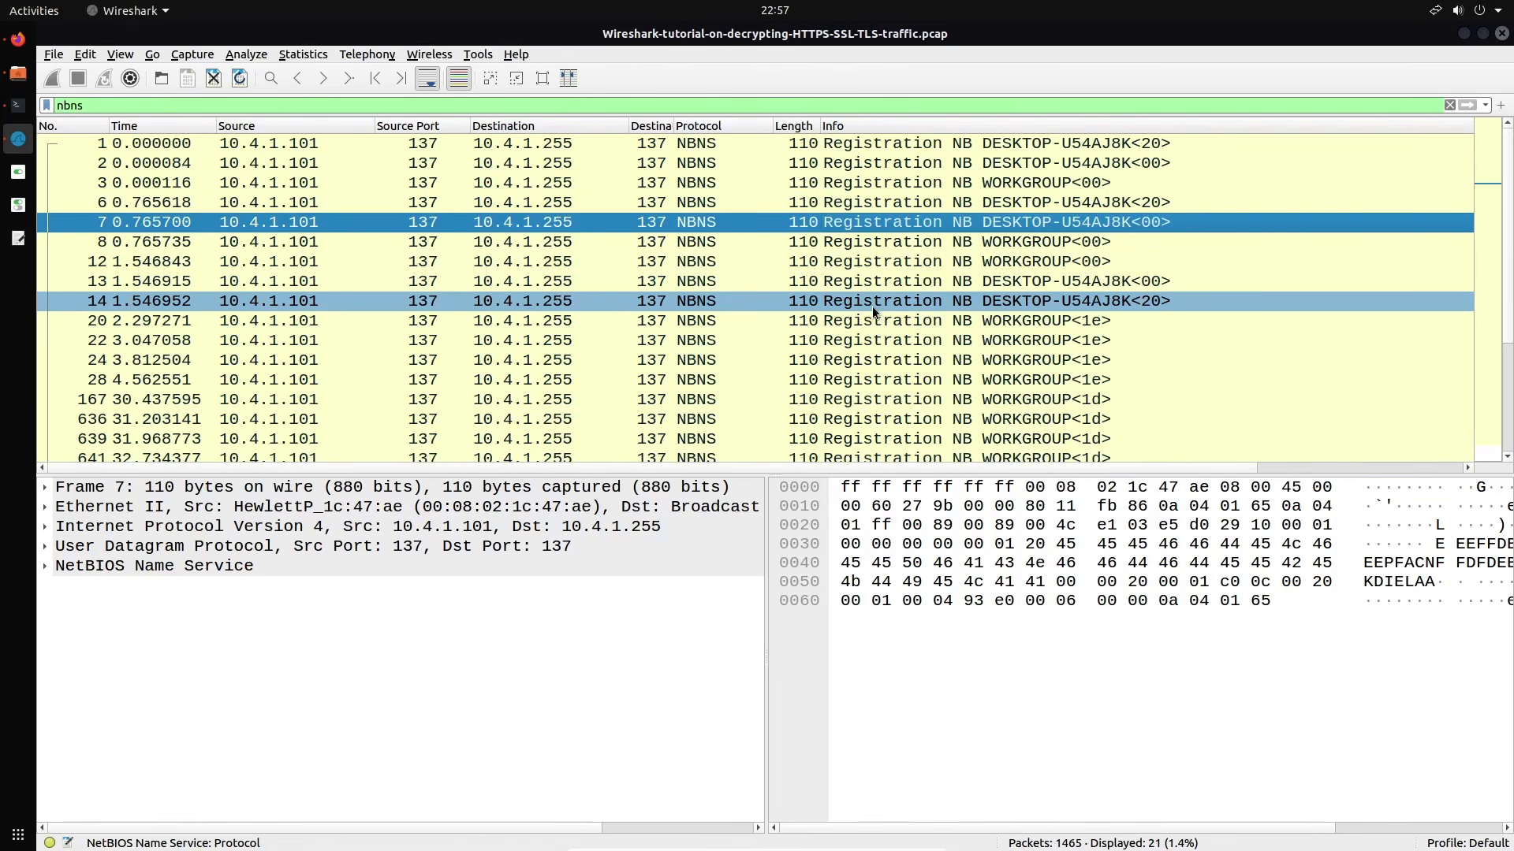